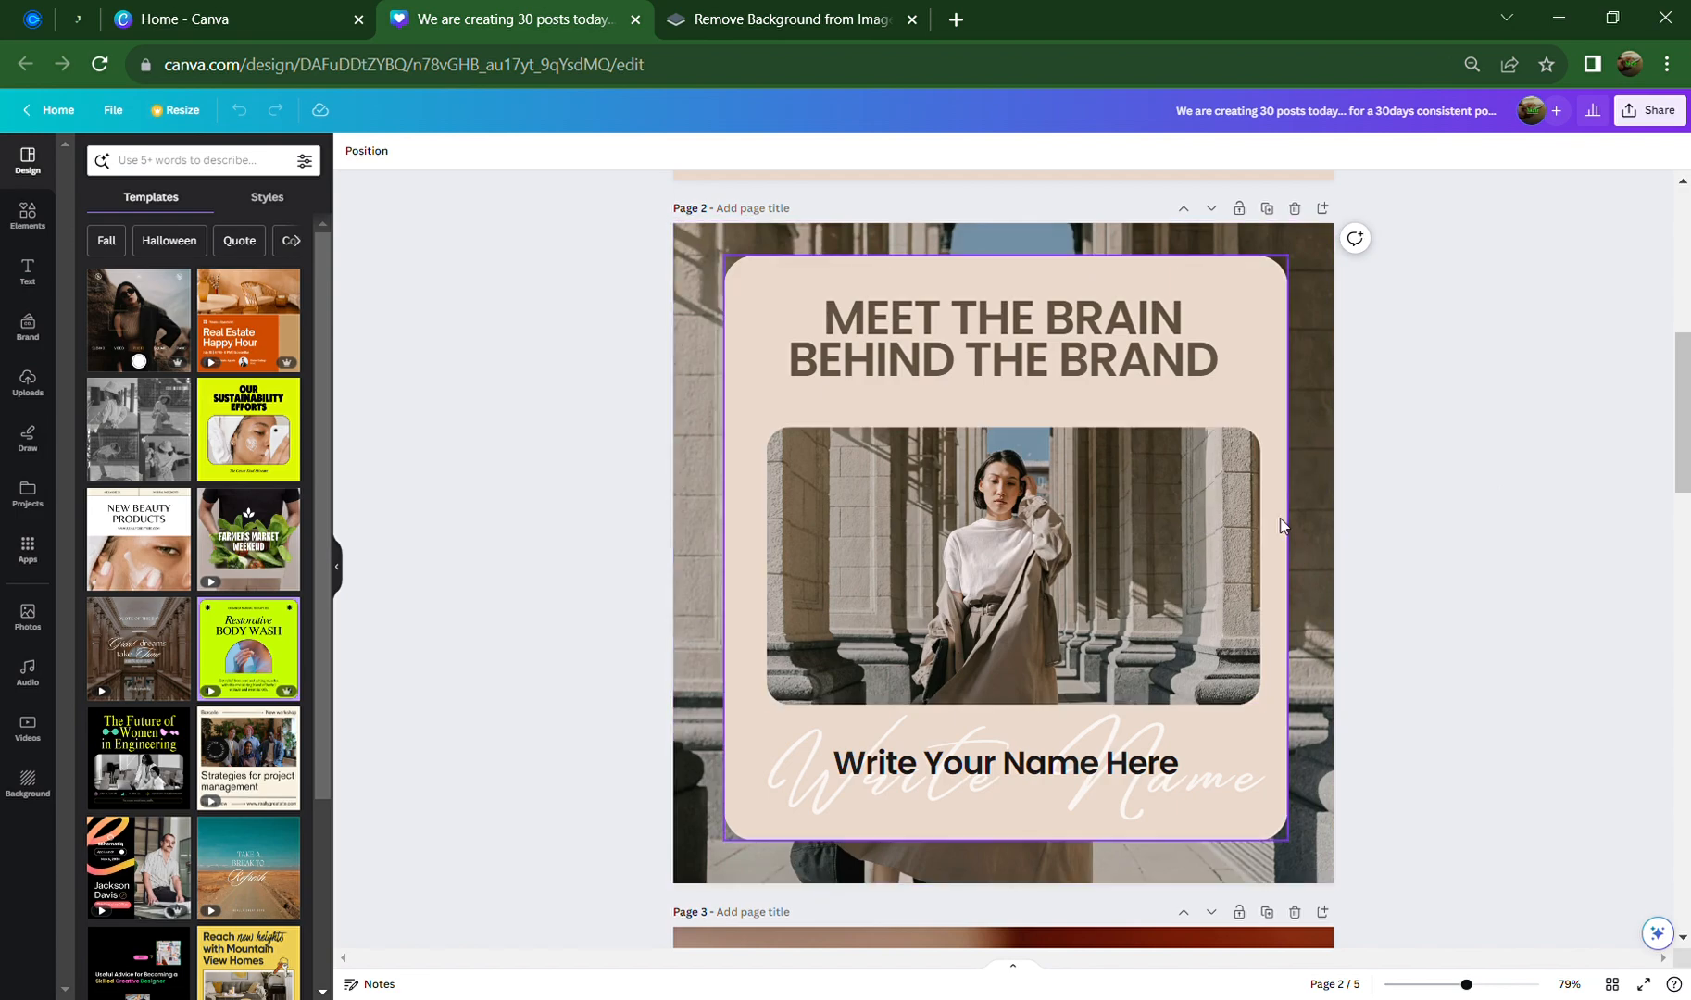
Try adding a blank page and duplicating a page near page 1, undoing both
scroll(1198, 538, down, 3)
scroll(1212, 505, down, 4)
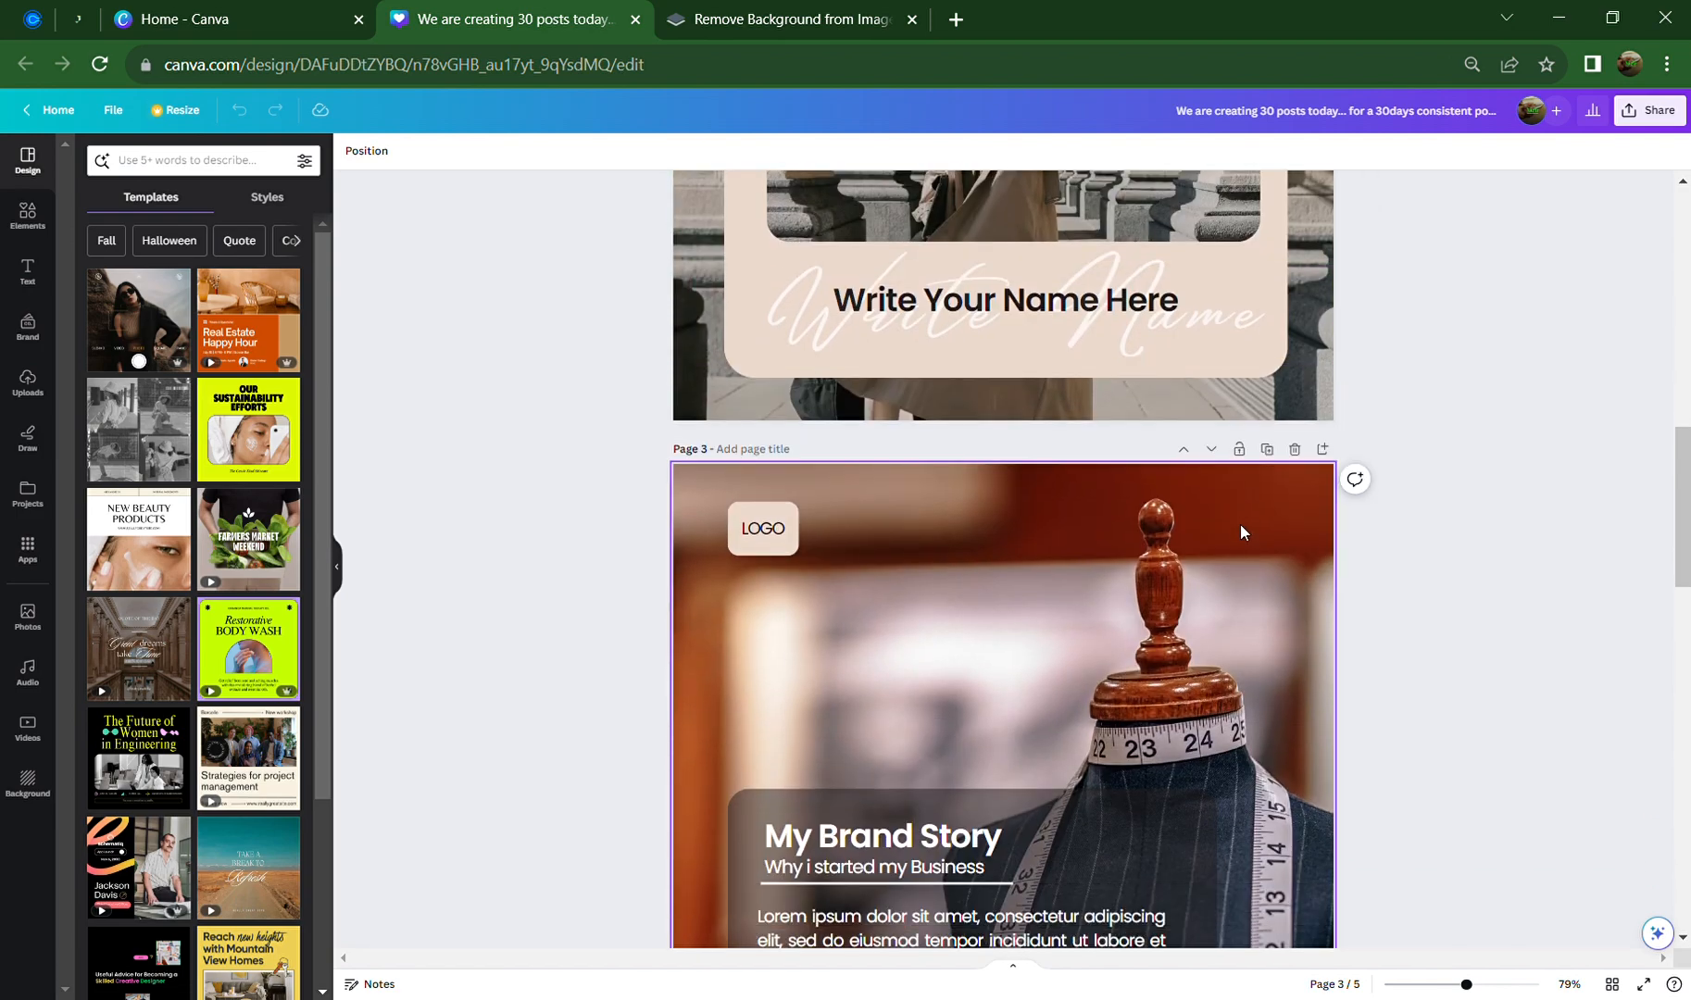
scroll(1273, 557, down, 1)
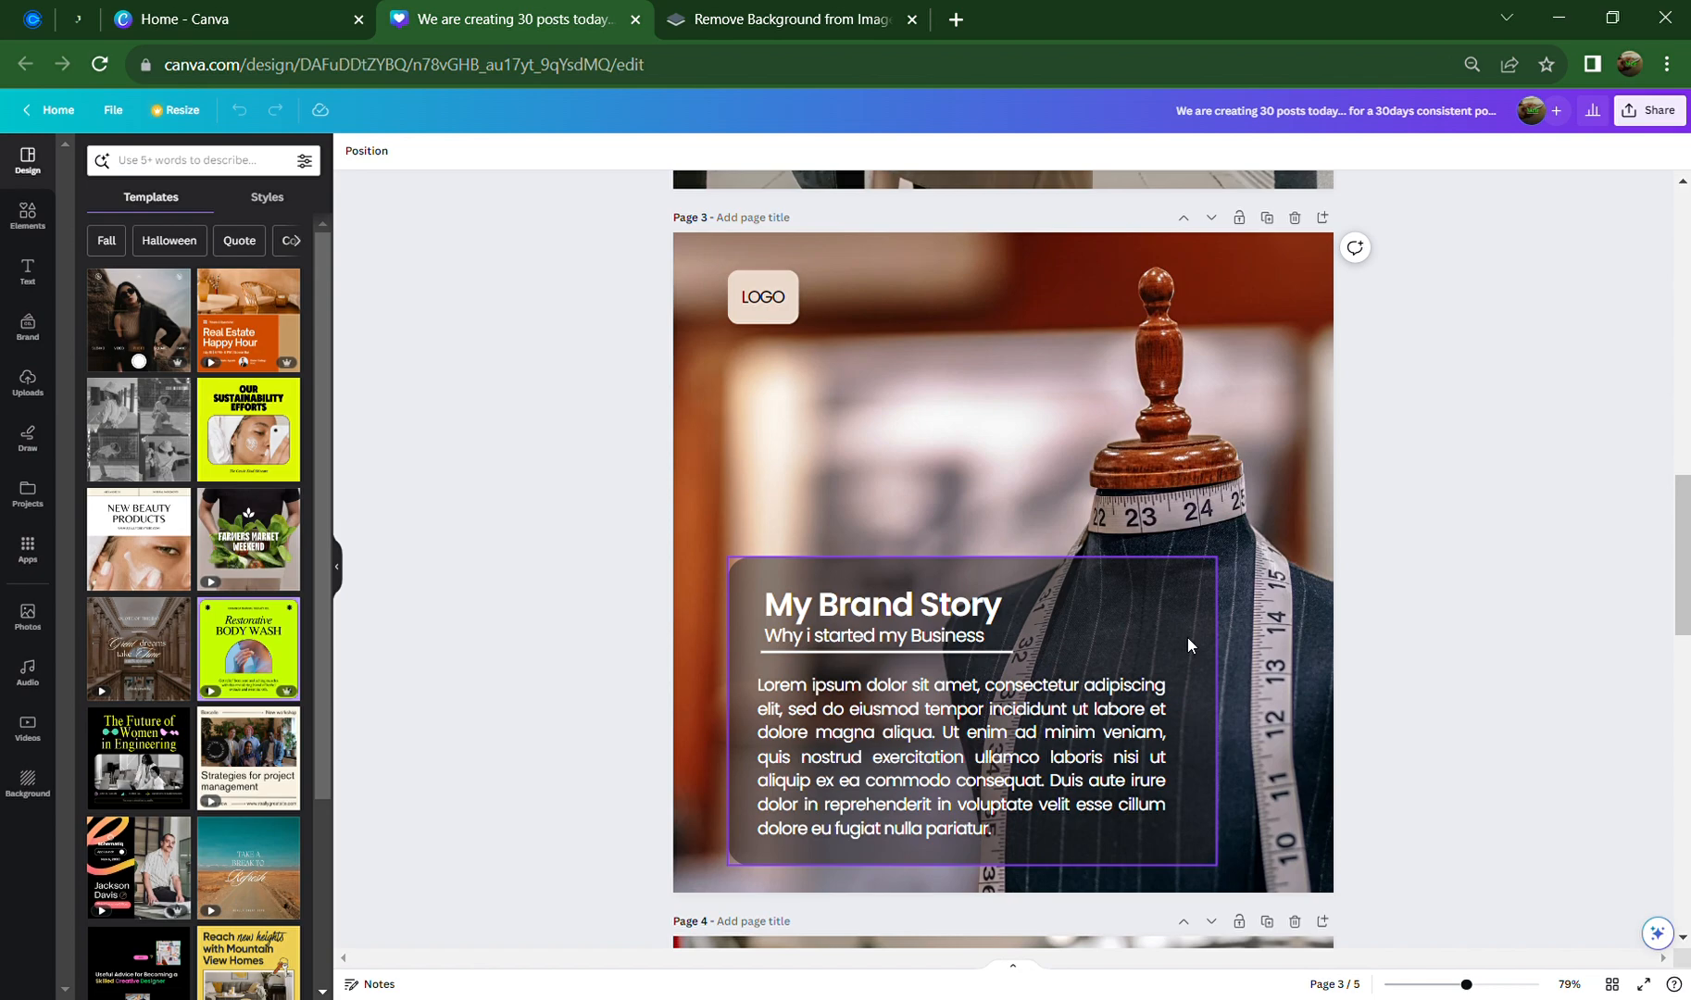
scroll(1204, 593, down, 1)
scroll(1222, 555, up, 1)
scroll(1163, 595, down, 6)
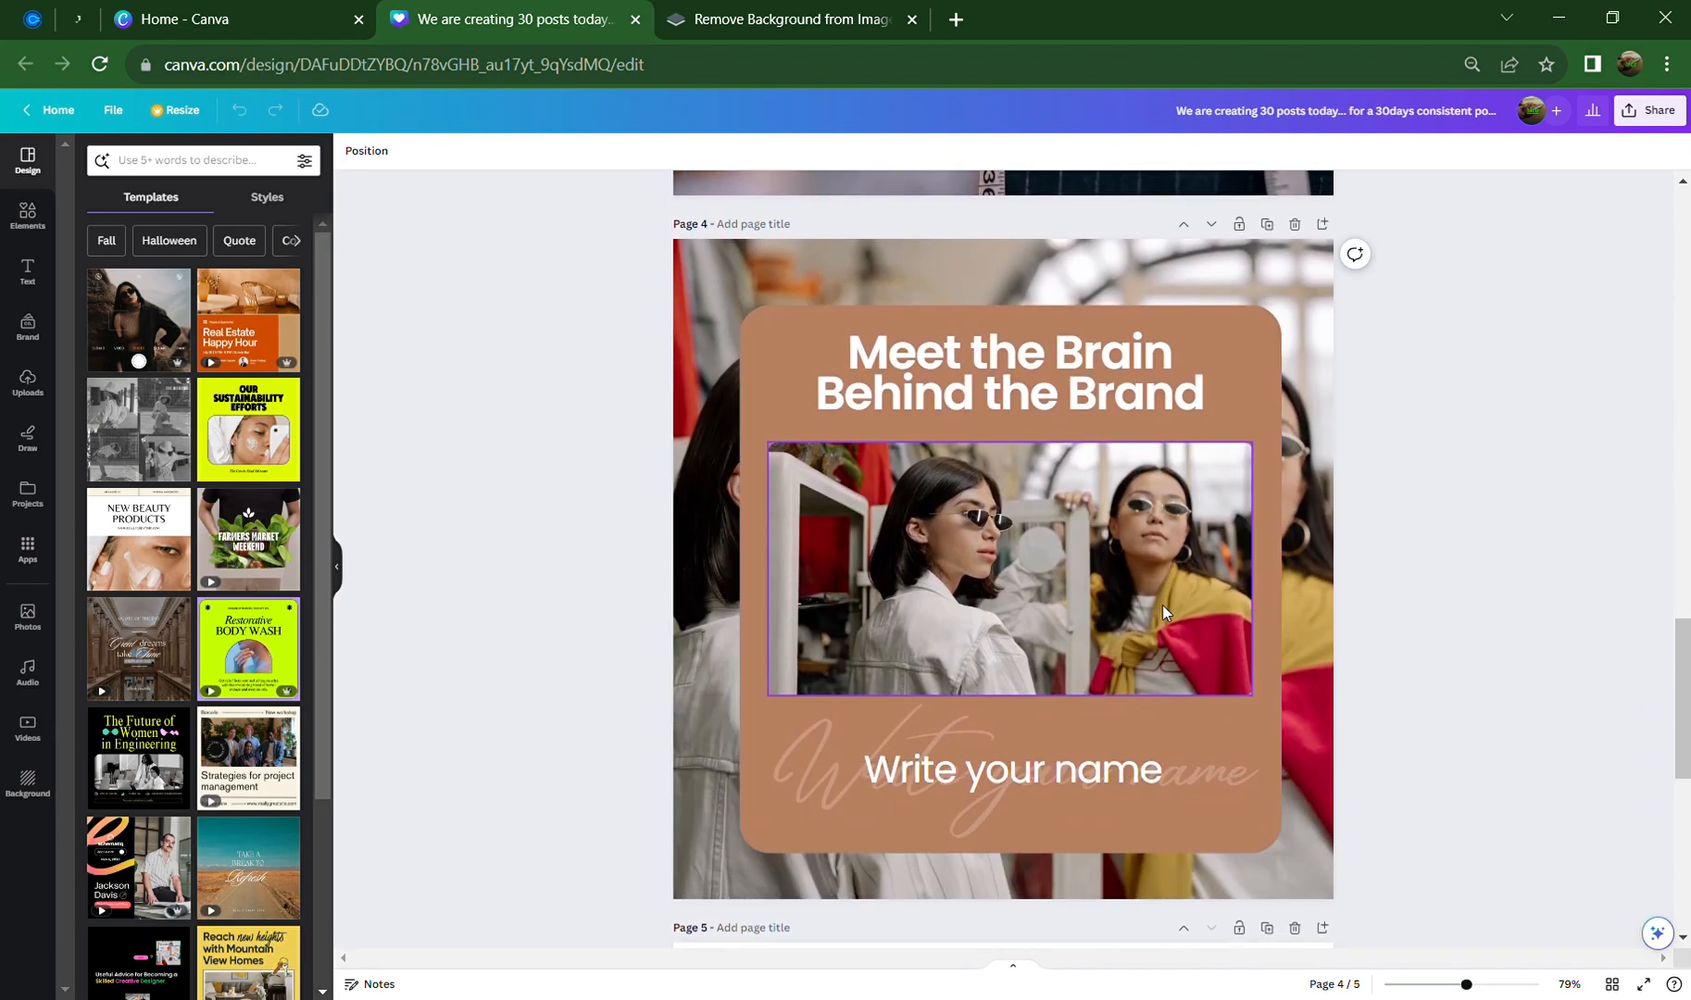
scroll(1162, 605, down, 6)
scroll(1162, 604, up, 6)
scroll(1162, 605, up, 15)
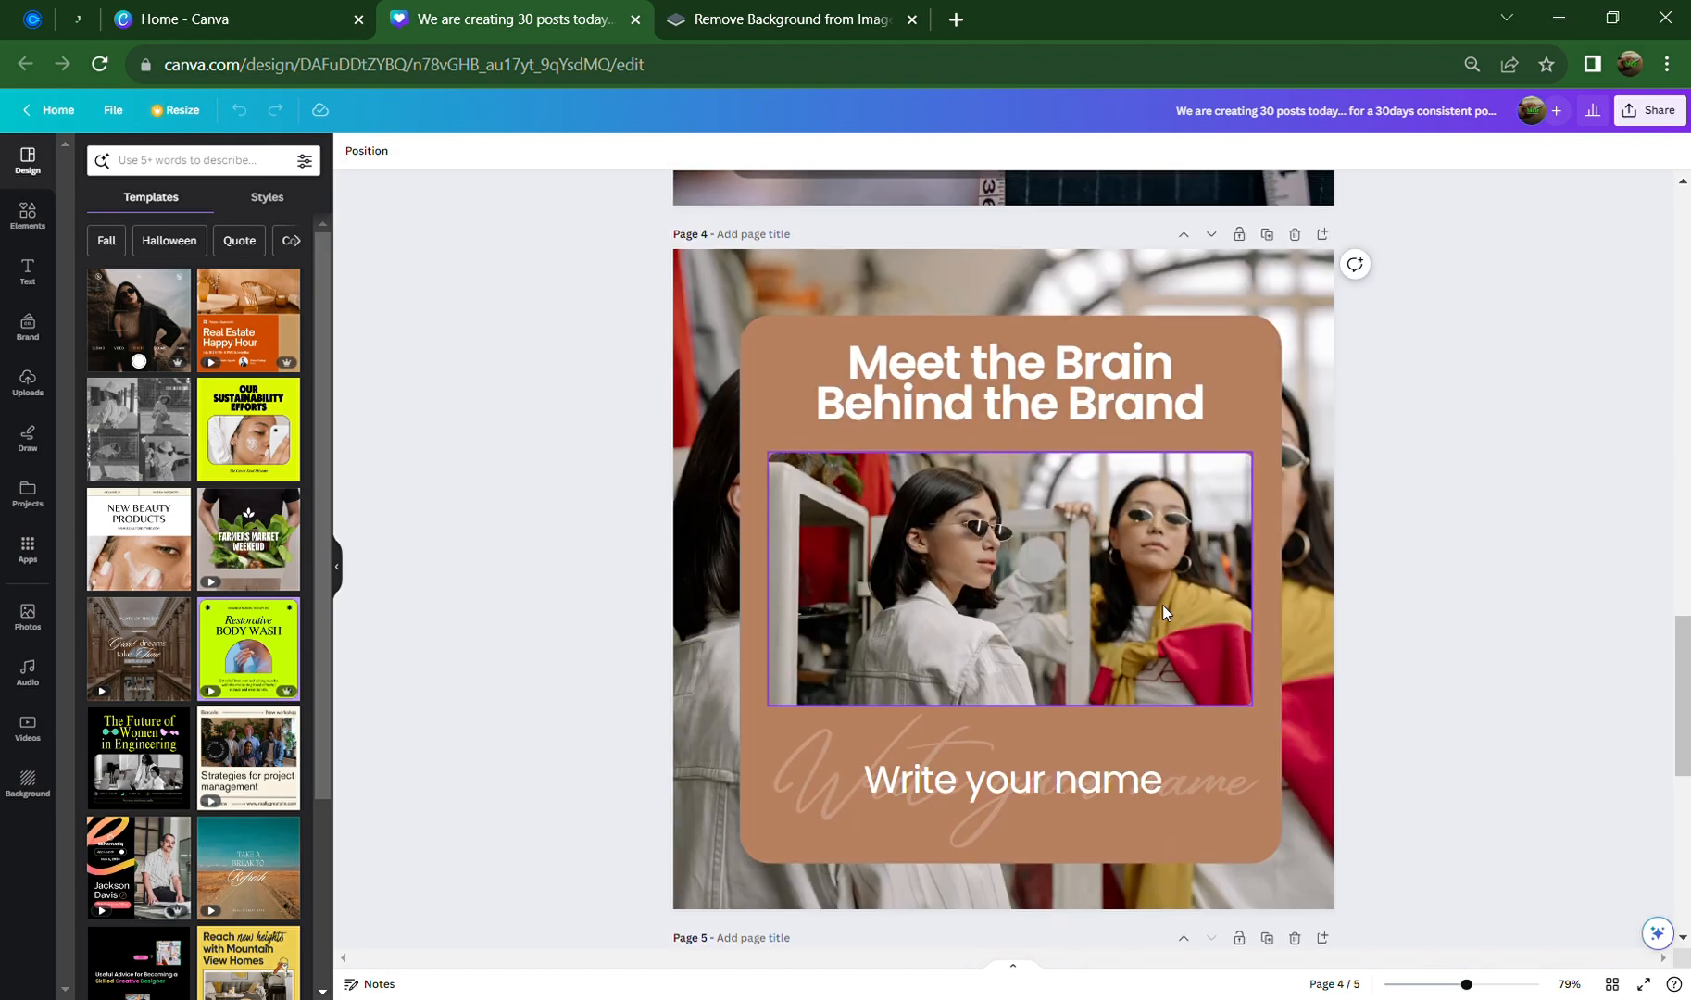
scroll(1162, 605, up, 4)
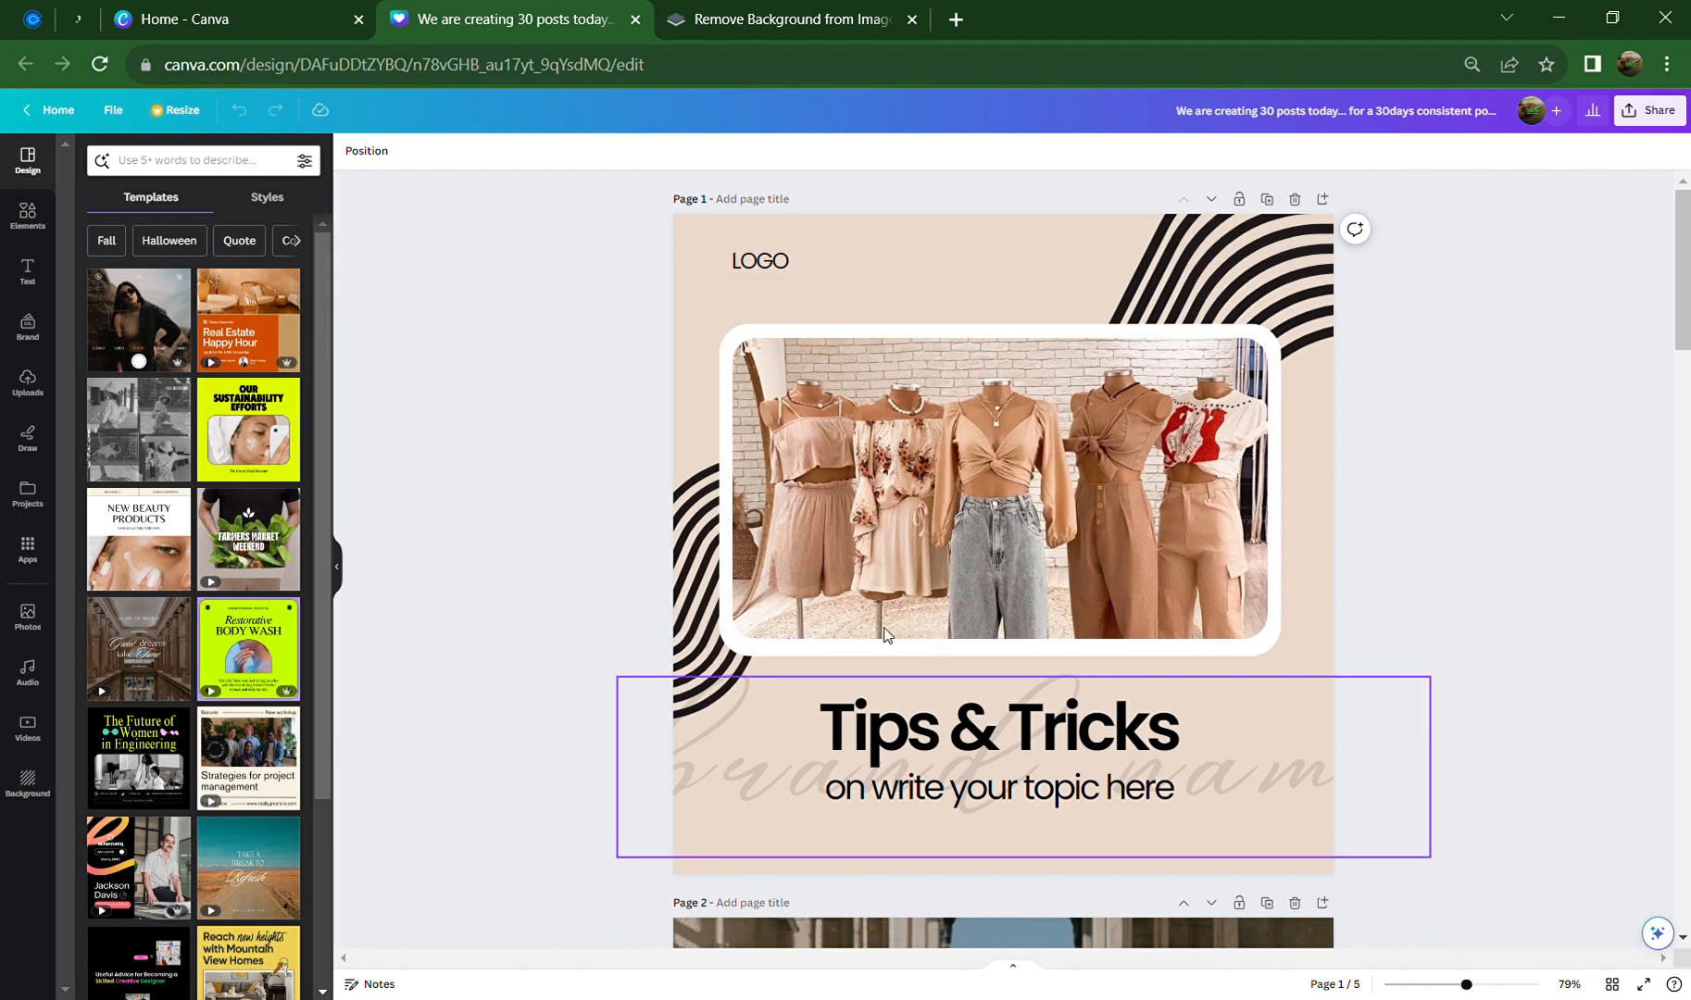
click(1324, 200)
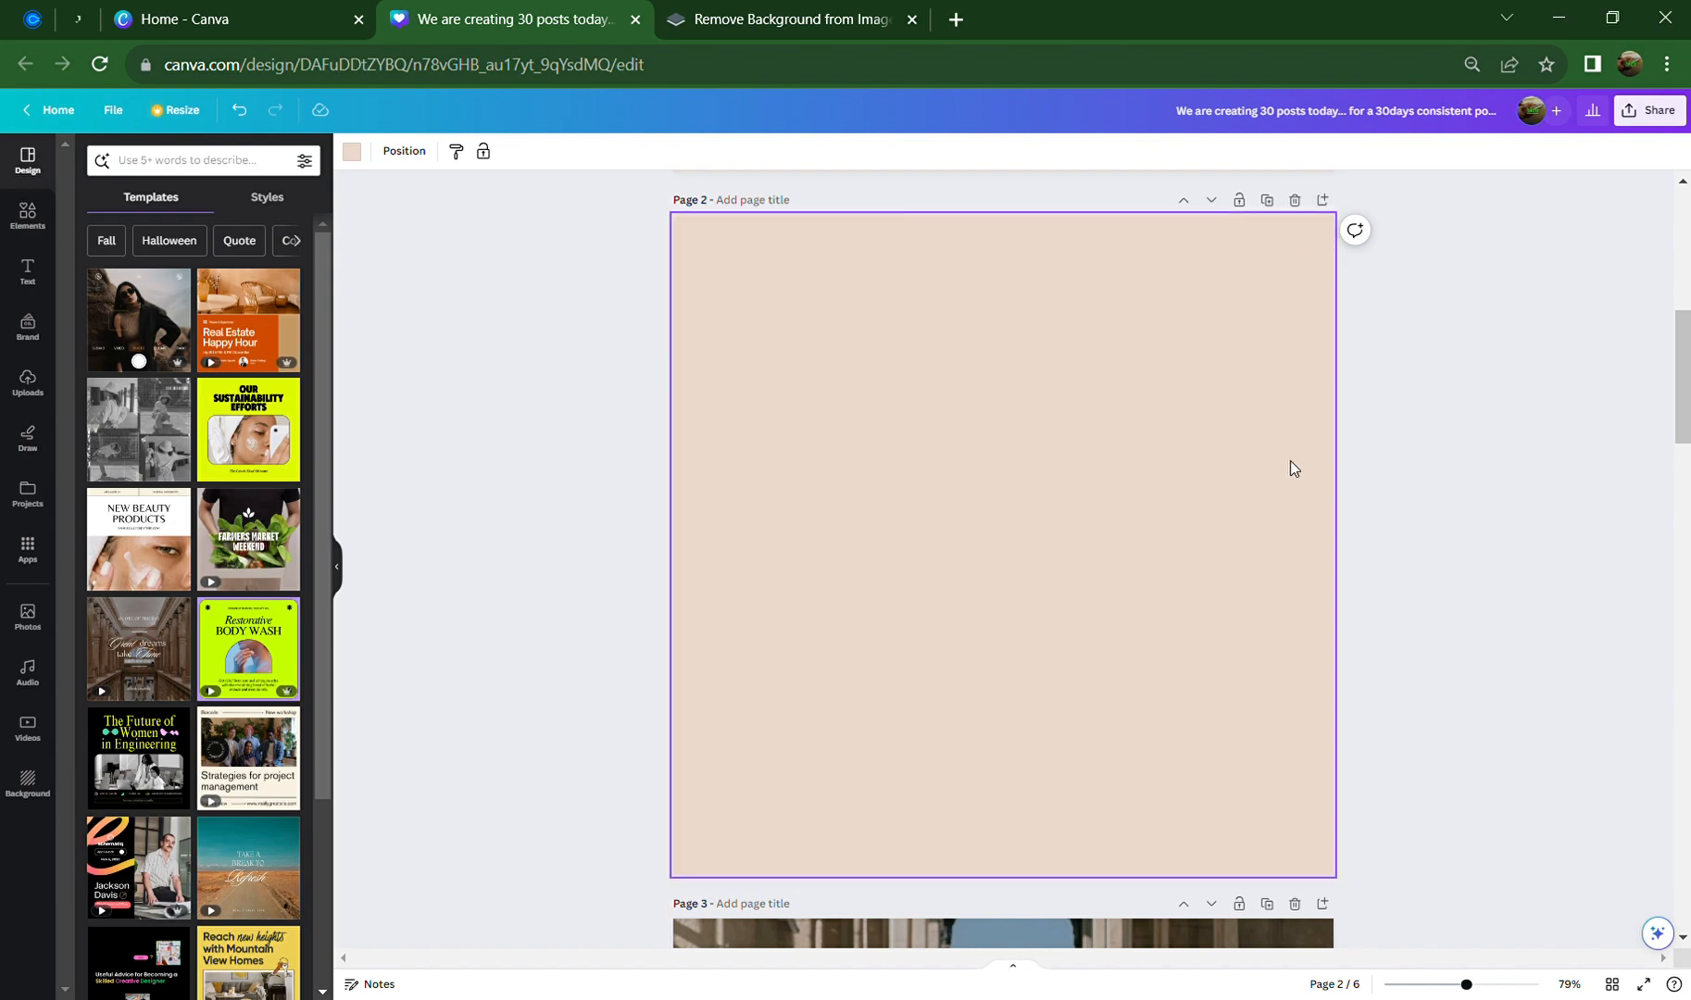
key(ctrl+z)
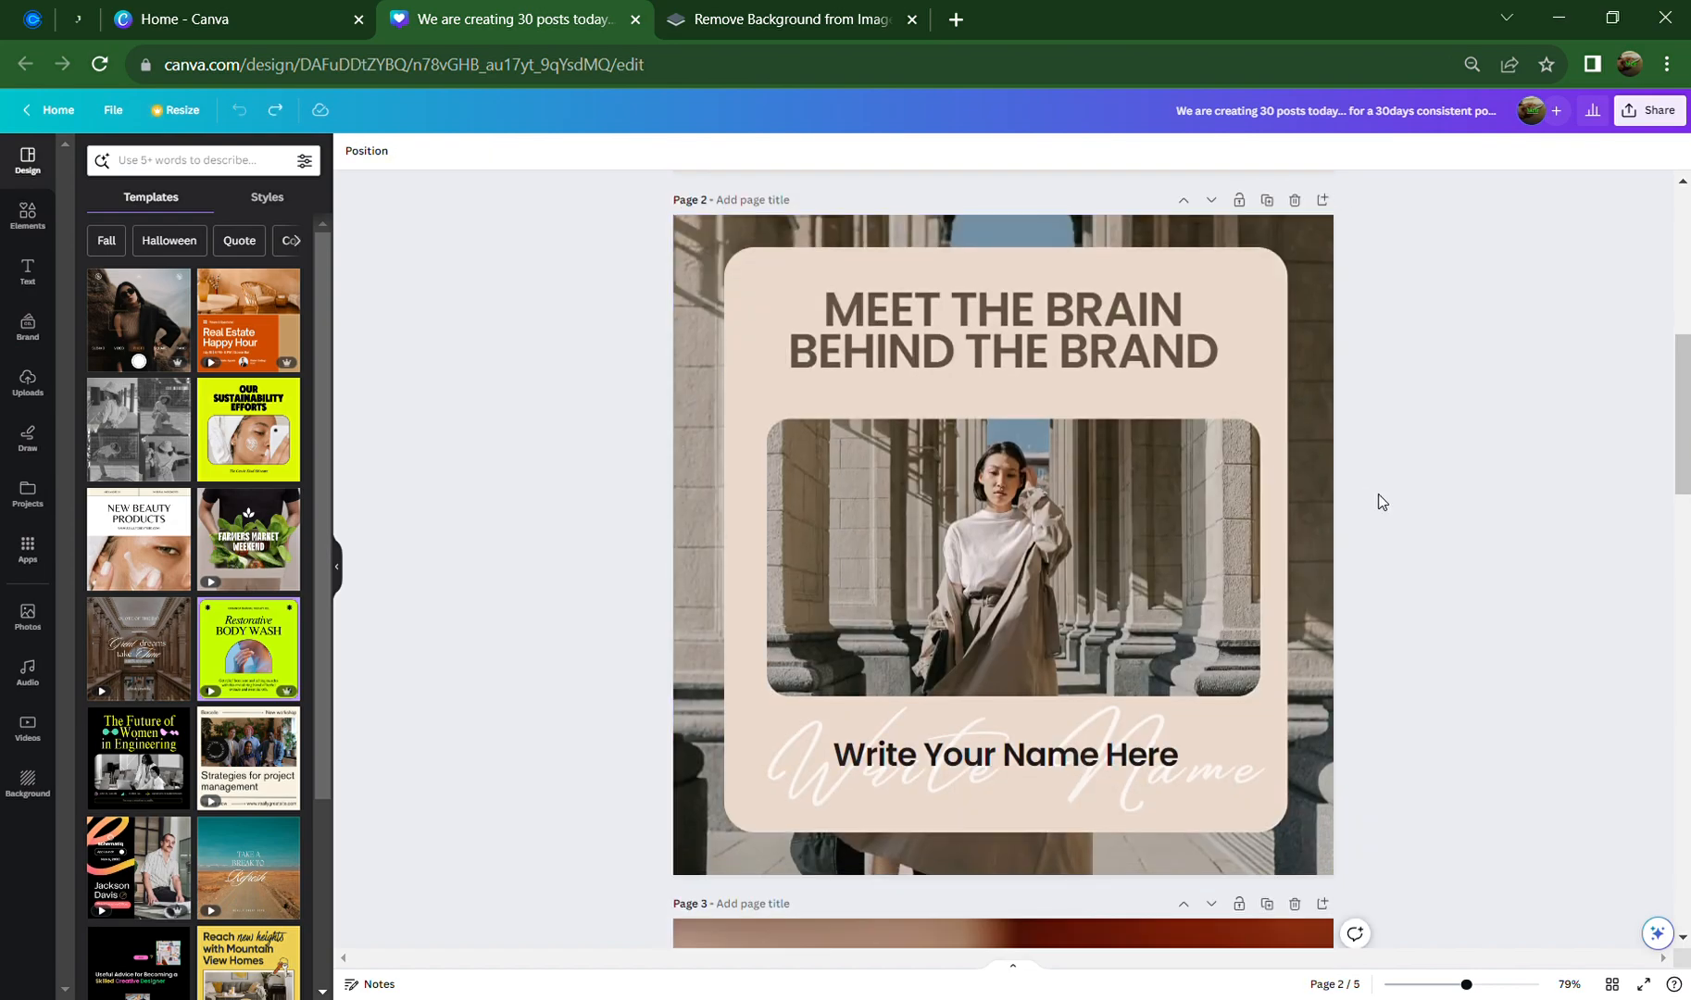
scroll(1329, 506, up, 3)
scroll(1329, 515, up, 4)
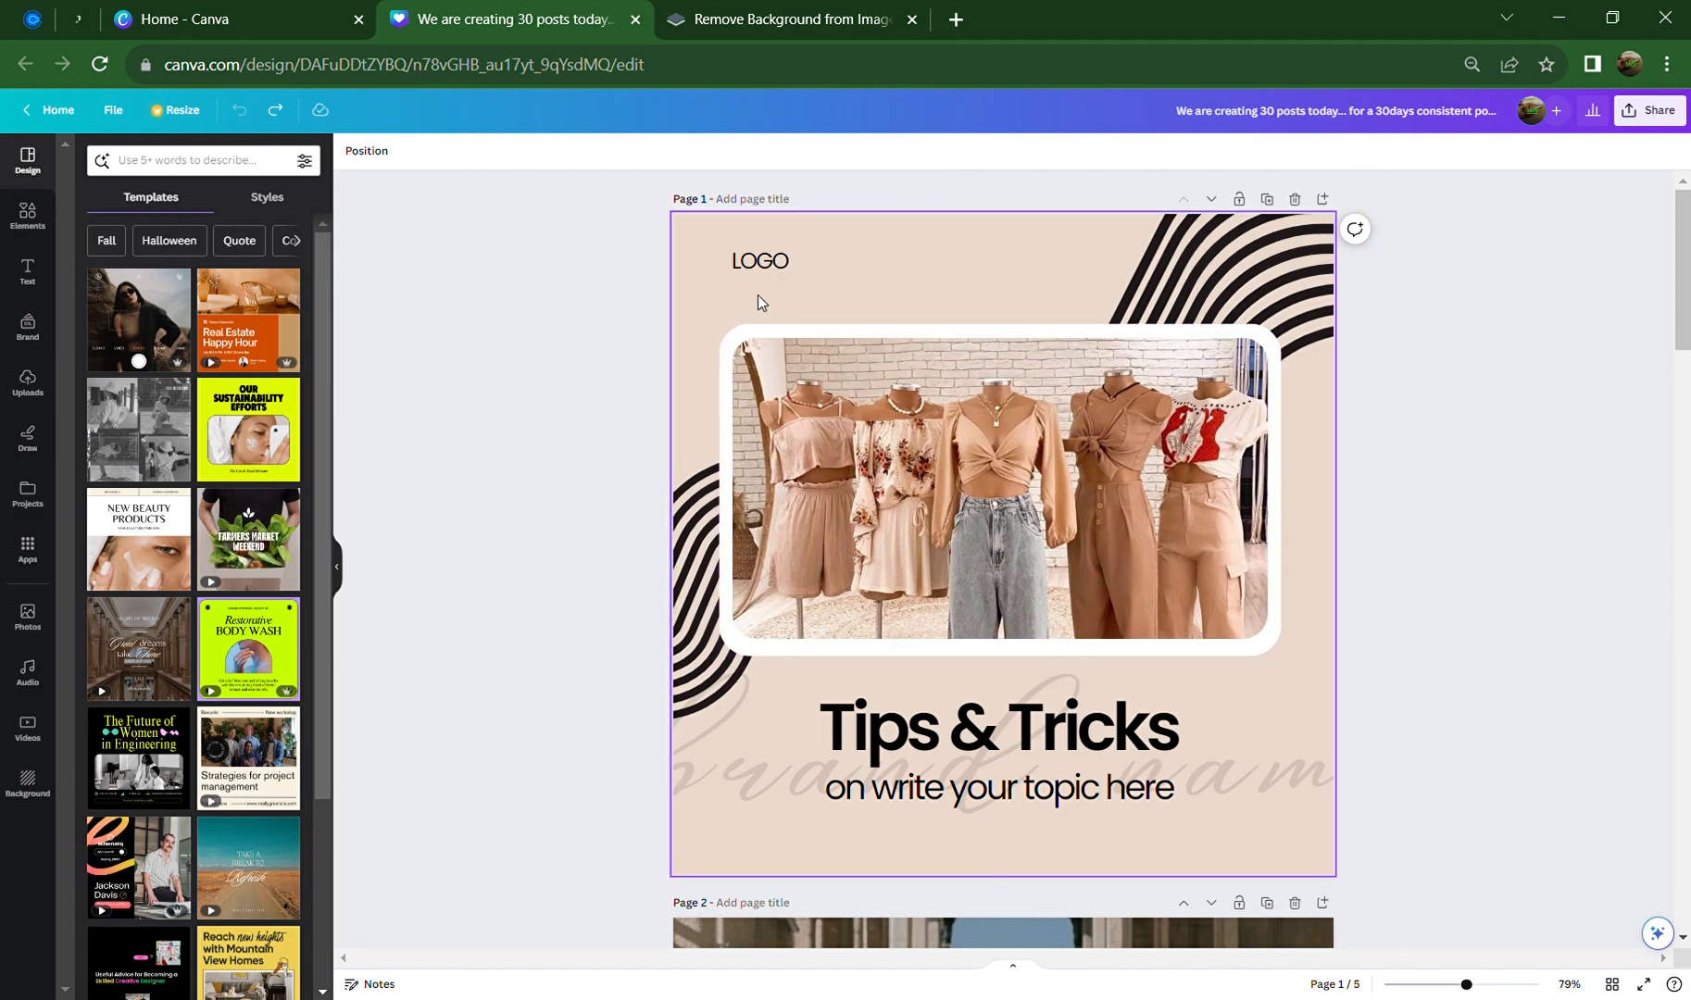
click(1267, 200)
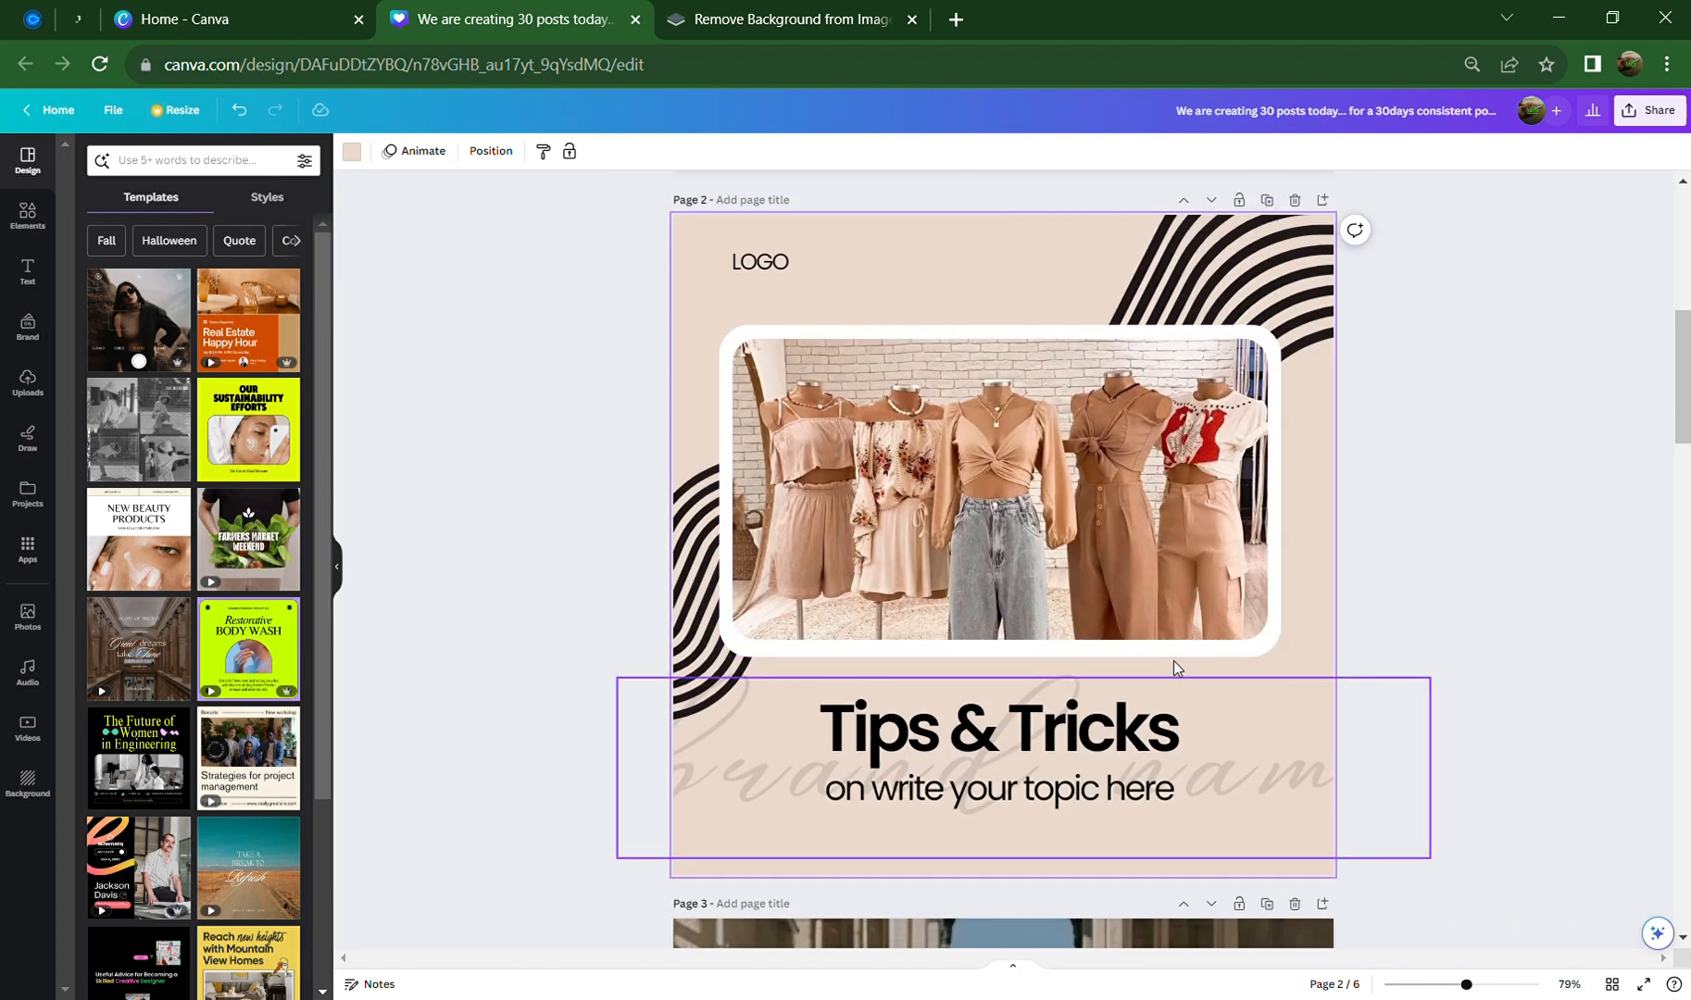
key(ctrl+z)
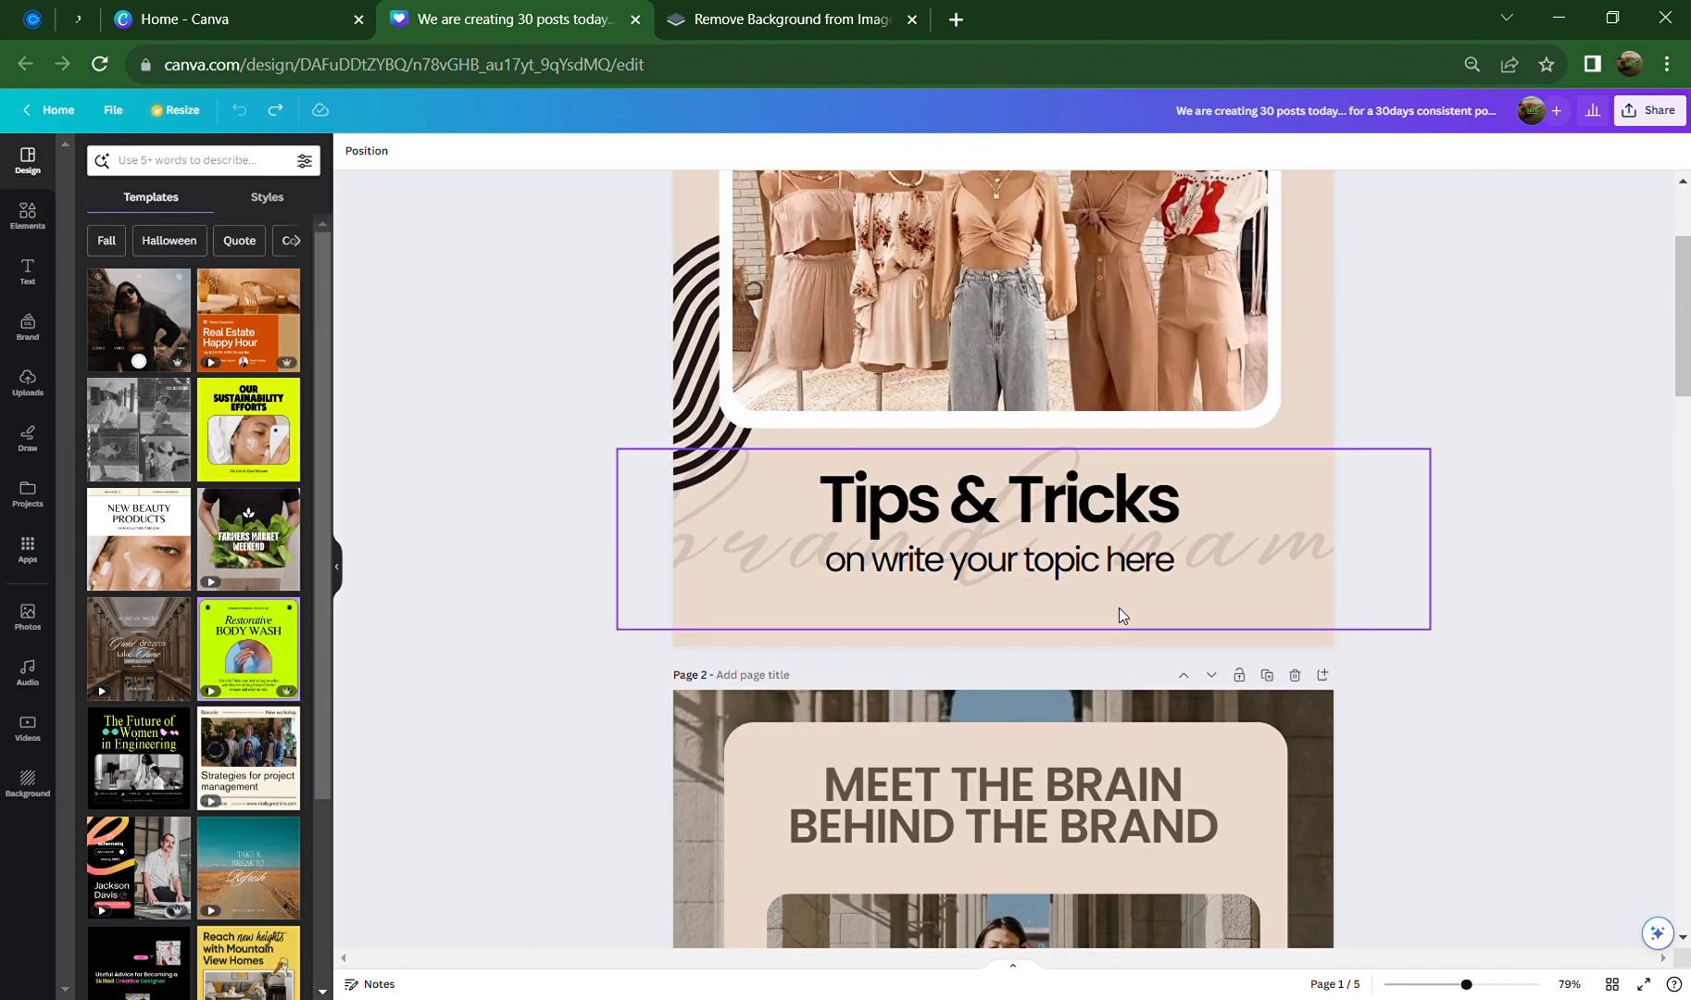
Add a blank page right after the 'Meet the Brain Behind the Brand' page
scroll(1119, 611, up, 2)
scroll(1121, 609, down, 8)
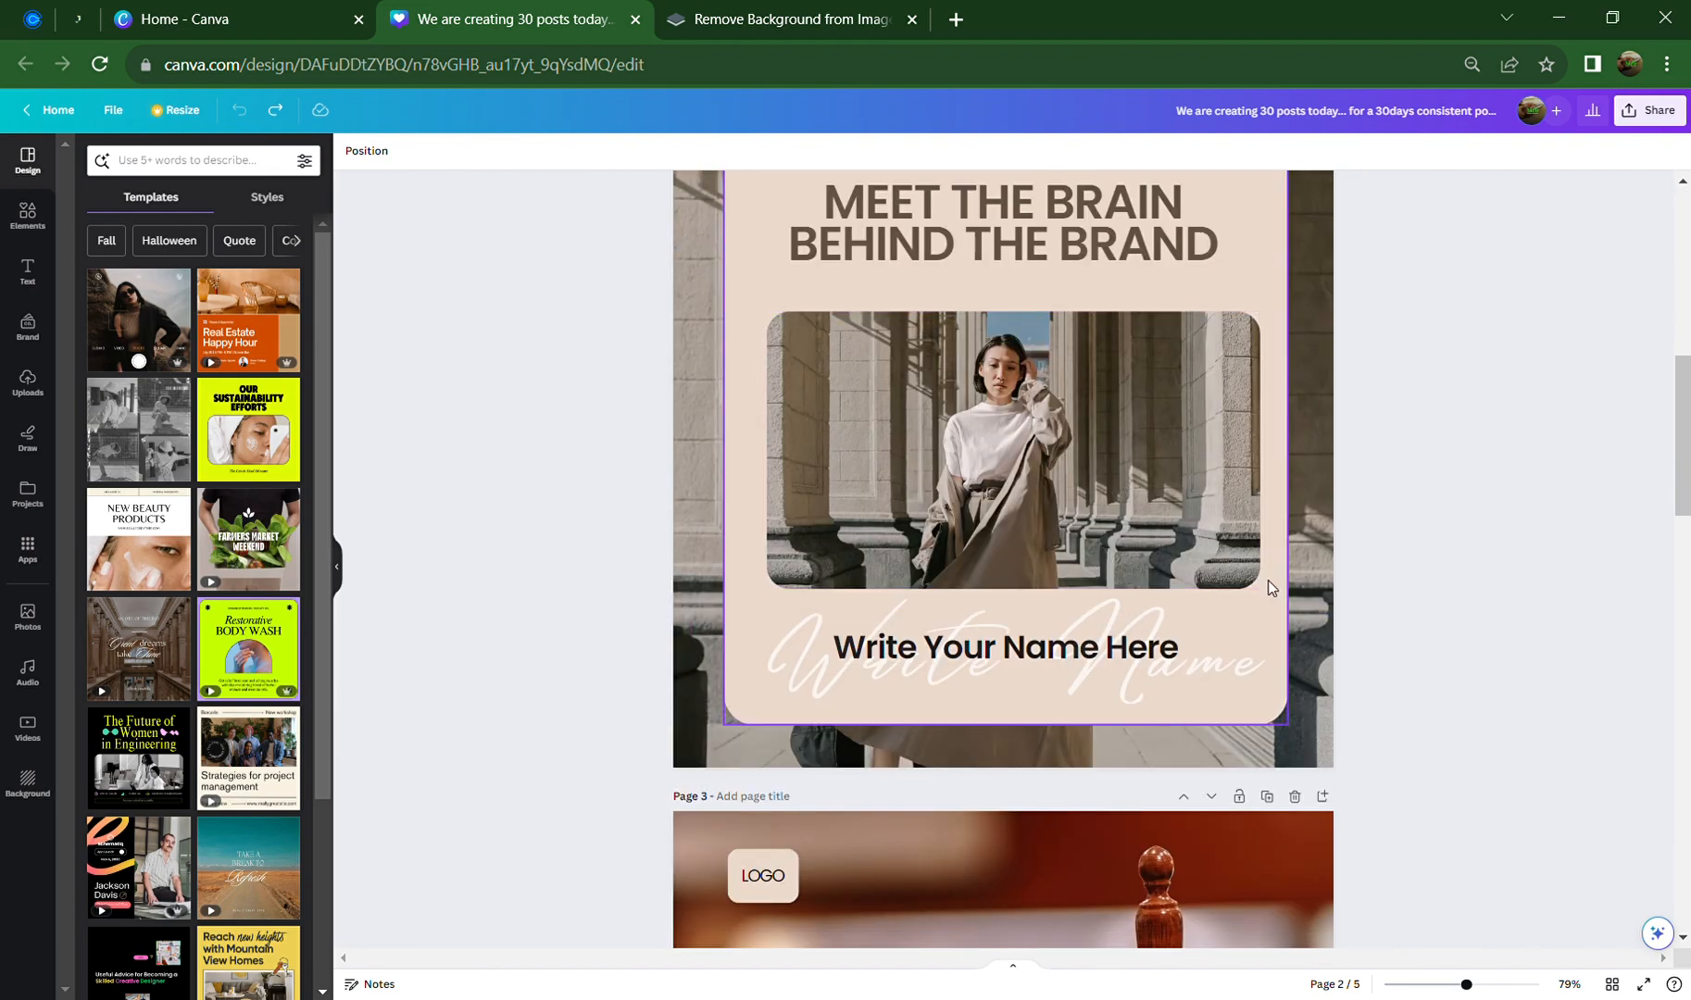
scroll(1268, 580, up, 2)
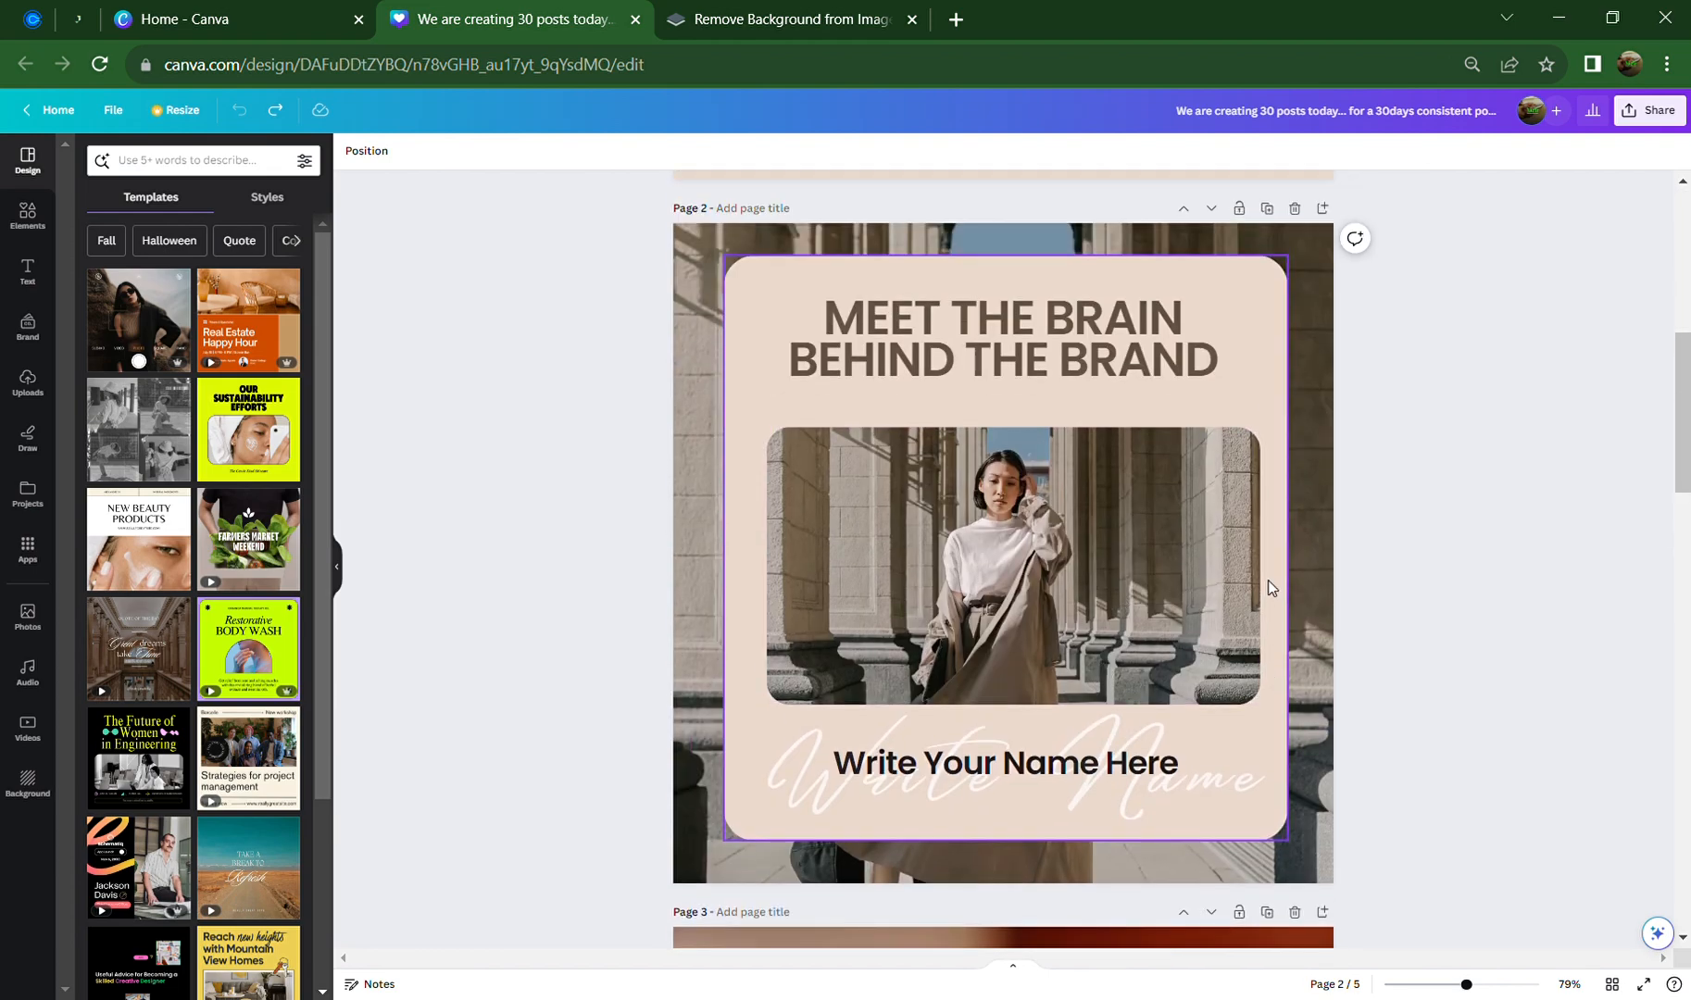
click(1323, 209)
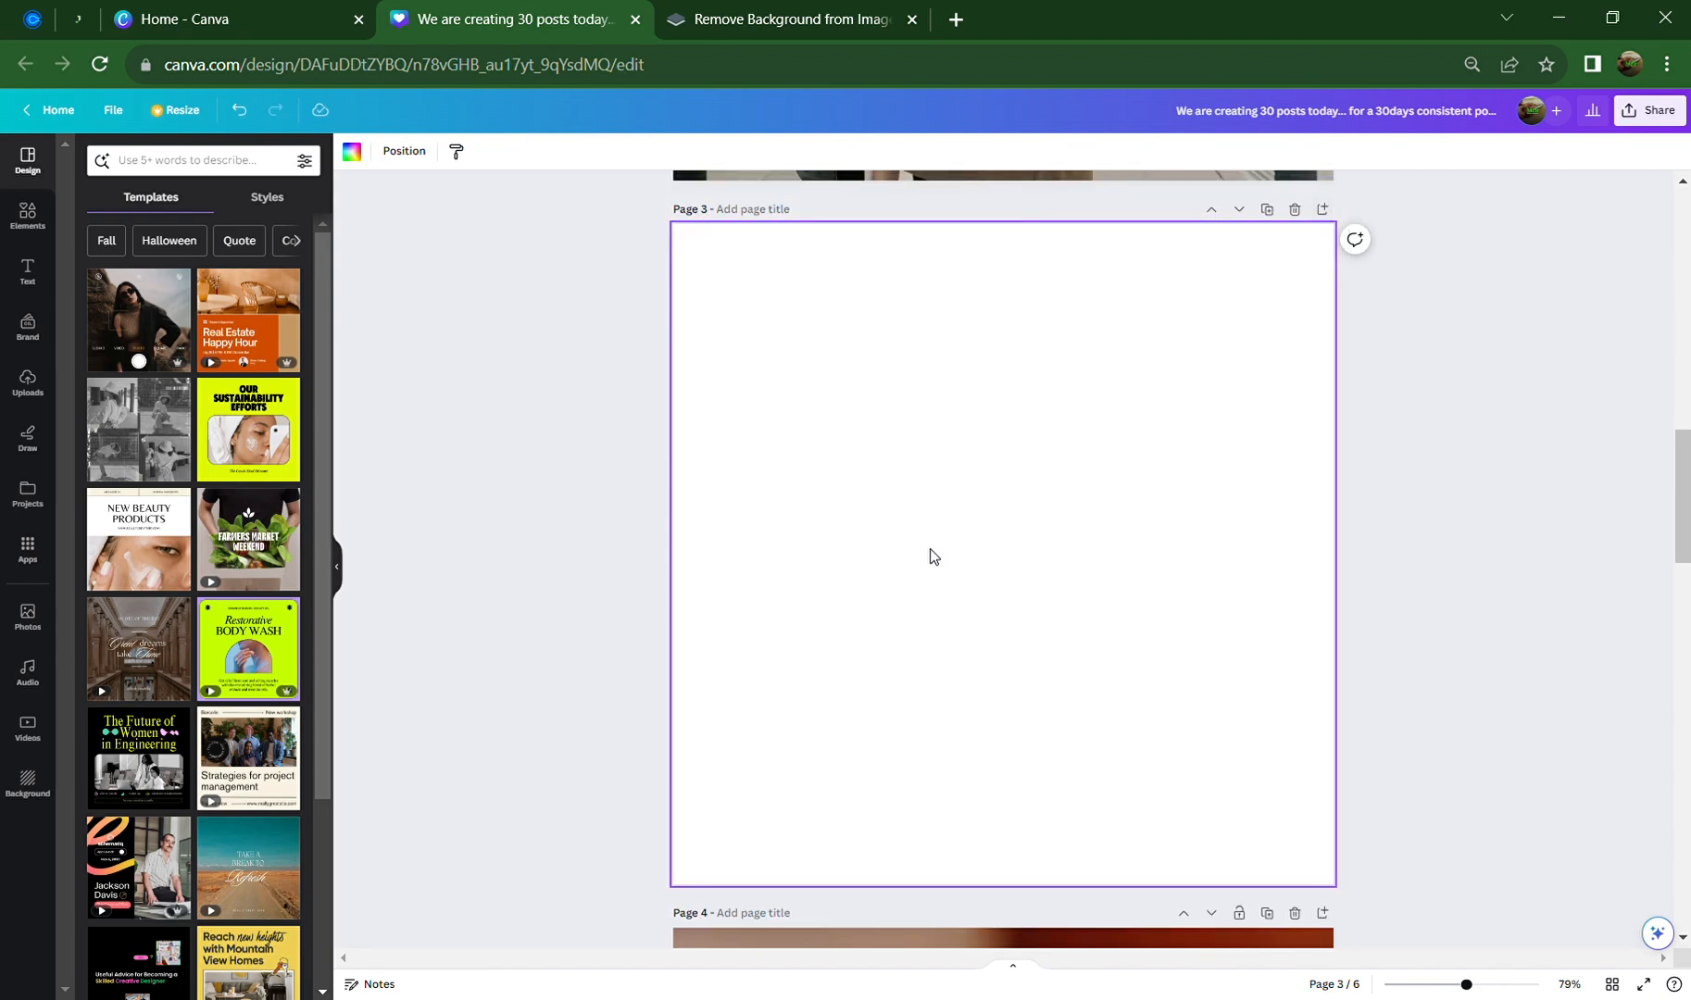
scroll(929, 555, up, 10)
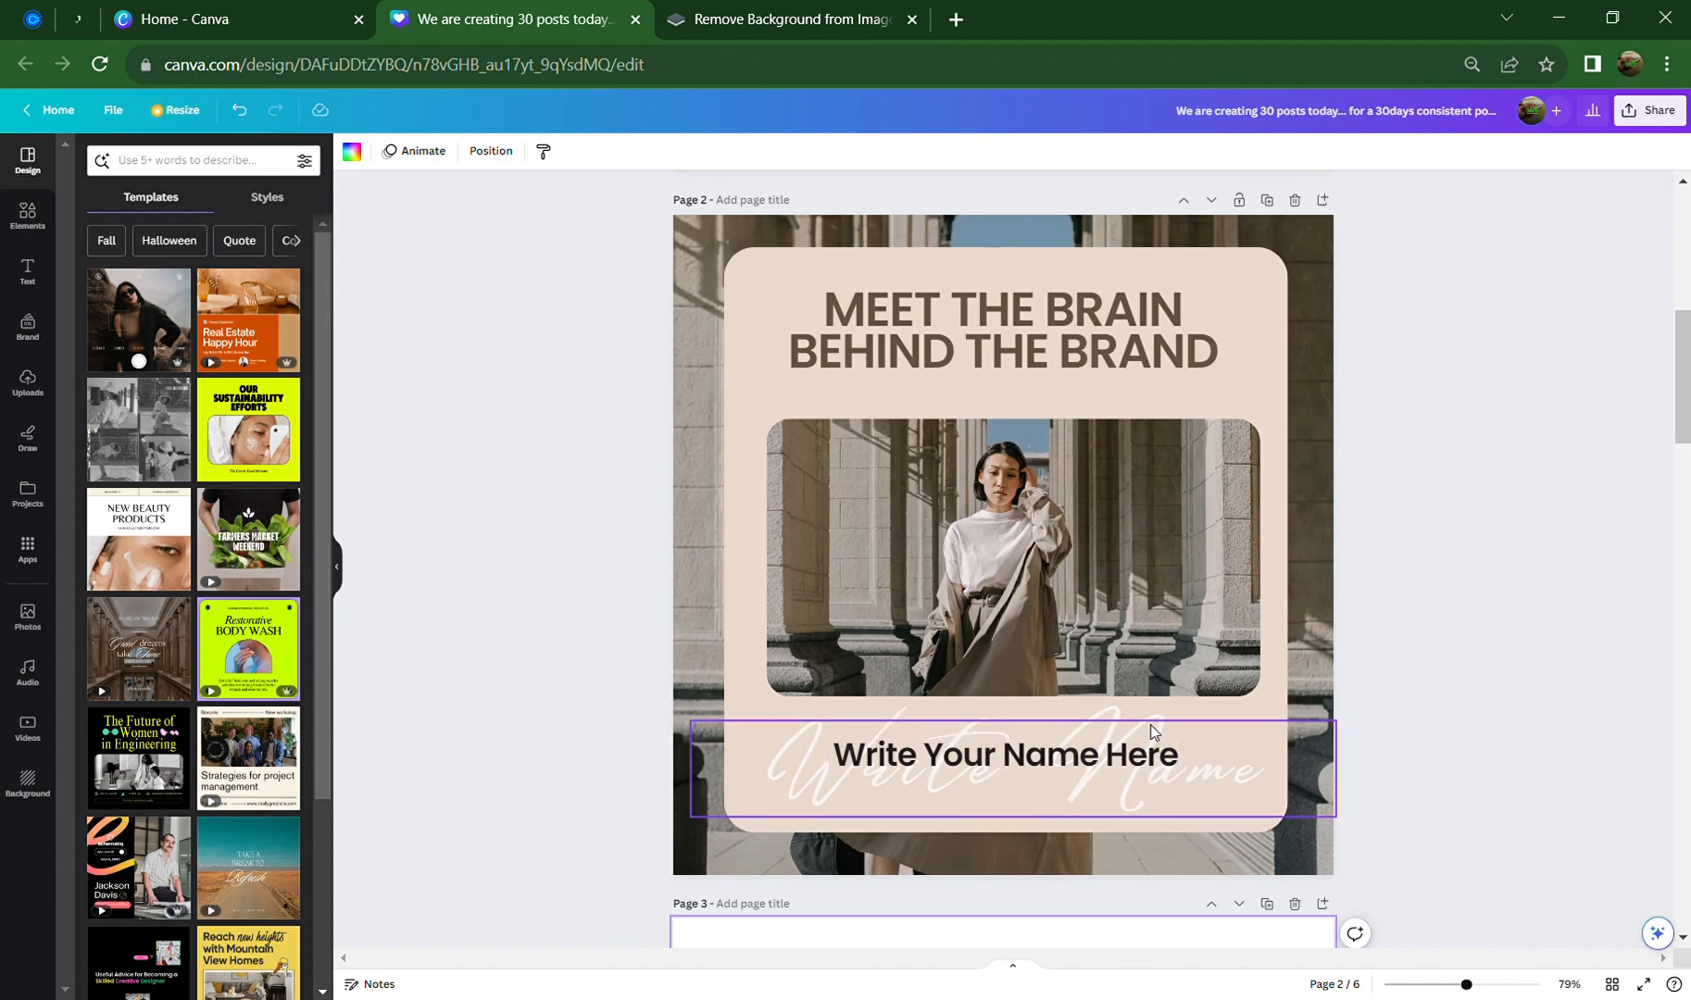
scroll(1151, 724, down, 6)
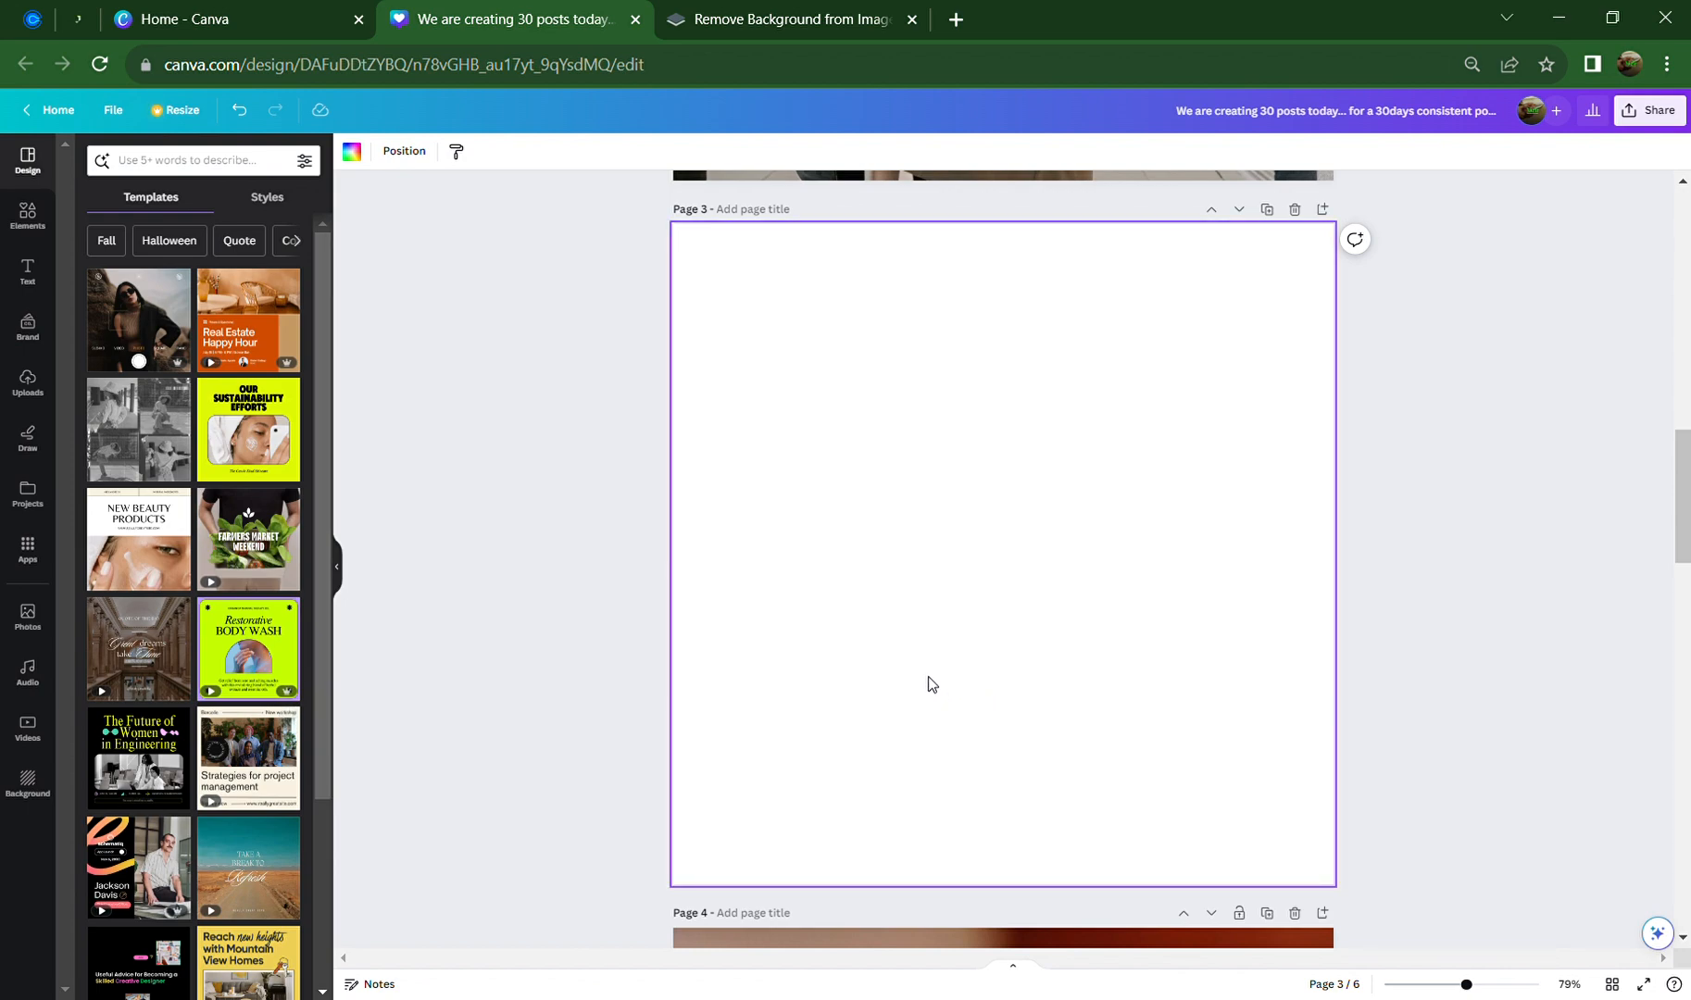
Switch from the Uploads panel to the stock Photos library
click(26, 387)
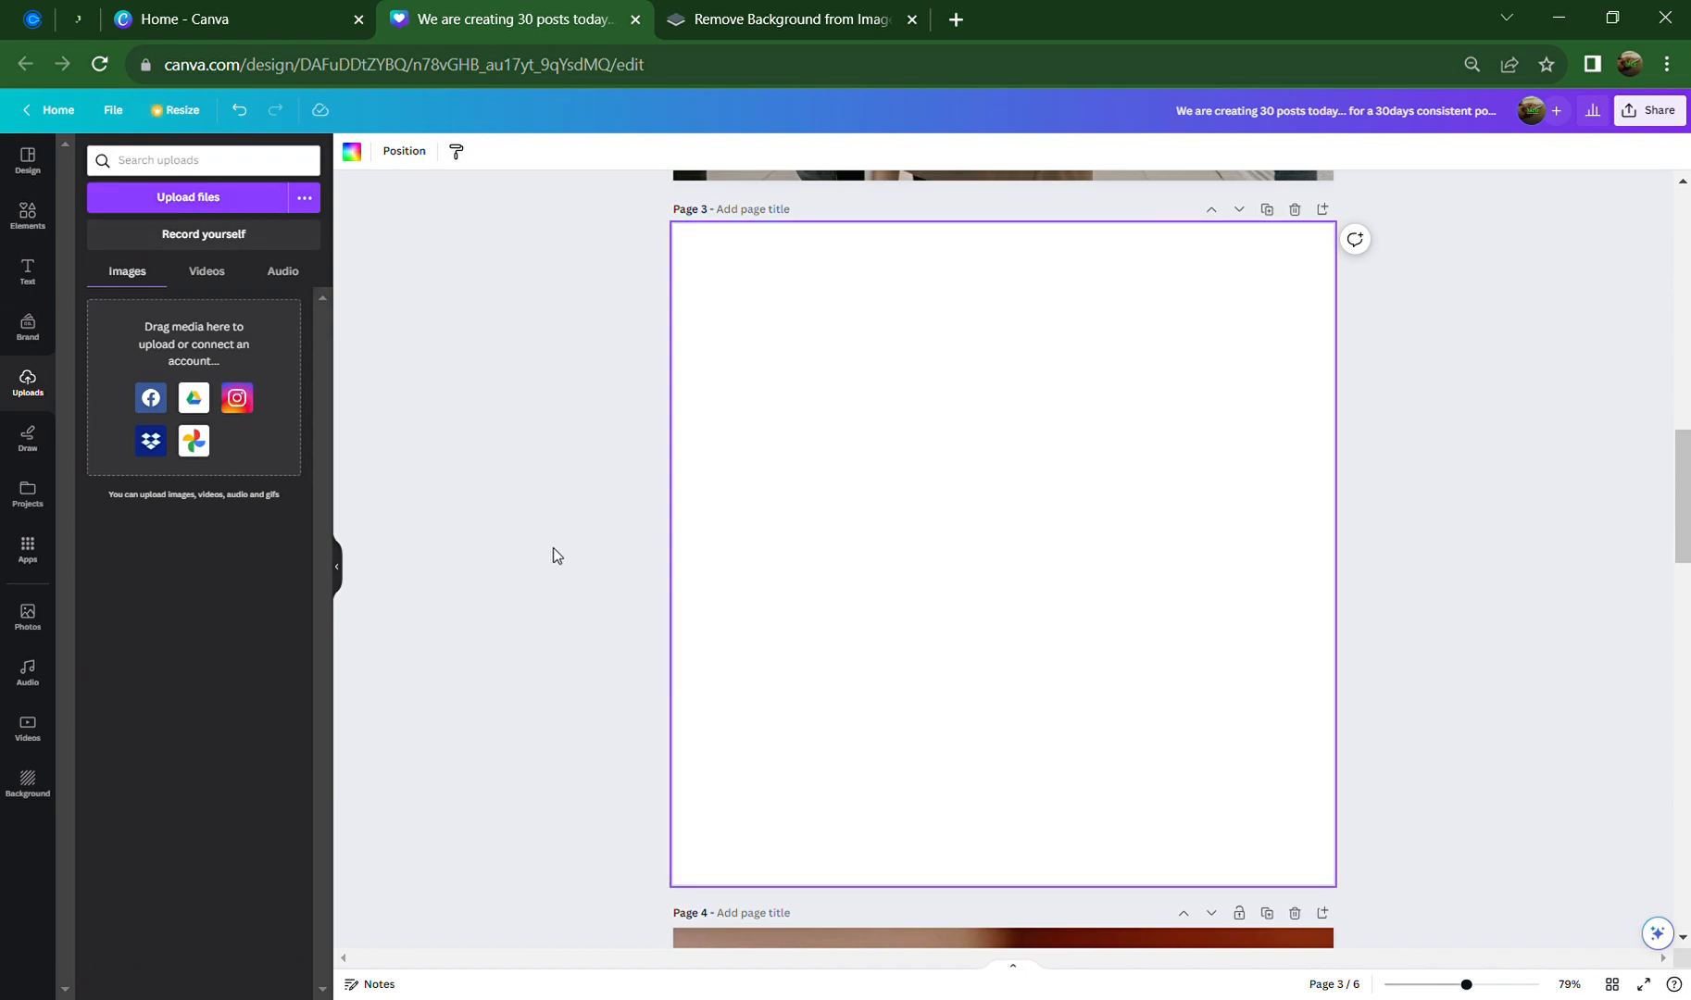
click(31, 619)
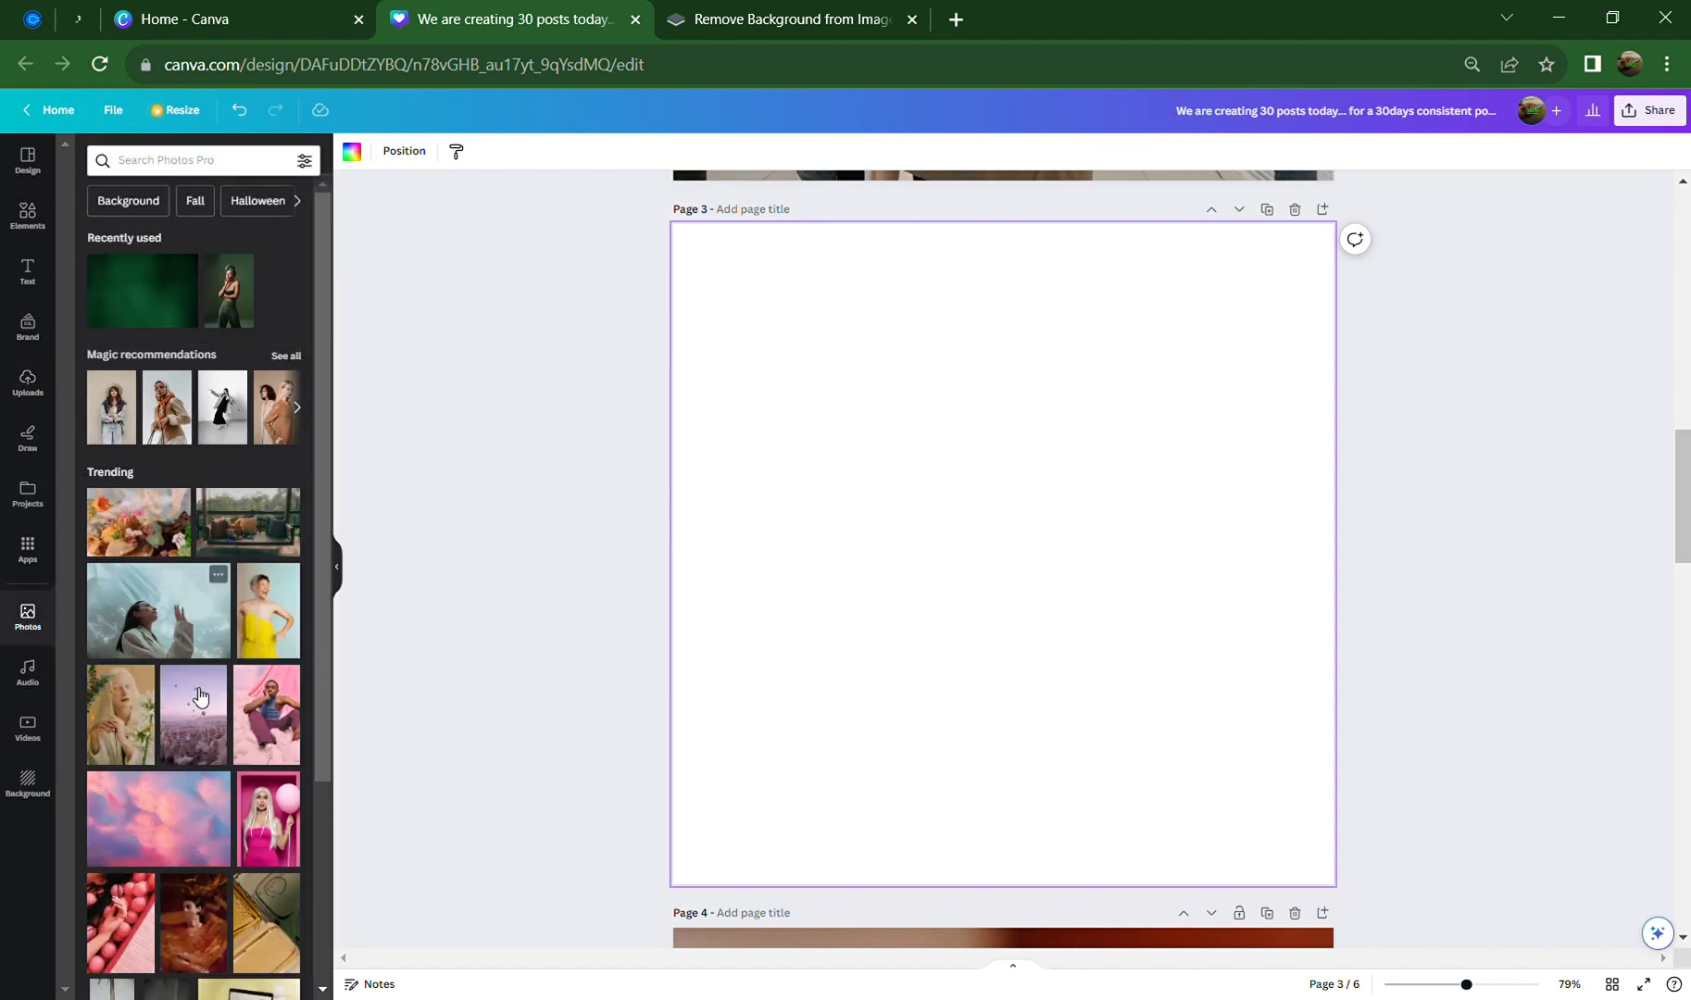
scroll(200, 739, down, 1)
scroll(200, 738, down, 2)
scroll(200, 738, up, 3)
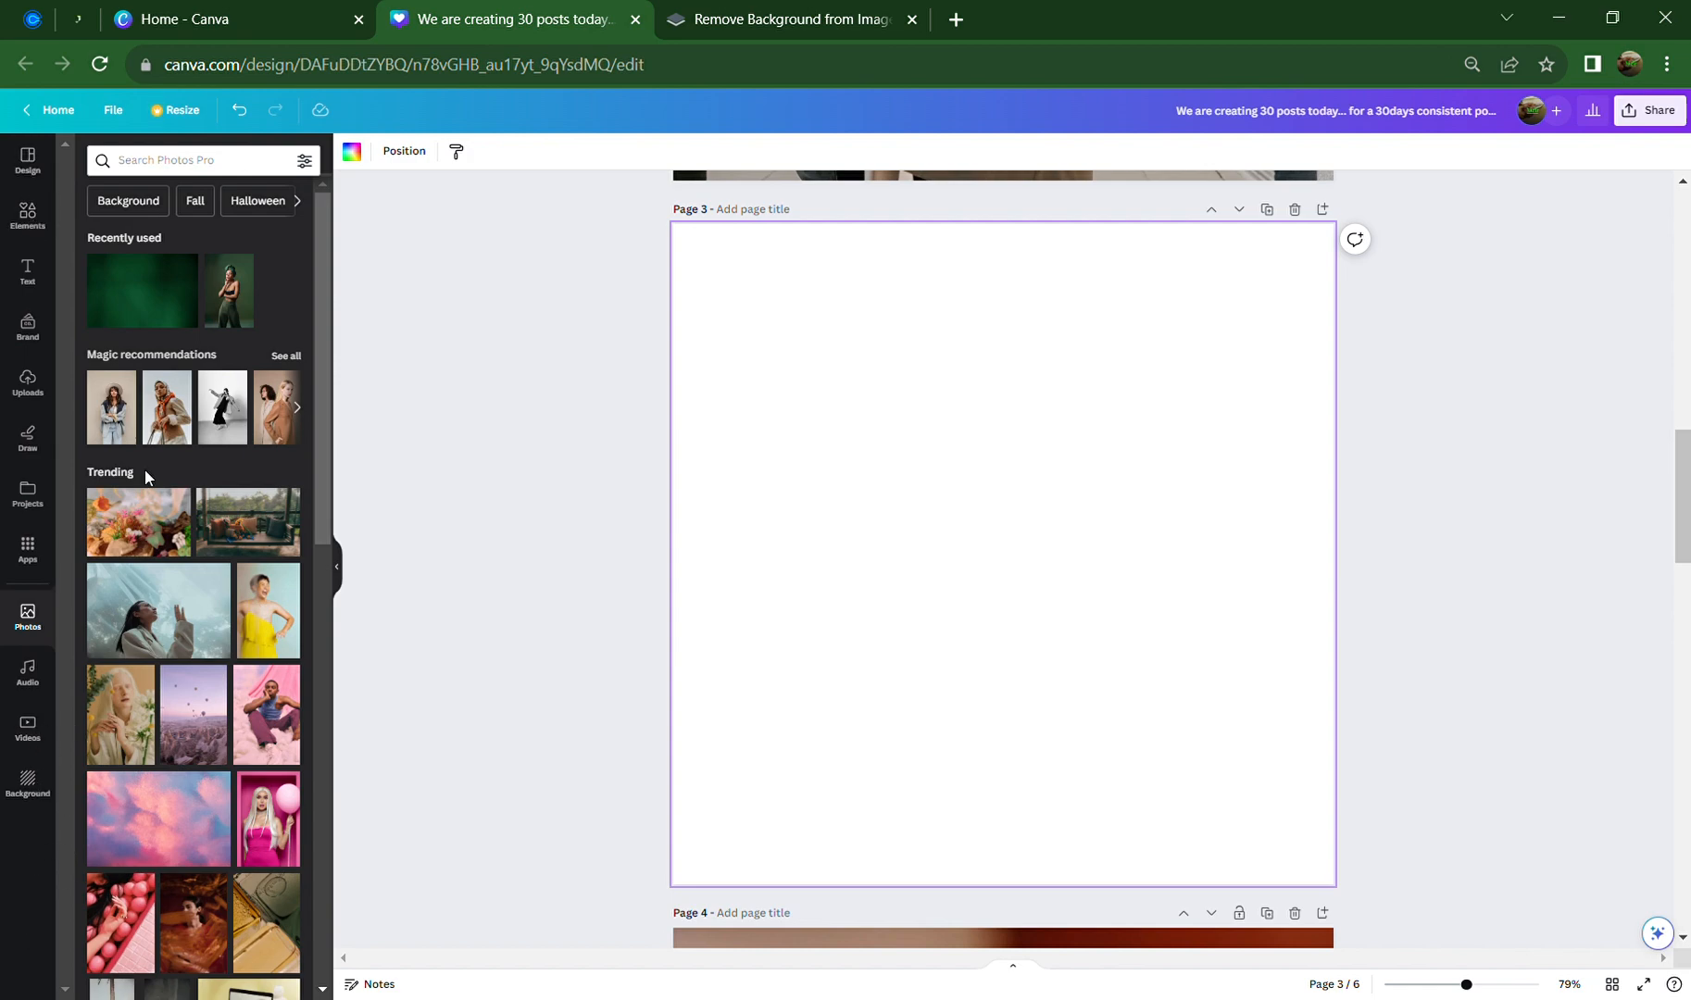
Search the stock photos for 'model' and scroll through the results
click(199, 174)
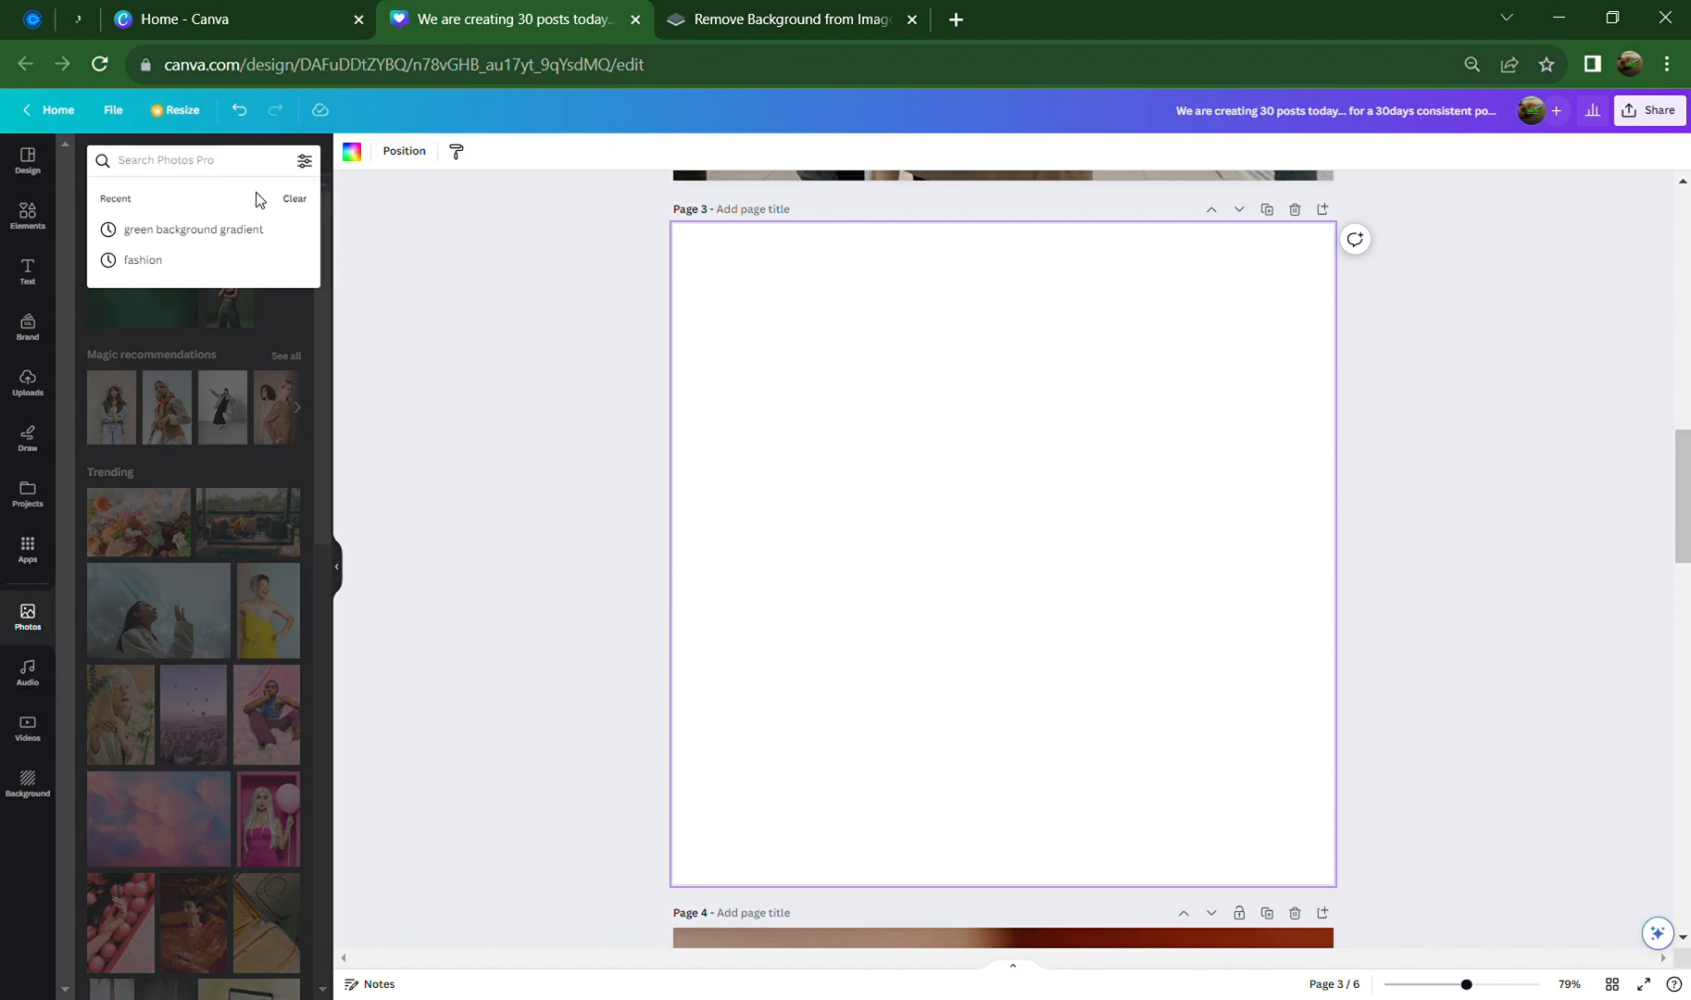
text(model)
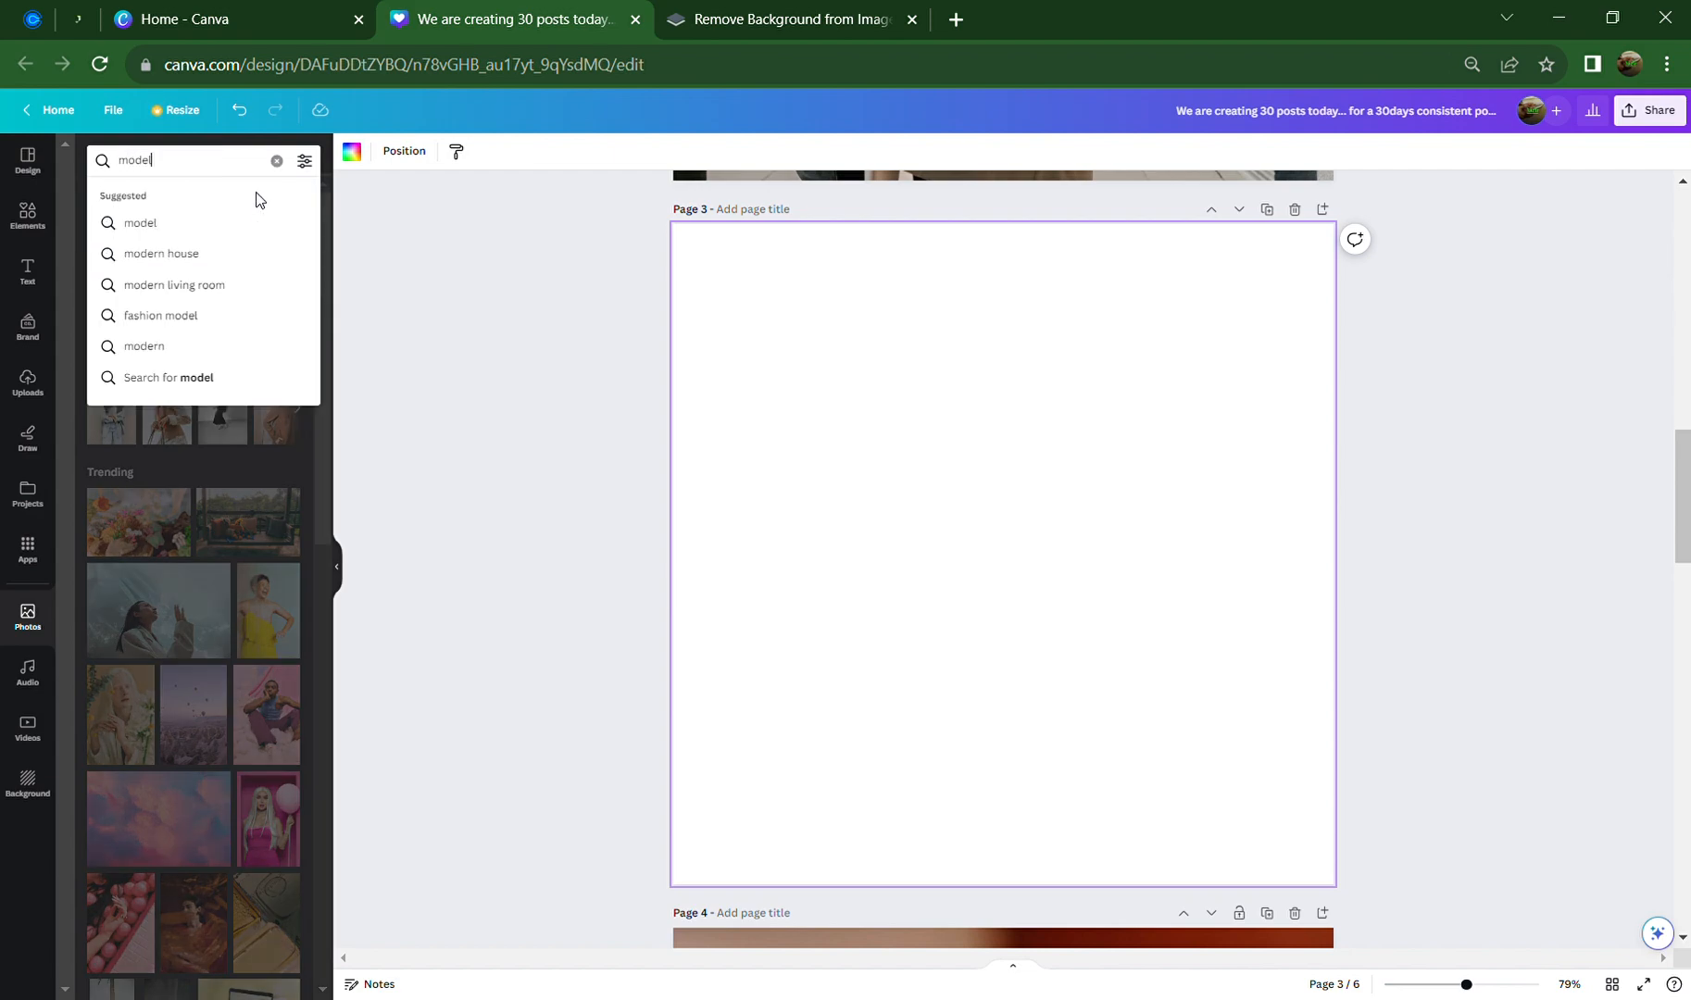
key(Return)
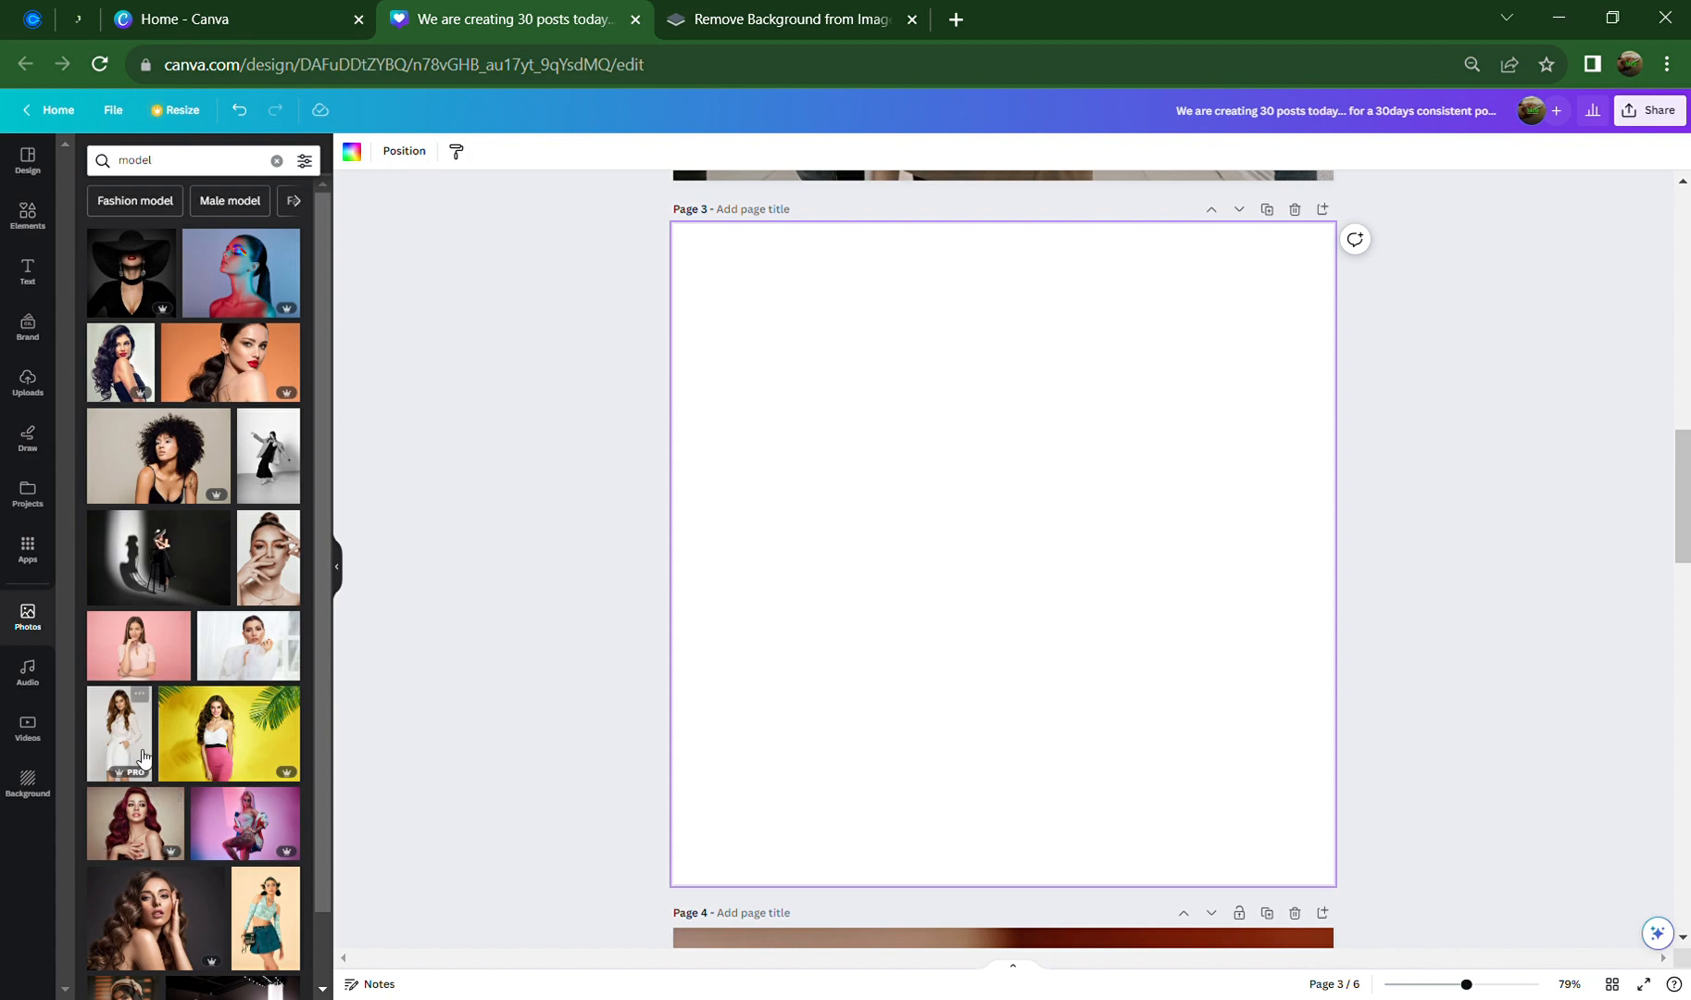
scroll(157, 732, down, 1)
scroll(157, 732, down, 3)
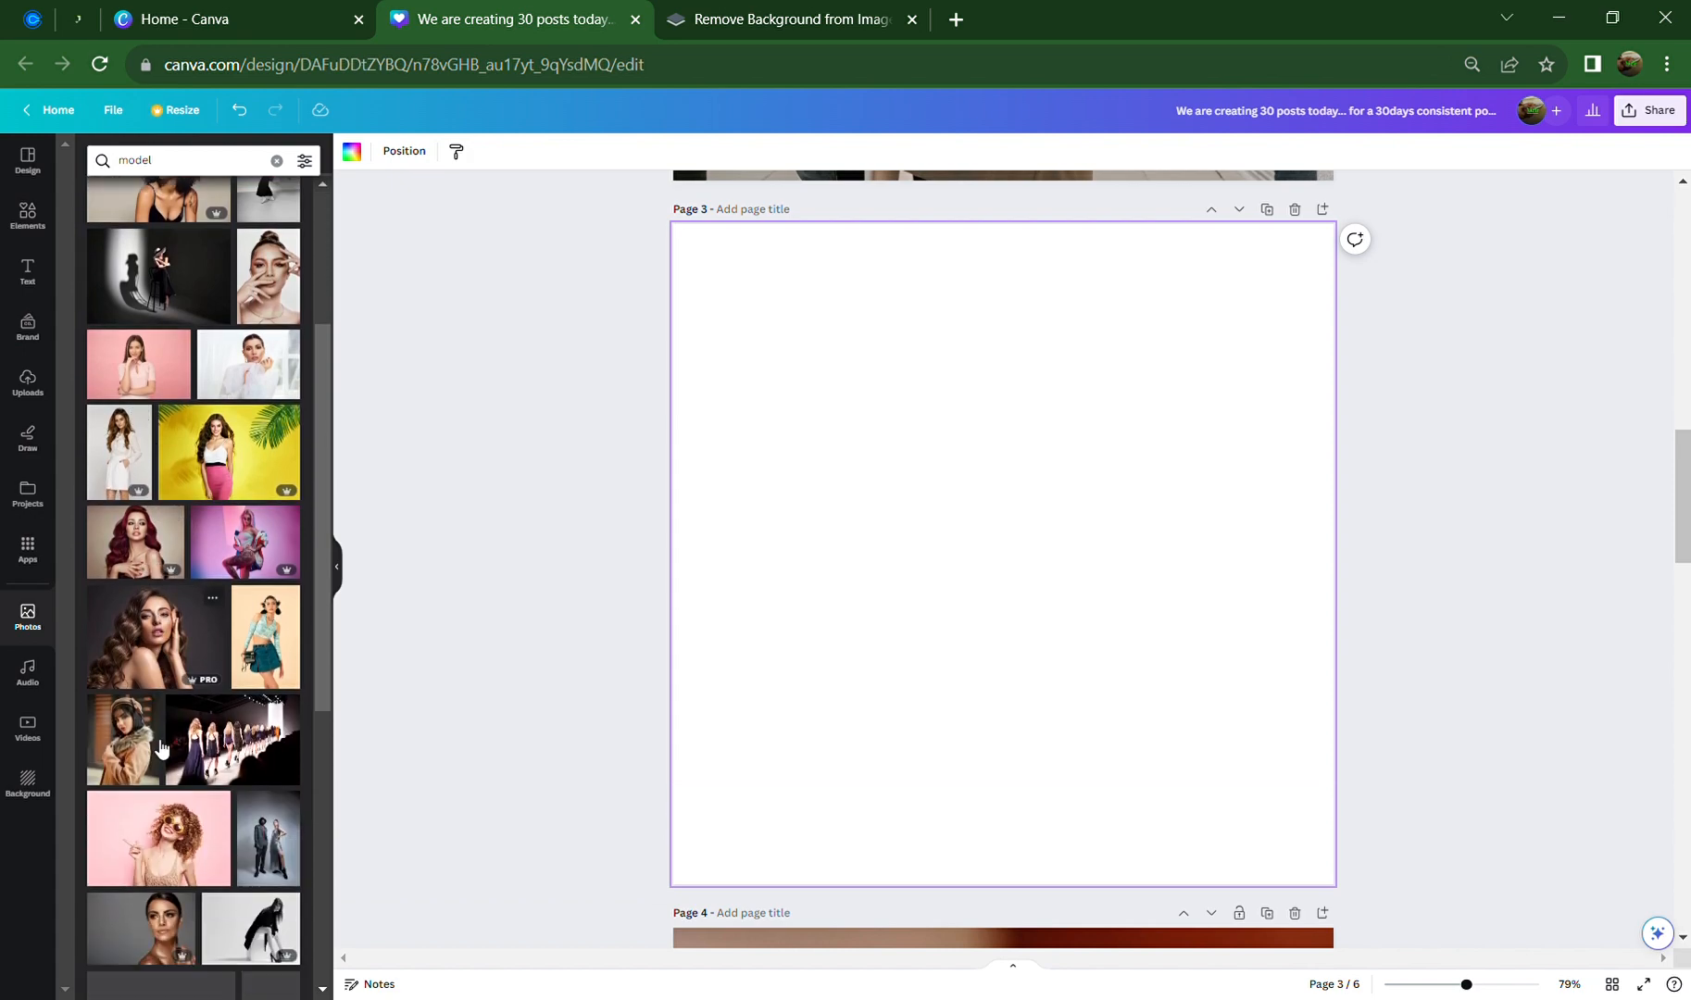
scroll(190, 667, down, 2)
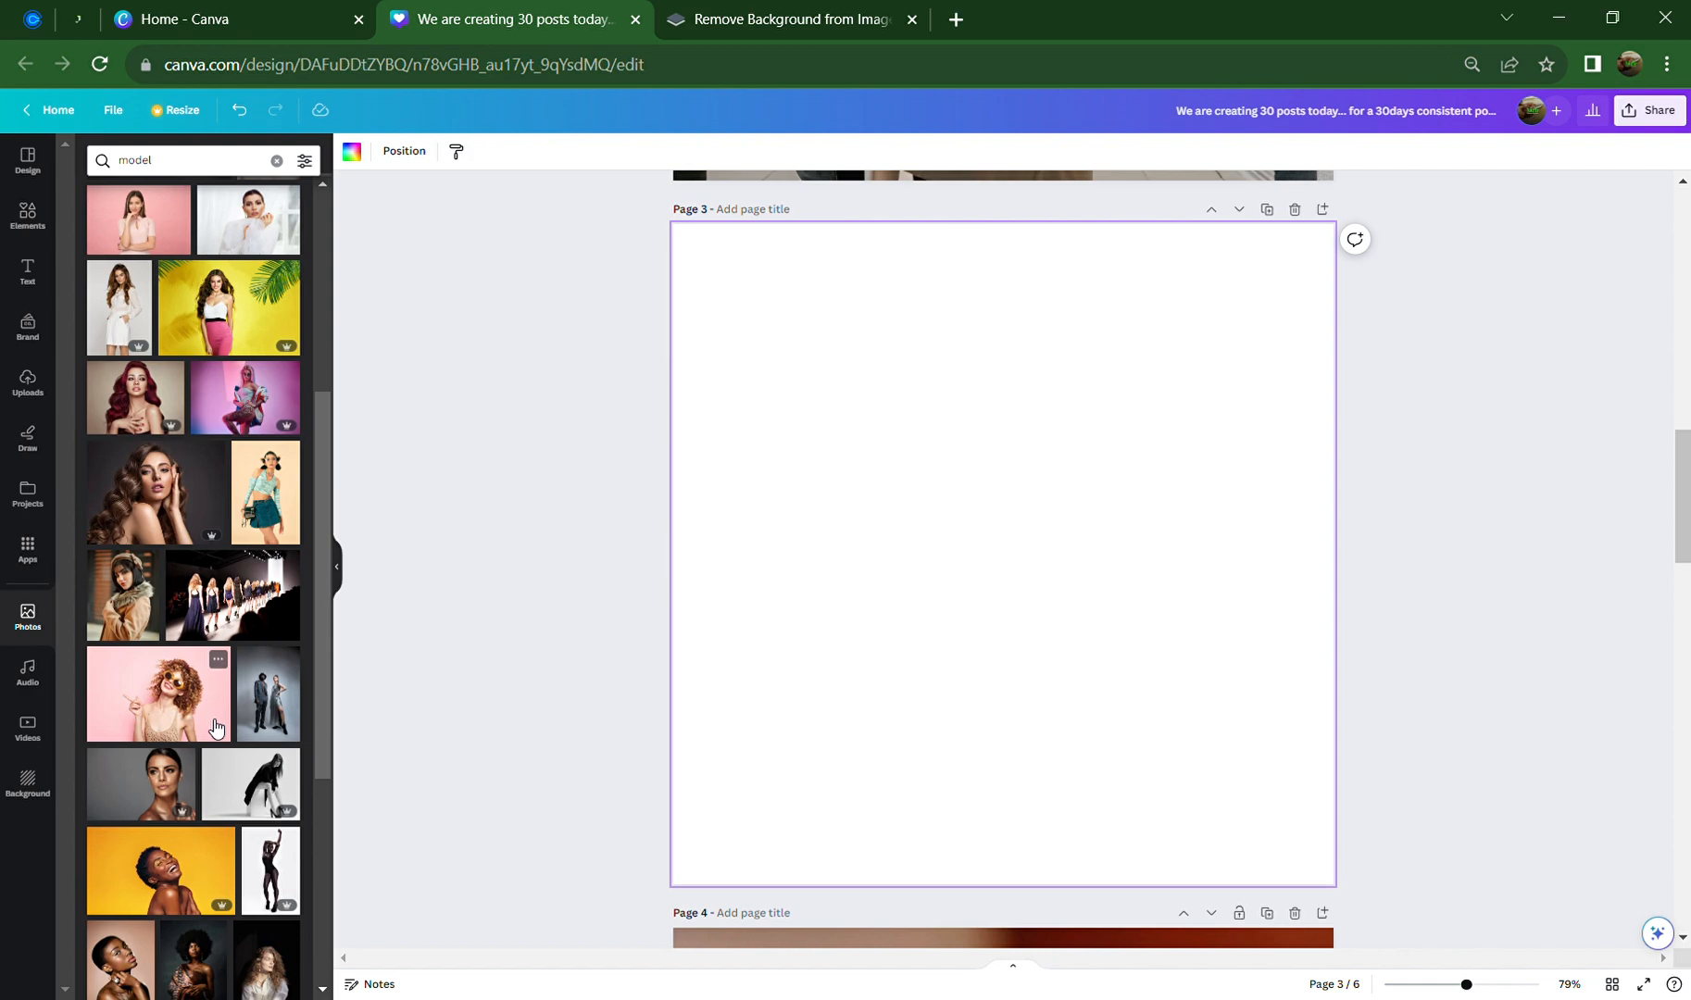
scroll(200, 774, down, 5)
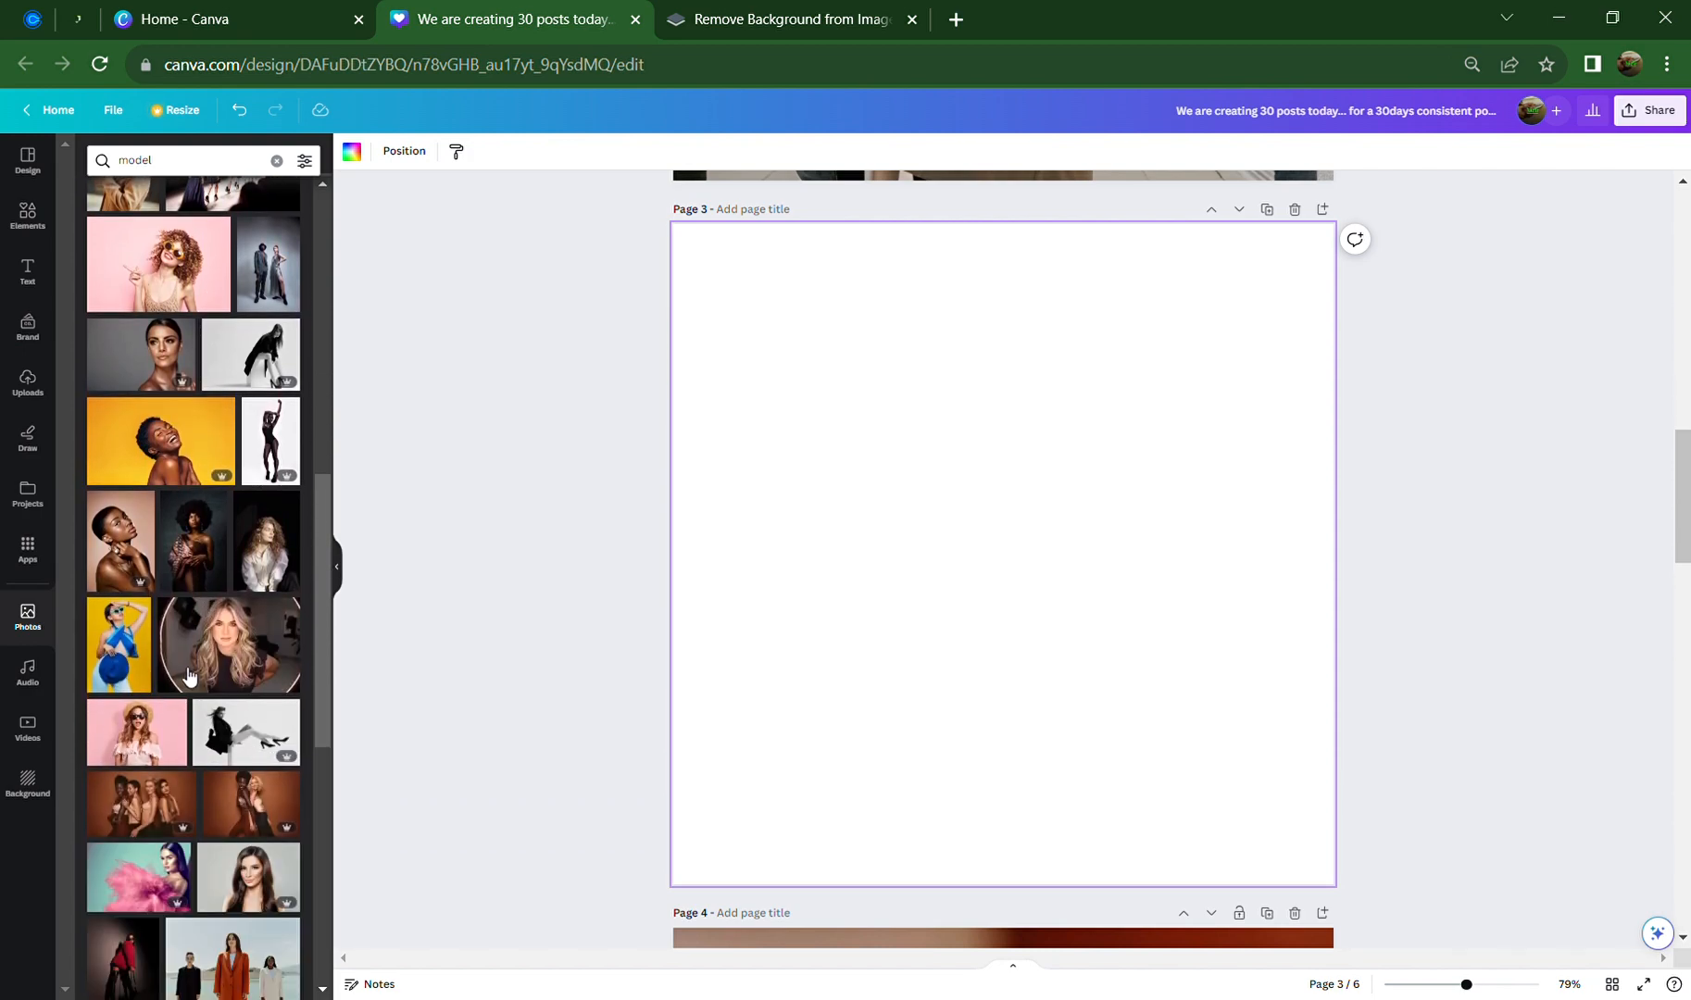
Place the woman-with-afro photo on page 3 and drag it to the horizontal centre guide
click(184, 547)
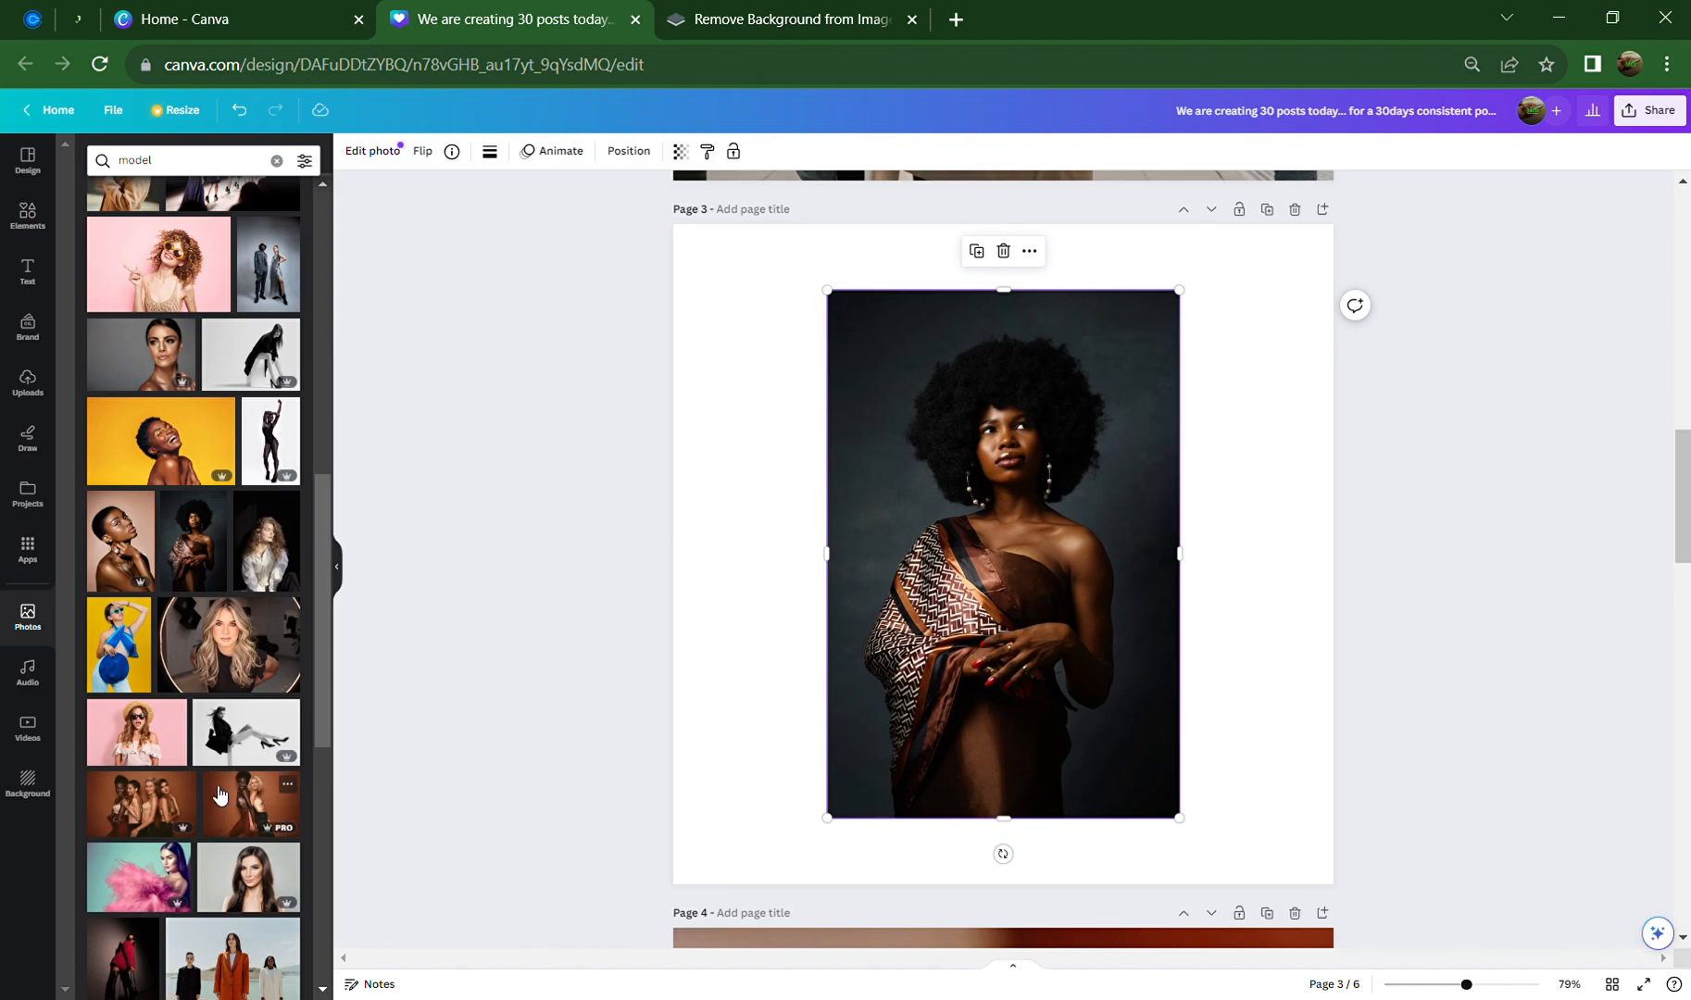
scroll(238, 754, down, 3)
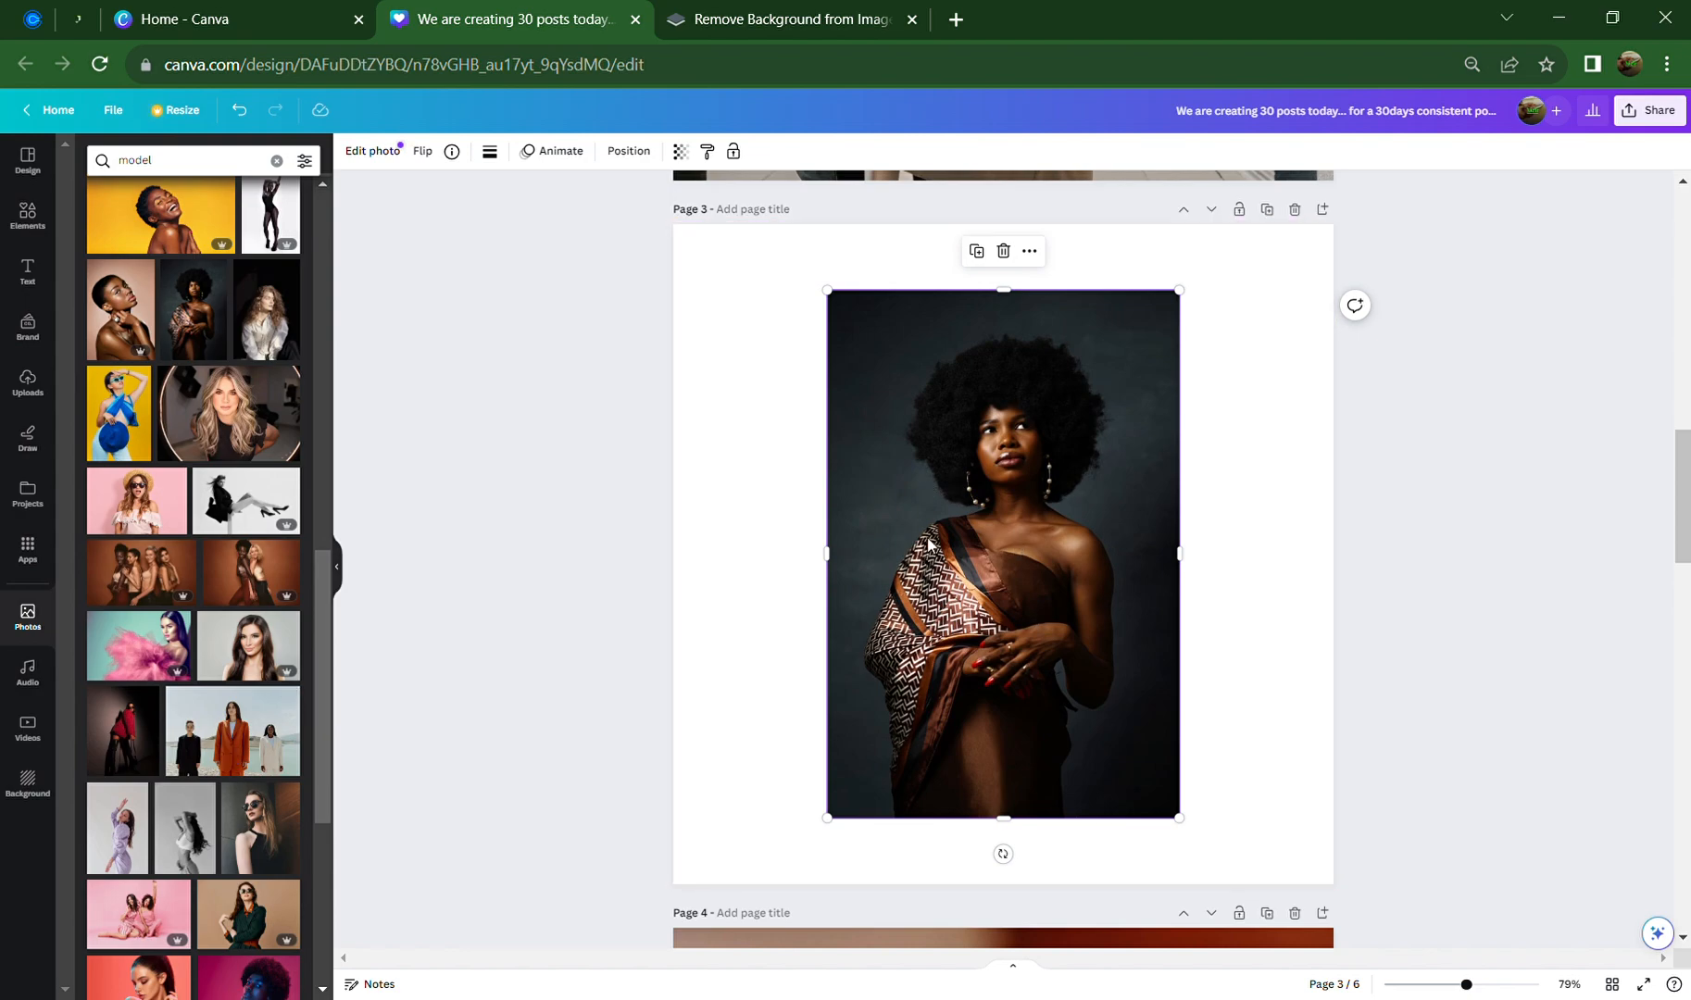
scroll(226, 491, down, 5)
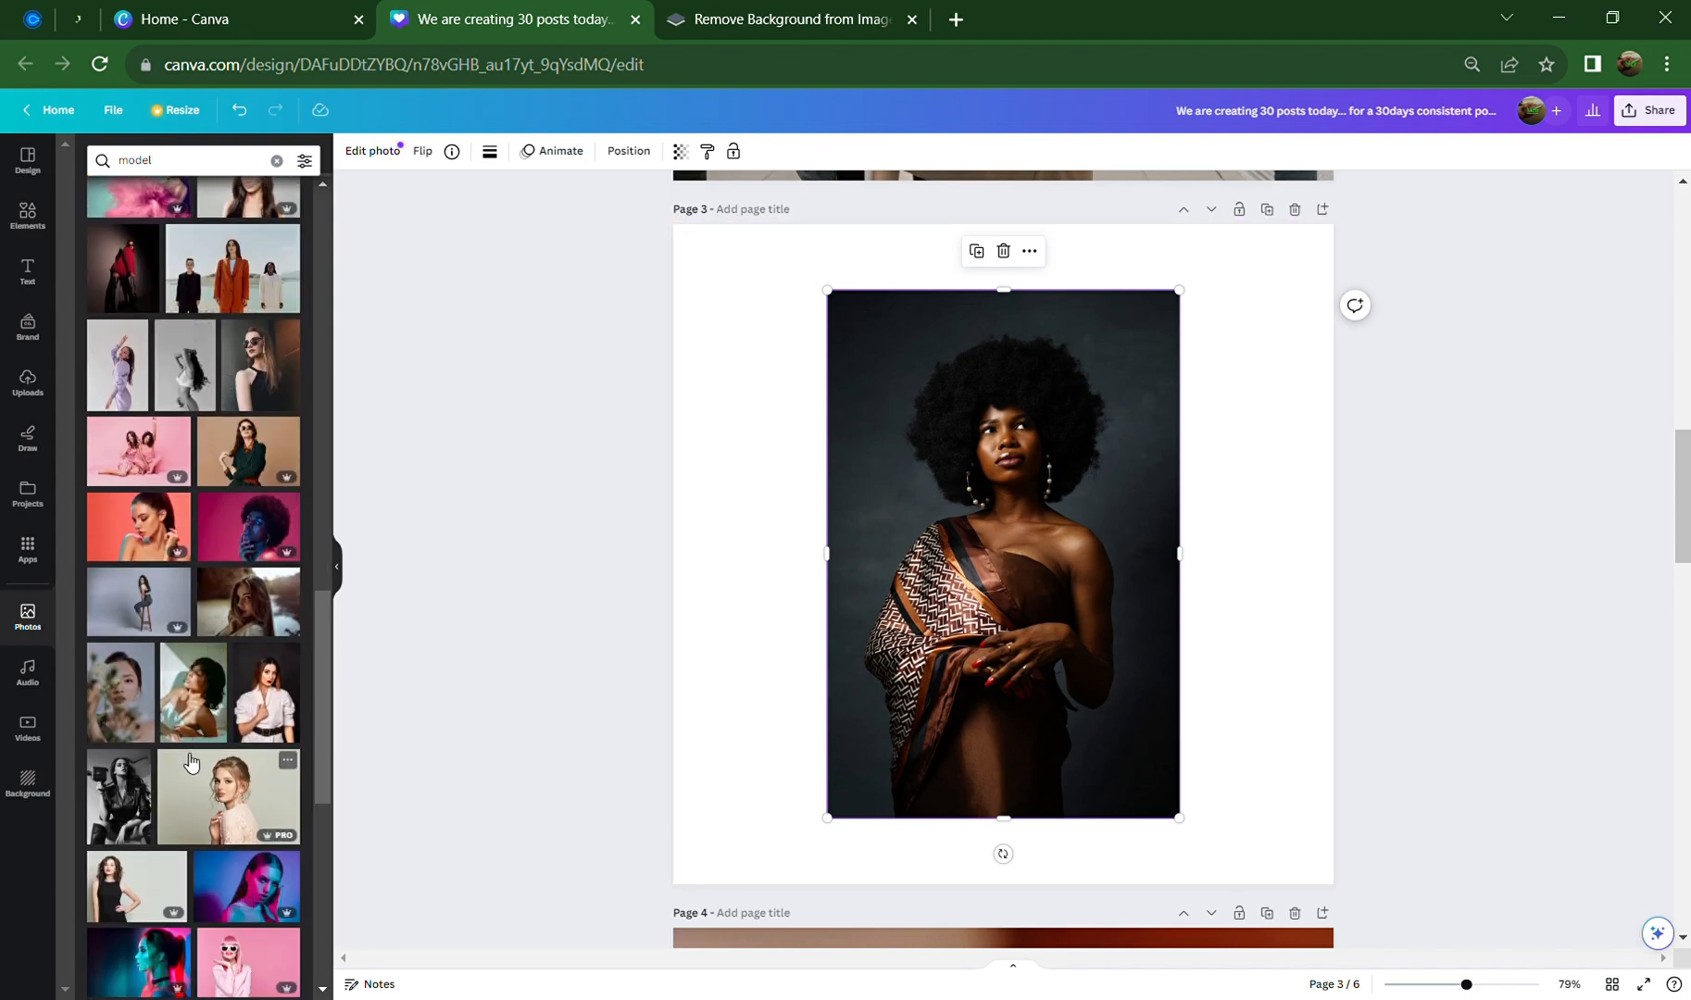
scroll(190, 775, down, 4)
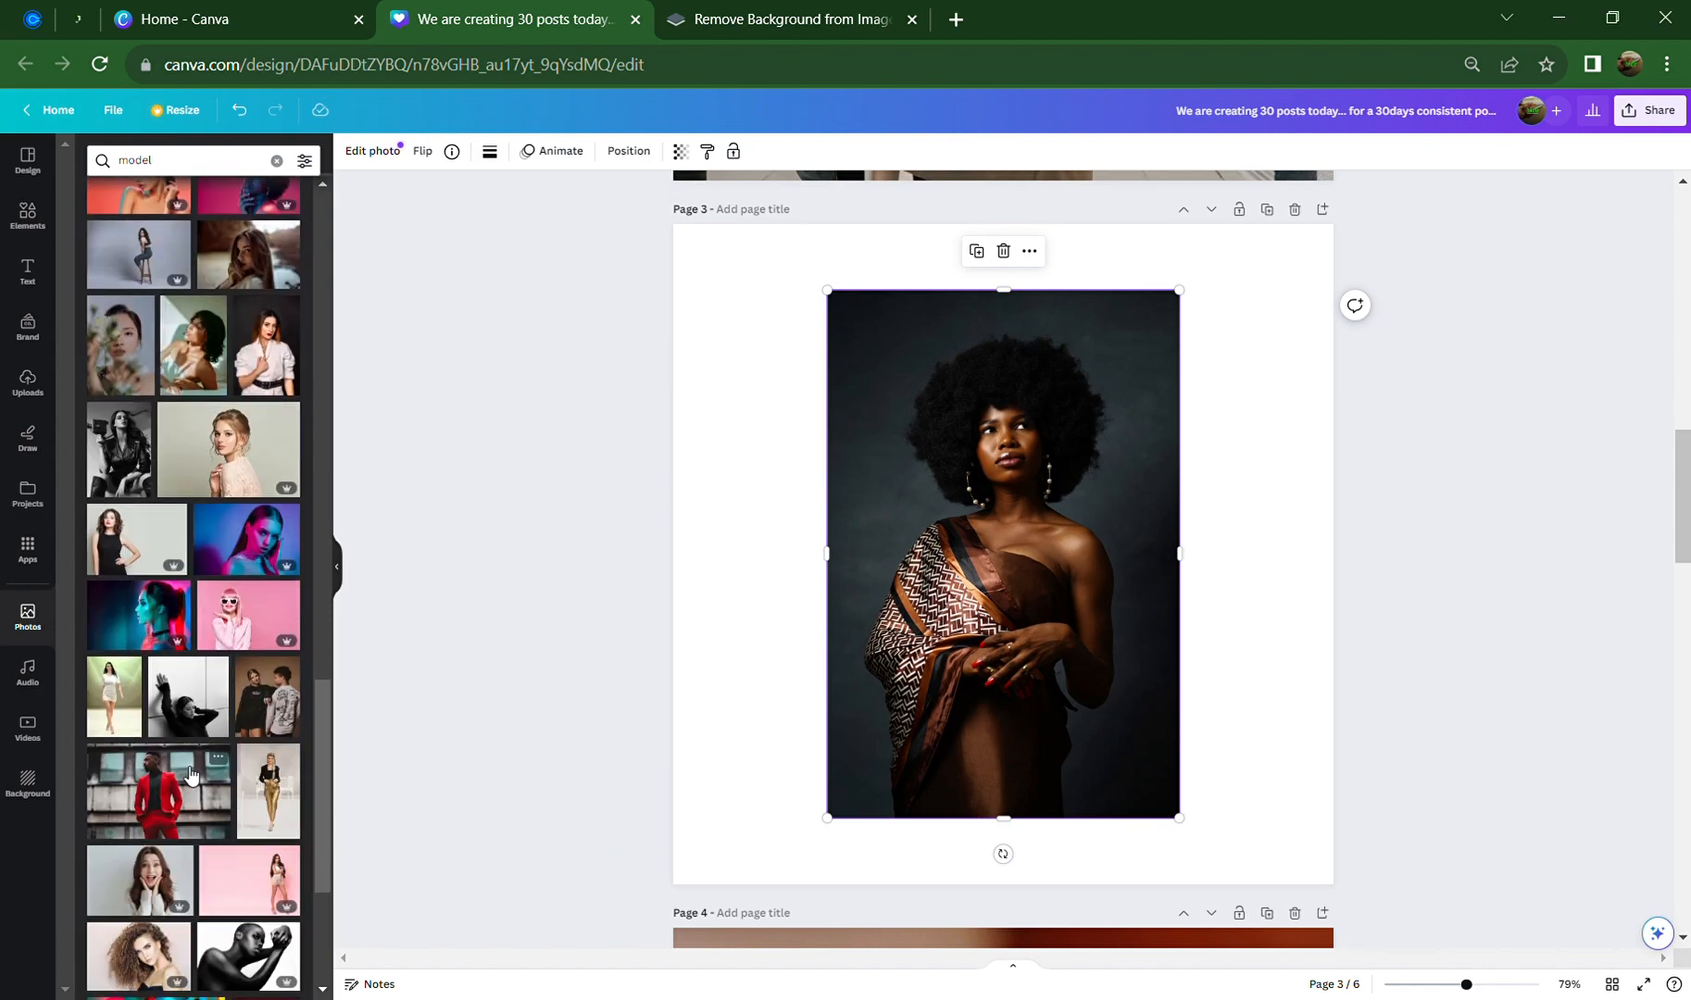
scroll(190, 773, down, 1)
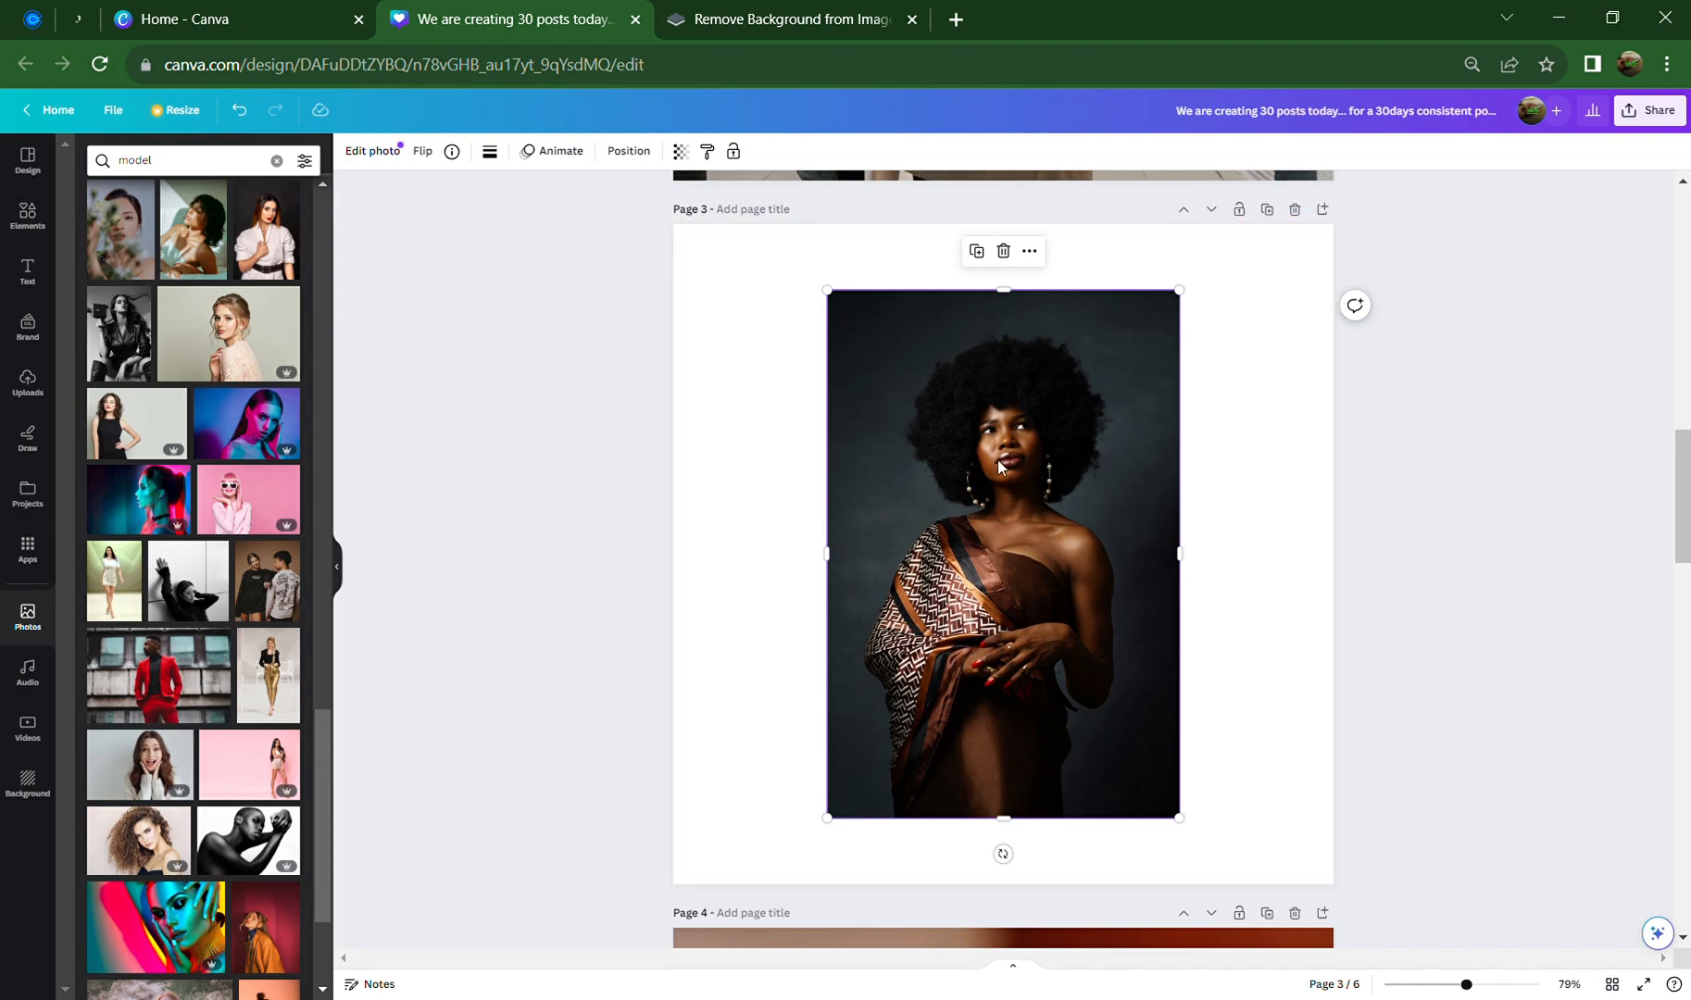
mouse_move(1088, 548)
mouse_down()
mouse_move(1009, 547)
mouse_move(1108, 548)
mouse_up()
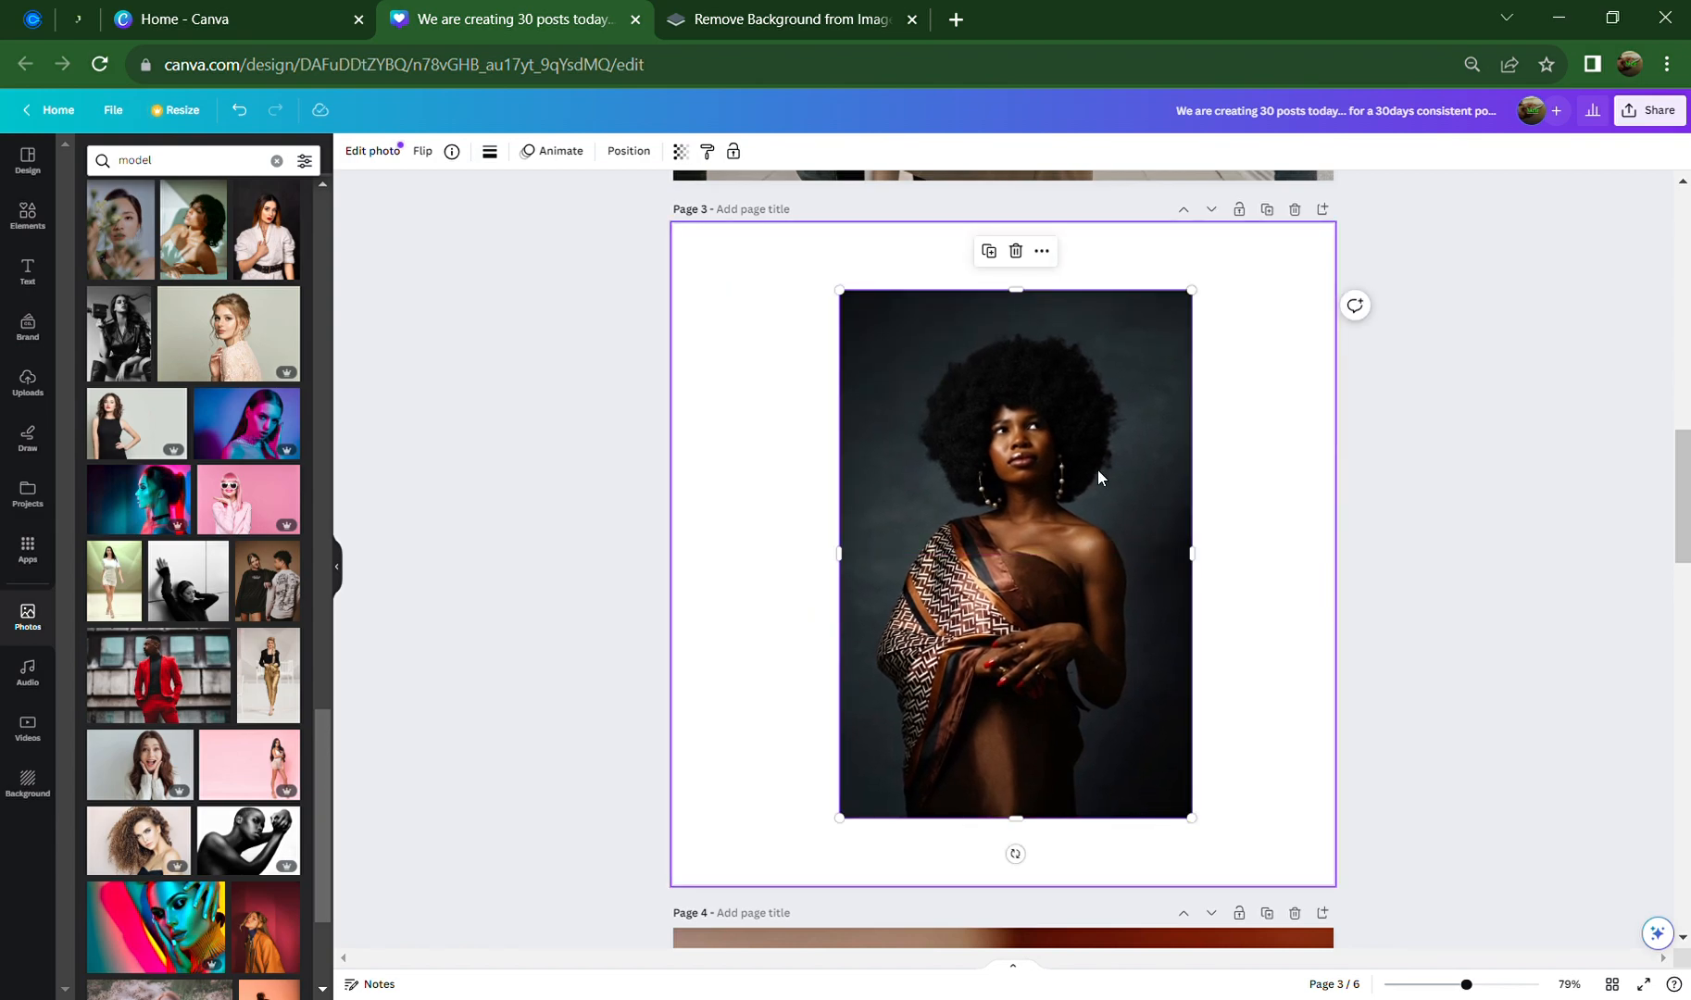
scroll(226, 638, up, 5)
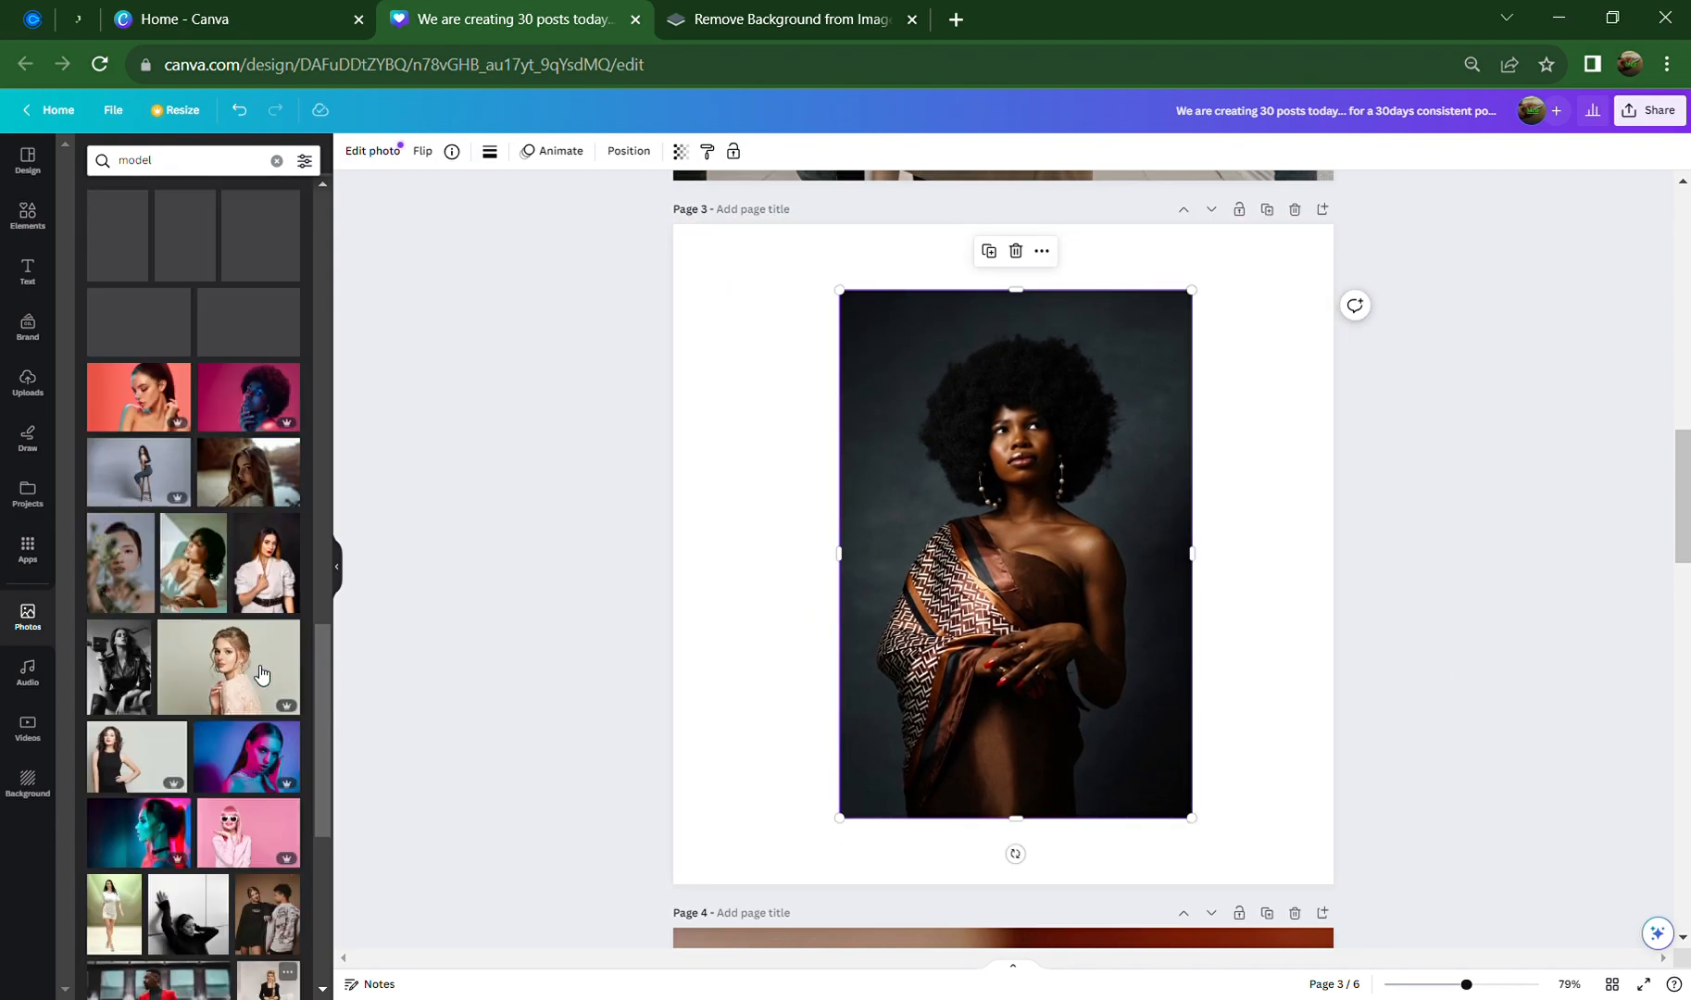
scroll(226, 639, up, 4)
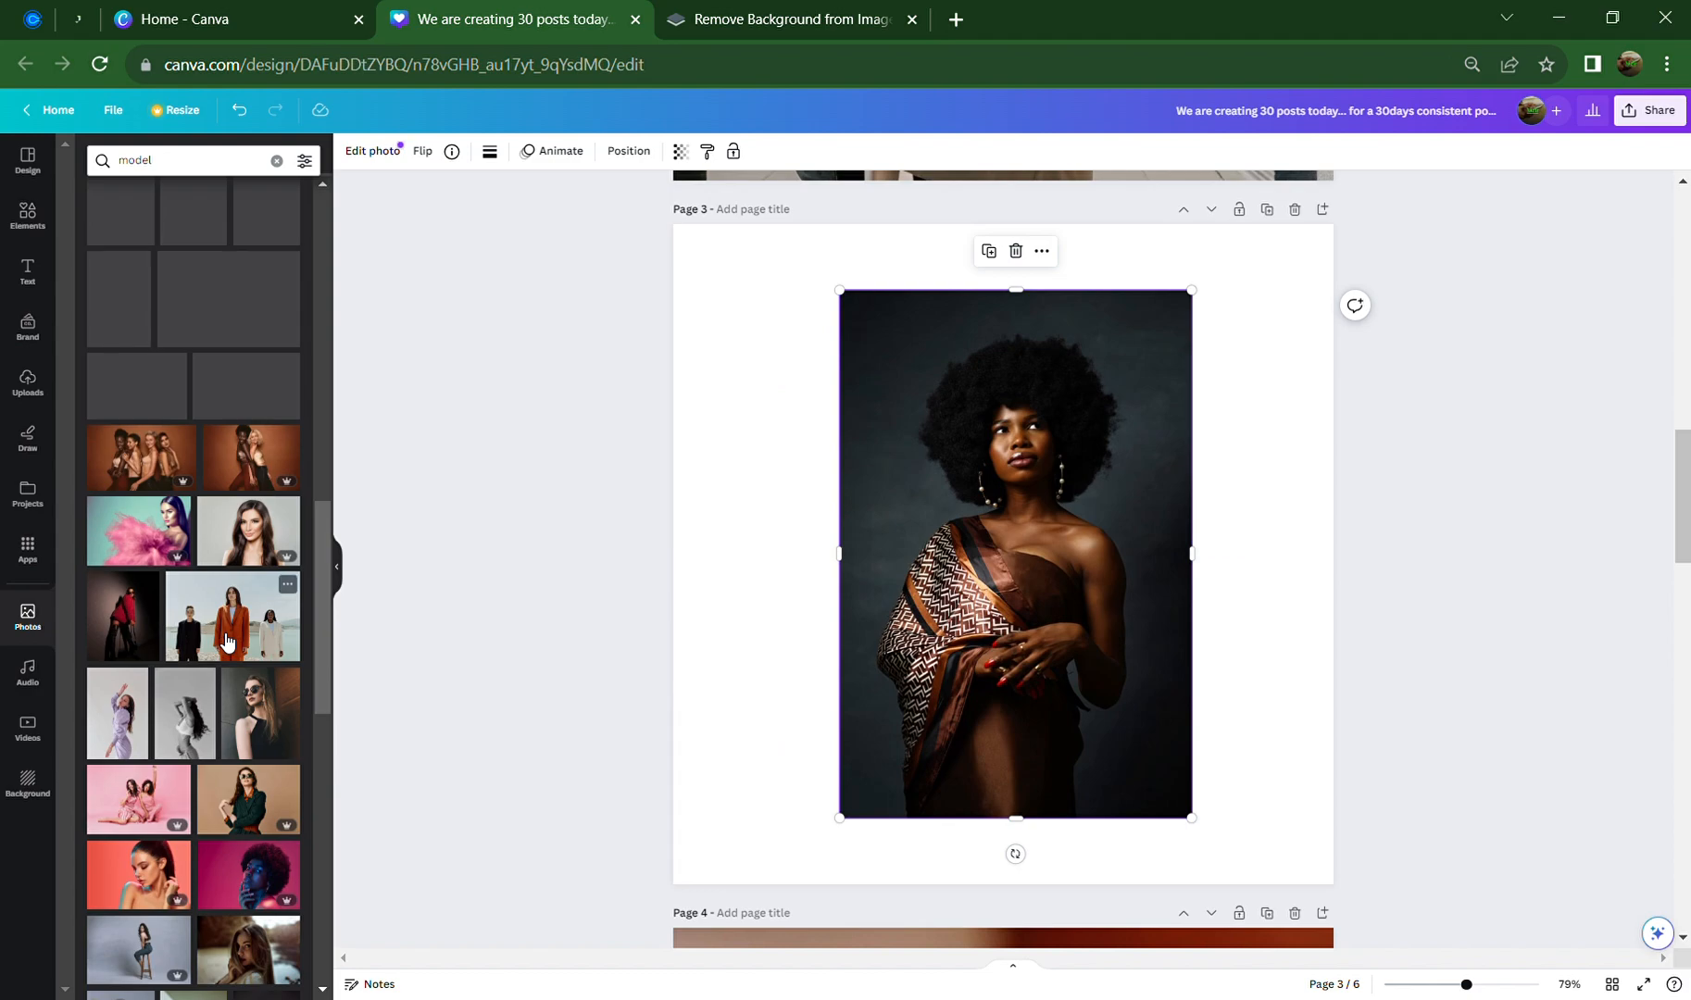
scroll(226, 639, up, 4)
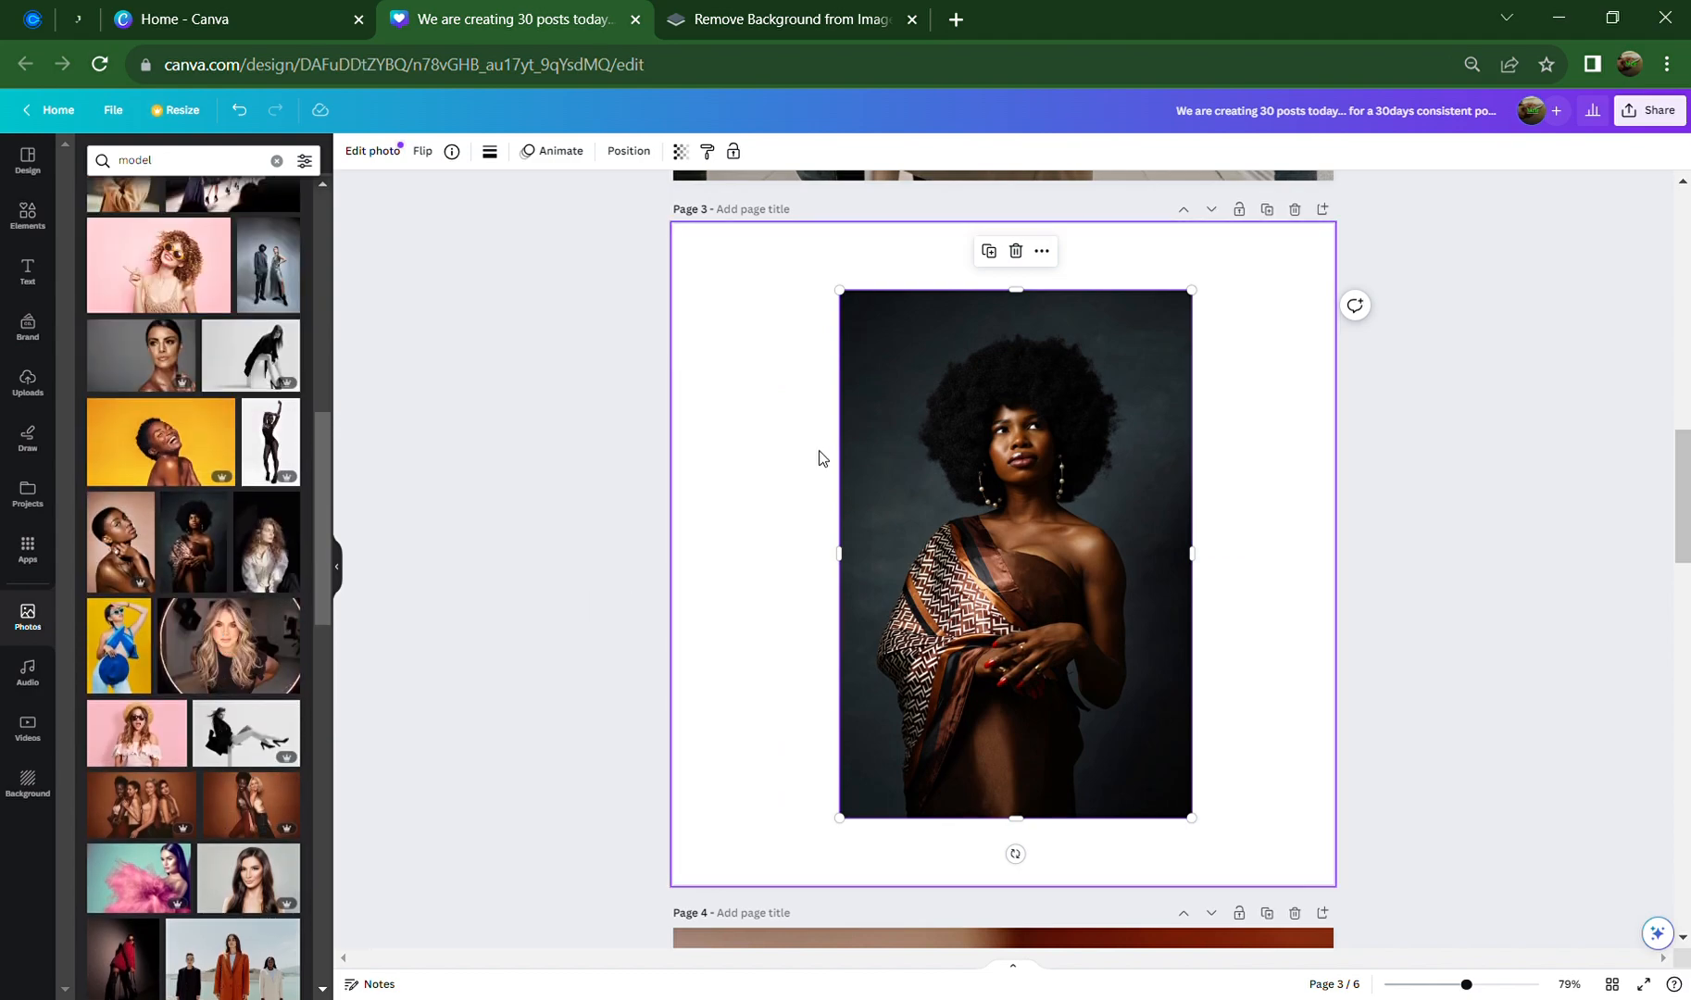
Set the model photo as page 3's background, undoing and retrying until it fills the page
right_click(912, 391)
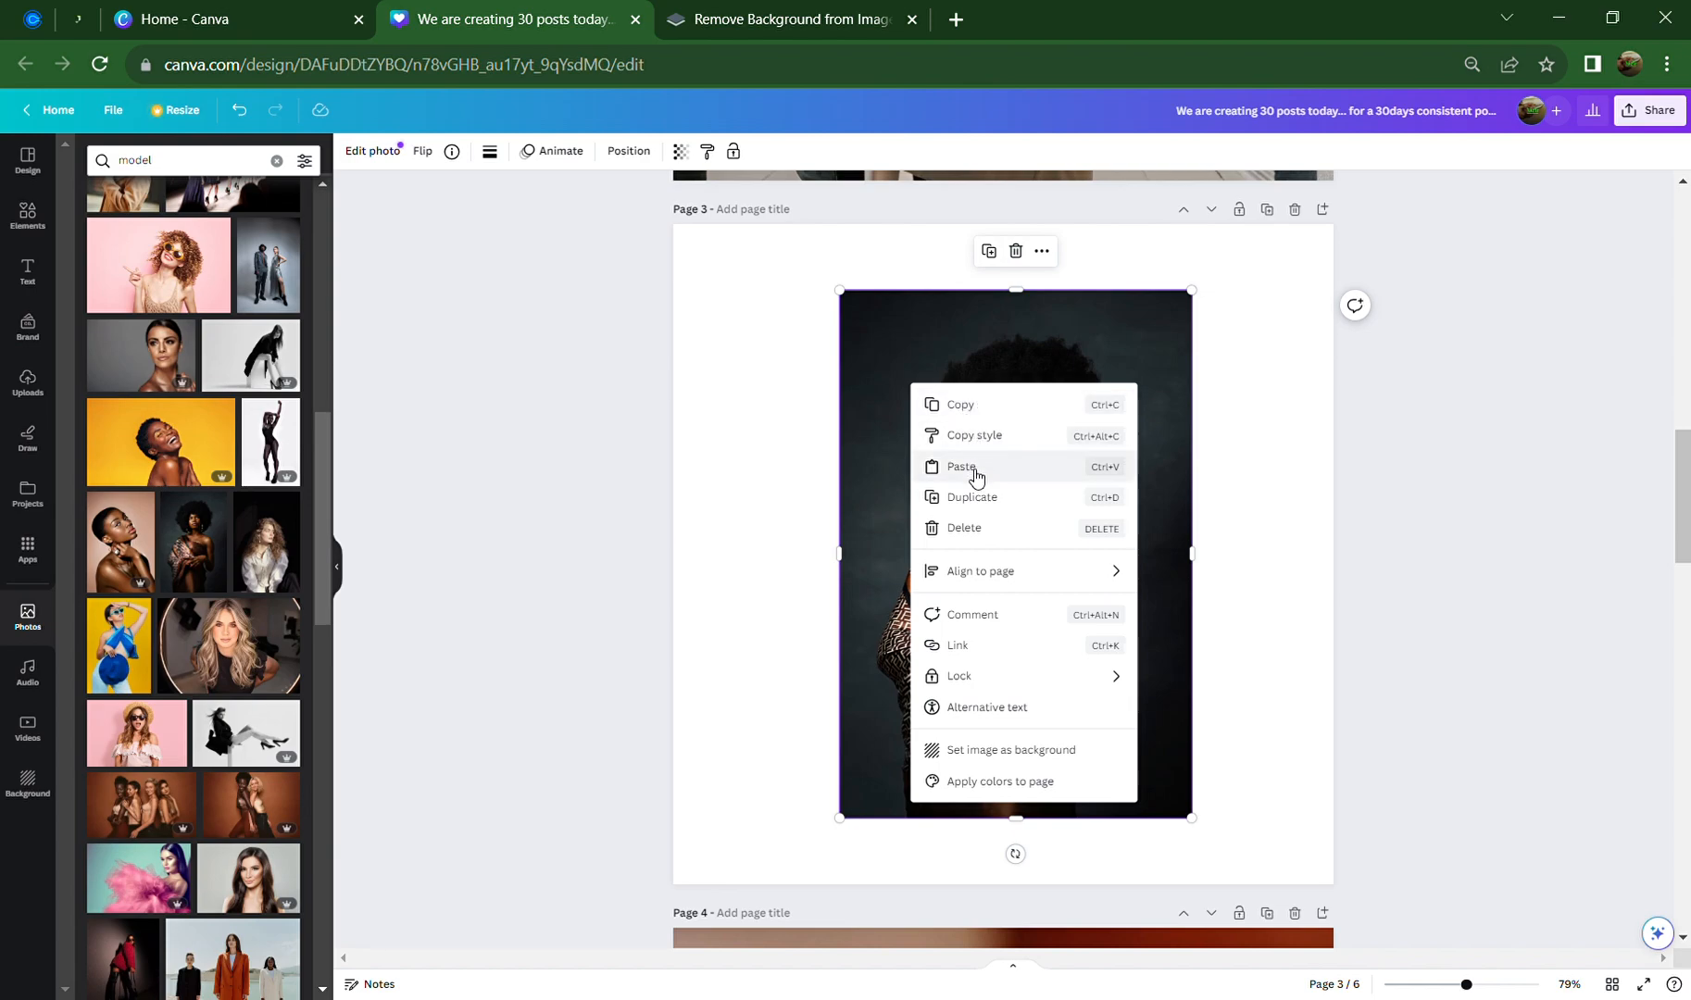
click(1045, 758)
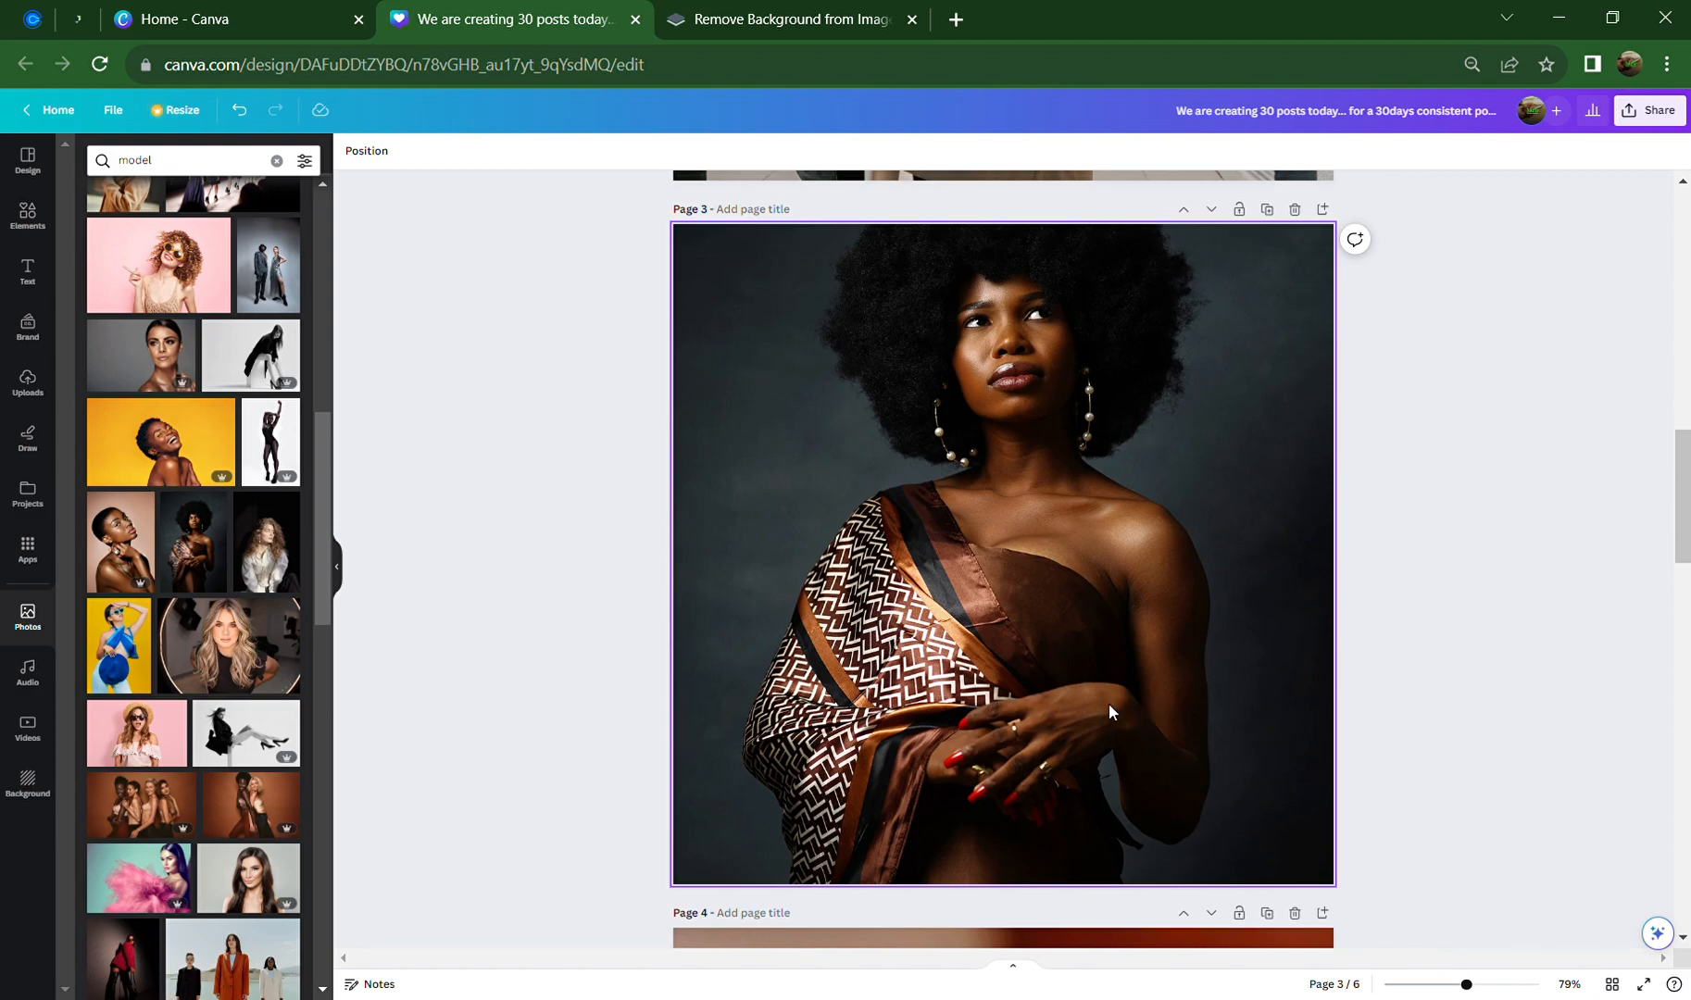
key(ctrl+z)
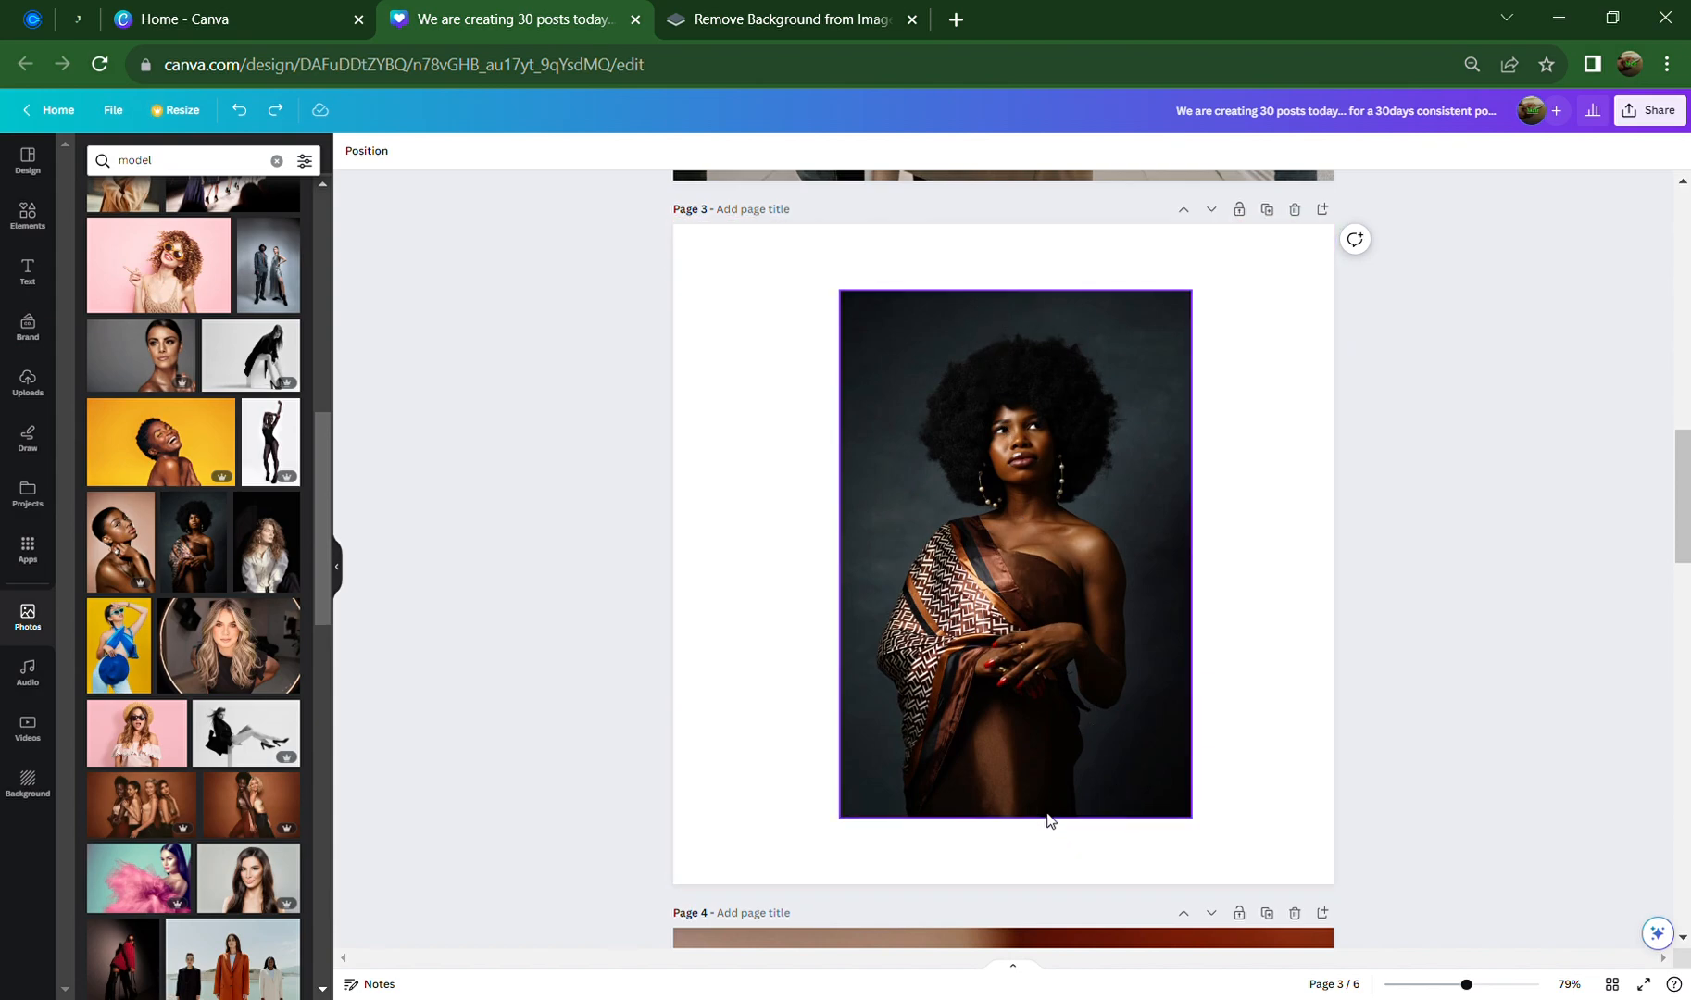
key(Delete)
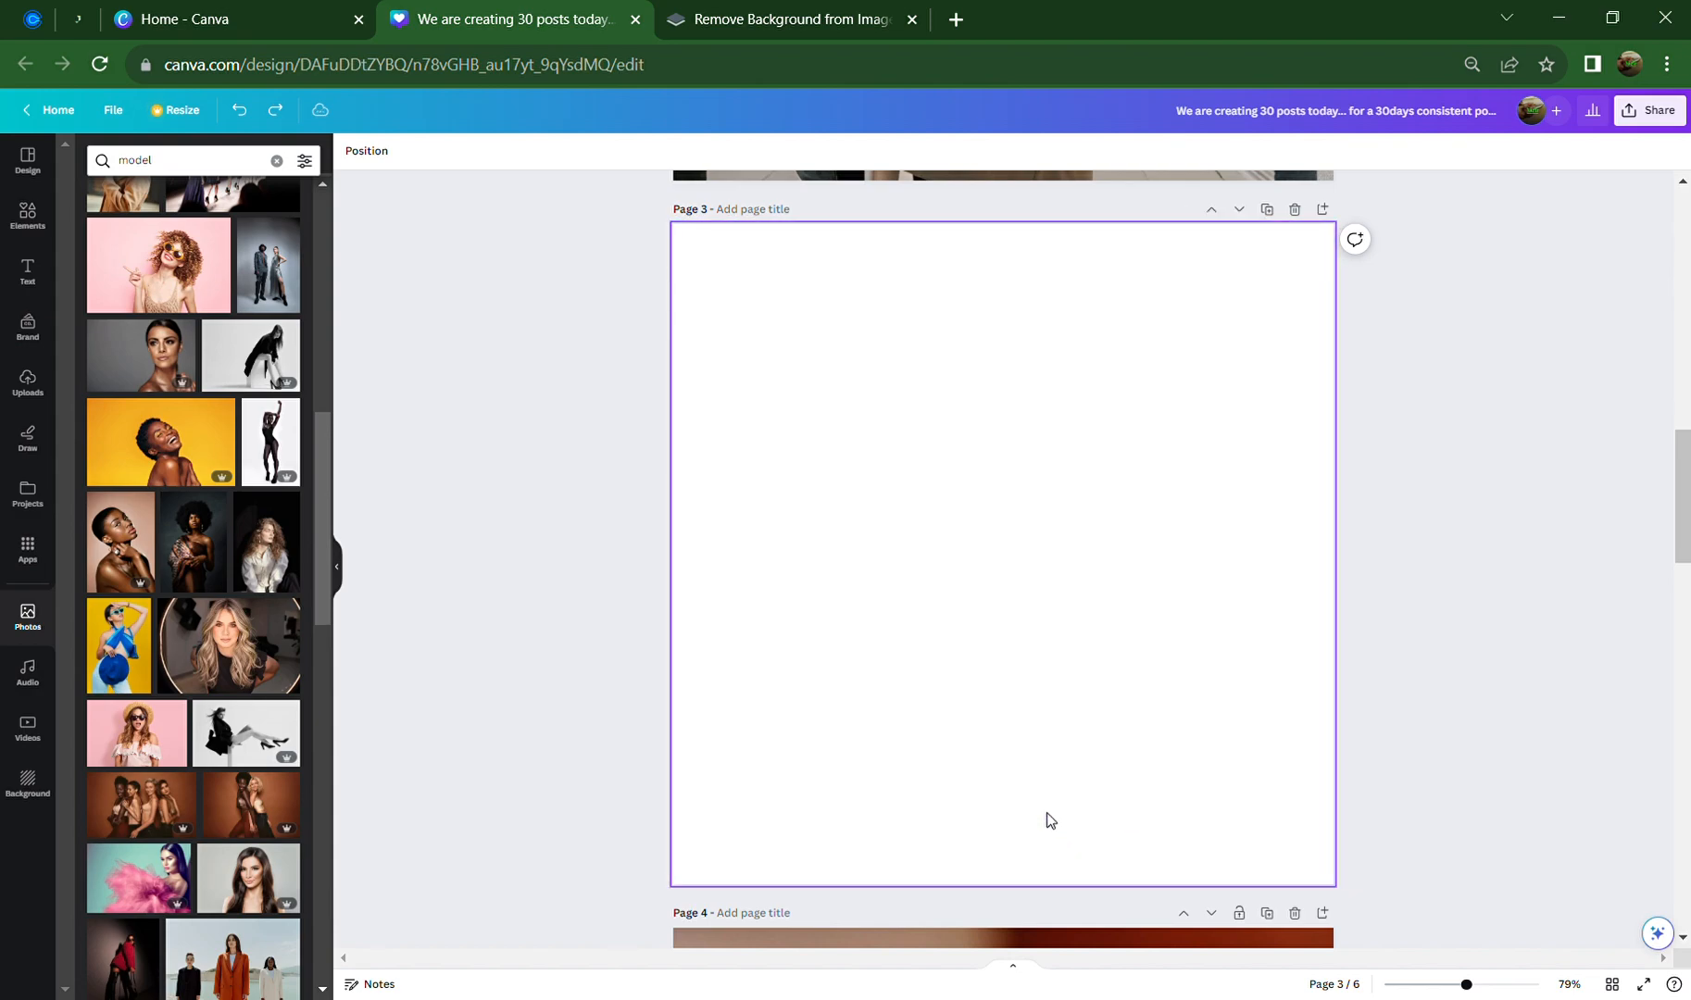
key(Delete)
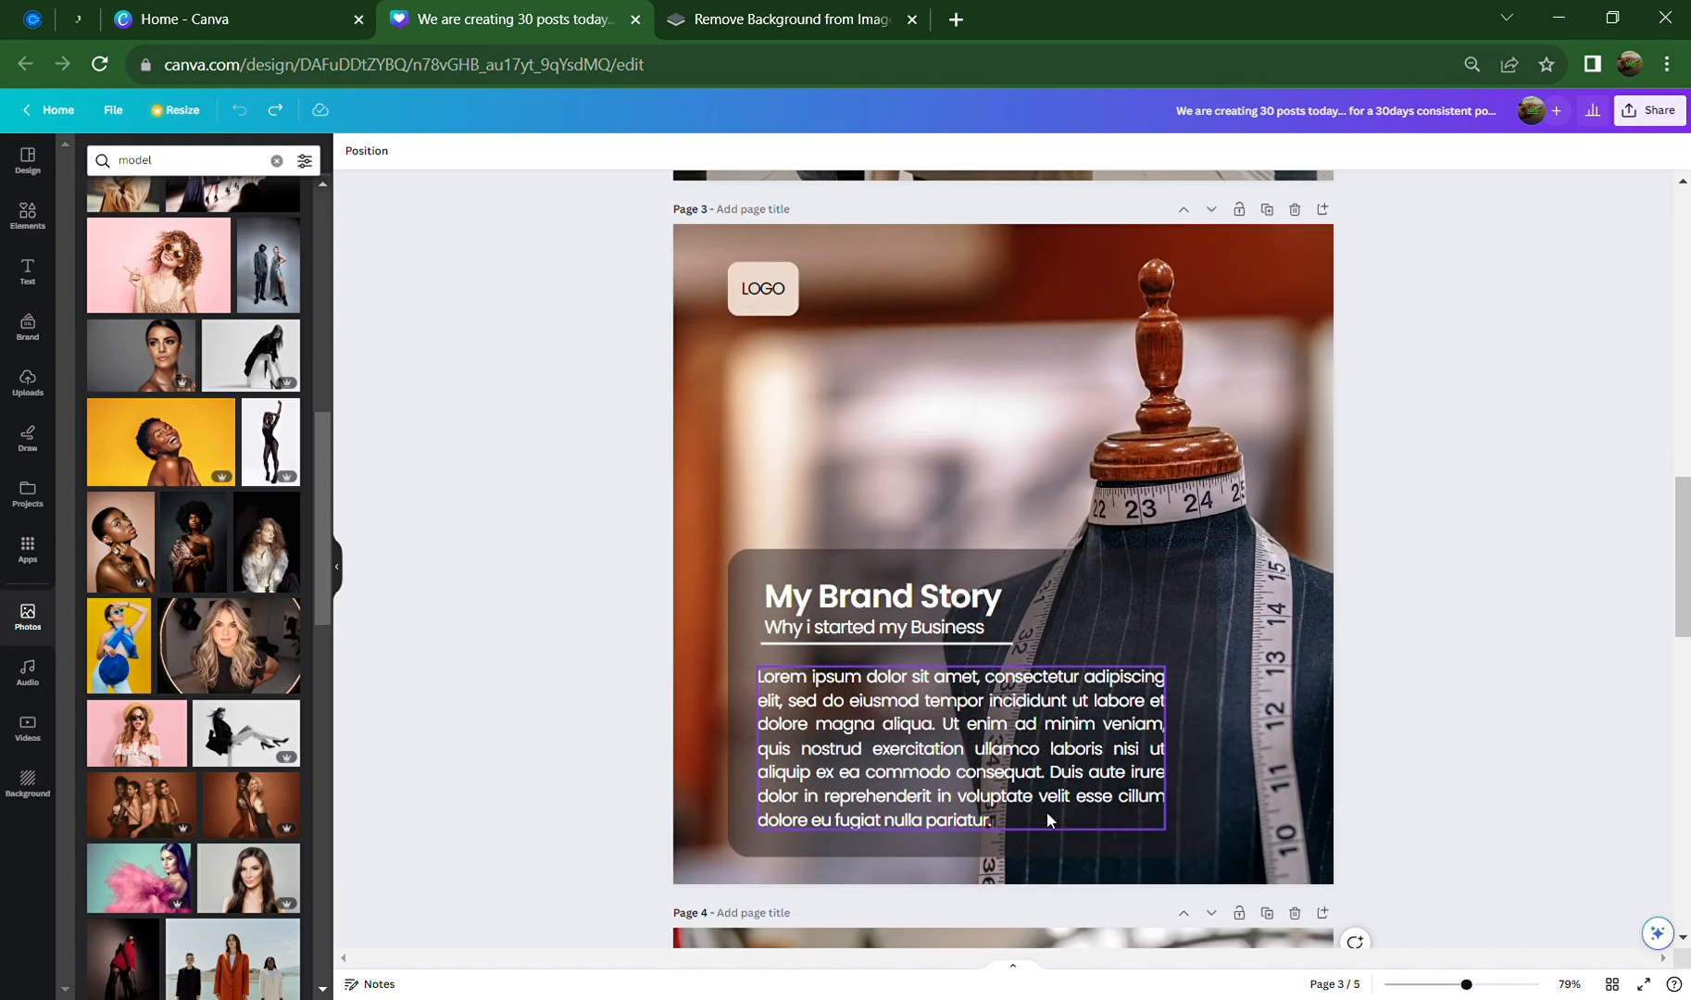
key(ctrl+z)
key(ctrl+z)
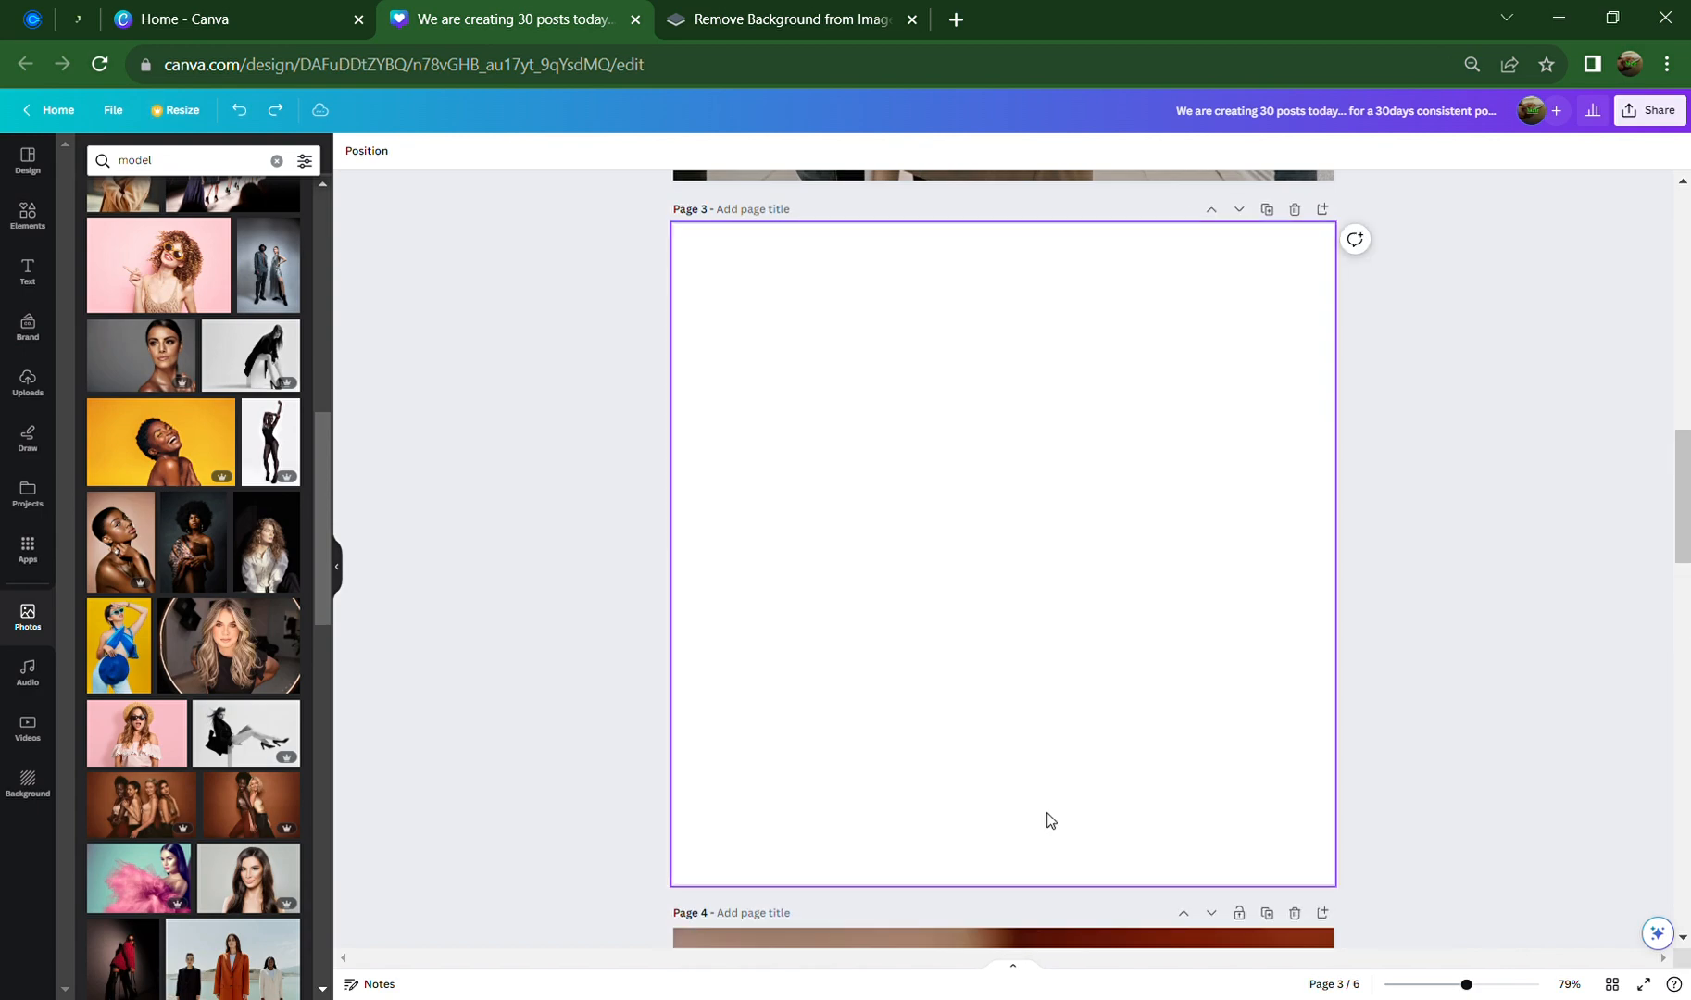
key(ctrl+z)
key(ctrl+z)
key(ctrl+z)
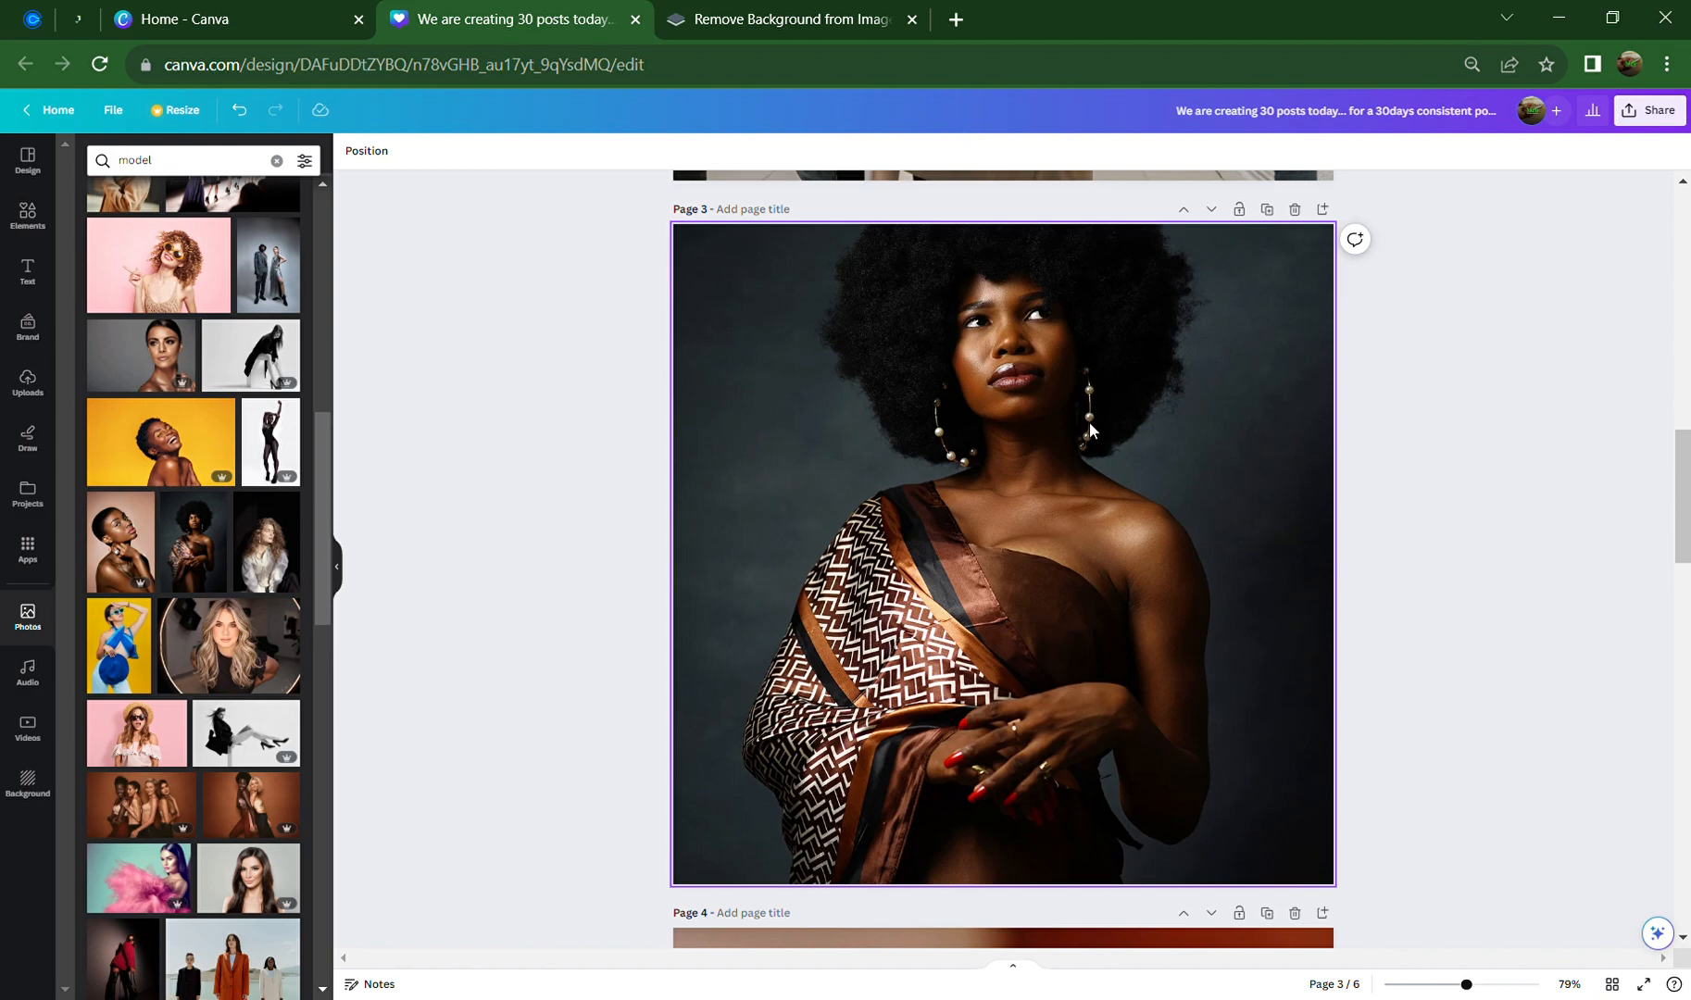
Crop the background photo, enlarging and shifting it to show more of the hair
click(919, 430)
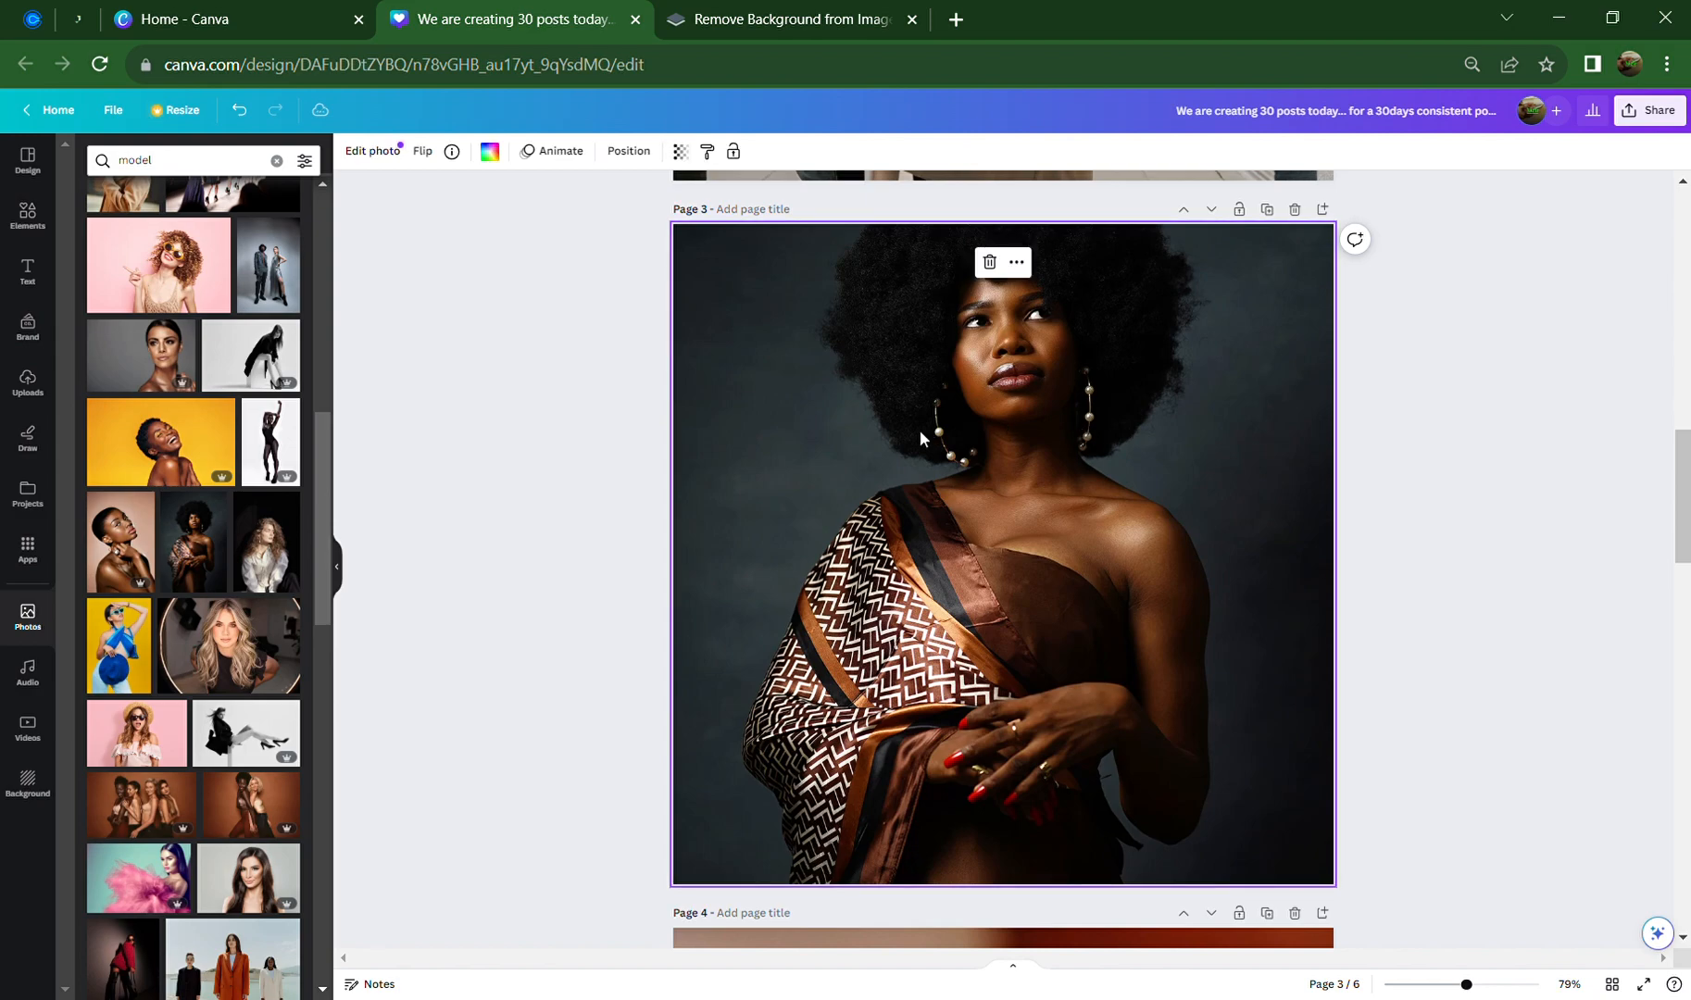
double_click(823, 506)
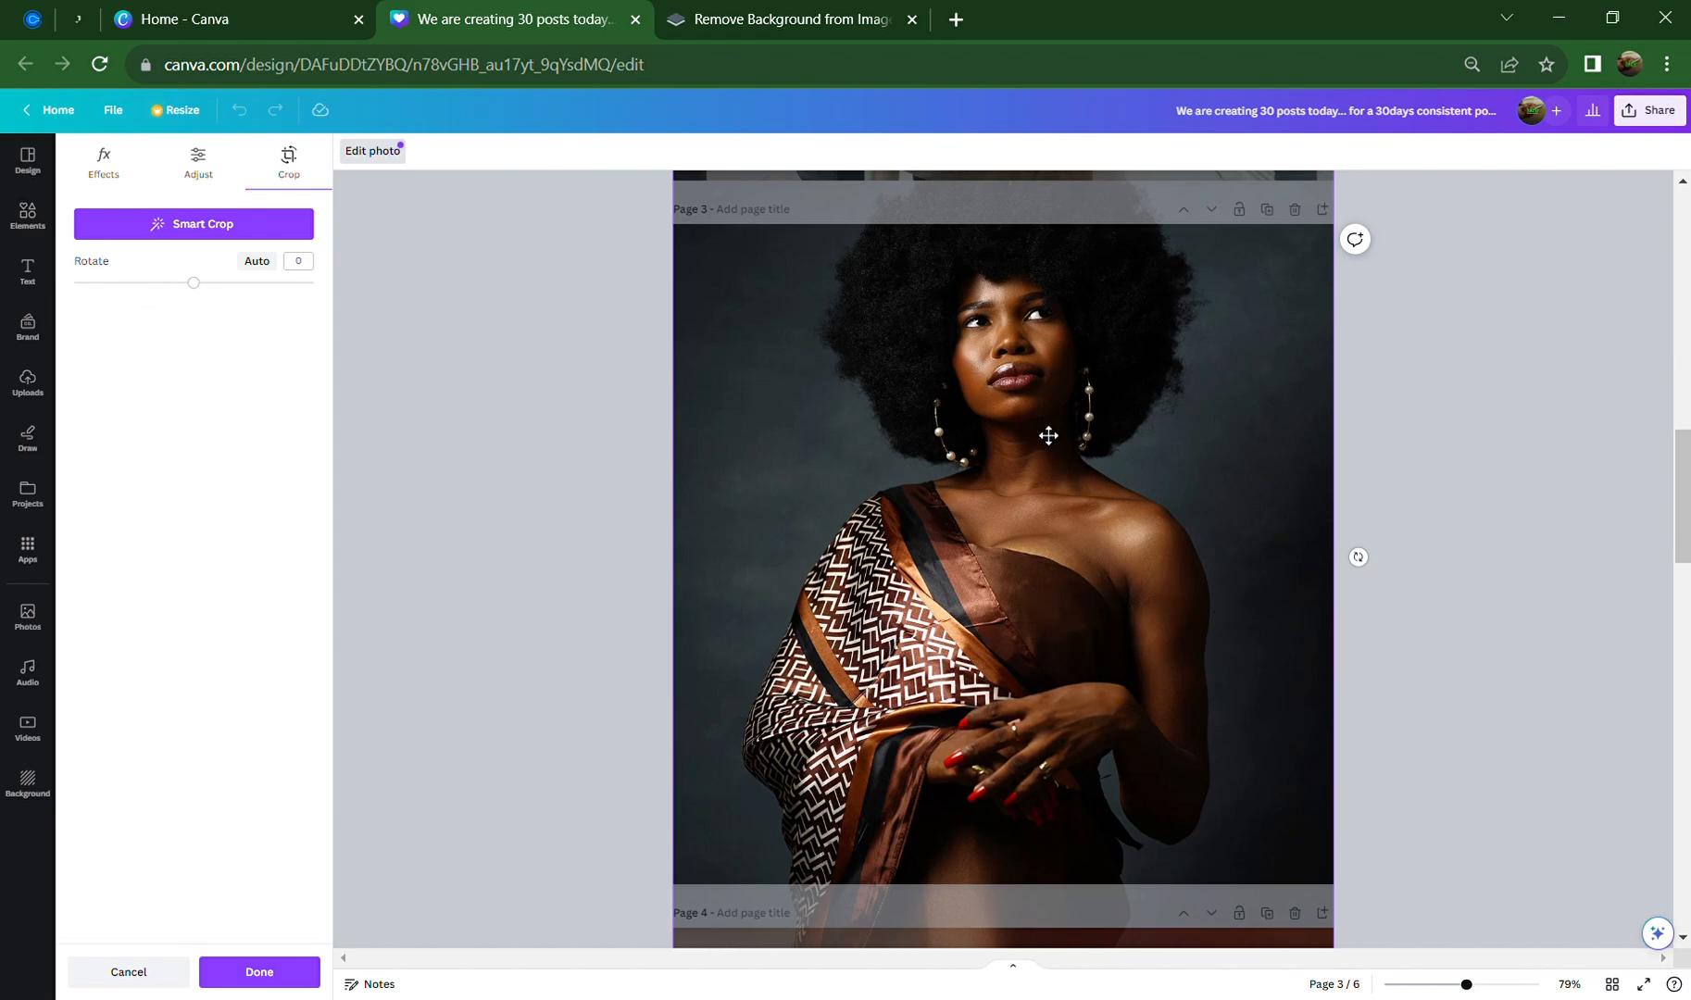
drag(1049, 434, 1101, 389)
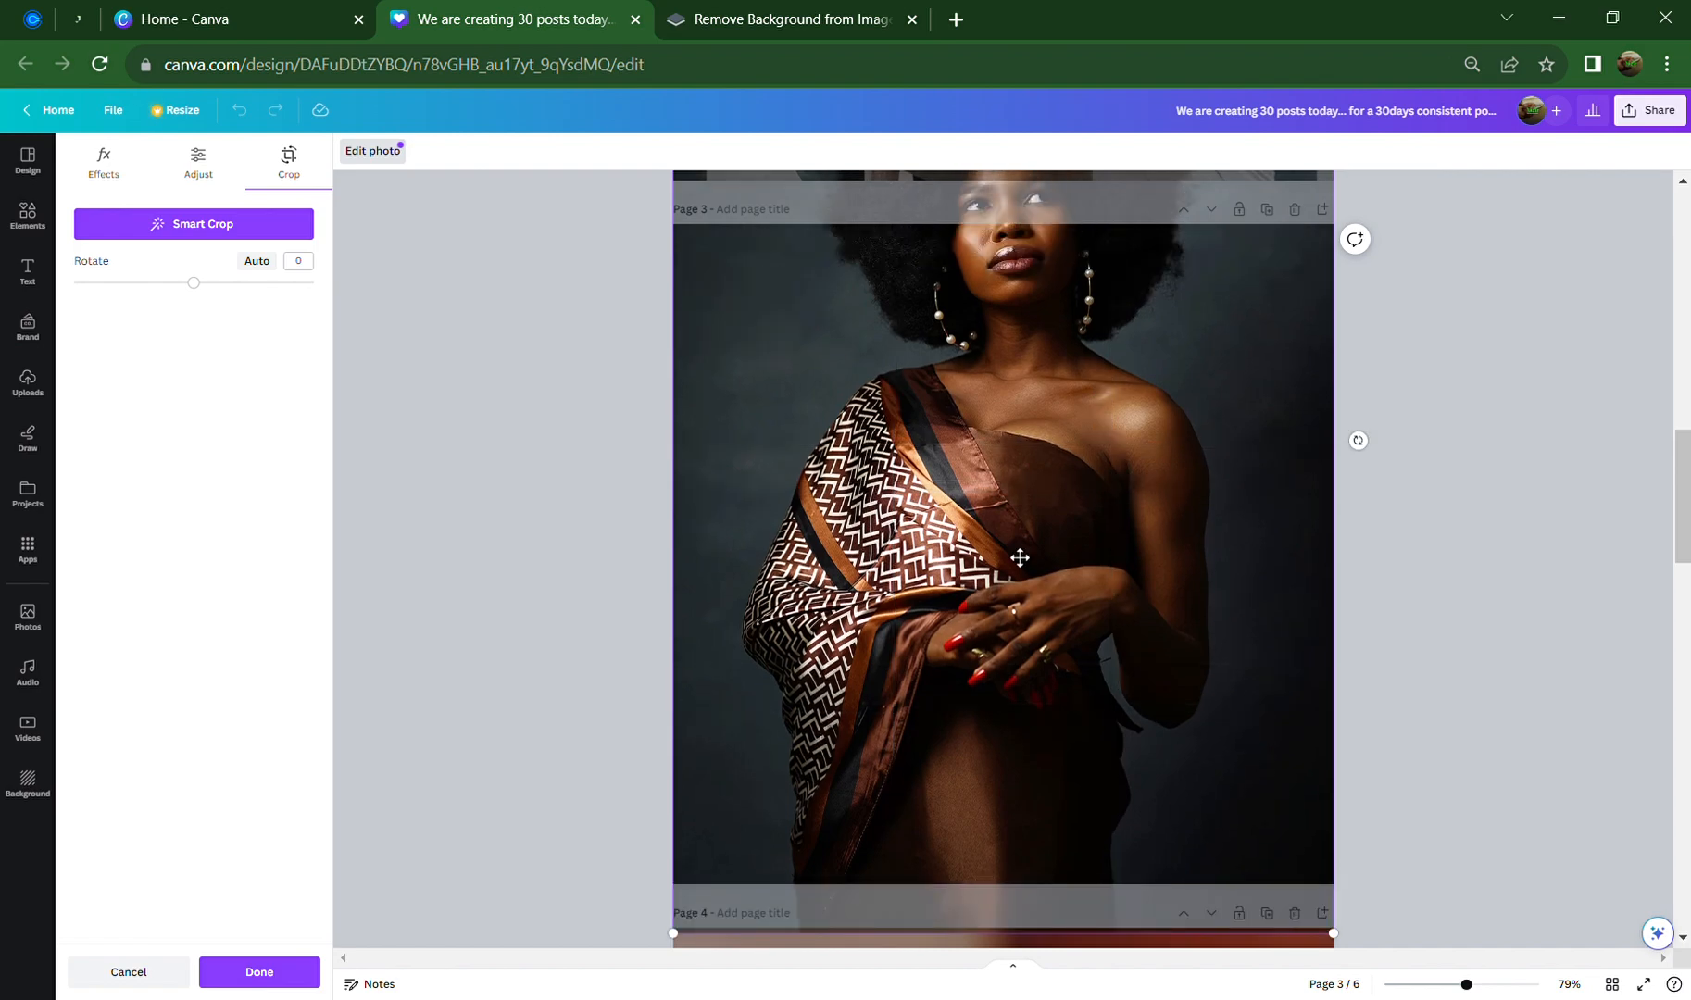
drag(693, 953, 490, 998)
drag(851, 578, 967, 604)
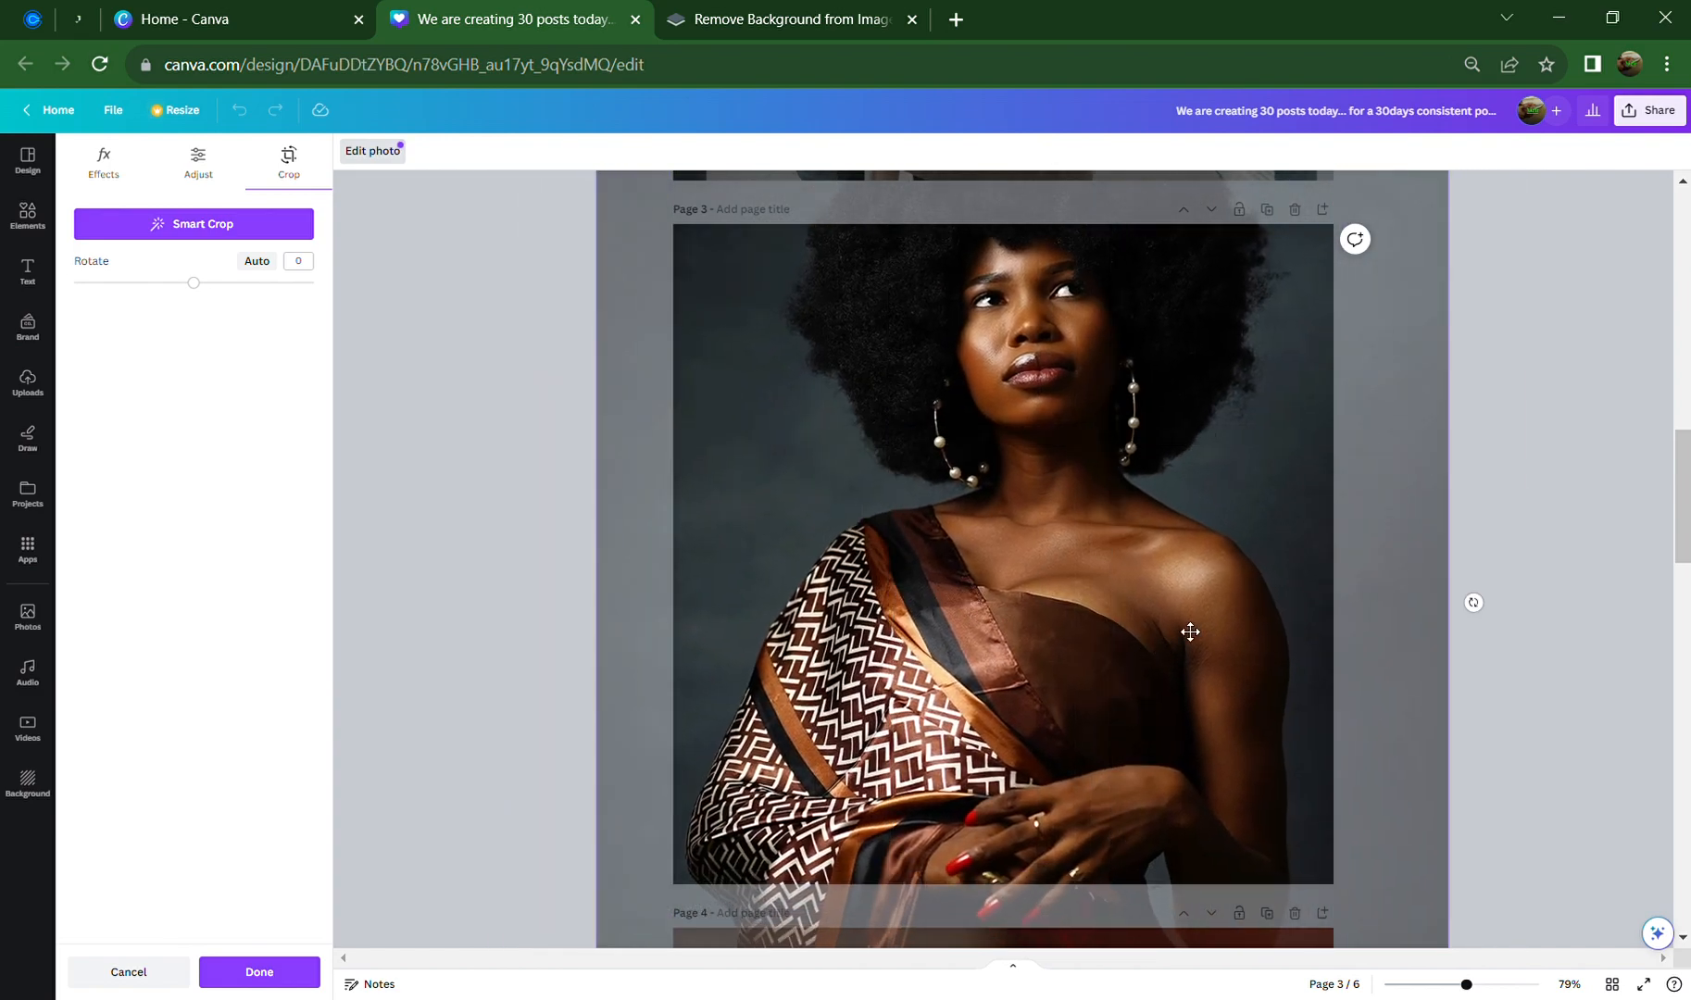
drag(1225, 546, 1172, 650)
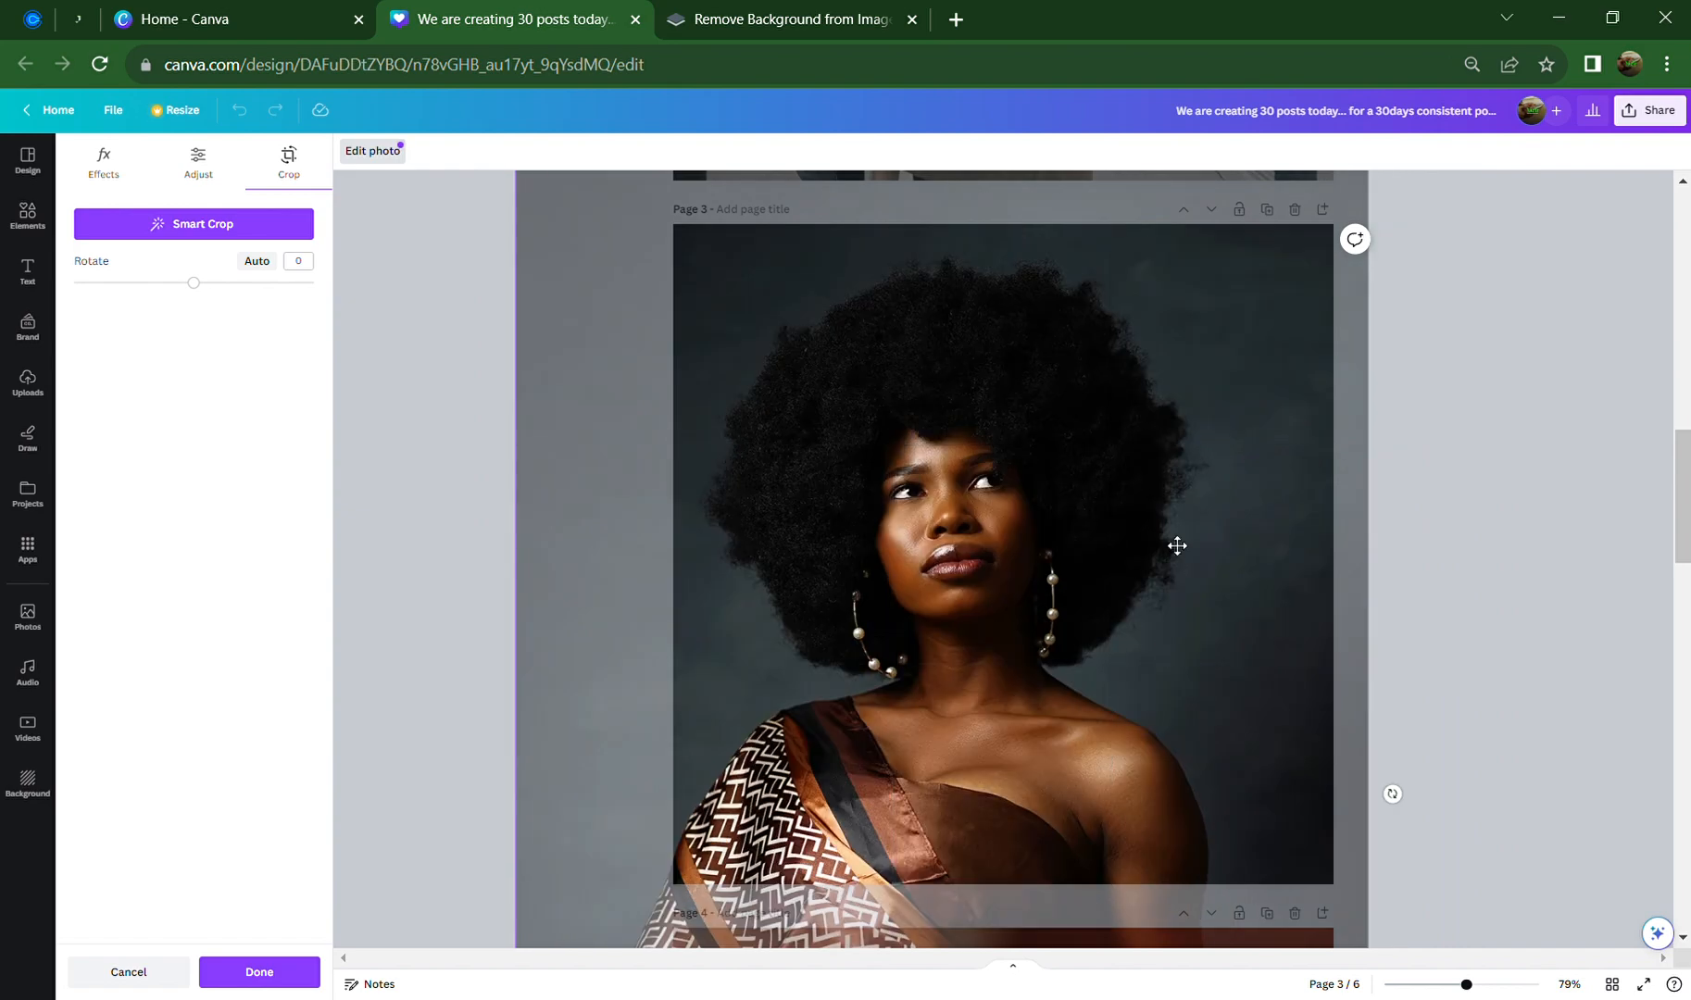
drag(1186, 511, 1231, 573)
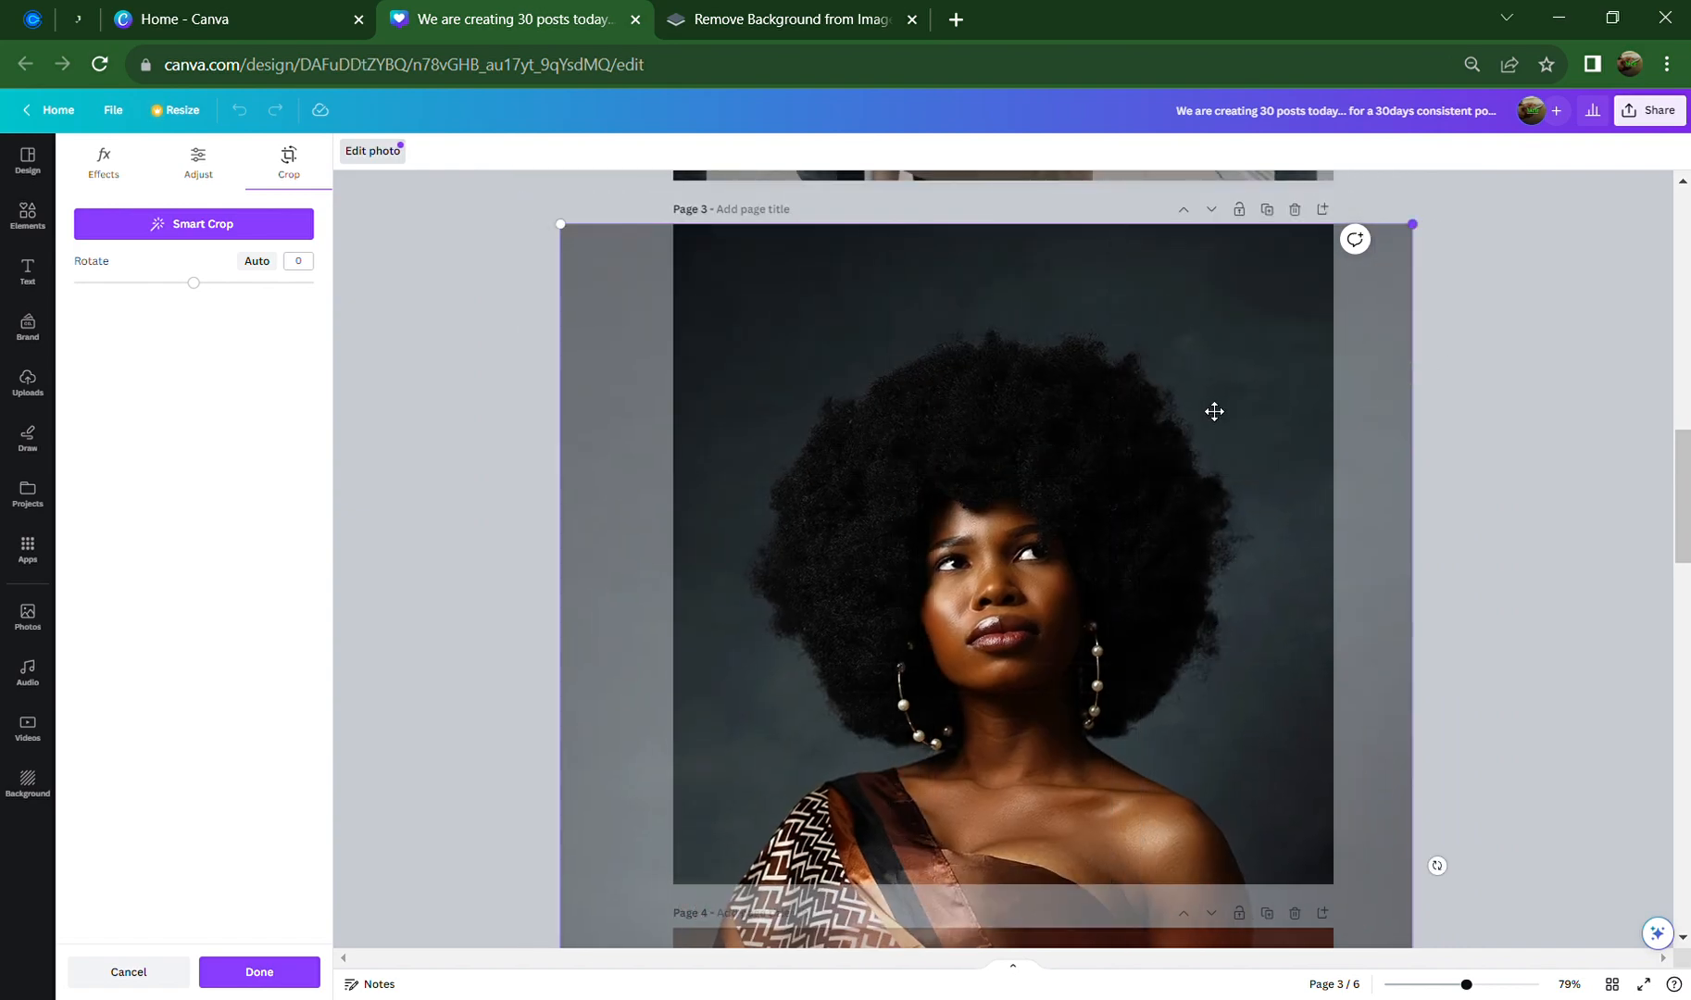
click(653, 317)
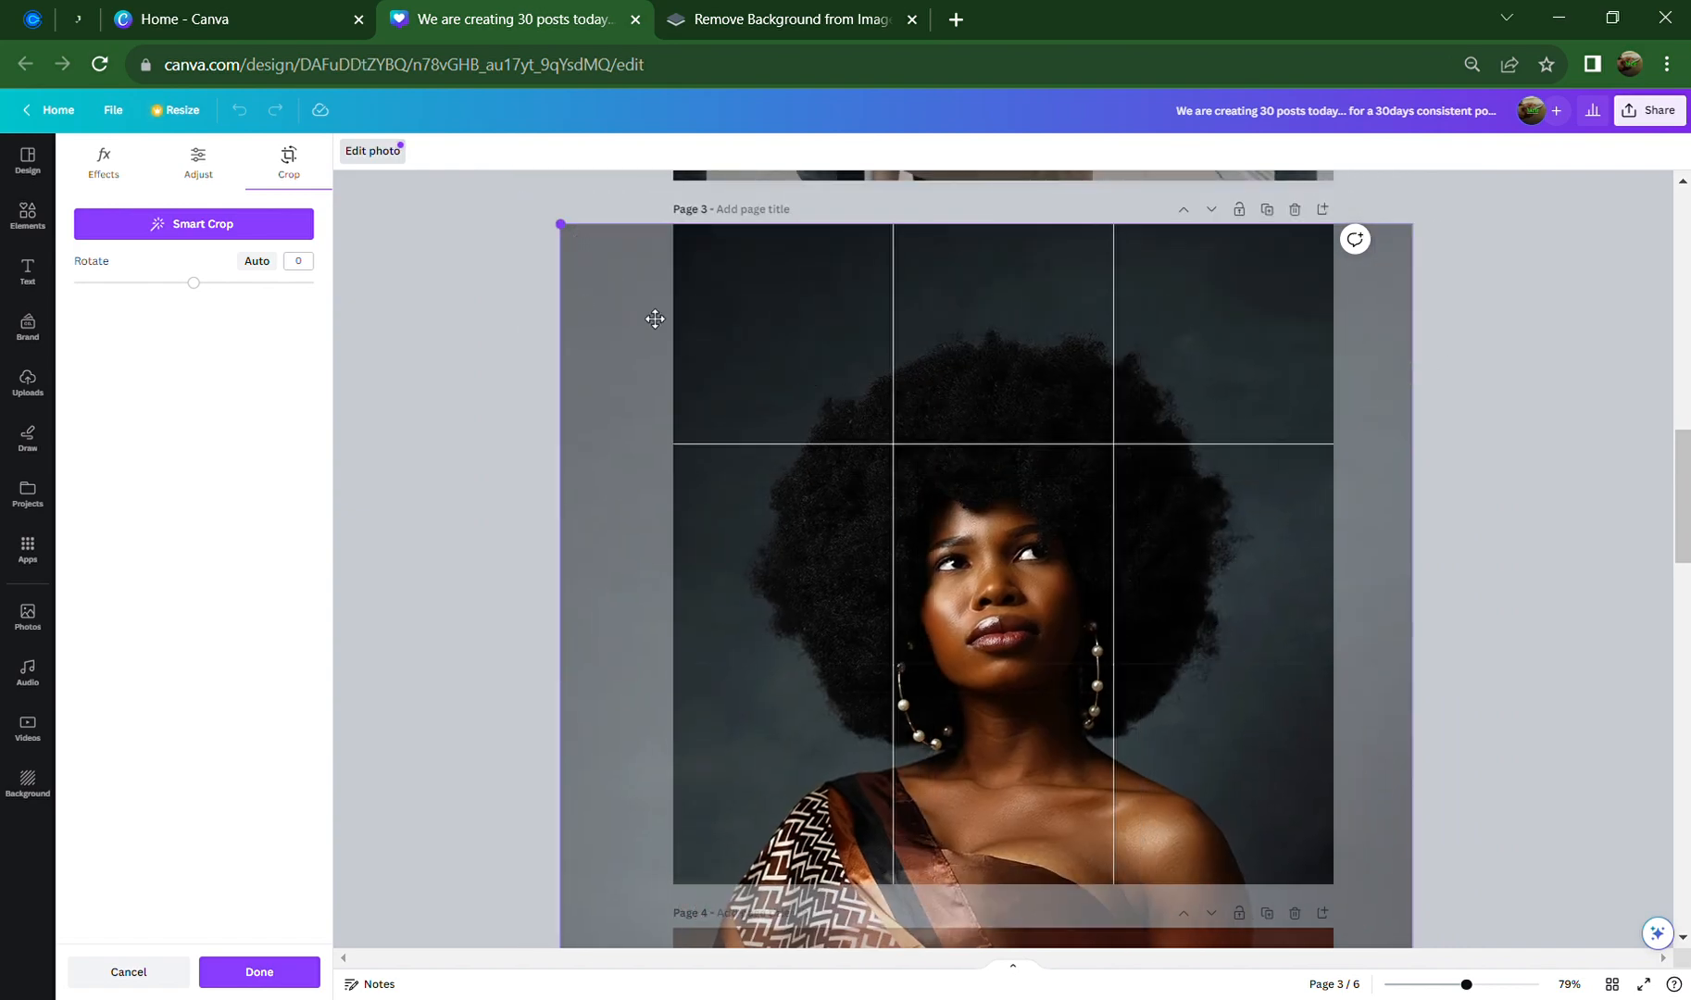
drag(872, 517, 888, 84)
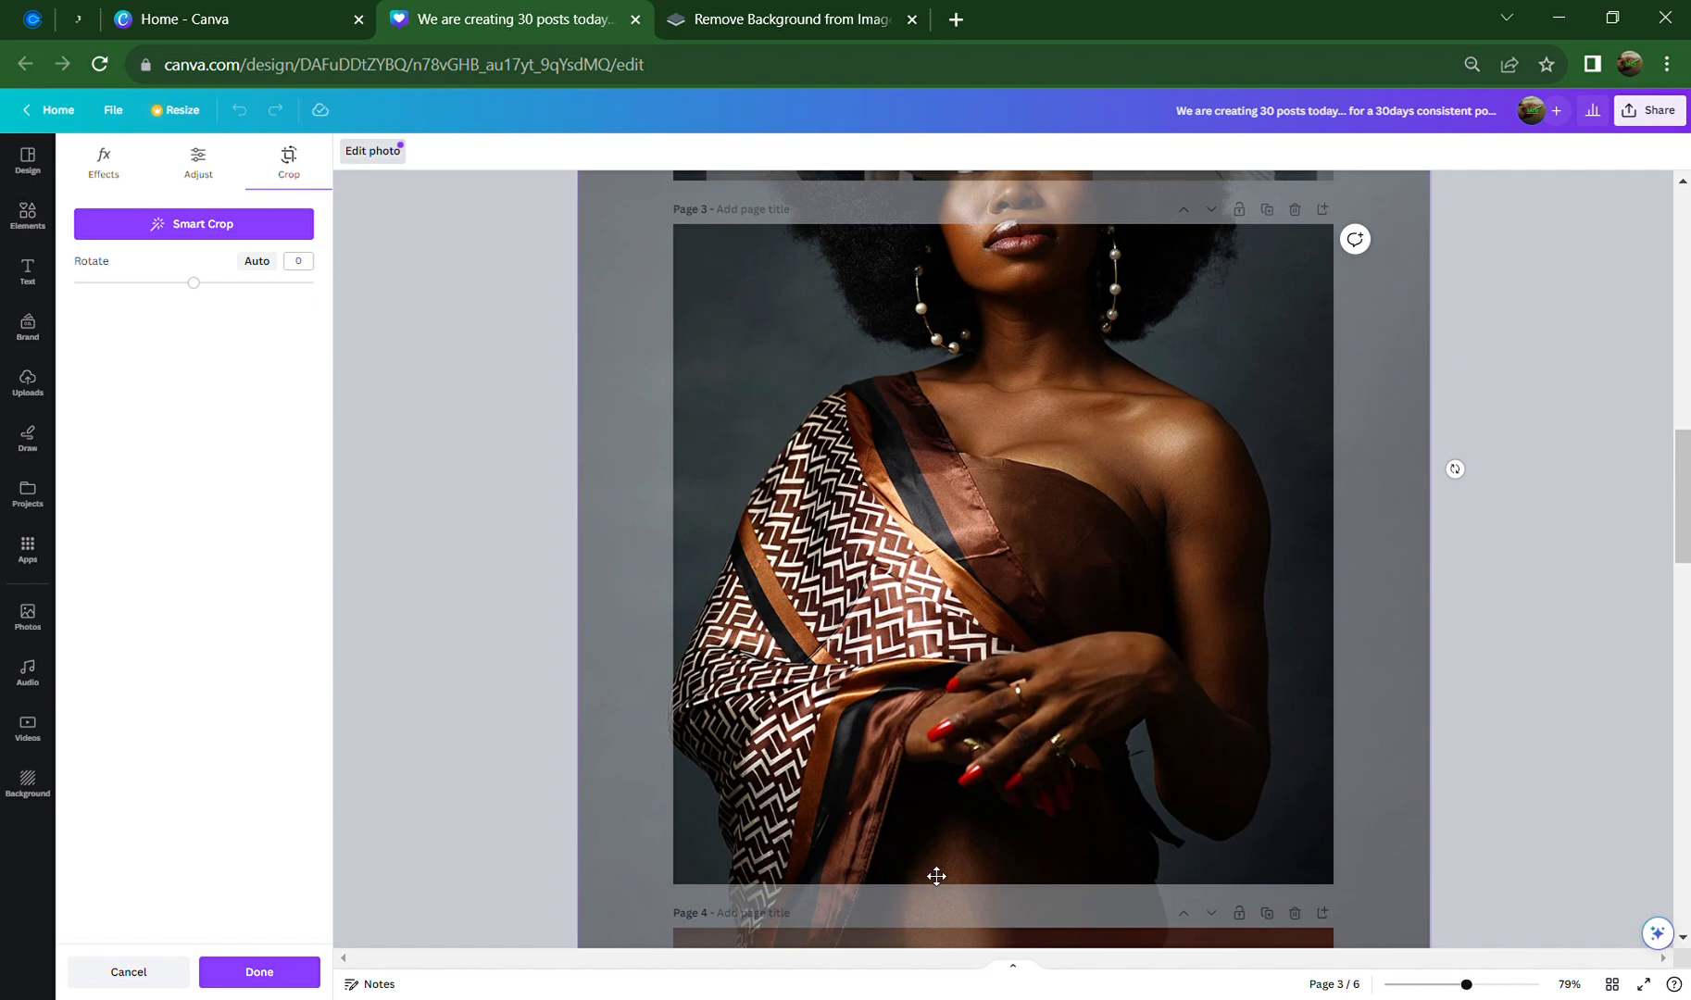
drag(995, 834, 981, 621)
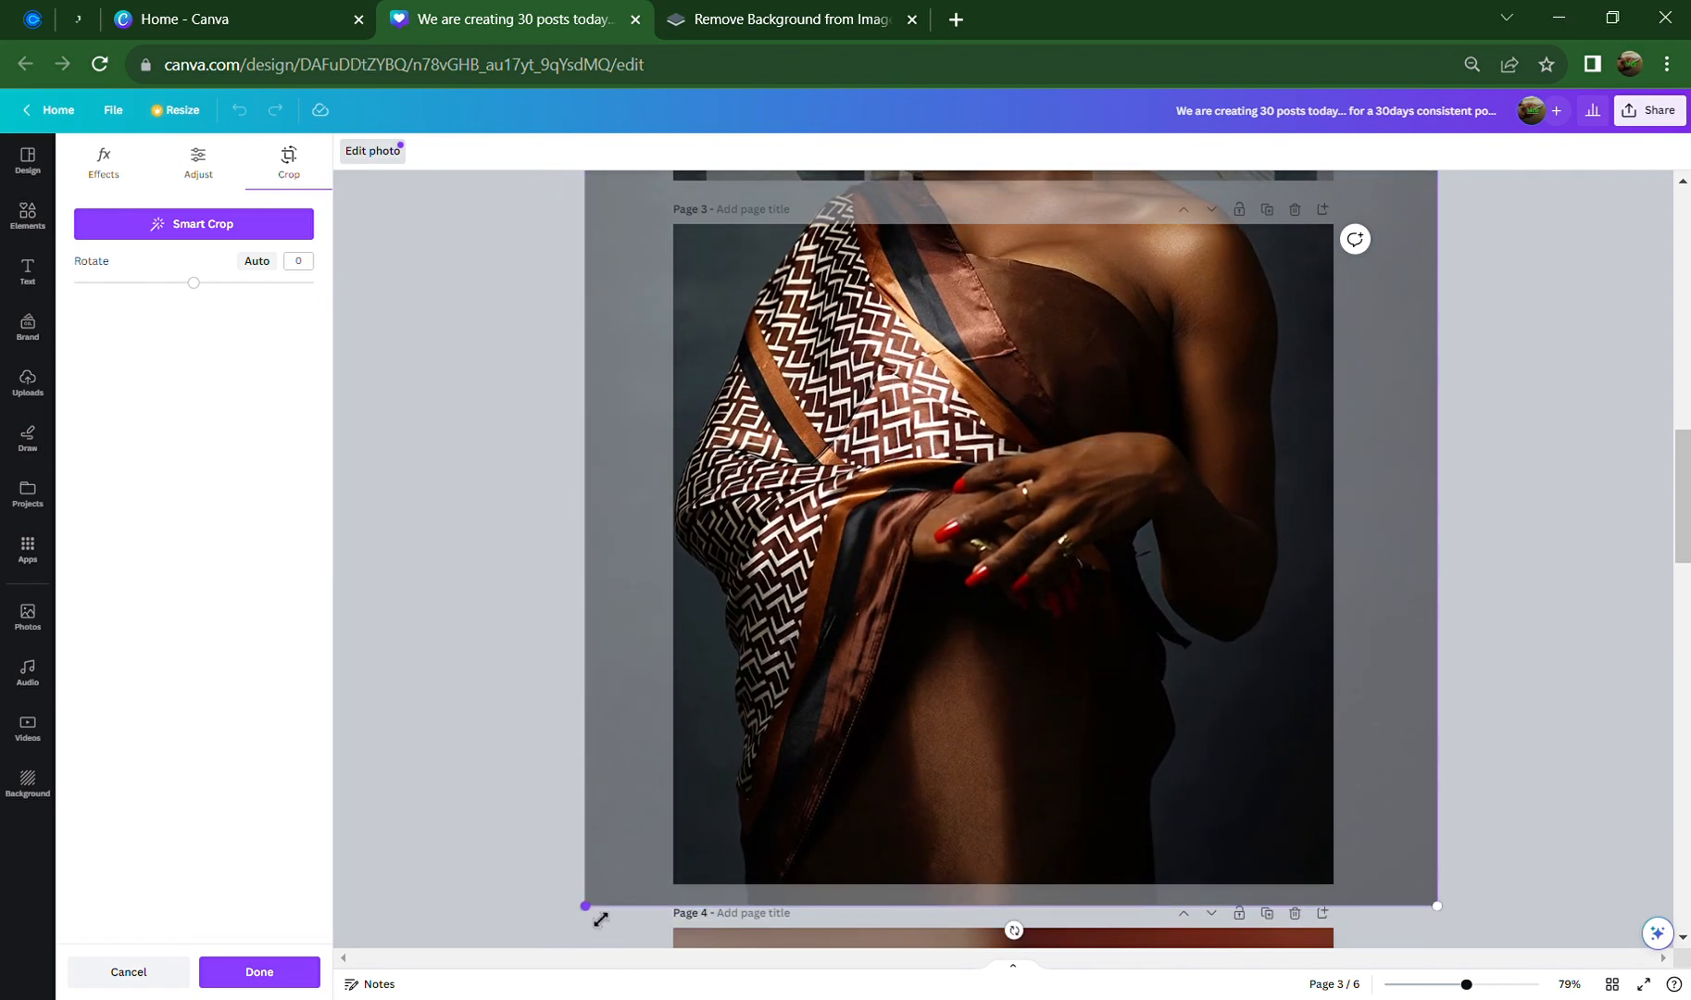
Fine-tune the crop corners and position to frame her face and neck, then apply
drag(589, 909, 602, 886)
drag(1374, 820, 1382, 875)
drag(1446, 948, 1352, 893)
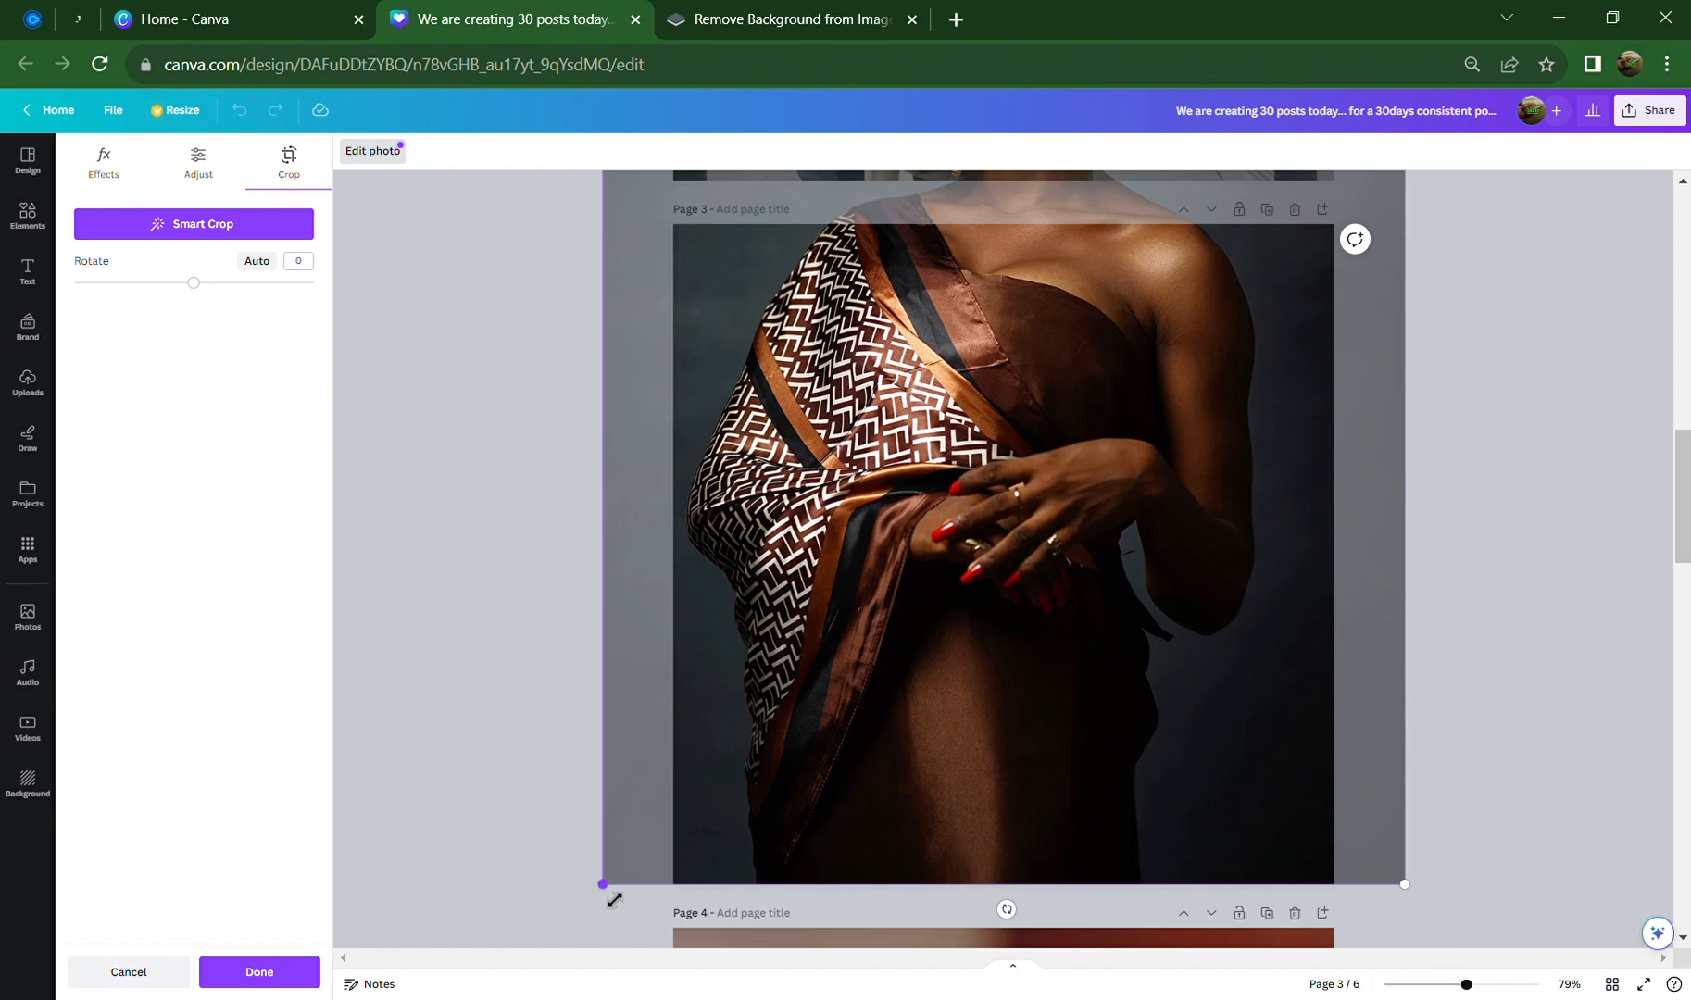
drag(853, 778, 848, 860)
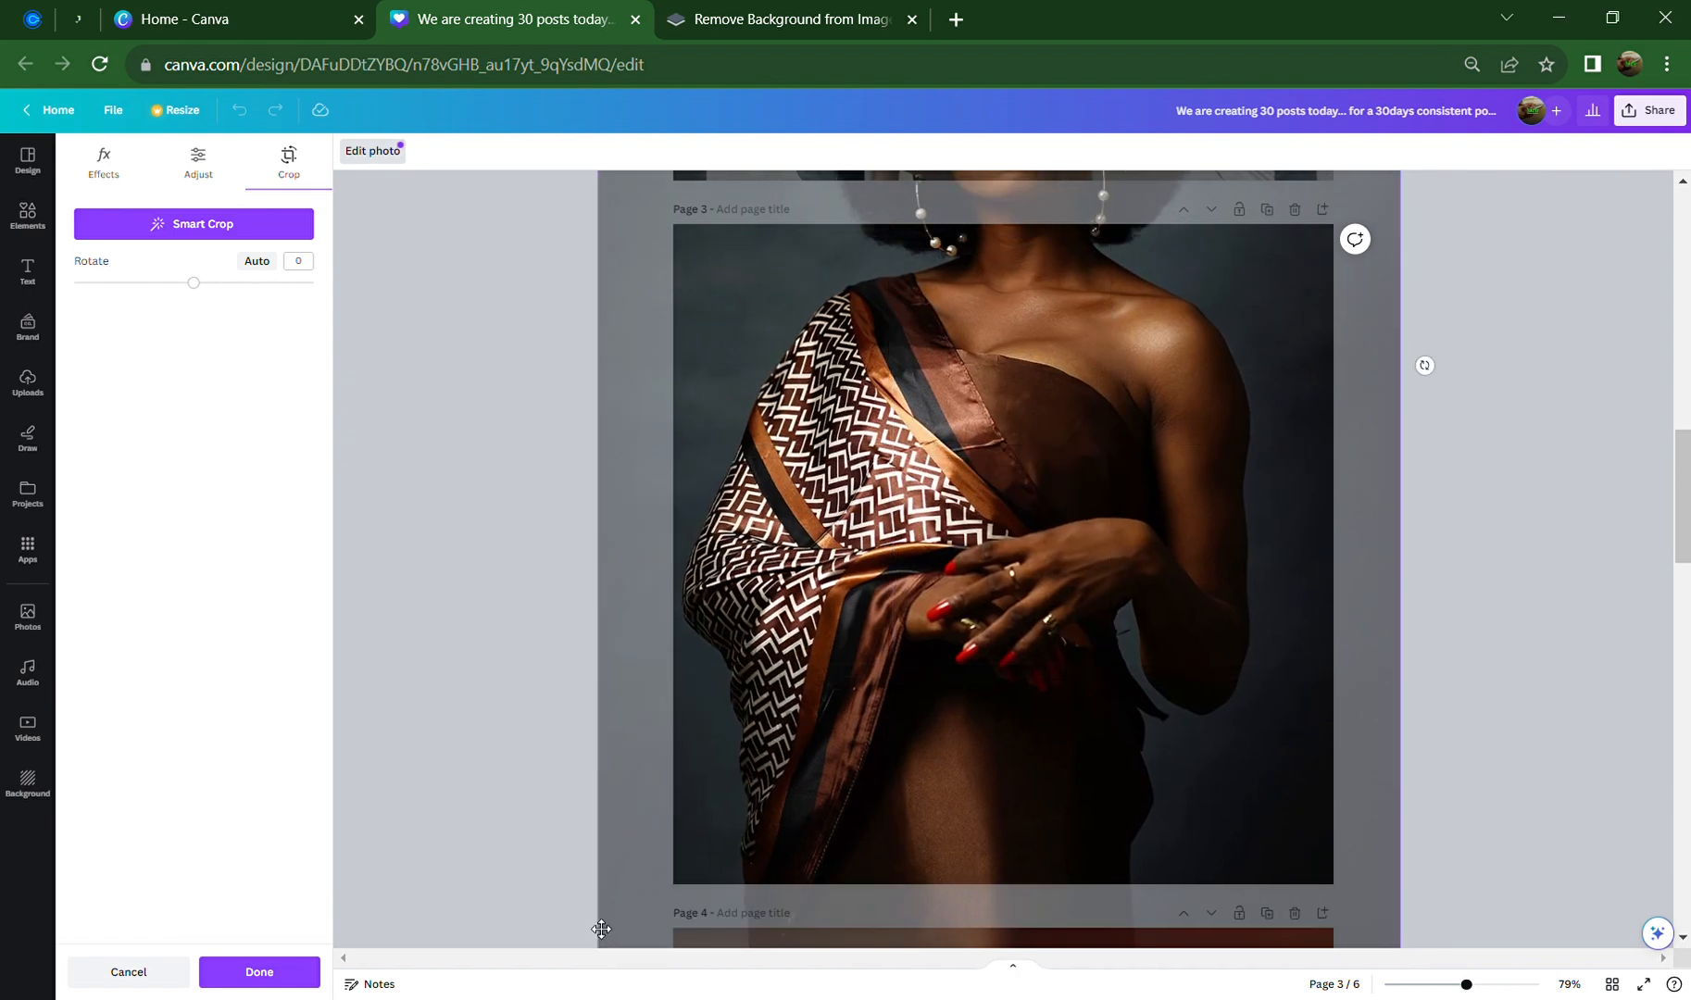
drag(707, 654, 653, 991)
drag(700, 348, 771, 523)
drag(625, 202, 736, 467)
drag(685, 366, 687, 329)
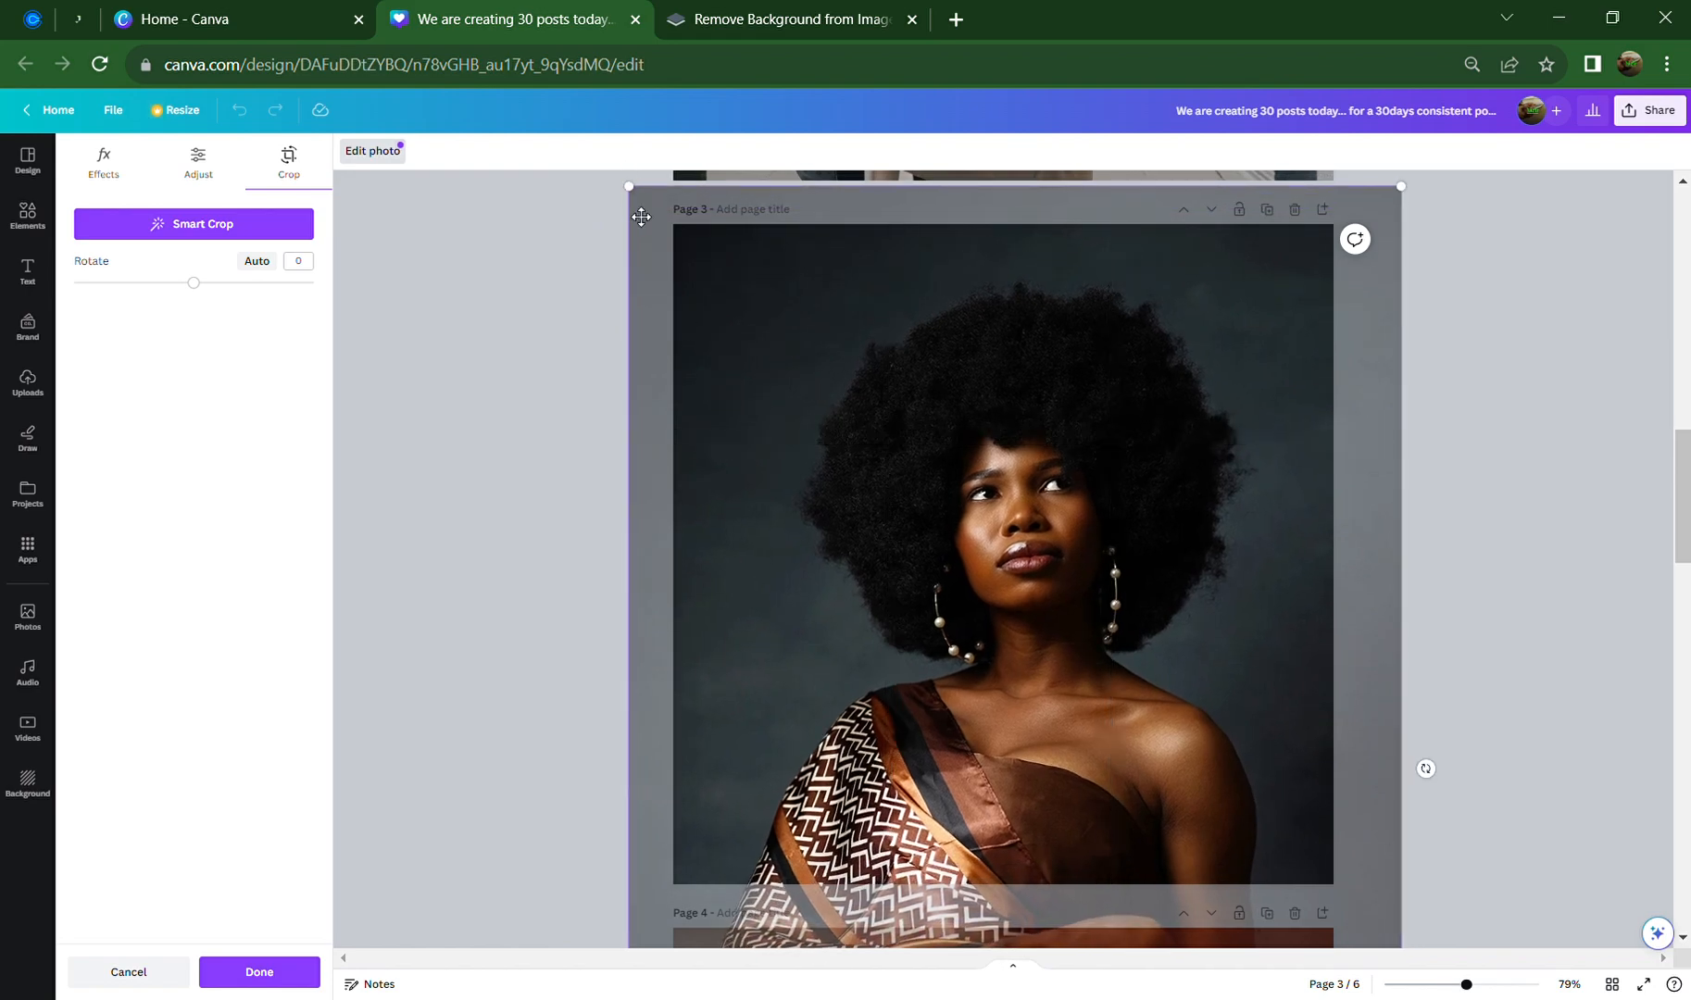
drag(629, 186, 713, 339)
drag(713, 401, 698, 355)
drag(658, 216, 800, 472)
drag(898, 649, 876, 554)
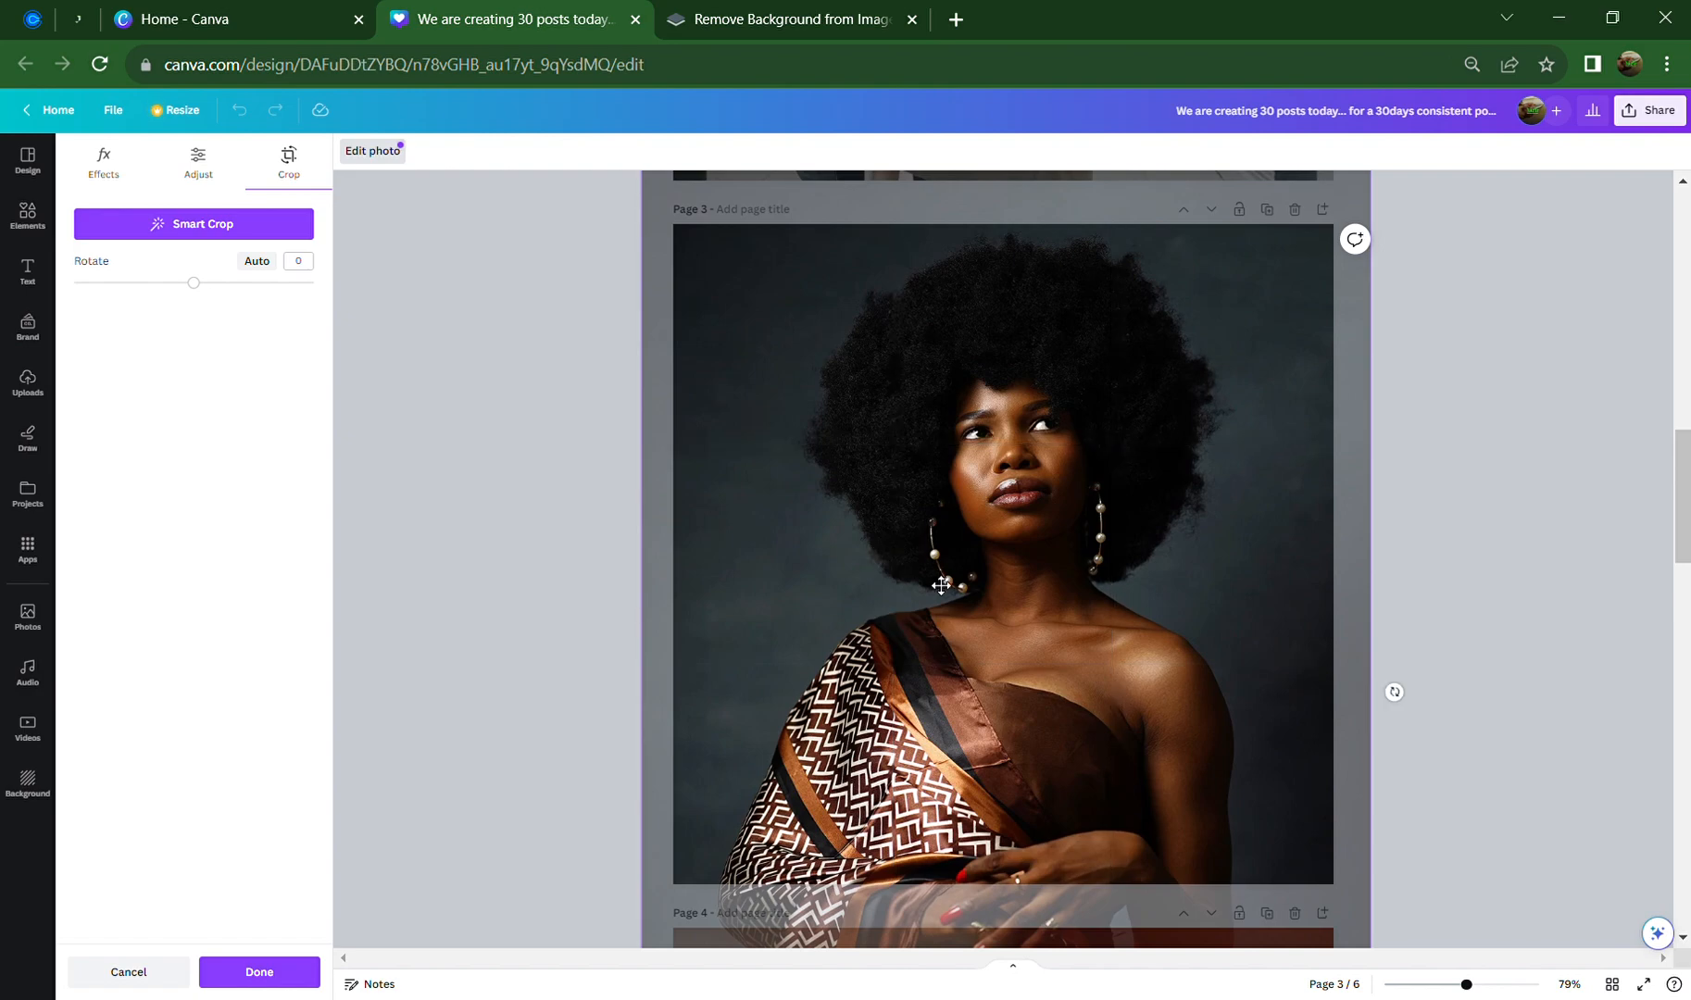
click(1452, 554)
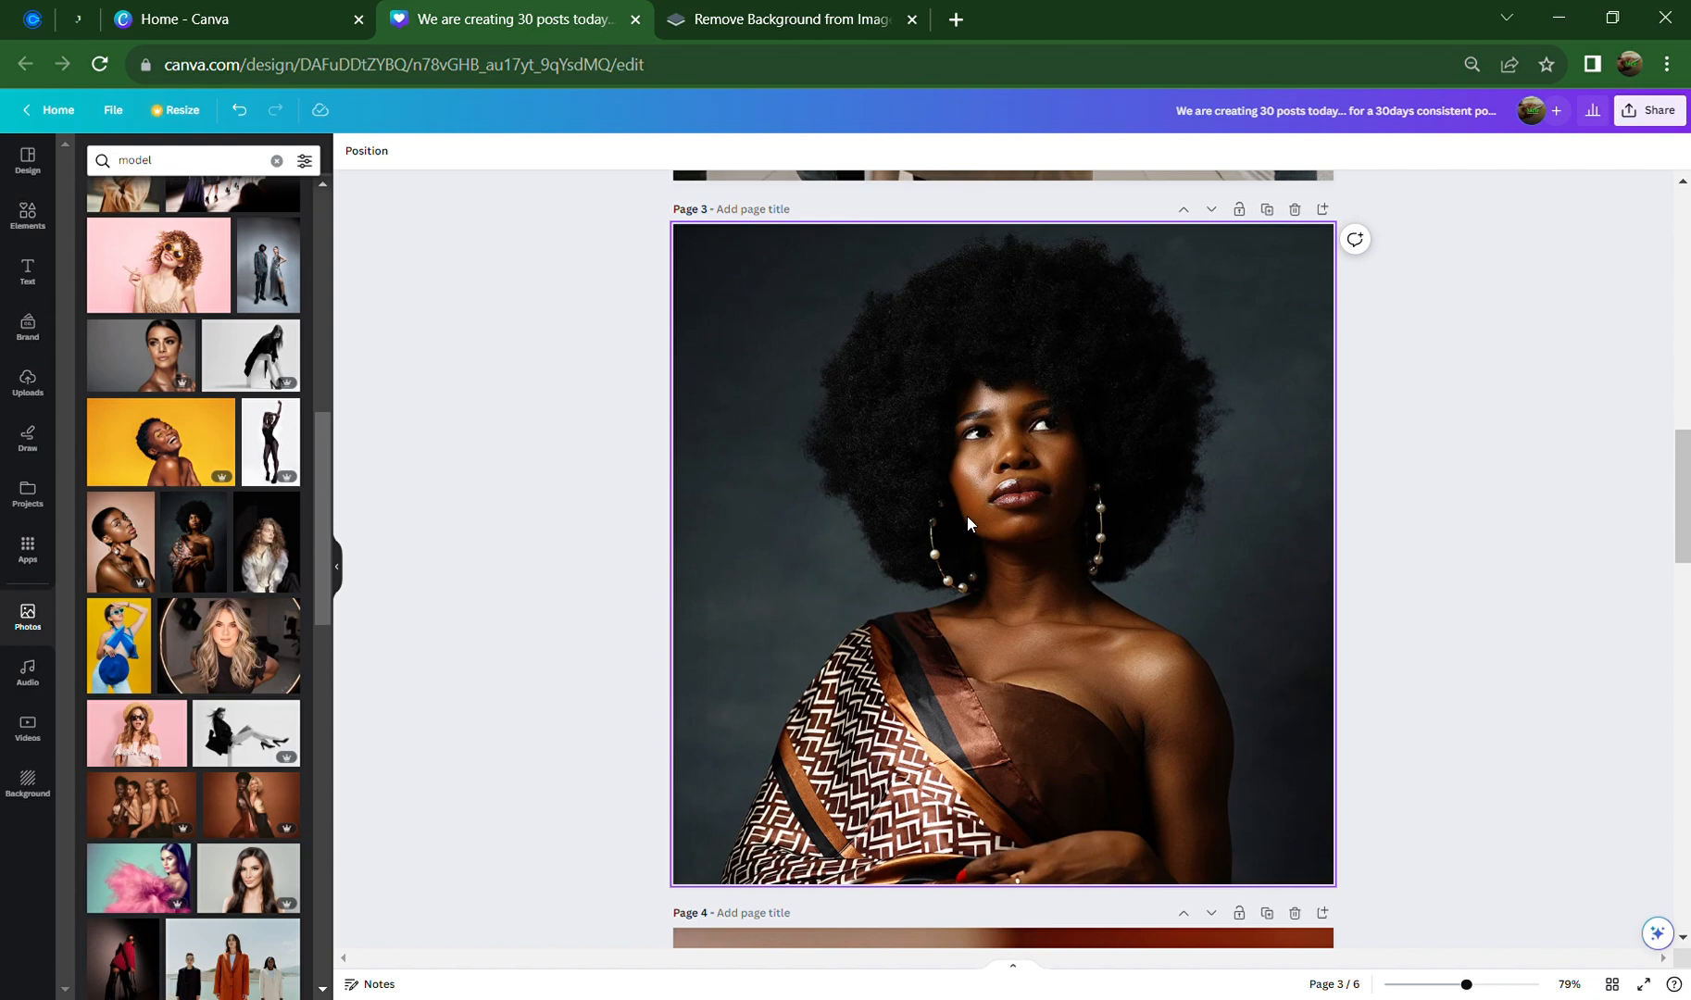
Browse the full Shapes list from Elements with page 3 in view
click(31, 213)
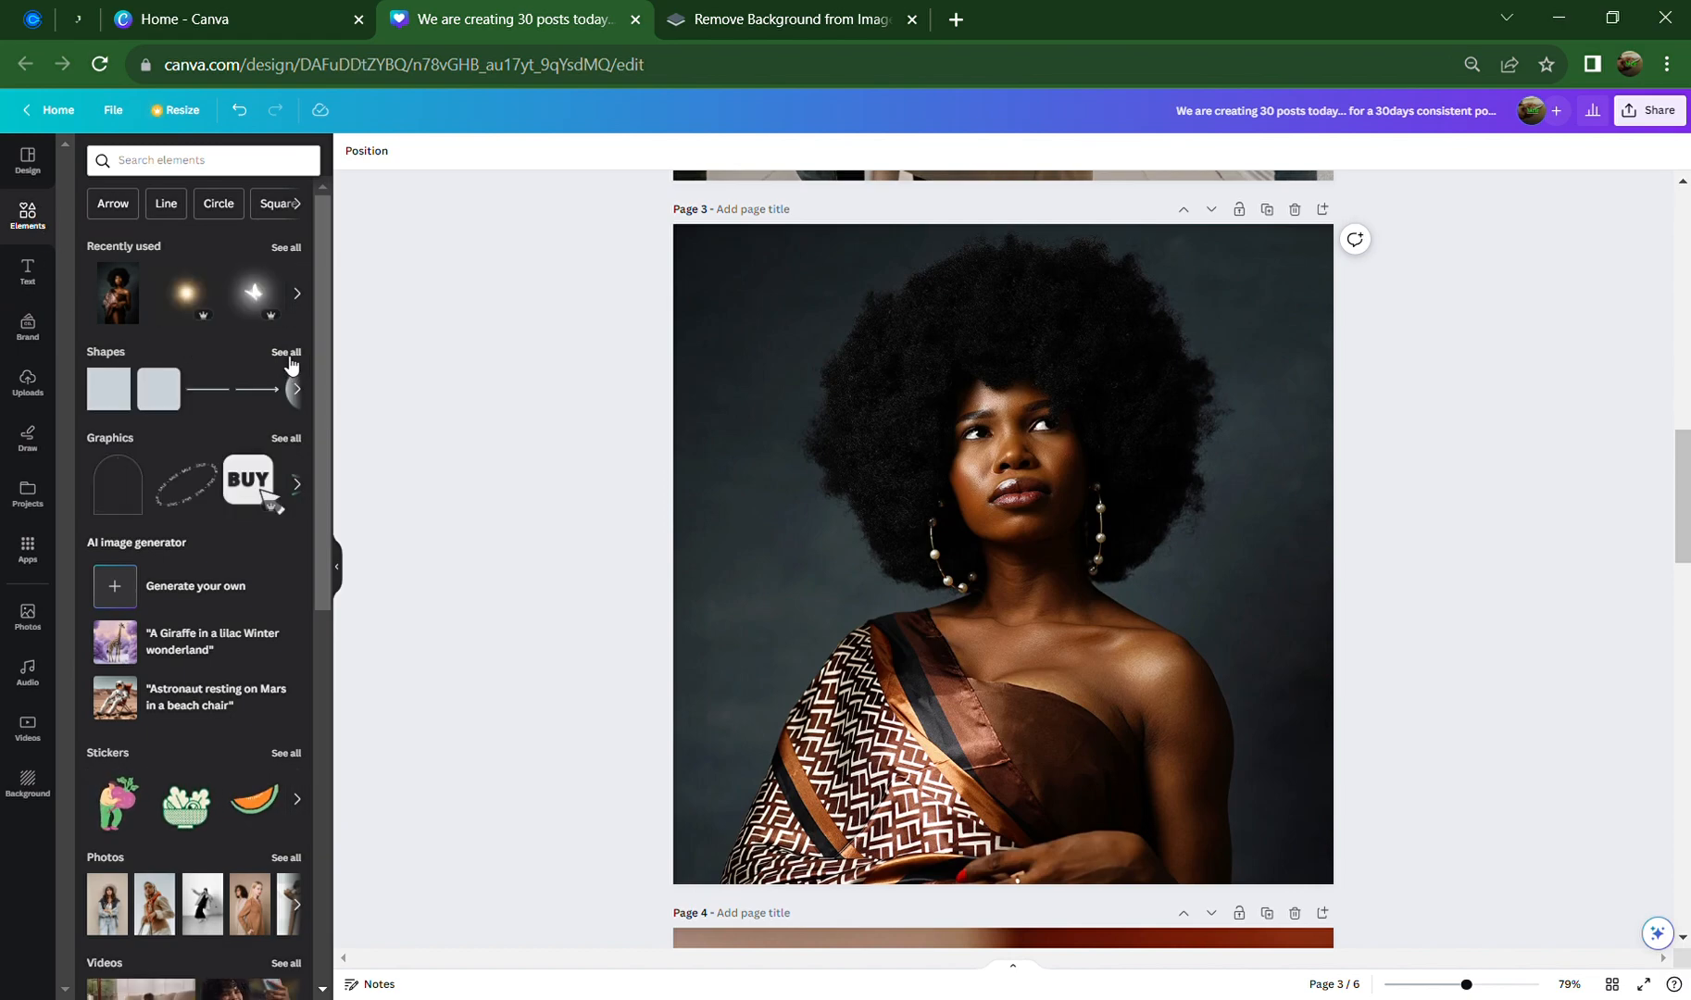
click(286, 352)
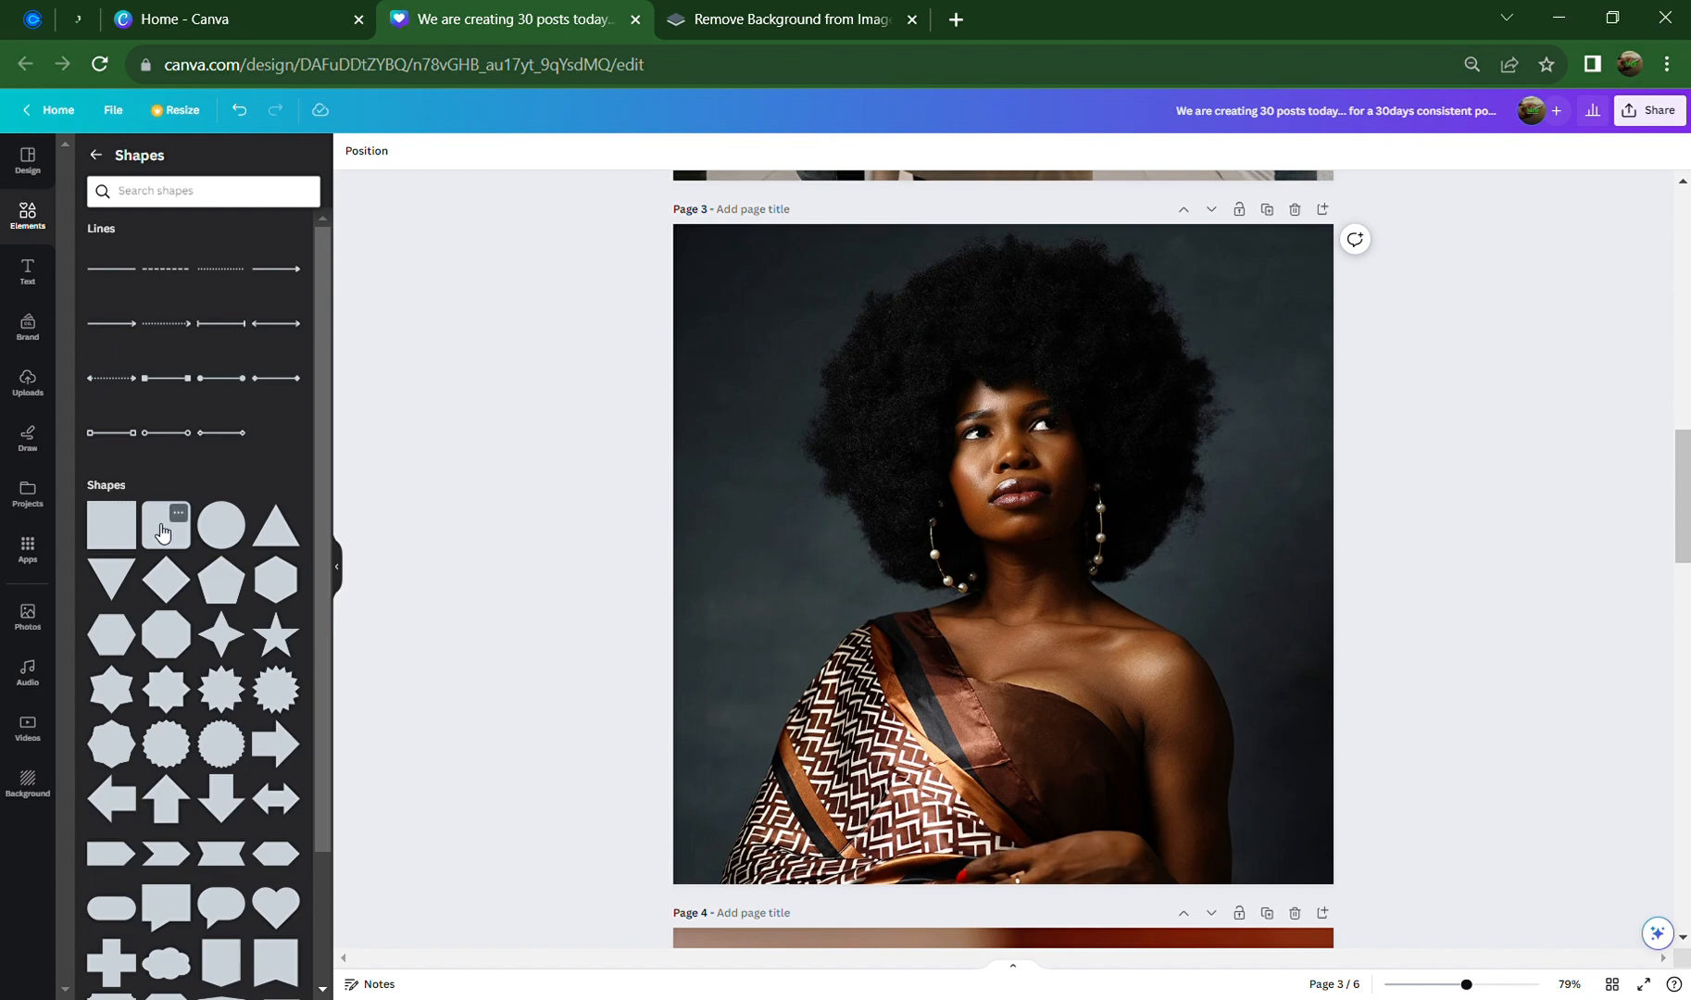
scroll(597, 485, up, 5)
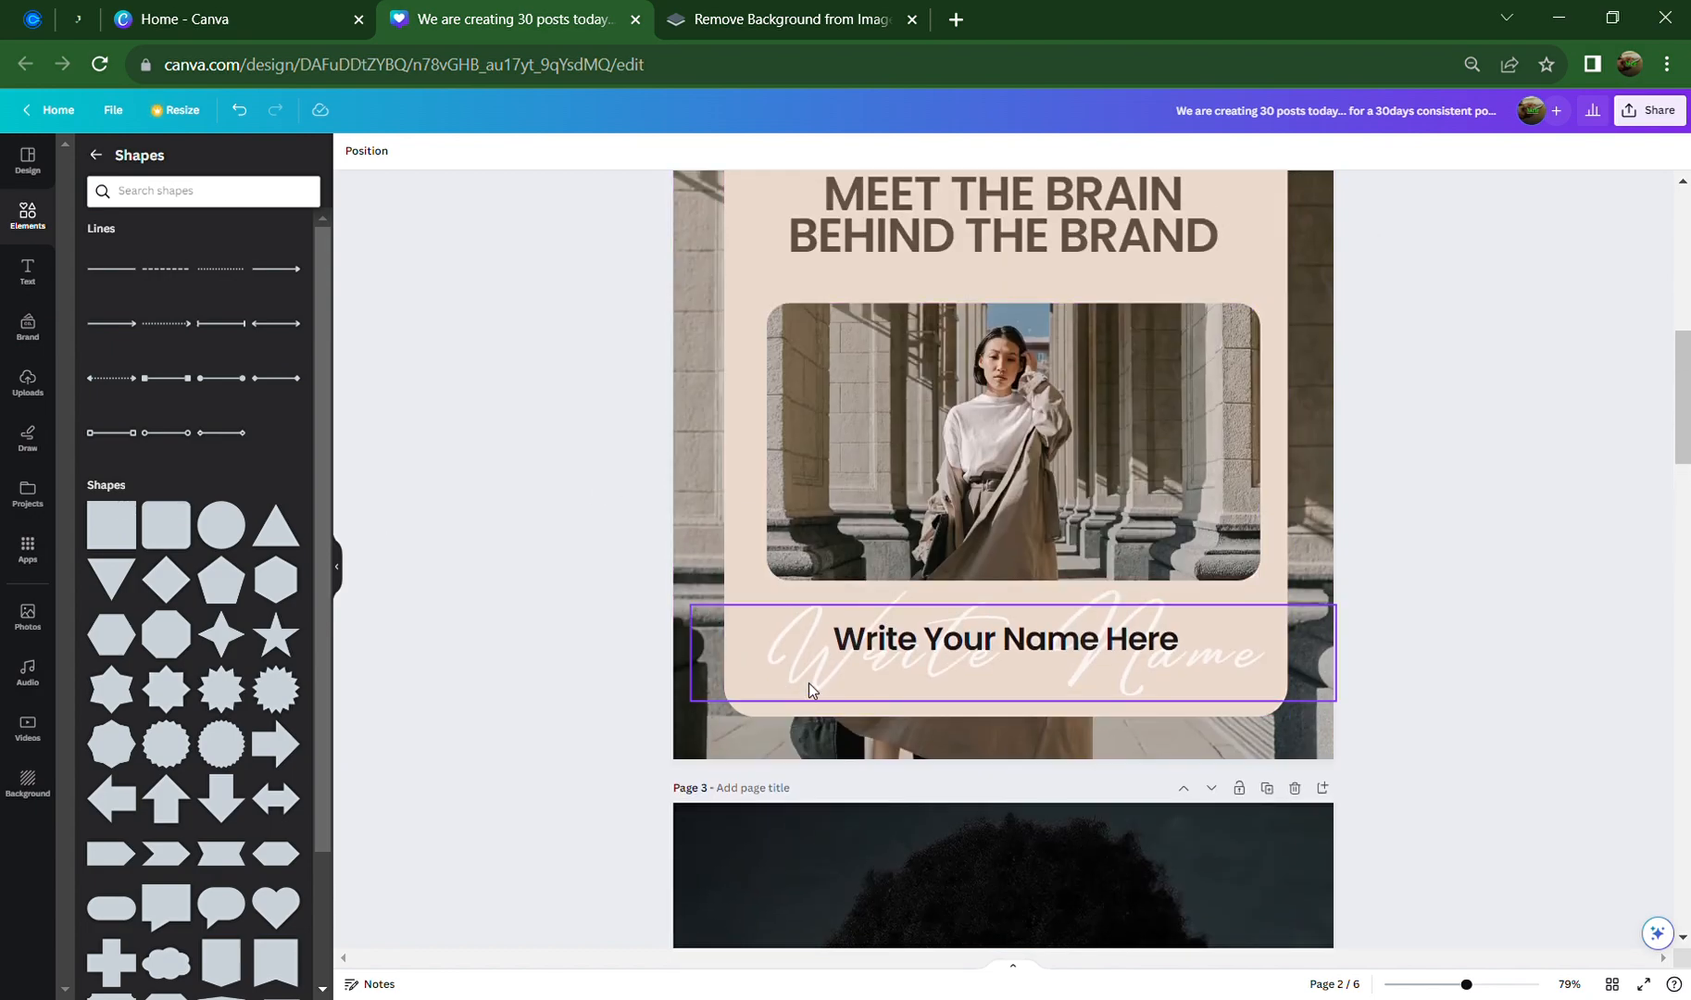
scroll(809, 690, down, 5)
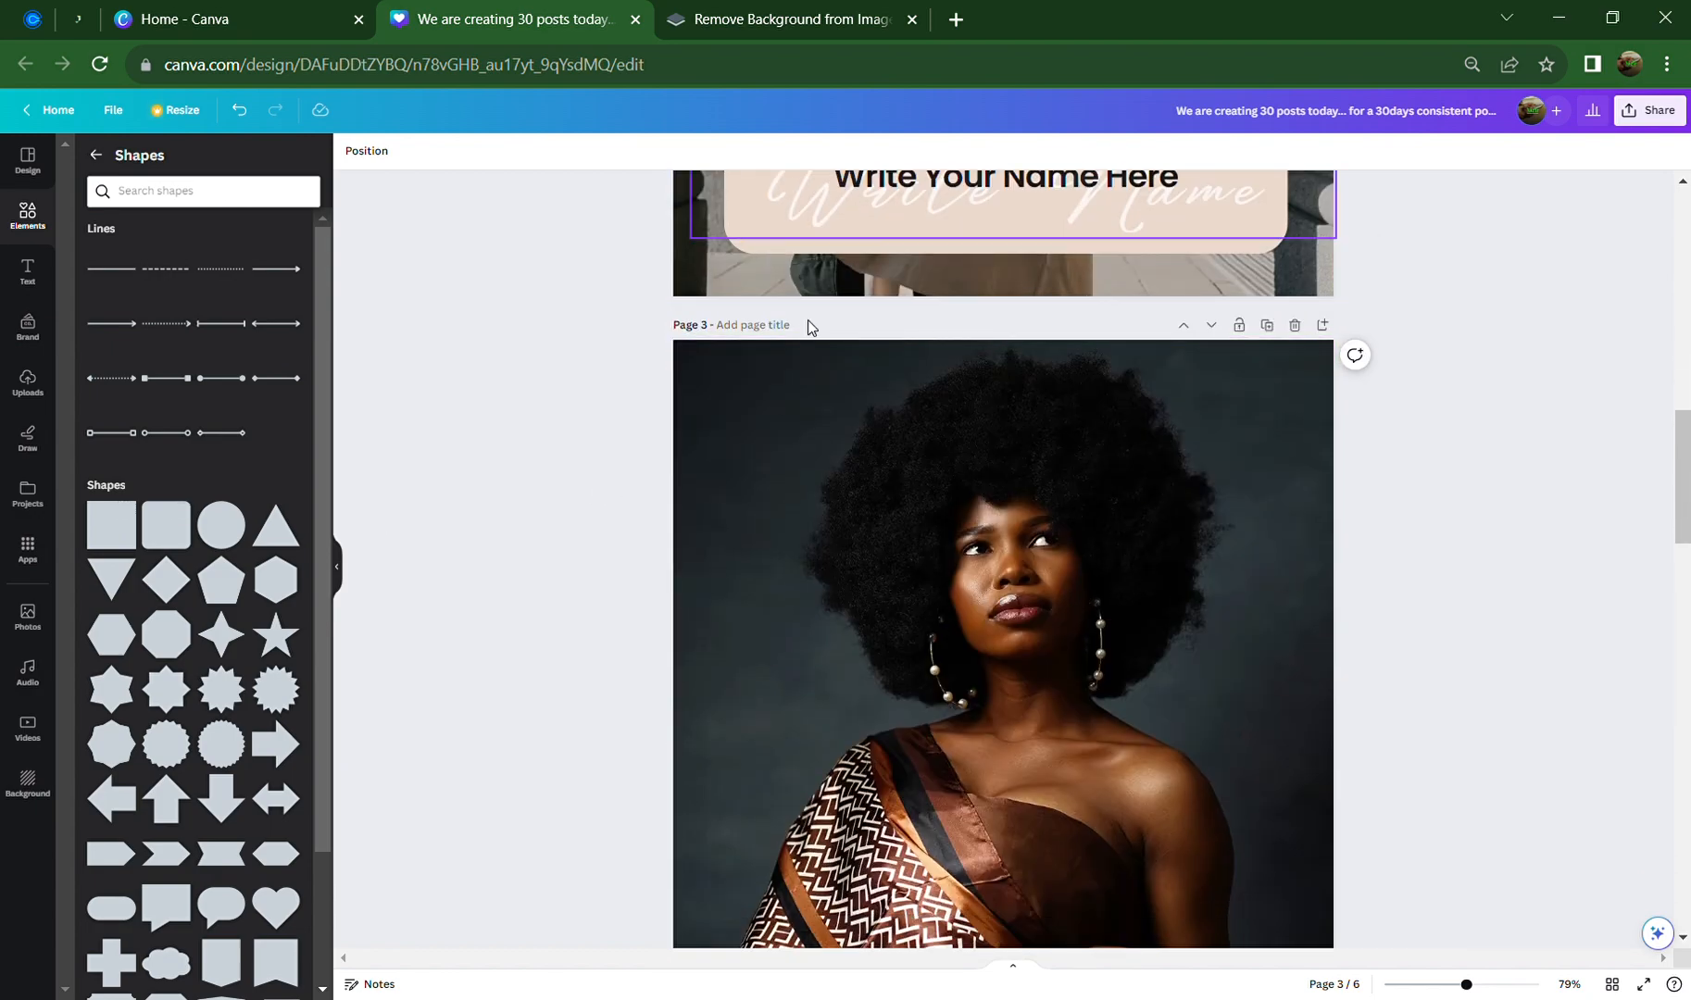
scroll(925, 613, down, 3)
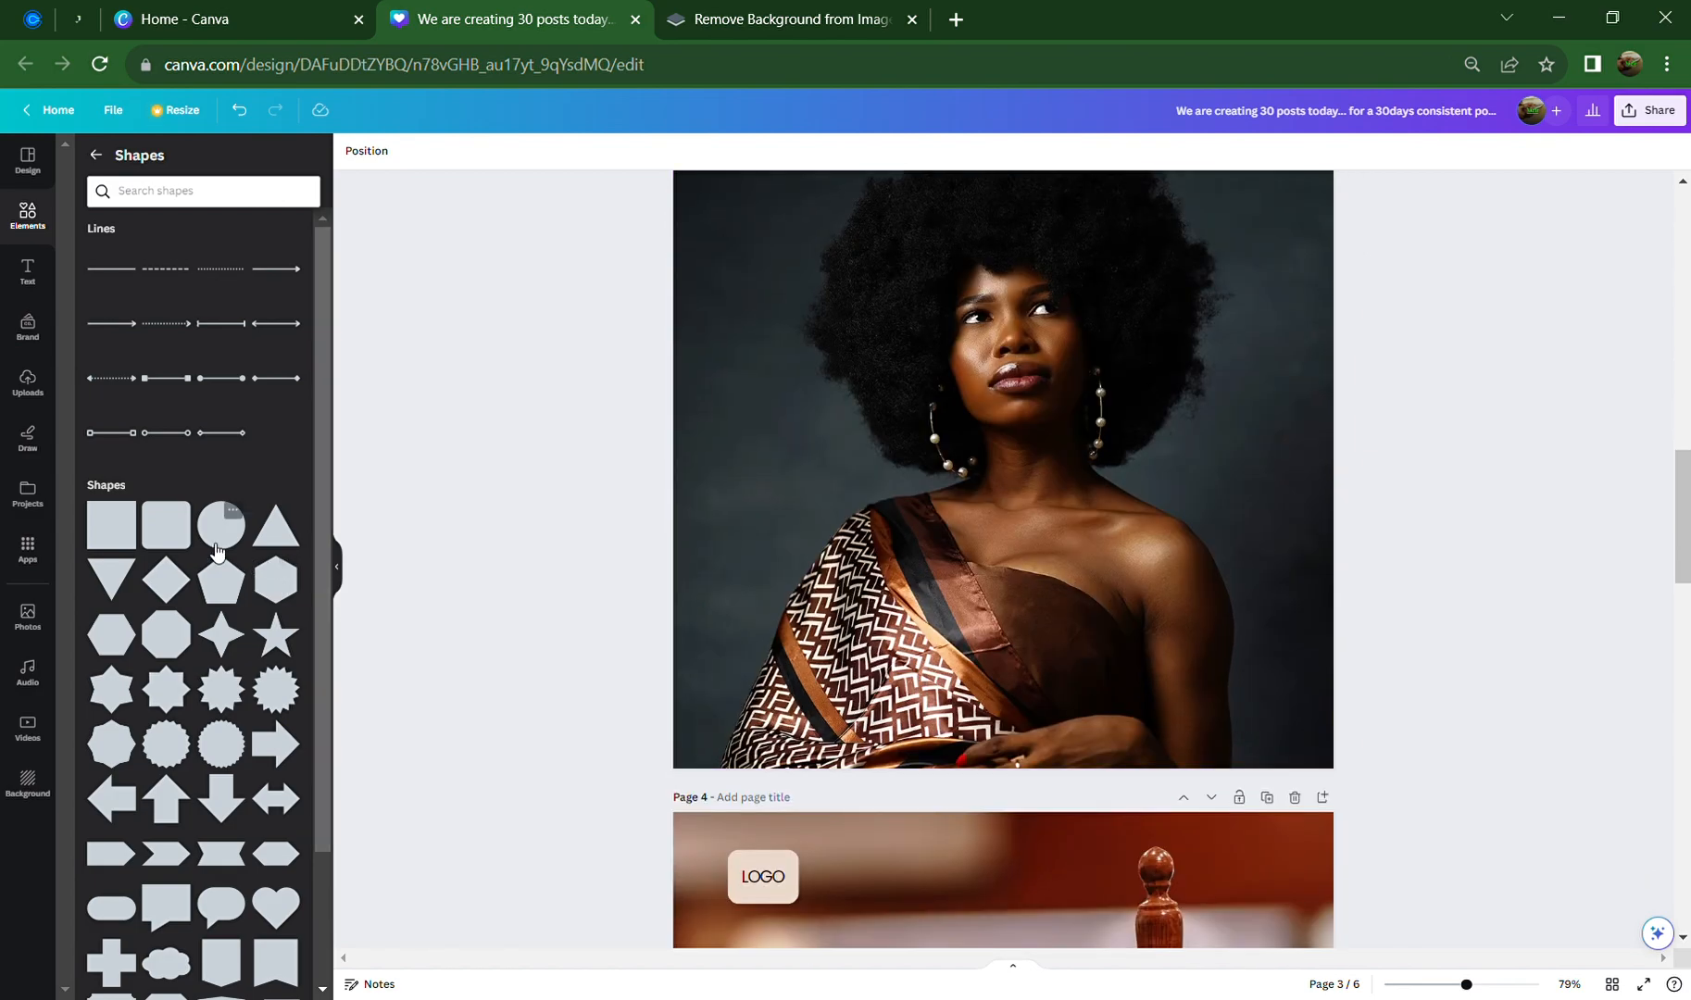
Add a brown rounded square to page 3 and stretch it over most of the photo
click(167, 529)
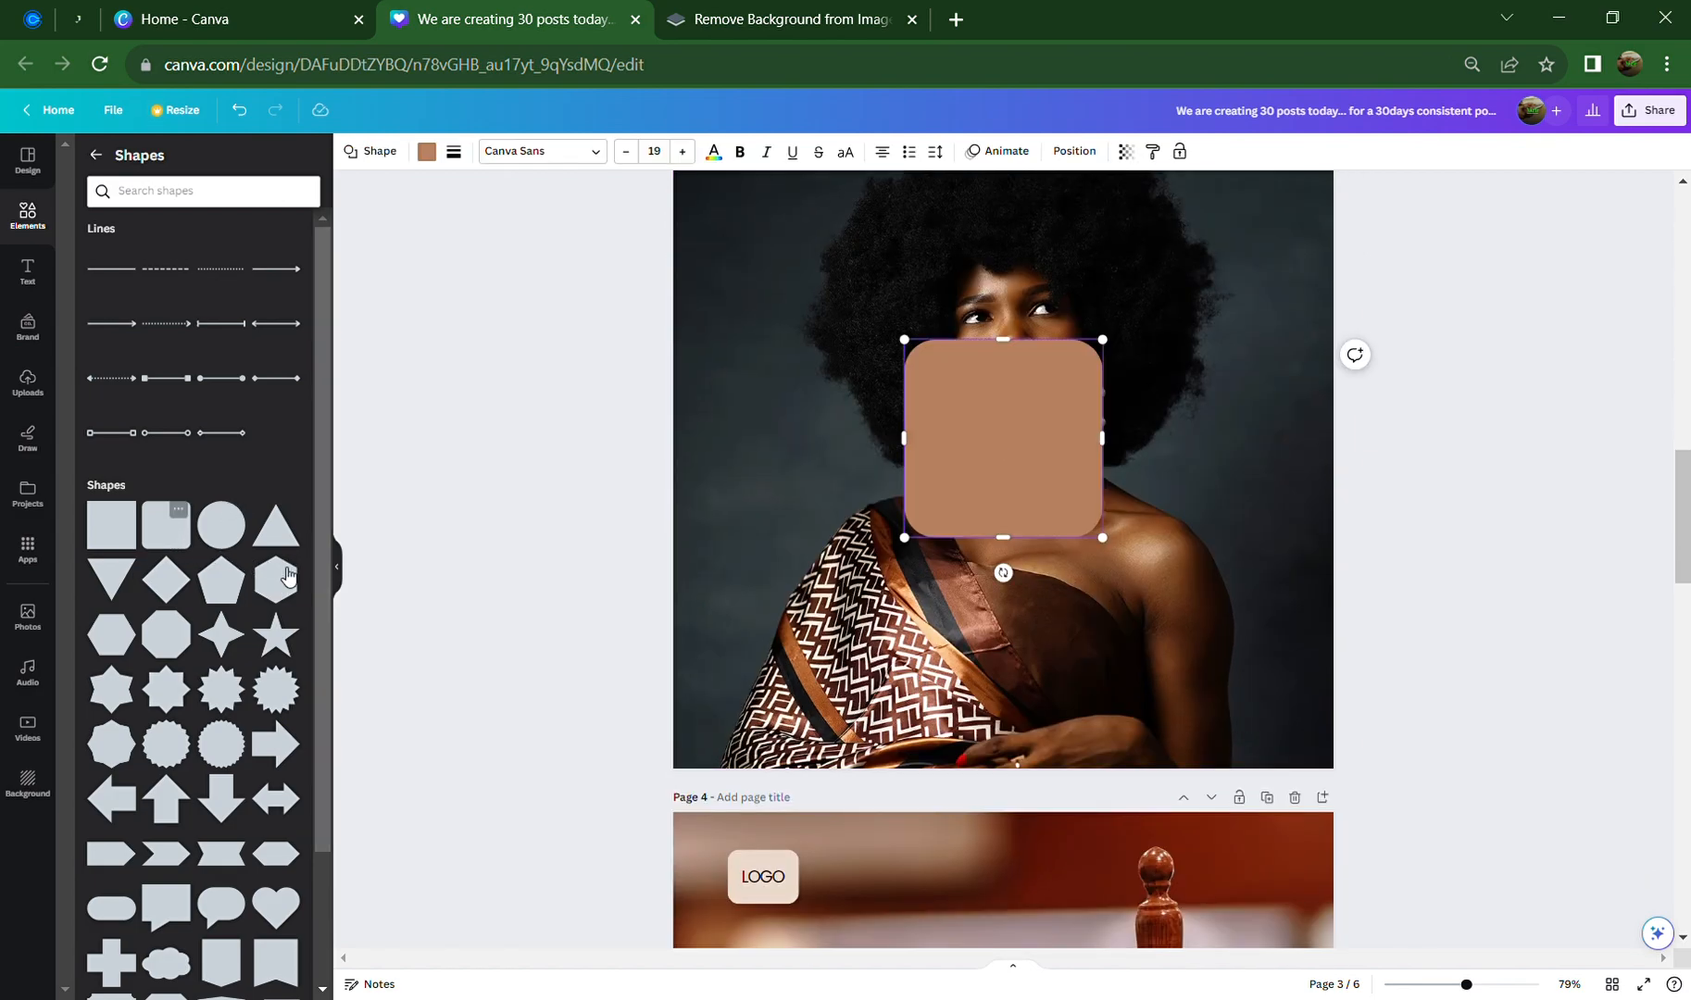
scroll(945, 617, up, 3)
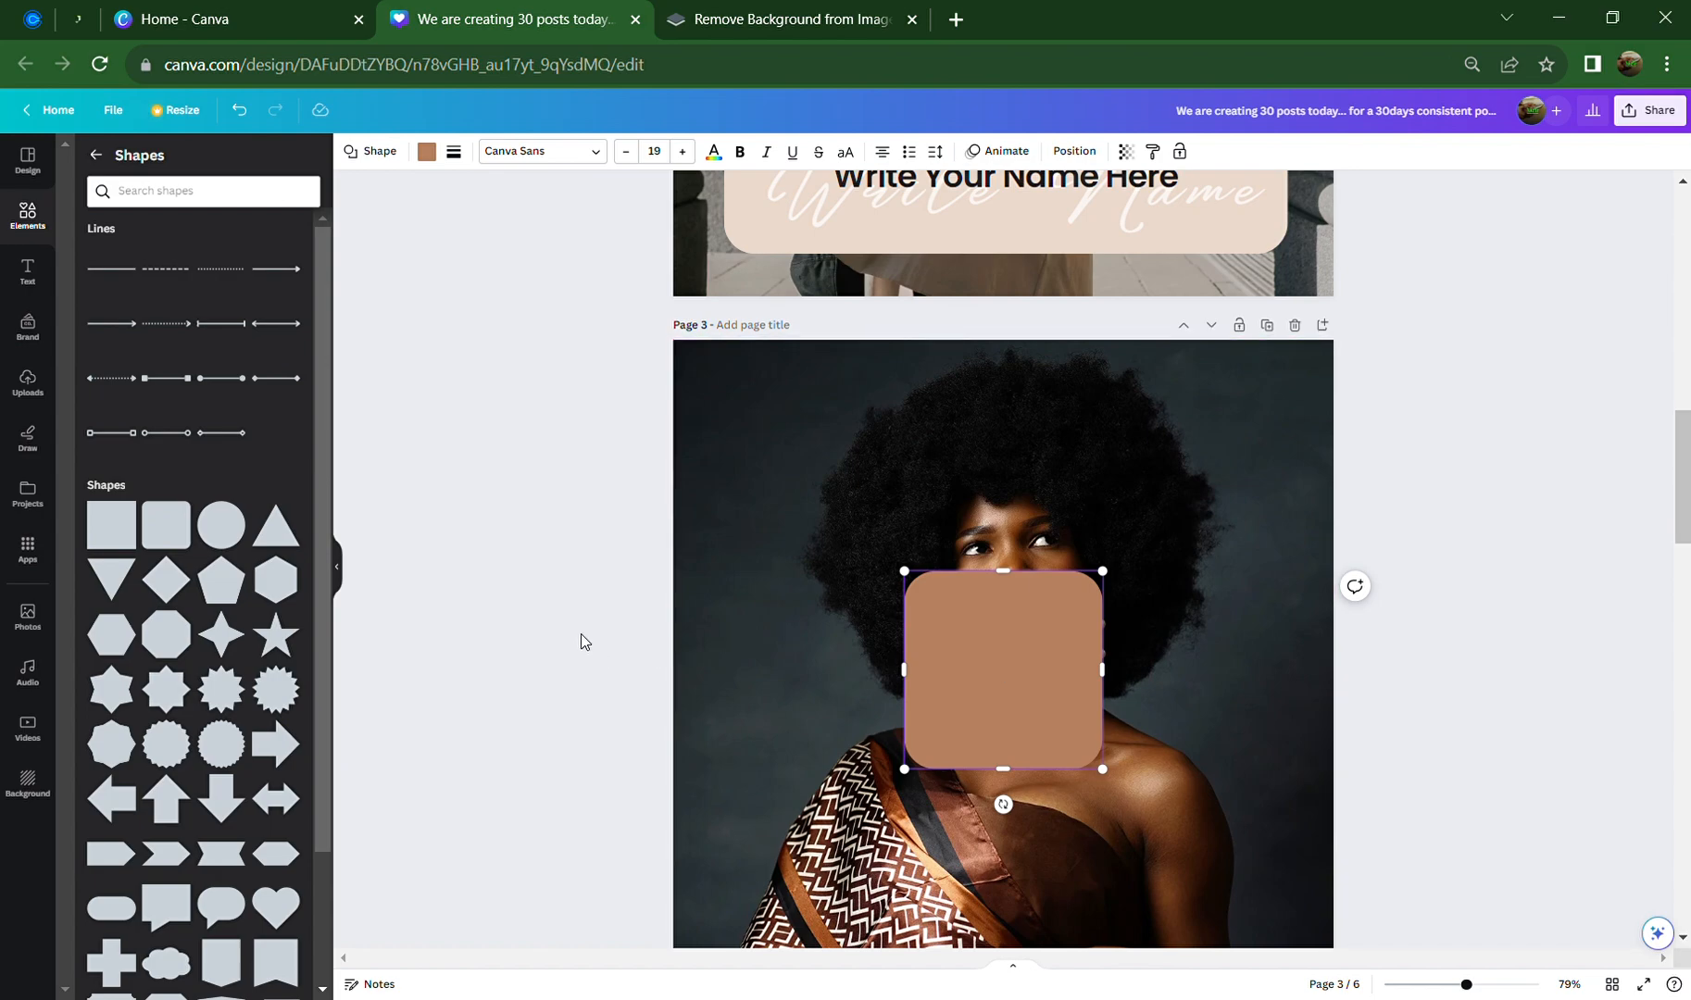
click(581, 633)
click(1042, 677)
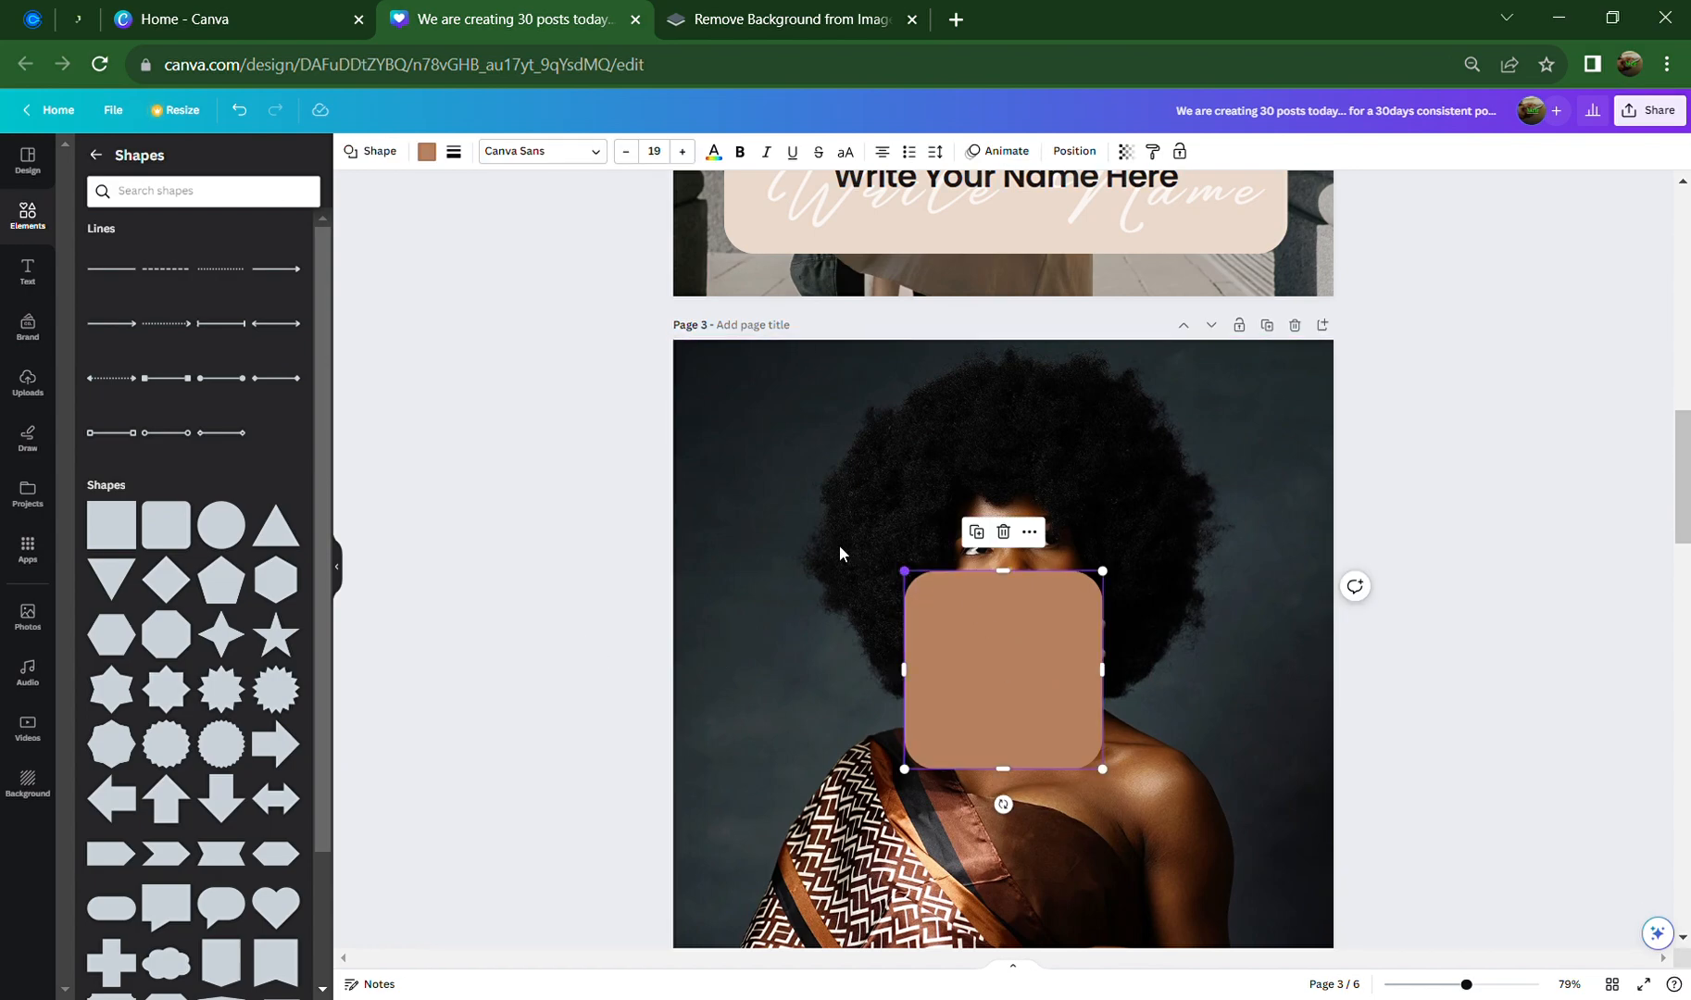
drag(903, 571, 784, 446)
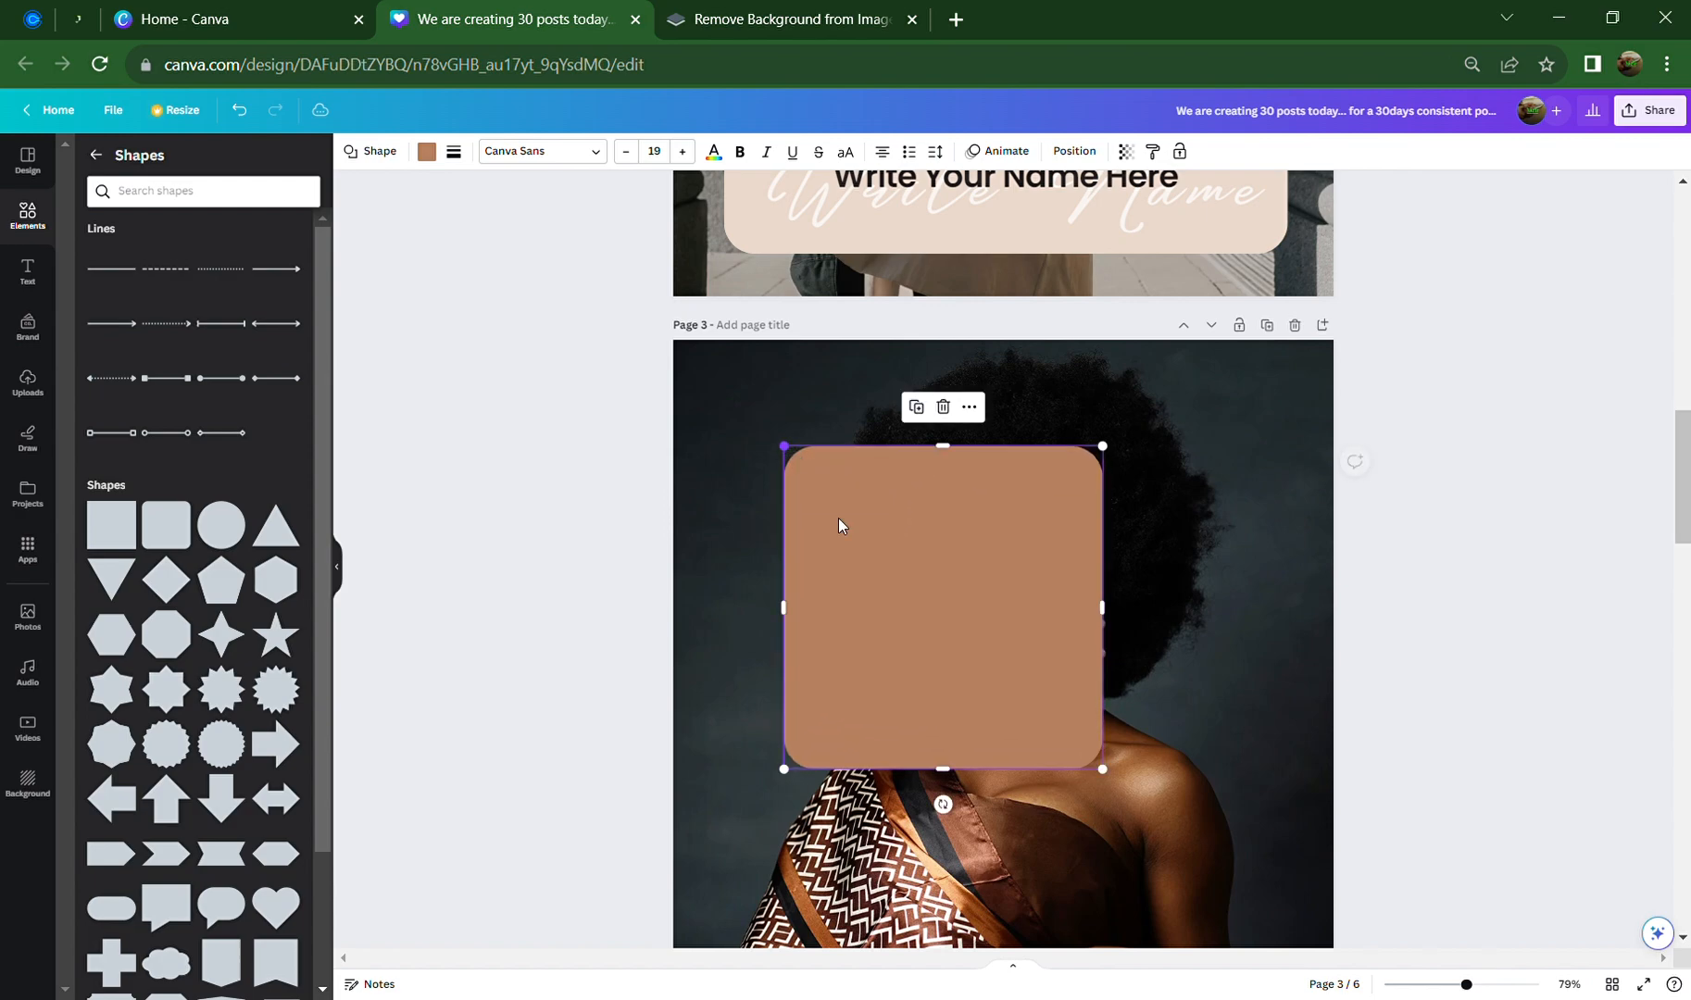
scroll(1097, 750, down, 1)
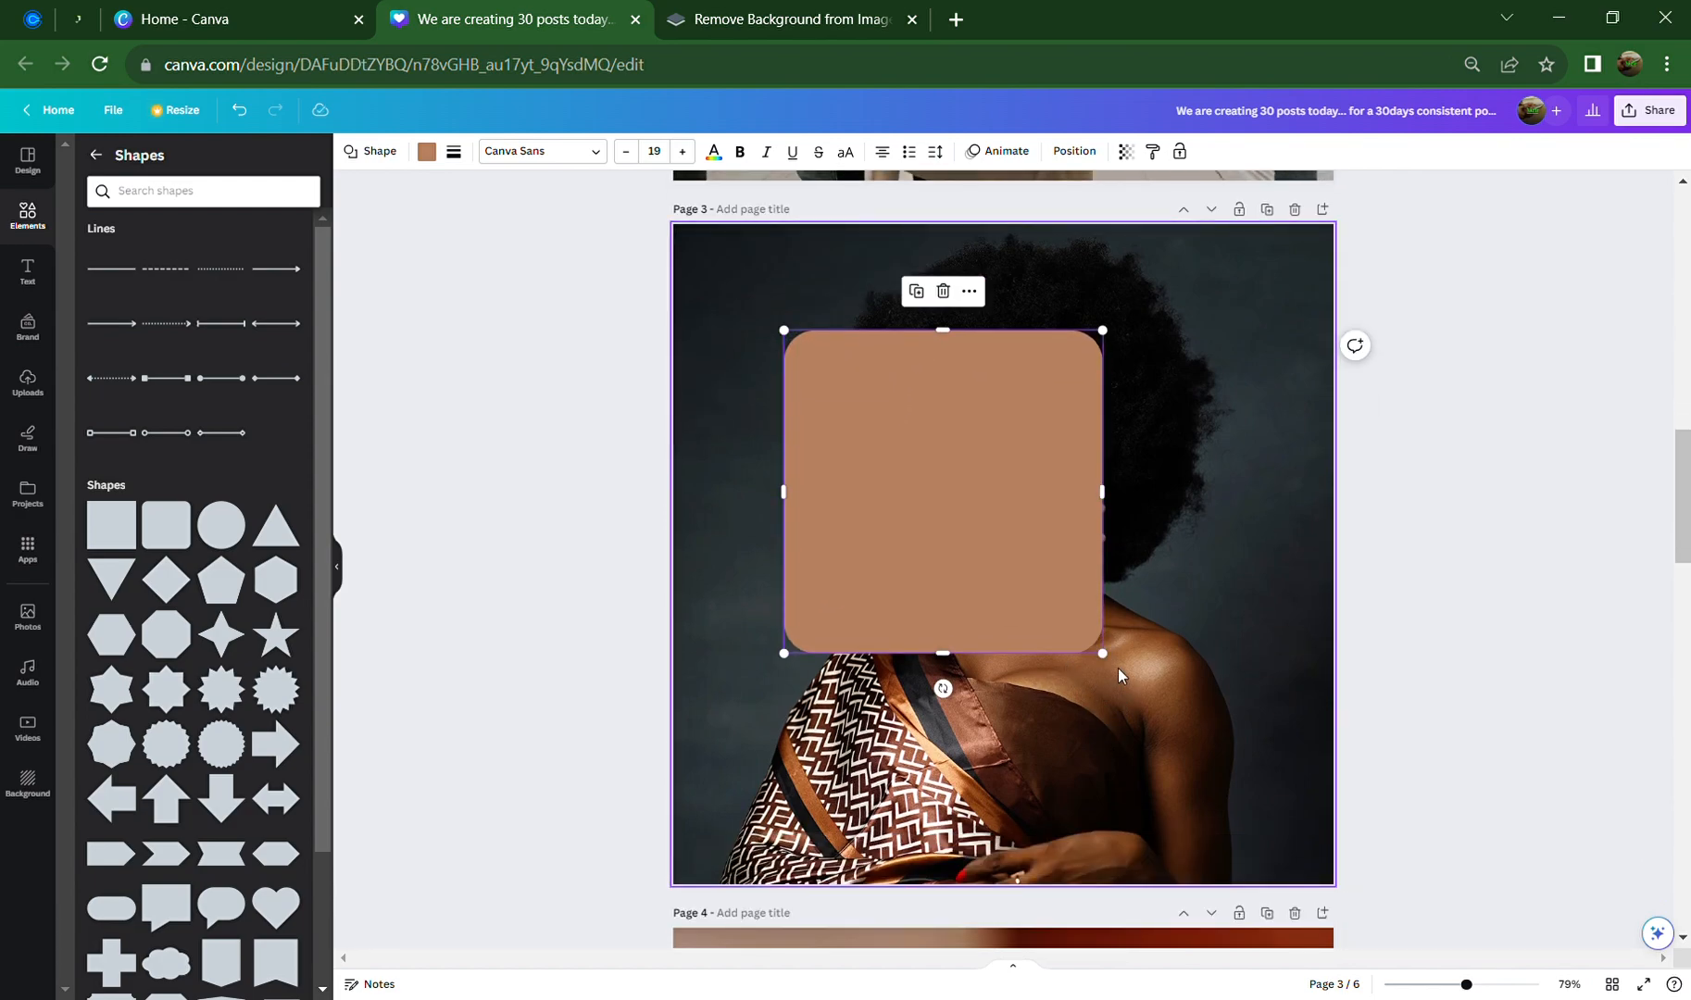
drag(1102, 653, 1284, 818)
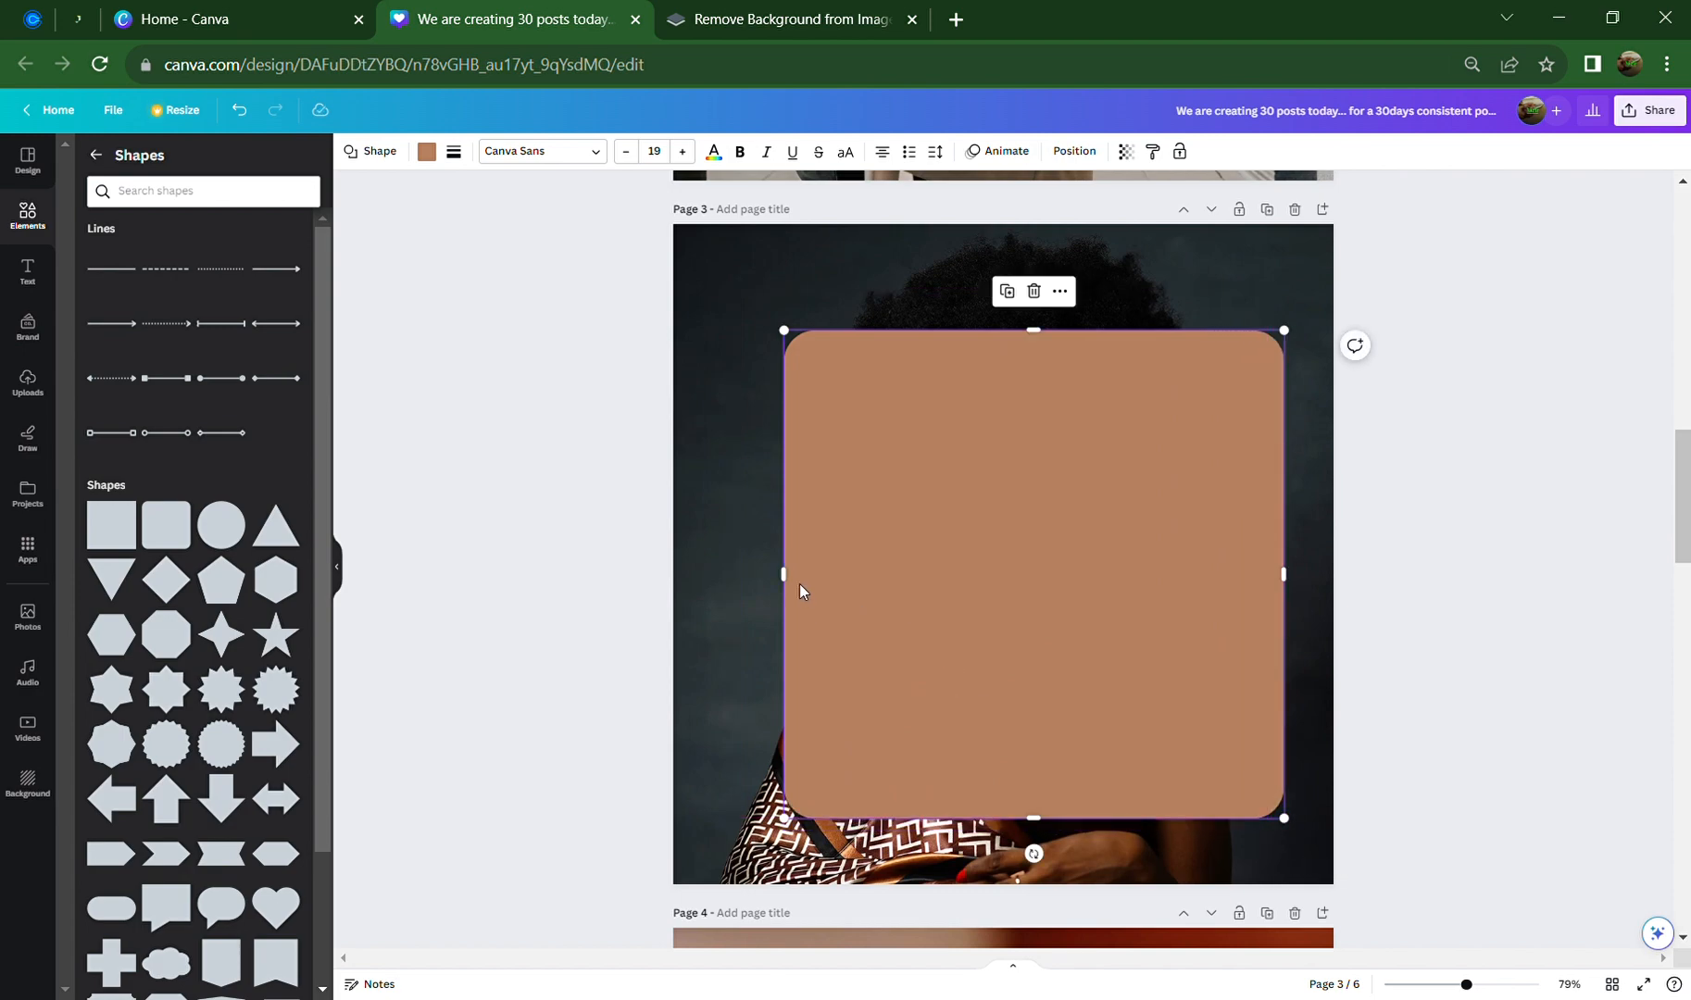
mouse_move(800, 590)
mouse_down()
mouse_move(756, 583)
mouse_move(774, 583)
mouse_up()
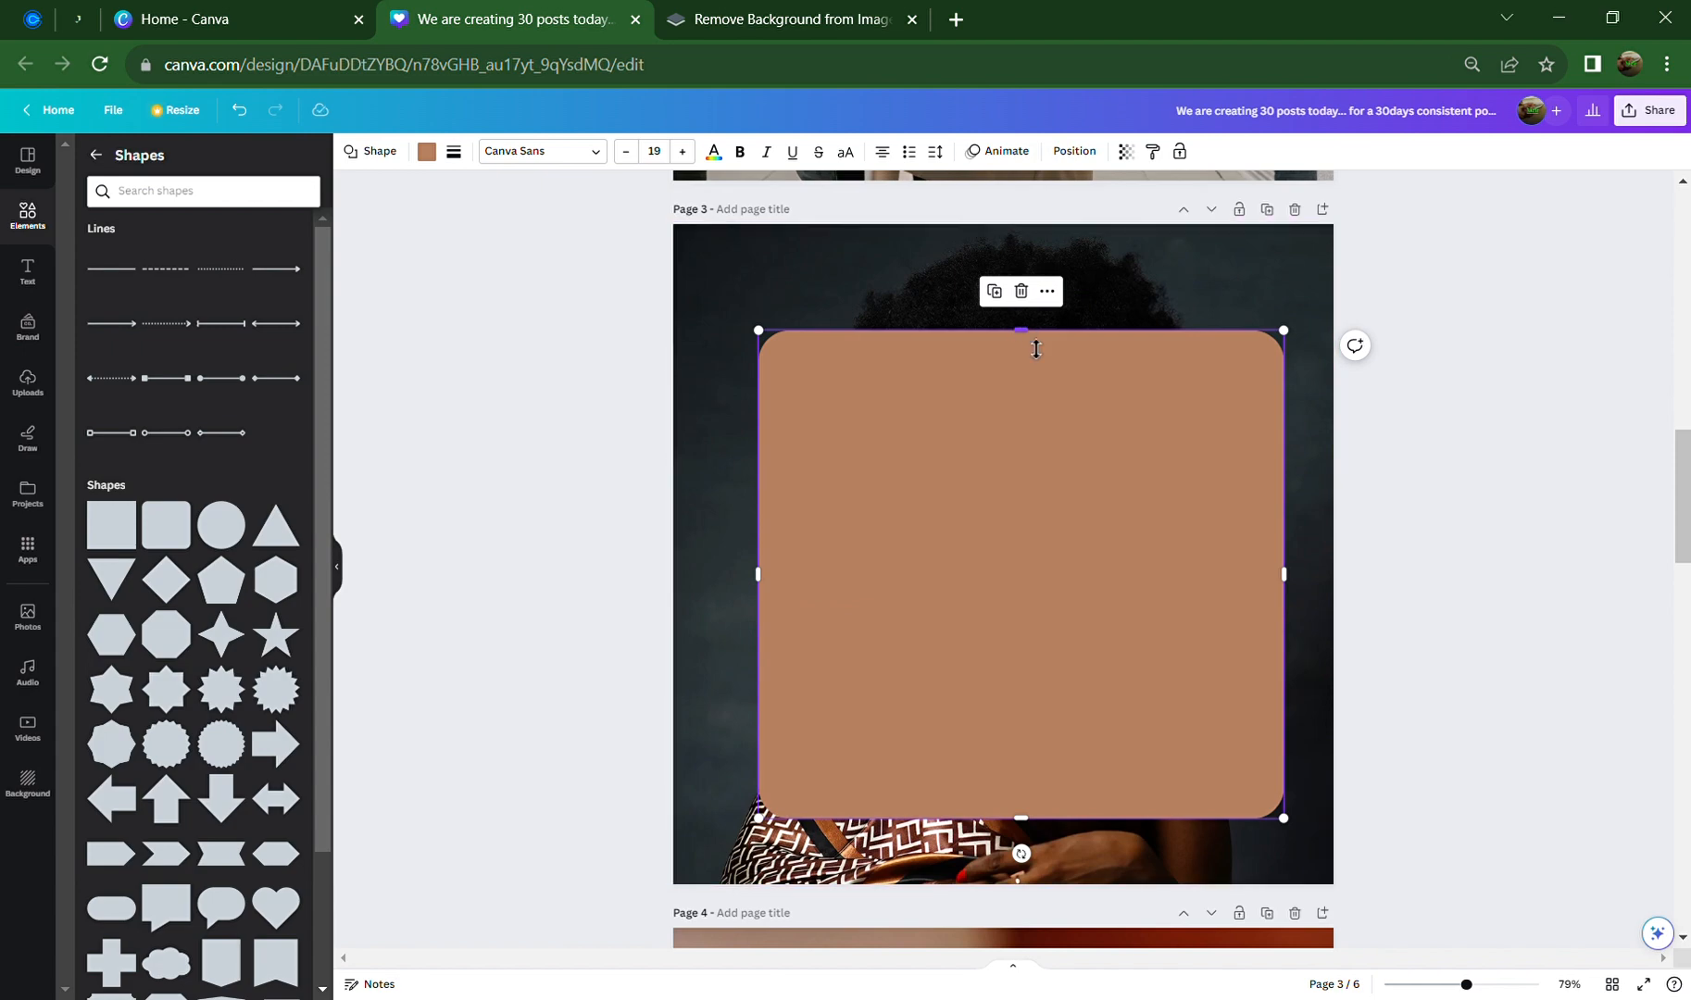
drag(1029, 343, 1029, 337)
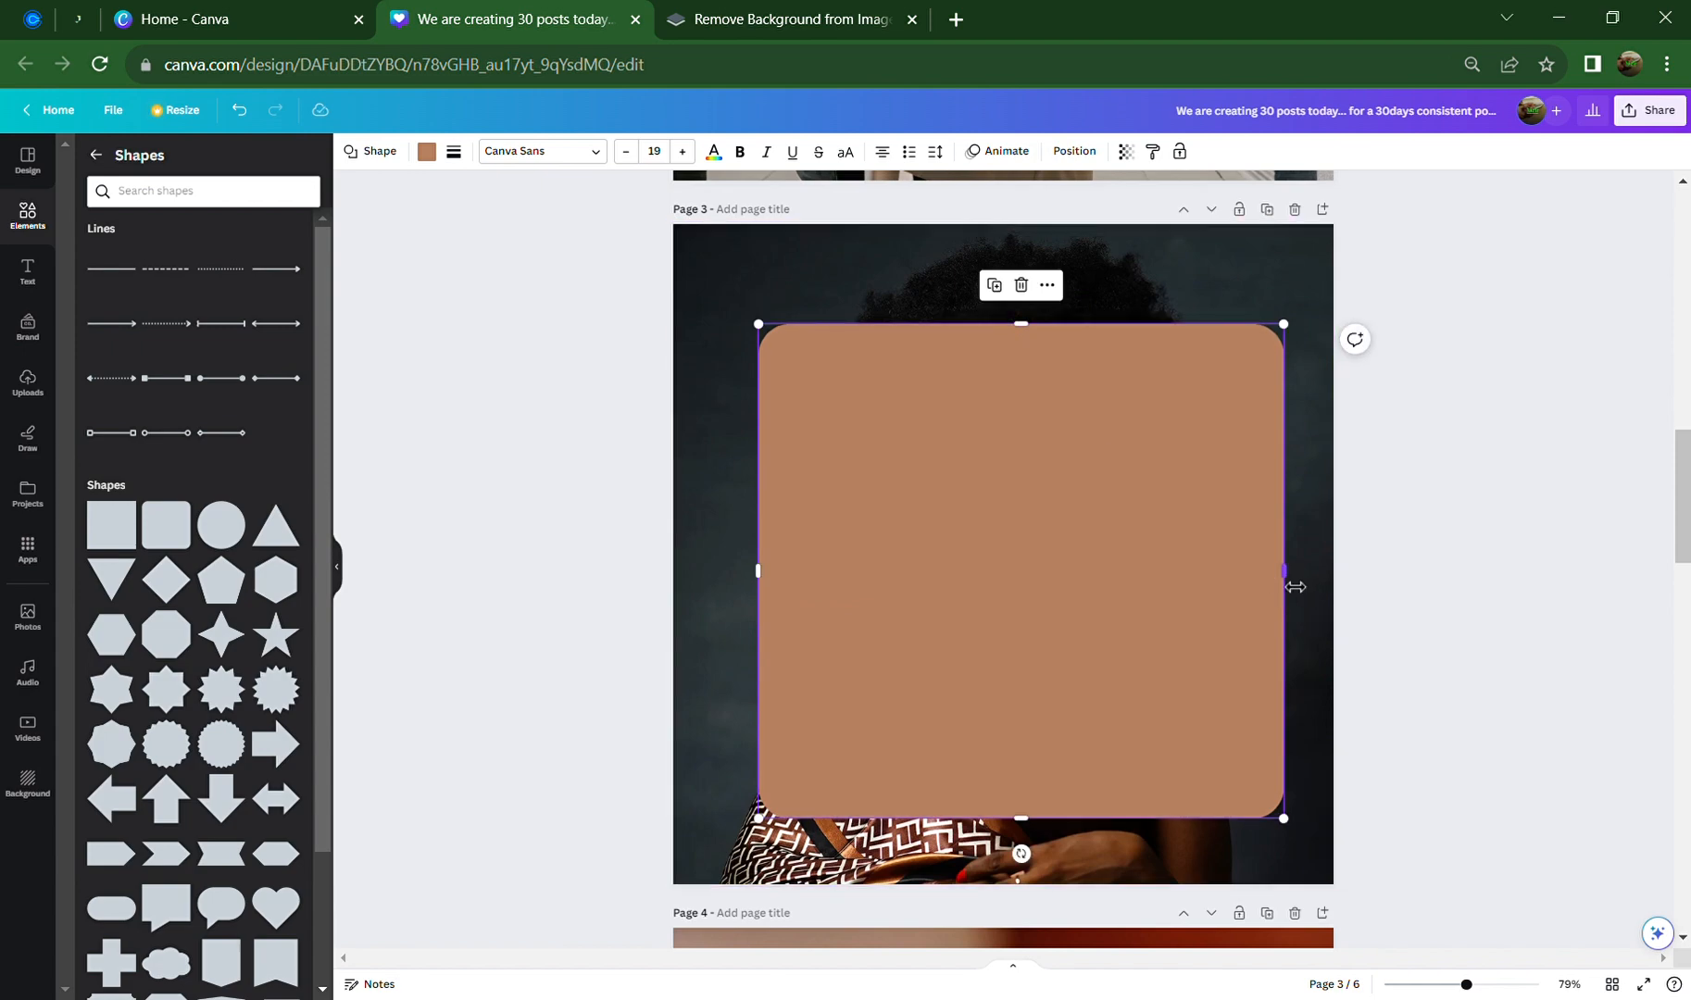
drag(1284, 583, 1272, 583)
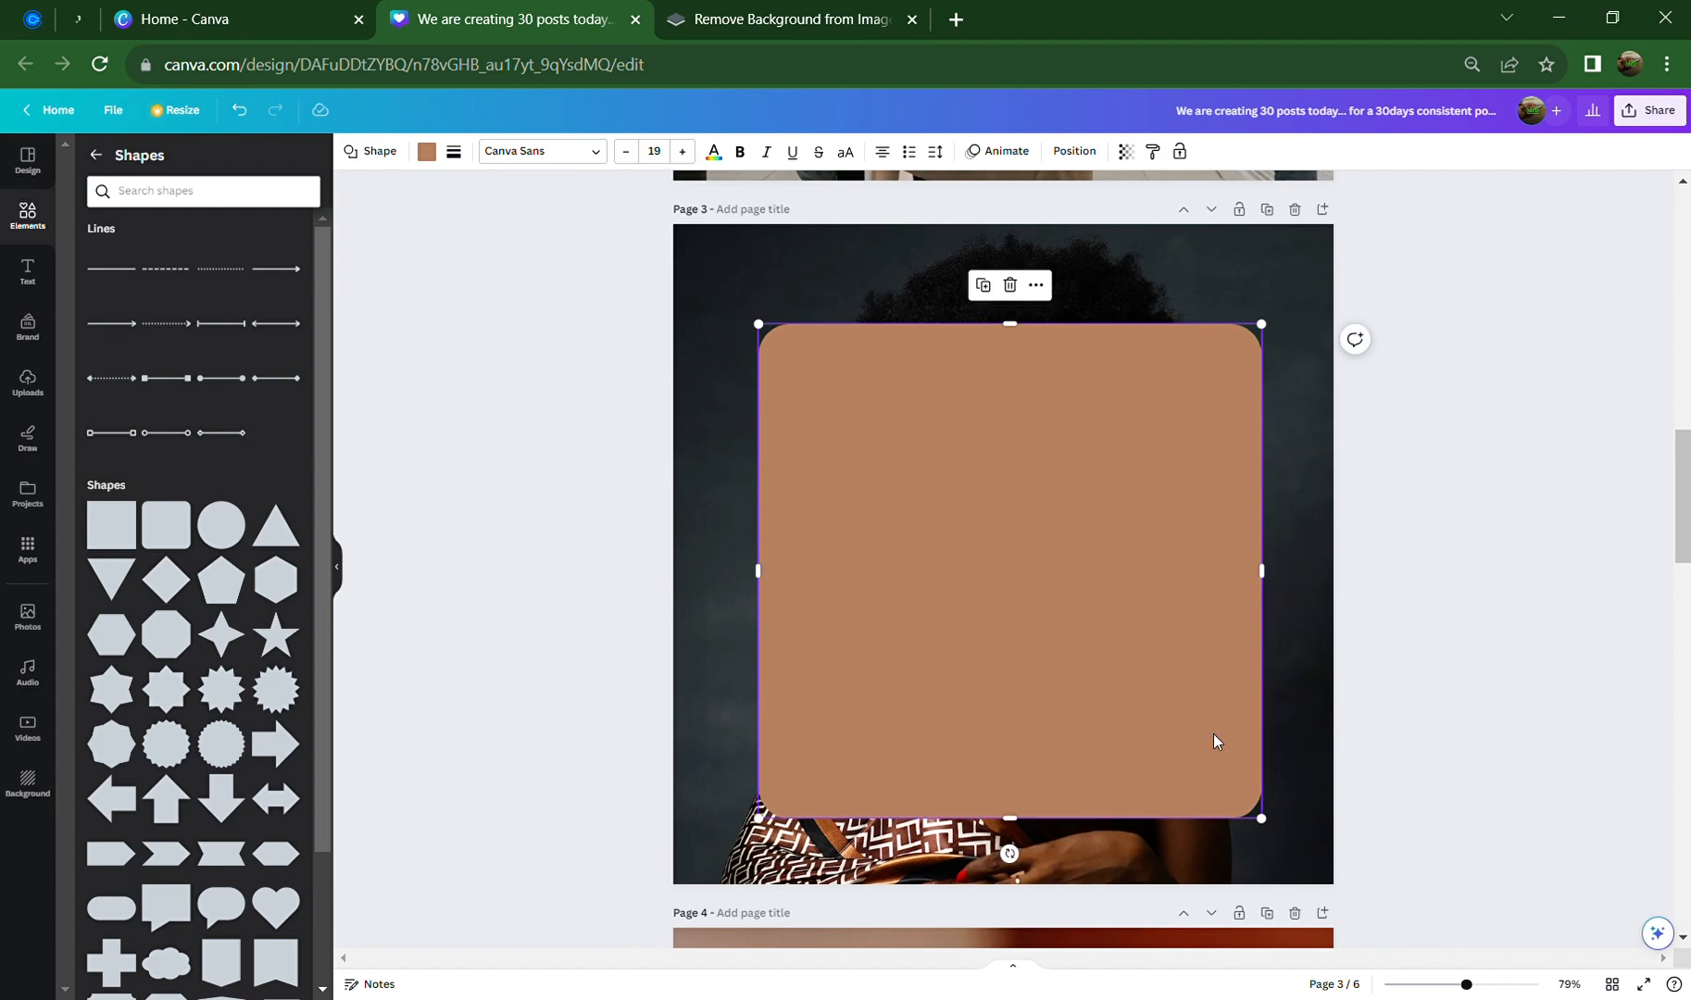
Fine-tune the rounded square's top and bottom edges and check its final size
scroll(919, 721, up, 7)
scroll(918, 714, up, 2)
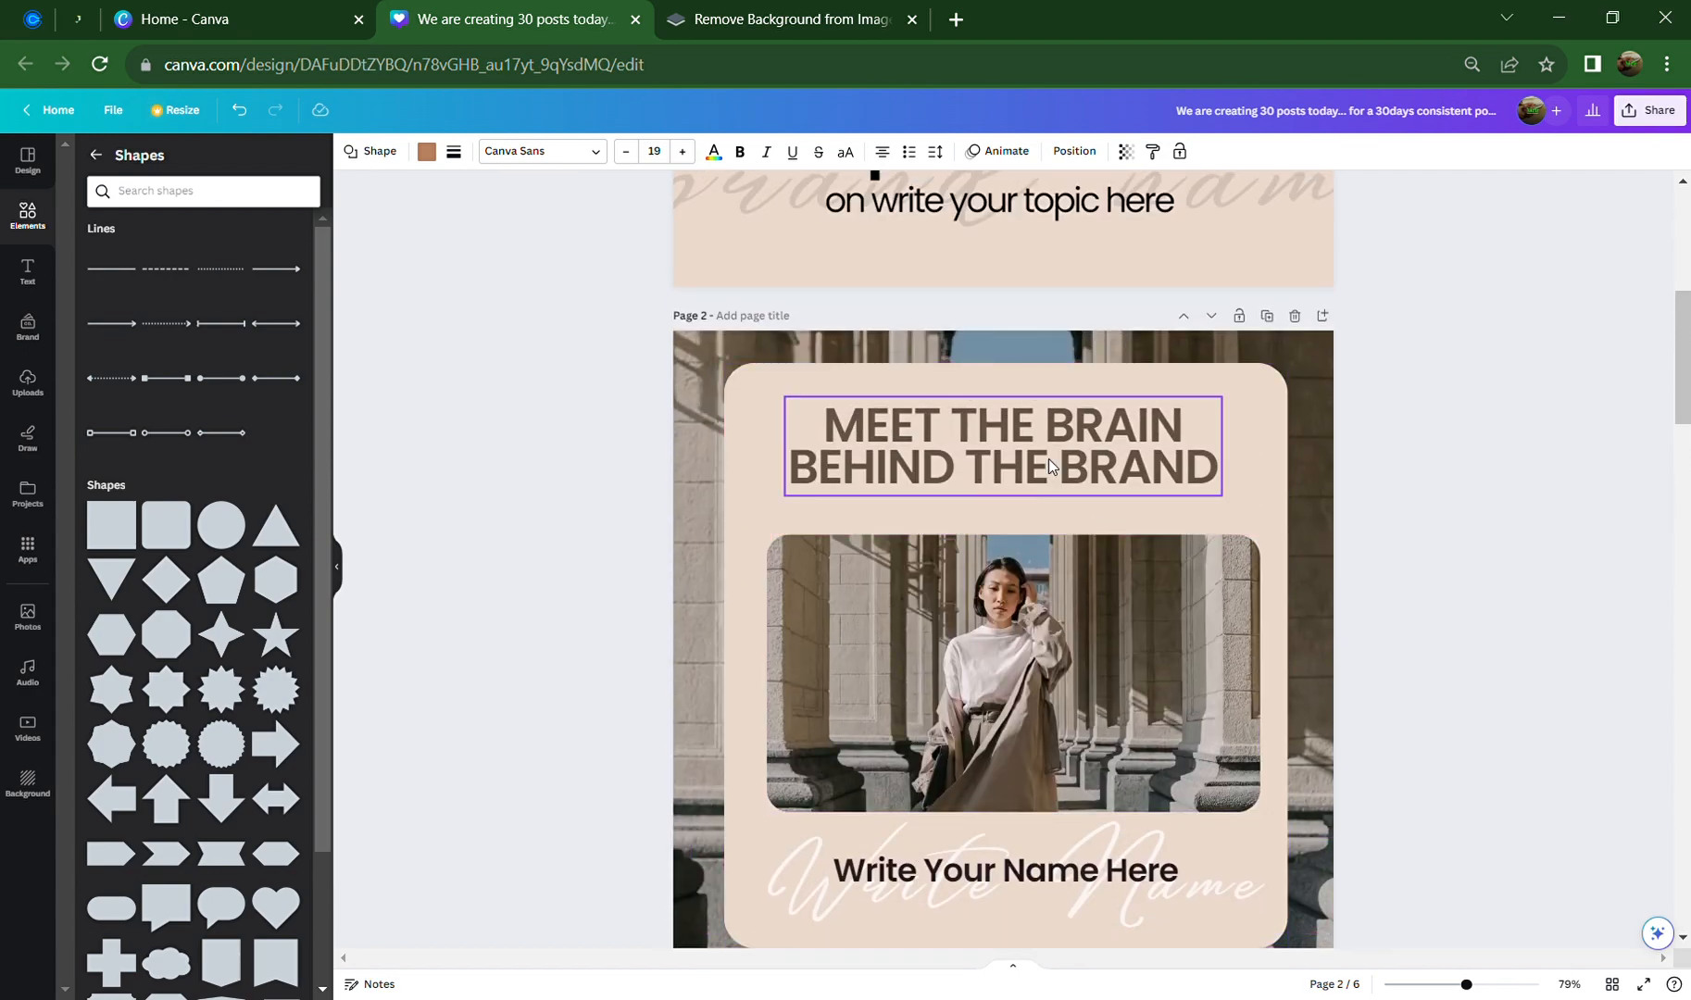
scroll(998, 824, down, 10)
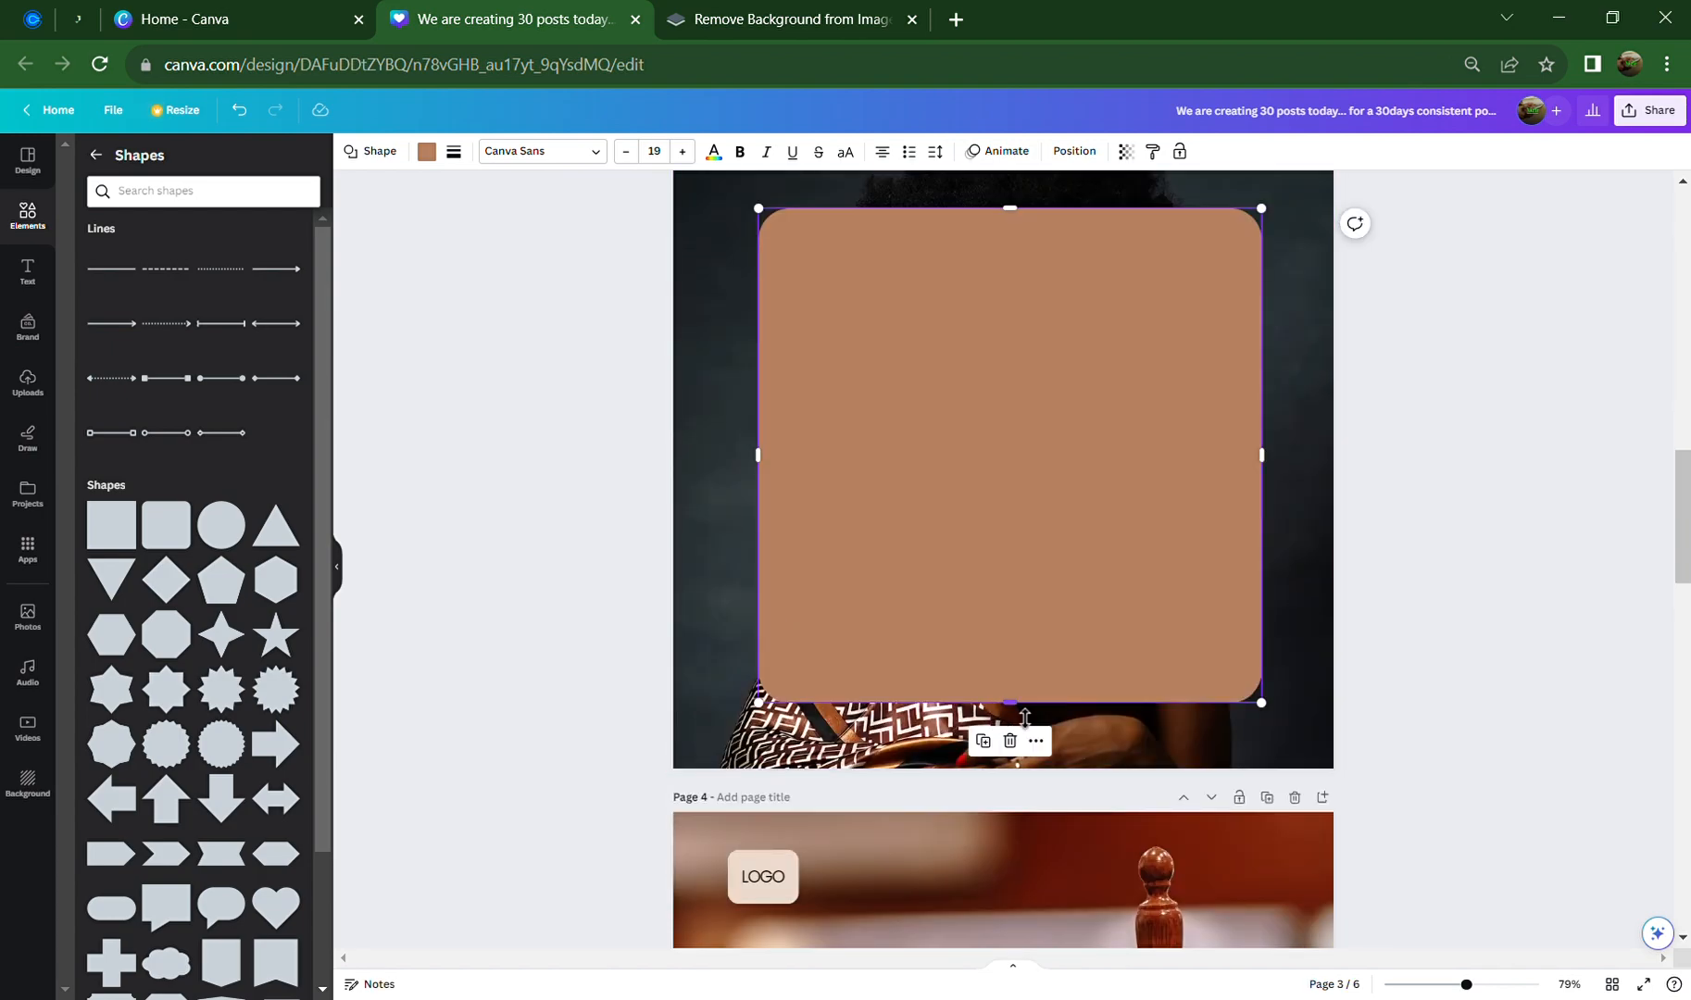
drag(1011, 719, 1011, 728)
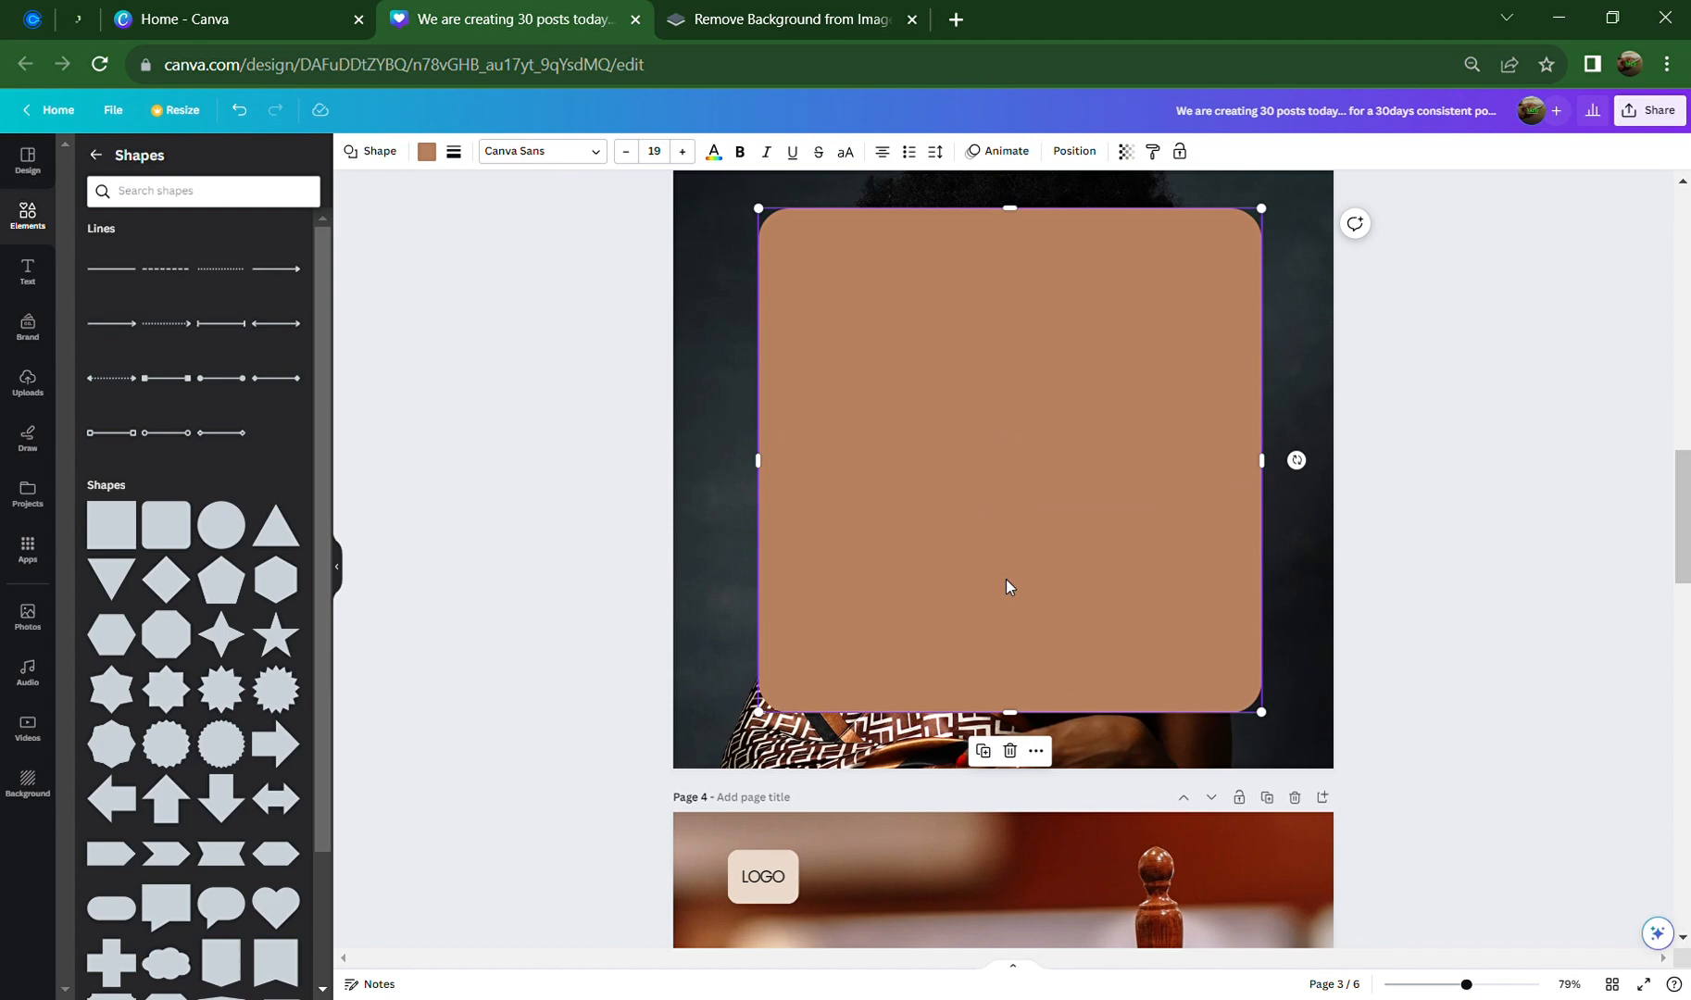
scroll(1006, 581, up, 2)
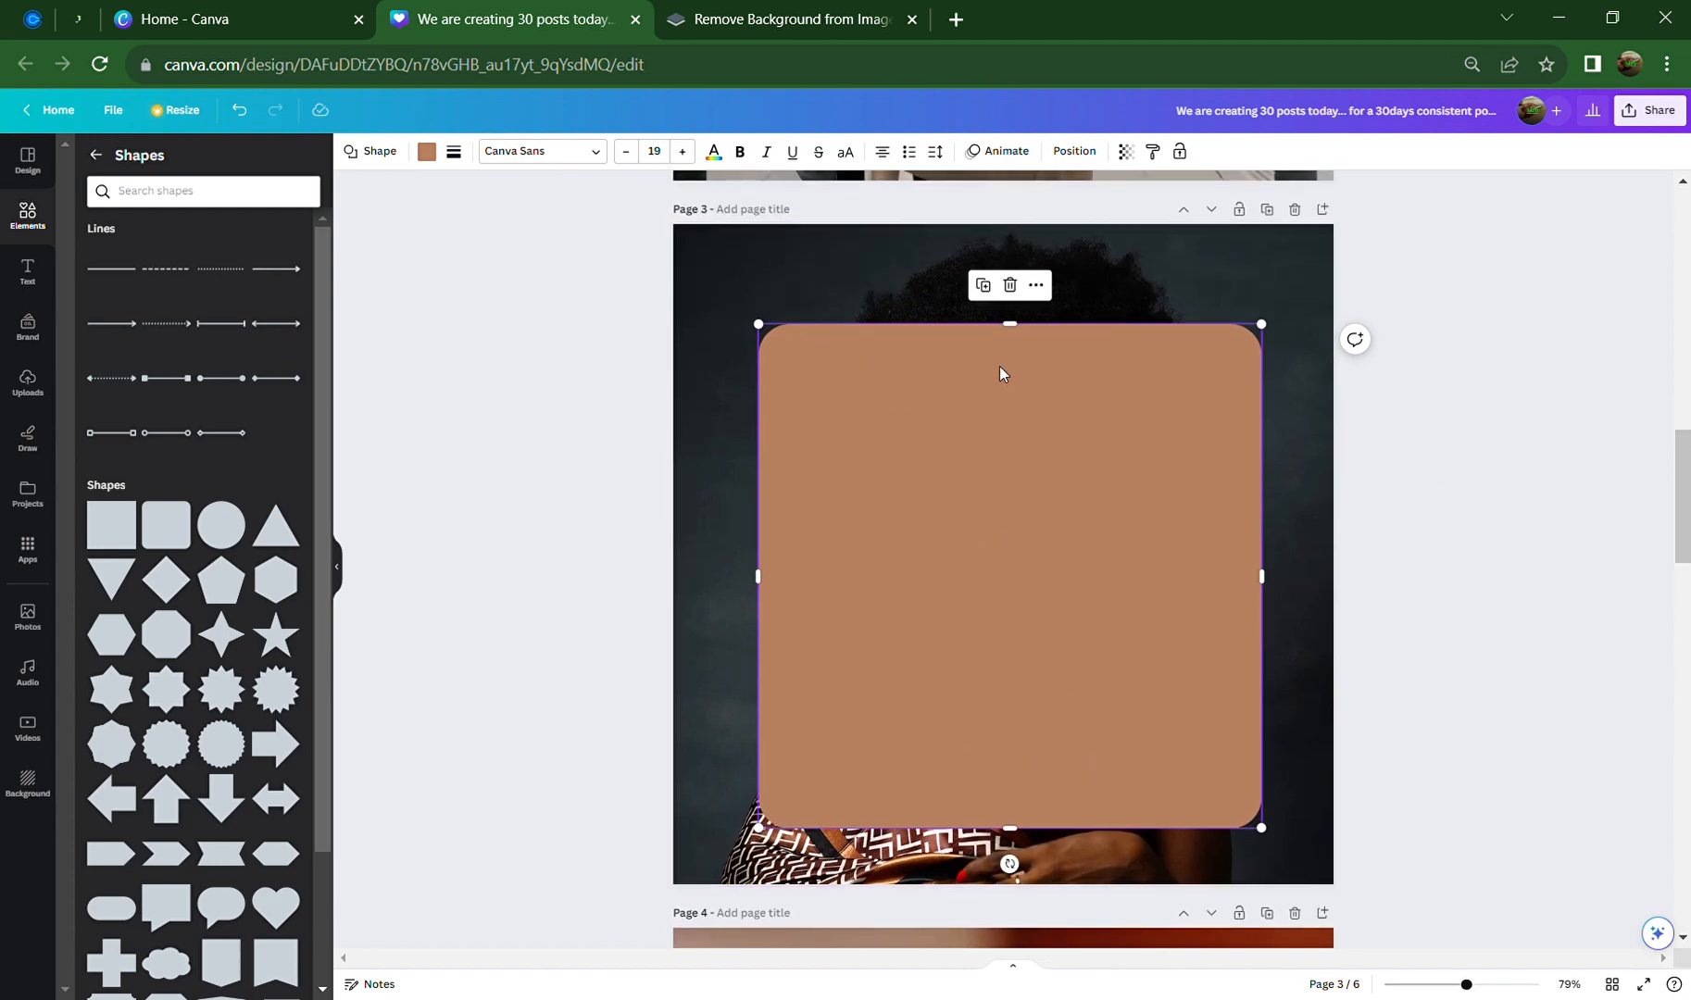
drag(1028, 332, 1026, 323)
click(1478, 384)
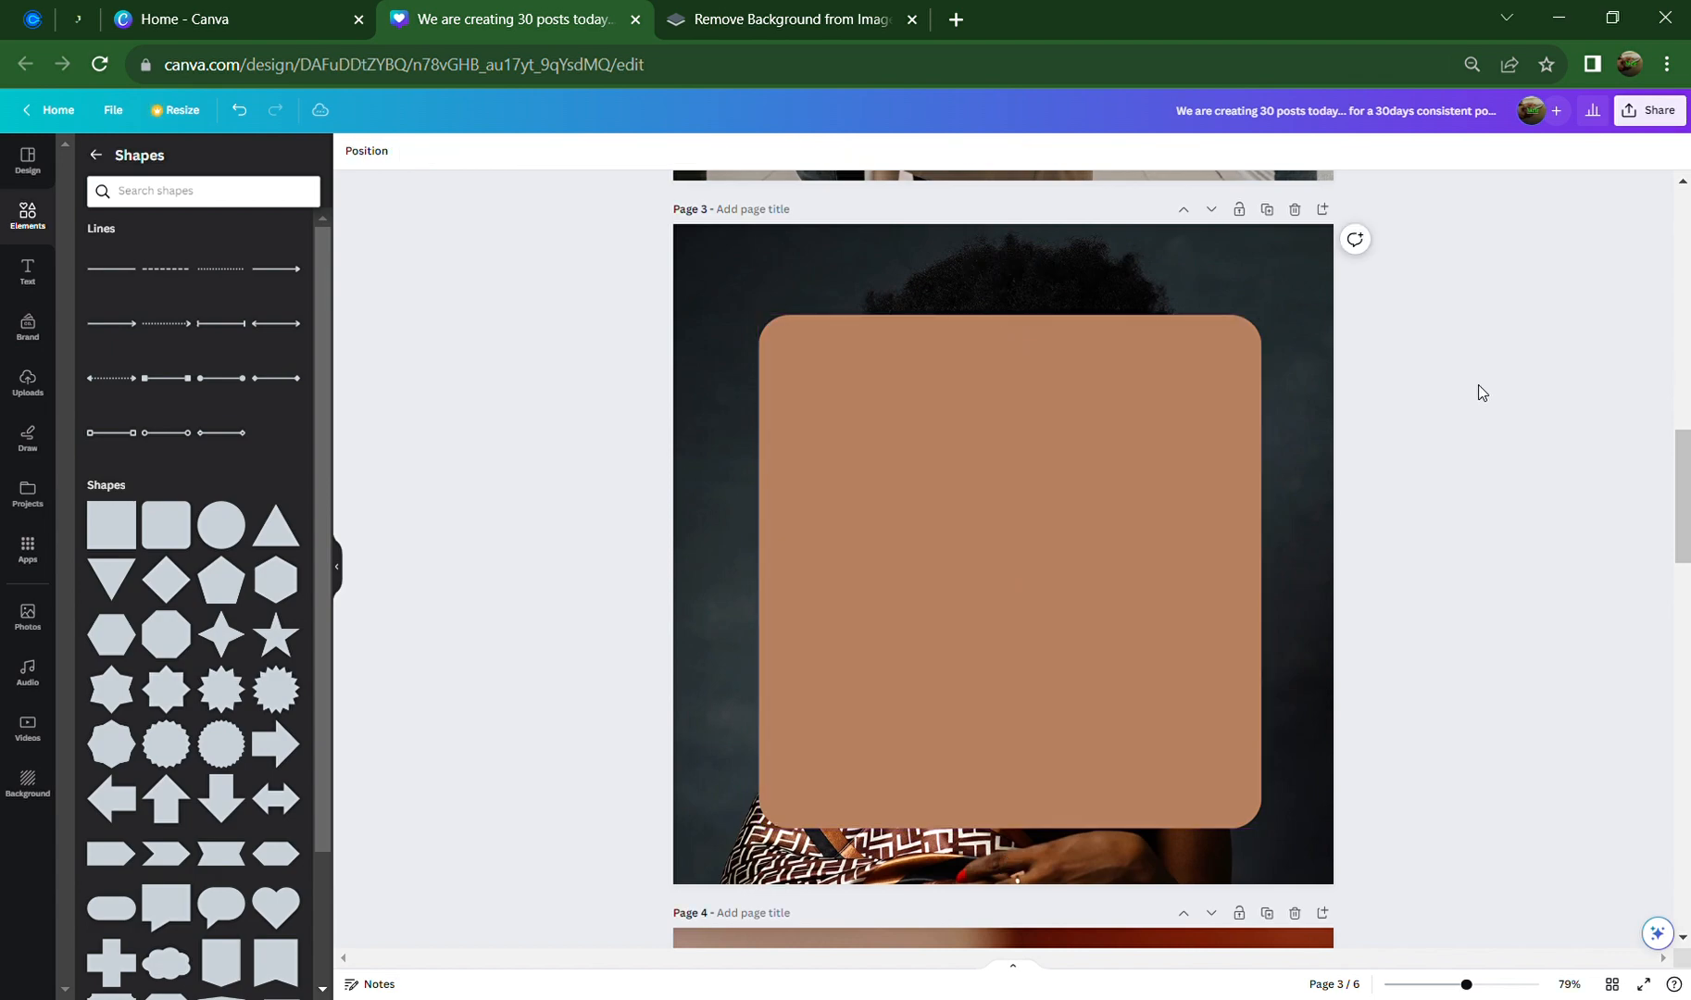
click(963, 407)
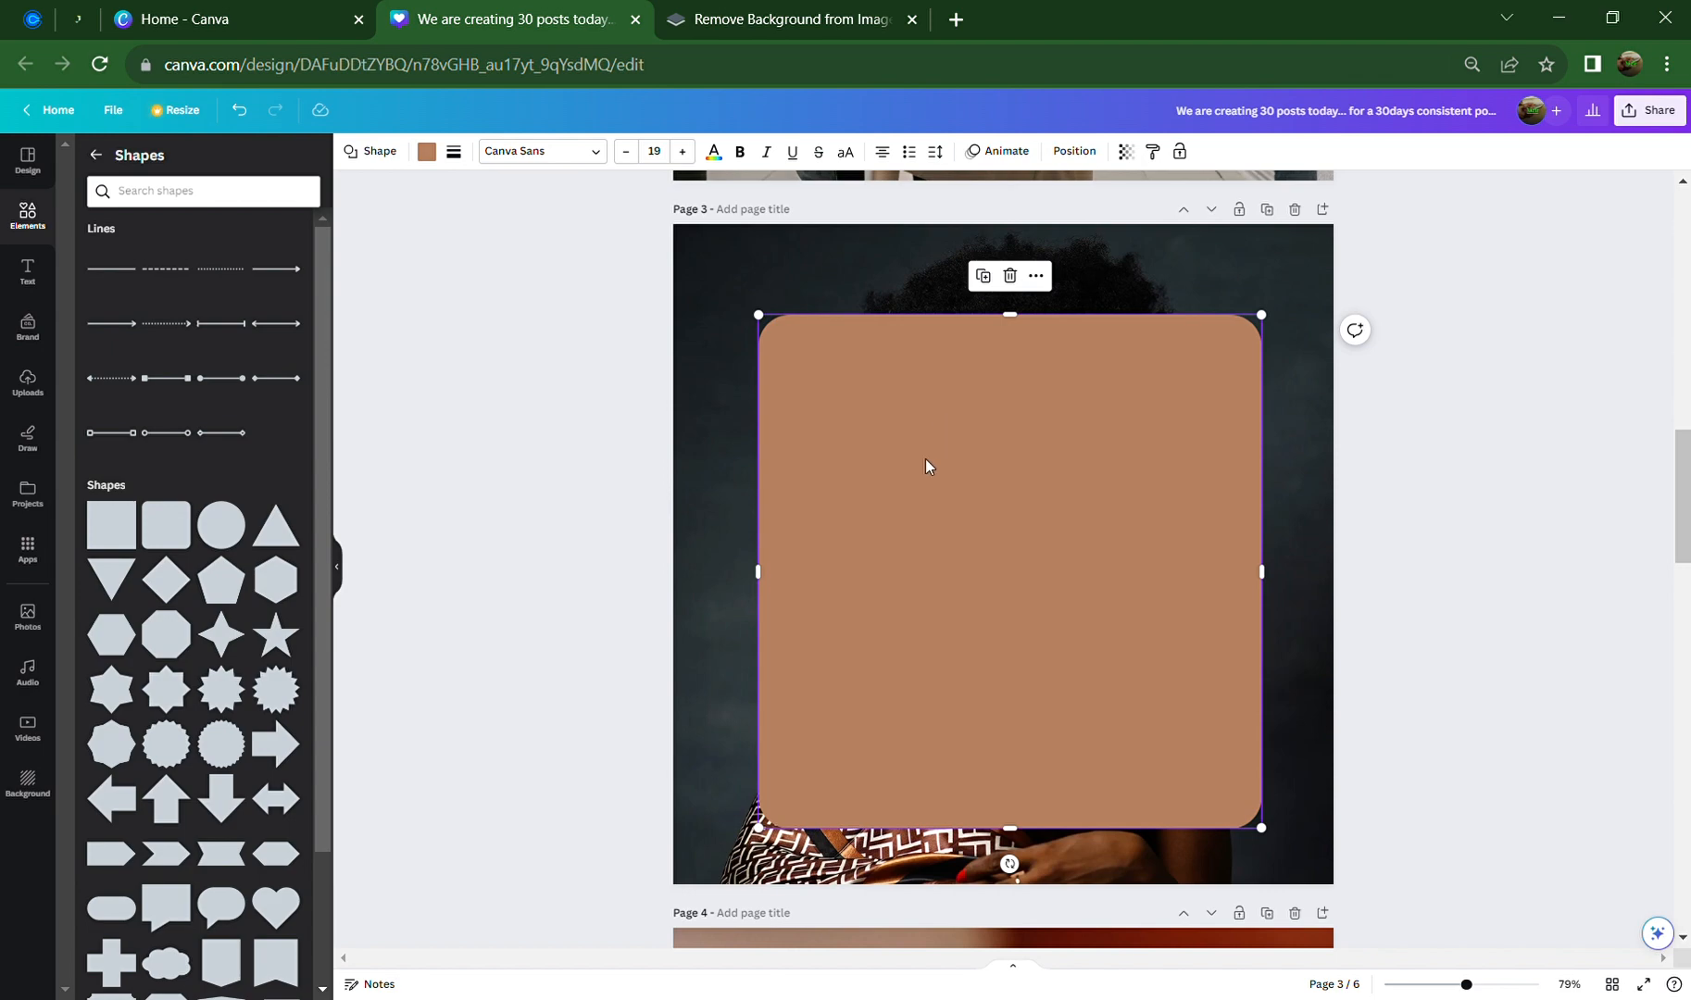
click(35, 230)
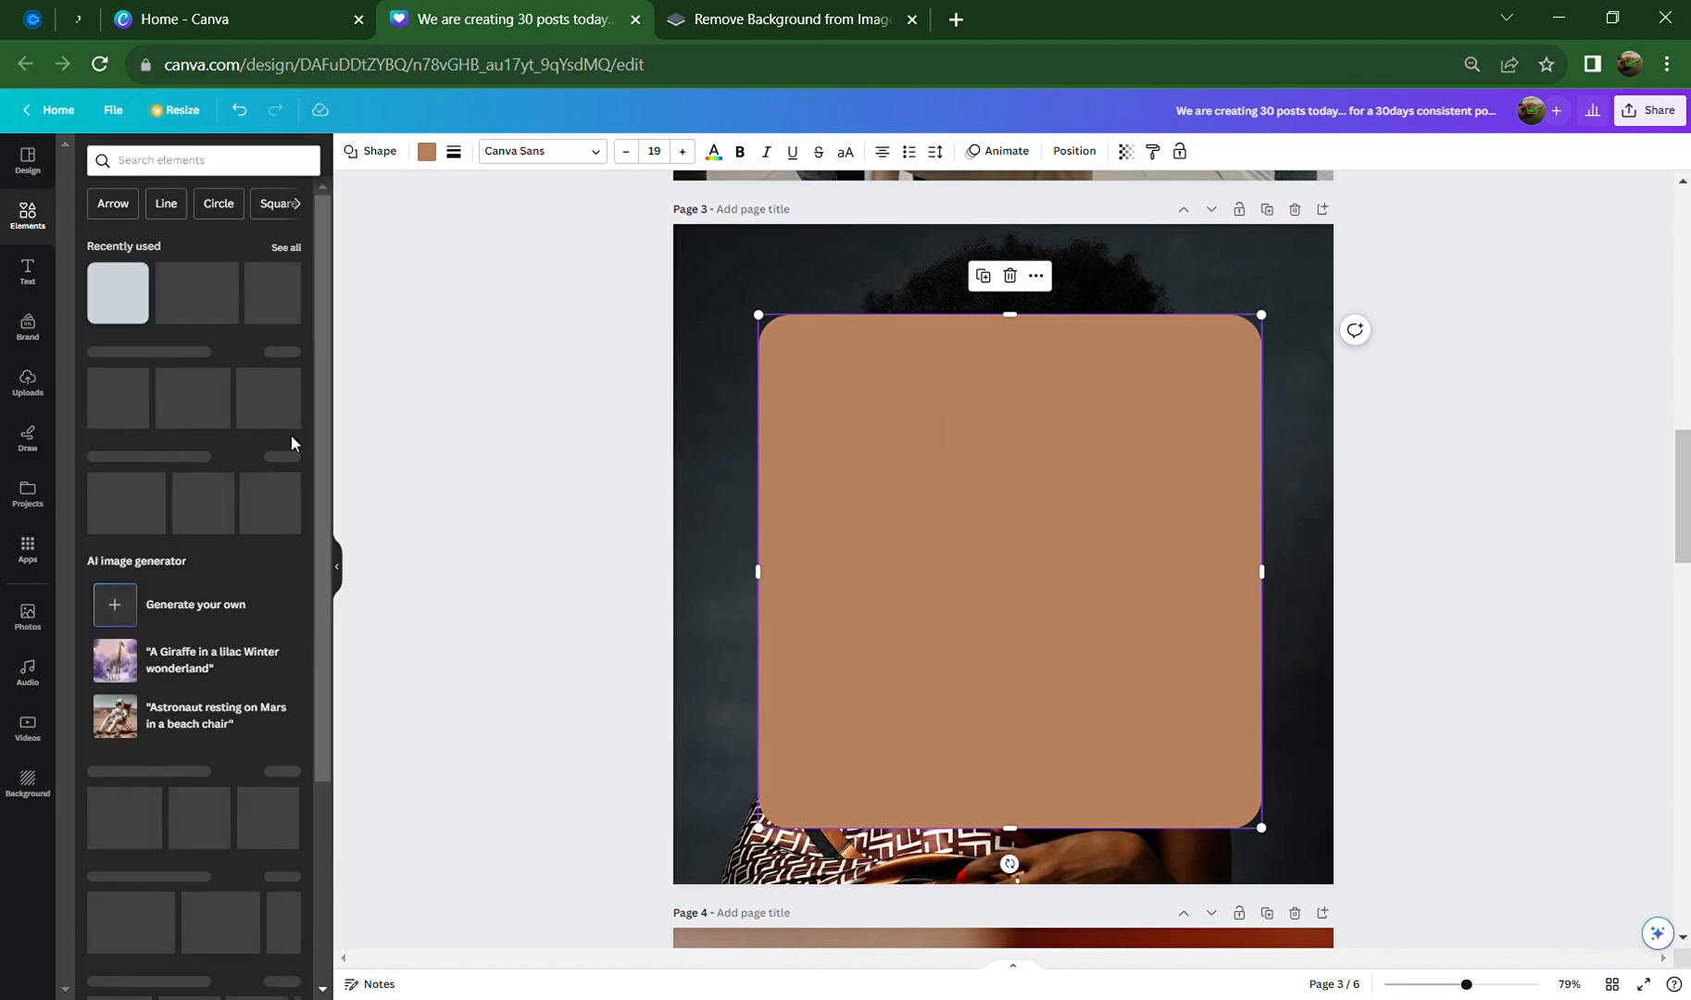
scroll(818, 594, up, 6)
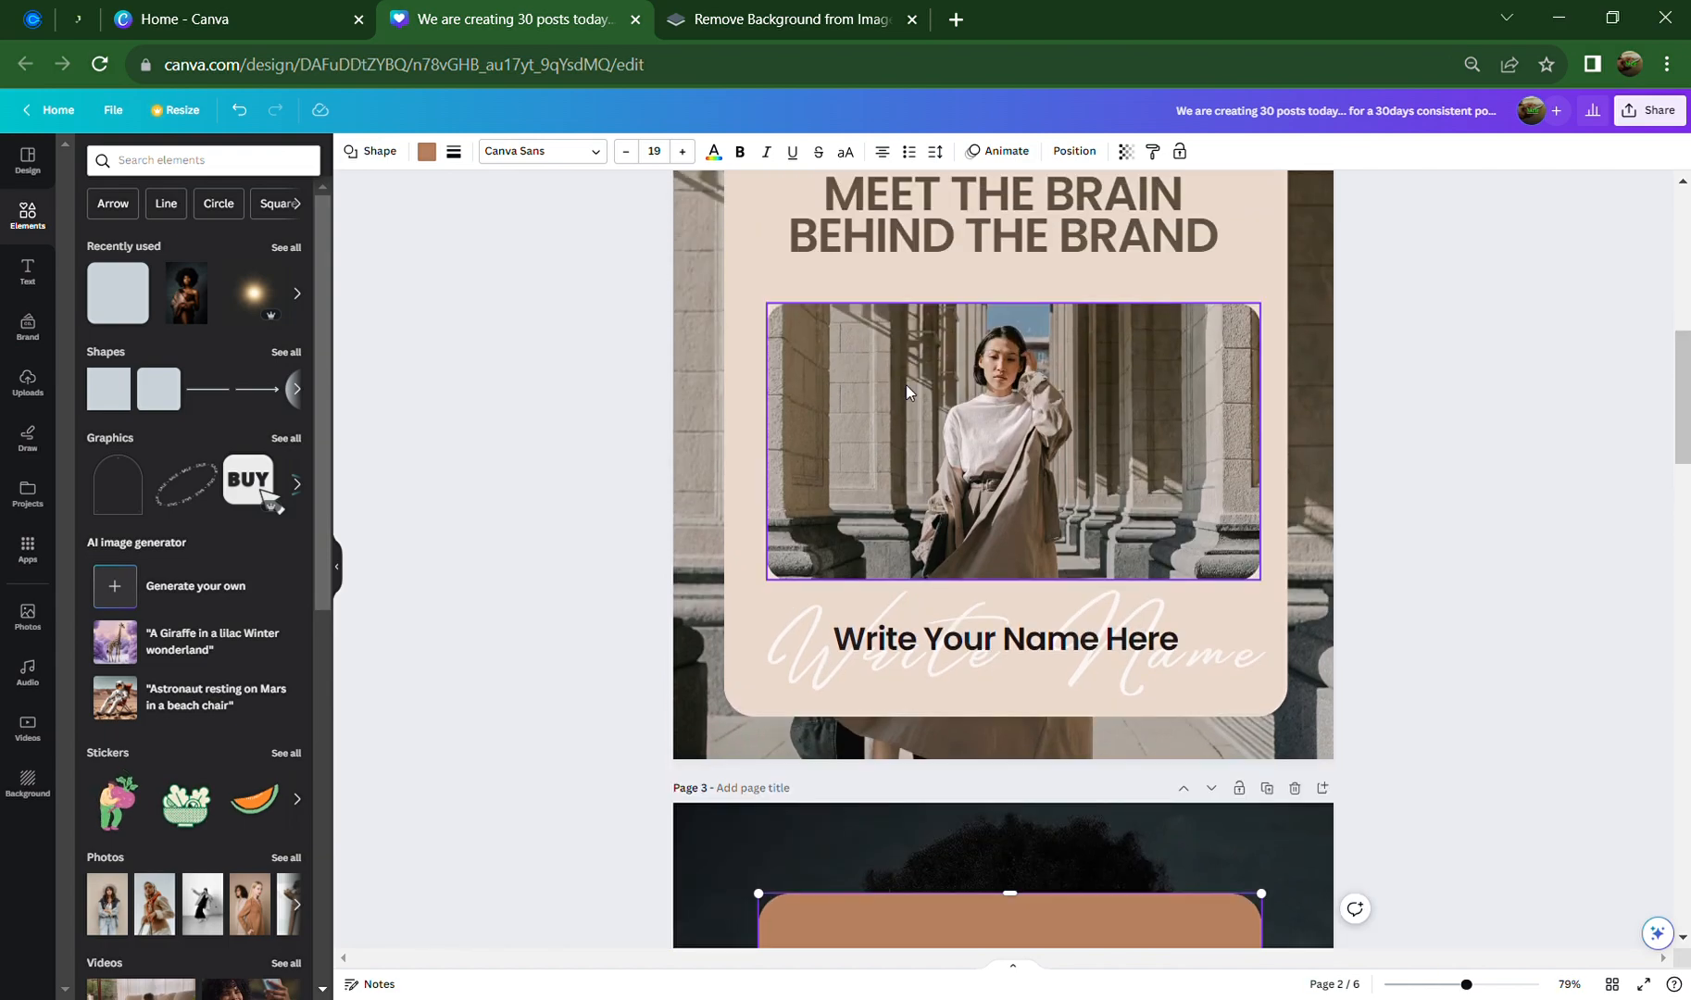
scroll(971, 556, down, 6)
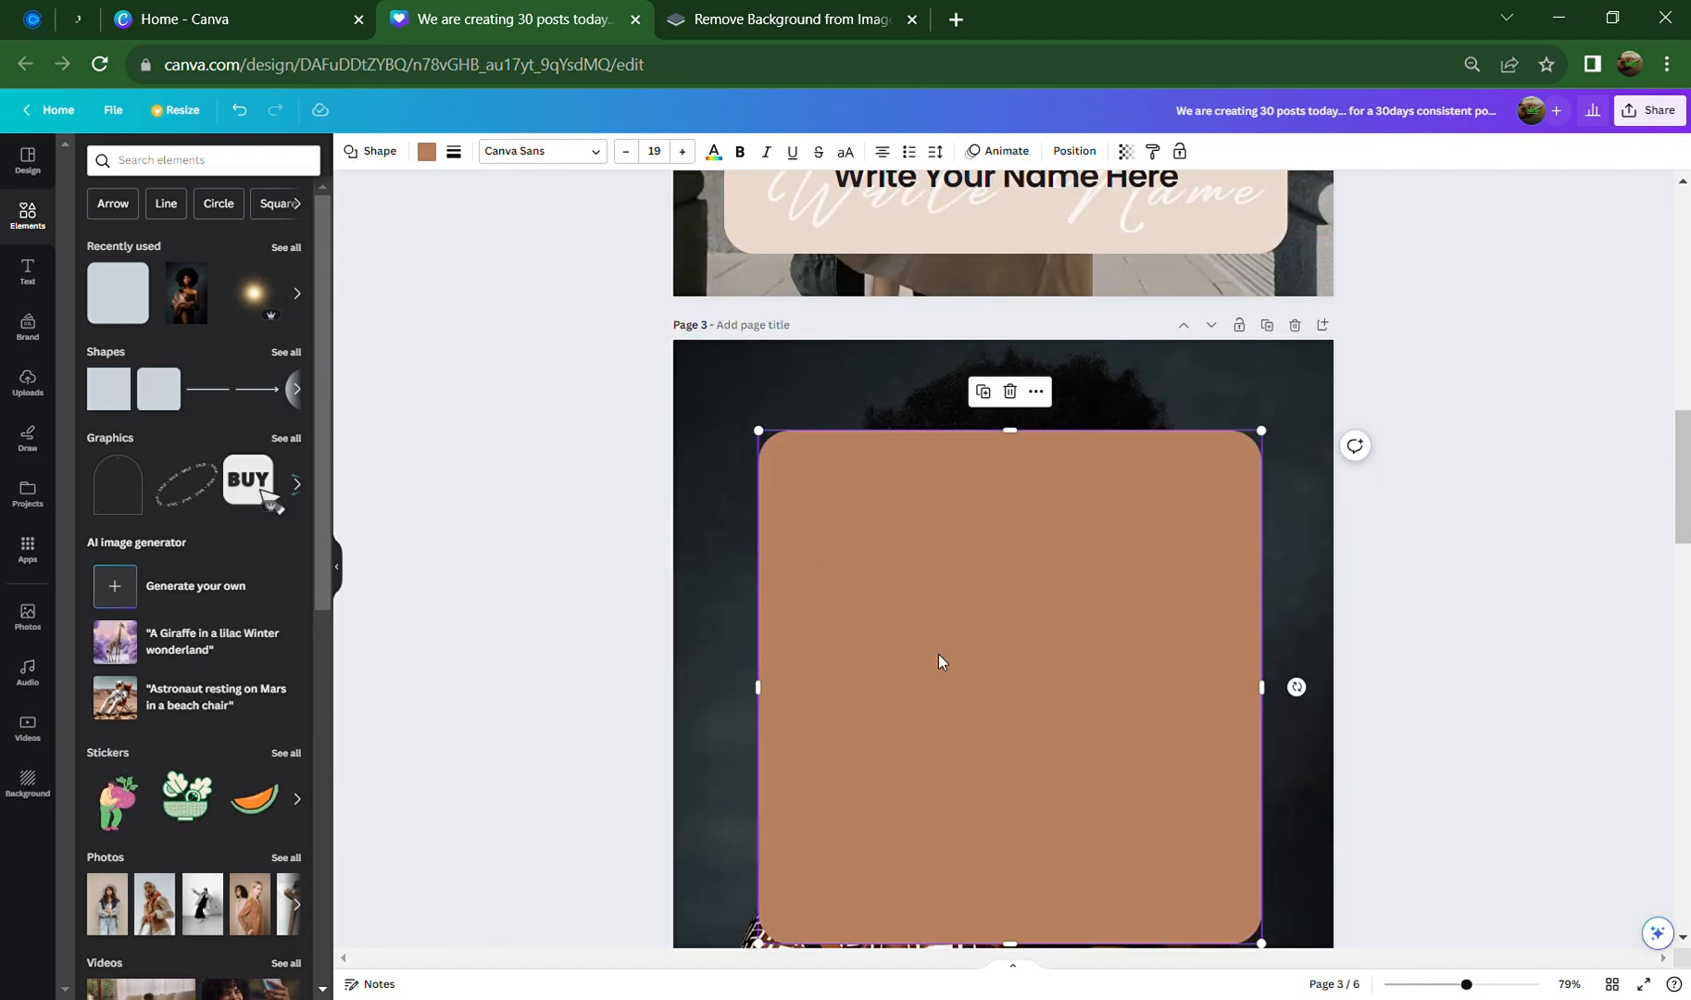
scroll(926, 621, down, 2)
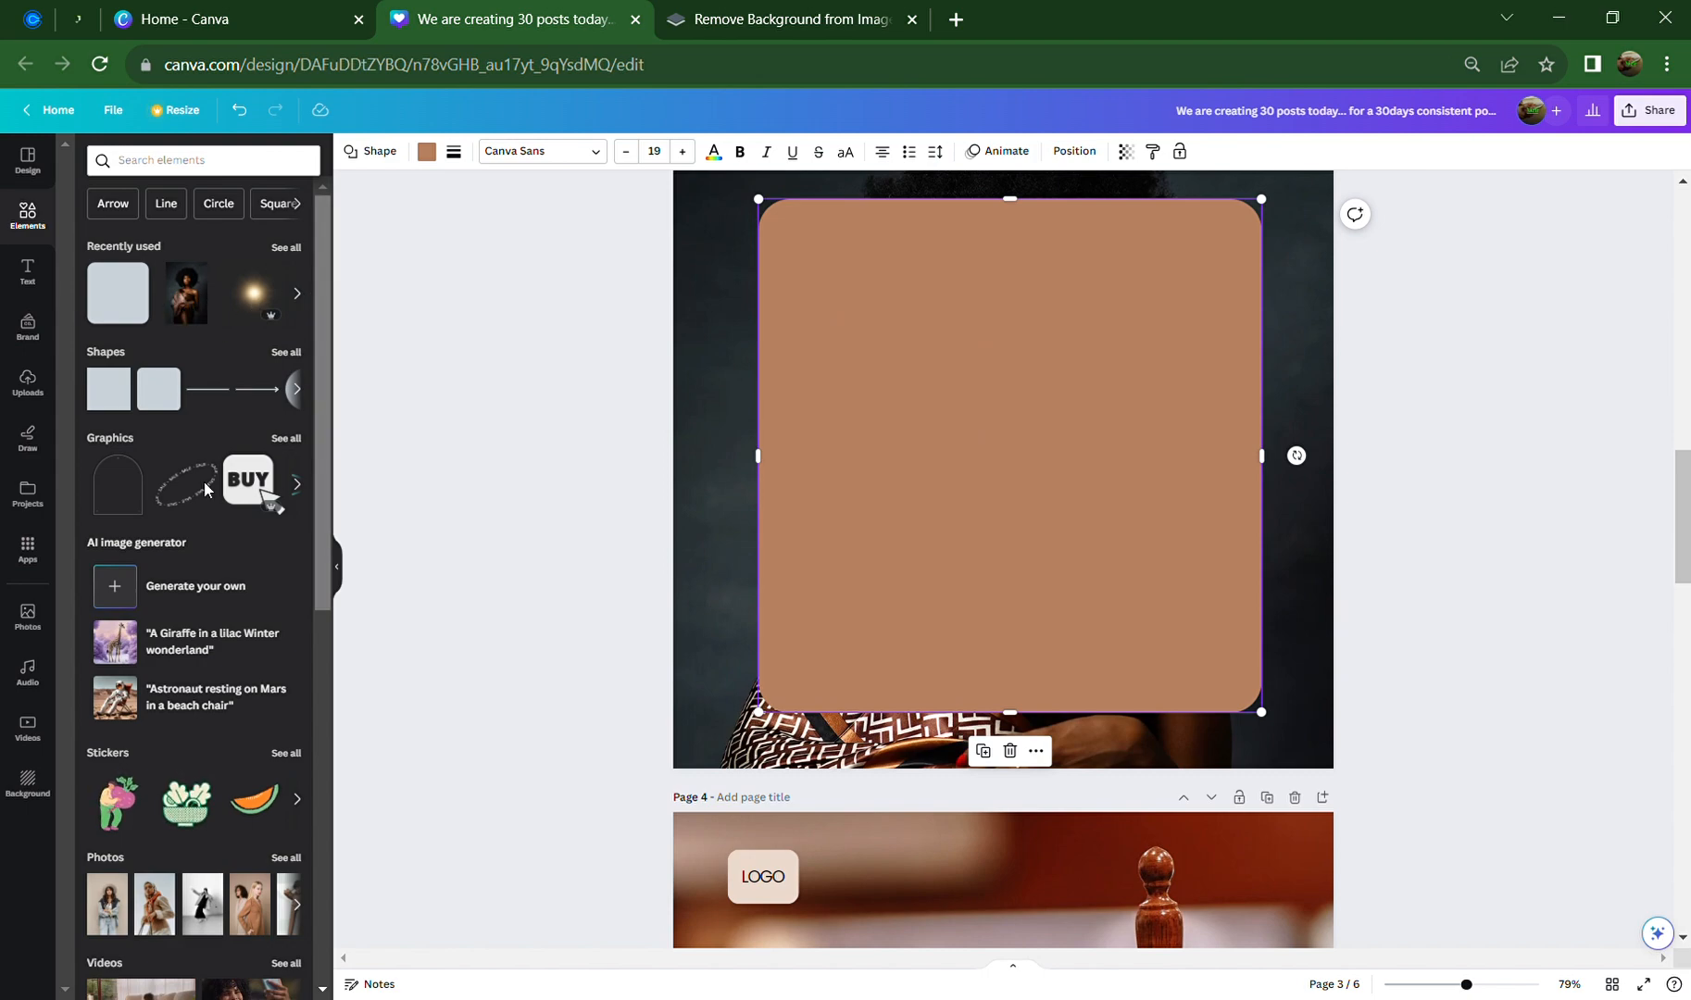
Place the recently used model portrait inside the brown card and nudge it down
click(190, 303)
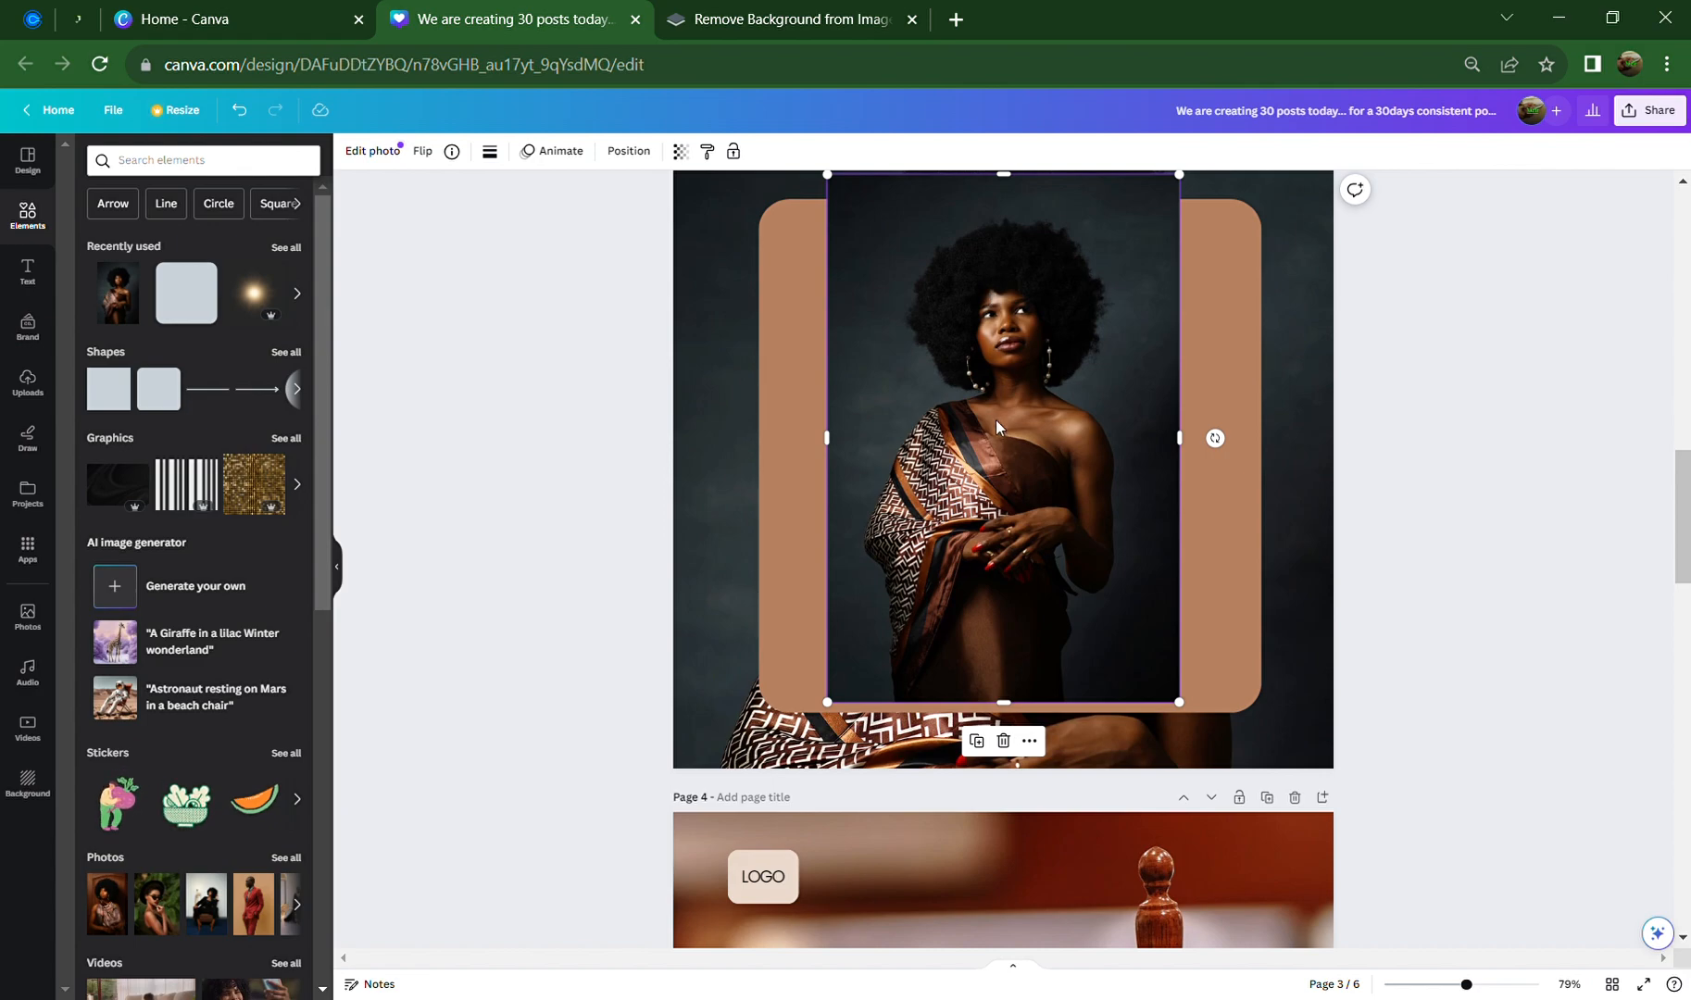
mouse_move(996, 420)
mouse_down()
mouse_move(1000, 477)
mouse_move(1003, 449)
mouse_up()
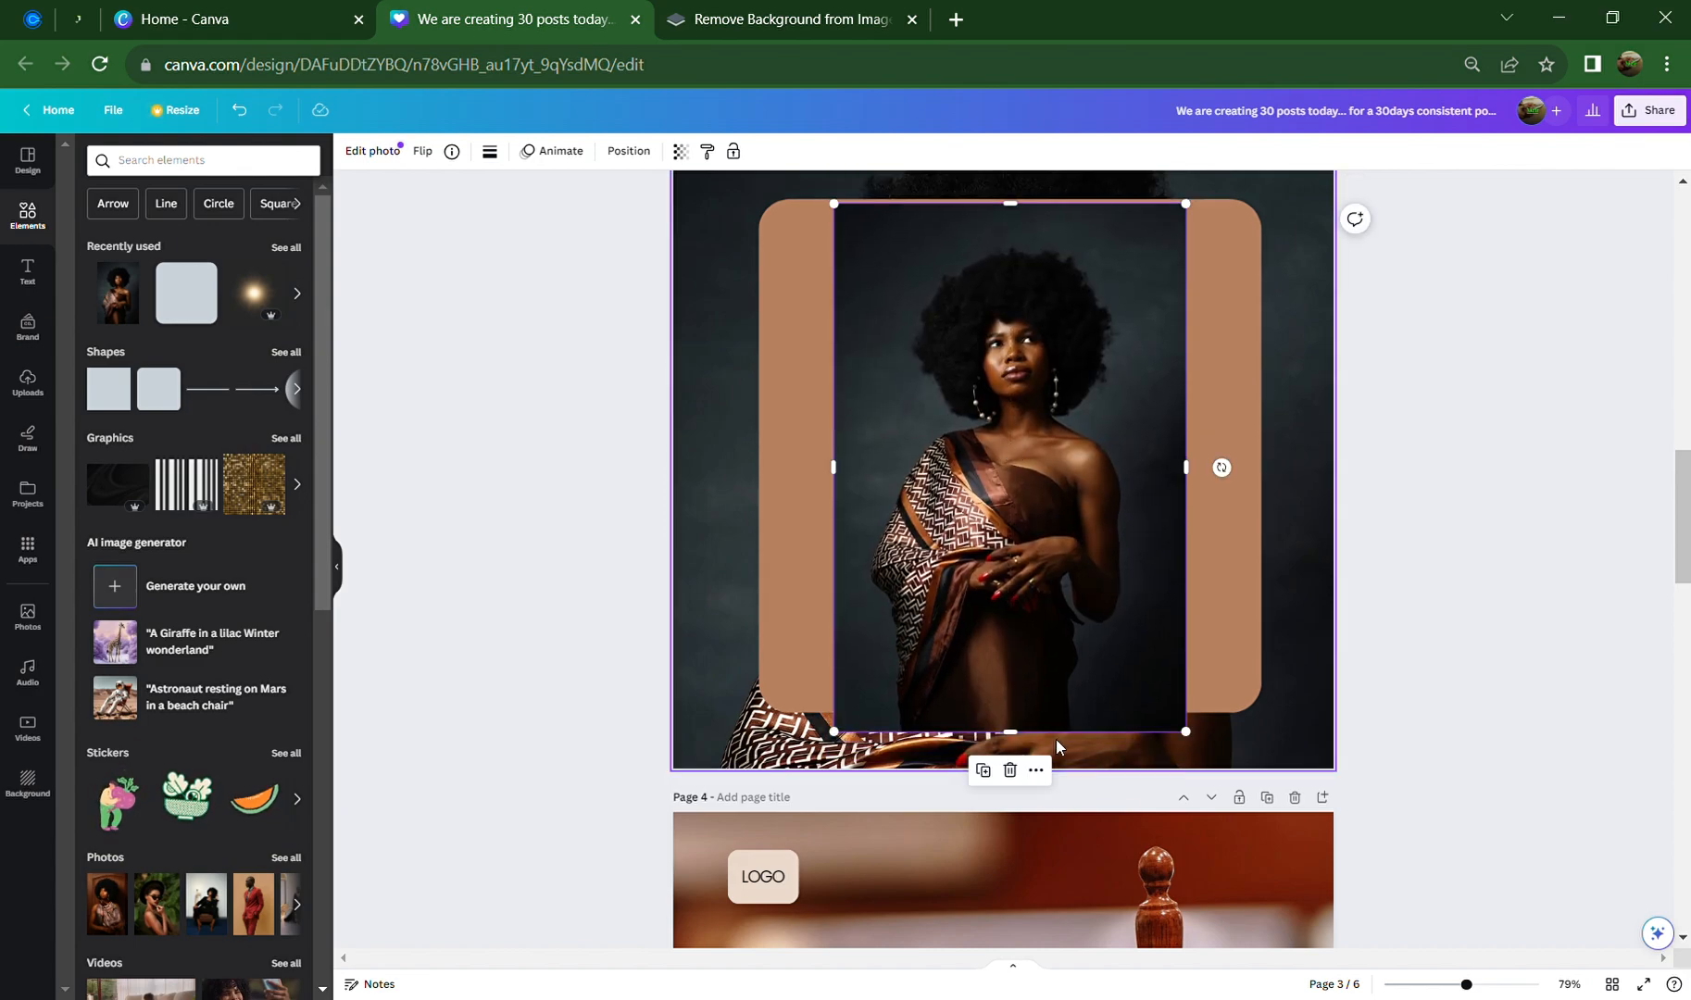
drag(1009, 730, 1010, 713)
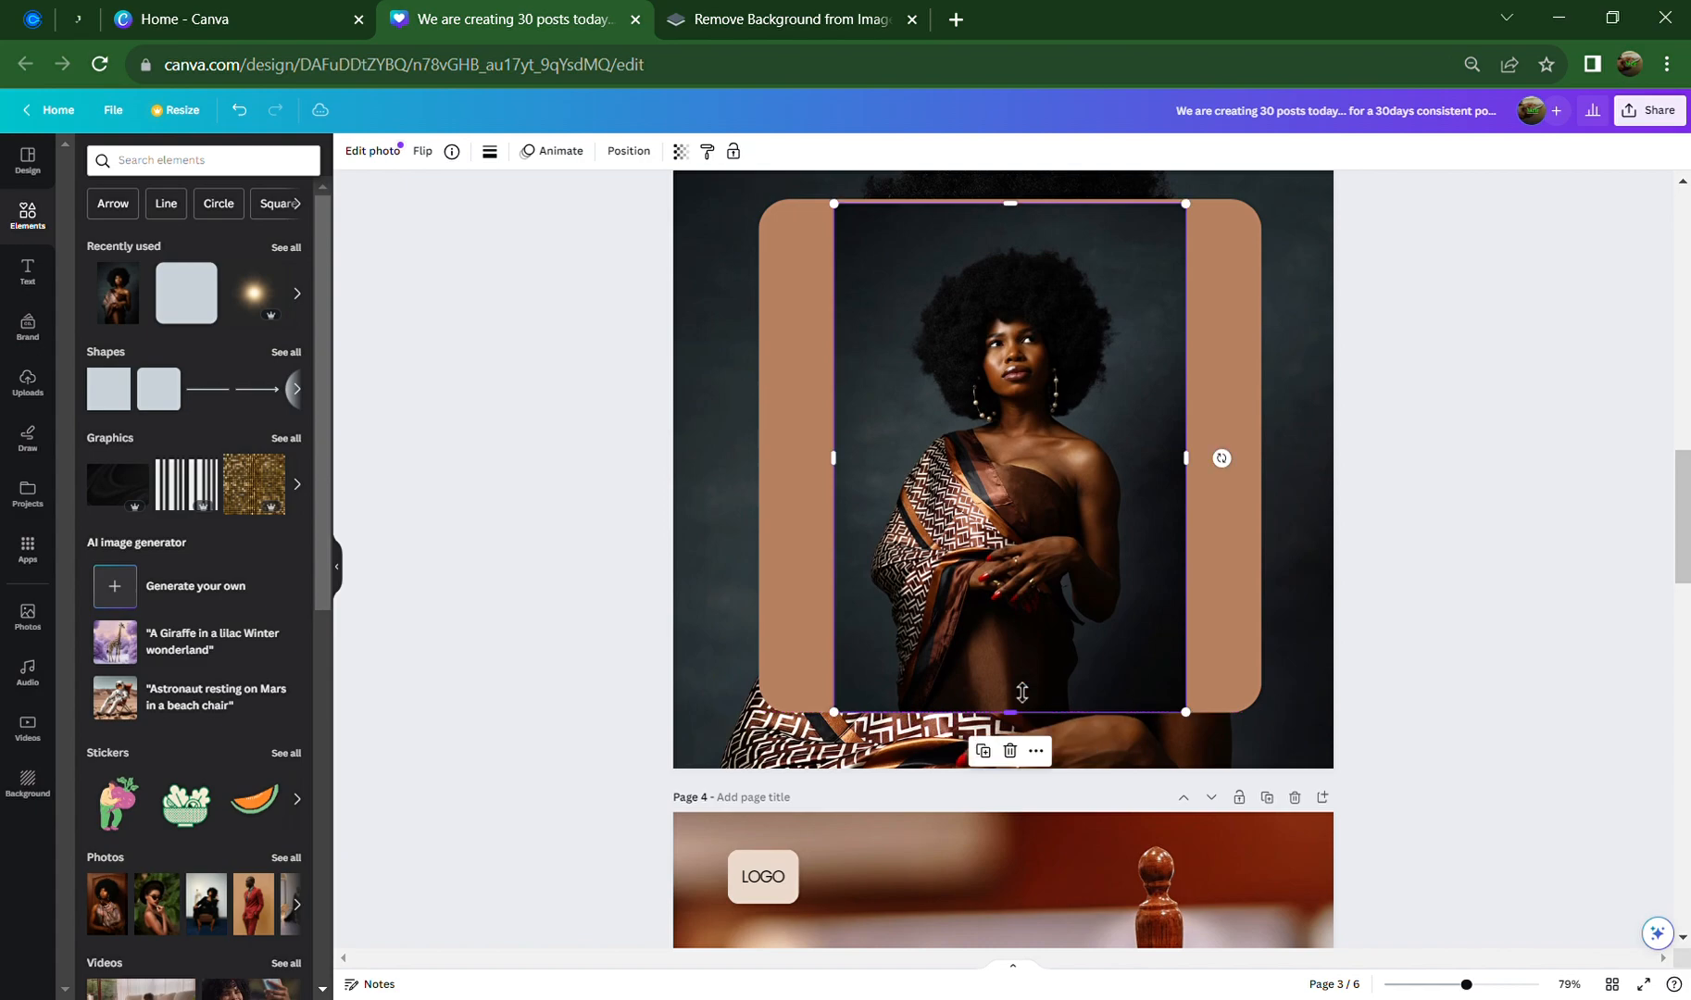
scroll(984, 598, up, 6)
scroll(967, 594, up, 3)
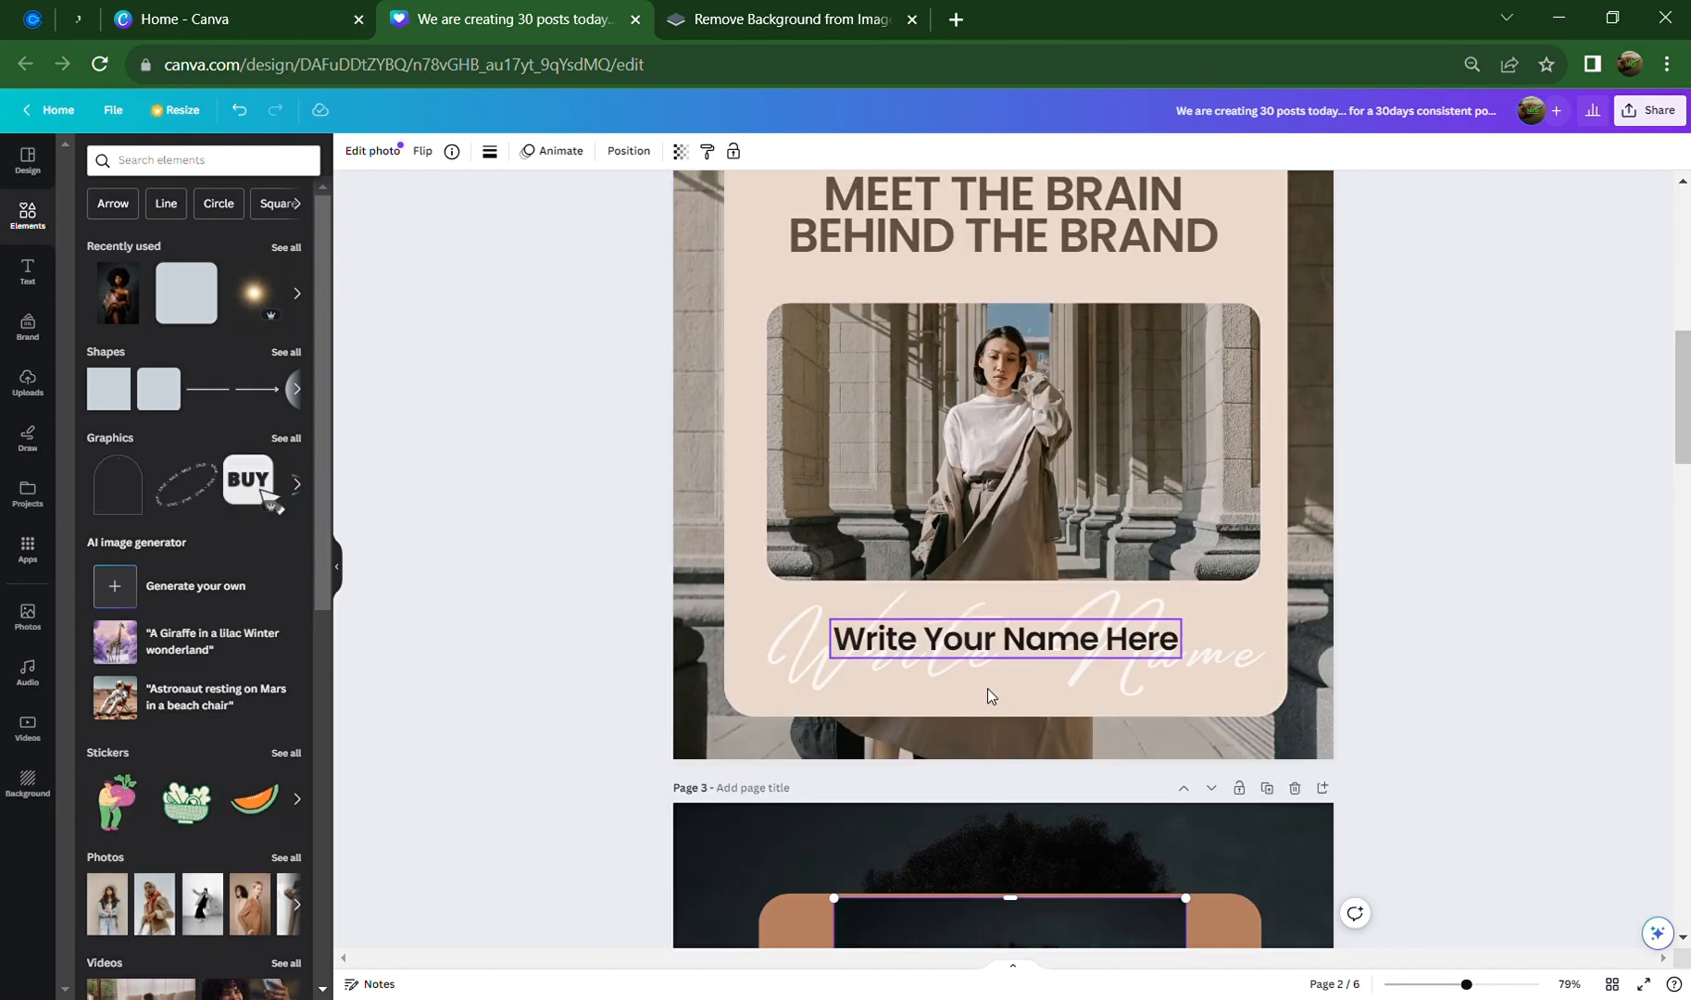
scroll(991, 795, down, 4)
scroll(945, 730, down, 3)
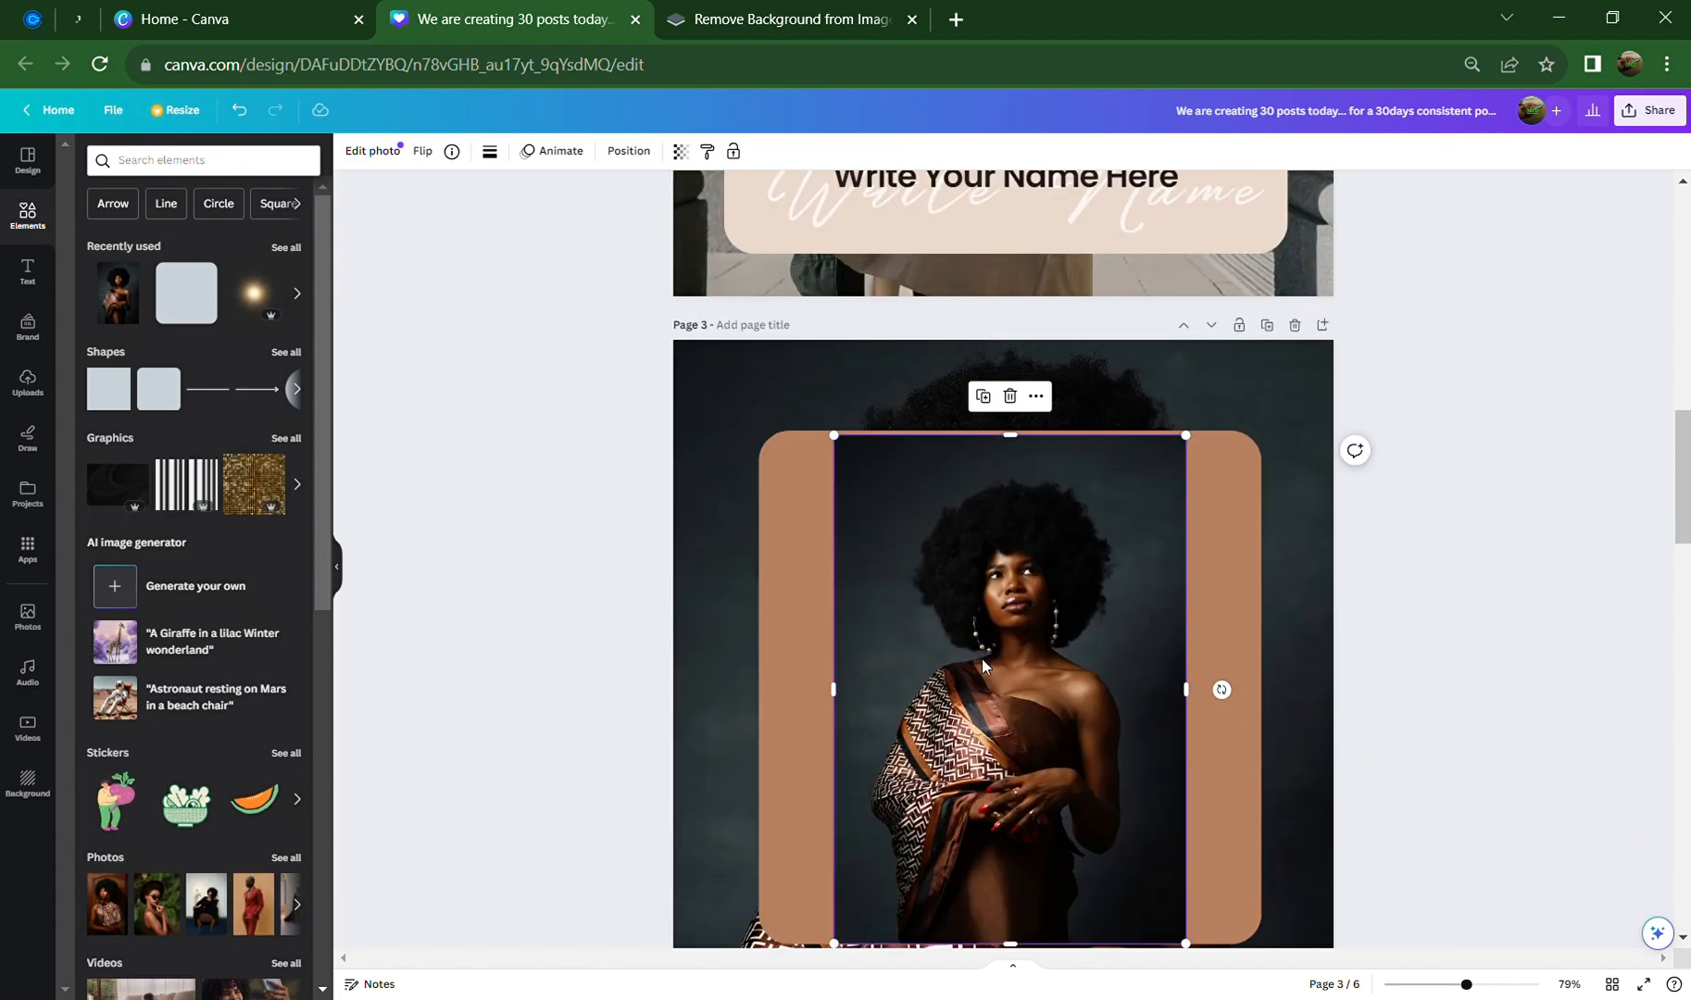
scroll(996, 694, up, 7)
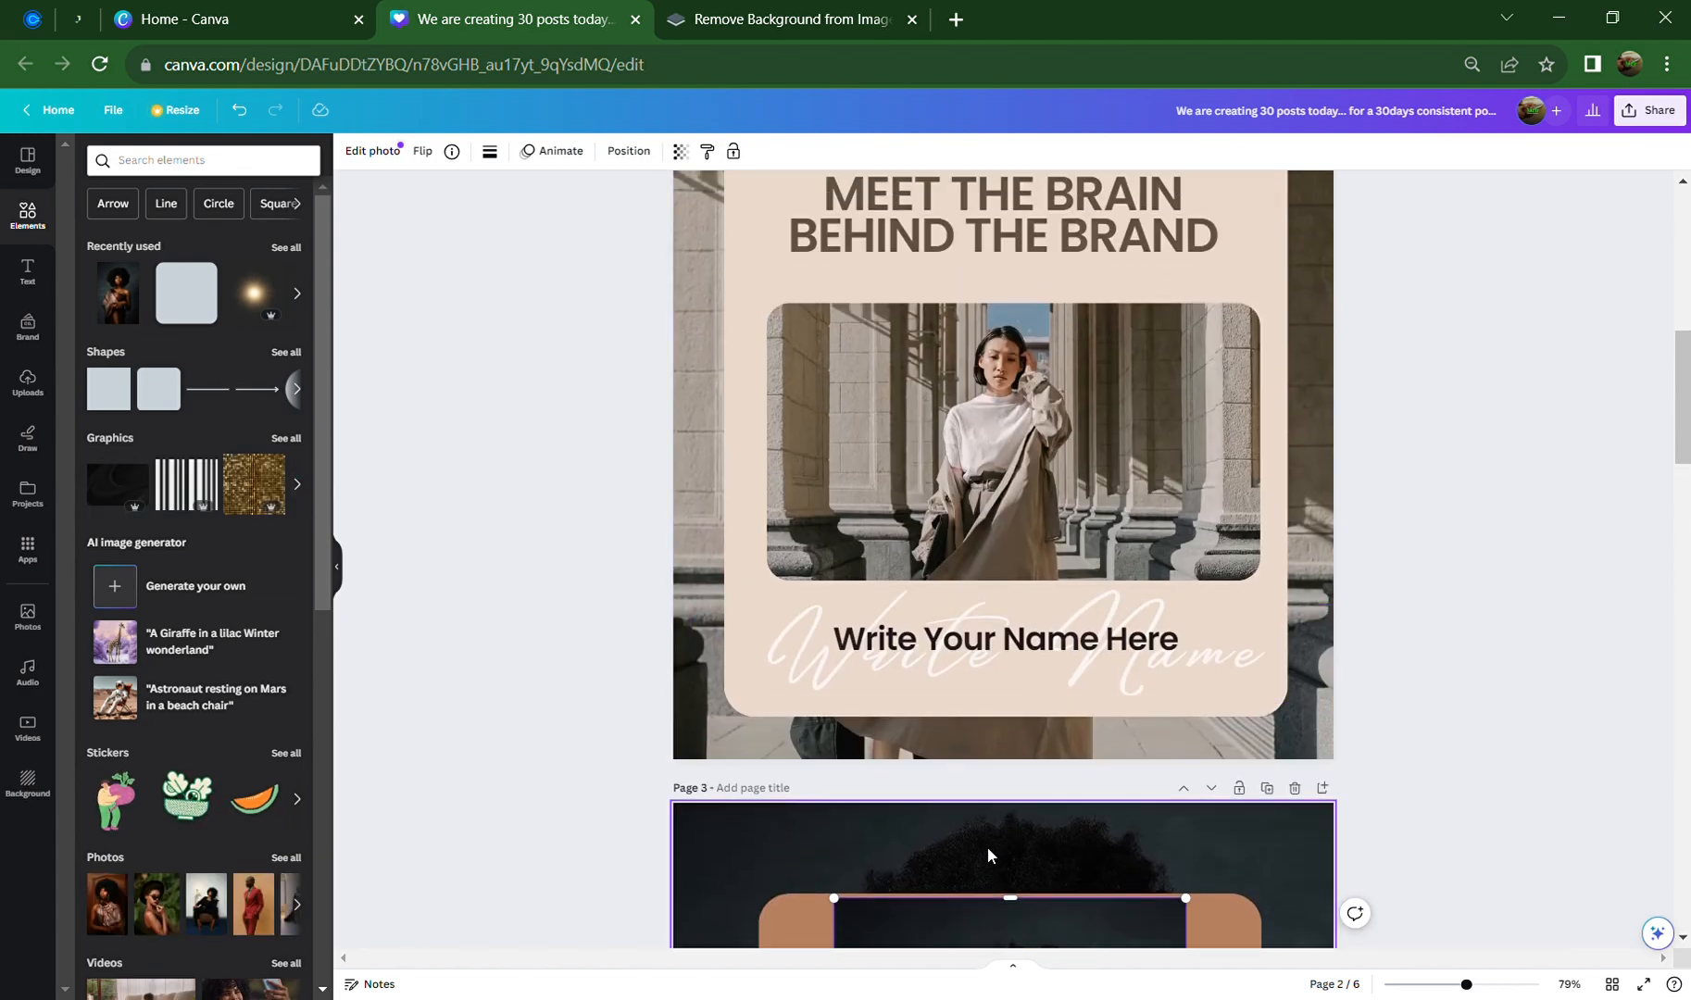
scroll(973, 954, down, 8)
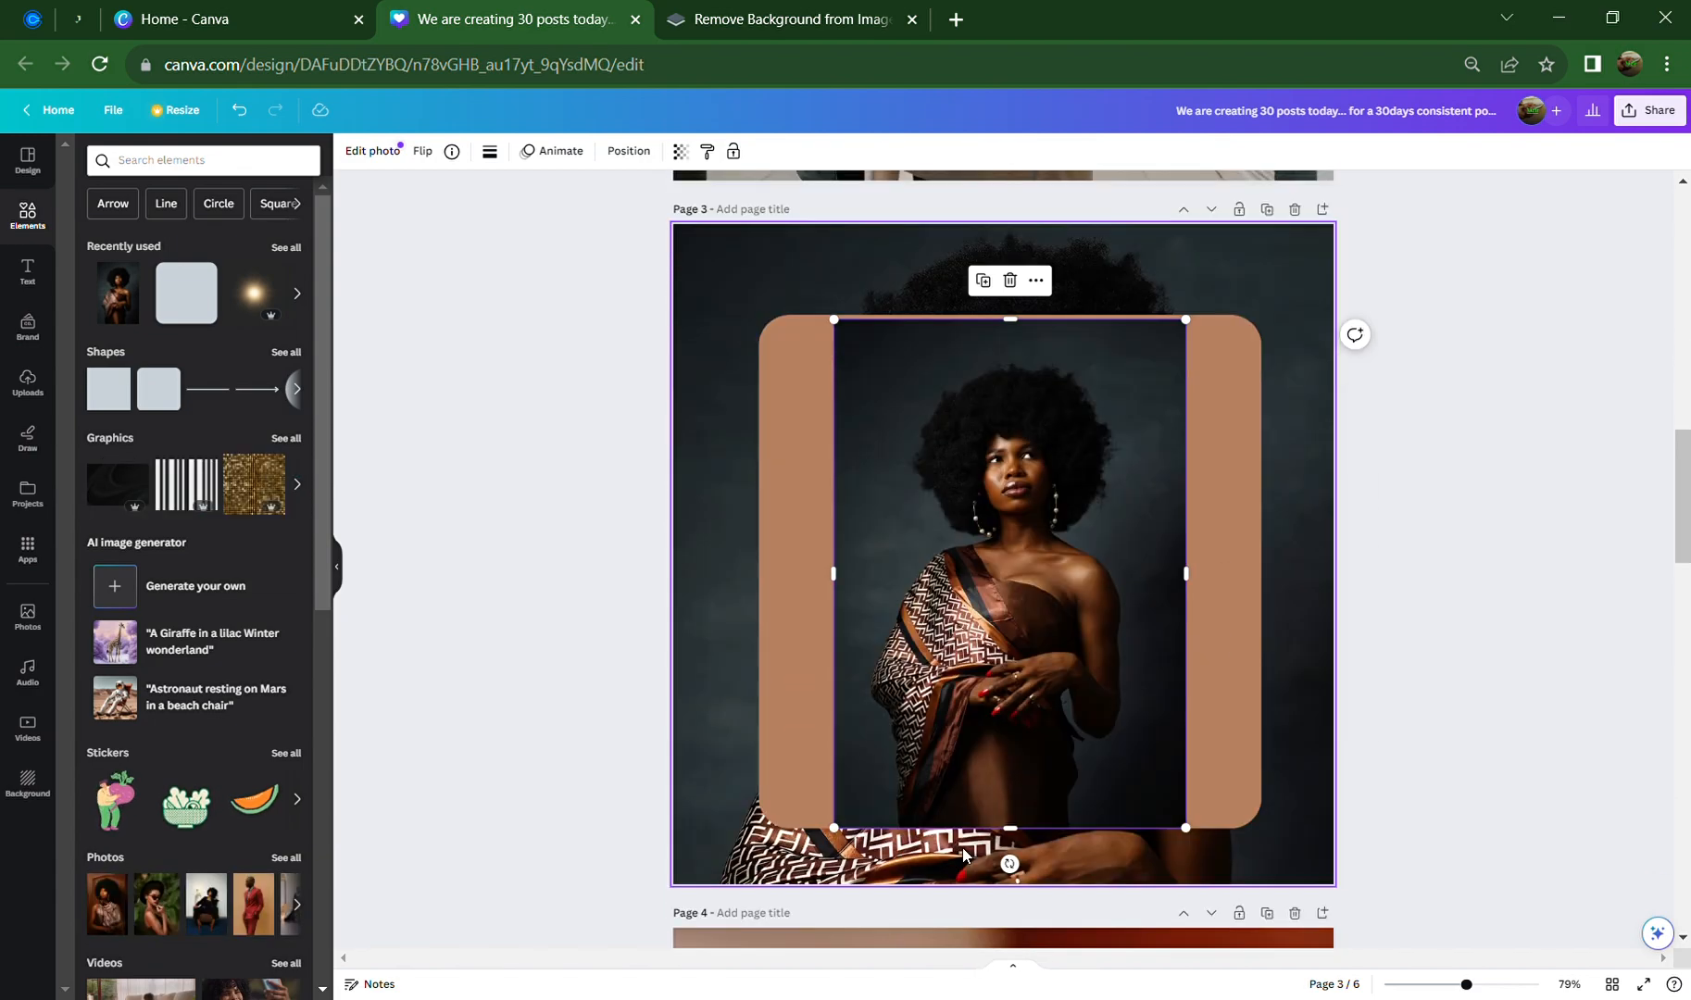
Resize the photo's top, bottom and side edges to widen it across the card
drag(1024, 321, 1031, 447)
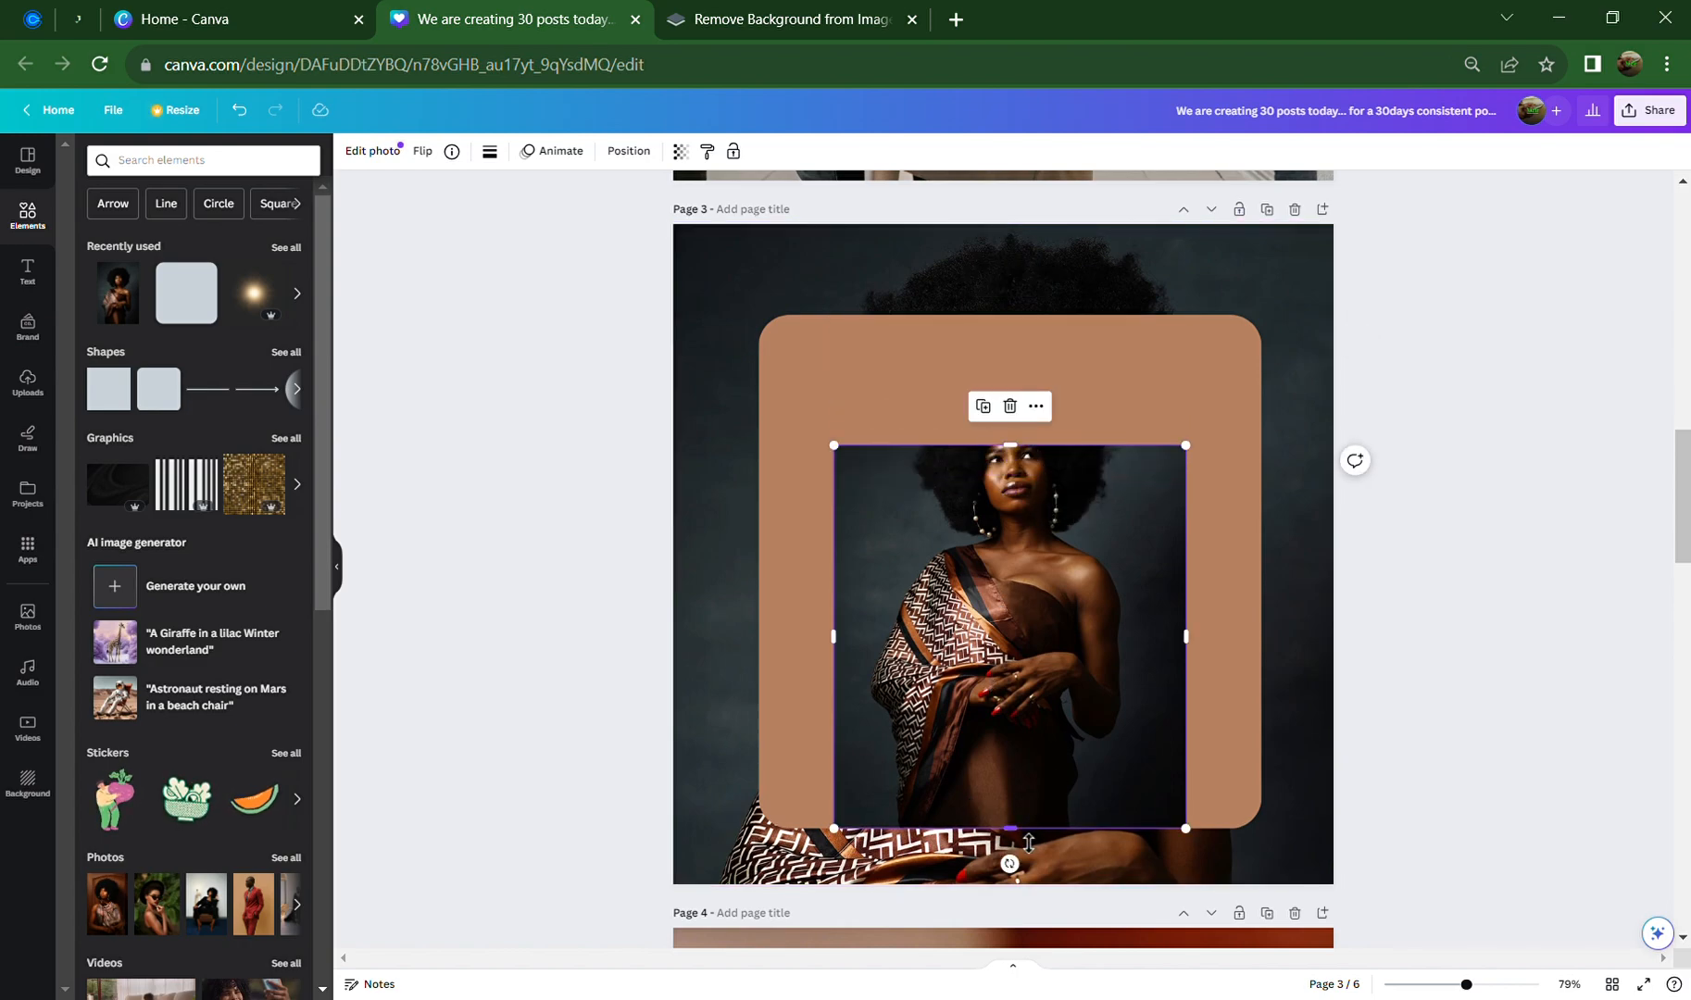
drag(1028, 840, 1058, 707)
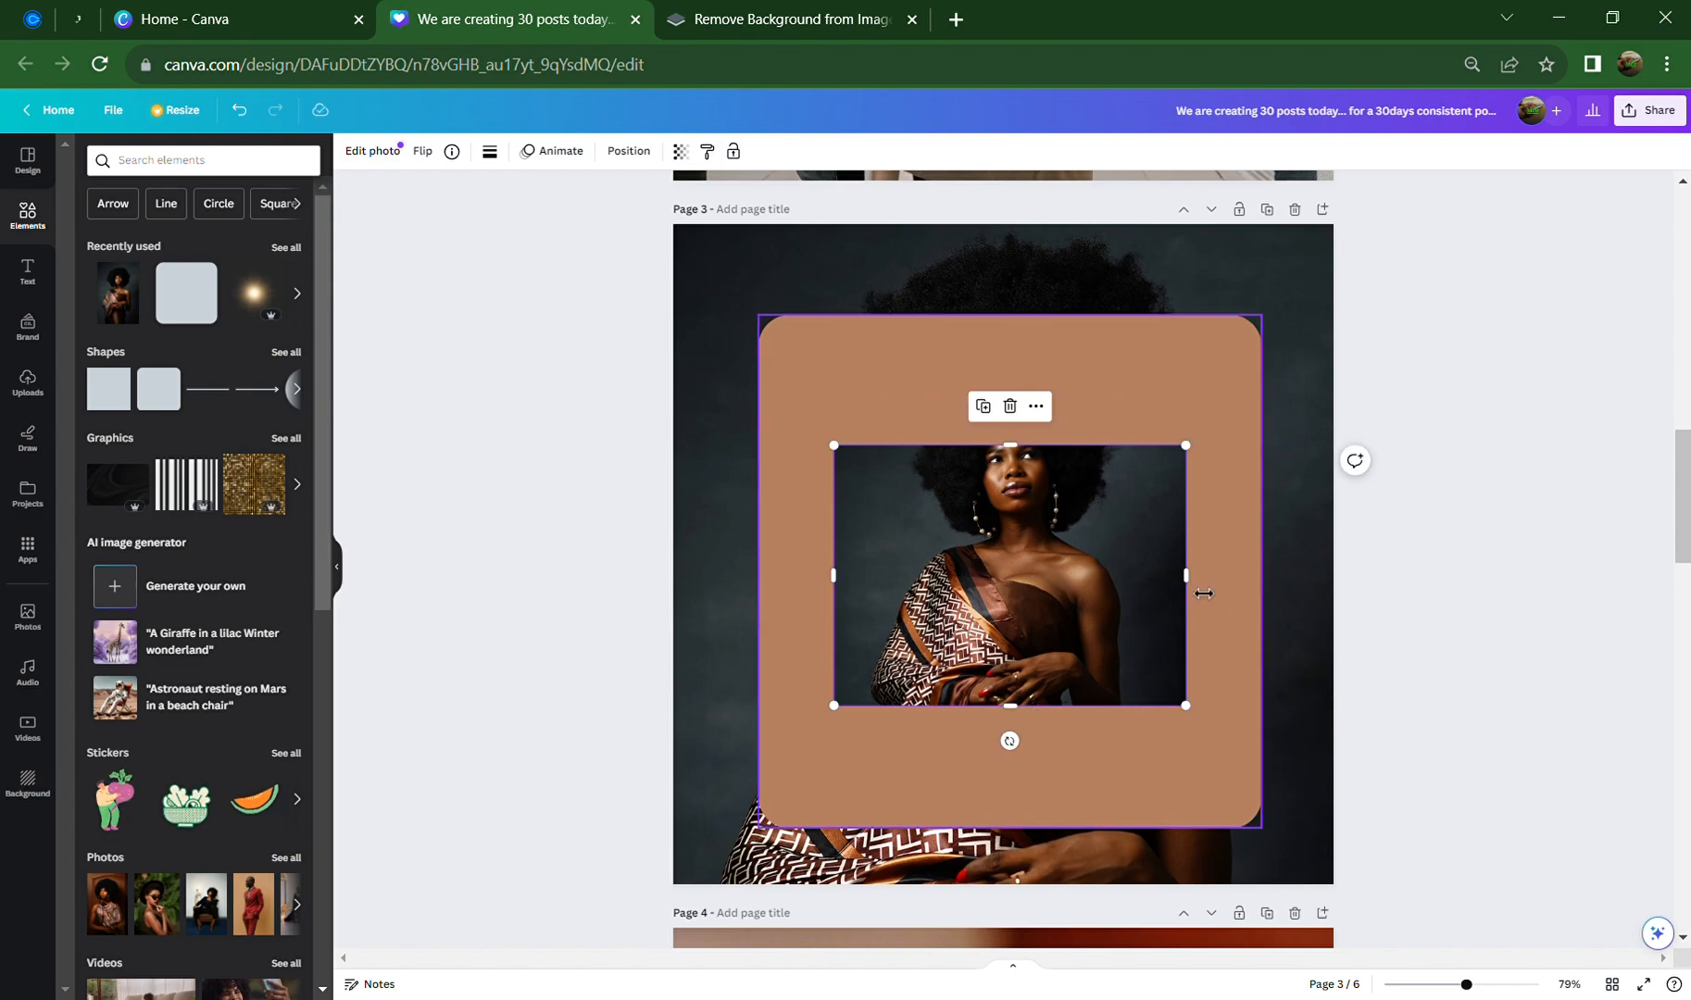
drag(1208, 593, 1238, 607)
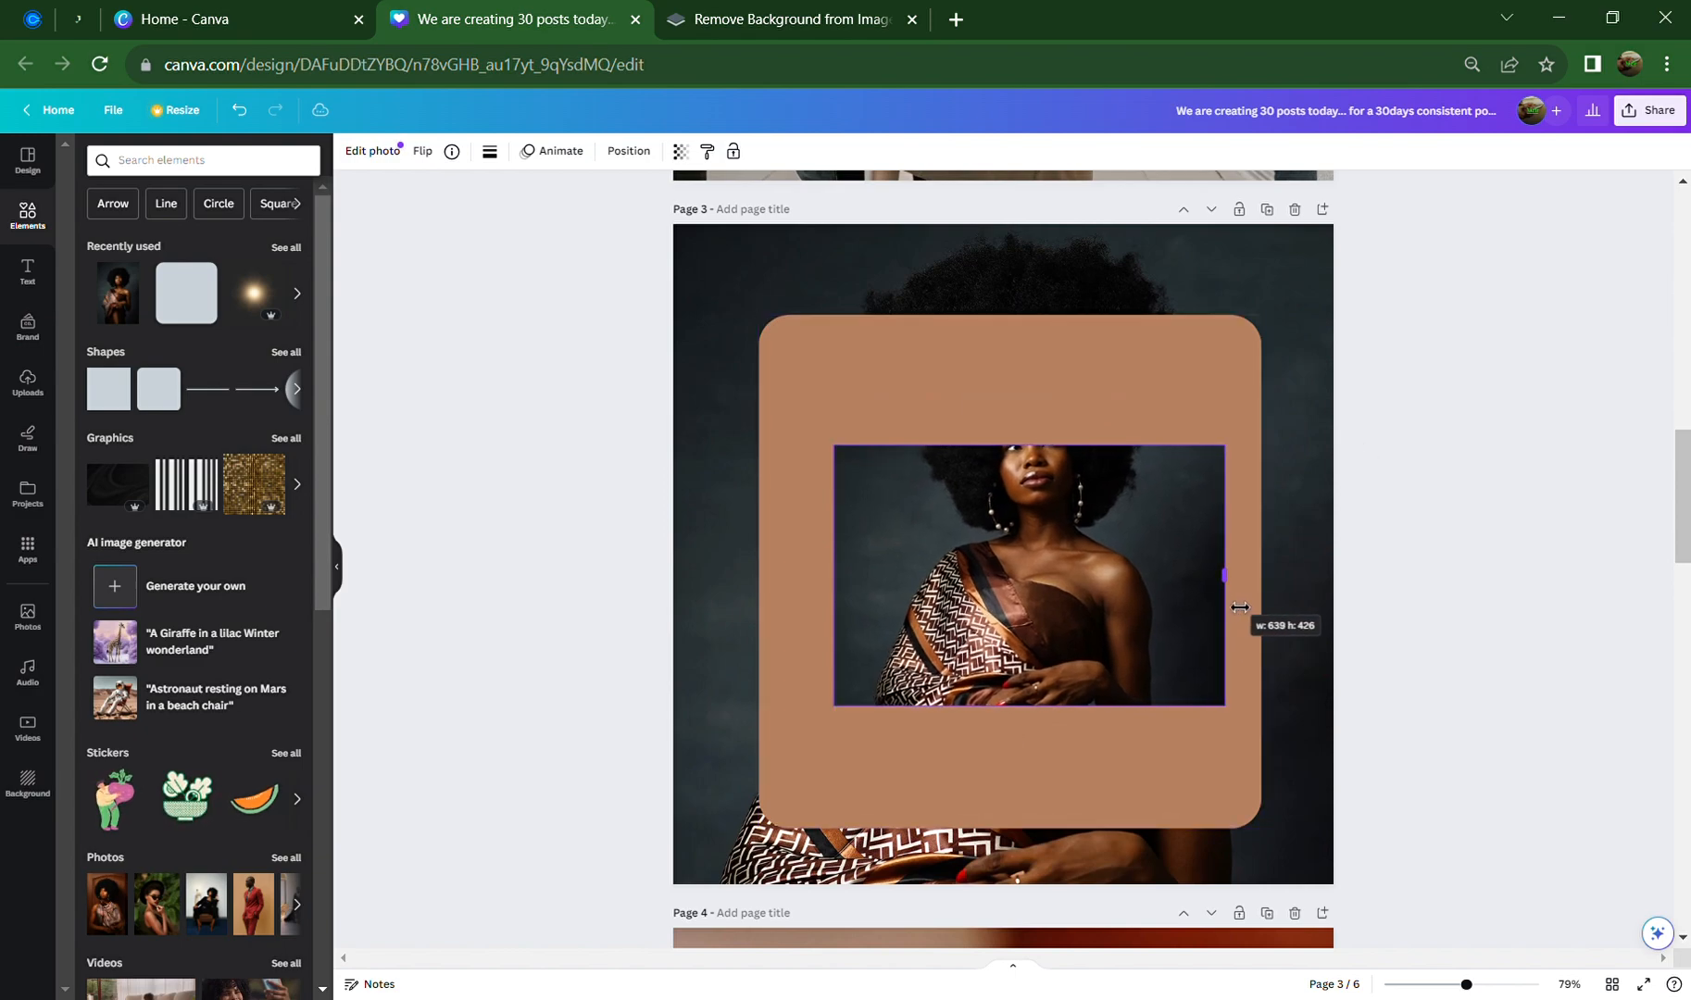
drag(835, 575, 807, 582)
drag(1243, 594, 1249, 593)
drag(1018, 728, 1019, 777)
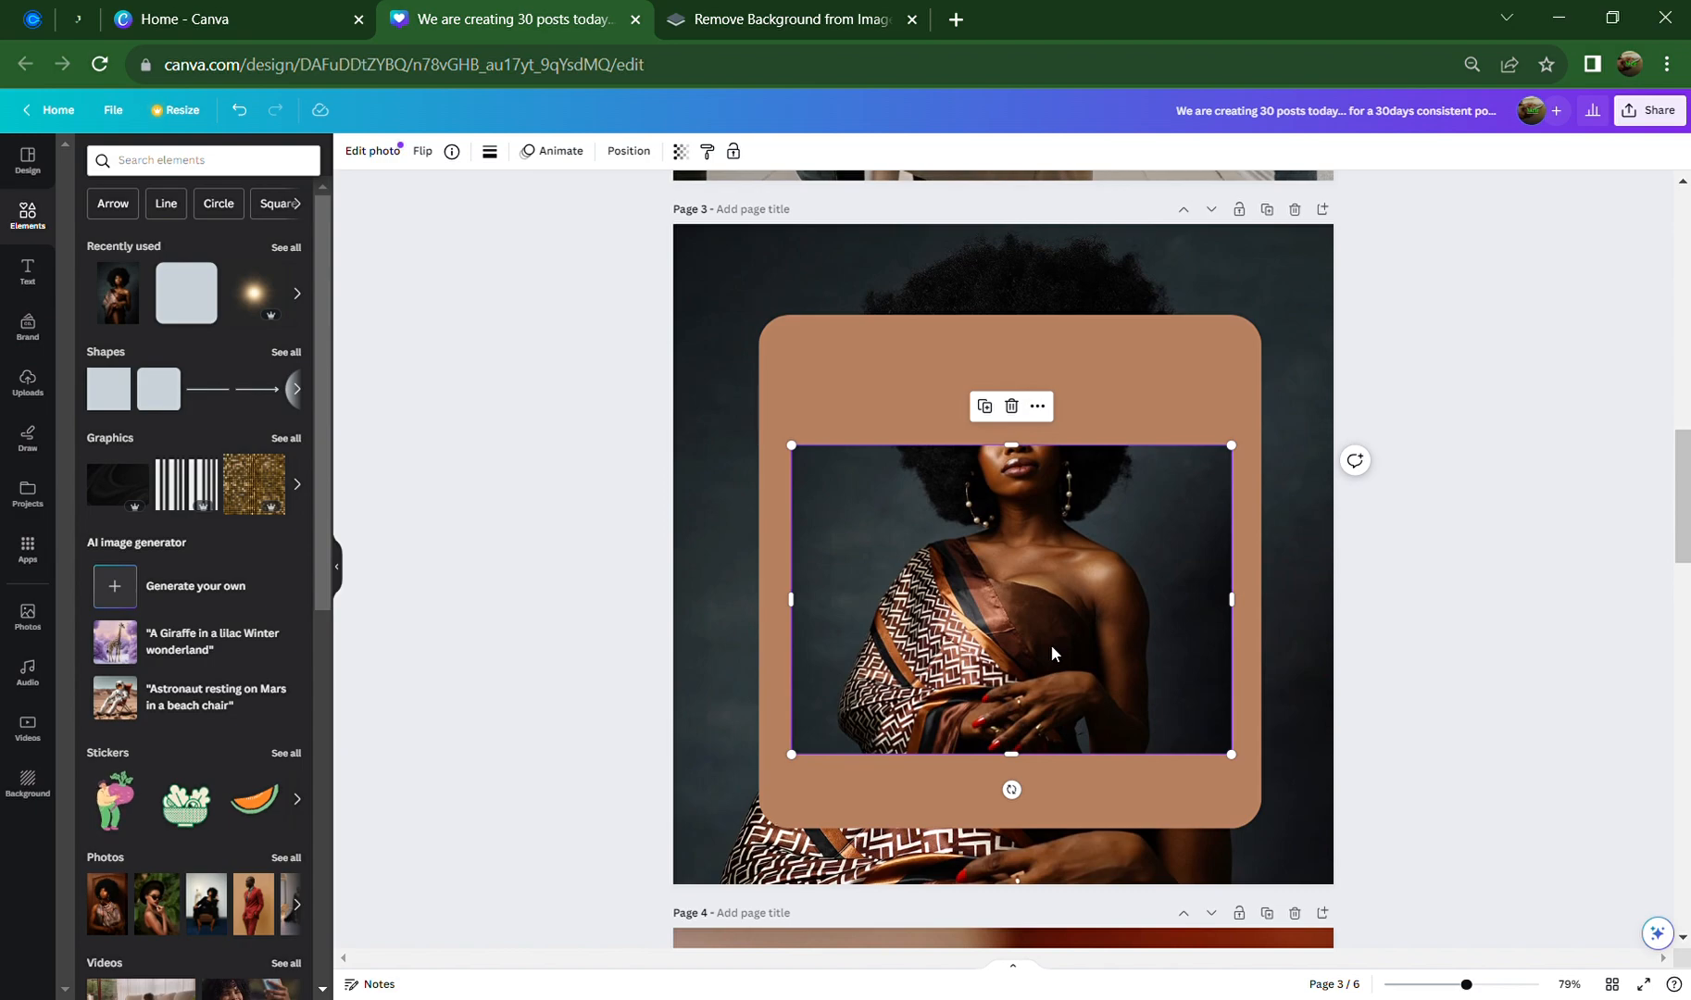
Crop the photo, shifting the image down to show her full hair
double_click(1052, 644)
drag(1042, 604, 1043, 667)
click(1390, 665)
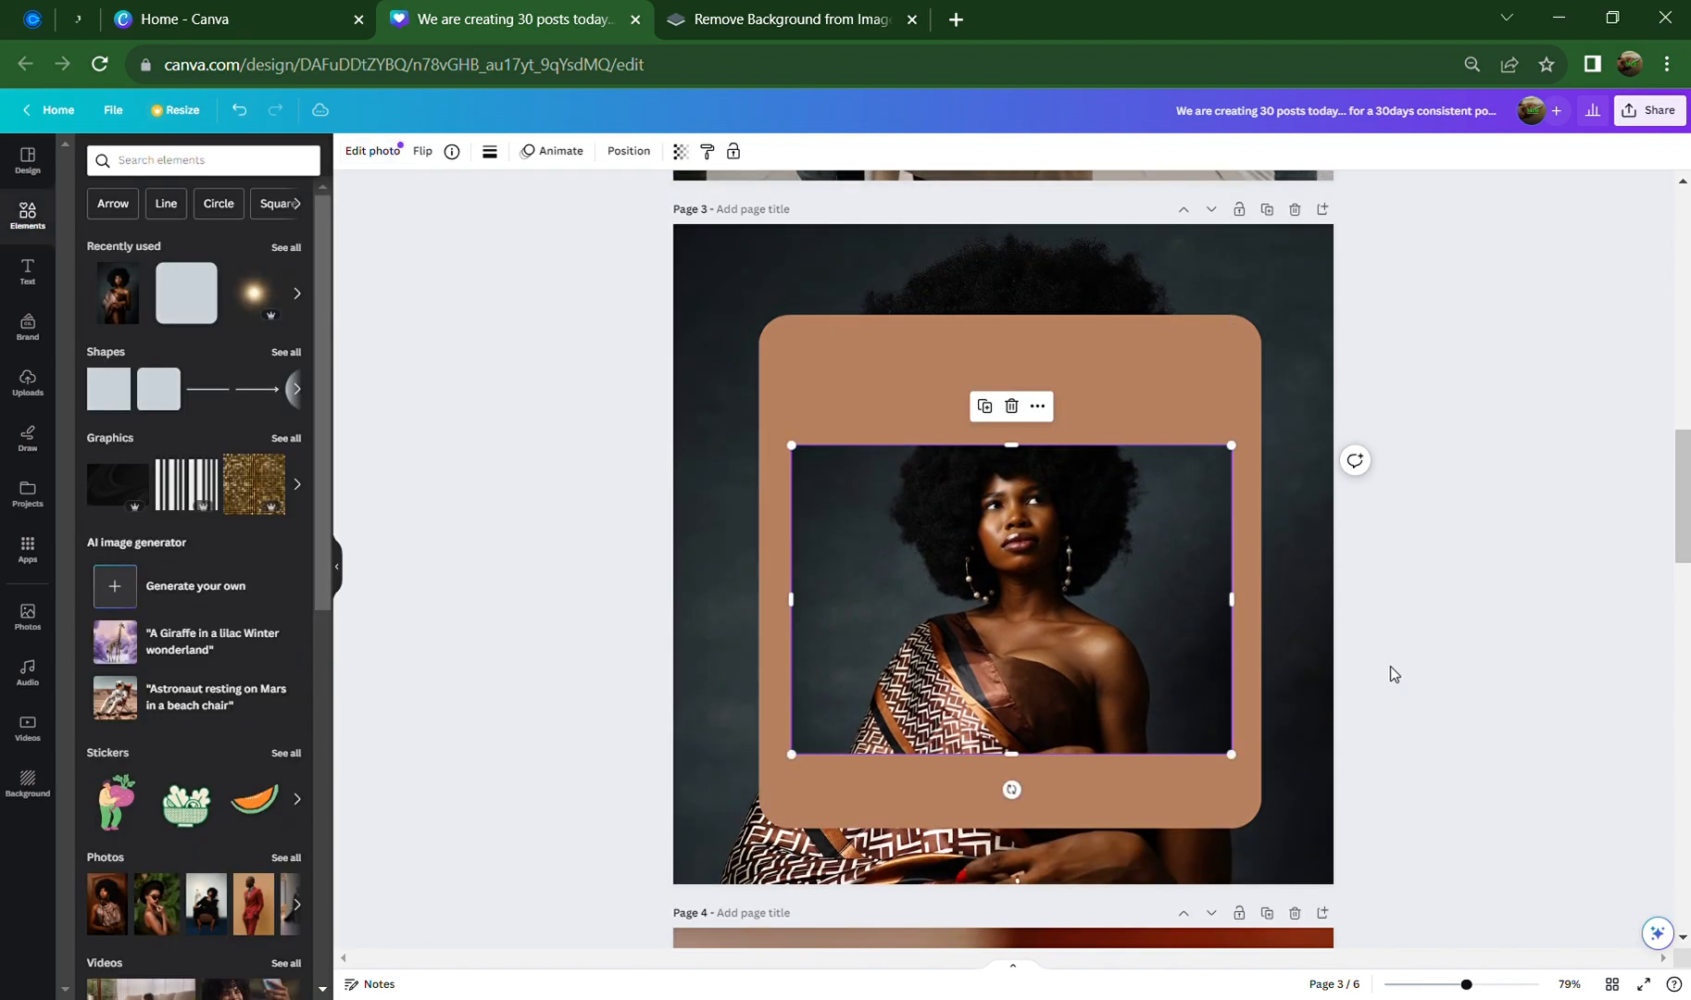
click(1391, 535)
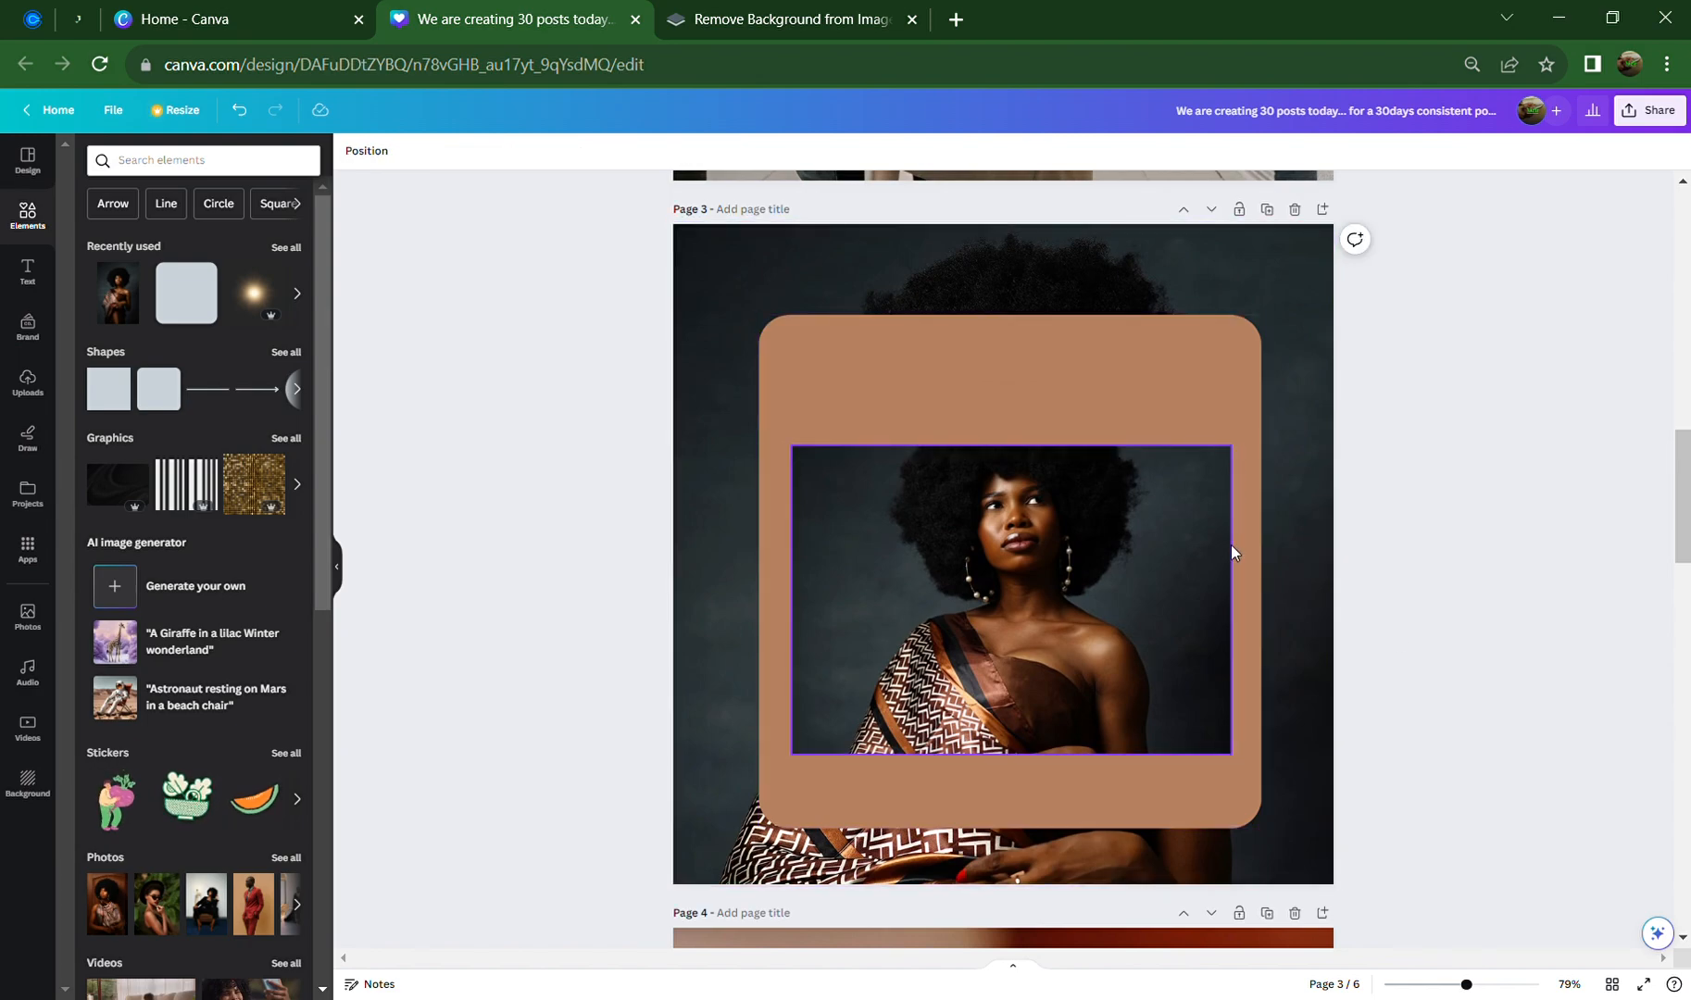
click(821, 638)
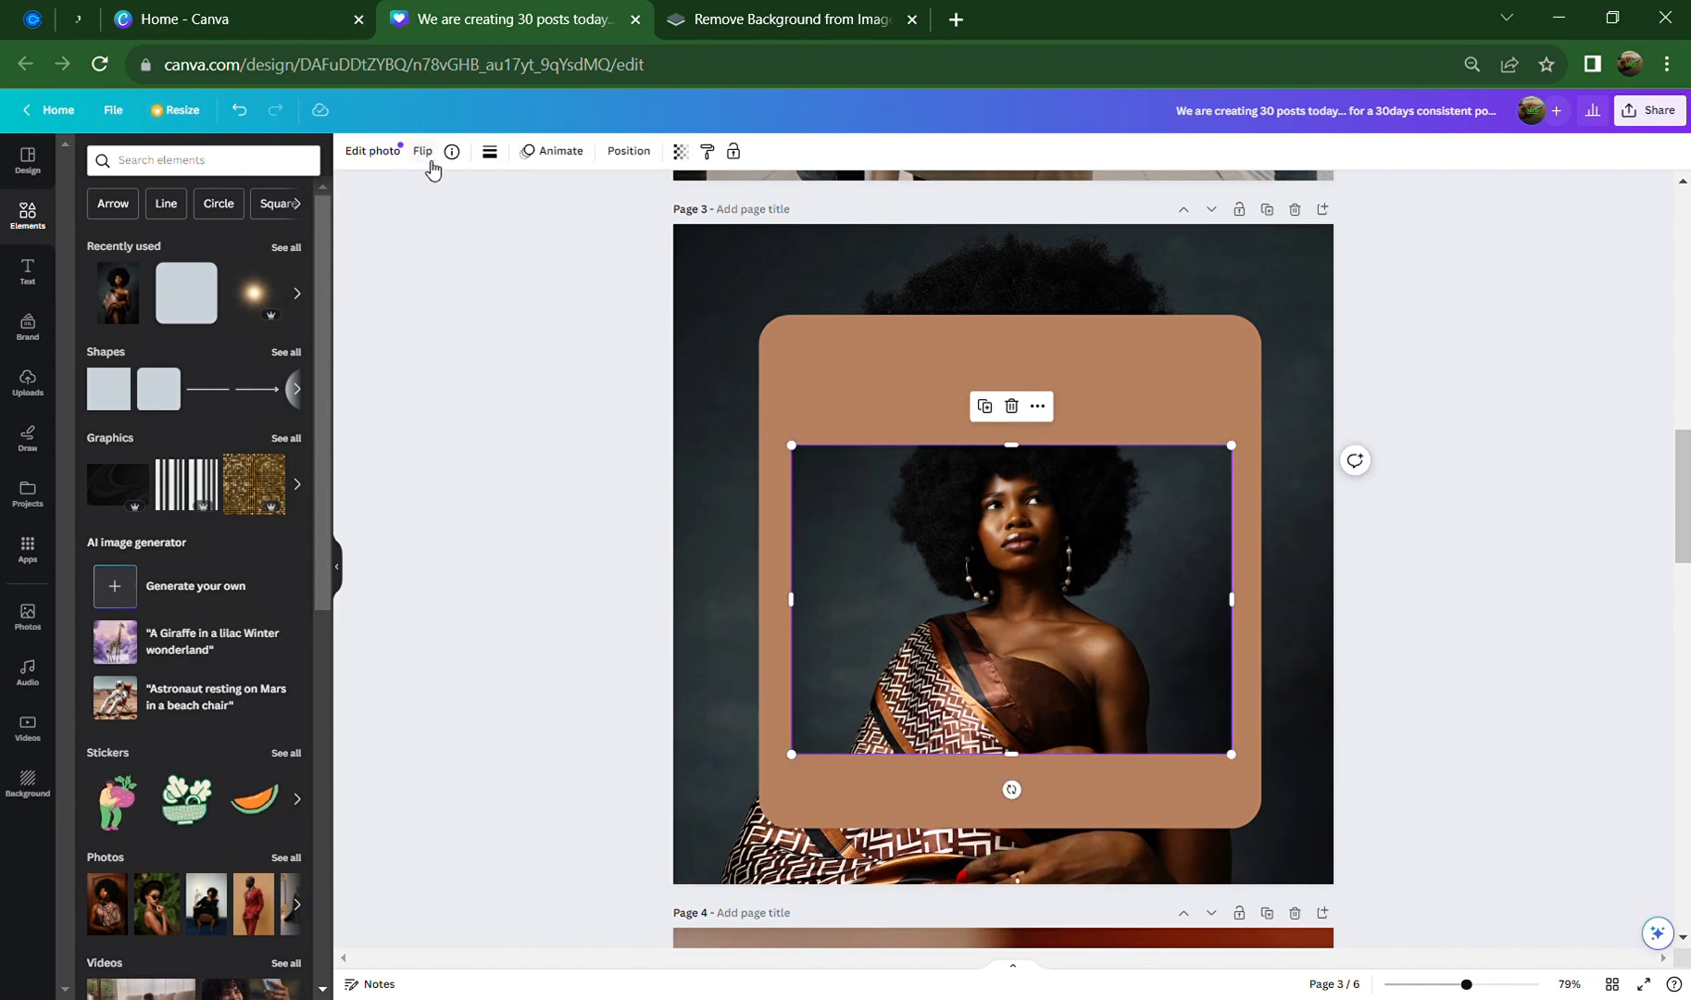
Round the photo's corners with the border style corner rounding slider
click(490, 153)
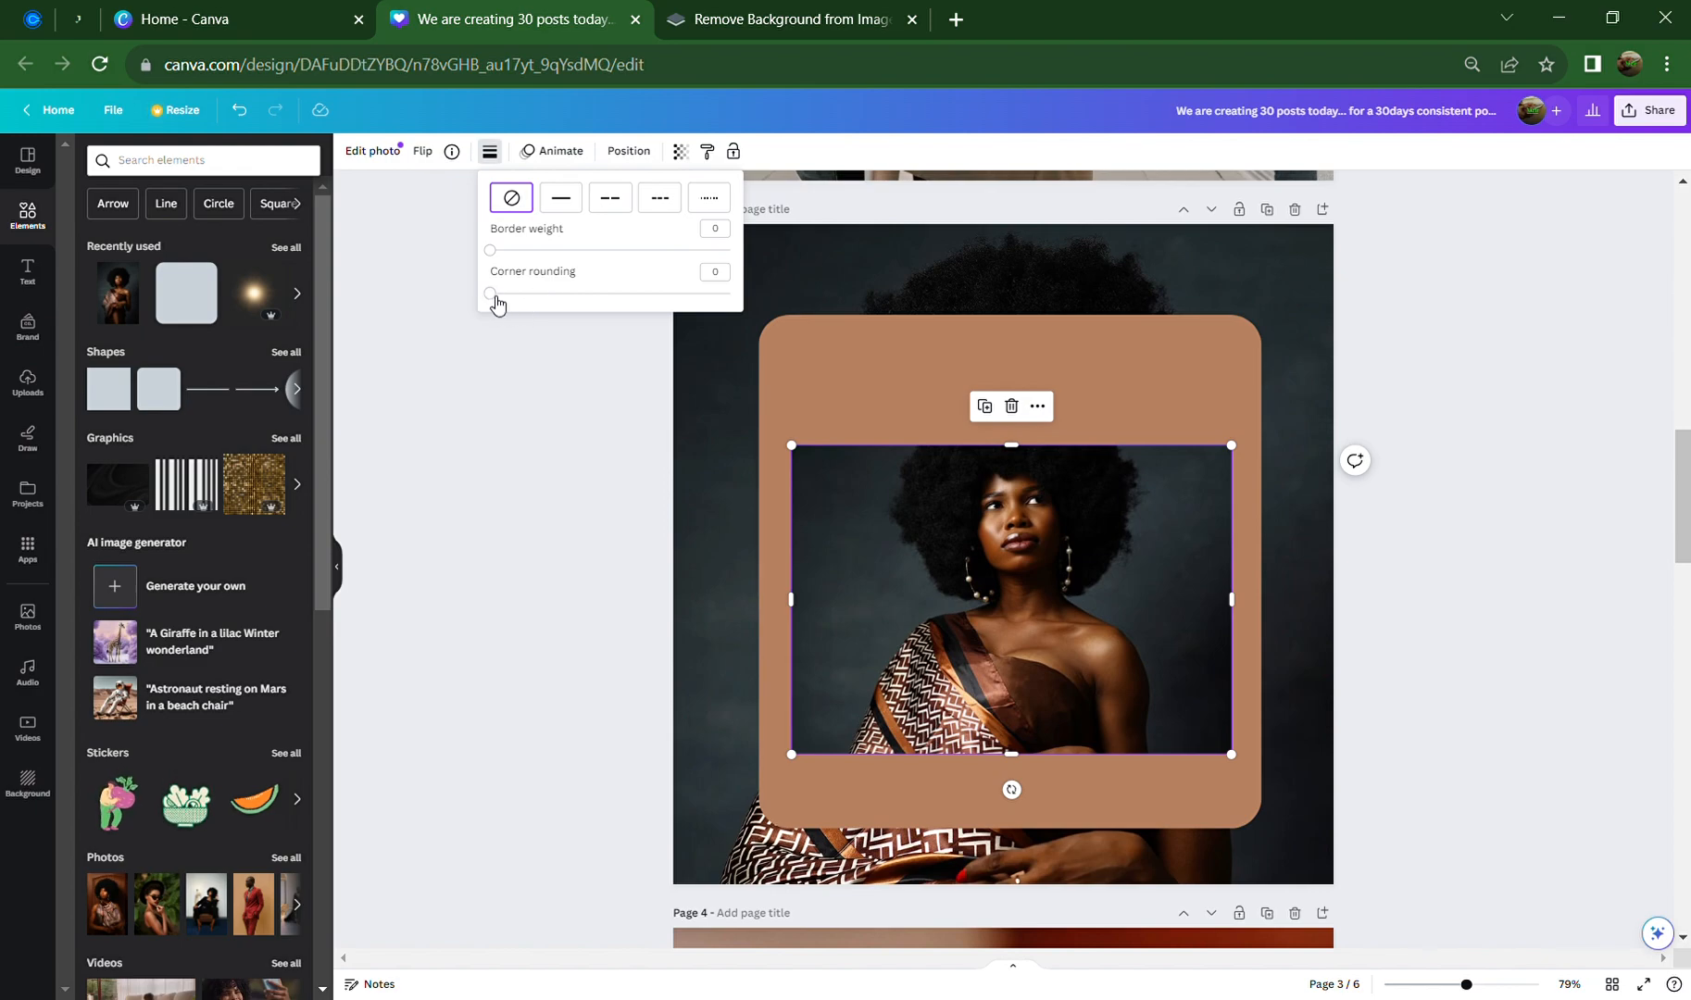
drag(496, 304, 580, 296)
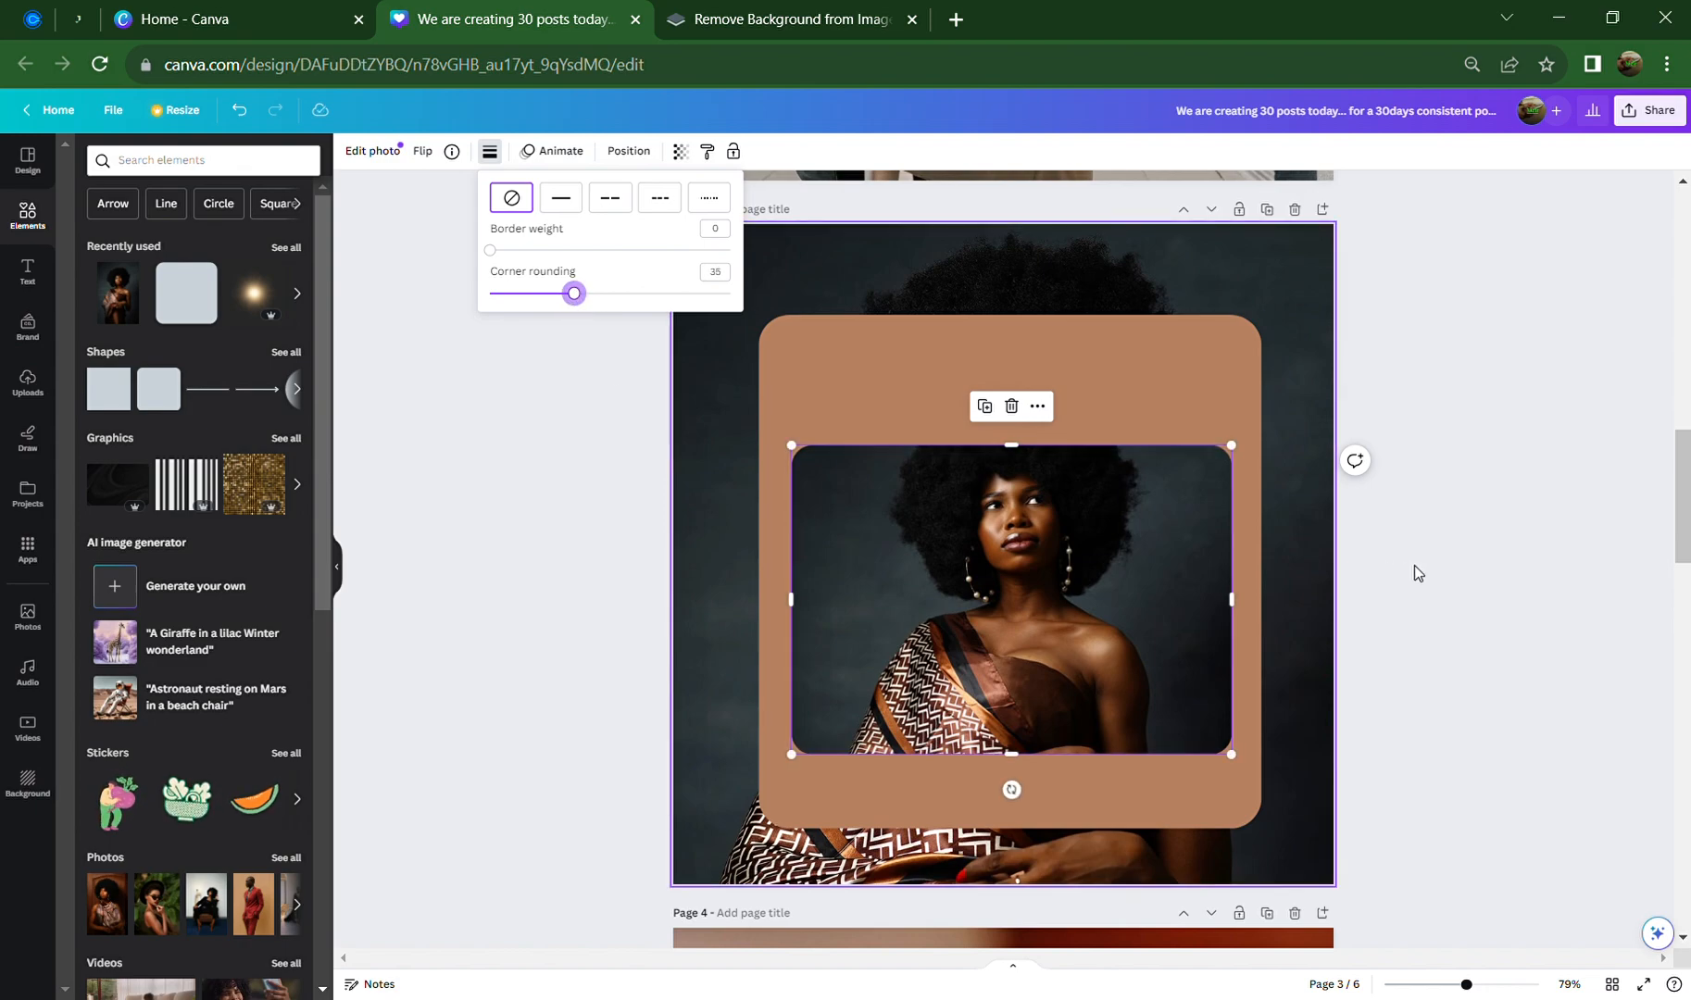
click(1446, 572)
click(1445, 571)
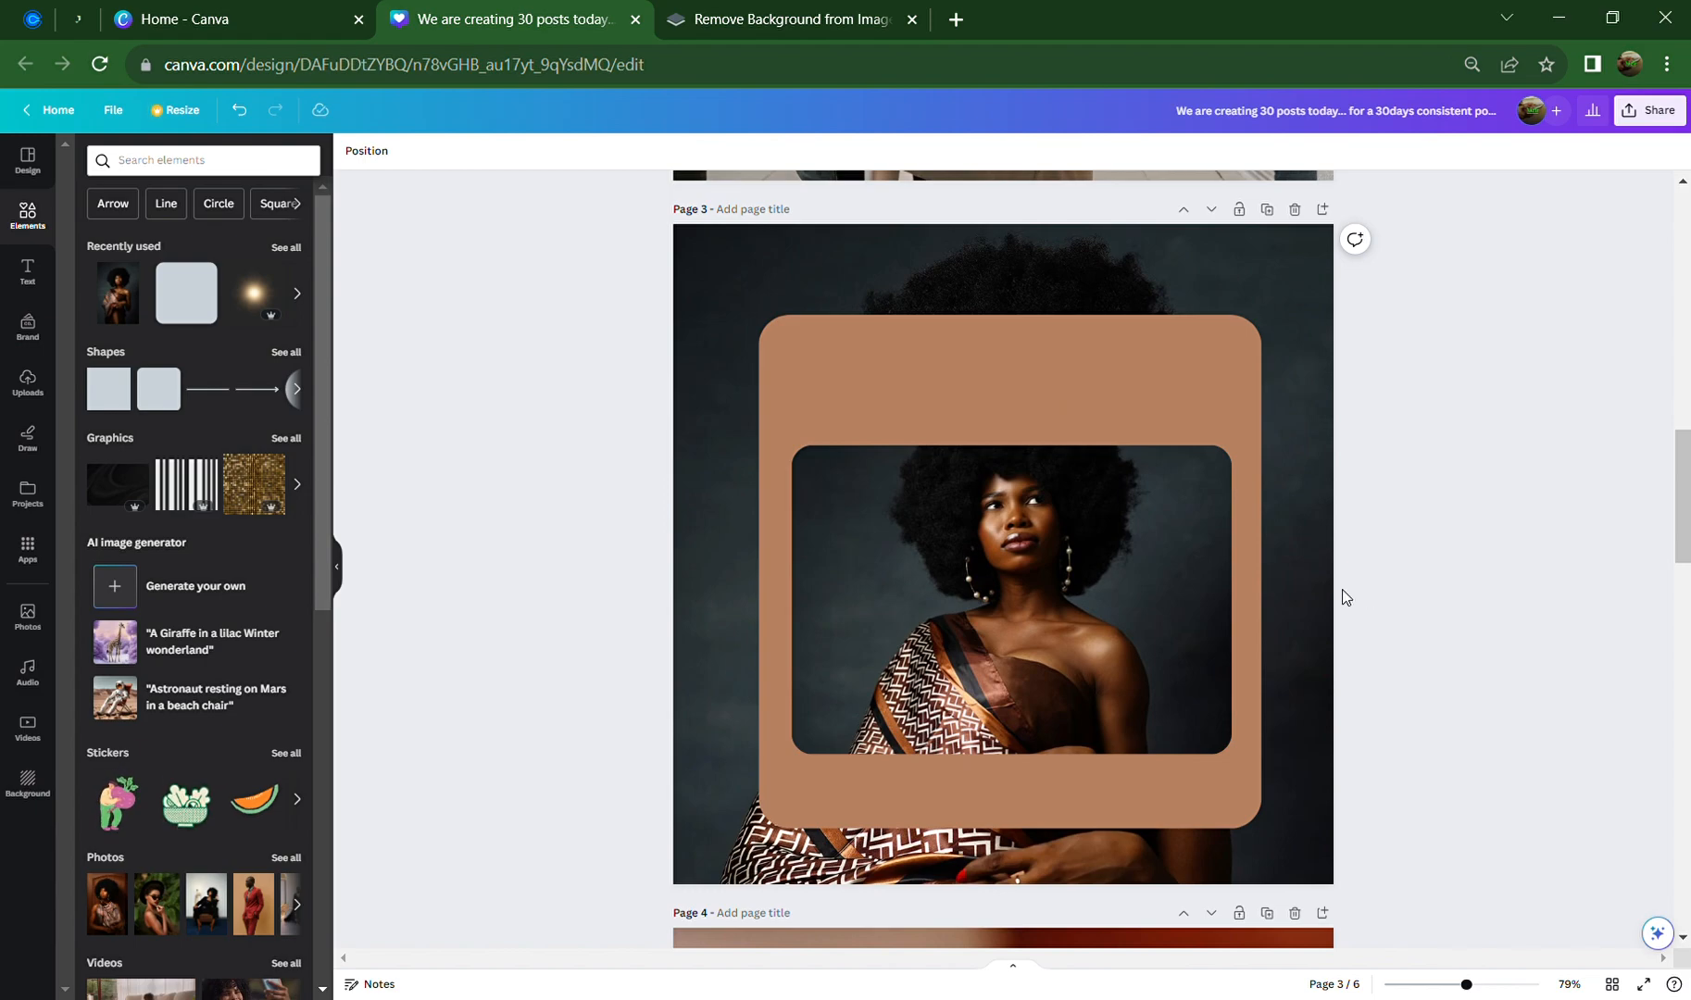
Undo the recent photo edits and move the photo up and right within the card
click(1062, 575)
drag(1068, 526, 1089, 410)
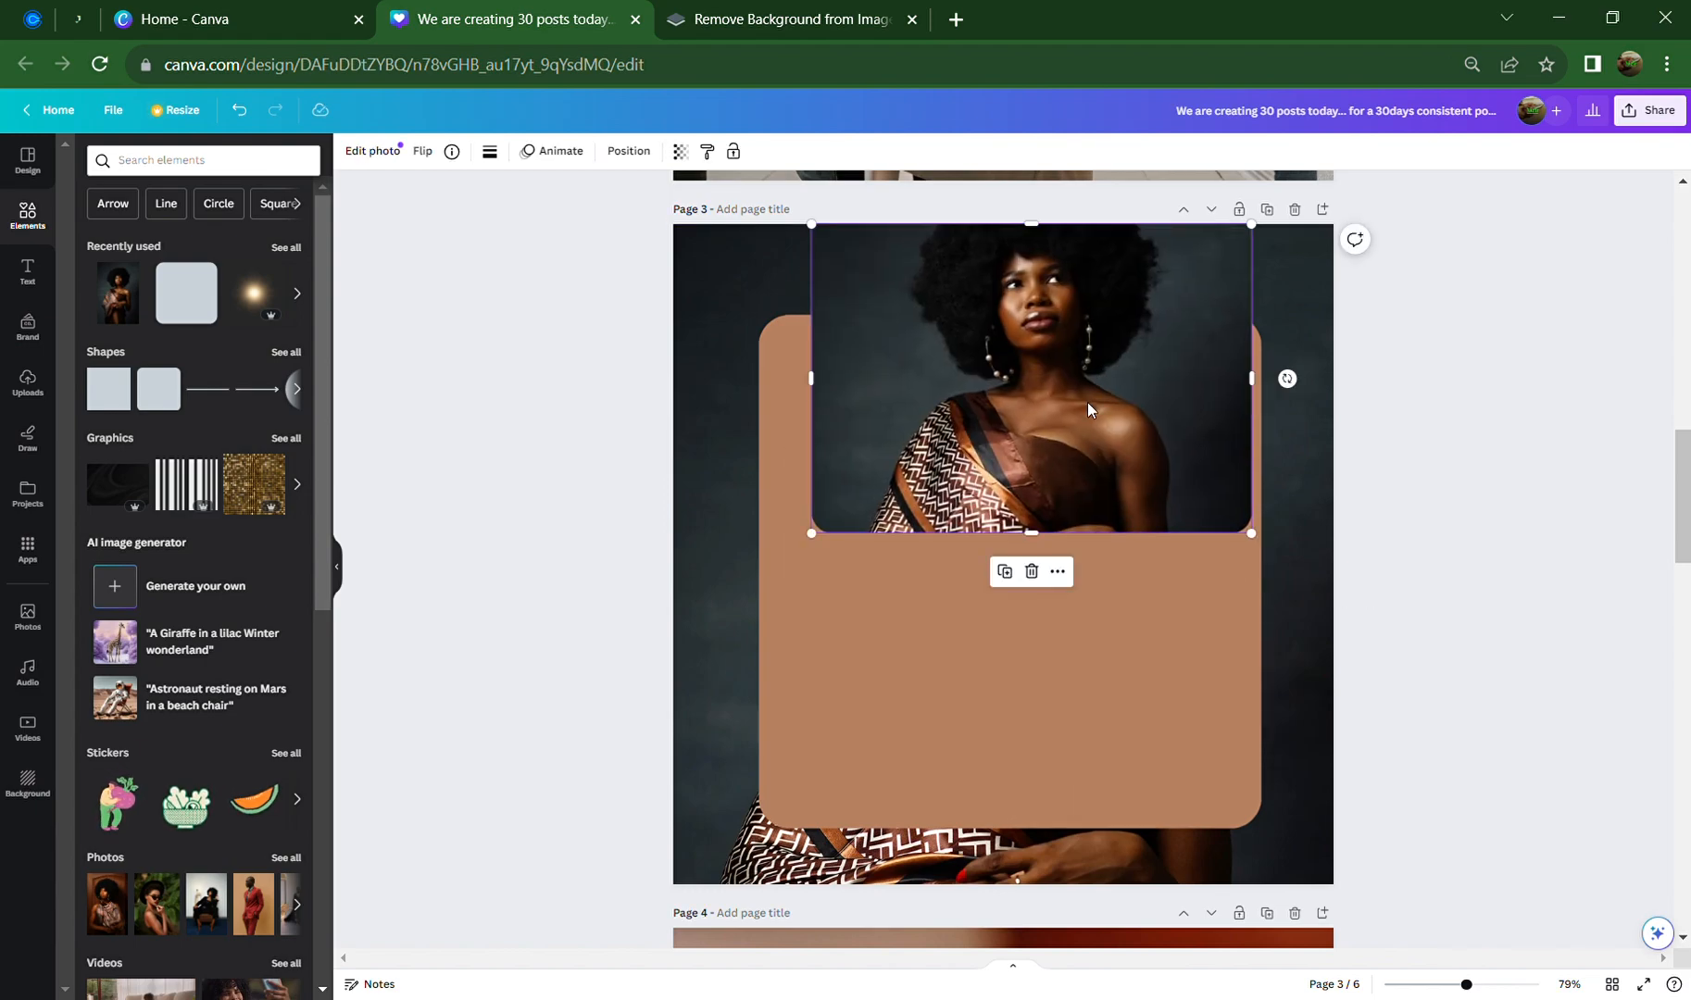
key(ctrl+z)
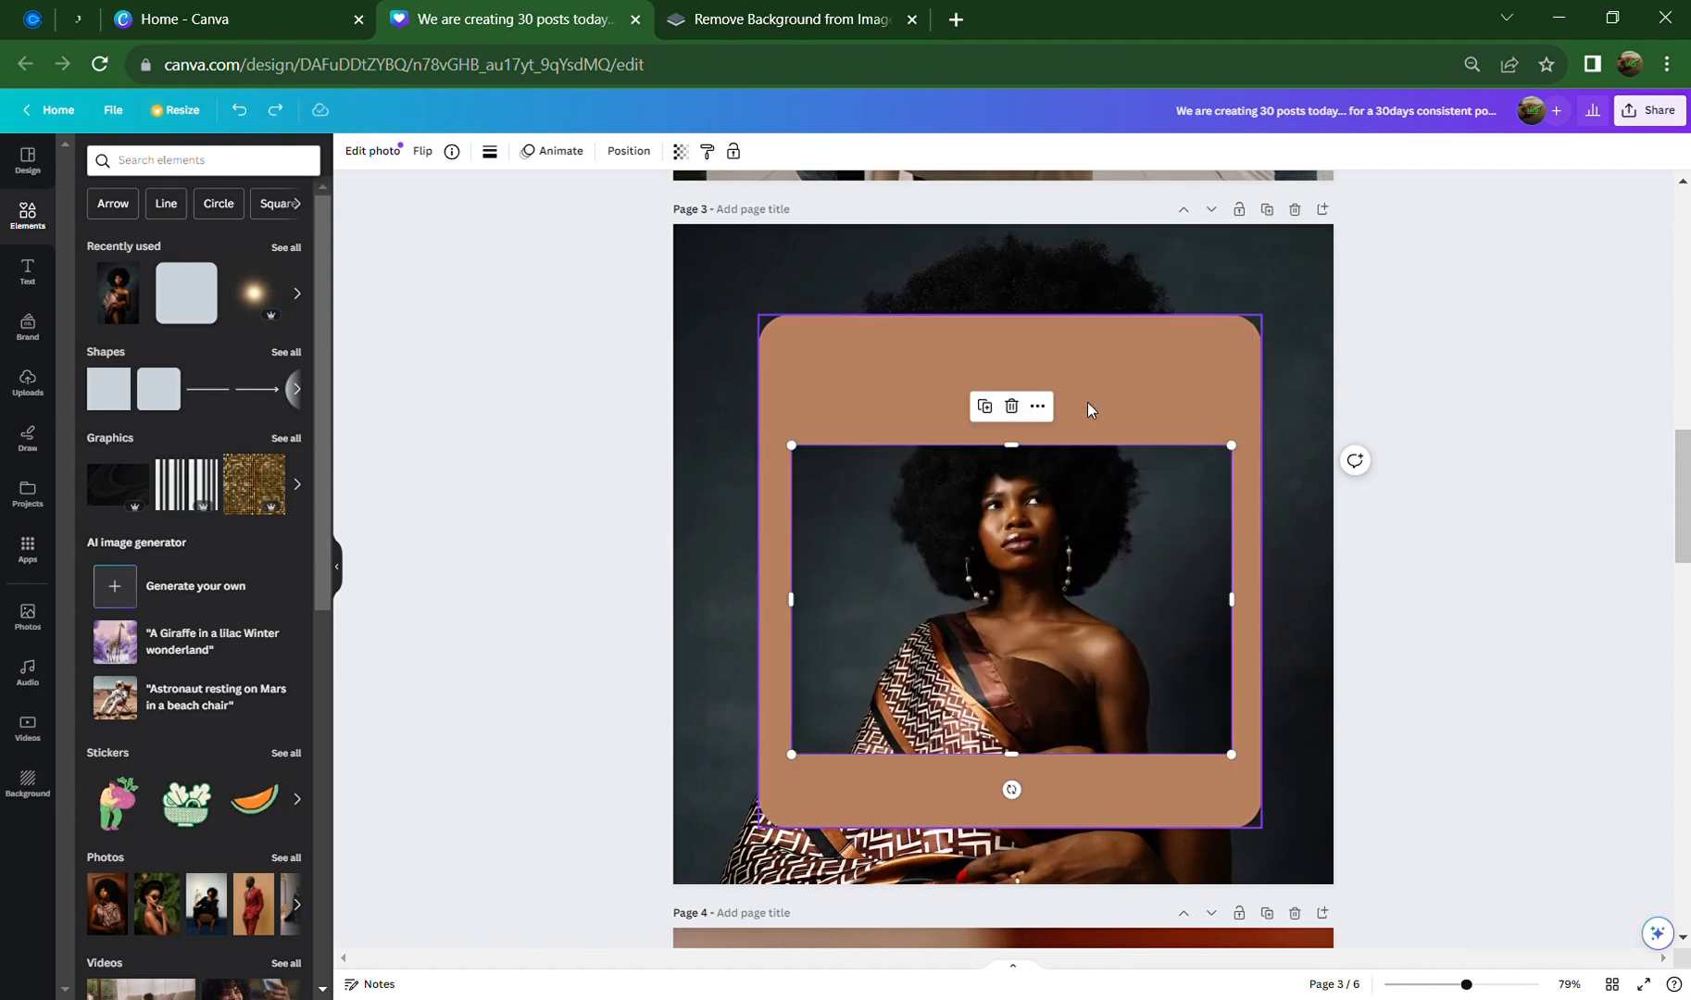
key(ctrl+z)
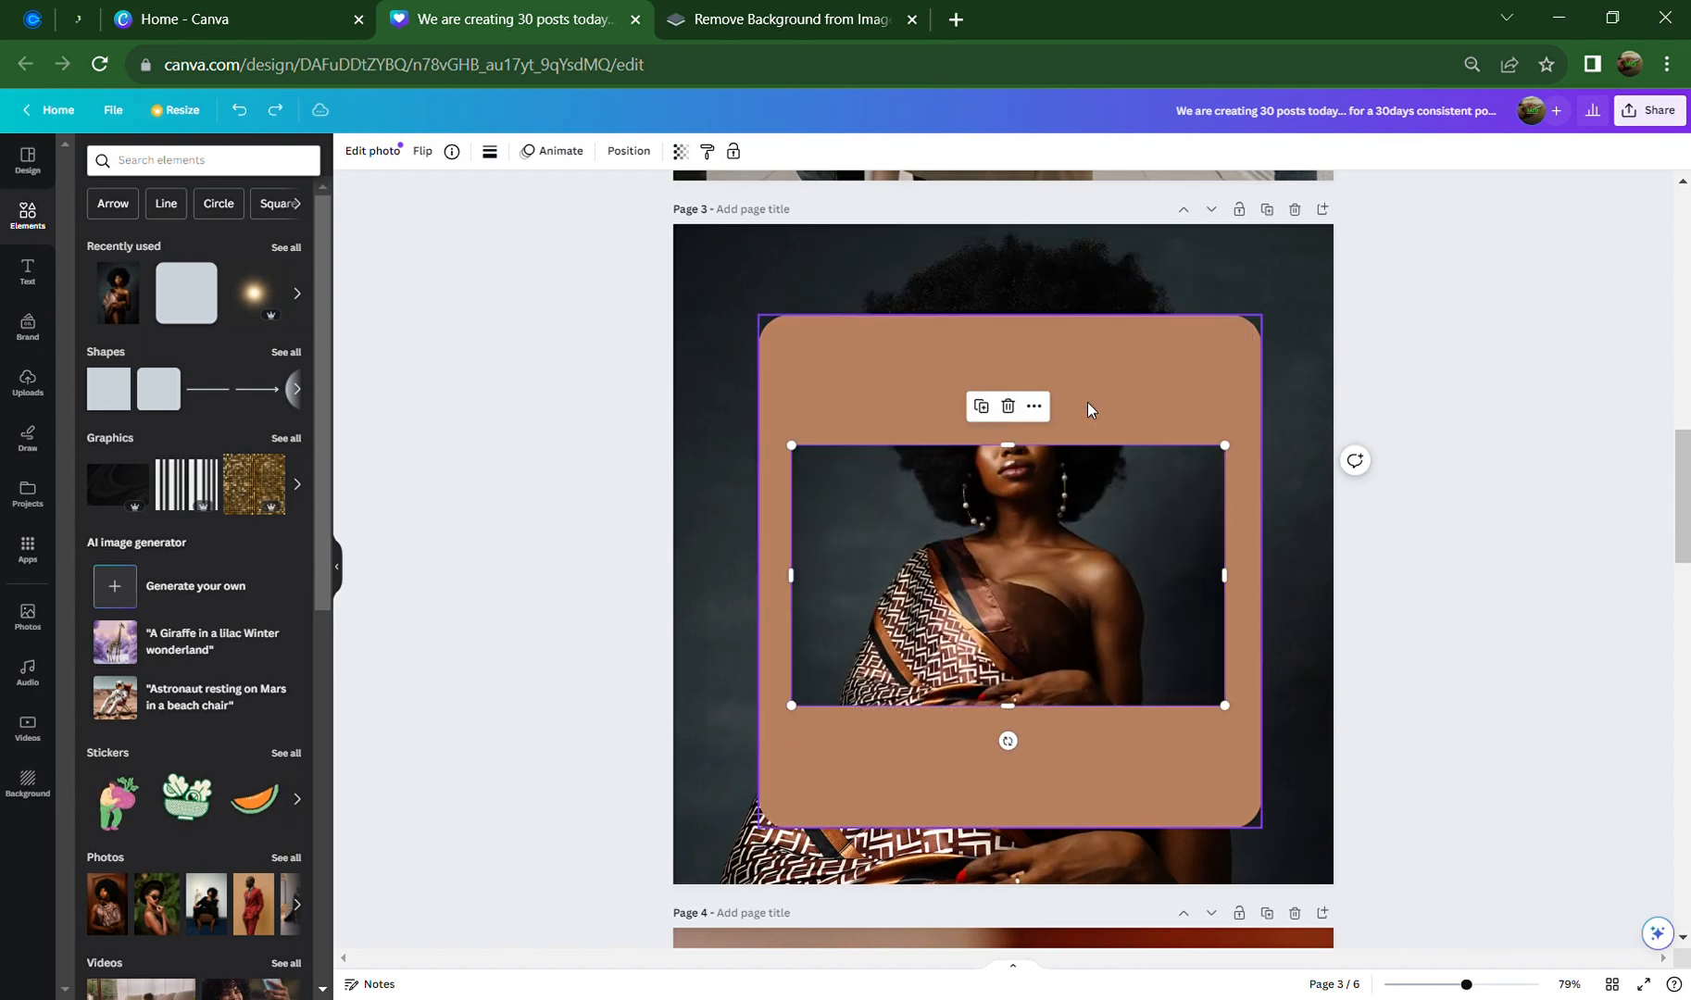
key(ctrl+z)
key(ctrl+z)
key(ctrl+z)
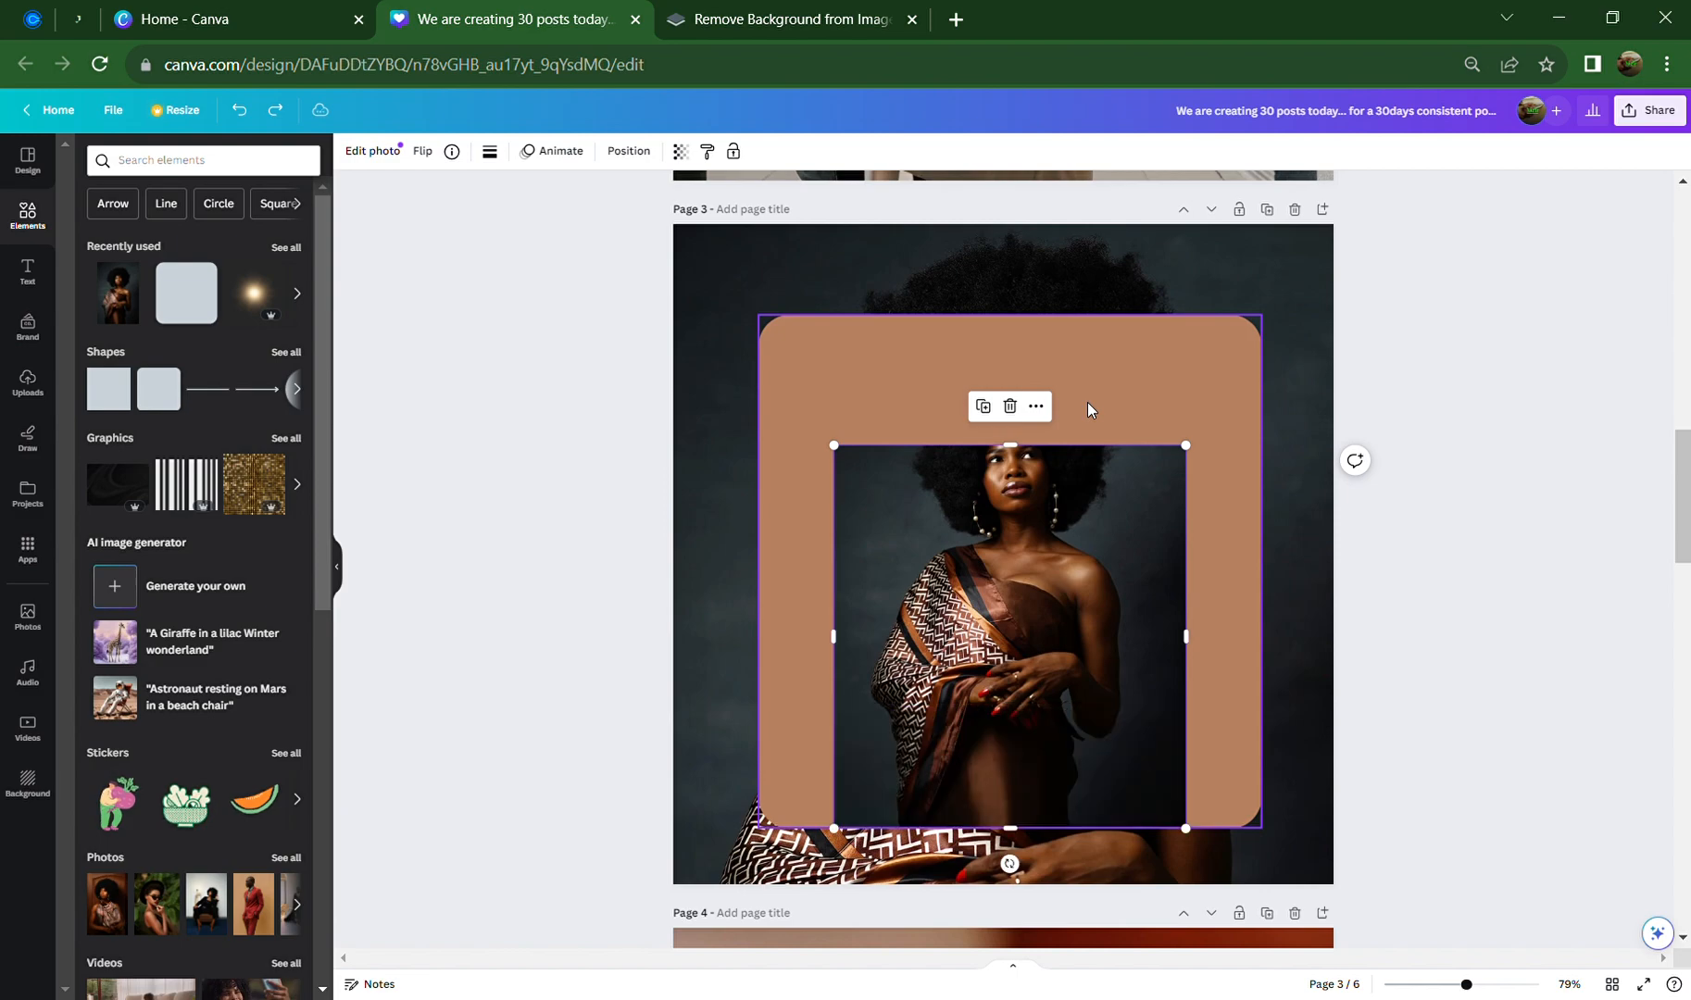
drag(1079, 657, 1131, 579)
click(623, 504)
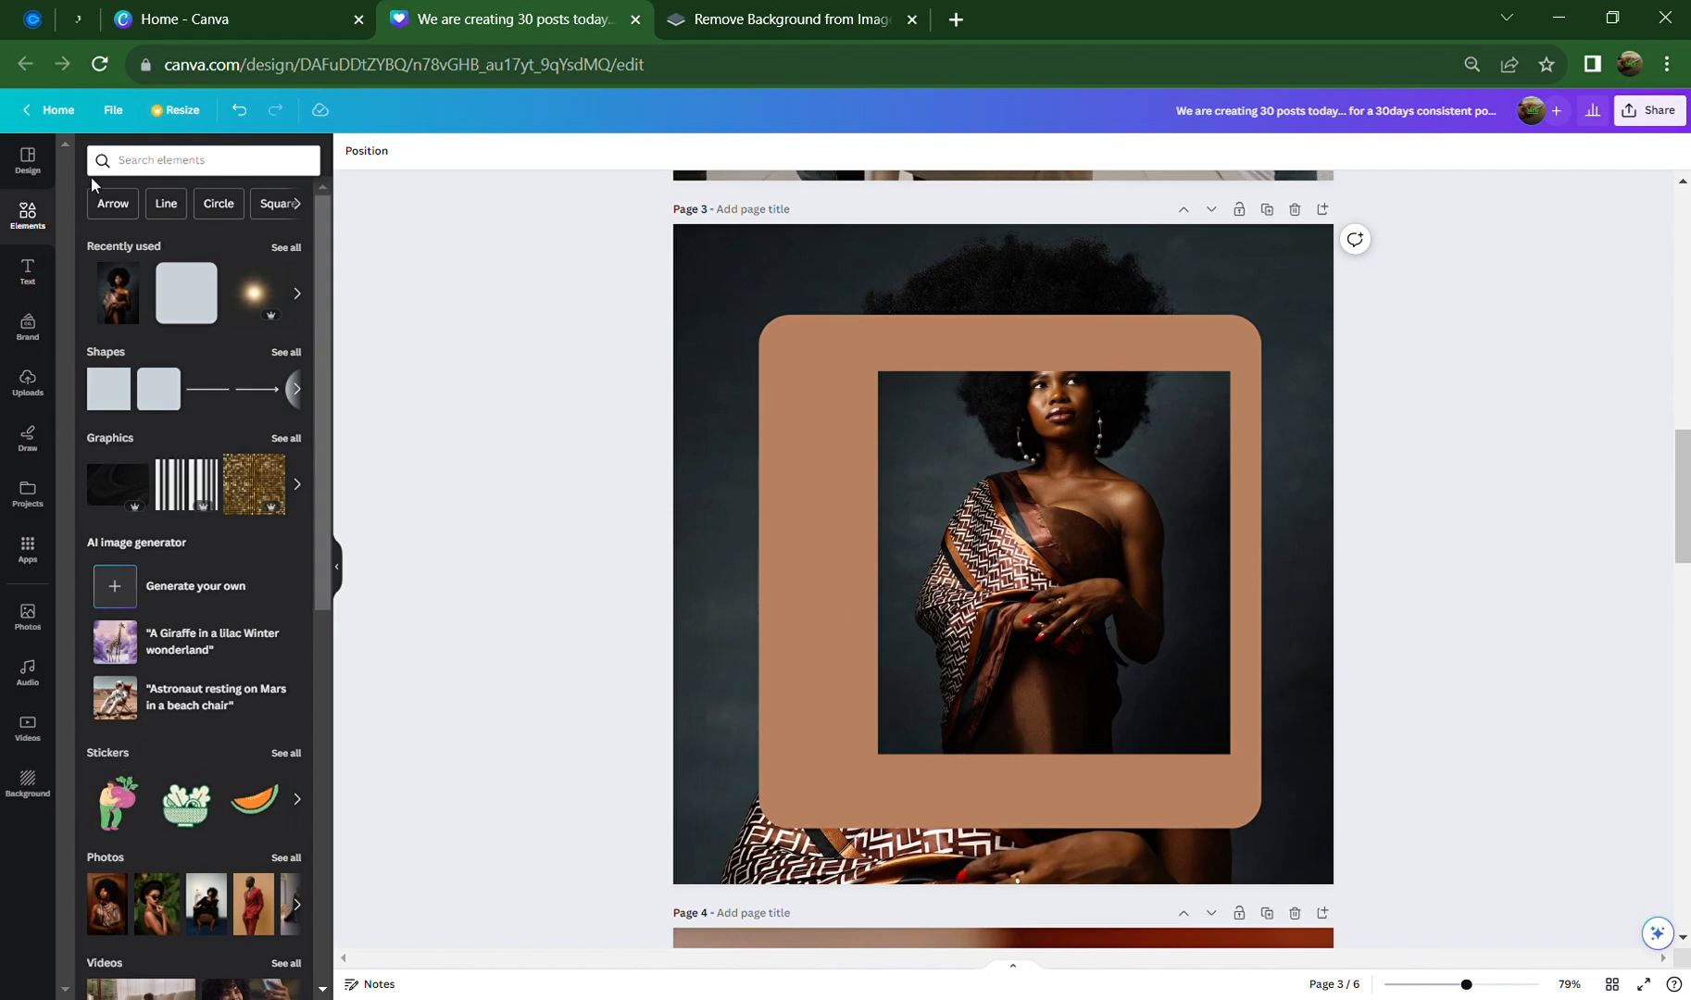
Search Elements for 'frame', view all Frames, then narrow to the 'frame rectangle' results
click(149, 166)
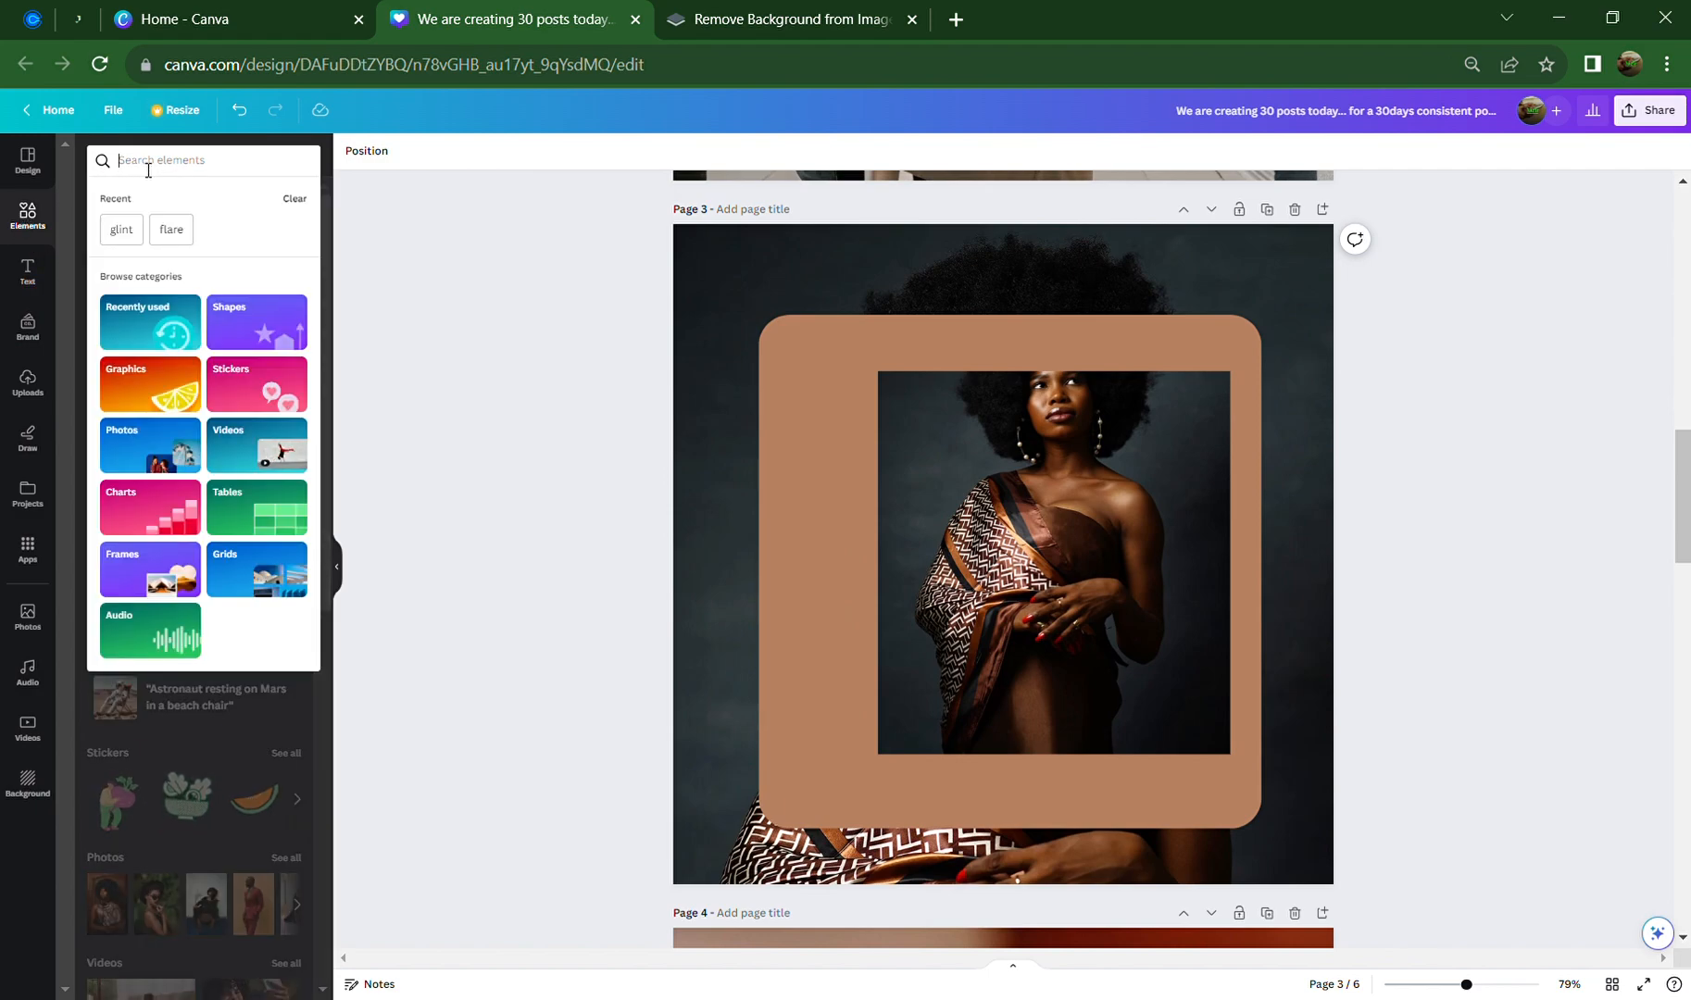
text(frame)
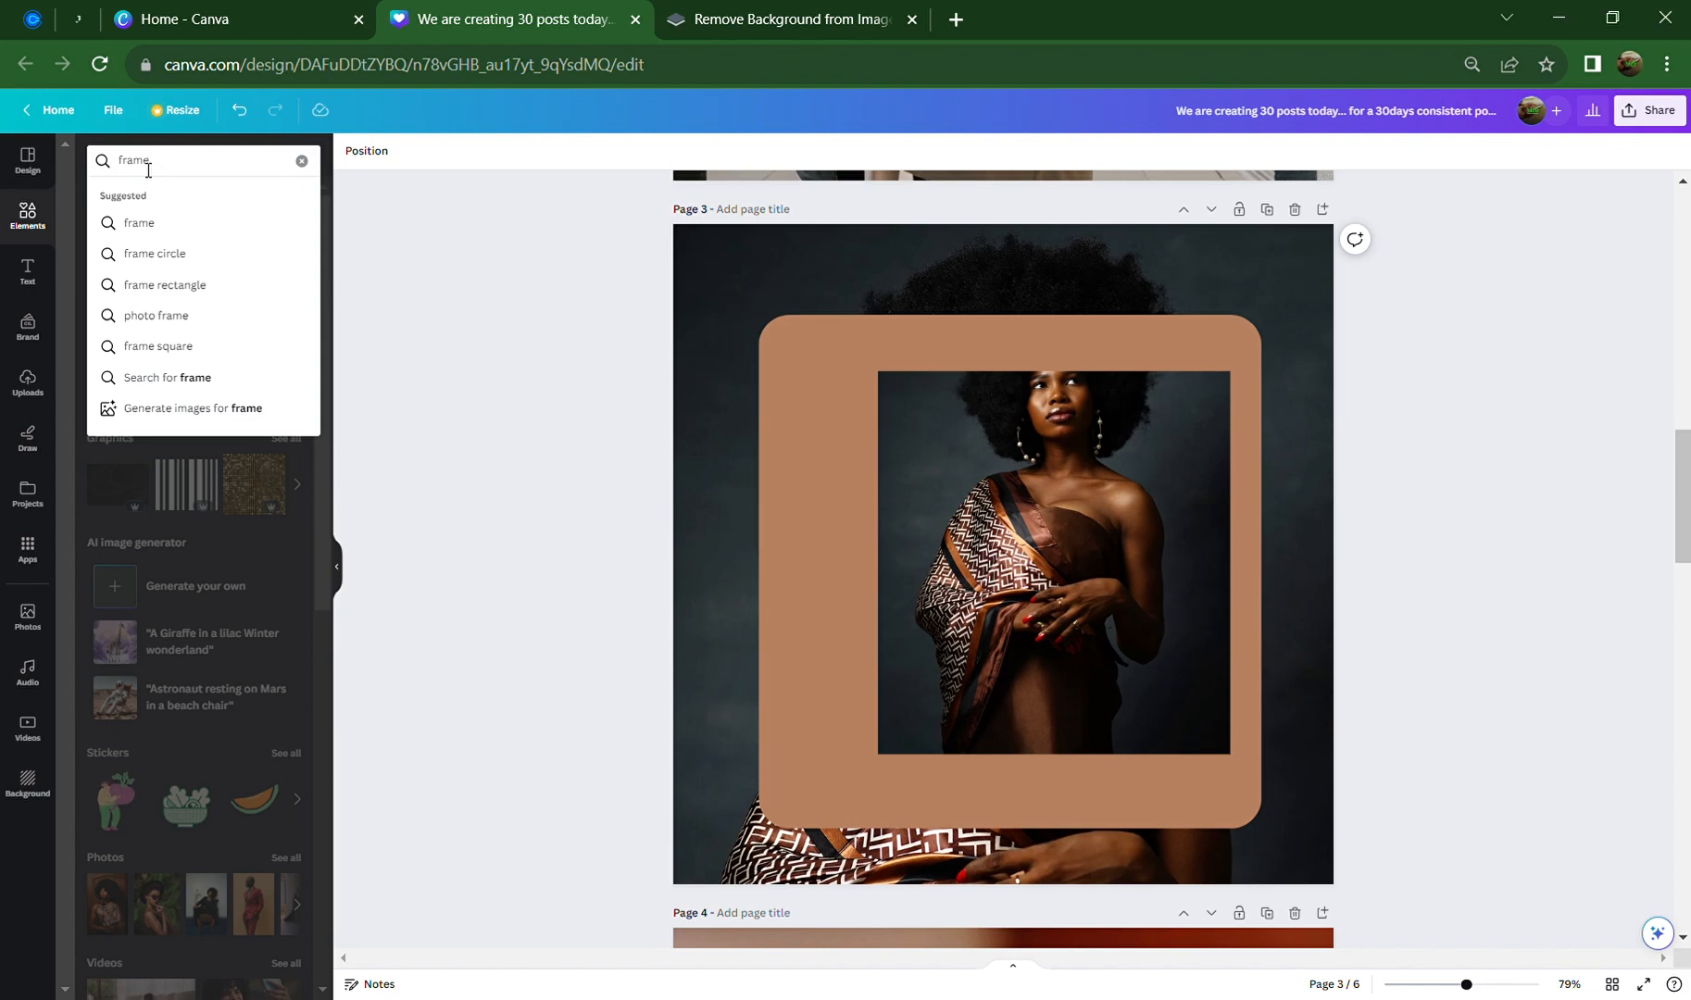
key(Return)
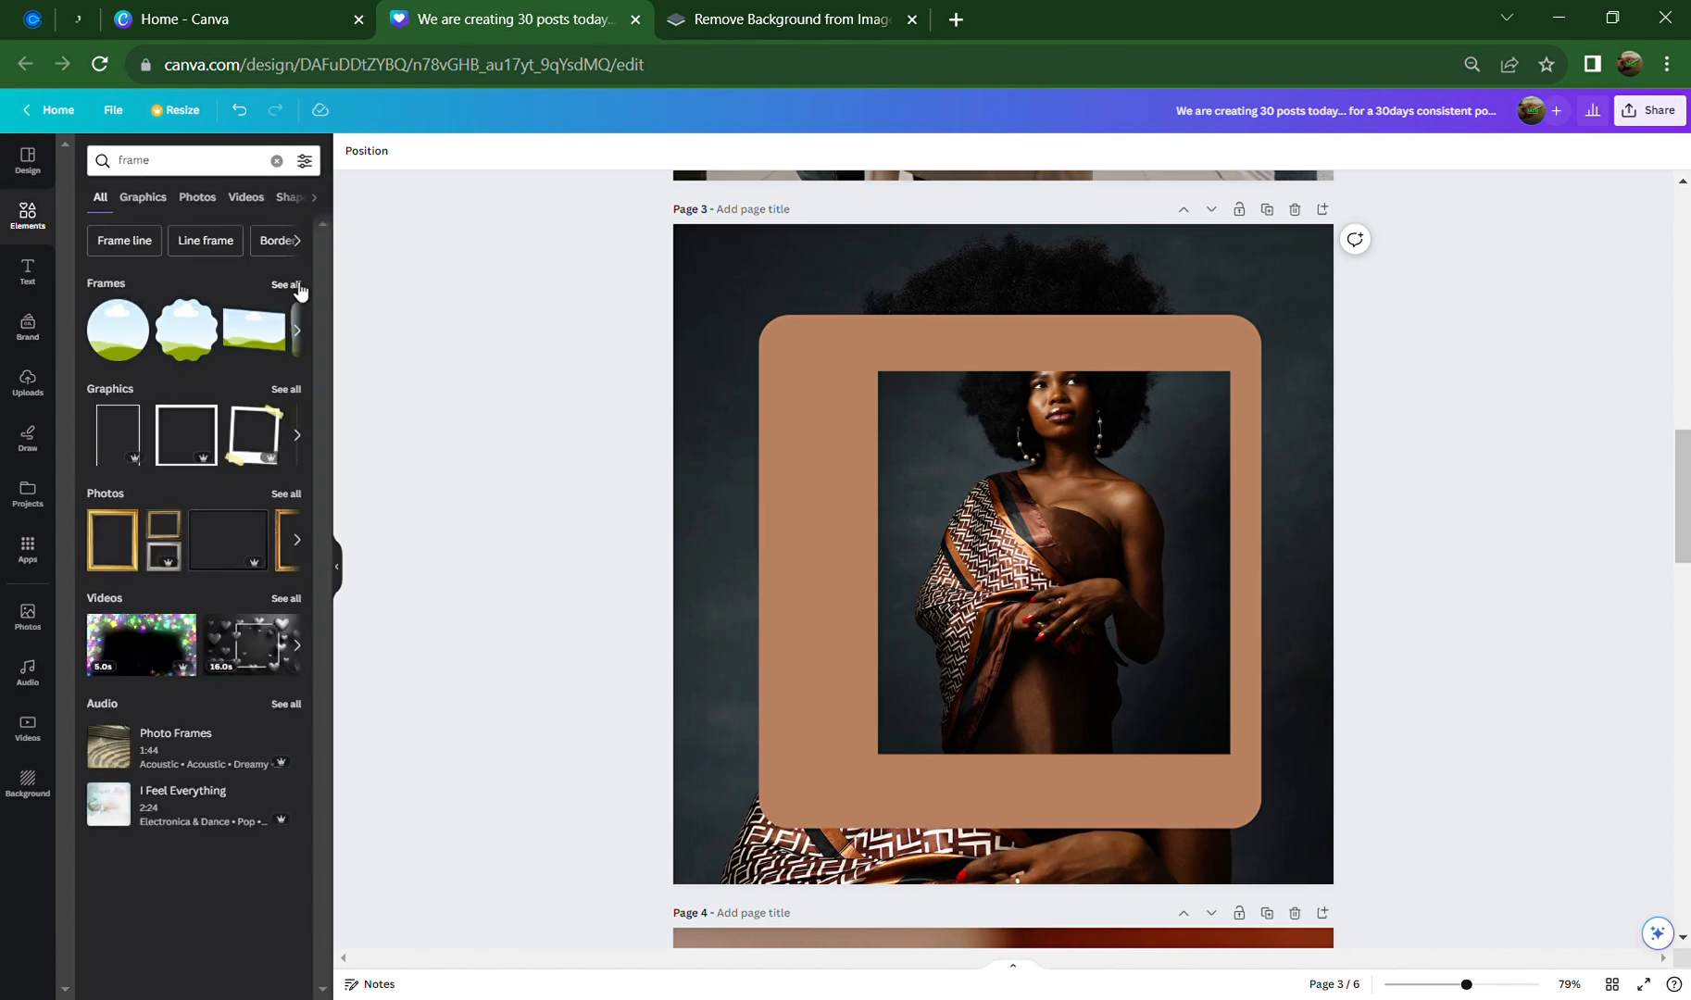
click(296, 285)
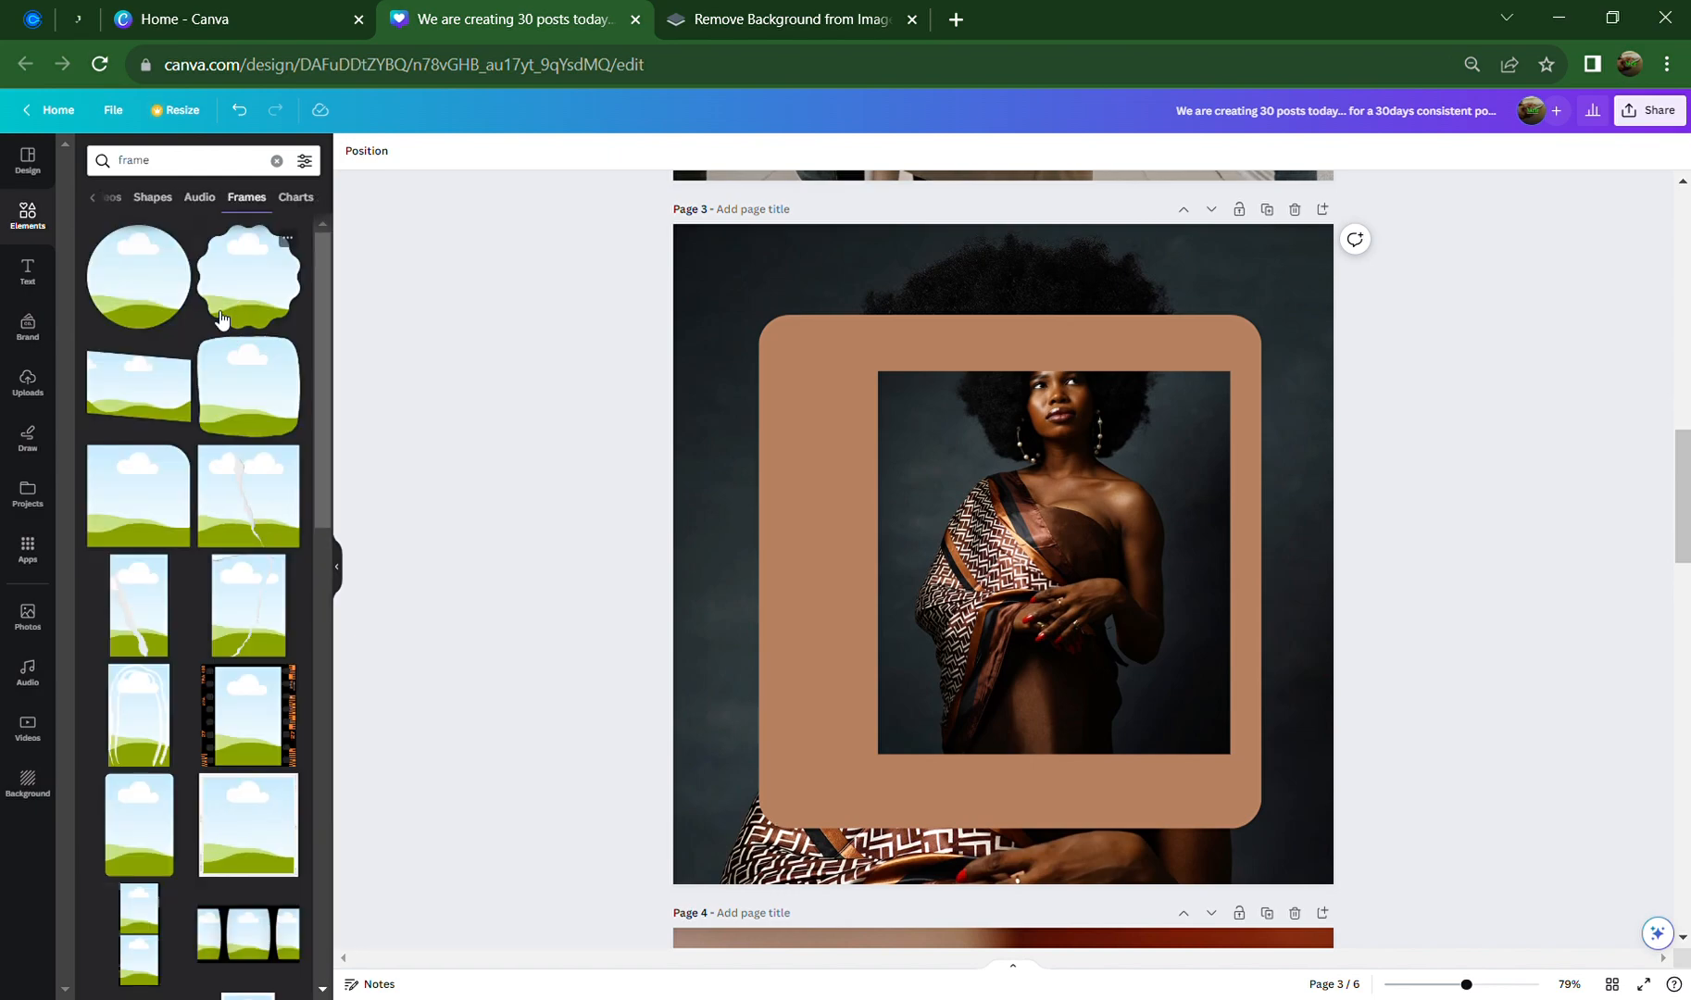
scroll(203, 718, down, 6)
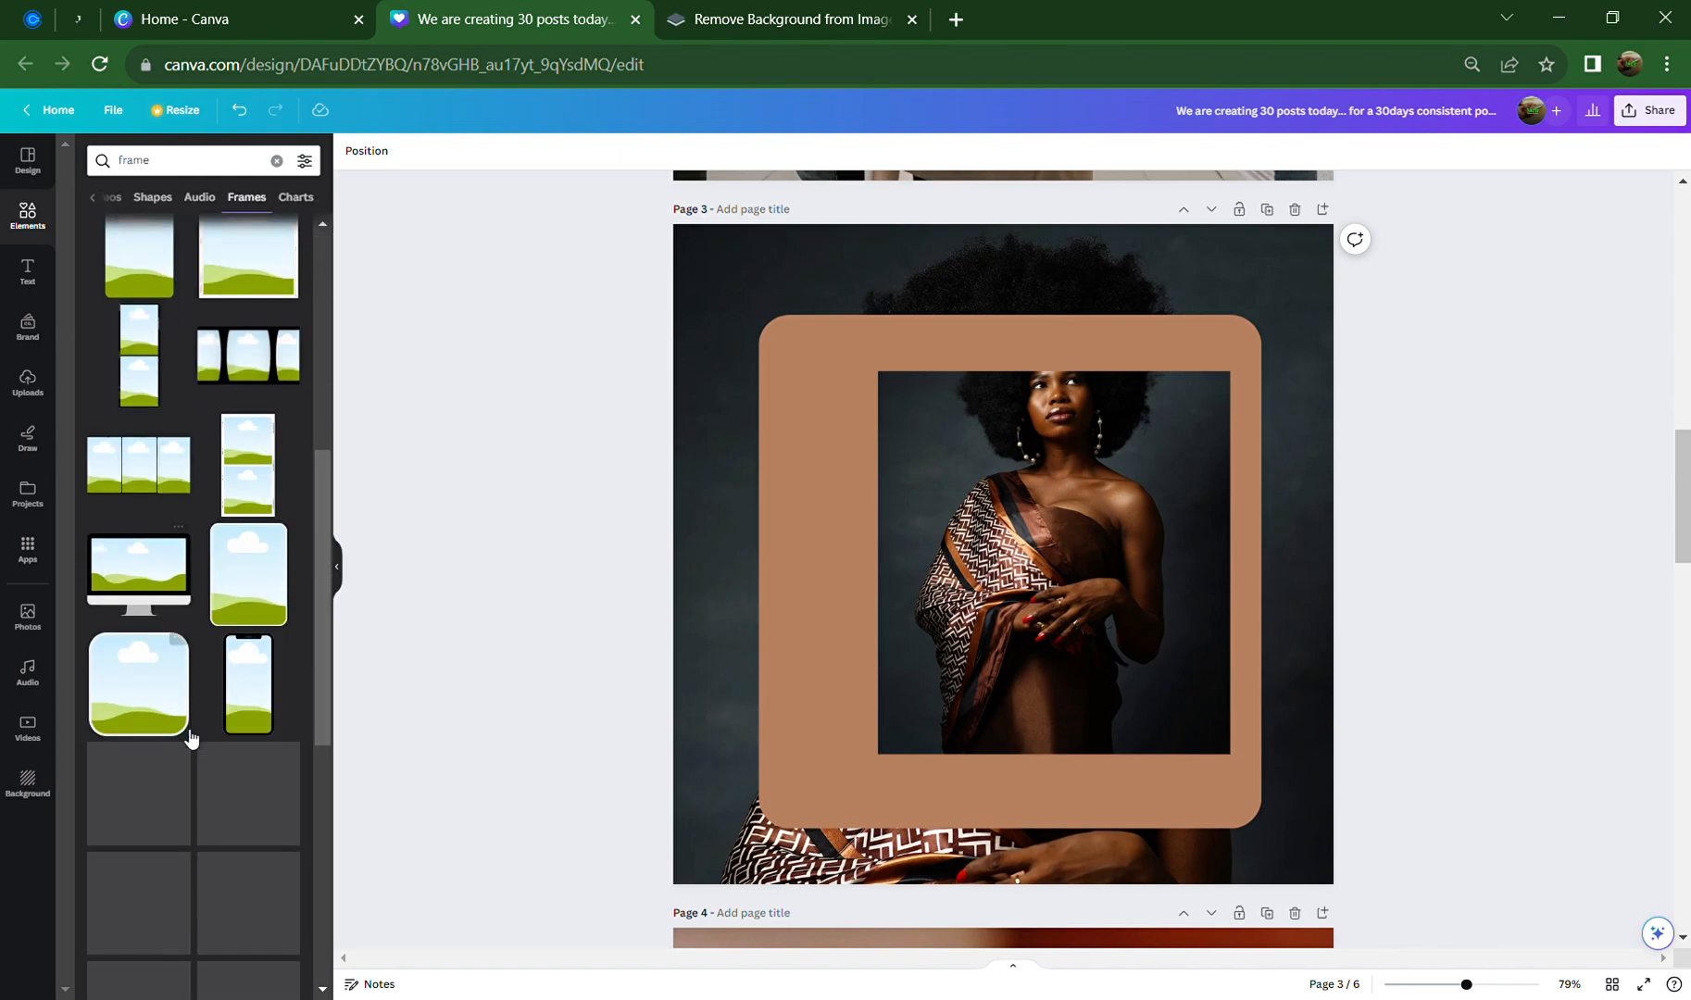
scroll(245, 750, down, 4)
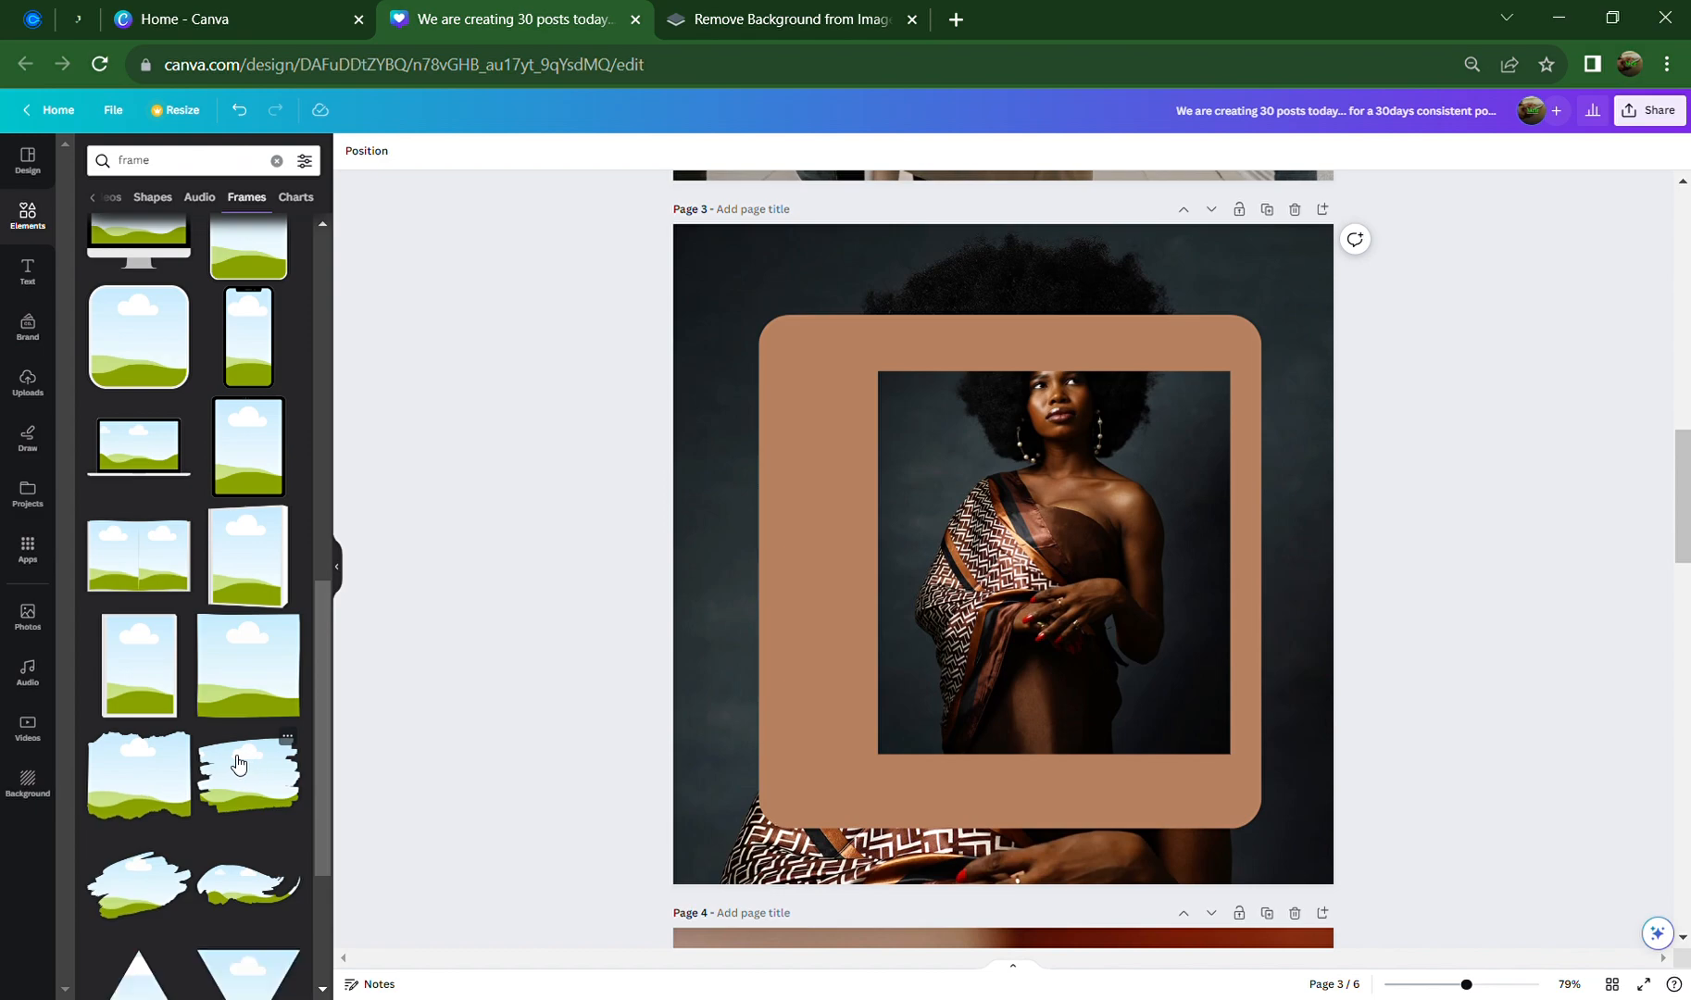
scroll(237, 762, down, 7)
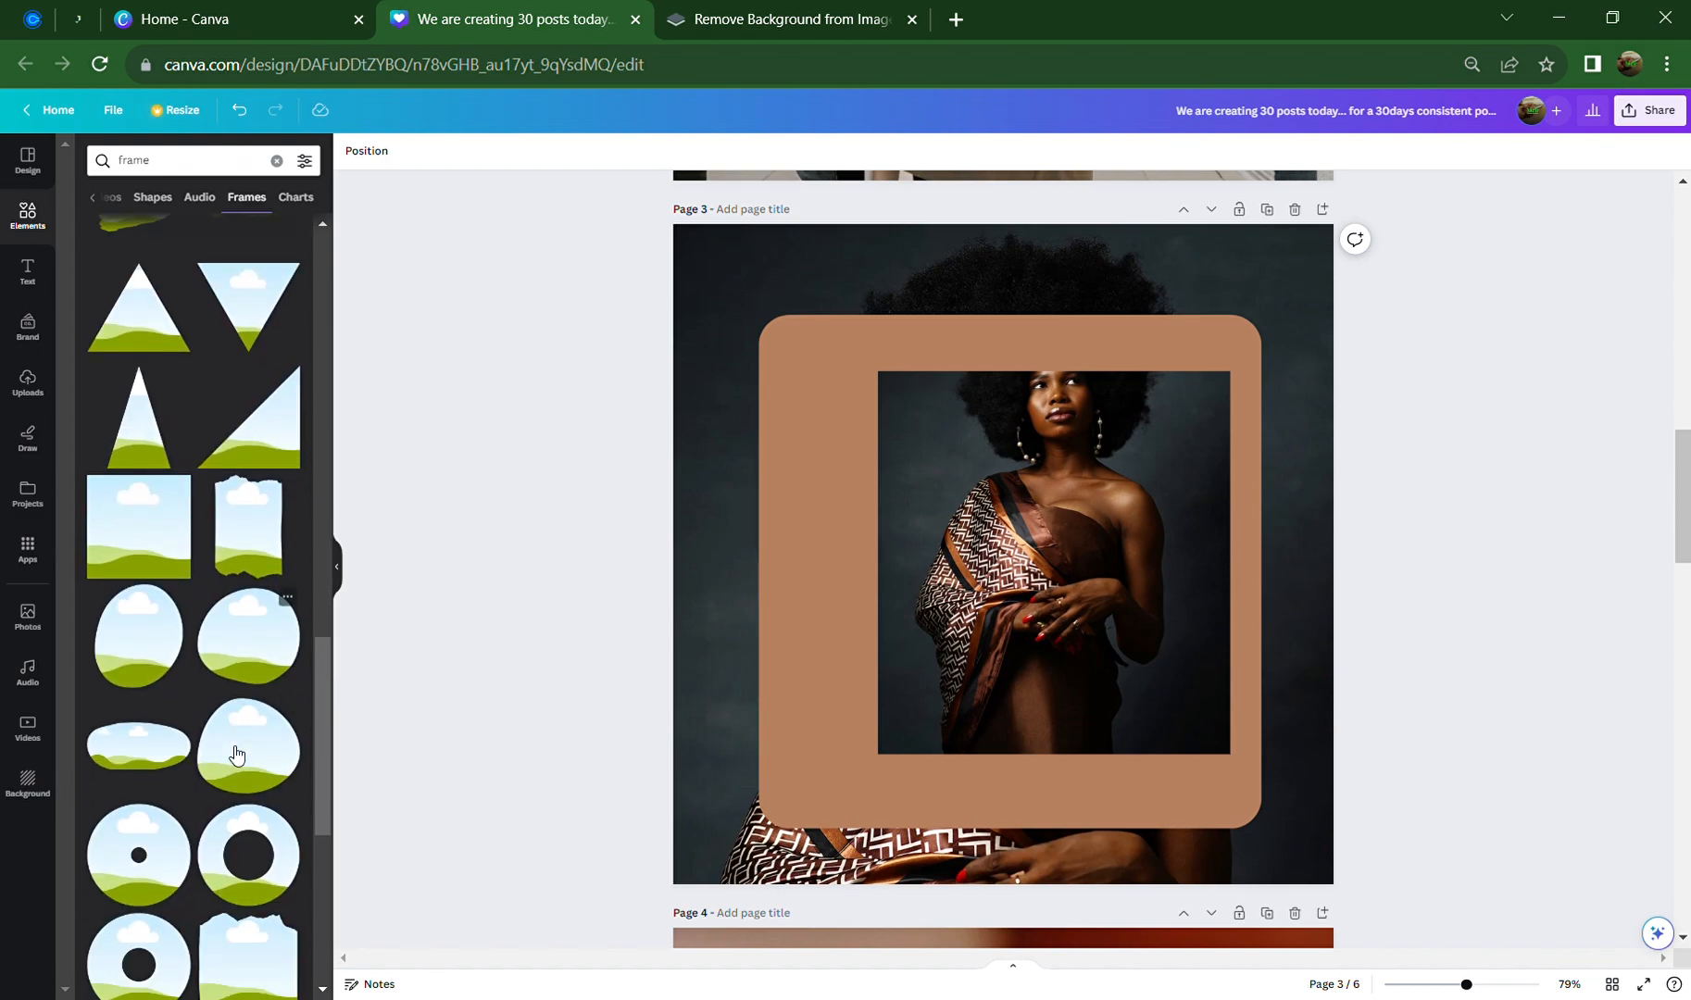
scroll(234, 750, down, 5)
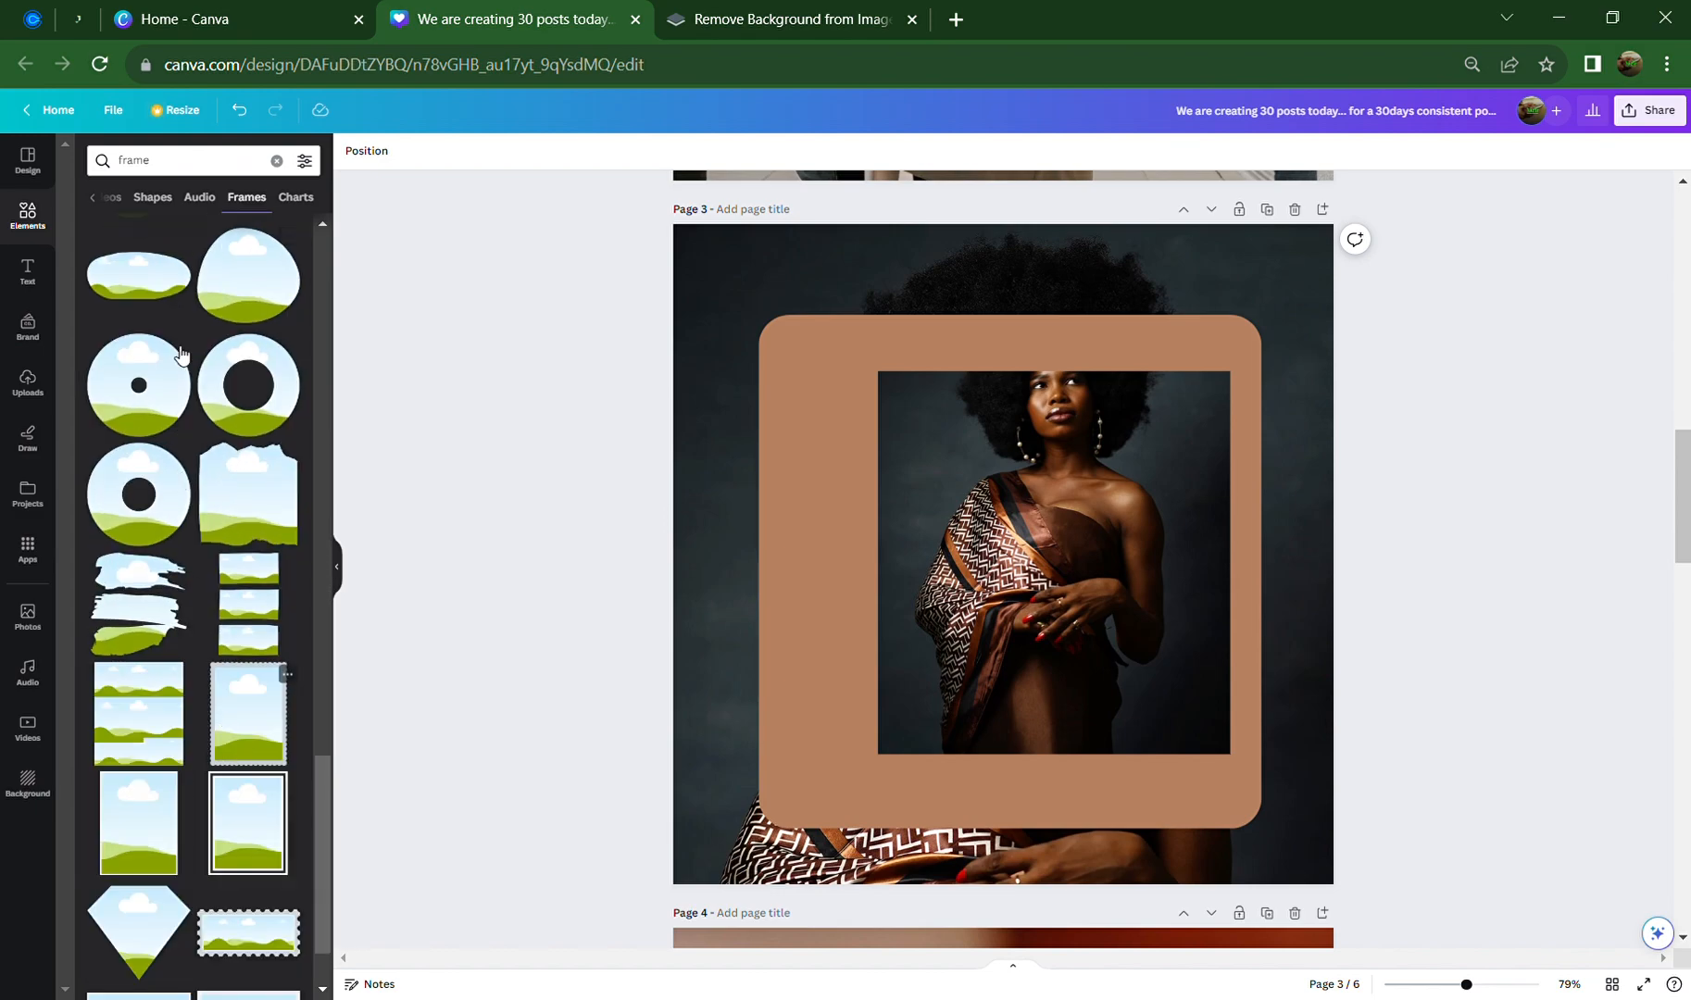
click(177, 163)
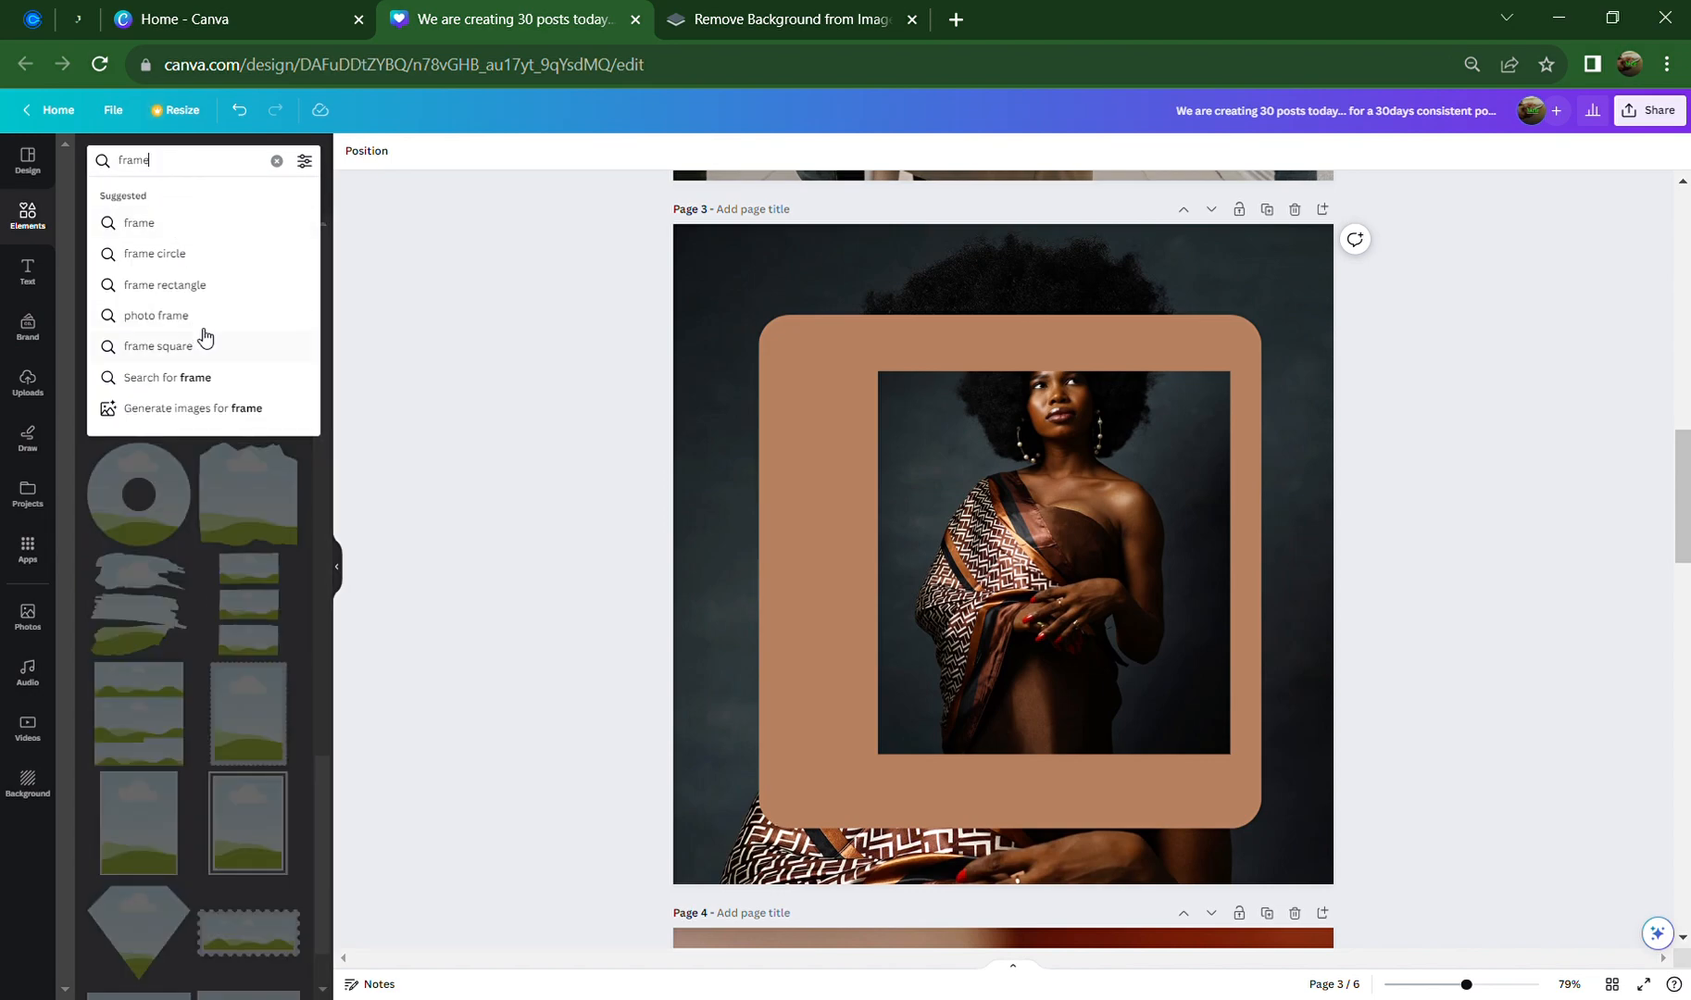
click(203, 286)
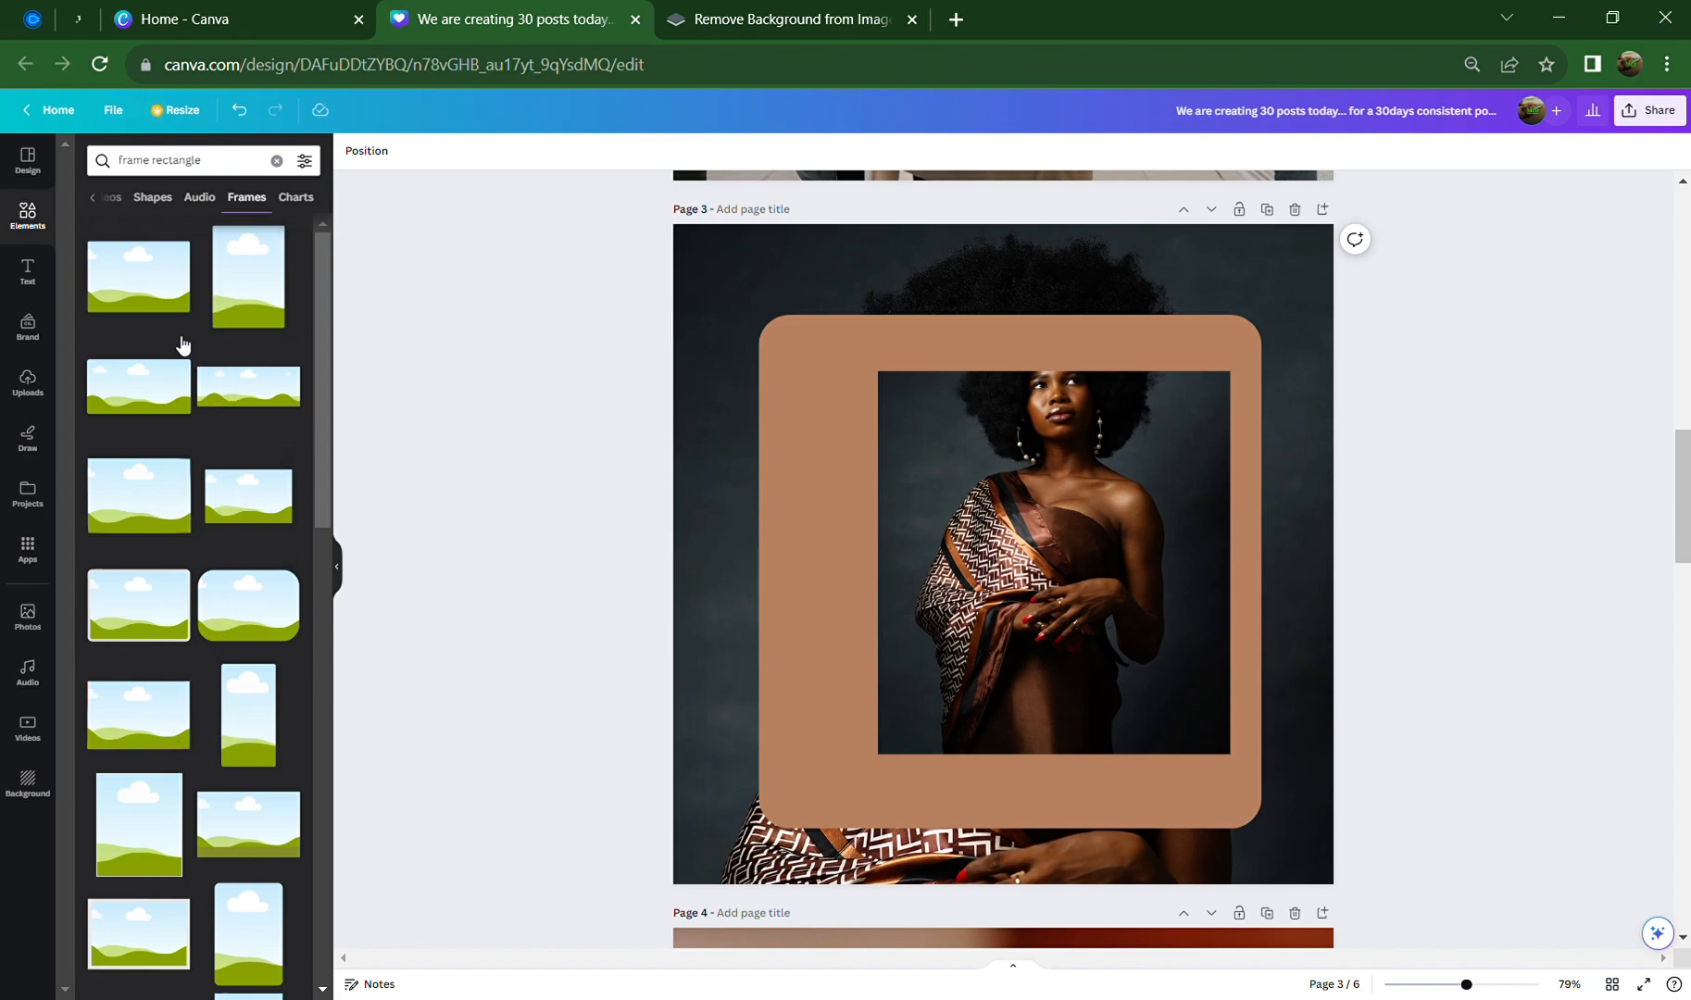
Add a plain landscape rectangle frame to page 3, then delete it
click(137, 292)
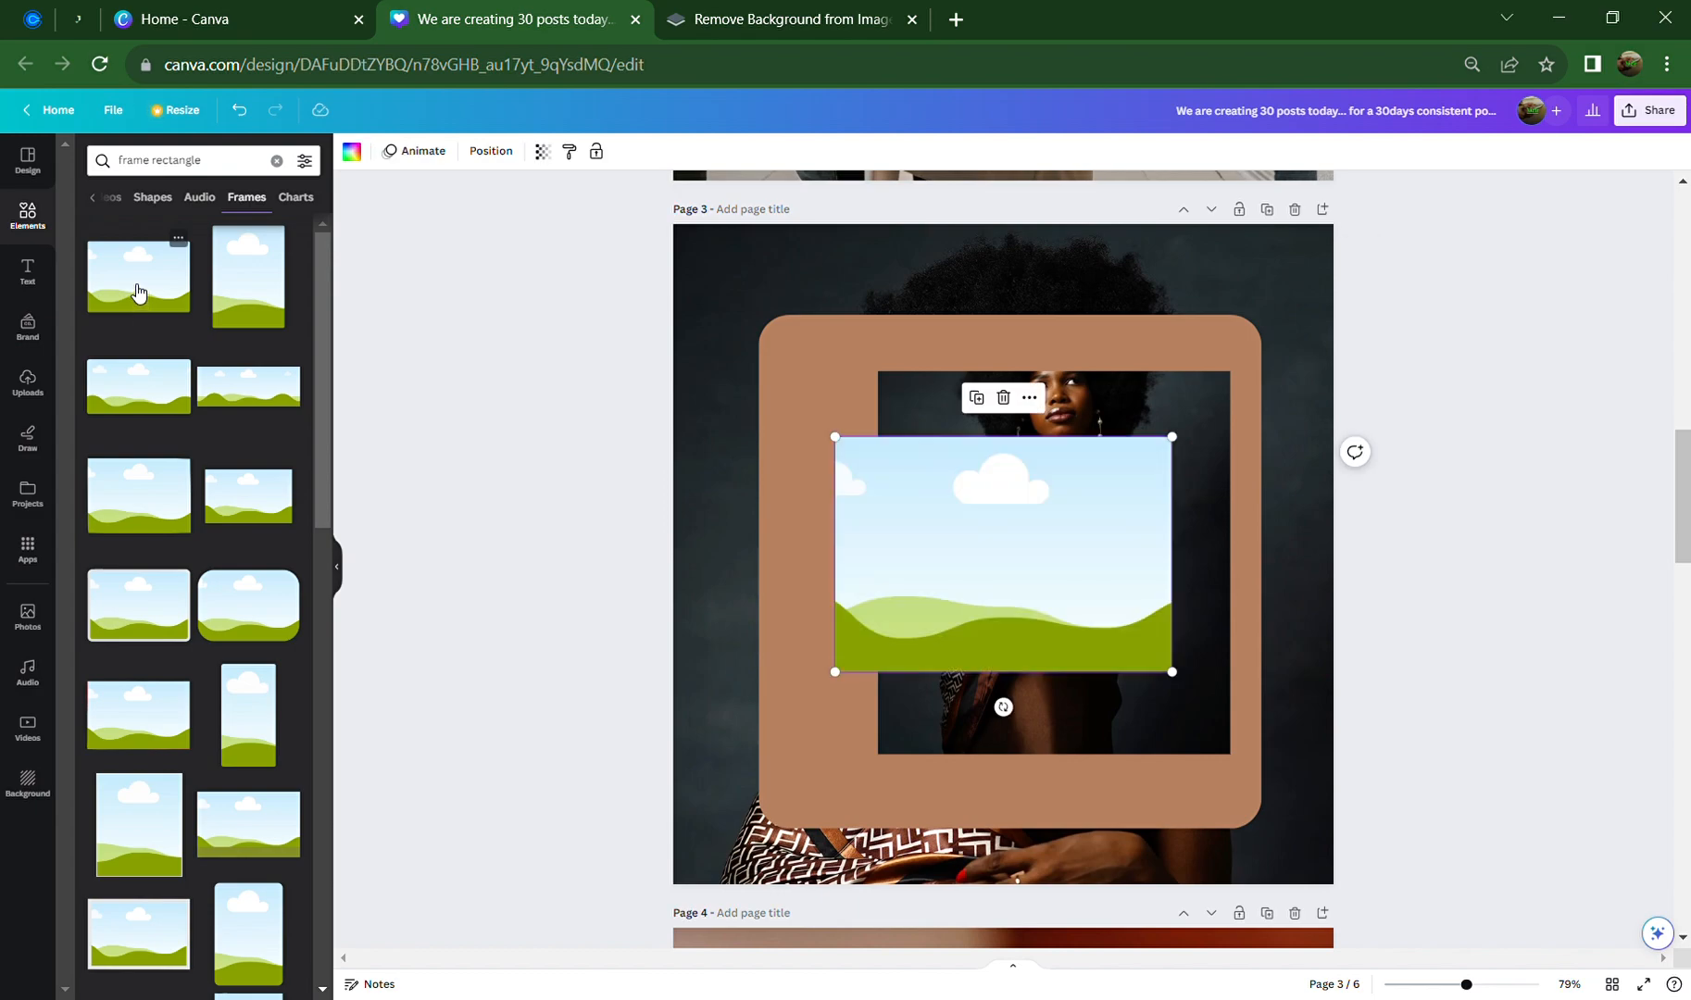
click(1459, 613)
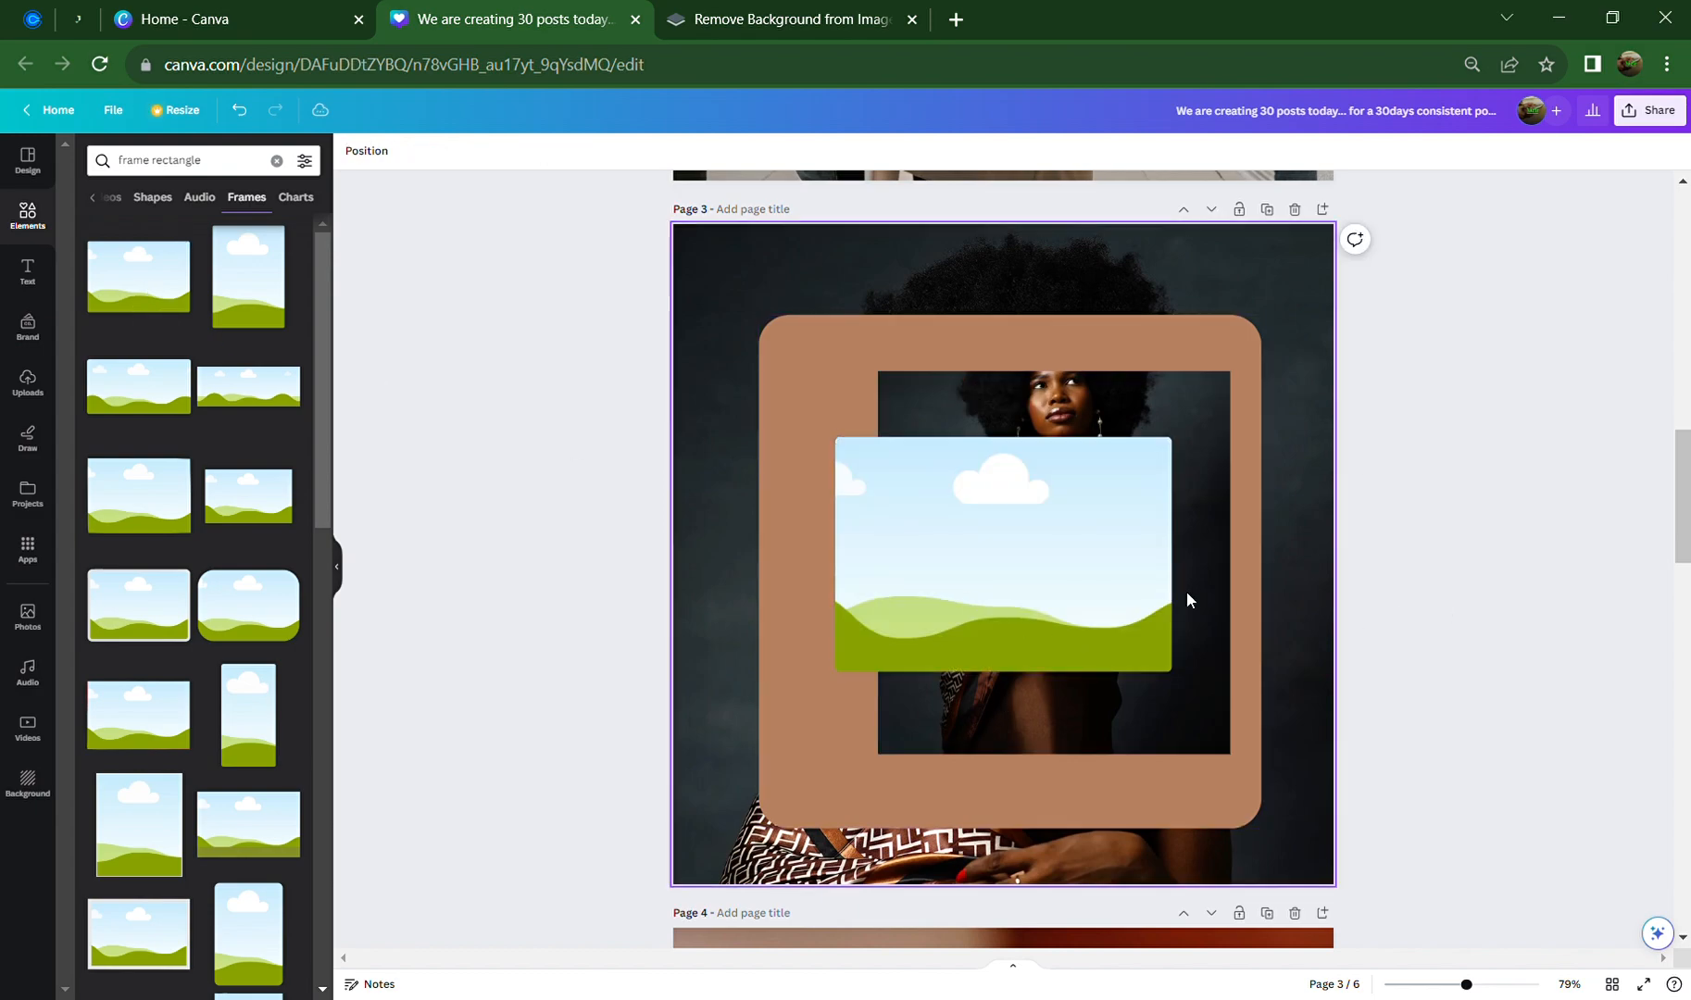
click(1147, 585)
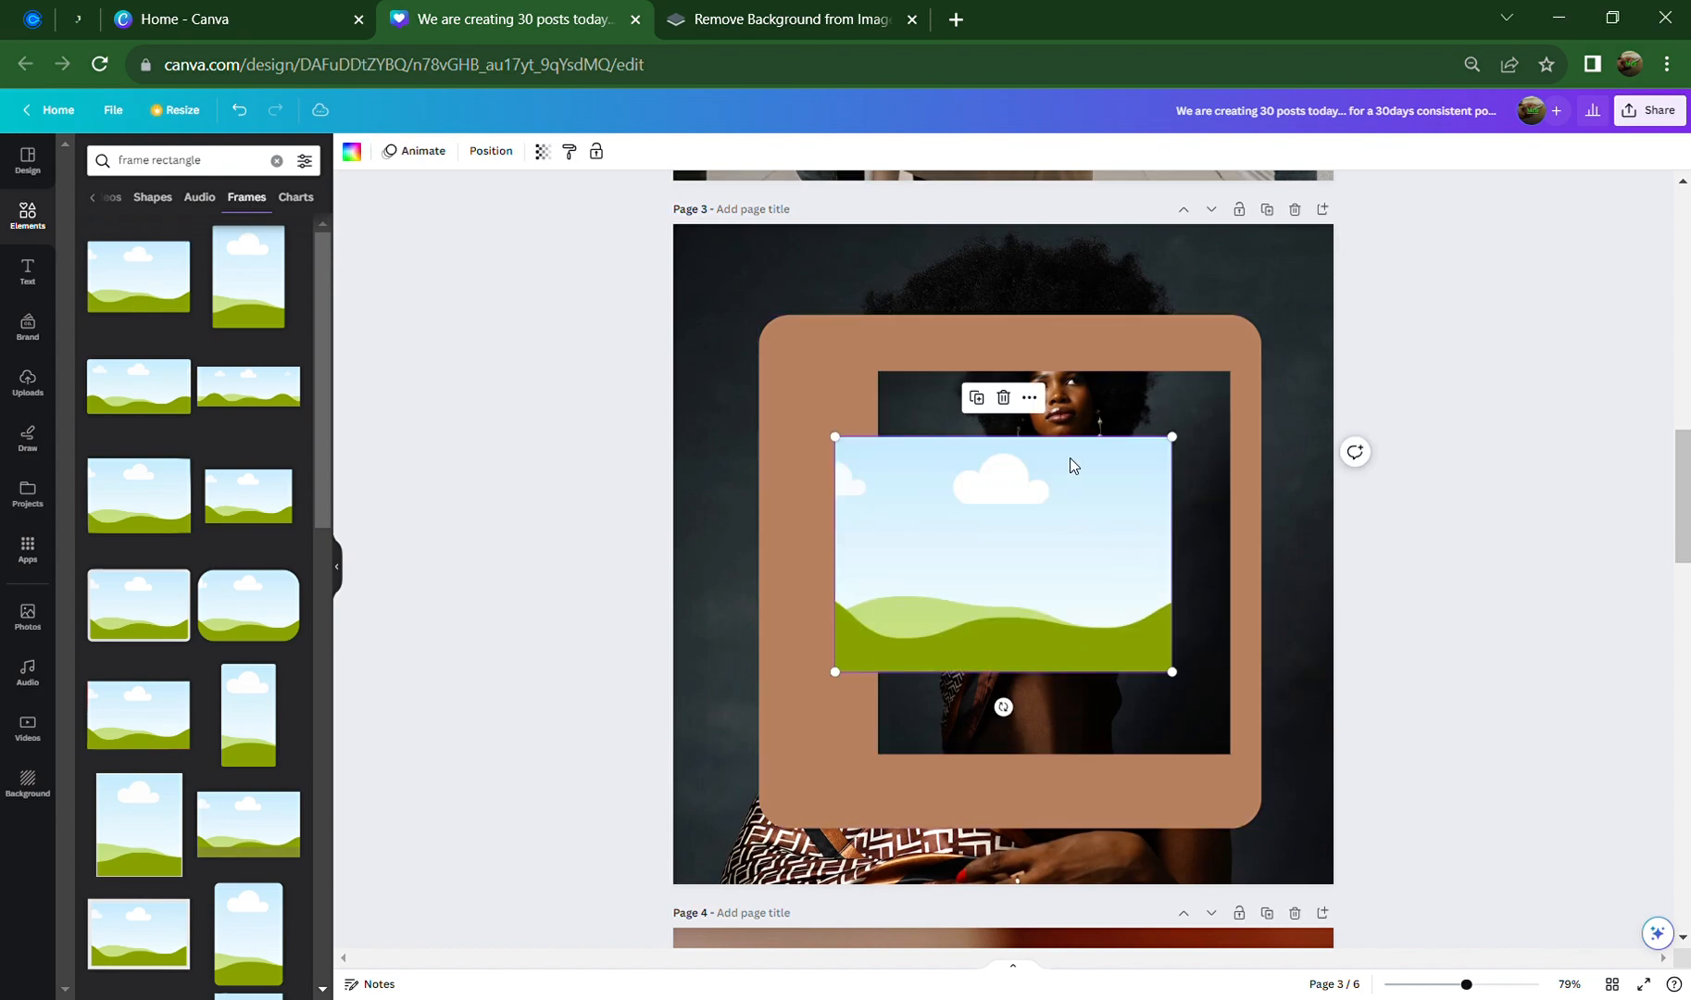
click(1002, 404)
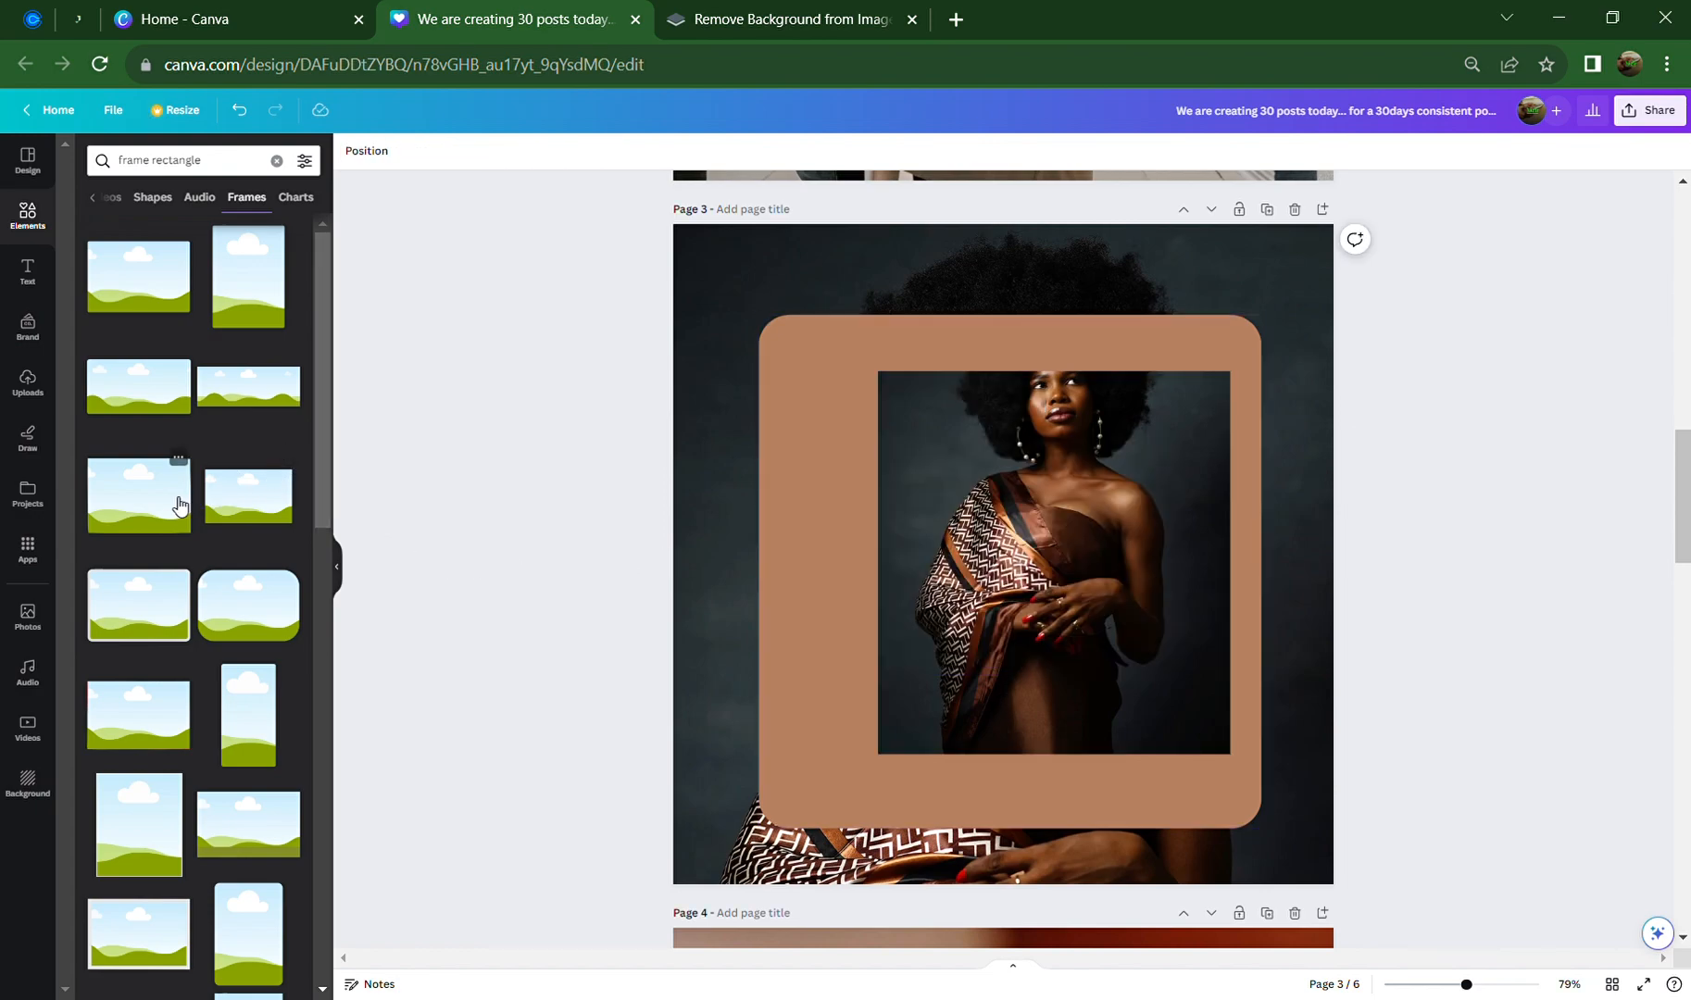
scroll(198, 671, down, 3)
scroll(194, 680, down, 5)
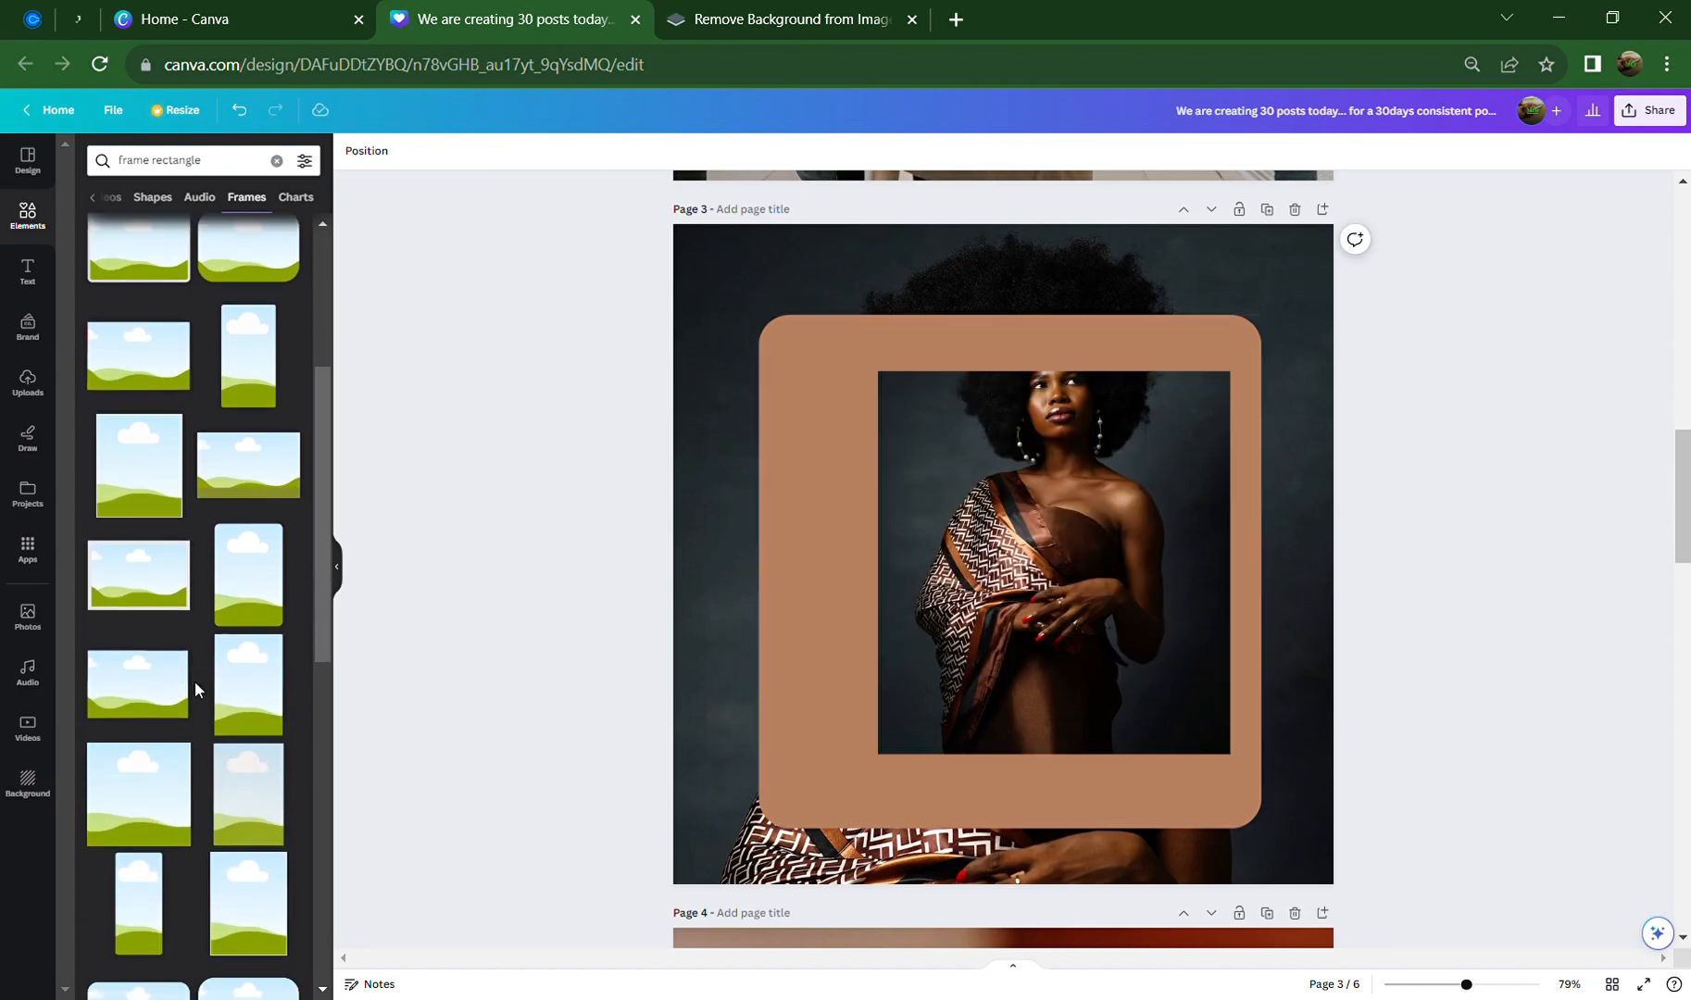
scroll(192, 680, down, 3)
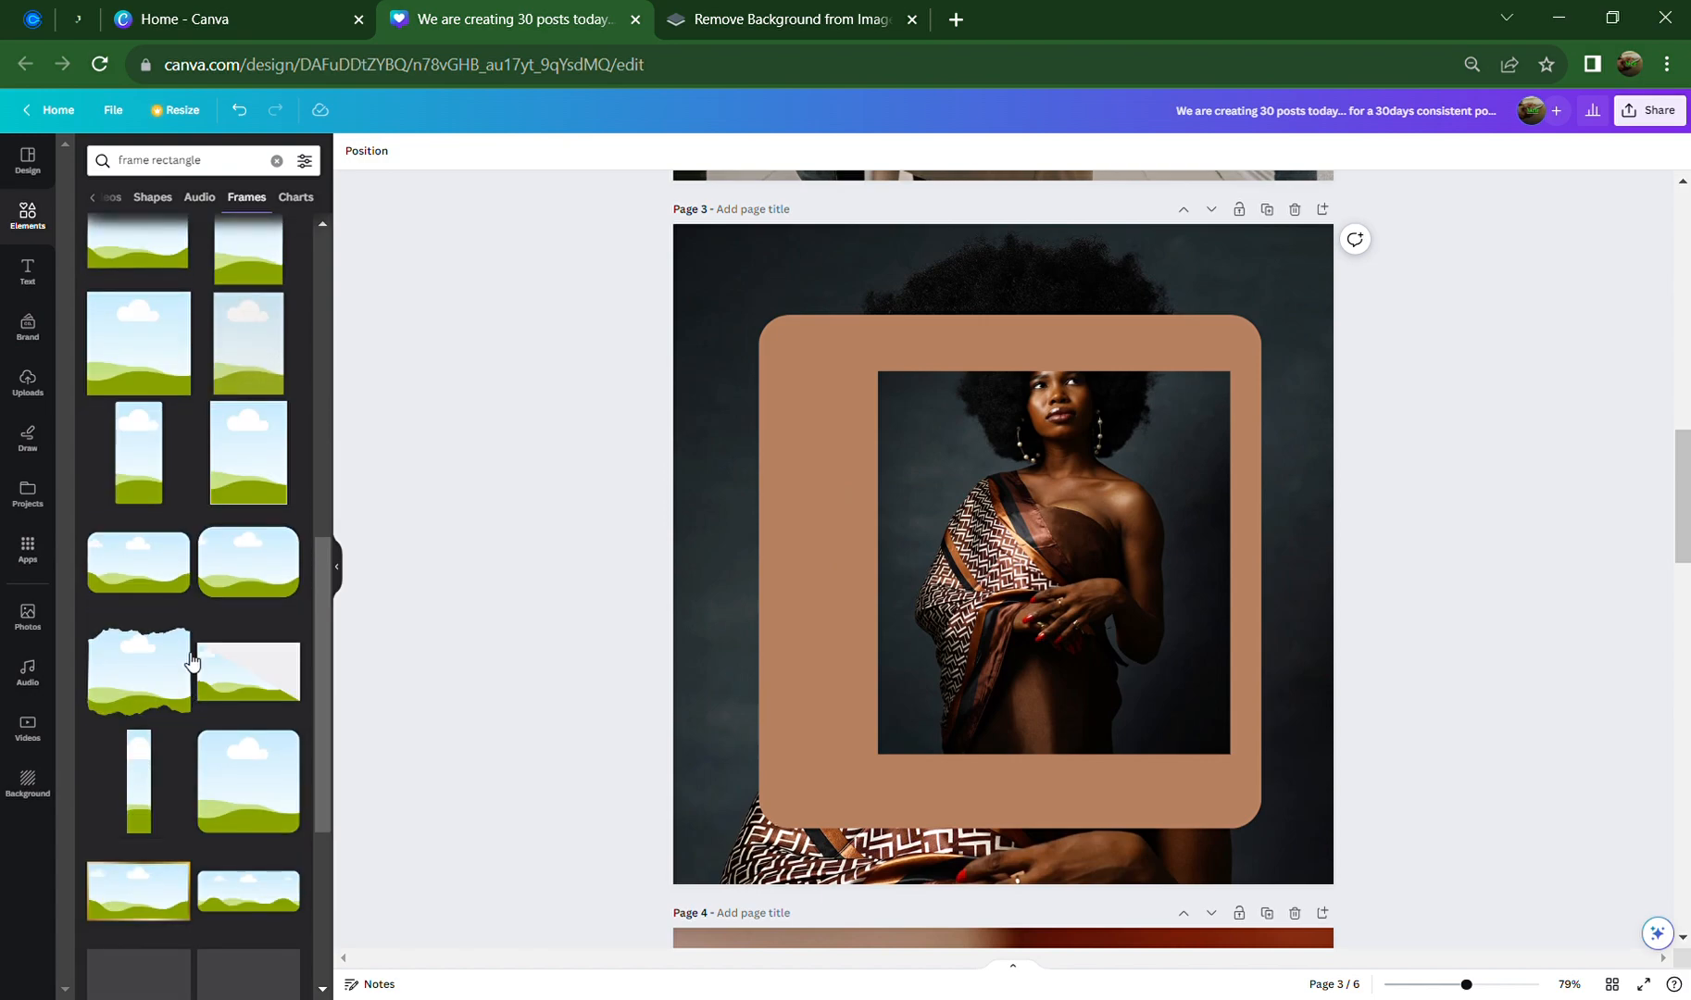
Add a rounded landscape frame and resize it to about 754 × 452 inside the brown card
click(145, 574)
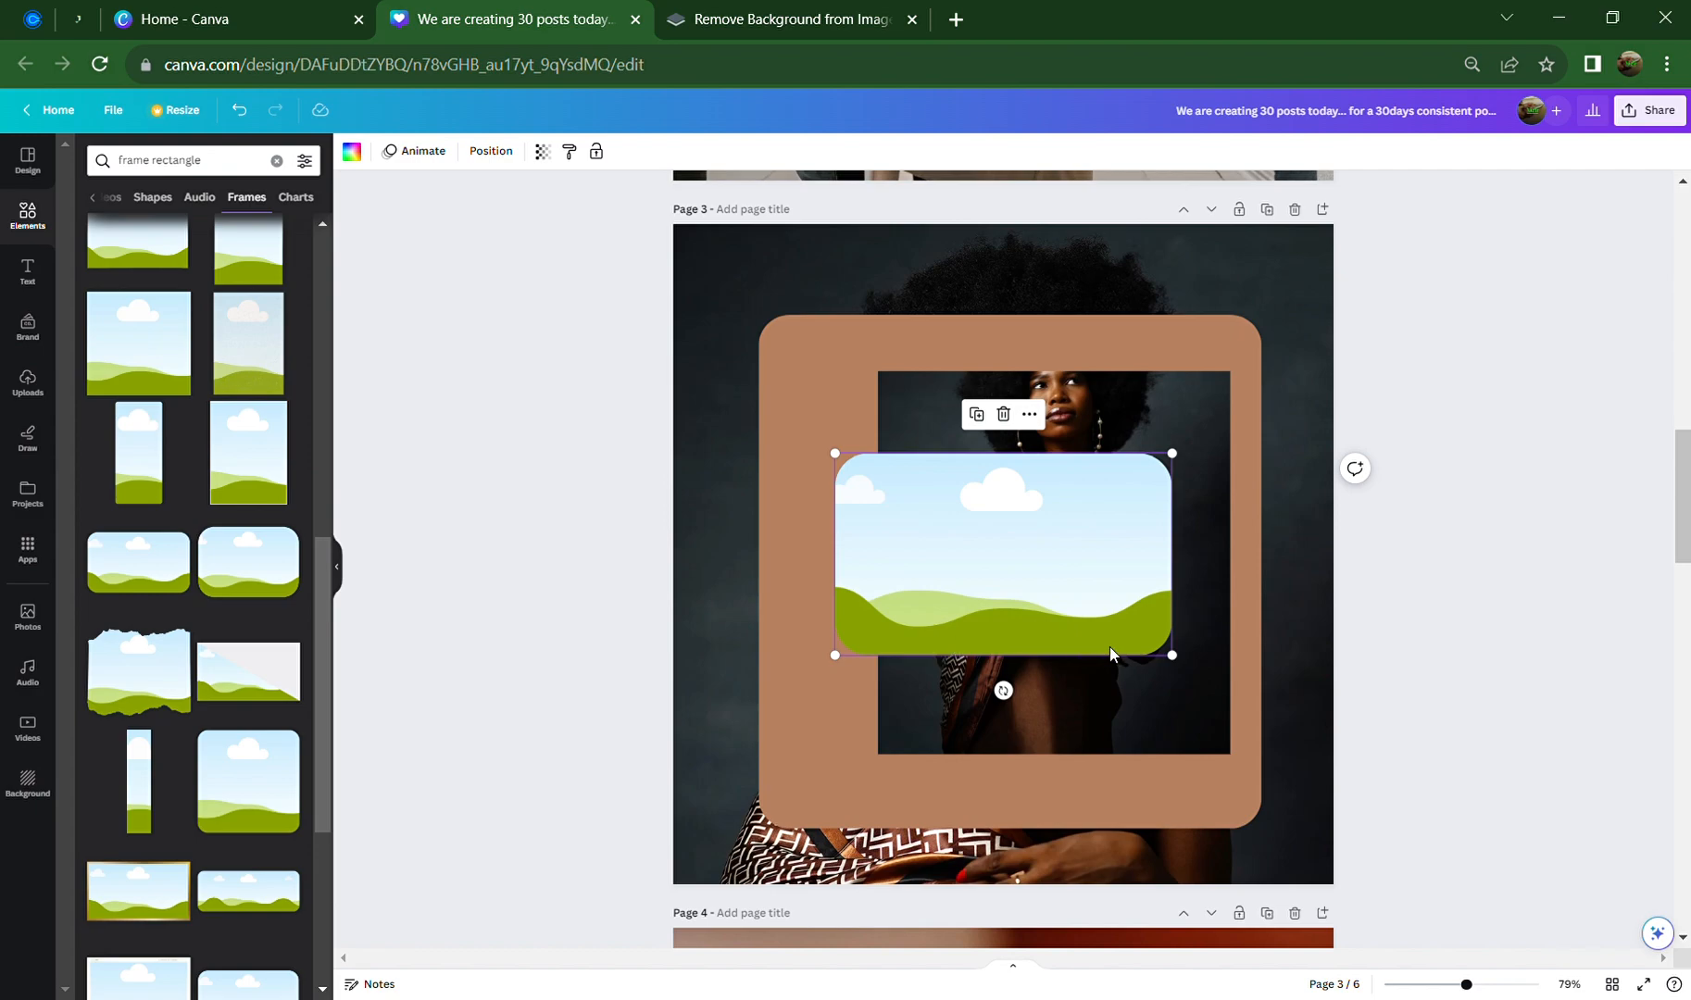
mouse_move(1100, 652)
mouse_down()
mouse_move(1080, 744)
mouse_move(1042, 763)
mouse_move(1087, 647)
mouse_up()
drag(1122, 545, 1229, 435)
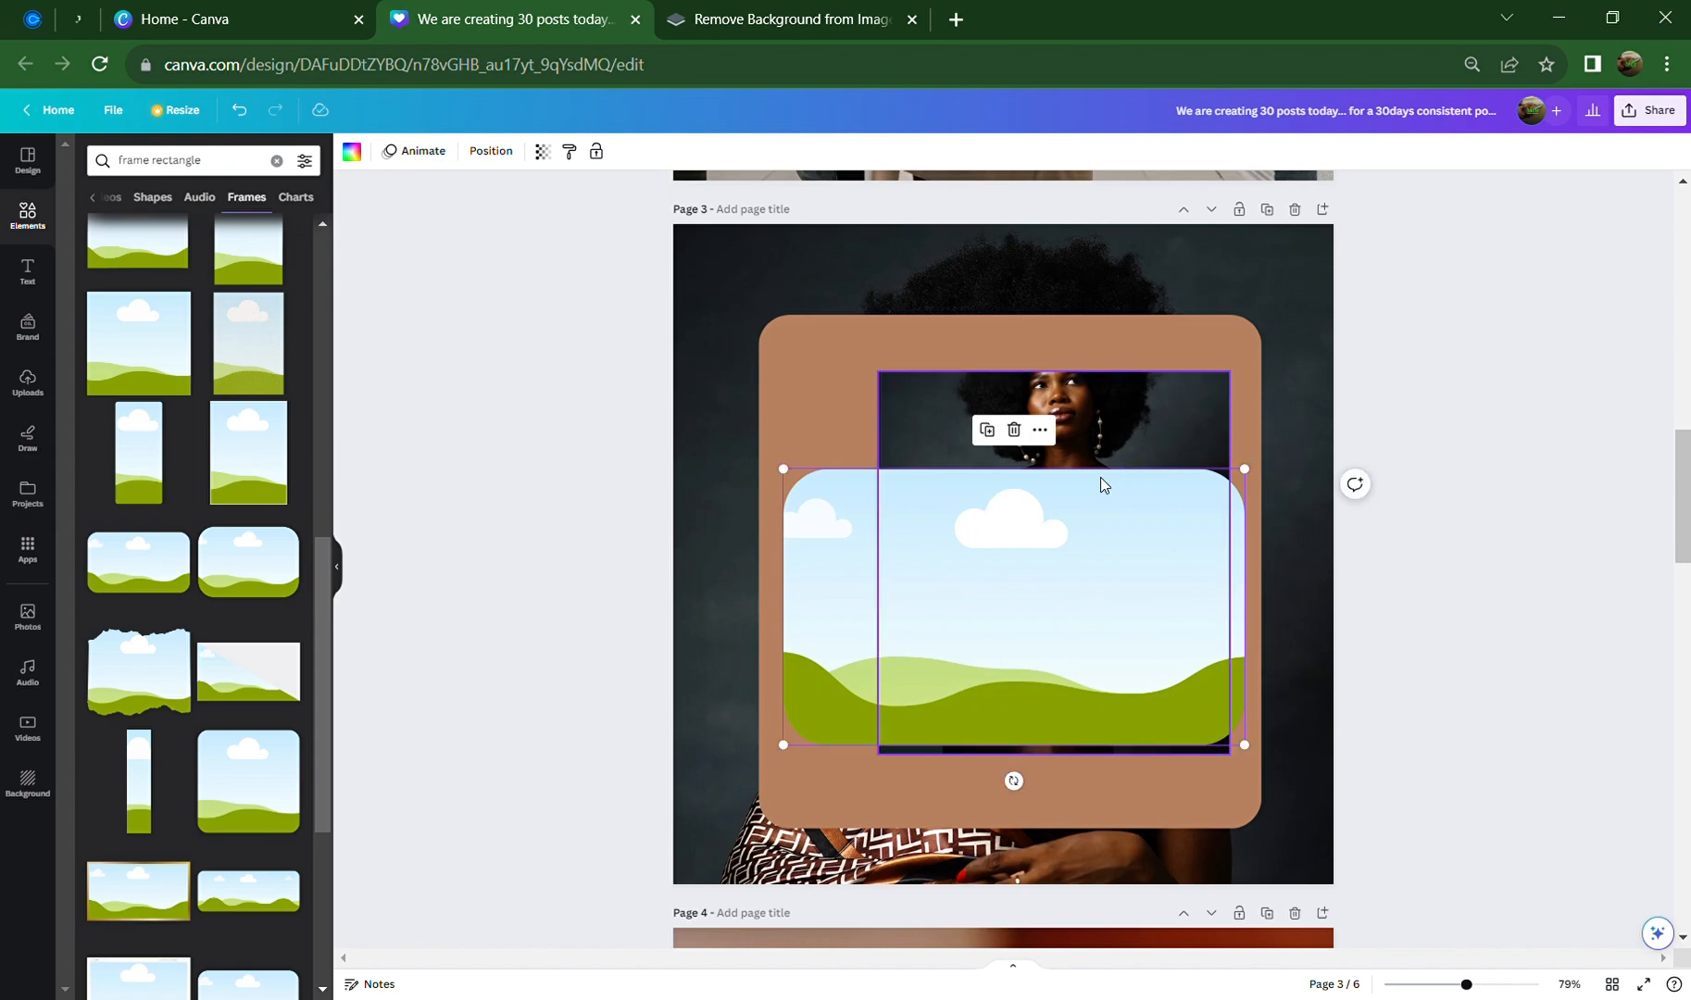
drag(1047, 658, 1039, 625)
Drop the woman's photo into the rounded frame and centre it in the brown card
click(1146, 389)
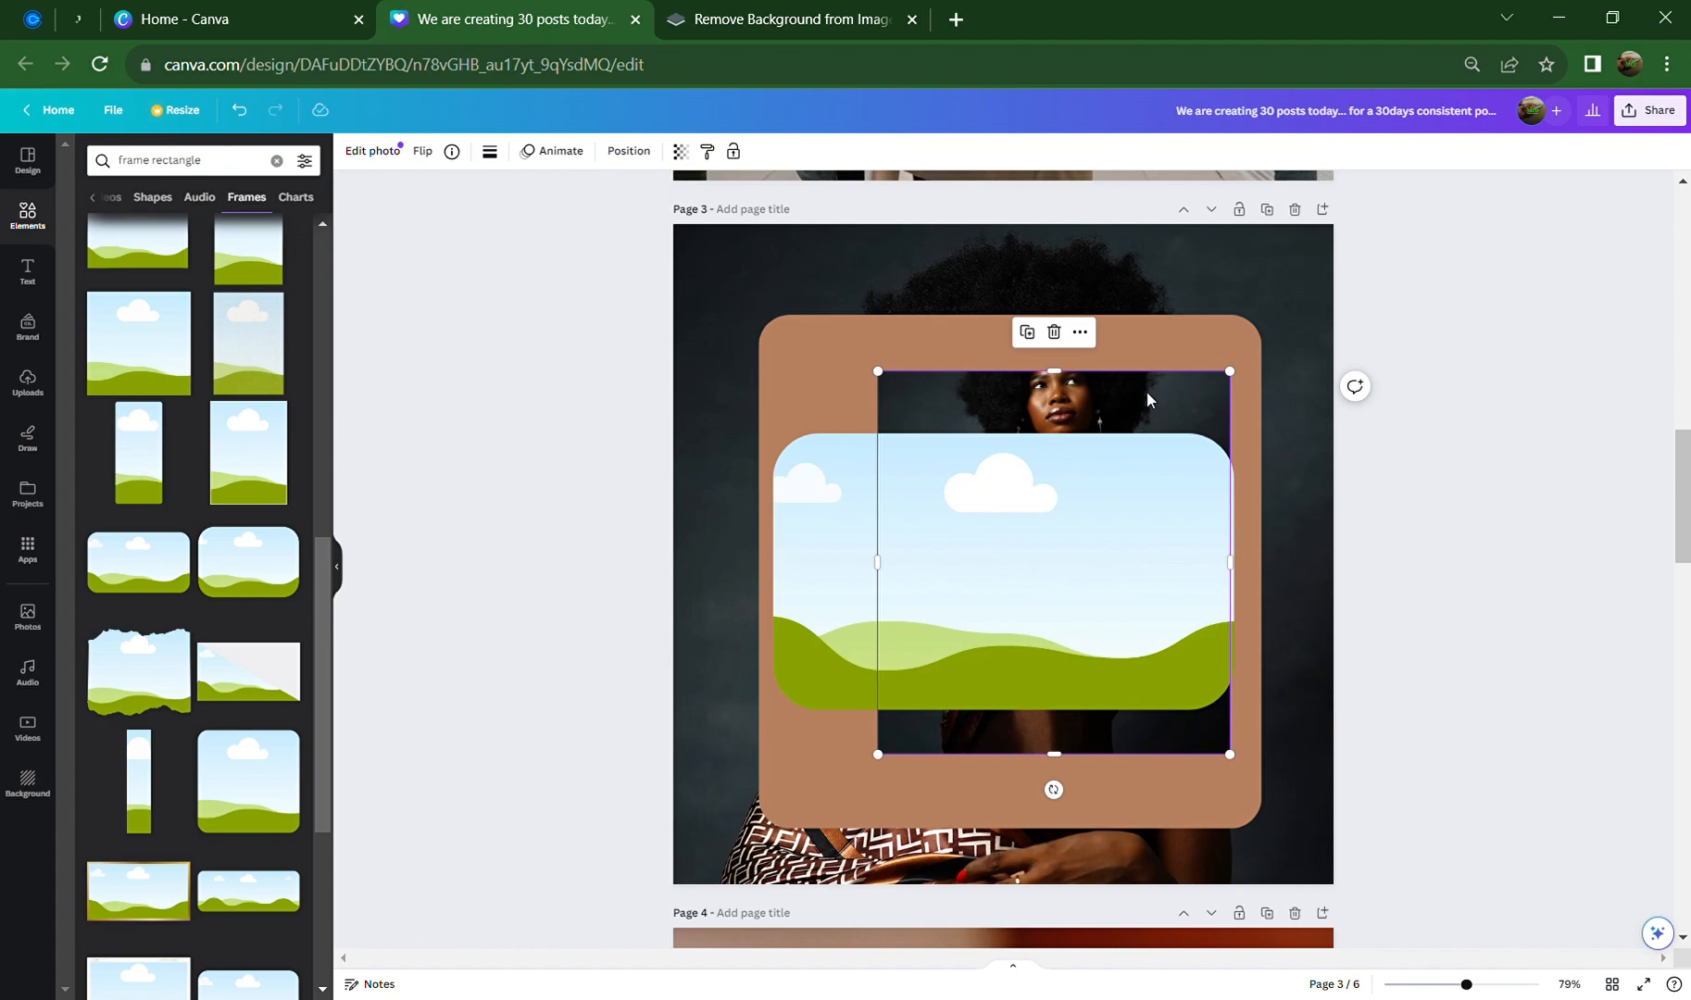
drag(1146, 399, 1129, 578)
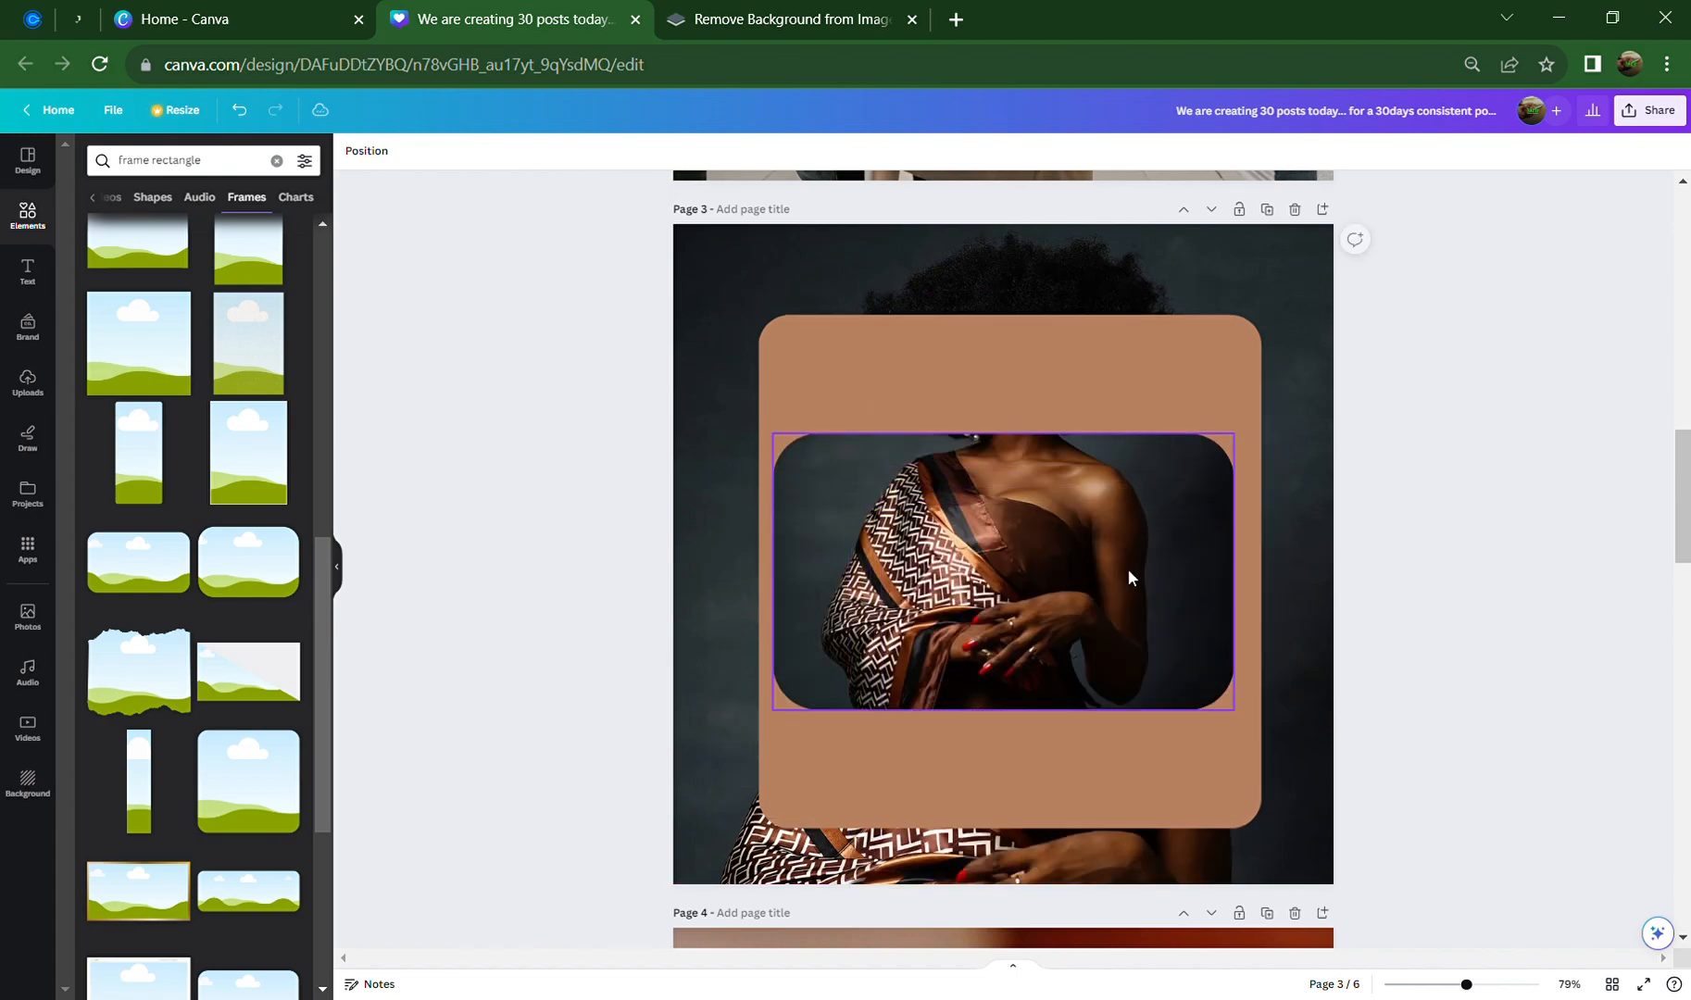
mouse_move(1078, 652)
mouse_down()
mouse_move(1064, 660)
mouse_move(1113, 650)
mouse_move(1105, 639)
mouse_up()
scroll(1105, 638, up, 7)
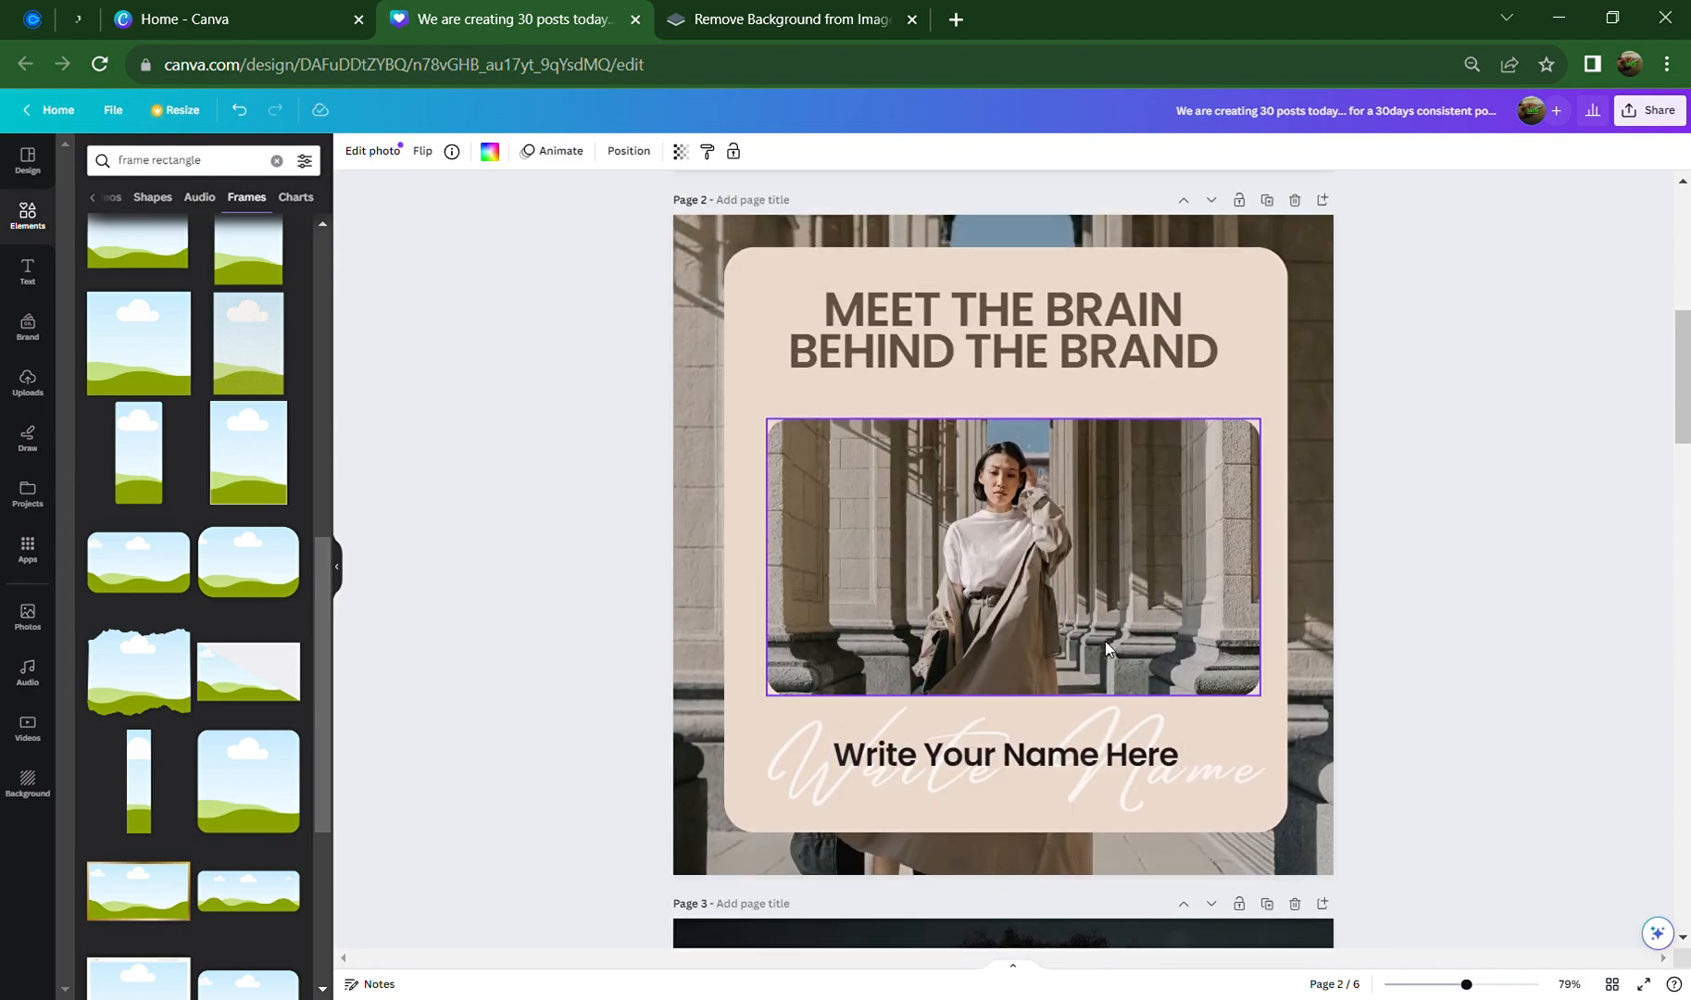
scroll(1104, 639, down, 4)
scroll(1105, 639, down, 4)
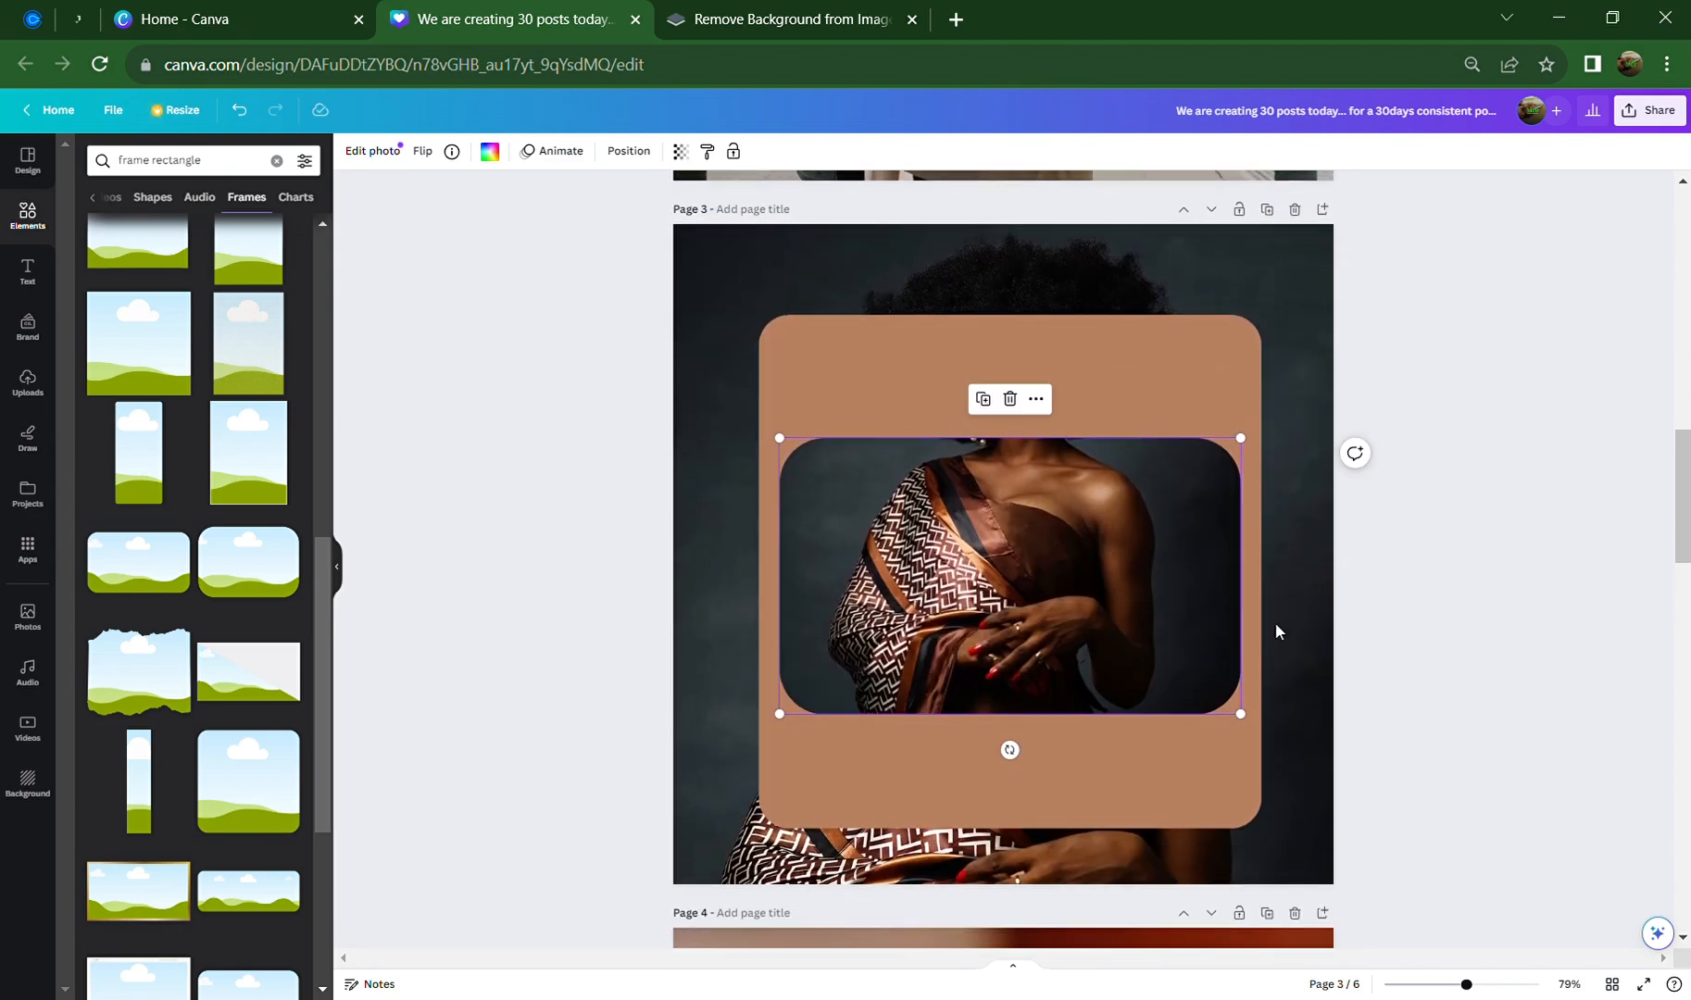
click(1464, 595)
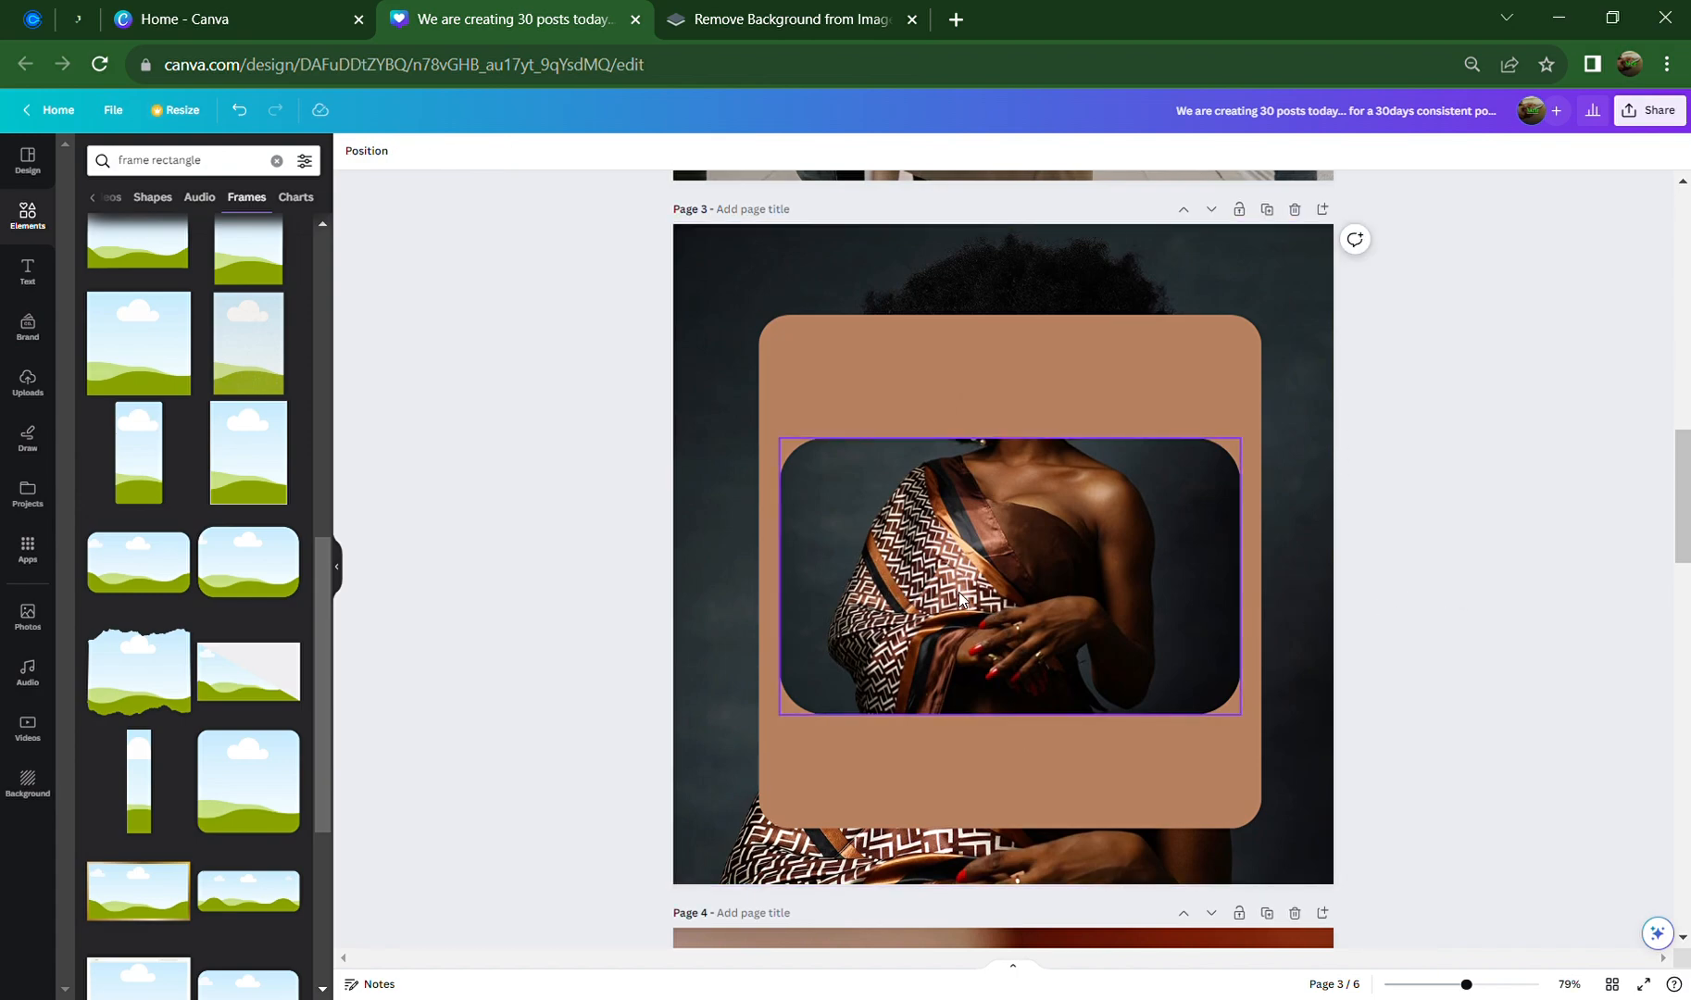
drag(960, 592, 971, 596)
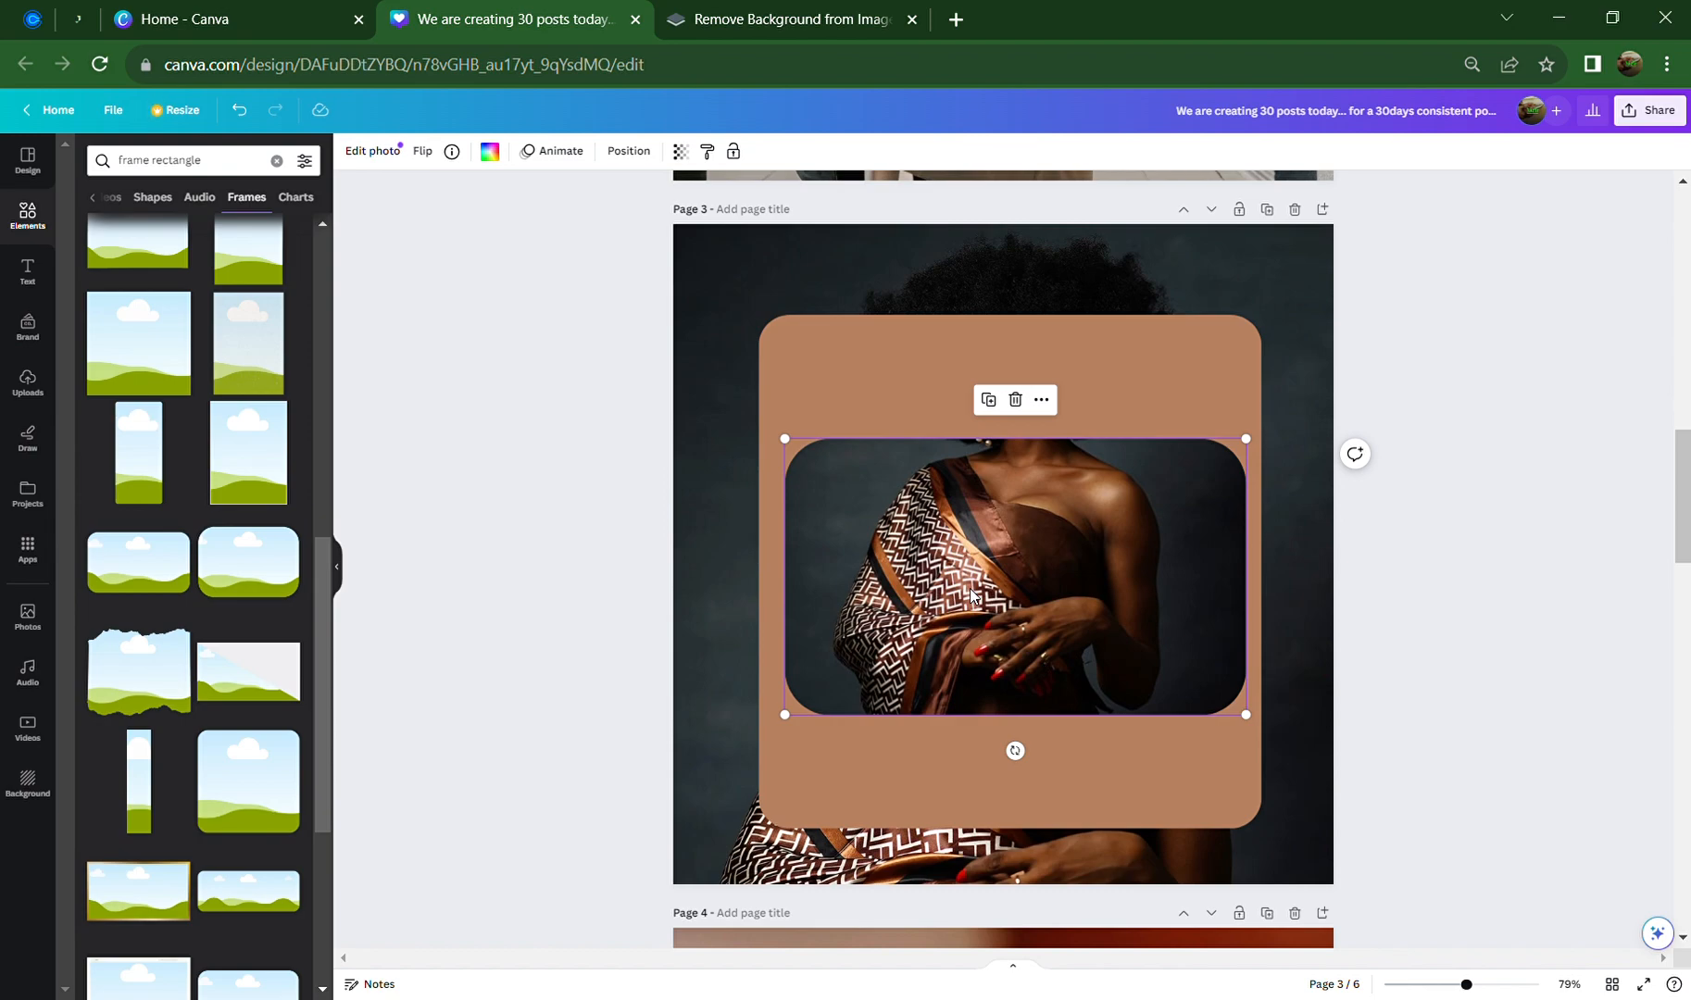
Recrop the photo inside the frame to show the woman's face
double_click(971, 595)
drag(971, 596, 984, 720)
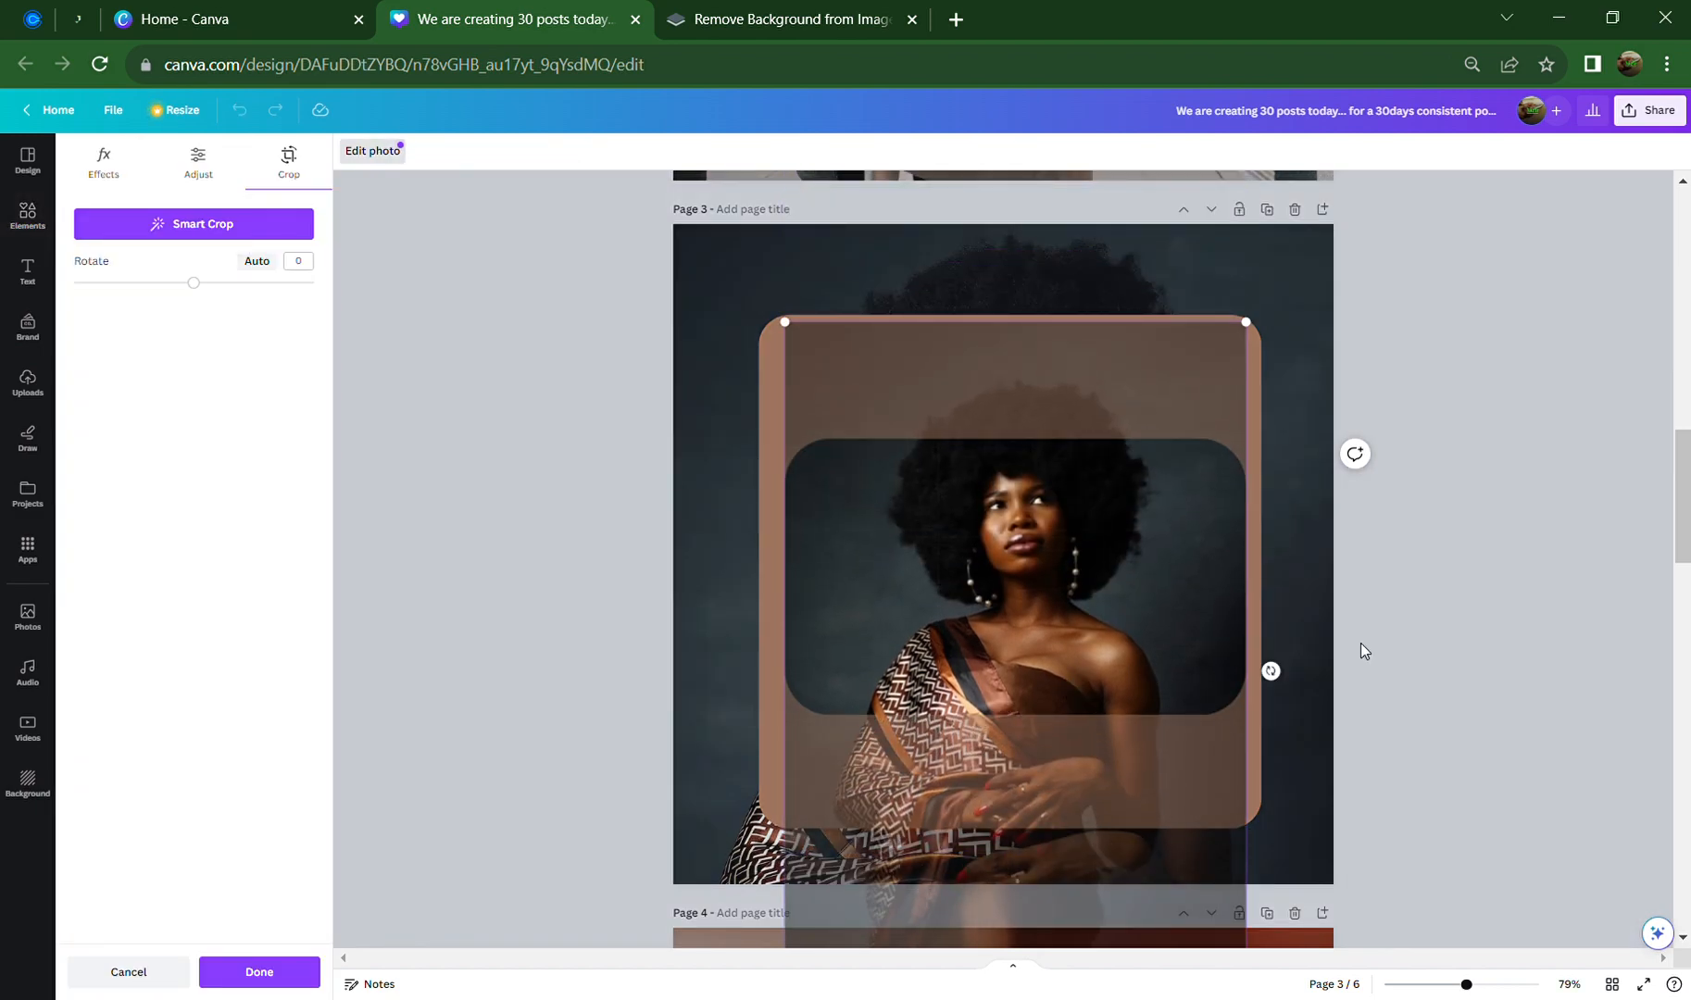
click(1554, 613)
Delete the rounded frame together with its photo
click(1468, 665)
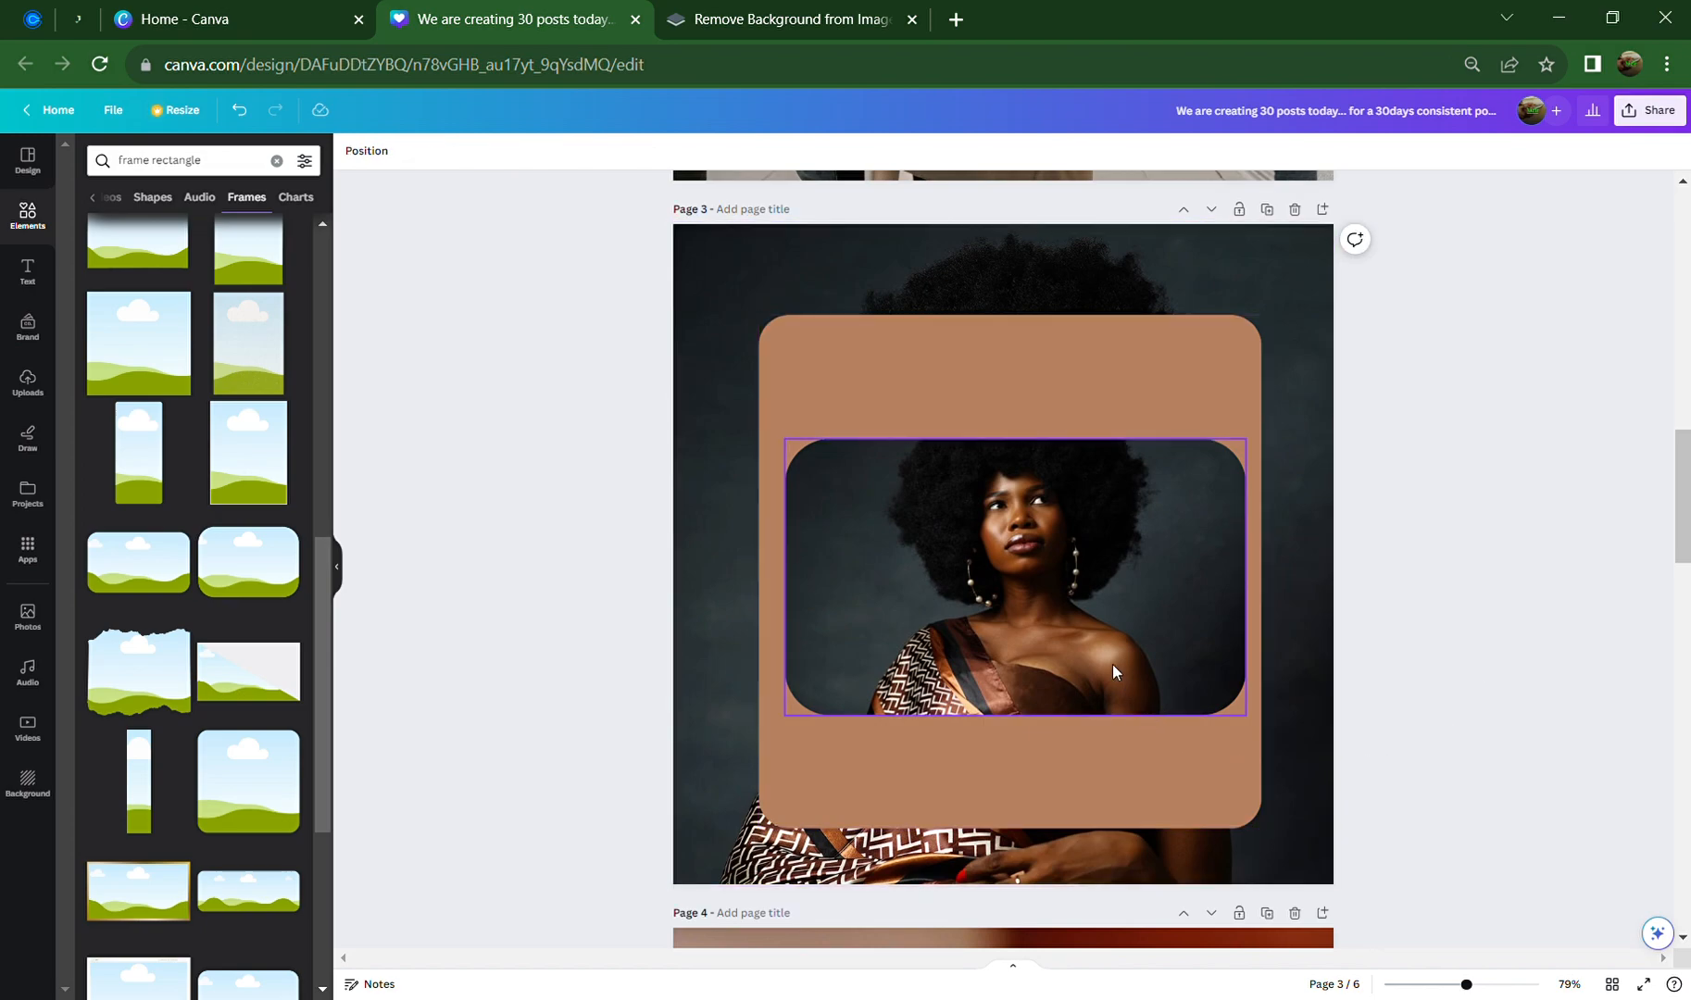
click(920, 561)
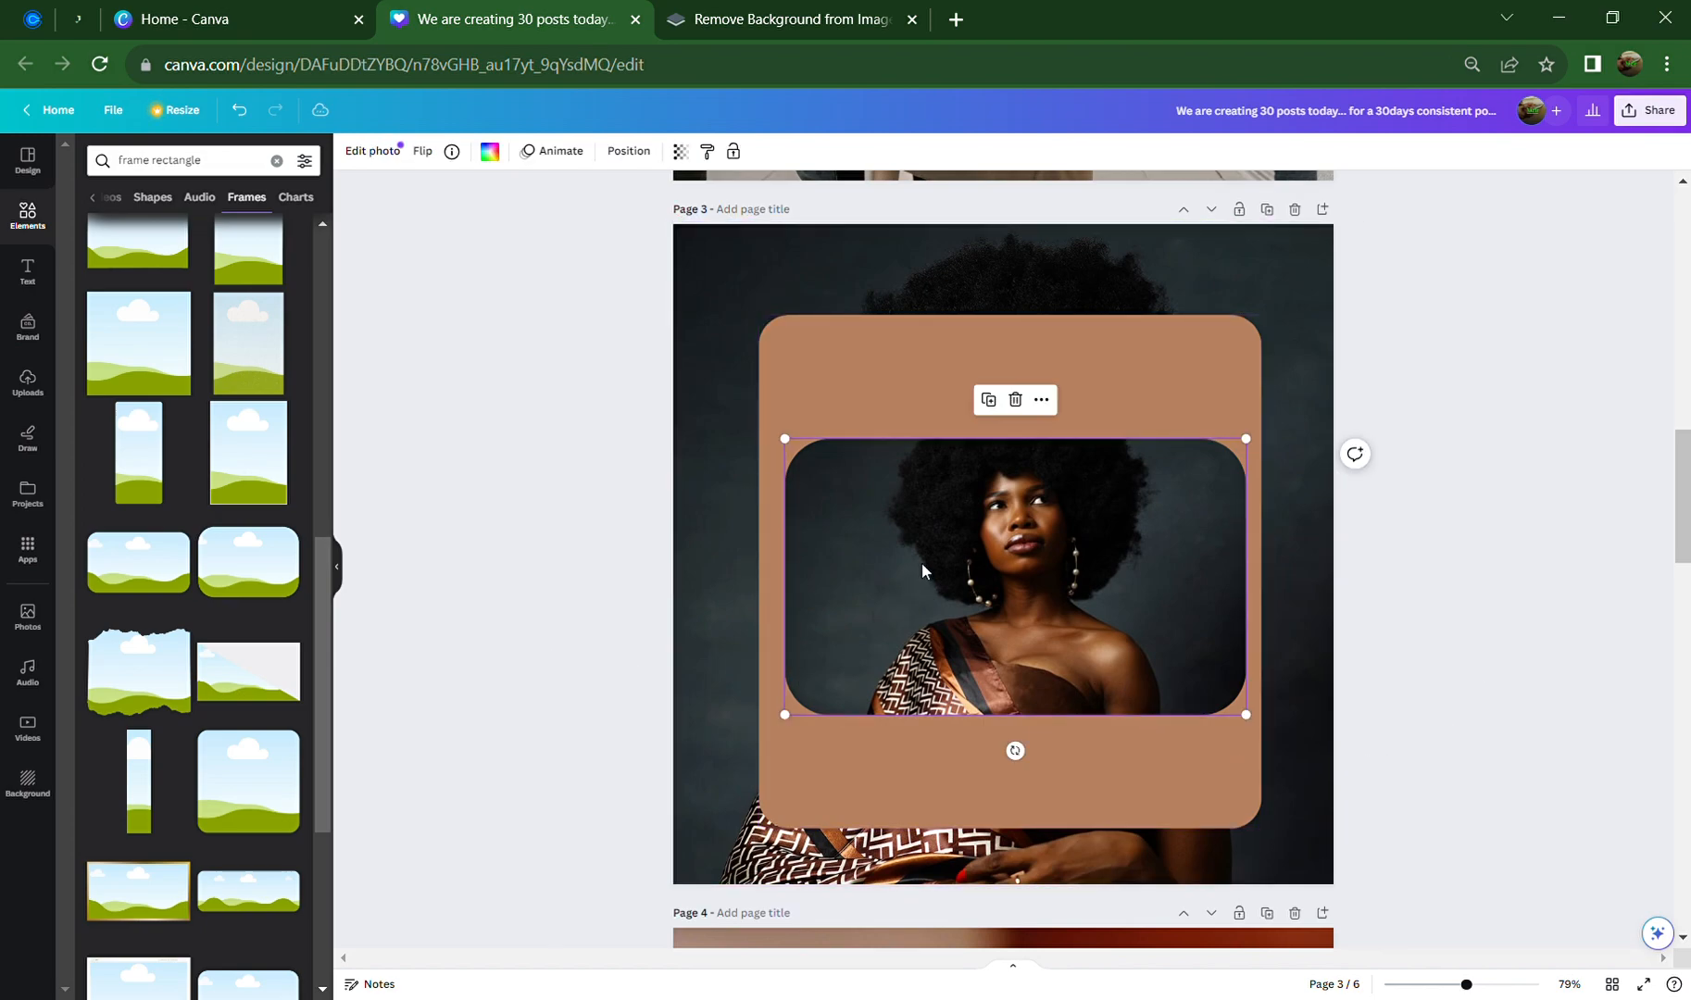
click(1016, 399)
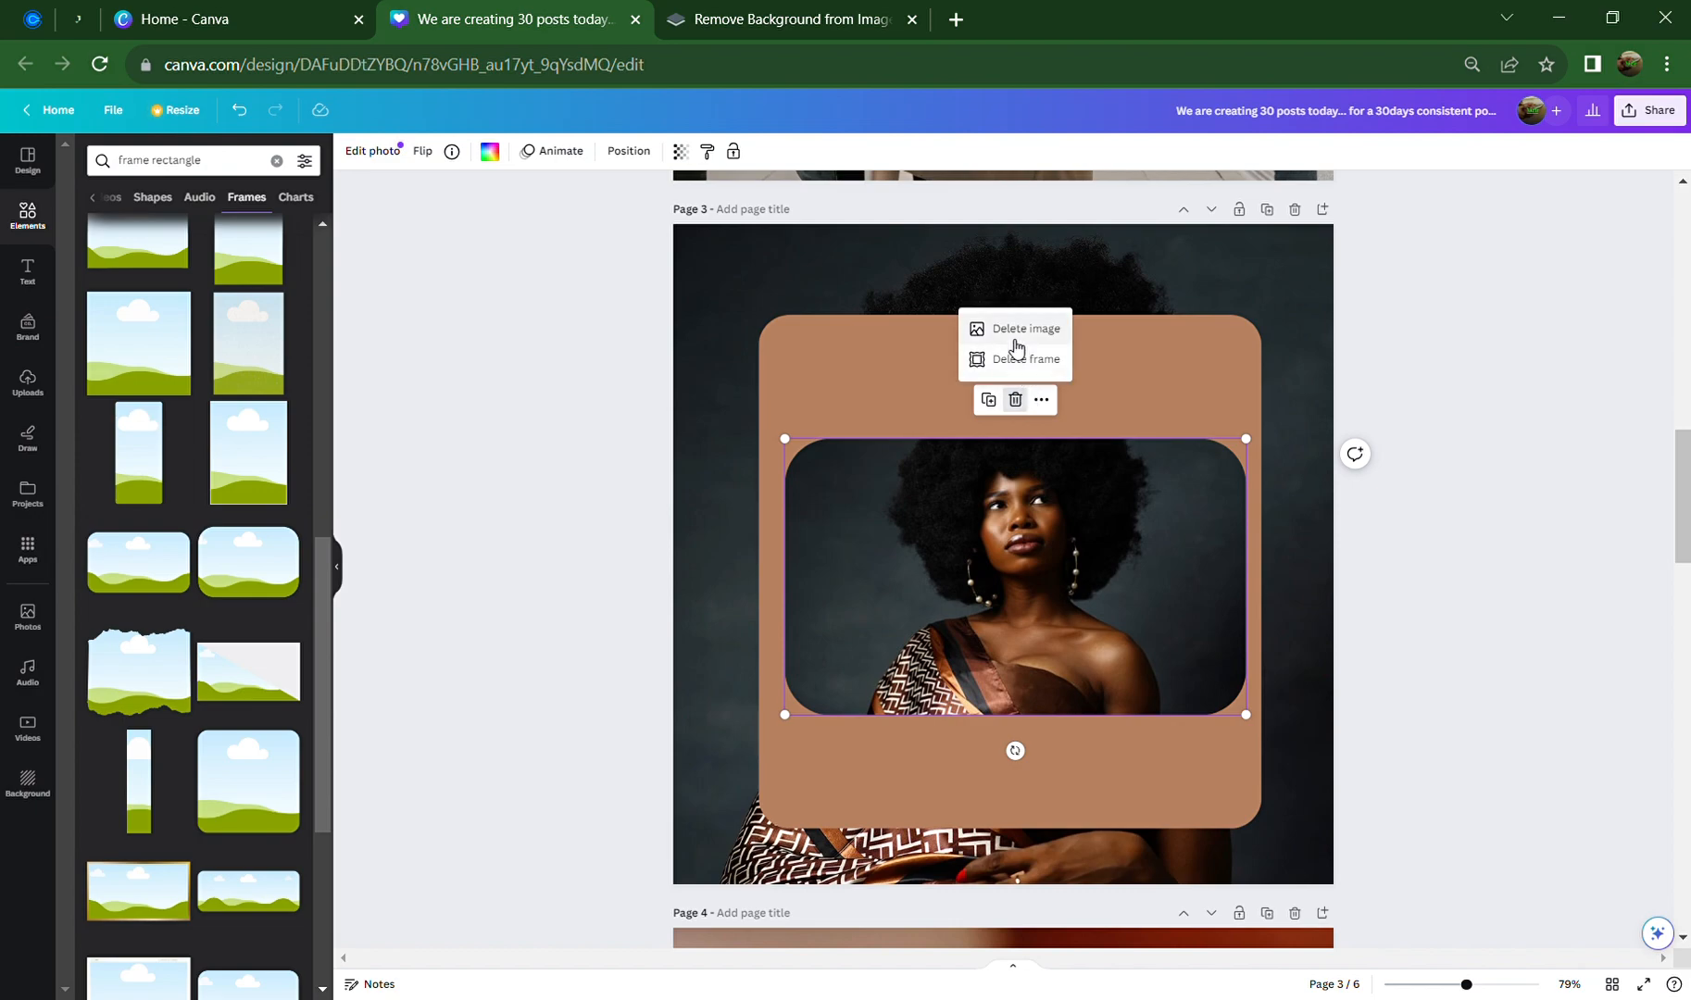
click(1021, 360)
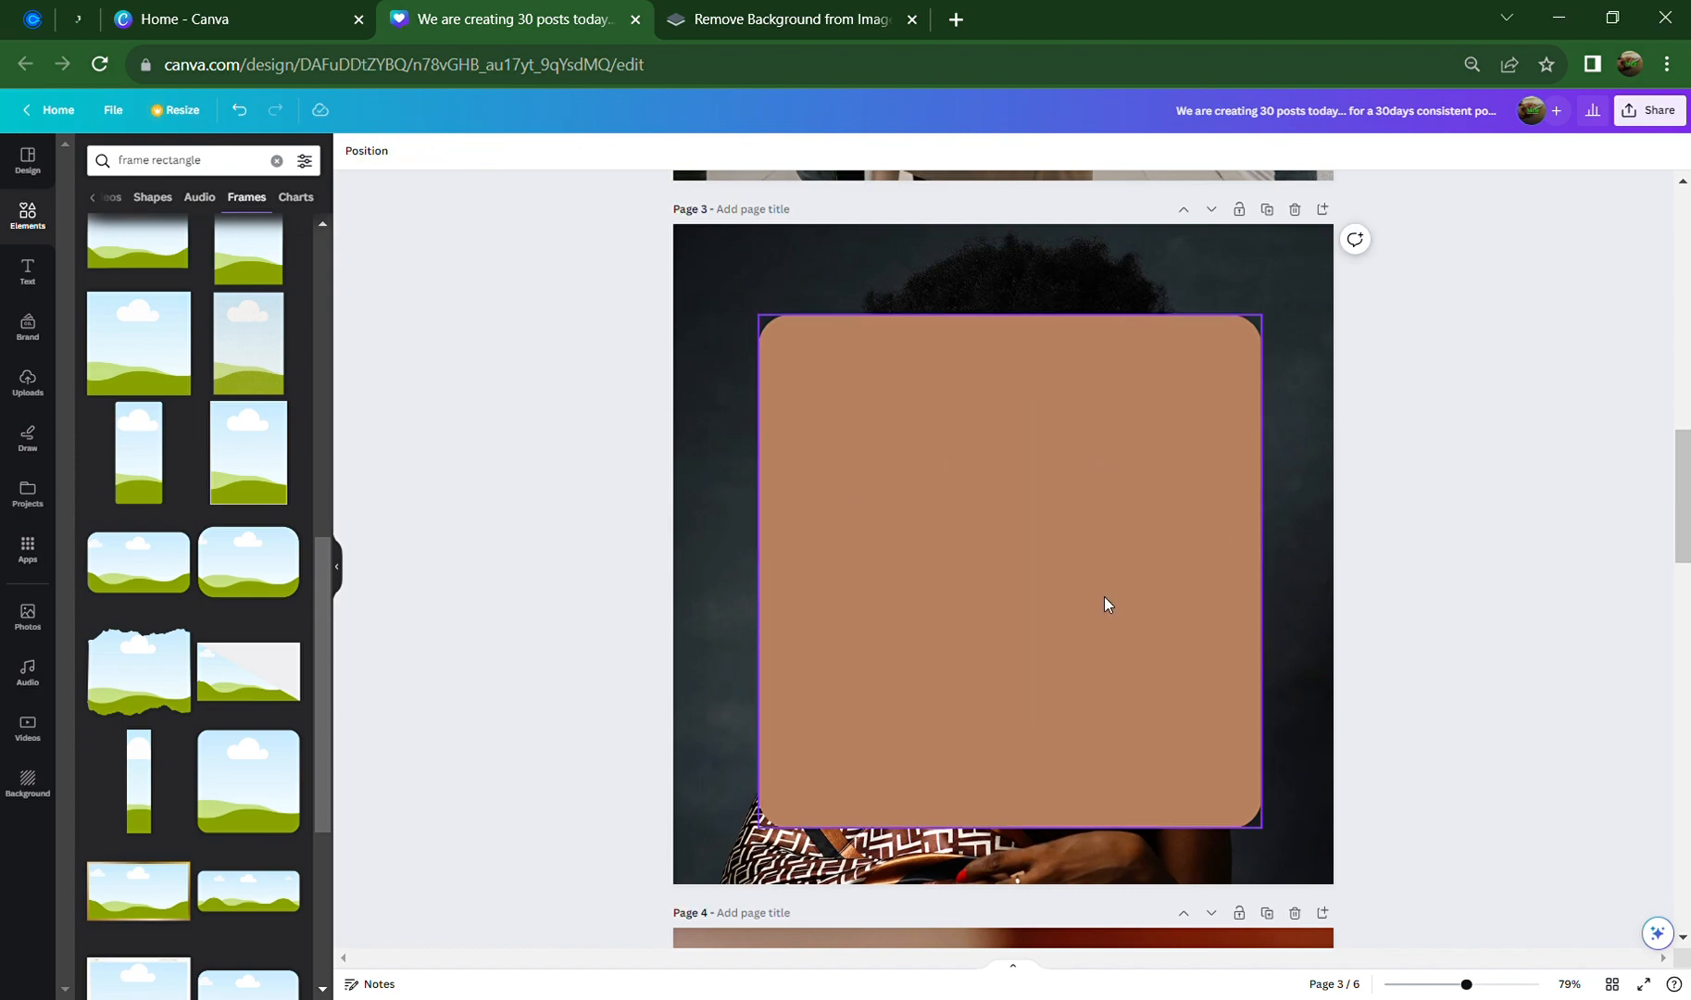
Add a rounded landscape frame near the top of the brown card and widen it
click(429, 638)
scroll(241, 761, down, 4)
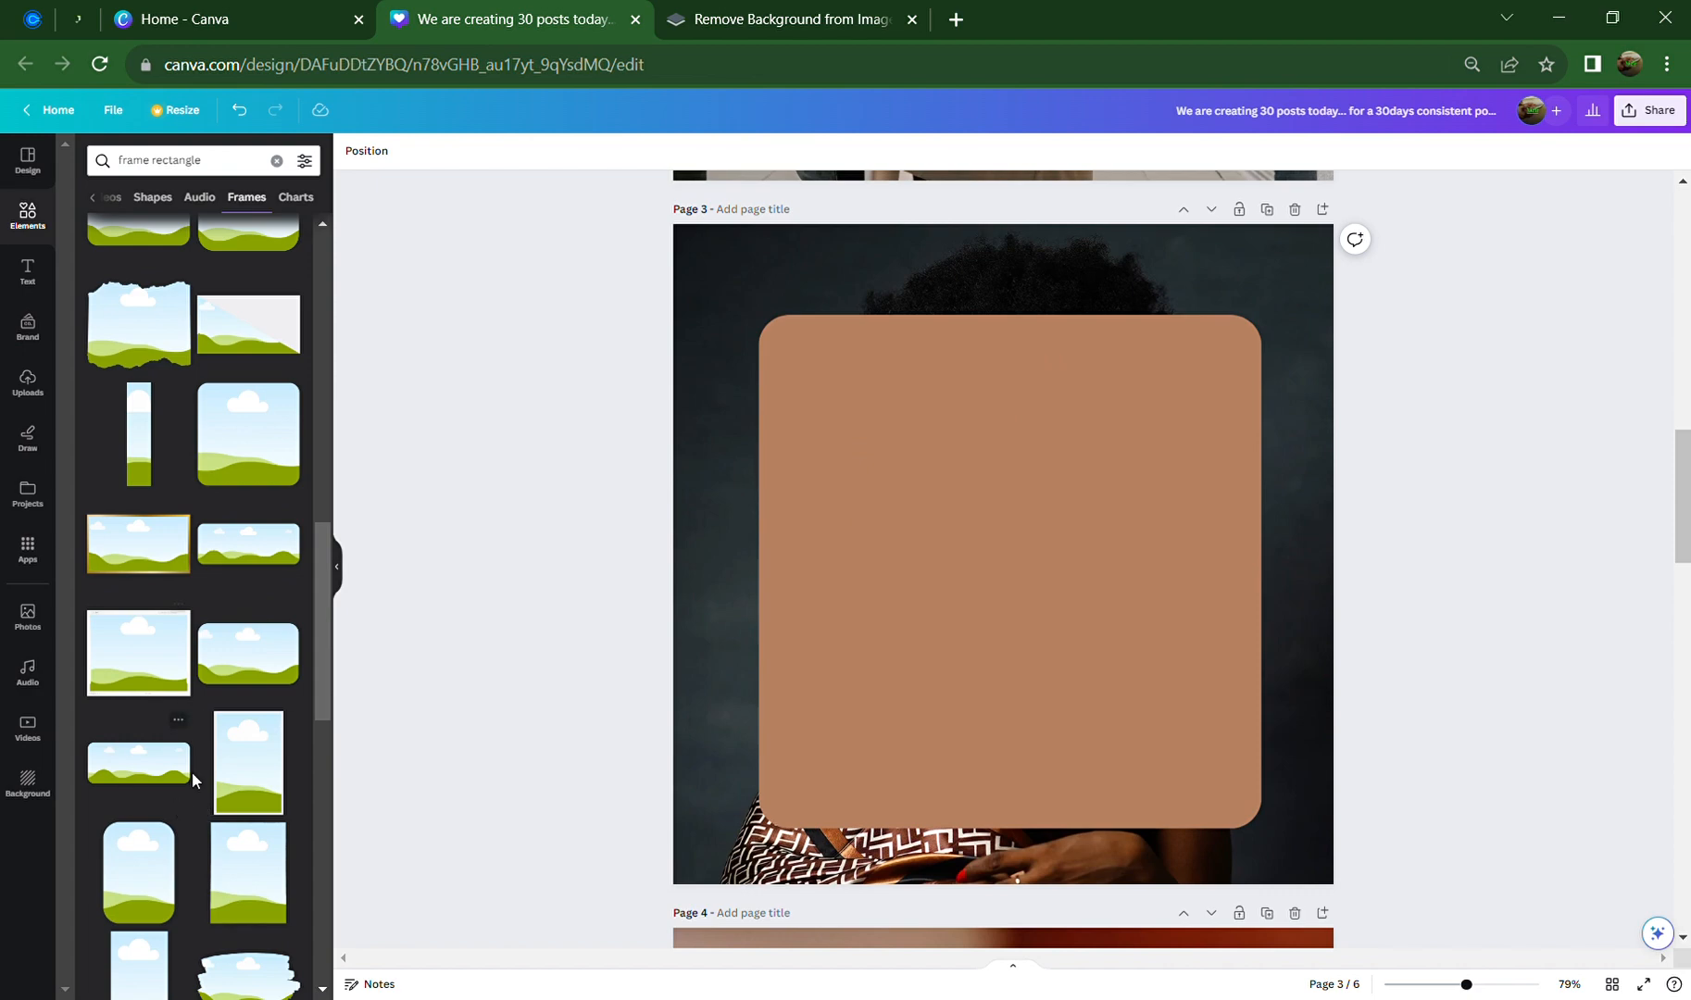
click(139, 764)
drag(946, 576, 918, 439)
mouse_move(1142, 483)
mouse_down()
mouse_move(1226, 537)
mouse_move(1144, 499)
mouse_up()
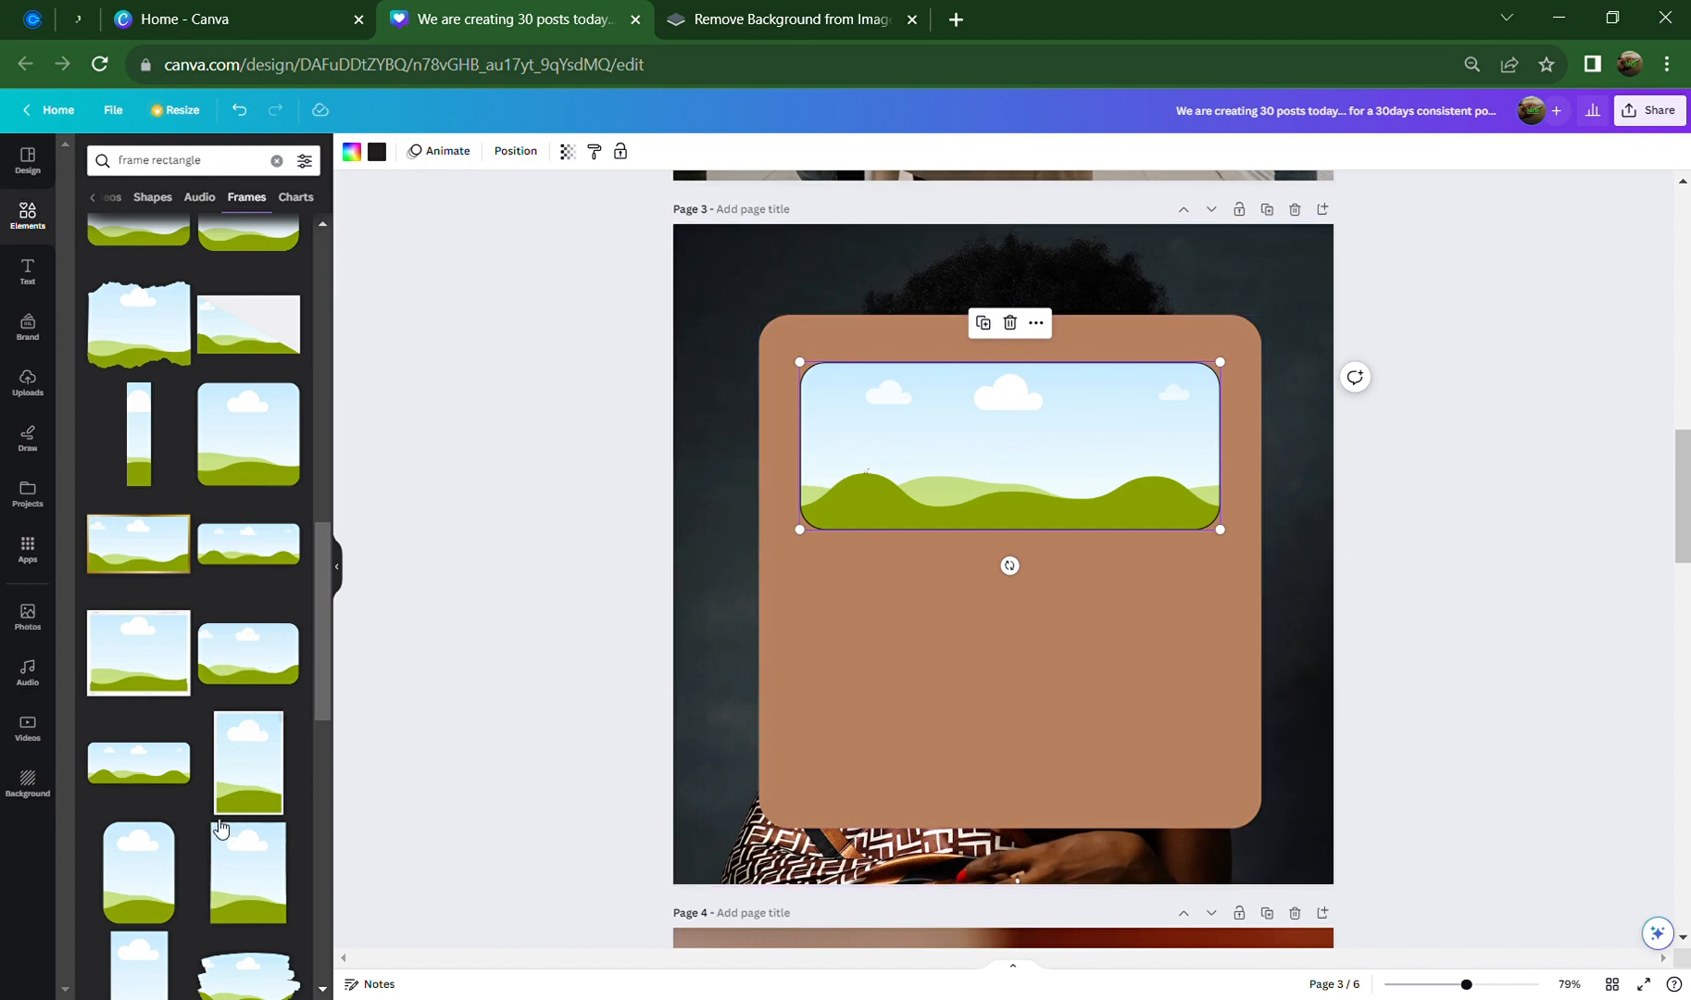
Add a second, larger frame of about 673 × 404 centred below the first
scroll(176, 759, up, 1)
click(248, 754)
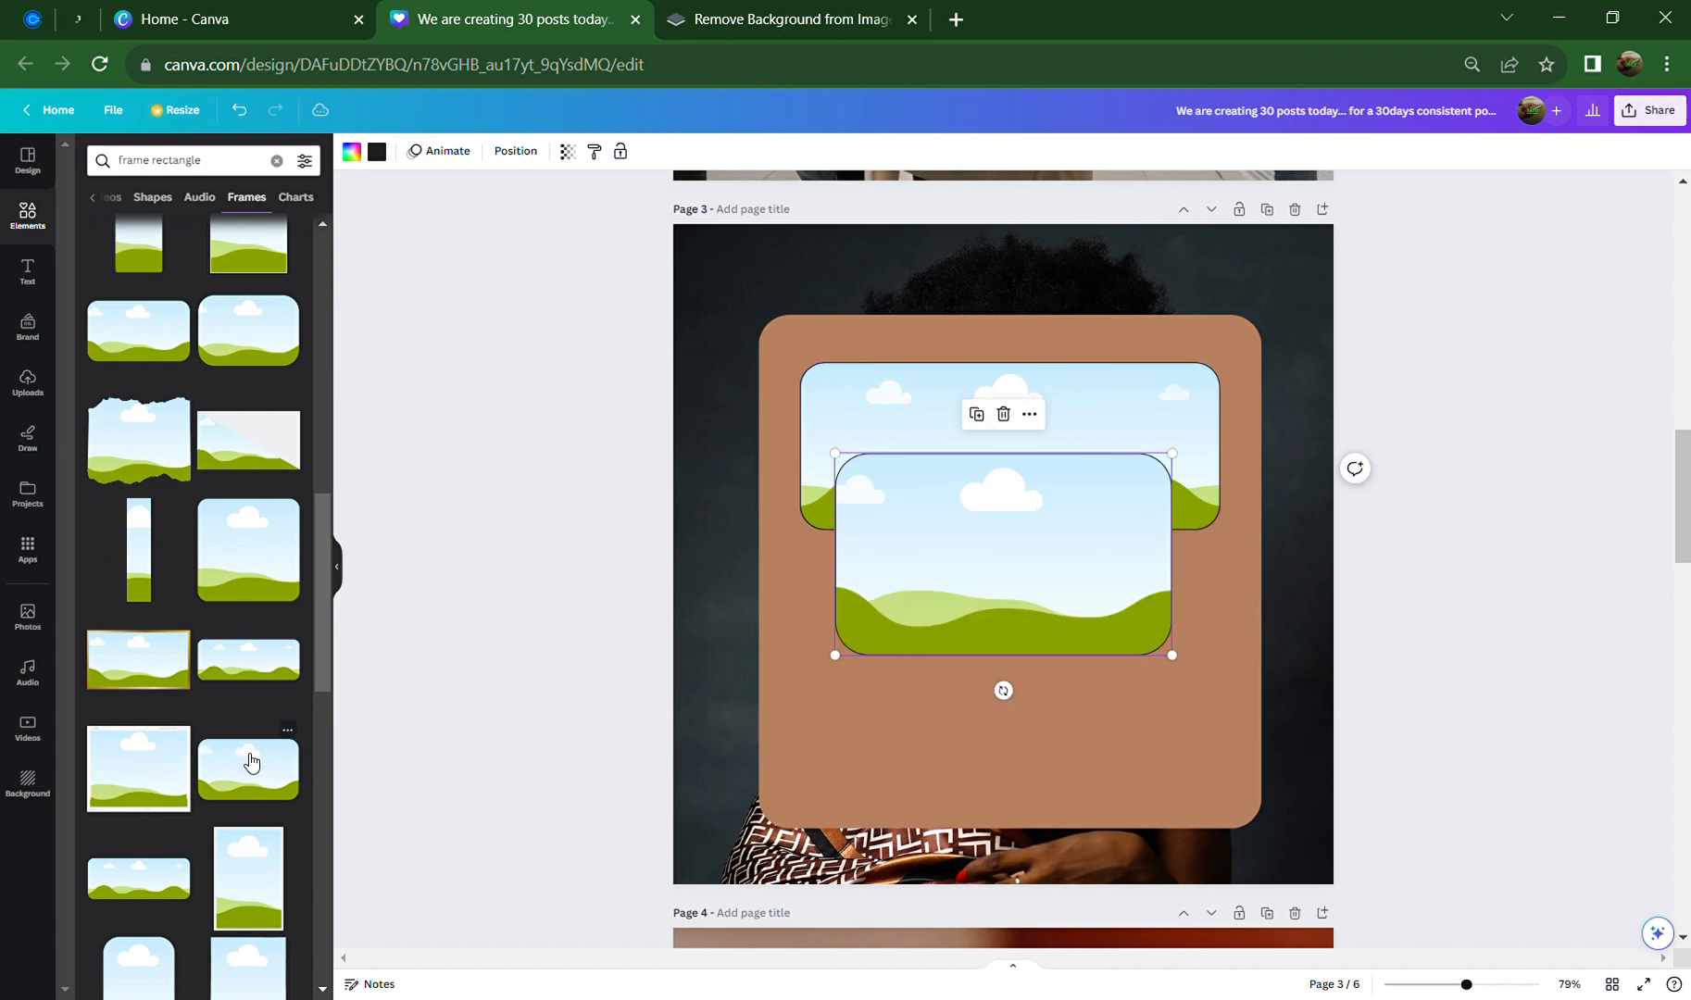
drag(1007, 601, 967, 677)
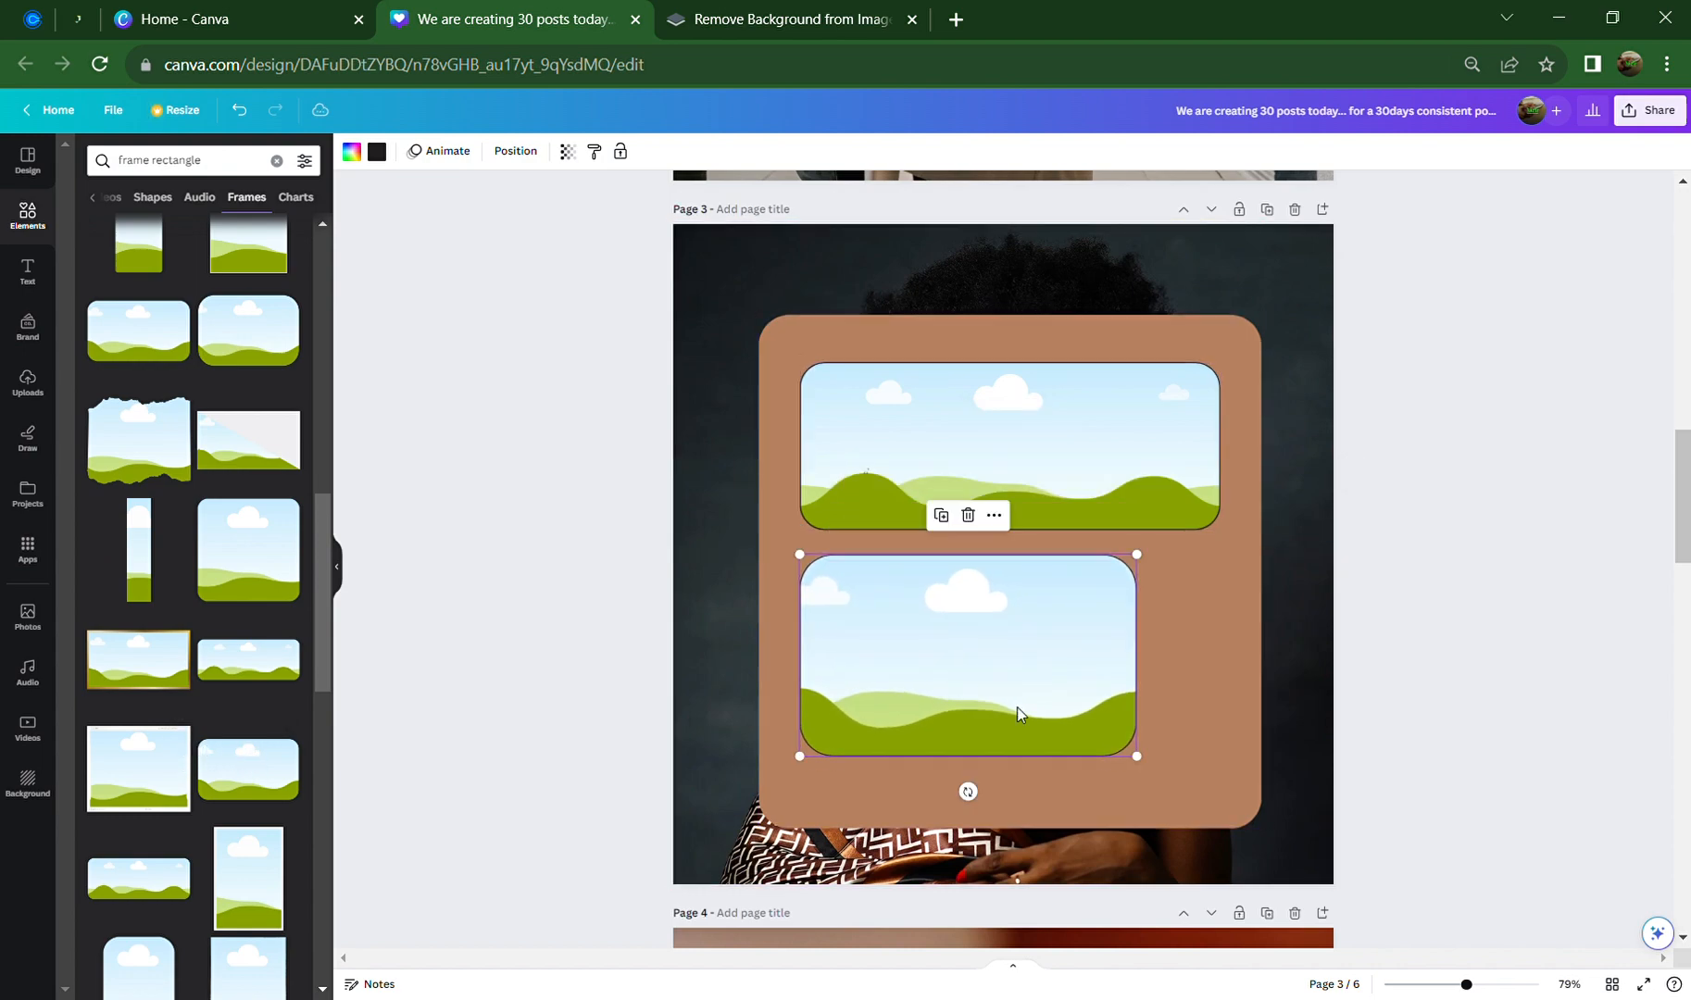
drag(1137, 756, 1243, 837)
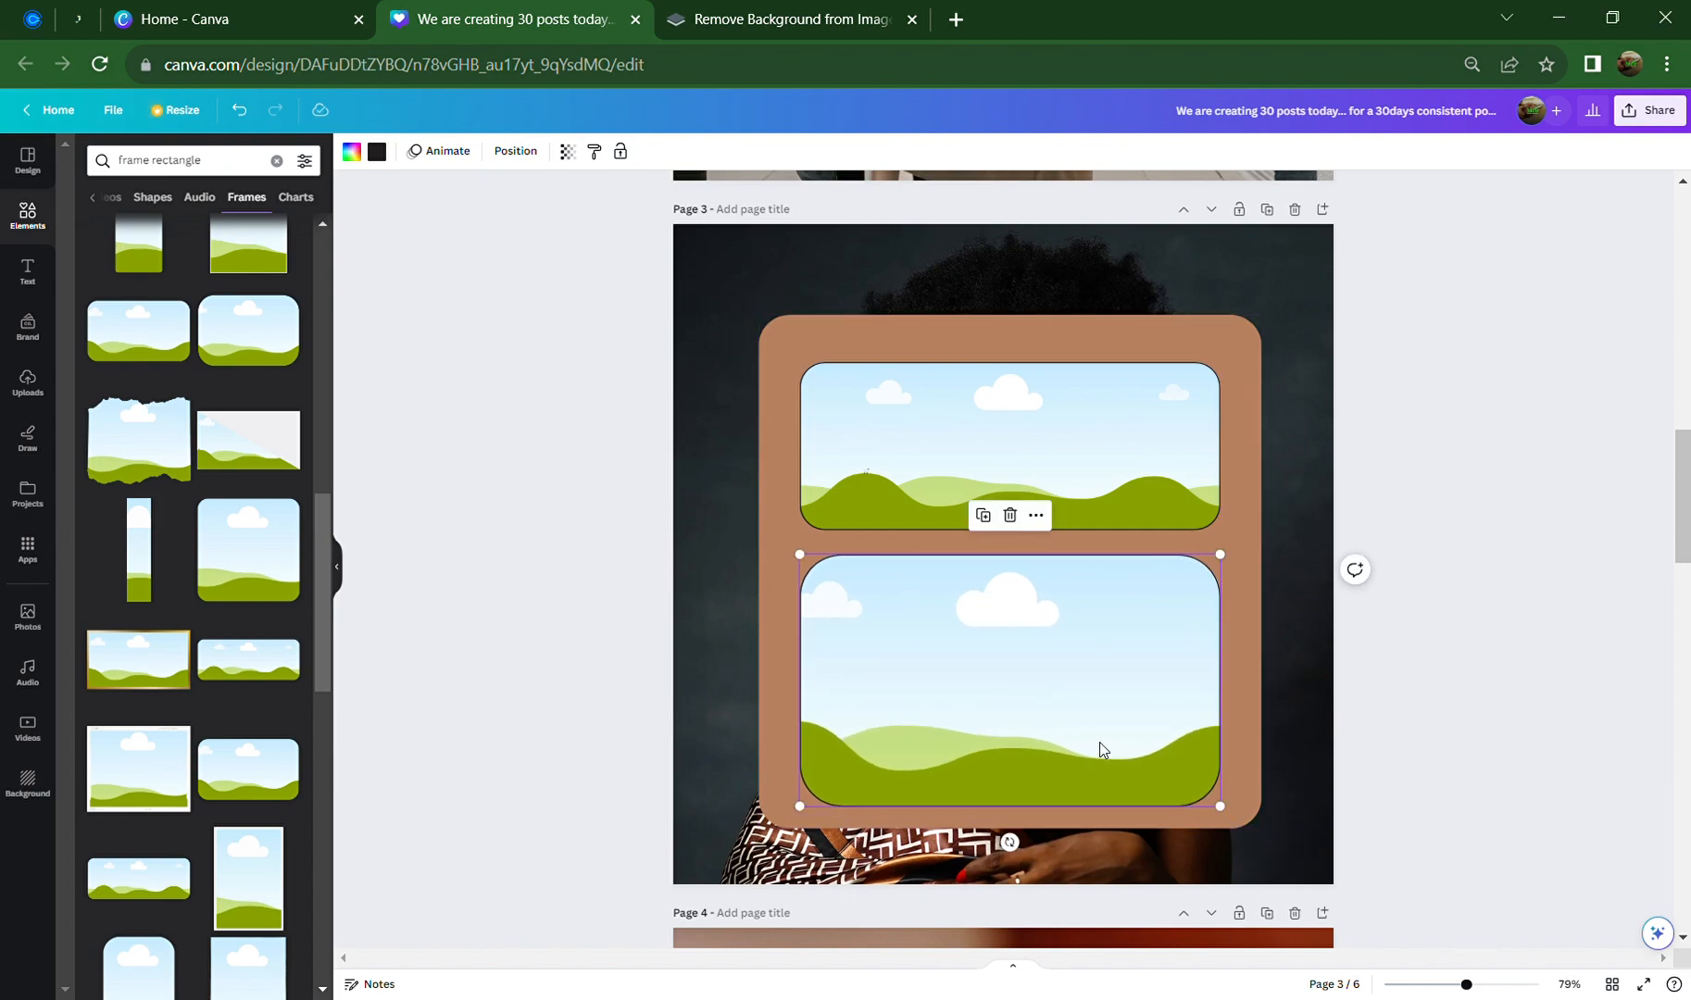
drag(1098, 747, 1104, 743)
click(1523, 633)
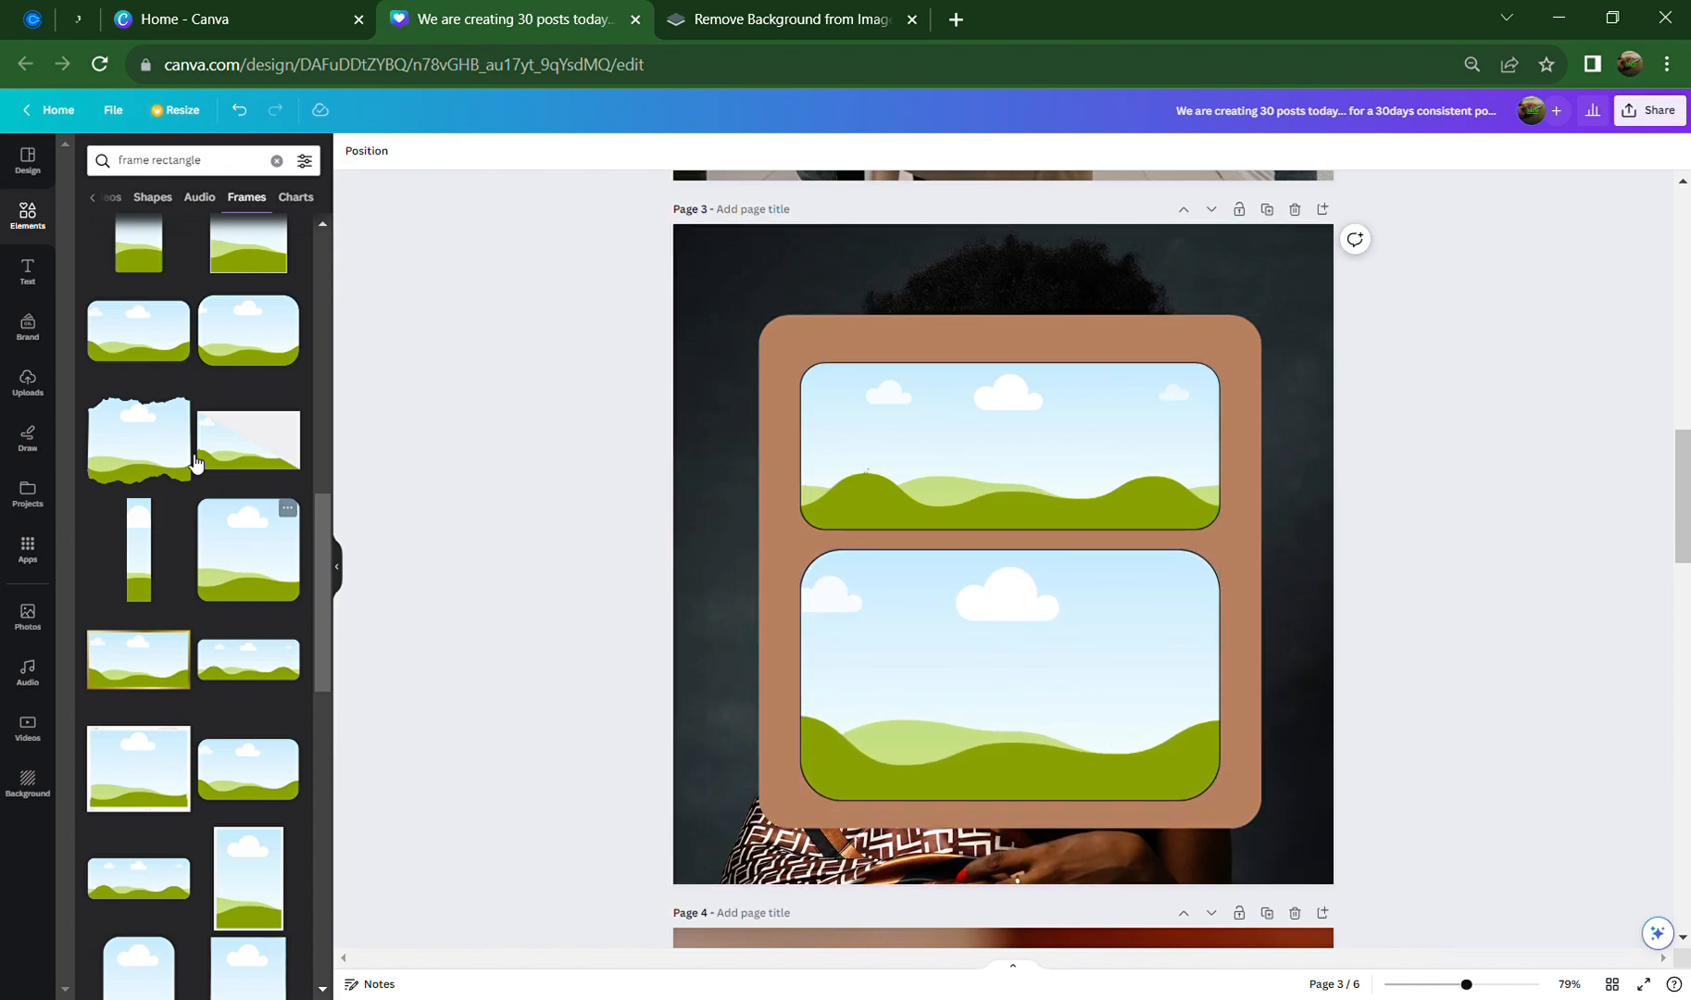
click(28, 234)
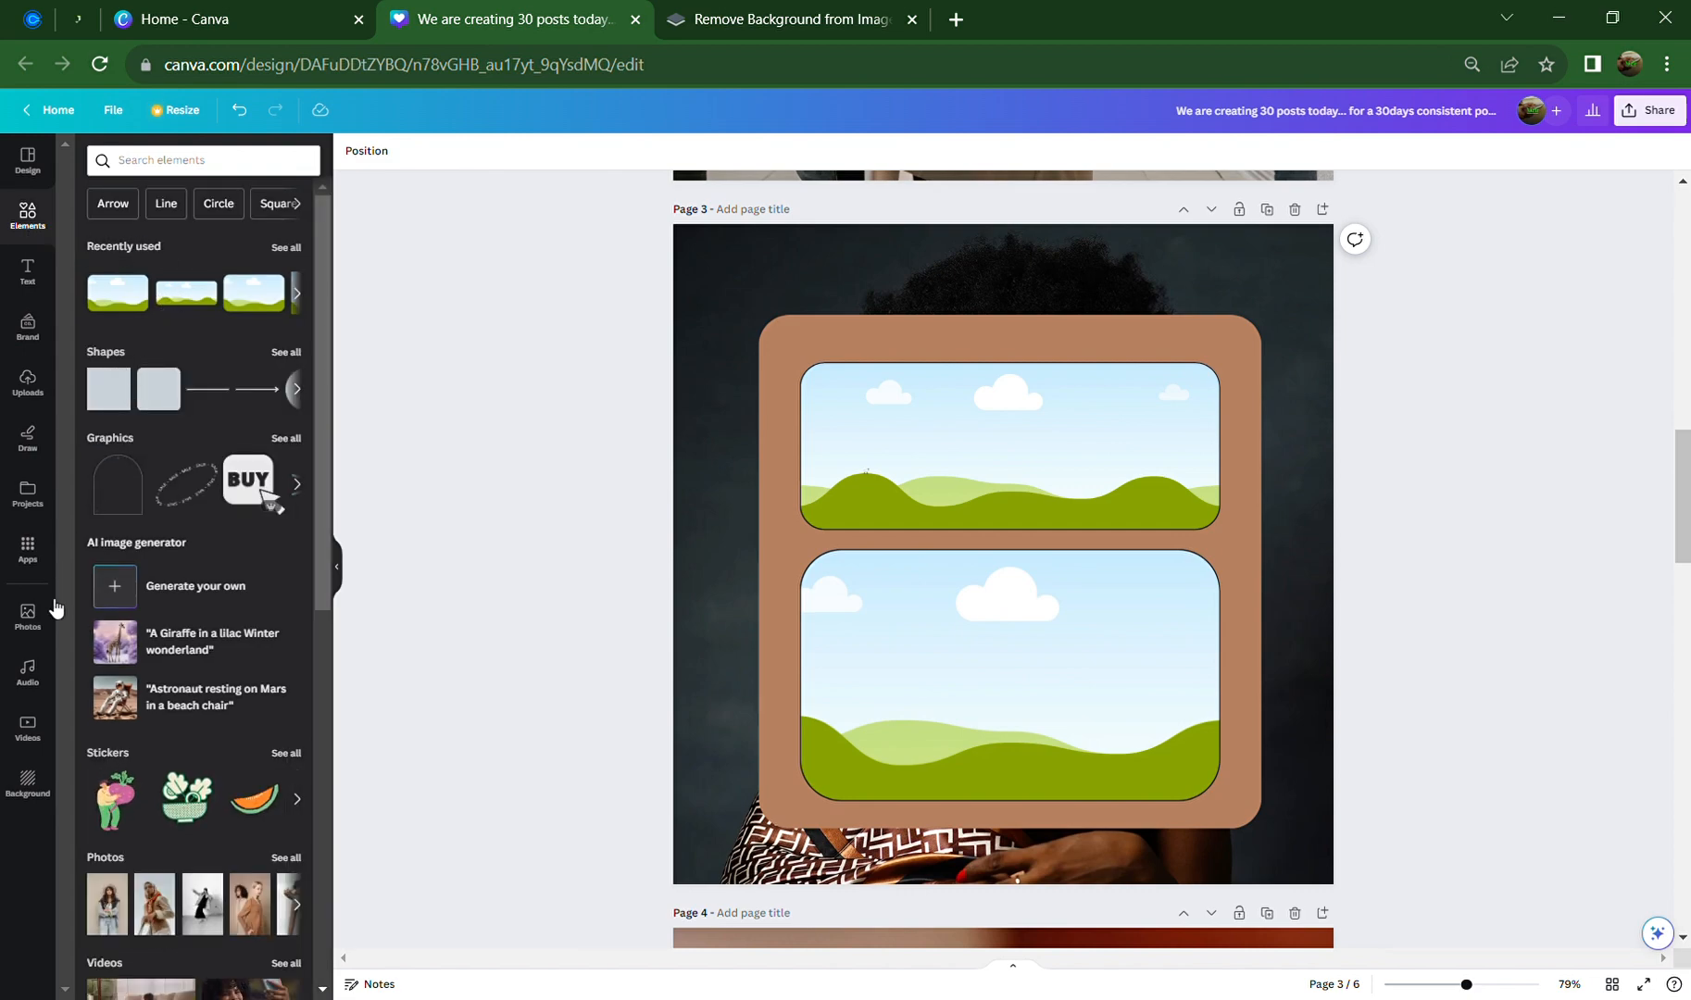
Fill the upper frame with the afro-haired model photo, cropped to show her face
click(44, 632)
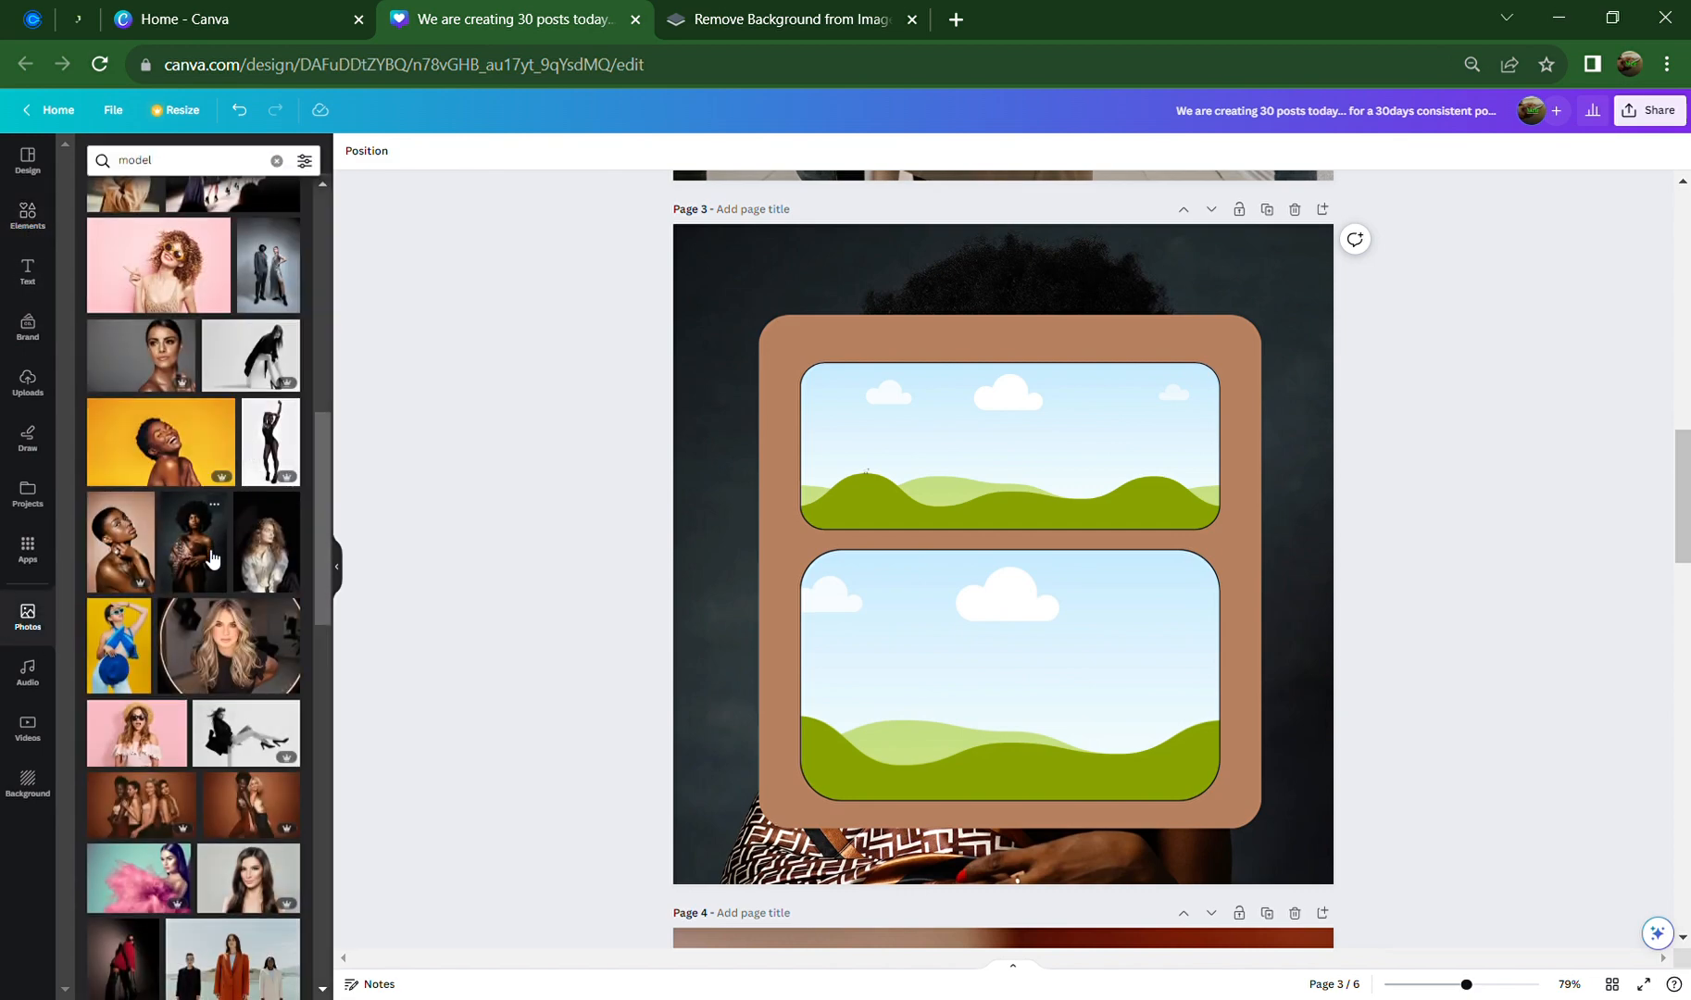
click(212, 559)
drag(1009, 516, 1018, 577)
click(1017, 451)
double_click(1018, 451)
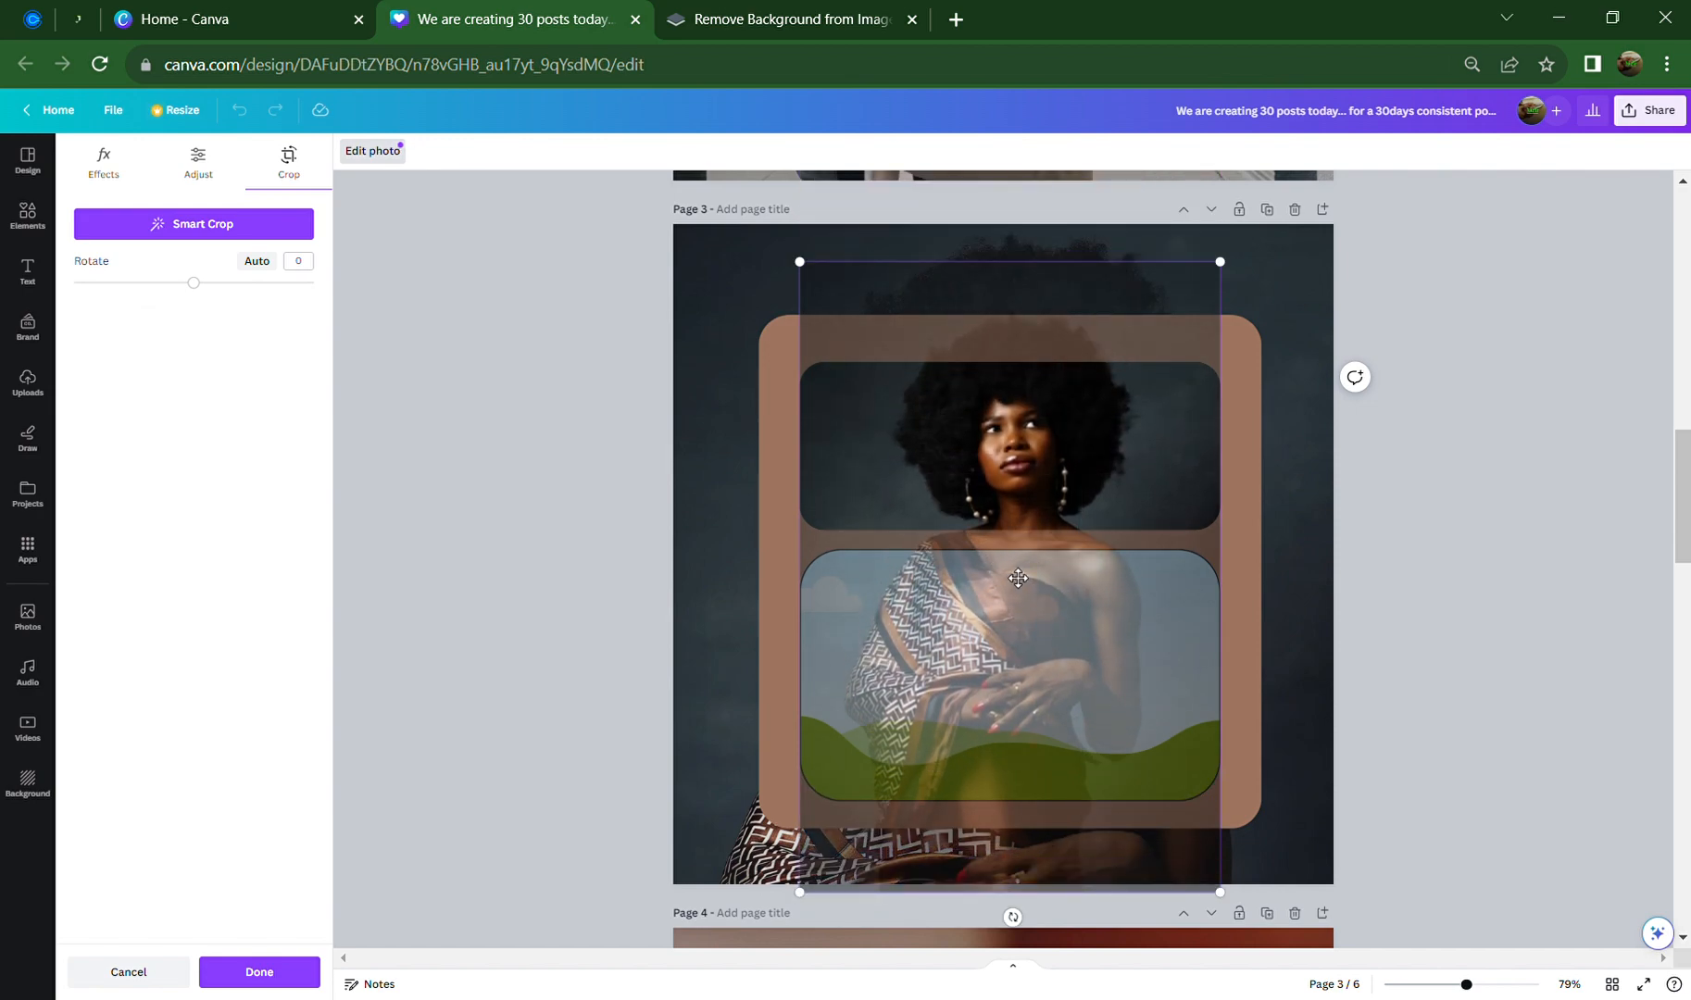
click(1377, 605)
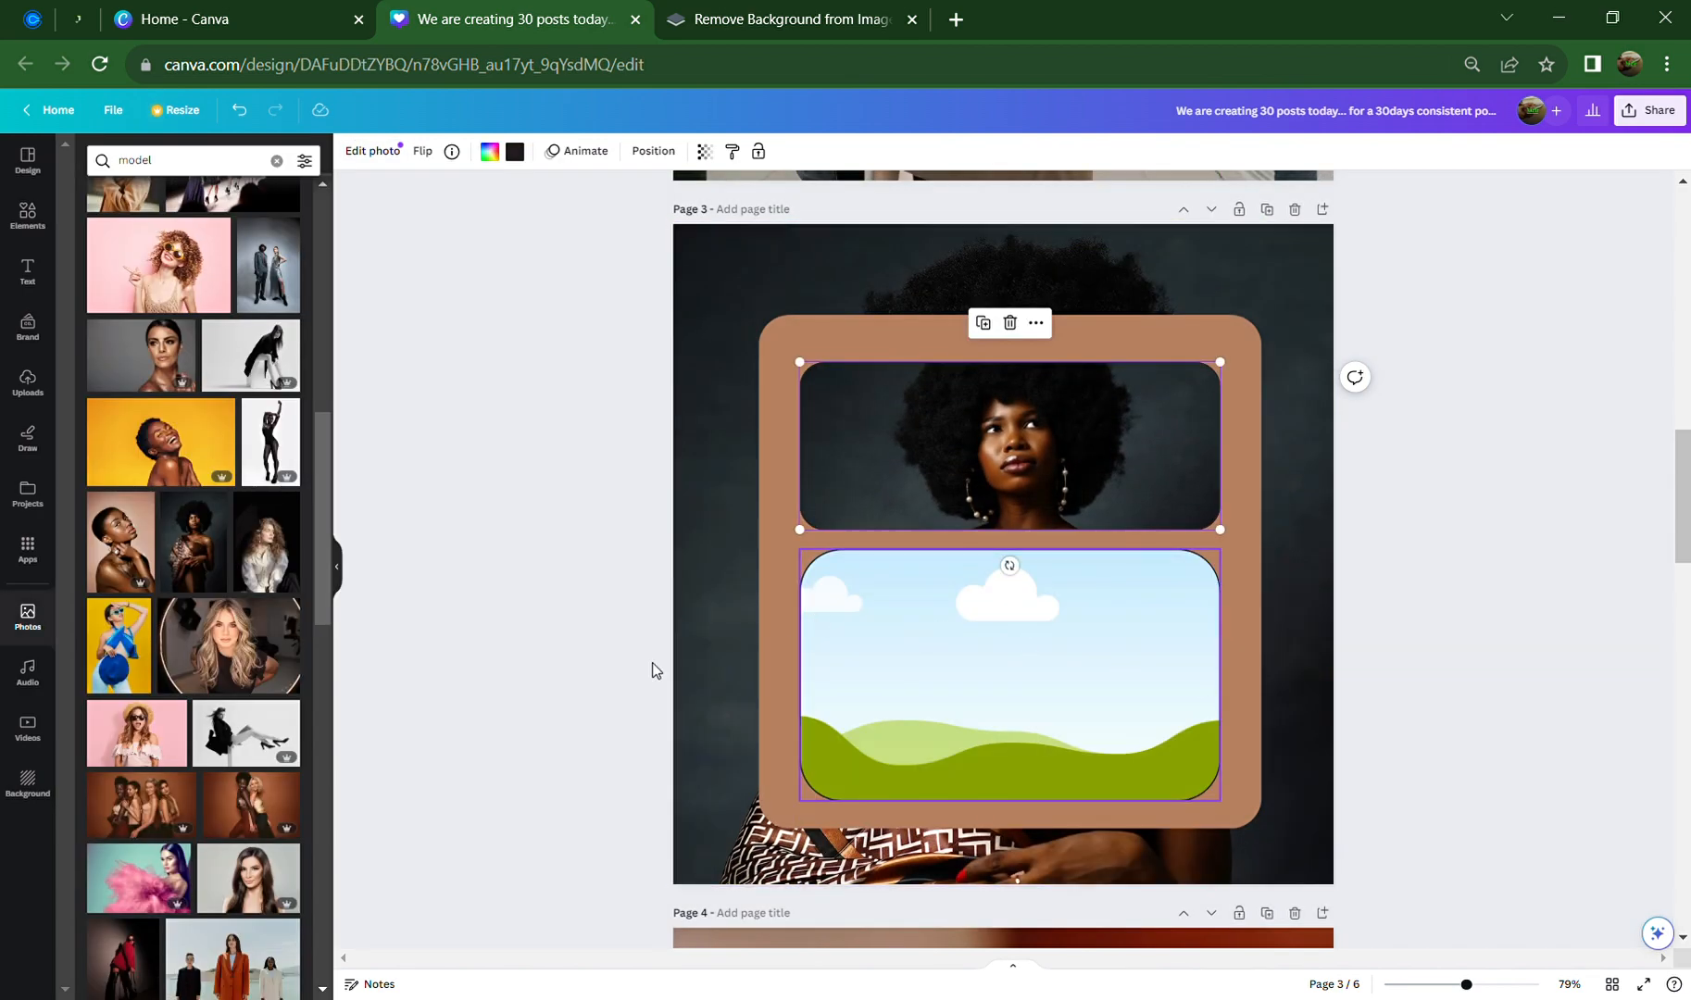
Fill the lower frame with the scarf-draped model photo, cropped to show her torso
drag(201, 544, 1010, 690)
double_click(1016, 718)
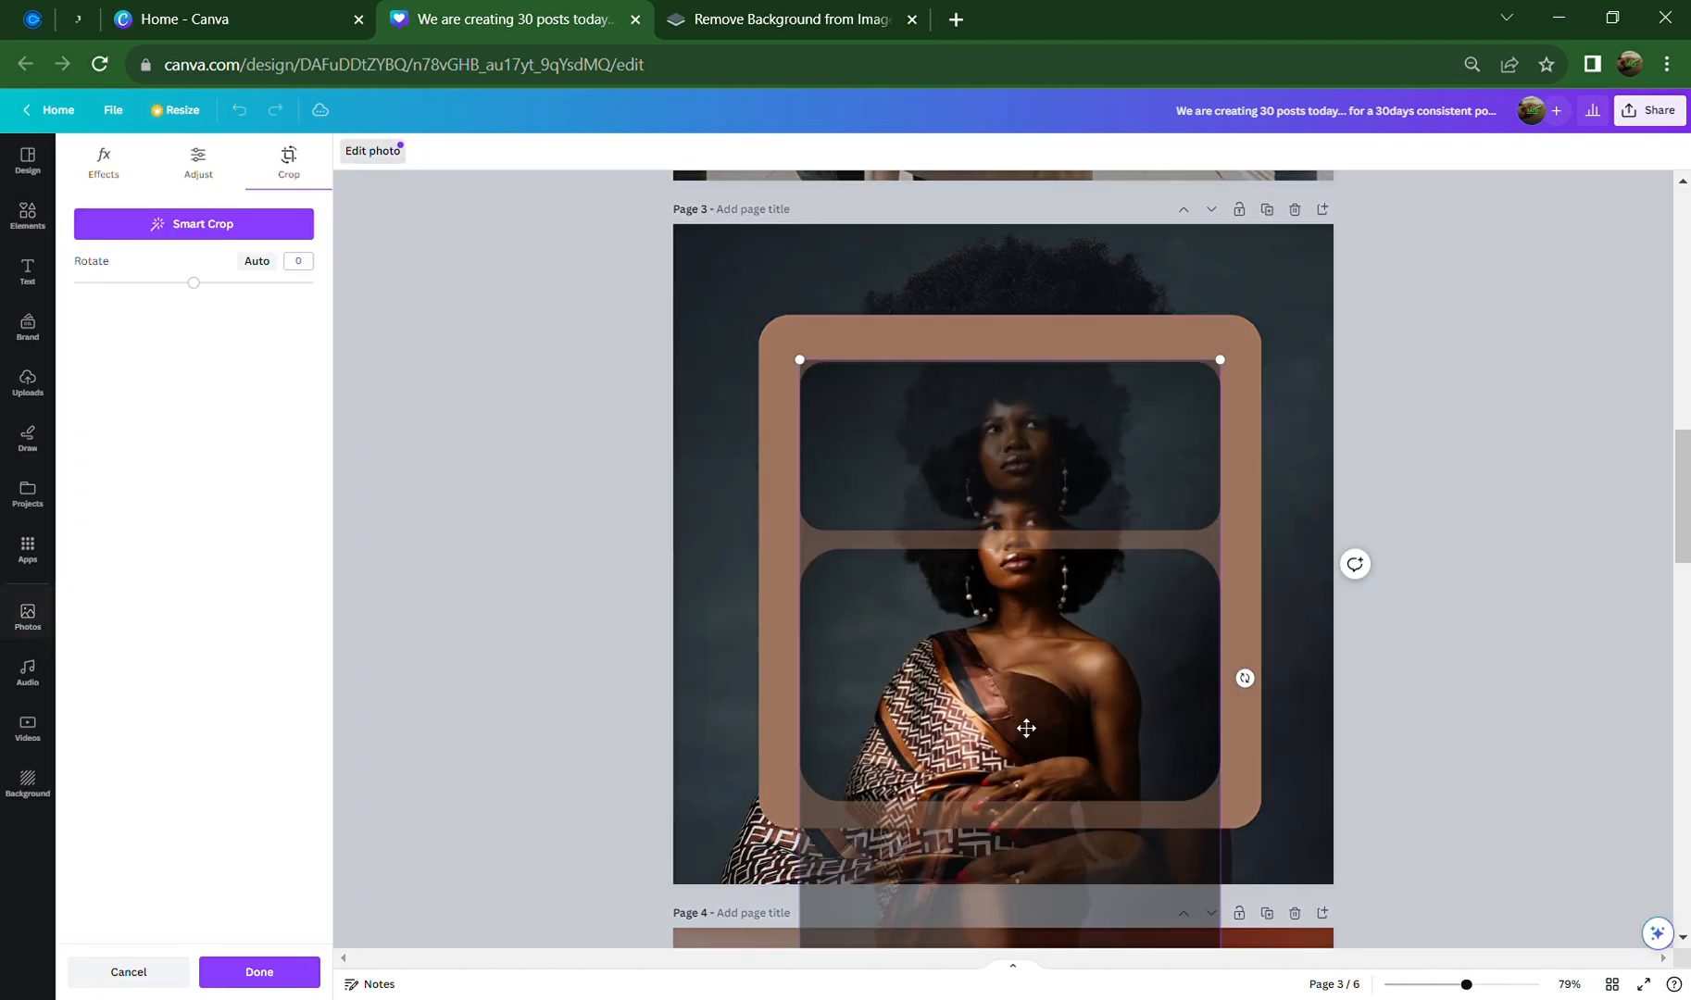
drag(1028, 752, 1019, 642)
click(1464, 642)
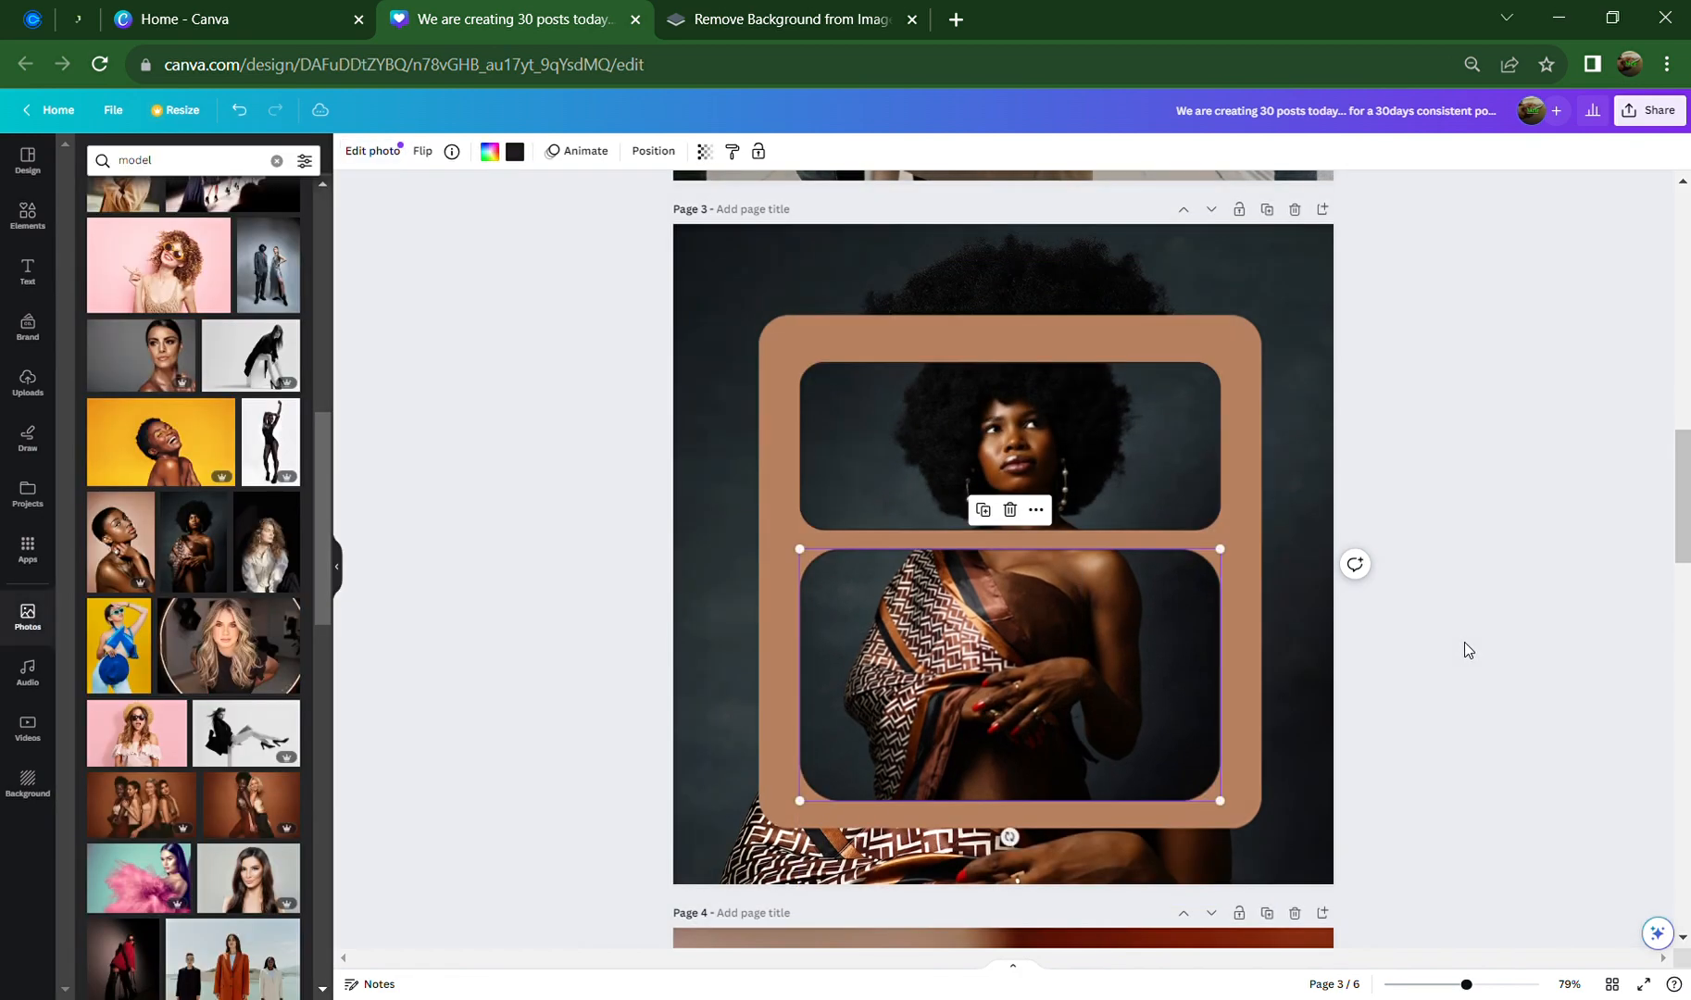
click(1423, 702)
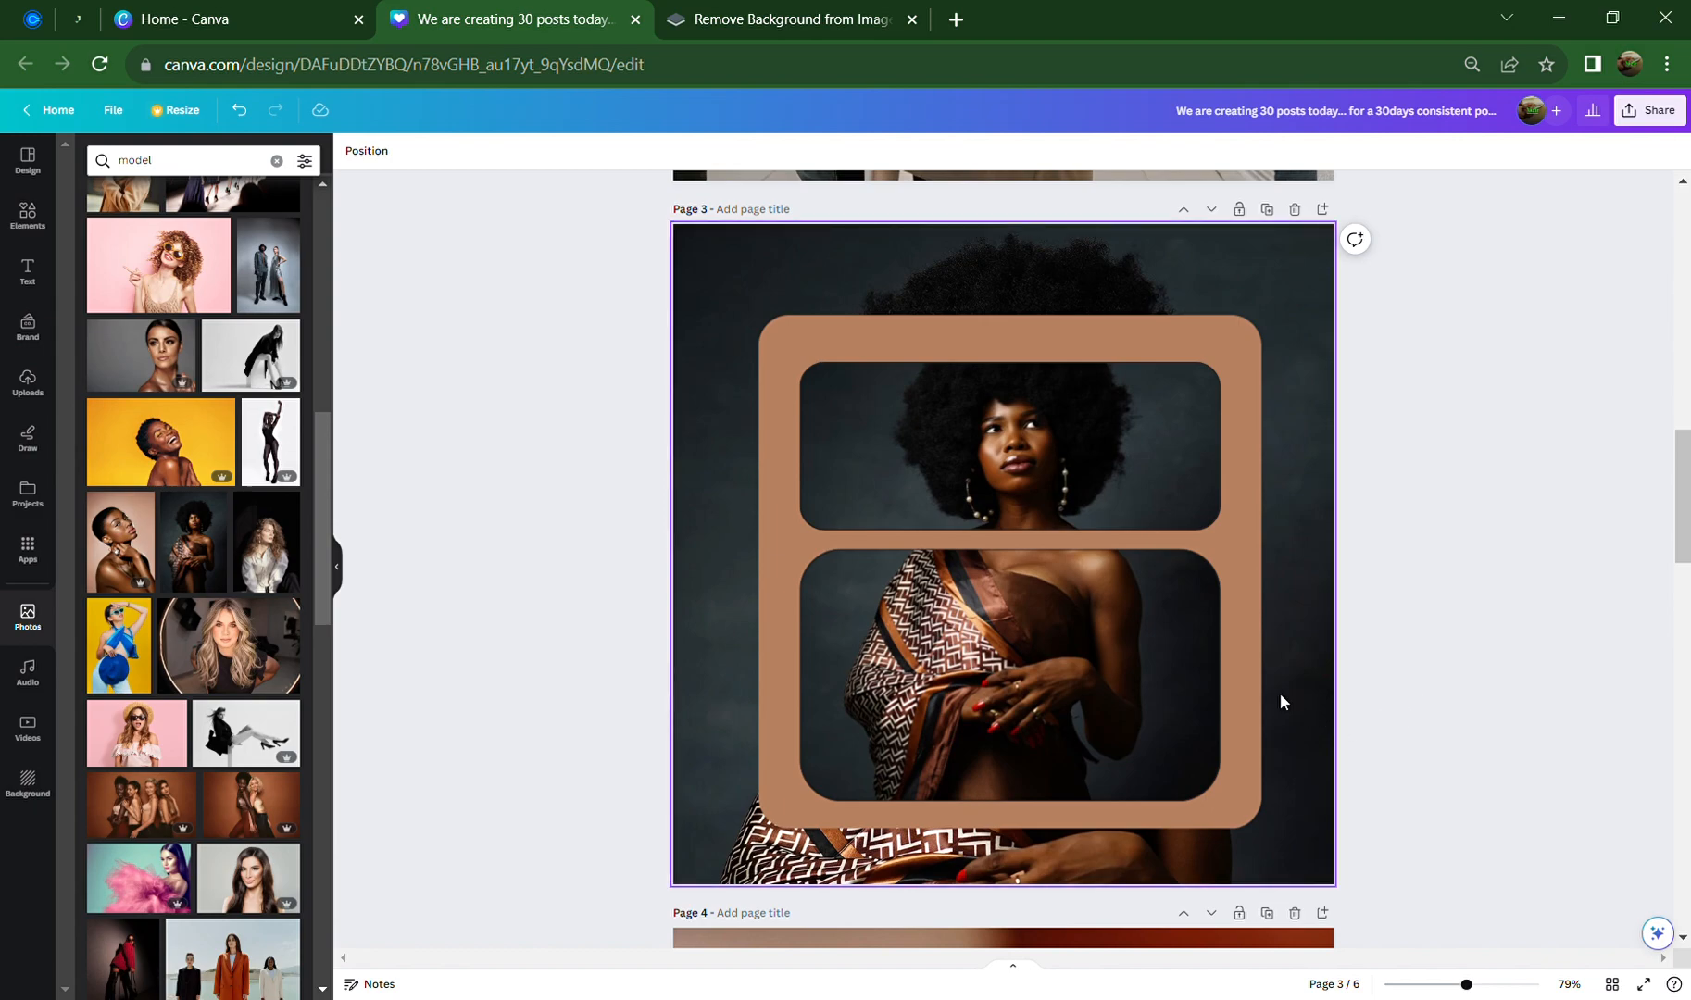
Delete the upper photo frame from the brown card
click(1160, 469)
click(1218, 371)
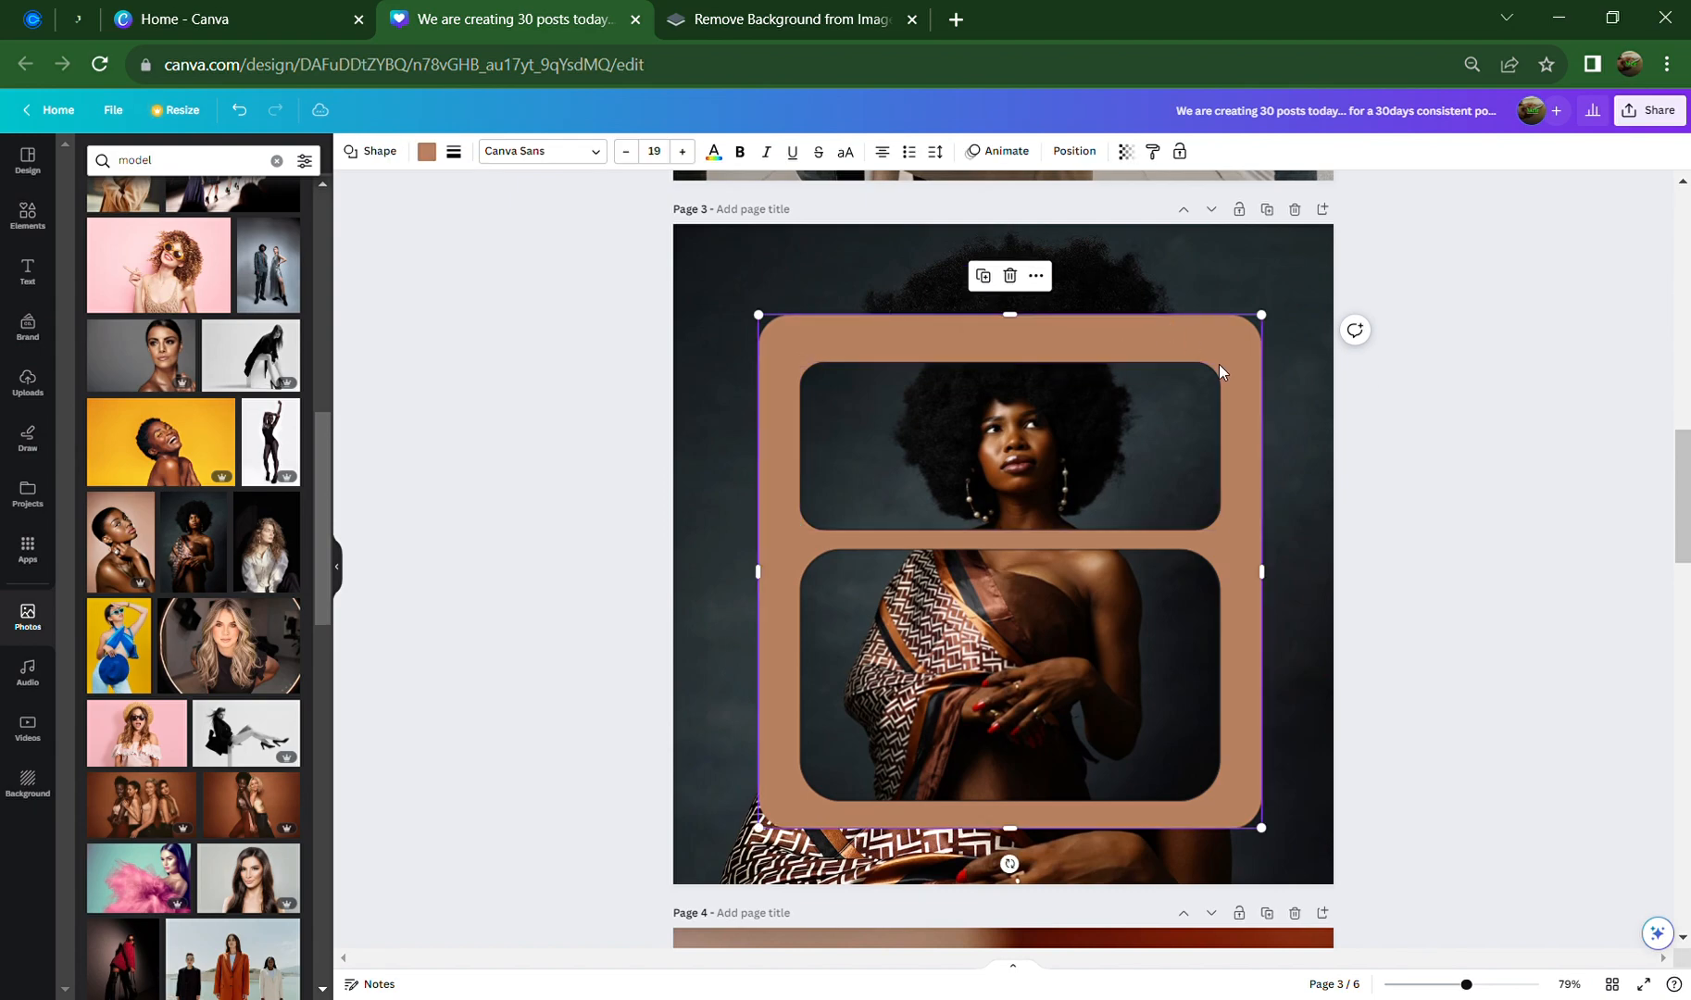
click(1043, 381)
click(1011, 322)
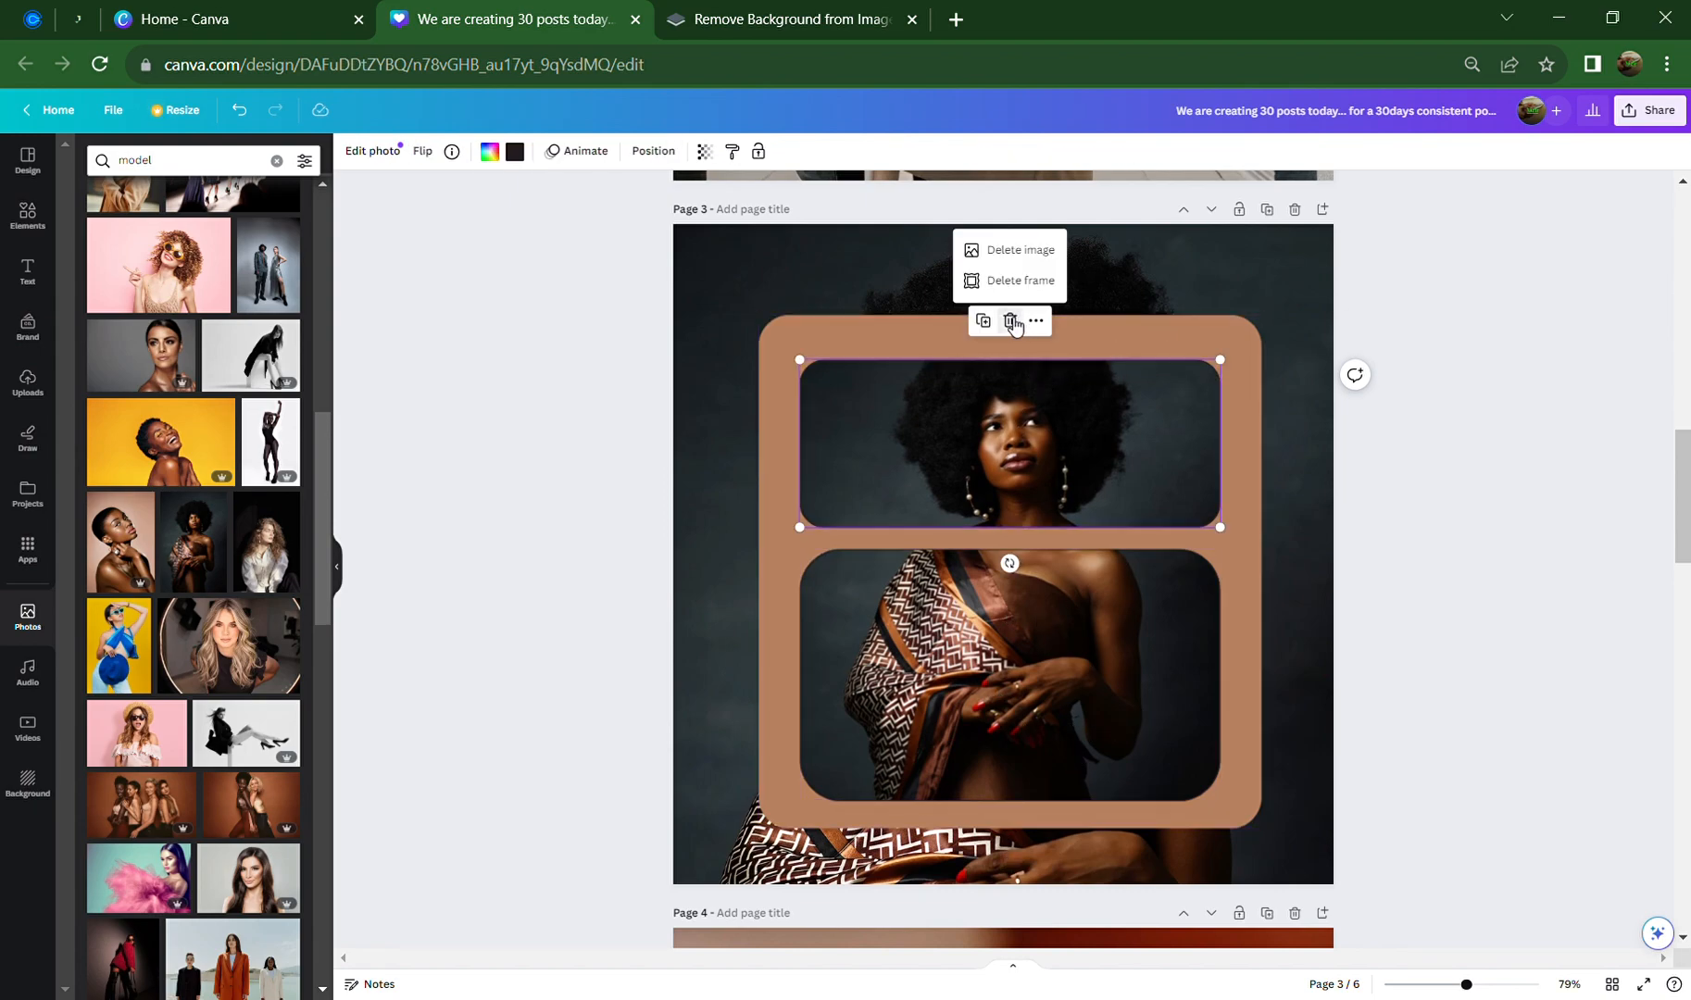
click(1019, 279)
Move the lower frame up, detach its photo, and delete the empty frame
click(1037, 629)
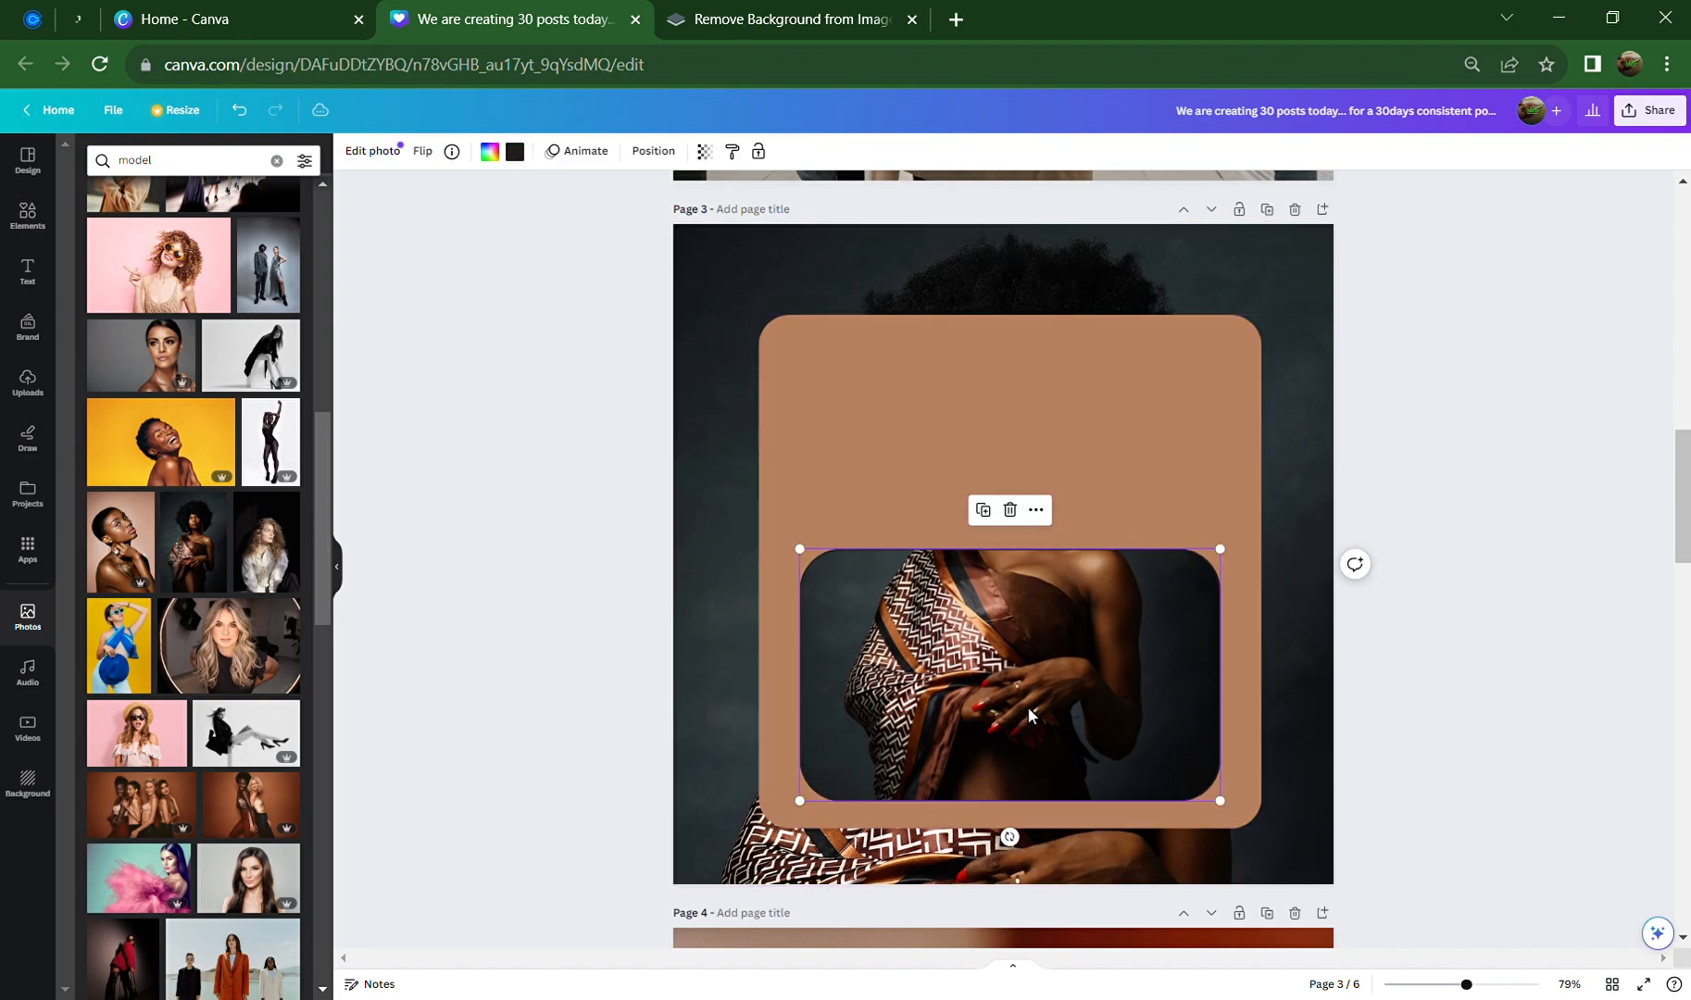
drag(1026, 705, 1035, 611)
right_click(1037, 611)
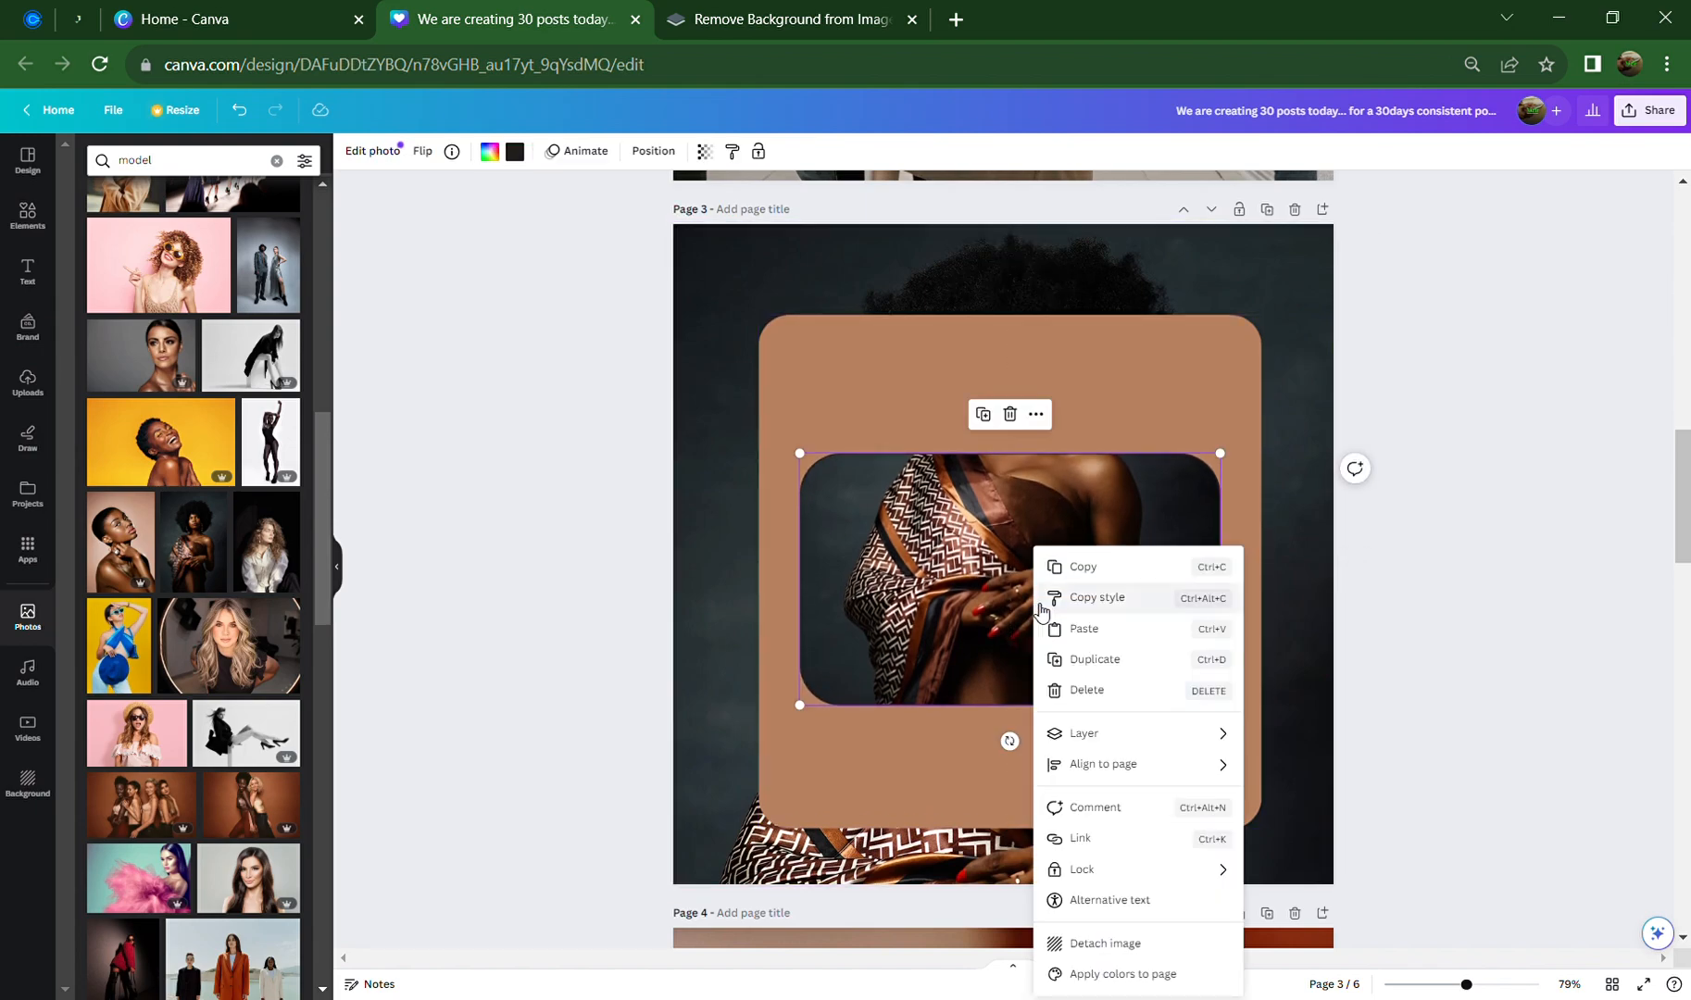
click(1125, 942)
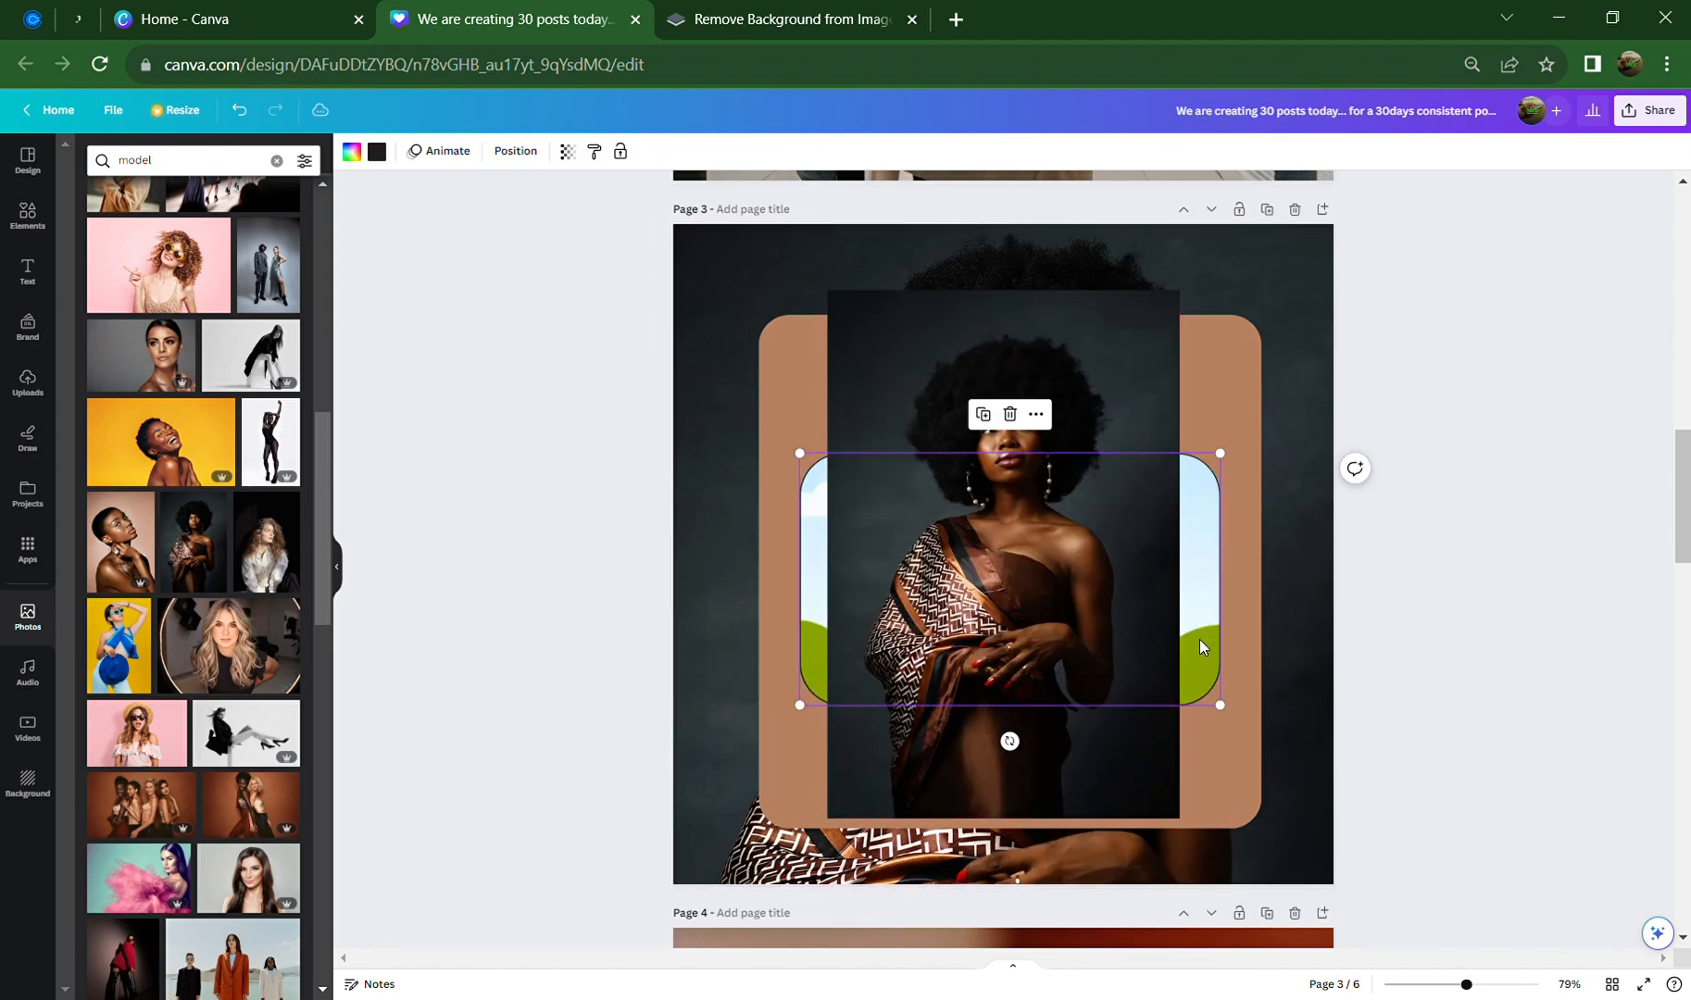
key(Delete)
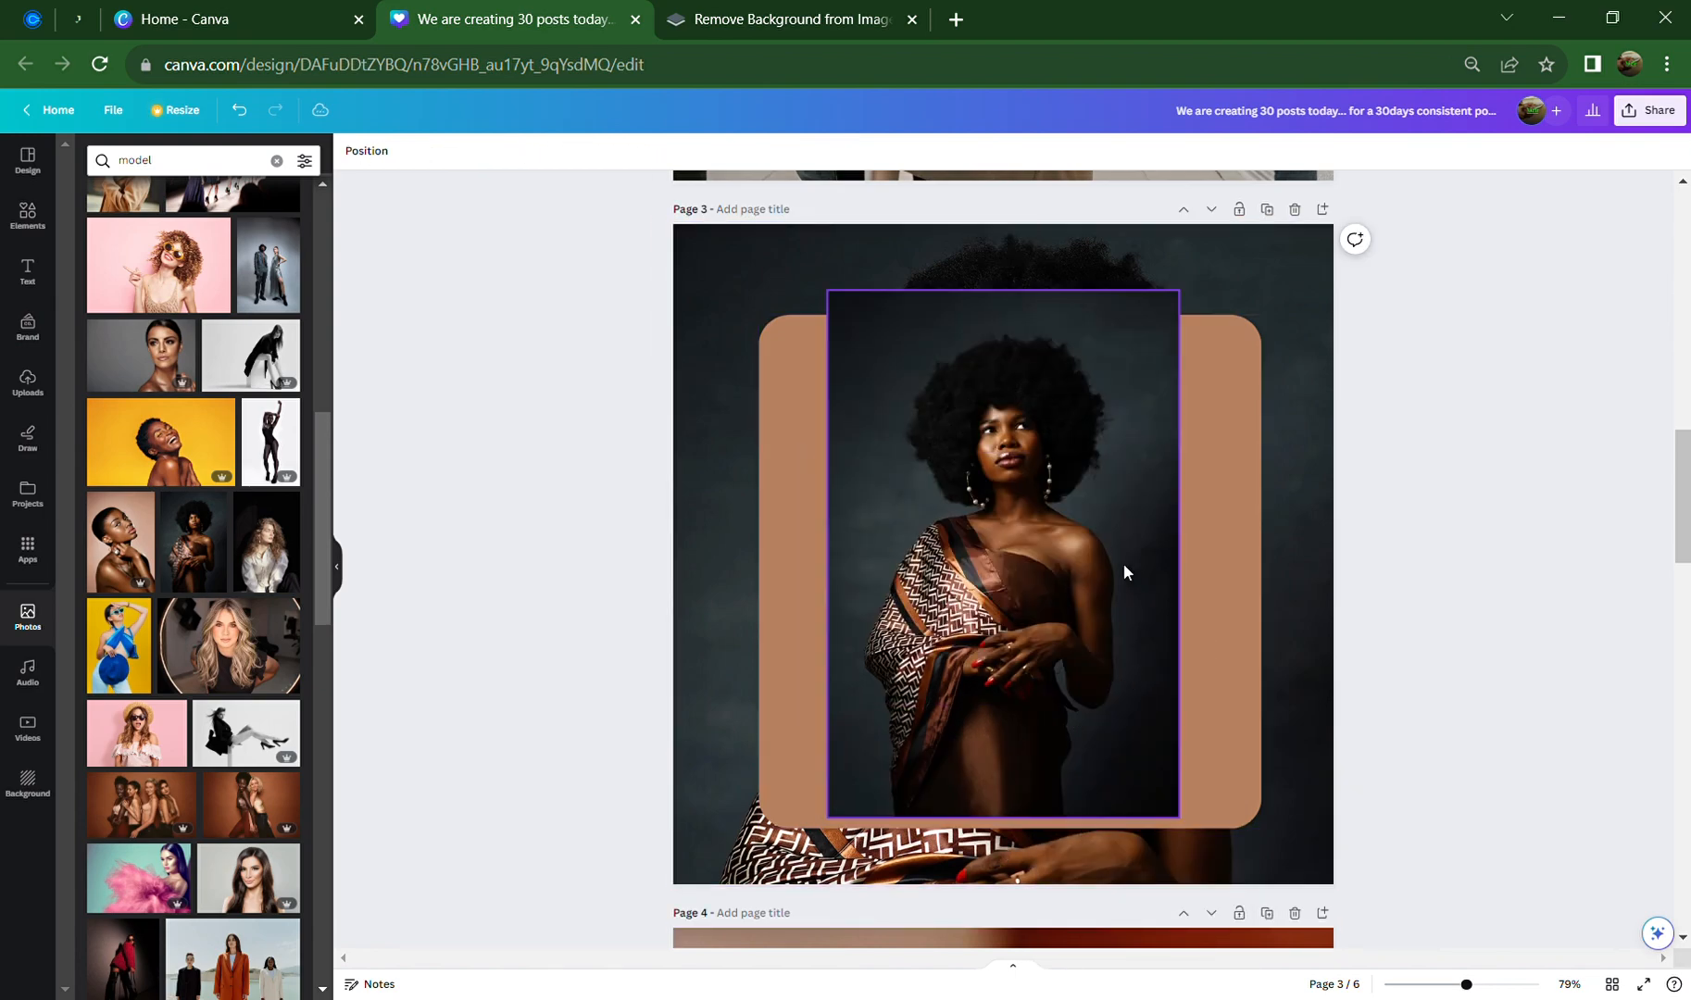
Crop the freed photo wide to about 741 × 458, showing the patterned wrap and hands
click(1123, 563)
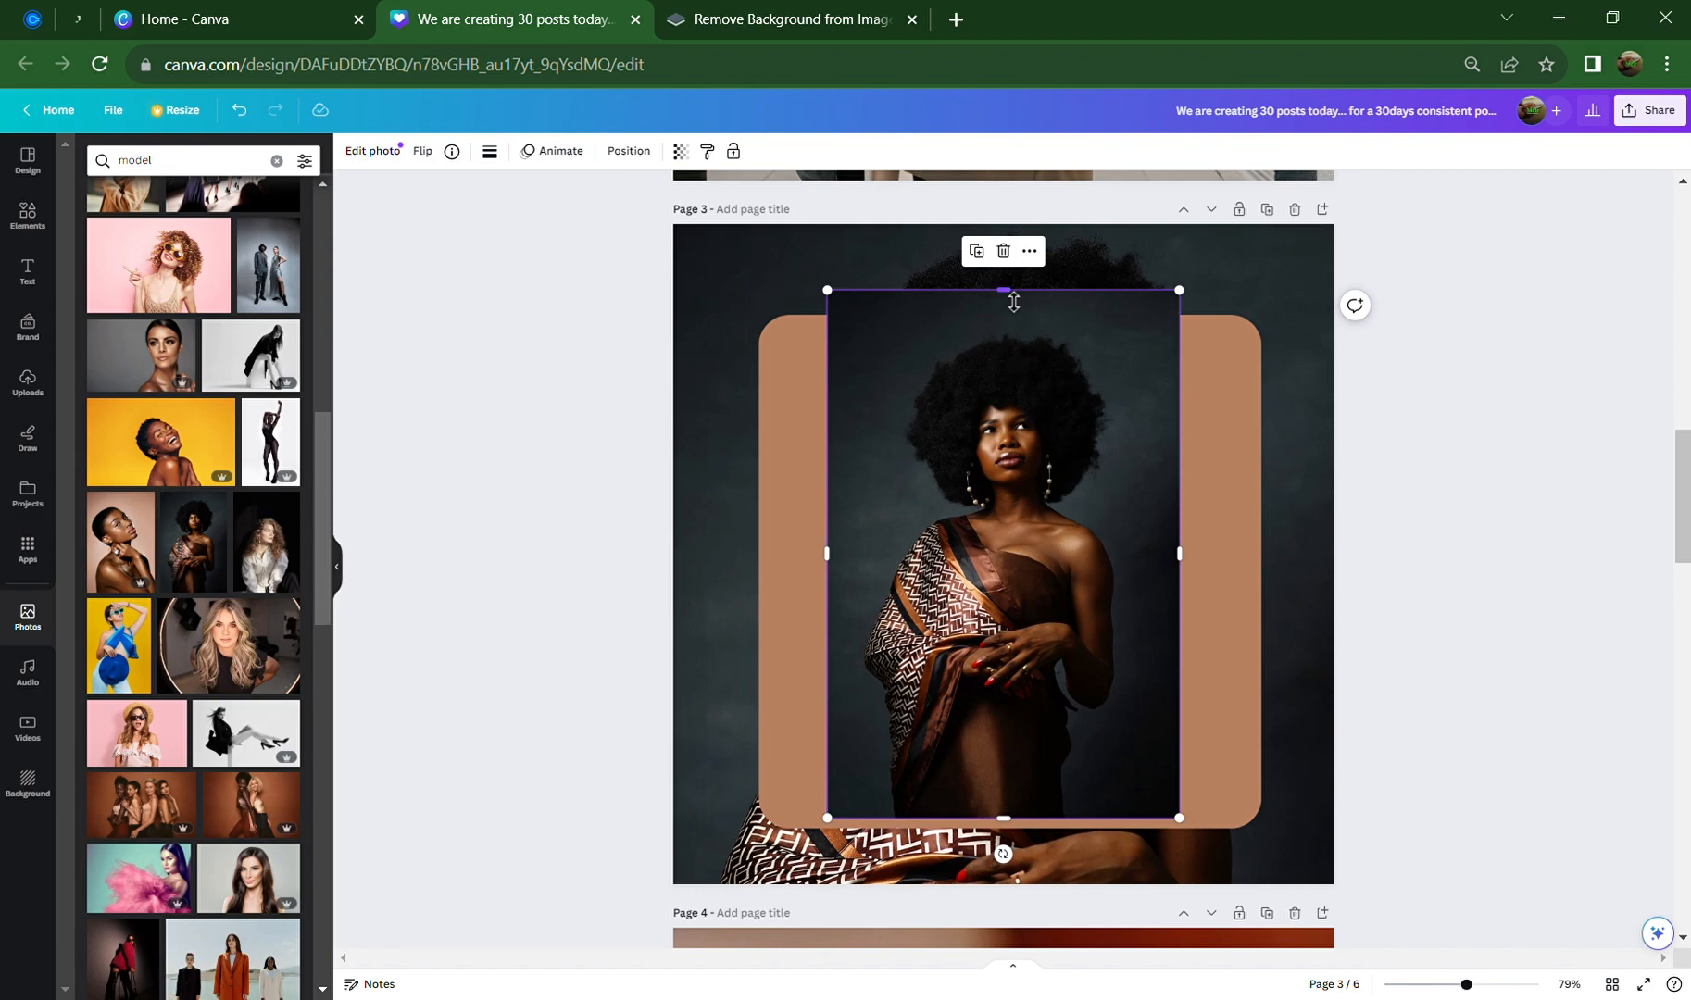
drag(1012, 302, 1013, 527)
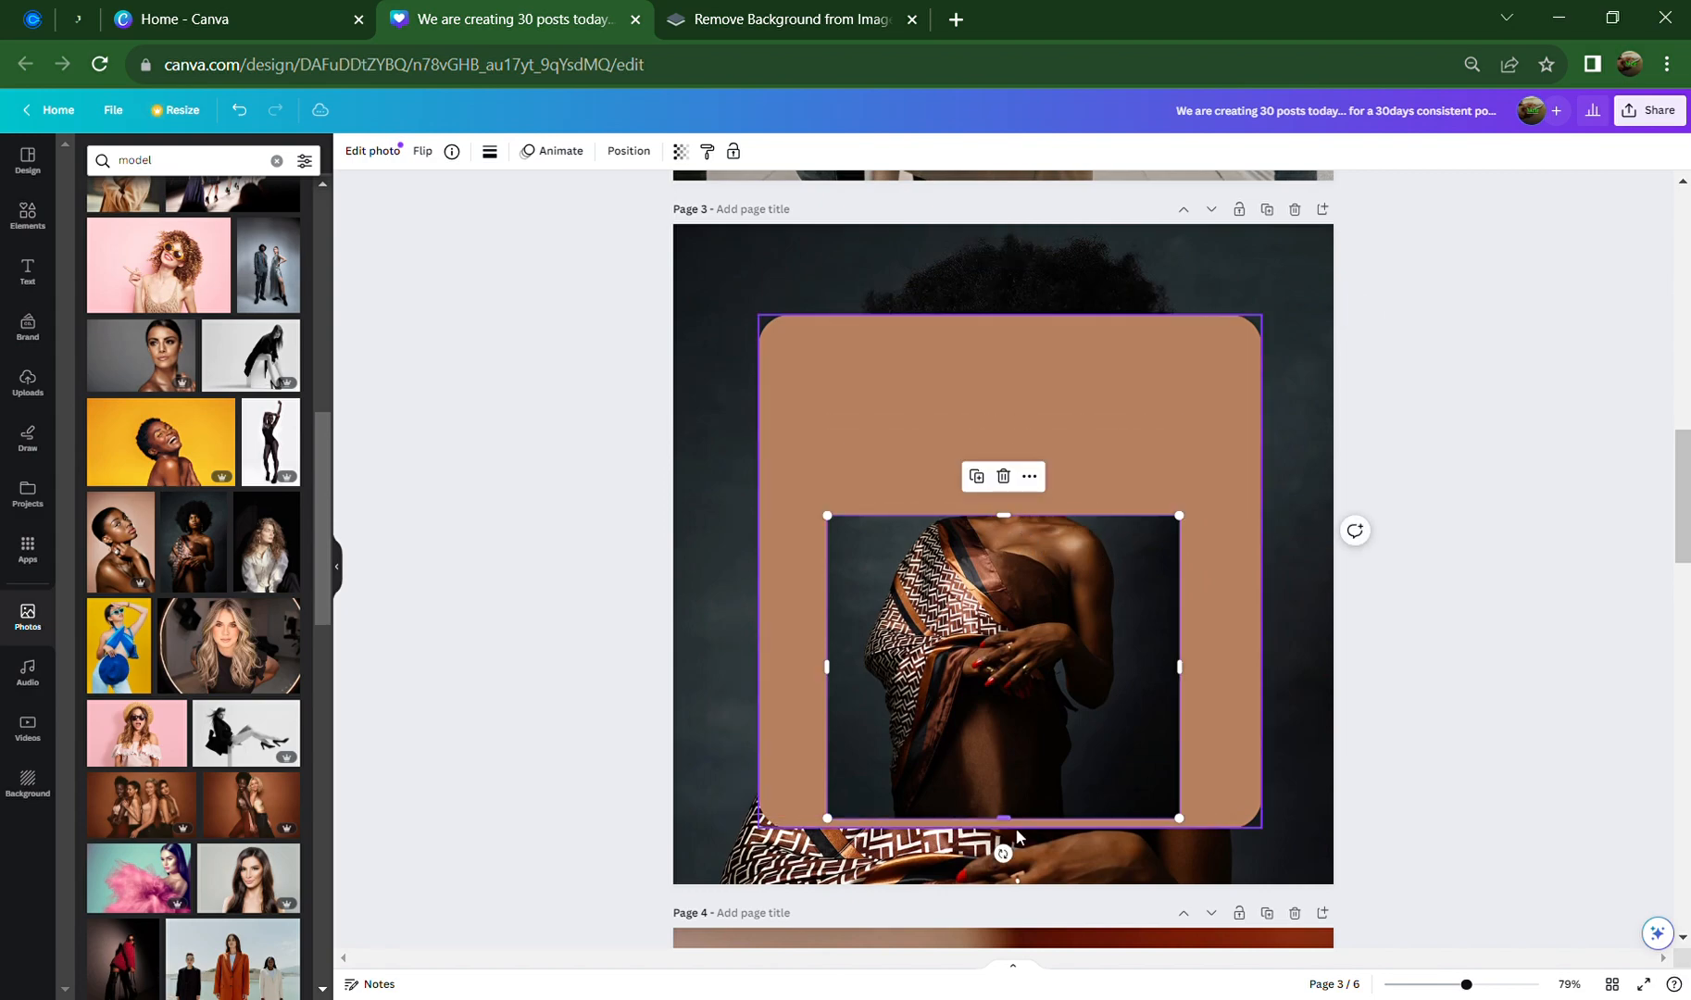
drag(1004, 818, 1007, 722)
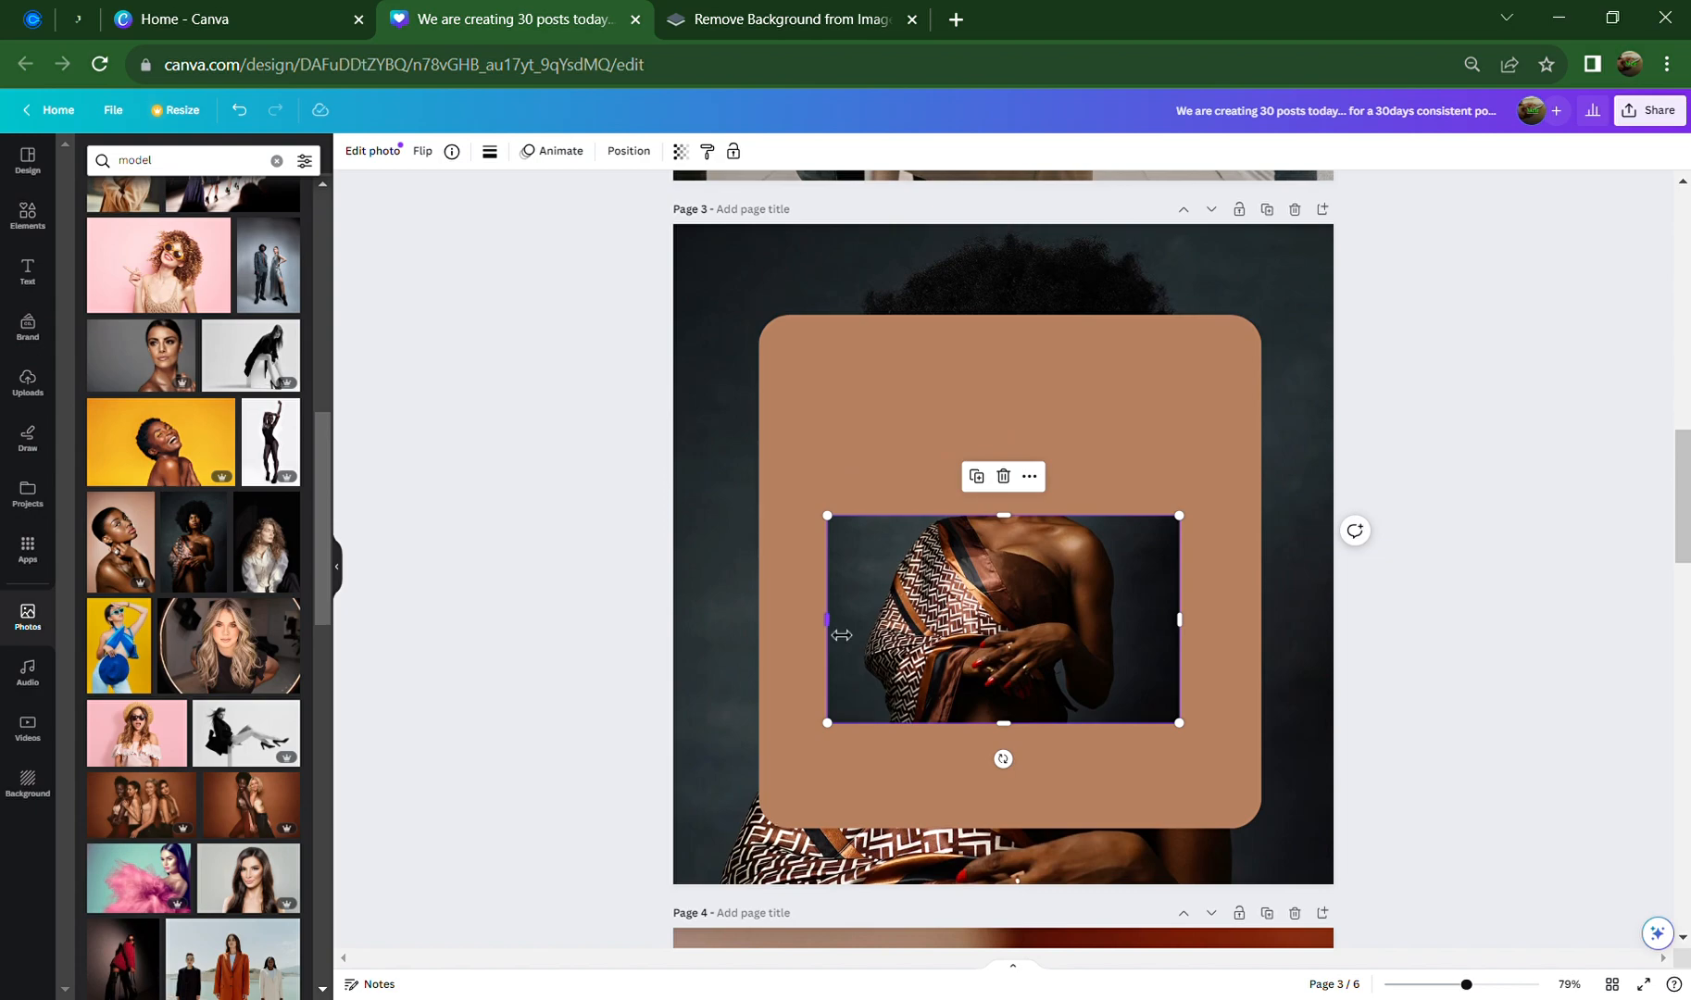
drag(841, 635, 799, 635)
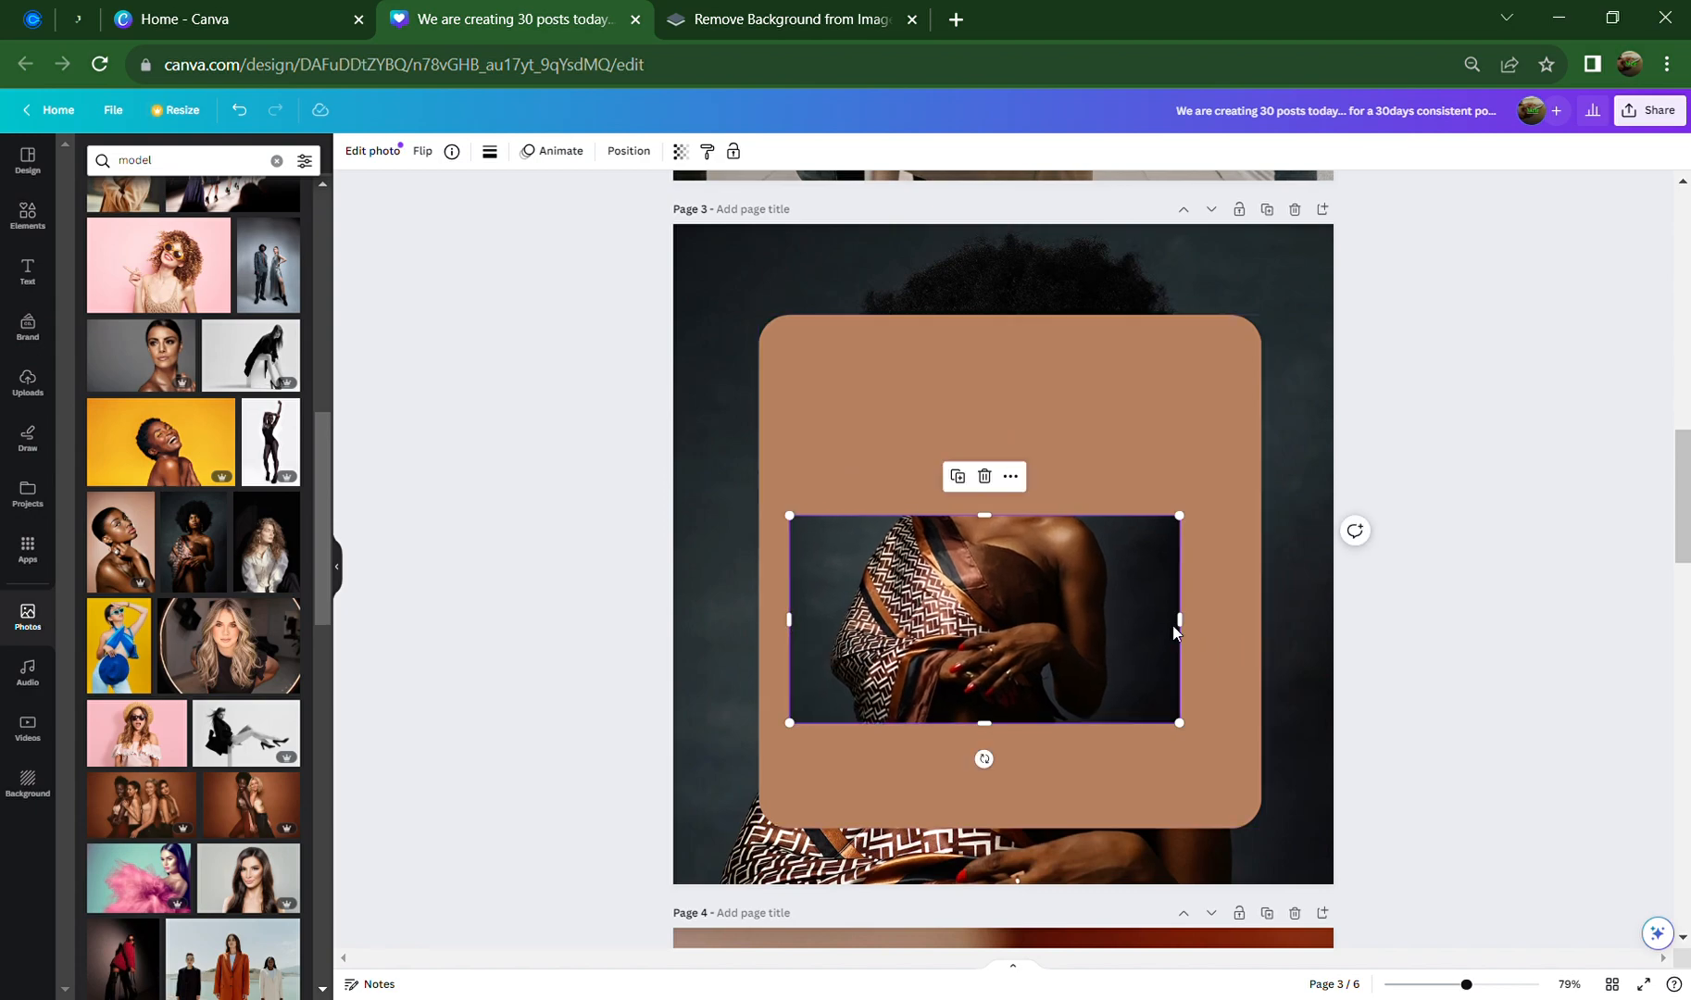
drag(1193, 636, 1244, 641)
drag(1025, 529, 1024, 450)
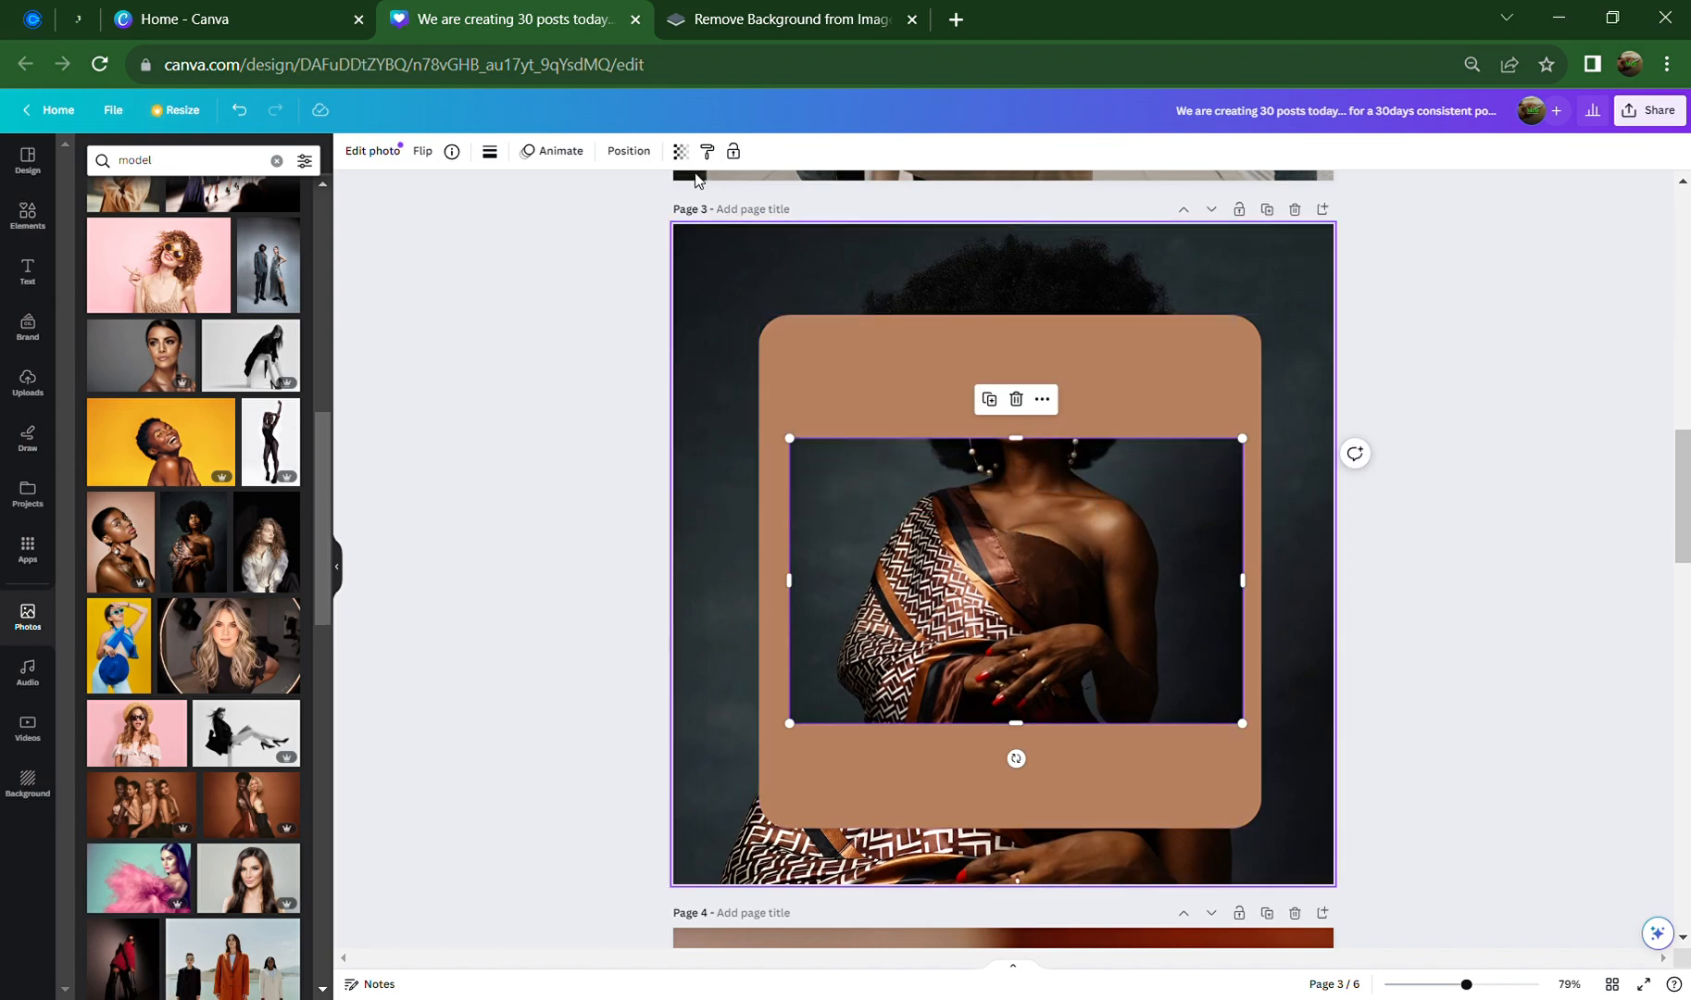
Set the photo's corner rounding to about 40
click(492, 155)
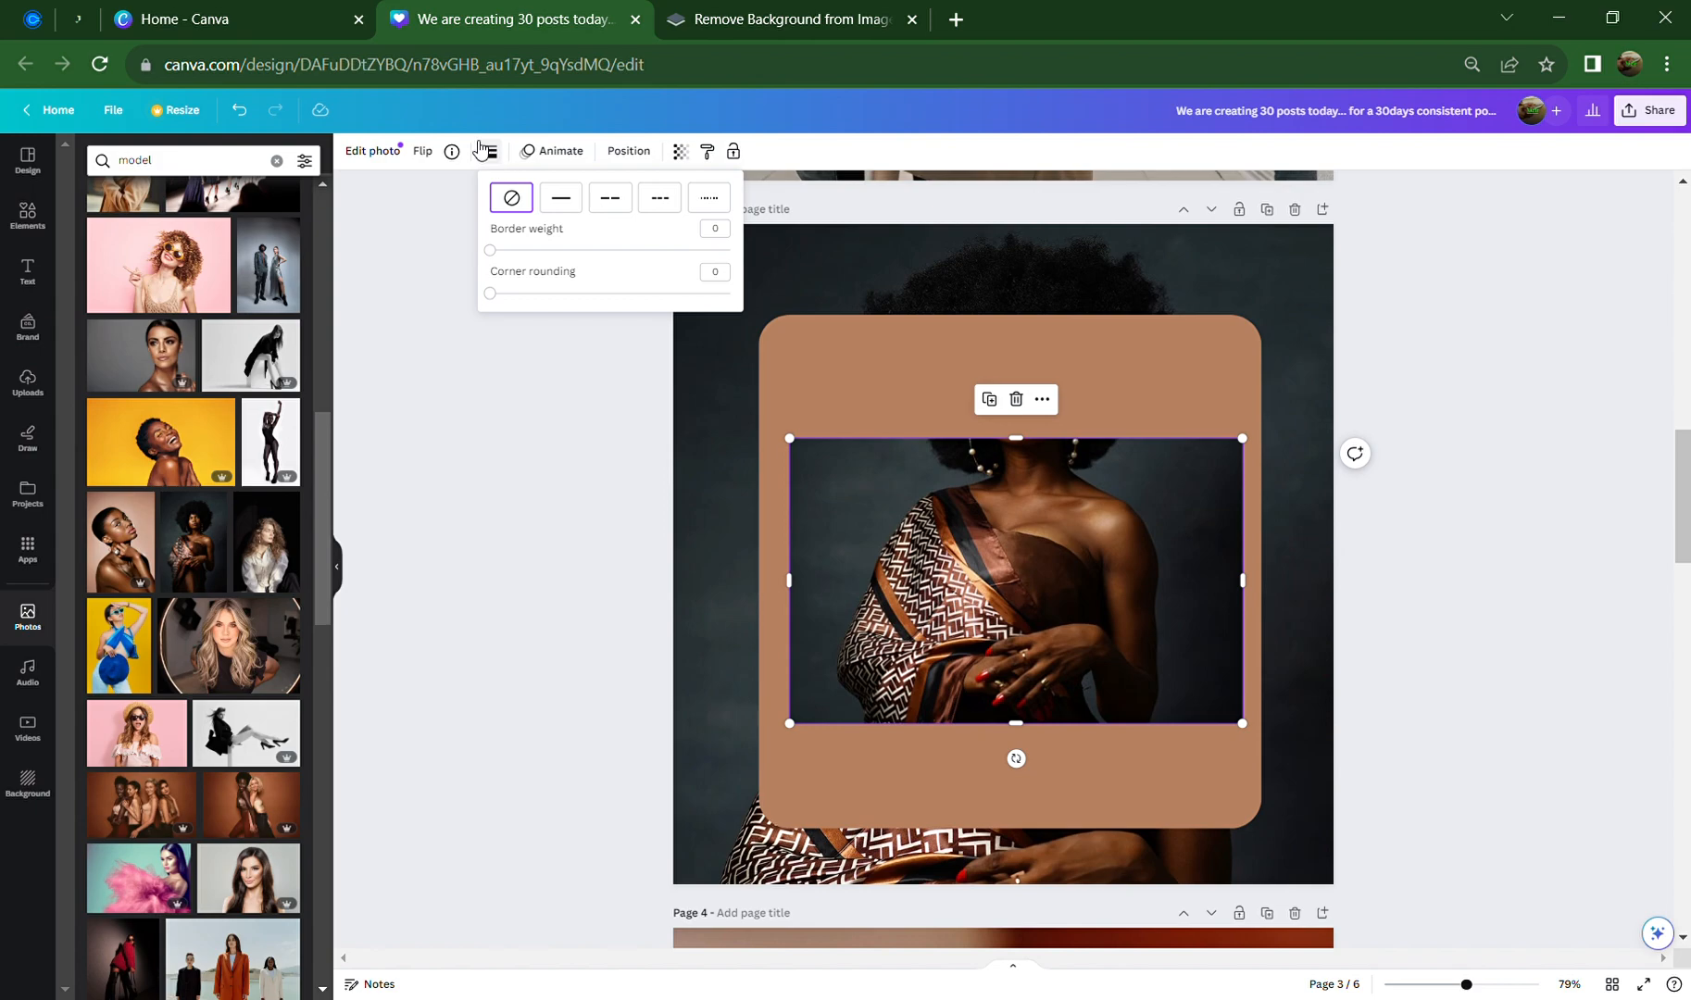
drag(495, 301, 593, 296)
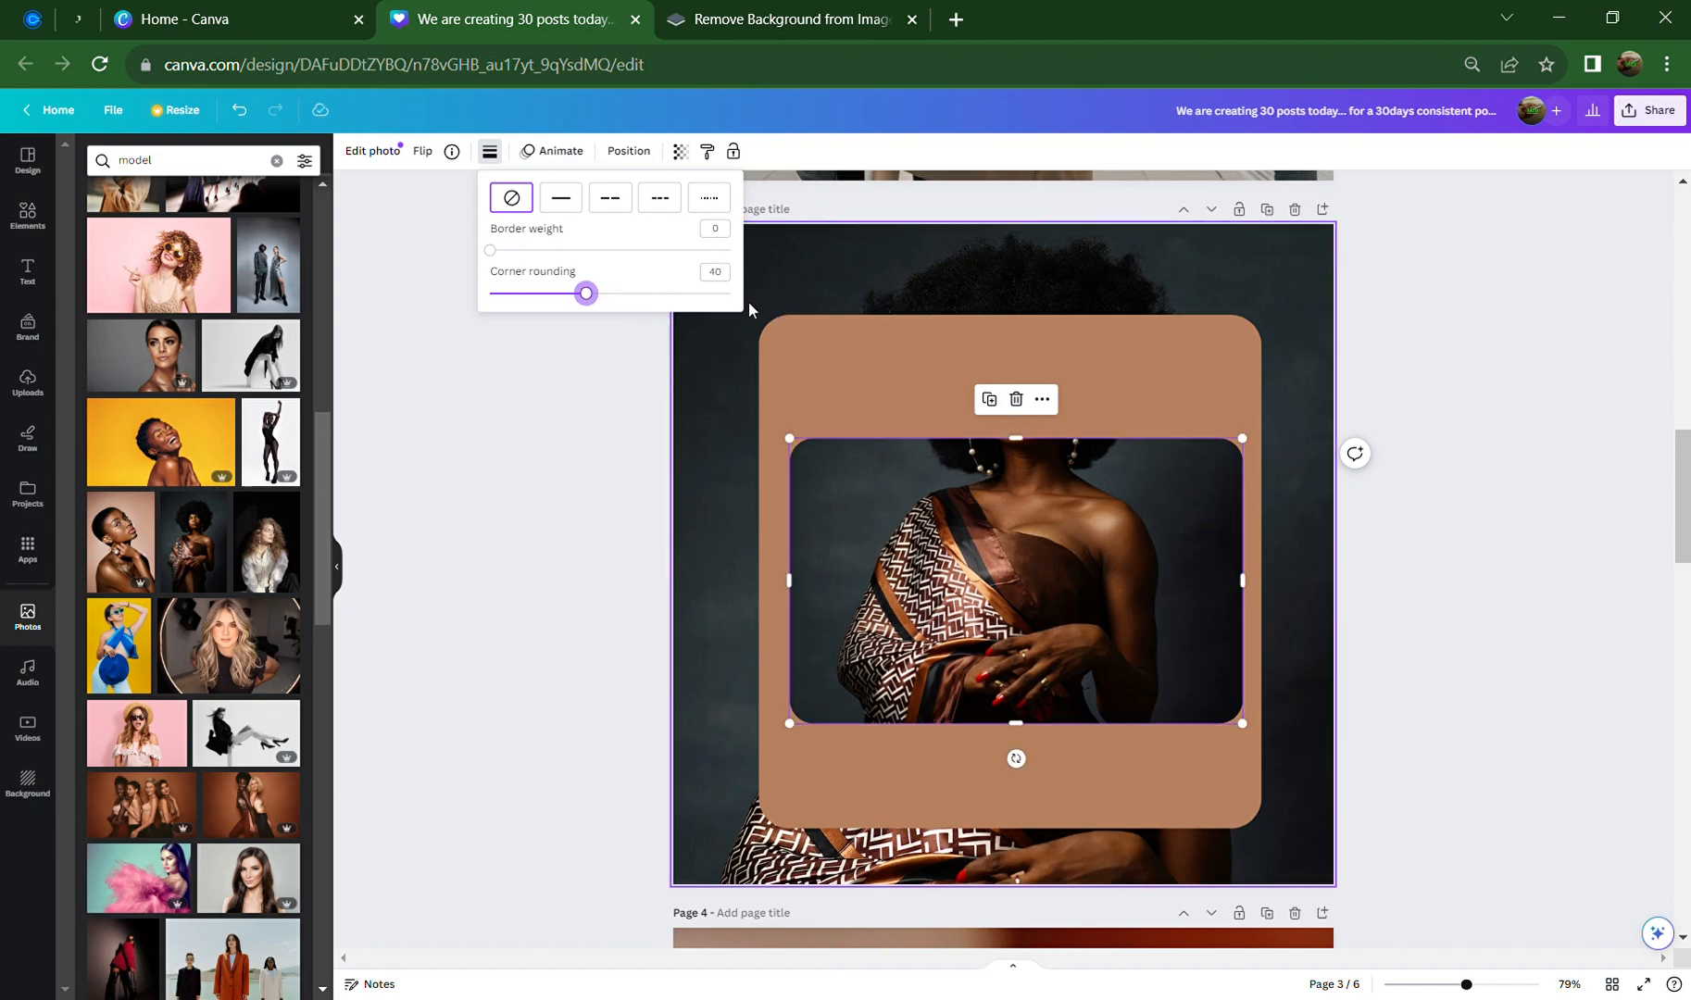
click(1449, 676)
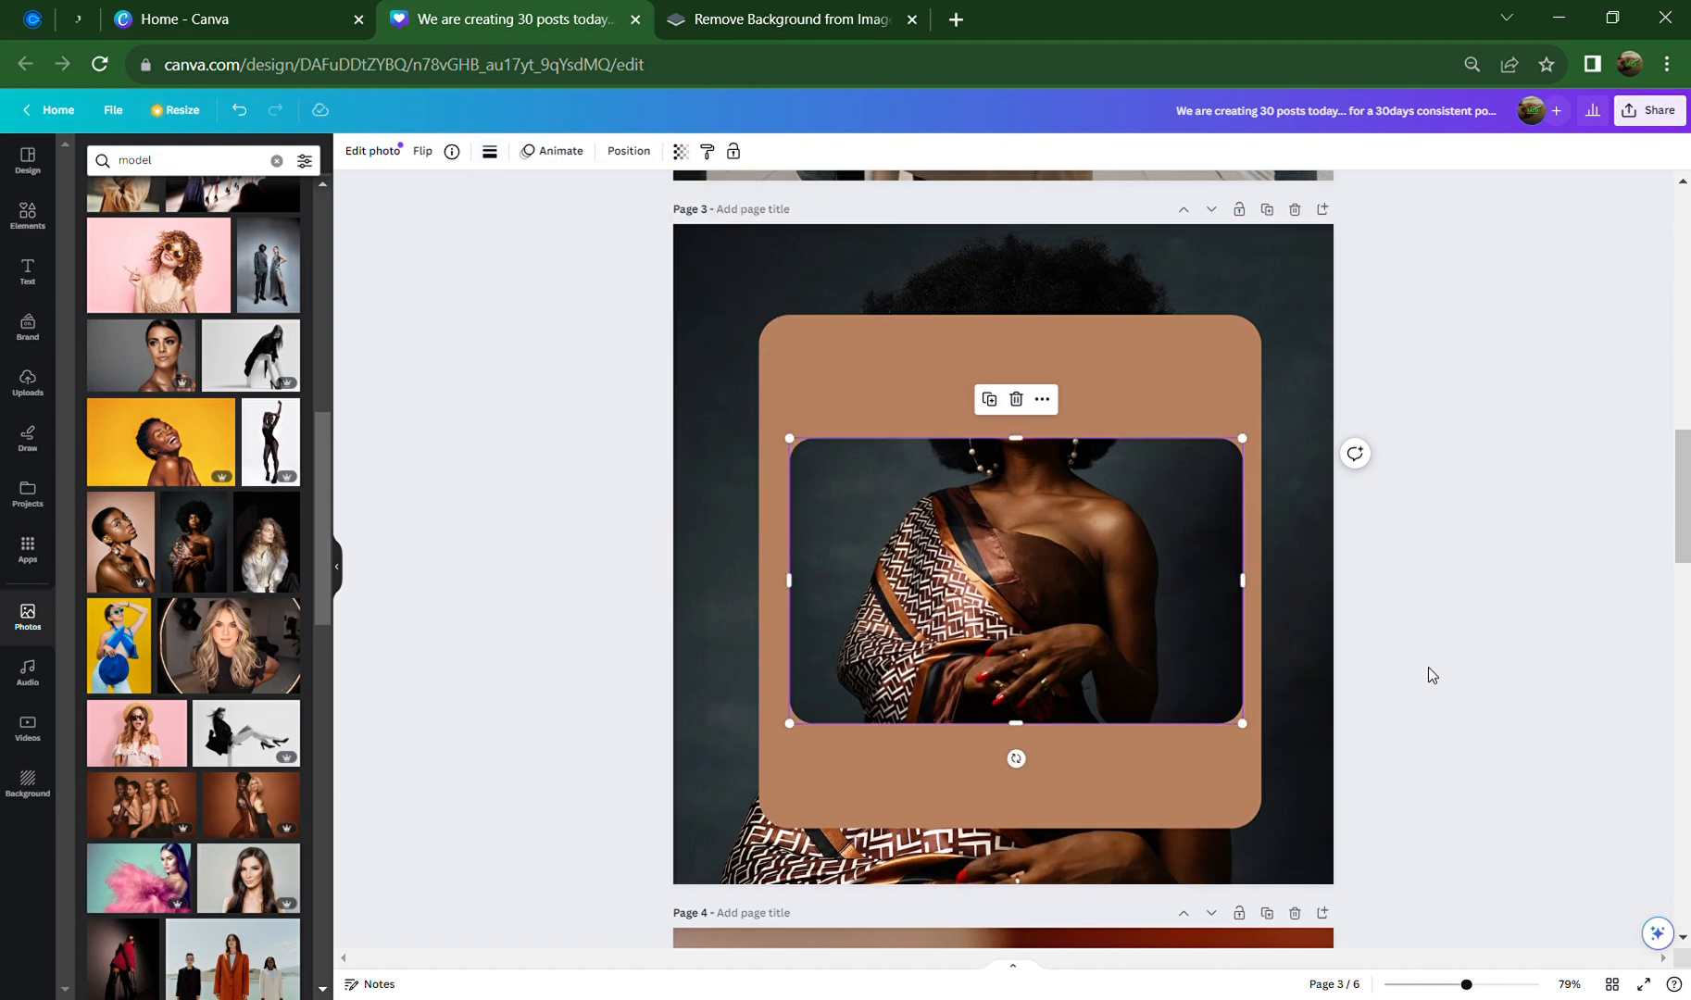
click(1605, 623)
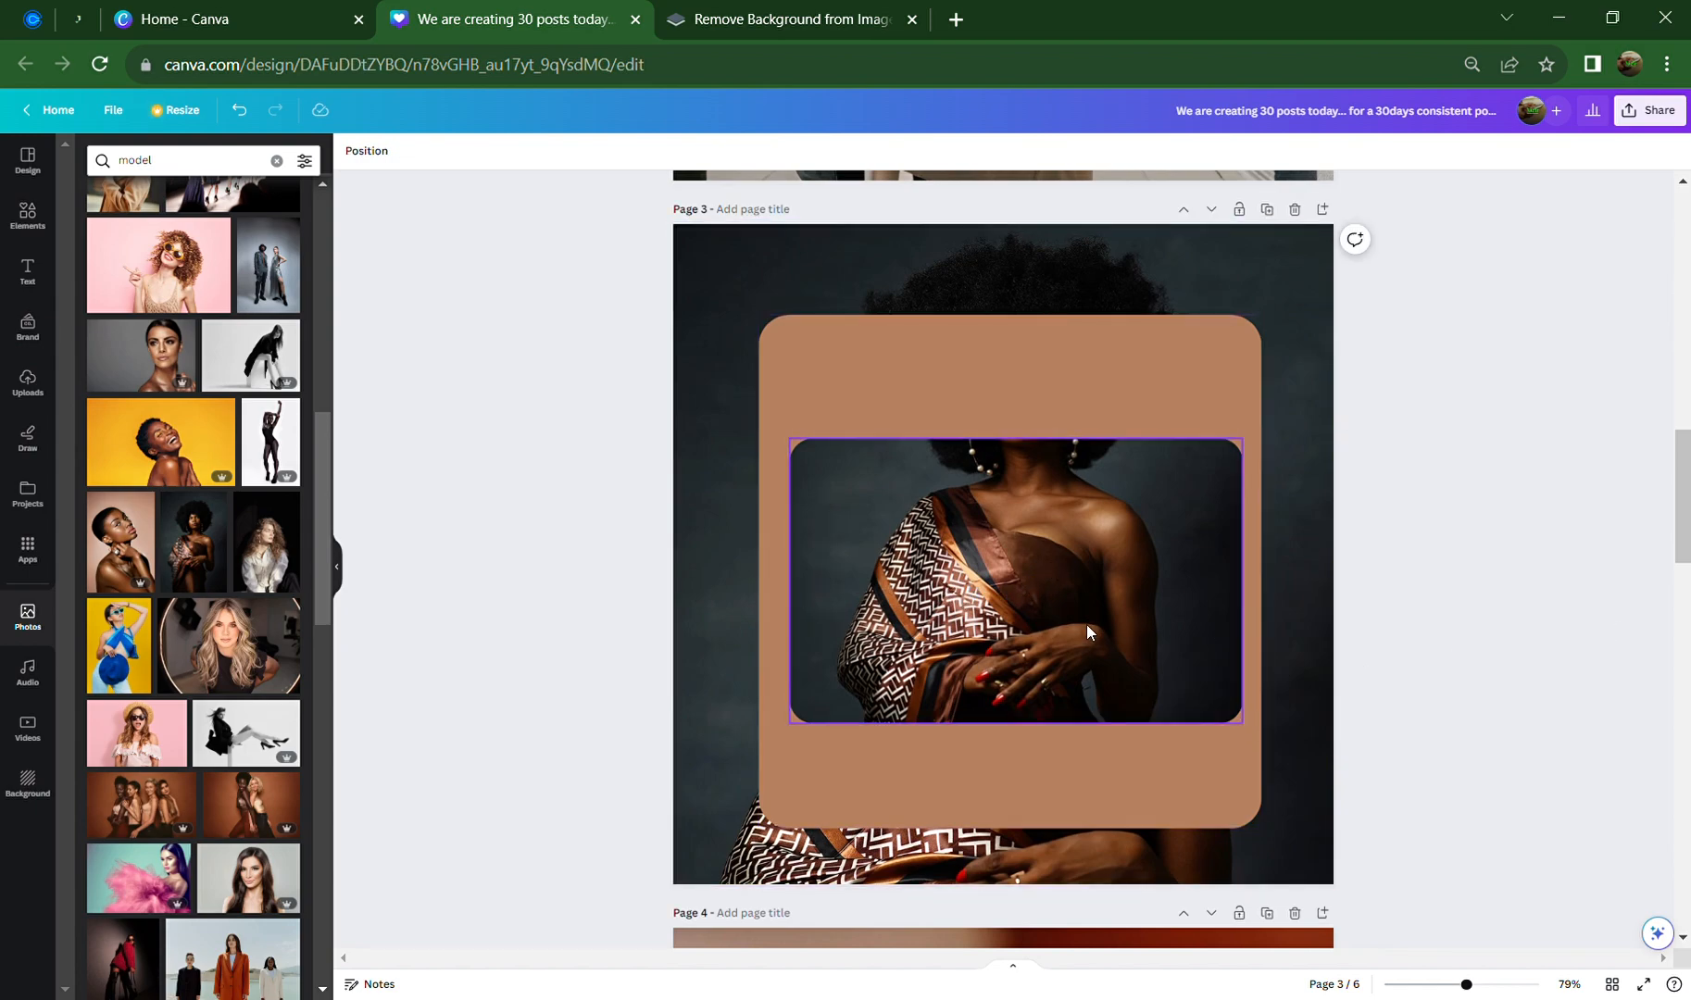
Centre the photo horizontally in the brown card and raise it slightly
drag(1086, 623, 1091, 634)
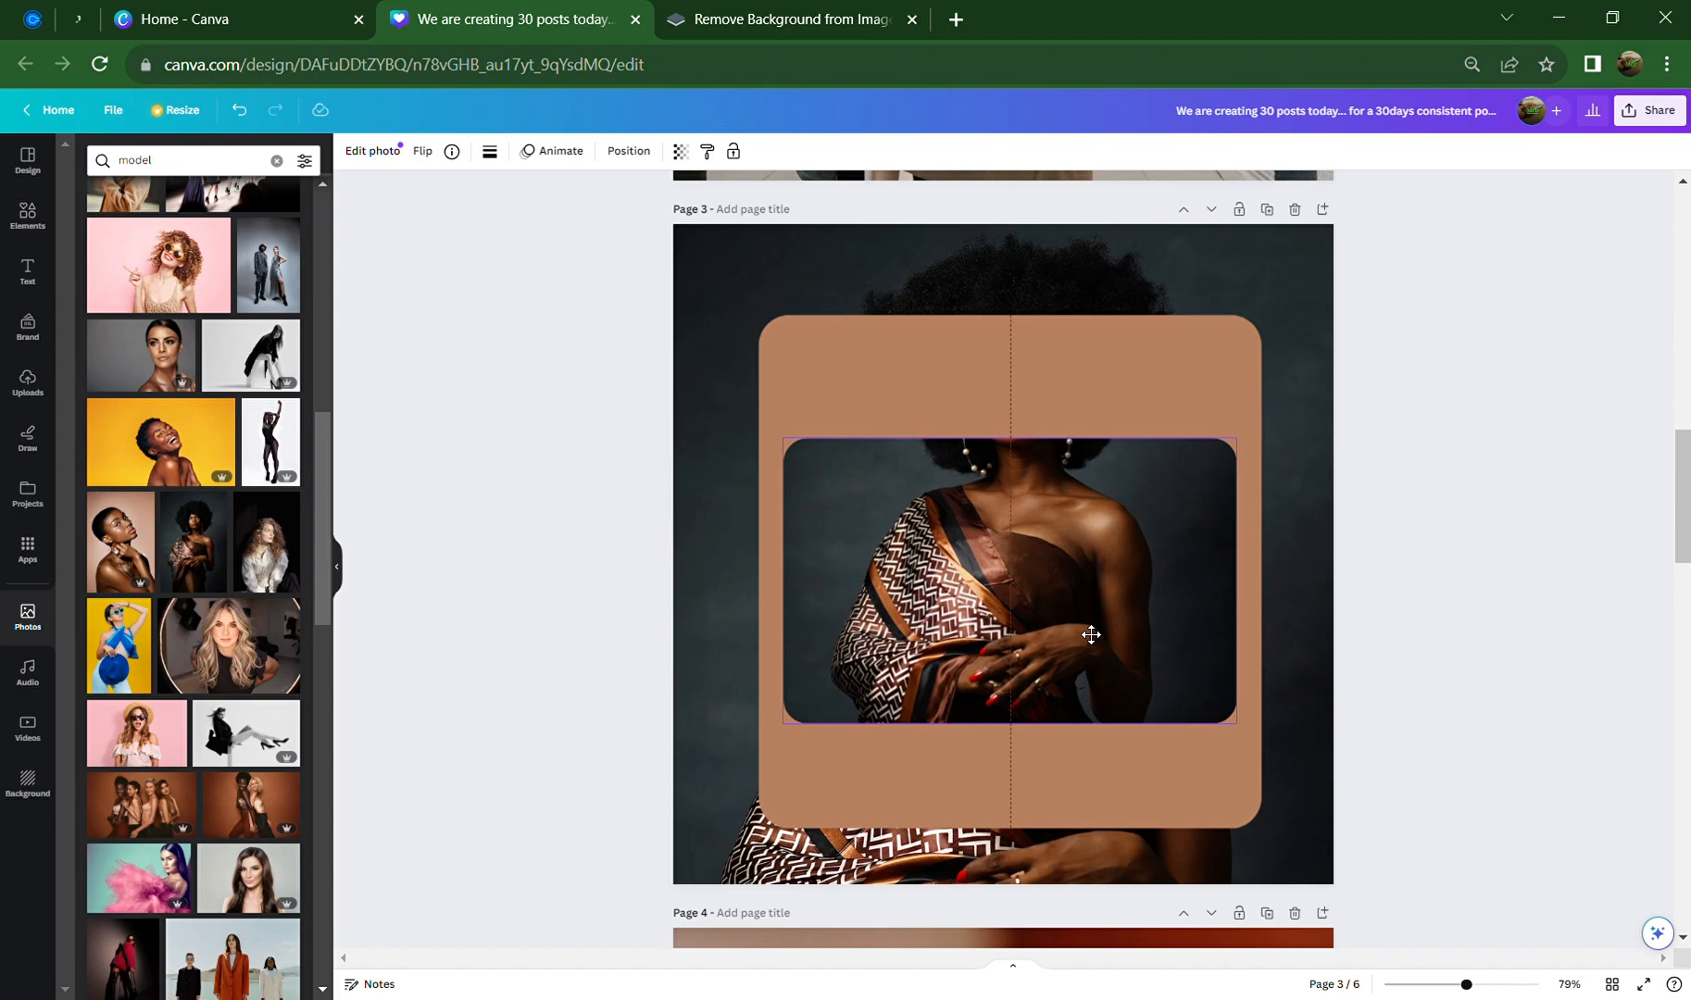
mouse_move(1091, 634)
mouse_down()
mouse_move(1088, 651)
mouse_move(1089, 604)
mouse_up()
click(1438, 628)
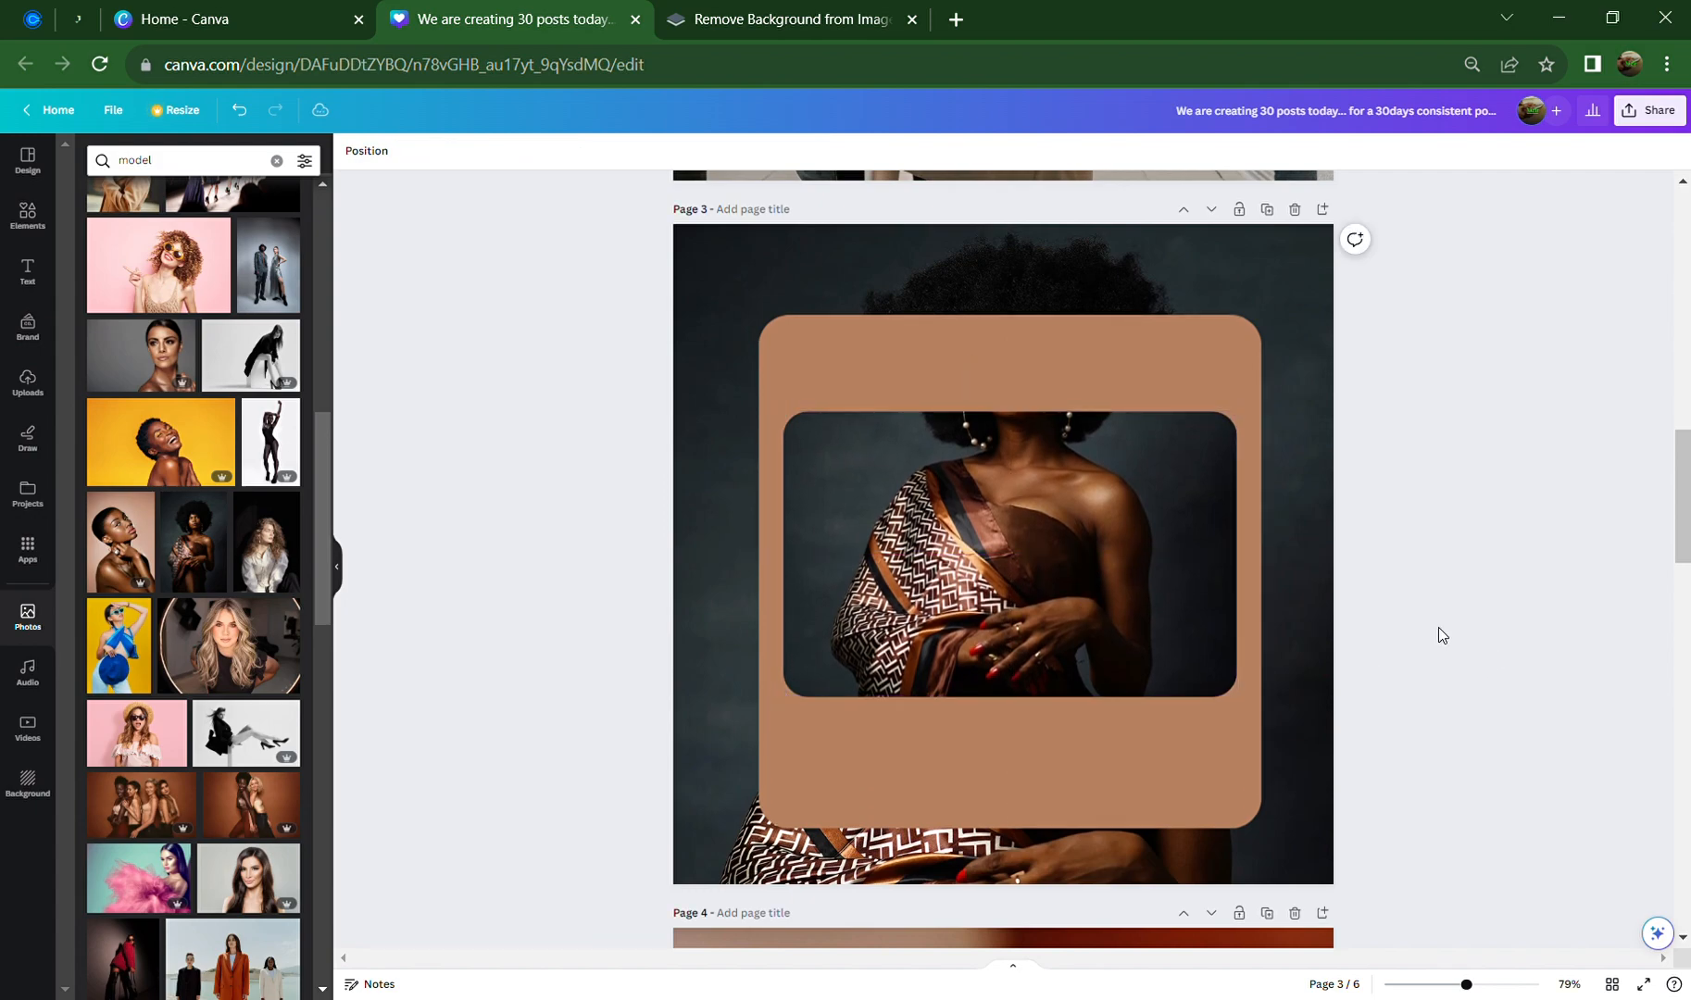
Recrop the photo to show the model's face and shoulders, nudging it slightly down
click(1074, 574)
double_click(1074, 574)
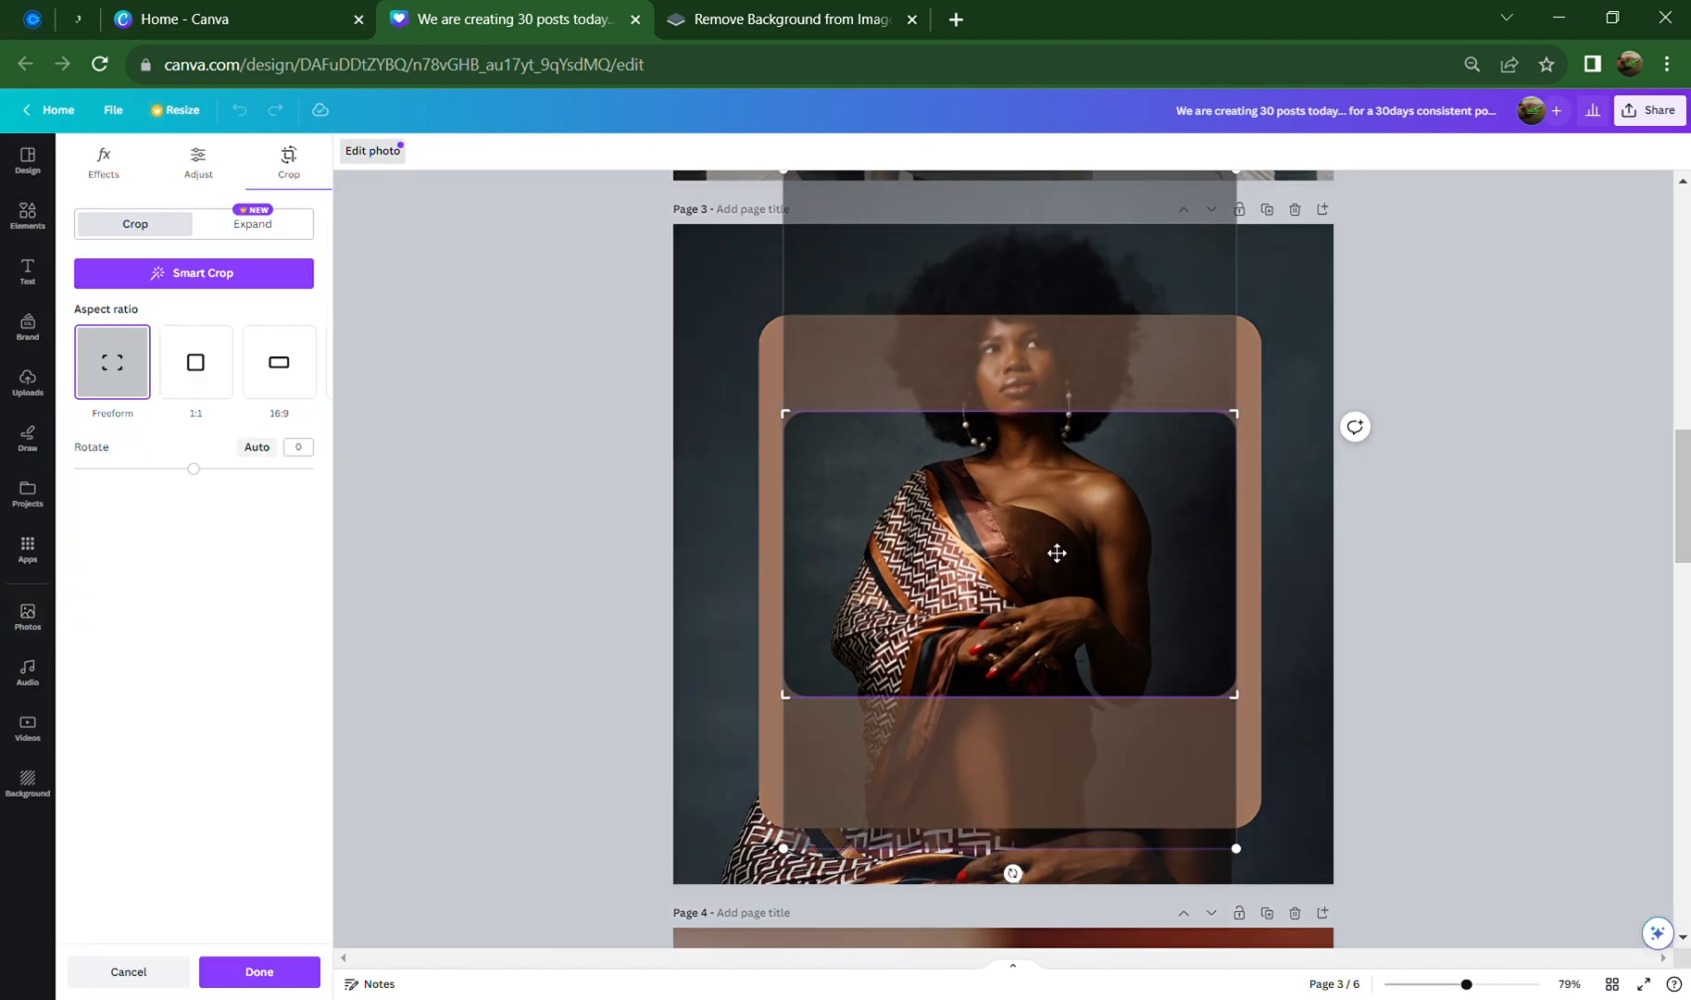
drag(1056, 554, 1042, 709)
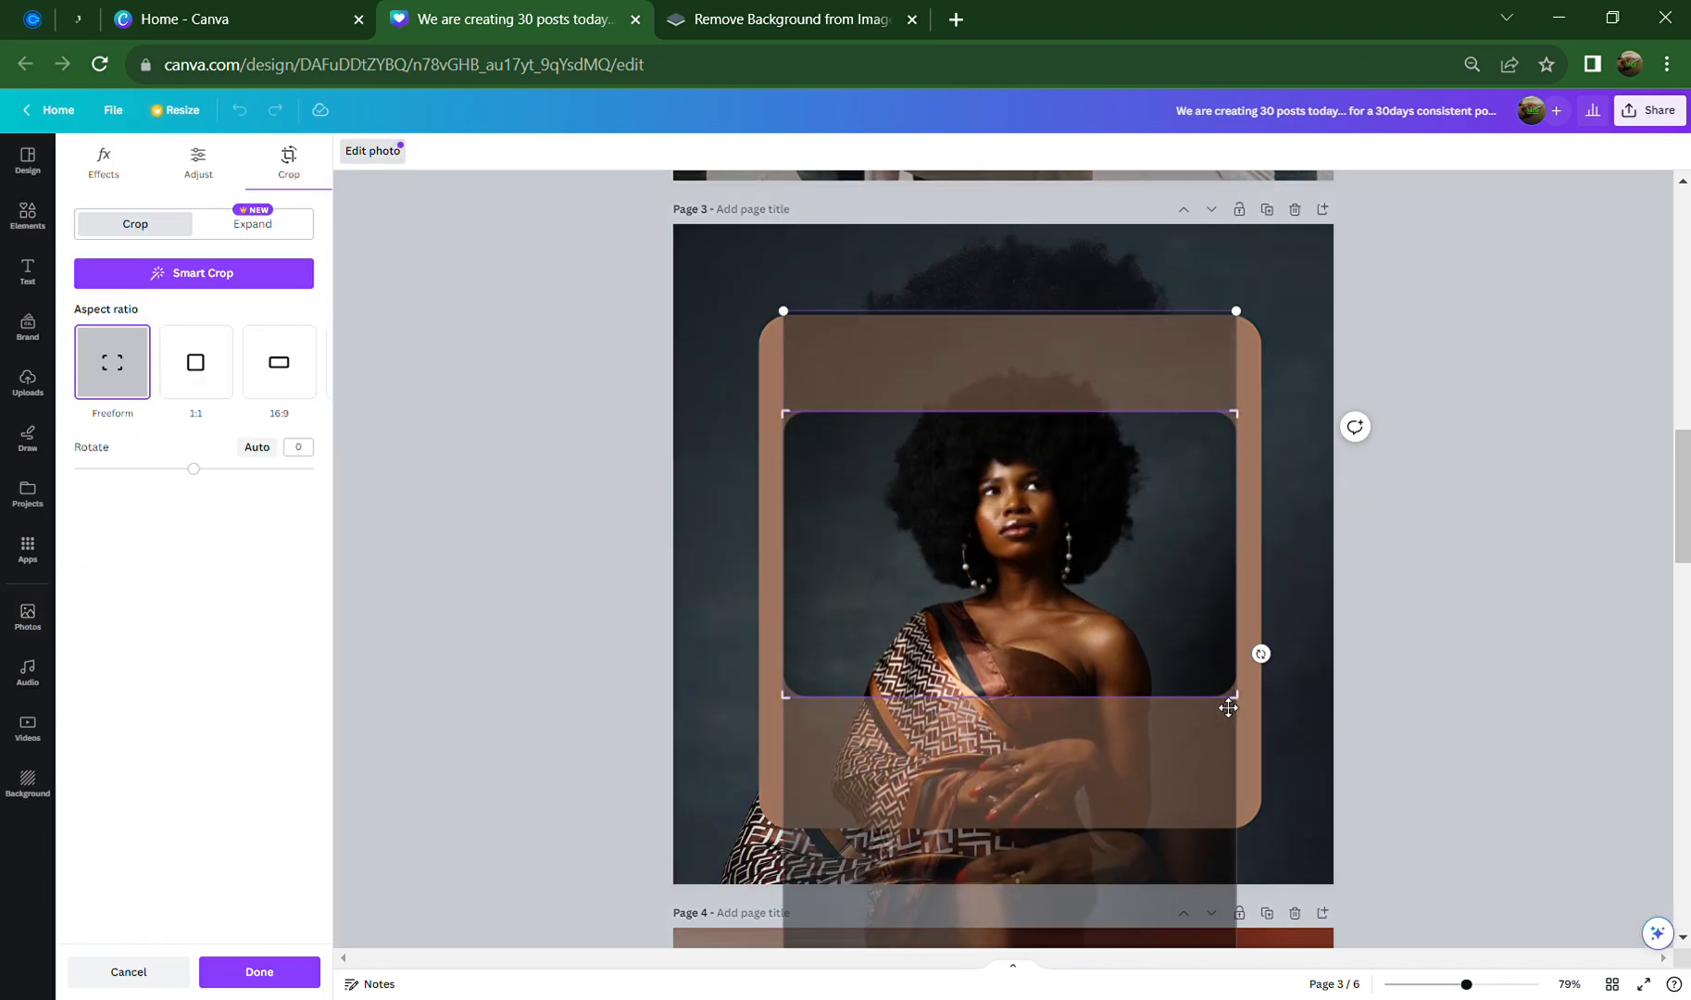
click(1457, 661)
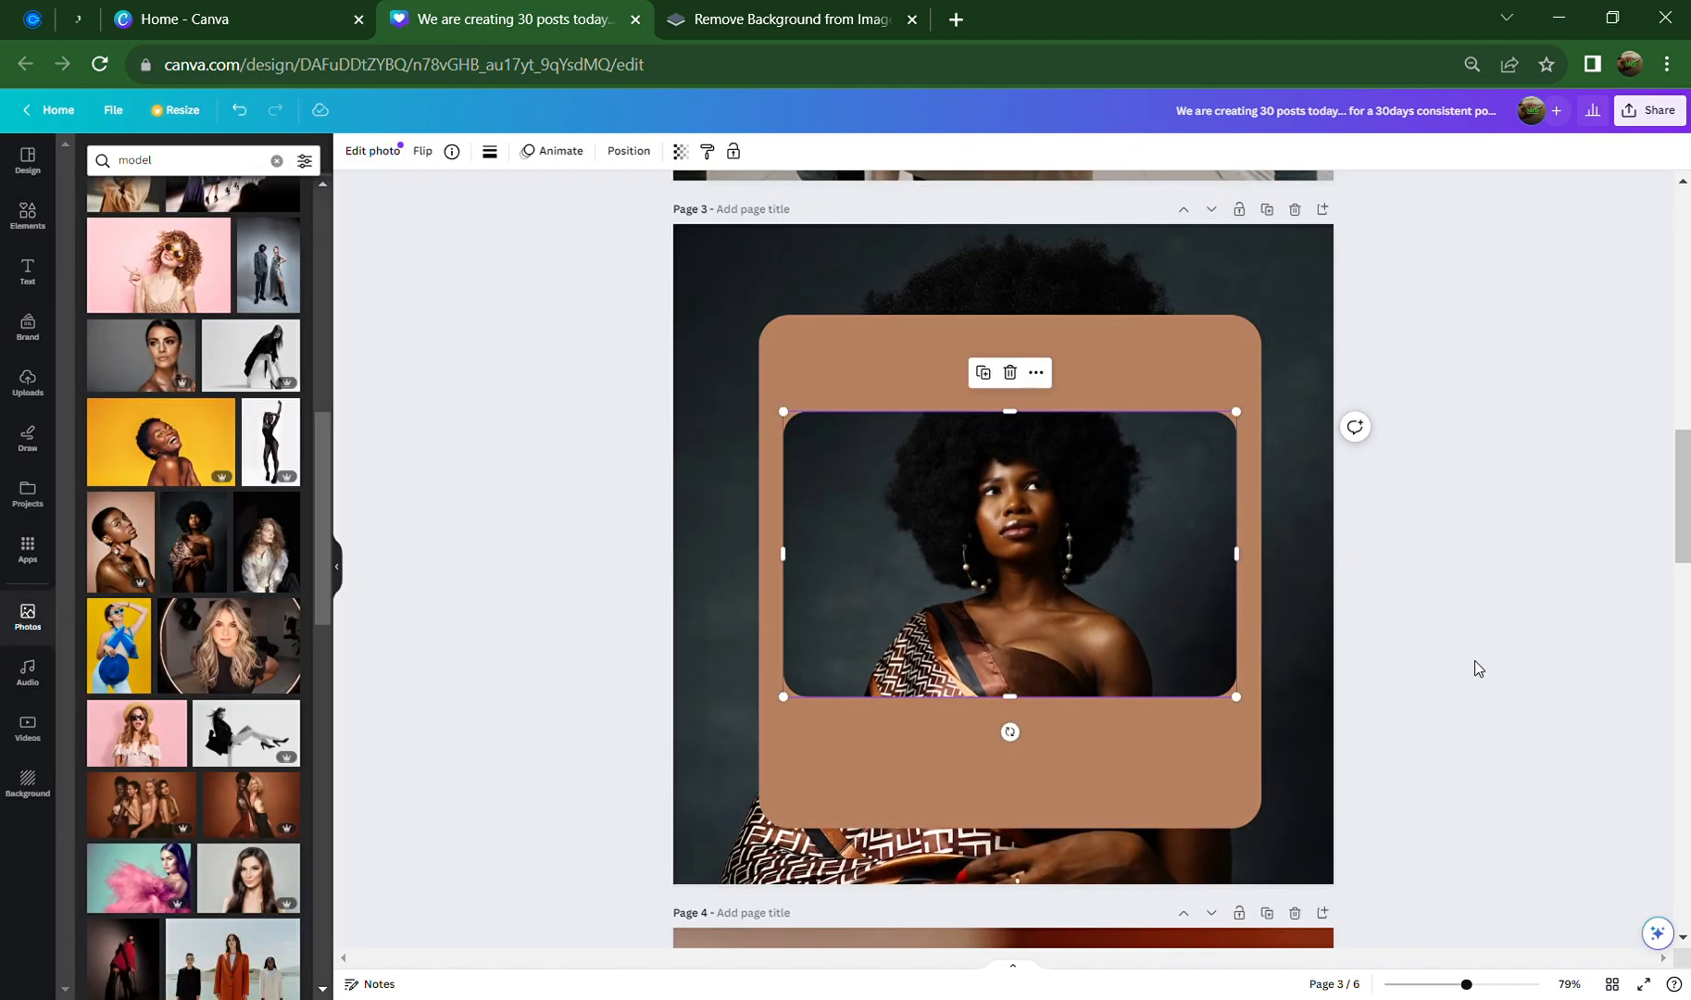
click(1474, 661)
click(985, 577)
drag(1072, 655, 1076, 667)
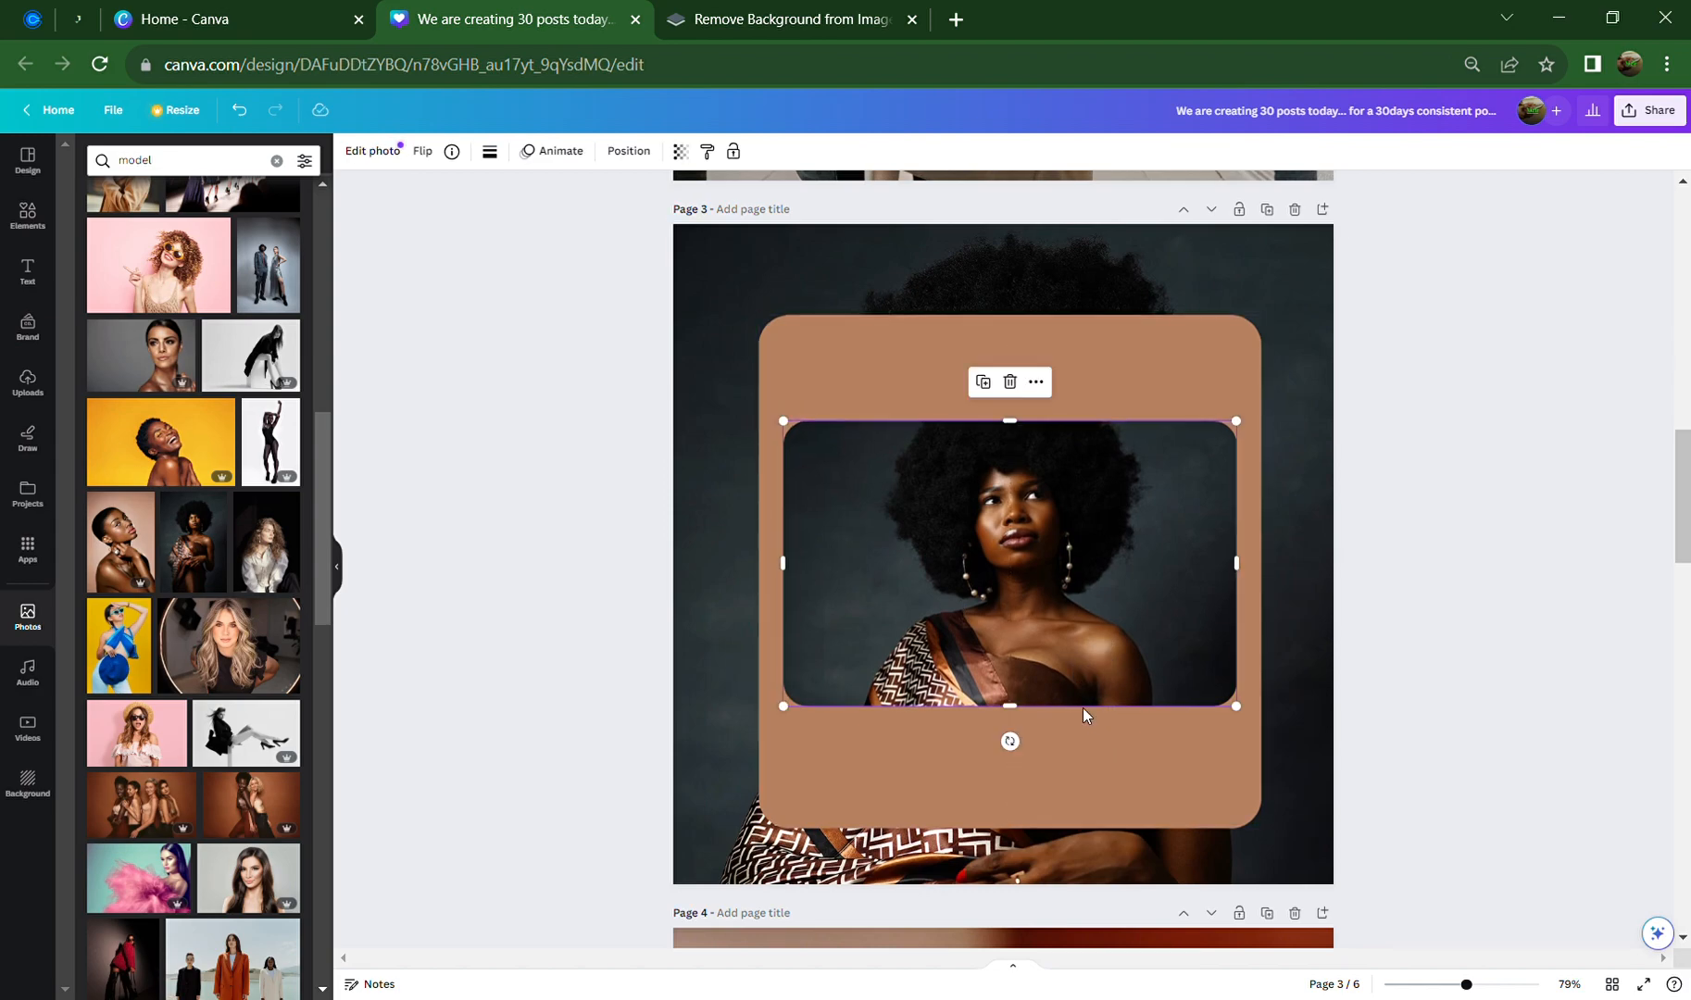
Enlarge the brown card to about 876 × 880 by extending its bottom, sides and top
click(1088, 808)
drag(1018, 850, 1014, 866)
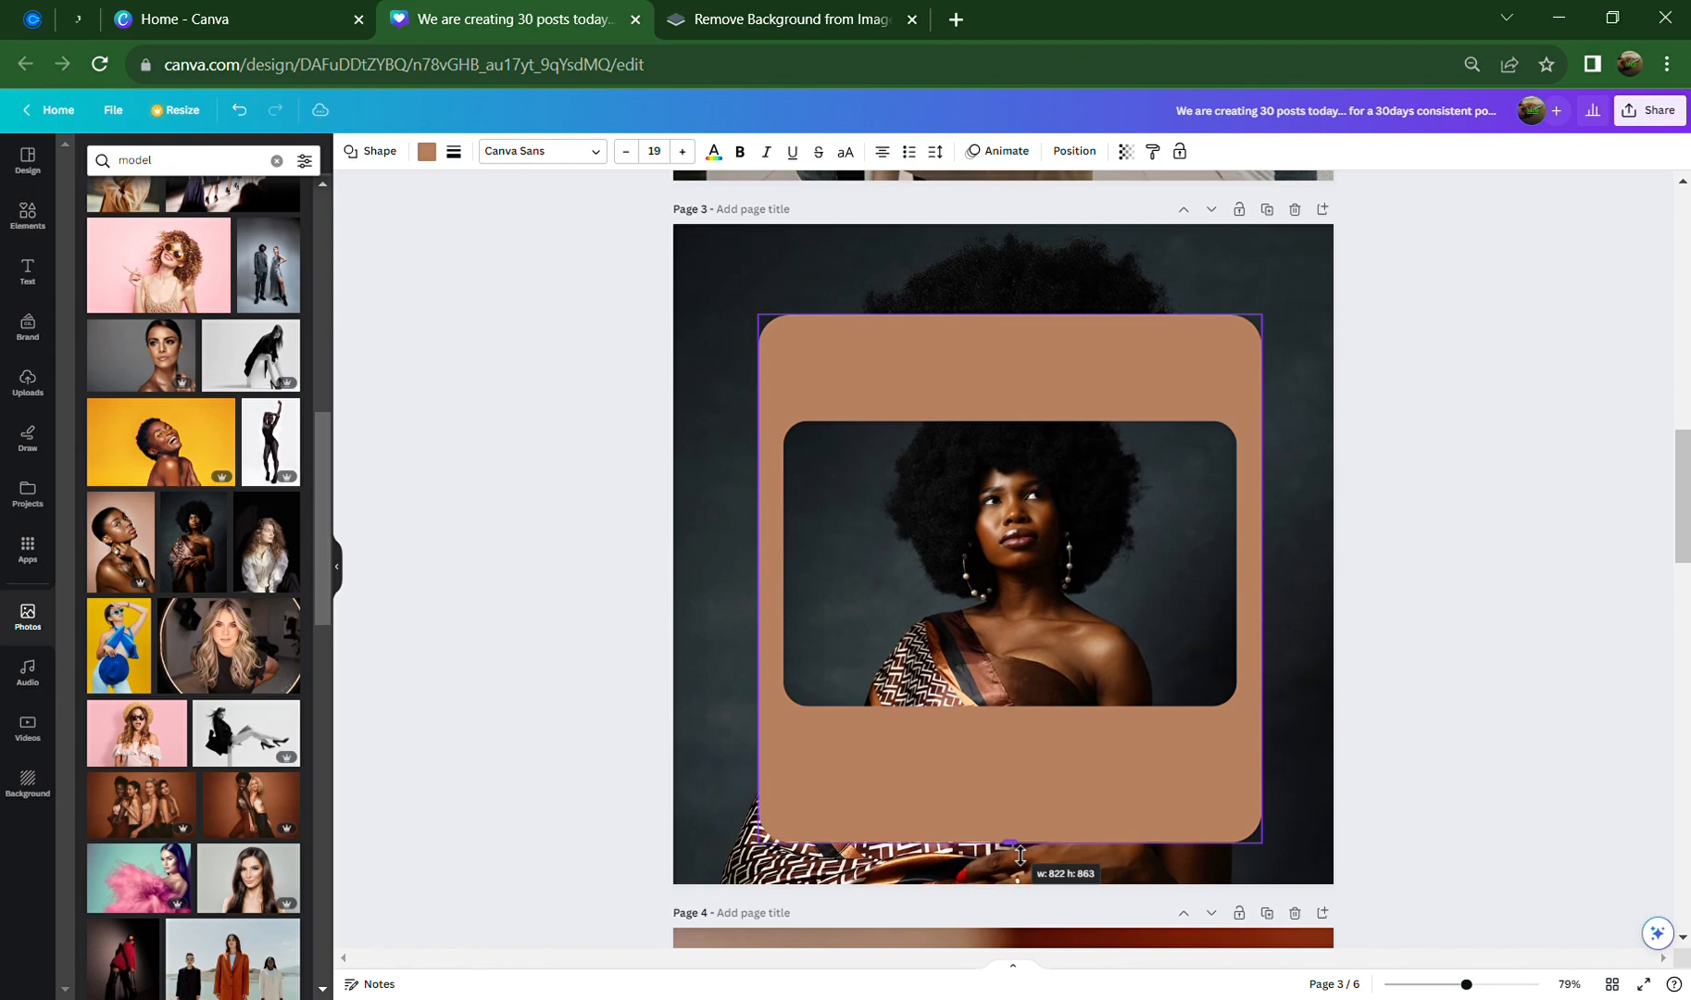
drag(758, 572, 760, 583)
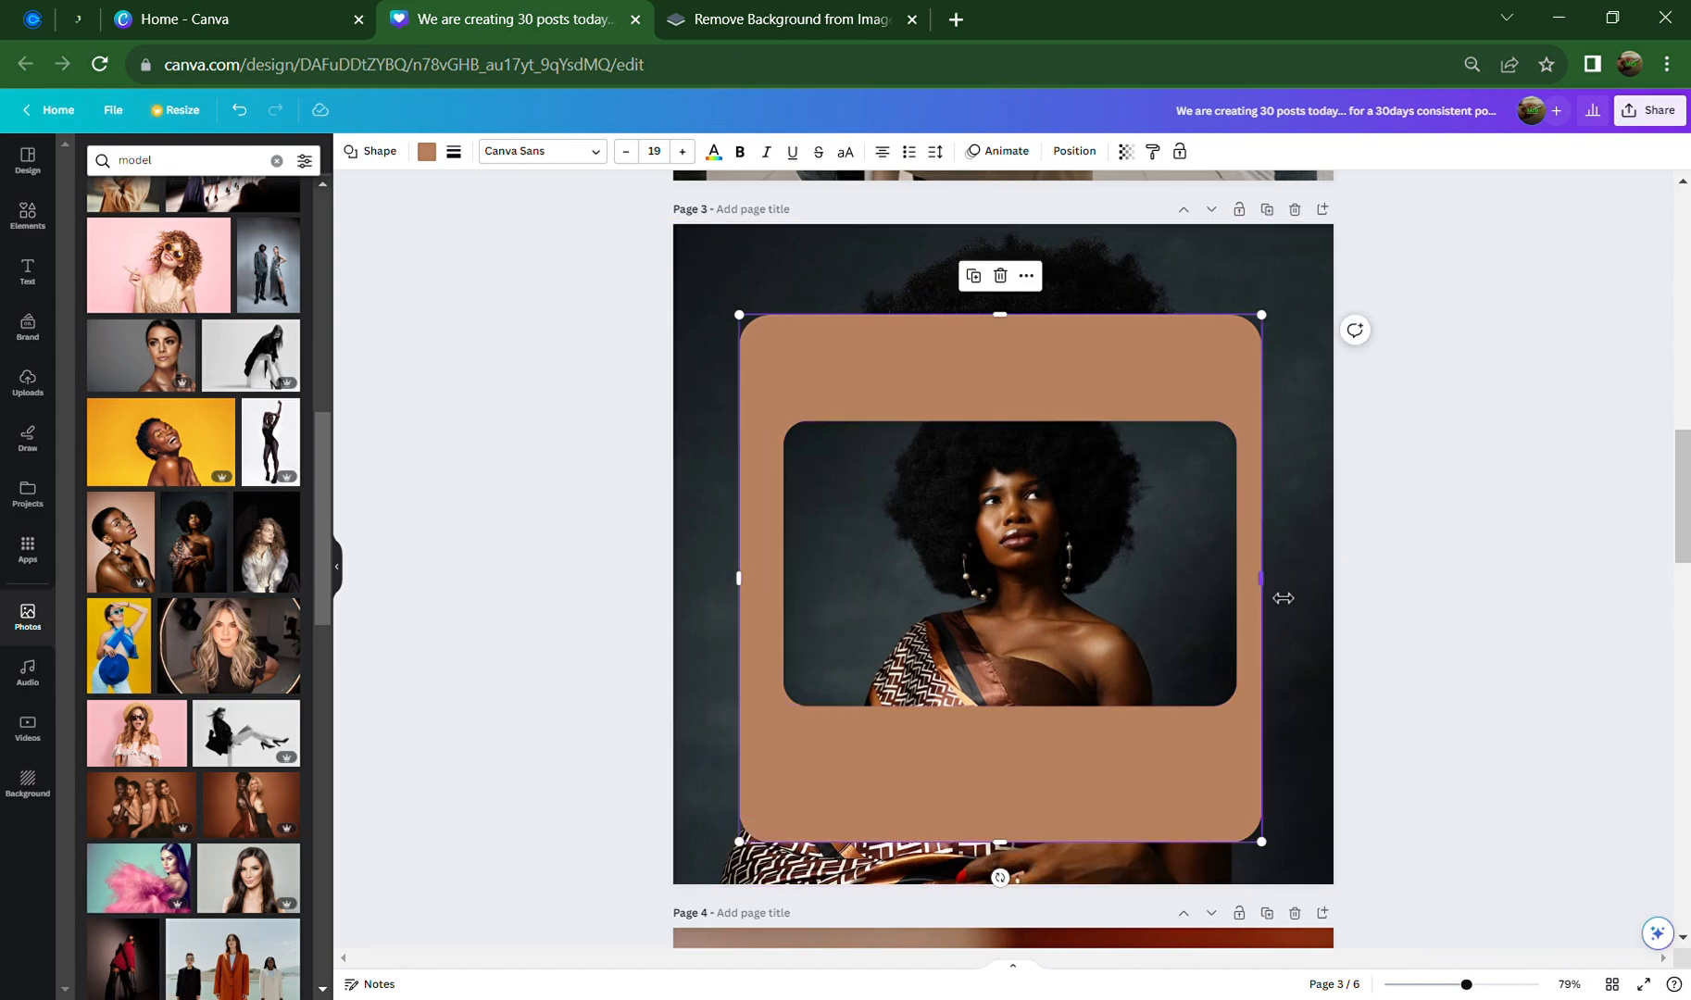
drag(1283, 598, 1294, 596)
drag(1029, 324, 1033, 298)
click(1059, 521)
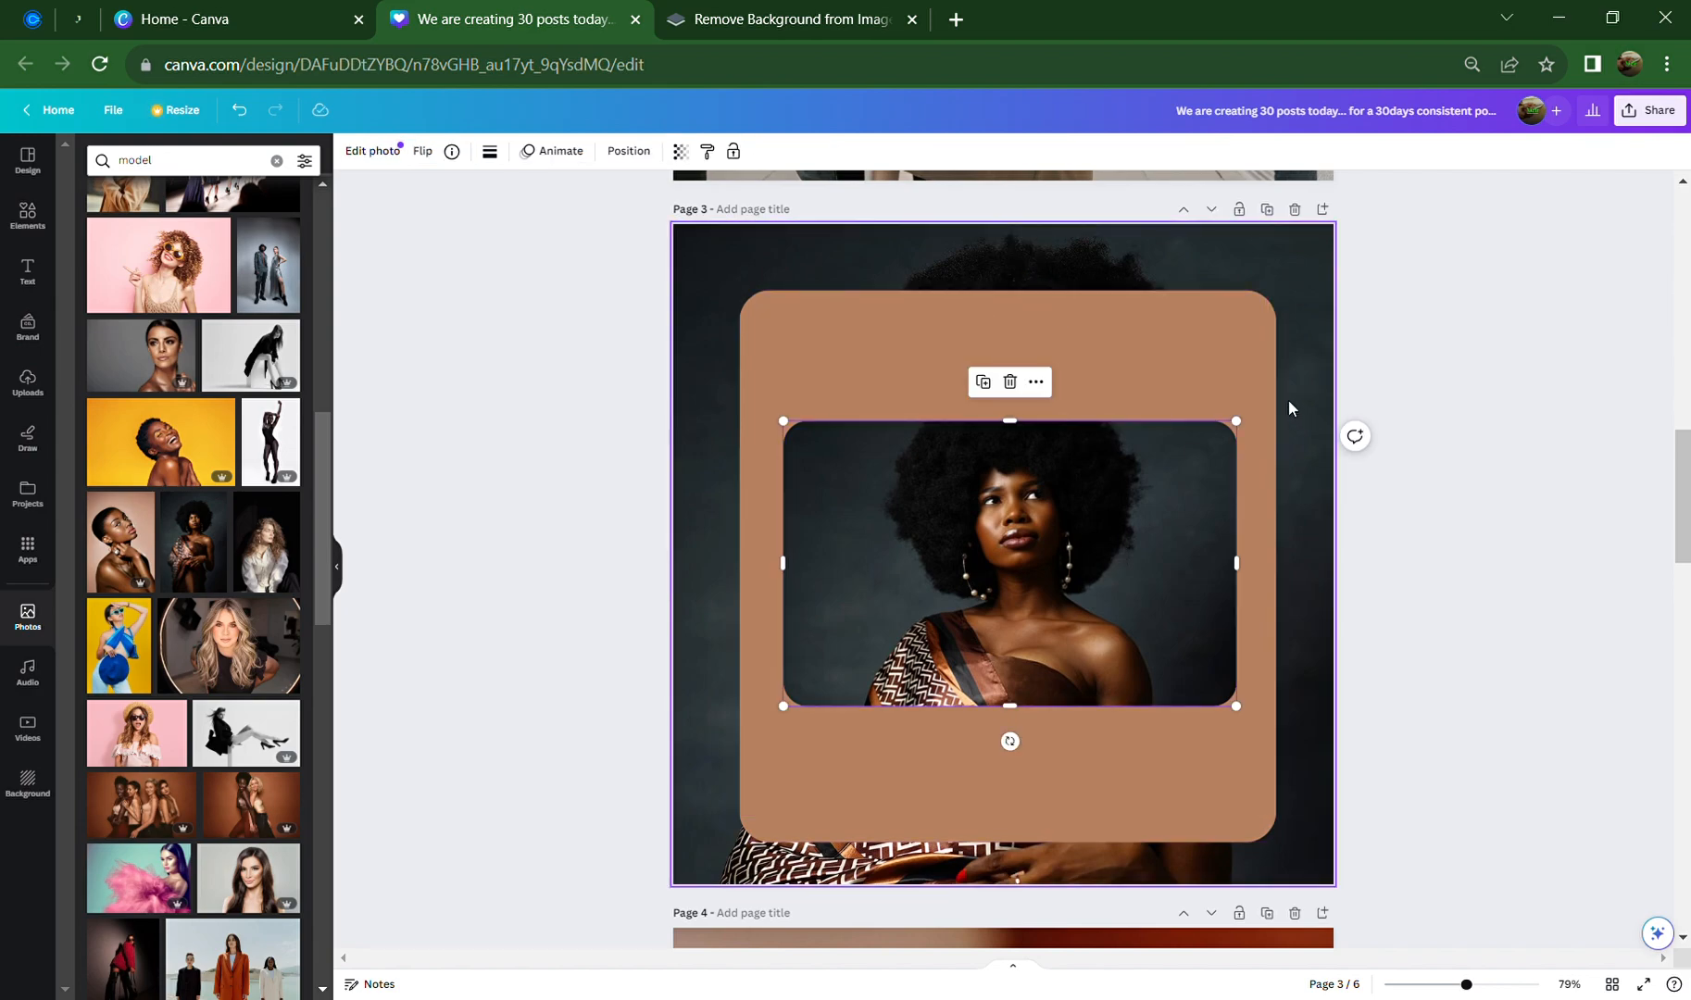
click(1255, 383)
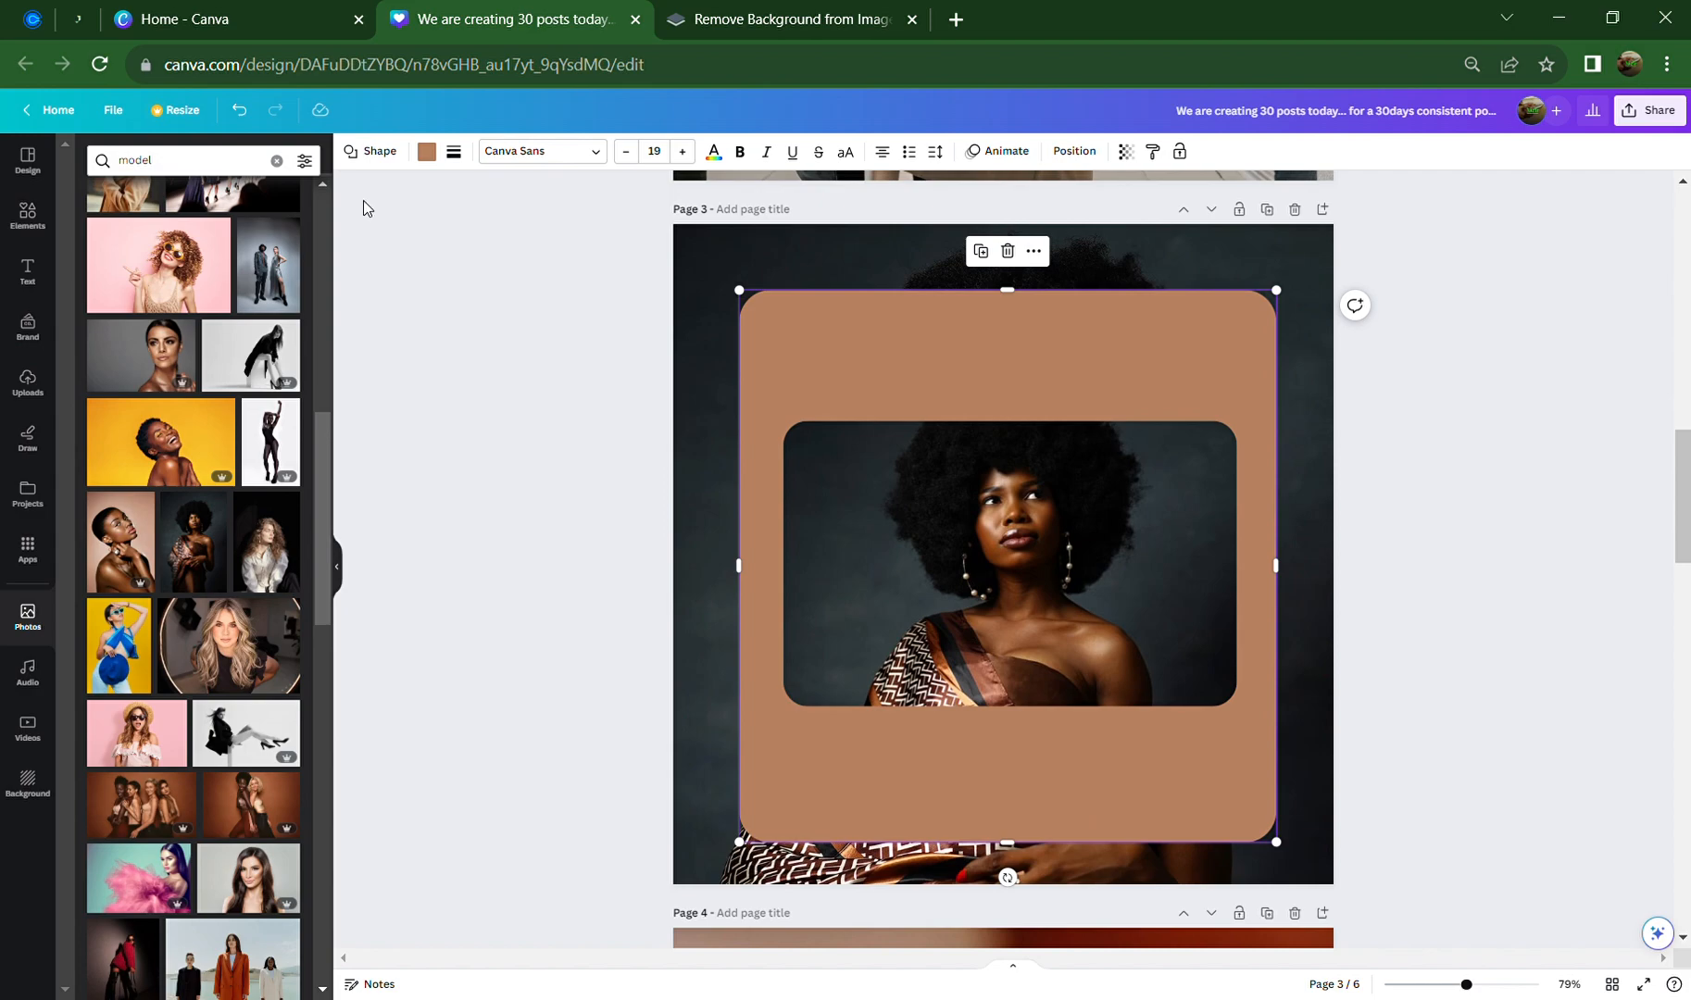
Try several photo-matched fills on the card, including pink #d2b2a2, and settle on light mauve
click(431, 156)
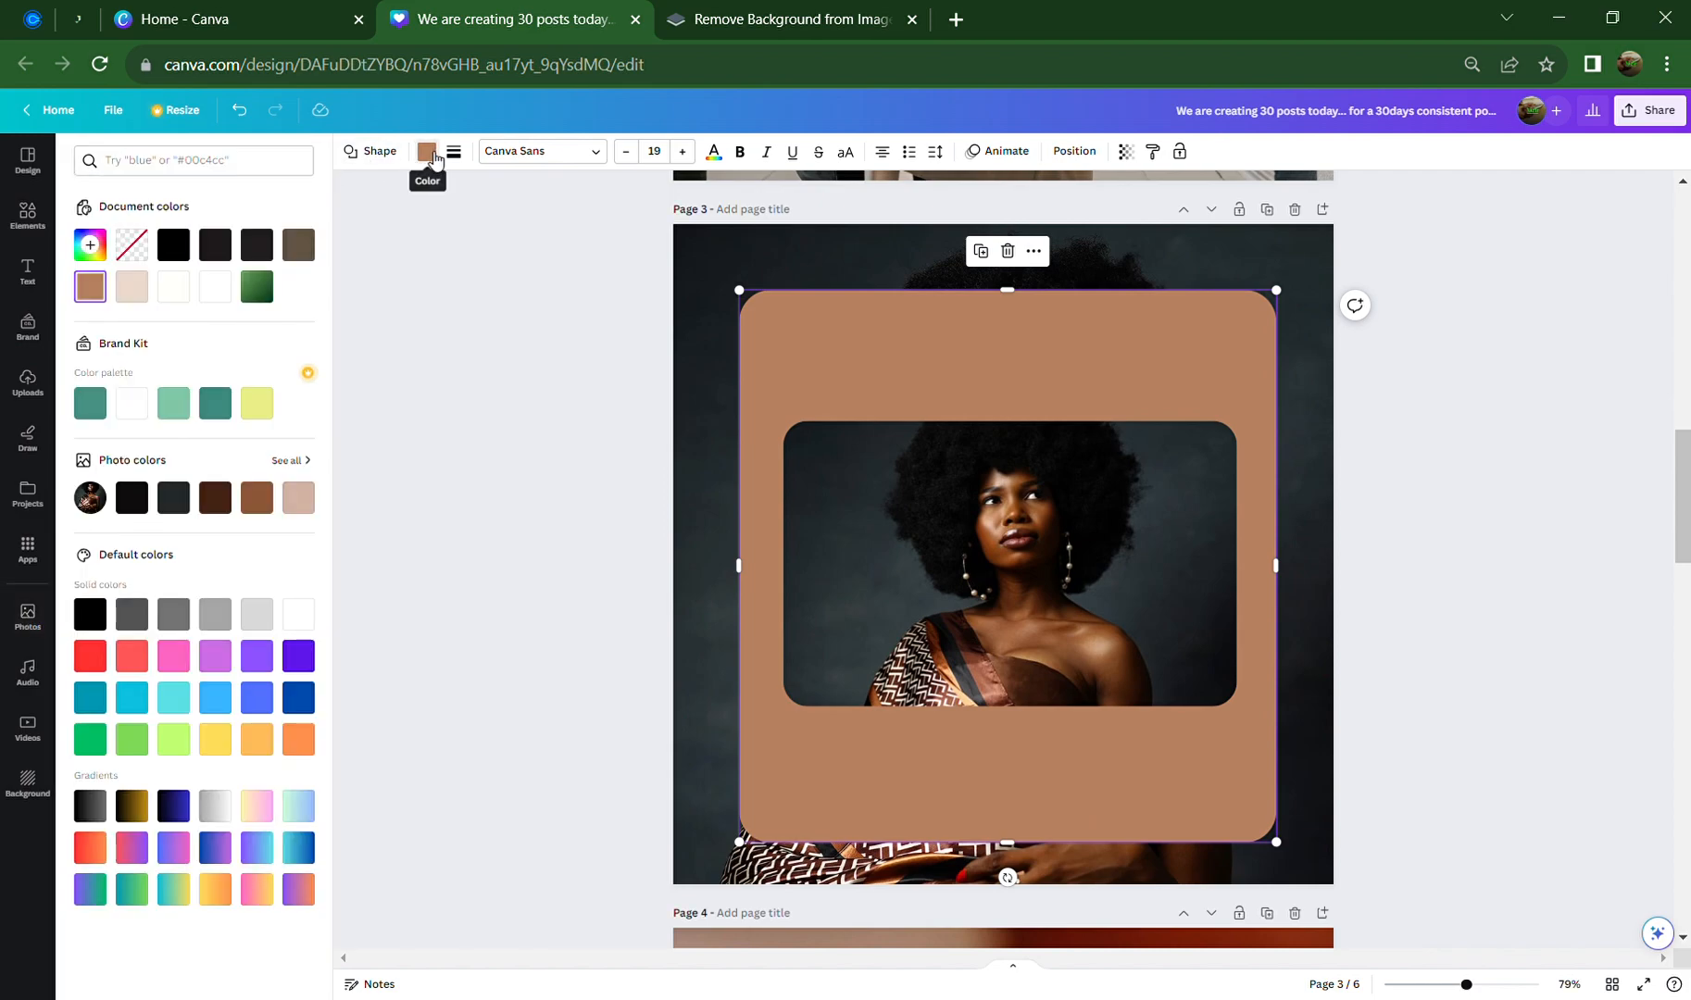
click(305, 508)
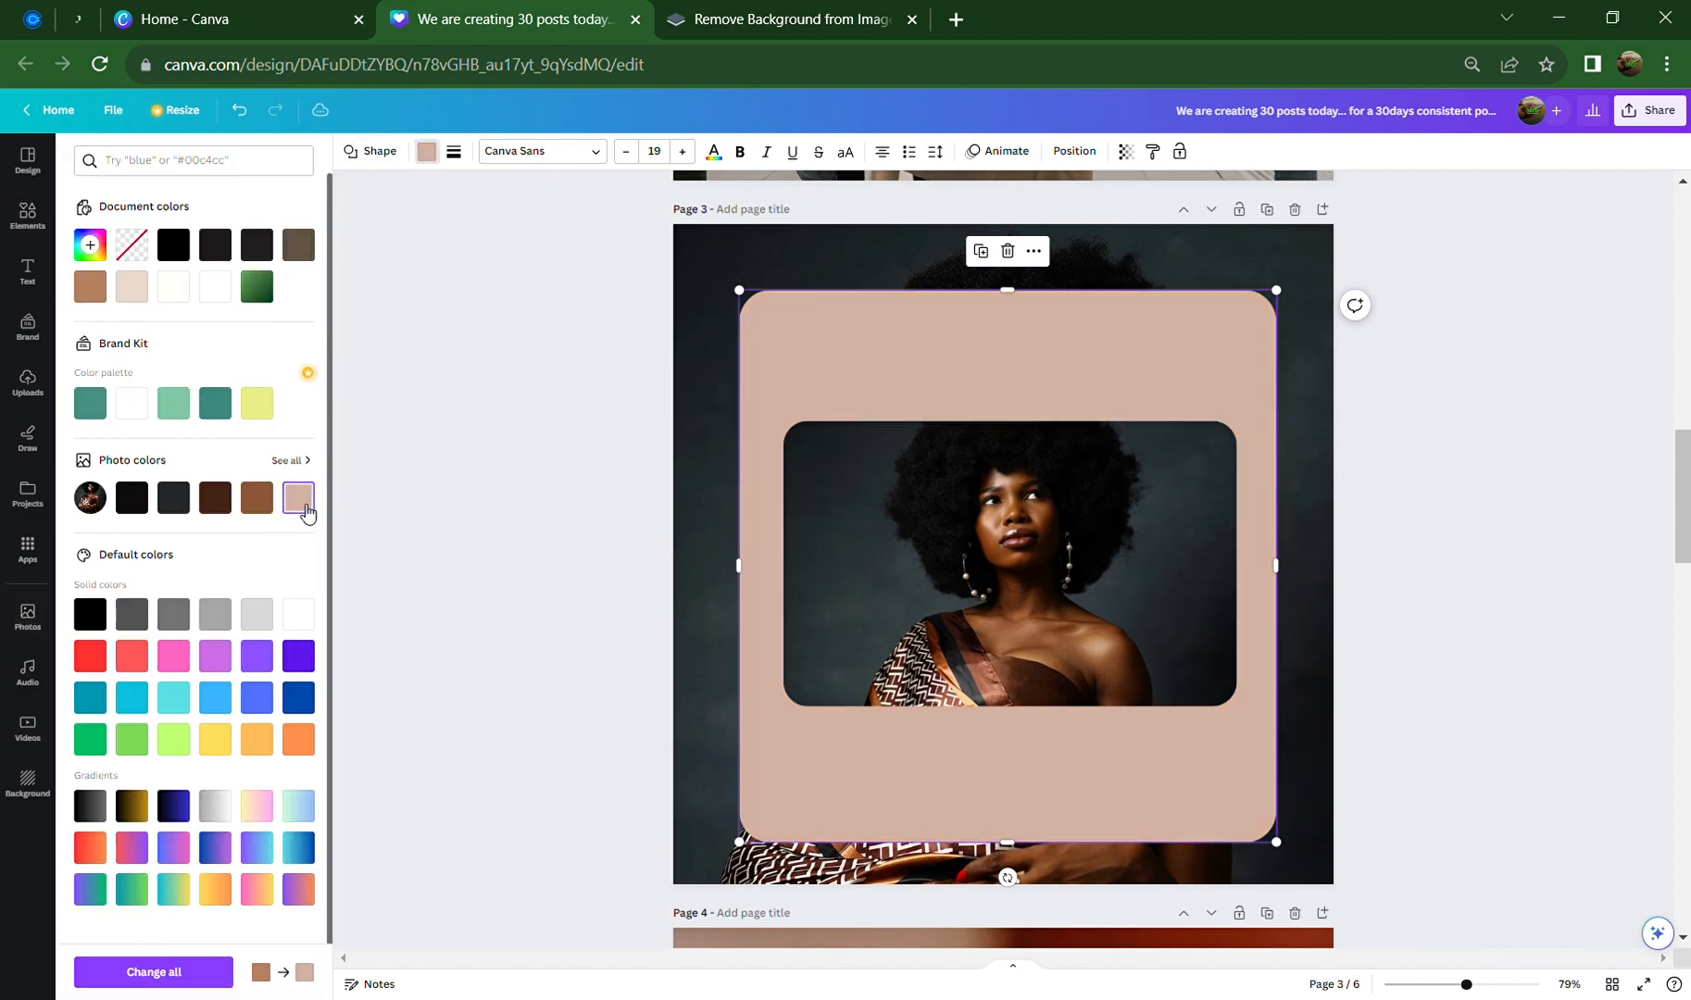
click(134, 411)
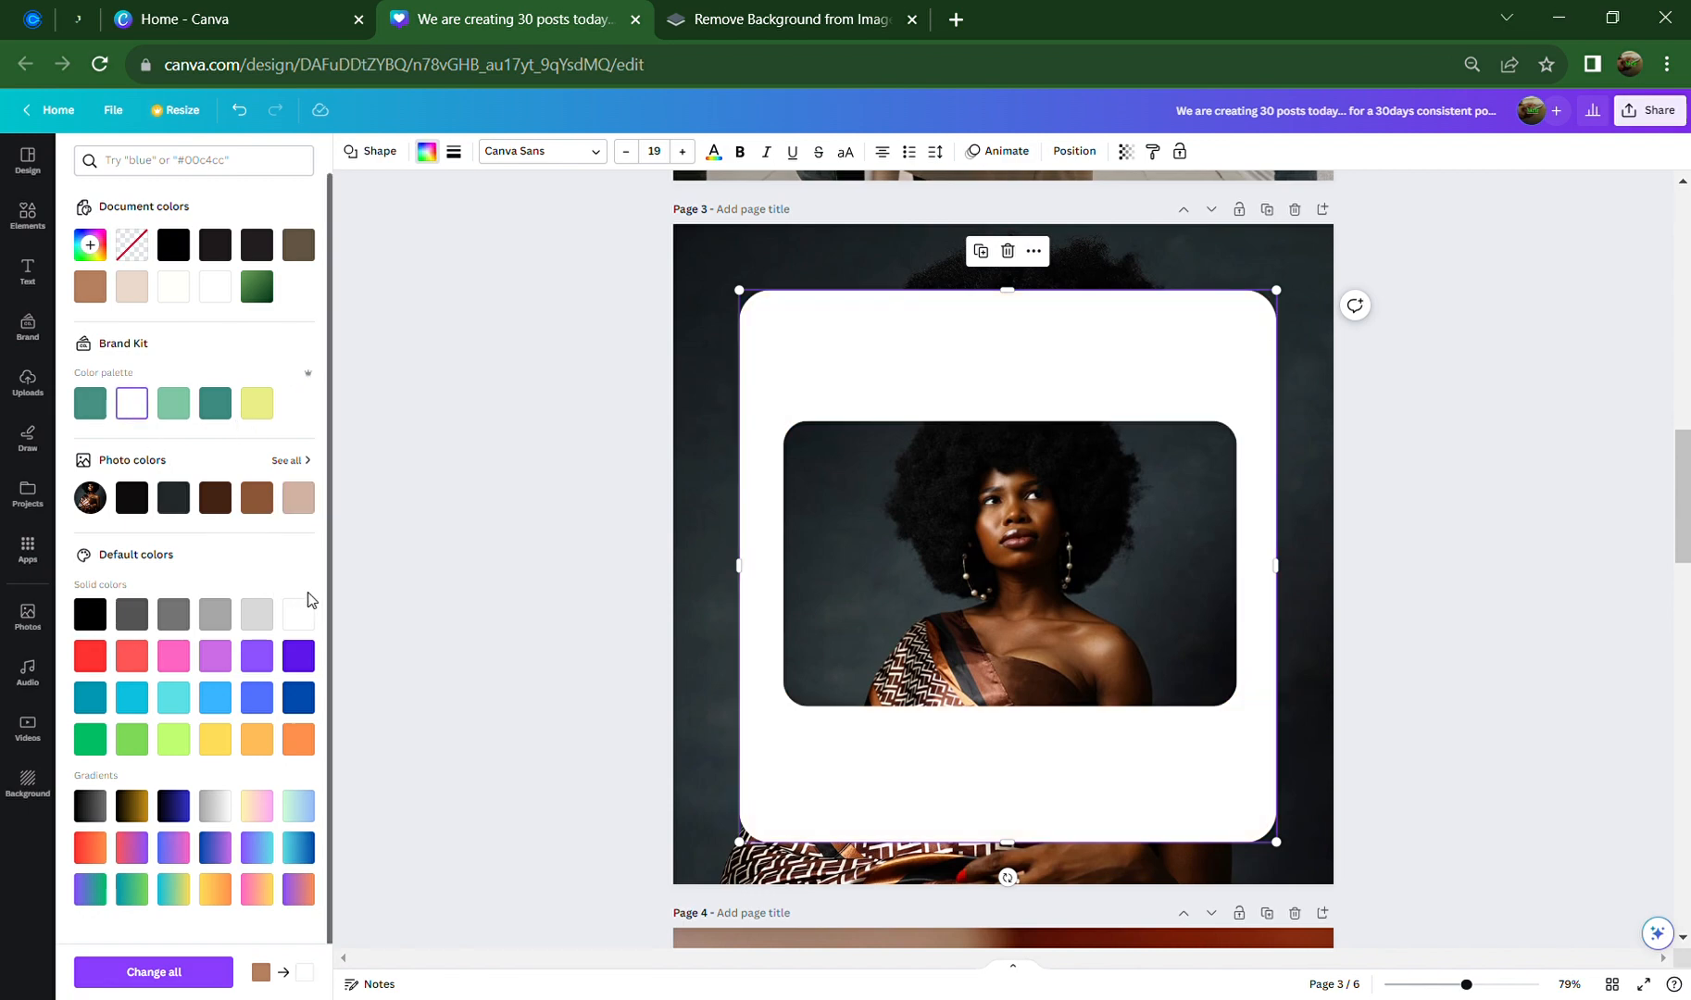
click(287, 461)
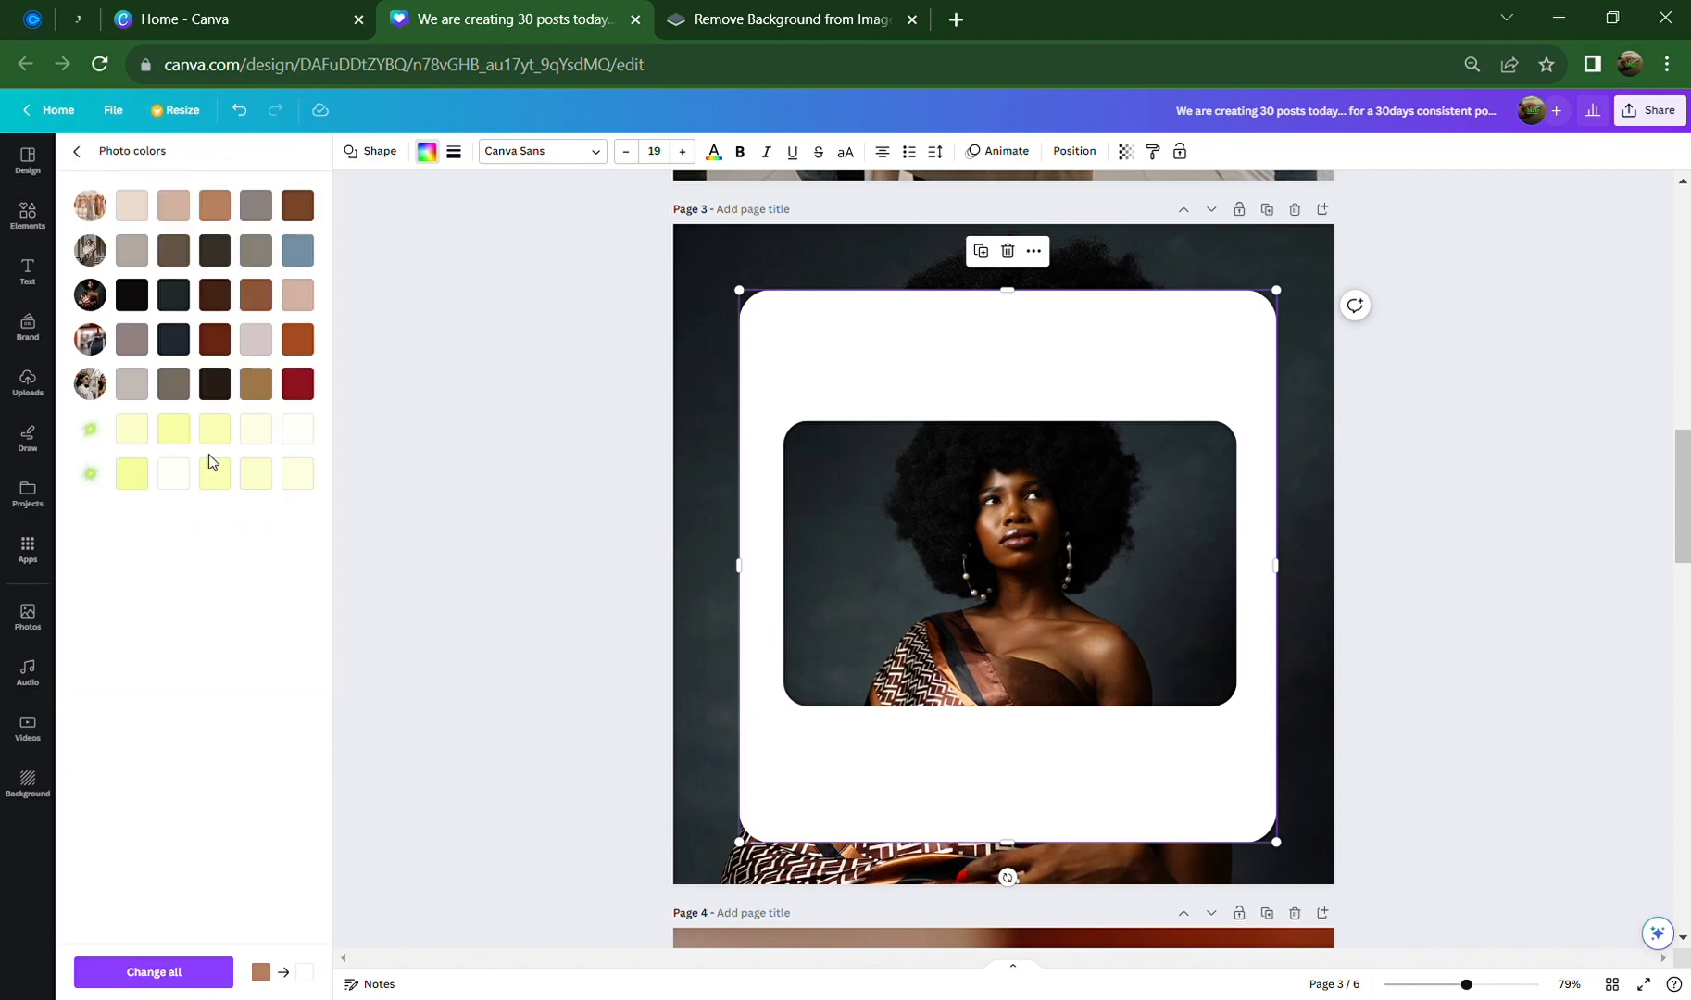
click(133, 207)
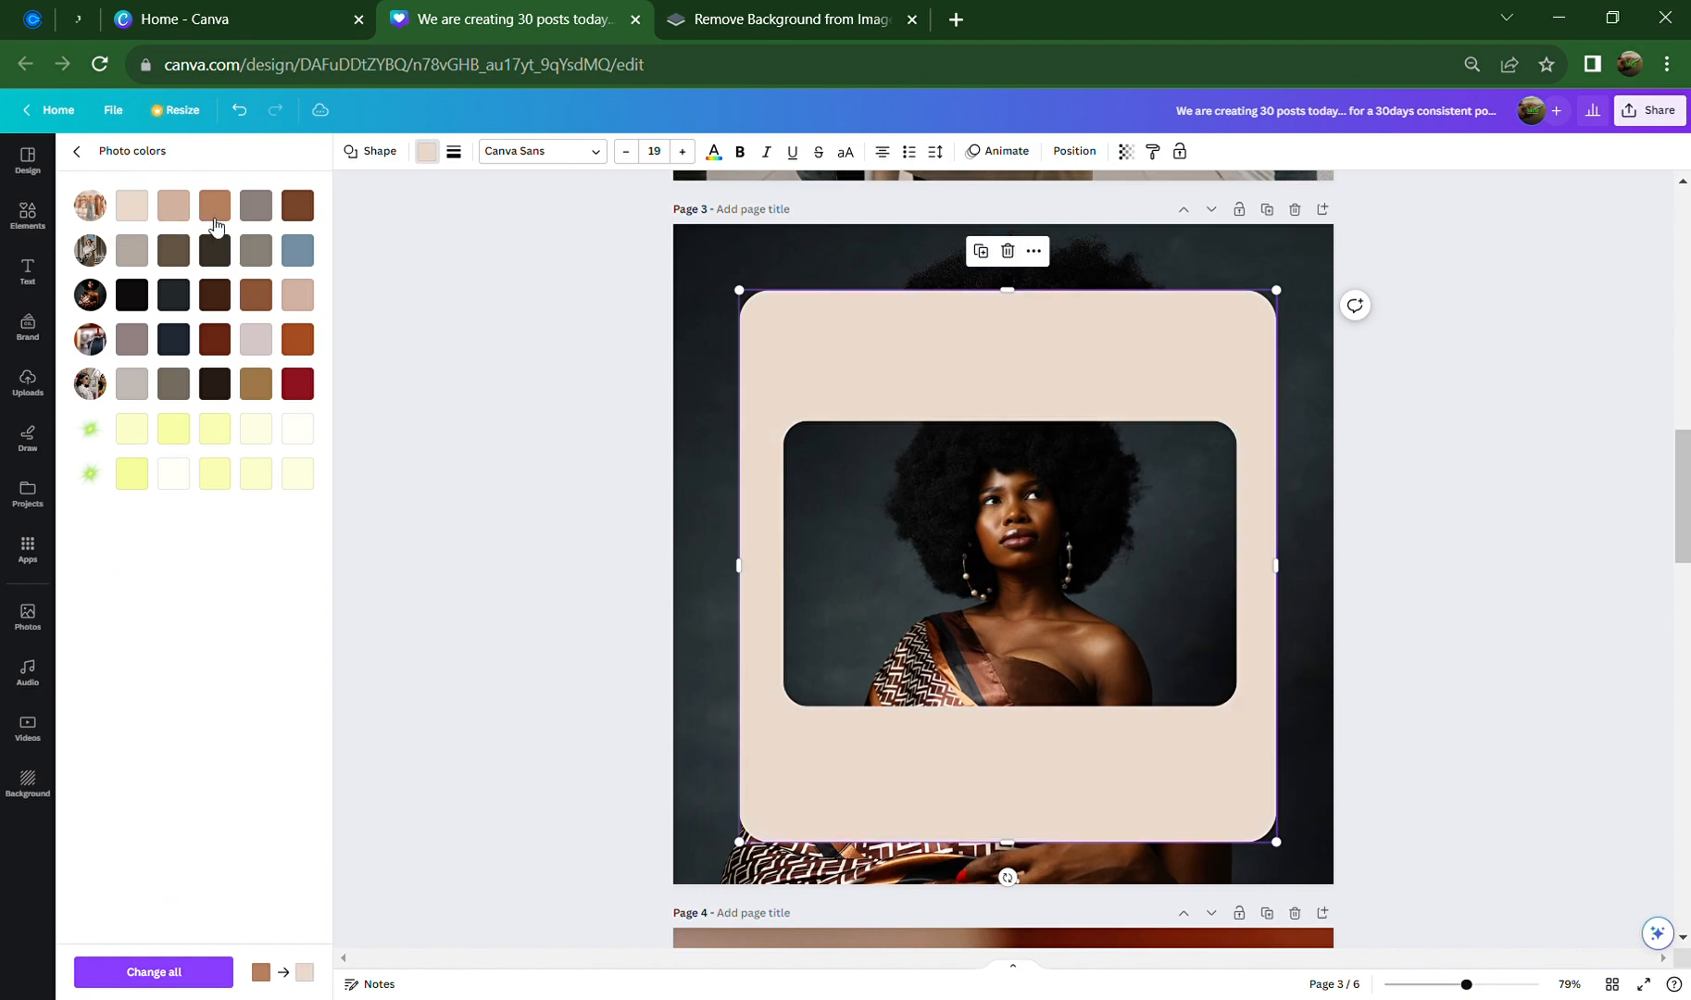
click(173, 205)
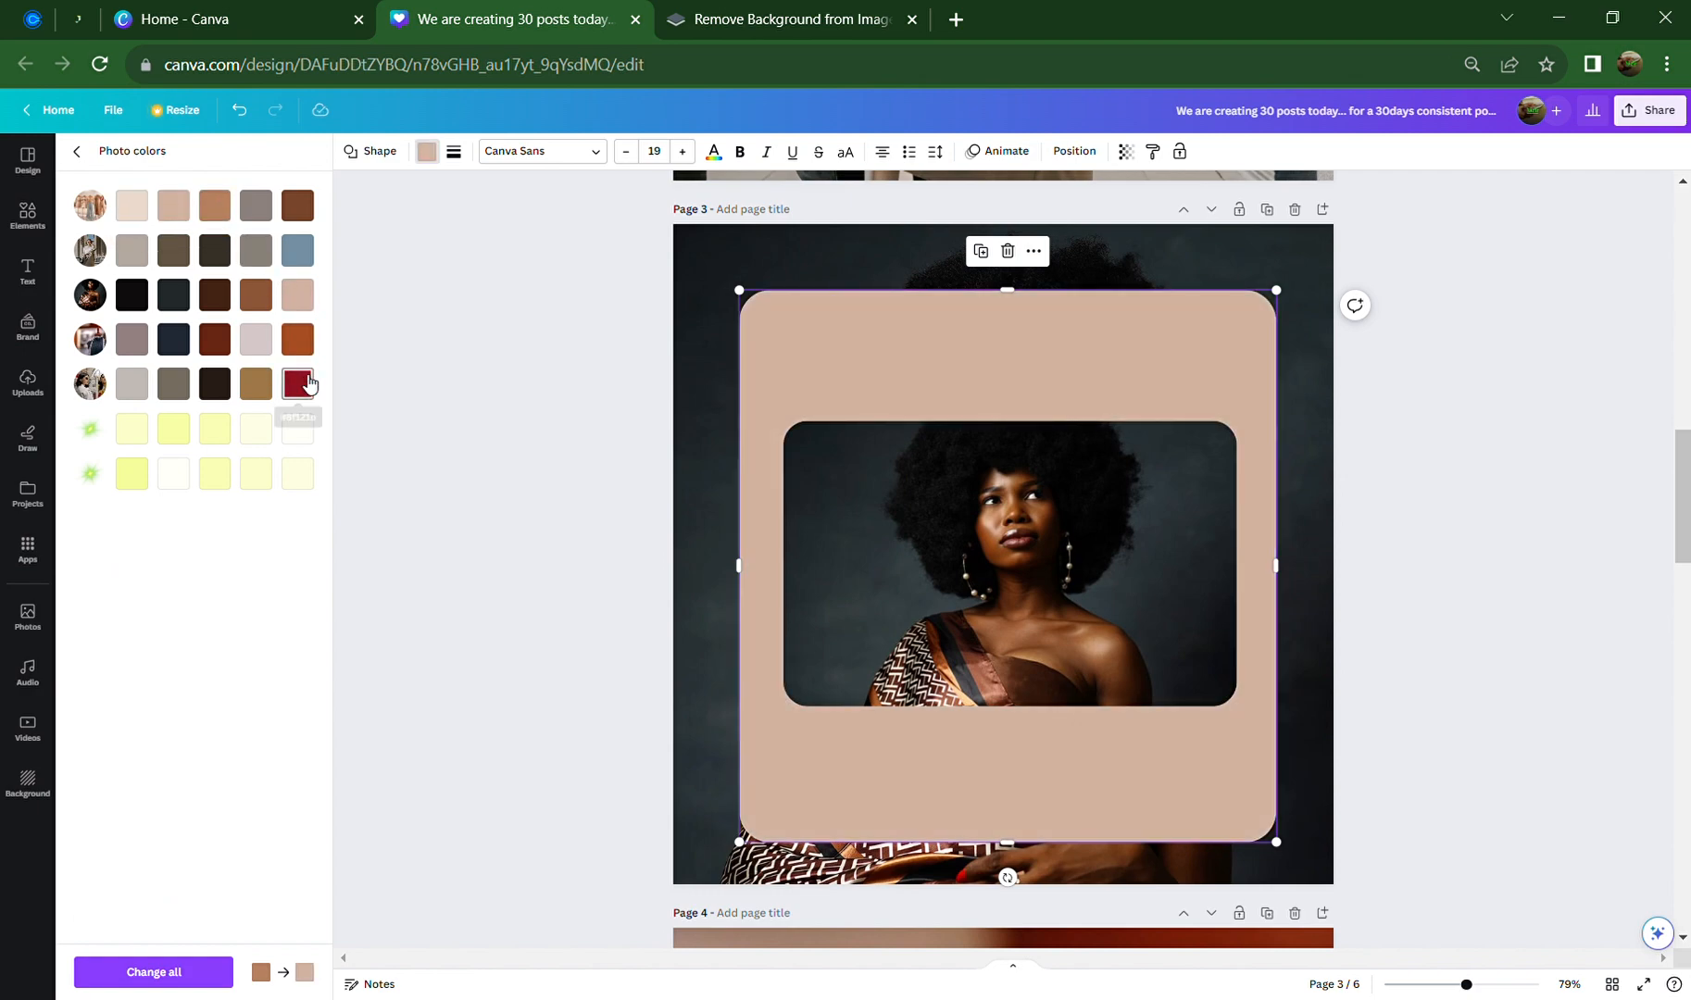
click(297, 383)
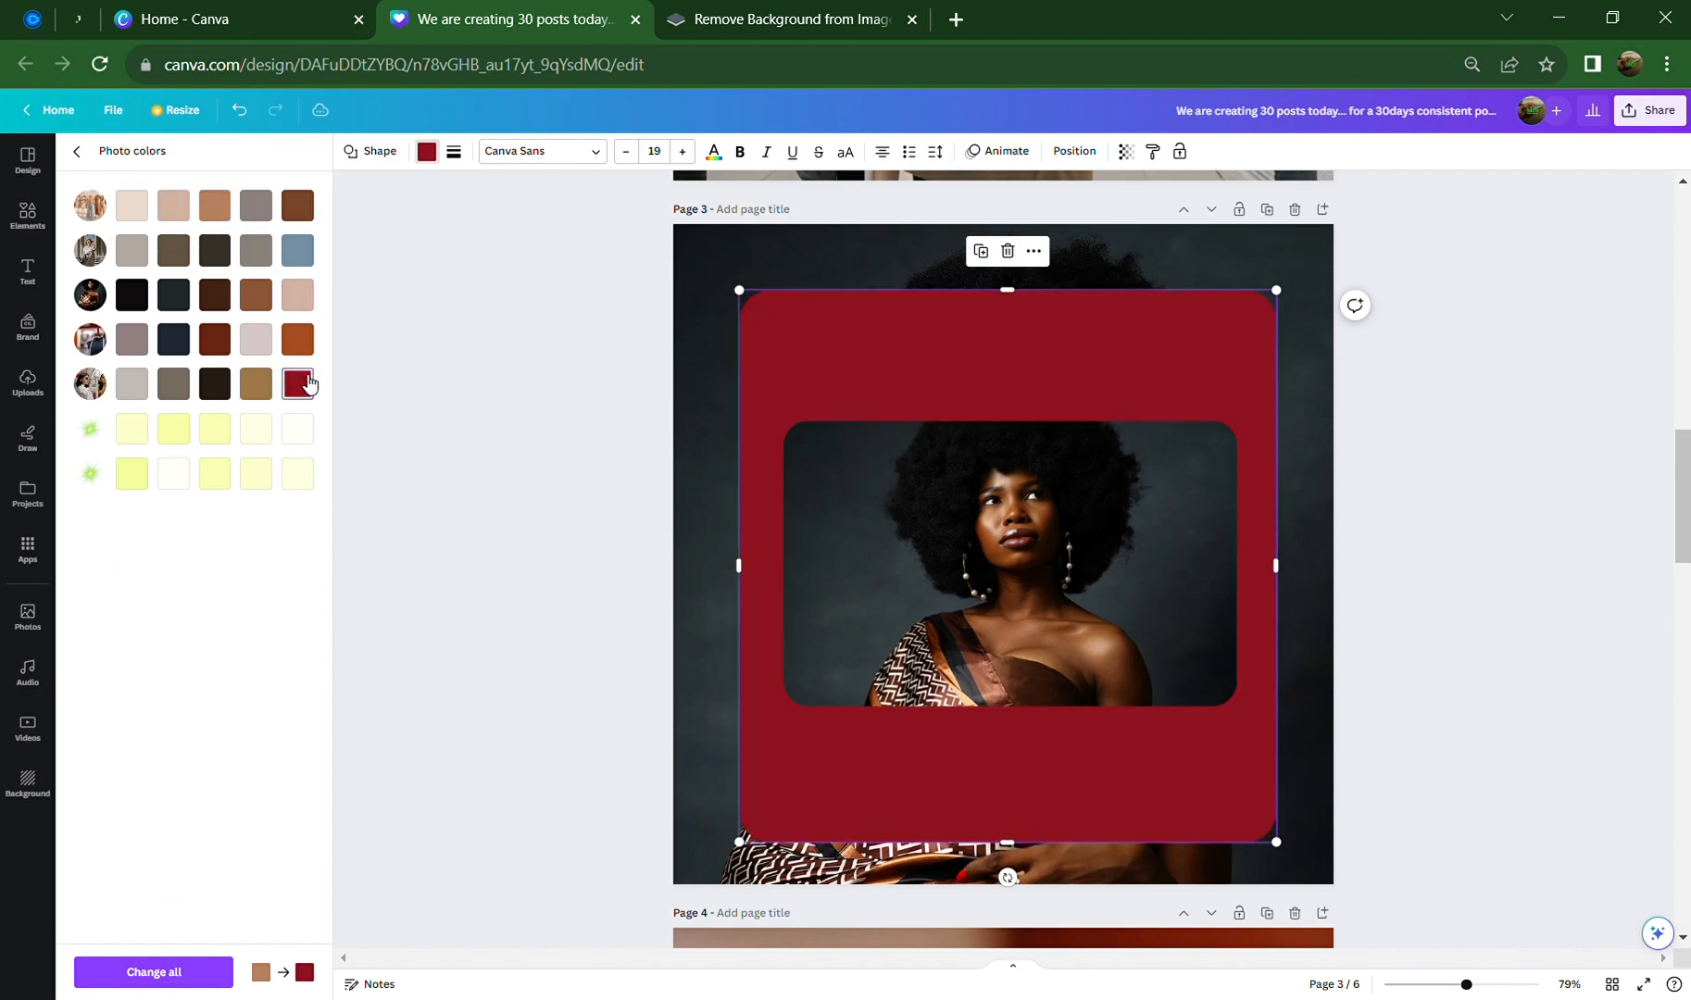
click(297, 294)
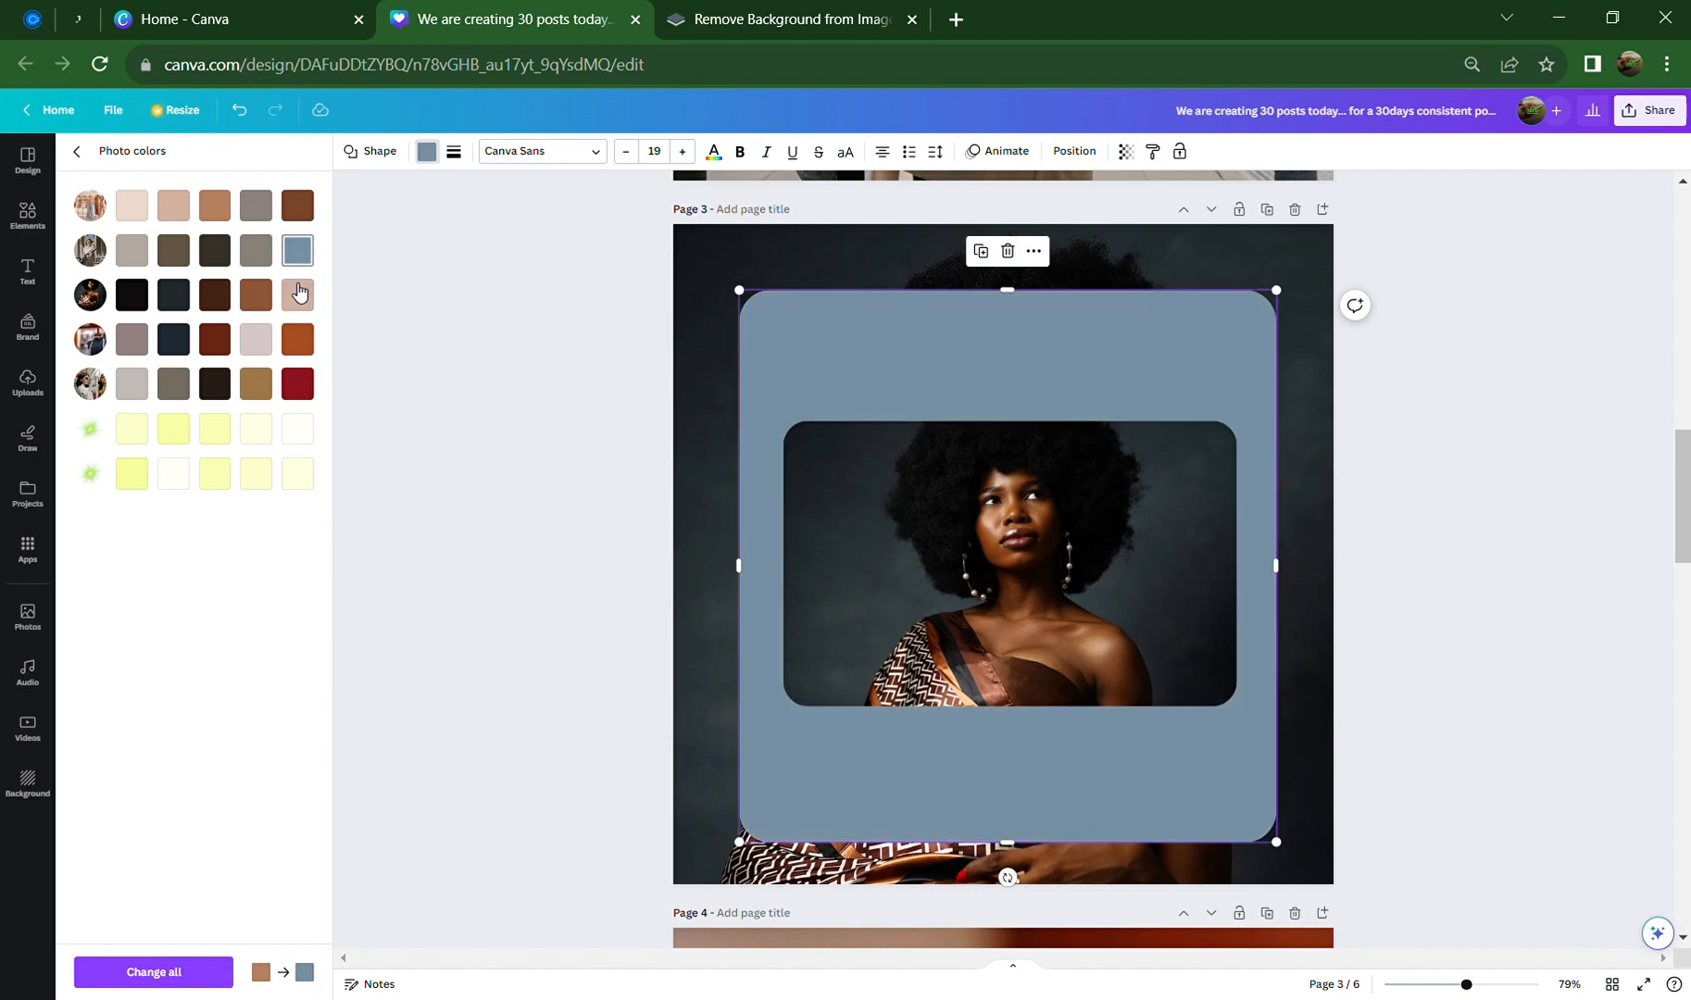
click(257, 342)
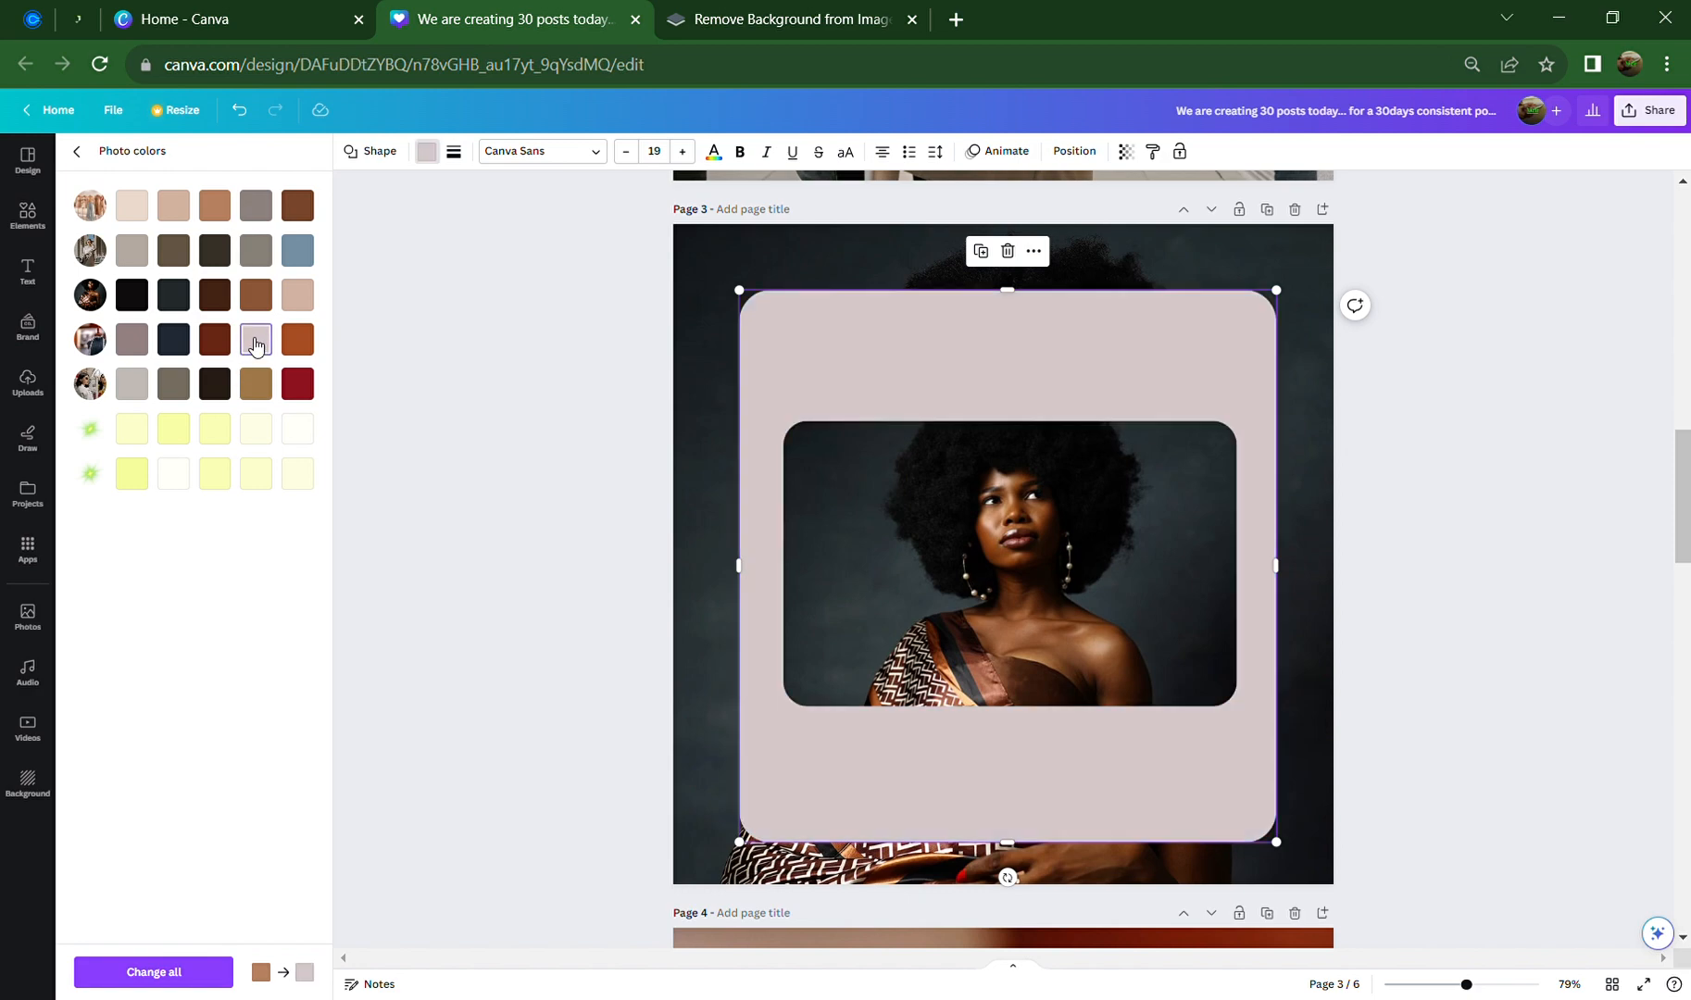
click(299, 296)
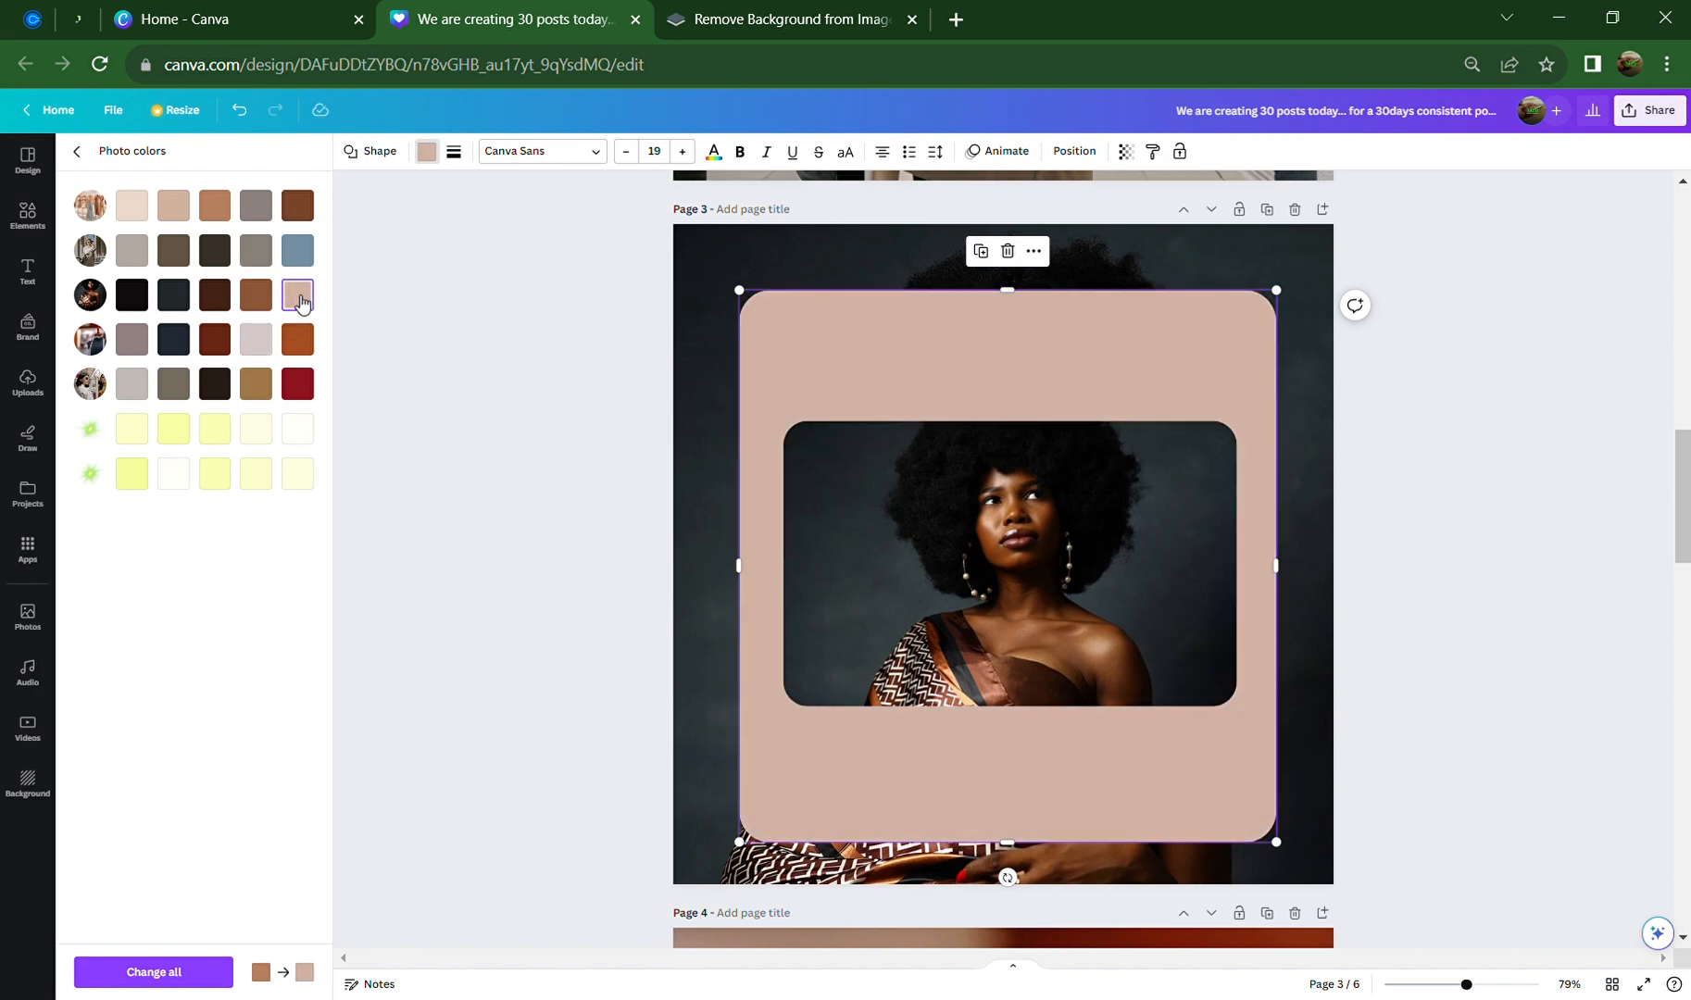
click(257, 339)
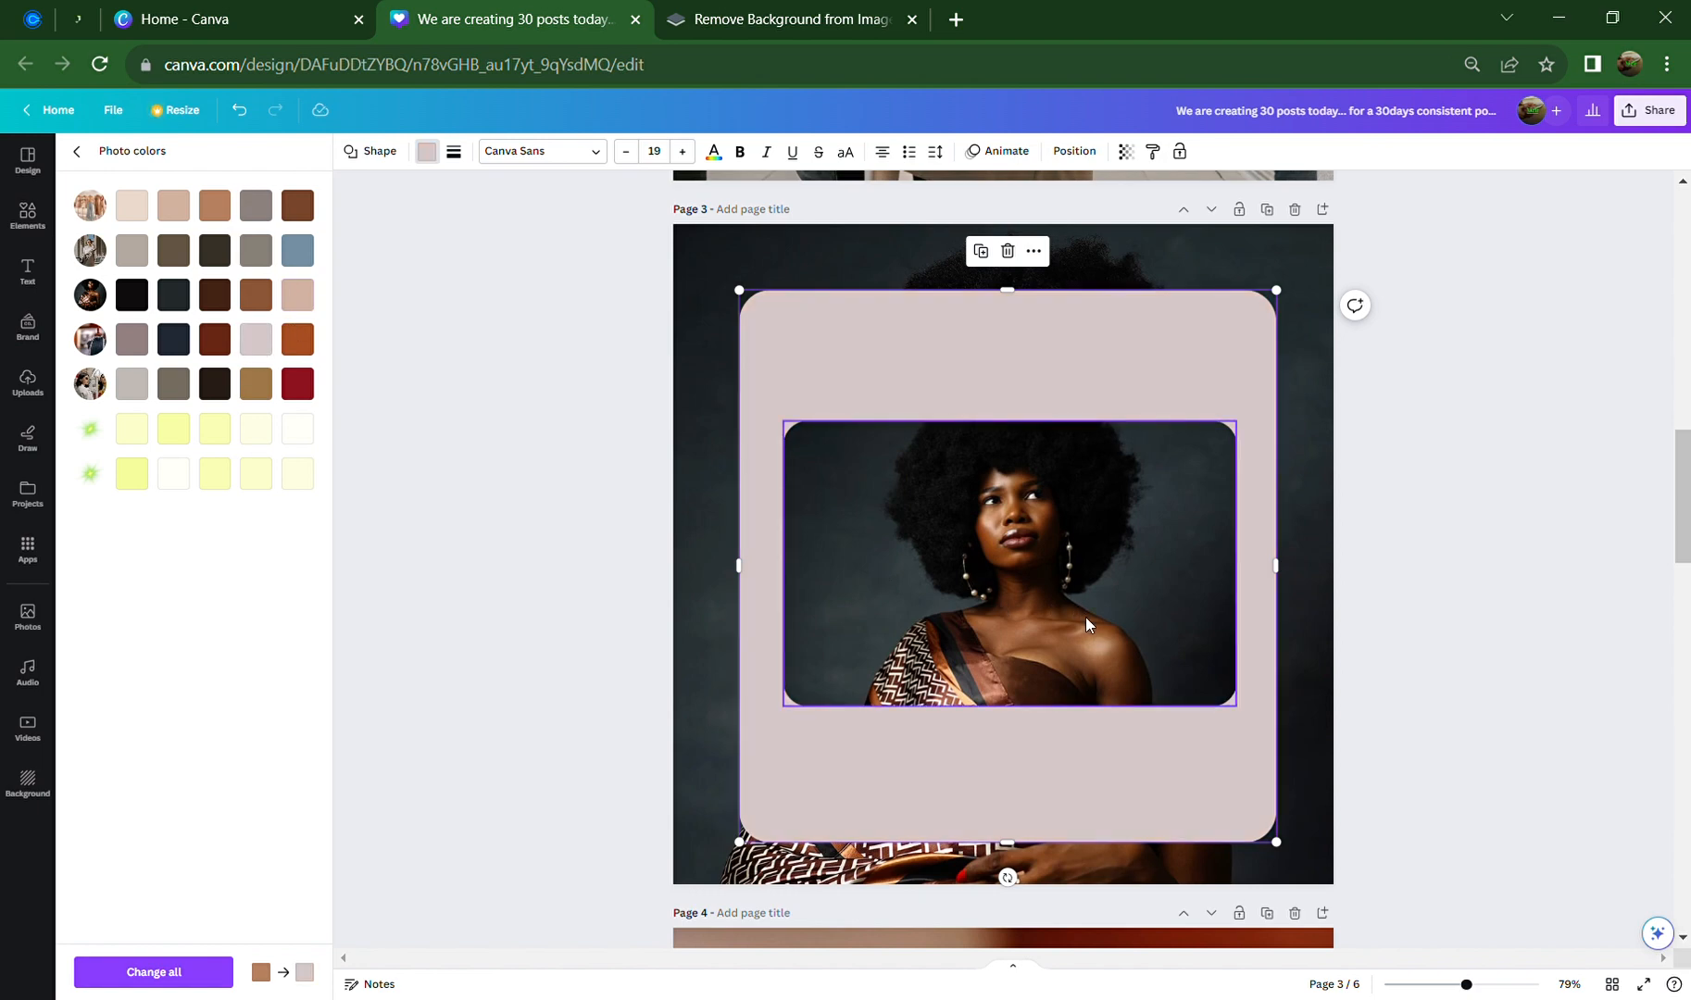
click(1409, 552)
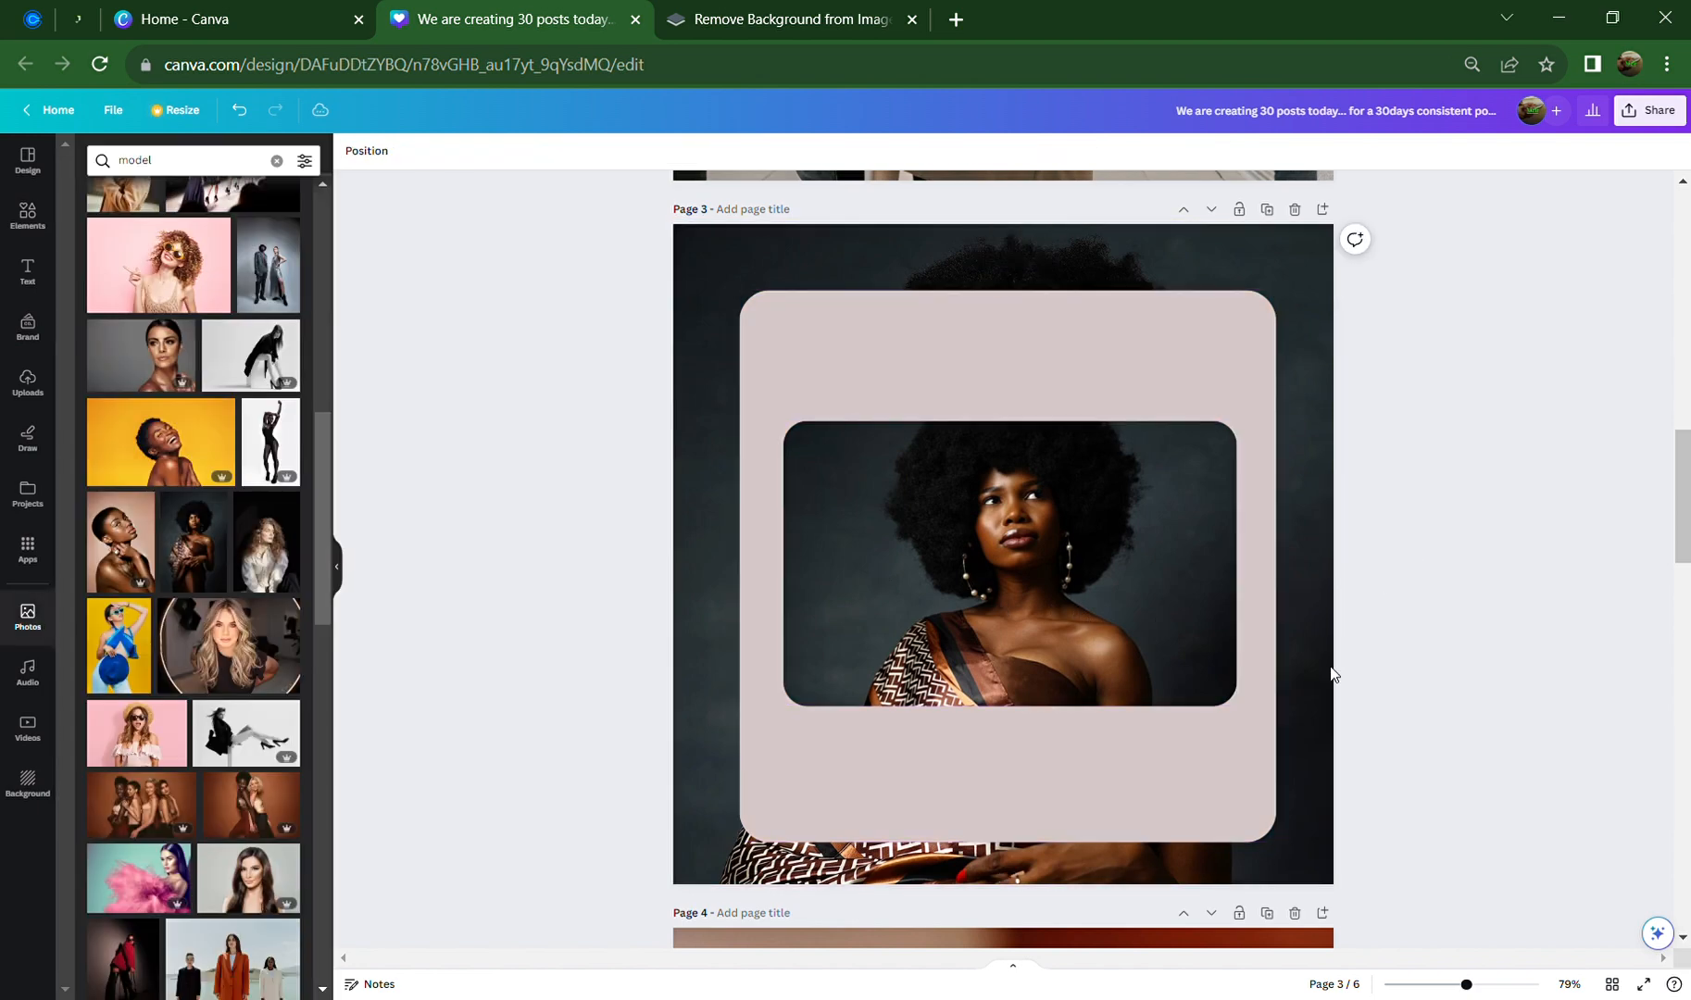
Extend the photo's top edge upward so it measures 741 × 521
double_click(1016, 641)
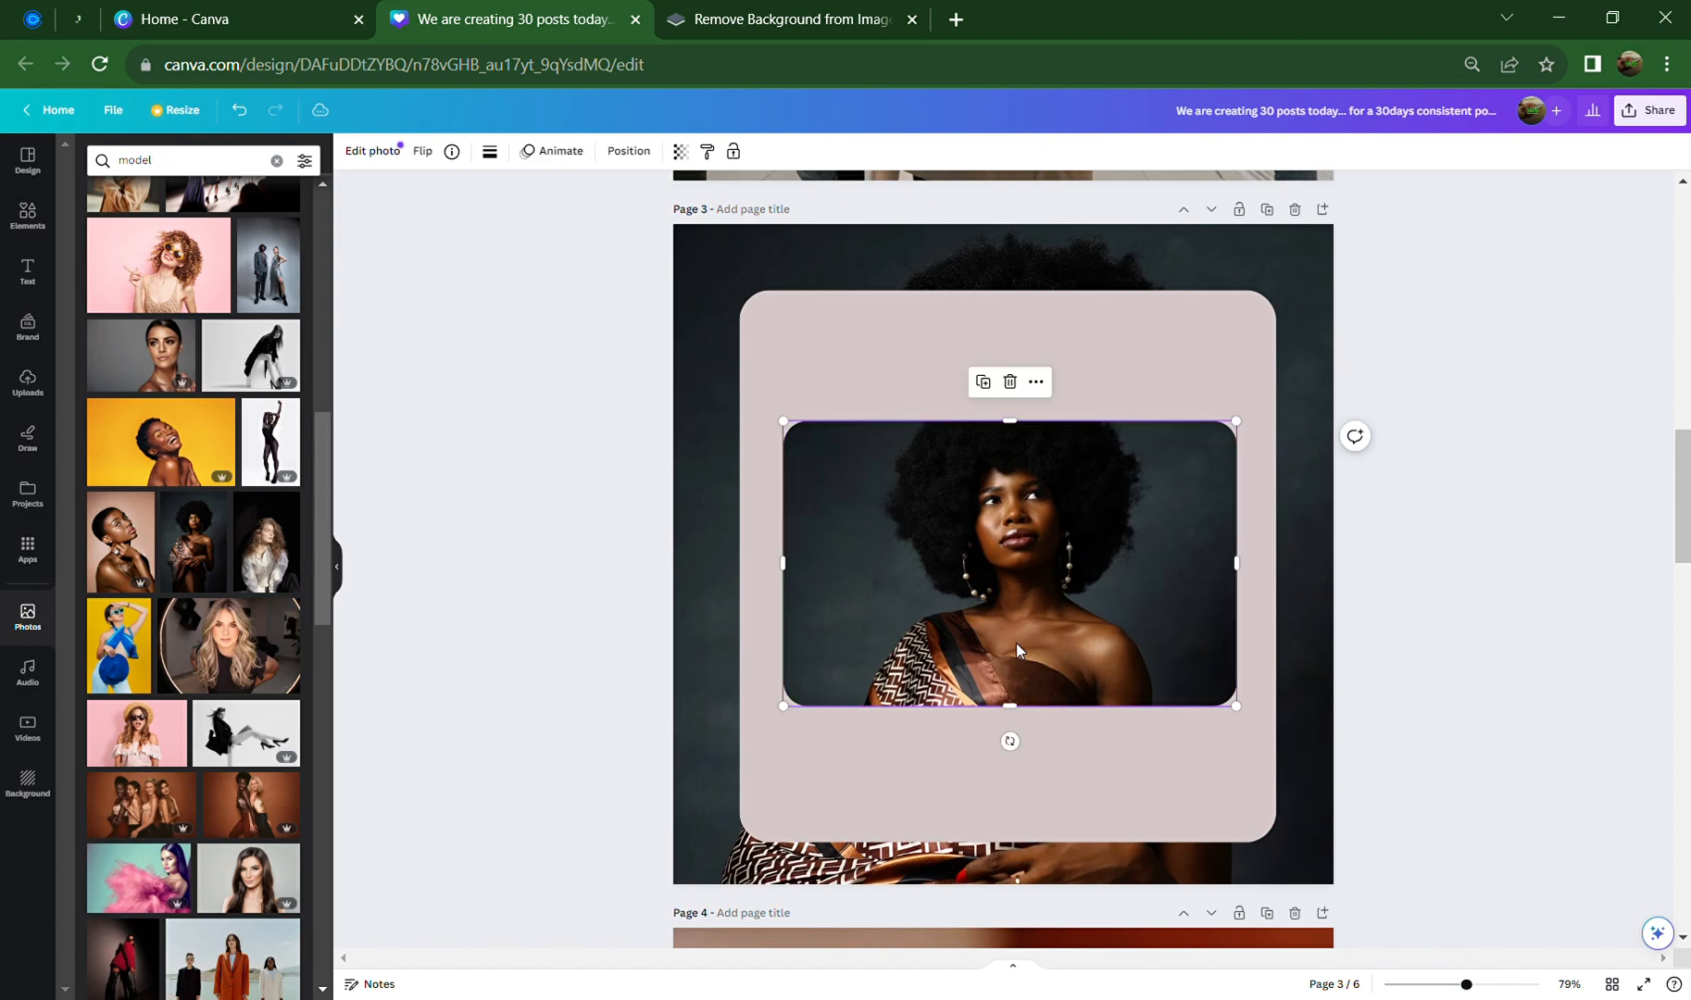
click(1399, 580)
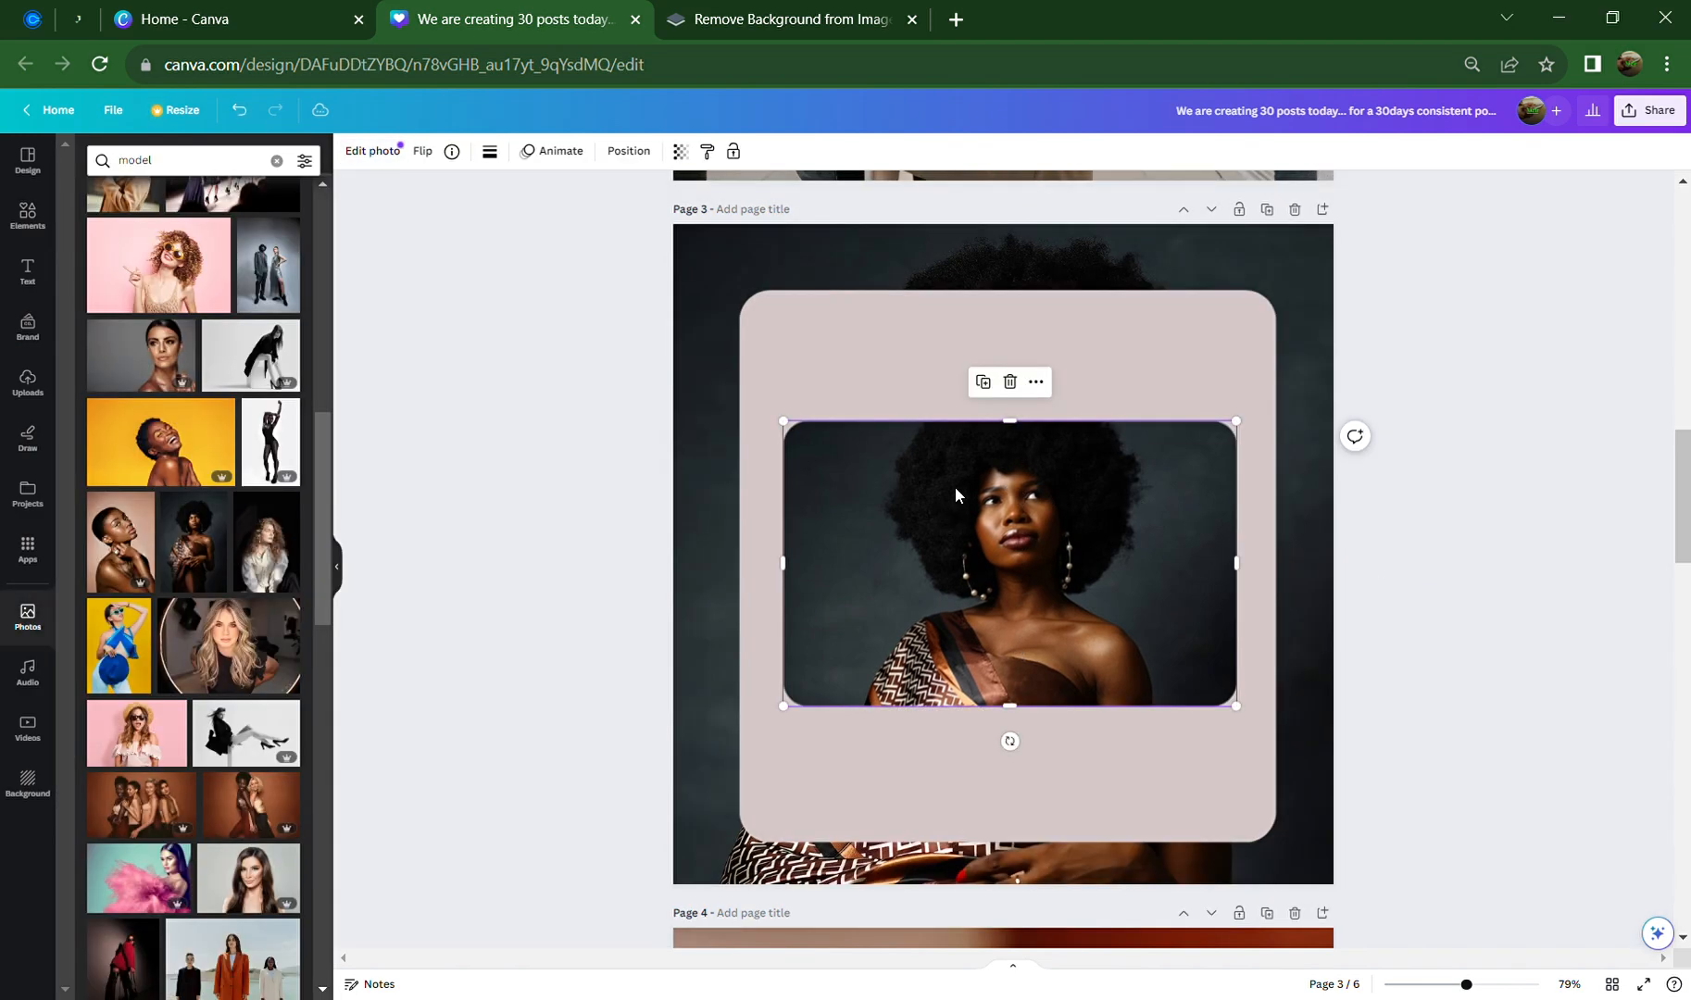
drag(1023, 428, 1013, 391)
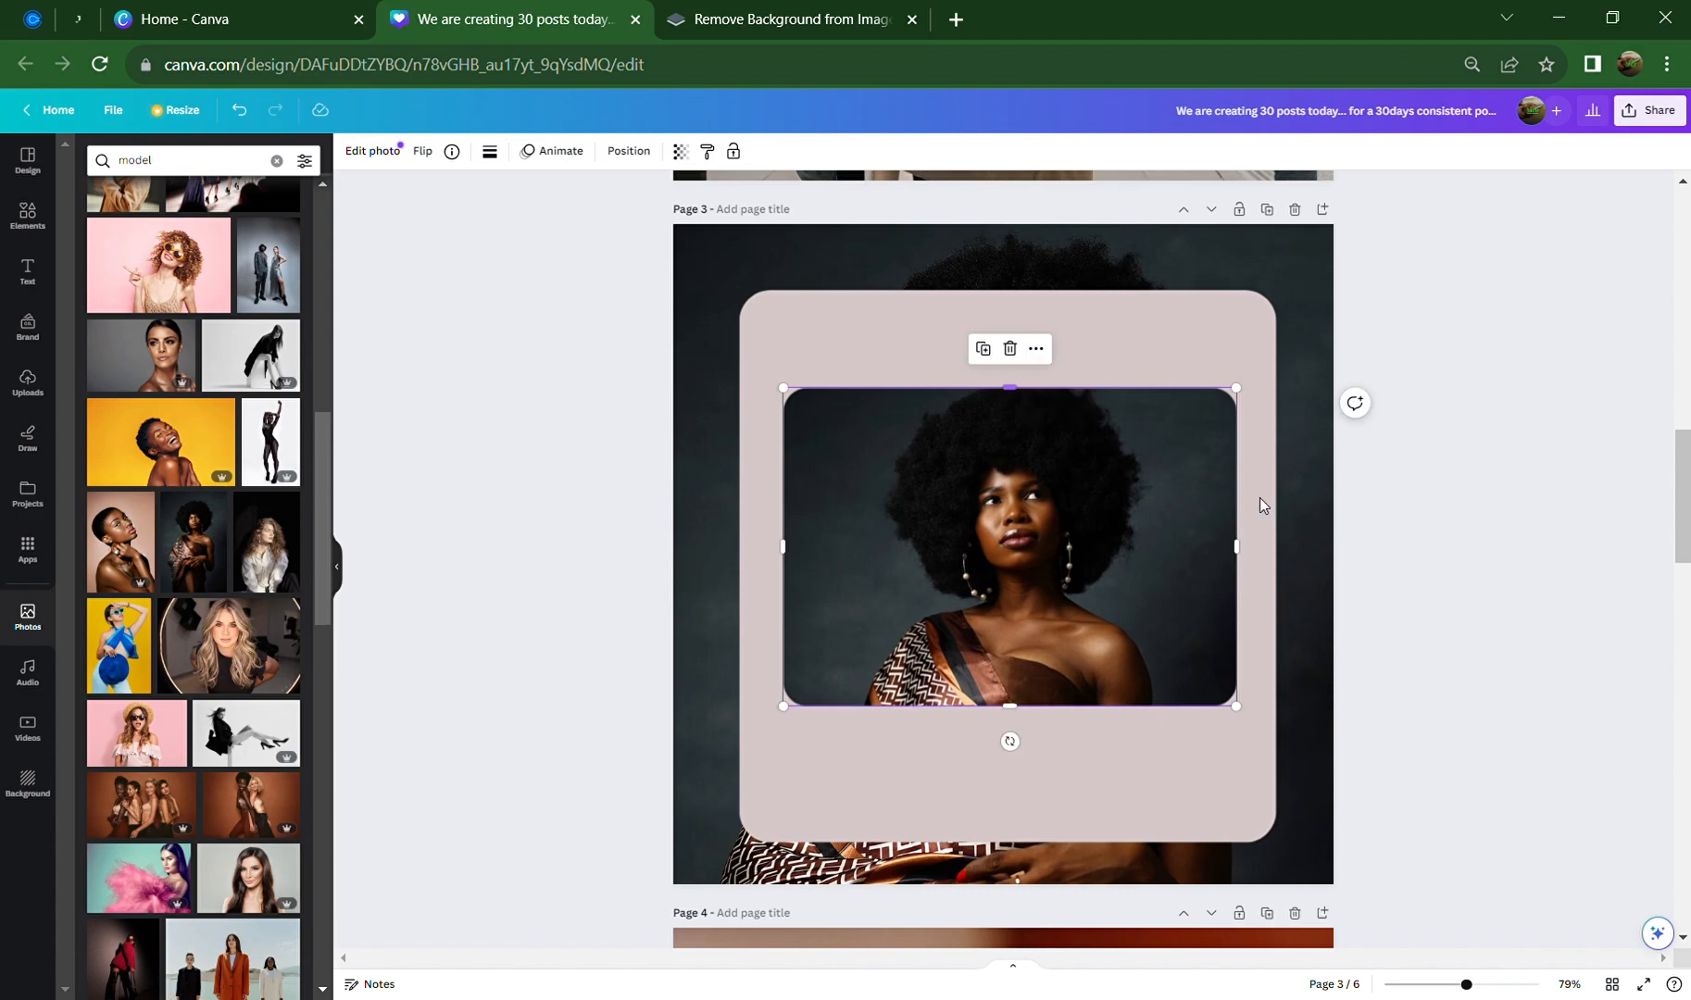
click(1470, 543)
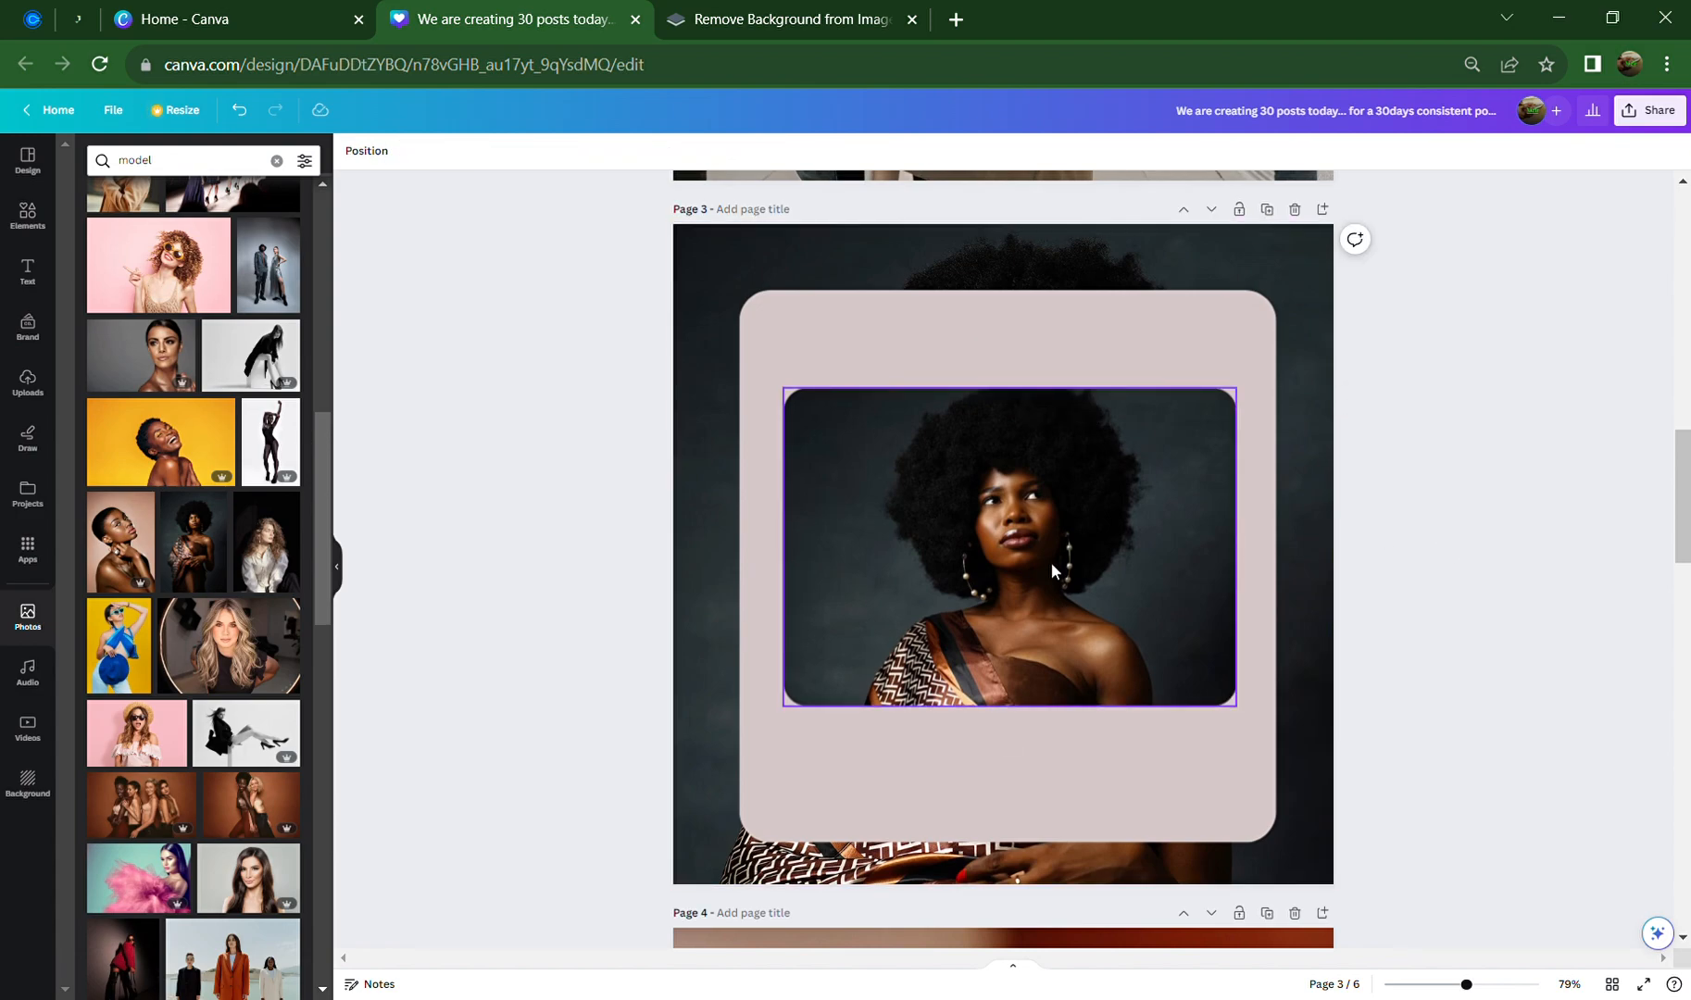
Copy the 'MEET THE BRAIN BEHIND THE BRAND' heading from Page 2 and return to Page 3
scroll(1051, 561, up, 5)
scroll(1051, 563, up, 3)
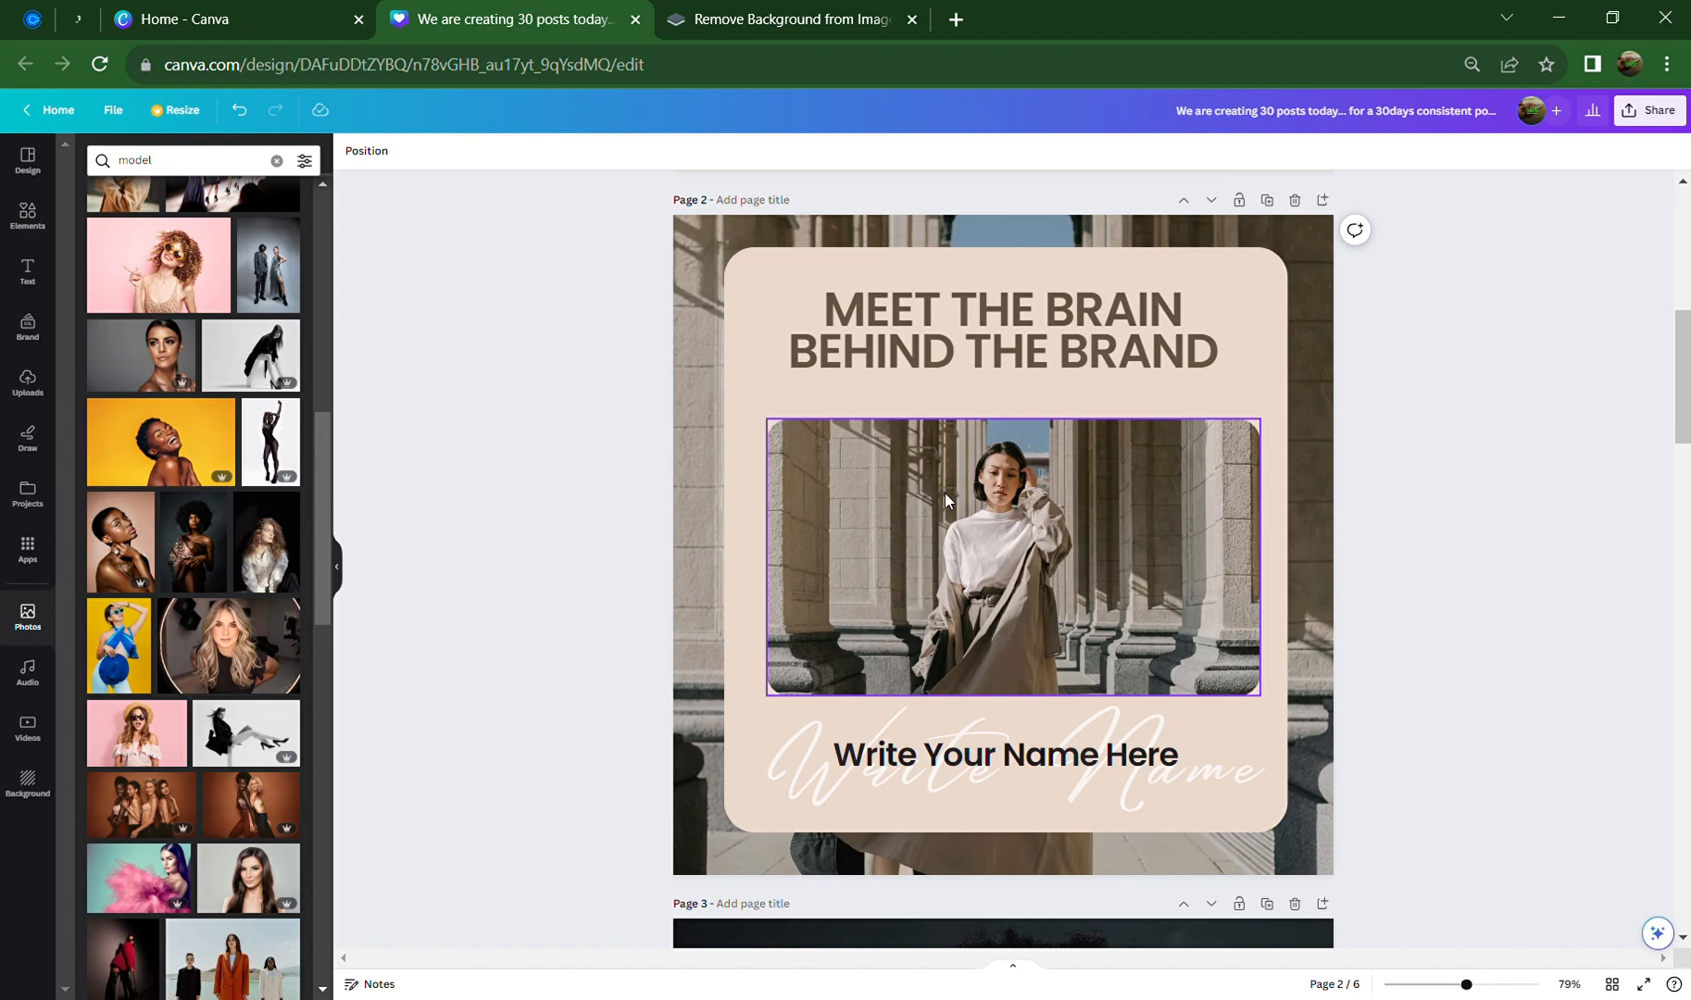
click(965, 343)
right_click(966, 346)
key(Escape)
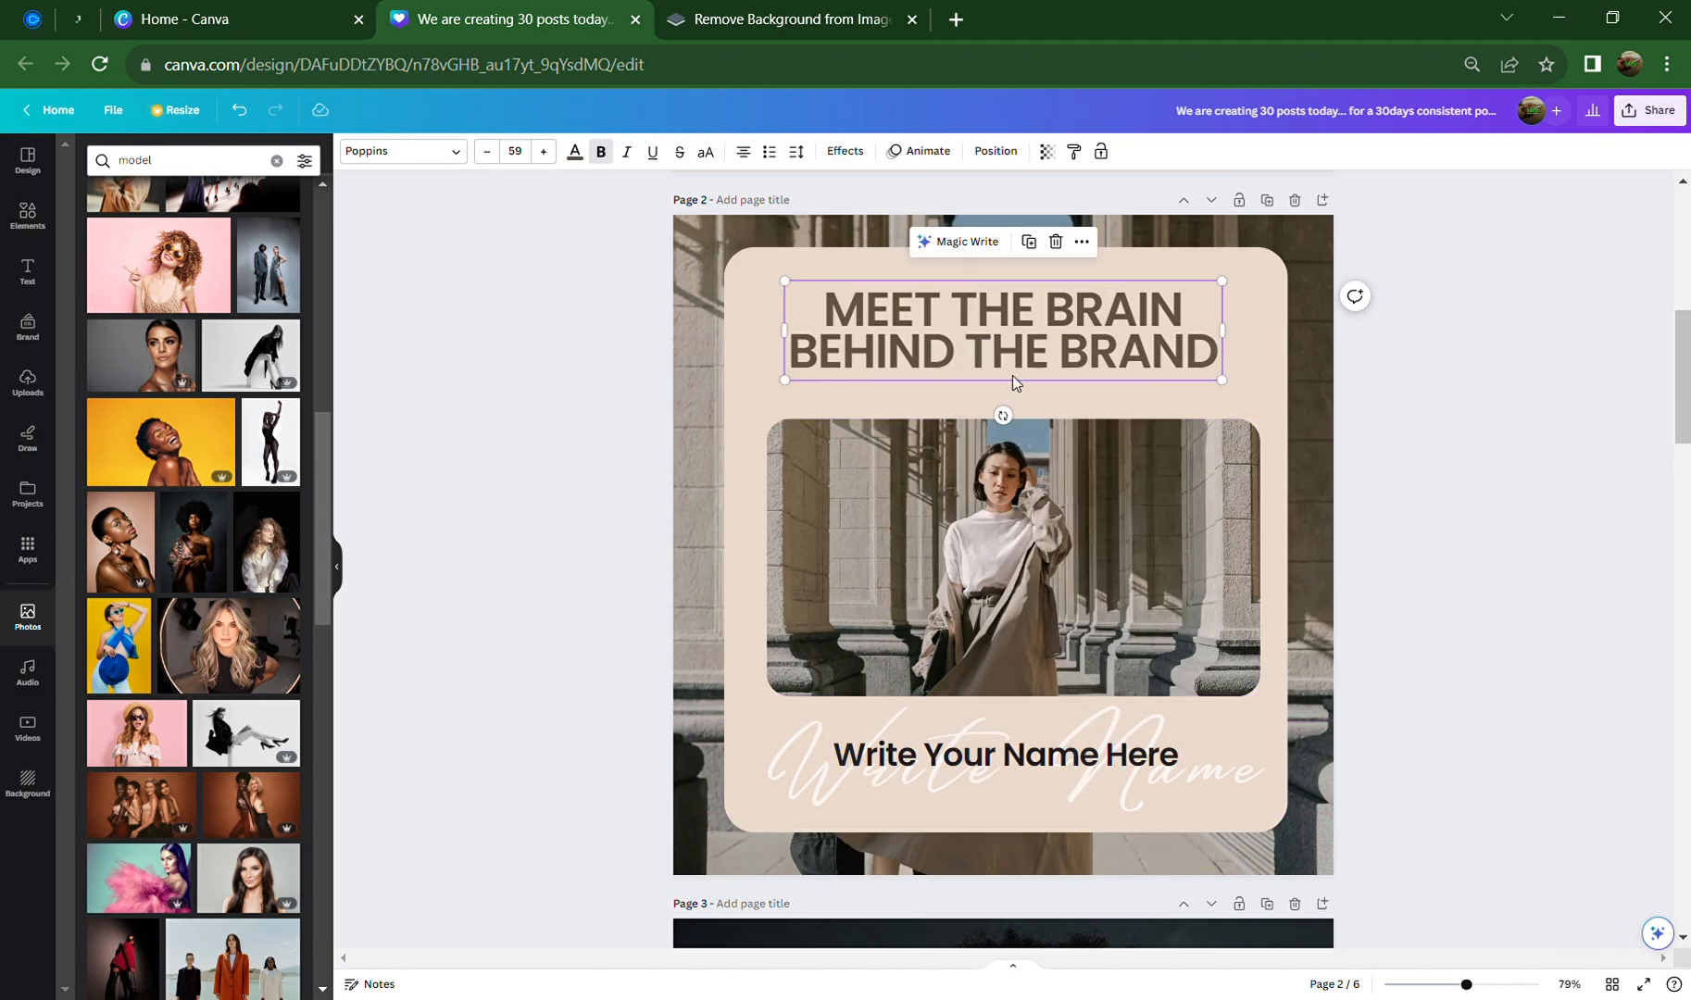
scroll(1028, 468, down, 7)
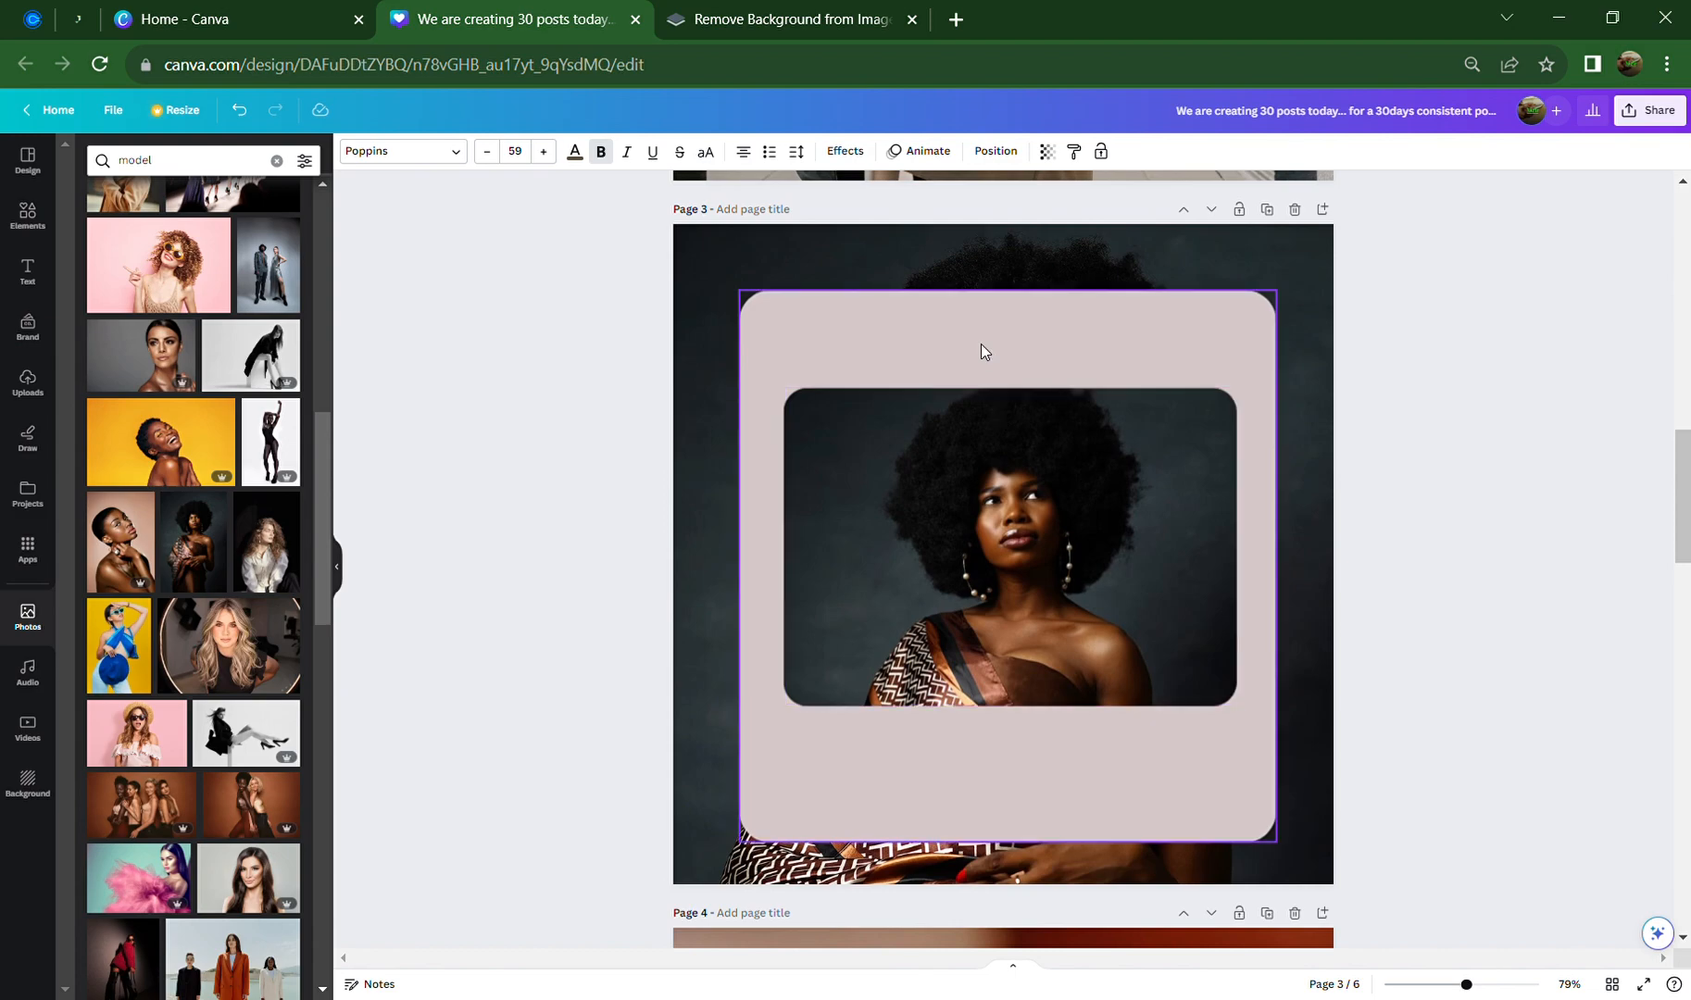
click(980, 344)
Add a subheading text box and centre it on the Page 3 photo
click(26, 285)
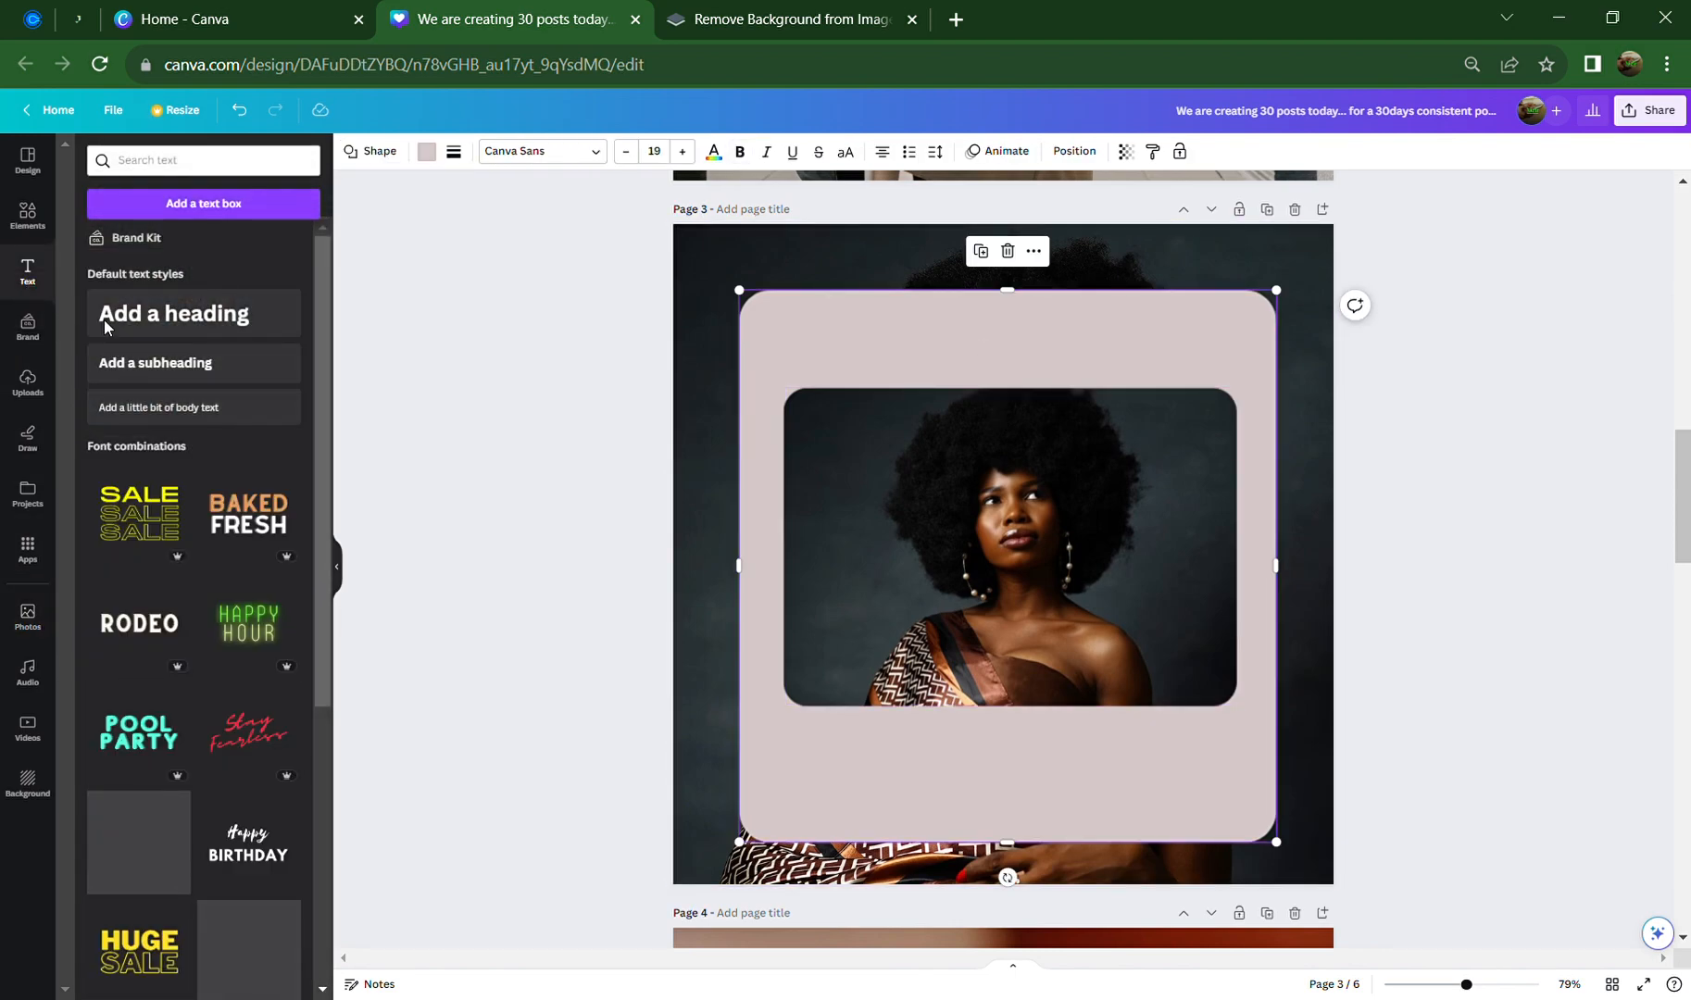
click(207, 382)
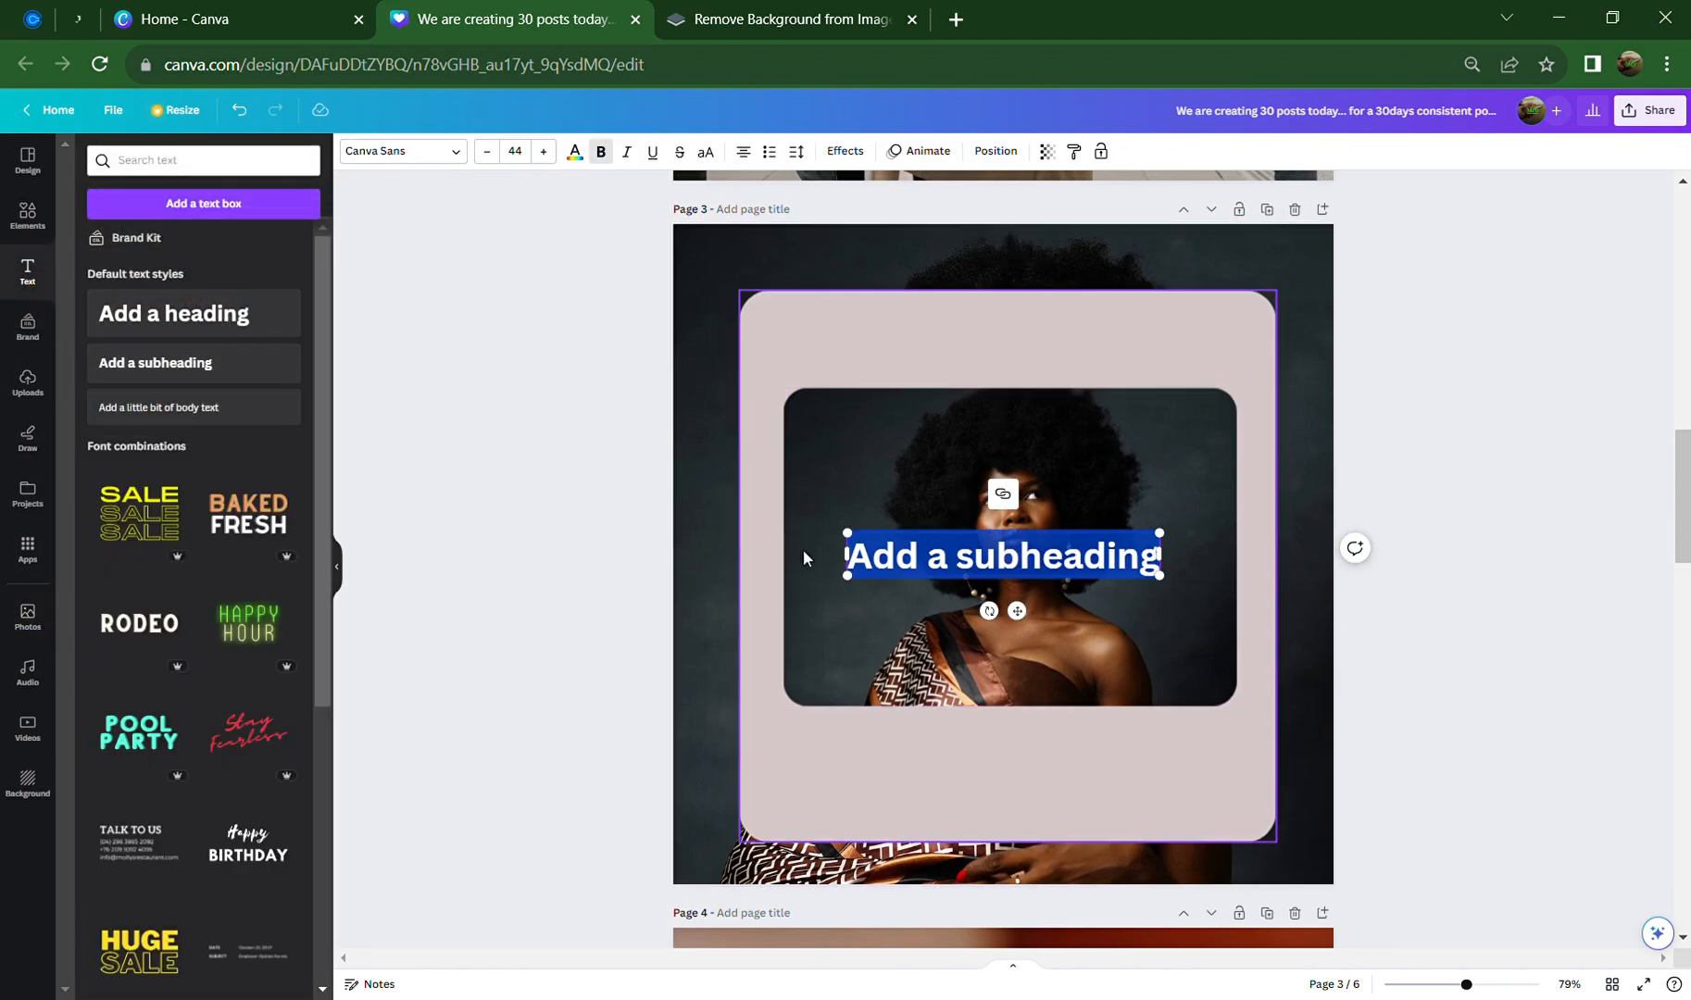
drag(1026, 402, 1026, 398)
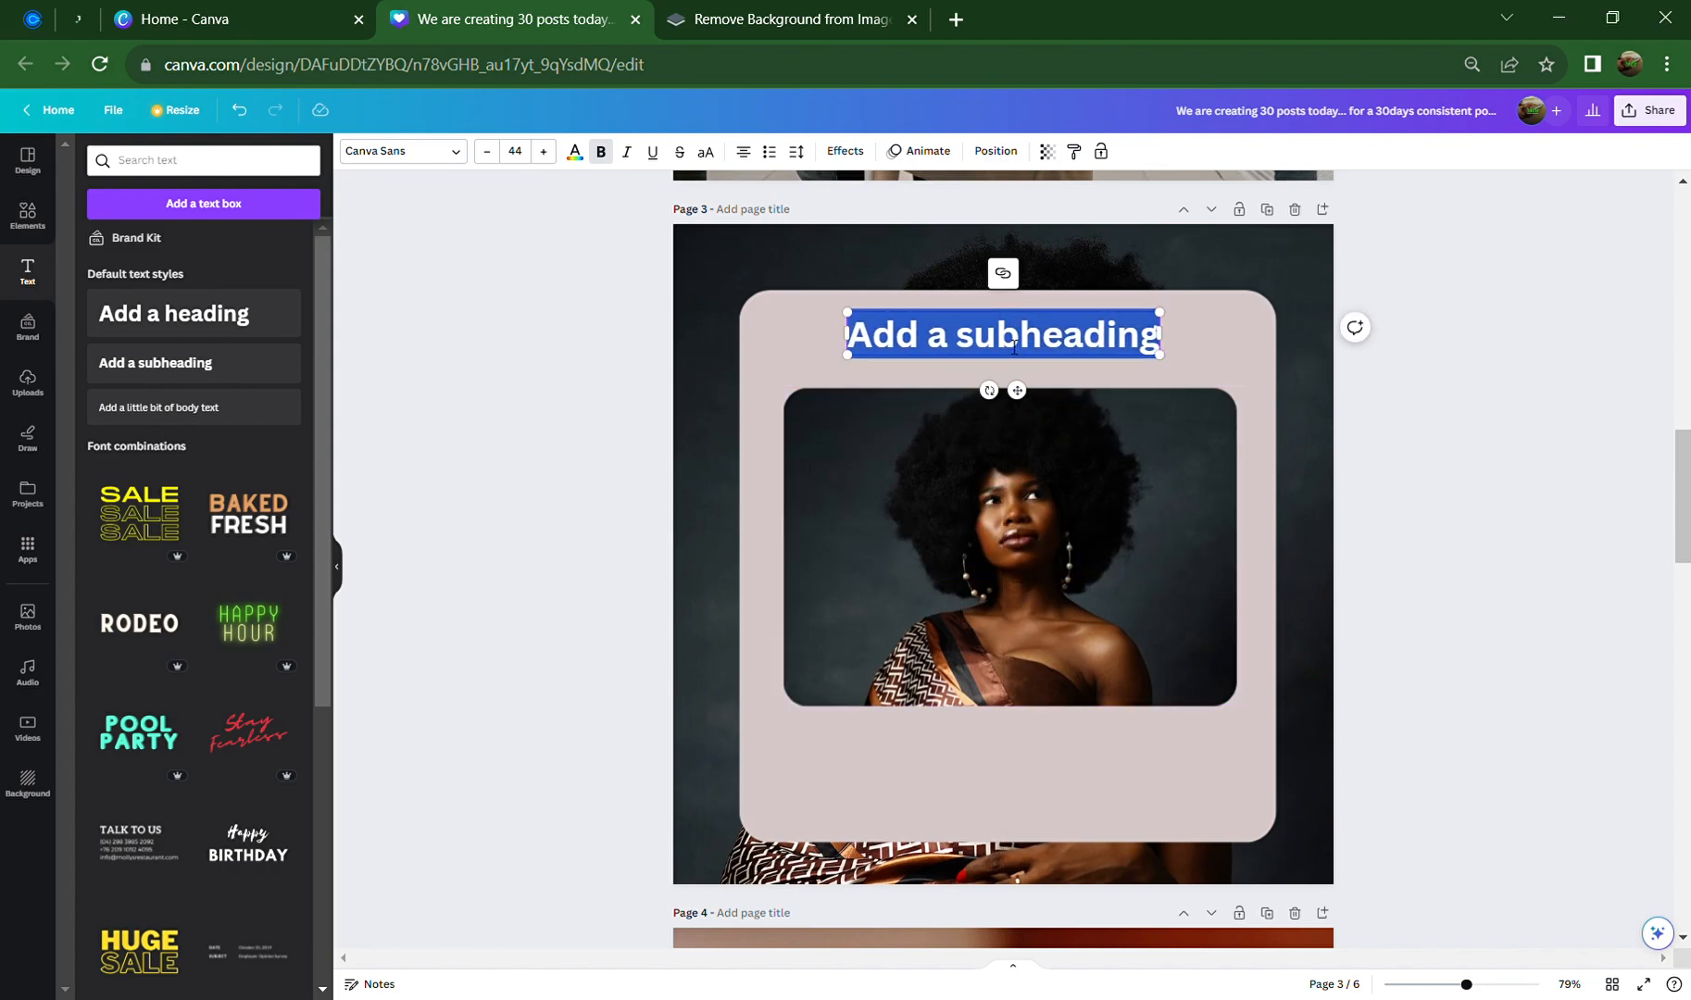
Replace the subheading with the copied 'MEET THE BRAIN BEHIND THE BRAND' text, removing the empty line
text(MEET THE BRAIN BEHIND THE BRAND)
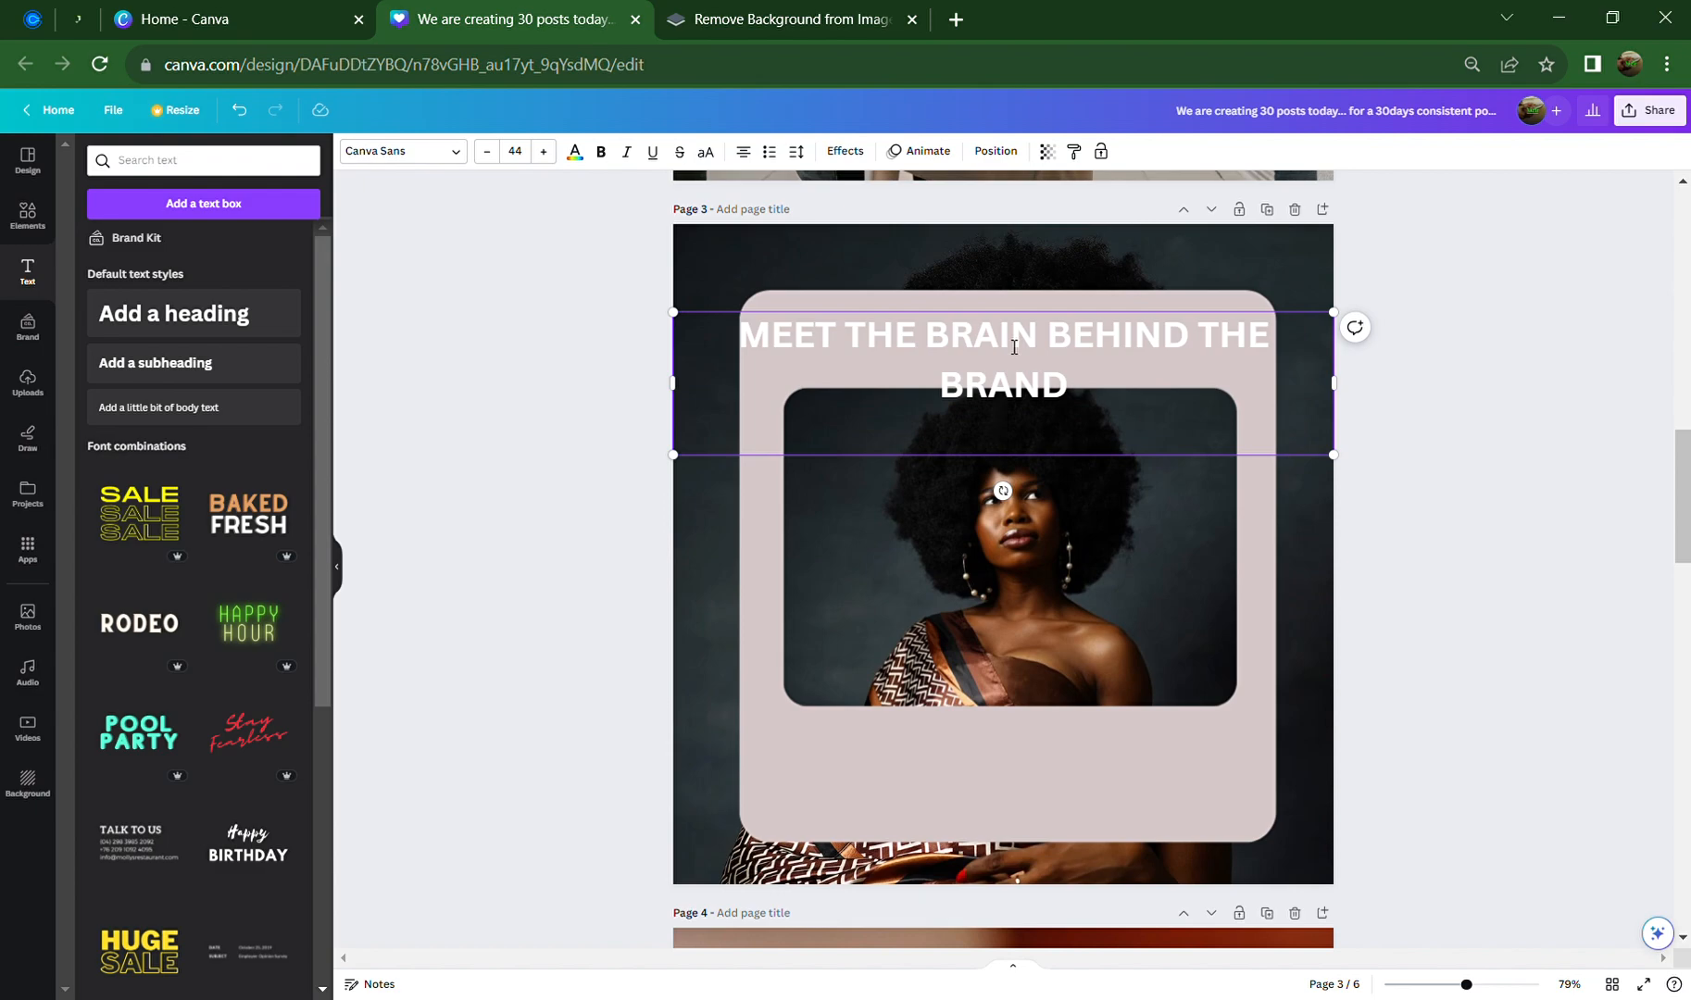
key(ctrl+z)
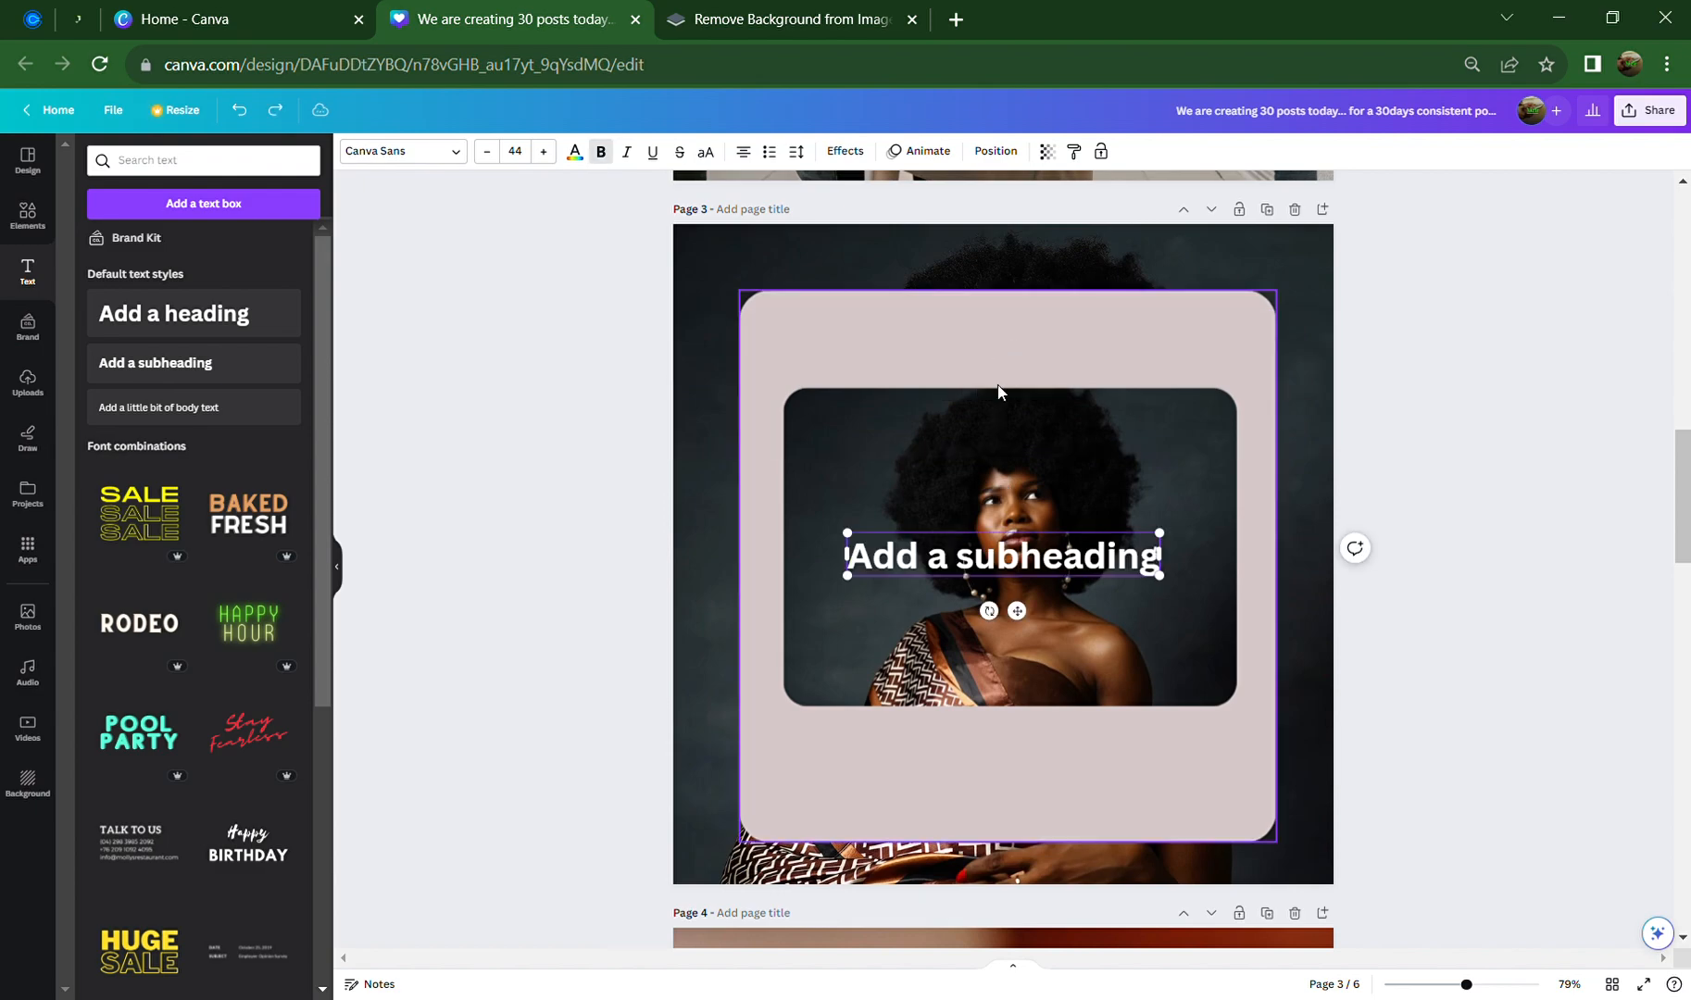
double_click(1022, 566)
key(ctrl+a)
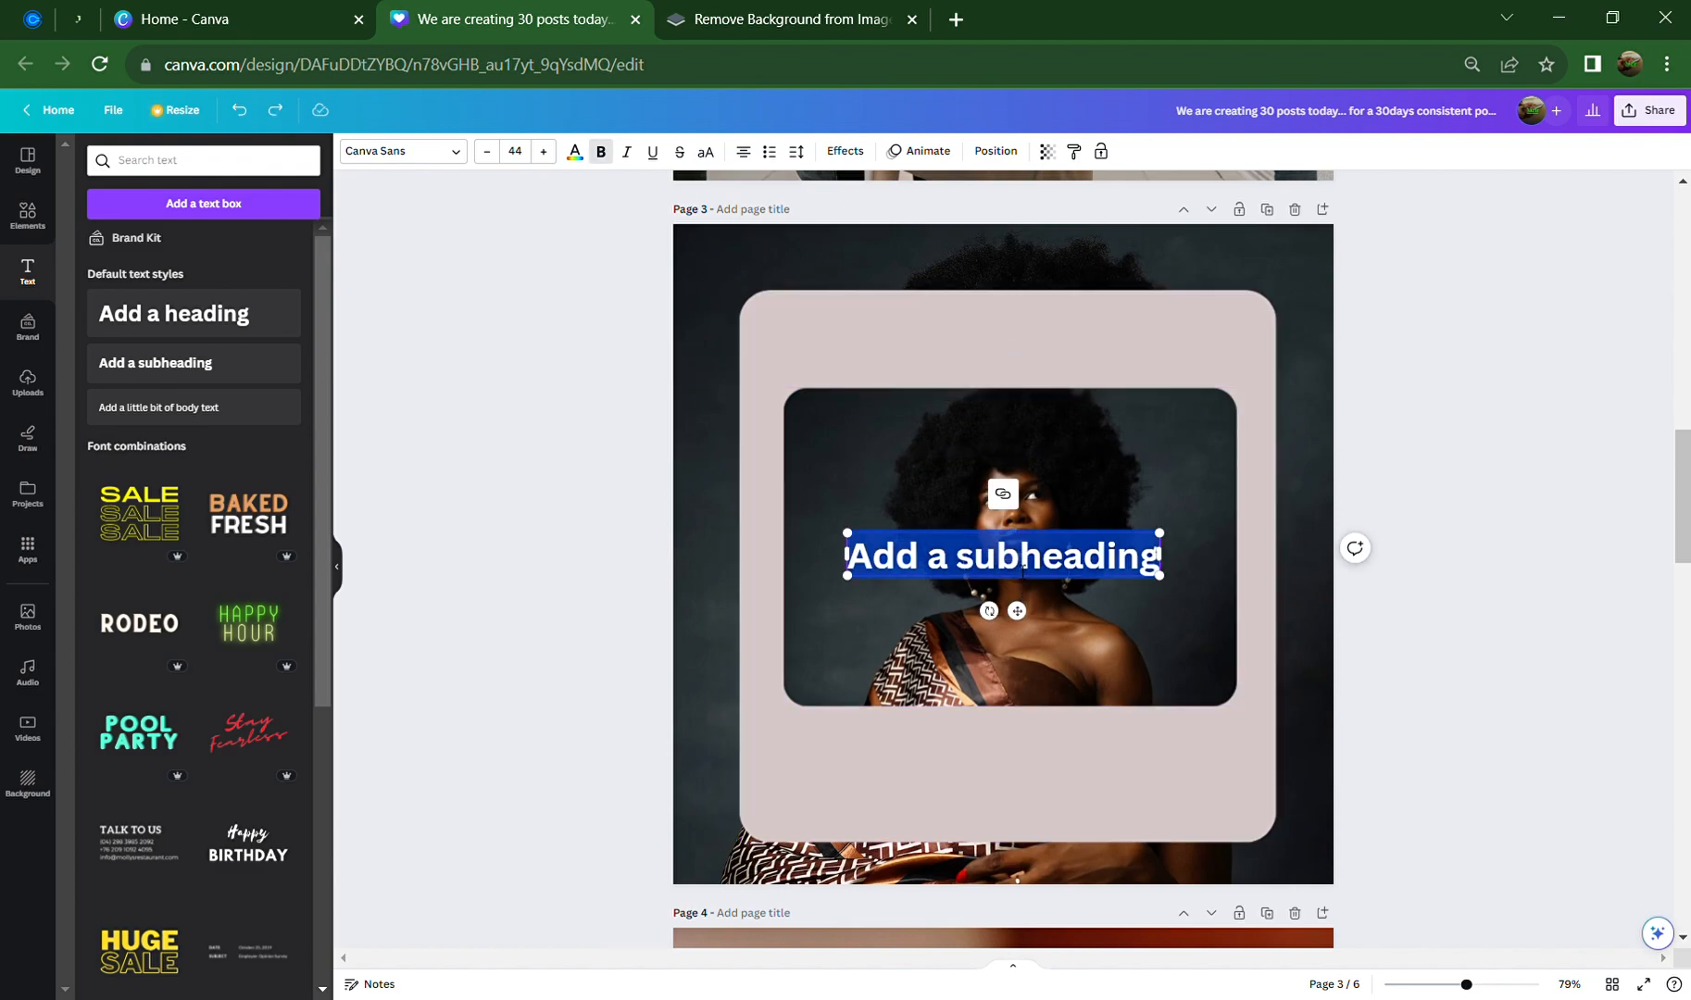
text(MEET THE BRAIN BEHIND THE BRAND)
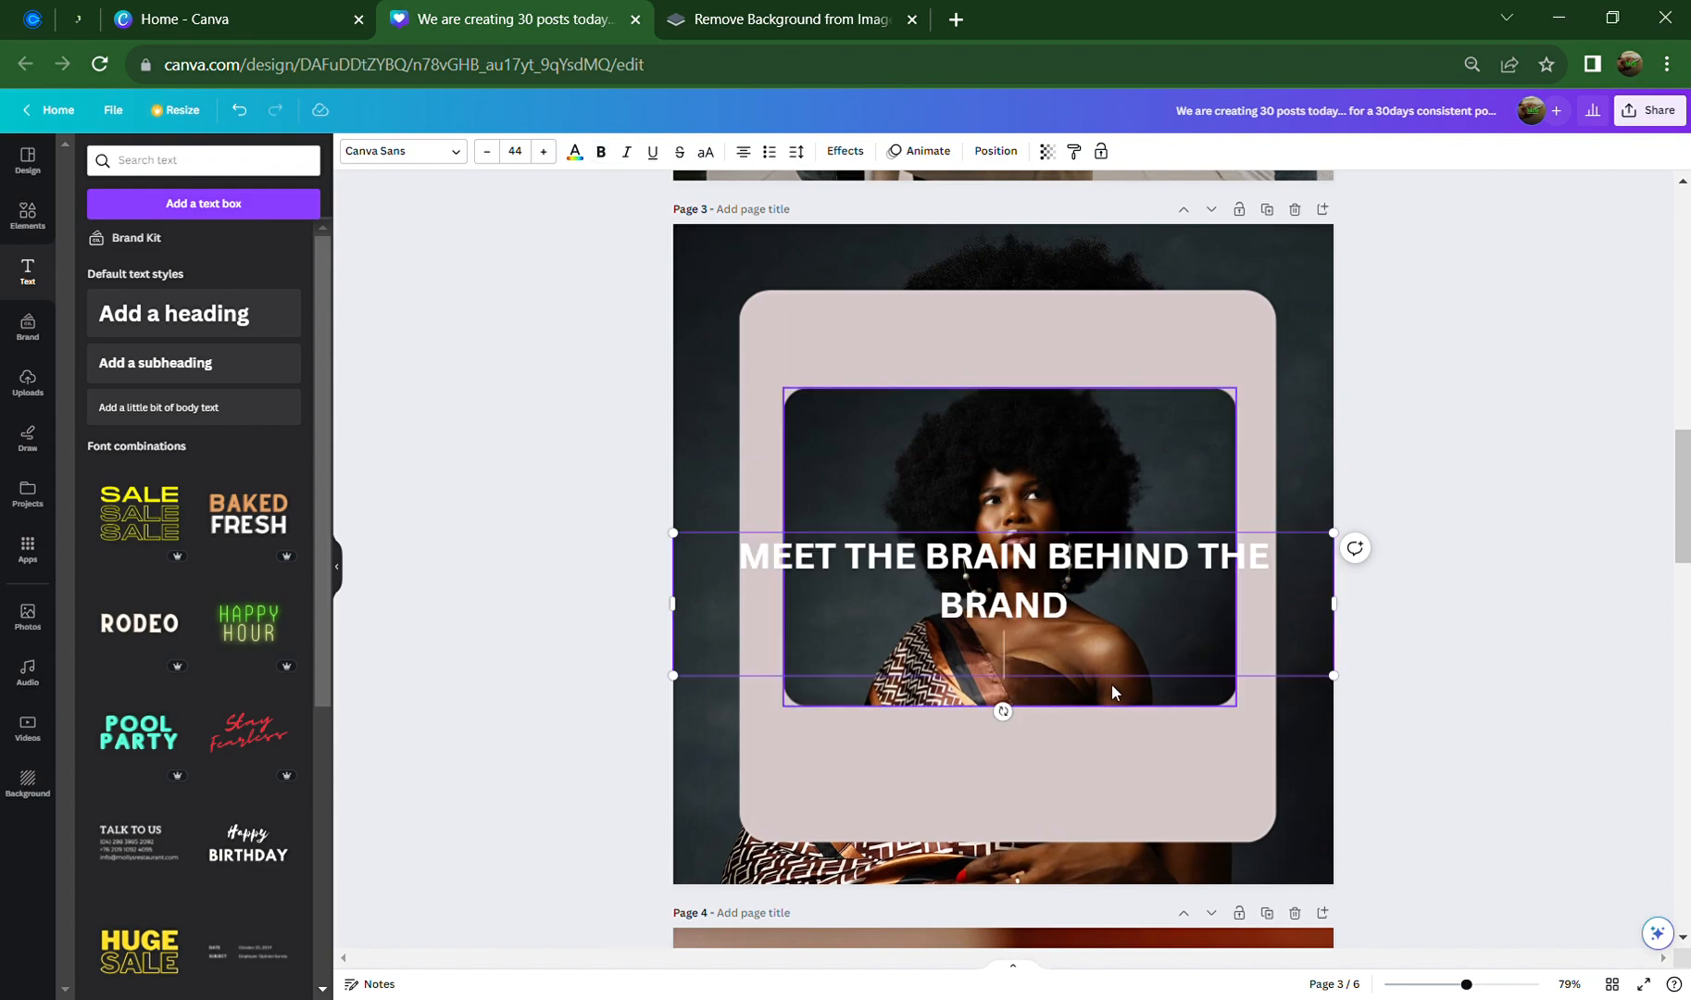
key(BackSpace)
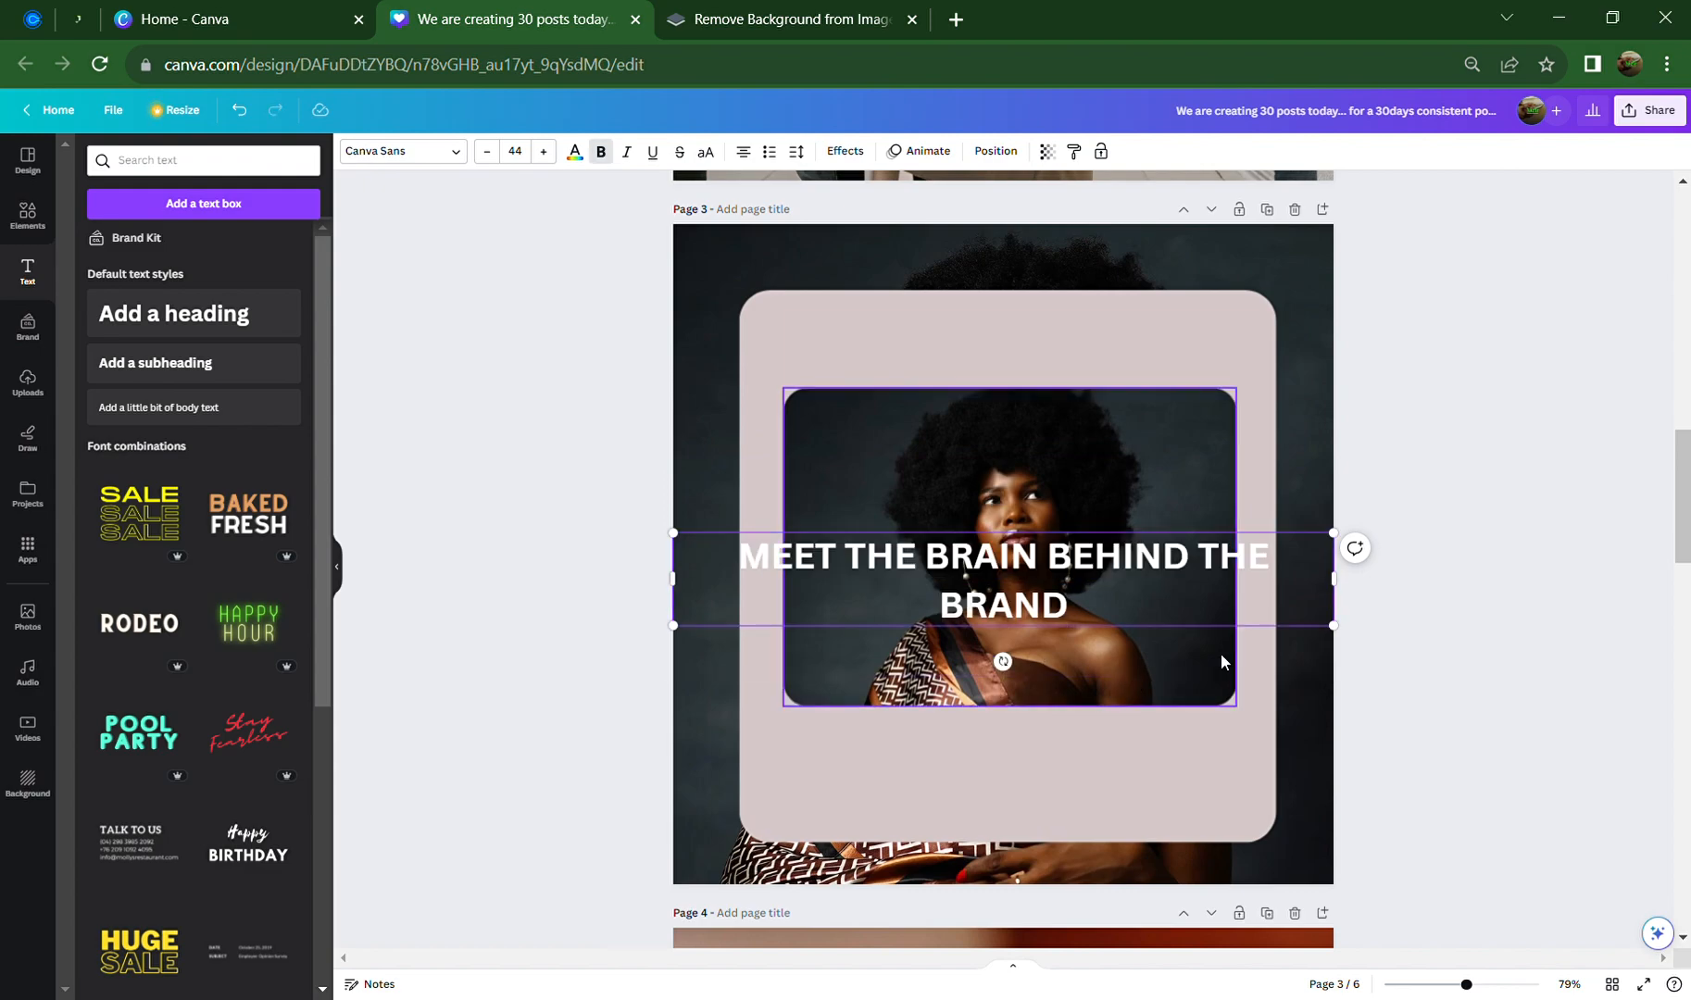
click(1362, 414)
click(1039, 604)
Copy the Page 2 heading's brown style and paste it onto the Page 3 heading
scroll(1039, 603, up, 2)
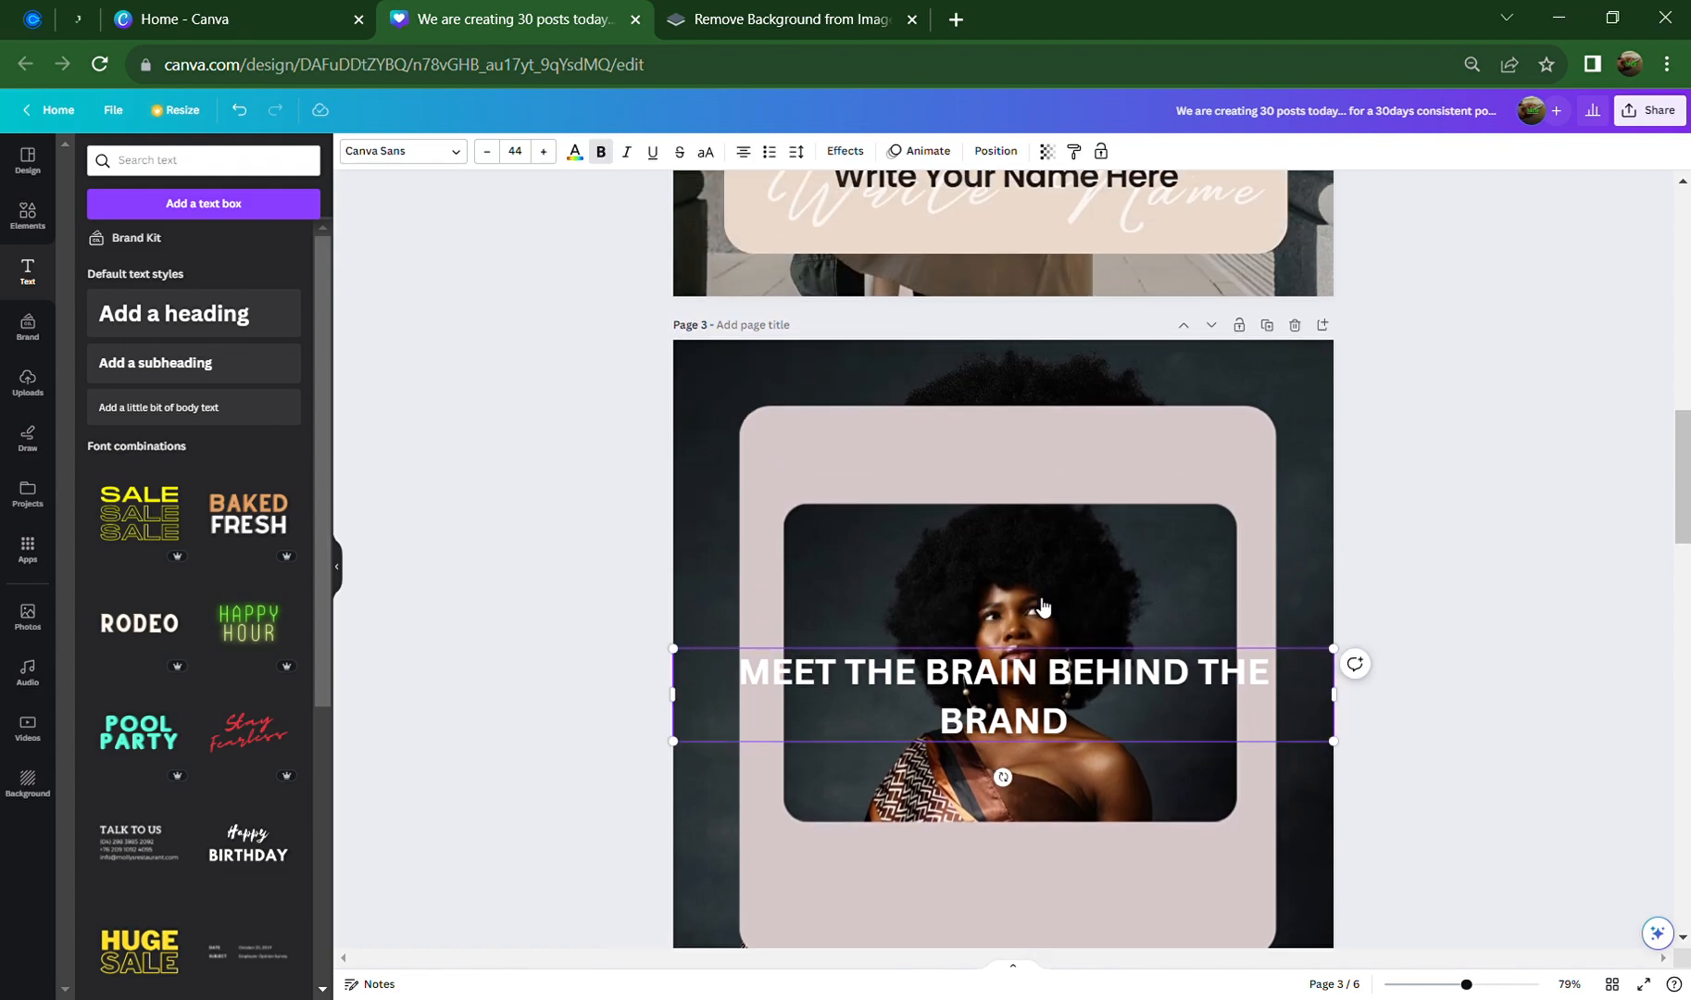
scroll(1022, 495, up, 8)
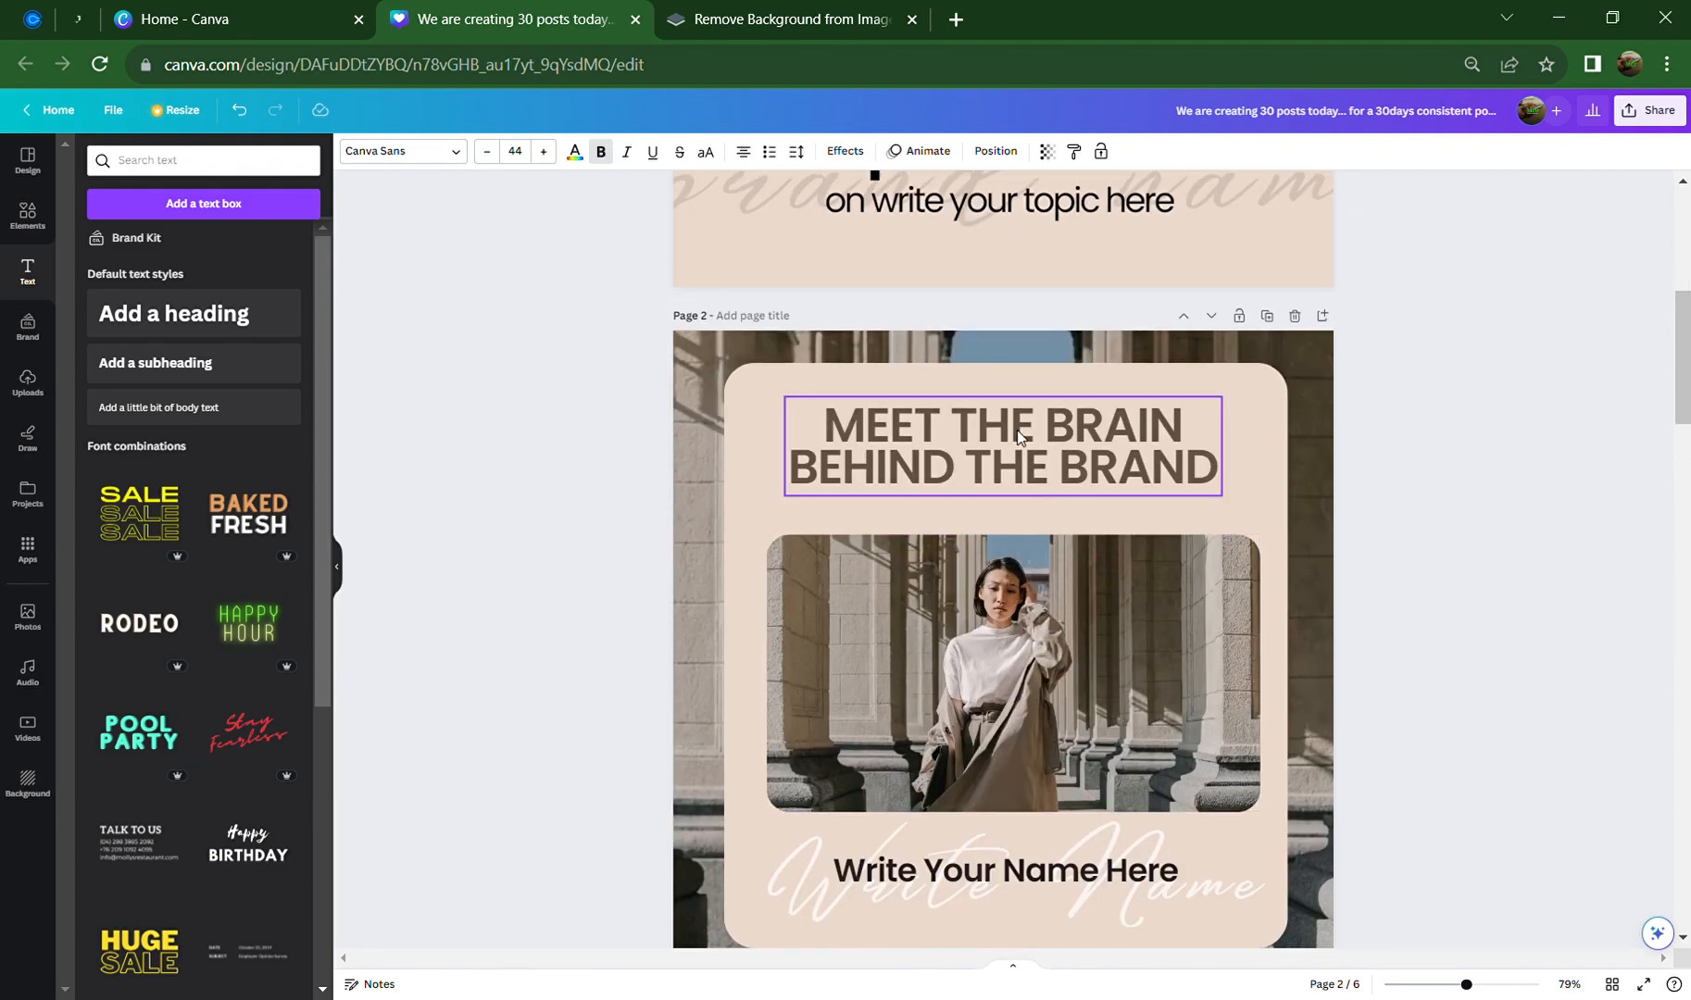
click(1019, 437)
right_click(1019, 437)
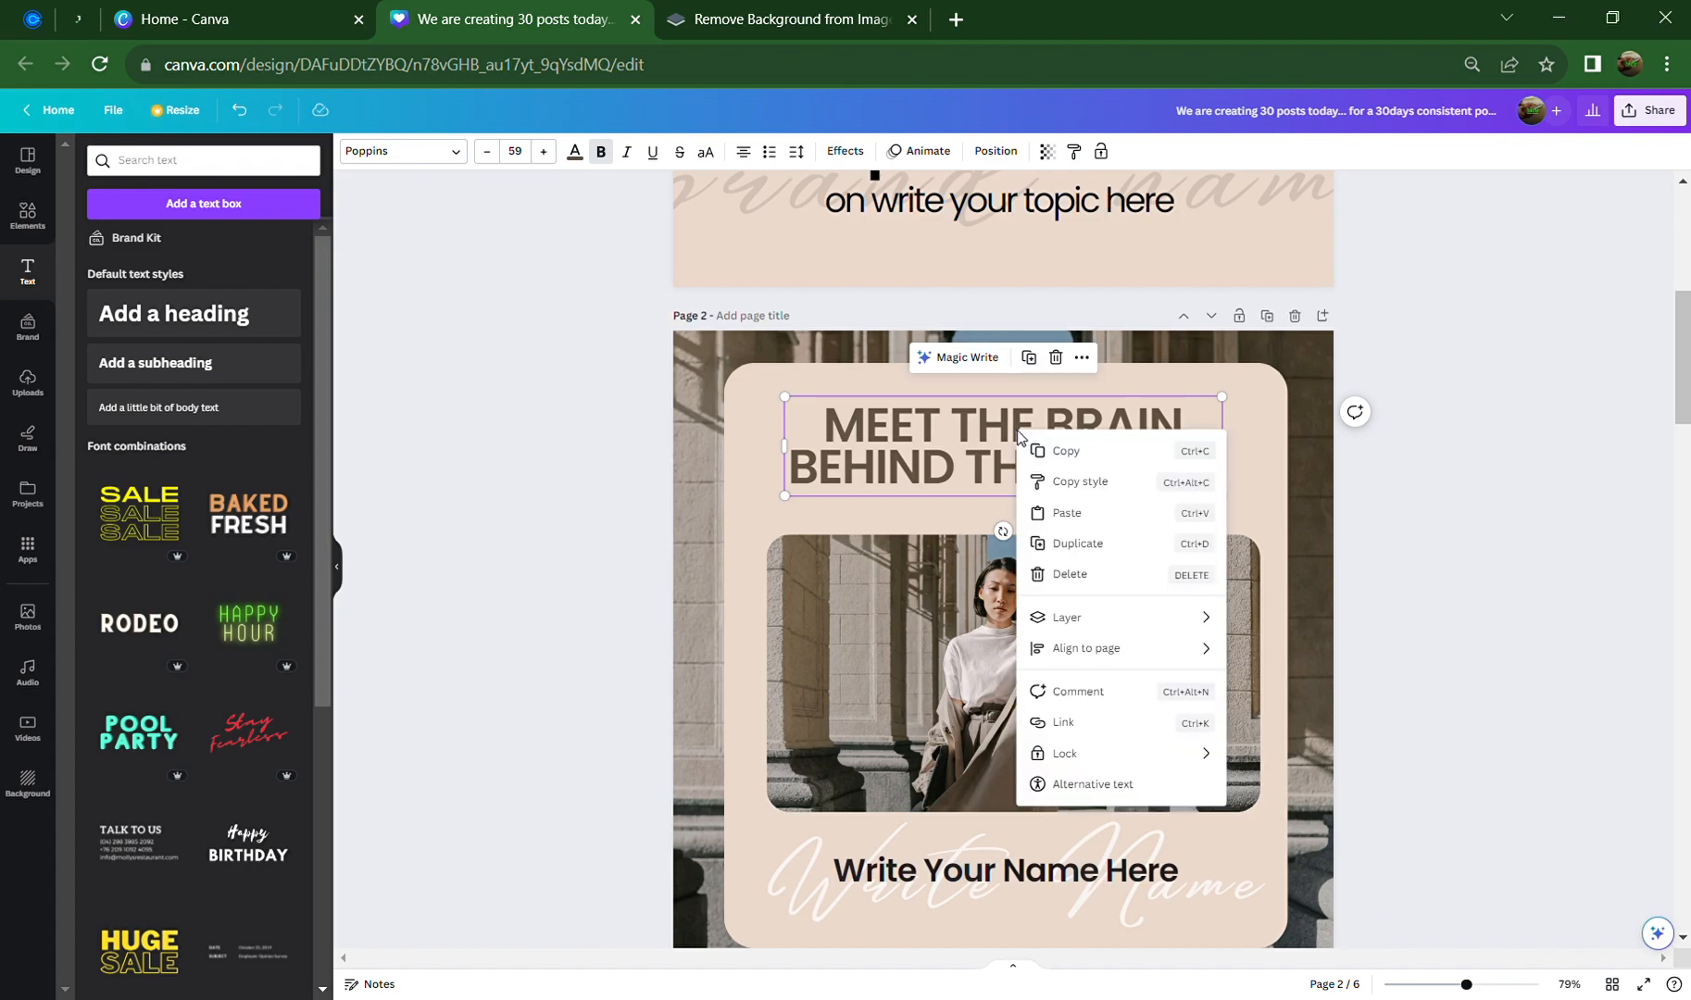
click(903, 445)
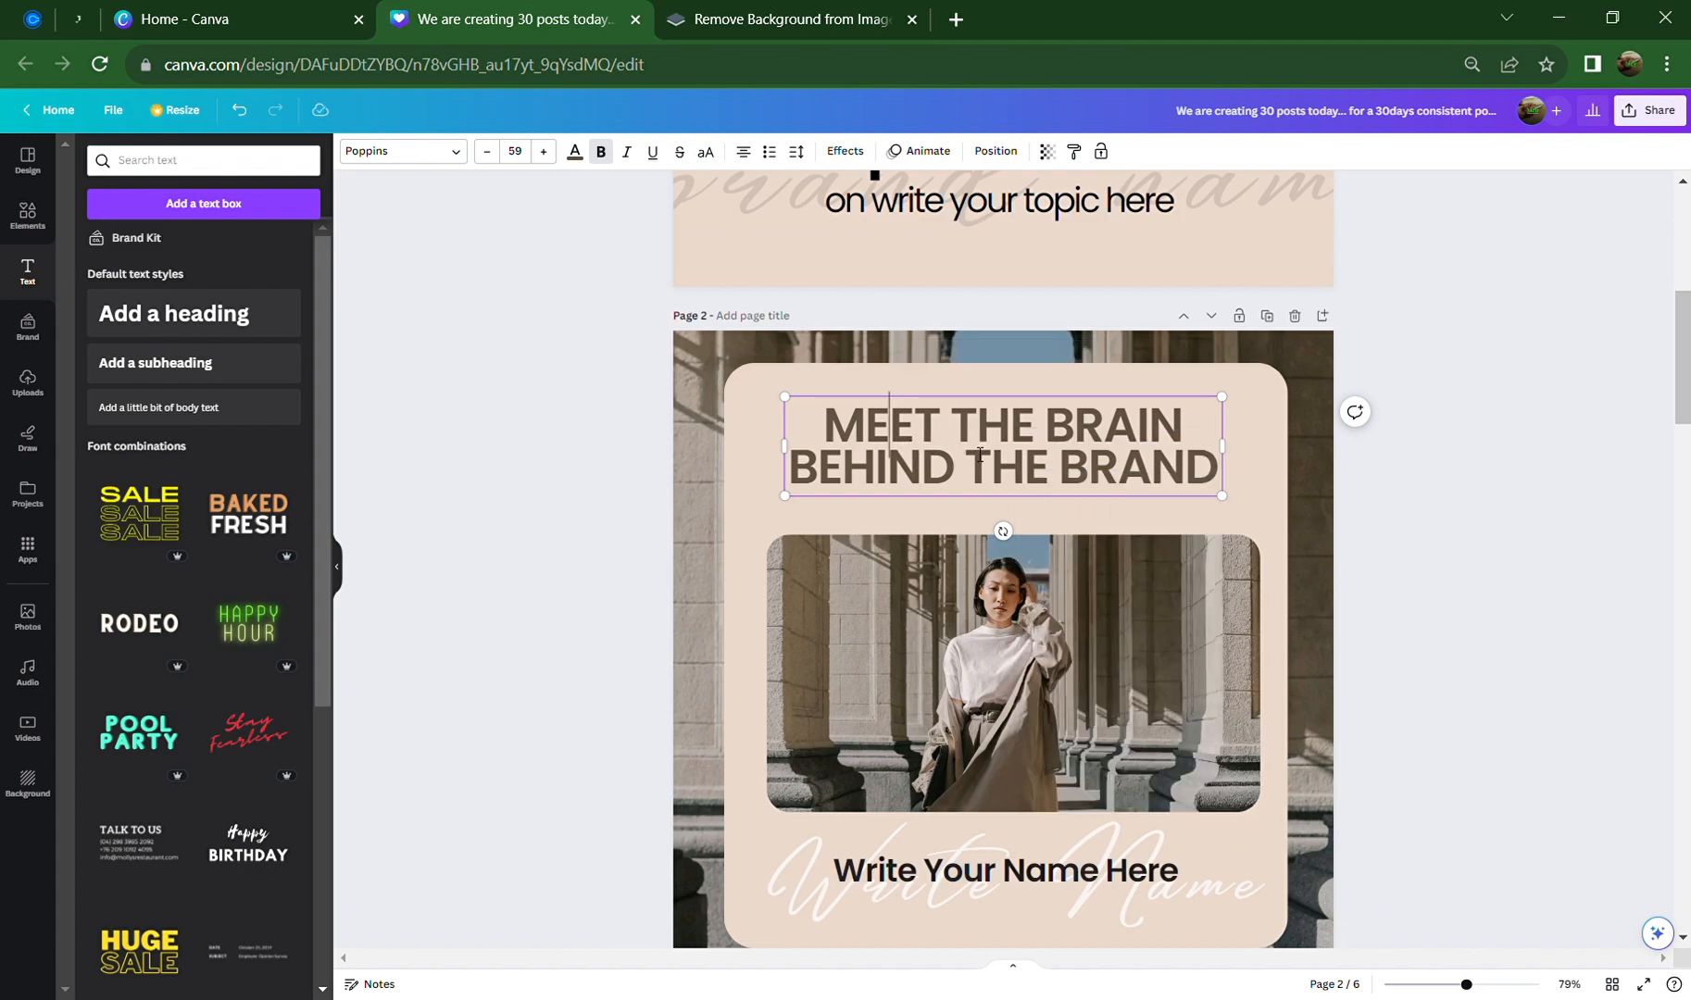
click(1417, 493)
click(1101, 441)
right_click(1102, 440)
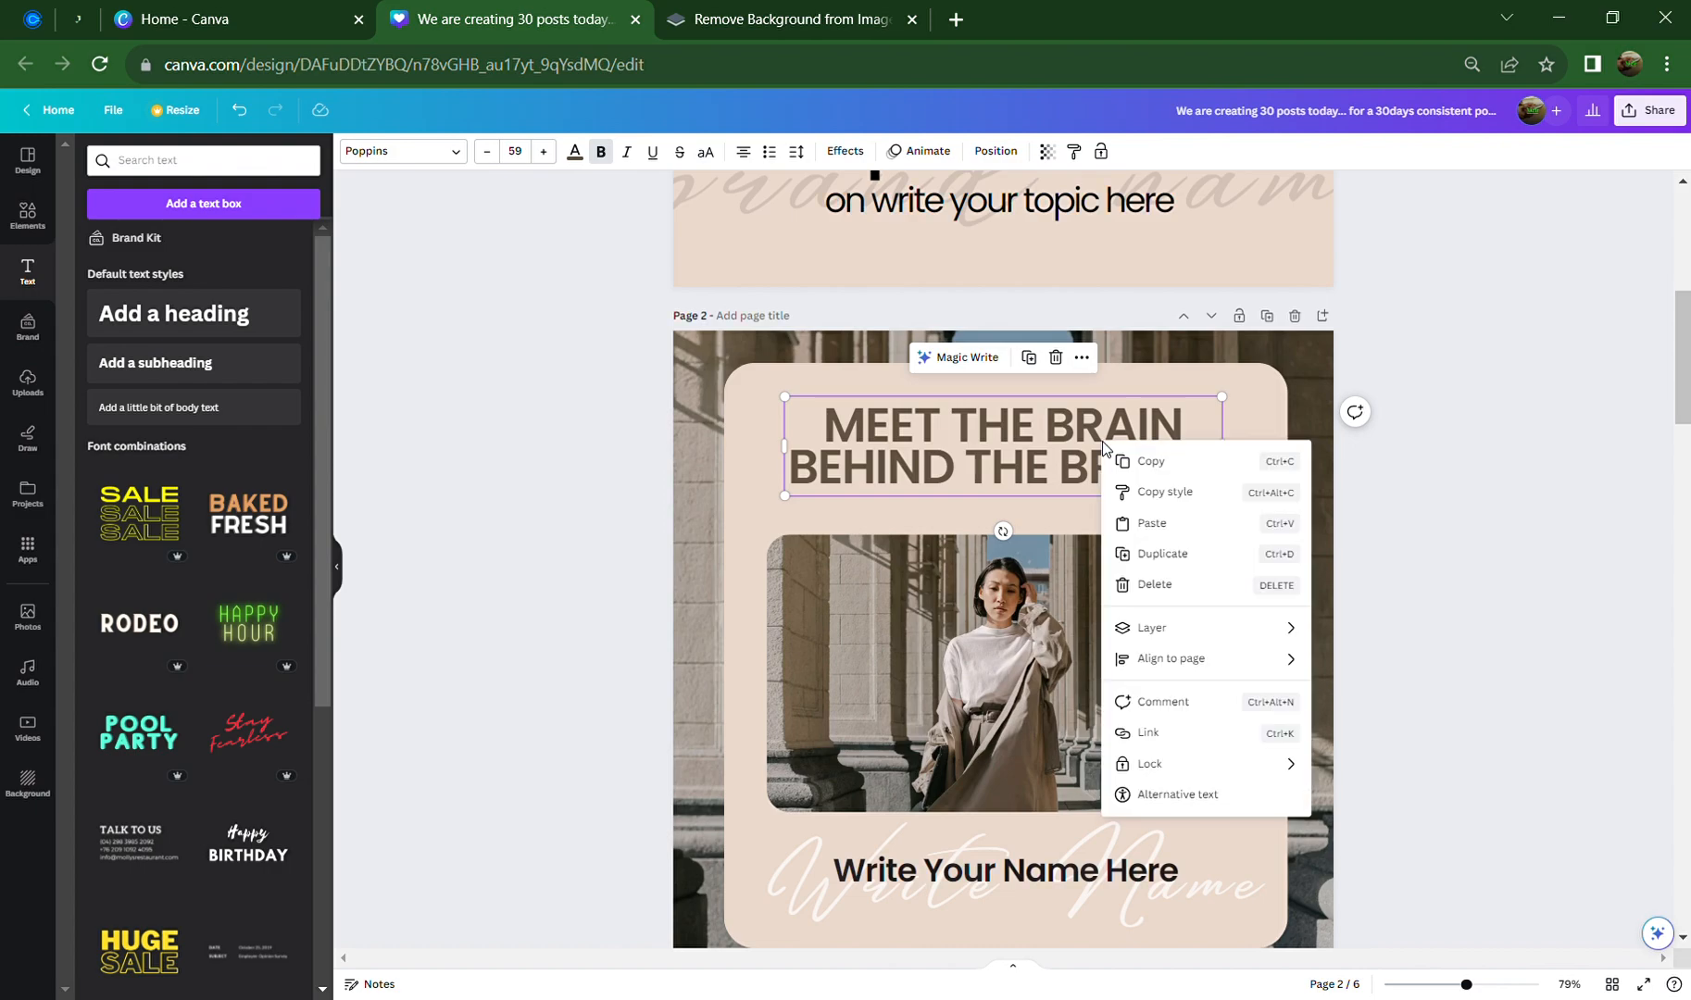
click(1168, 498)
scroll(1171, 534, down, 7)
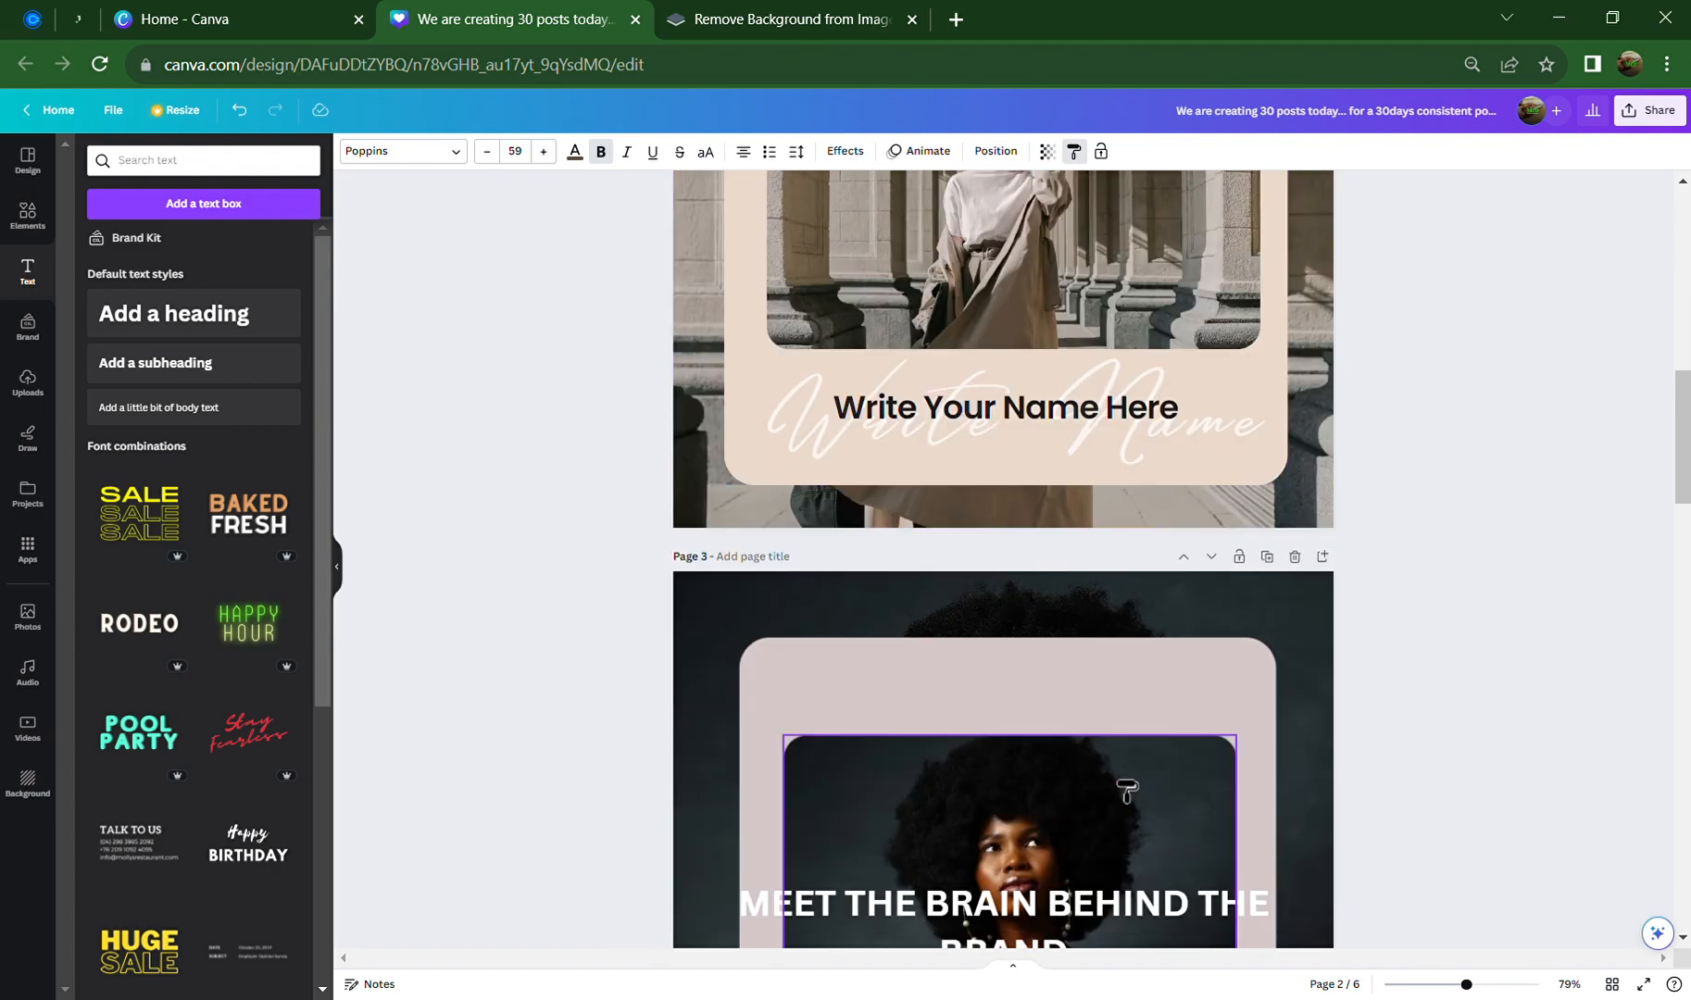
click(1152, 674)
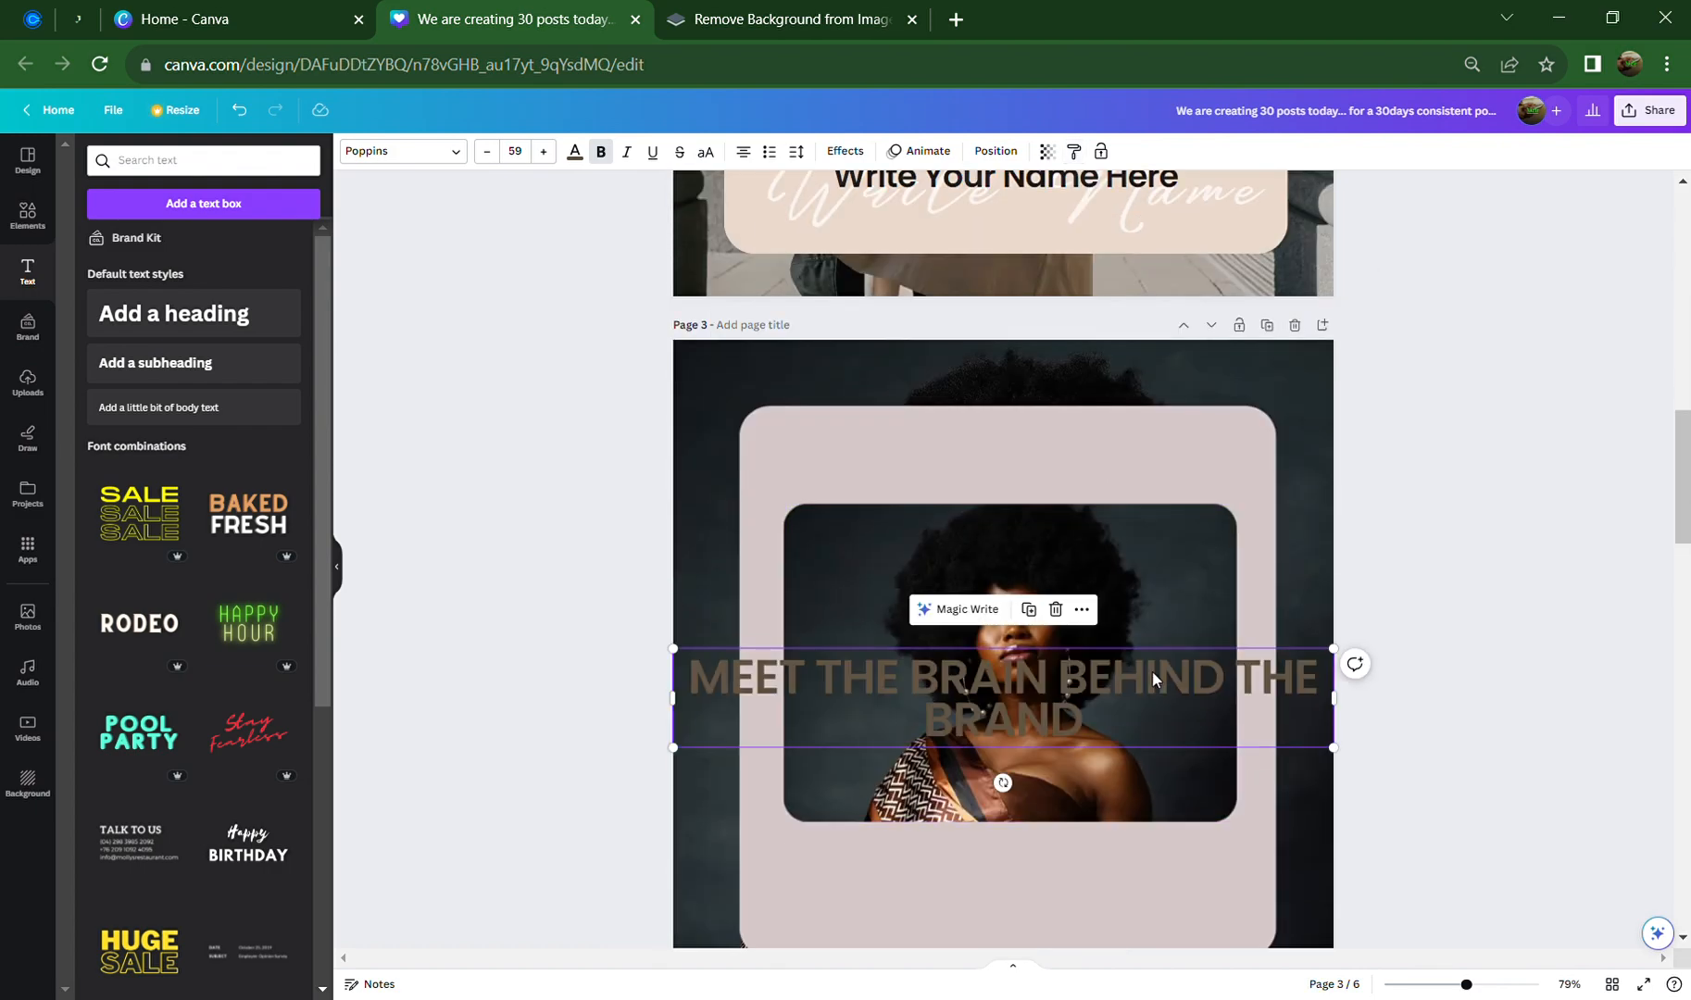
Narrow the heading and move it above the photo, then undo back to white Canva Sans
drag(1351, 718, 1122, 724)
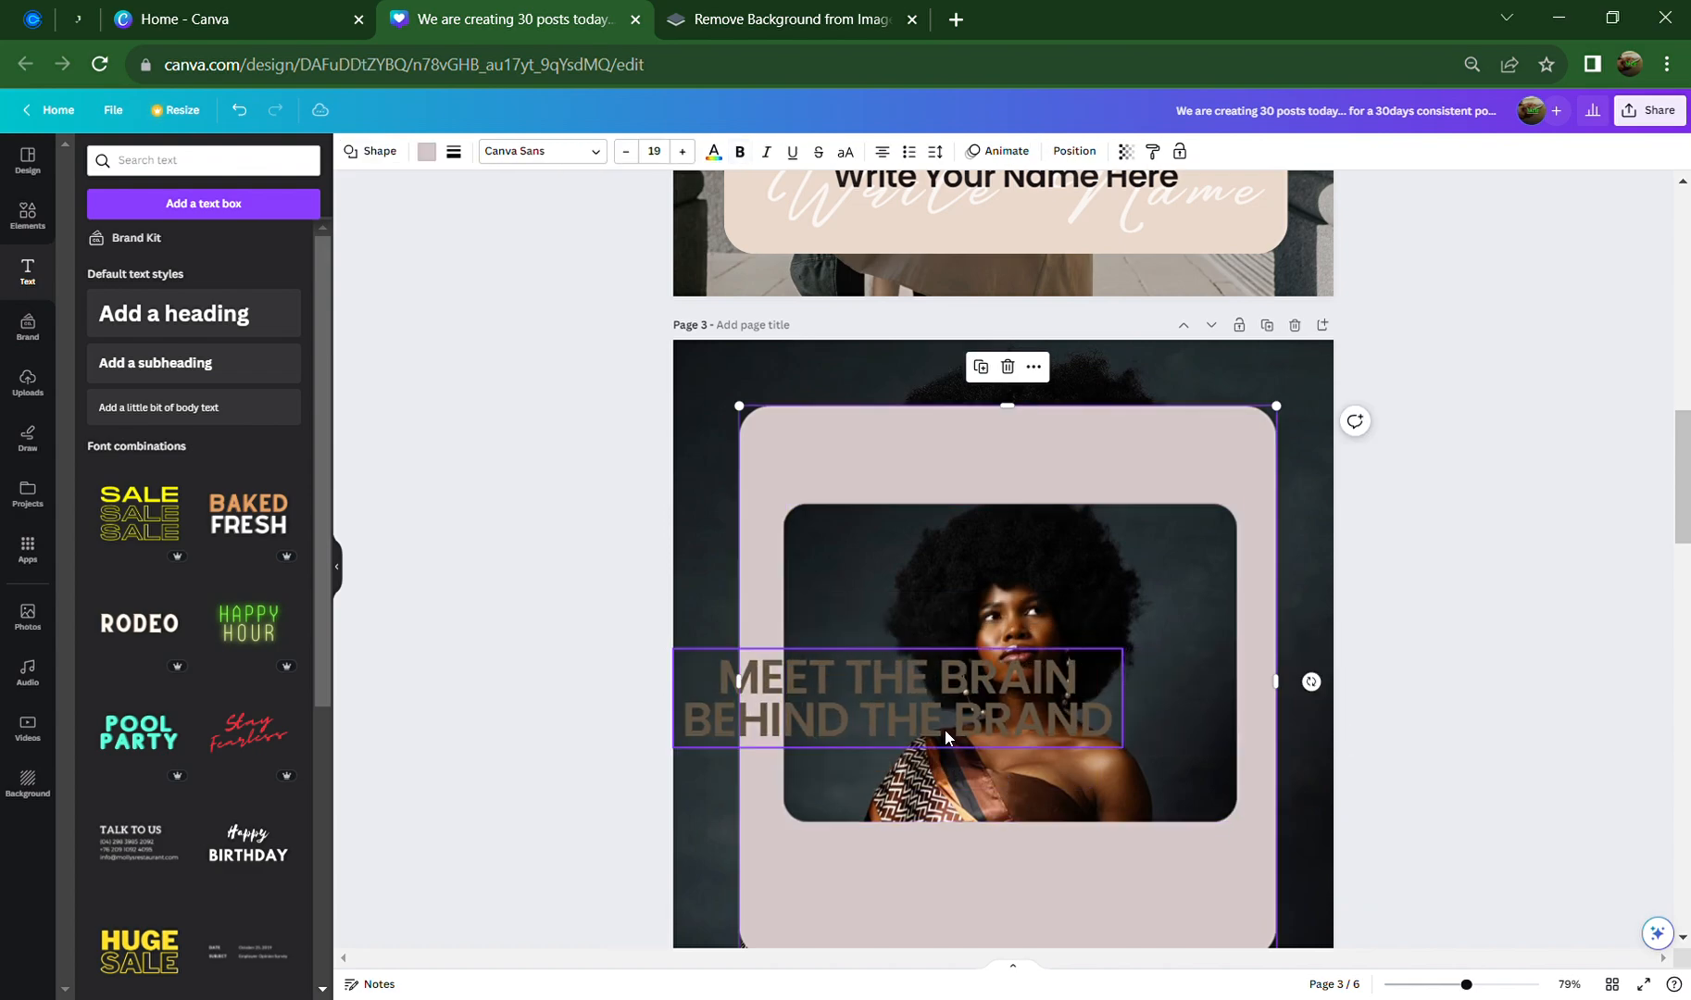
drag(934, 731, 1063, 511)
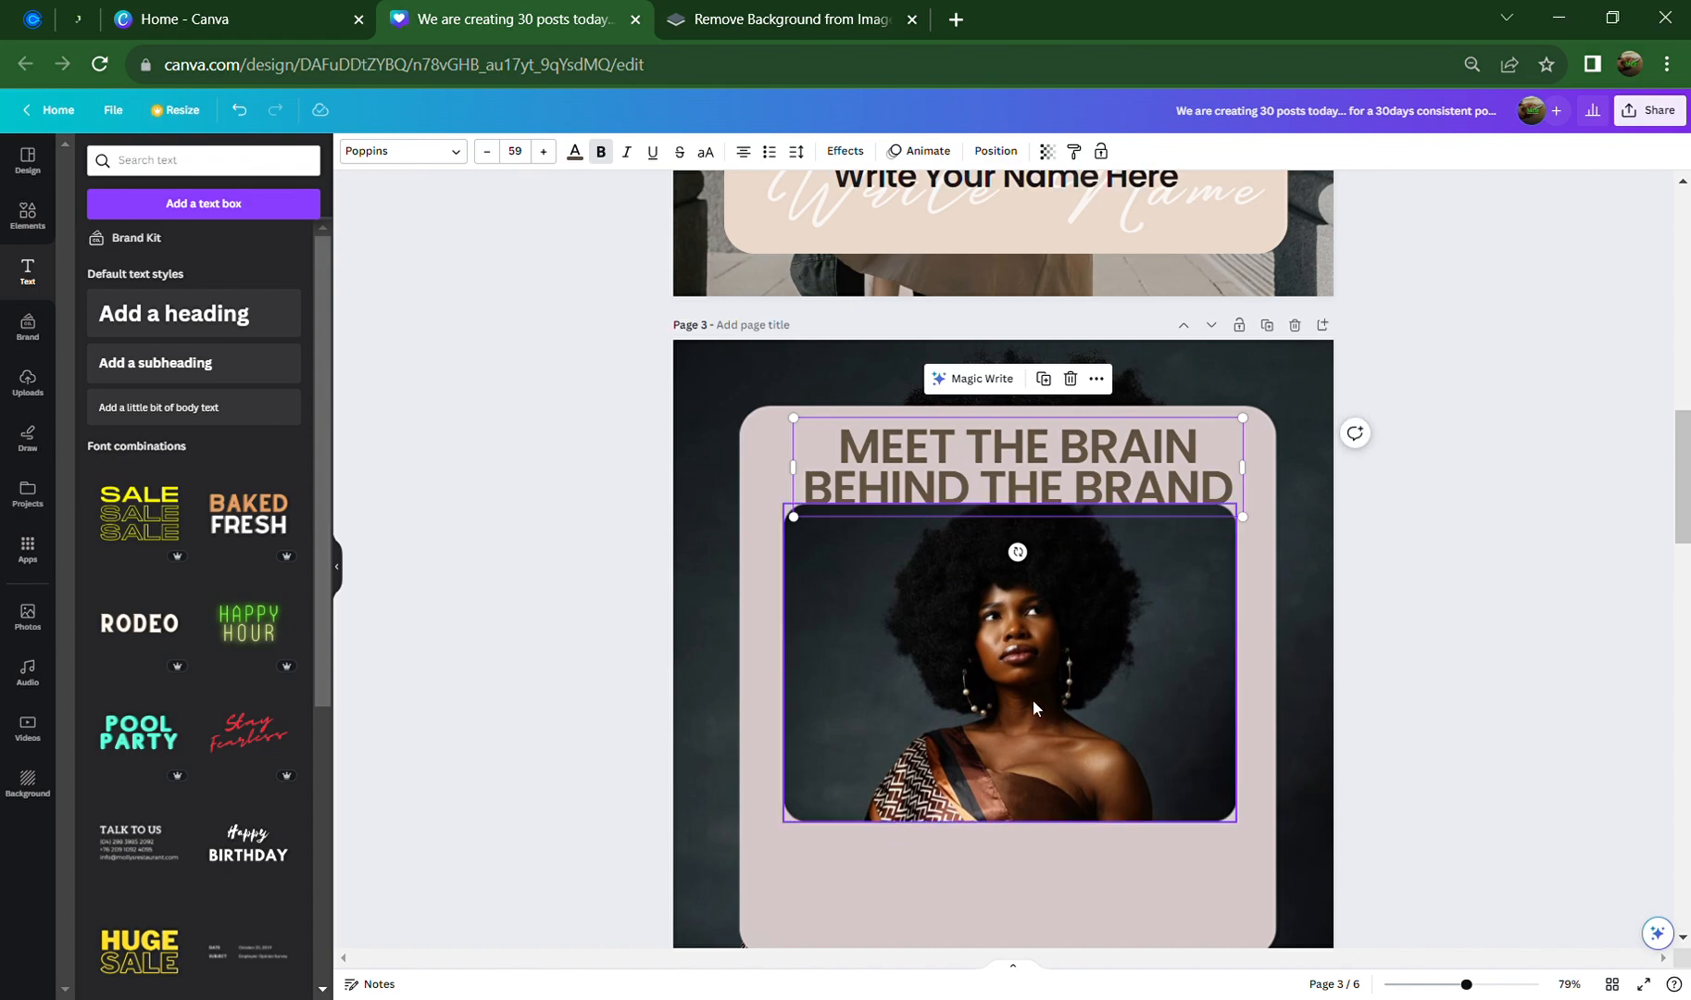
key(ctrl+z)
key(ctrl+z)
key(ctrl+z)
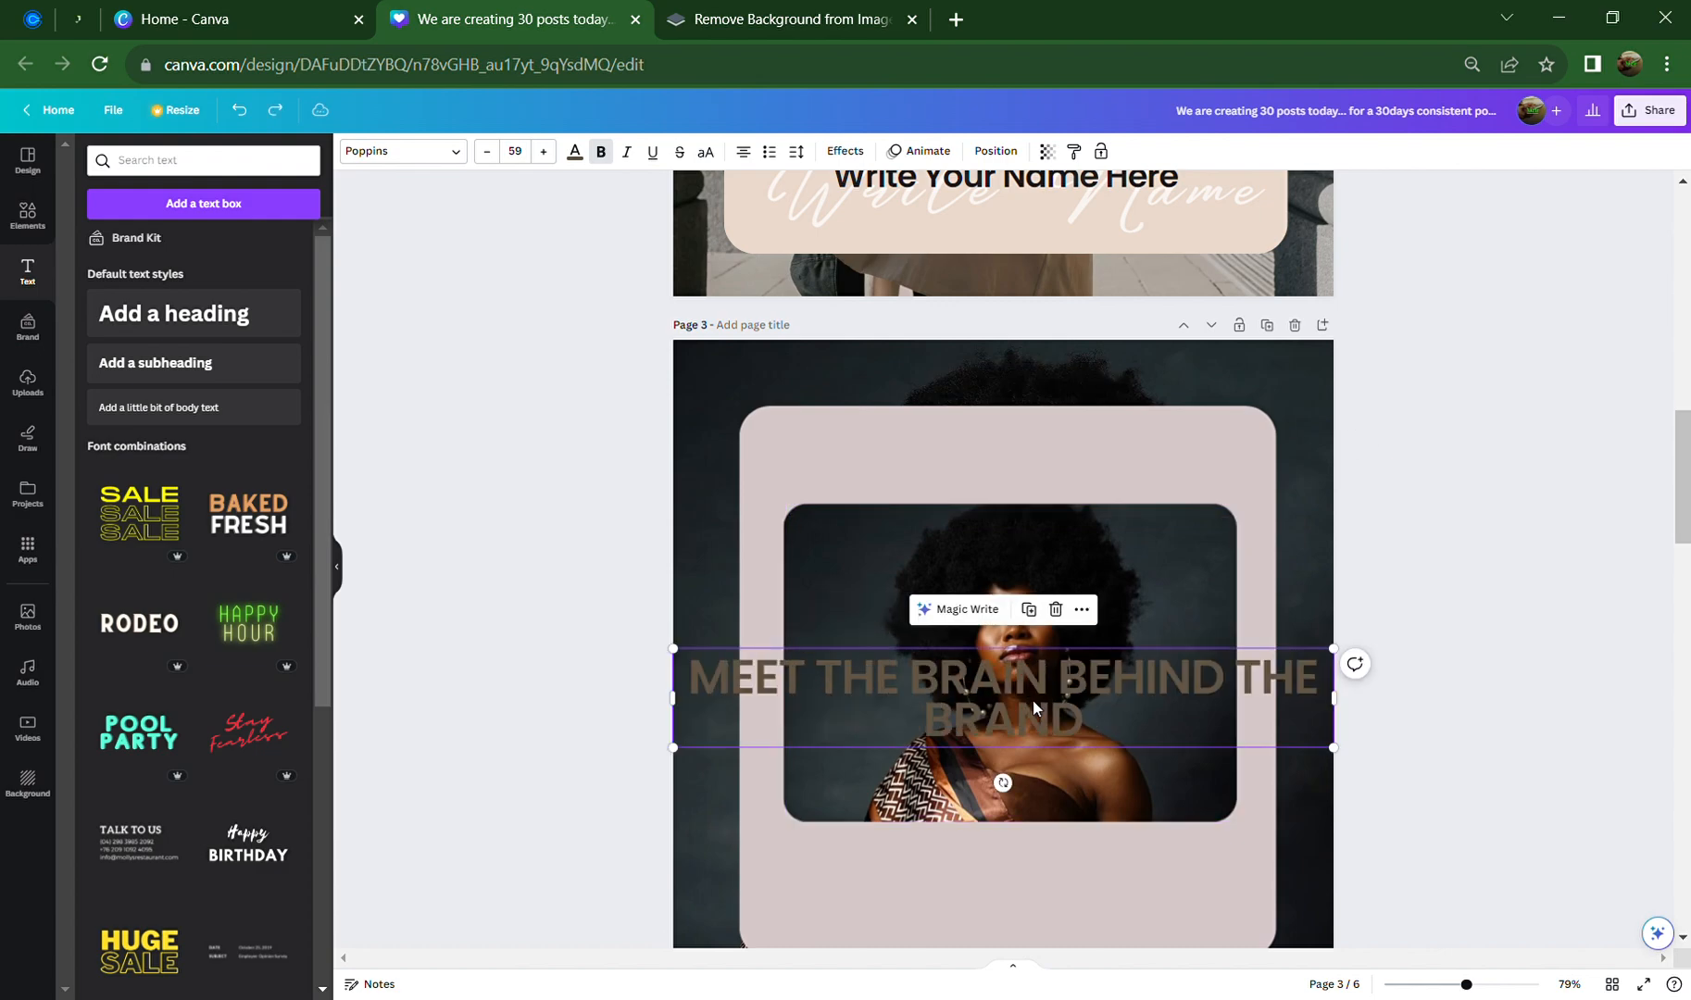
click(787, 439)
click(902, 679)
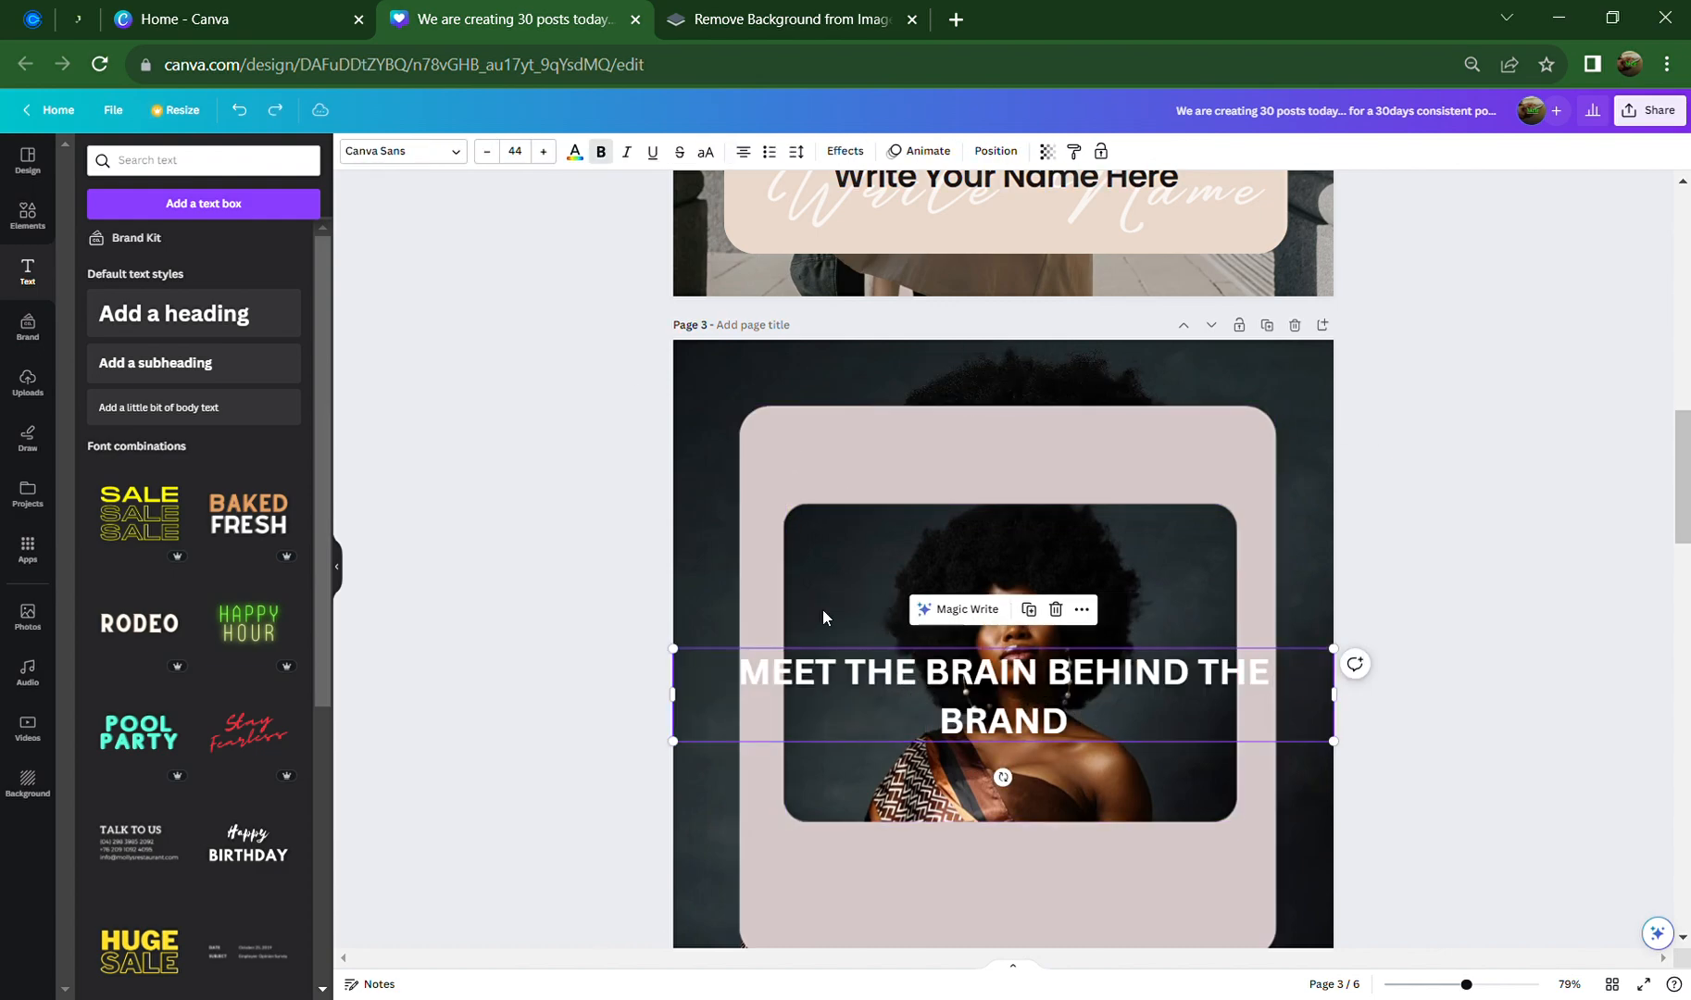
click(413, 156)
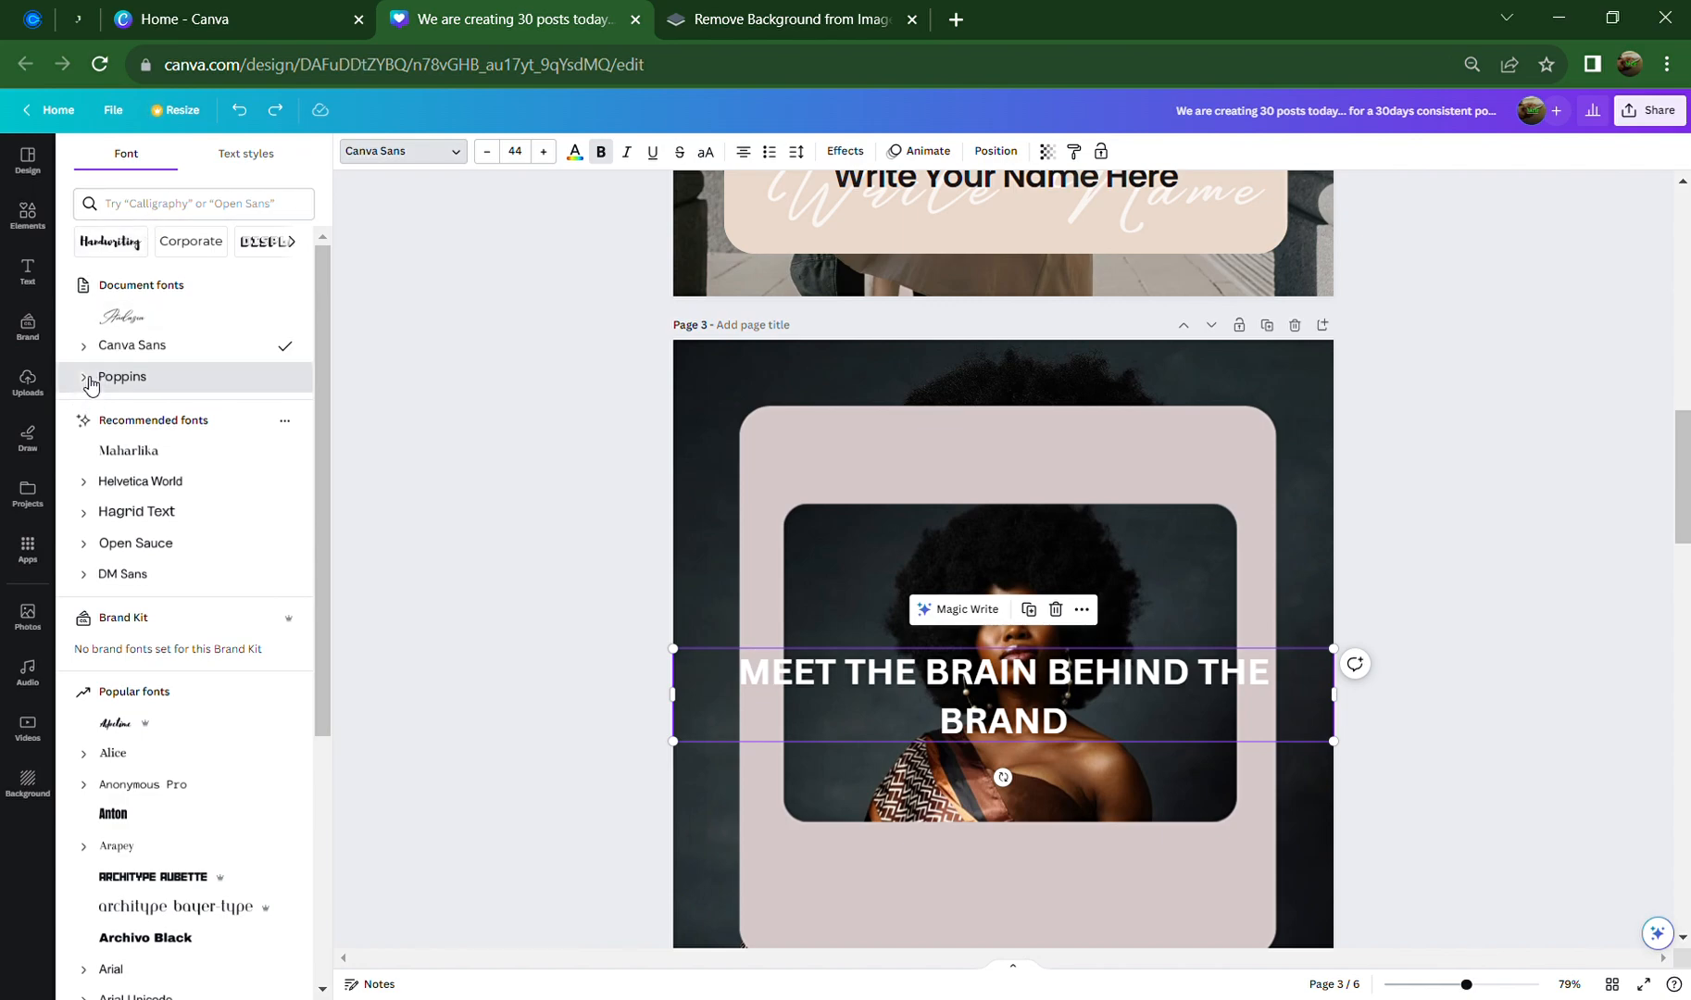
Set the heading in Poppins SemiBold and narrow its box so it wraps to two lines
click(89, 380)
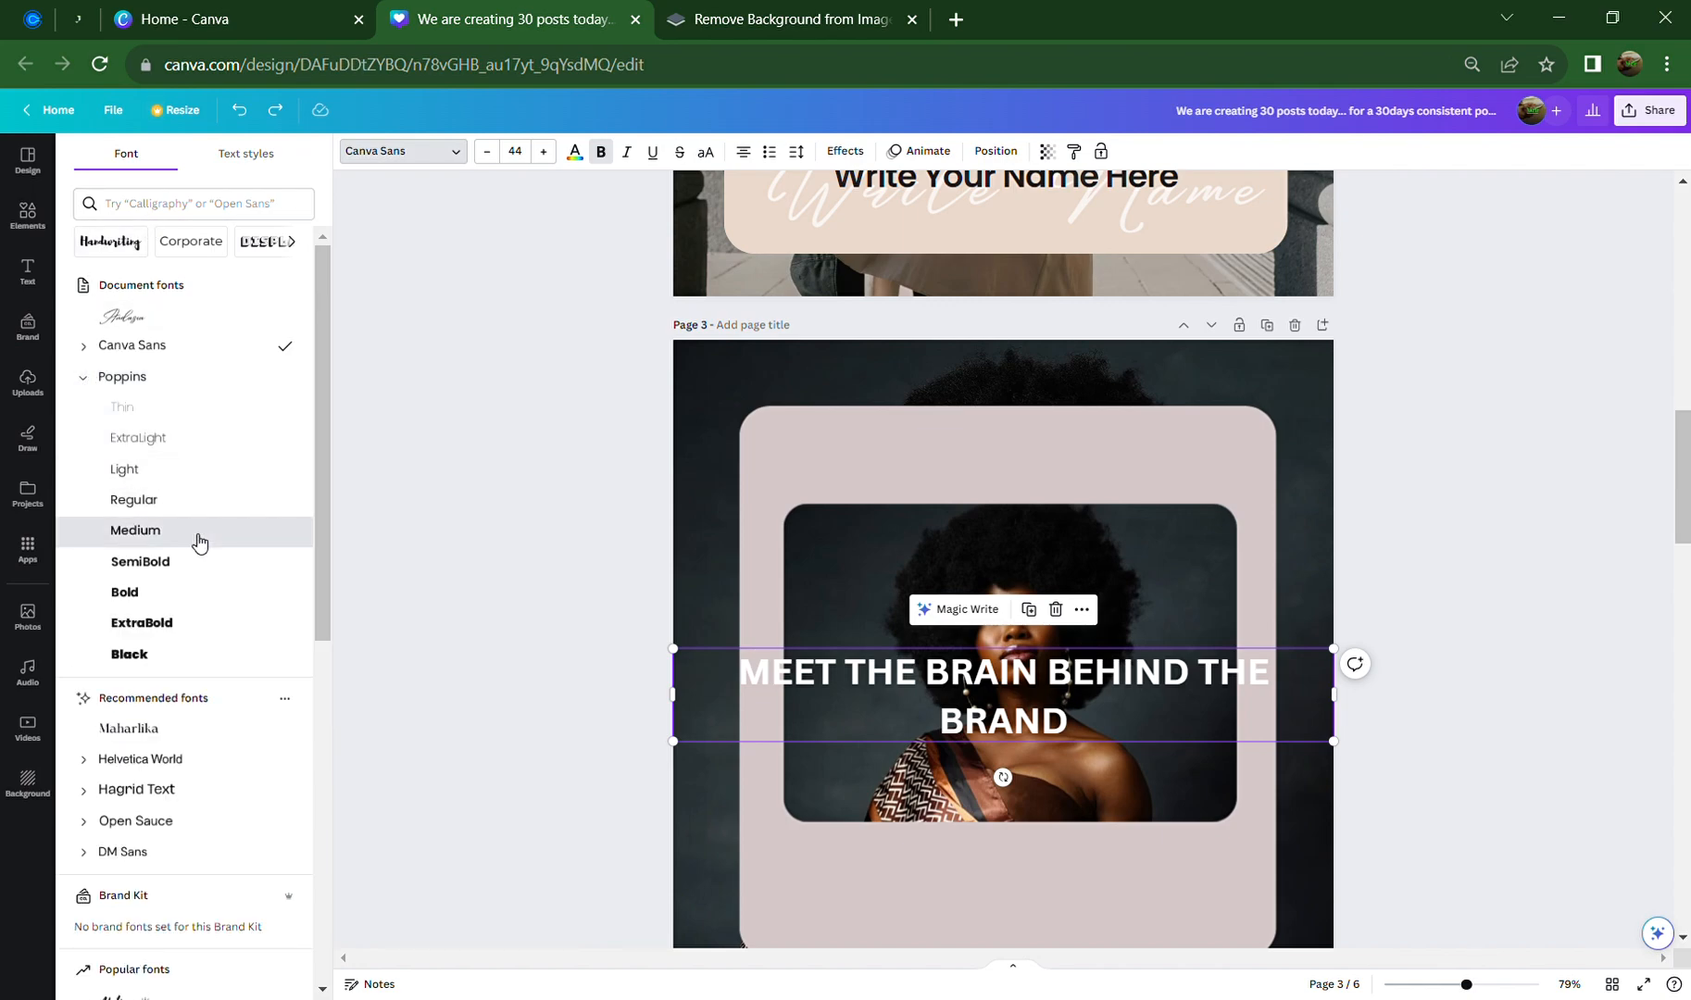
click(199, 543)
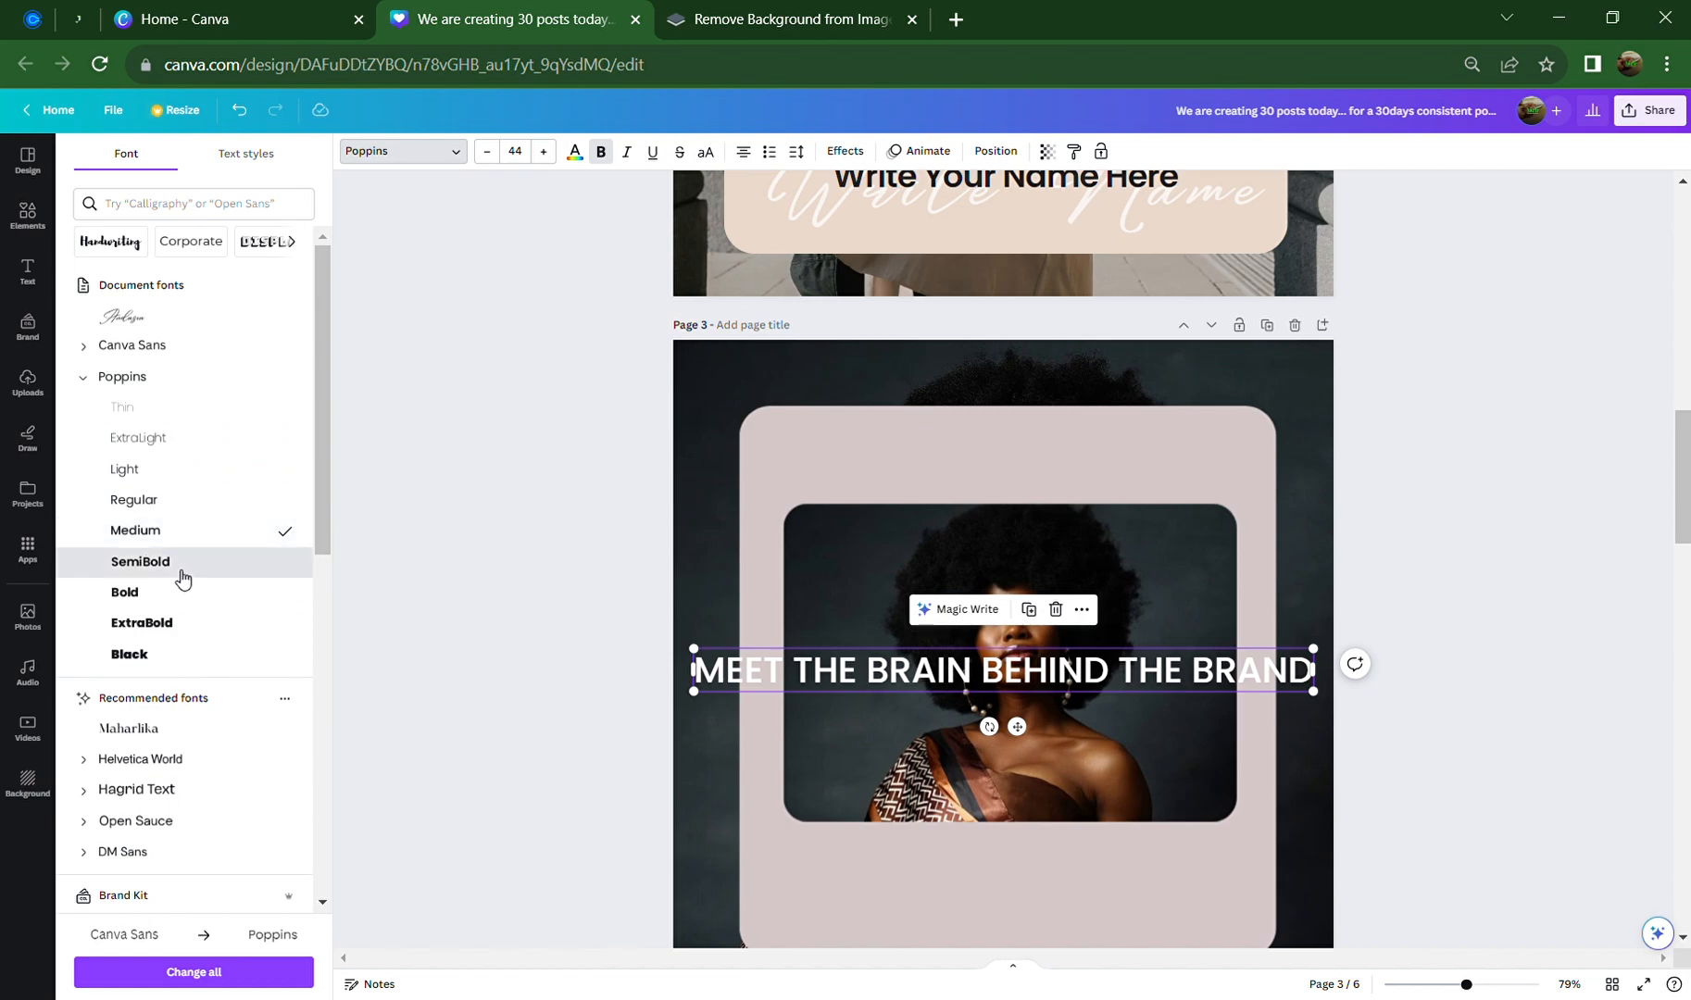
click(176, 566)
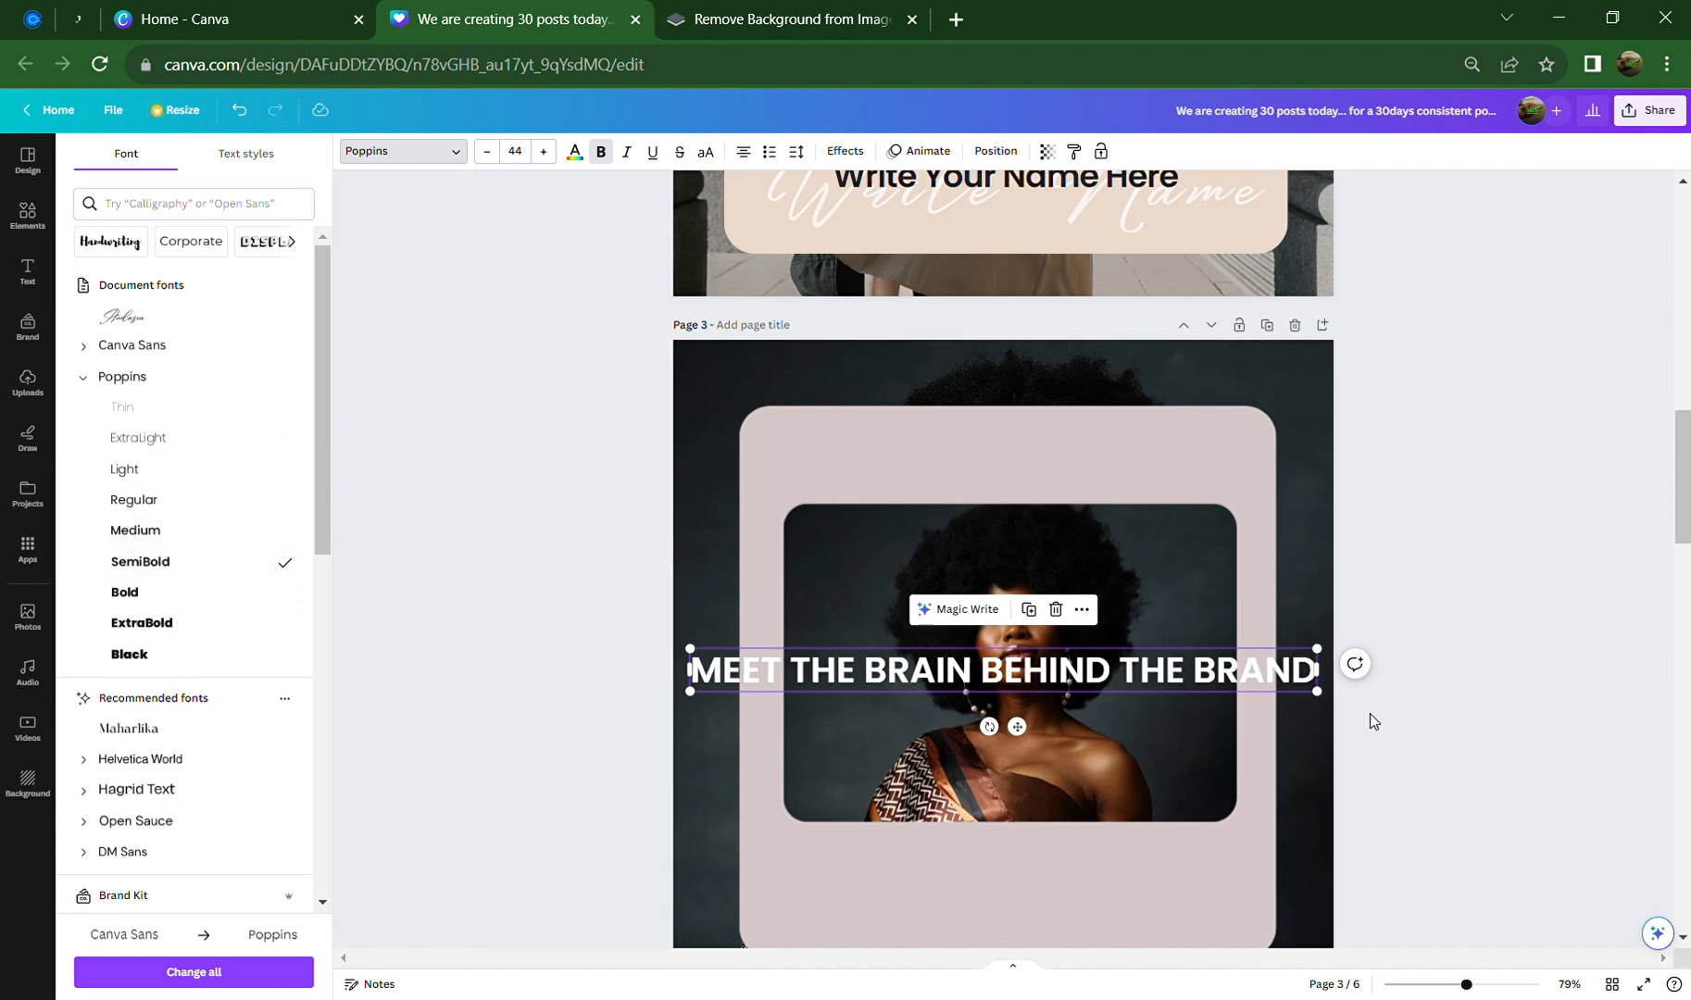
drag(1316, 671, 1082, 693)
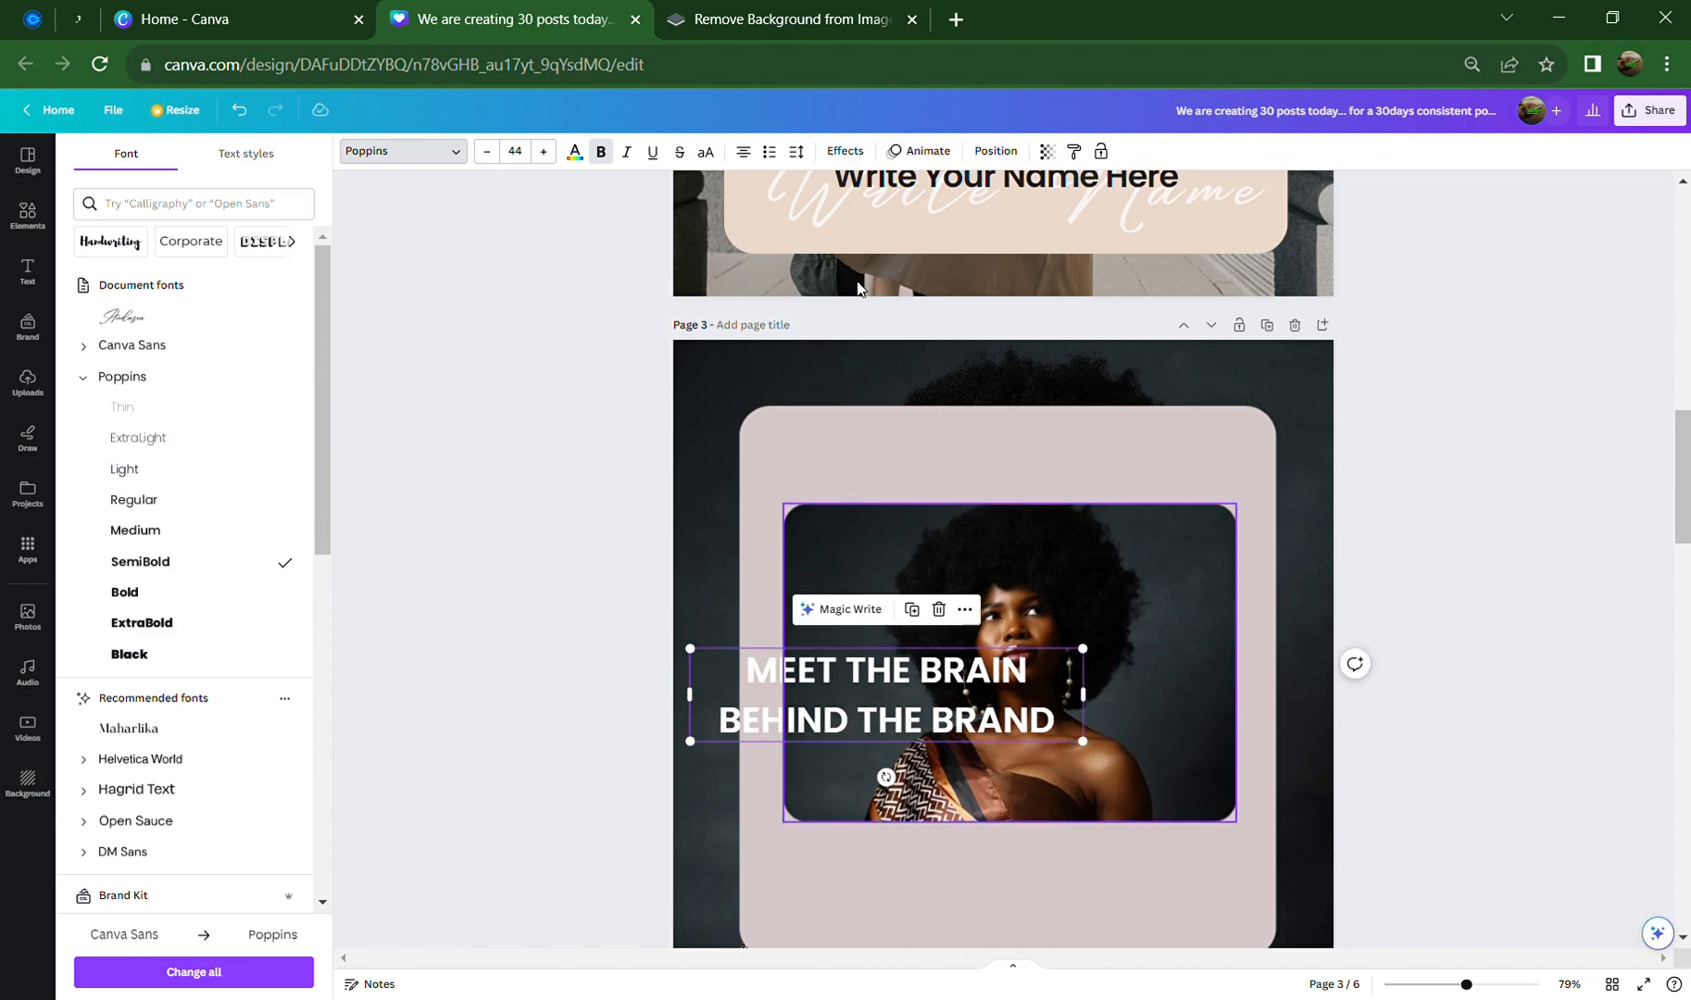
Tighten the heading's line spacing and move it to the top of the pink card
click(796, 152)
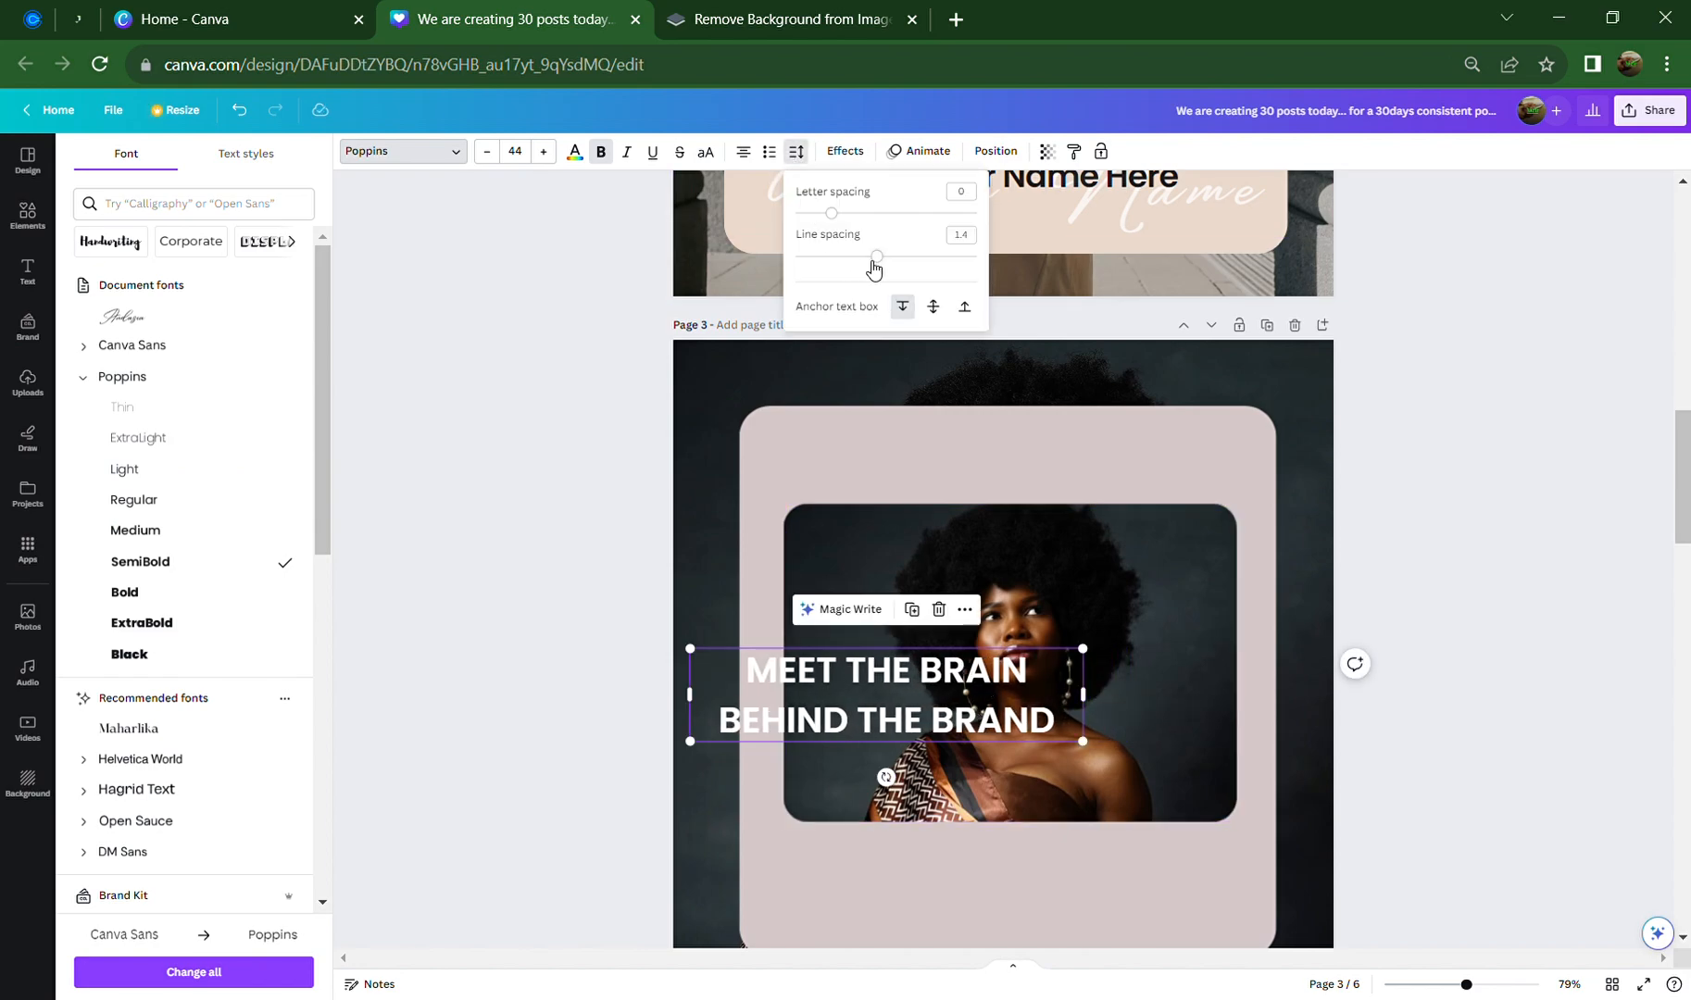
drag(878, 269, 835, 225)
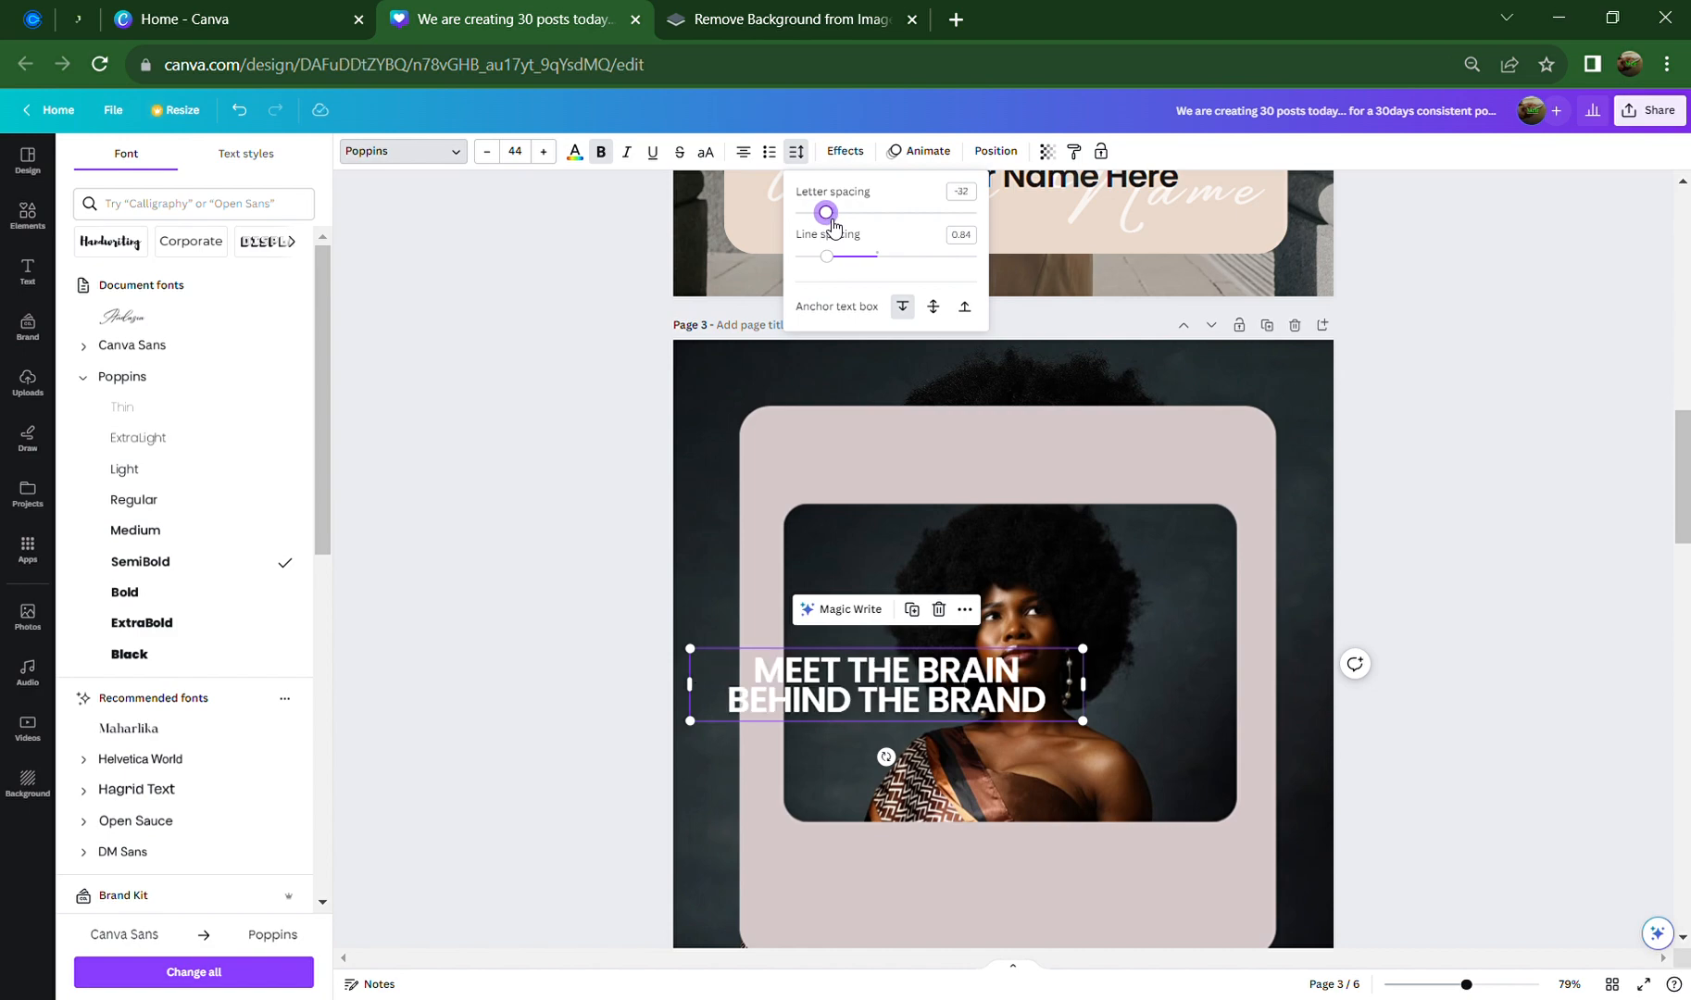
click(1391, 718)
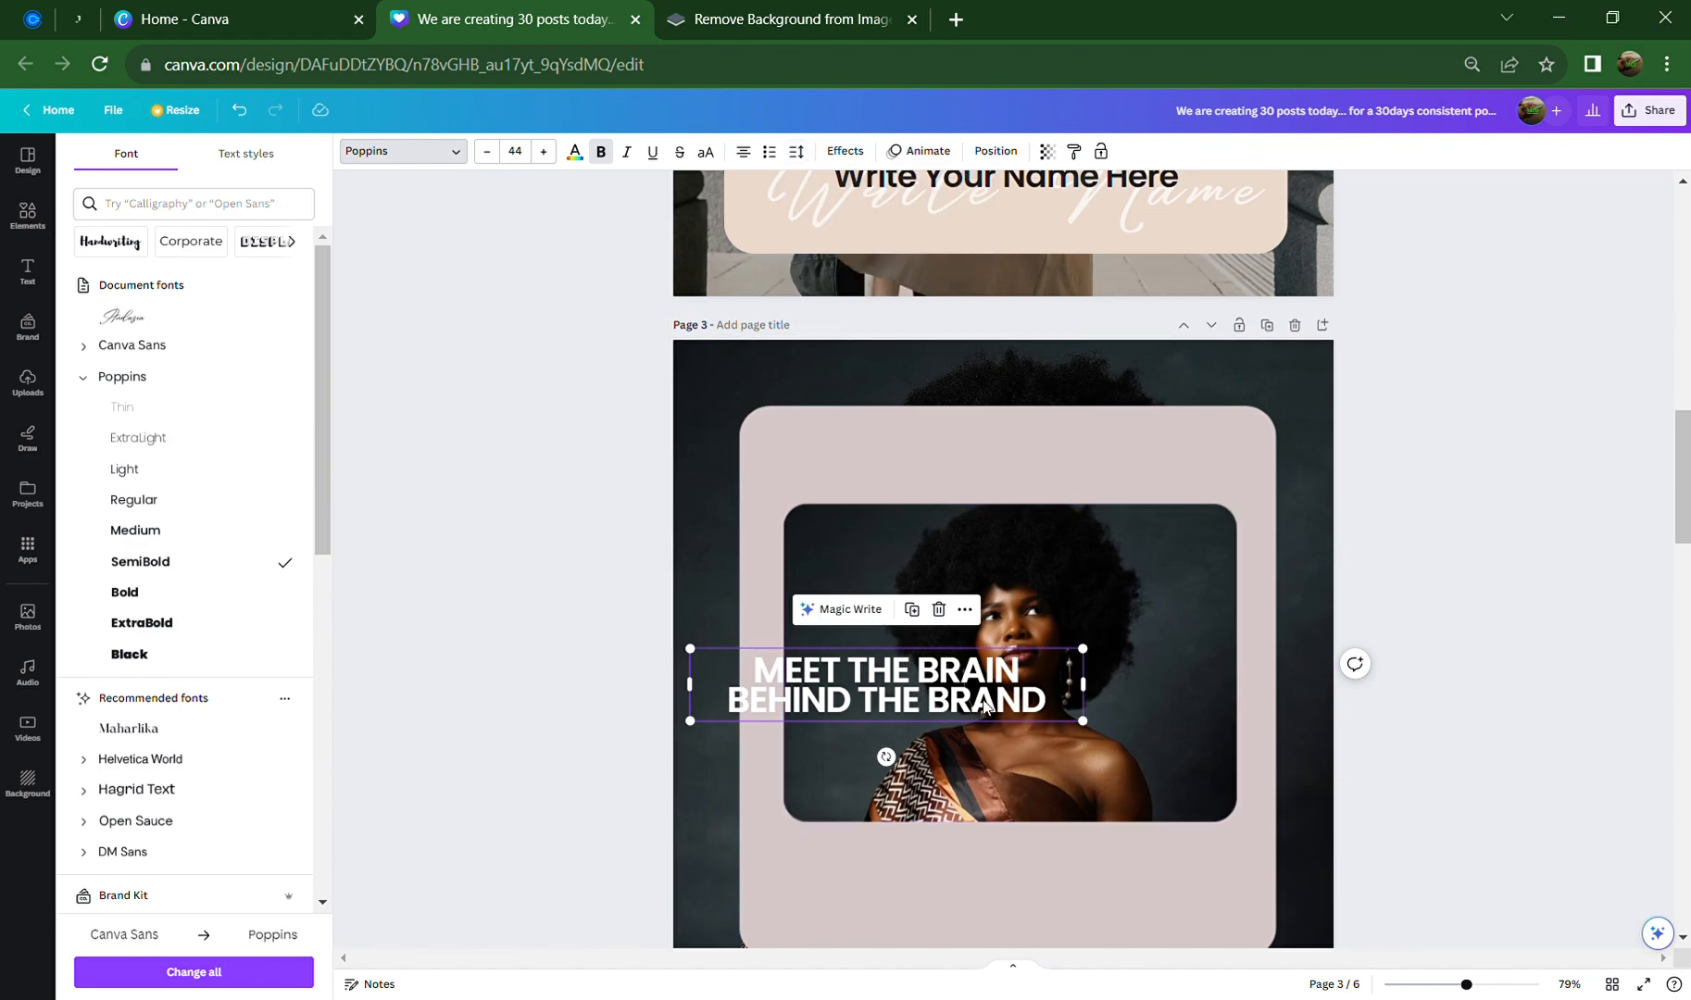
click(997, 857)
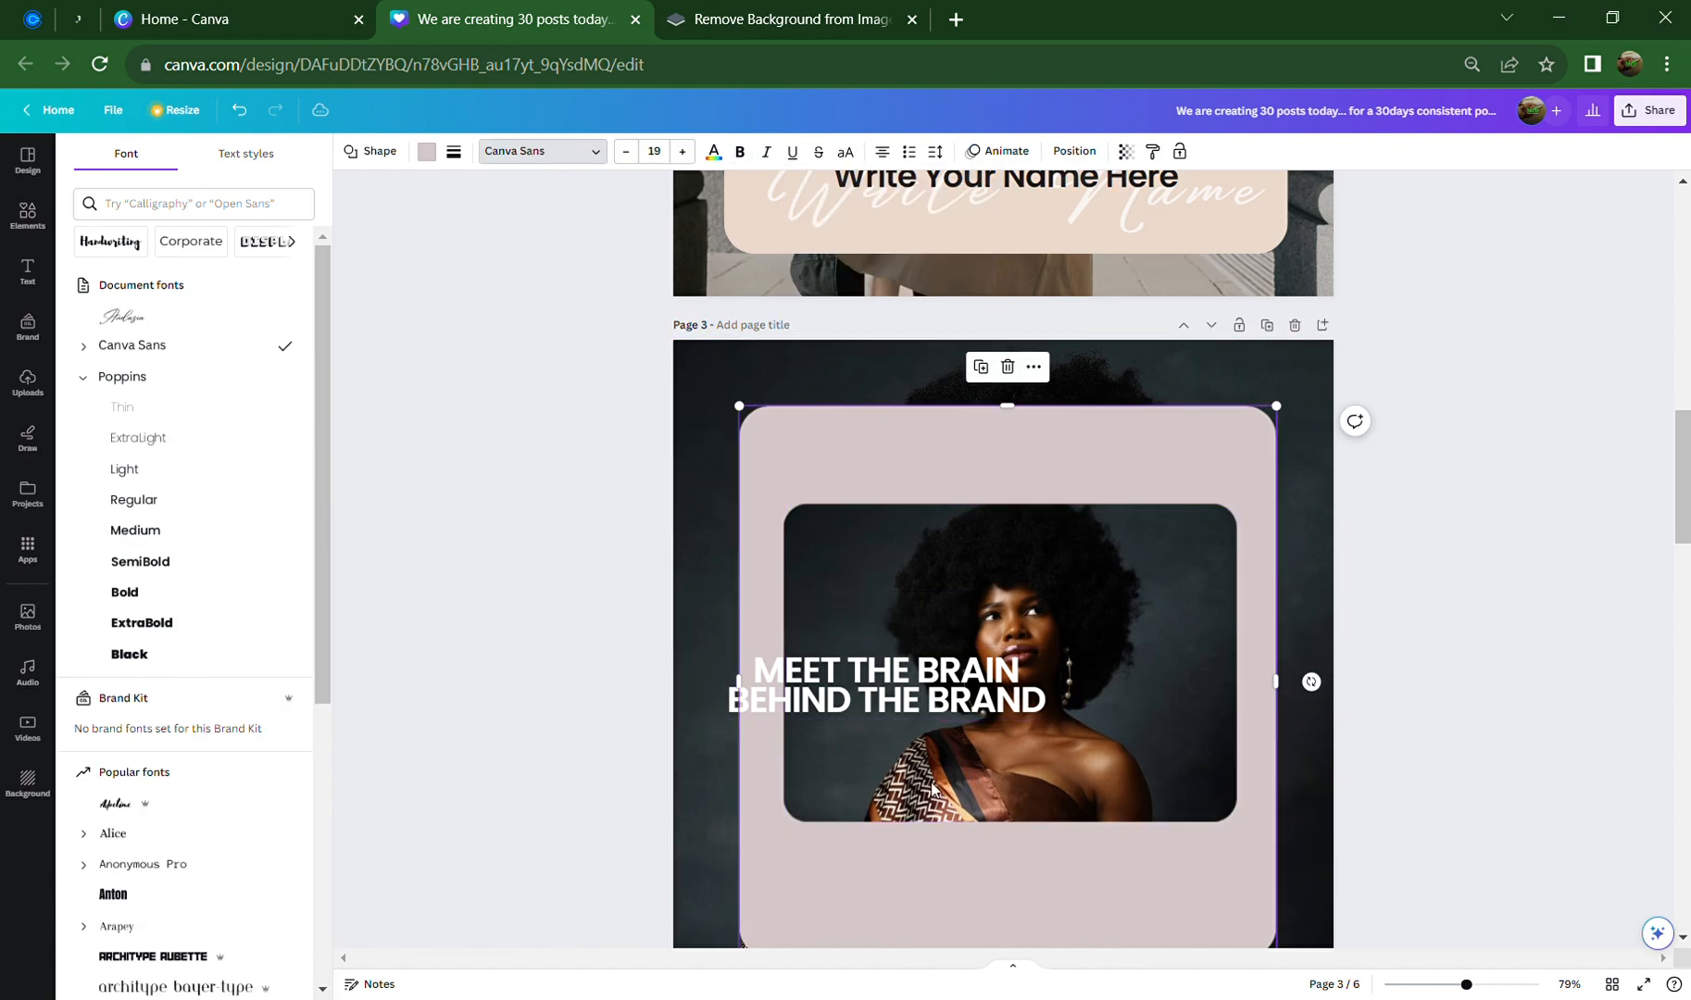
click(930, 701)
drag(930, 701, 1058, 476)
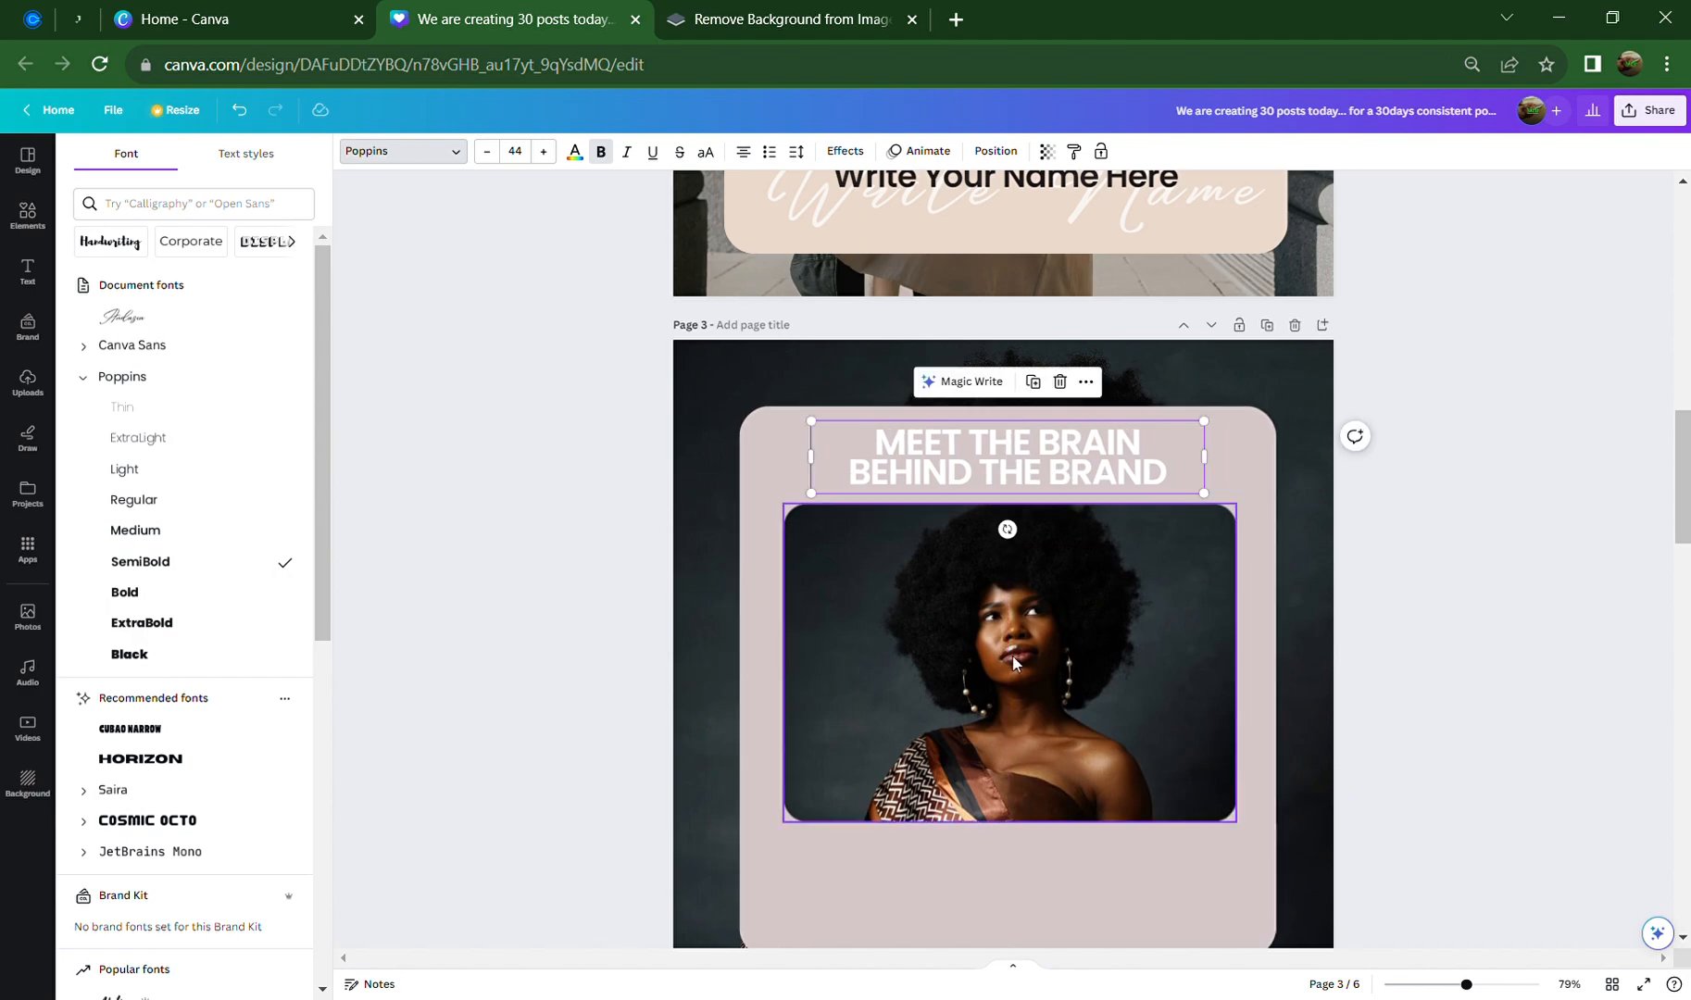
Move the photo slightly lower and recentre the heading above it
drag(1022, 715, 1025, 744)
click(1069, 456)
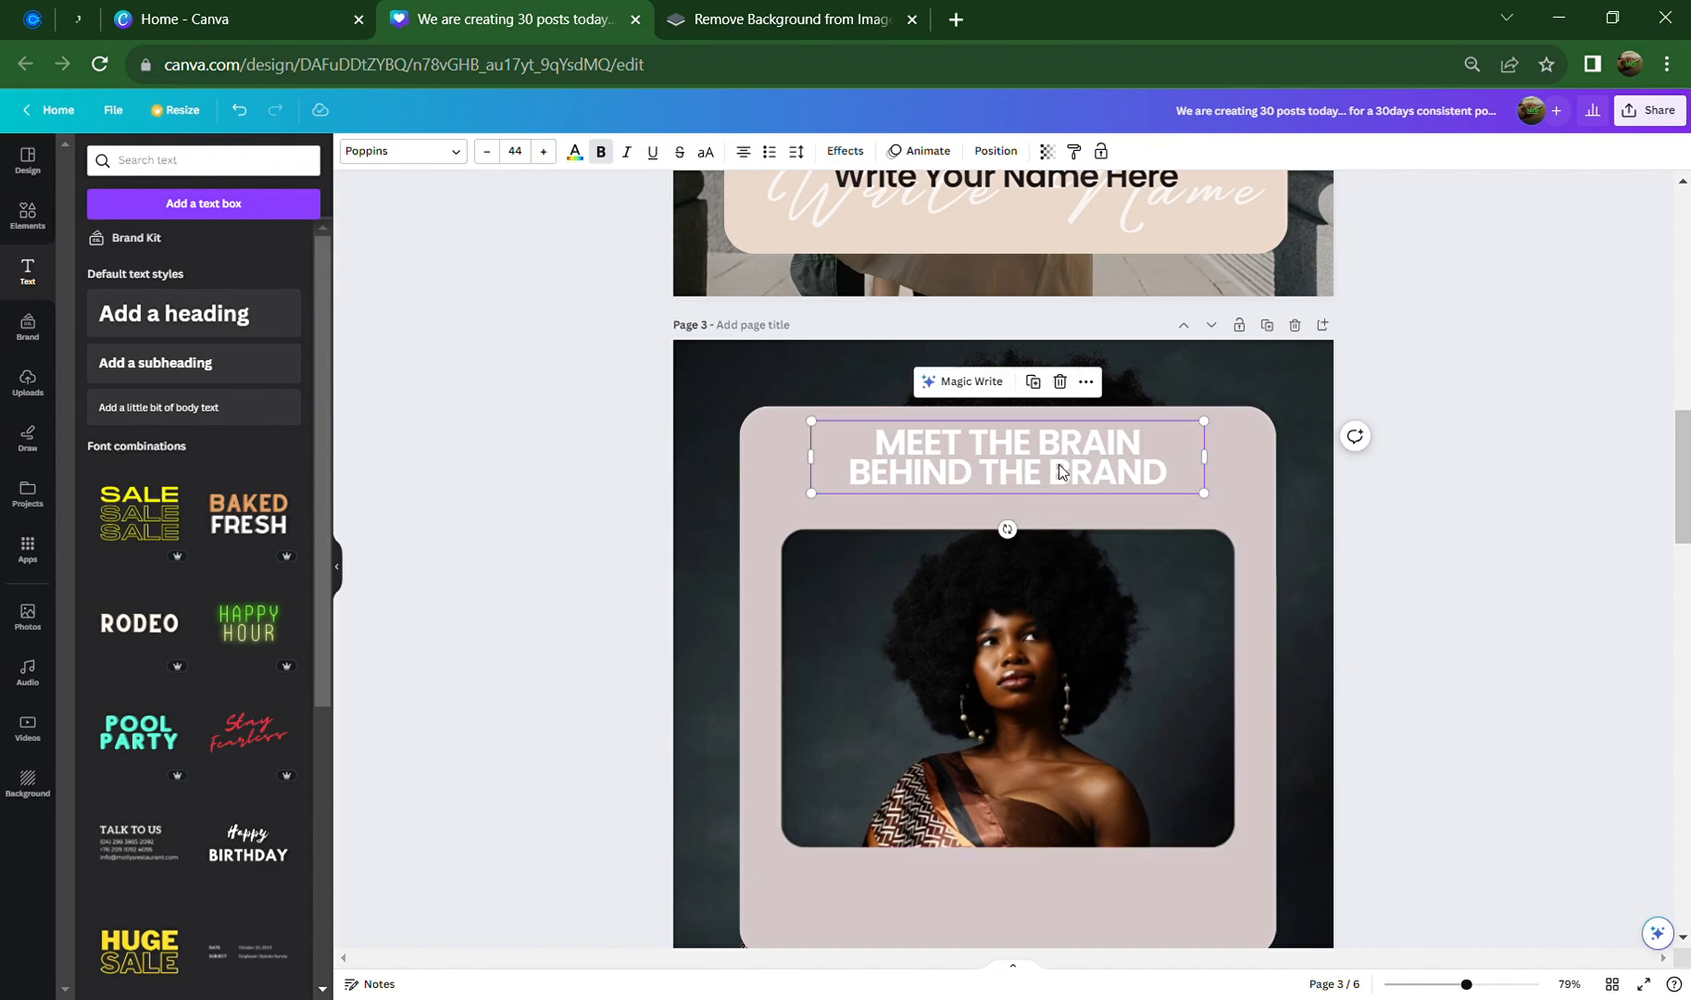
drag(1058, 463, 1192, 476)
click(1256, 476)
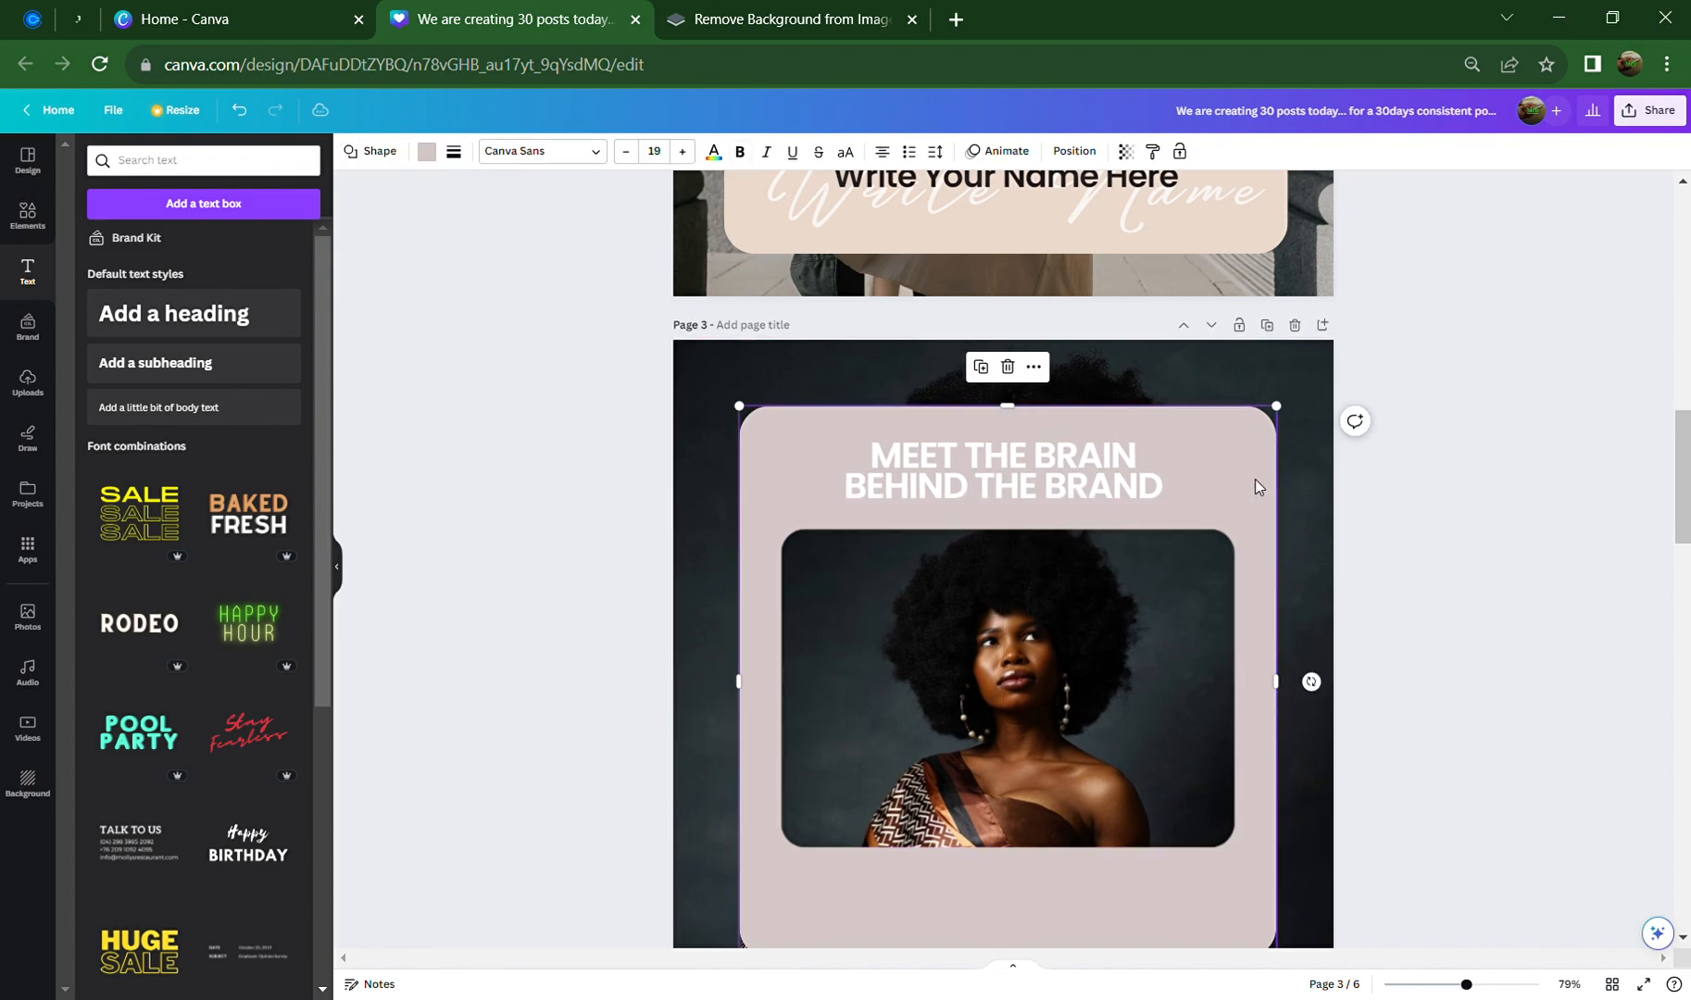
click(1064, 488)
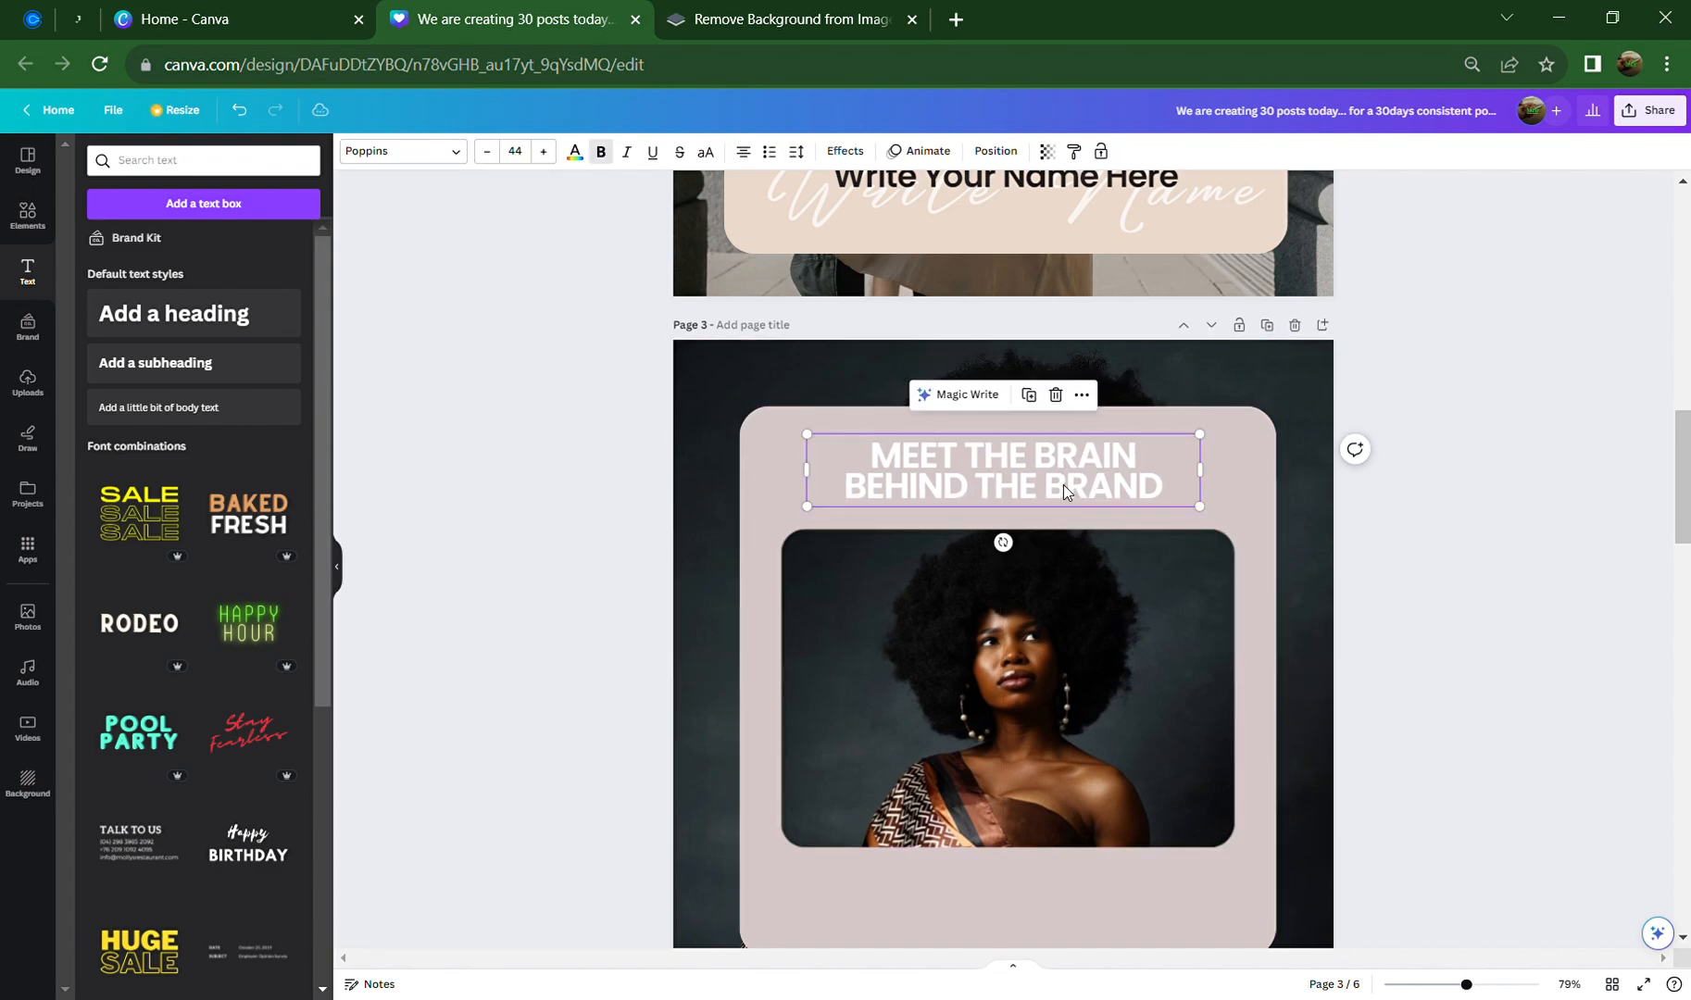
Colour the heading with the dark brown swatch from the photo colours
click(575, 152)
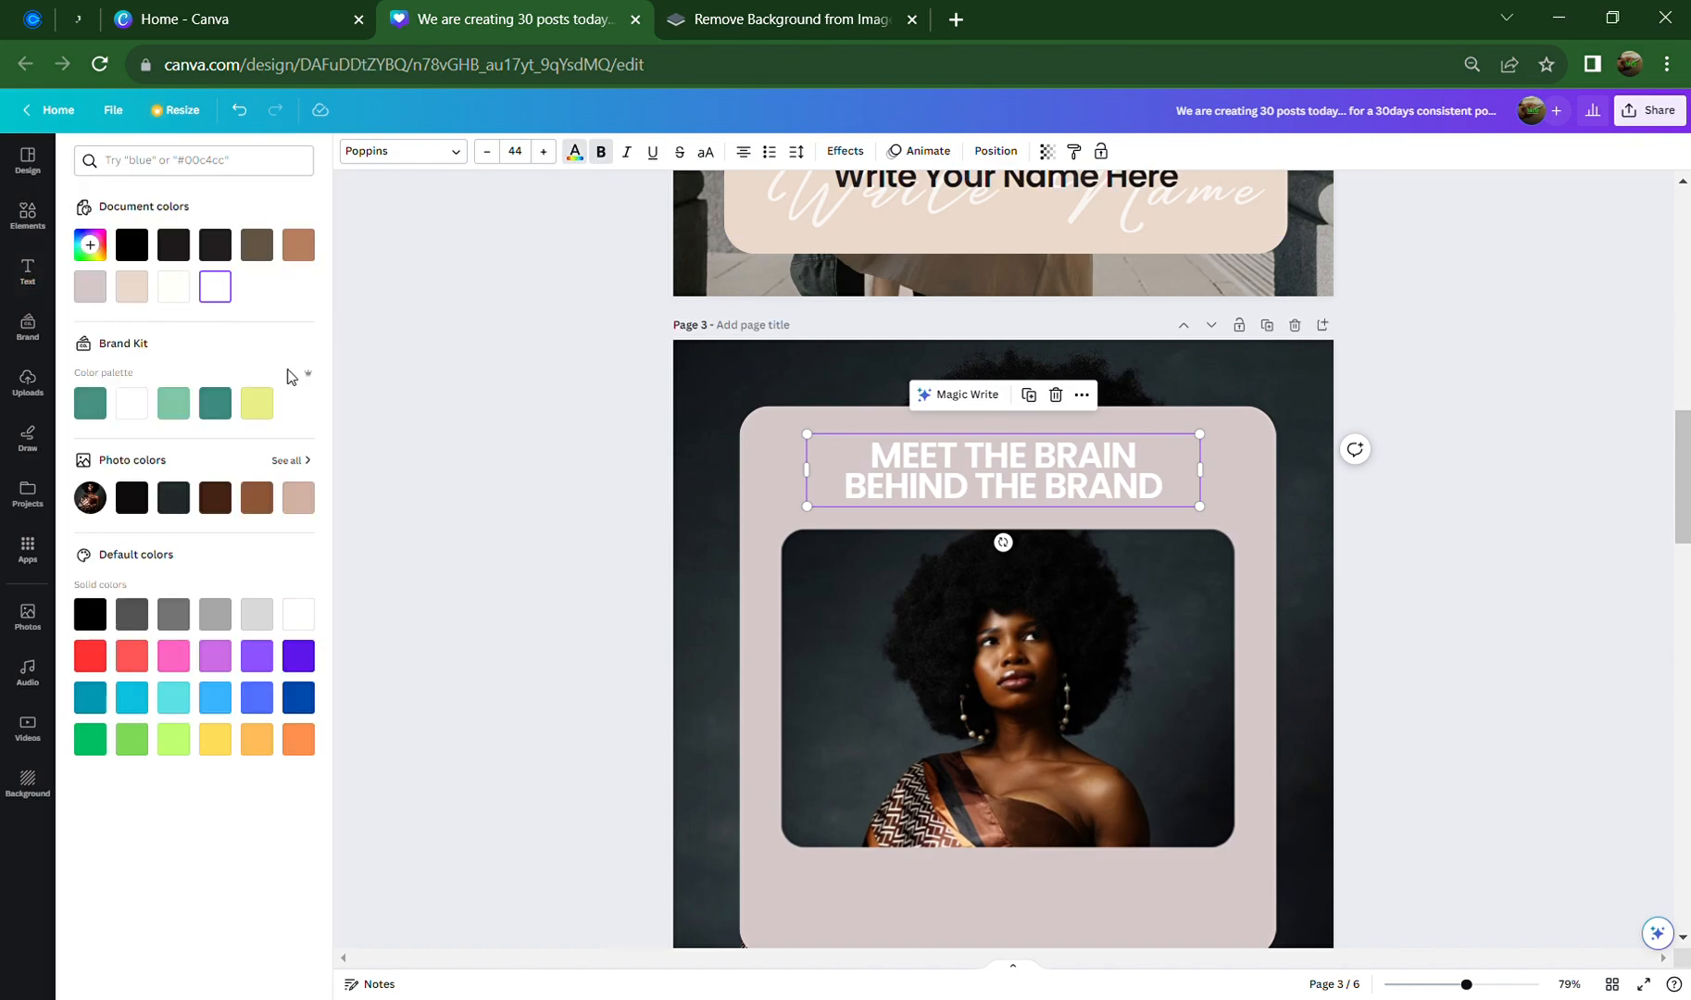
click(256, 498)
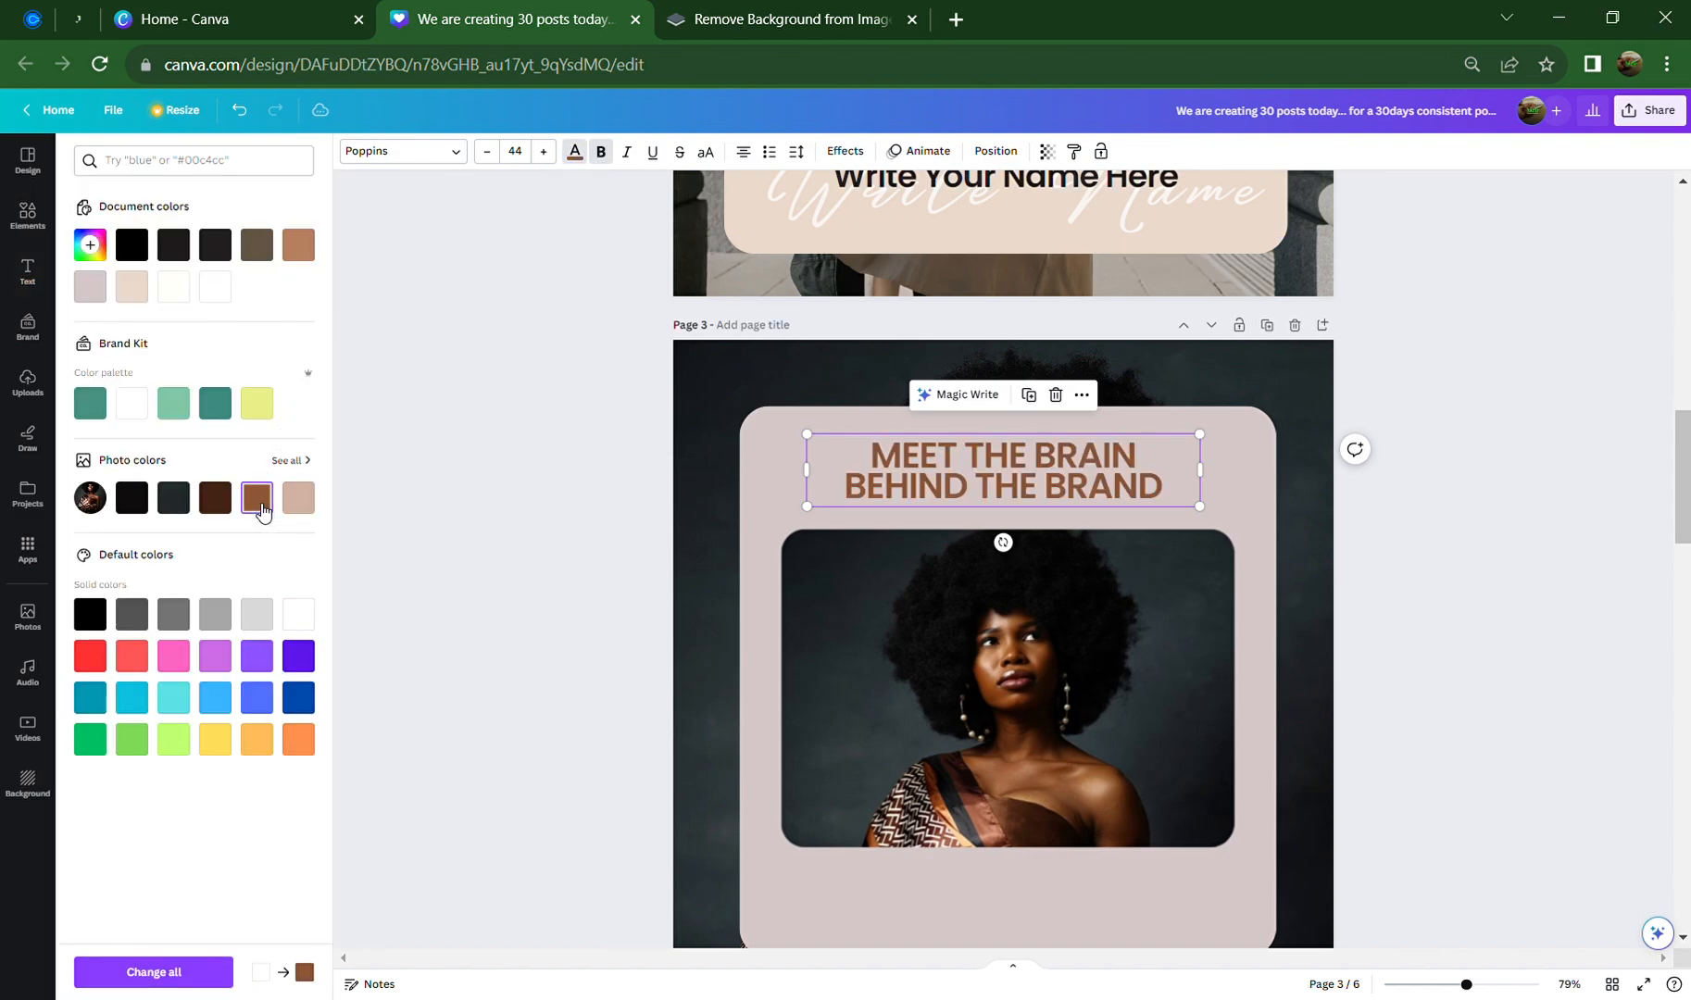
click(215, 500)
key(Escape)
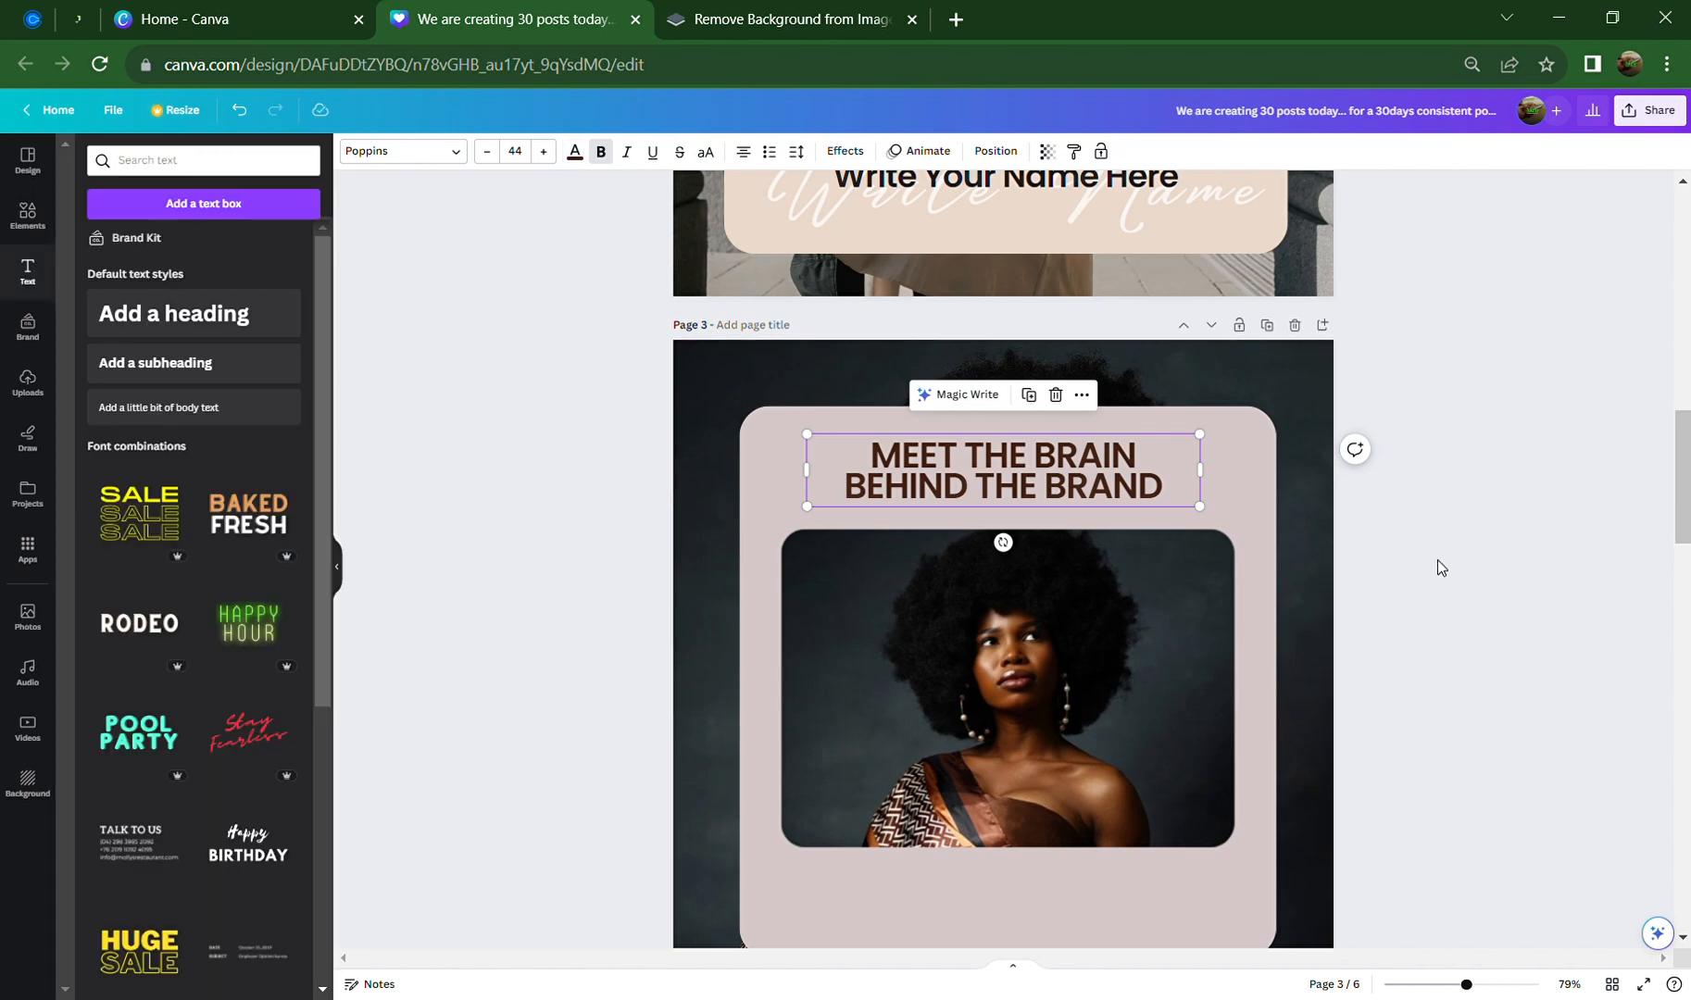
click(1436, 559)
scroll(1229, 552, down, 3)
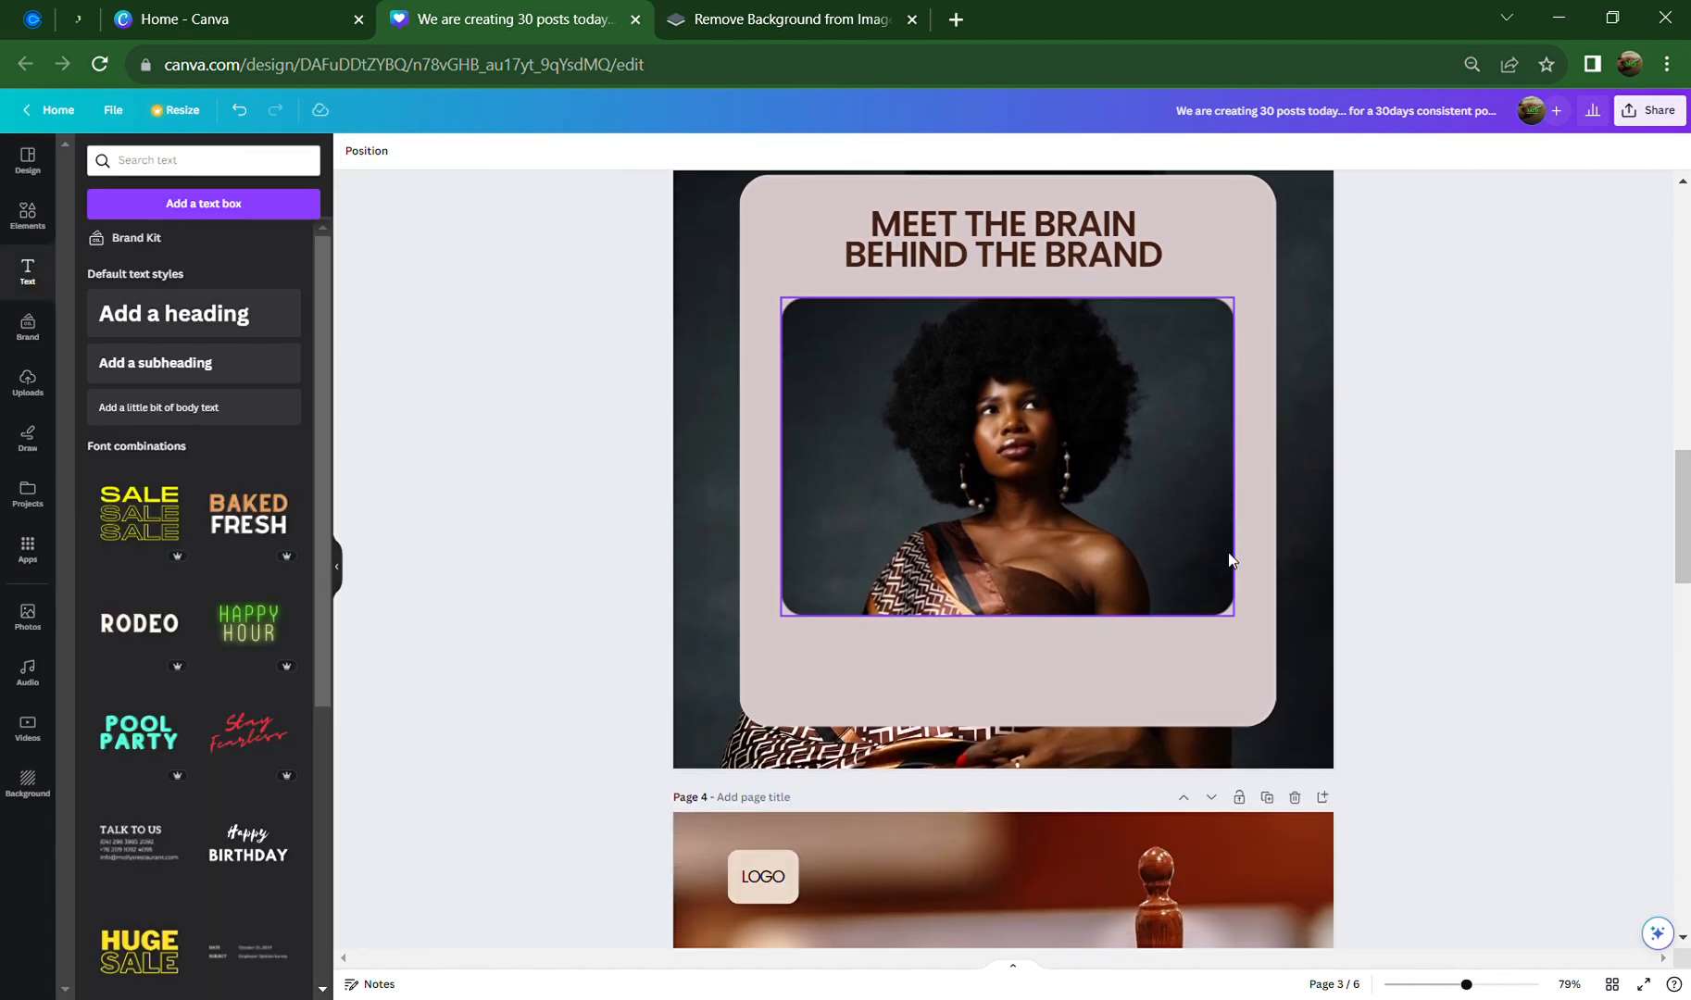
scroll(1264, 715, up, 8)
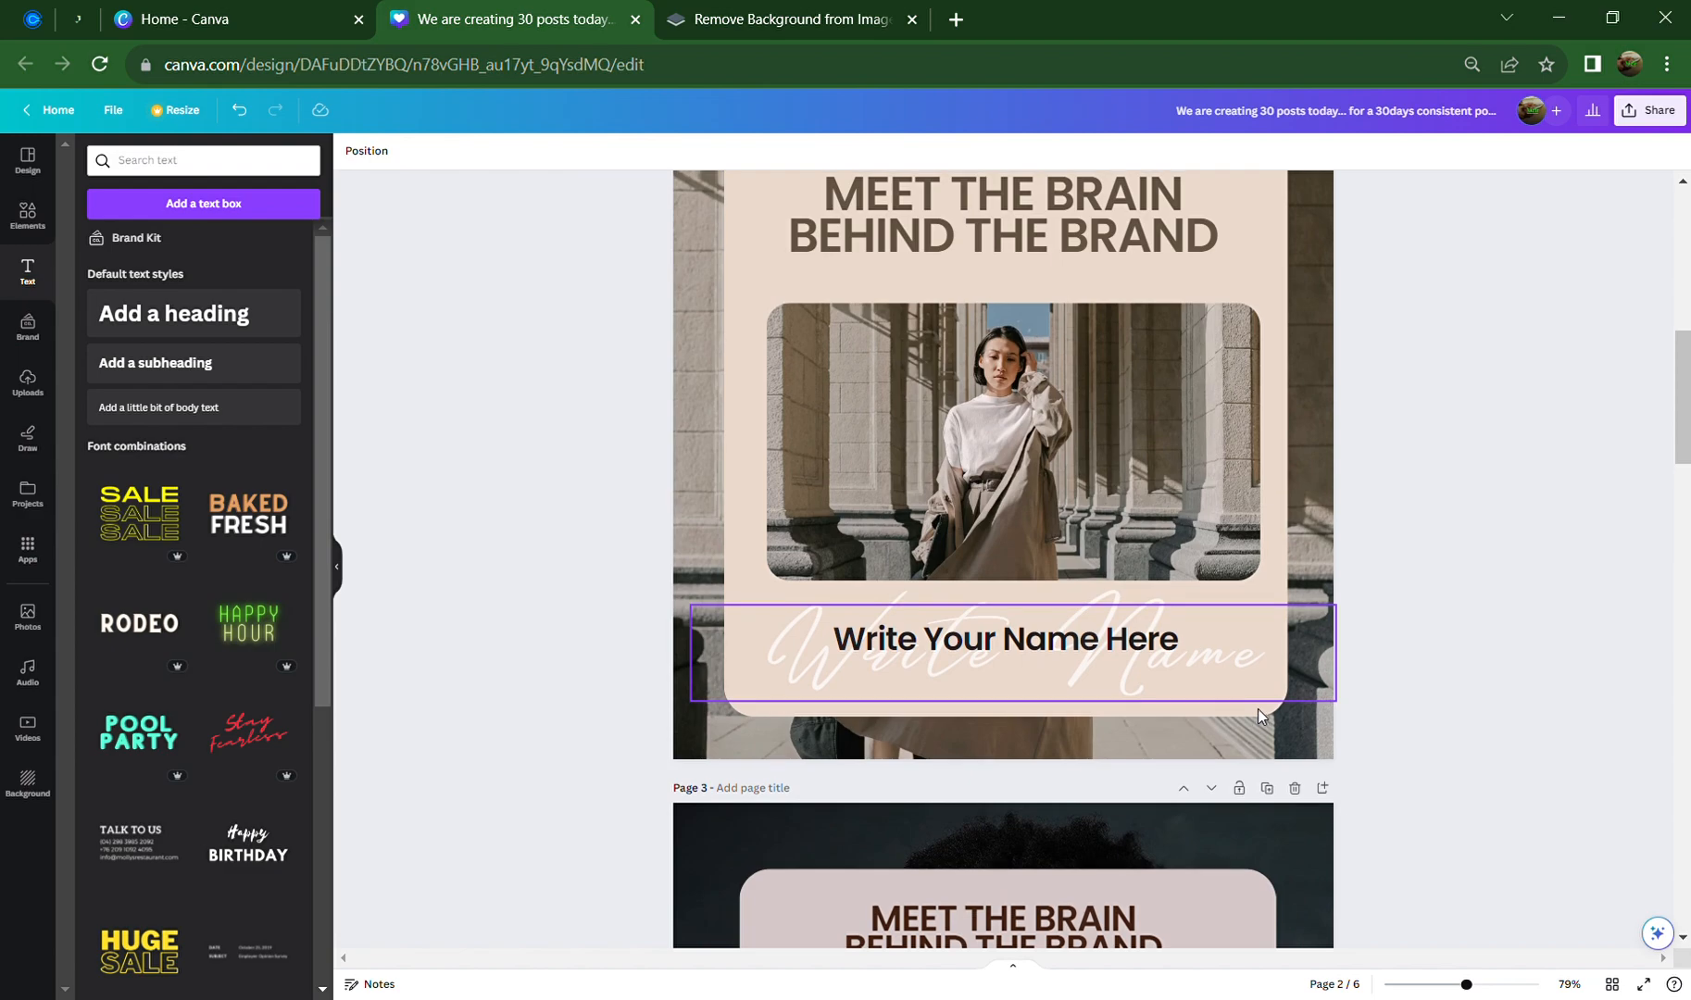
scroll(1257, 708, up, 1)
scroll(1275, 839, down, 5)
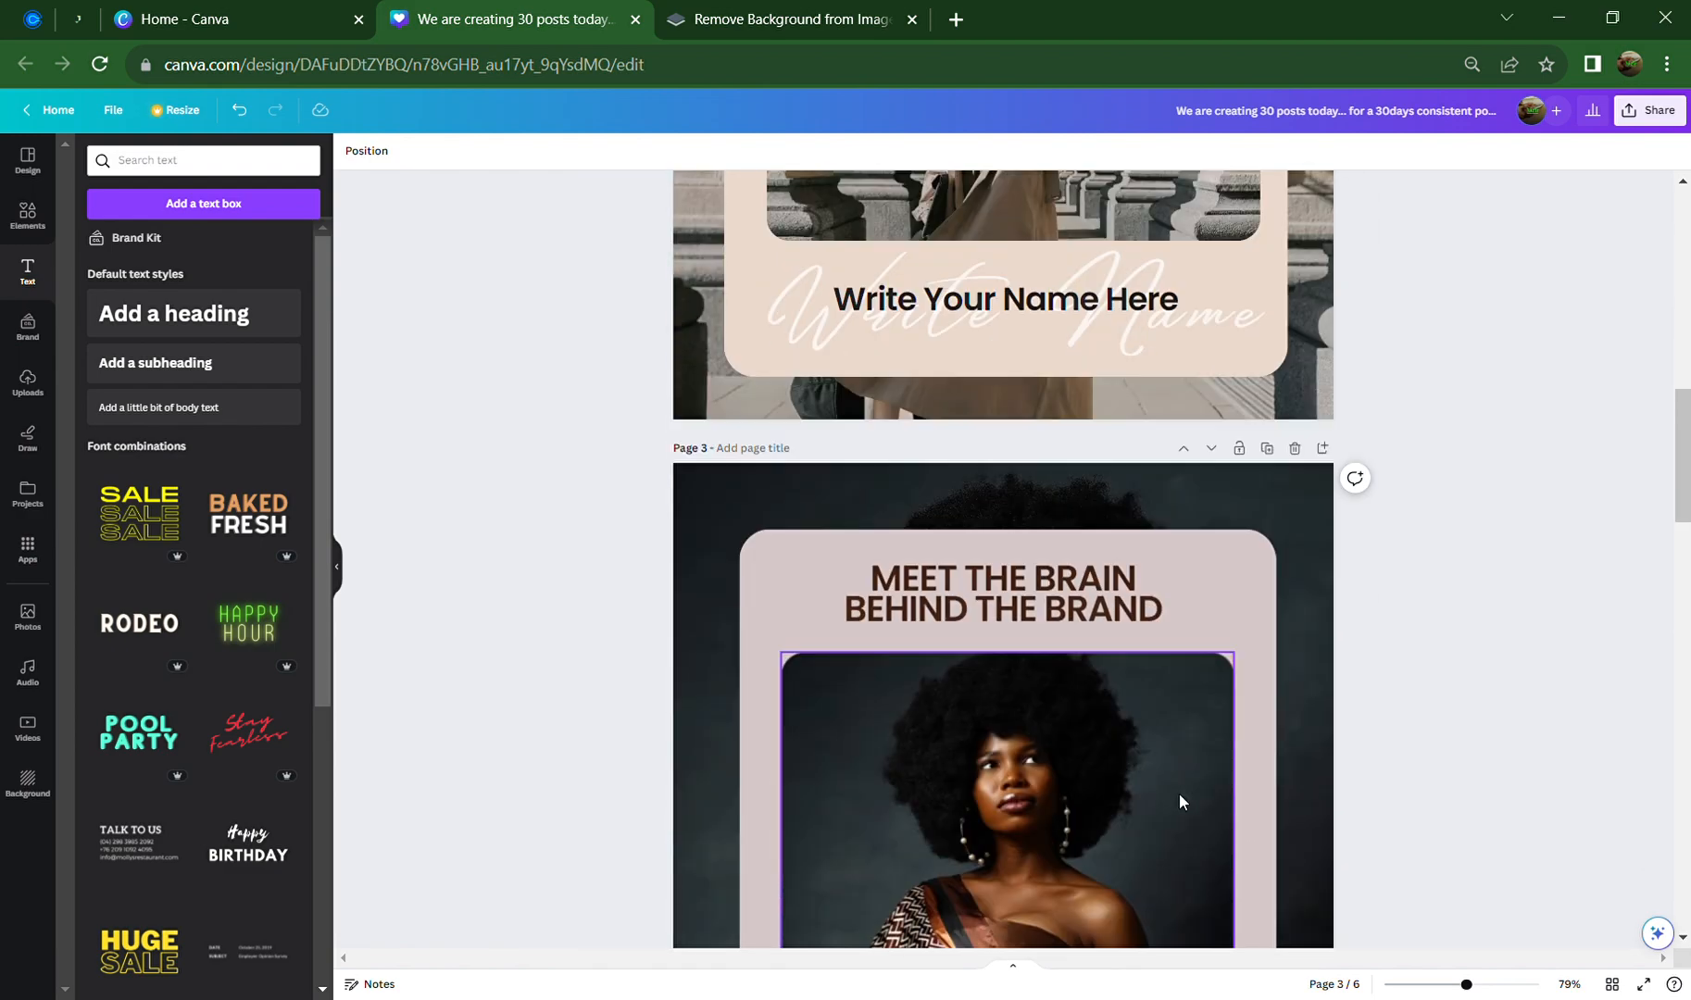
scroll(1180, 801, down, 2)
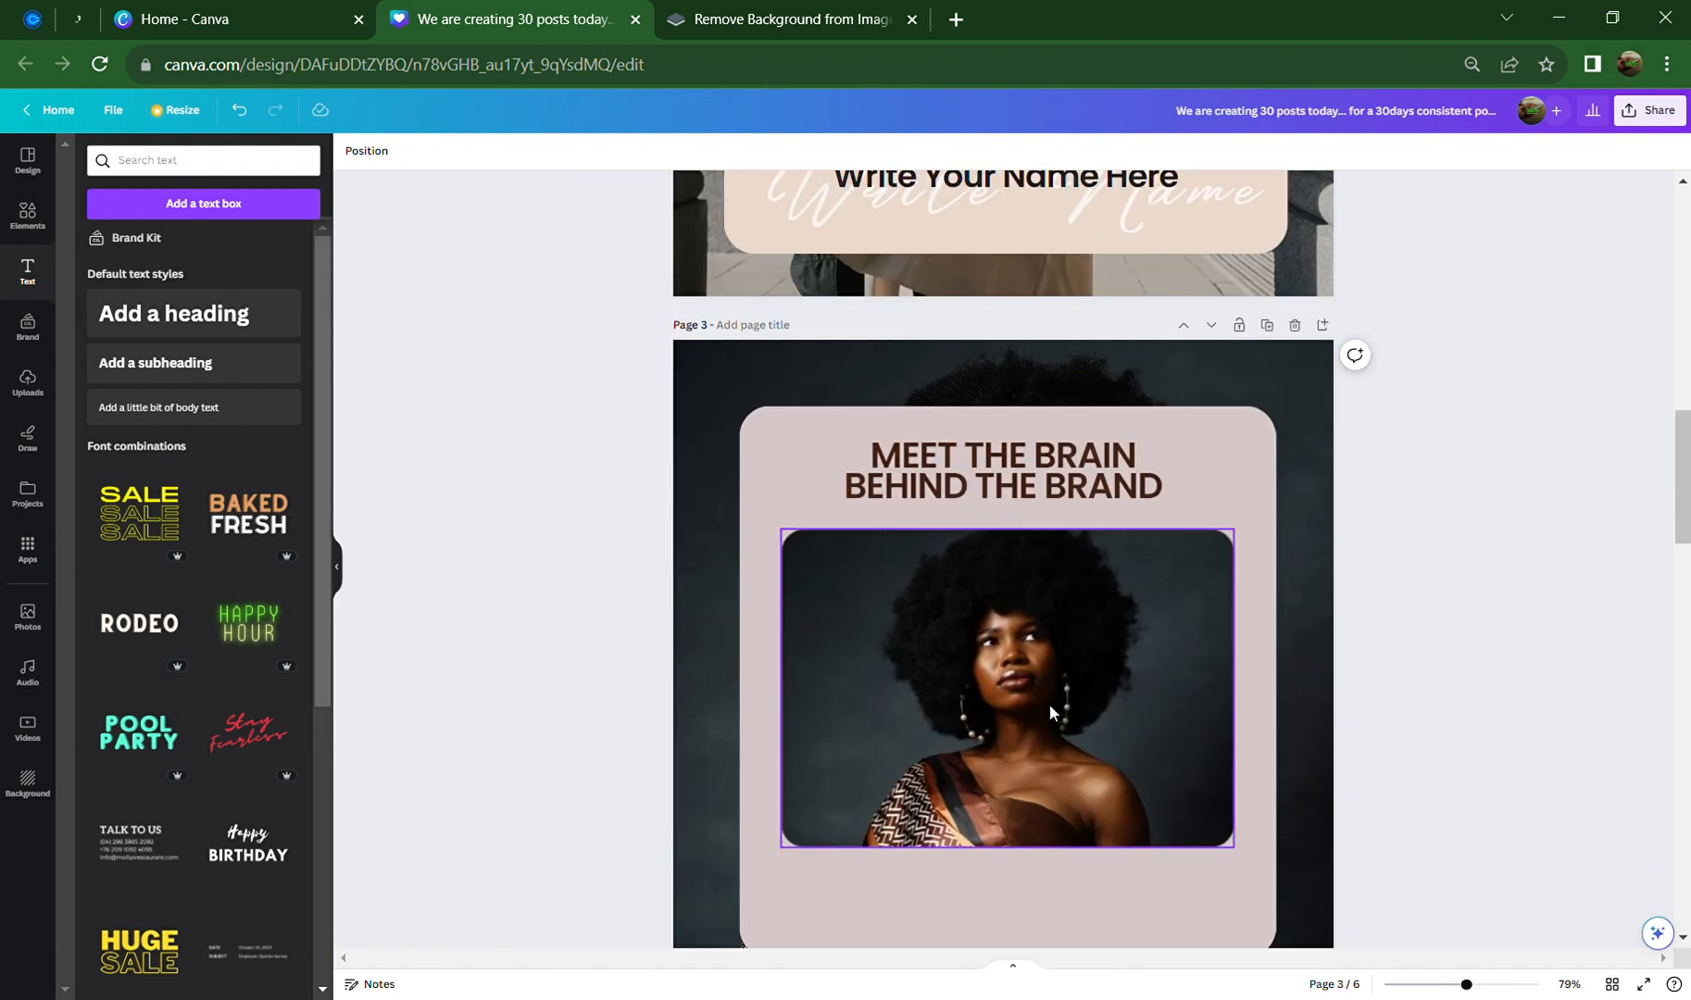
scroll(1049, 704, down, 2)
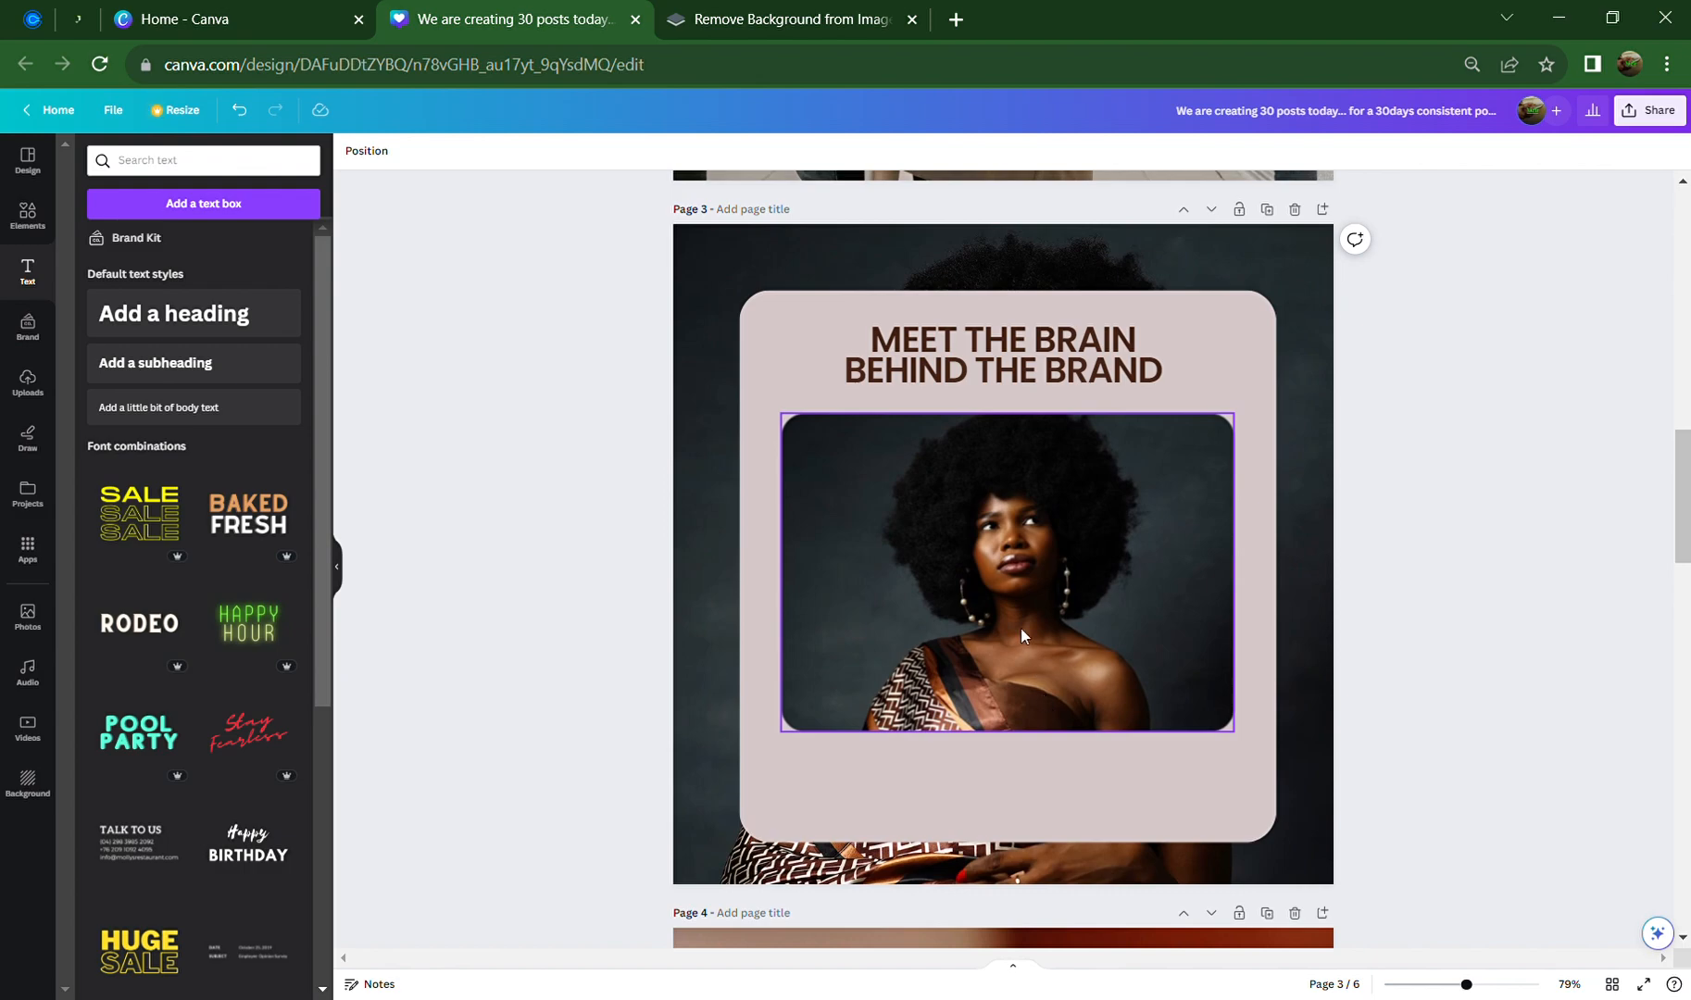
scroll(1020, 628, up, 4)
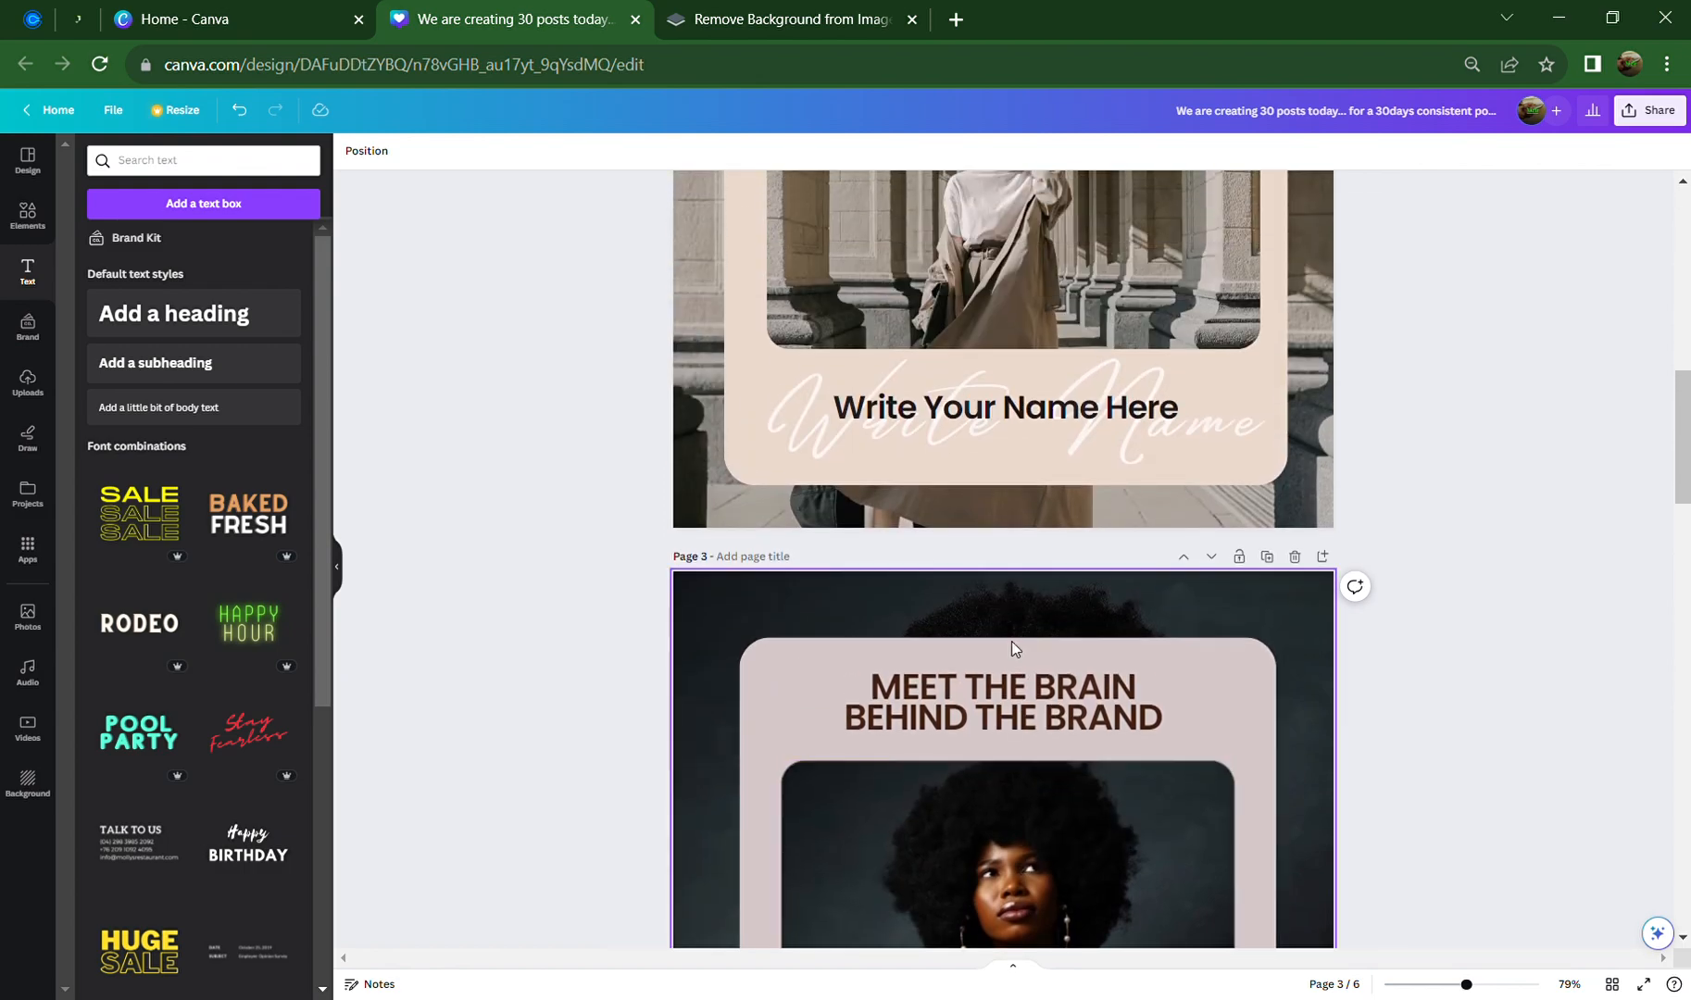
scroll(1010, 640, down, 2)
scroll(1008, 651, down, 1)
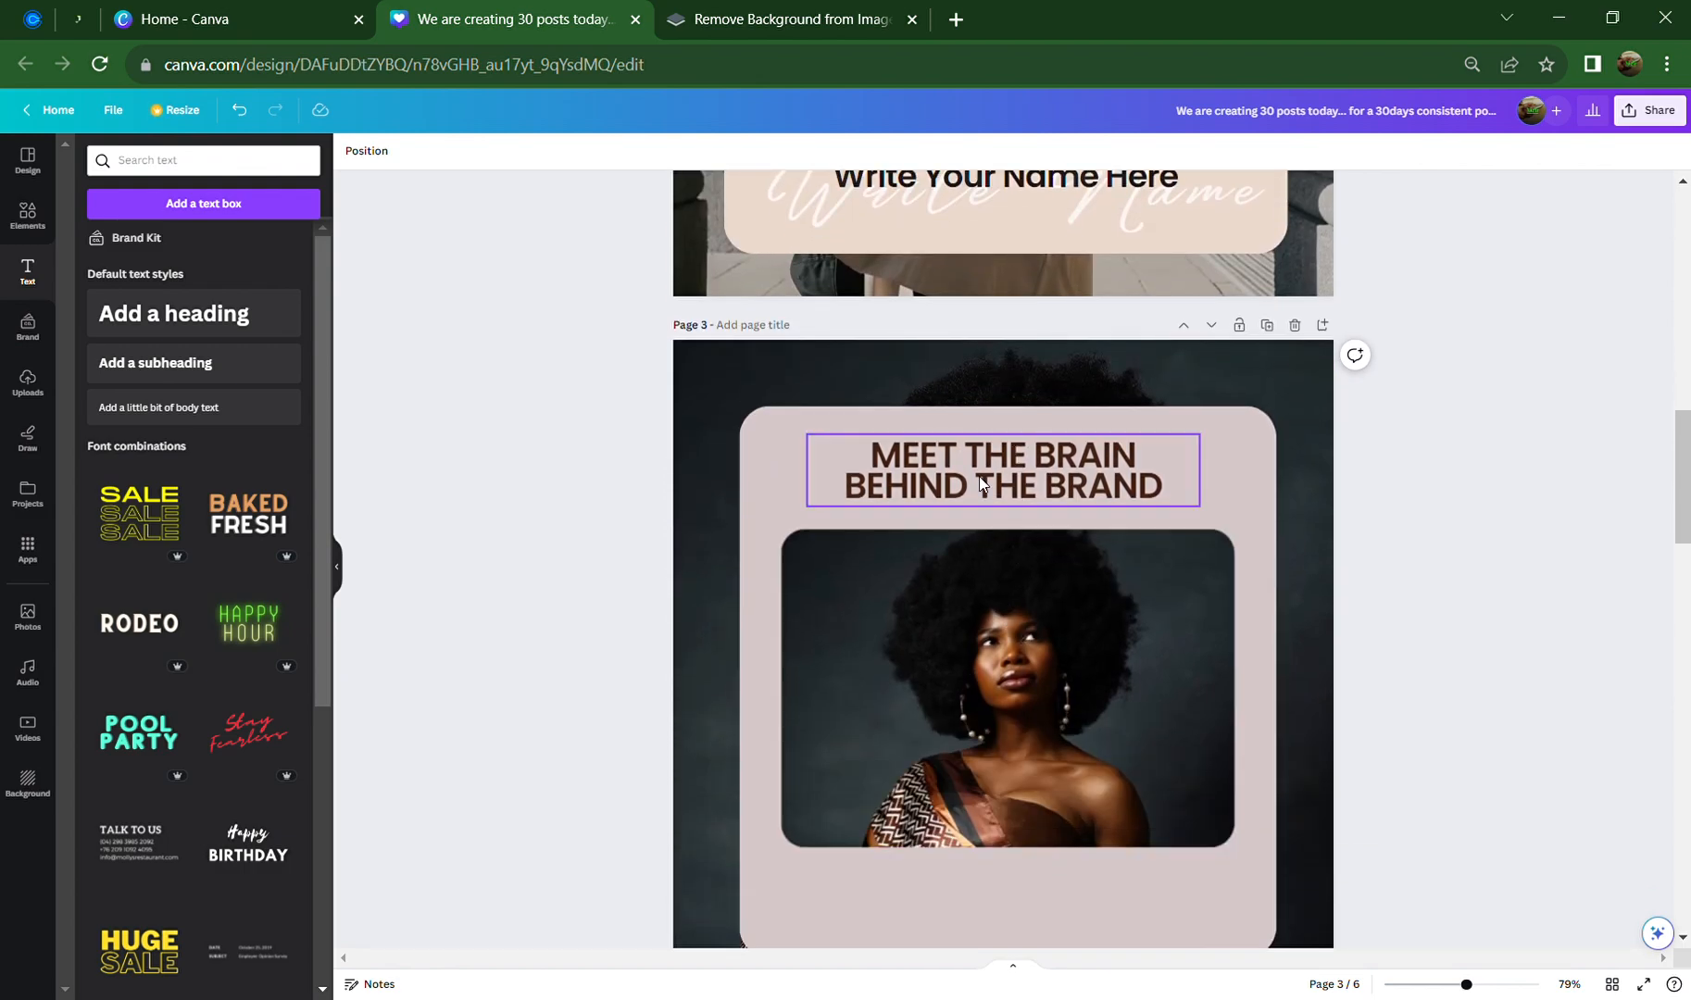
click(1026, 455)
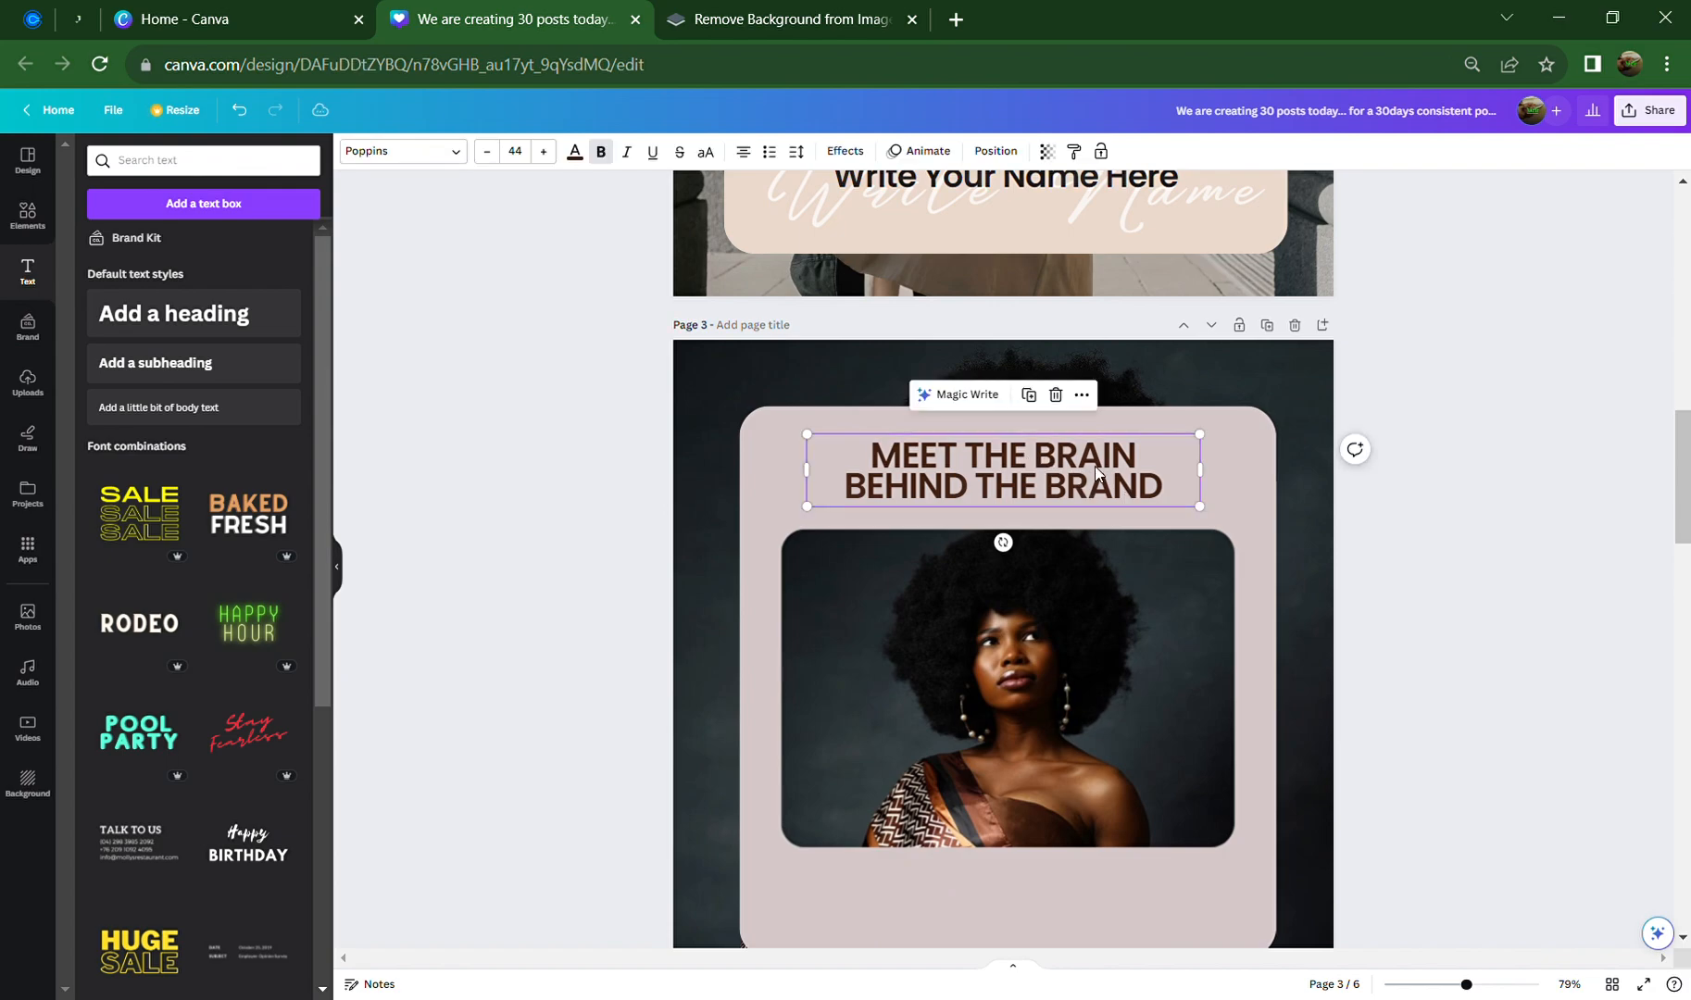
Copy the heading below the photo and replace its text with the person's name
click(1037, 405)
drag(1044, 502, 1038, 908)
scroll(1030, 775, down, 3)
double_click(1026, 690)
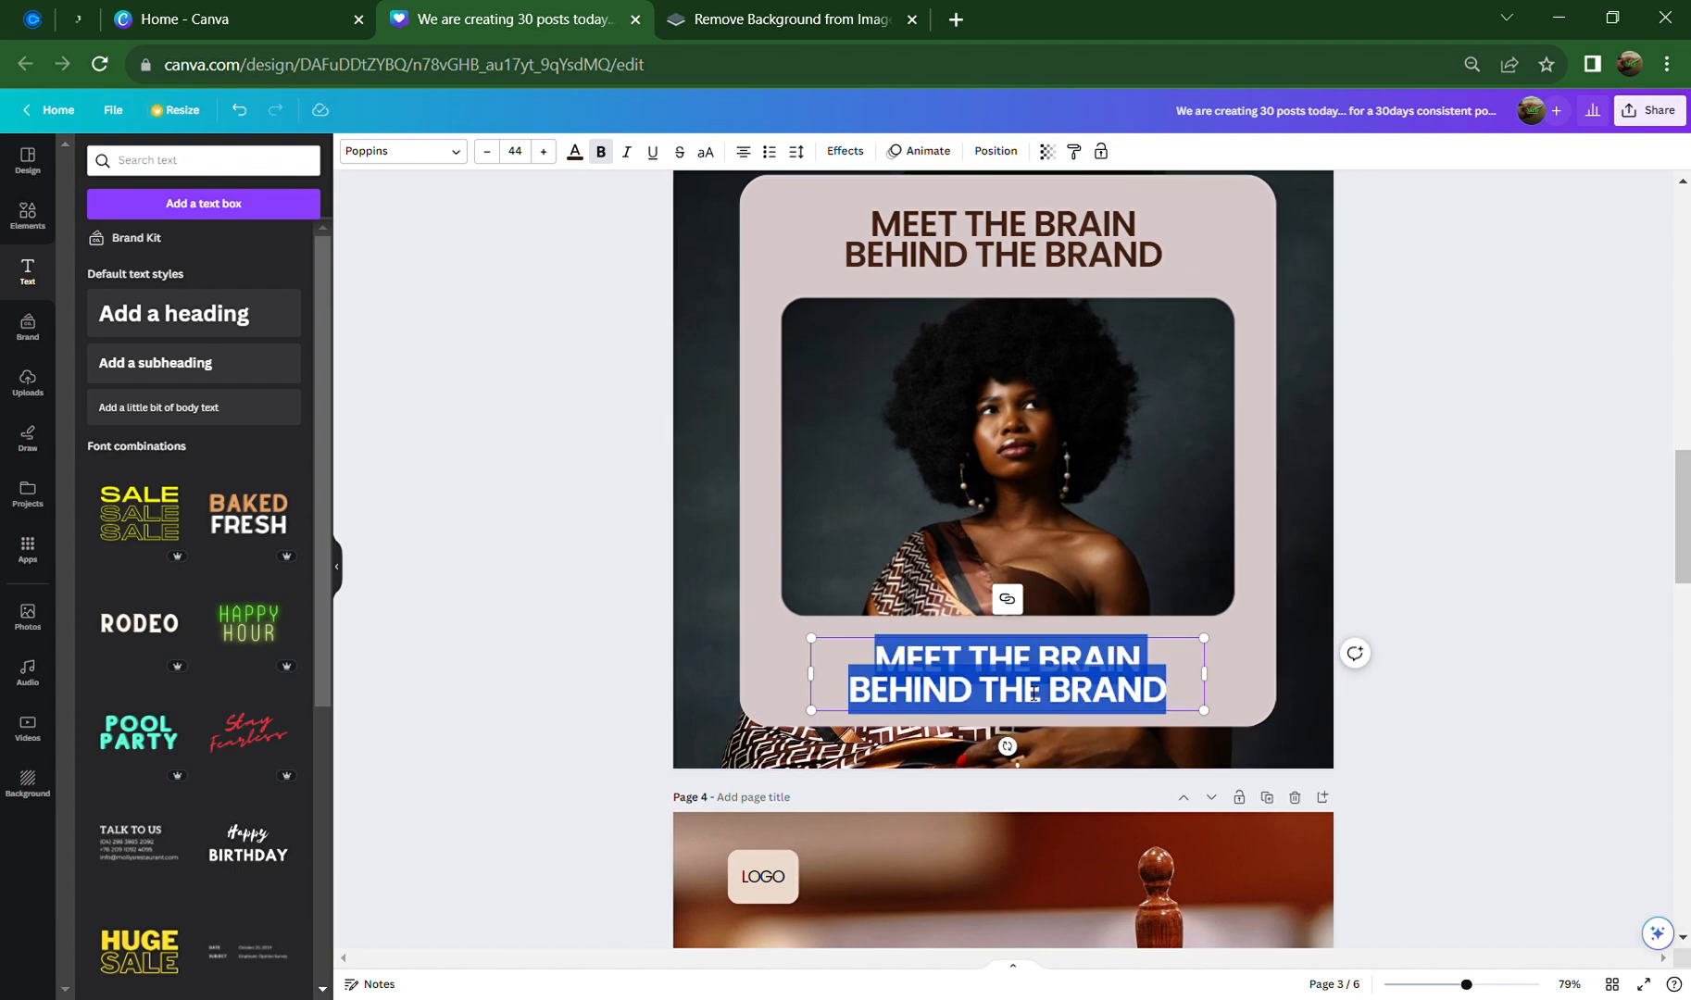
scroll(1033, 693, up, 2)
scroll(1022, 697, down, 2)
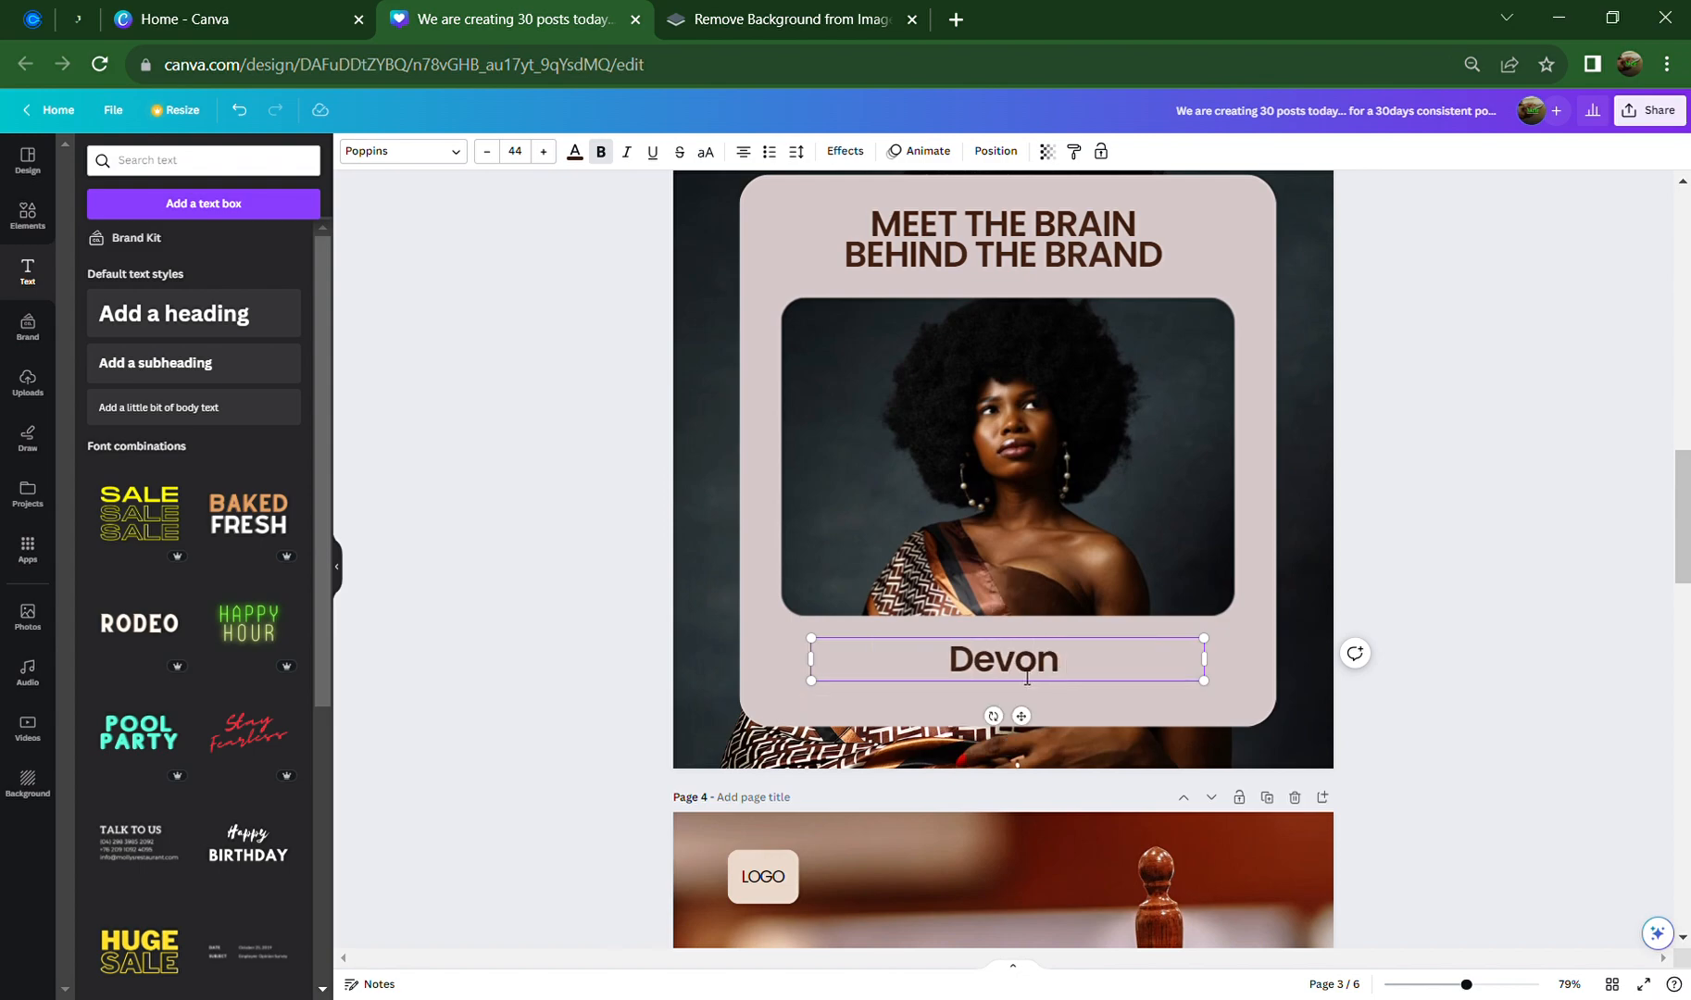
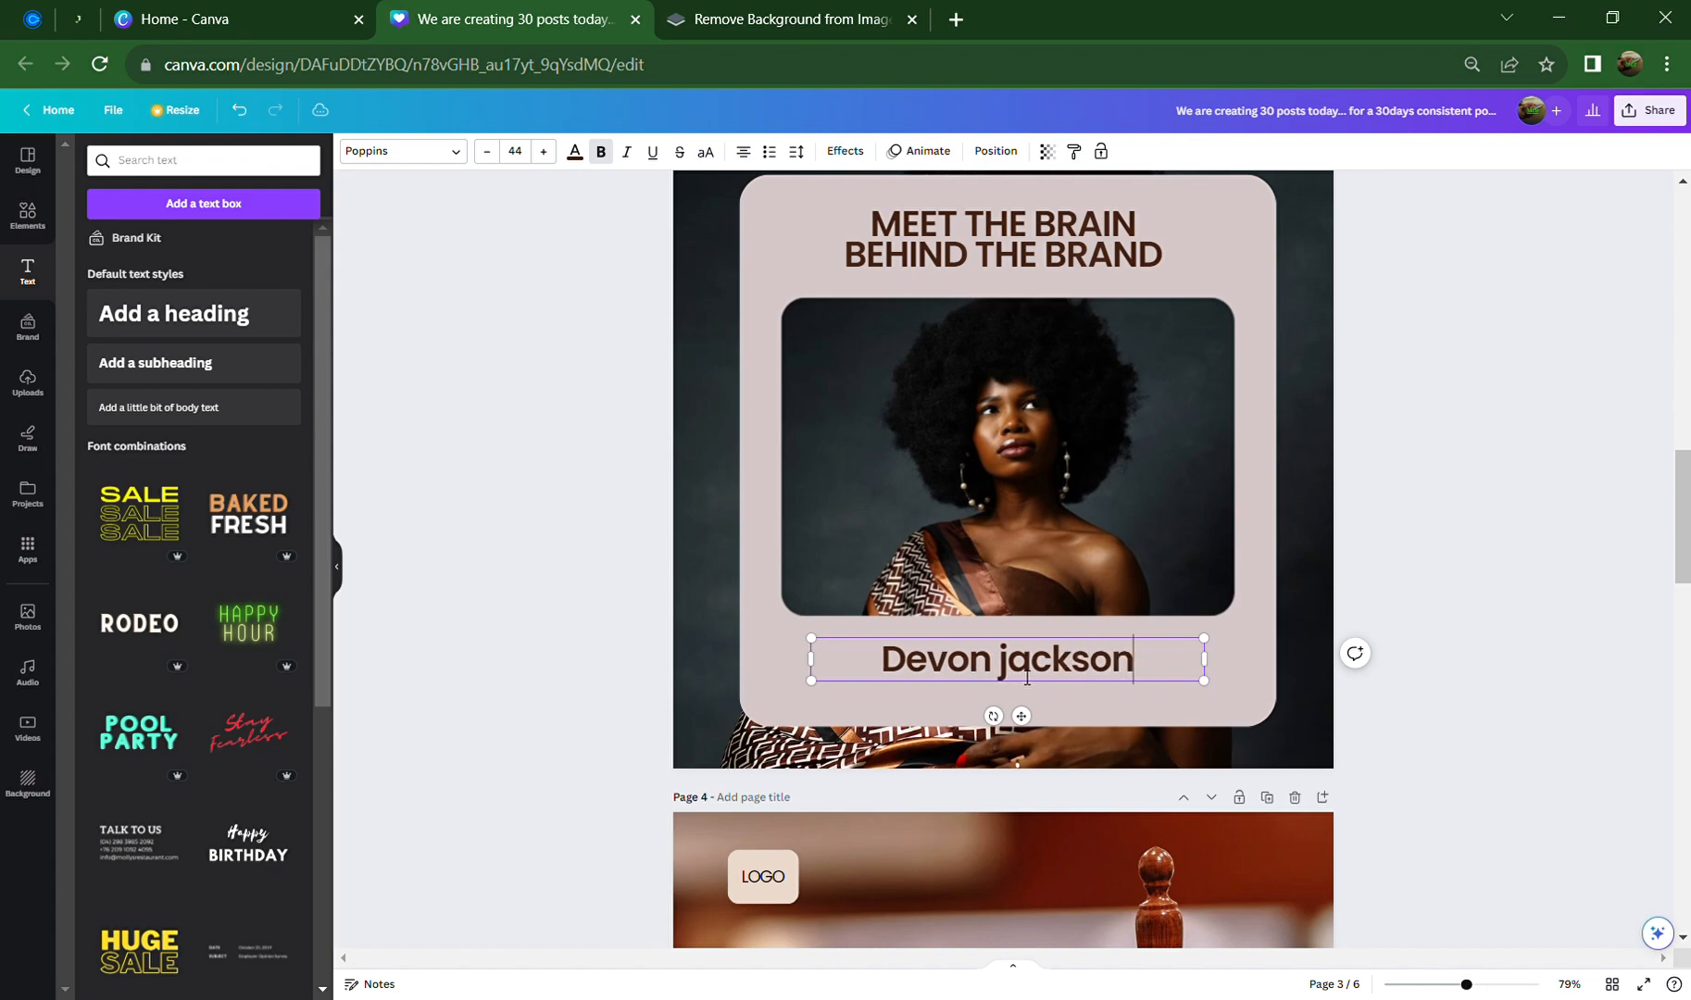
Retype the surname with a capital initial and reselect the name text box
key(BackSpace)
key(BackSpace)
key(BackSpace)
key(BackSpace)
key(BackSpace)
key(BackSpace)
key(BackSpace)
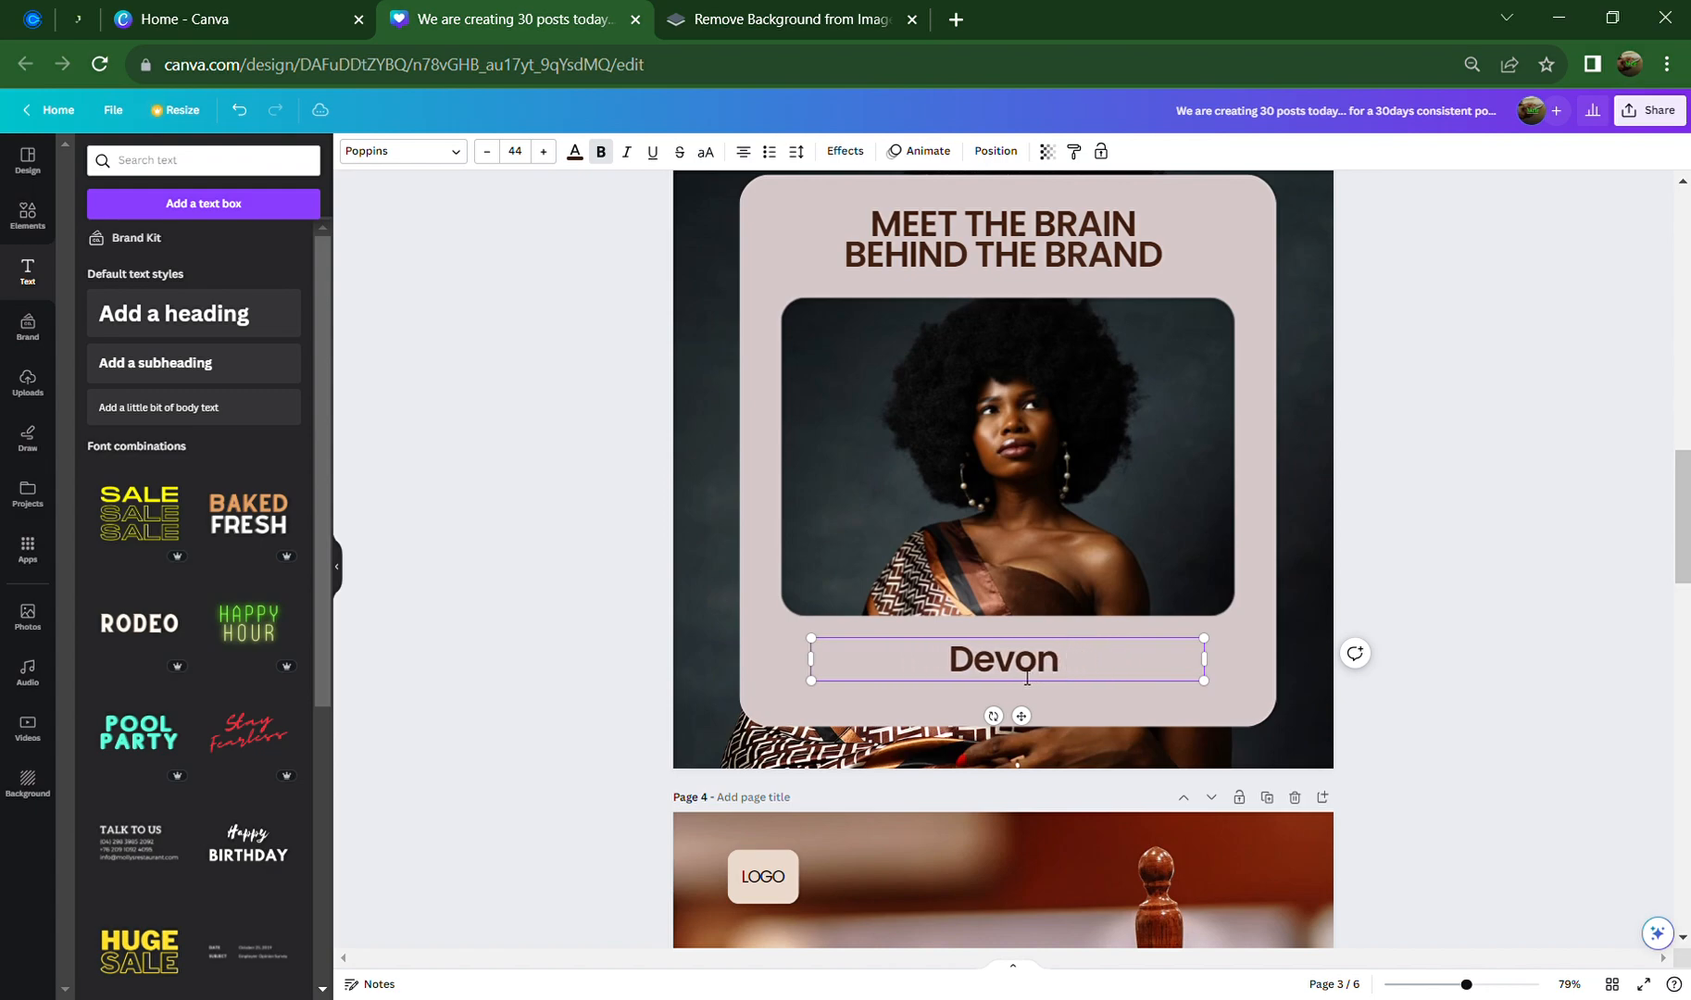
text(Jackson)
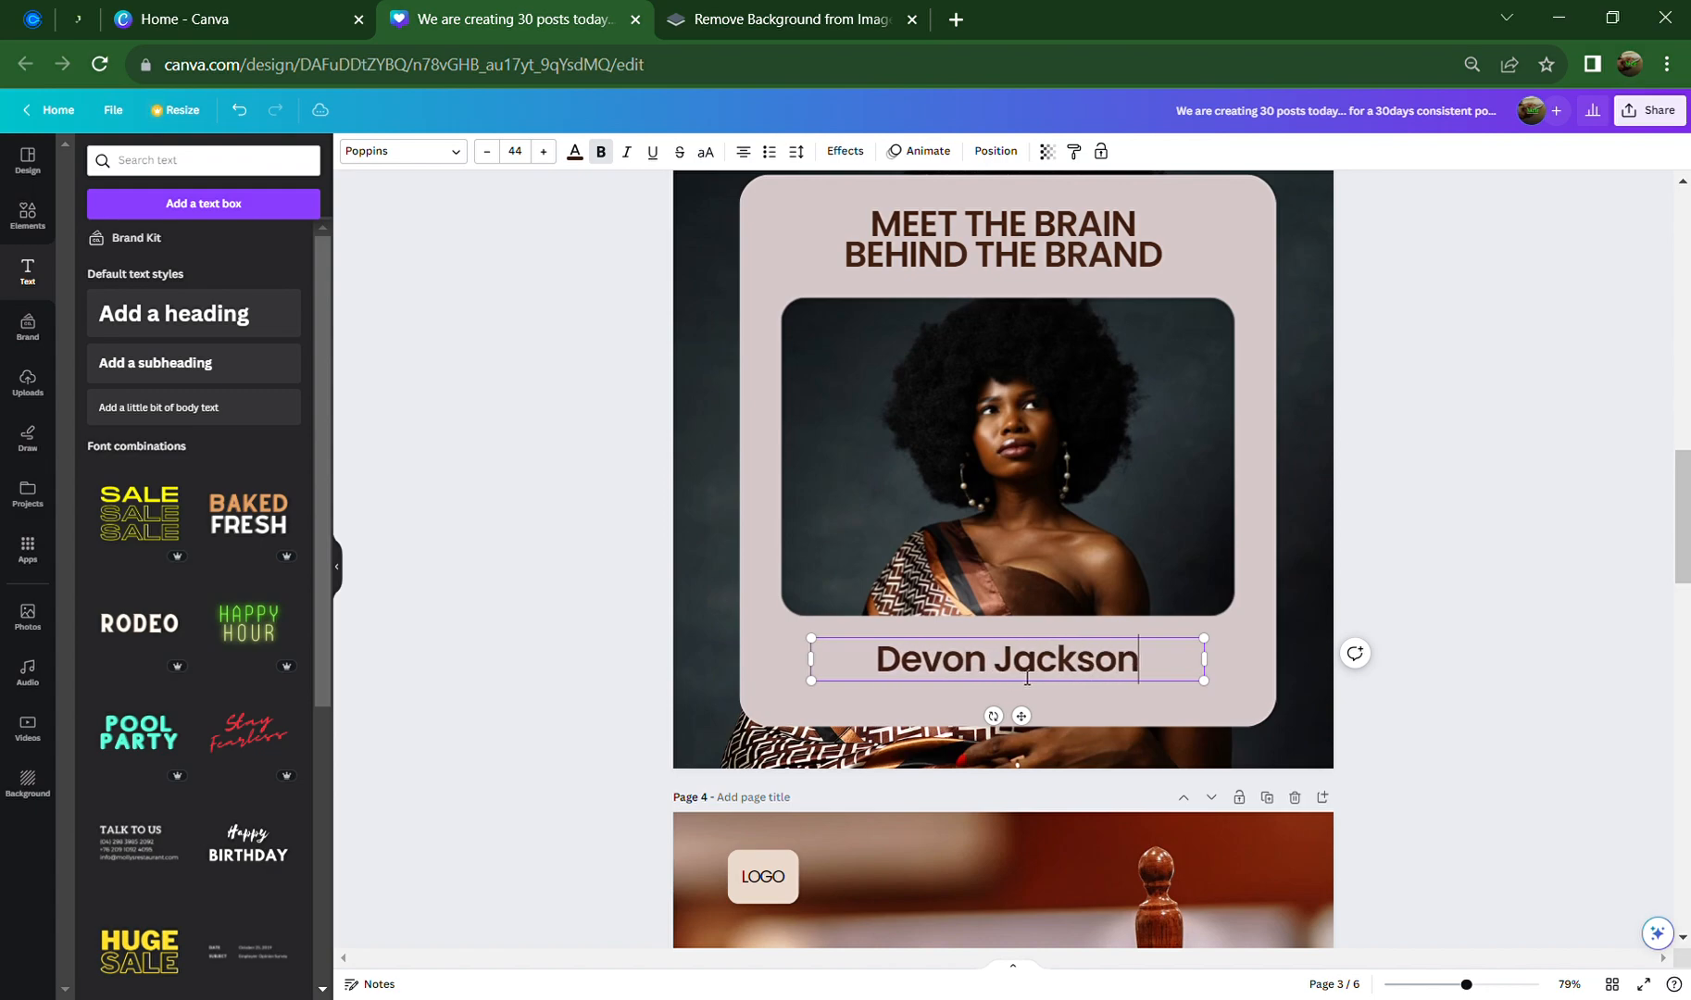
click(1414, 674)
click(957, 657)
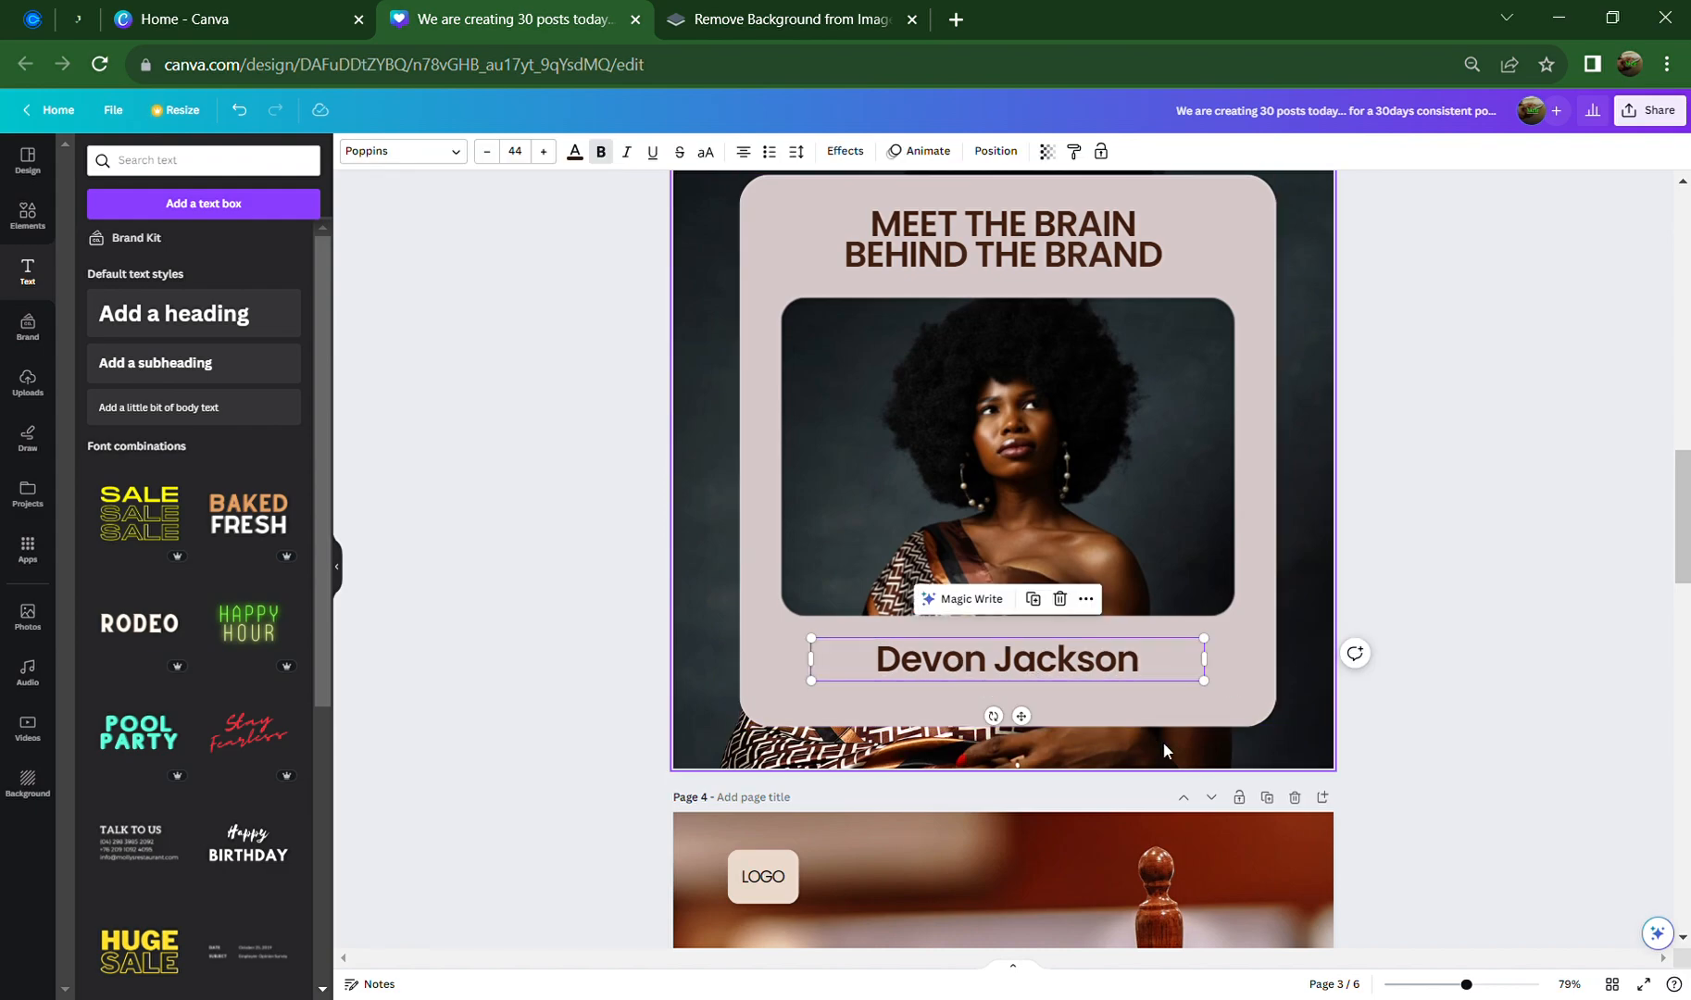
Duplicate the name below the original and change both its initials to lowercase
click(1033, 599)
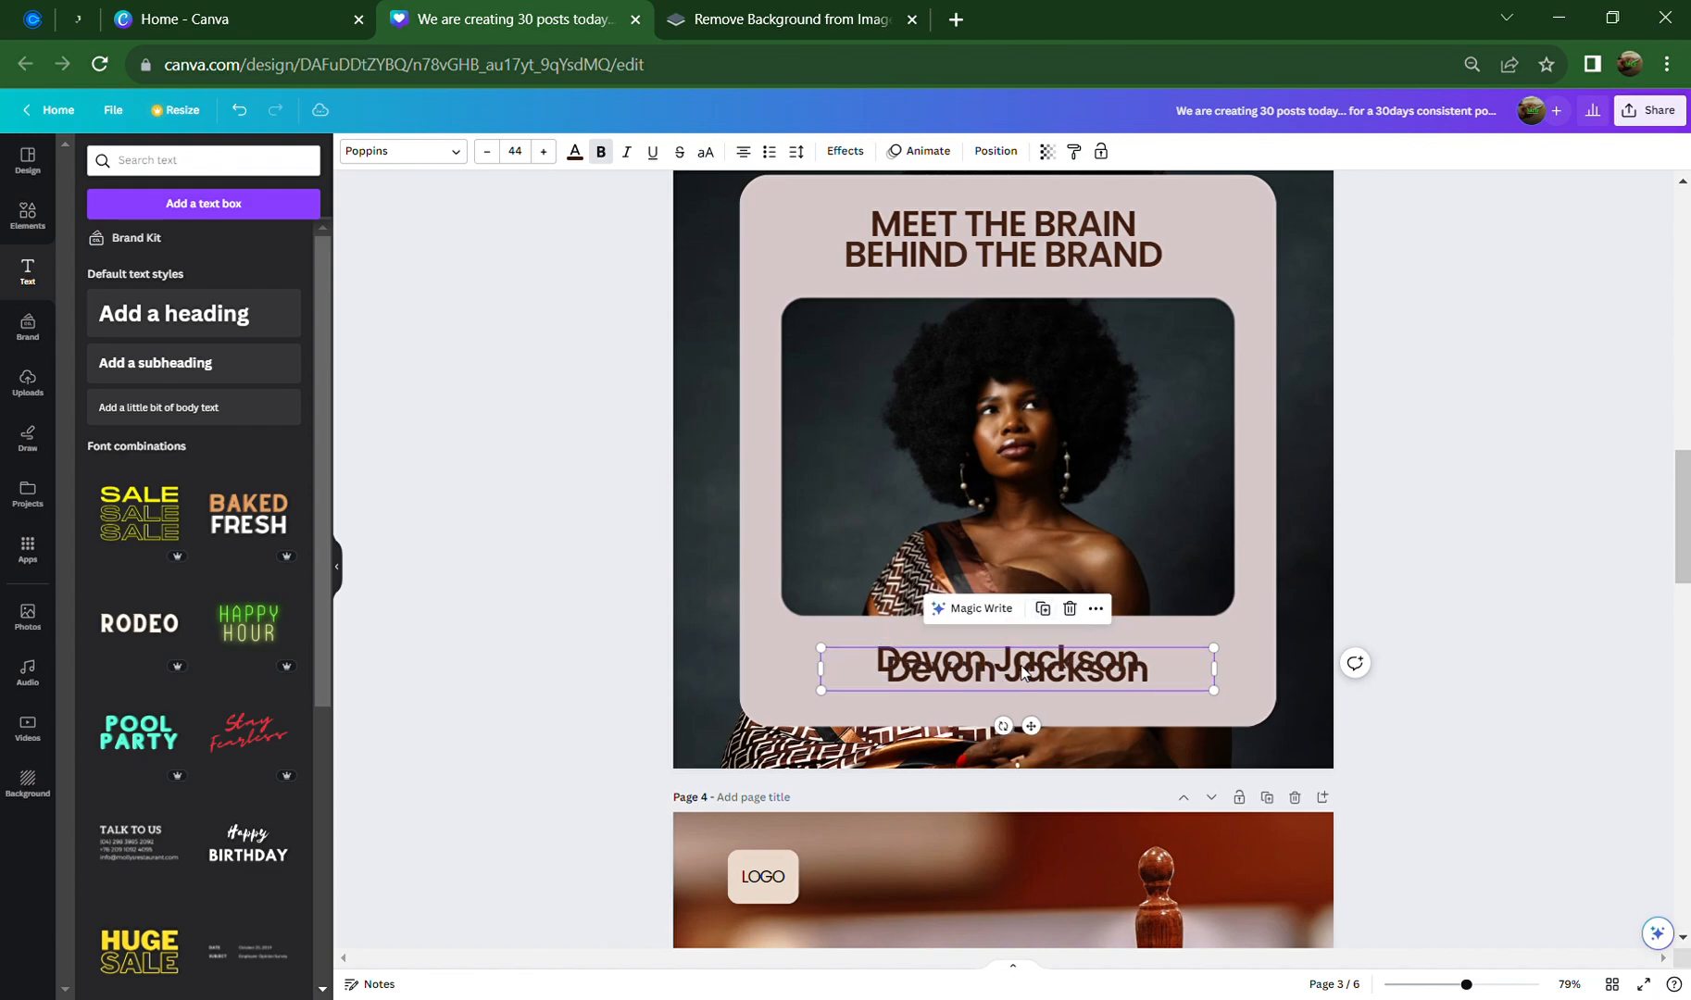
drag(1026, 669, 1018, 699)
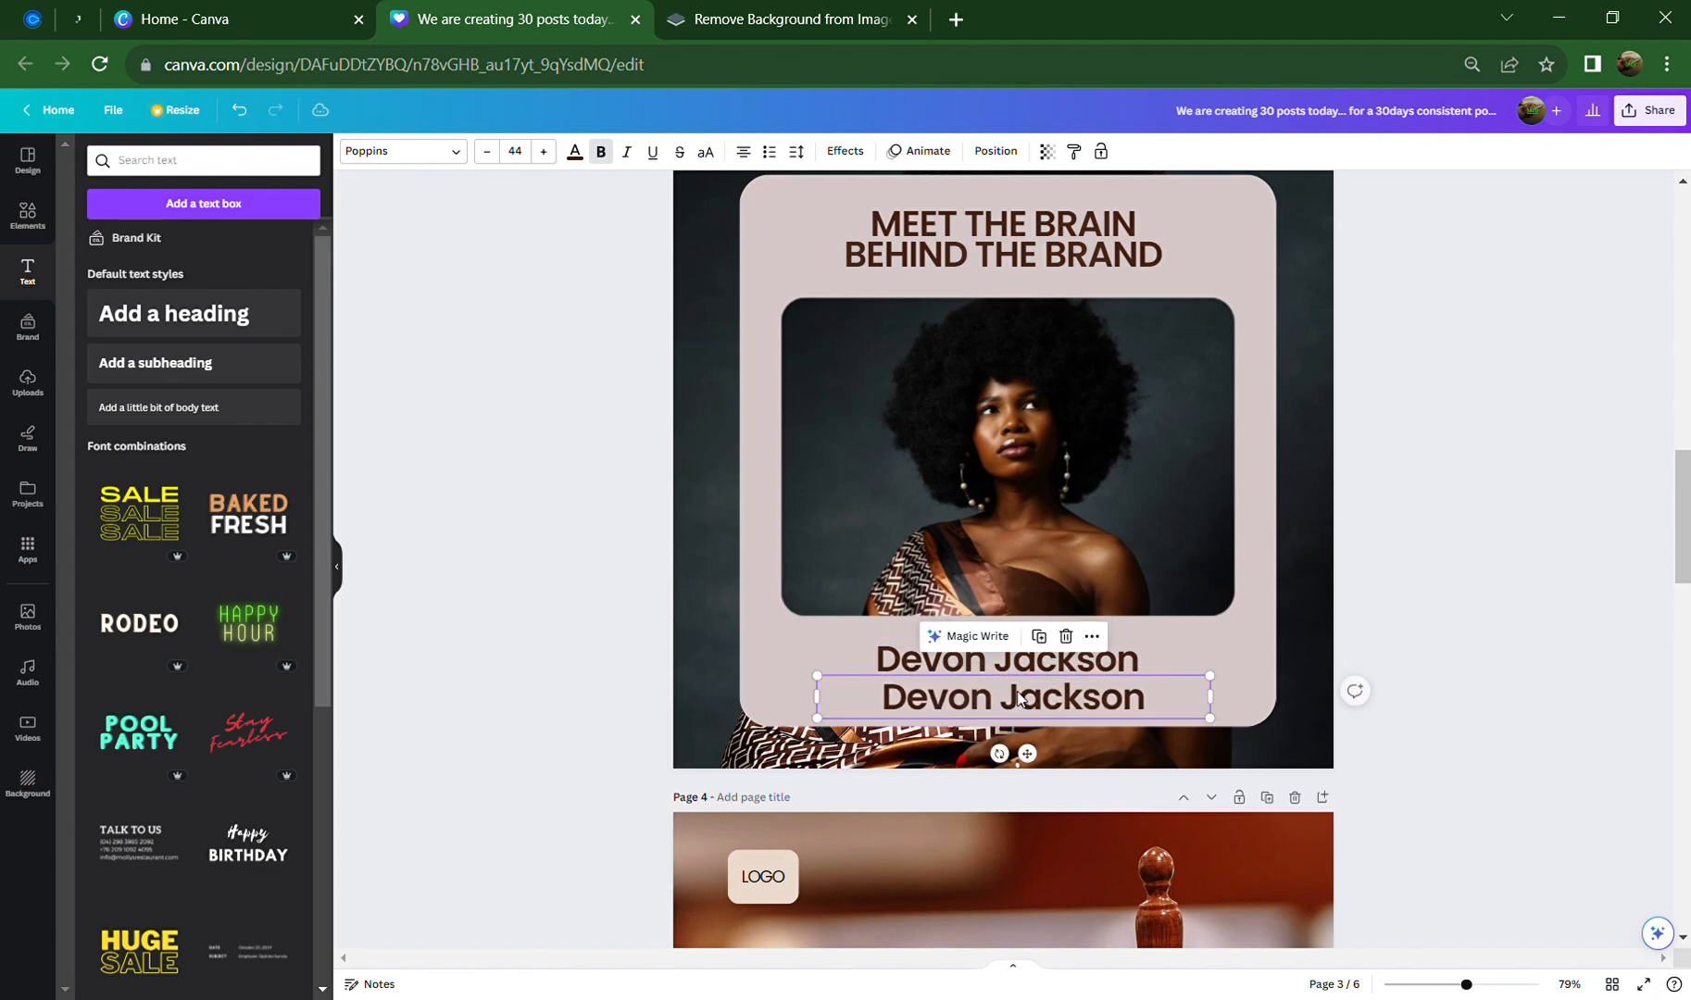
click(918, 708)
click(918, 707)
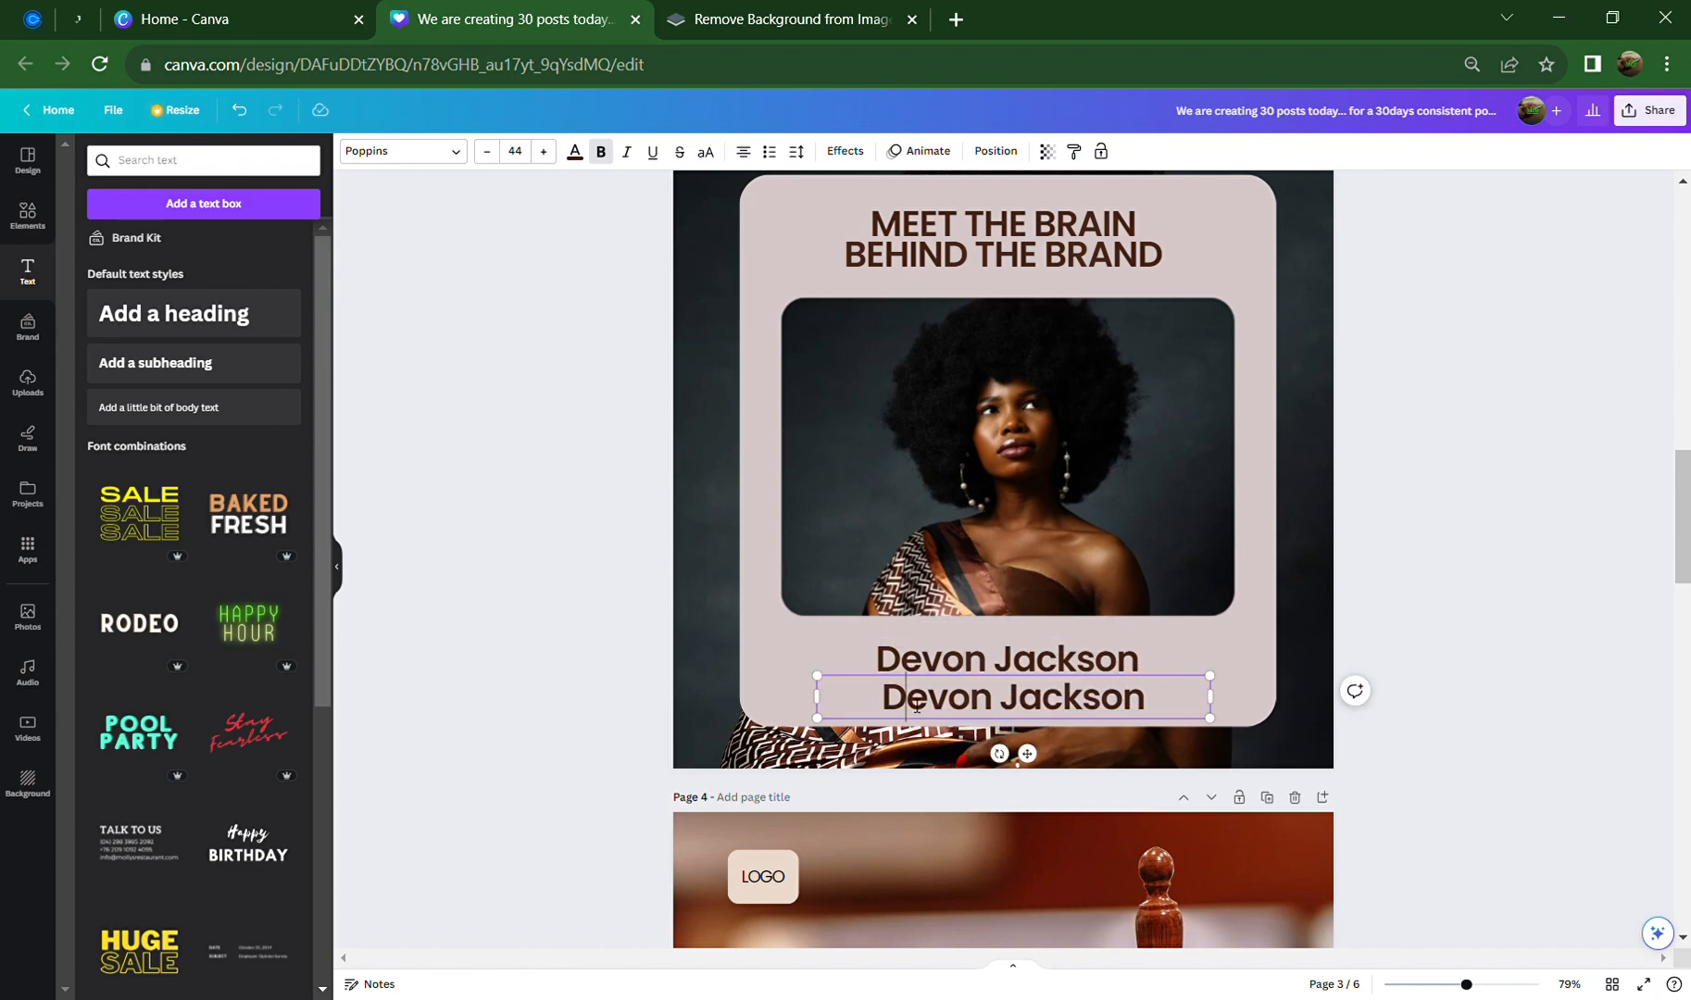
key(BackSpace)
text(d)
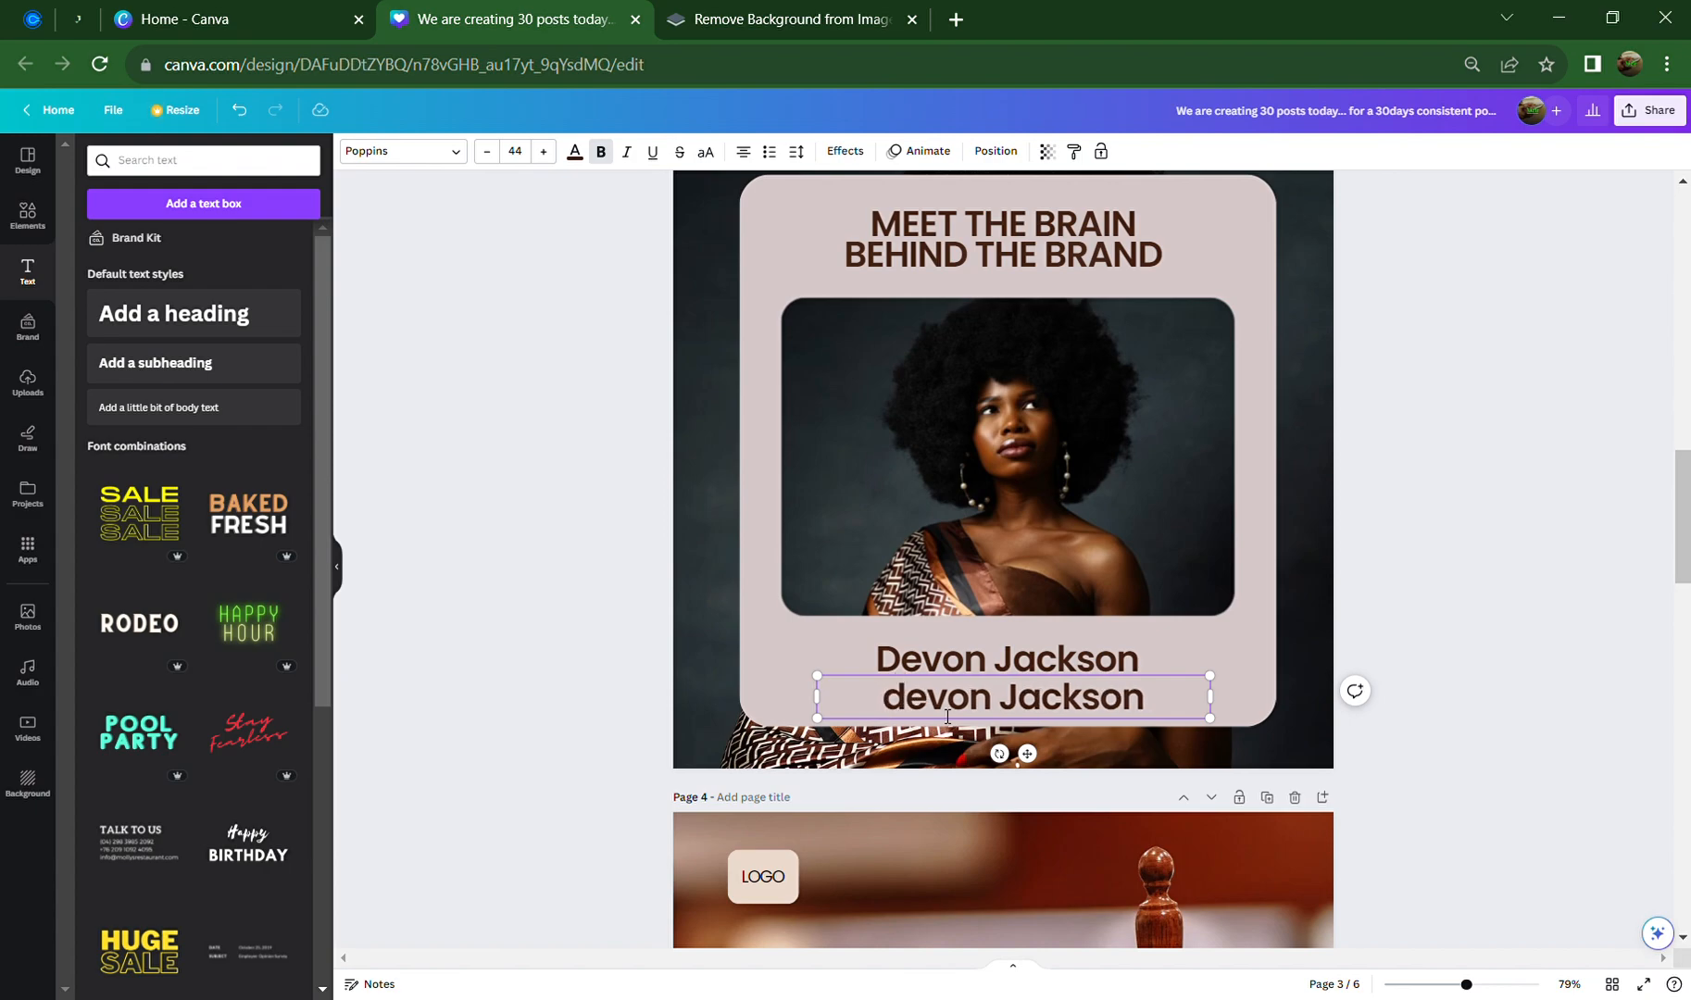
click(1024, 717)
key(BackSpace)
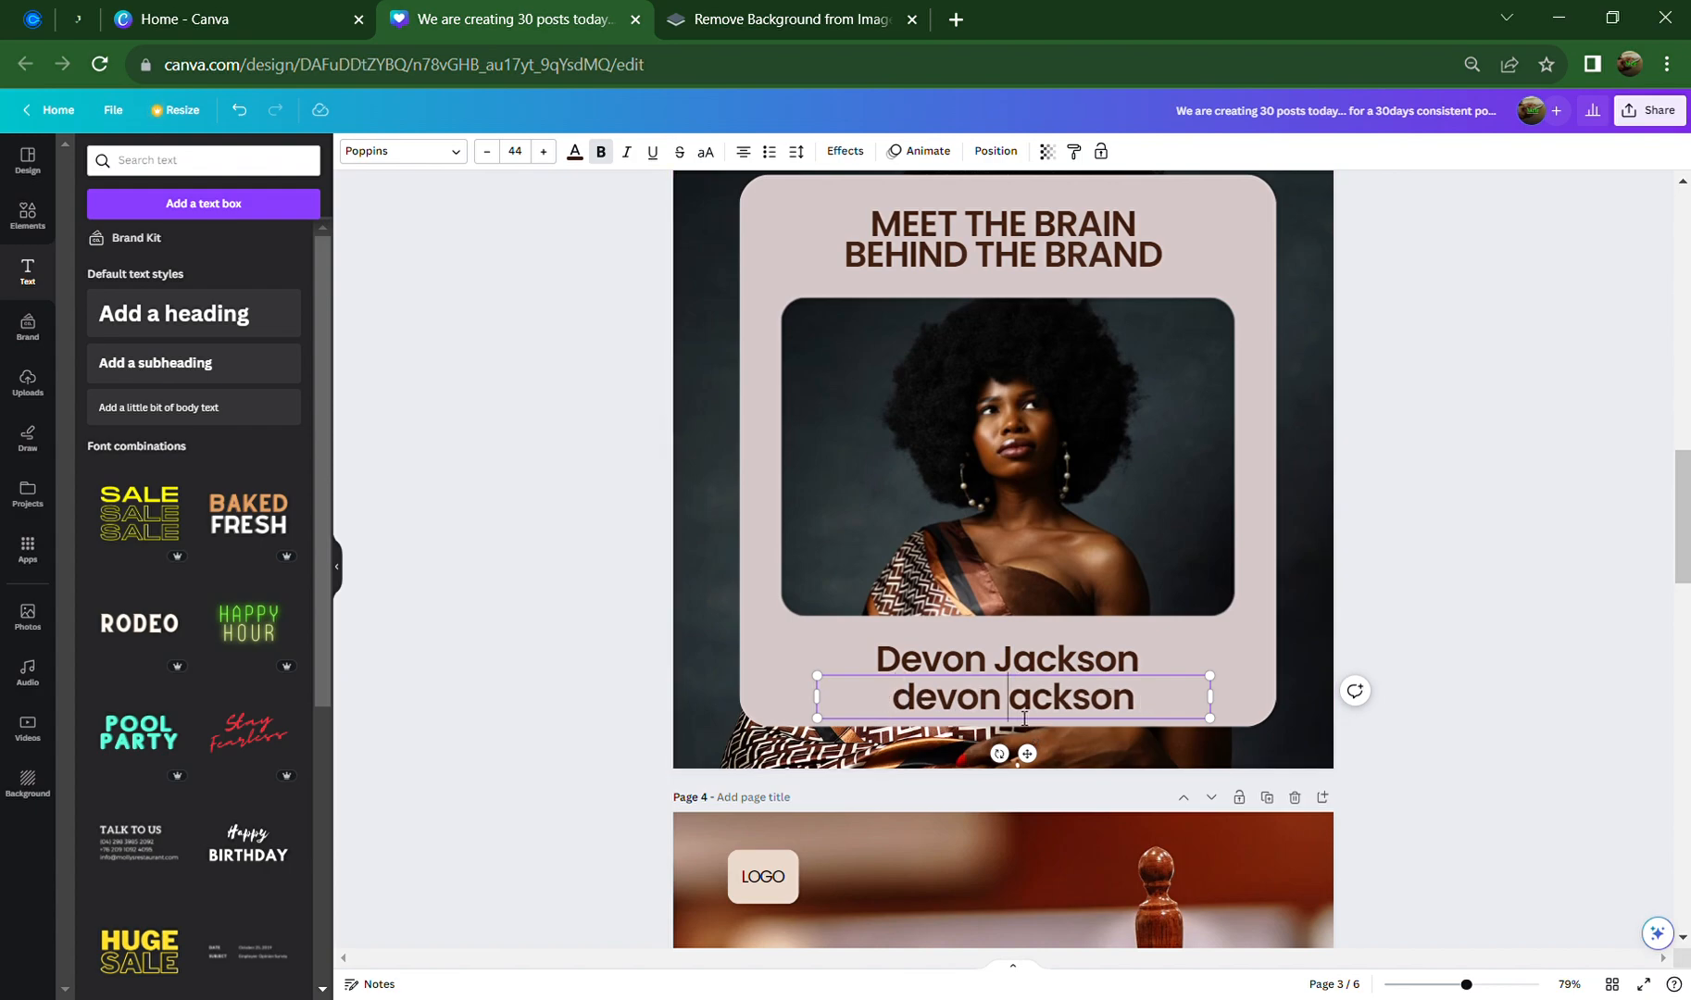
text(j)
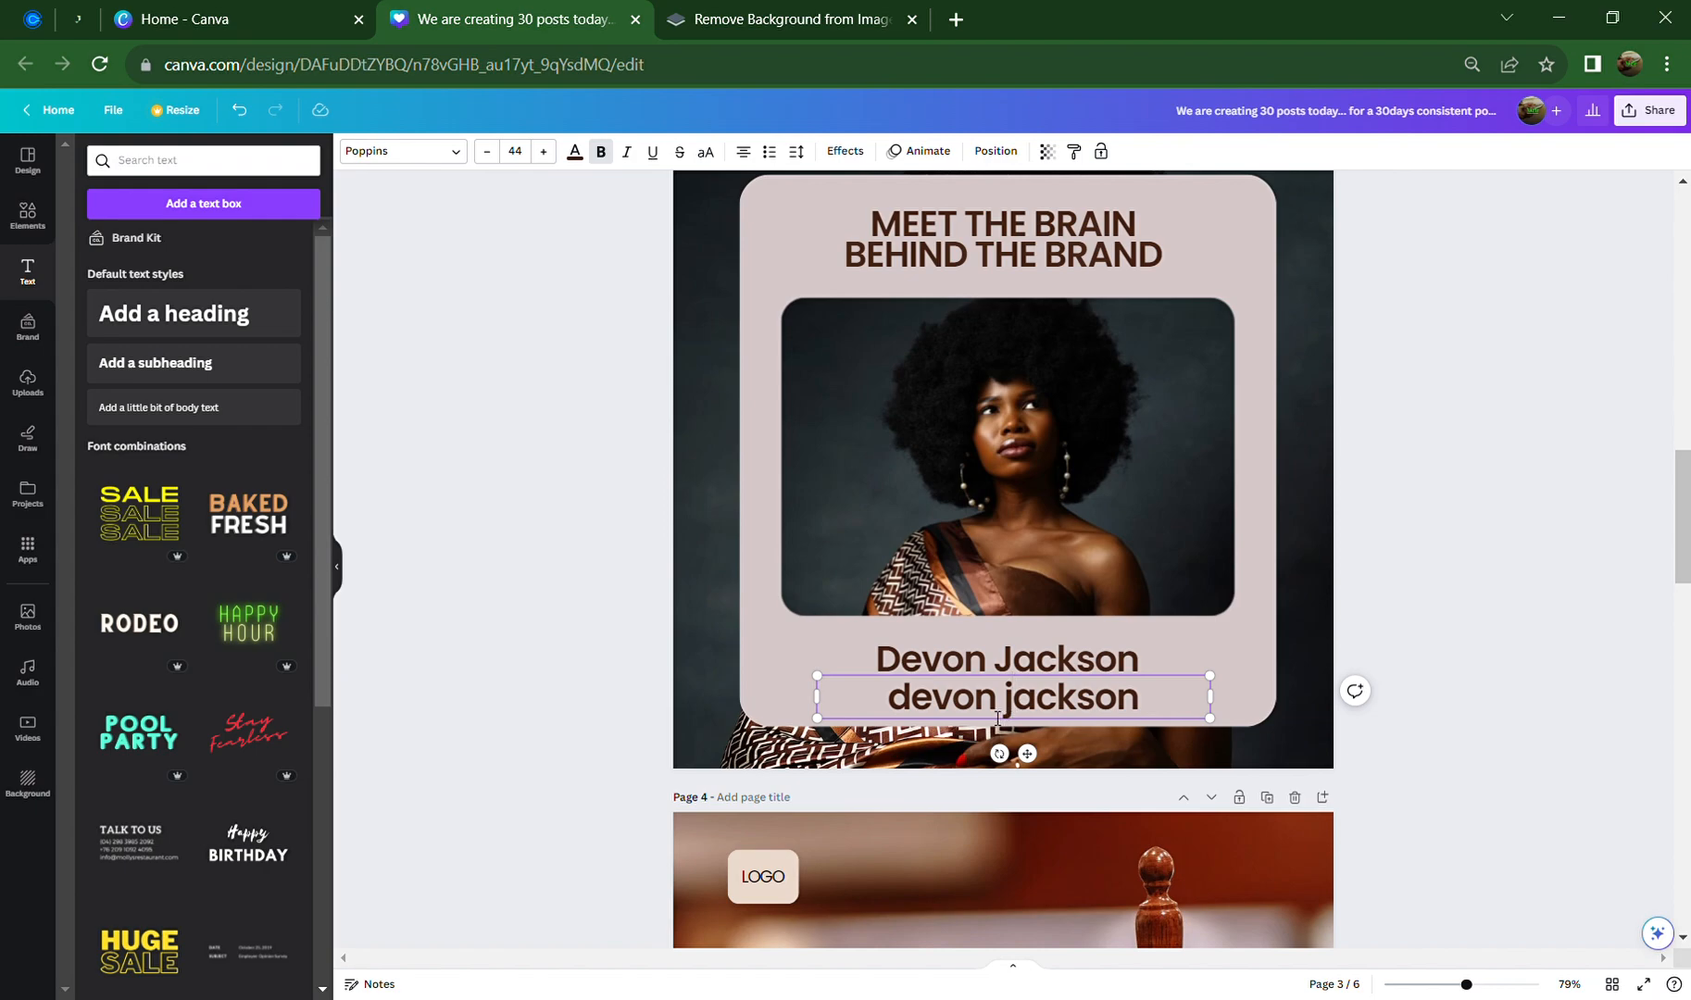
click(1297, 633)
click(1059, 696)
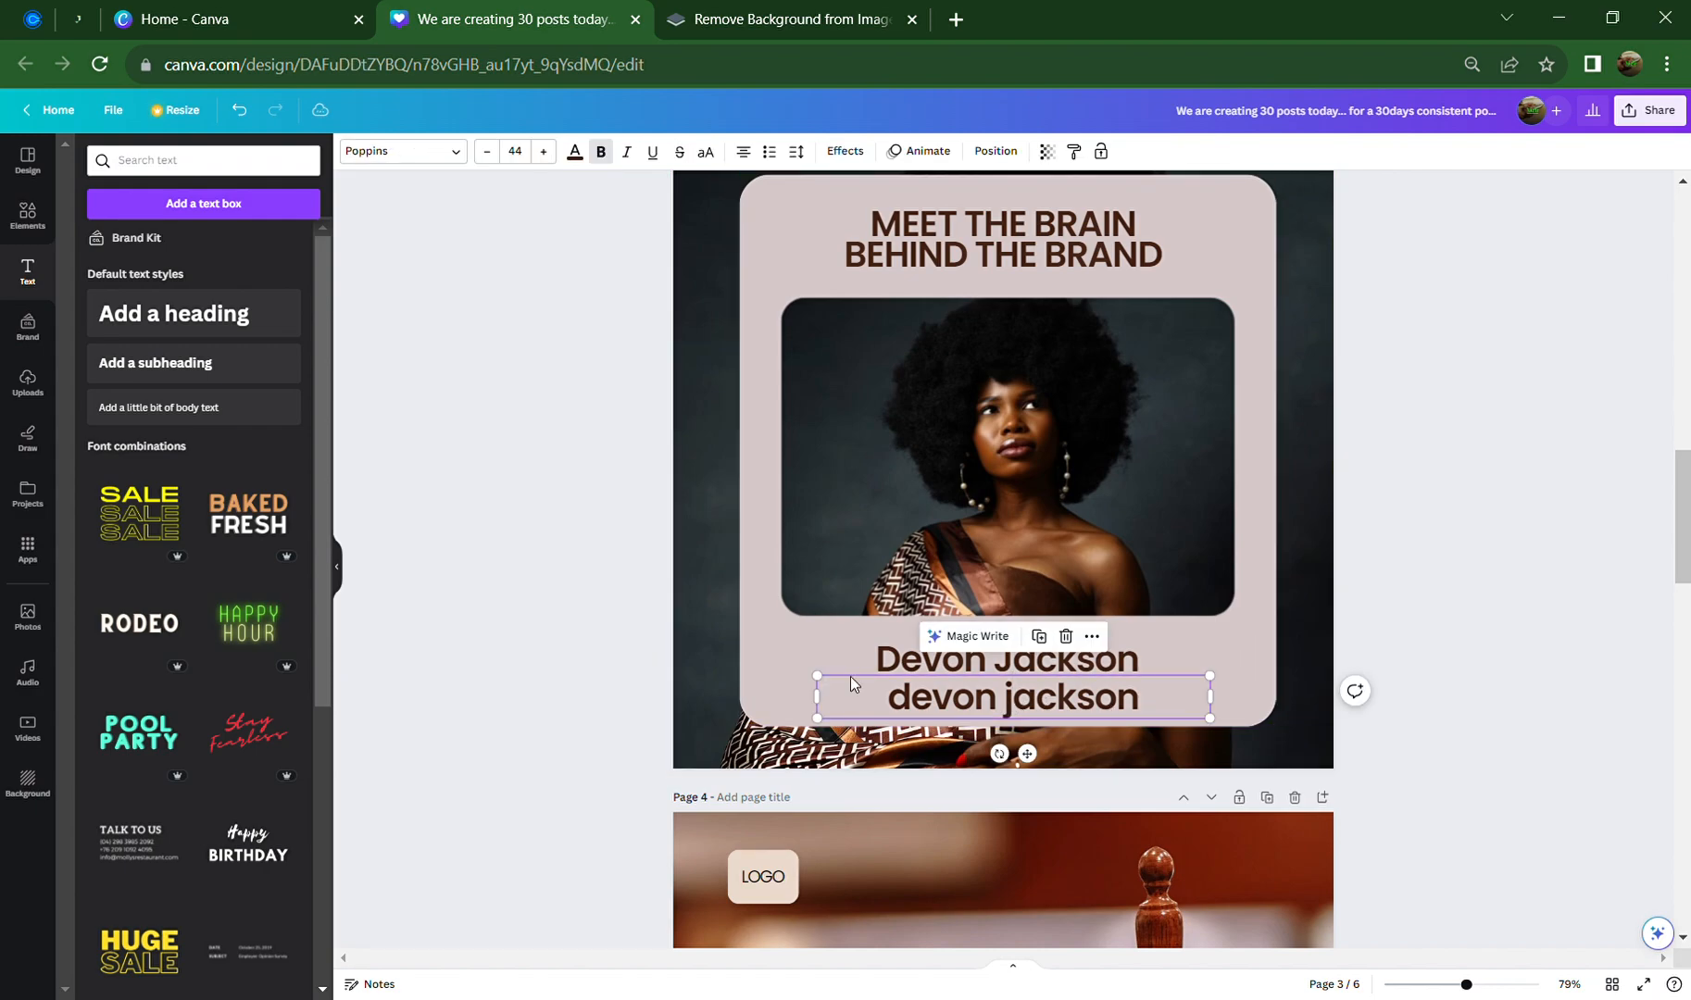
click(407, 163)
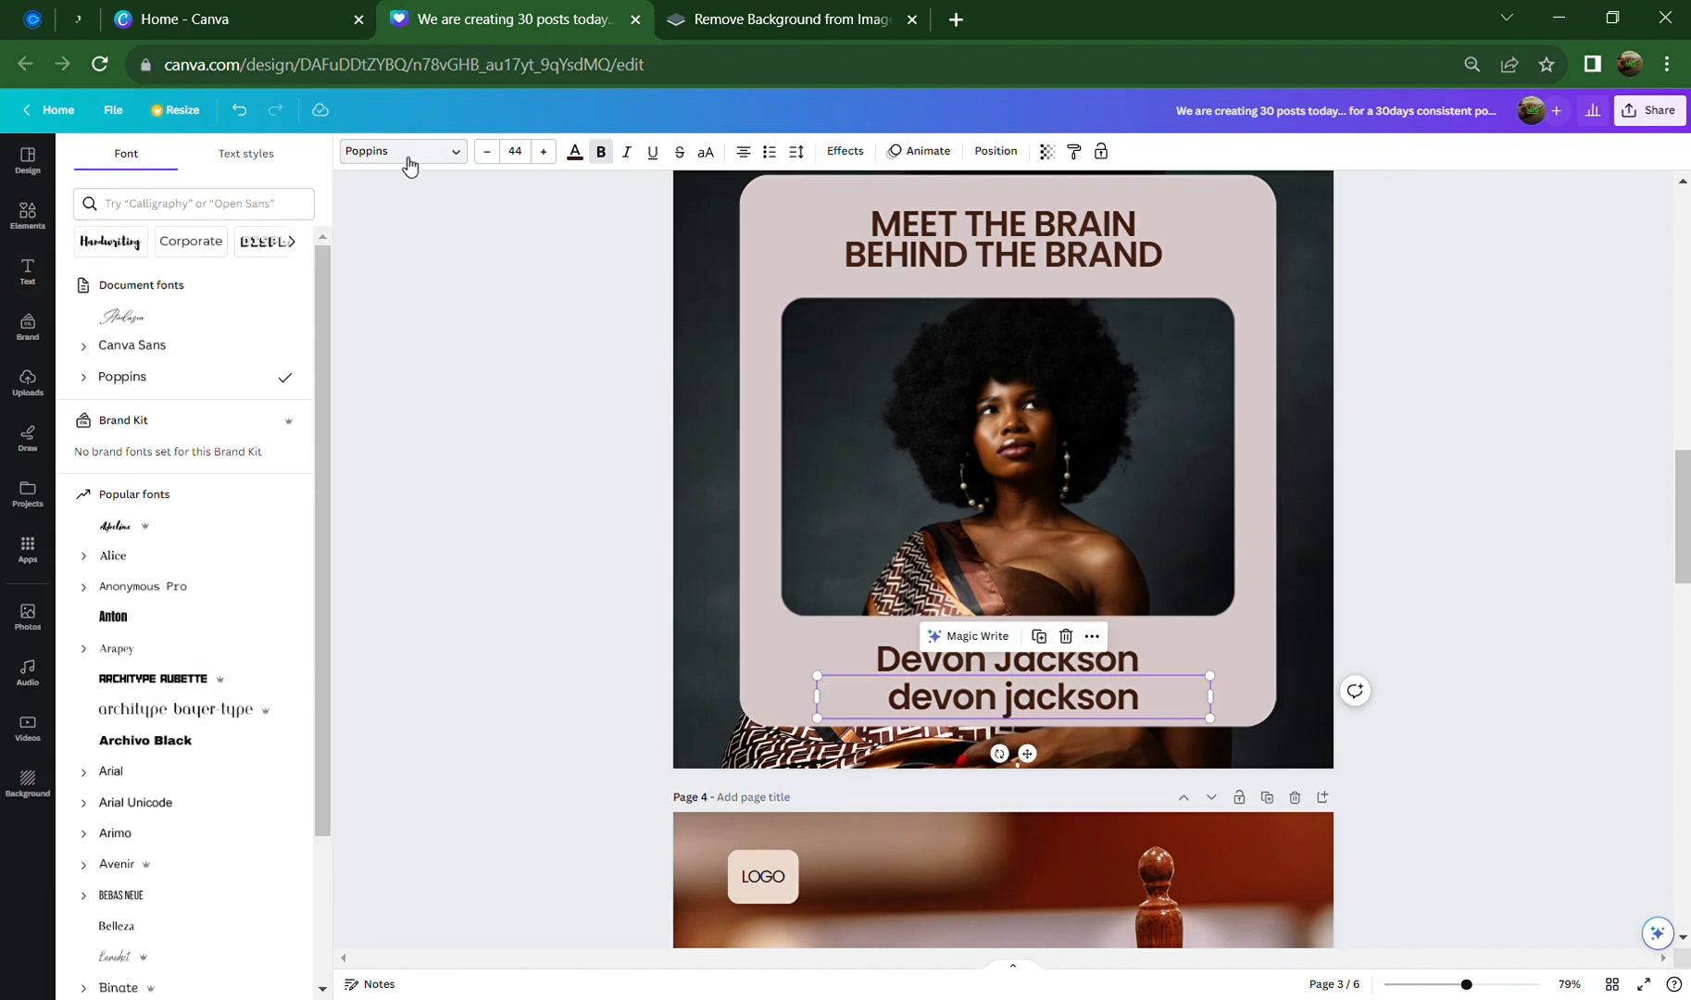
Set the lowercase copy in Andasia at size 126 and stretch it across the original name
click(112, 320)
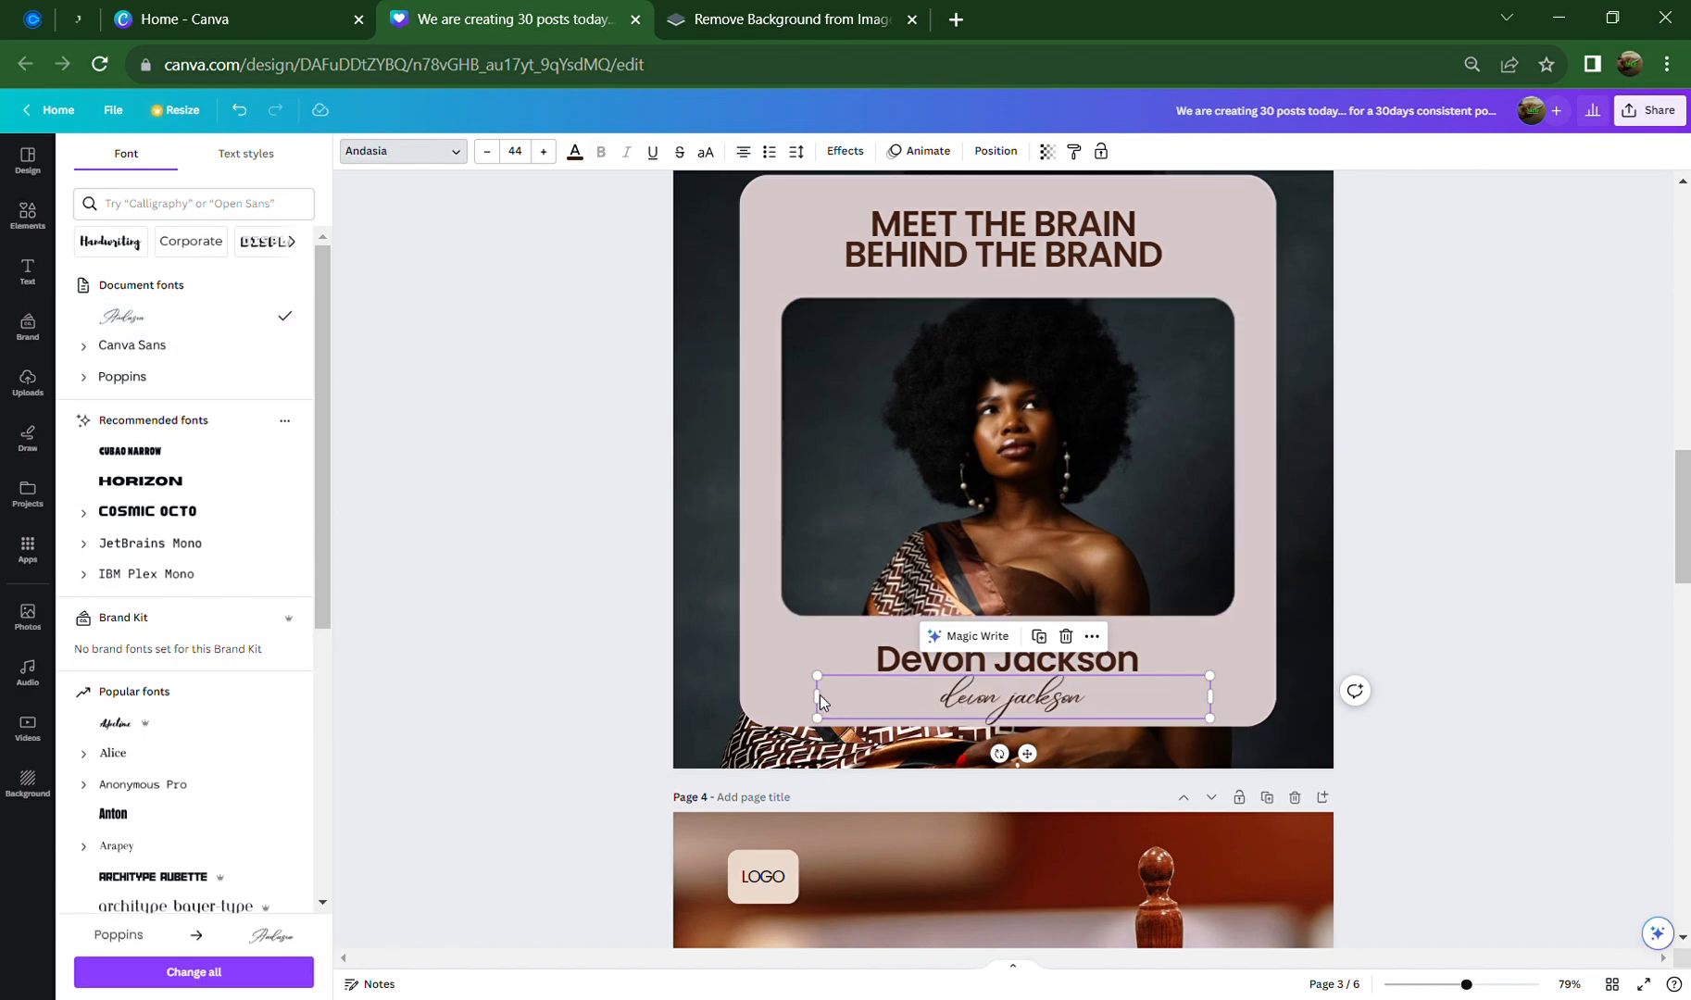
drag(831, 708, 1058, 712)
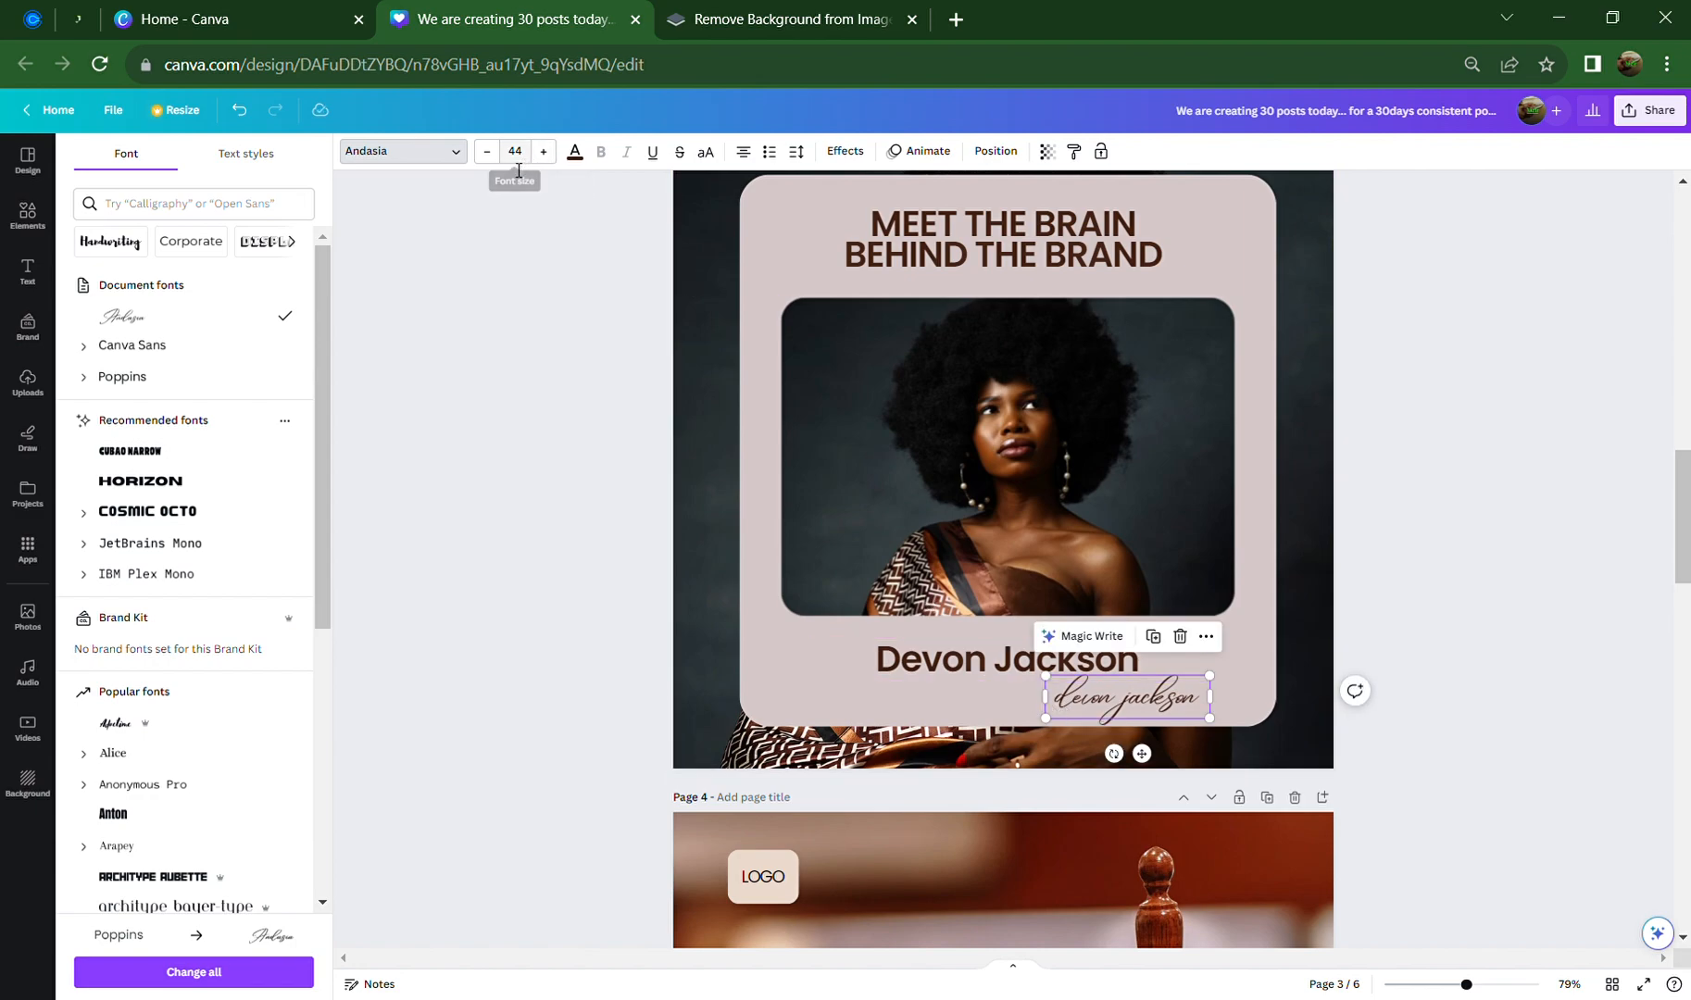
click(543, 151)
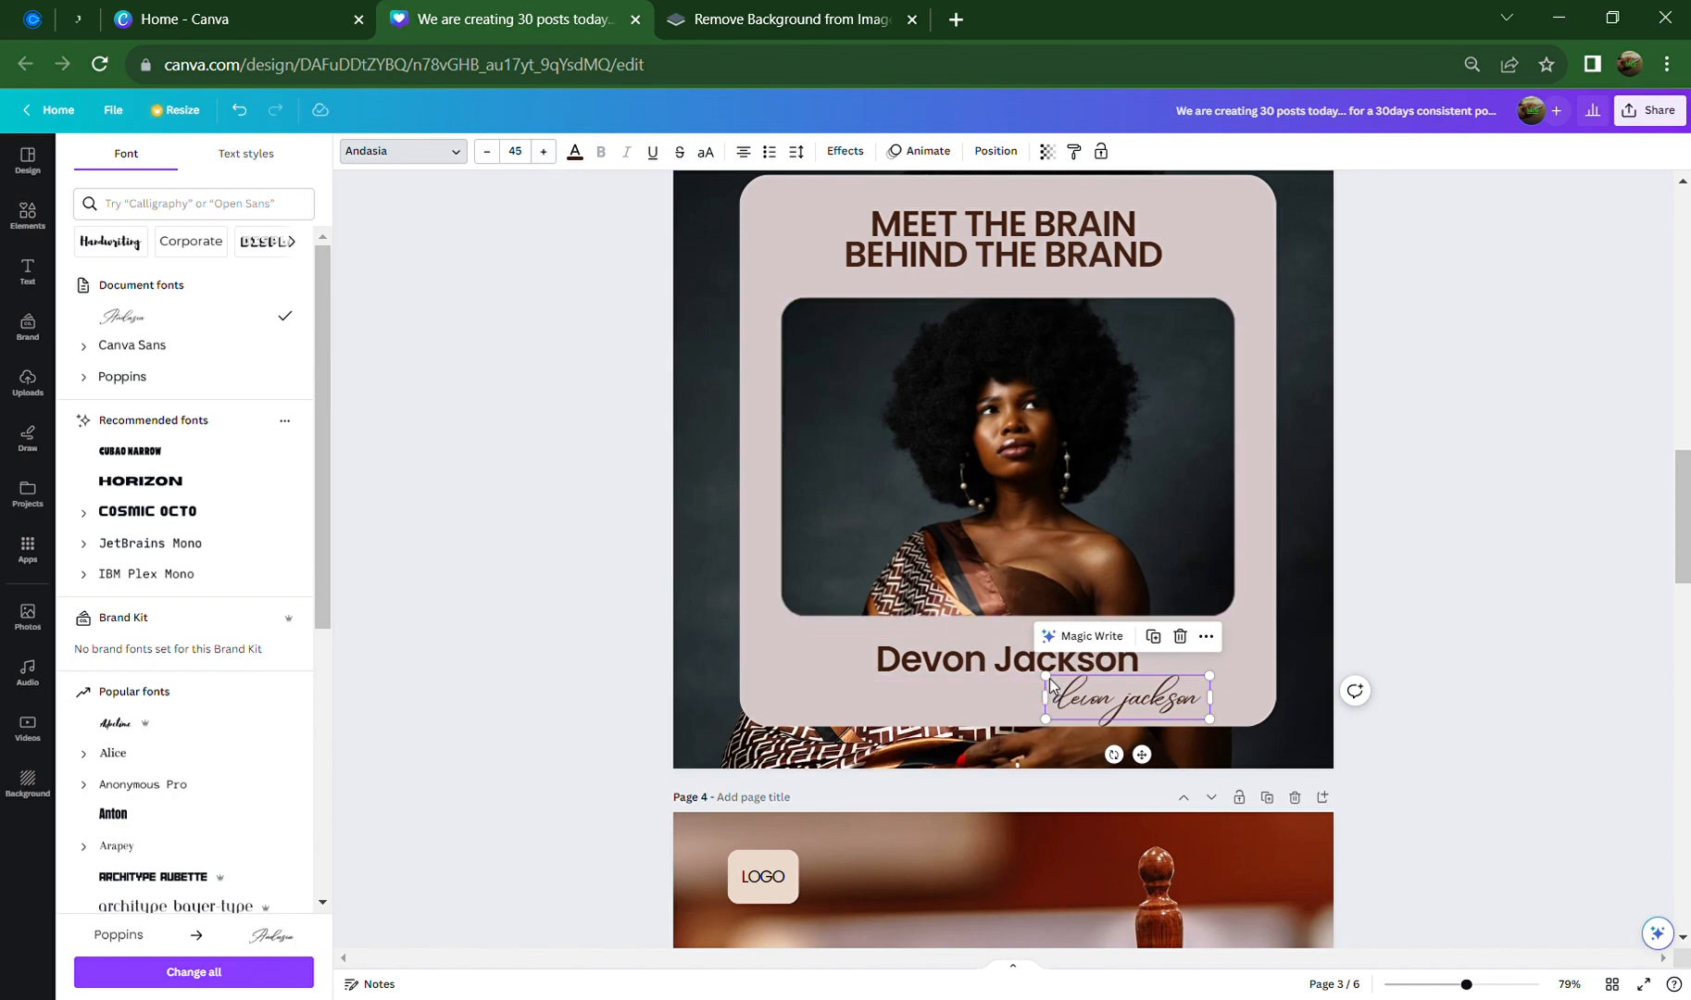
drag(1061, 685, 765, 606)
click(1406, 685)
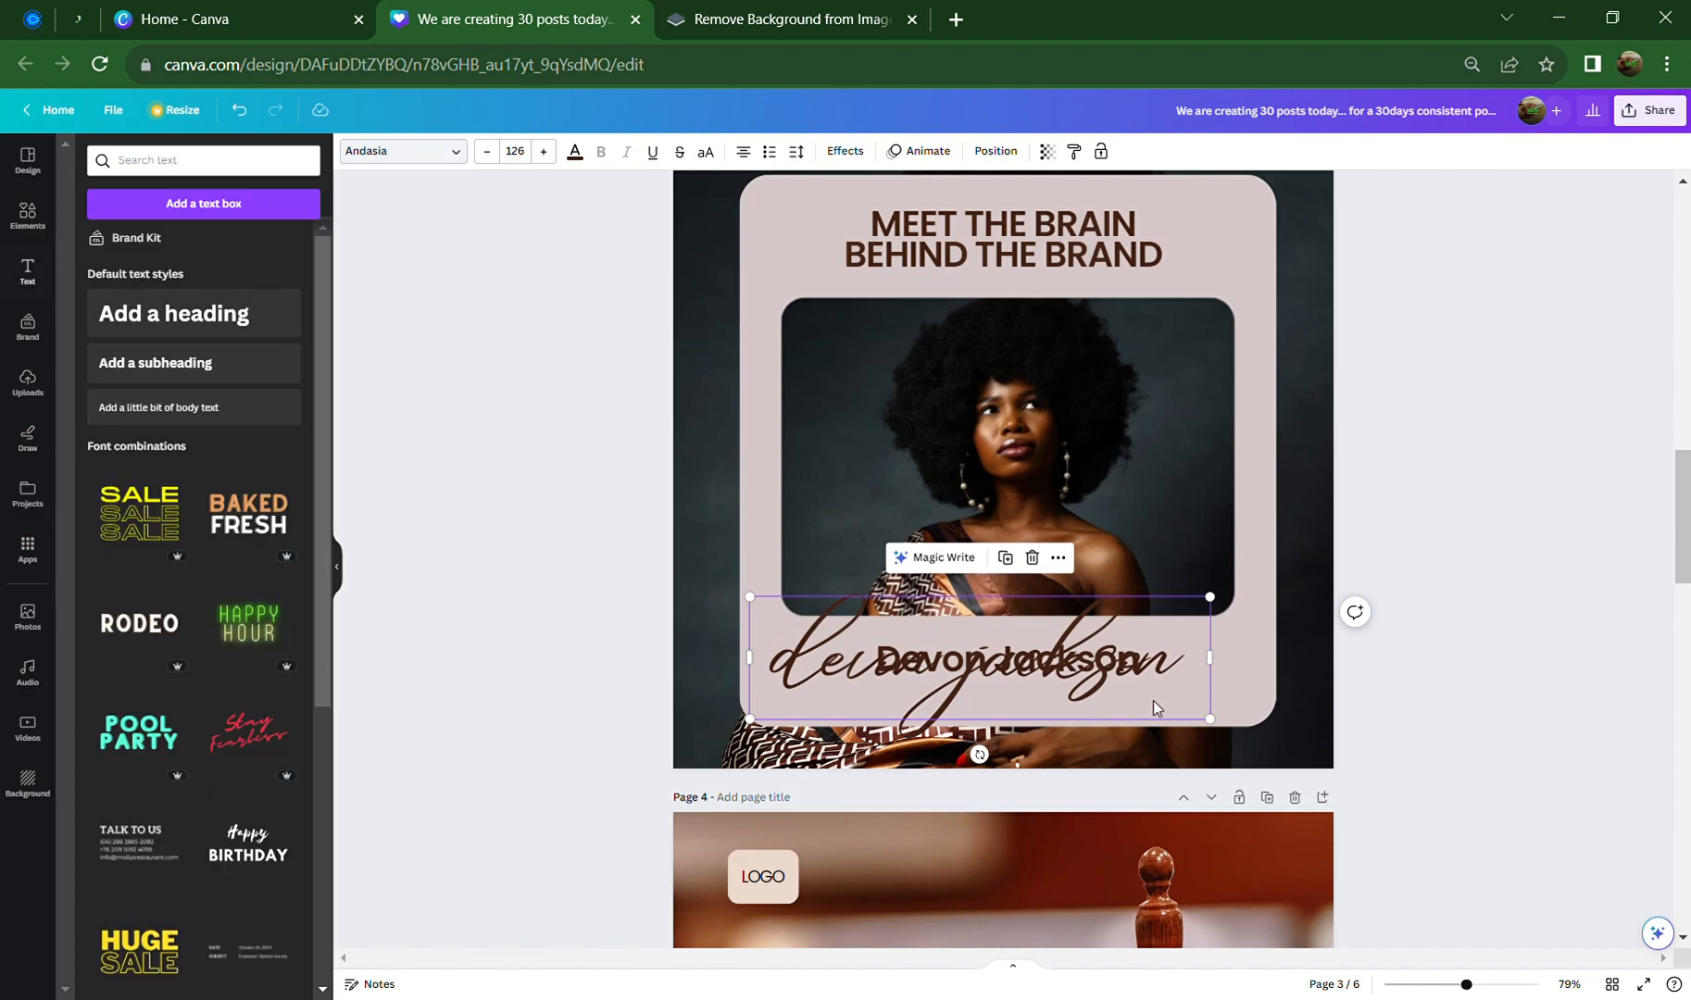
click(1463, 704)
drag(1133, 680, 1183, 689)
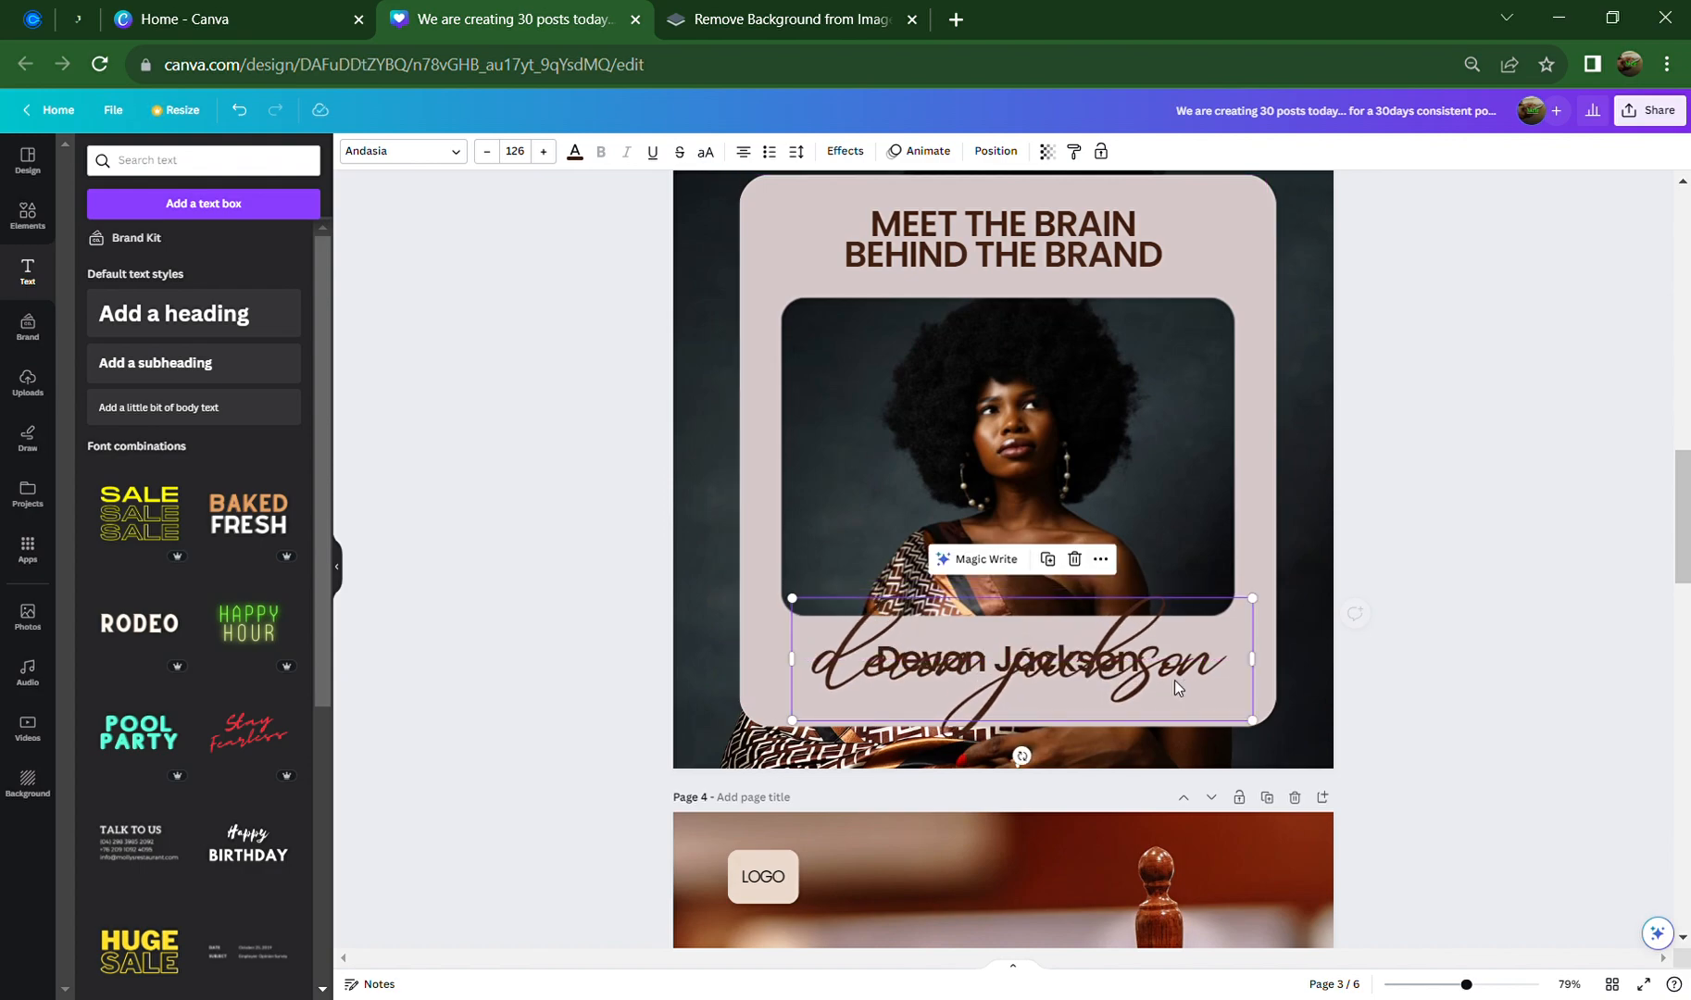
Colour the Andasia script name with the white Brand Kit swatch
click(575, 155)
click(143, 411)
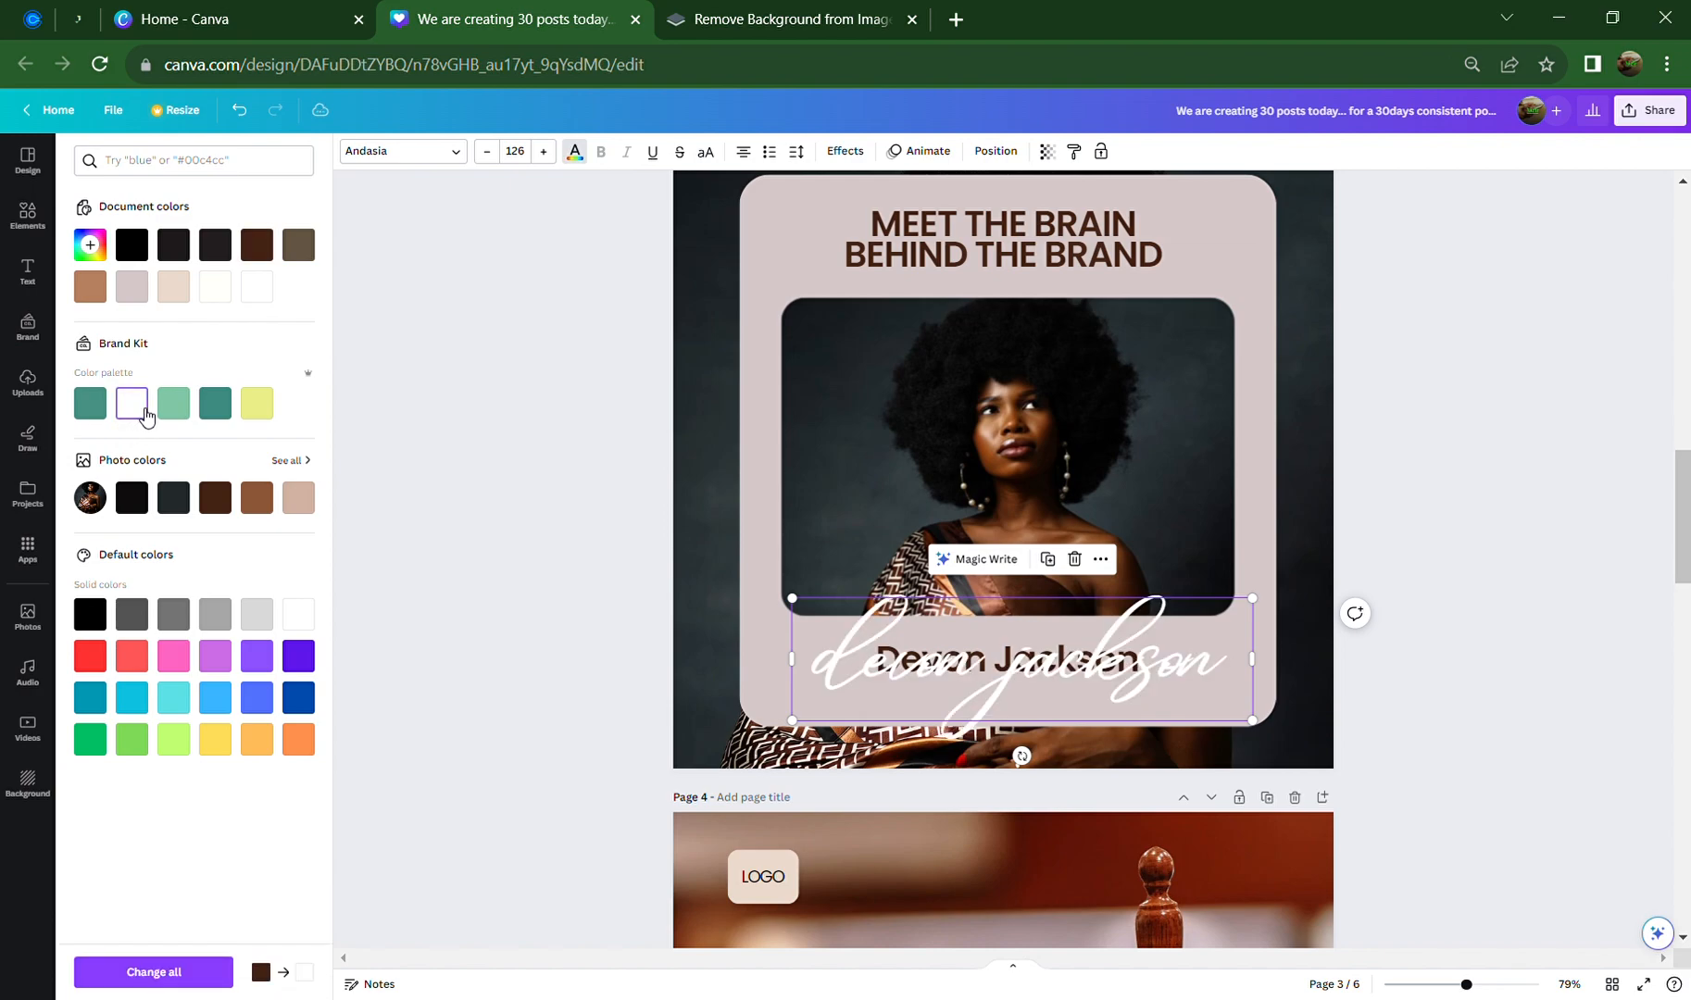
click(1433, 695)
click(1433, 695)
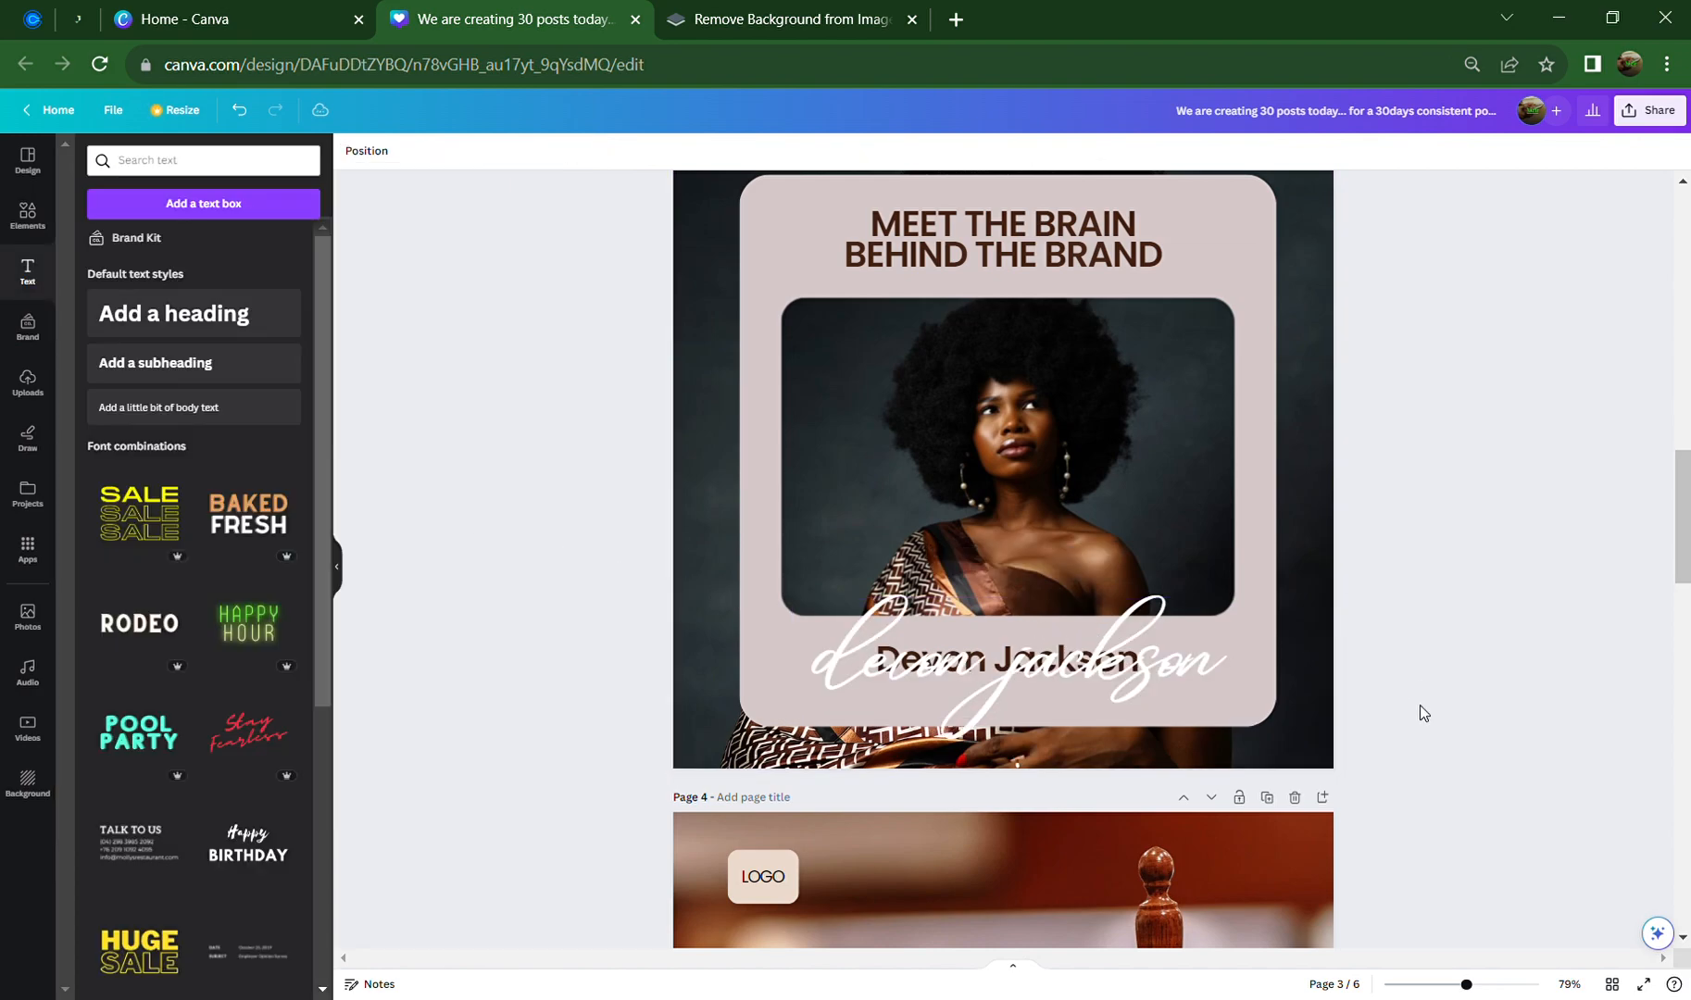
click(1172, 679)
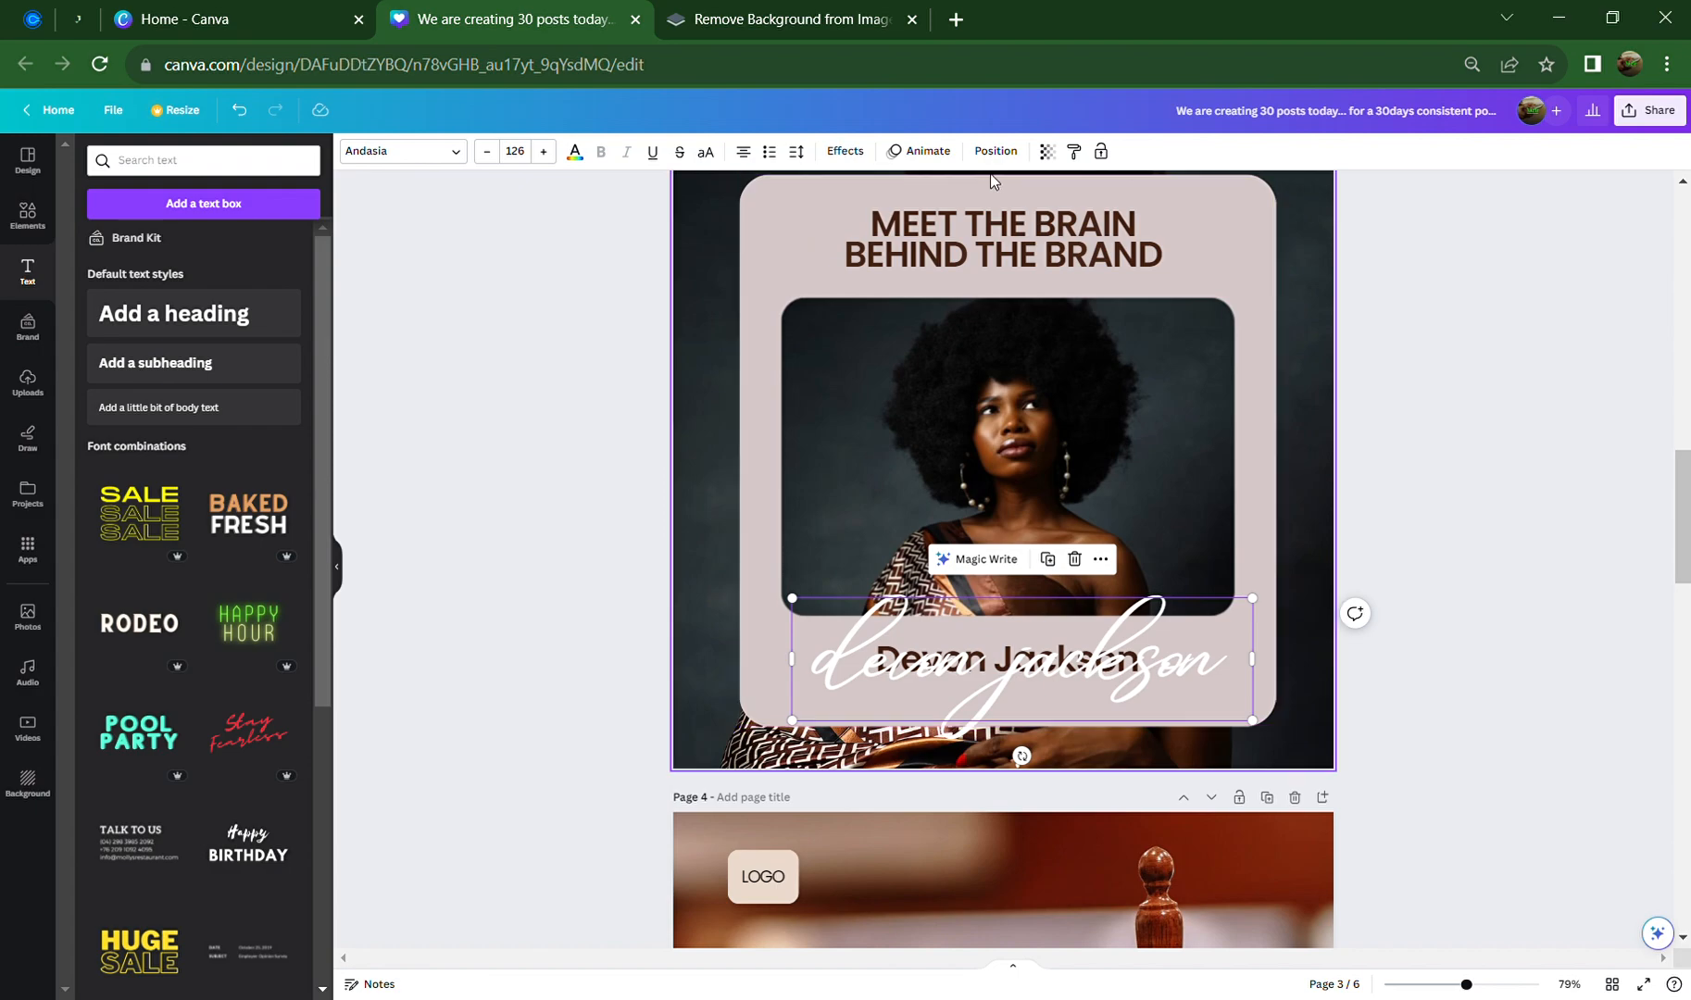
Lower the script name's transparency to 28 so it fades behind the brown name
click(1049, 152)
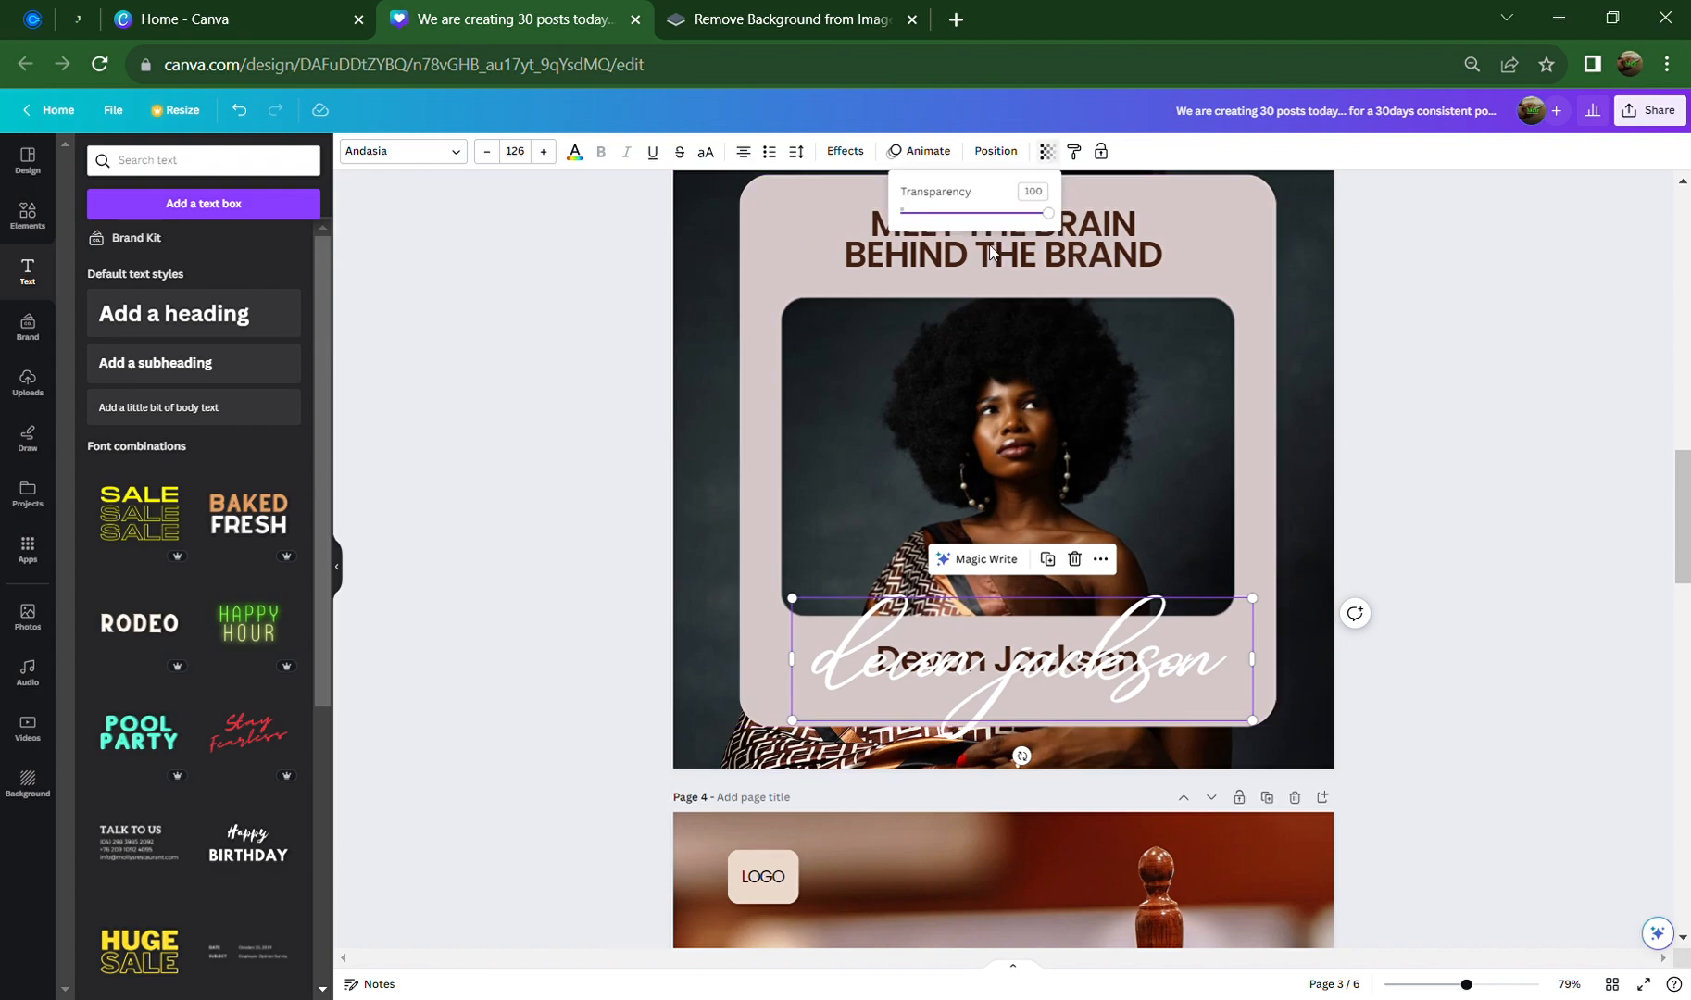
drag(985, 215, 955, 226)
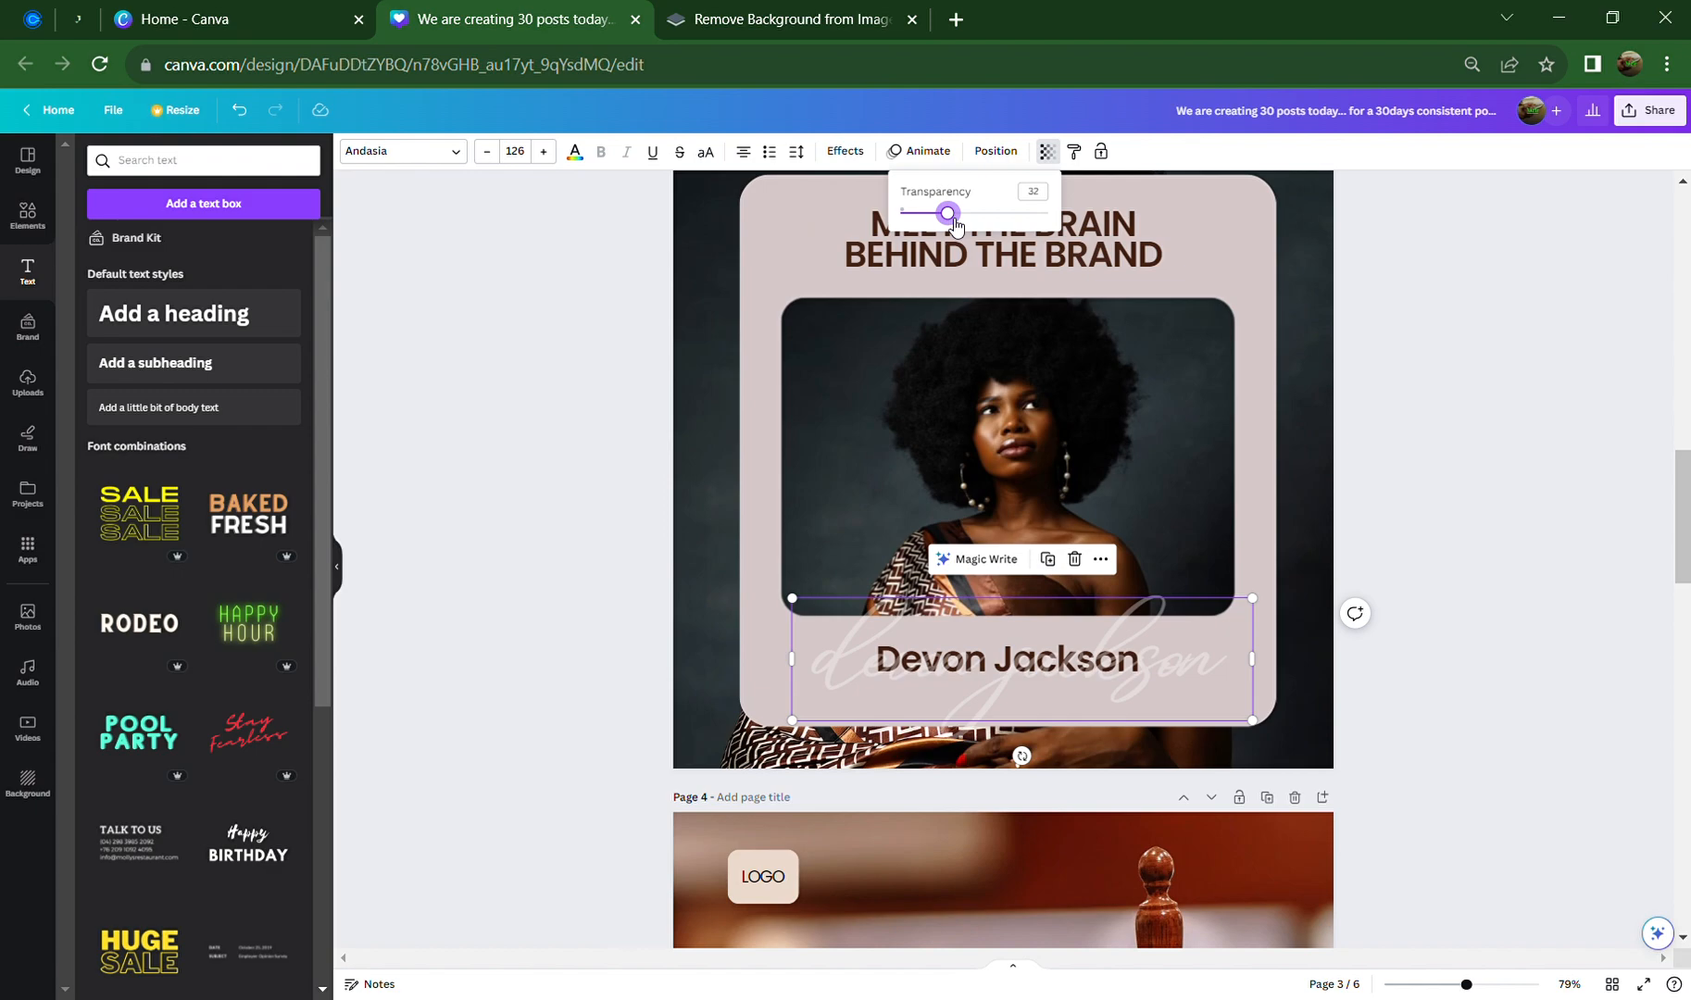
drag(955, 226, 948, 228)
click(1456, 558)
click(1439, 532)
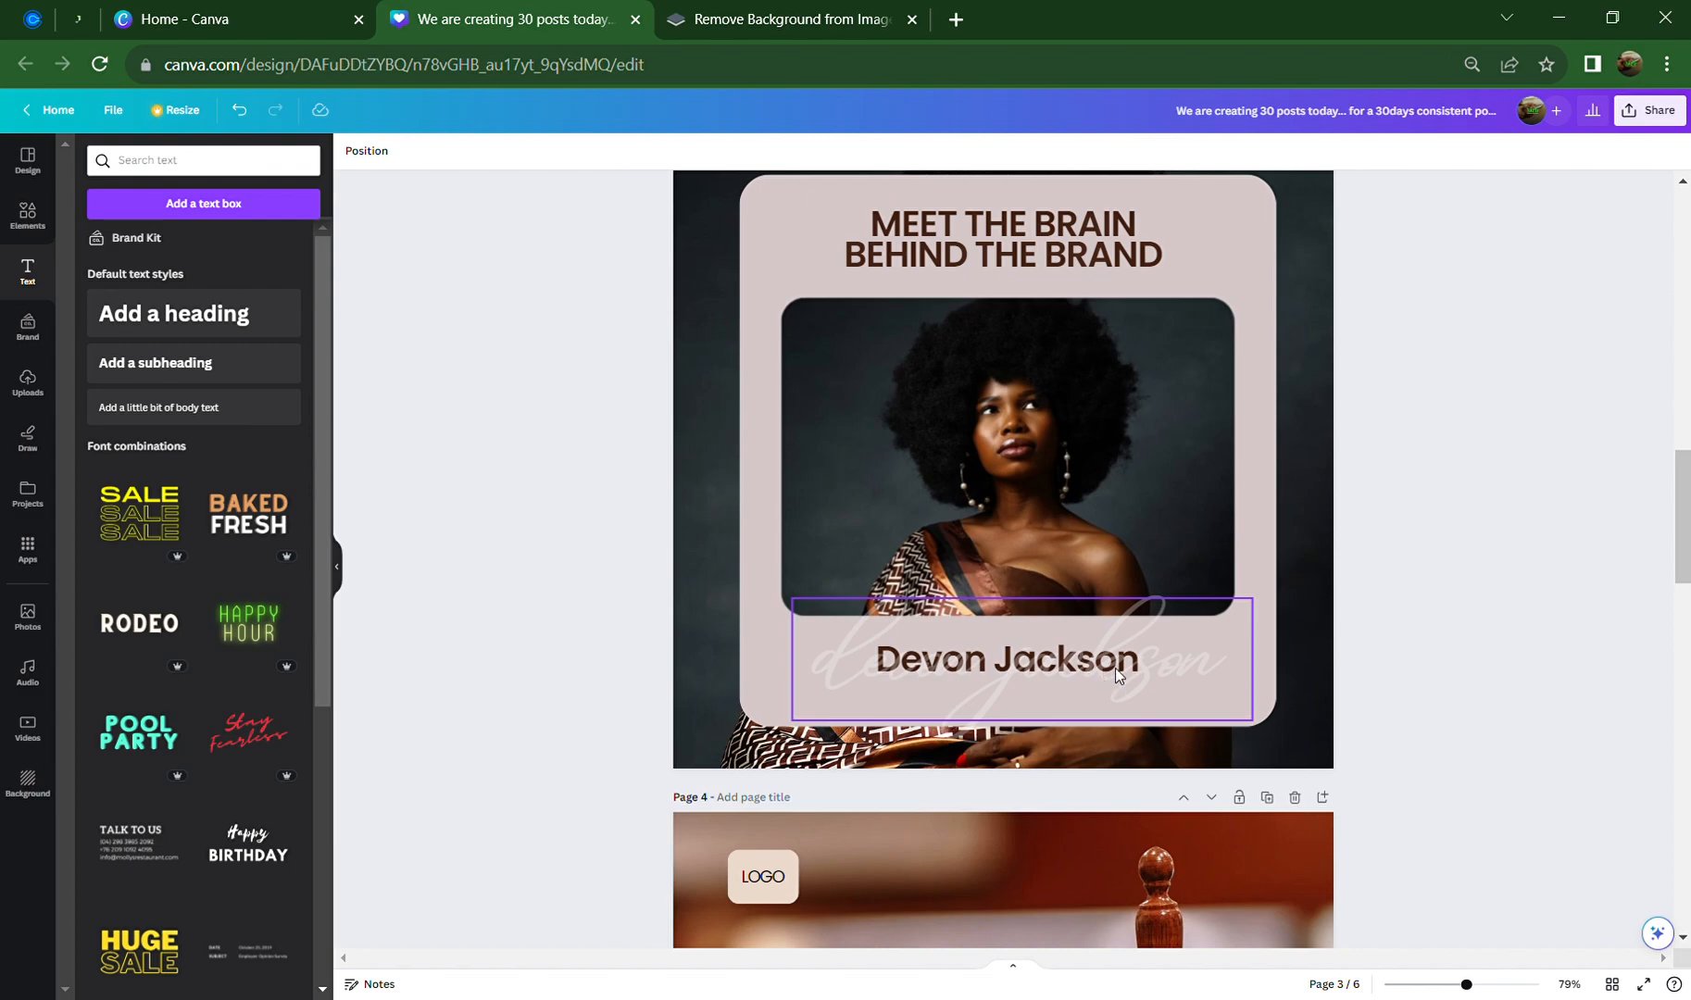
Bring up the script name's Layer ordering options
click(1160, 653)
right_click(1161, 657)
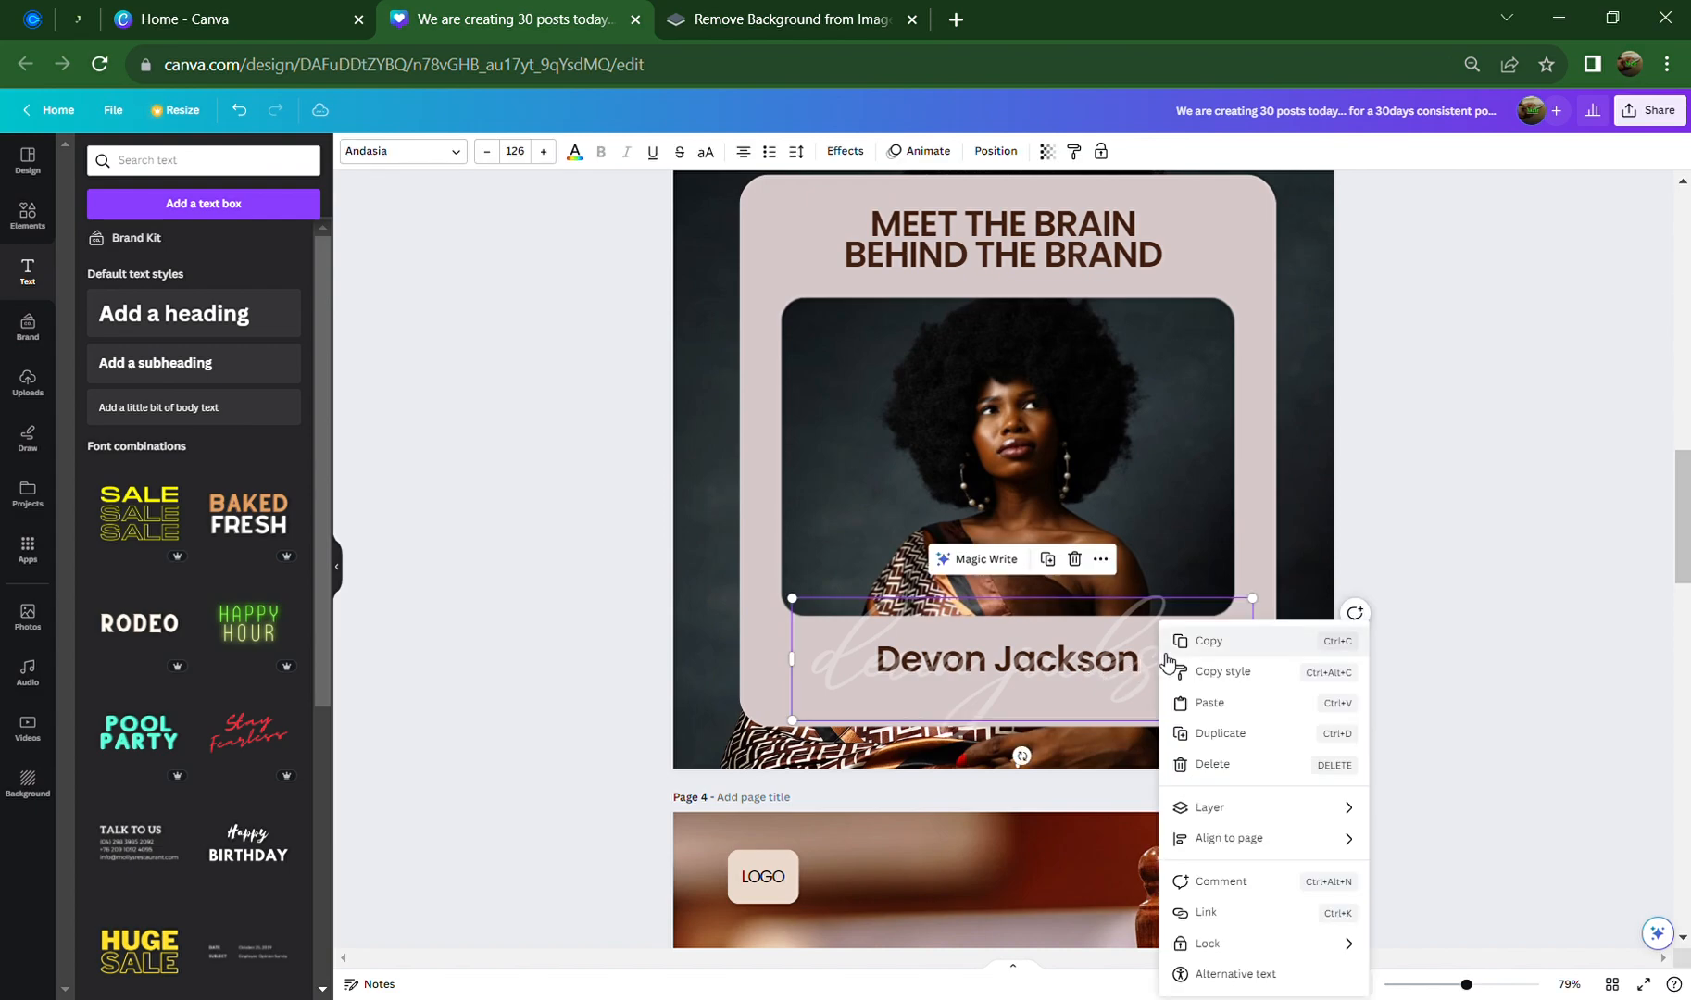
mouse_move(1264, 838)
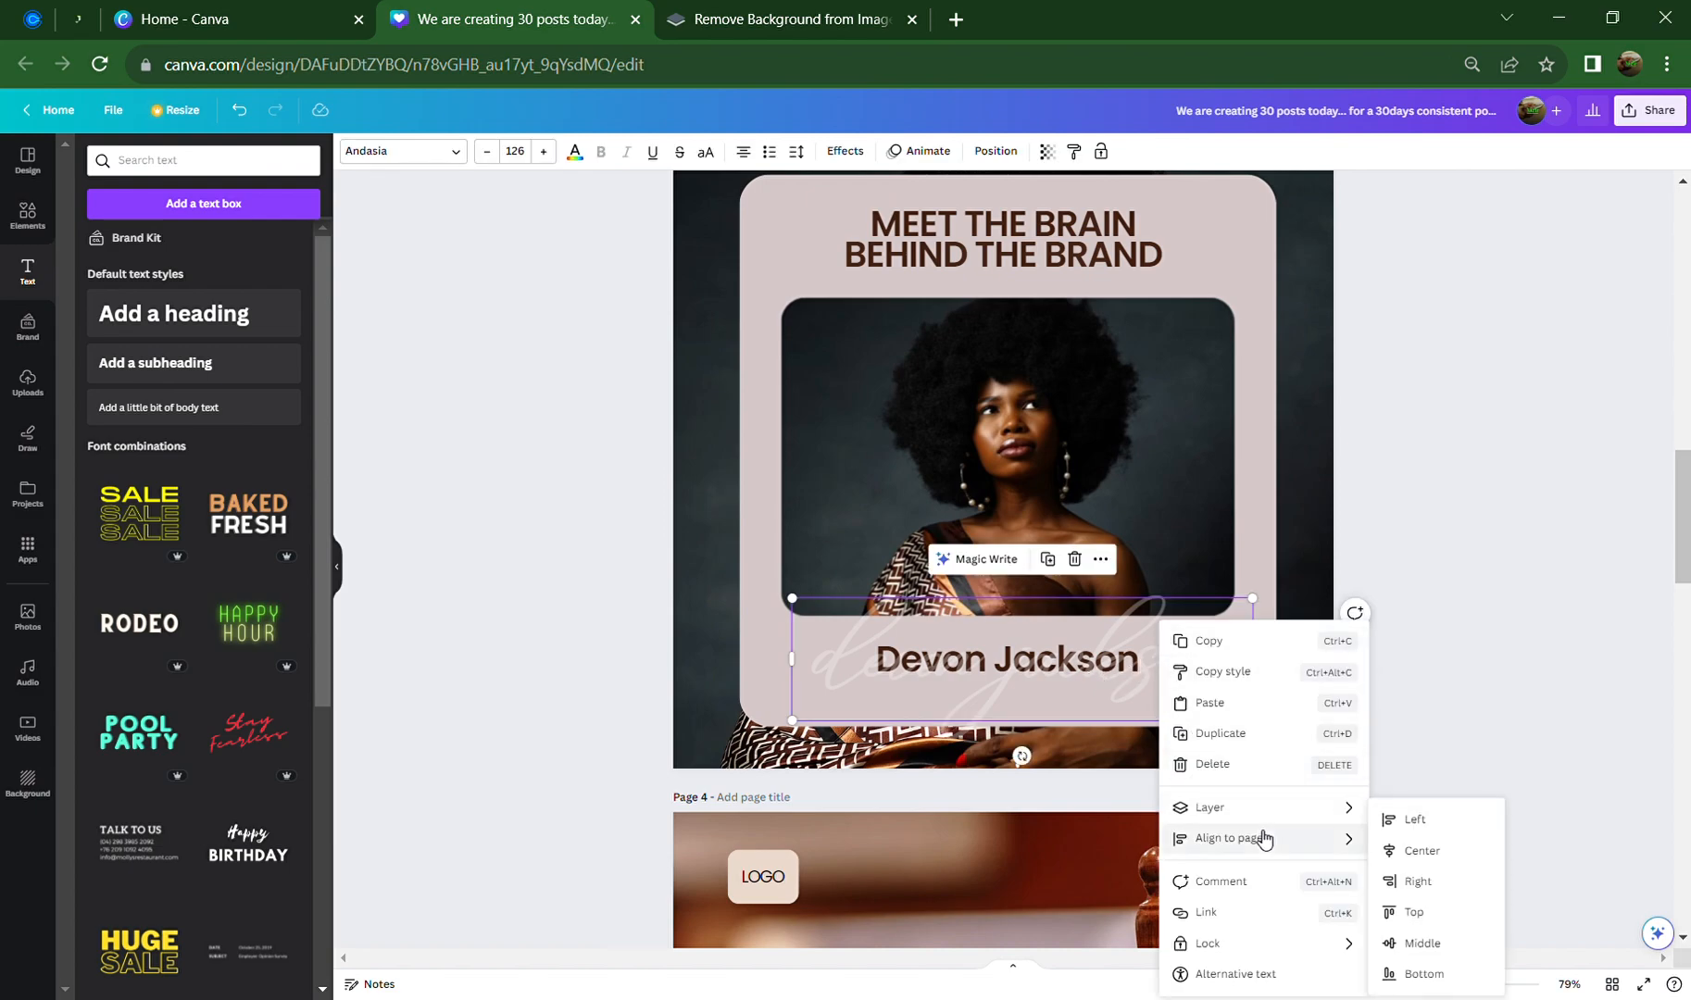
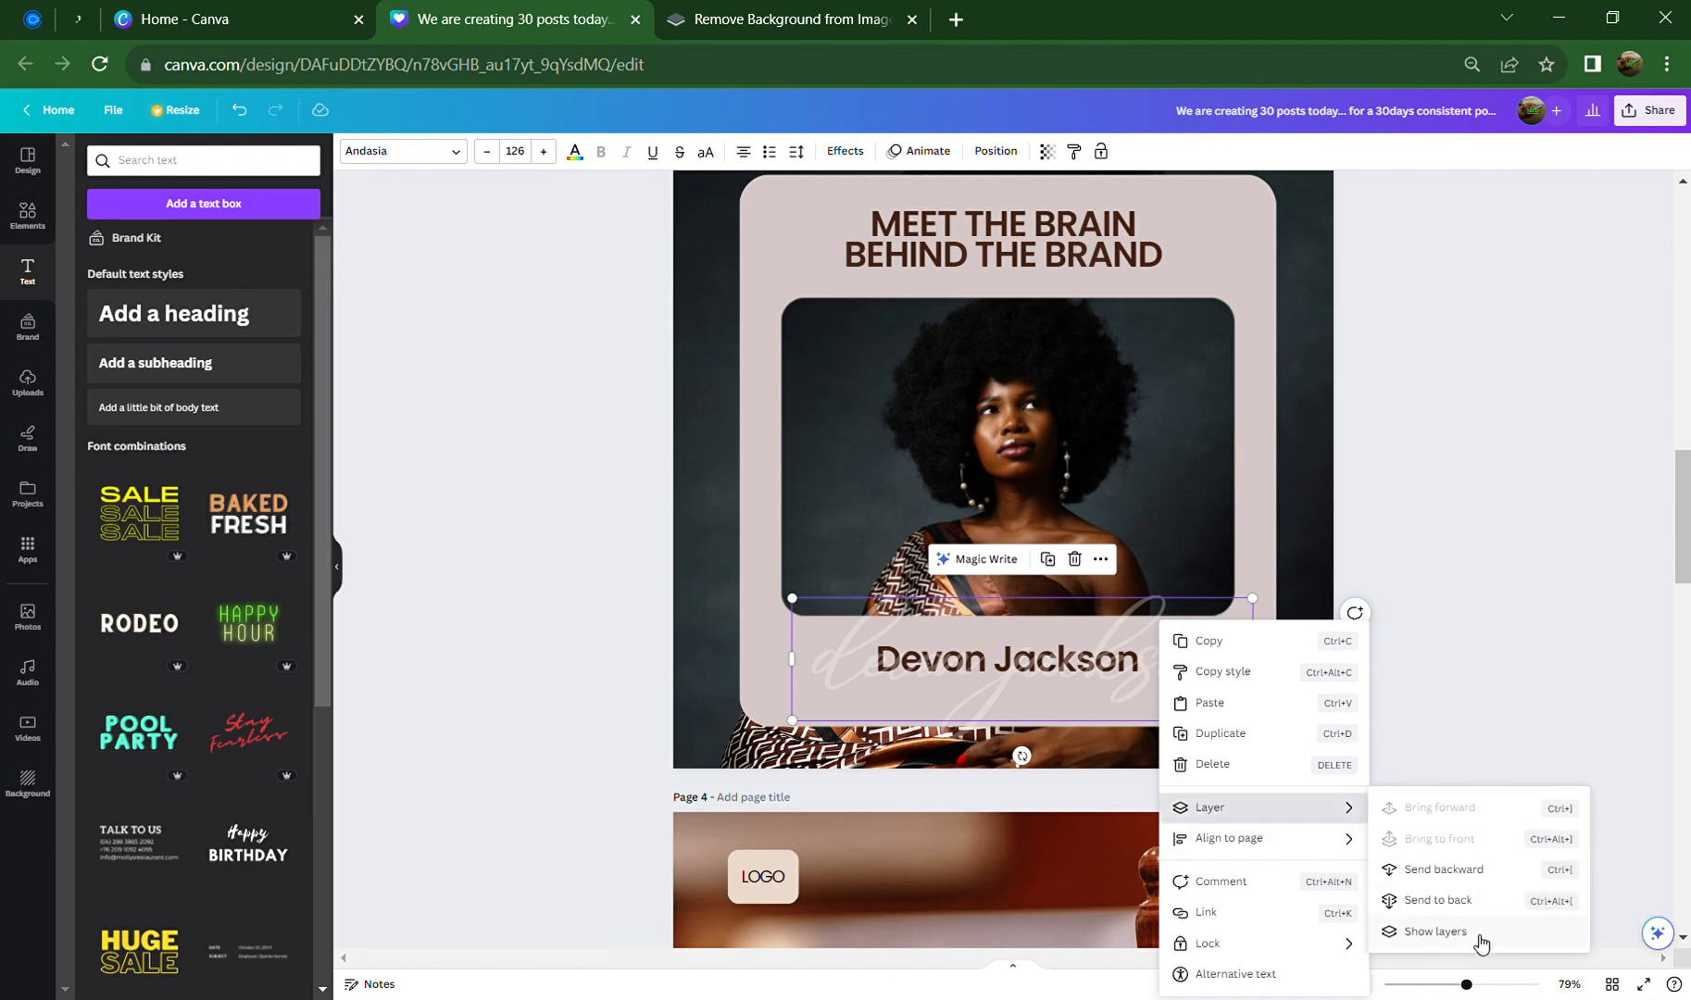
Move the script text layer below the bold name, then resize the name text box to about 60
click(1435, 931)
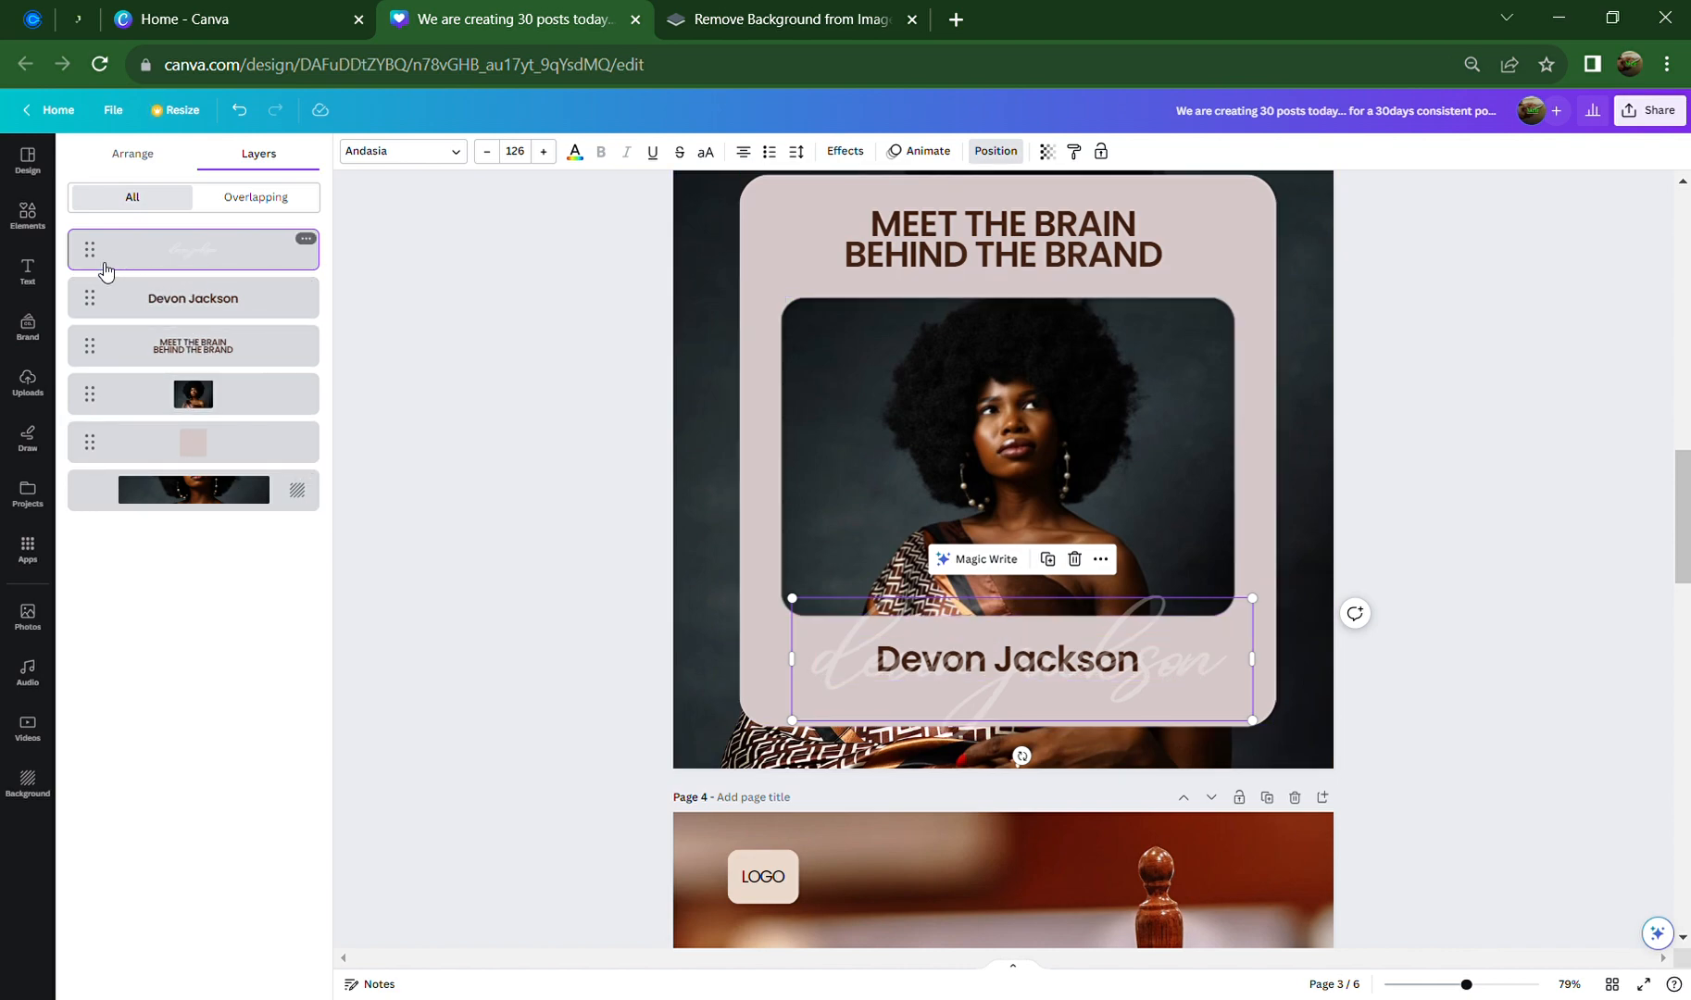
drag(90, 258, 91, 313)
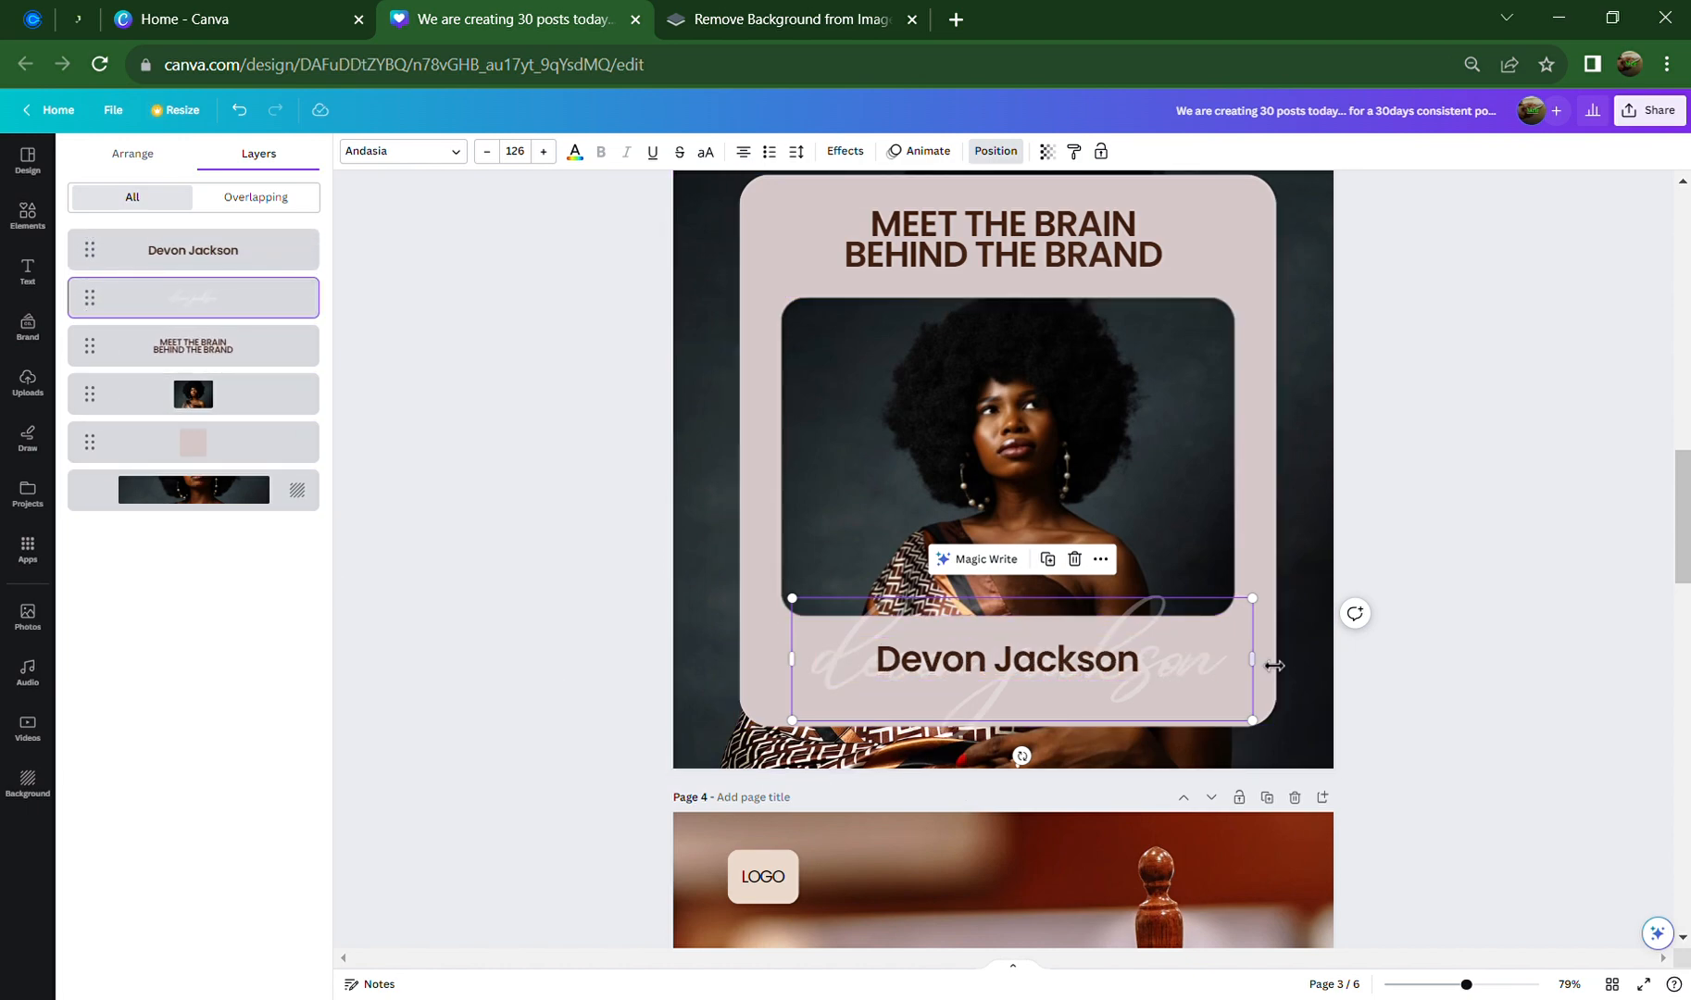
click(1328, 681)
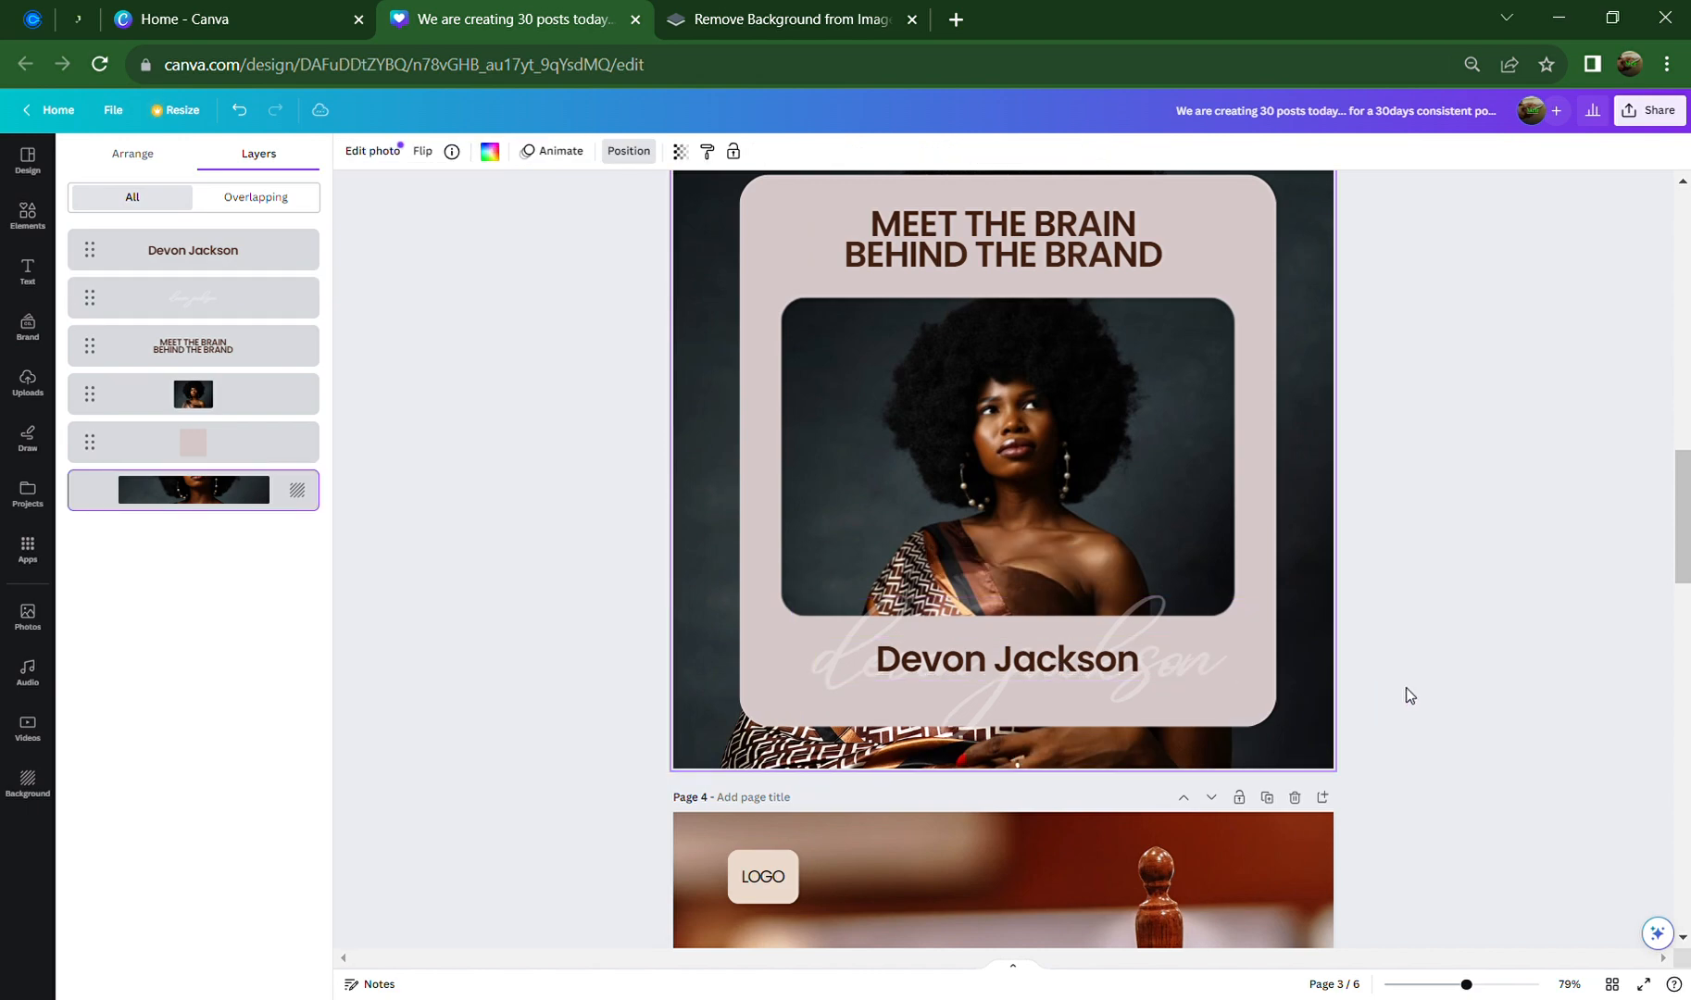
click(1063, 665)
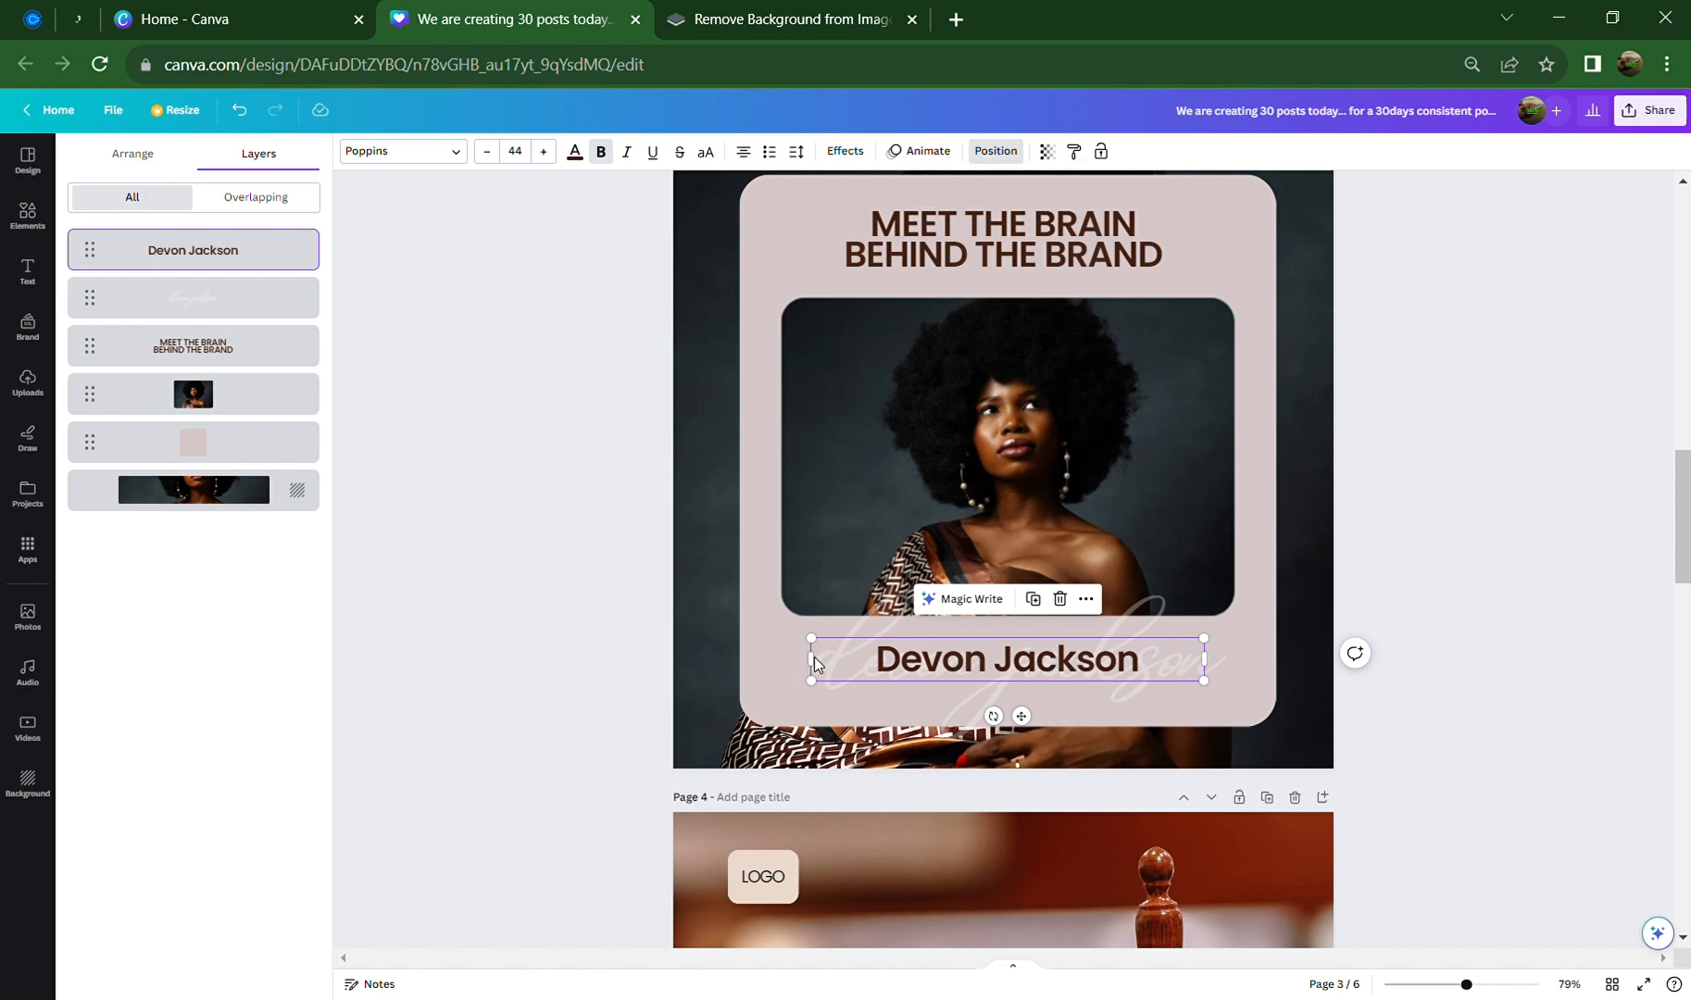
drag(823, 670, 838, 709)
click(1563, 689)
Duplicate page 3 as page 4 and add the black-and-white 'model' stock photo to it
scroll(1546, 685, up, 1)
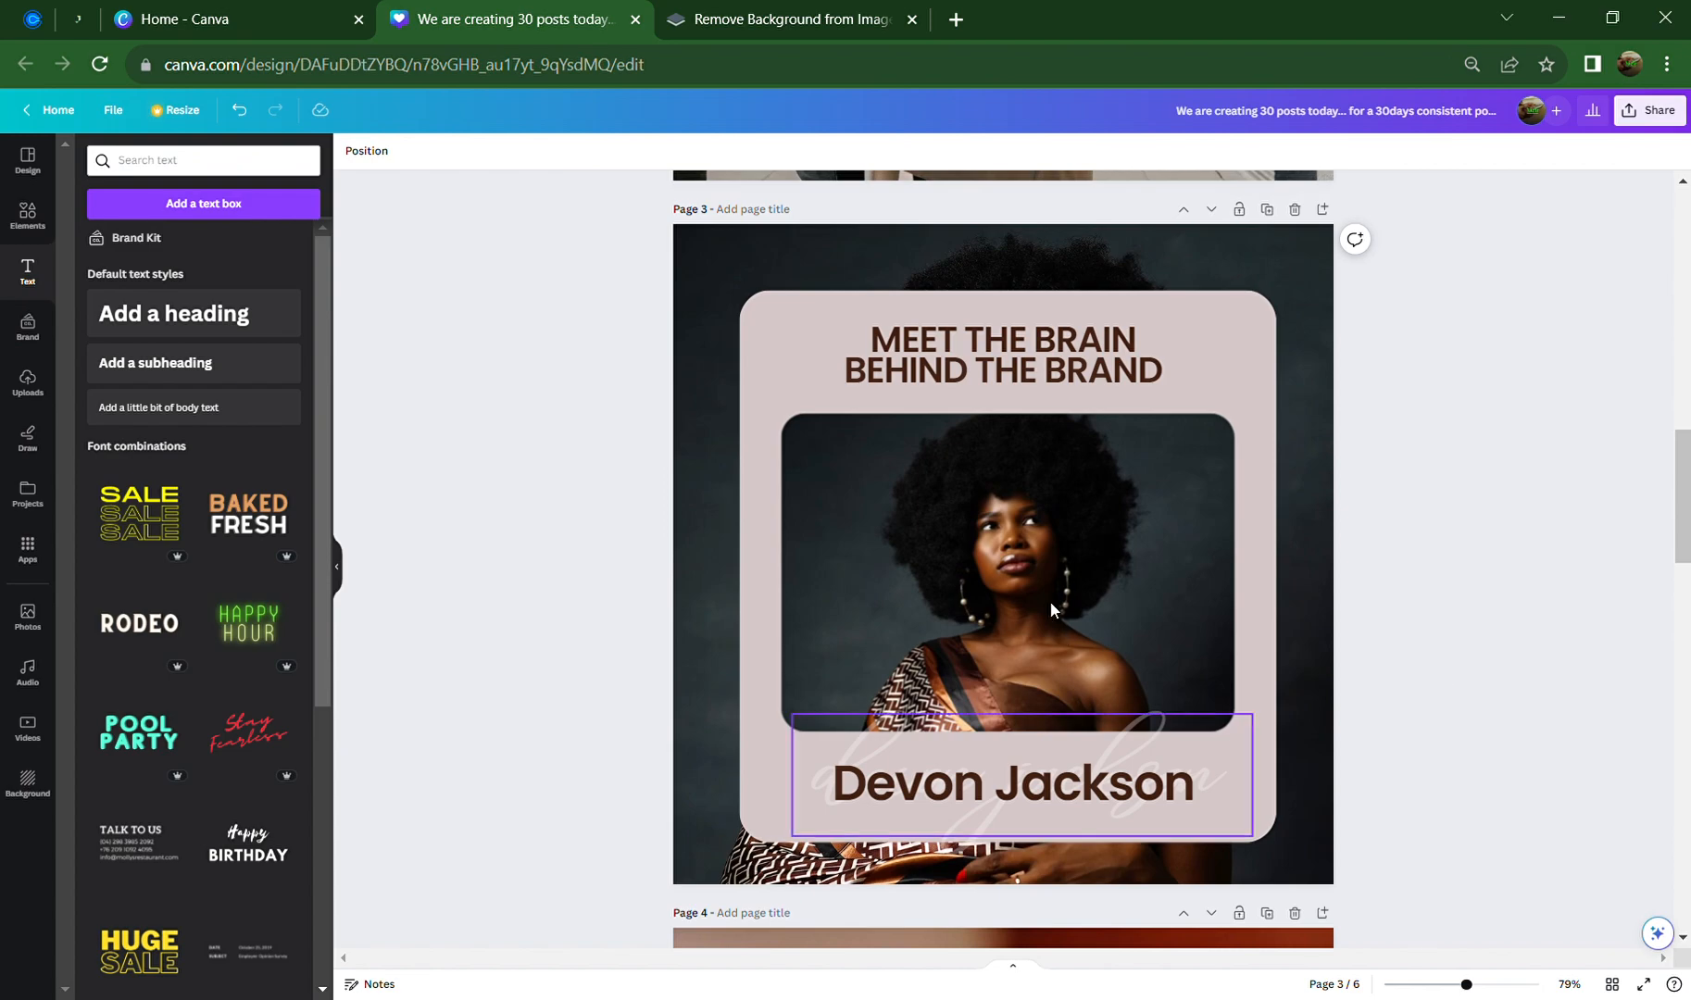
click(1266, 210)
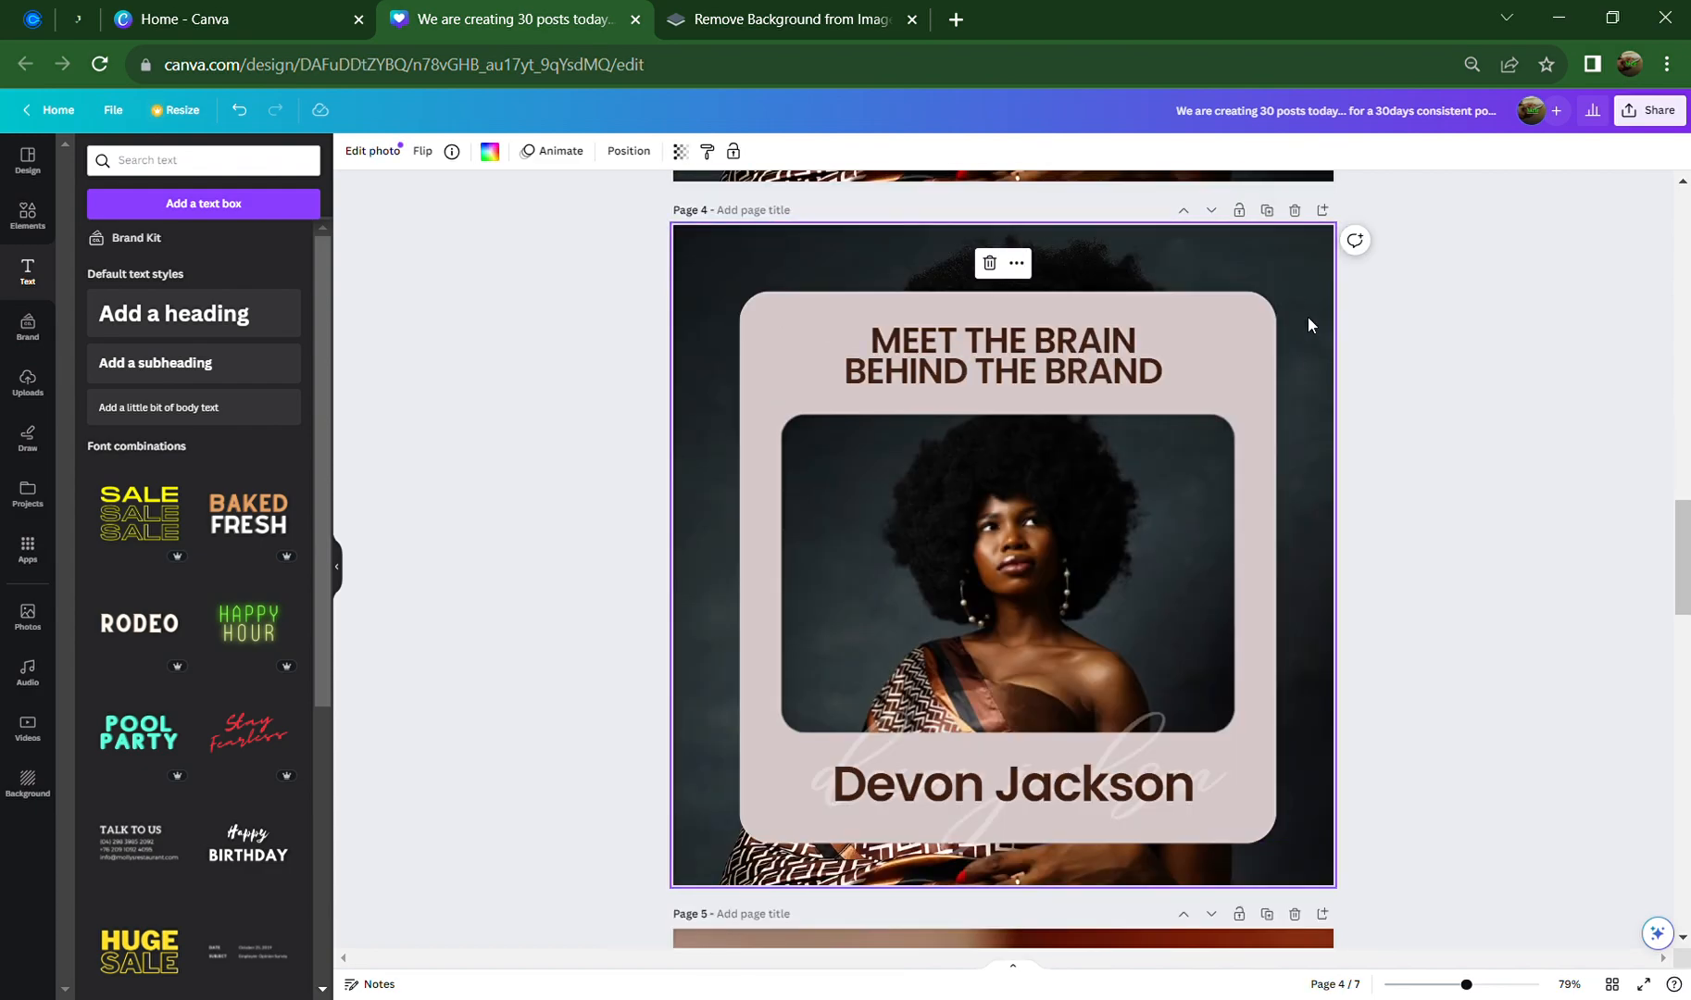
click(37, 622)
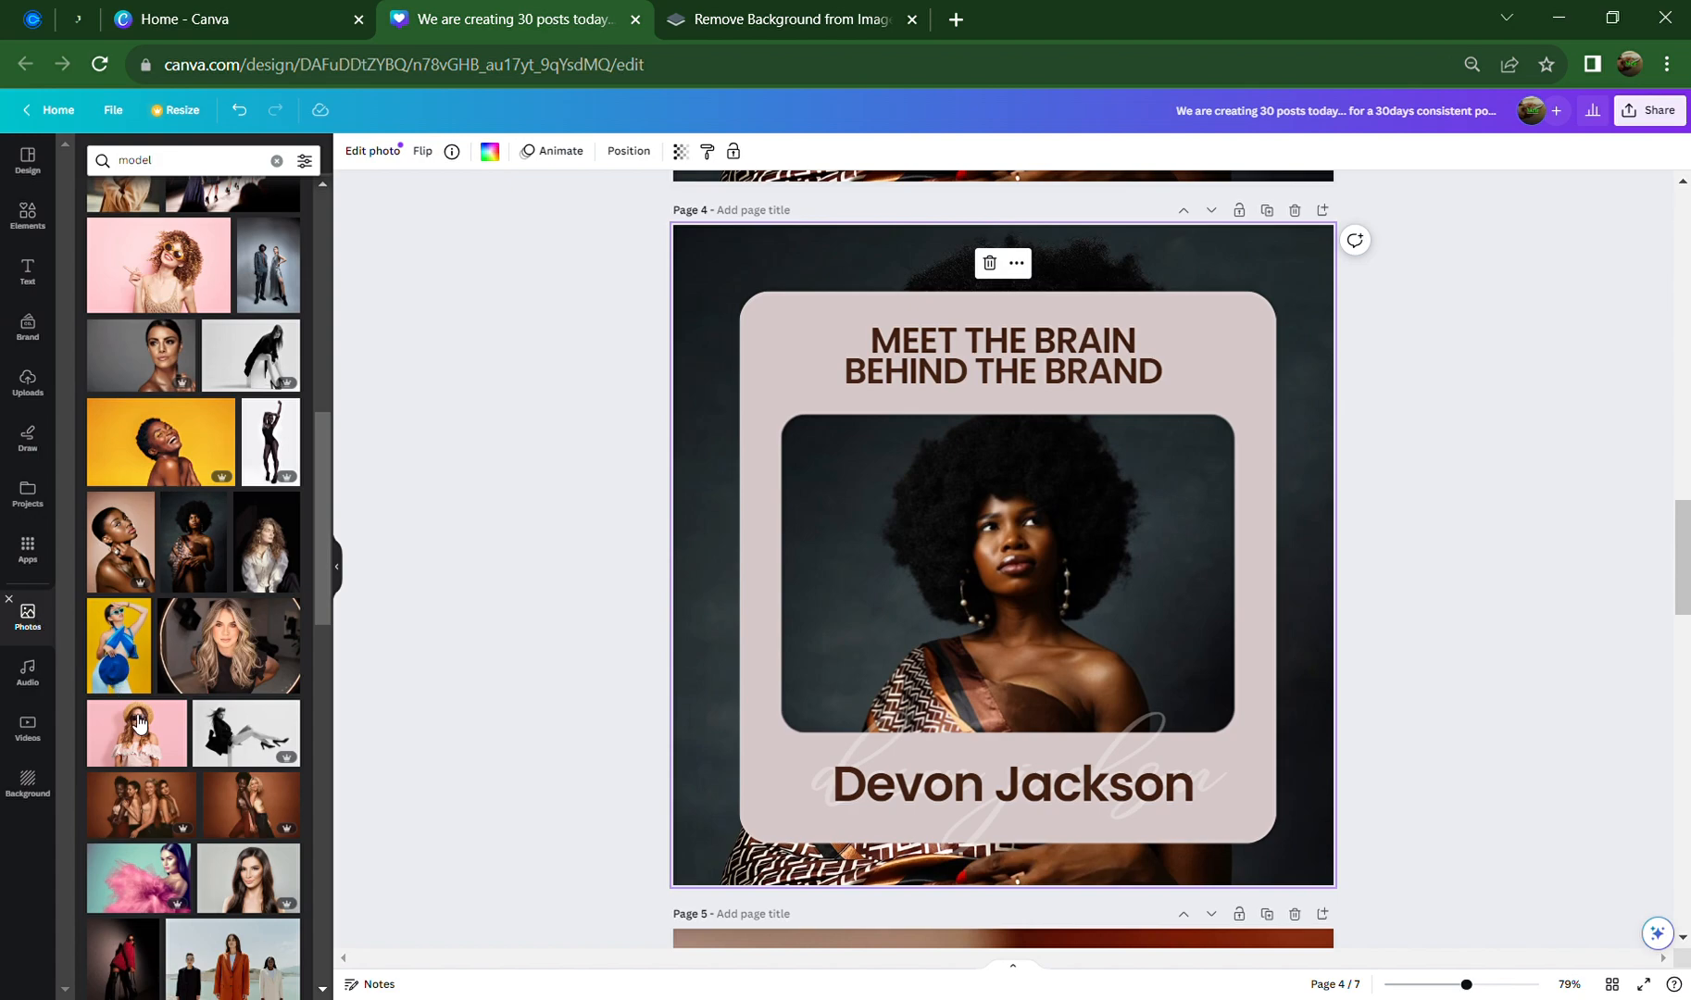
click(218, 743)
Make the black-and-white model photo page 4's background, then add a second copy of it
right_click(1046, 559)
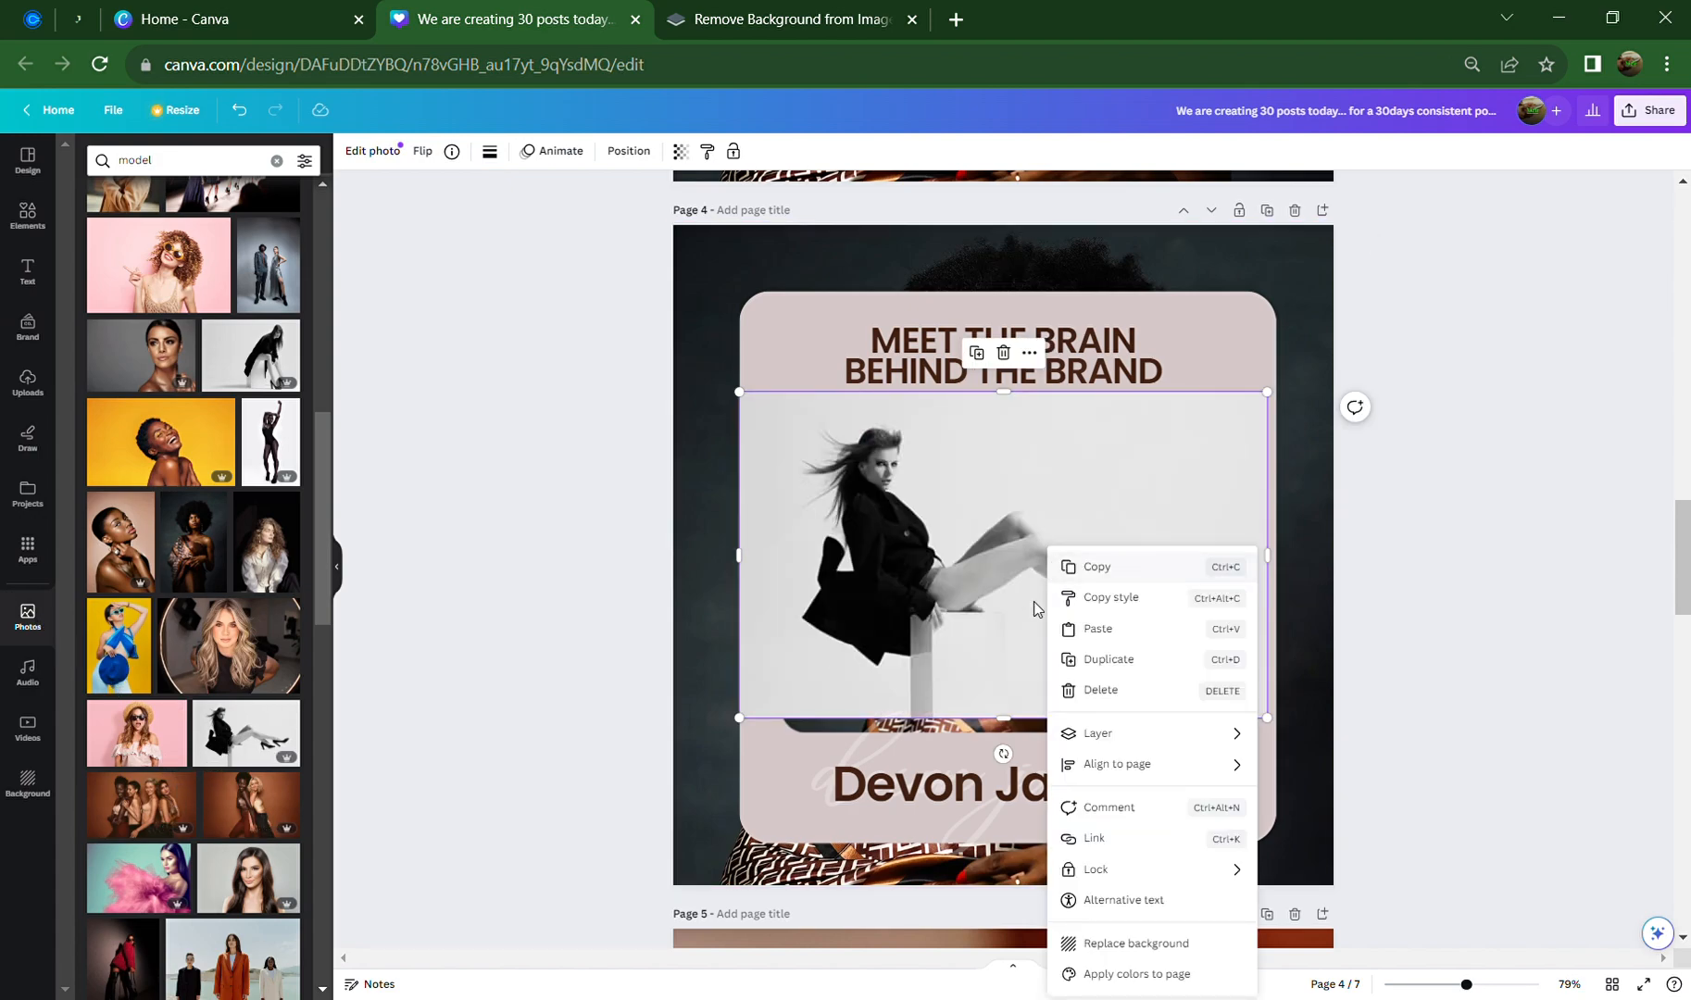
click(1177, 948)
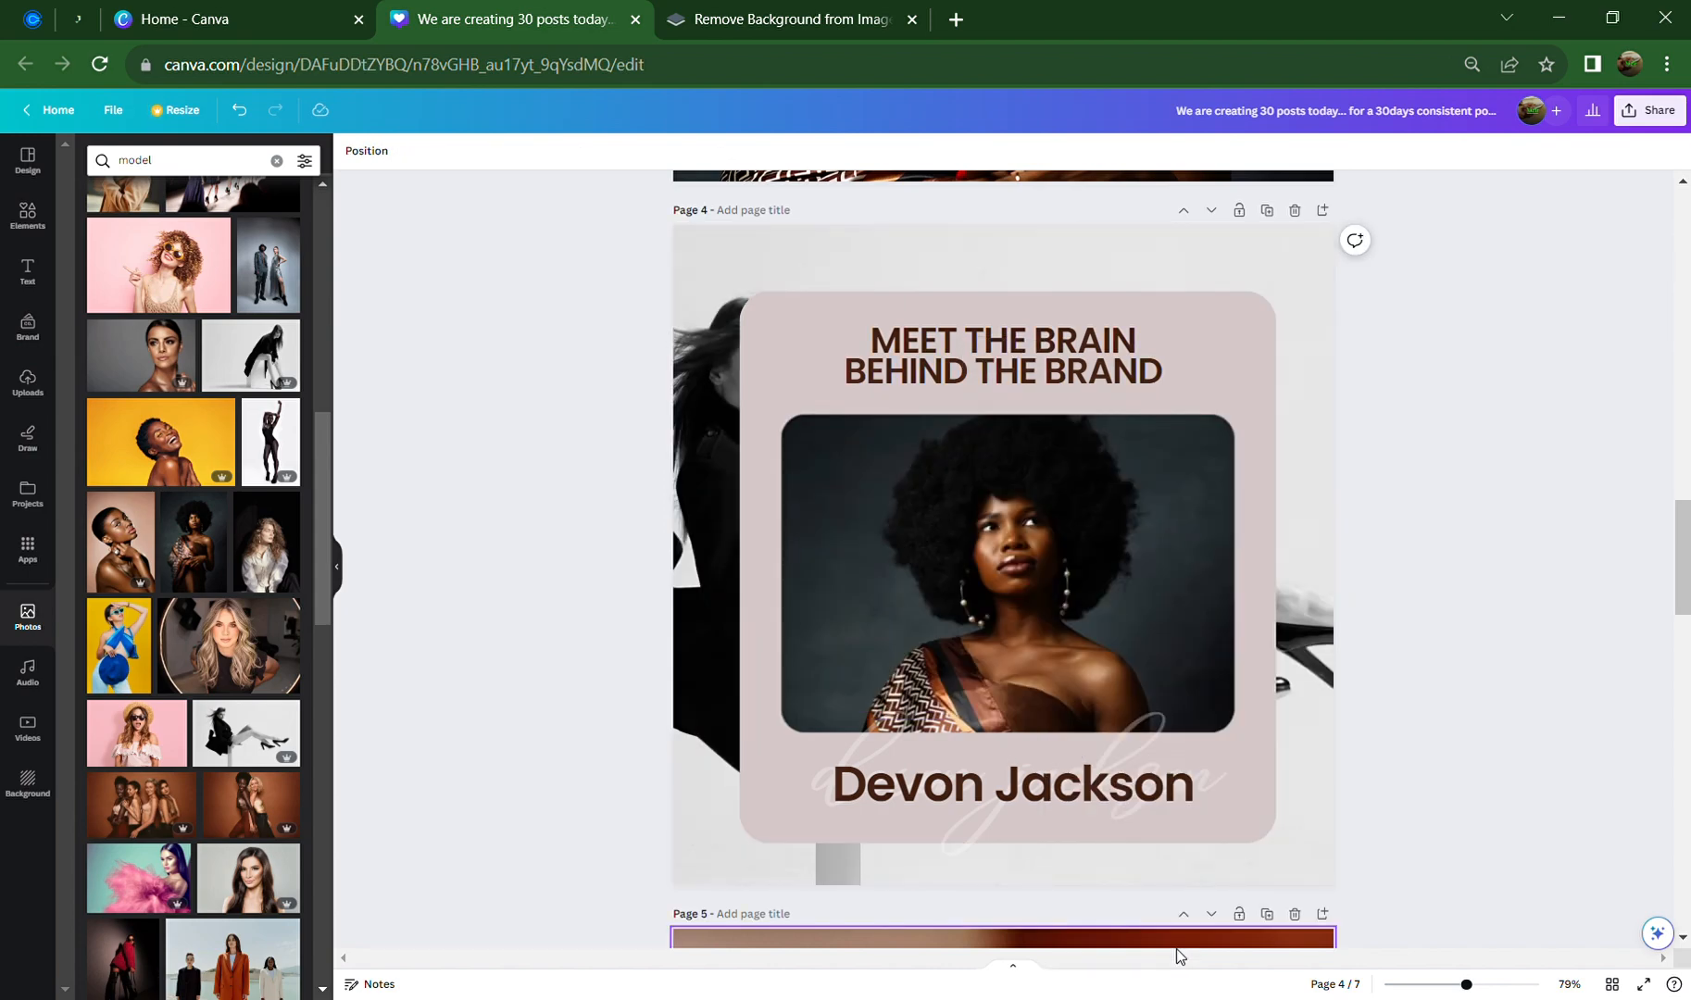
click(213, 735)
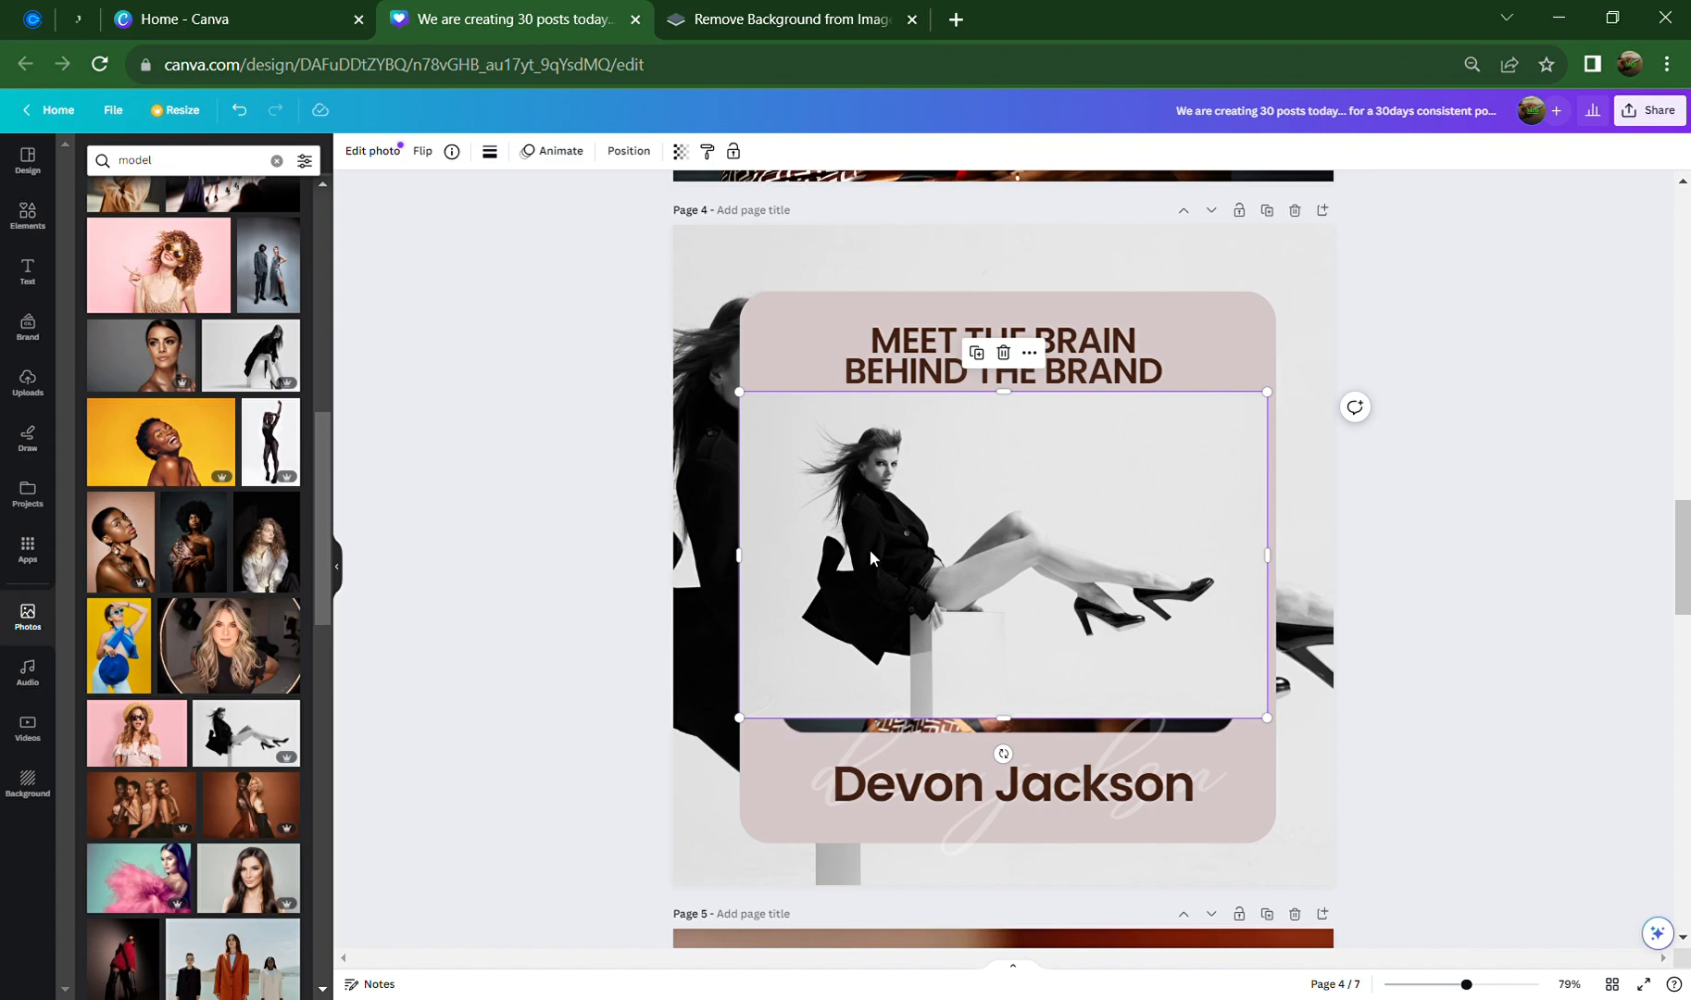
mouse_move(870, 549)
mouse_down()
mouse_move(1041, 616)
mouse_move(844, 526)
mouse_up()
click(846, 532)
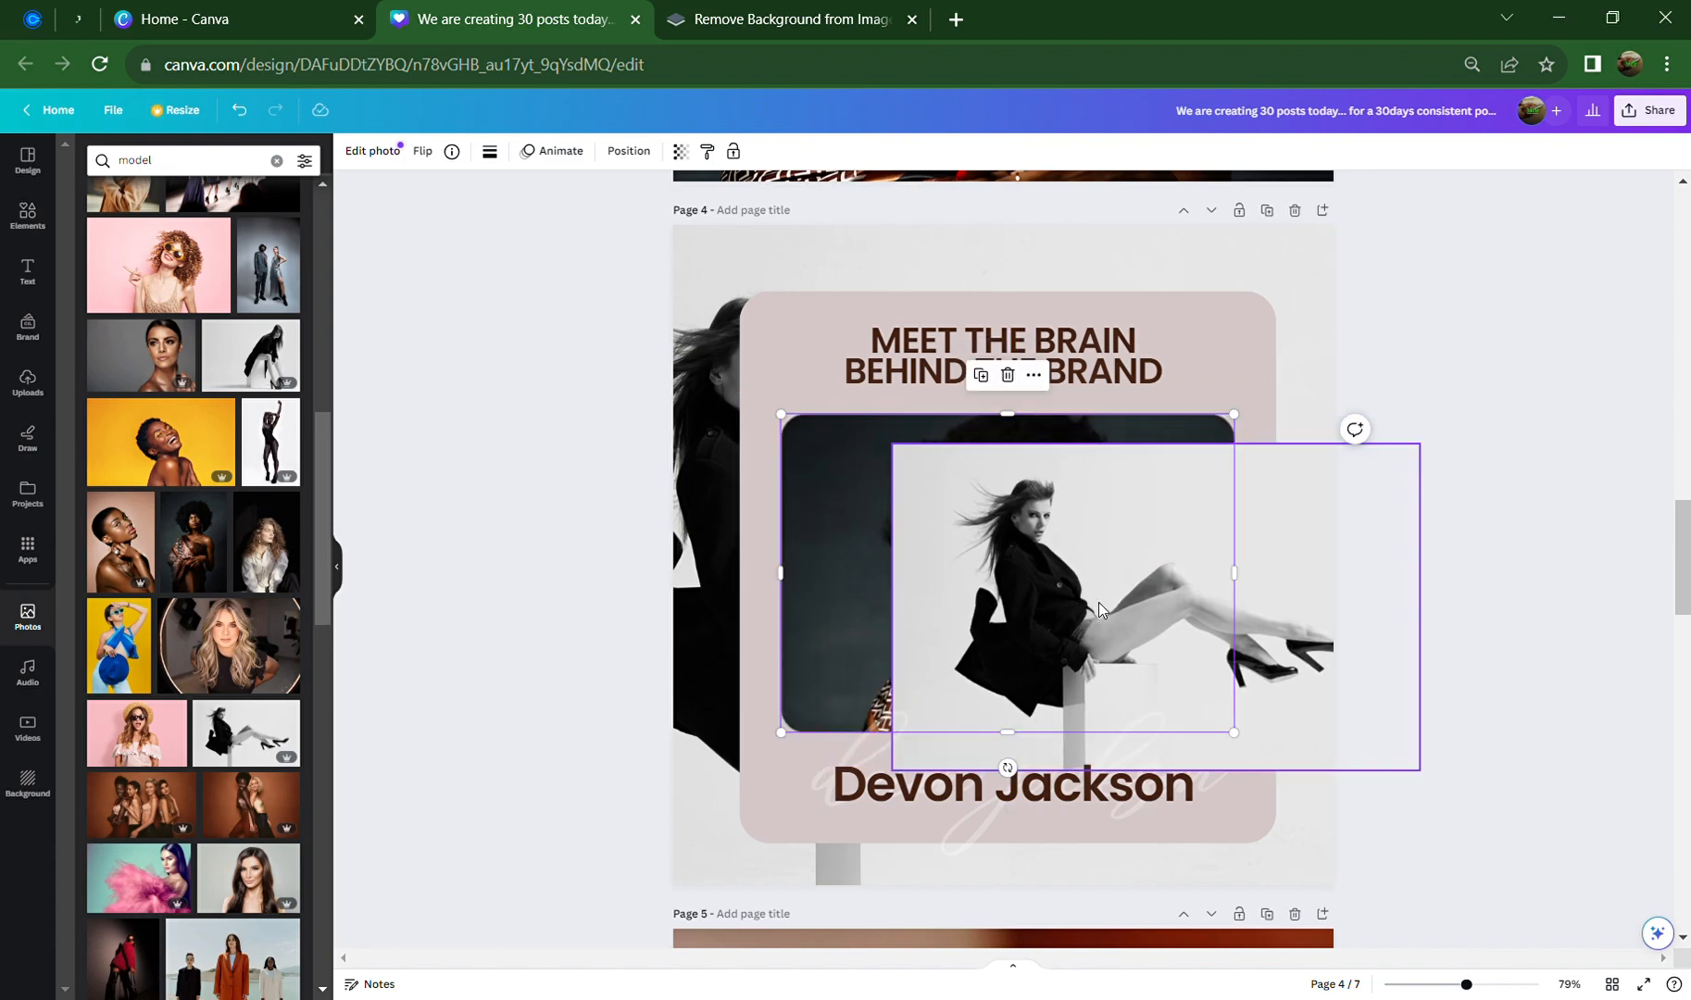
drag(1037, 628, 974, 585)
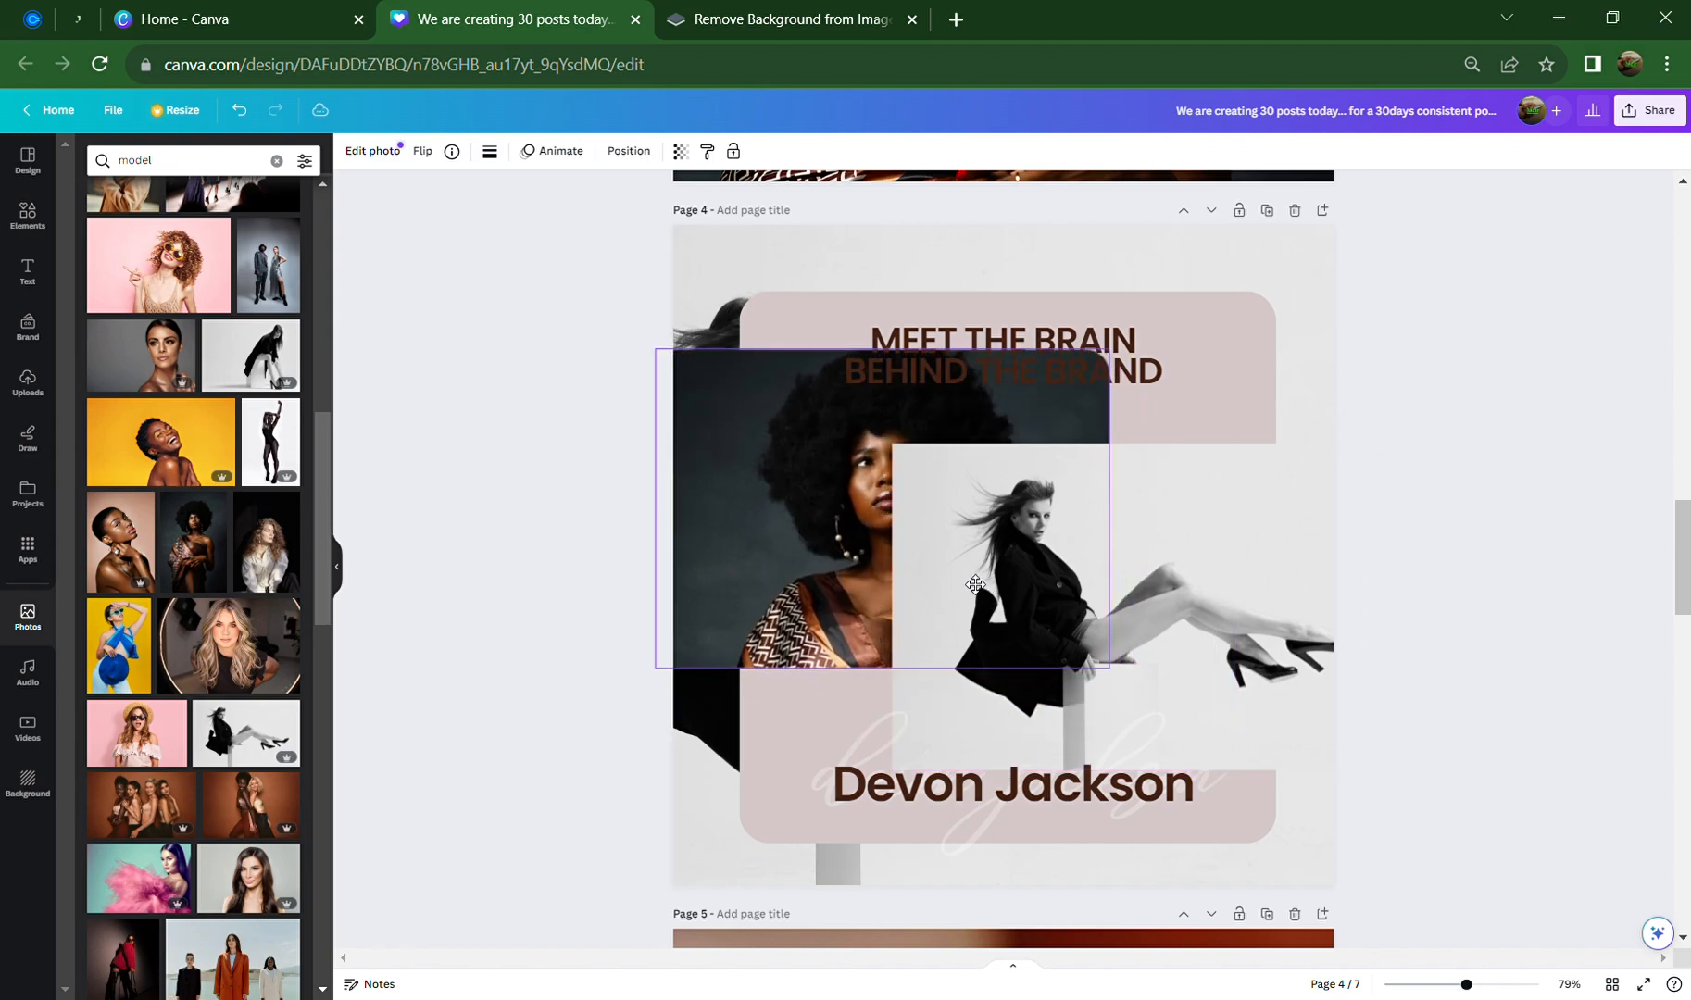
key(ctrl+z)
Position and resize the photo copy so it sits centred below the heading
click(1310, 652)
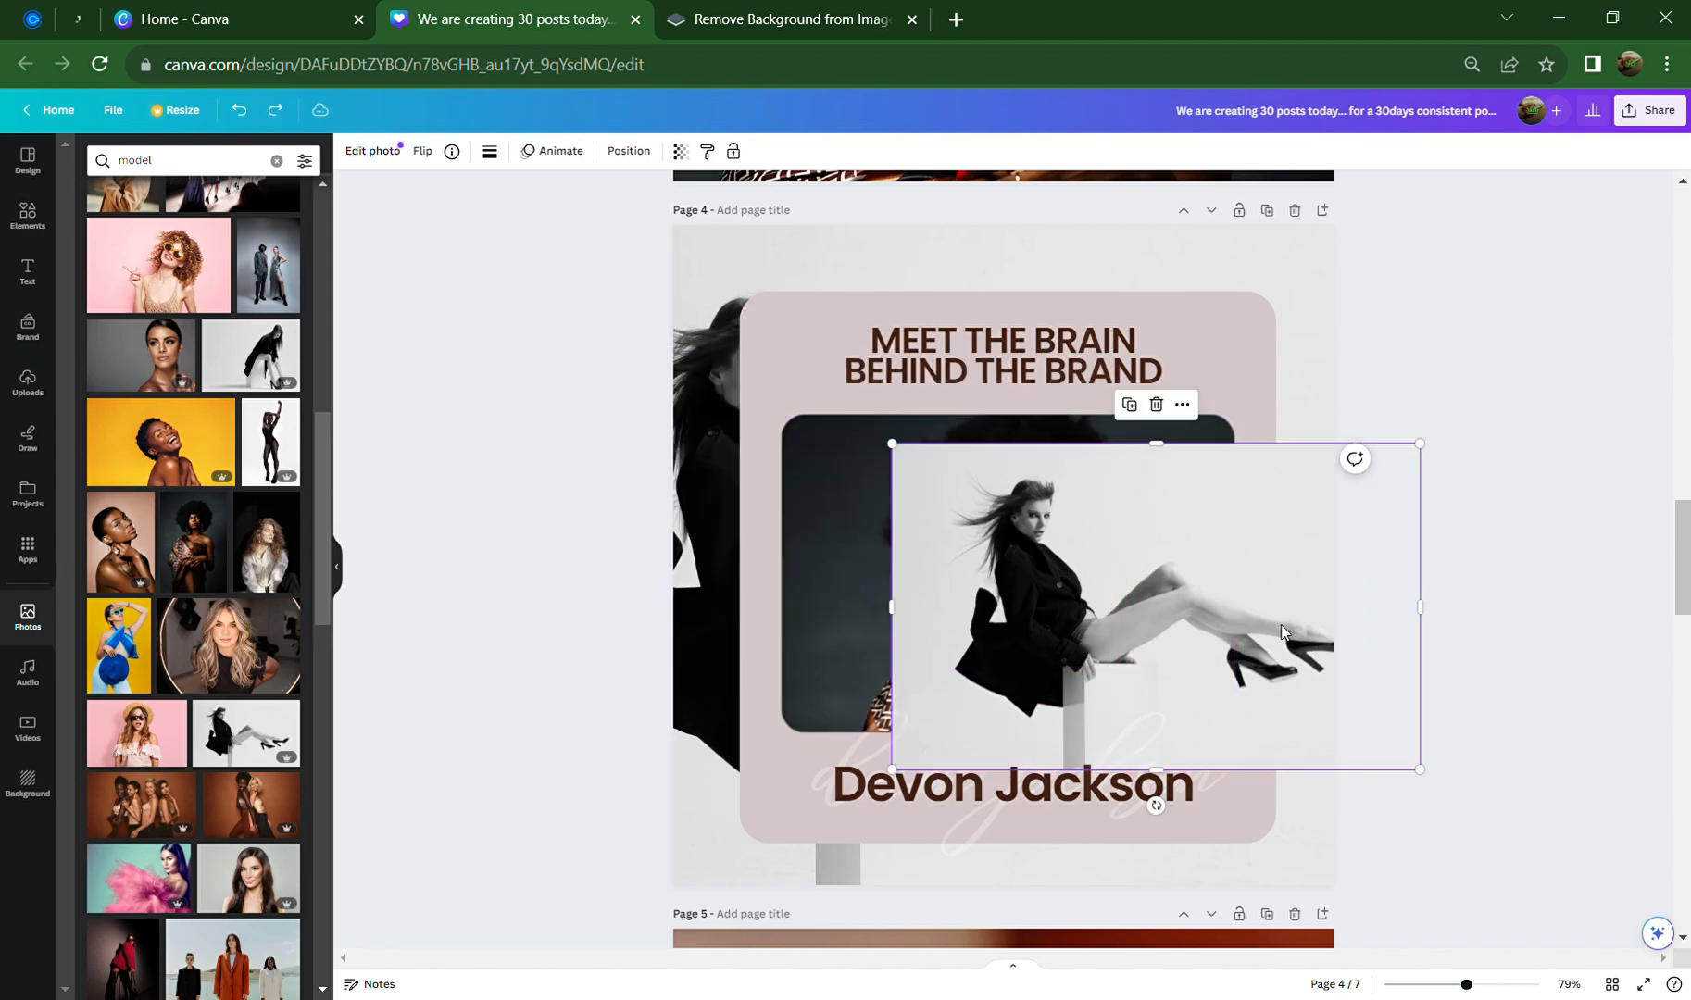
drag(1280, 623, 1104, 555)
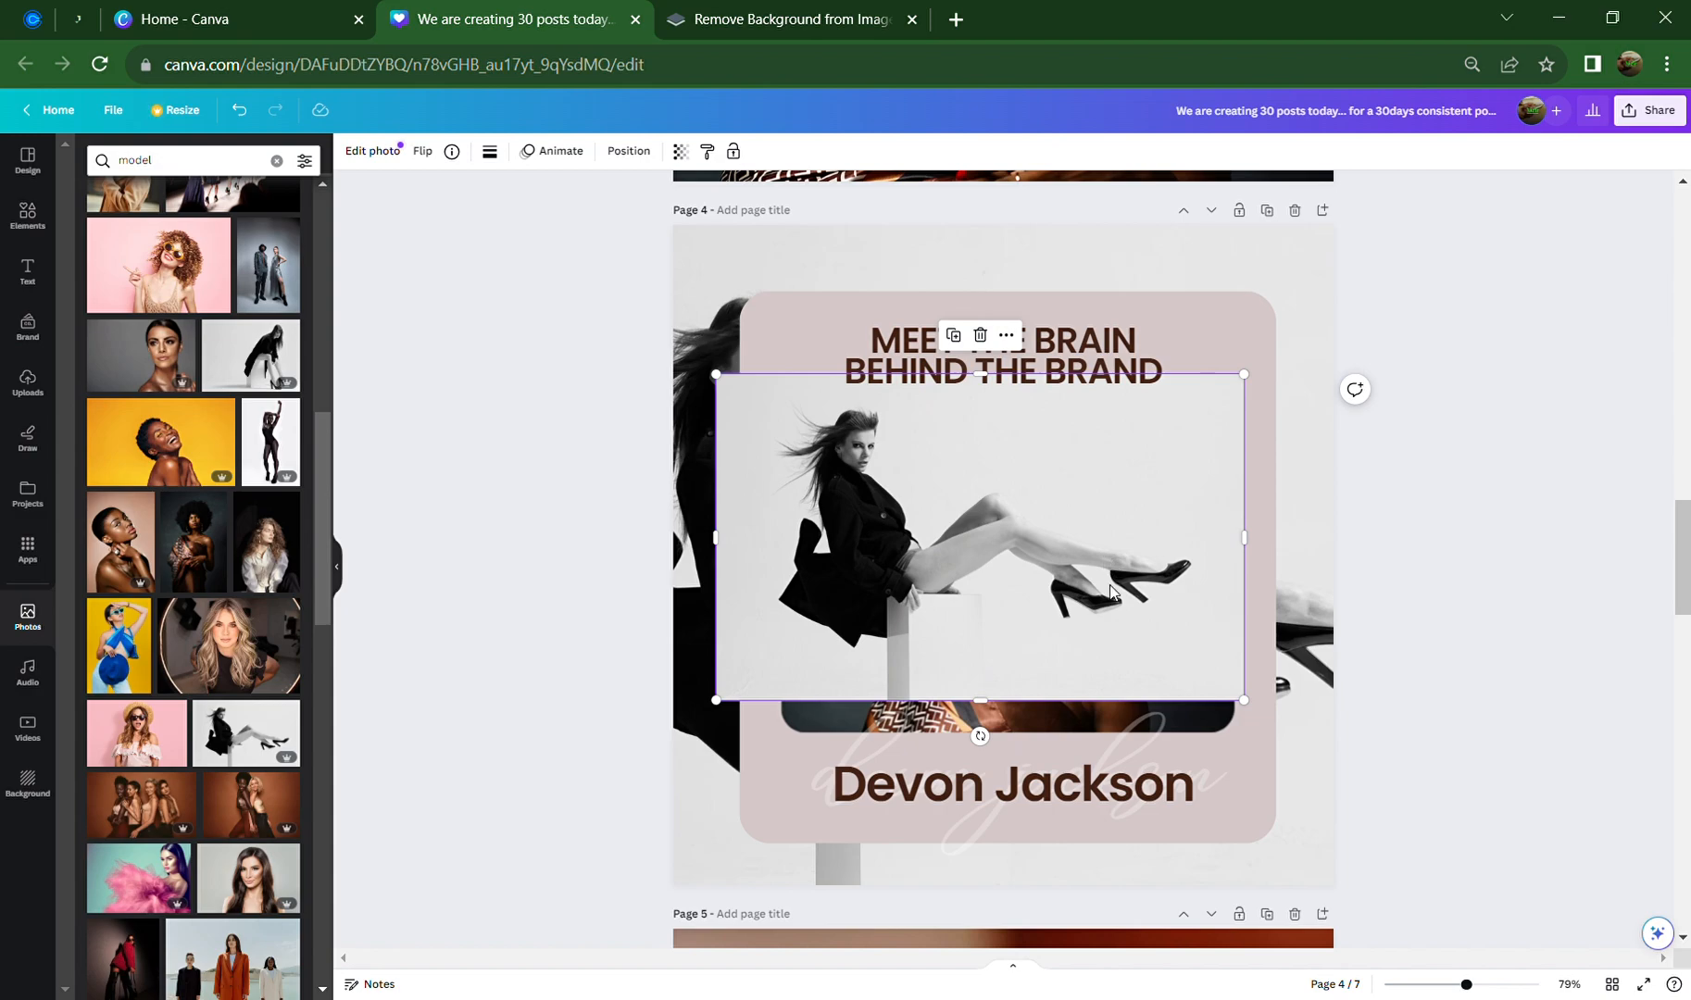
drag(1133, 630, 1194, 653)
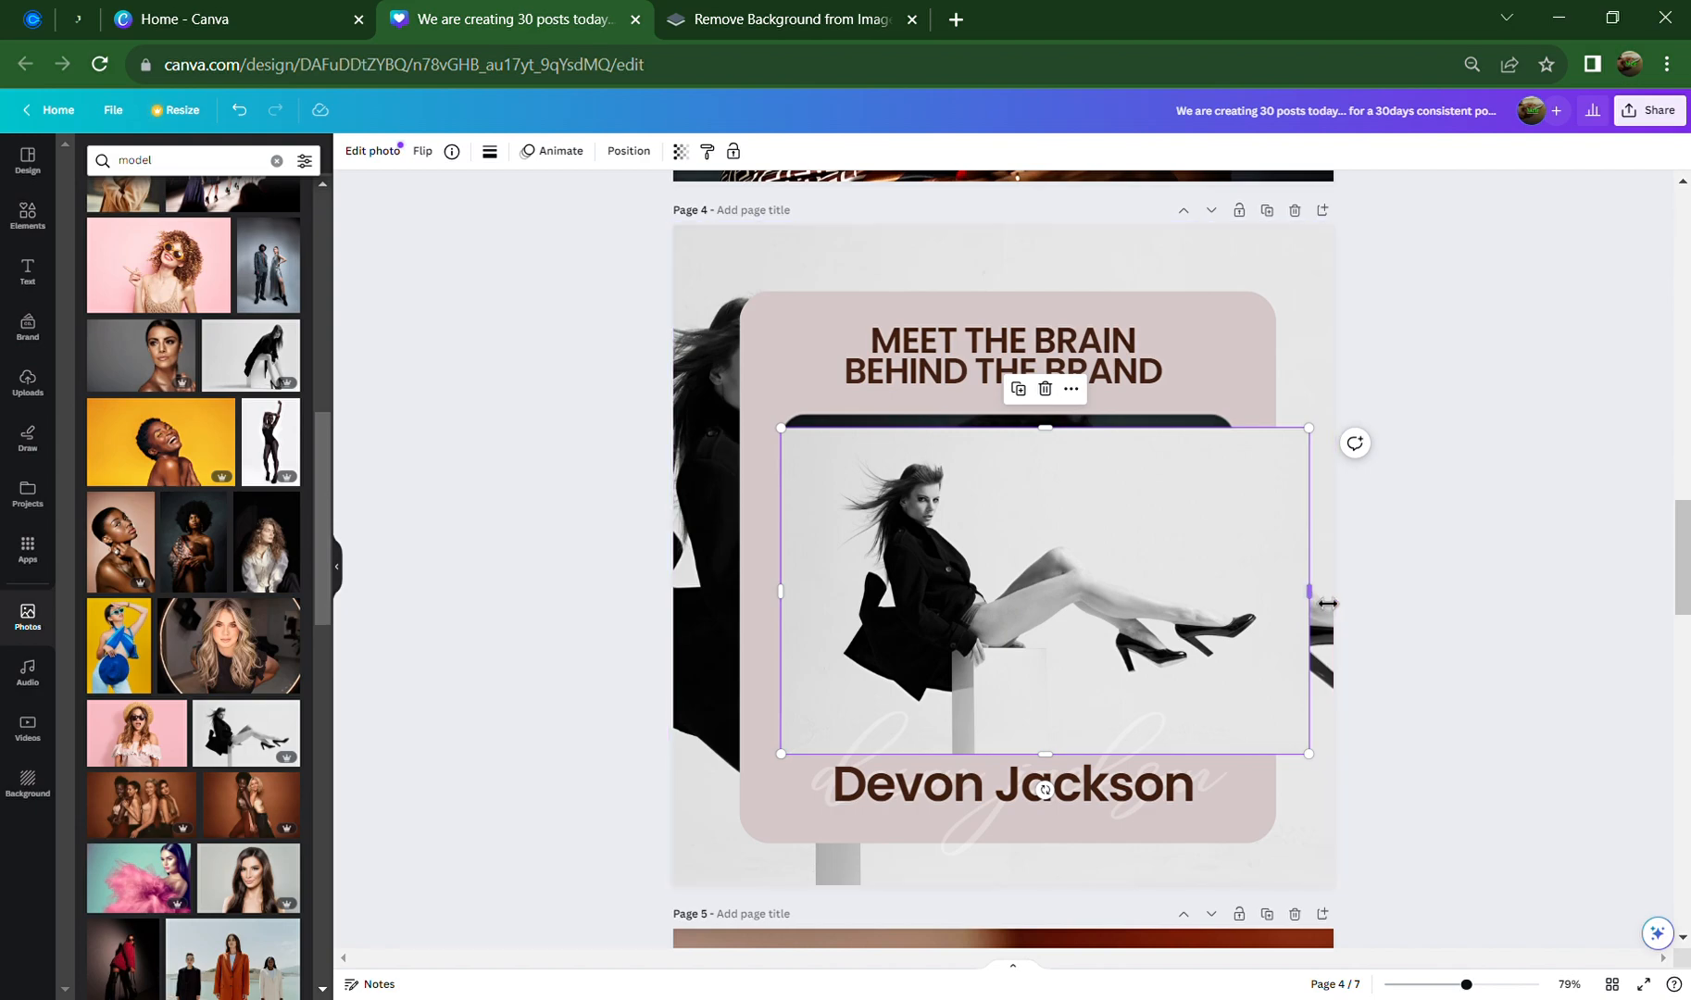
drag(1308, 590, 1239, 589)
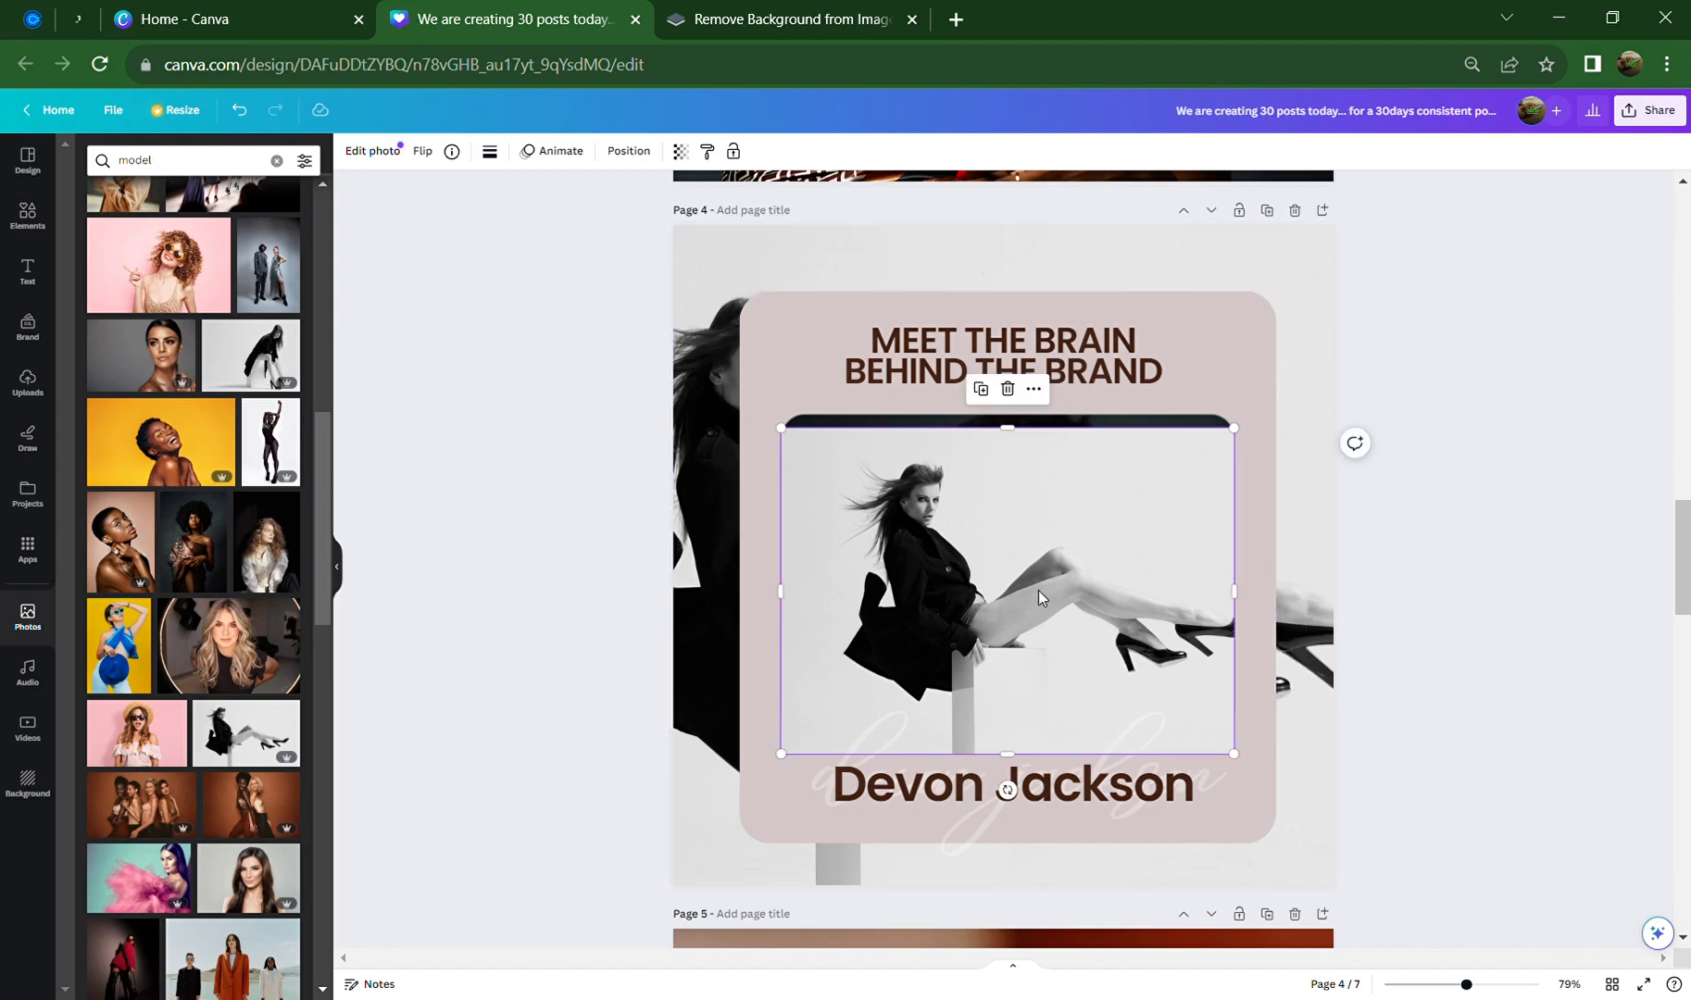
drag(1043, 600, 1049, 590)
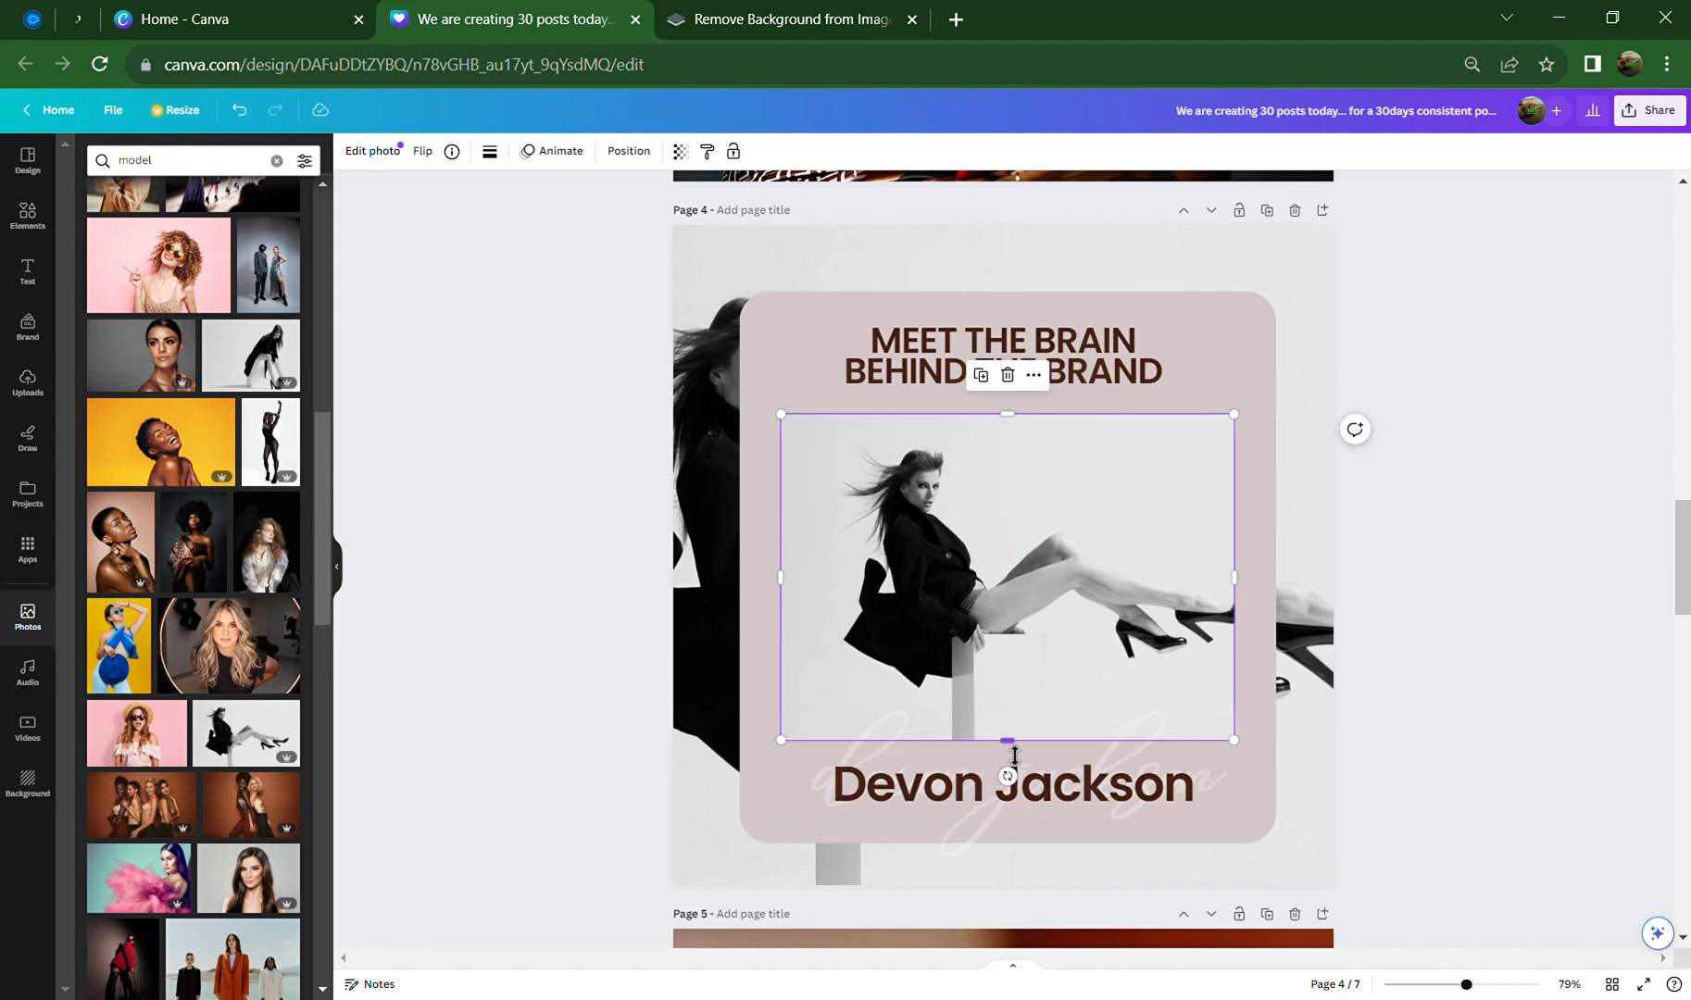
drag(1008, 740, 1011, 751)
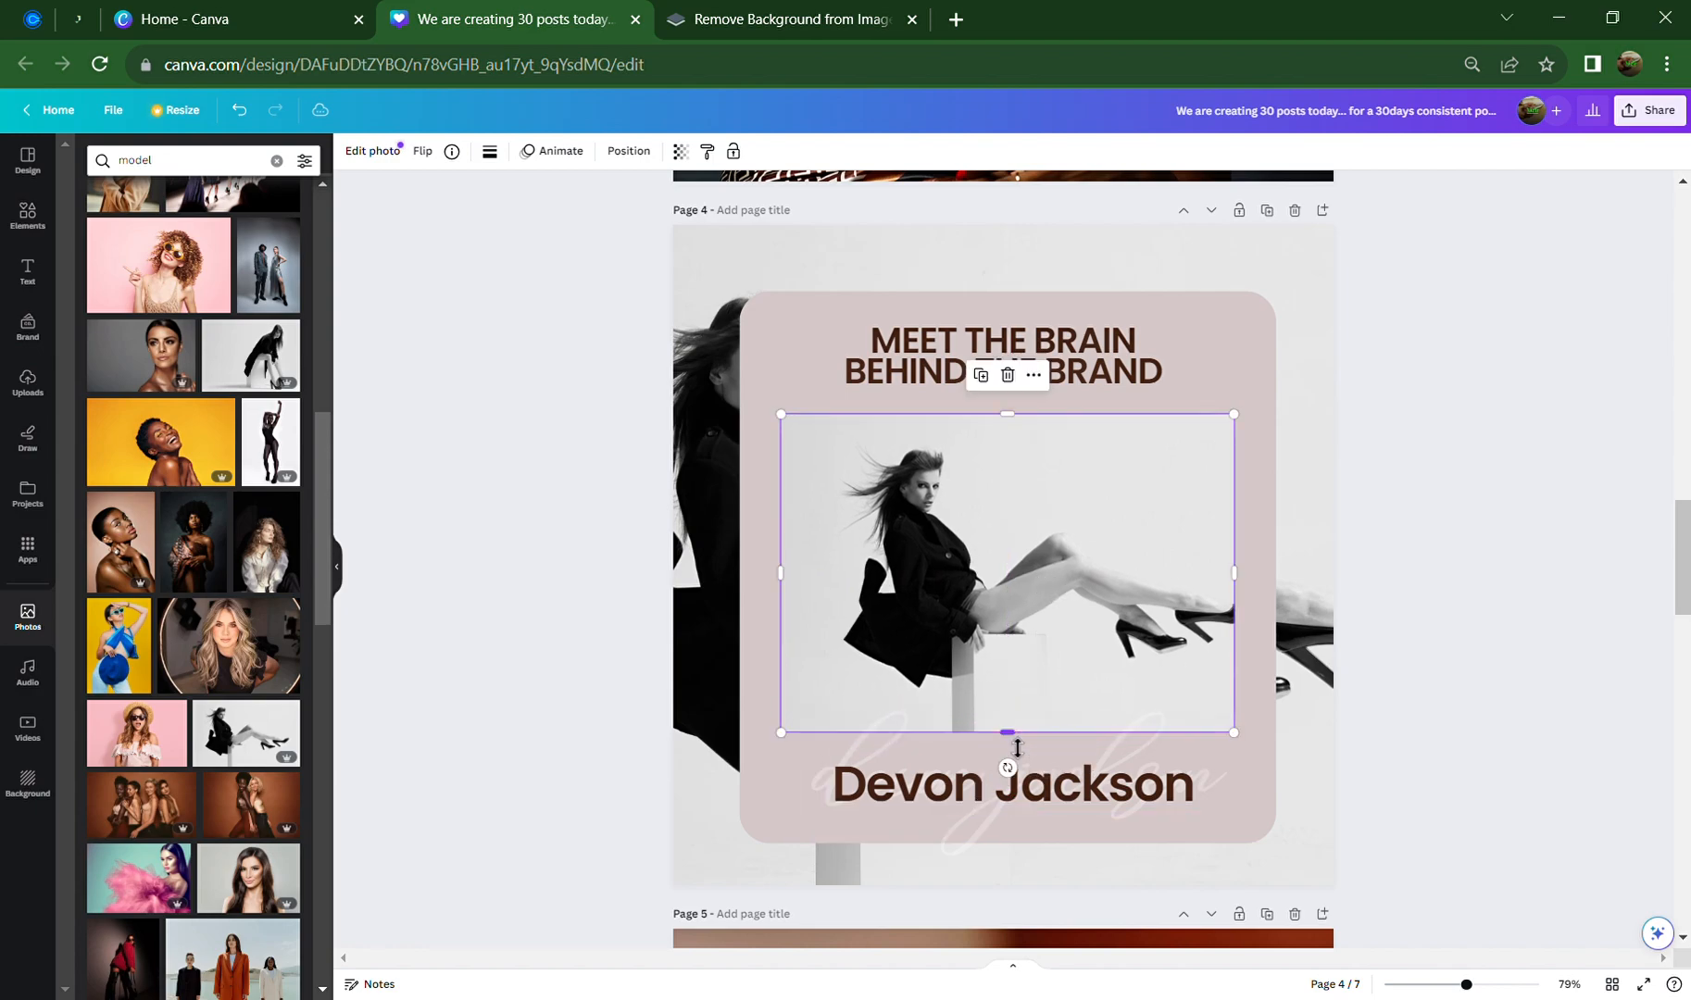
Round the model photo's corners to 40 and shift it up toward the title
click(491, 152)
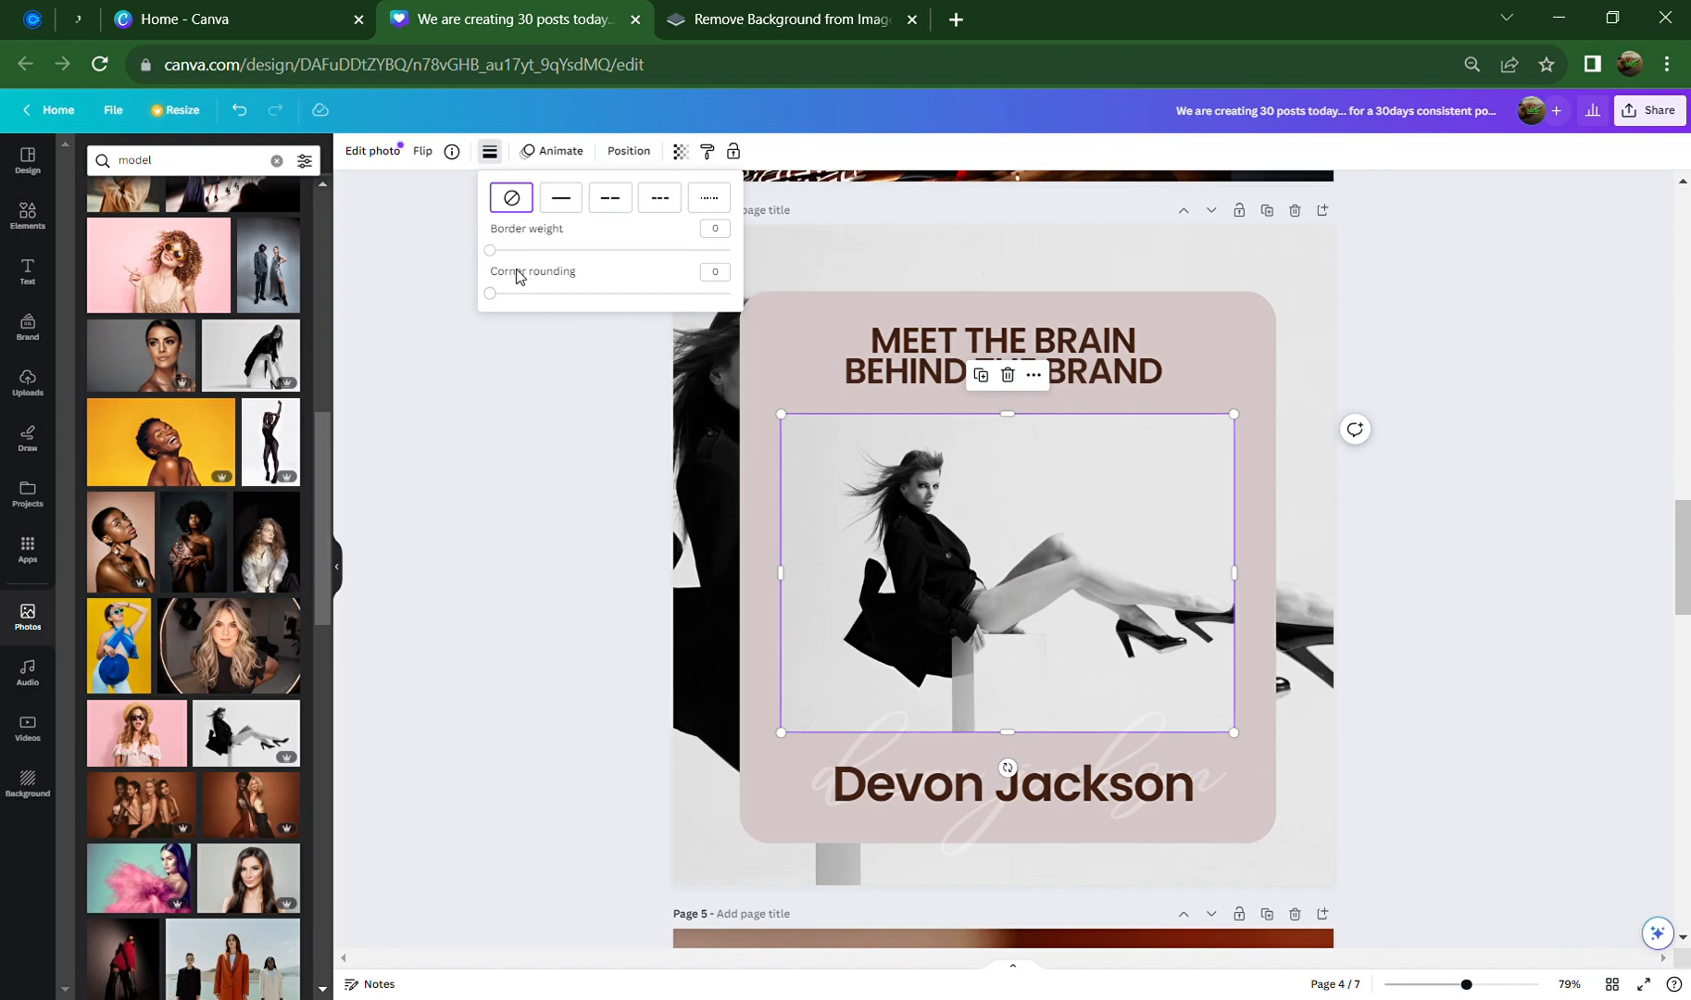
drag(500, 299, 591, 299)
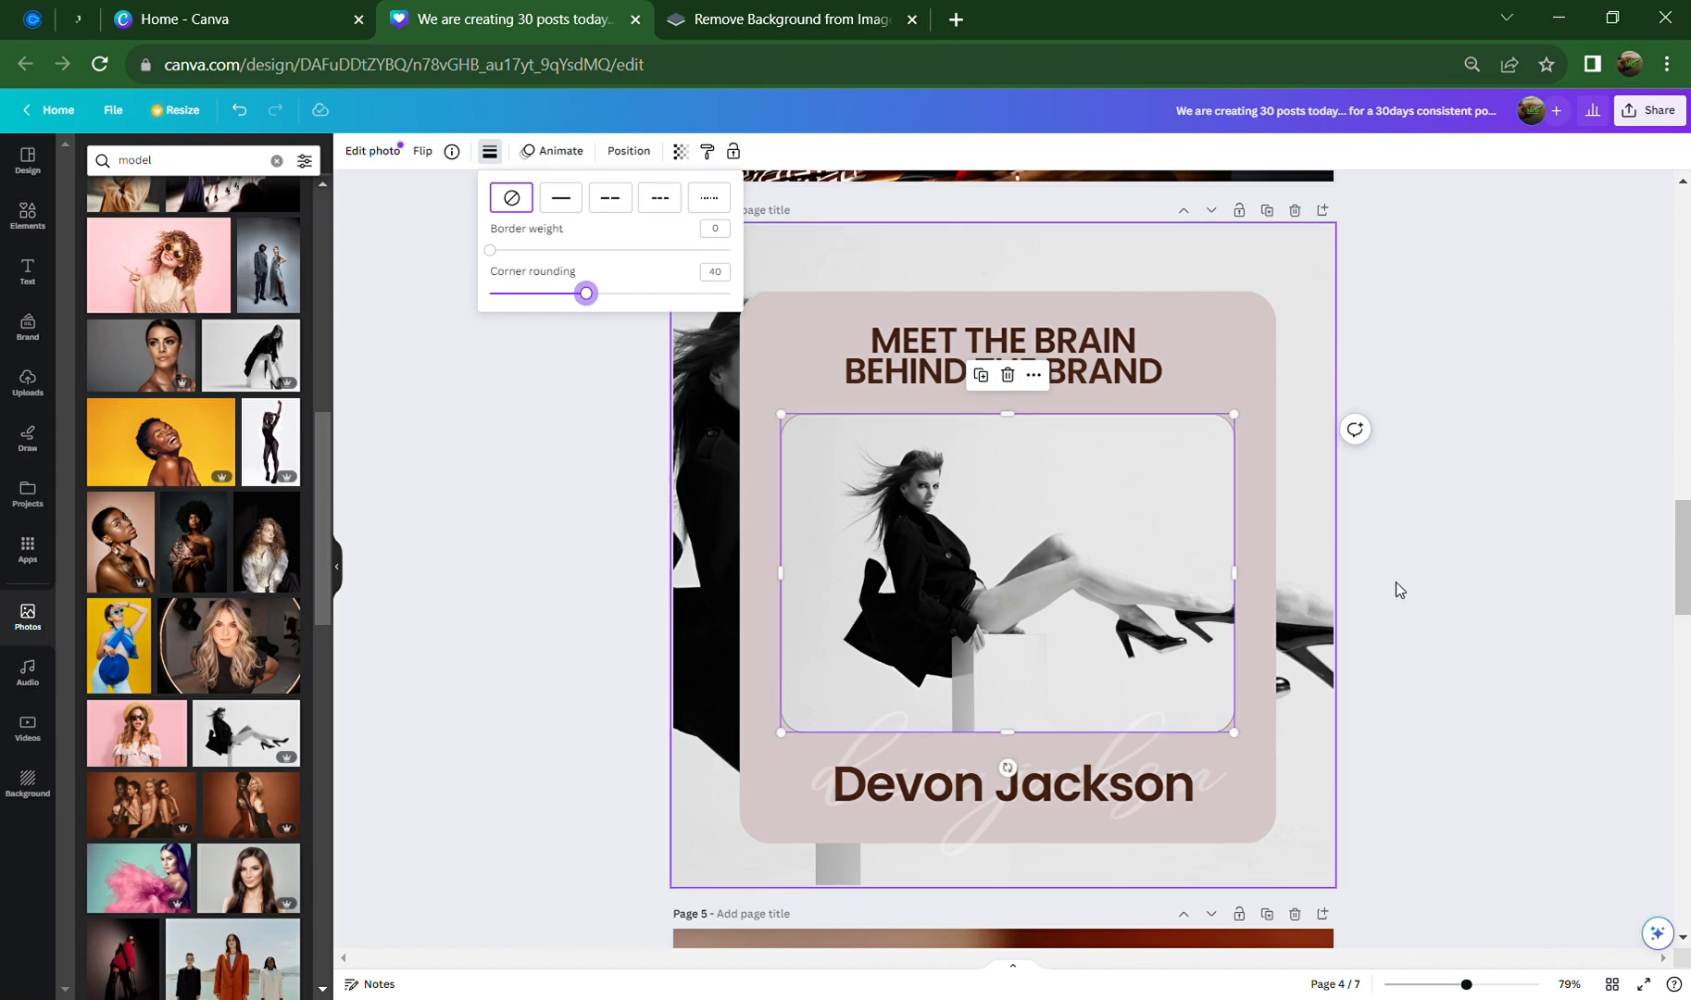
click(1422, 575)
click(1422, 576)
click(1136, 604)
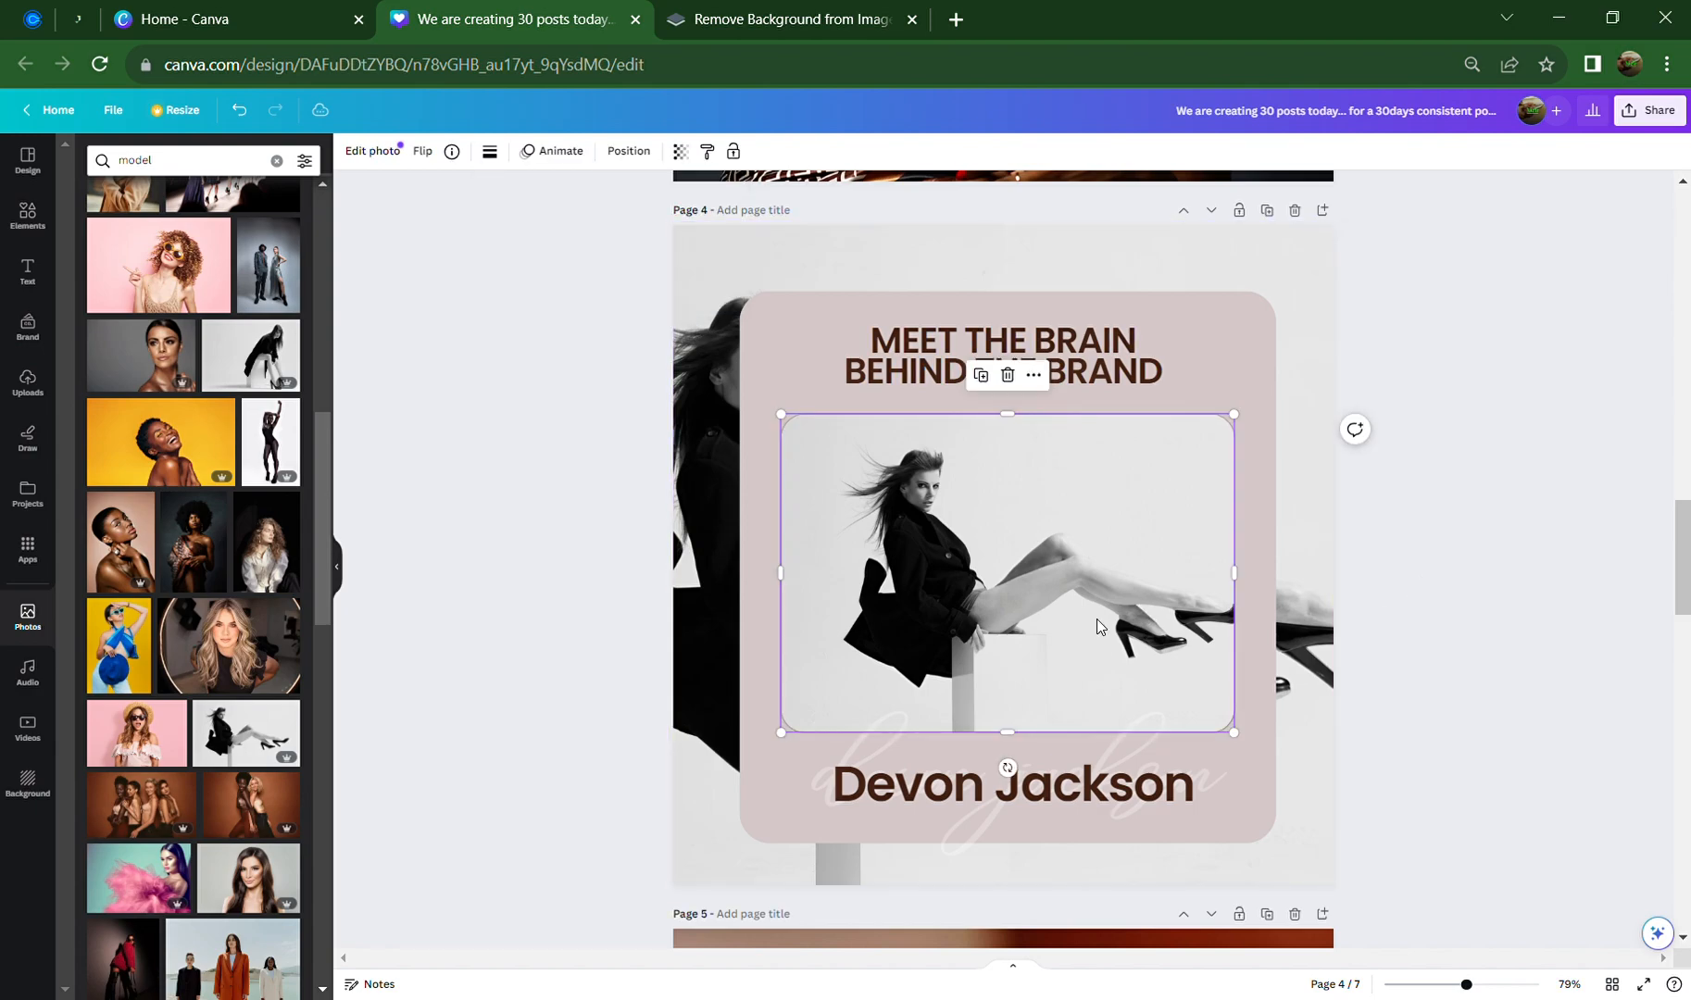
drag(1098, 623, 1098, 558)
Move the old portrait photo up behind the model photo
click(1124, 699)
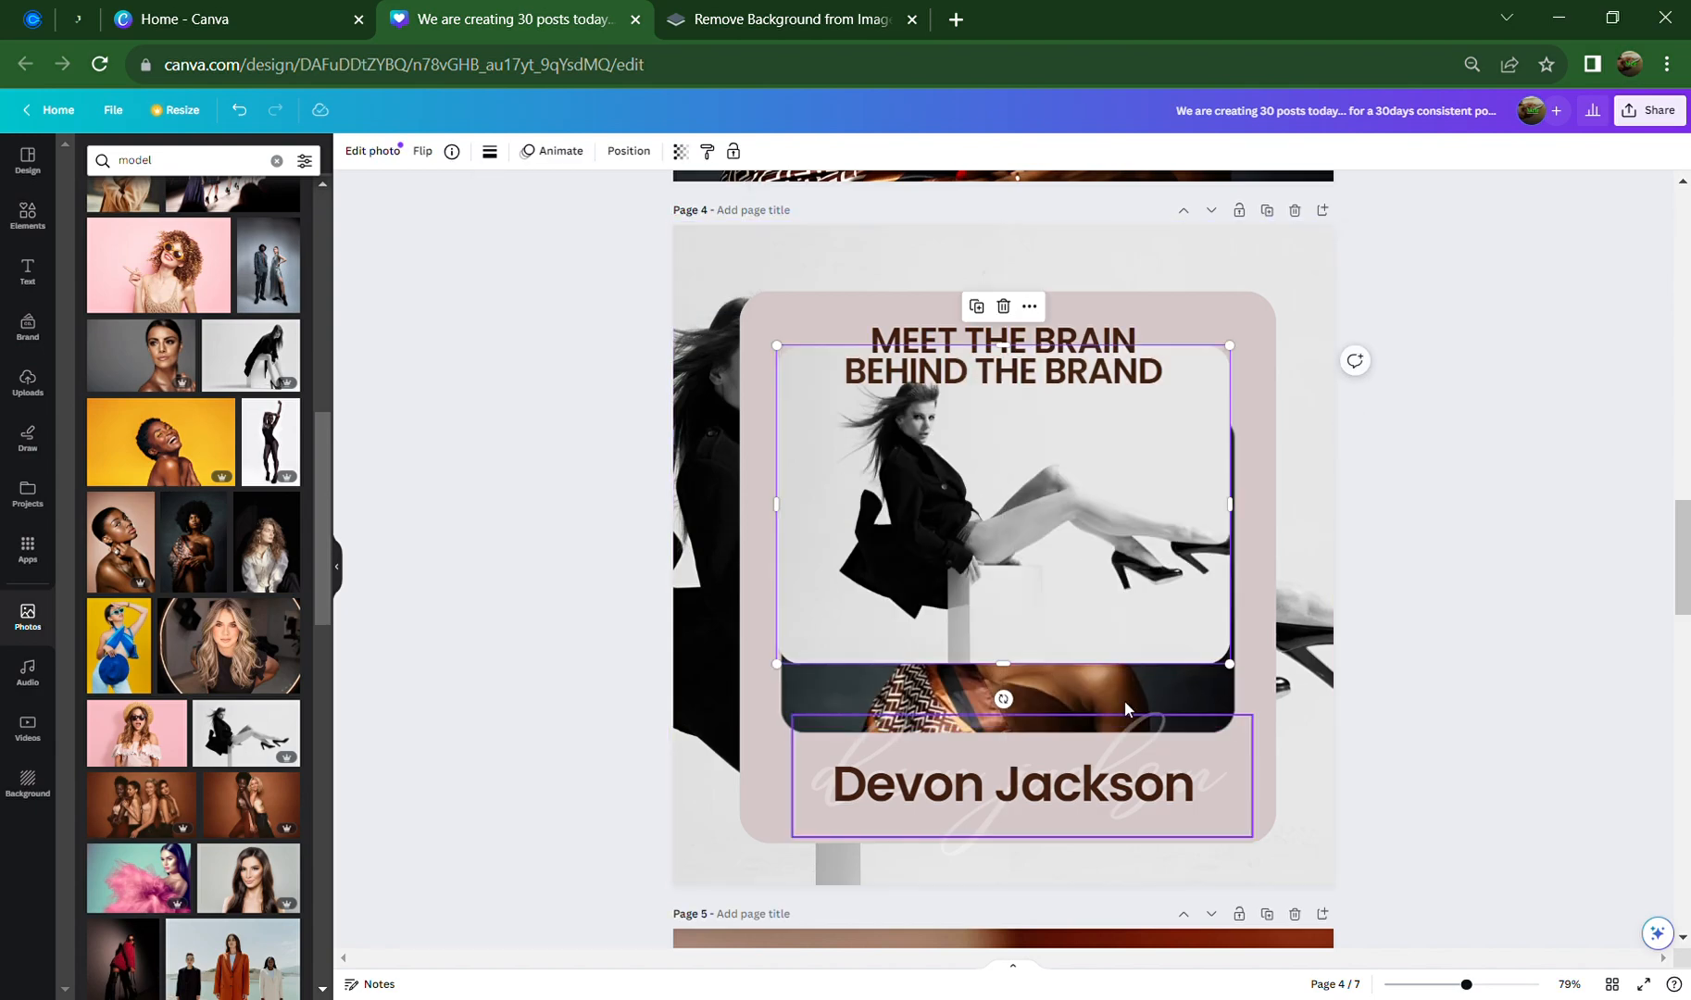
click(1213, 681)
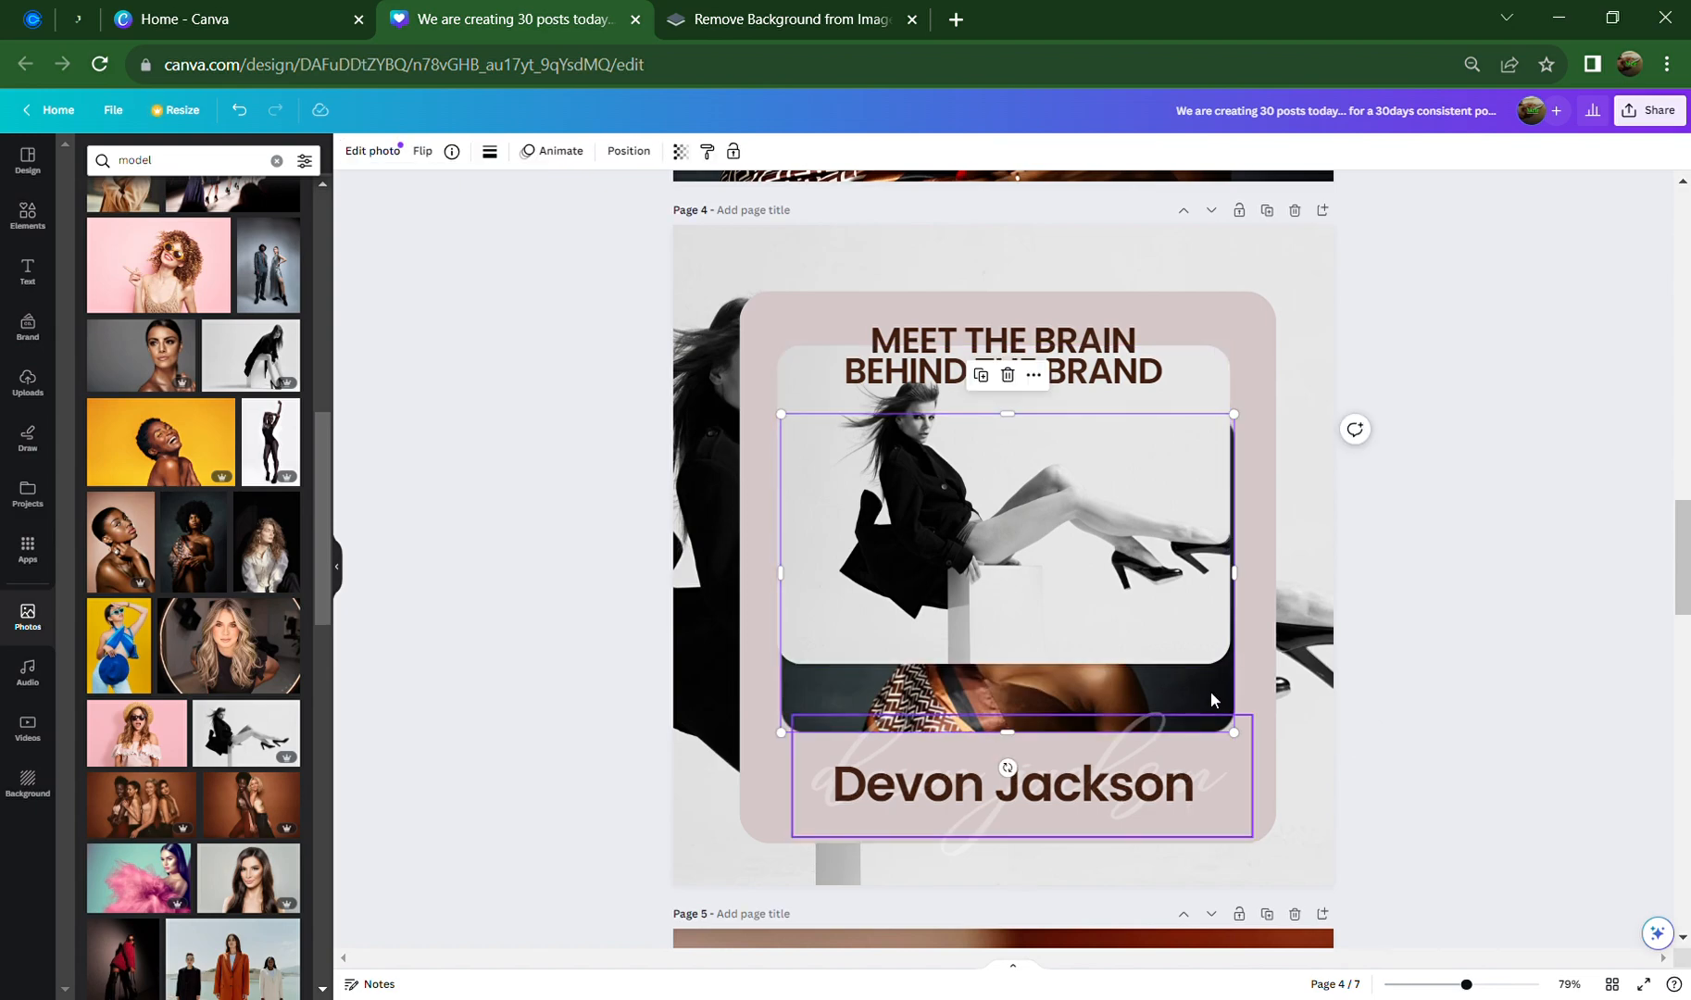
drag(1213, 699, 1059, 647)
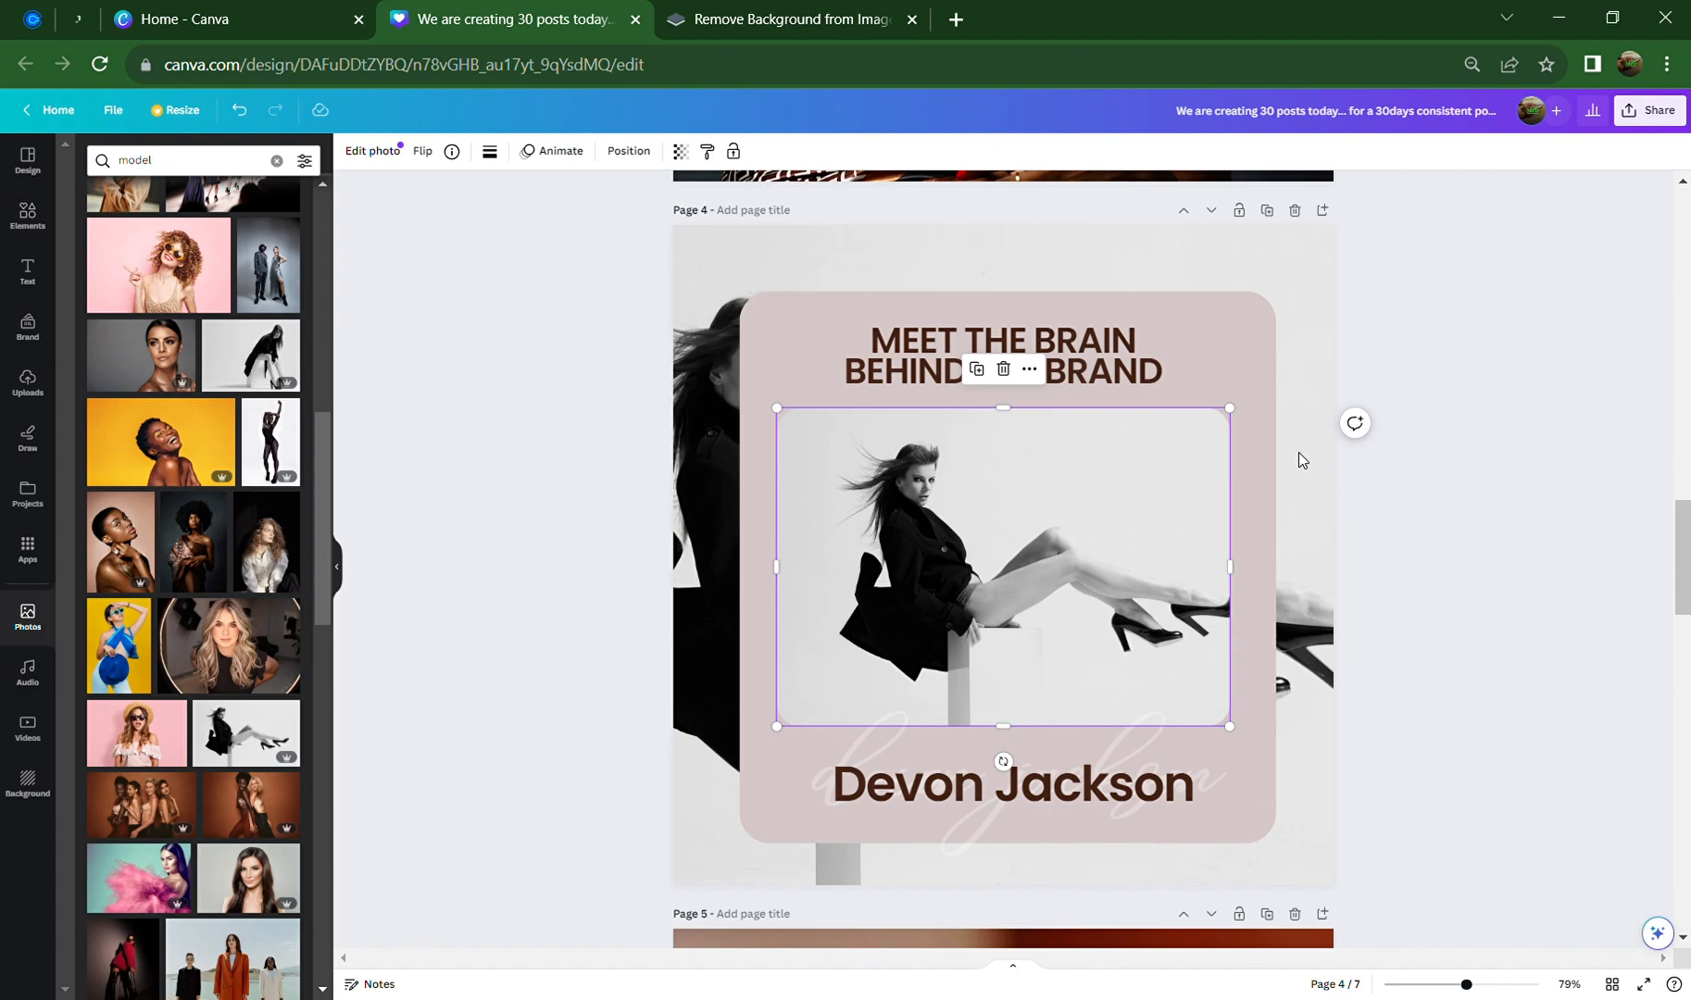
click(1253, 376)
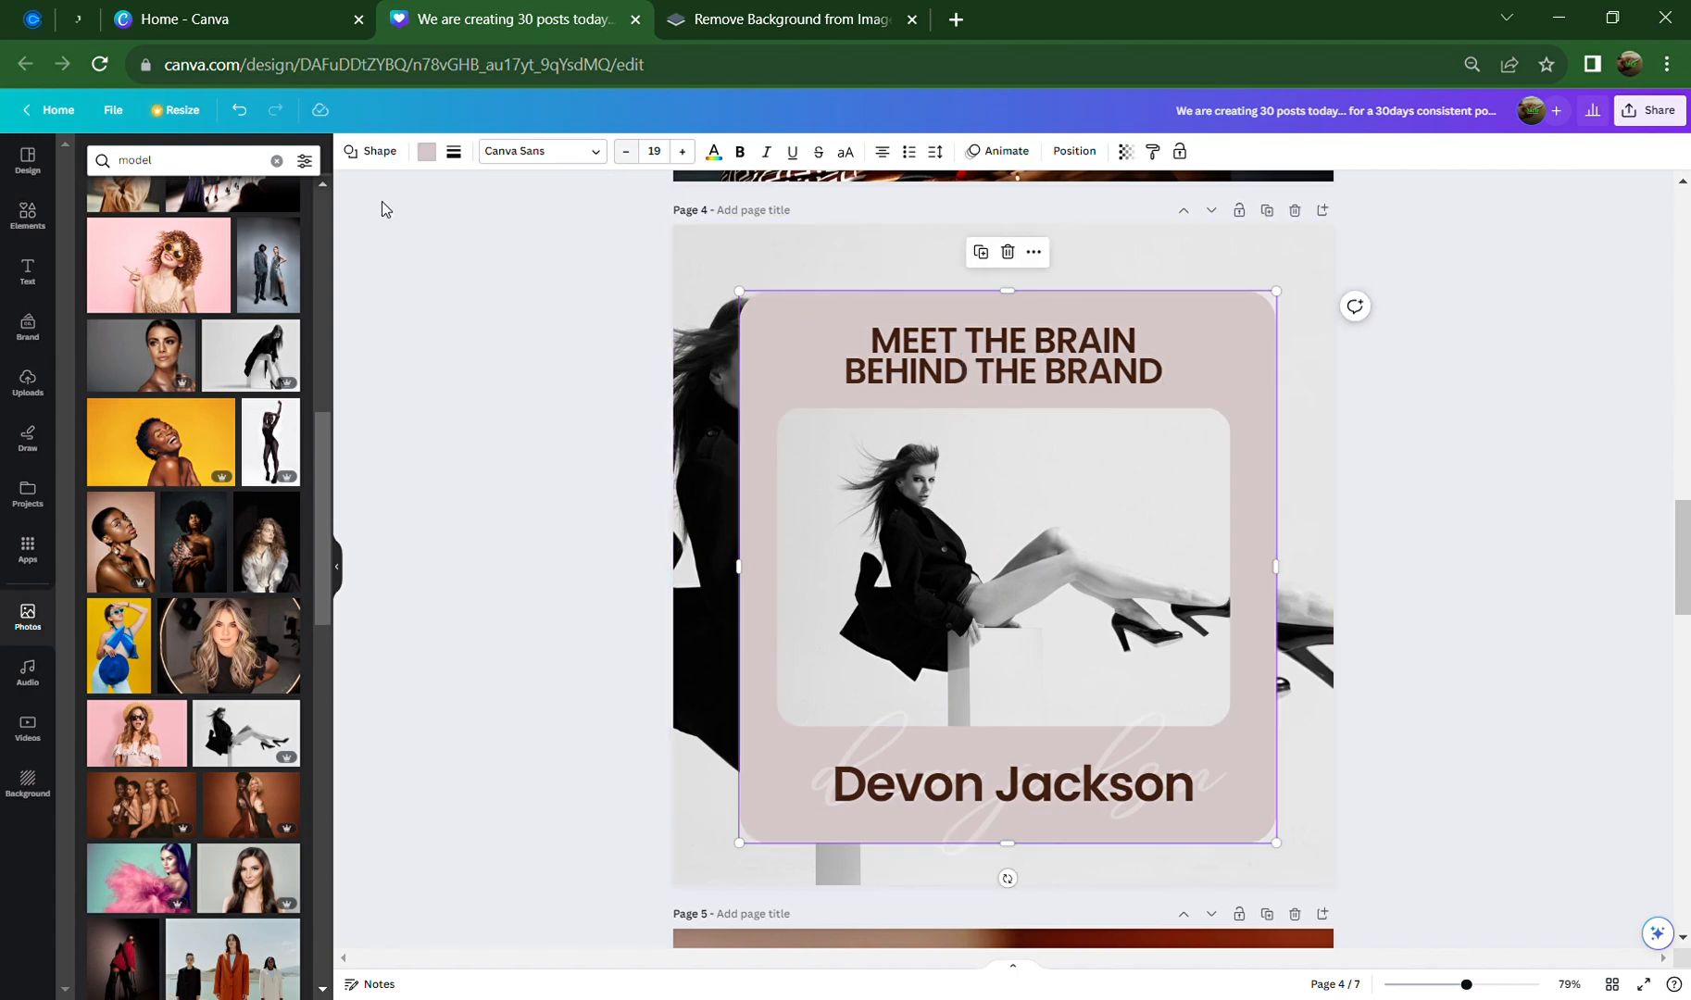
Colour the pink card dark grey, after briefly trying black
click(430, 156)
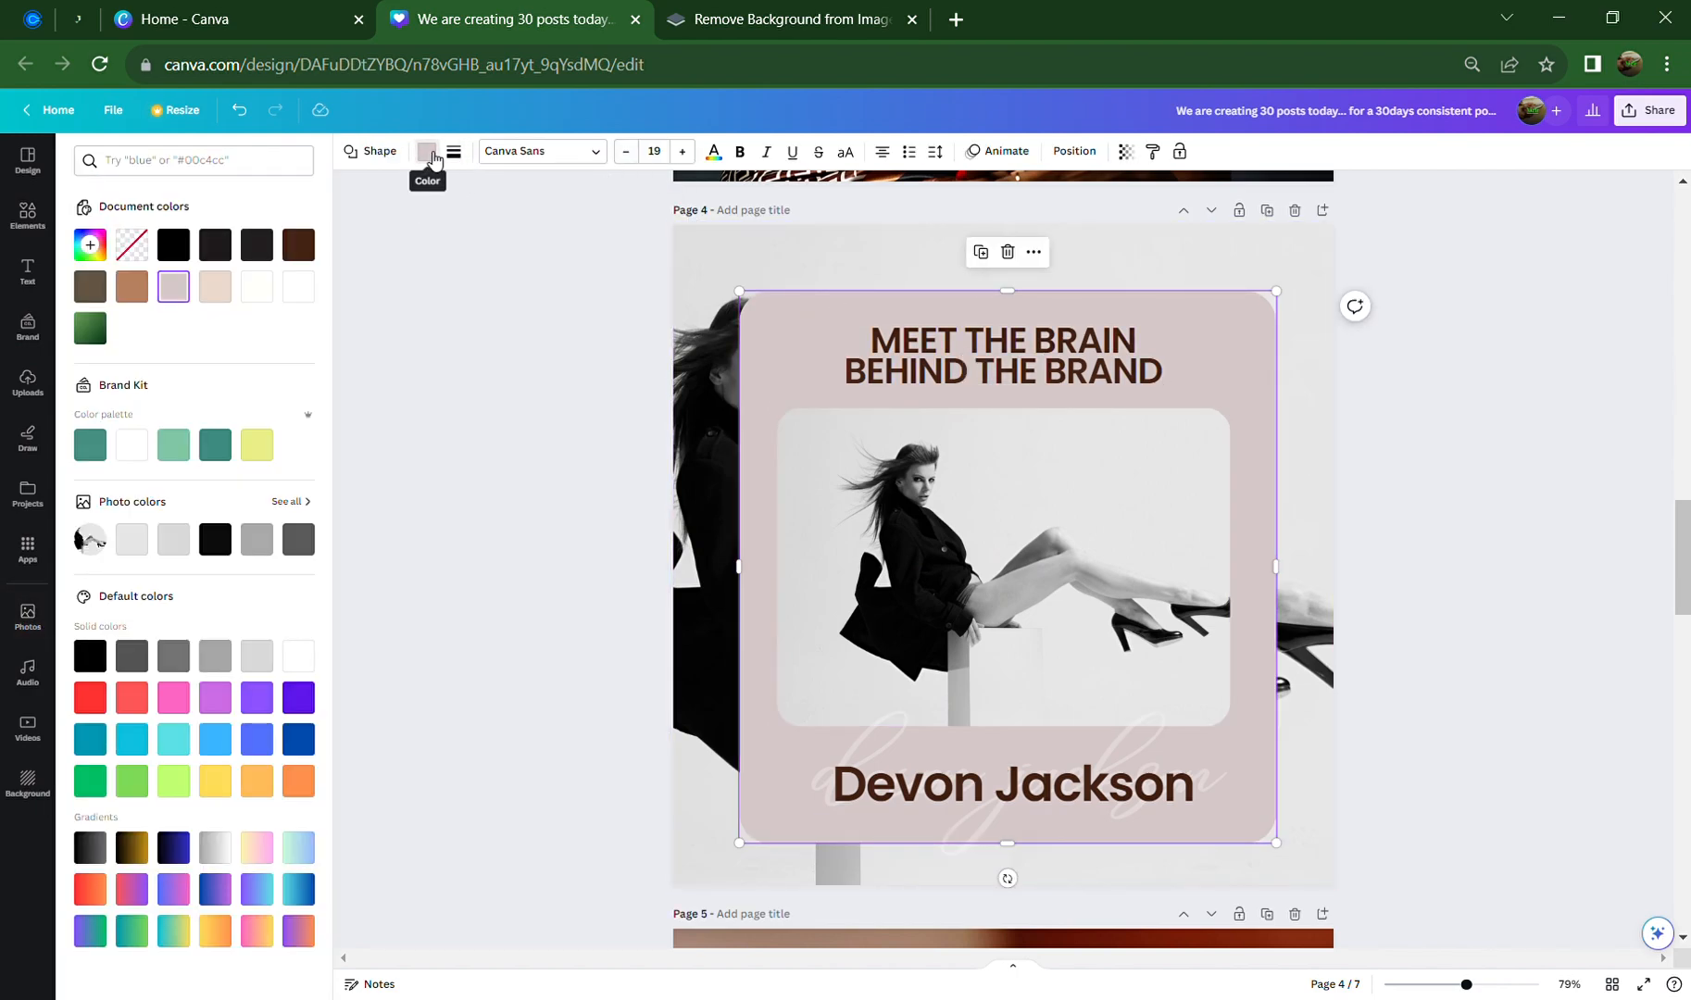
click(298, 538)
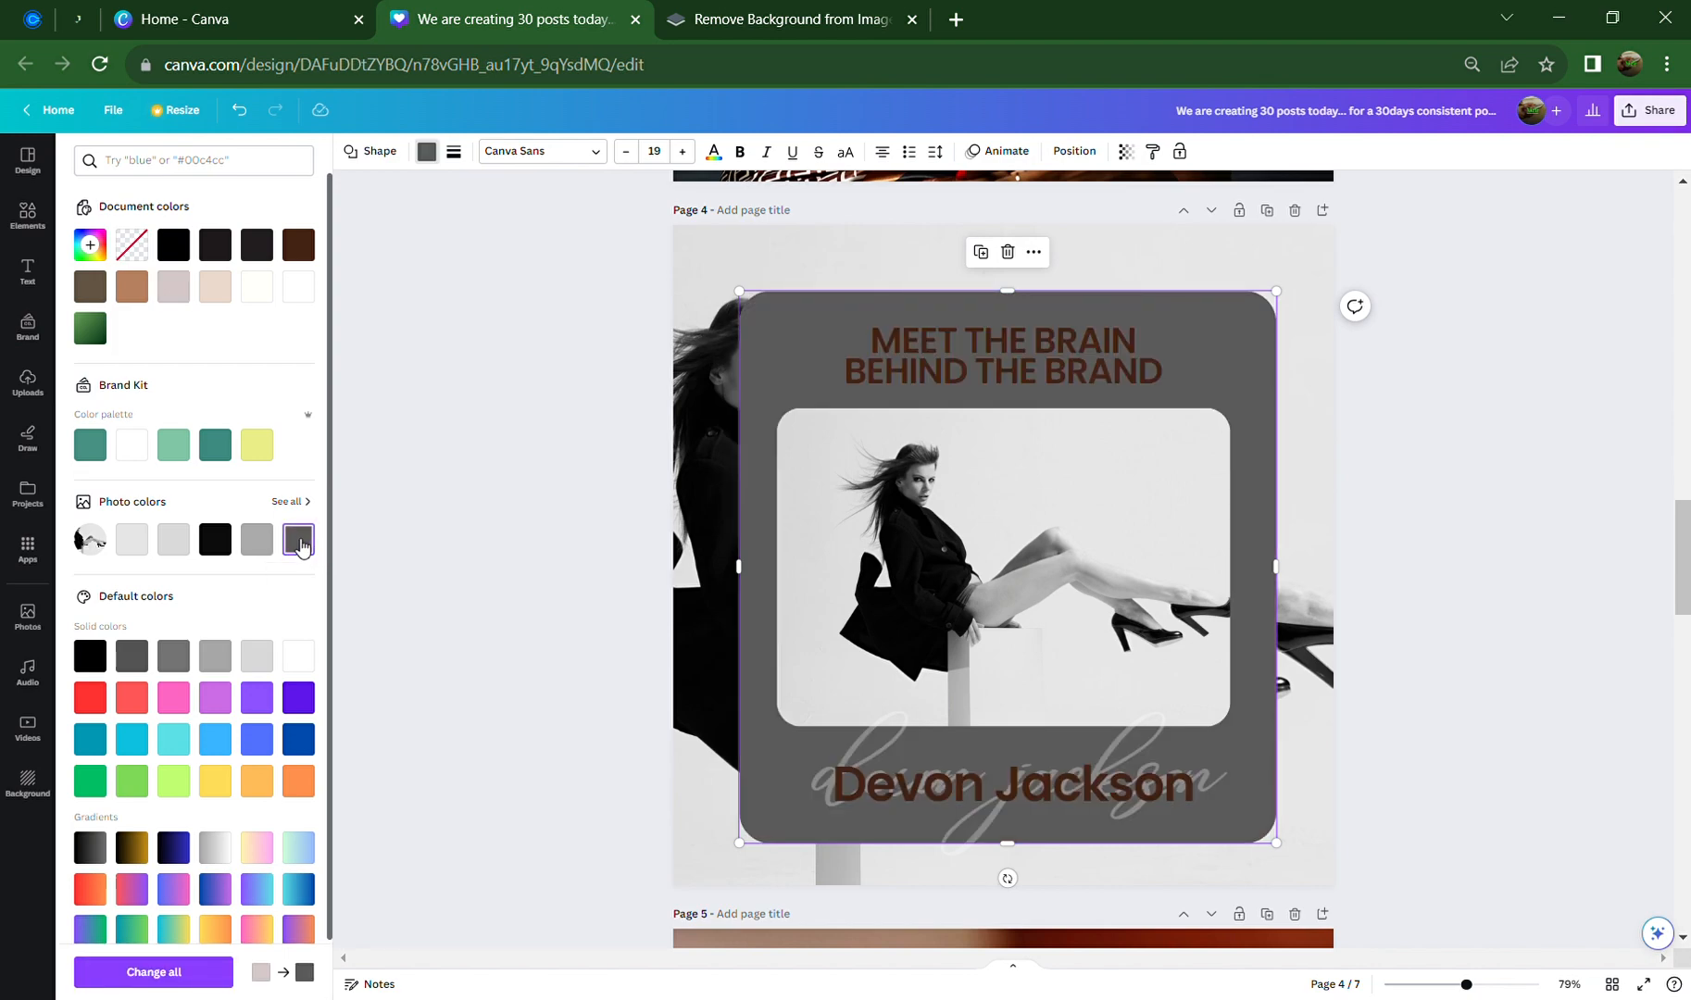
click(214, 546)
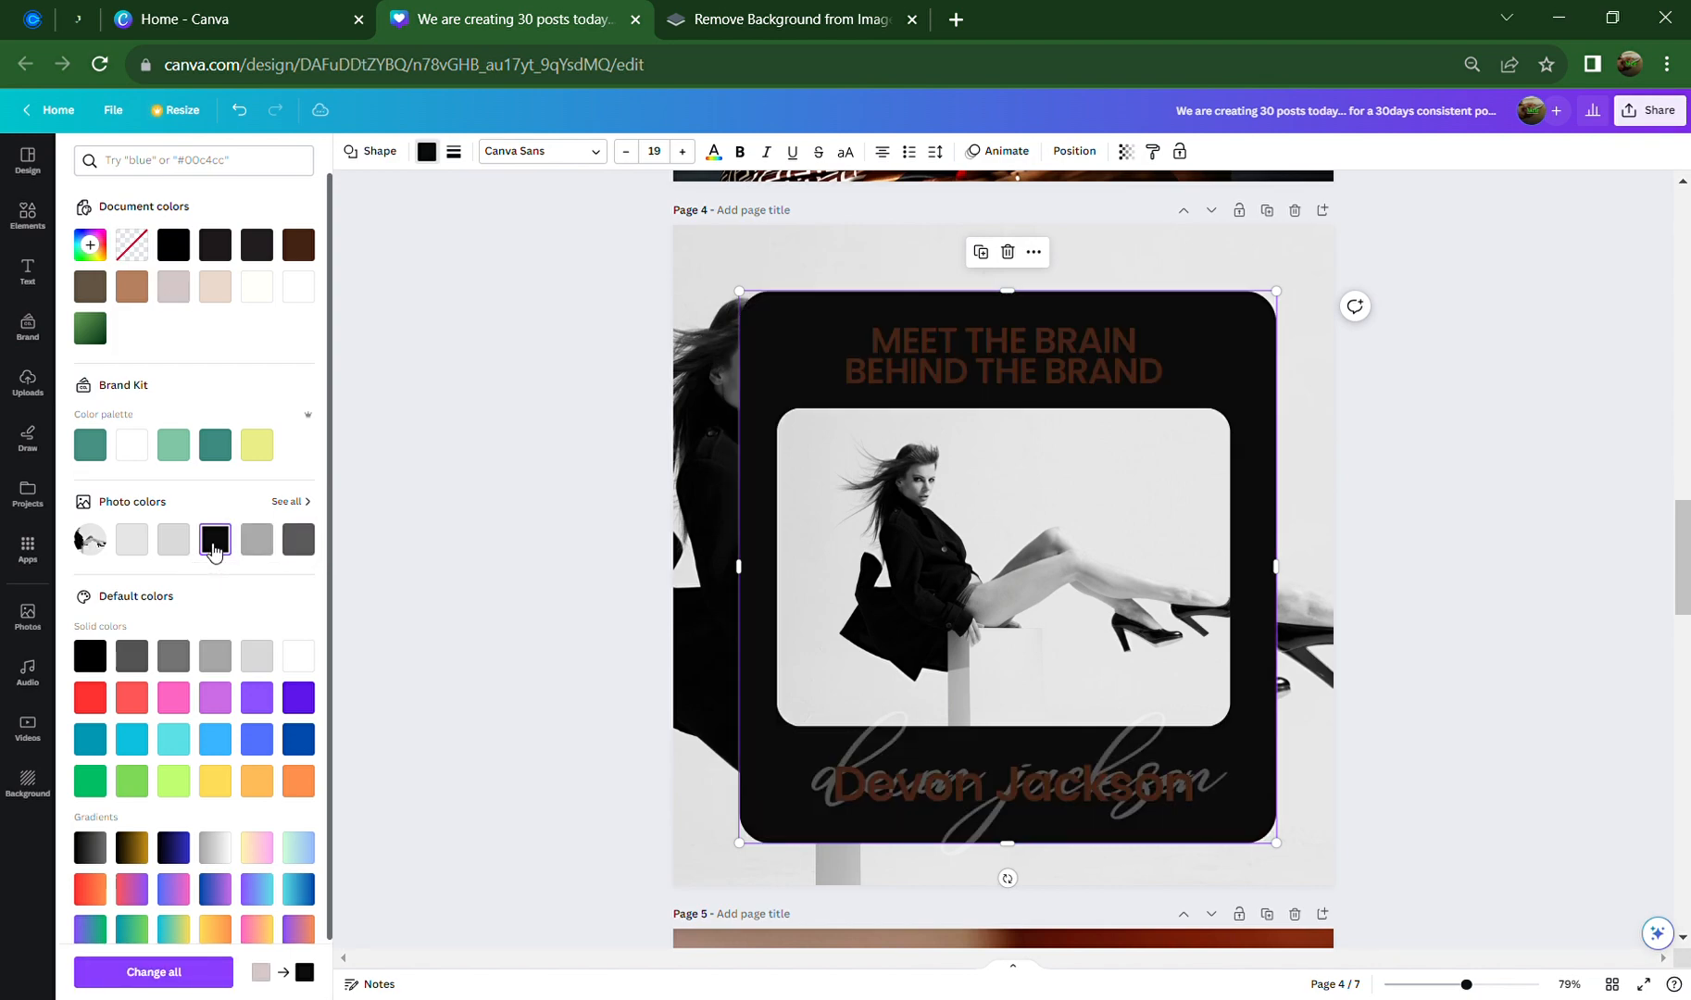
click(299, 539)
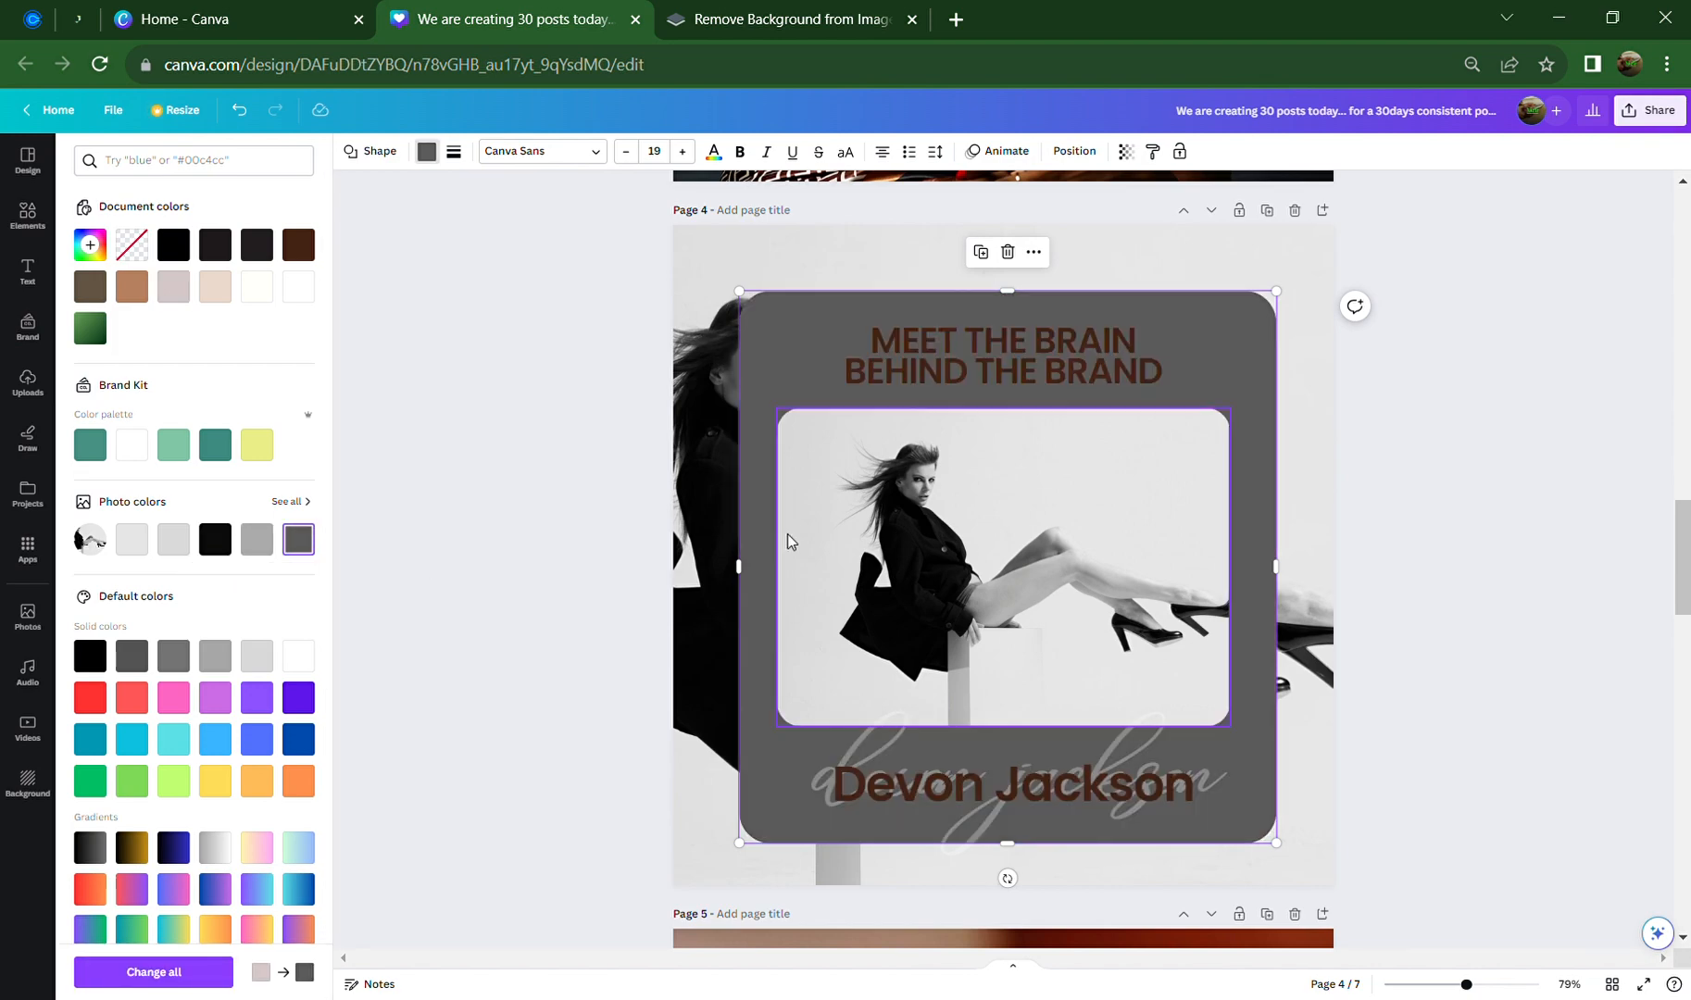
Make the MEET THE BRAIN heading and the name text white
click(962, 339)
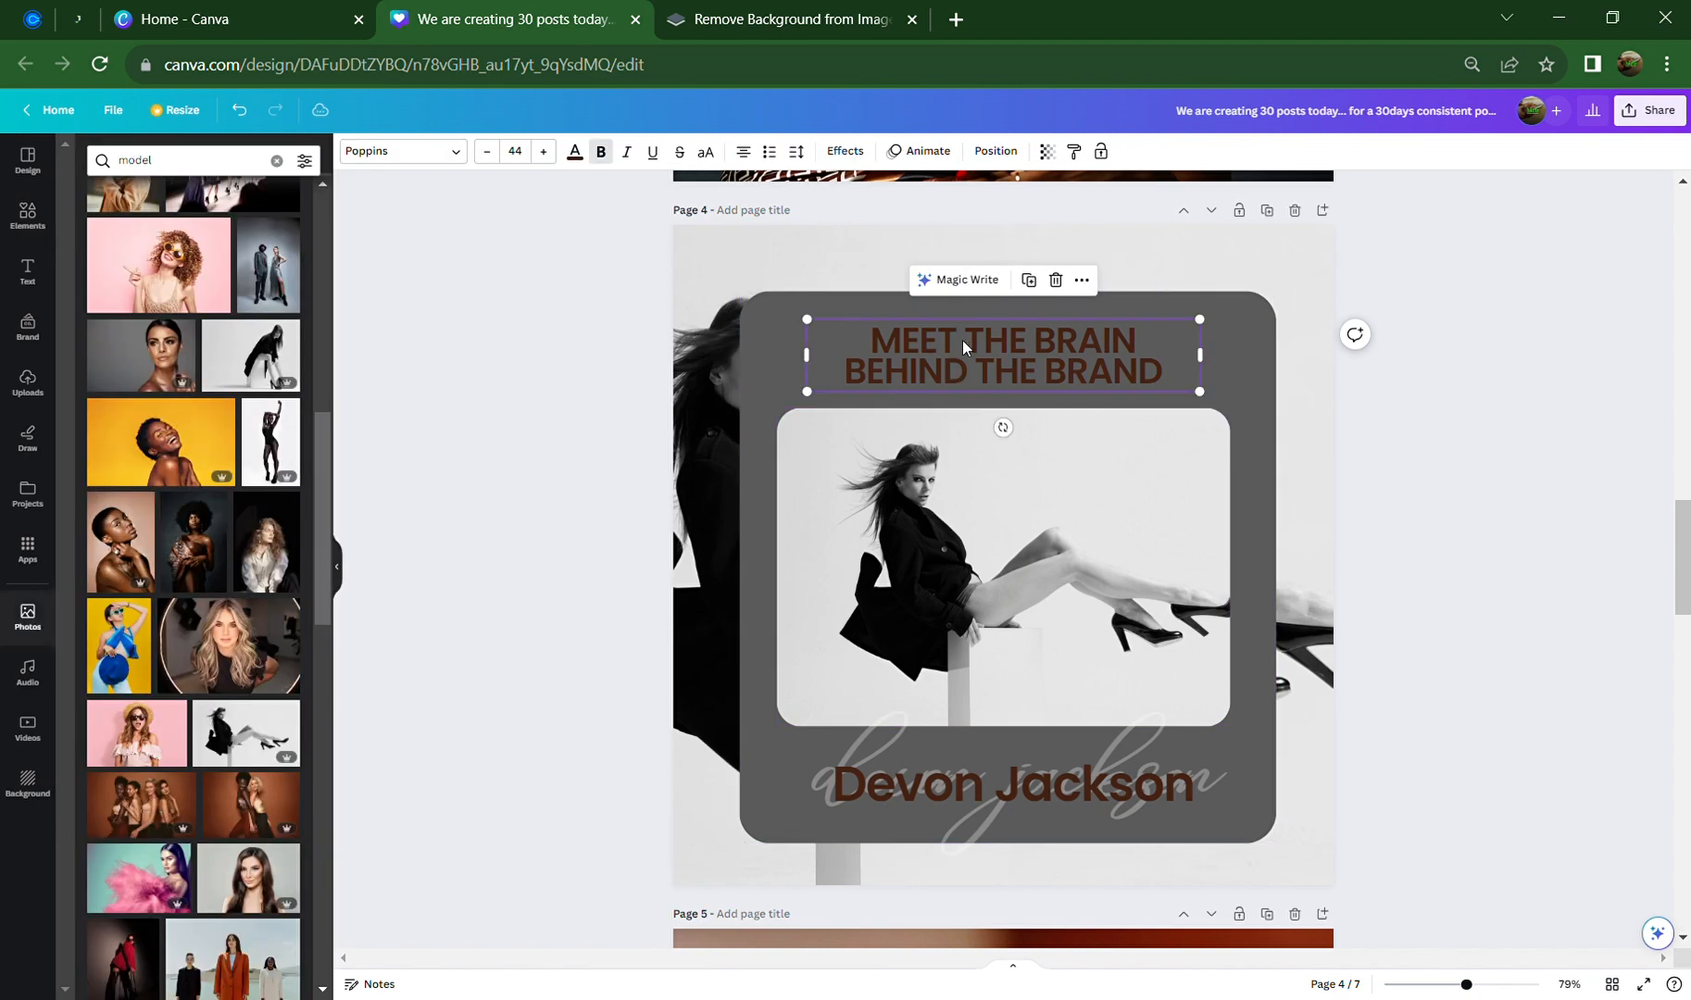
click(575, 151)
click(299, 286)
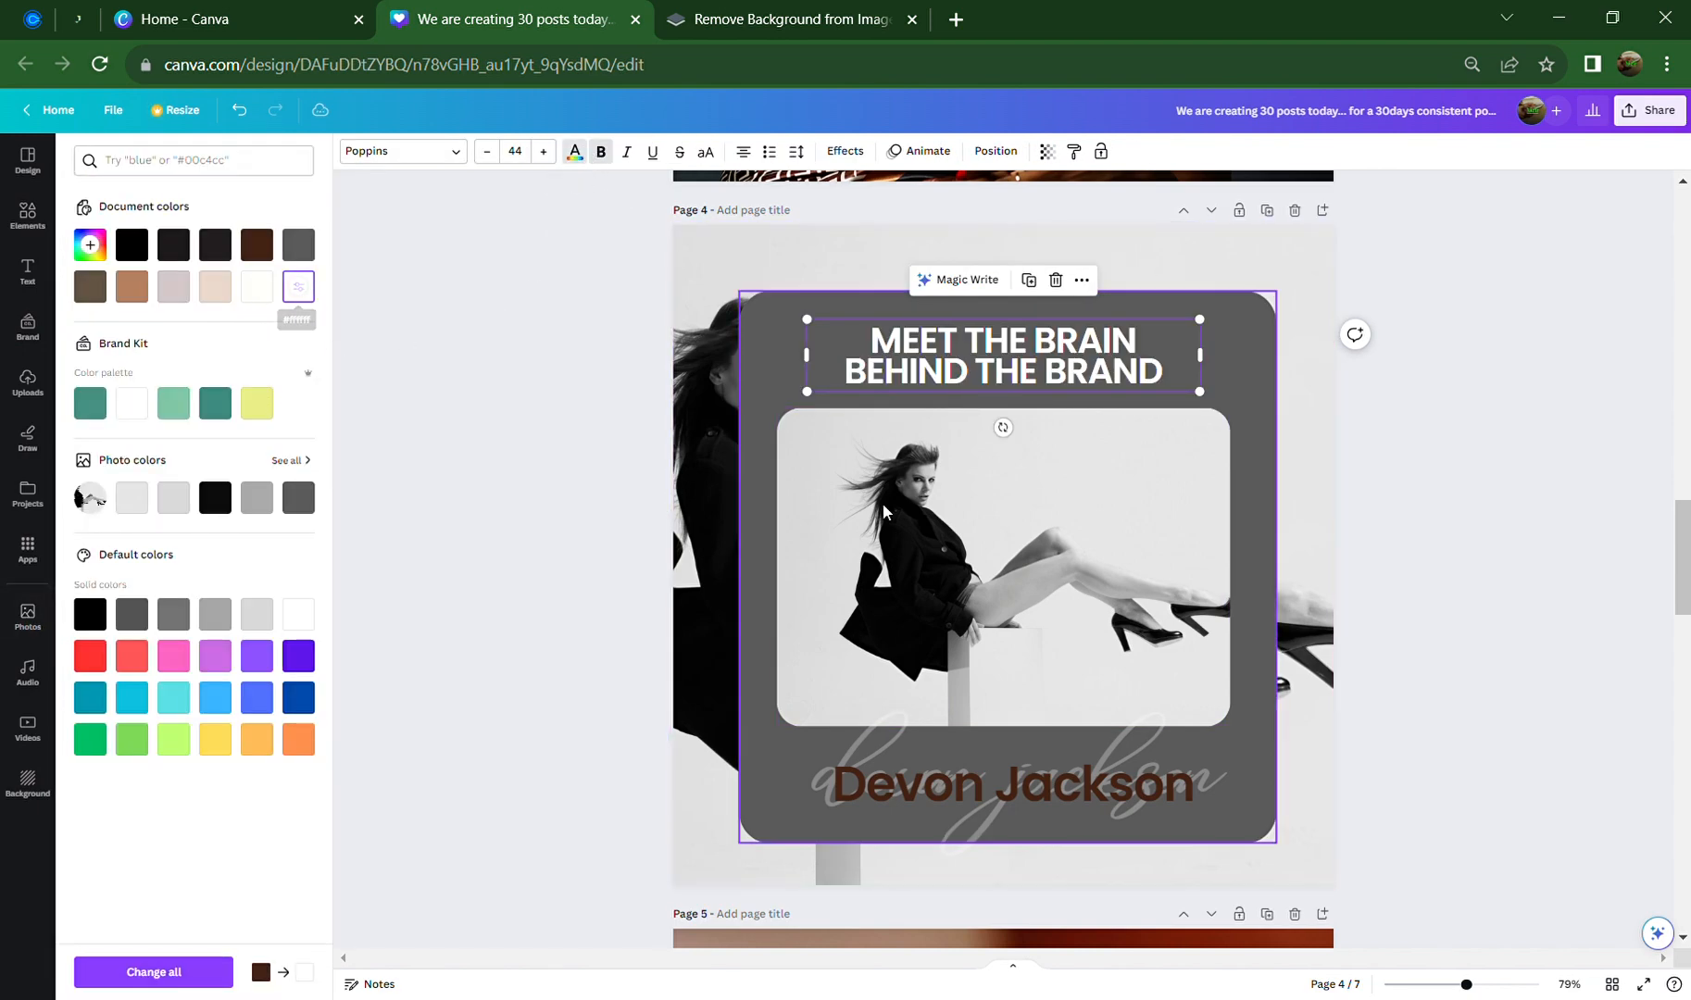
click(991, 784)
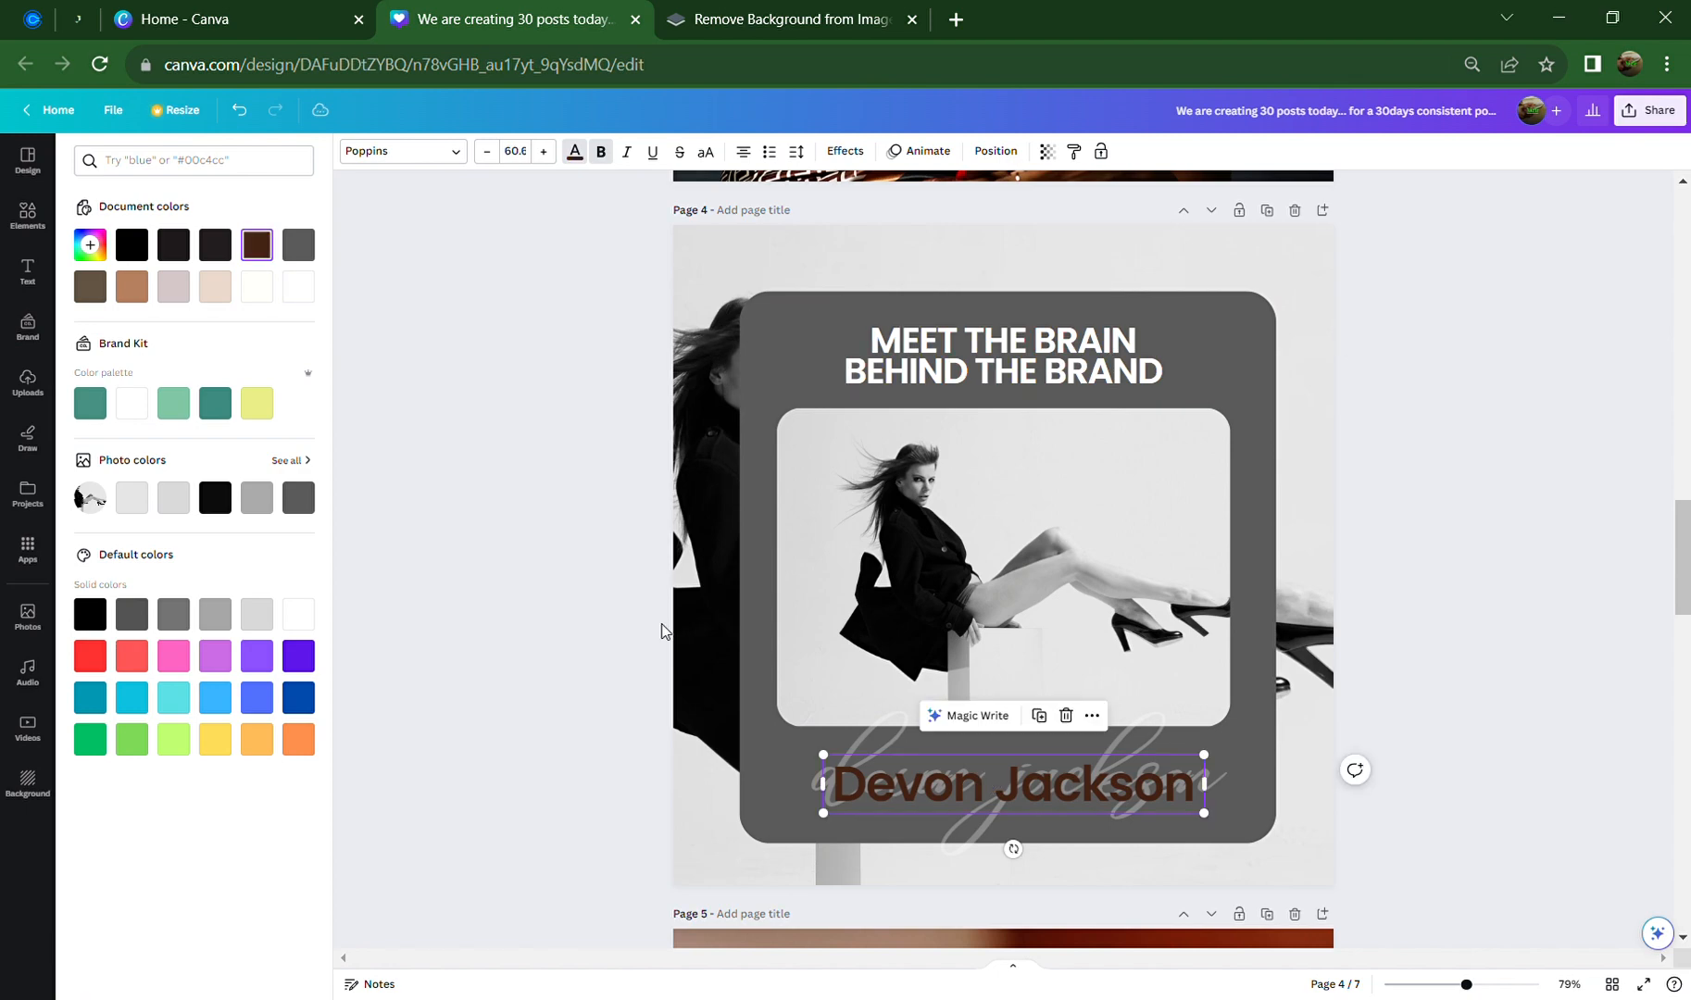
click(311, 294)
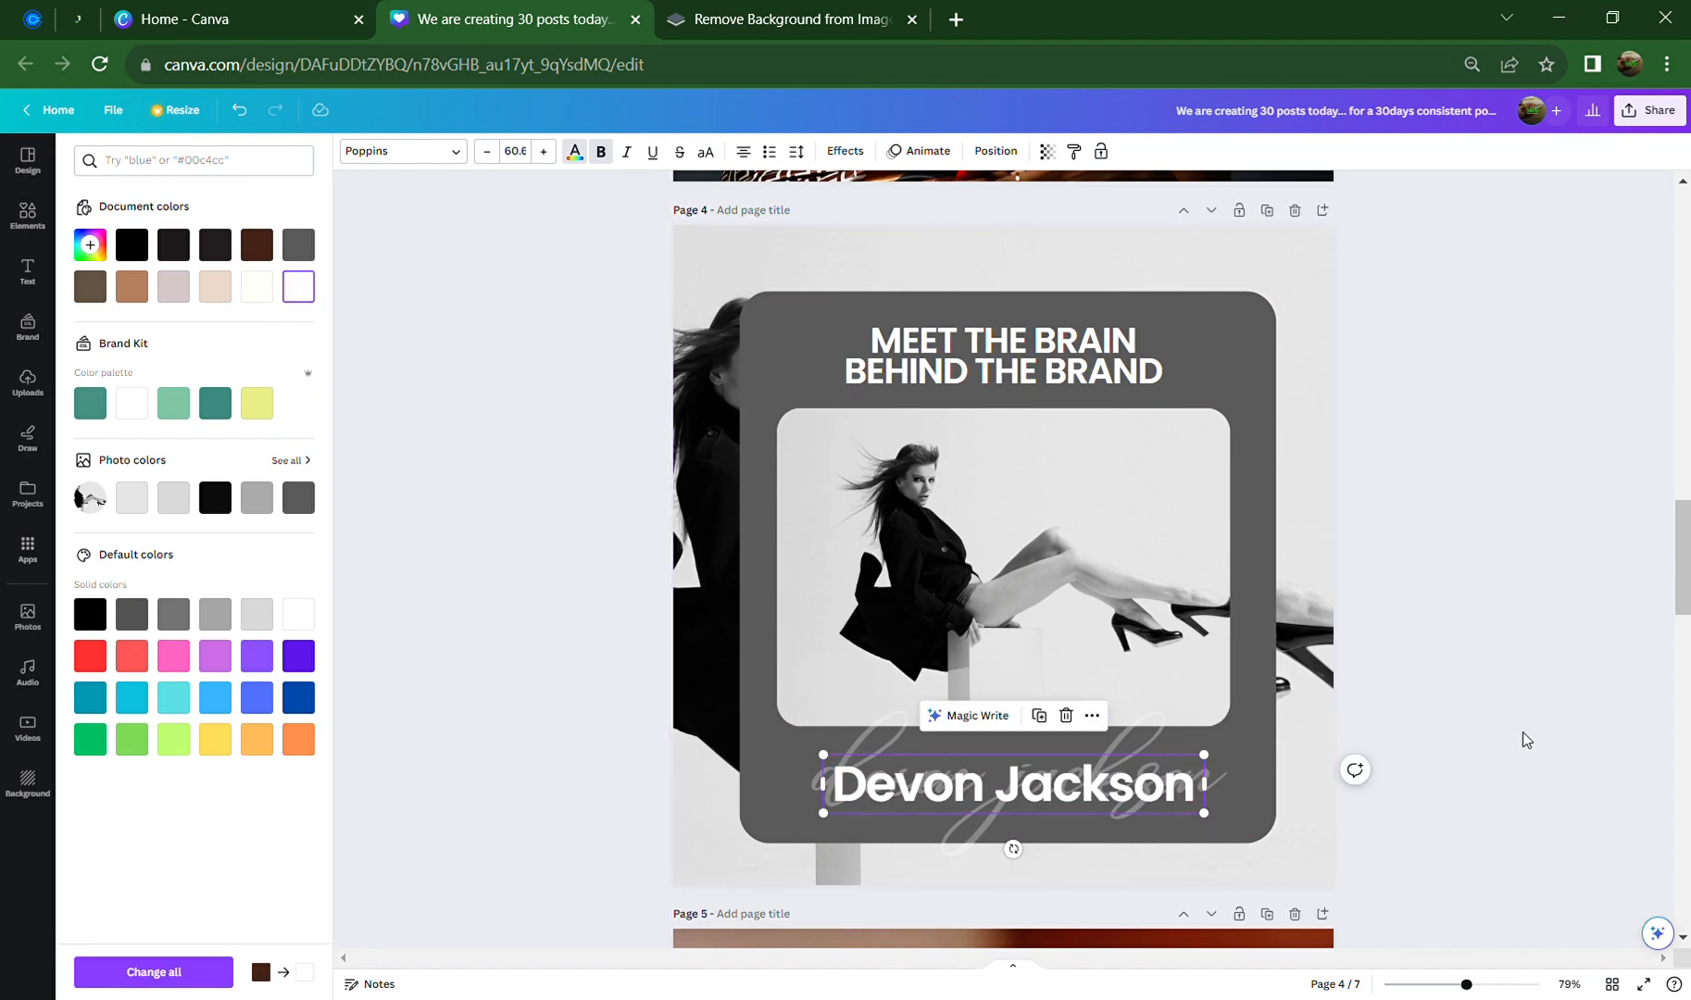
click(1477, 720)
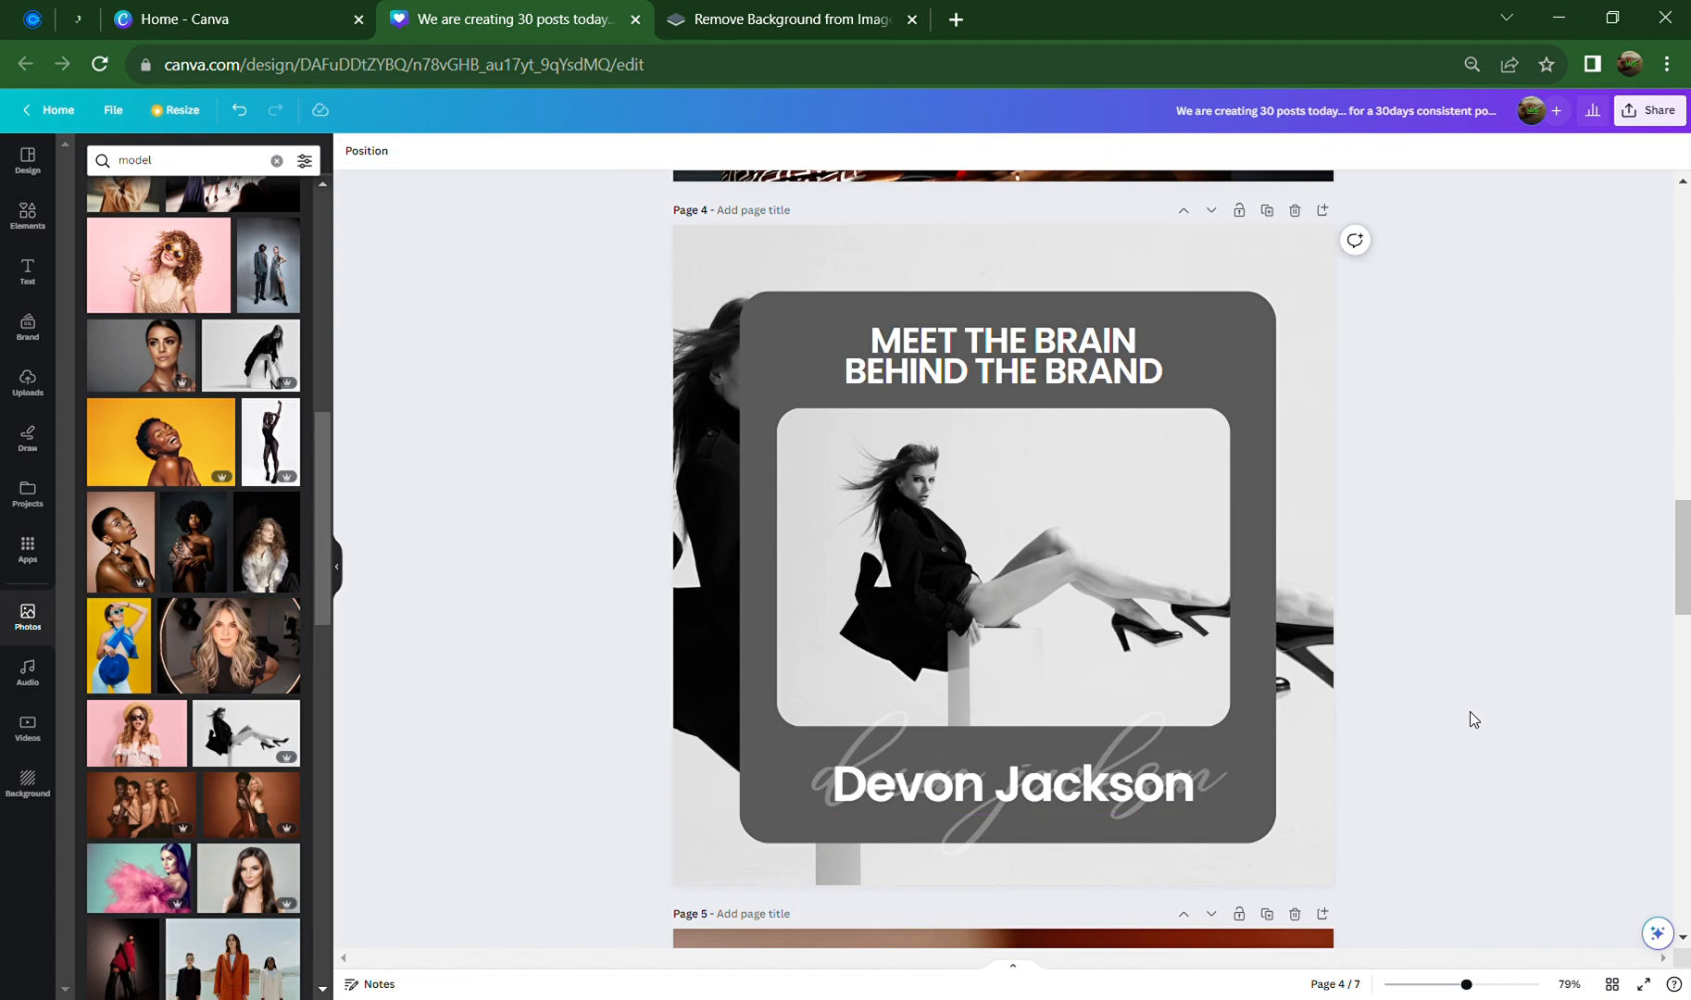
Add the red-suit model on checkered cube photo from the 'model' results
scroll(190, 795, down, 3)
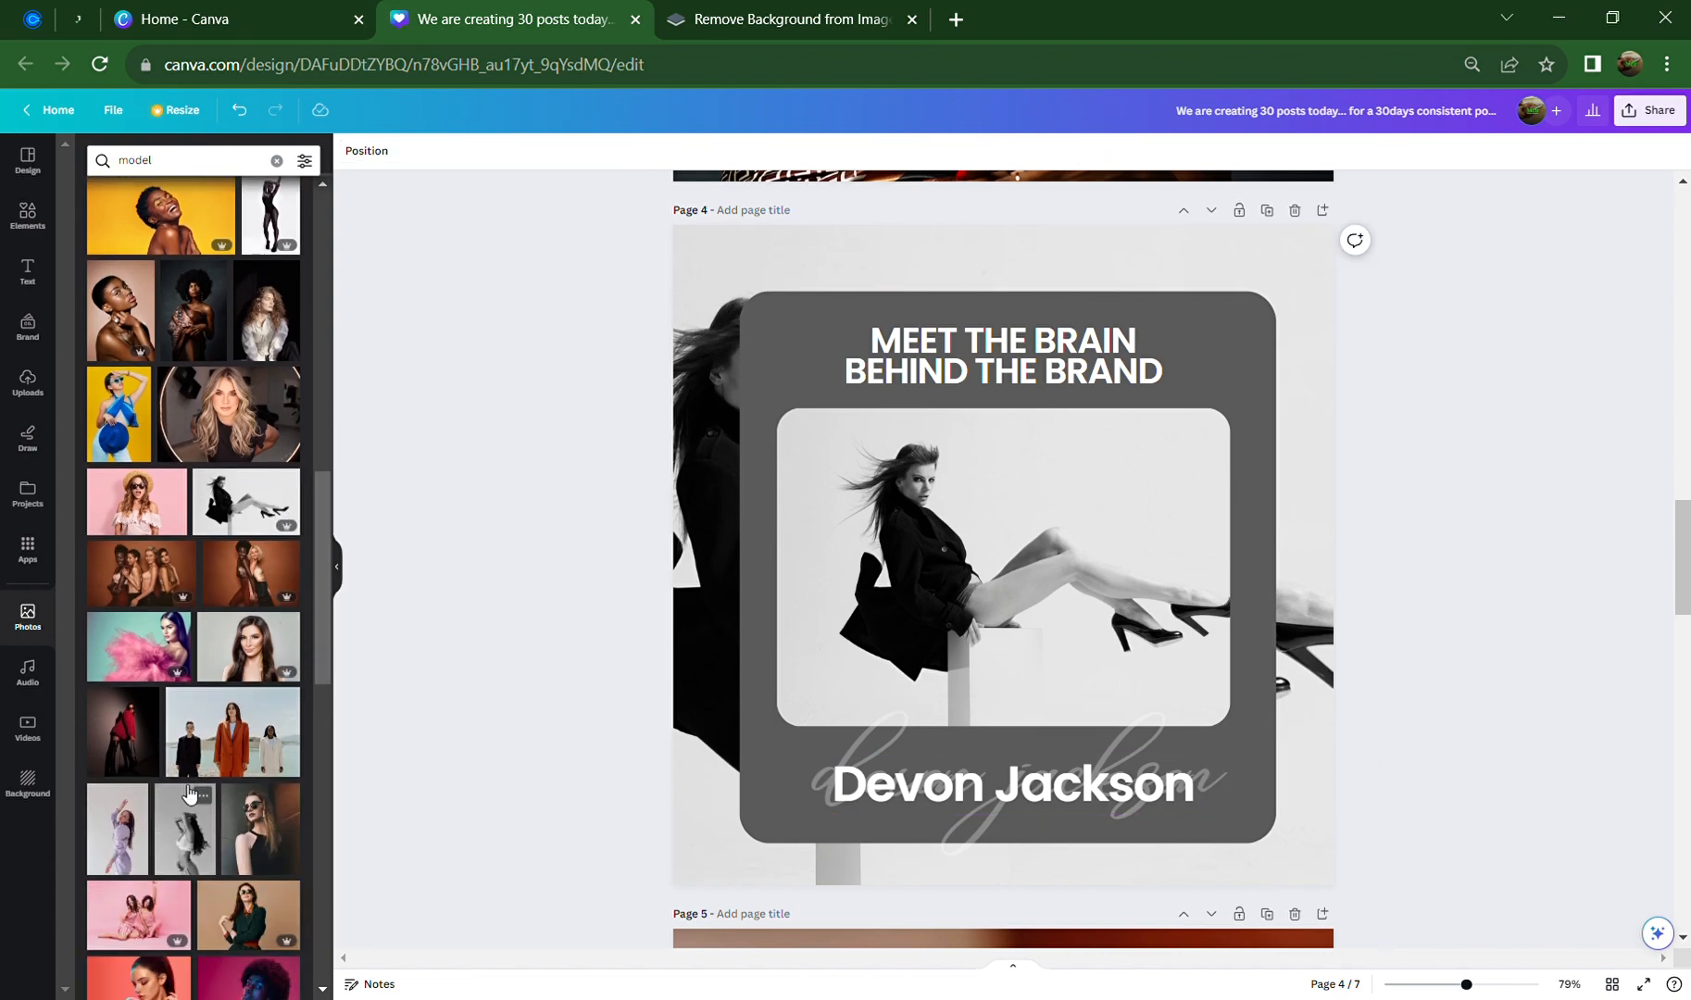
scroll(190, 795, down, 4)
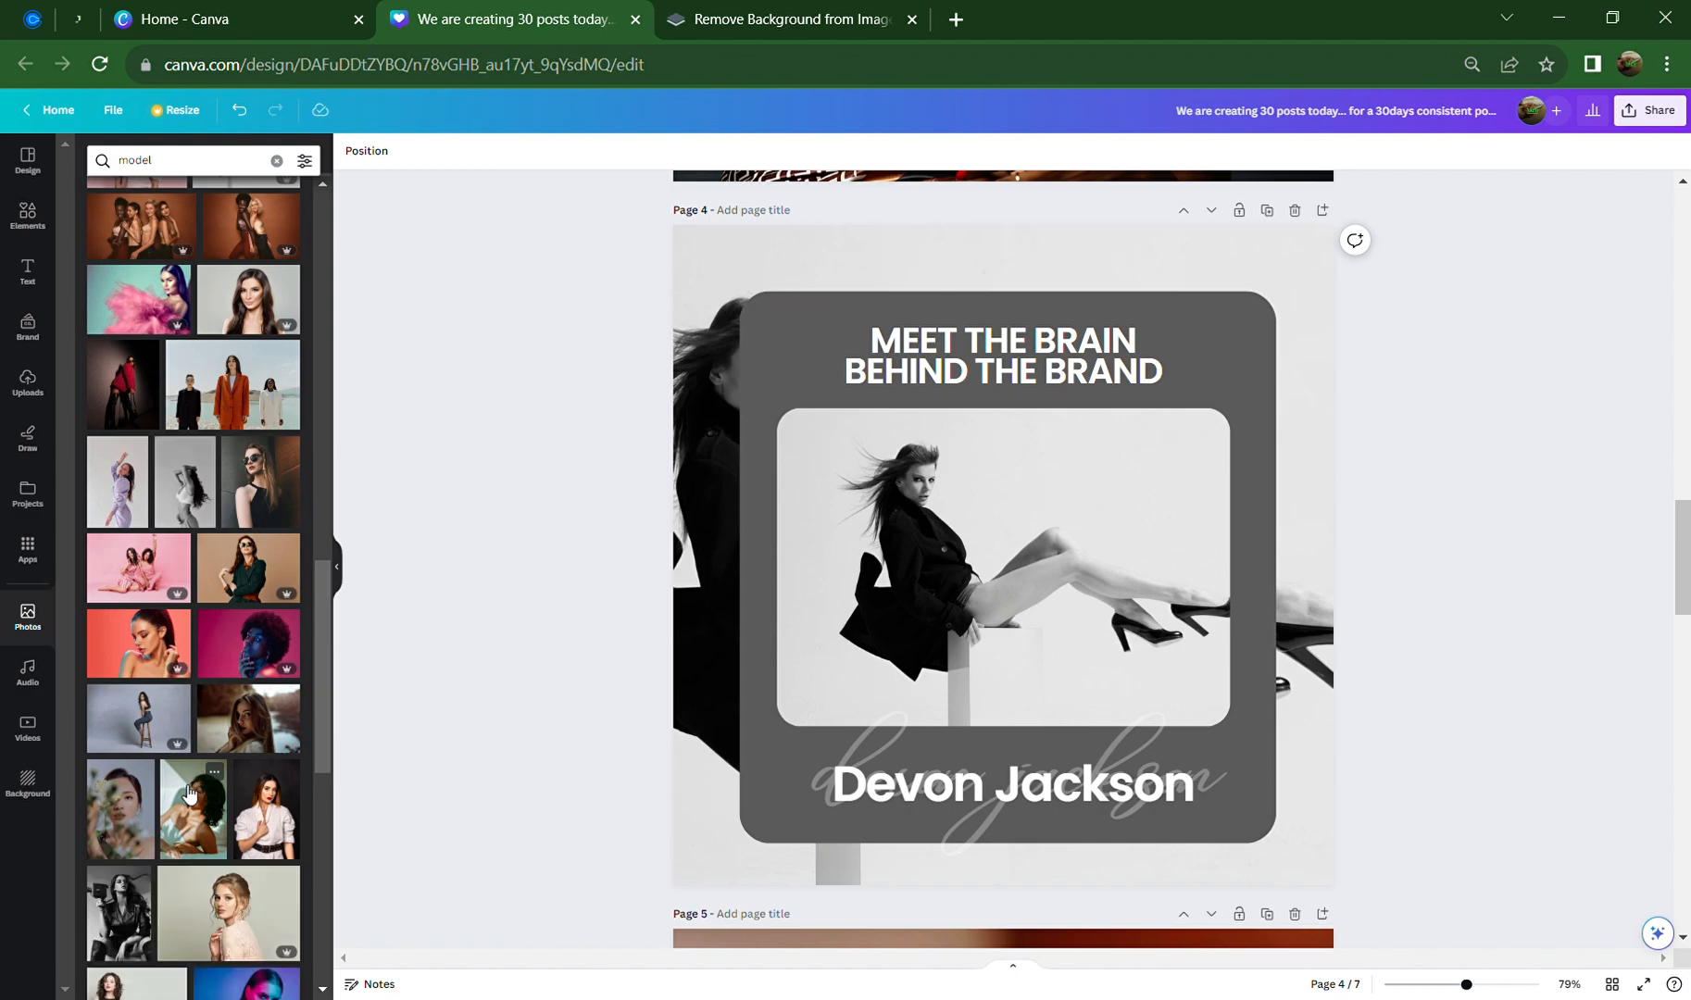
scroll(190, 795, down, 4)
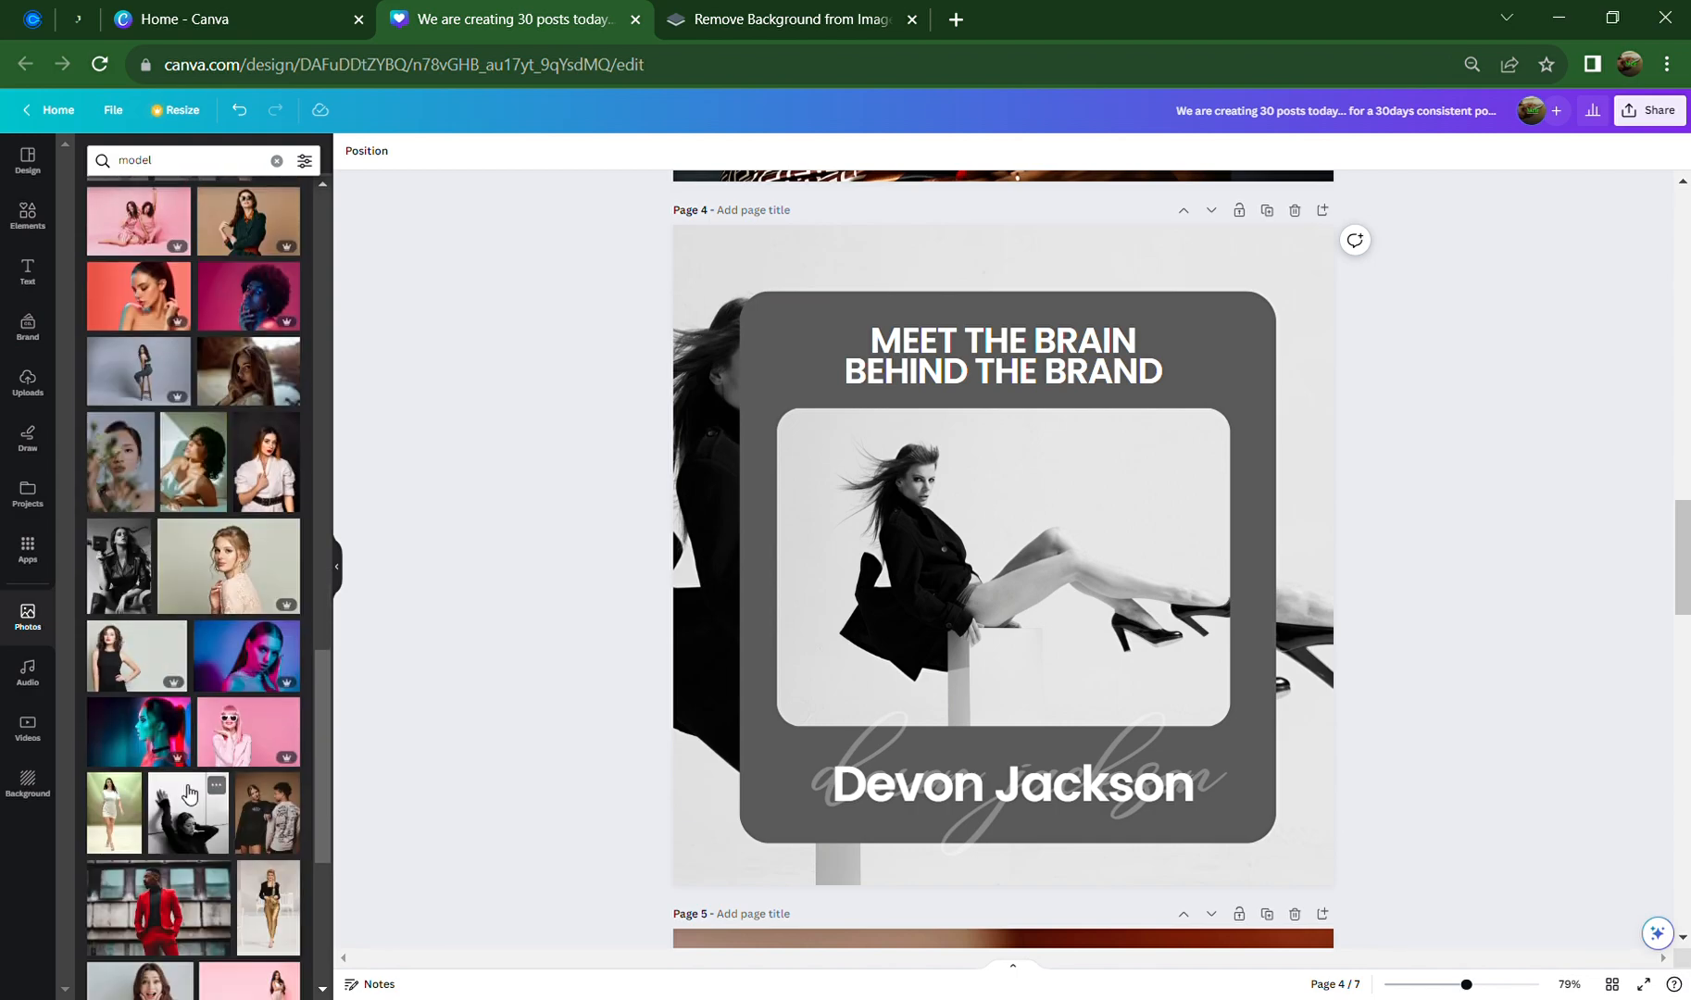
scroll(190, 794, down, 4)
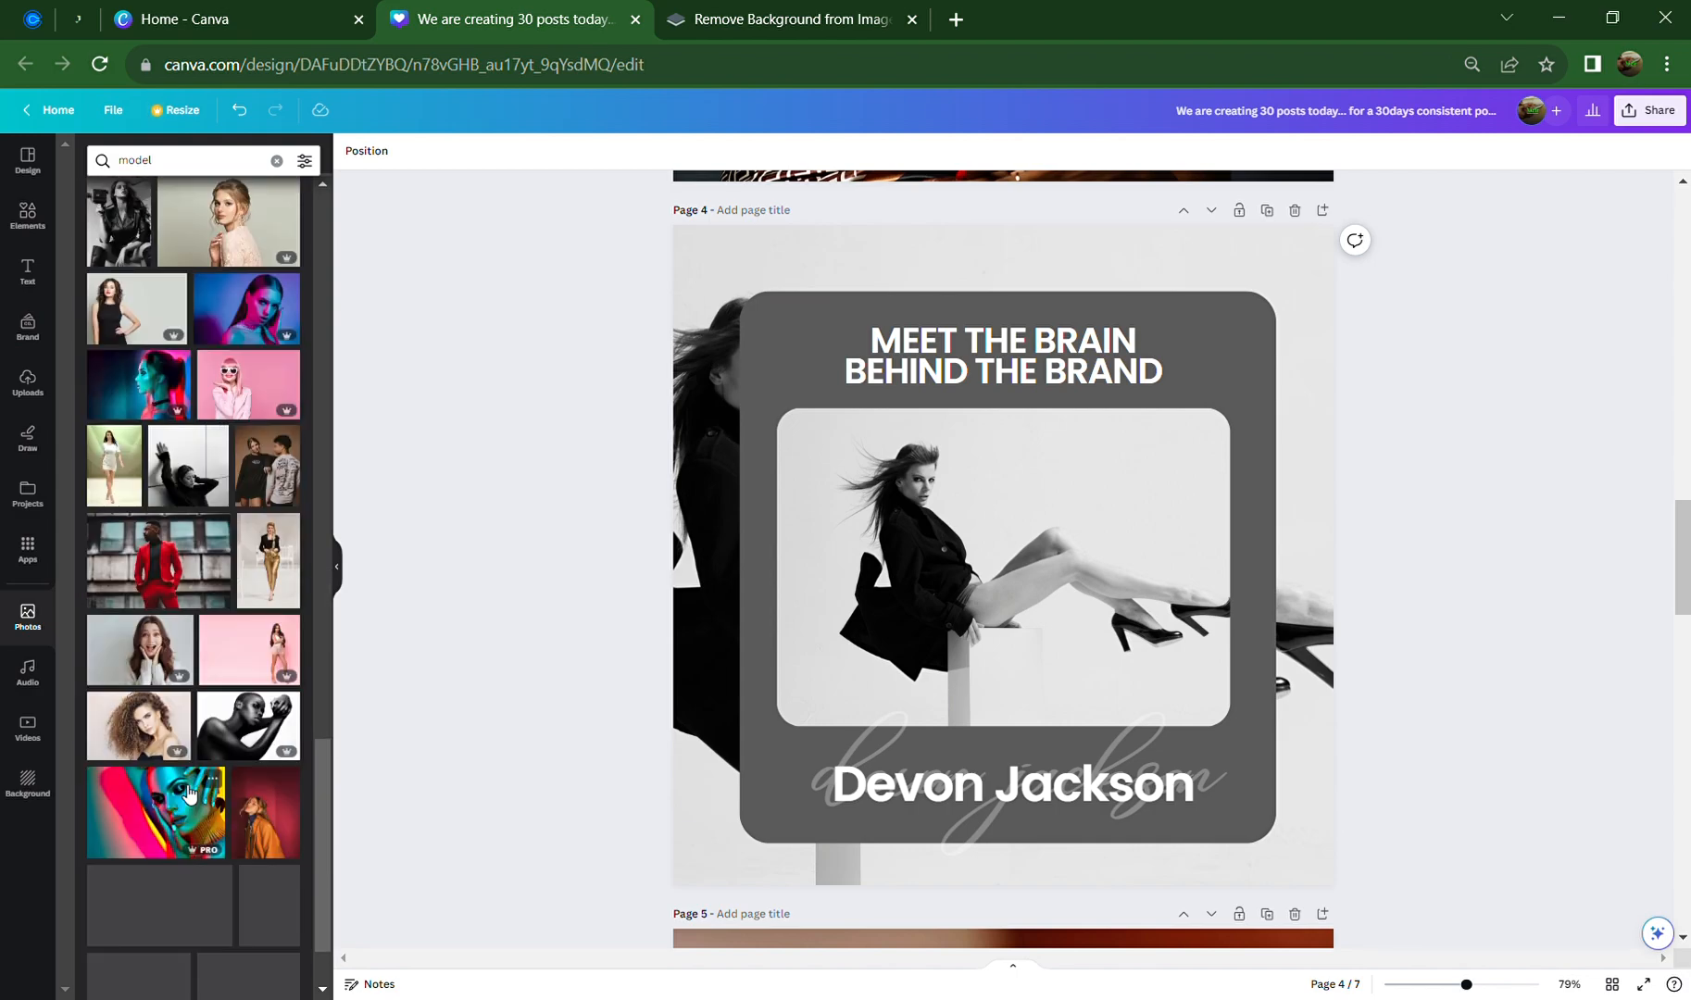
scroll(188, 792, down, 3)
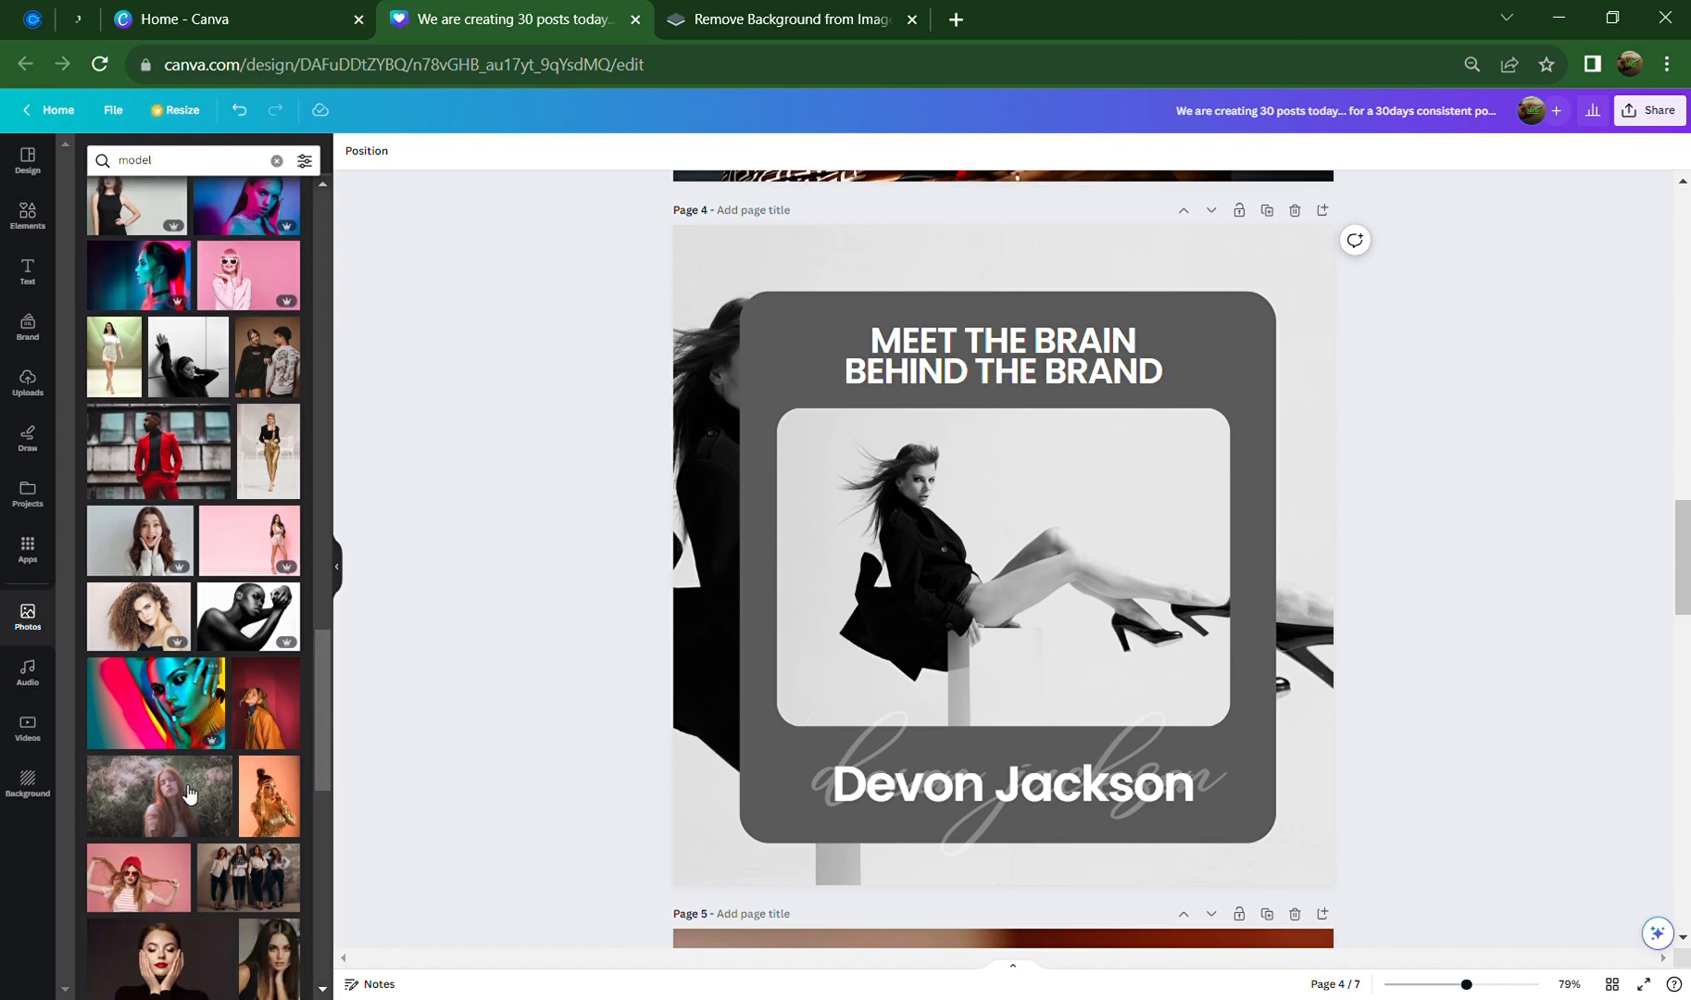
scroll(188, 792, down, 3)
scroll(188, 792, down, 4)
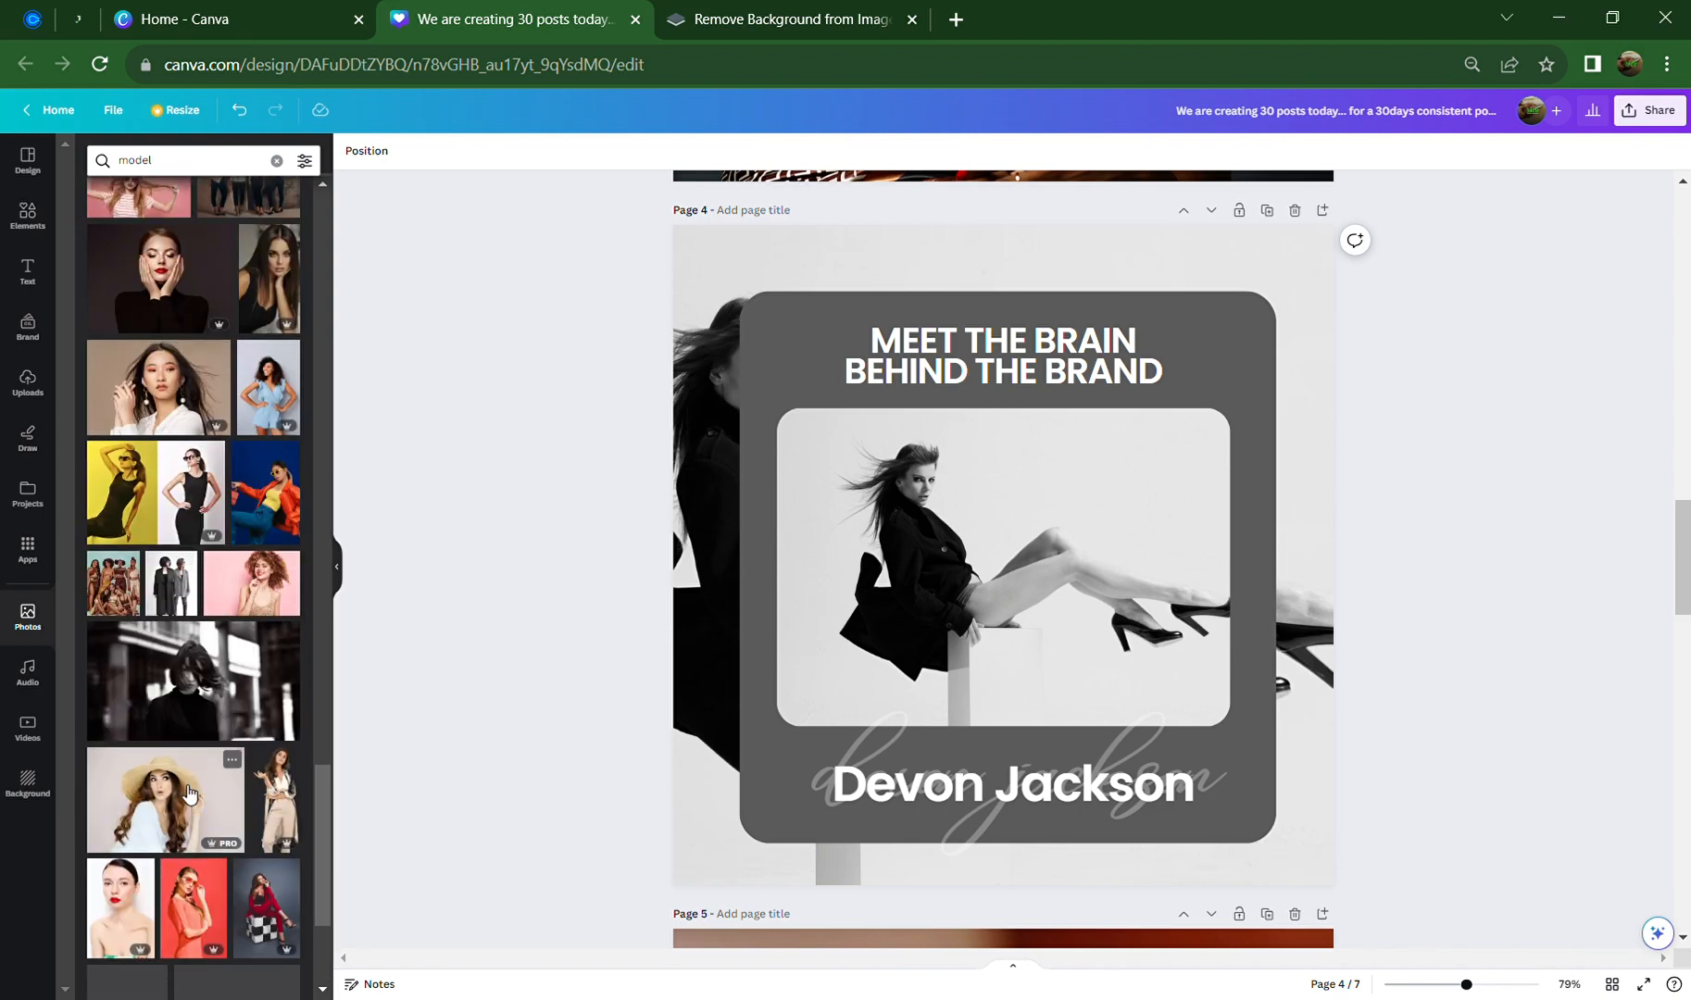
scroll(188, 792, down, 1)
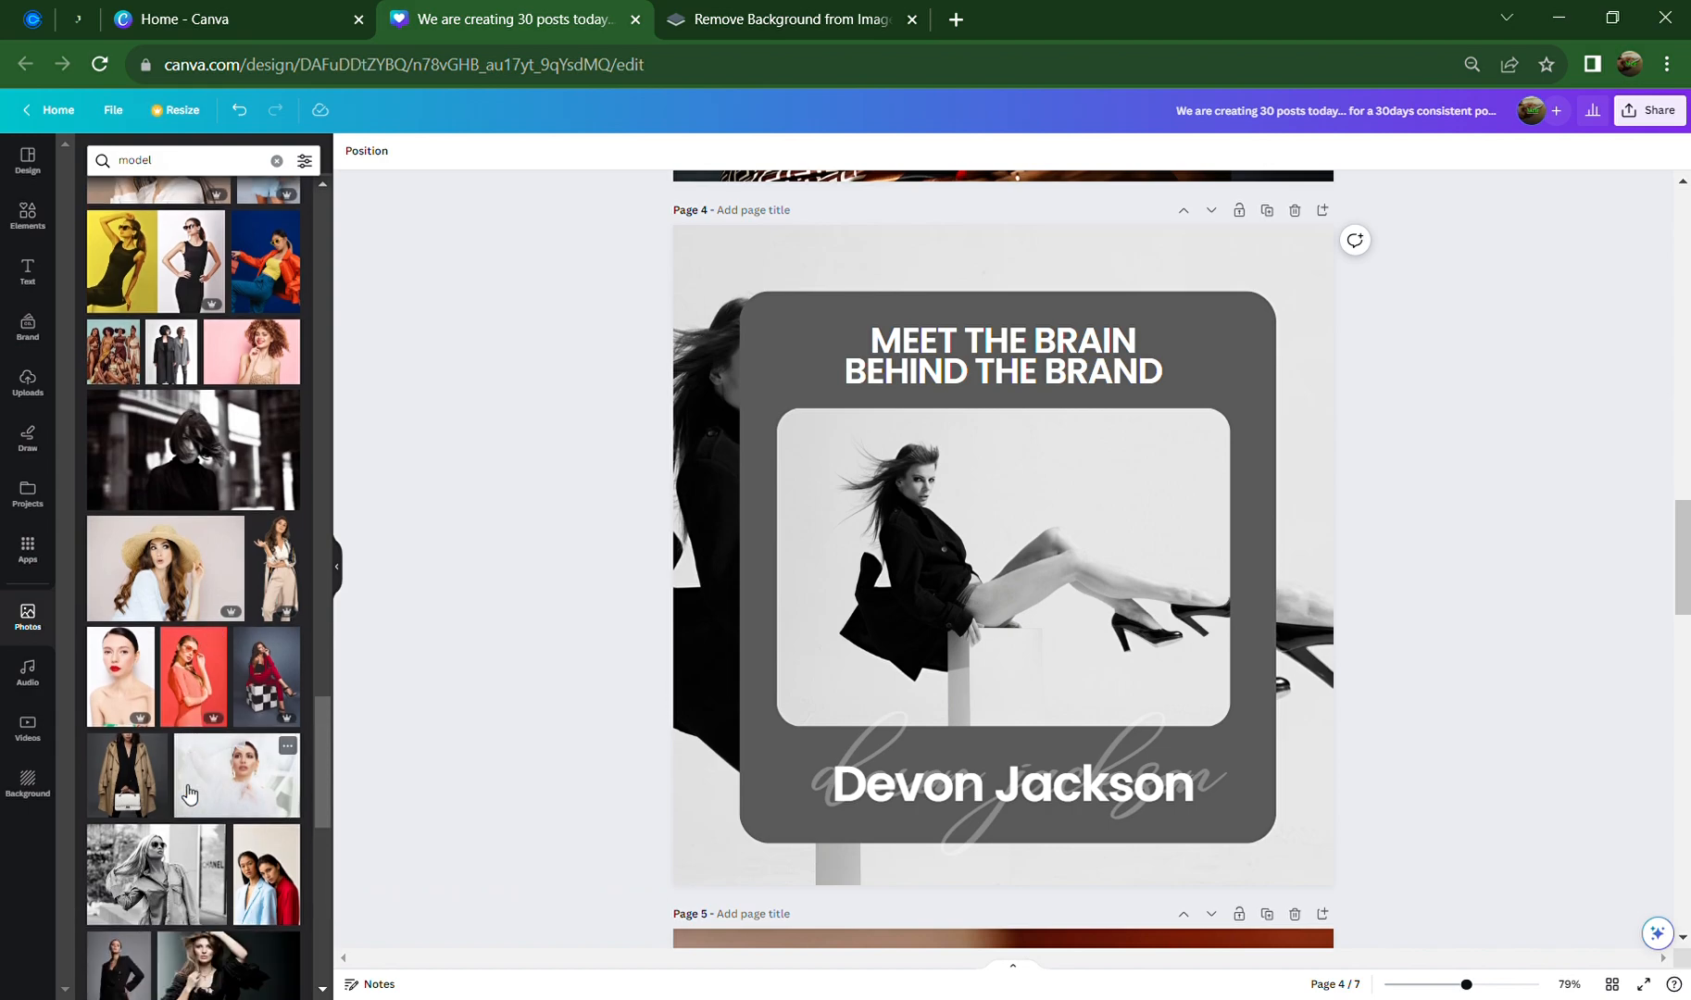
scroll(188, 793, down, 2)
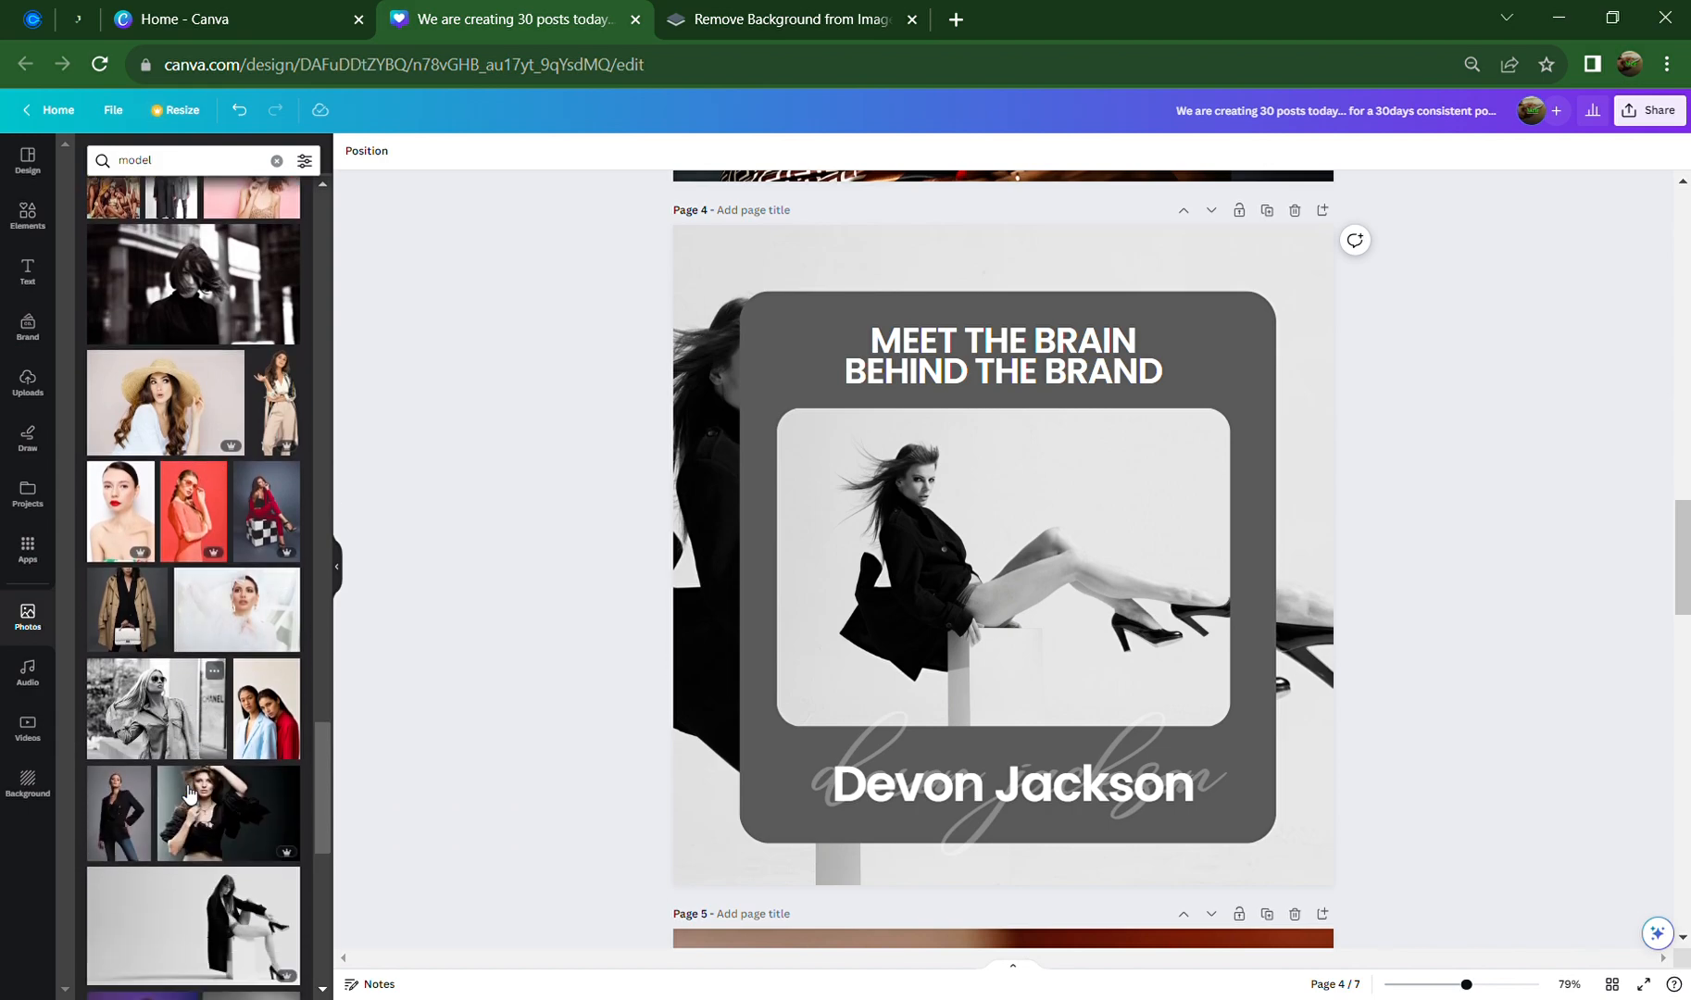
scroll(188, 793, down, 2)
click(262, 344)
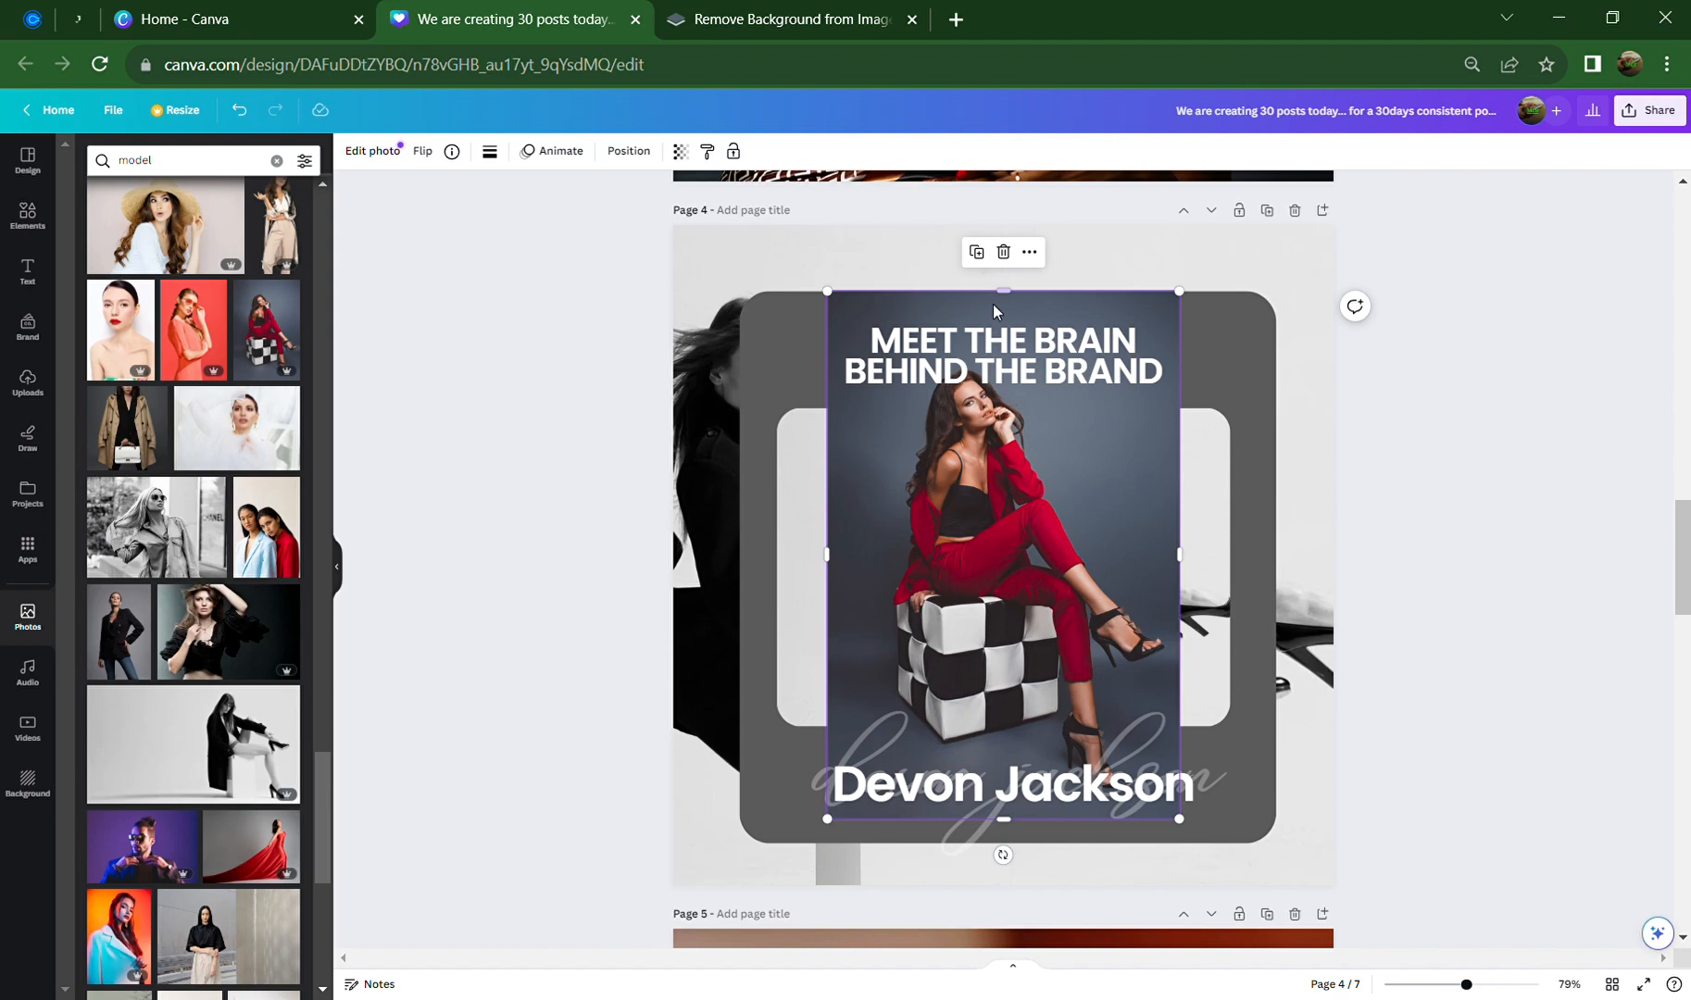
Trim and widen the red-suit photo to fill the frame, cropping to show her head
drag(1003, 291, 993, 424)
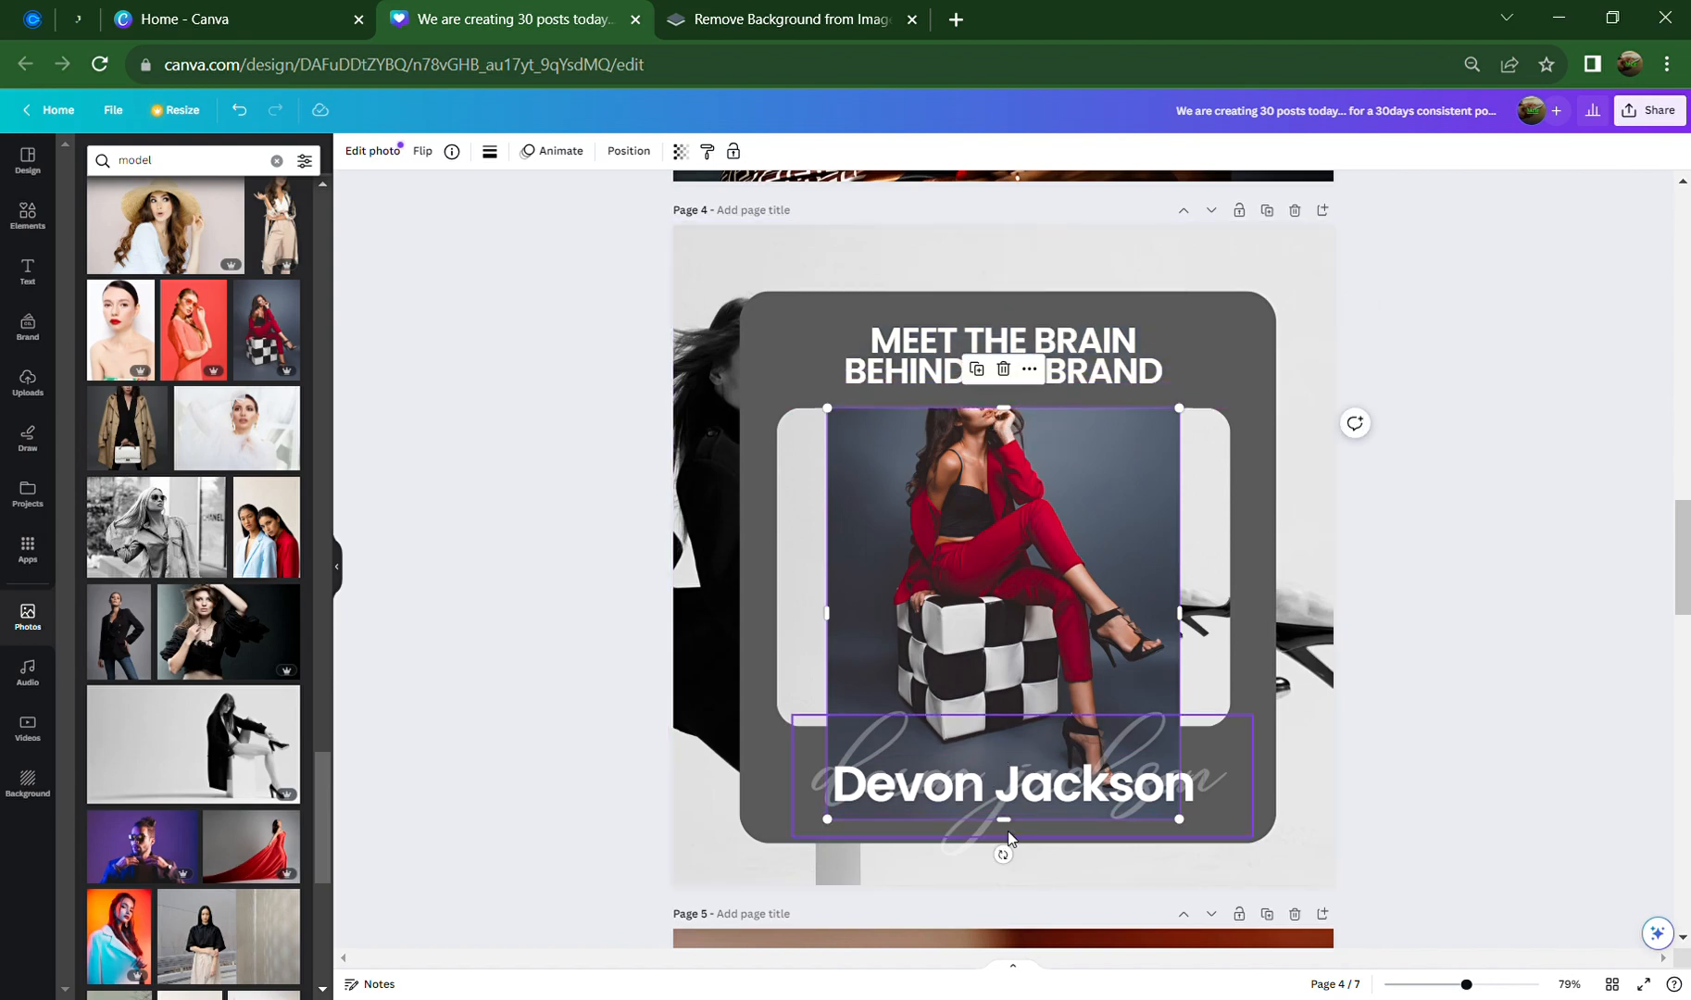
drag(1004, 819, 1005, 728)
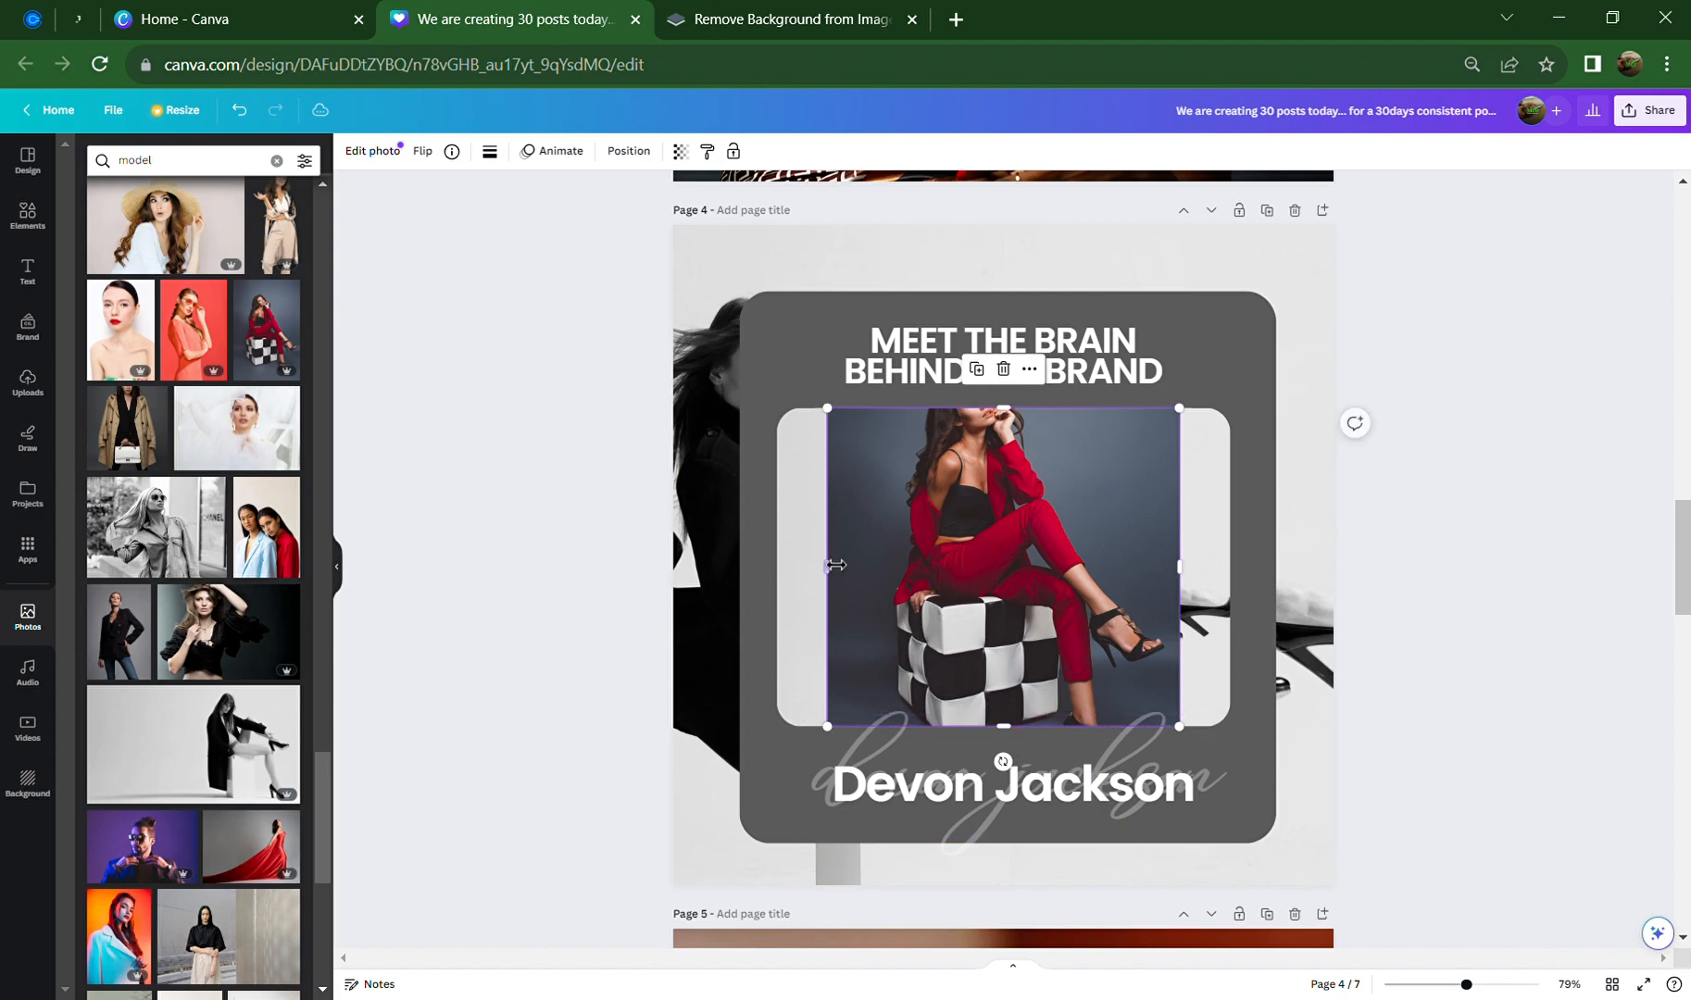
drag(827, 568, 785, 573)
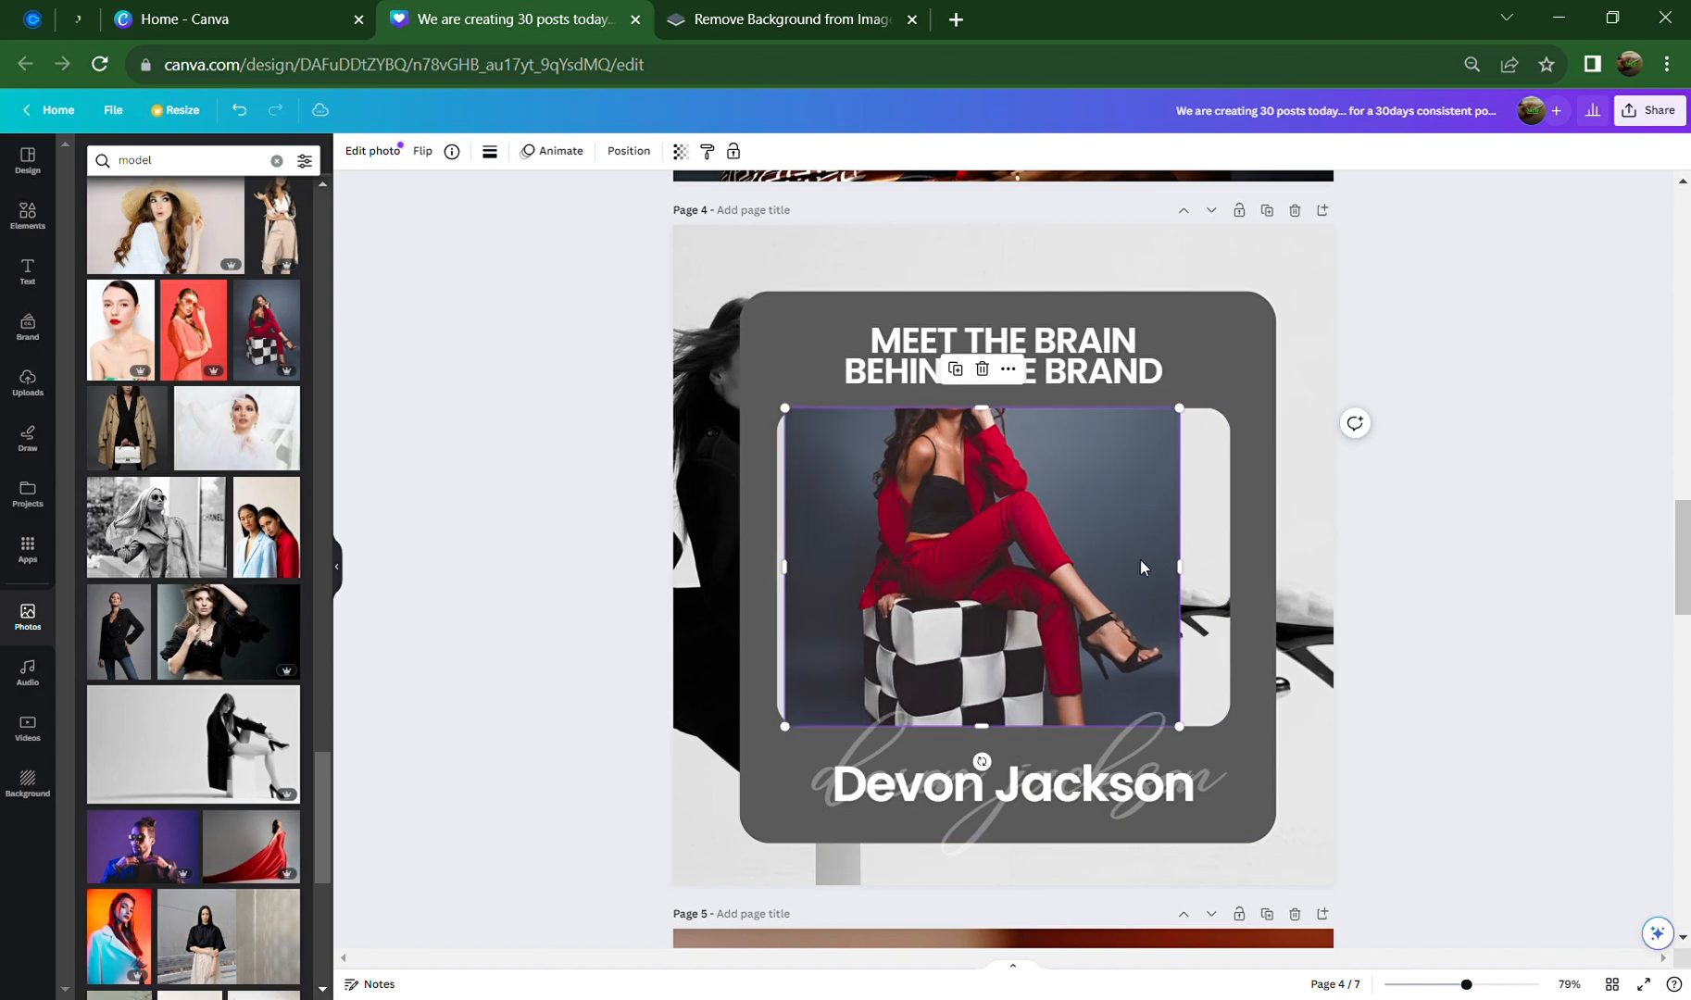
drag(1181, 576, 1233, 584)
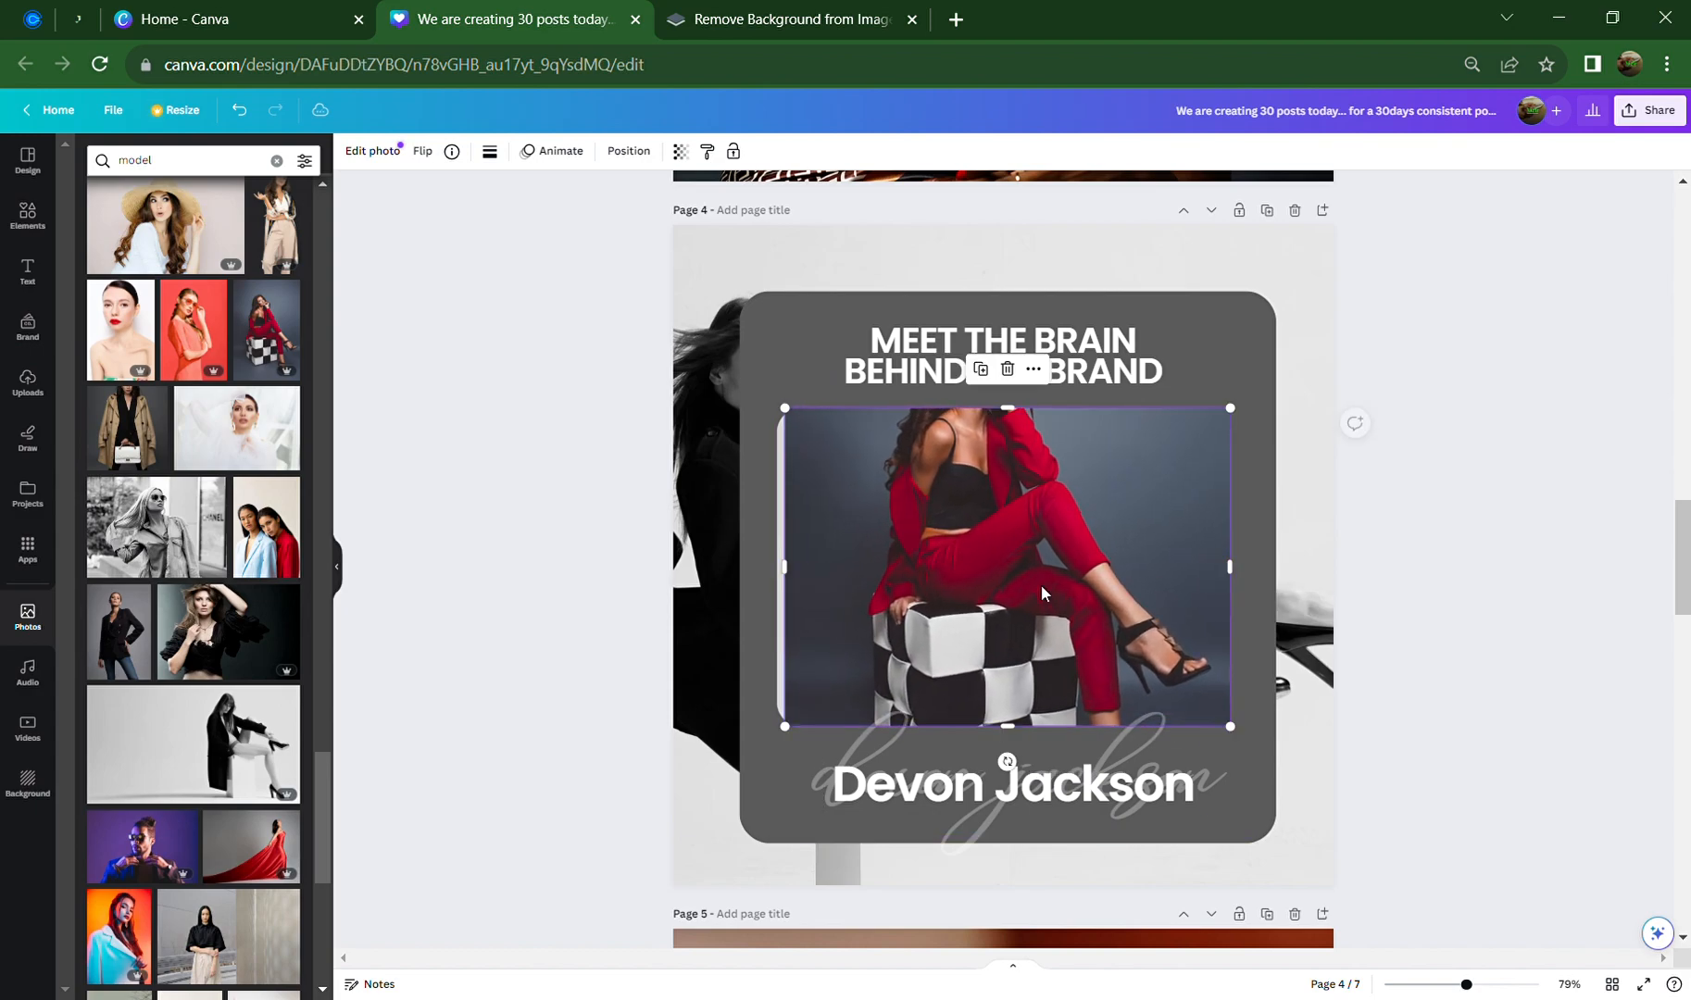
double_click(1041, 584)
drag(1043, 575, 1060, 694)
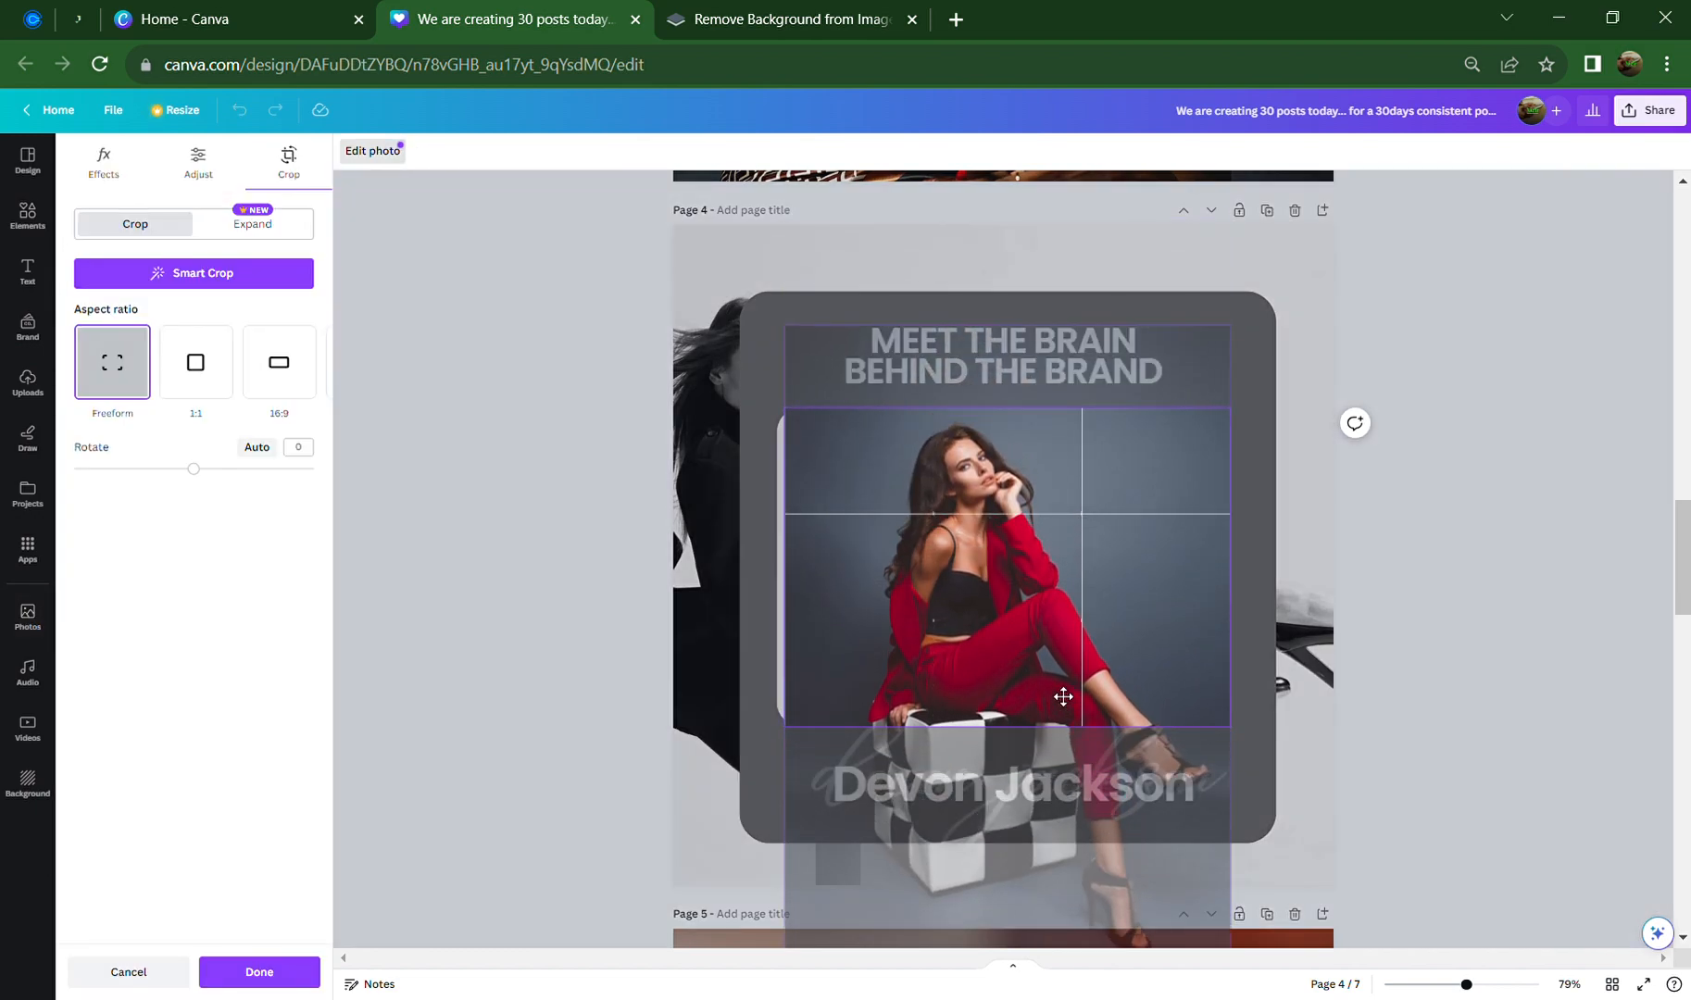
click(1479, 762)
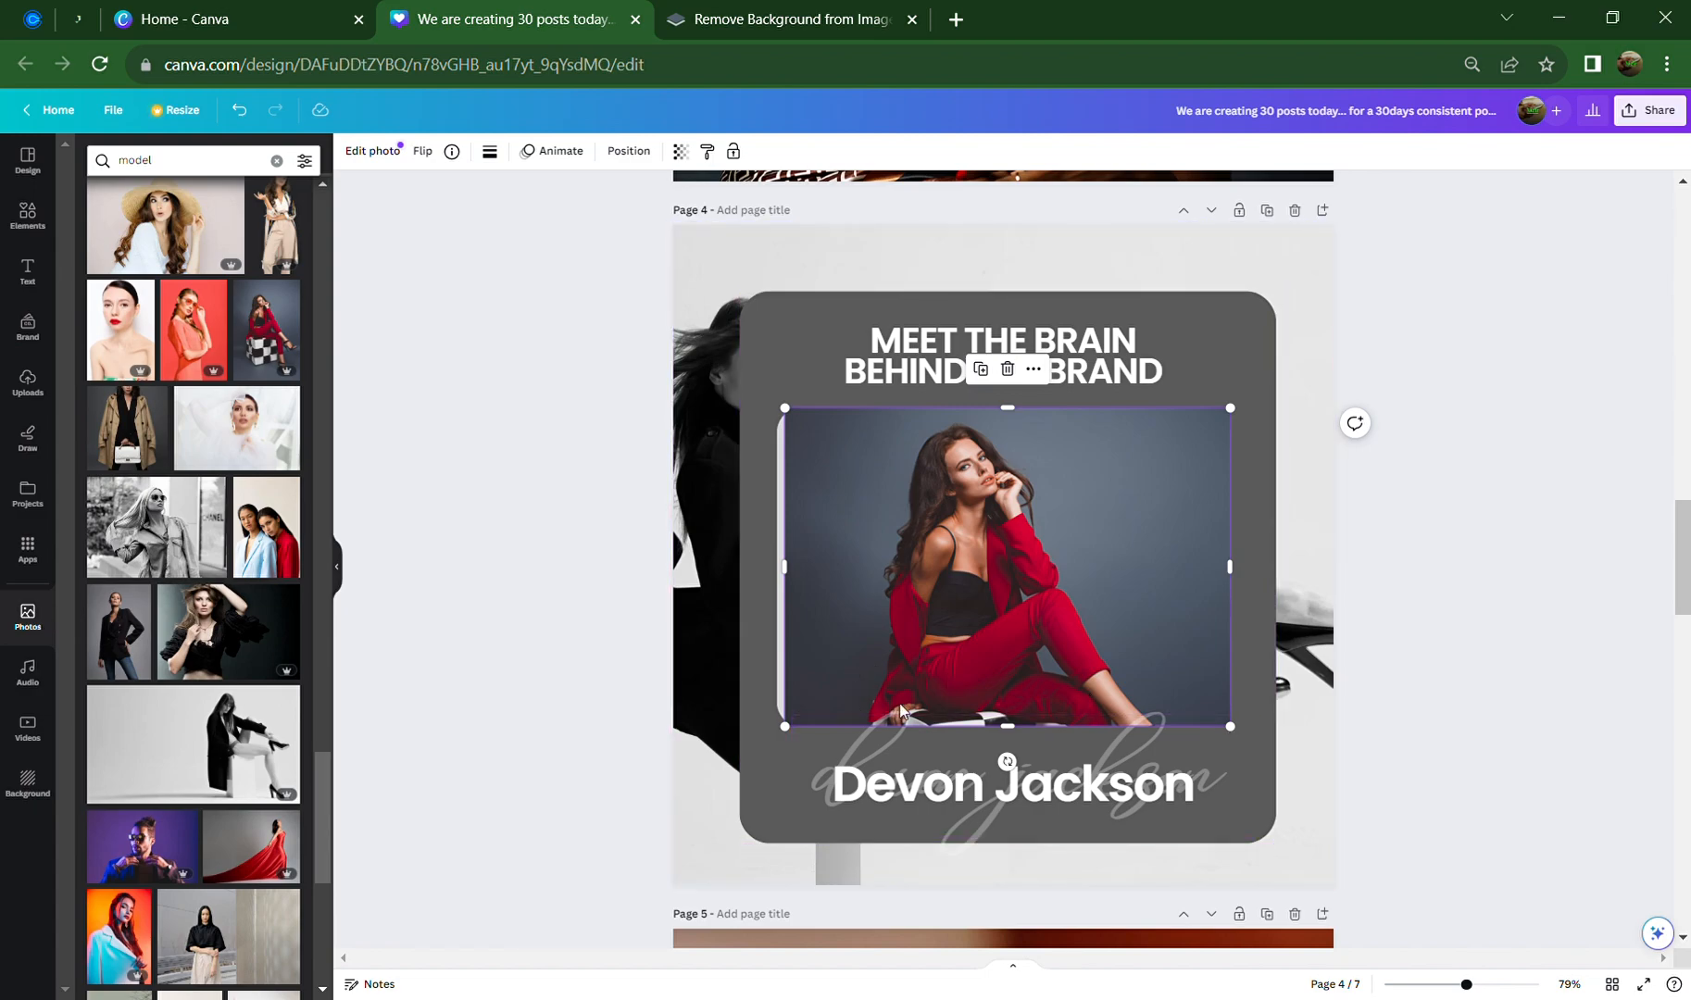
Search photos for 'female', delete the red-suit photo, and try the office-woman photo
click(175, 163)
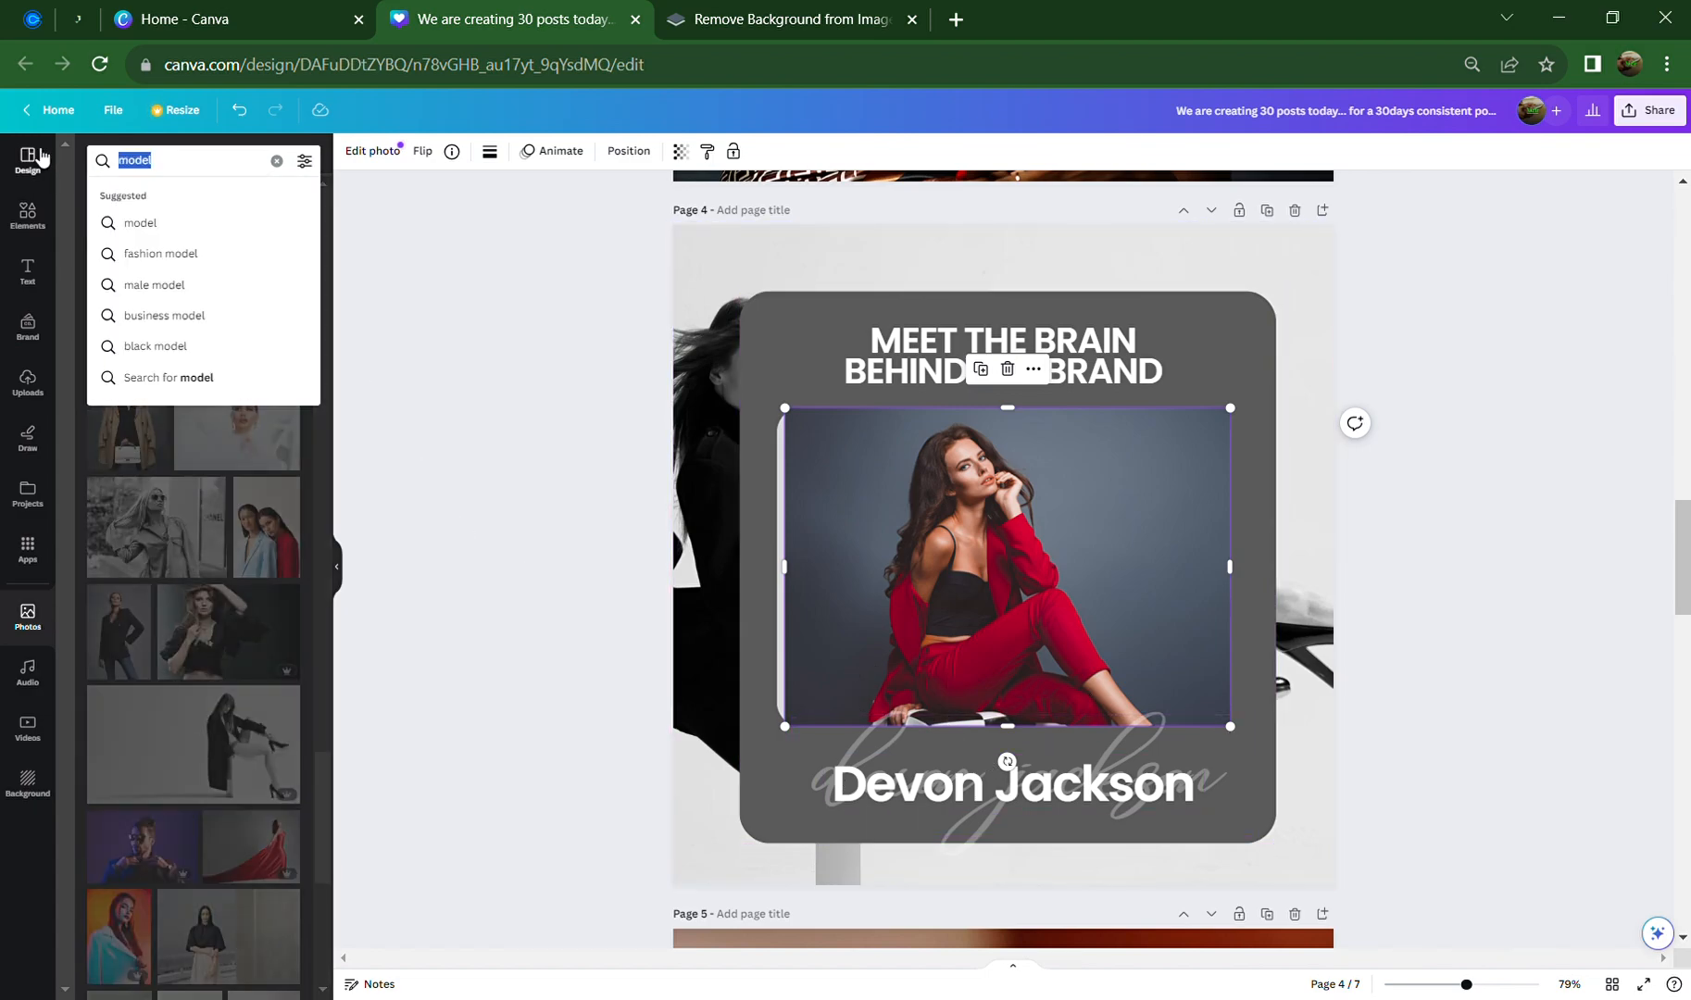
text(female)
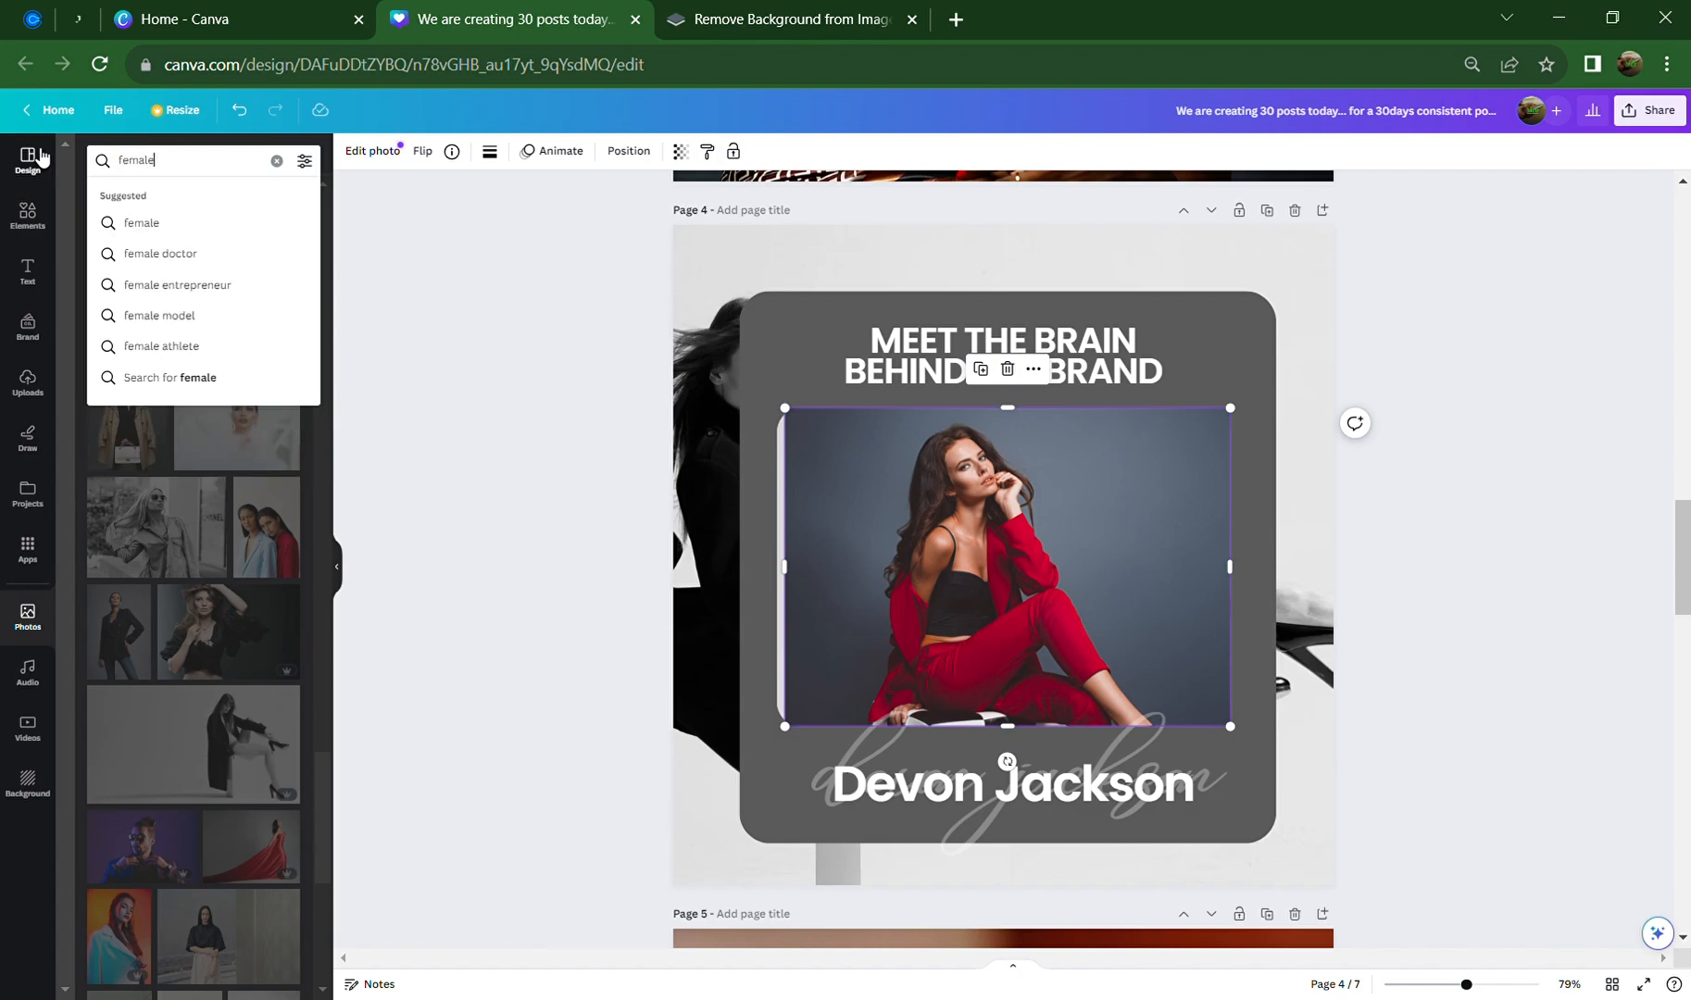
key(Return)
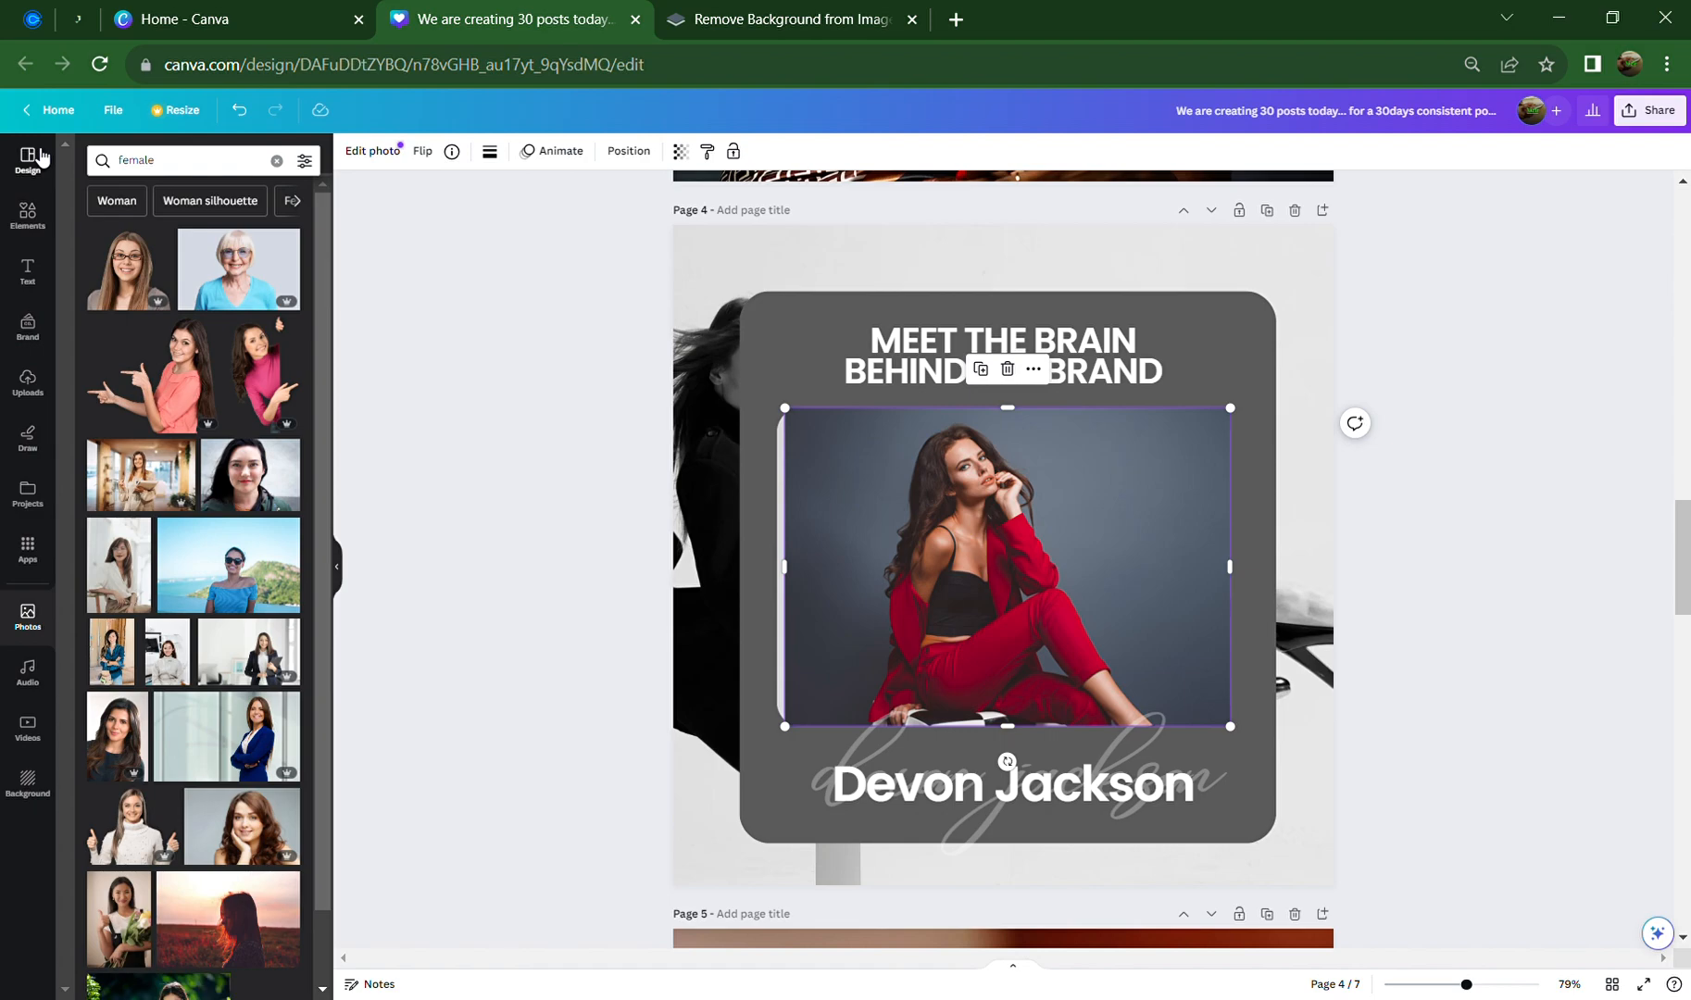
click(1007, 369)
click(127, 465)
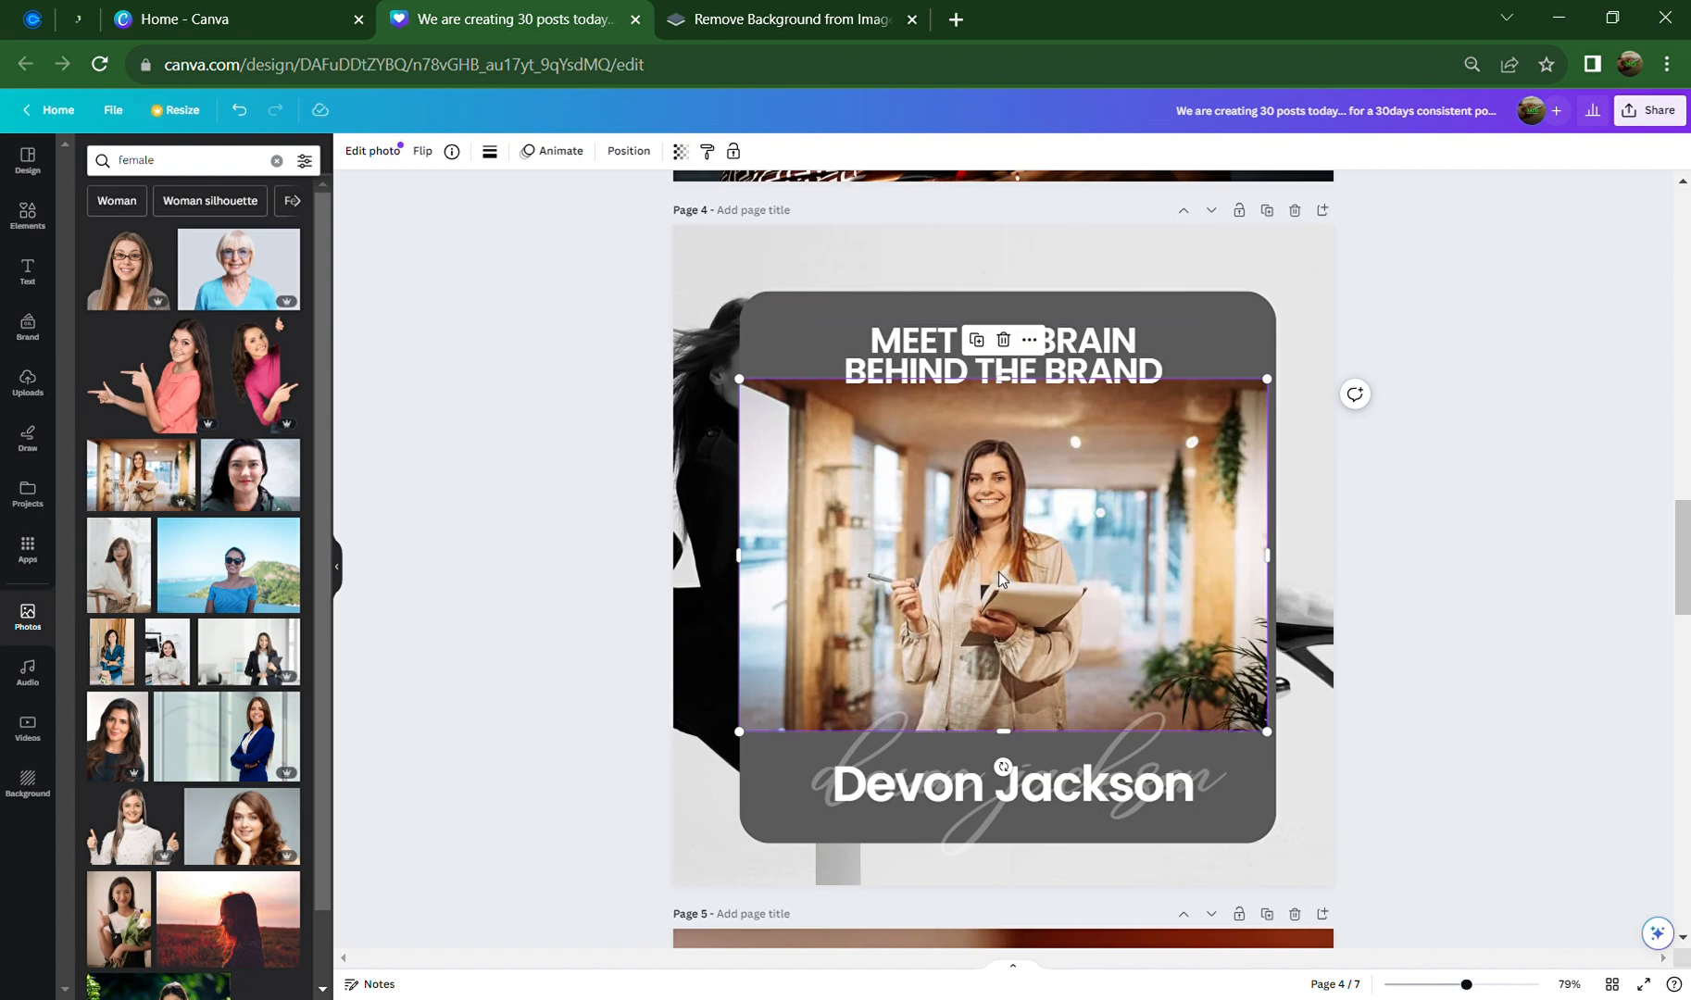
click(1003, 340)
Try a space-station woman photo, remove it, and return to the top of the results
scroll(159, 659, down, 6)
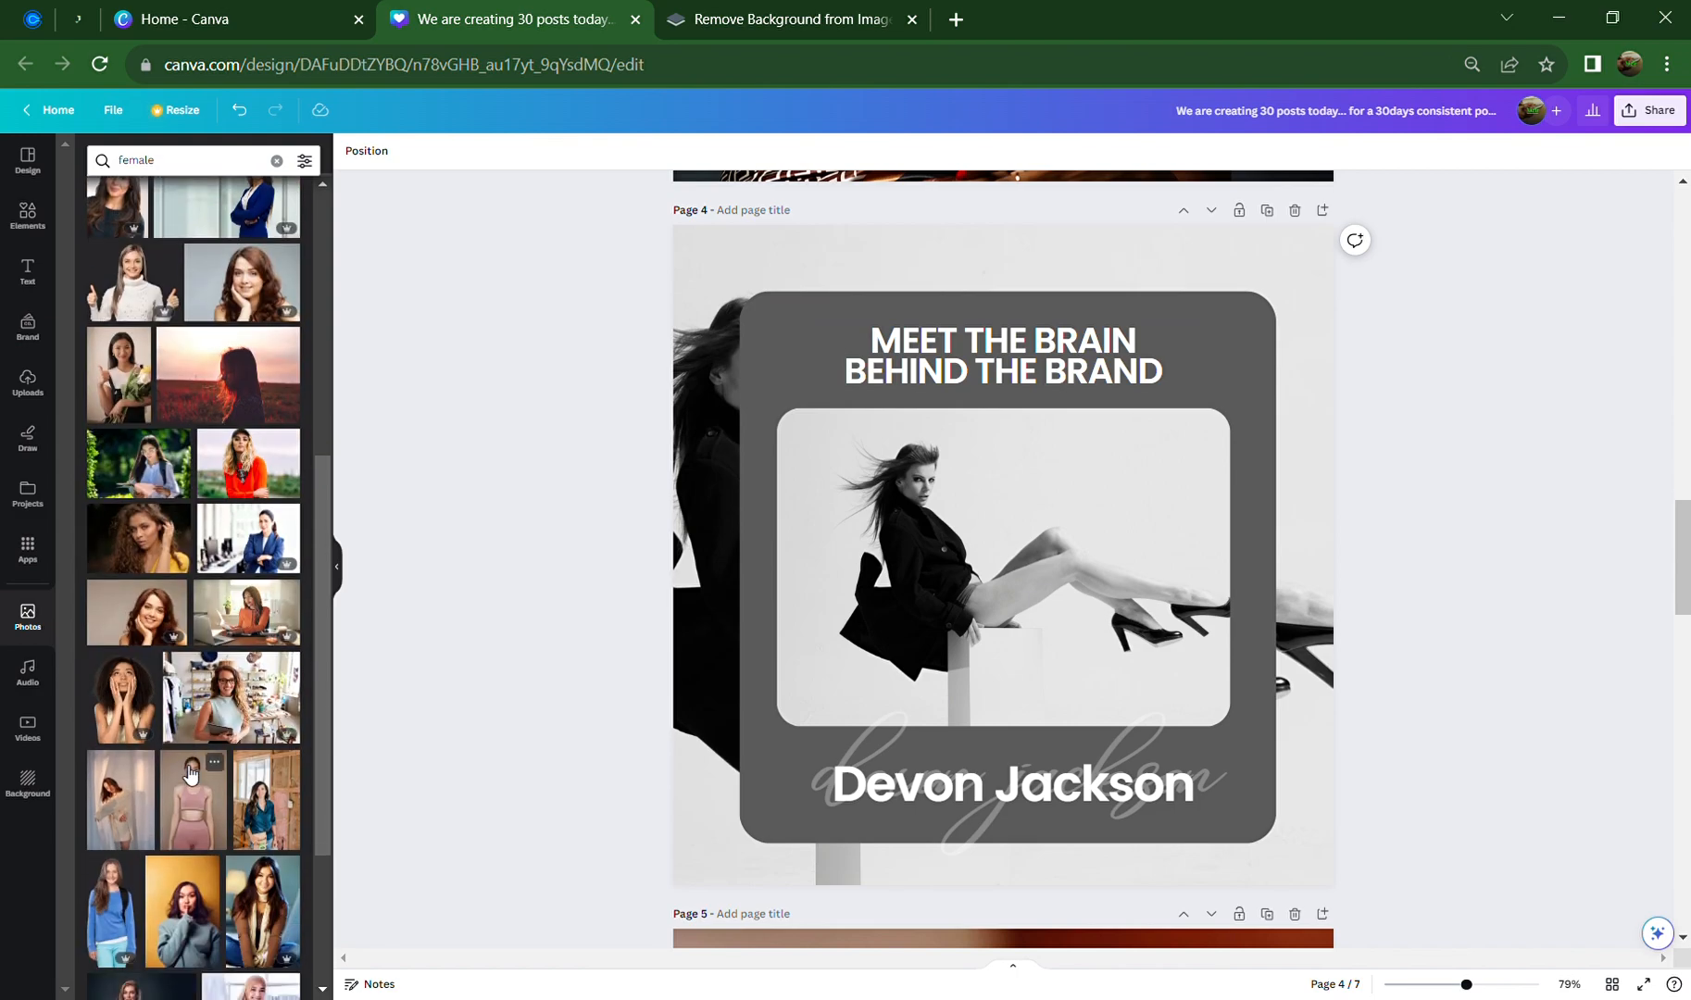
scroll(189, 774, down, 4)
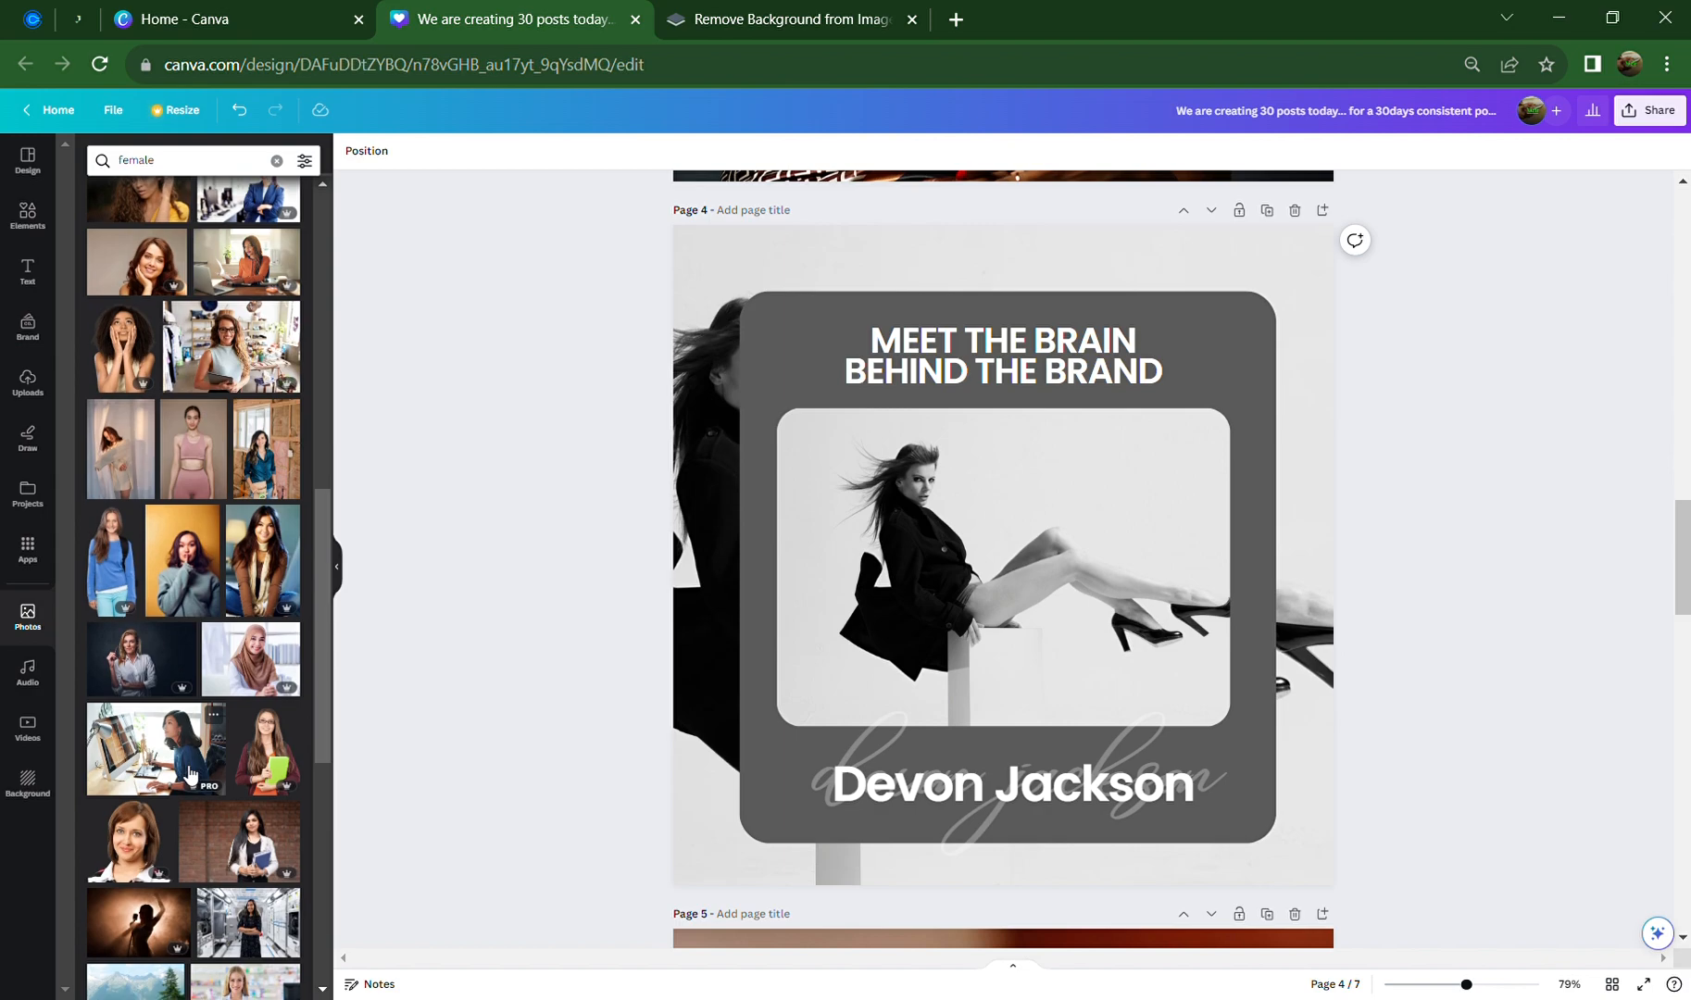
scroll(190, 774, down, 3)
click(236, 711)
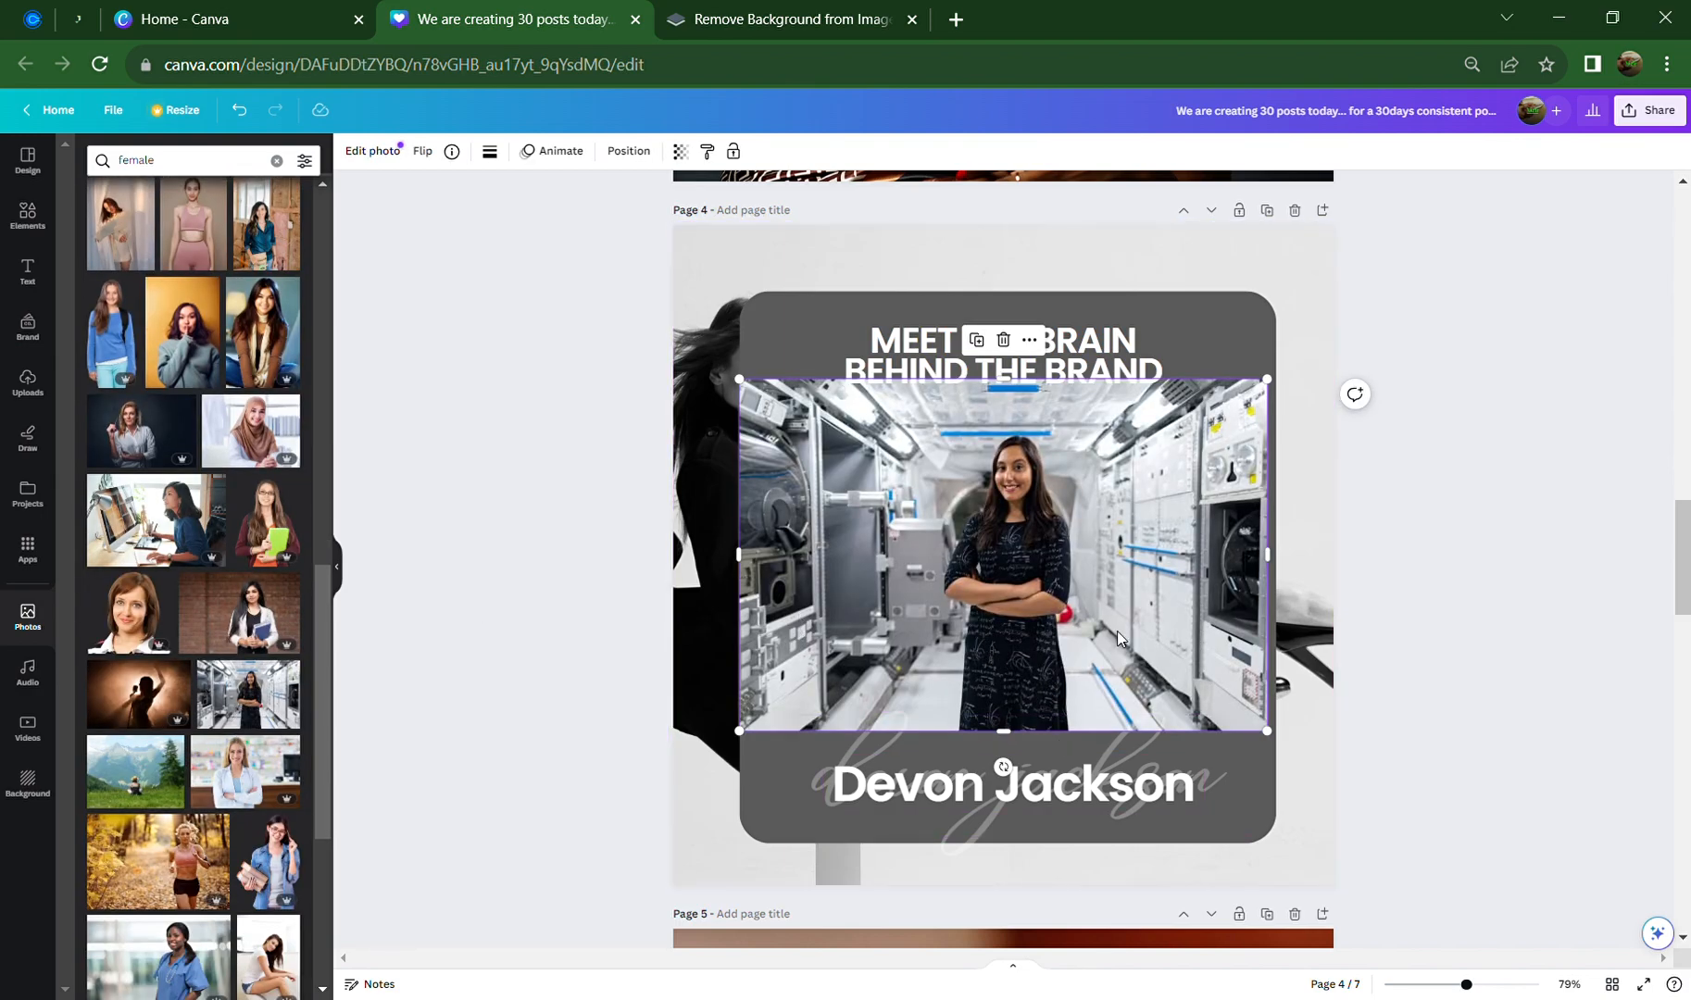
click(1003, 340)
scroll(167, 824, up, 5)
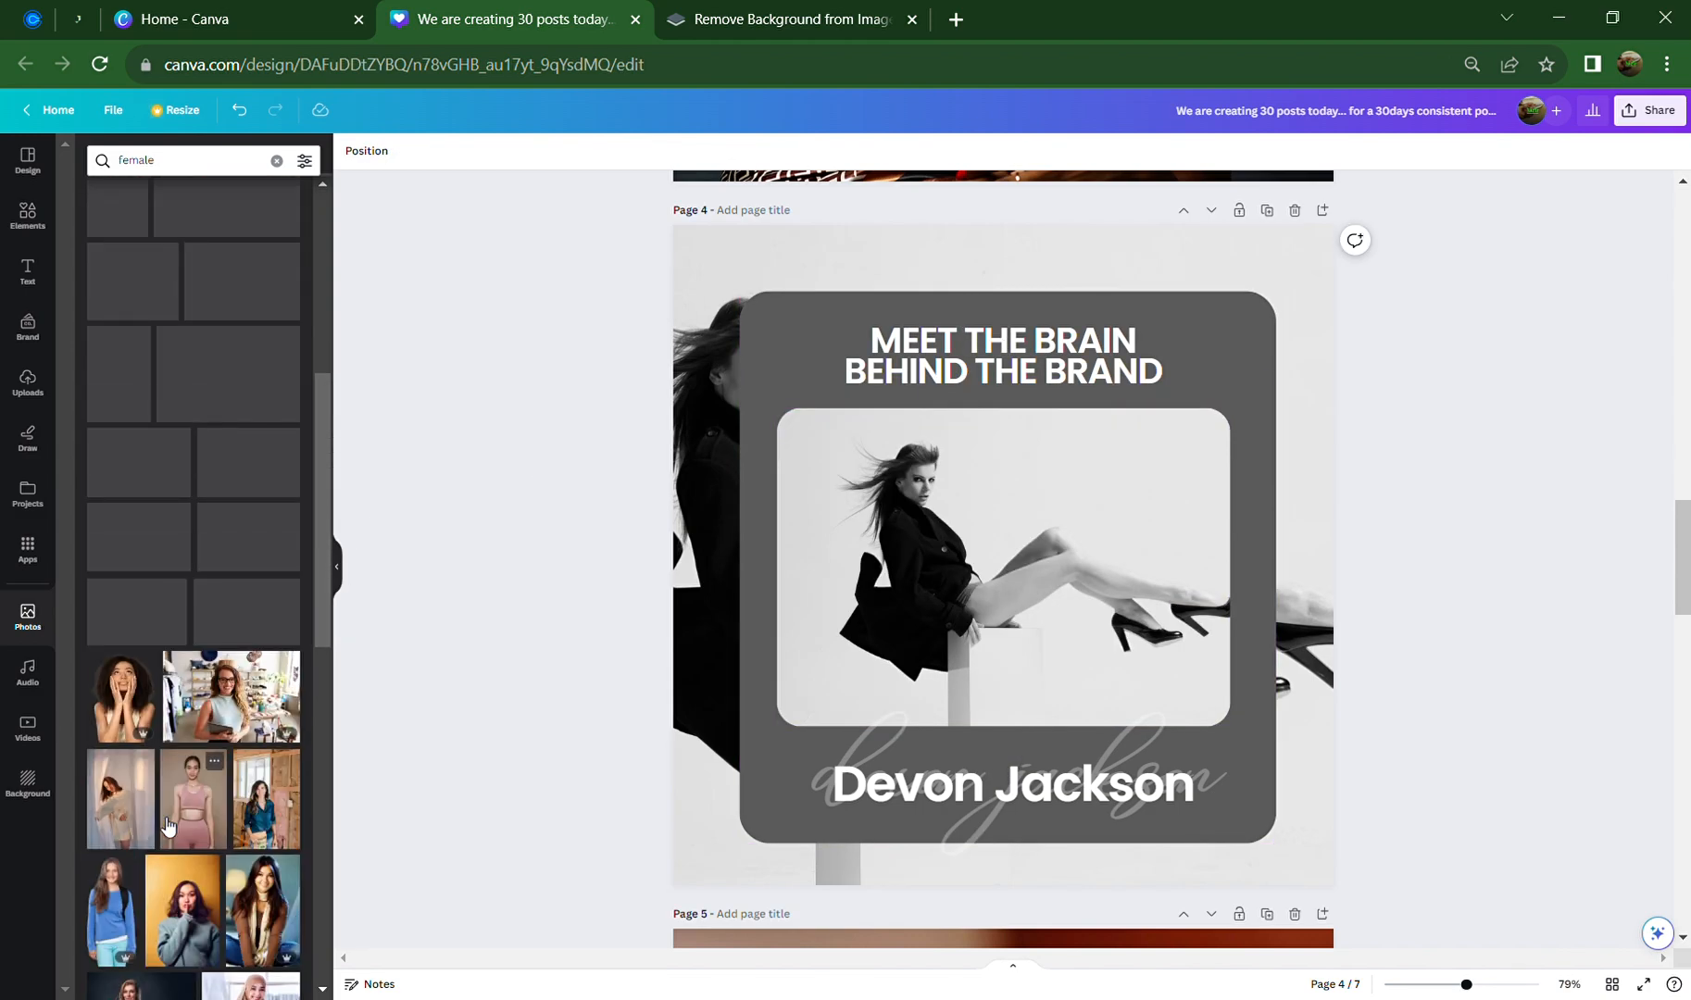
scroll(155, 741, up, 5)
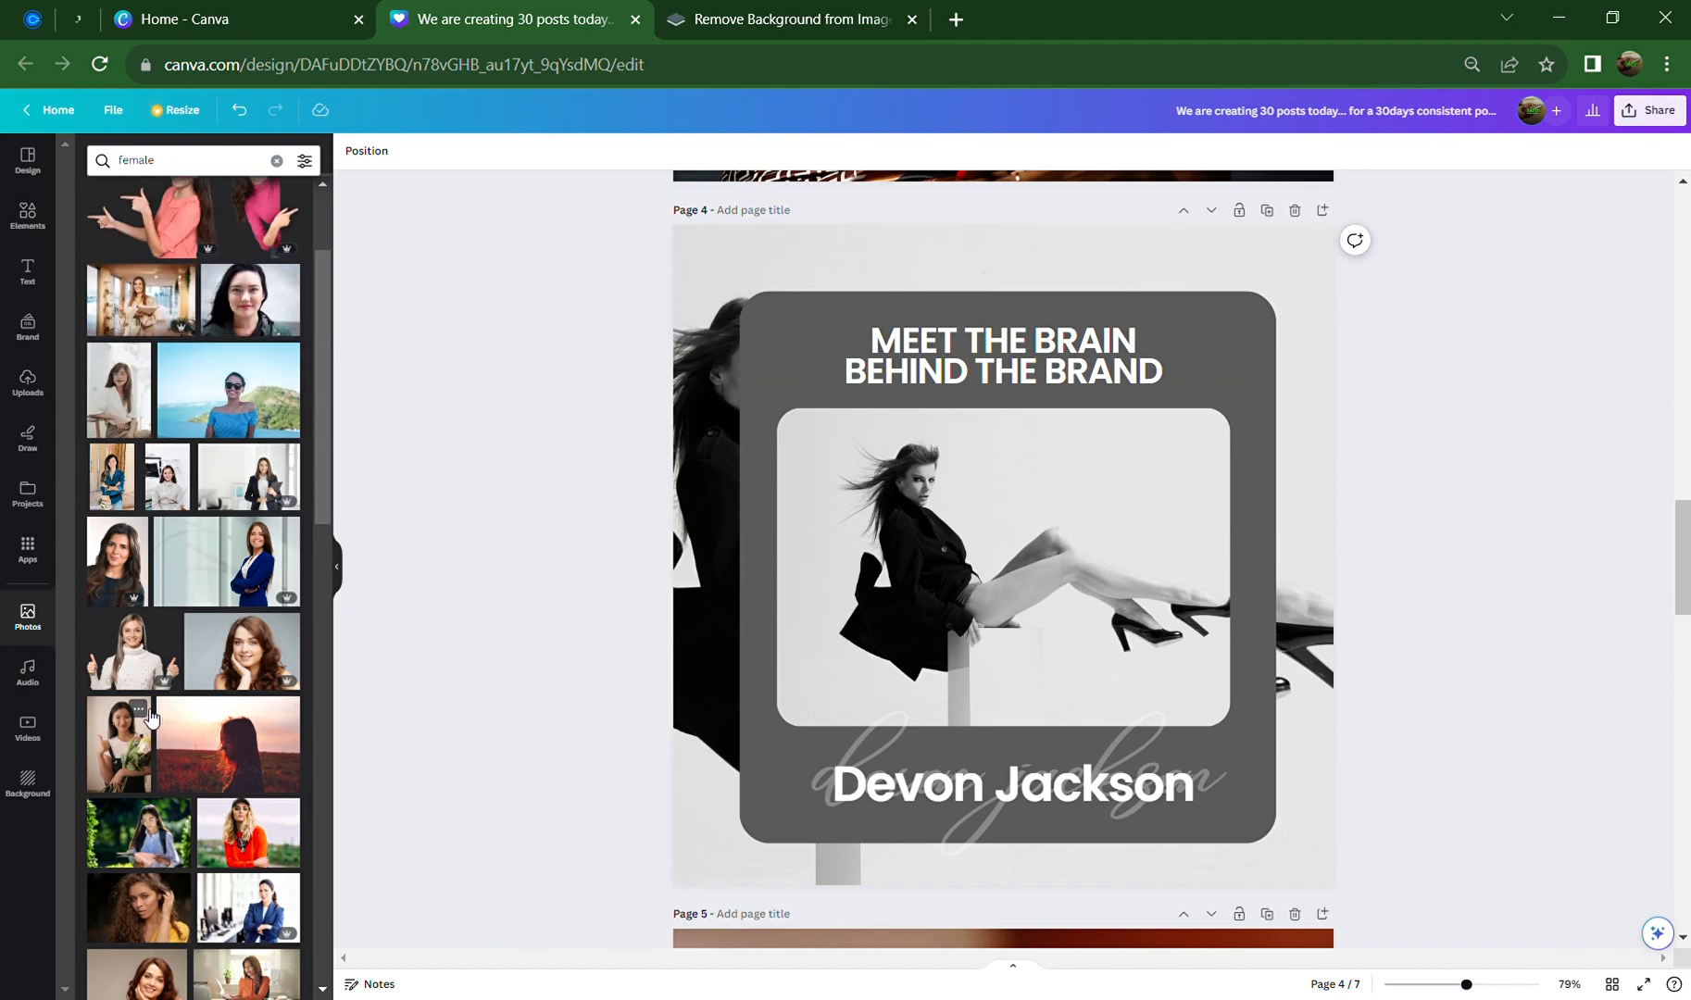
scroll(151, 717, up, 3)
Add the office-woman photo and set it as page 4's background
click(136, 465)
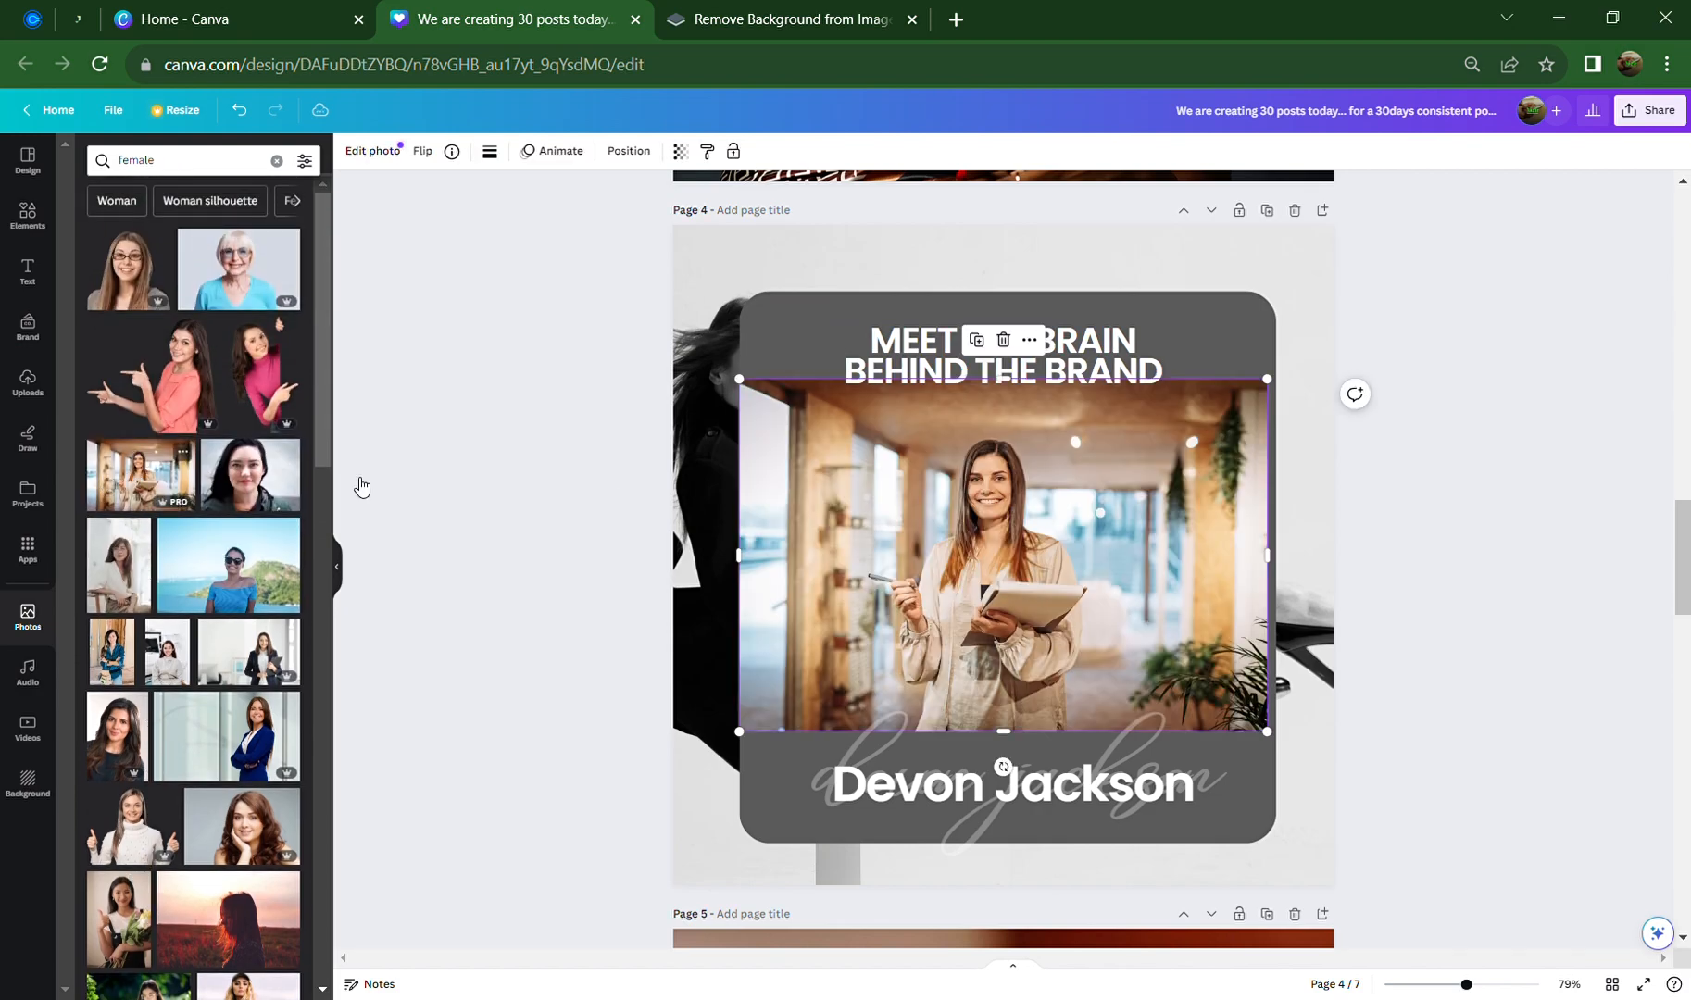
right_click(1008, 572)
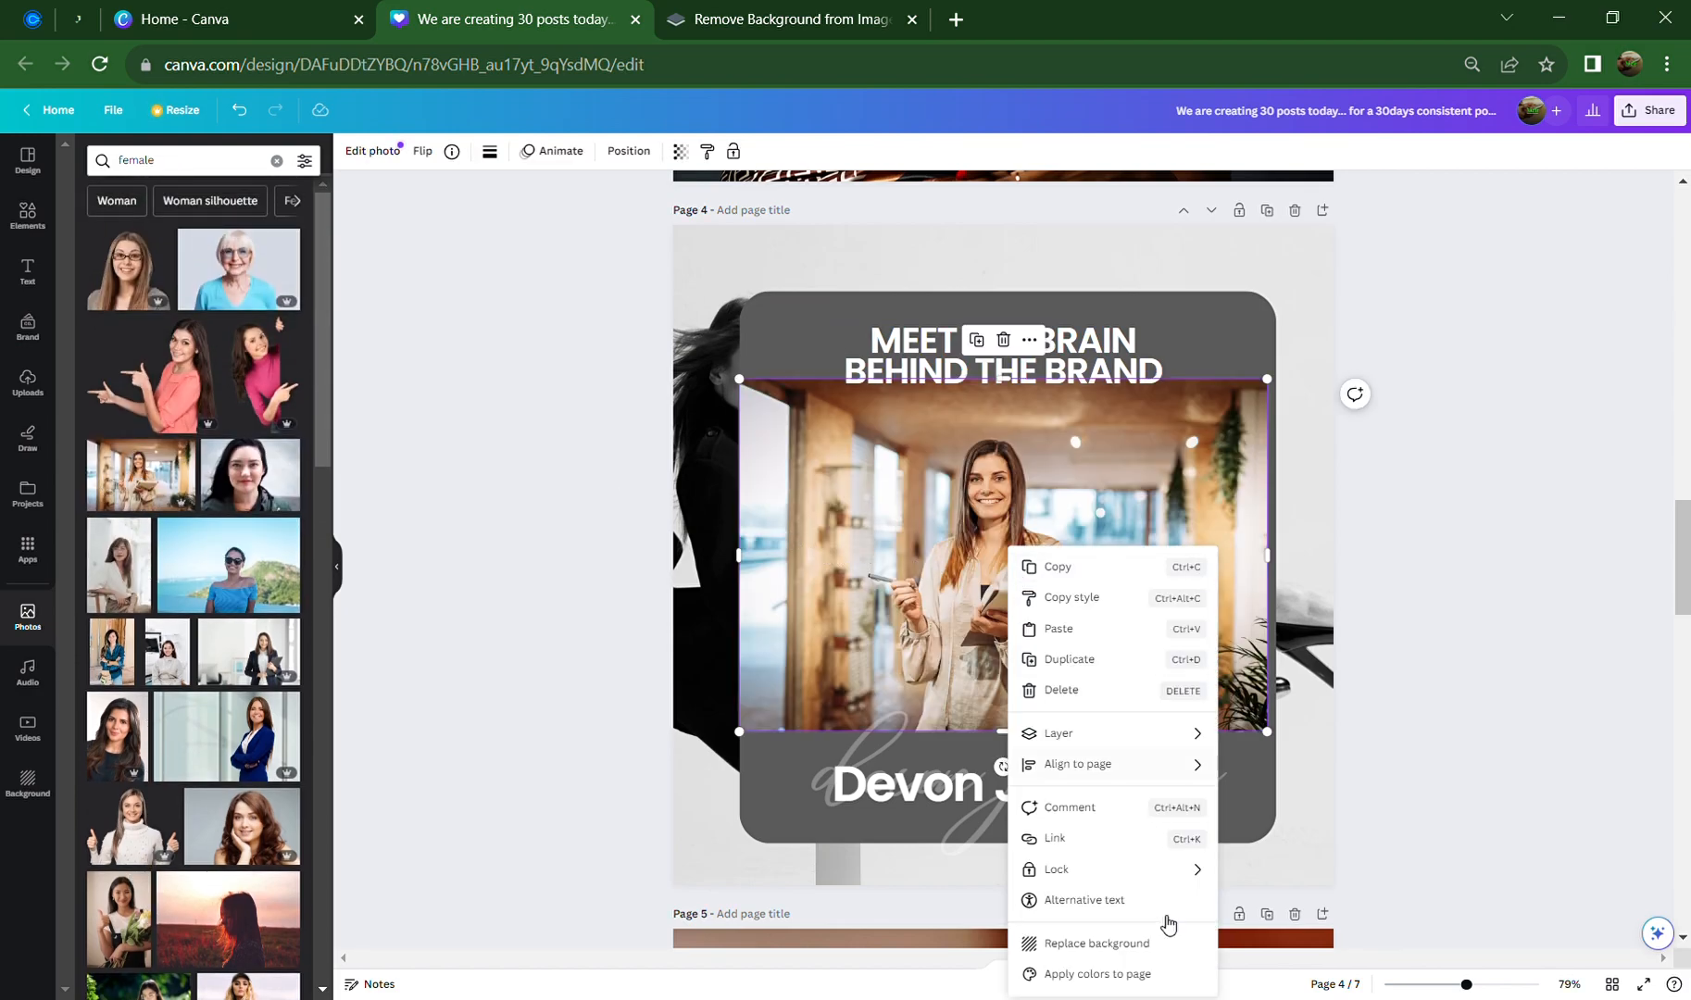
click(1135, 946)
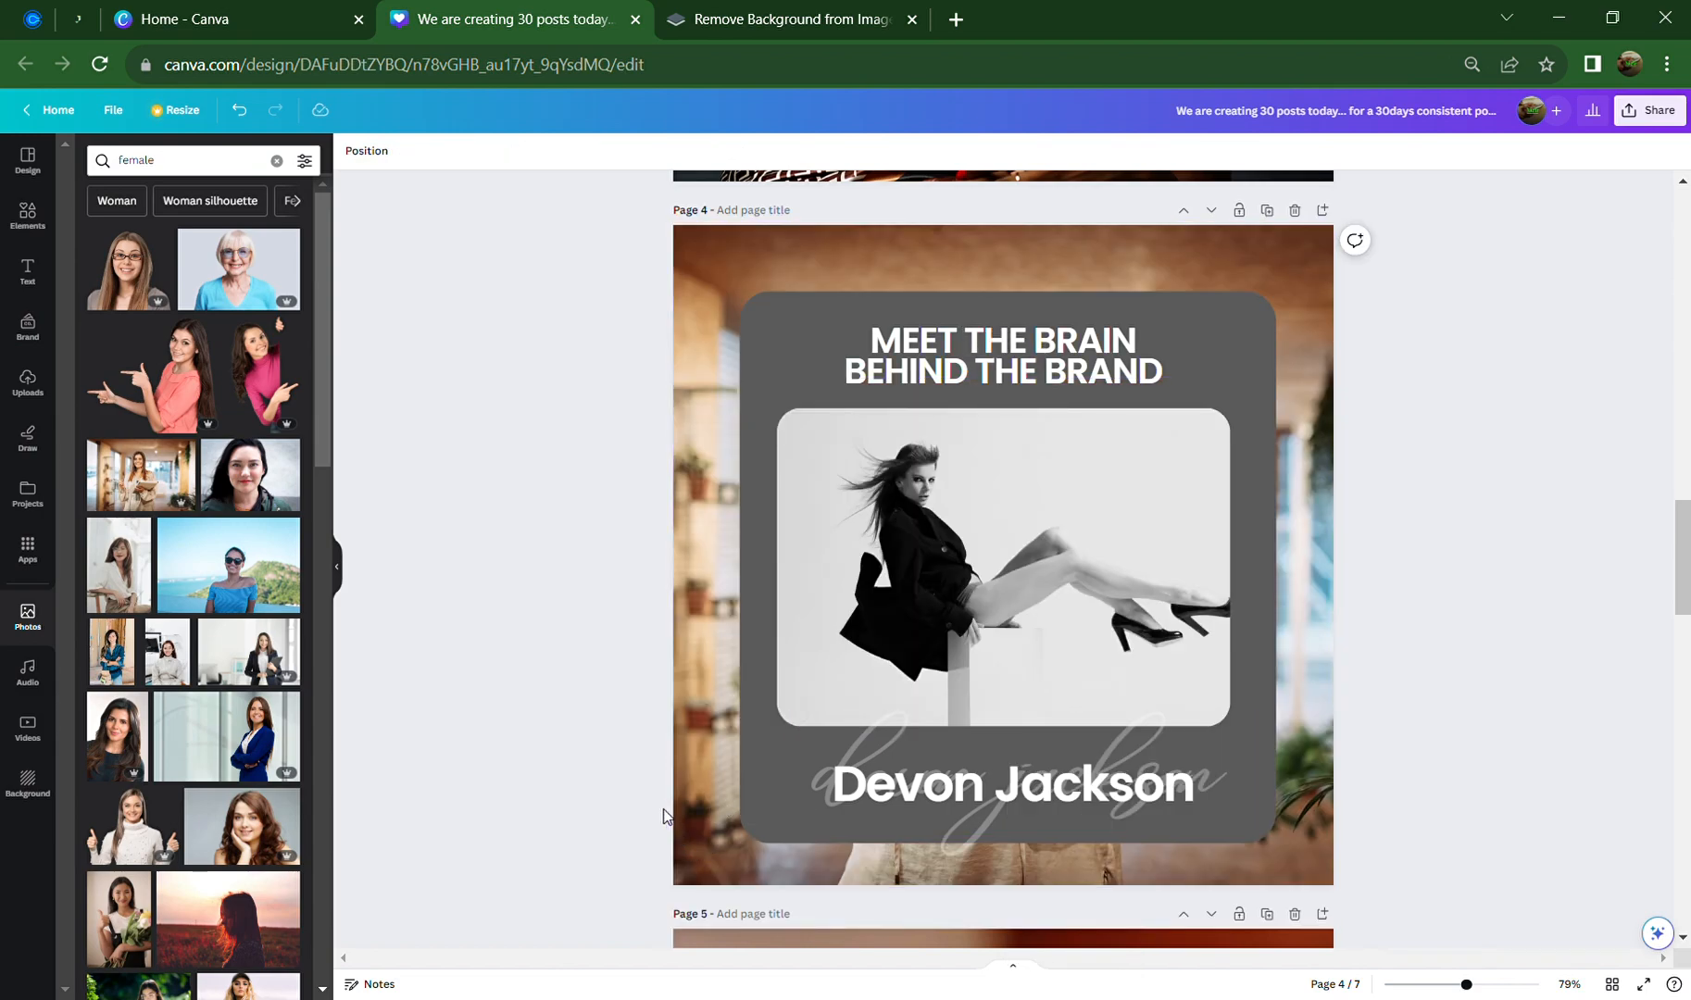
Place another office-woman copy over the picture area, shrink it to about 741 × 485, and nudge it down
drag(154, 492, 1090, 566)
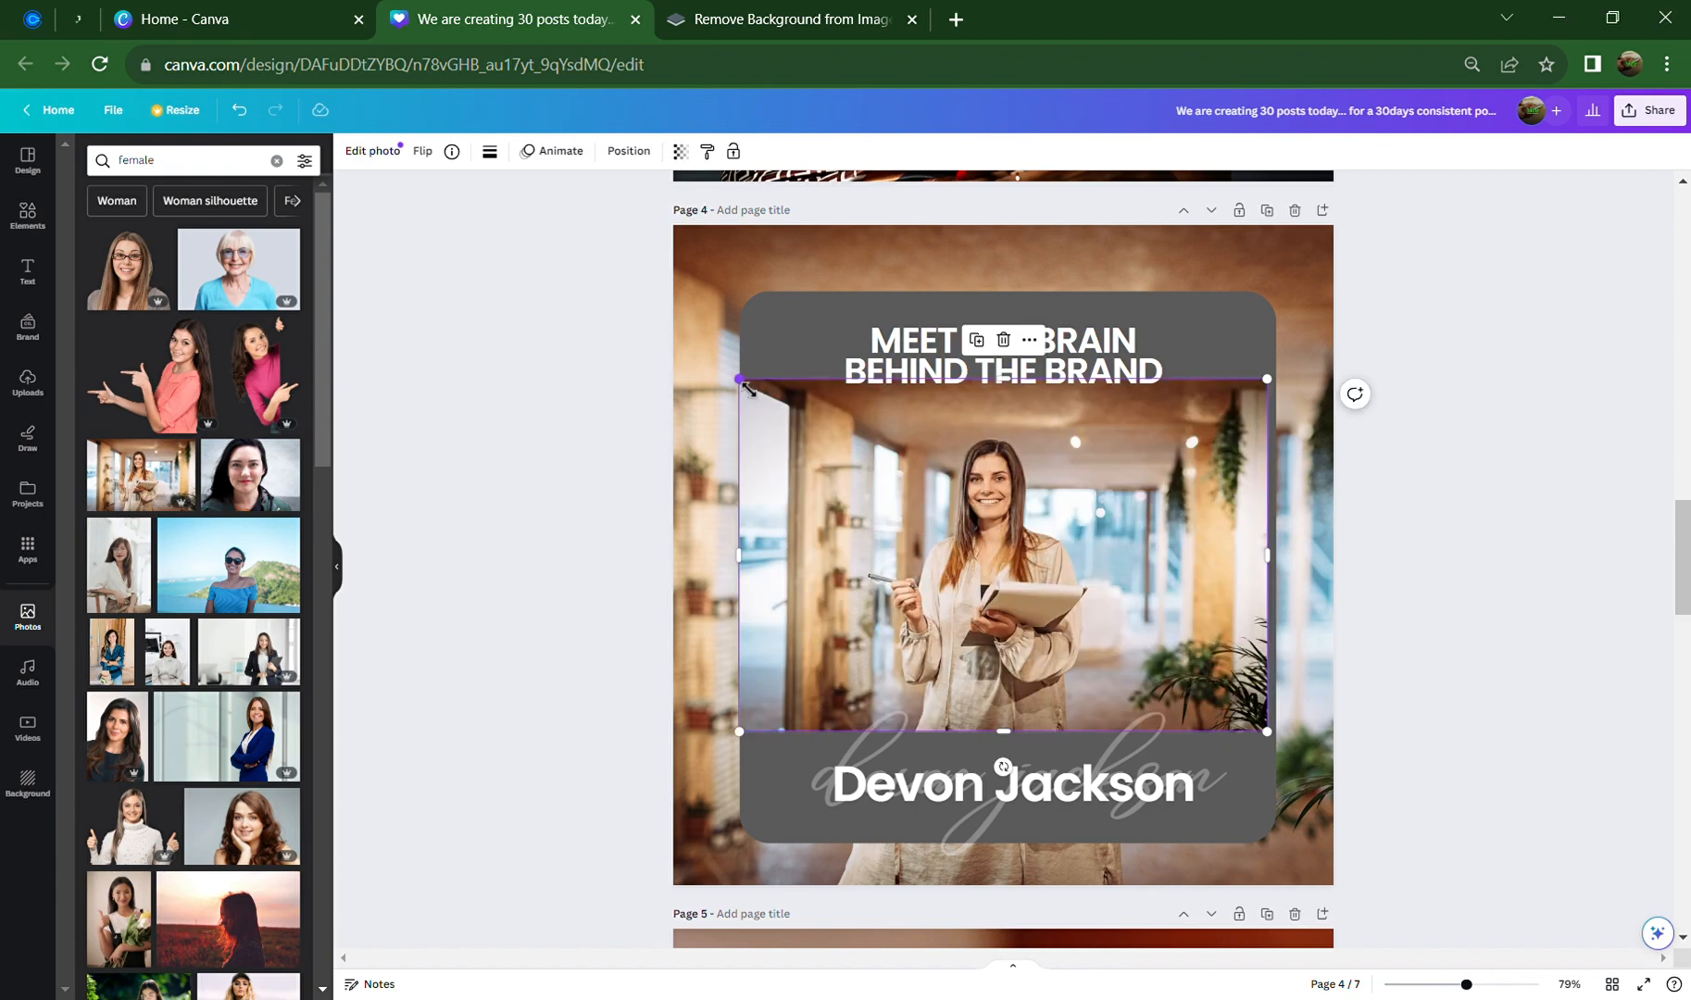
drag(740, 379, 780, 407)
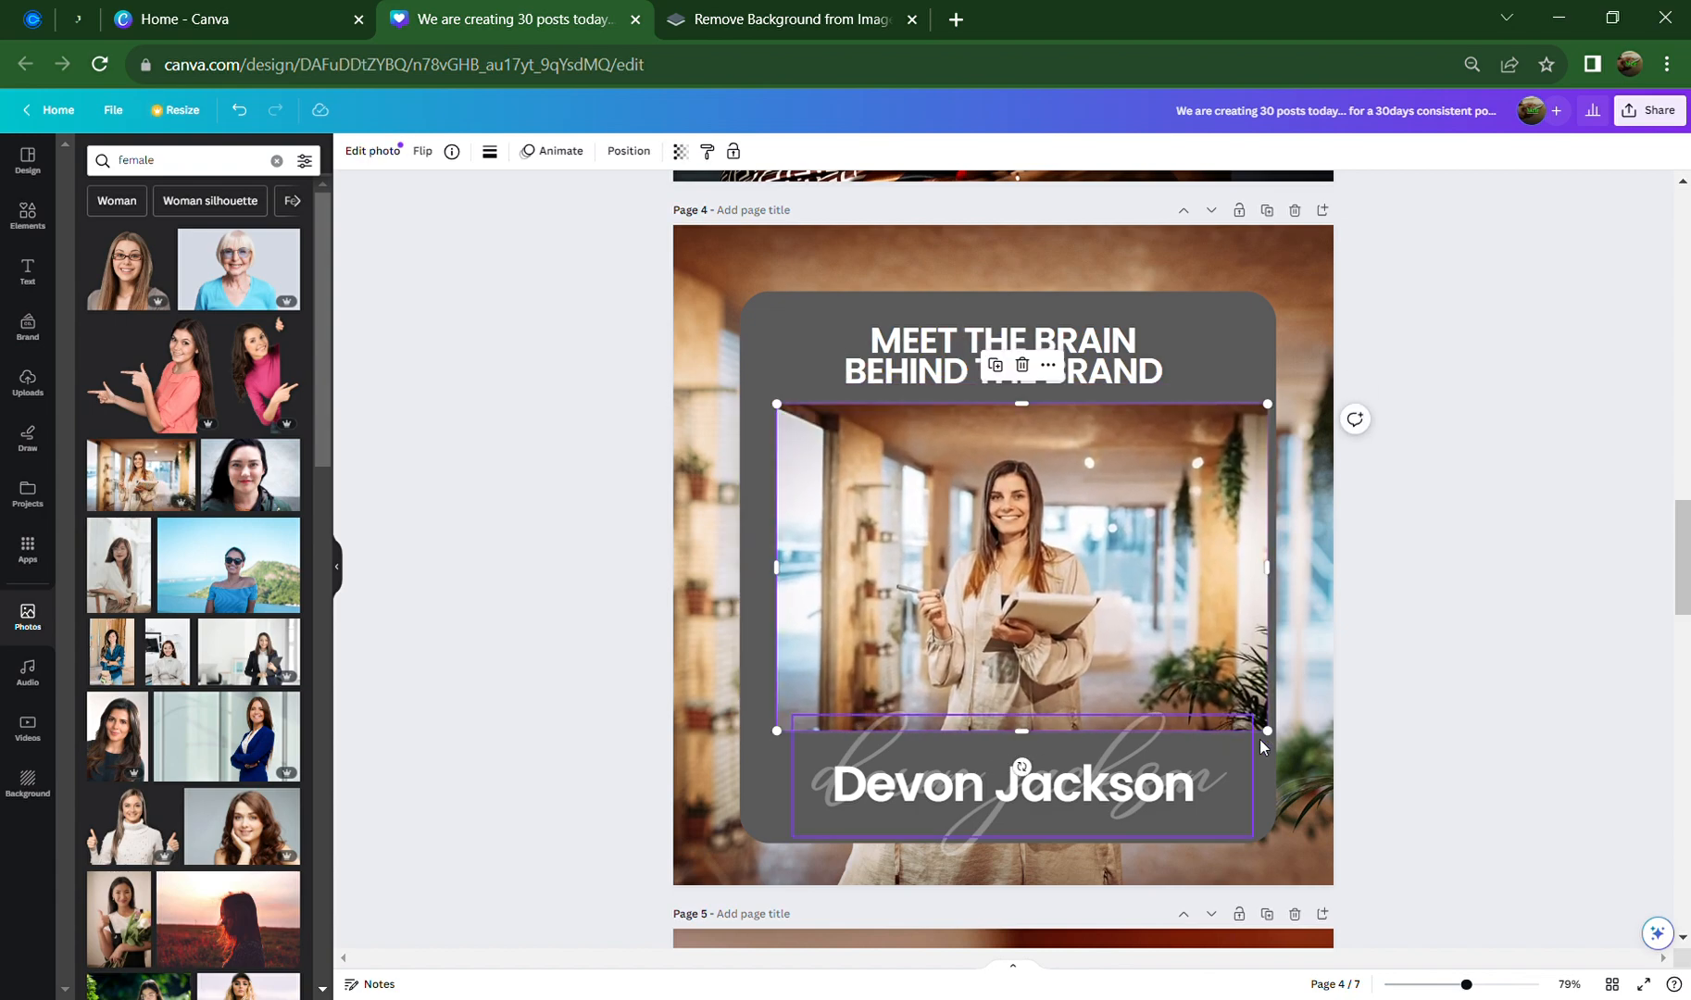
drag(1264, 730, 1247, 713)
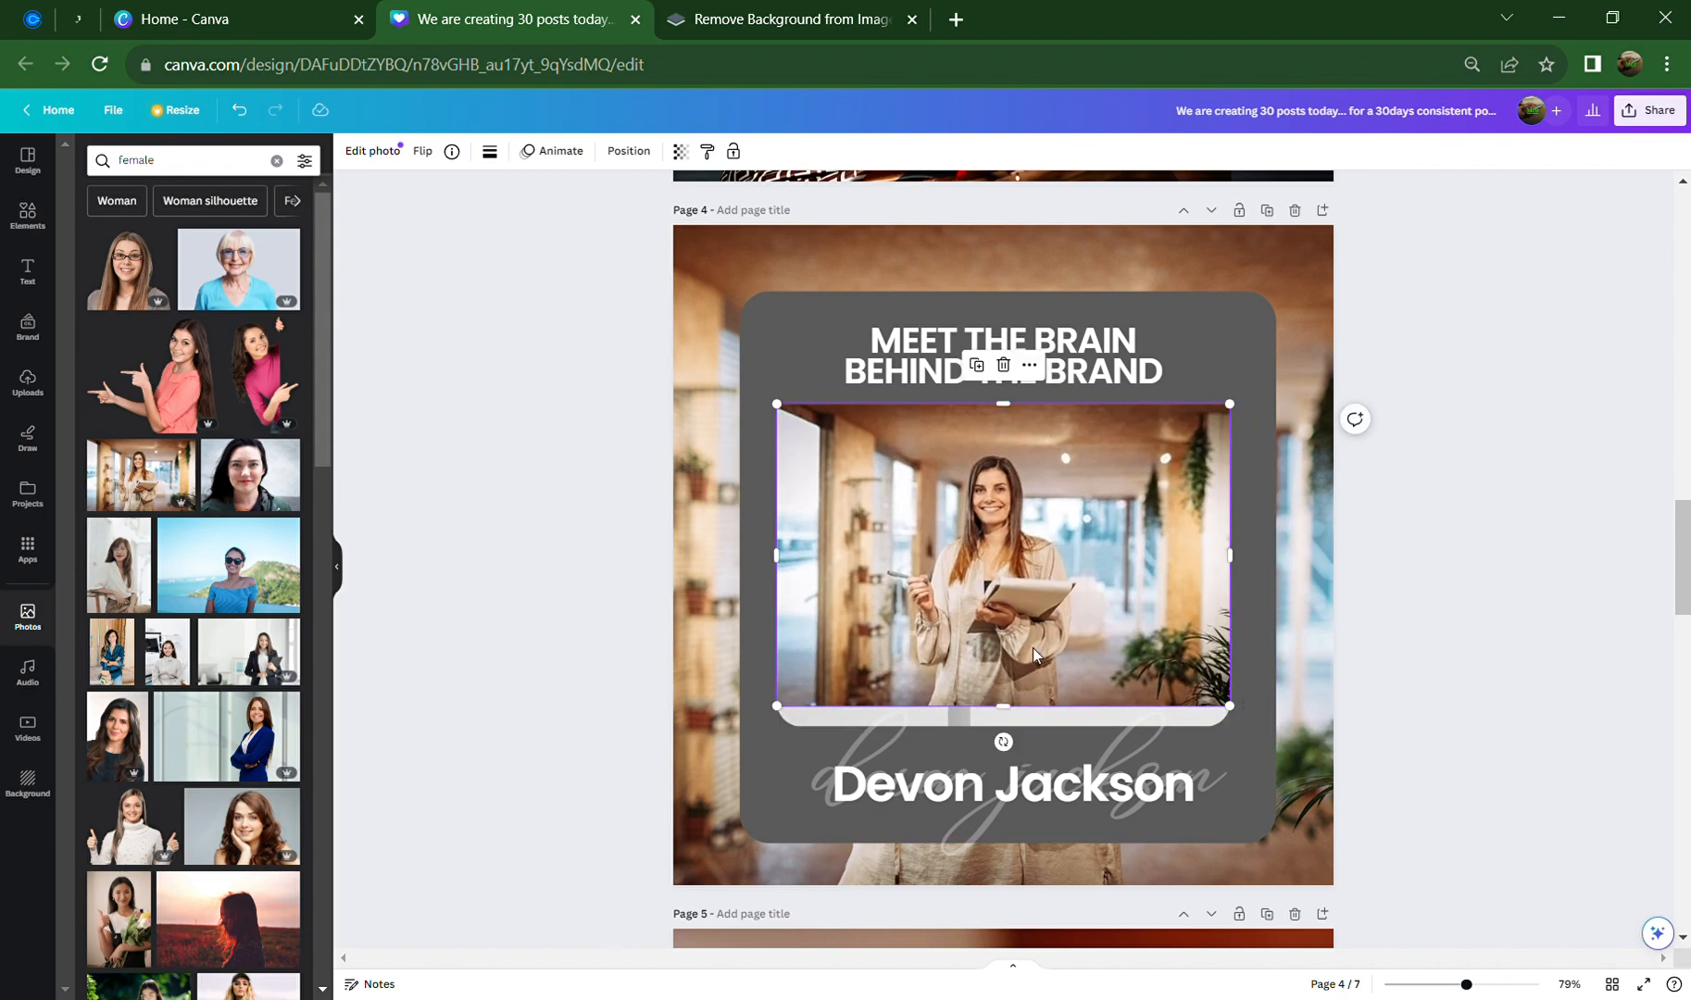
drag(1033, 647, 1047, 660)
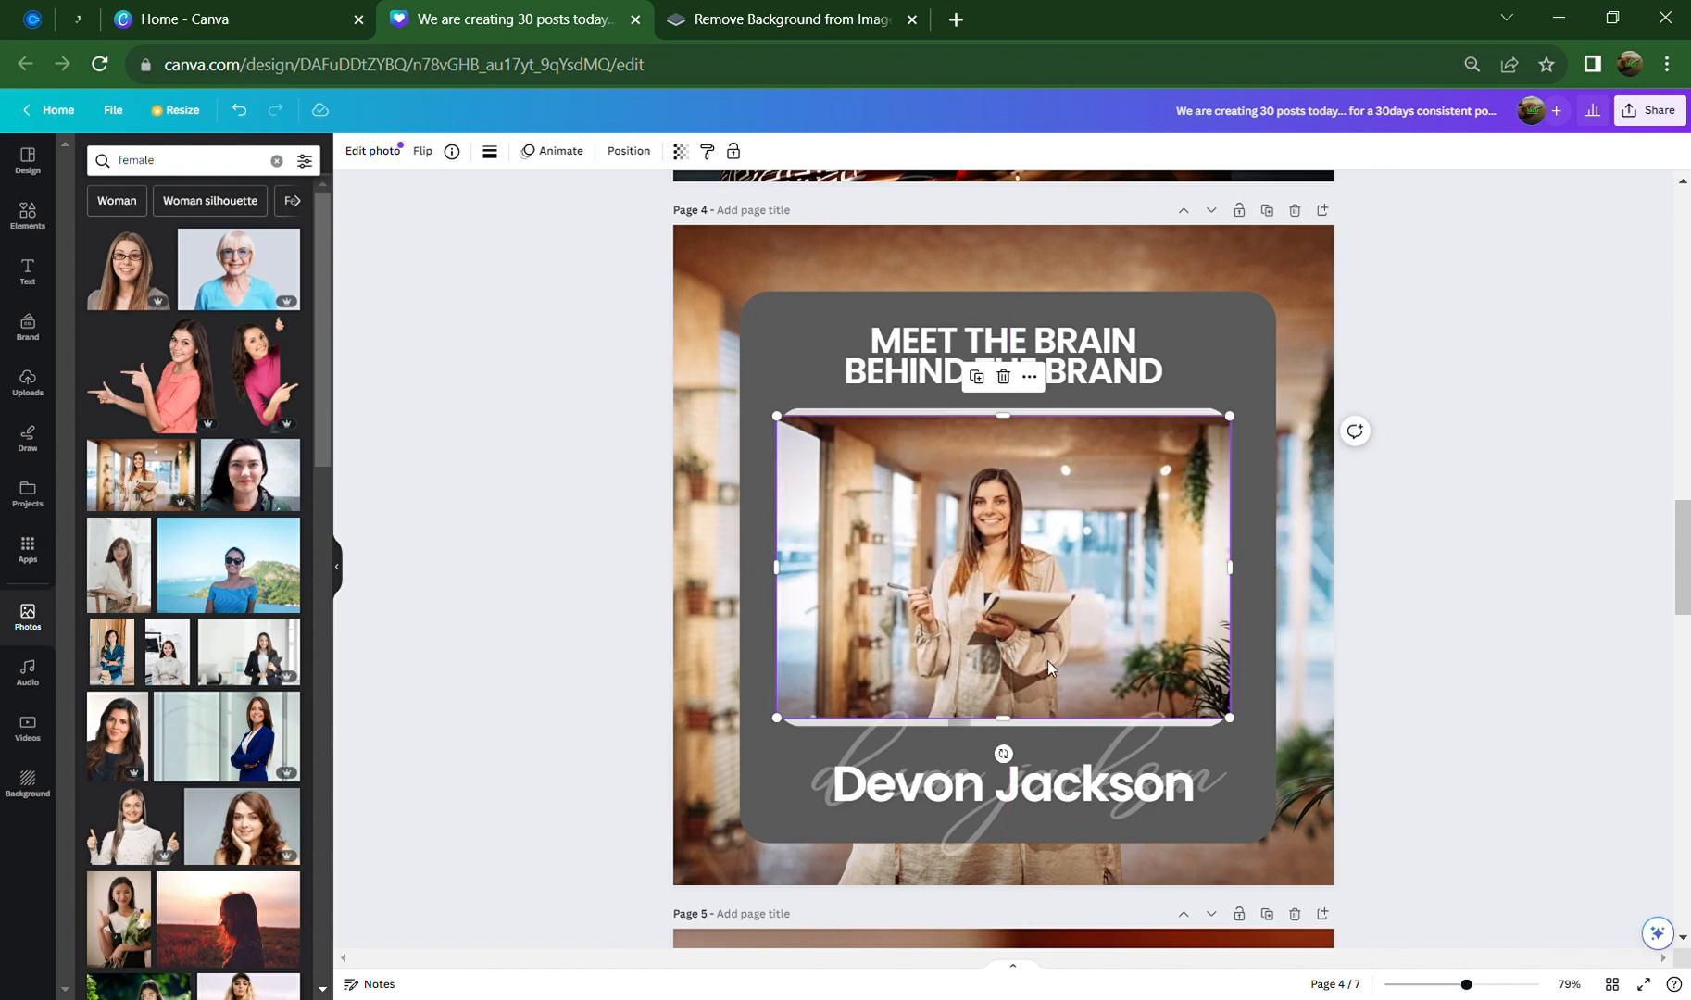
Crop the office-woman photo to zoom in closer and shift it left
double_click(987, 589)
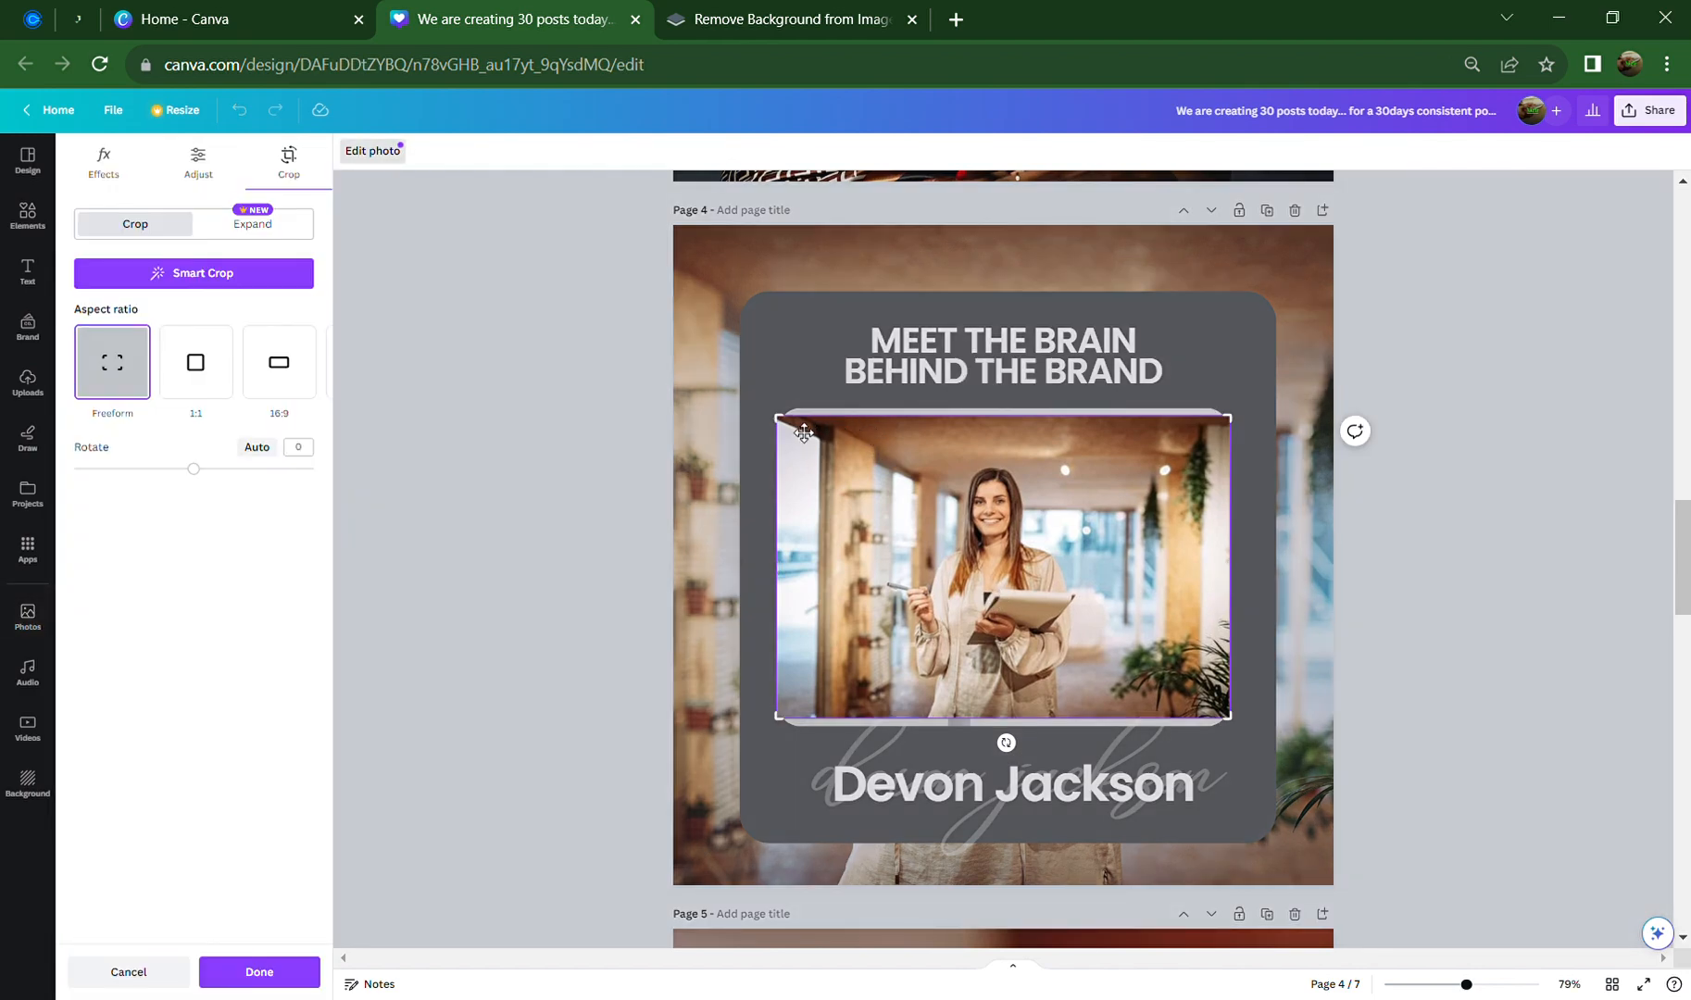
drag(782, 434, 711, 391)
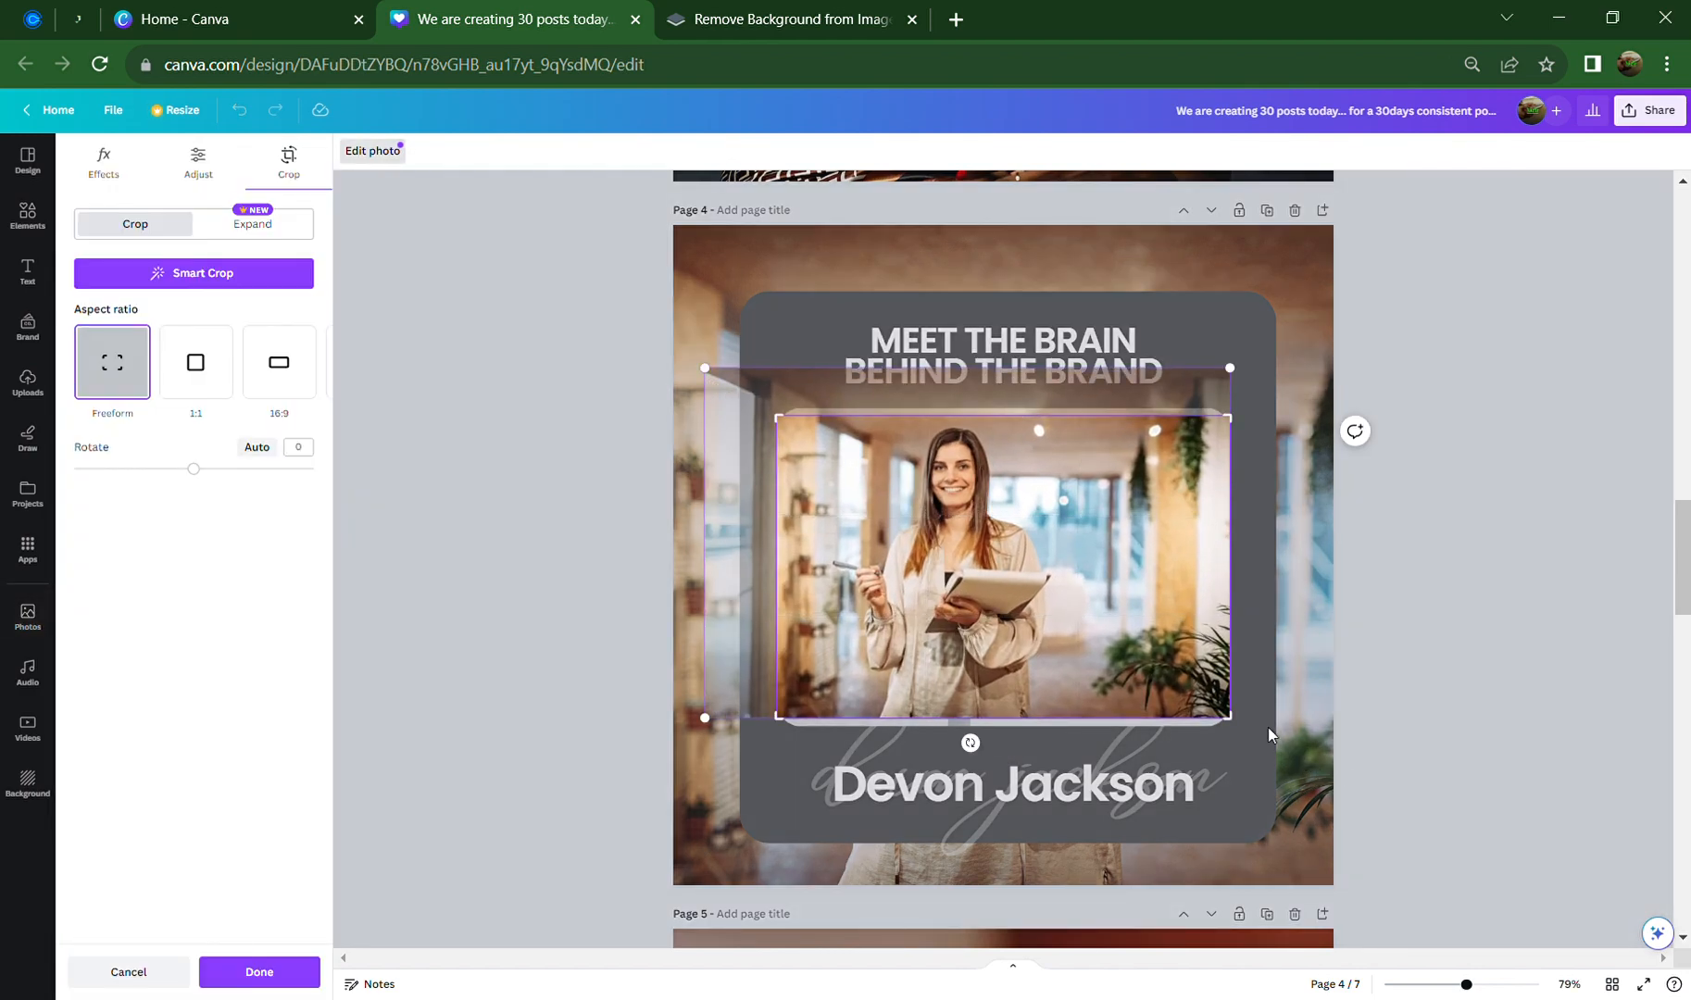
drag(1239, 730, 1378, 864)
drag(1054, 696, 1017, 694)
click(1508, 647)
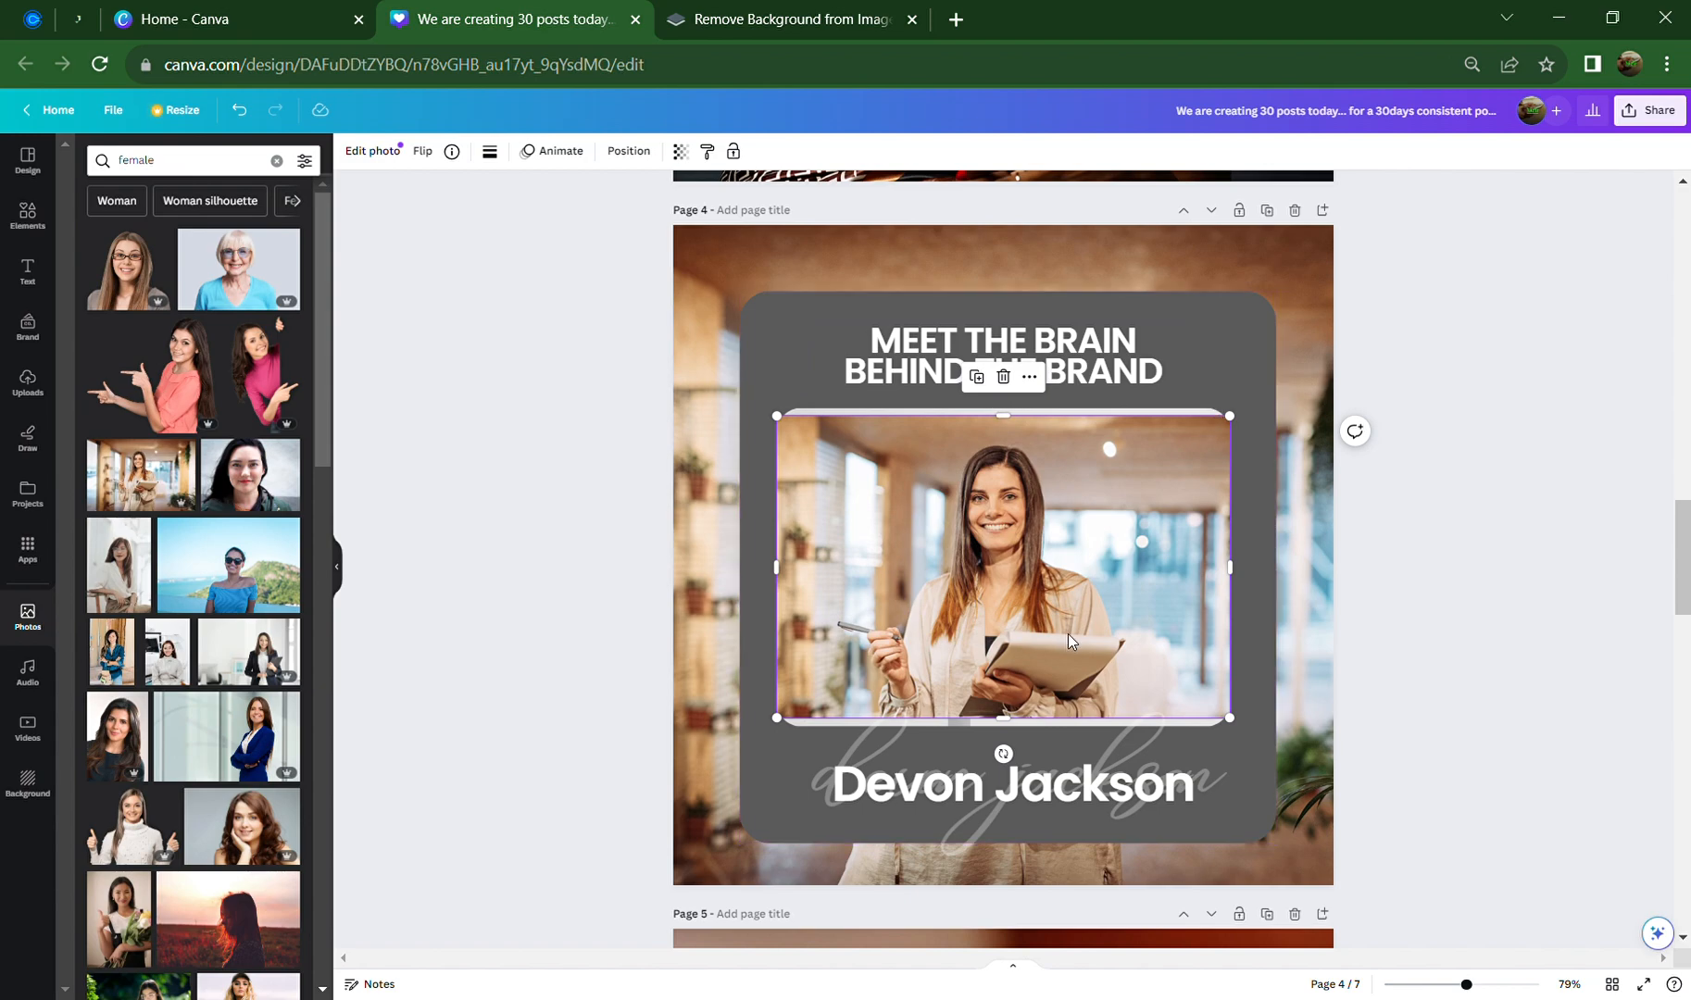
drag(1086, 603, 1086, 542)
Delete the pale frame behind the photo and recentre the photo in the grey card
click(1090, 717)
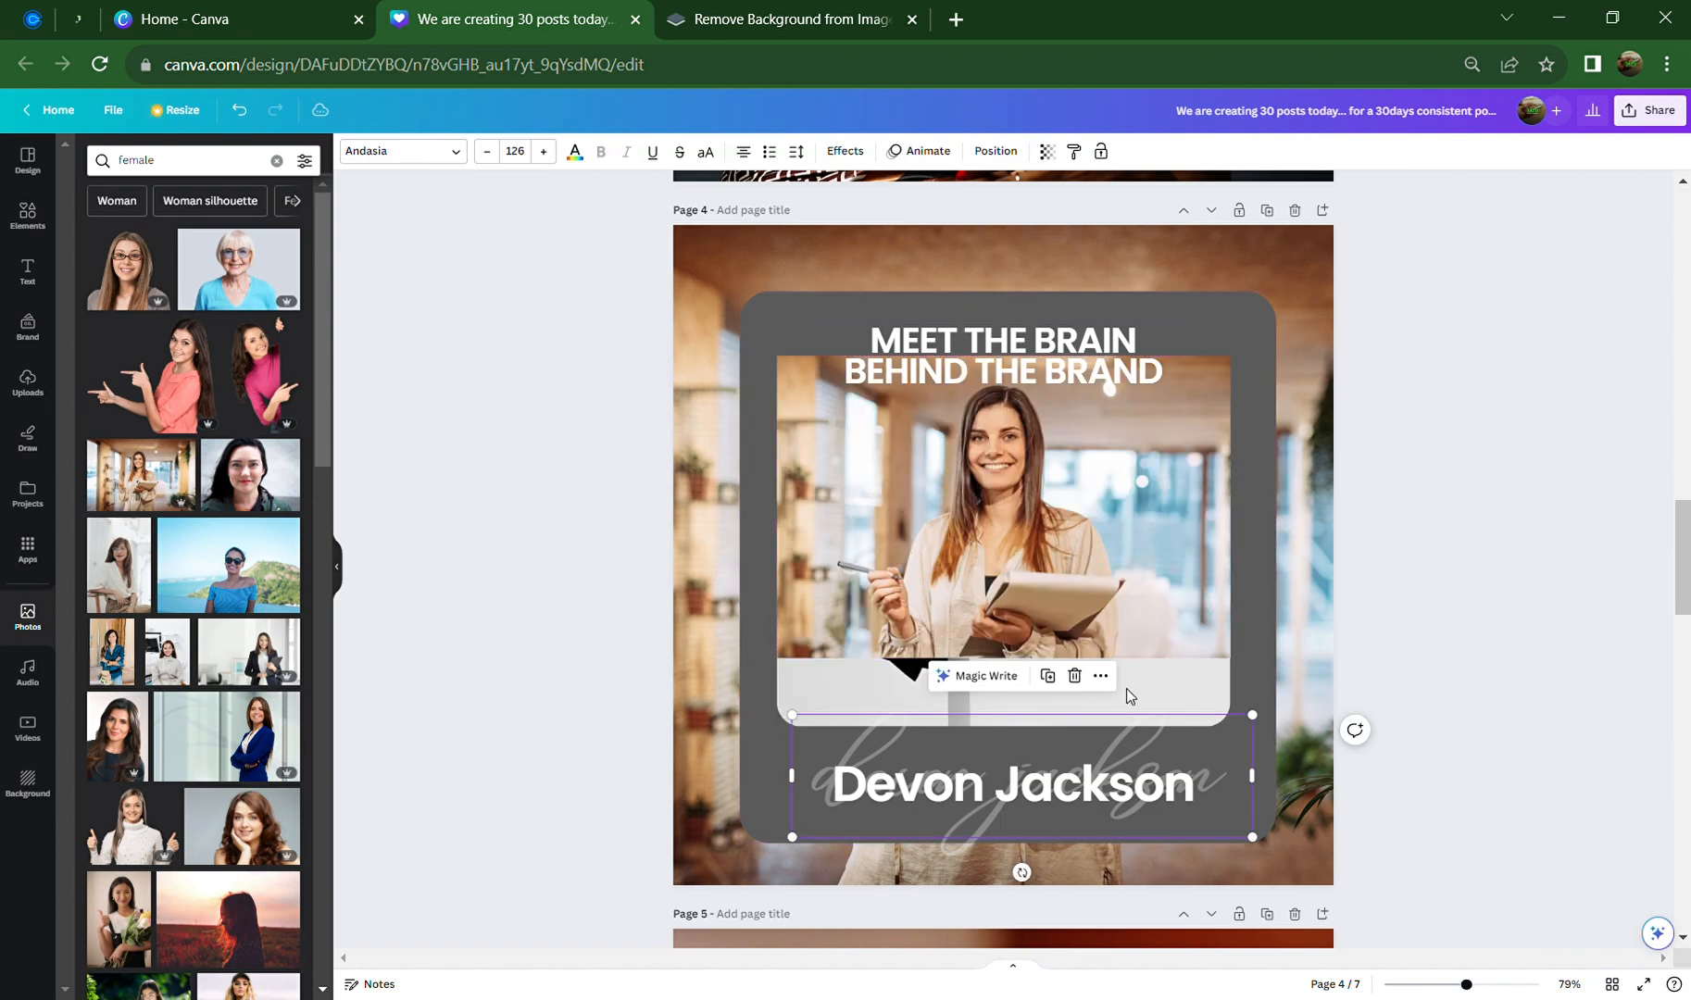
click(1244, 662)
click(1206, 688)
click(1252, 669)
click(1222, 665)
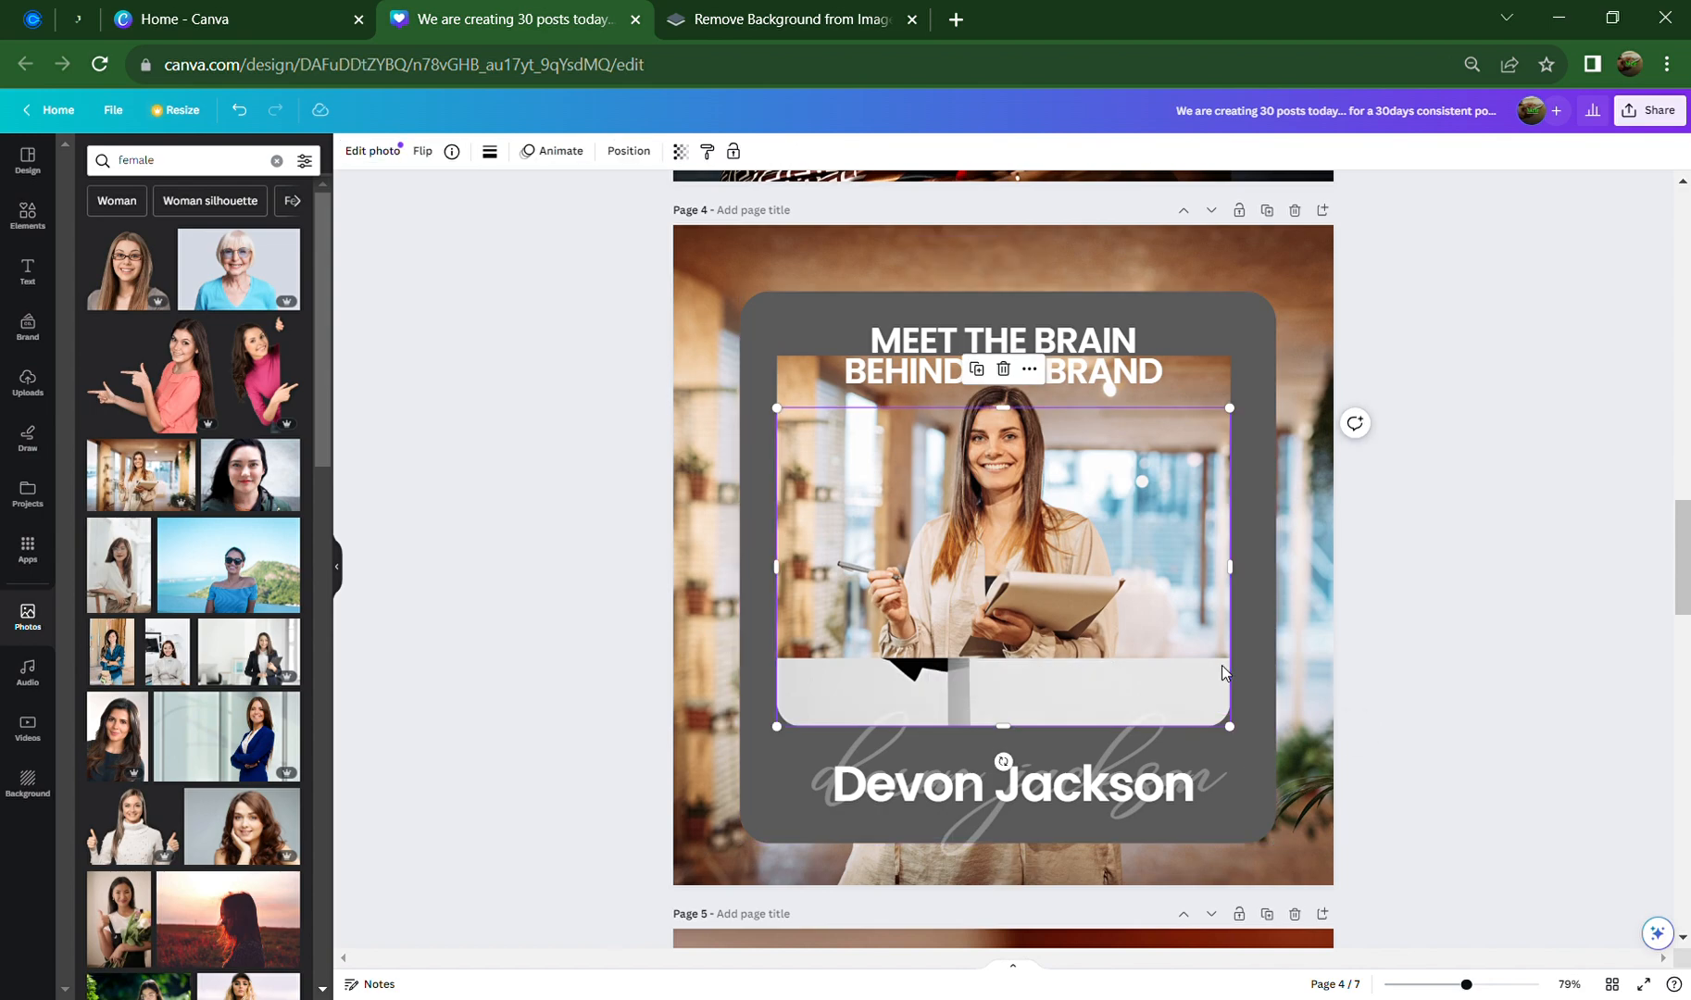
key(Delete)
click(1056, 589)
drag(1056, 589, 1074, 657)
Round the photo's corners to 20 and nudge it left to recentre
click(490, 151)
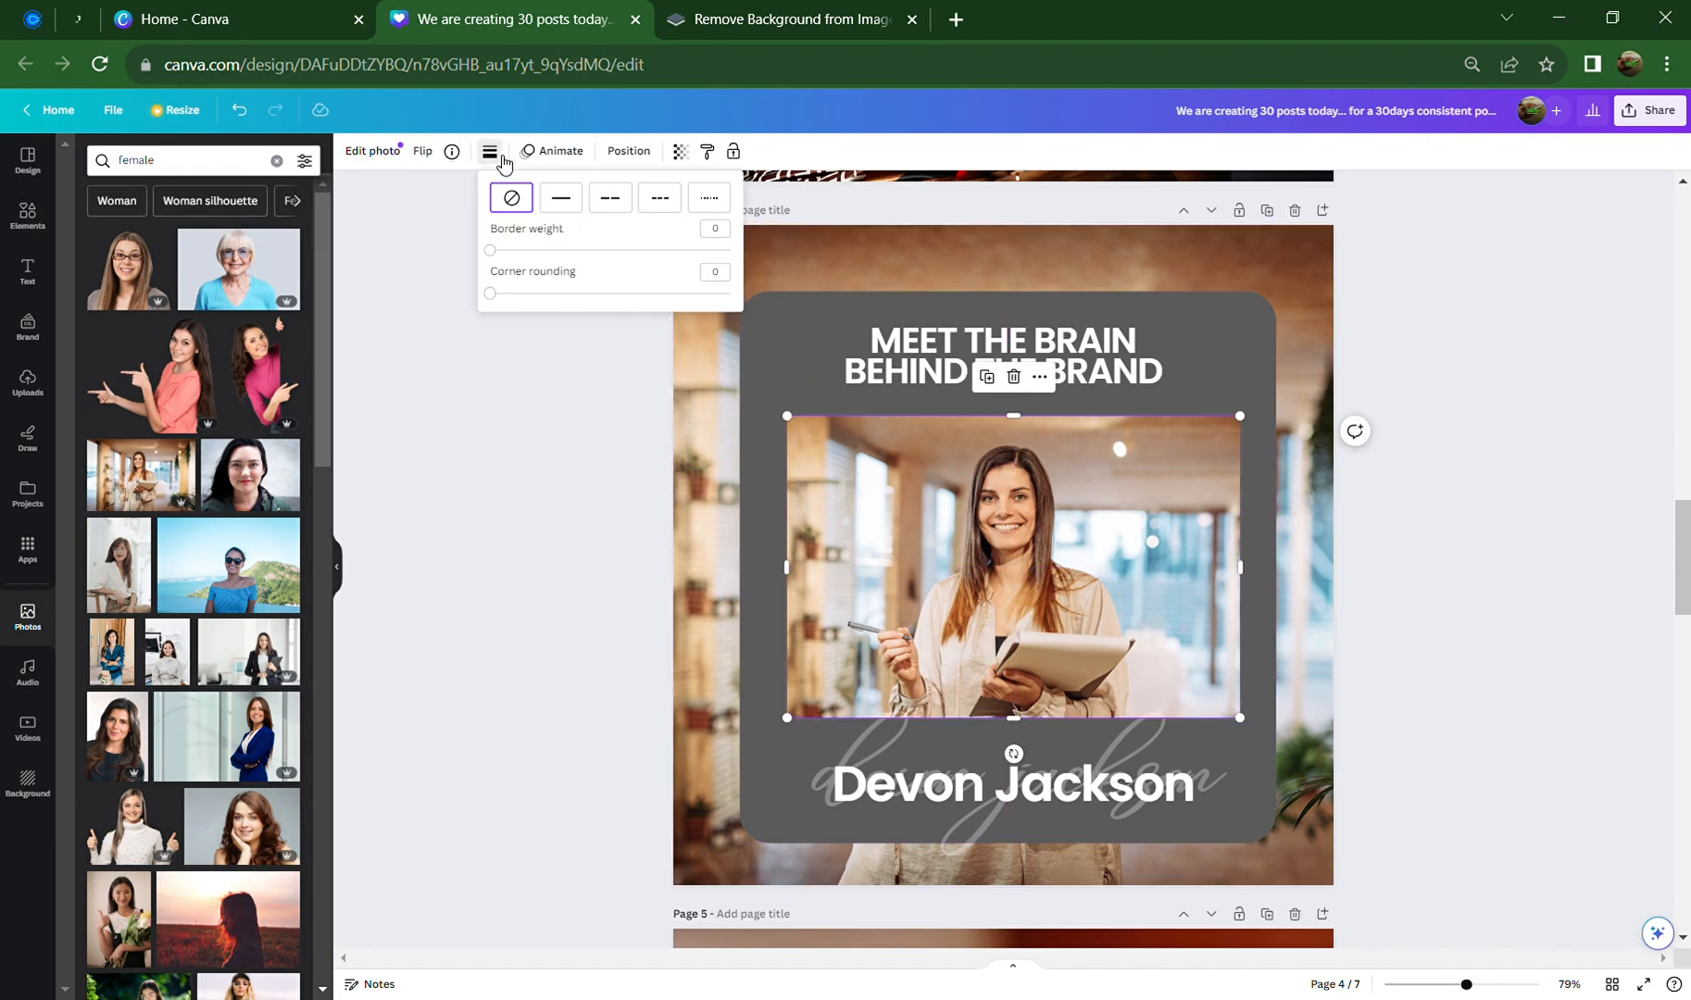
drag(500, 303, 545, 303)
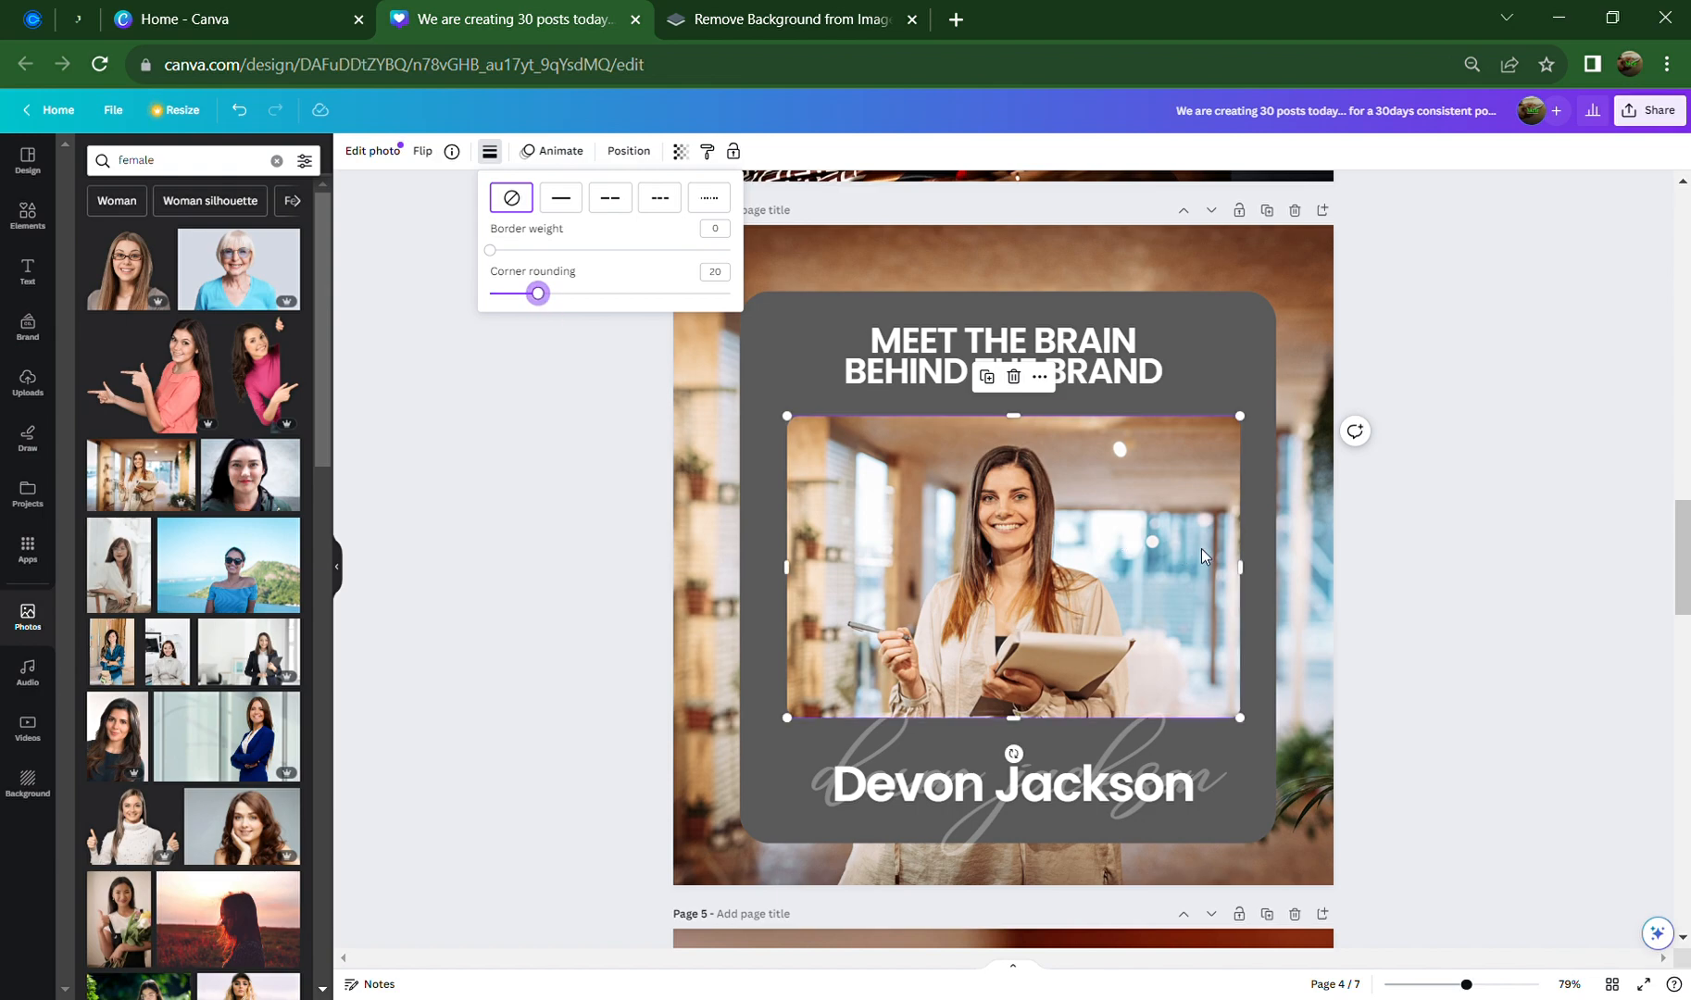
click(1431, 563)
drag(1150, 554, 1144, 554)
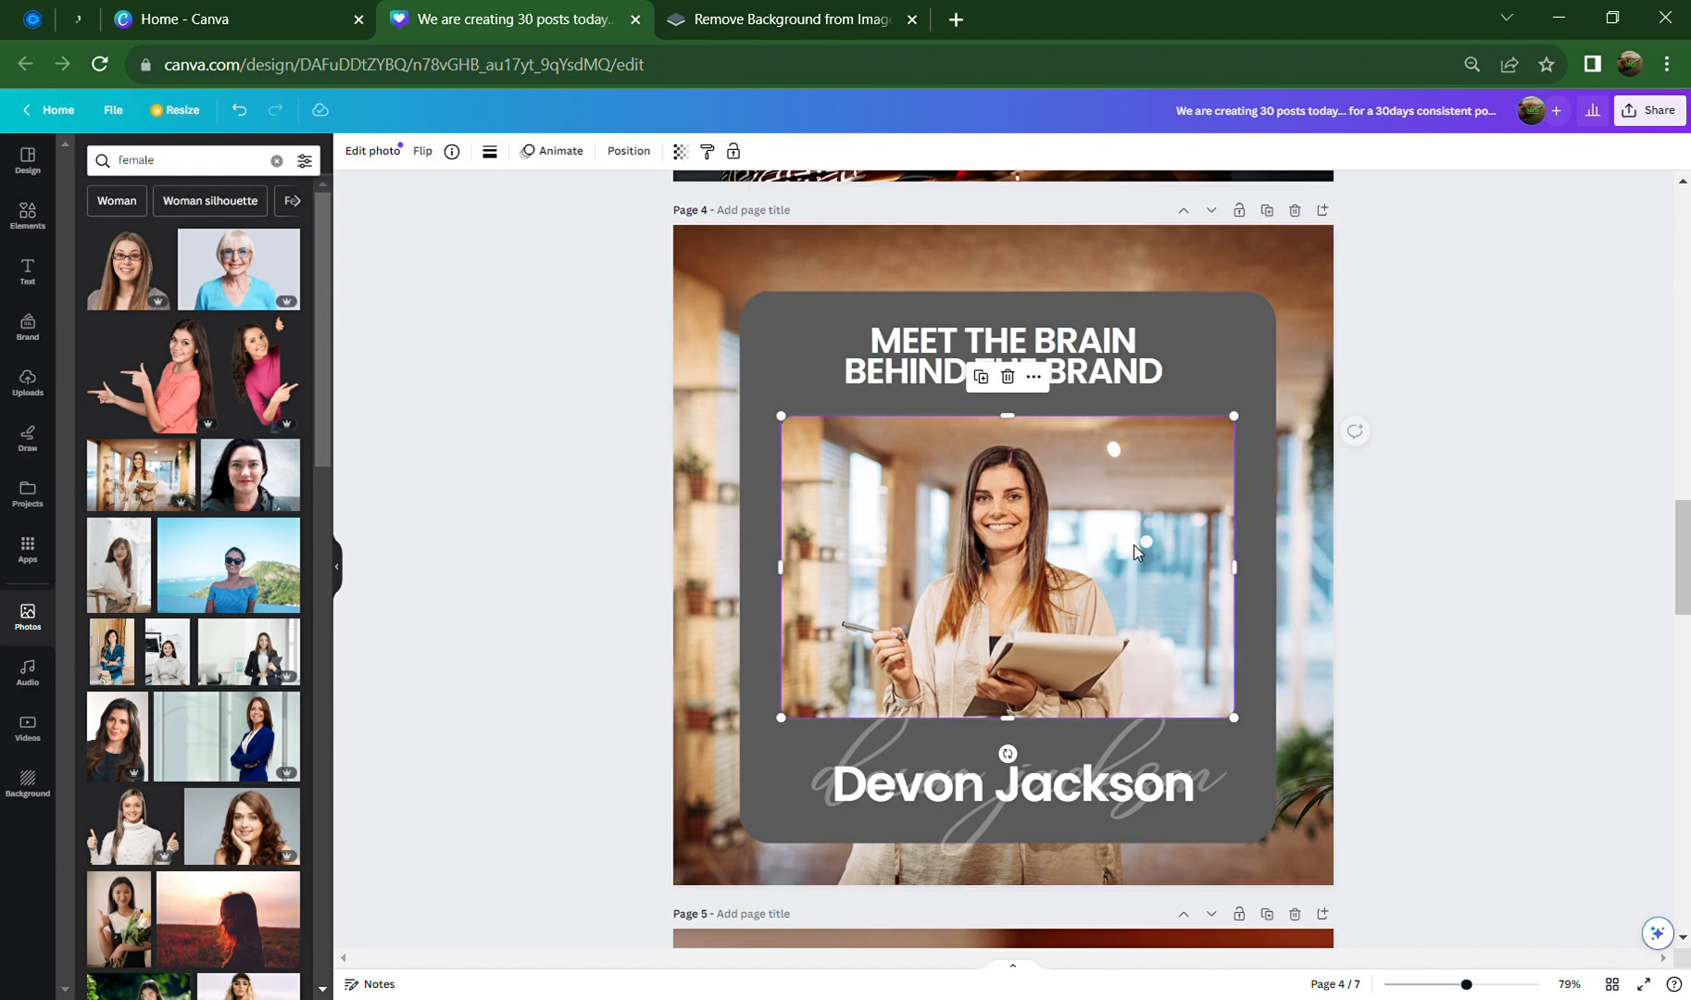
Give the photo a white border of weight 4
click(490, 151)
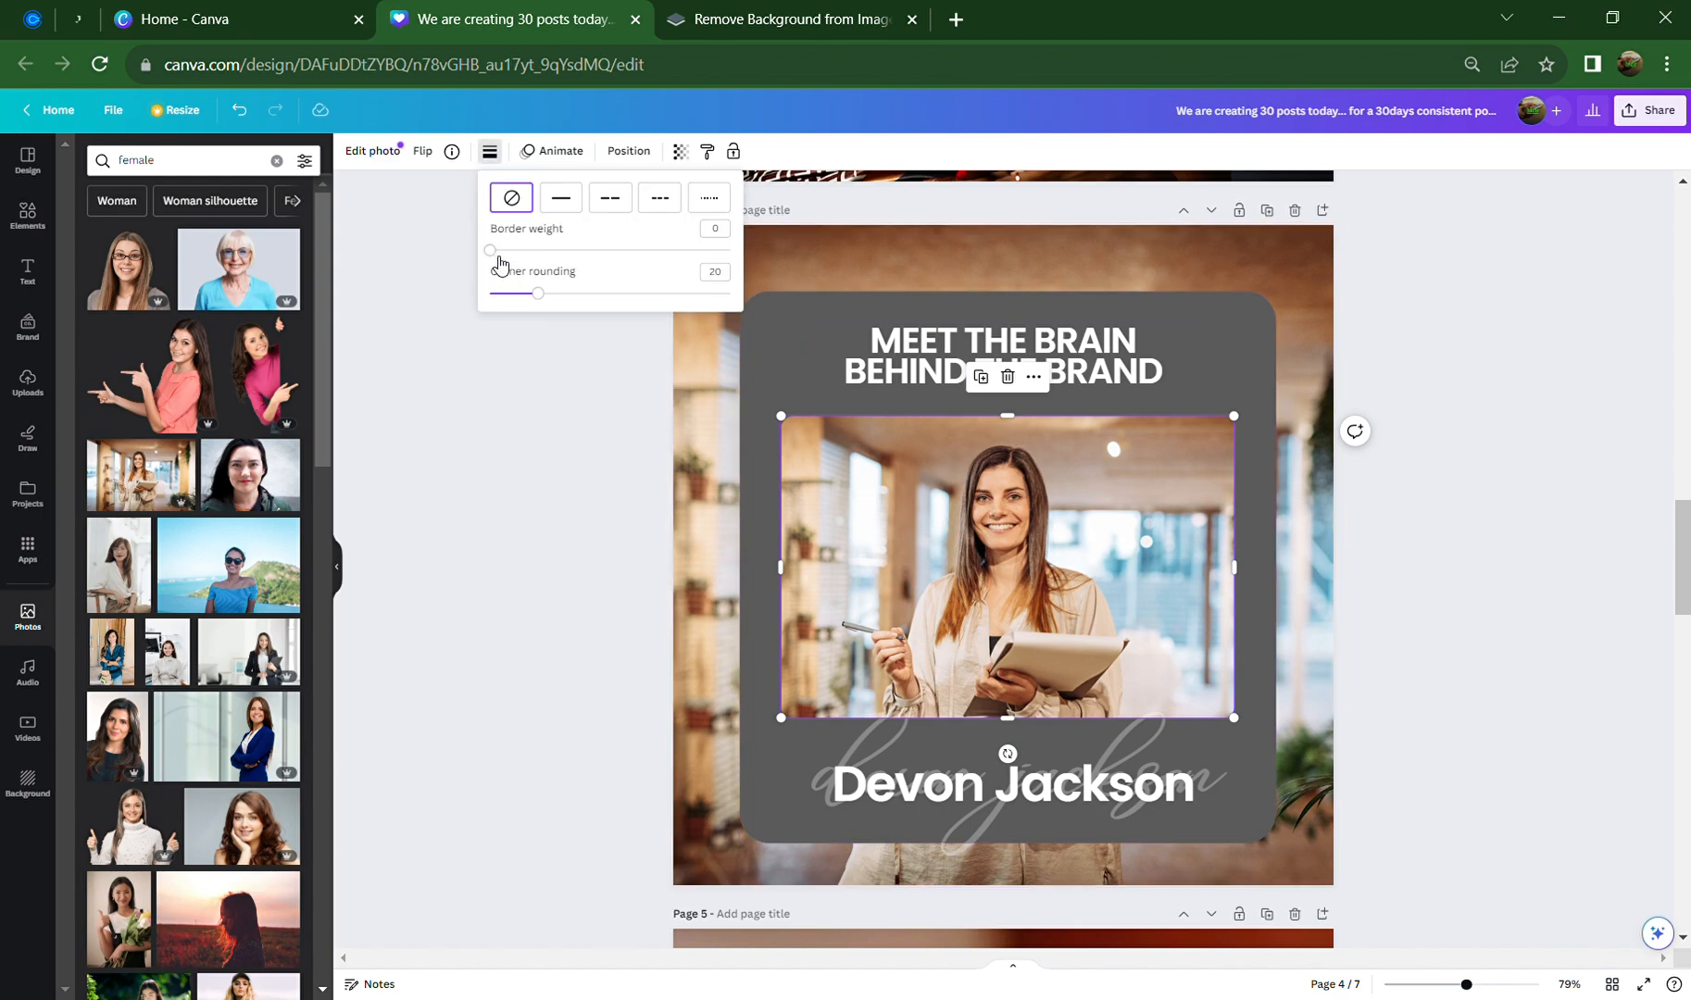
drag(495, 257, 507, 261)
click(488, 151)
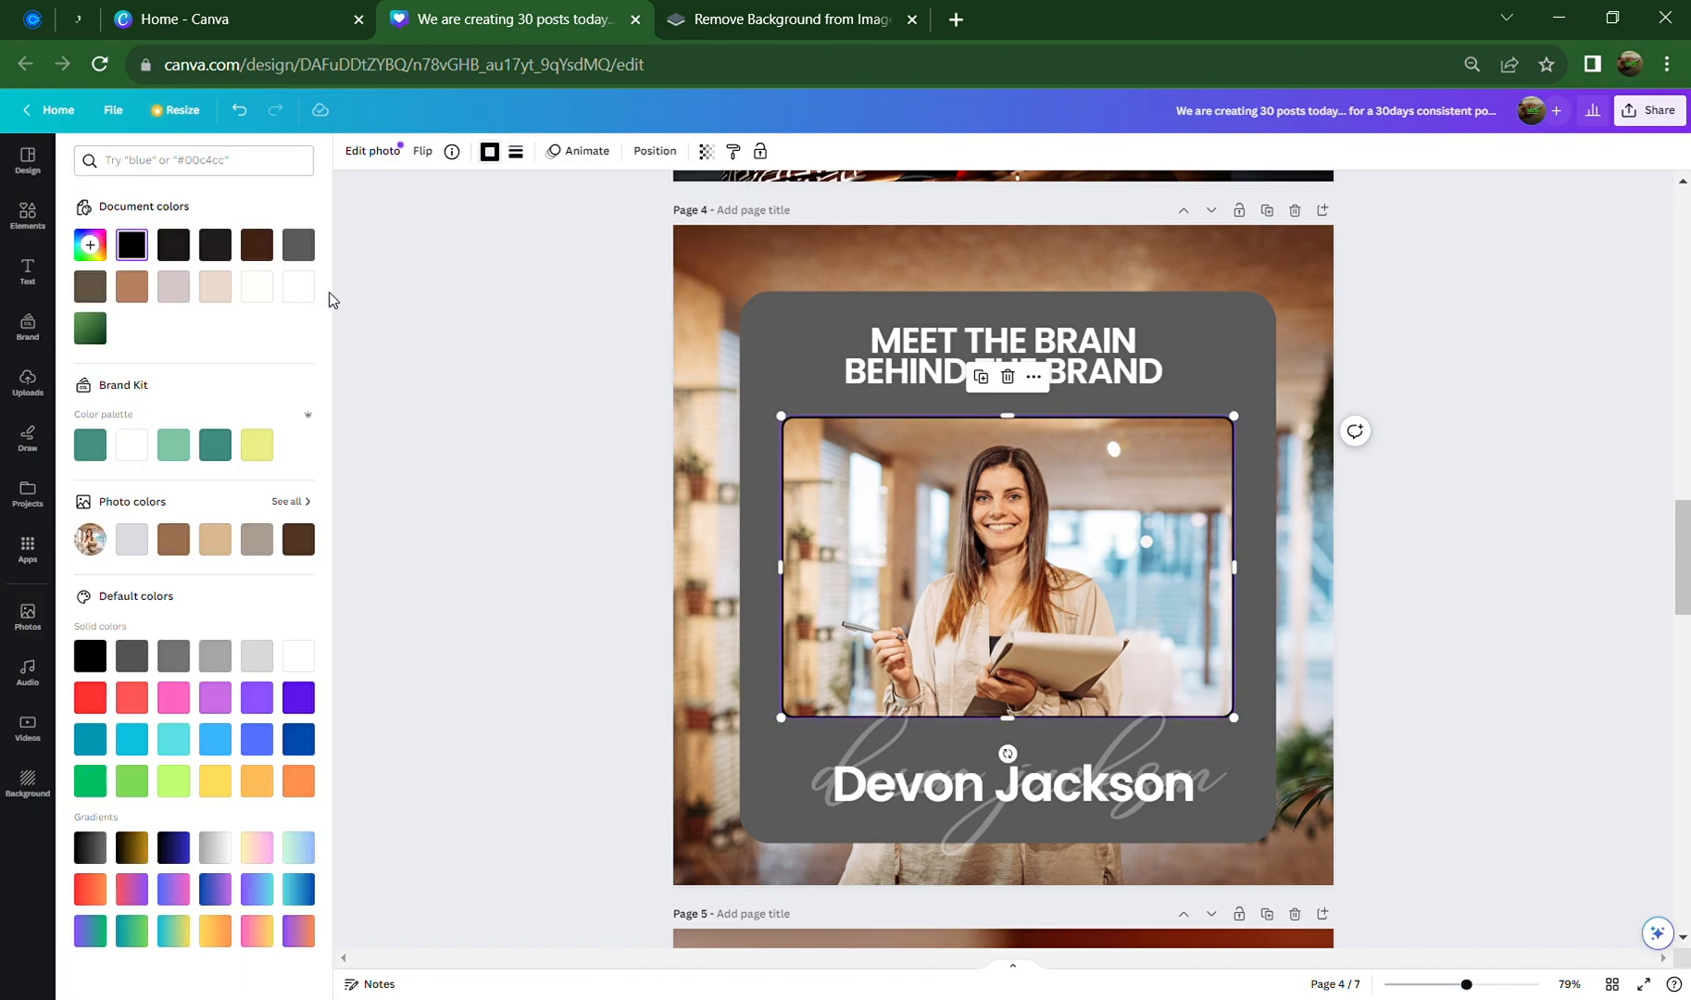
click(131, 445)
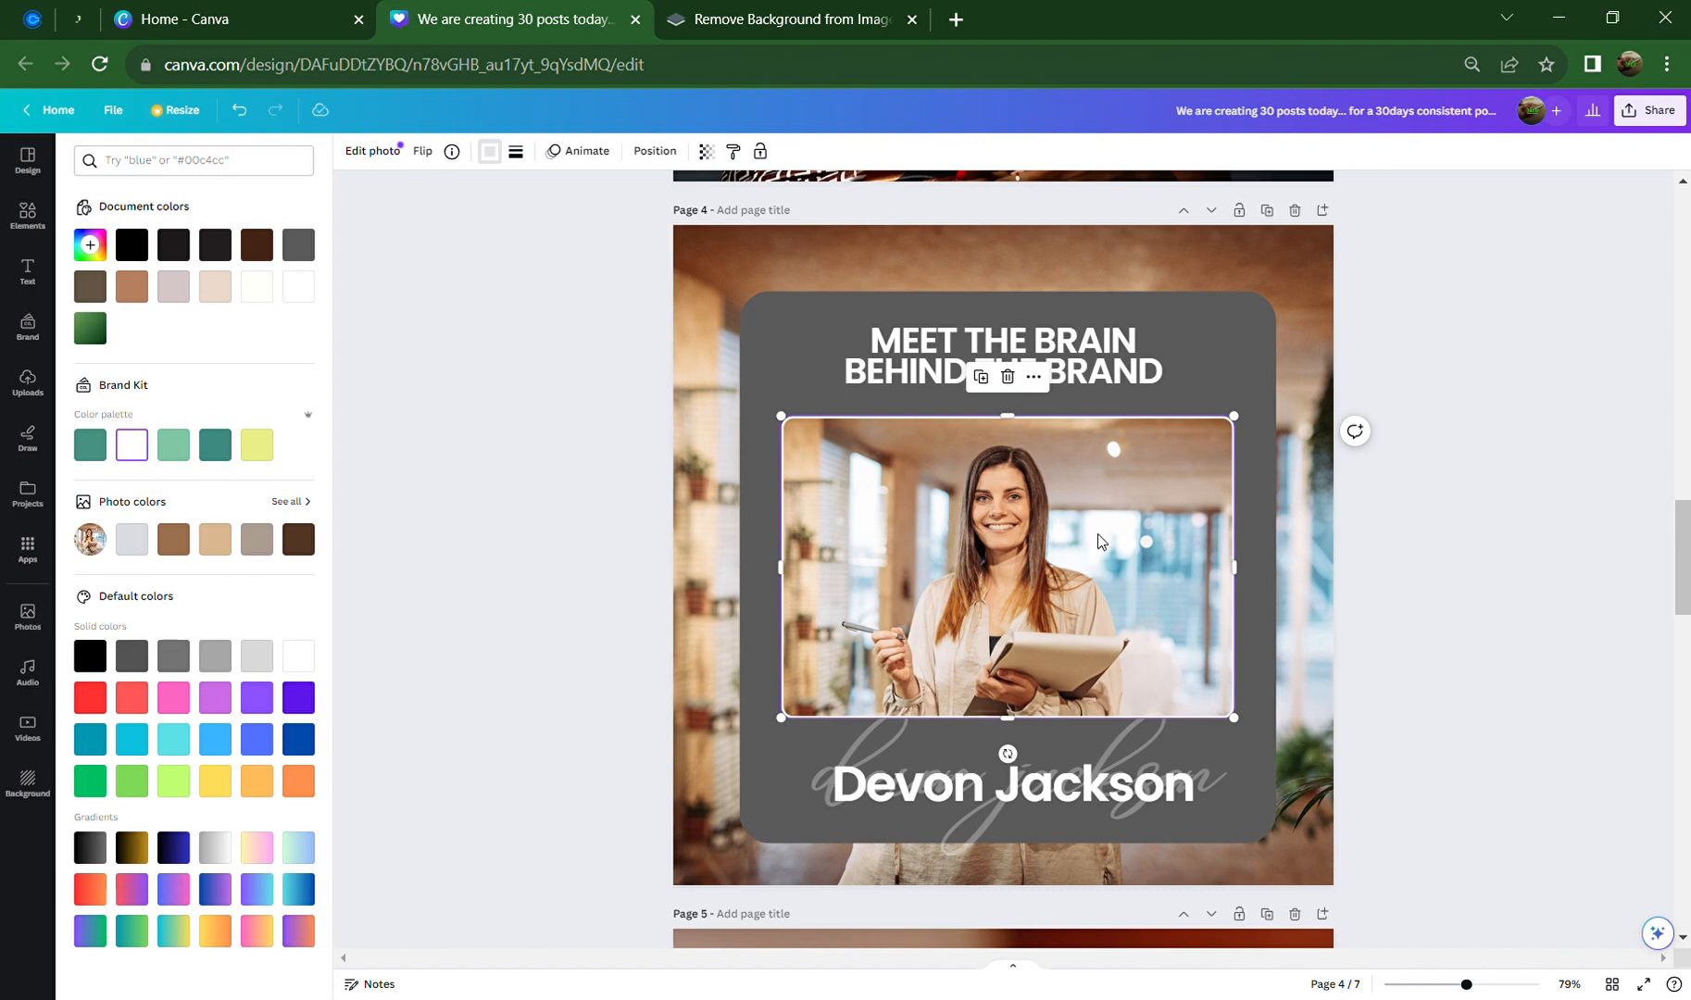
click(1472, 615)
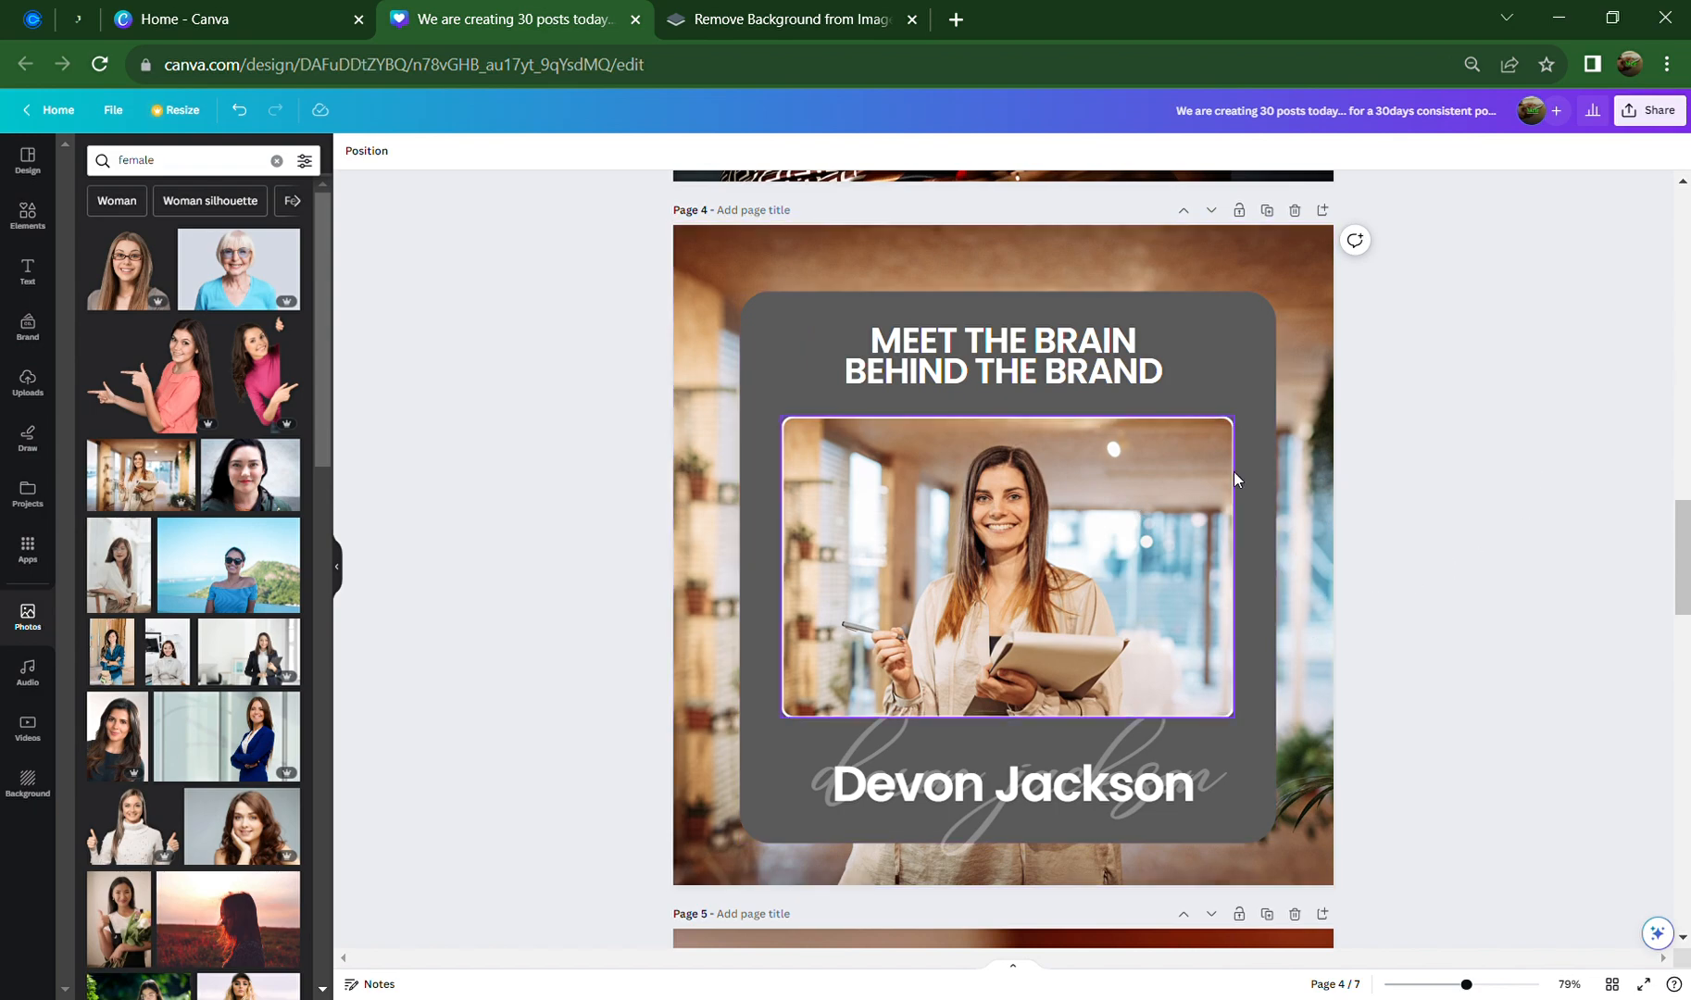
Scroll back through pages 1–3, then down to page 5, 'My Brand Story'
scroll(1220, 653, up, 6)
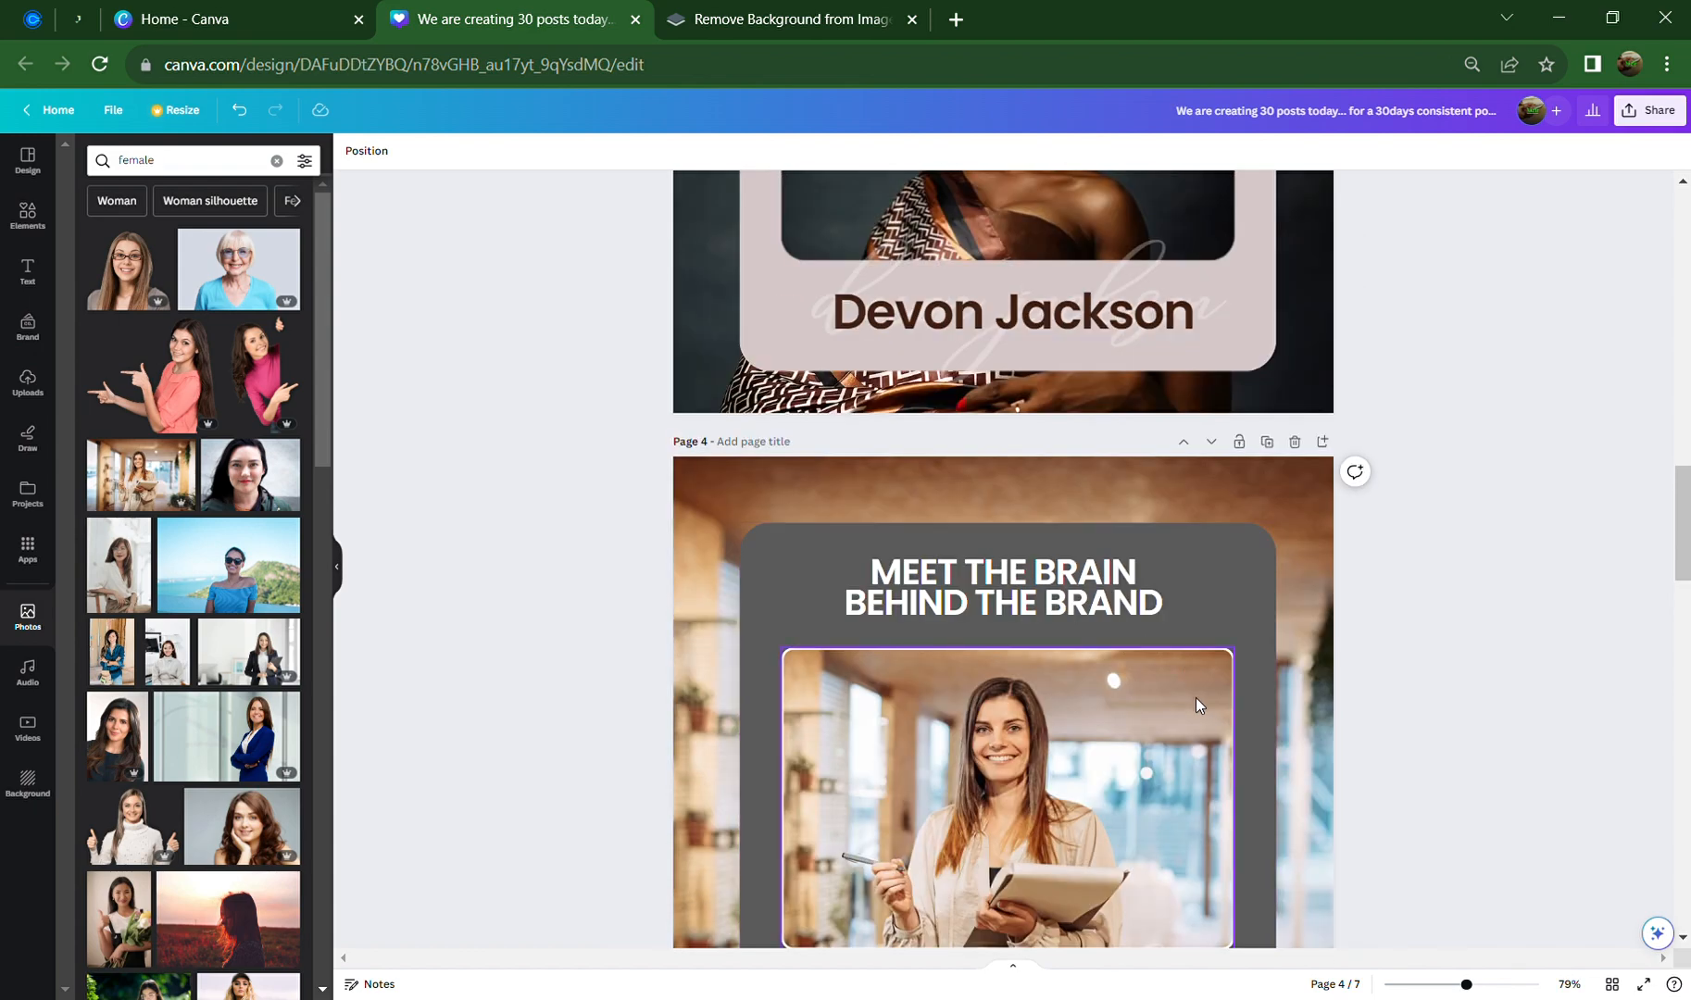
scroll(1194, 699, up, 7)
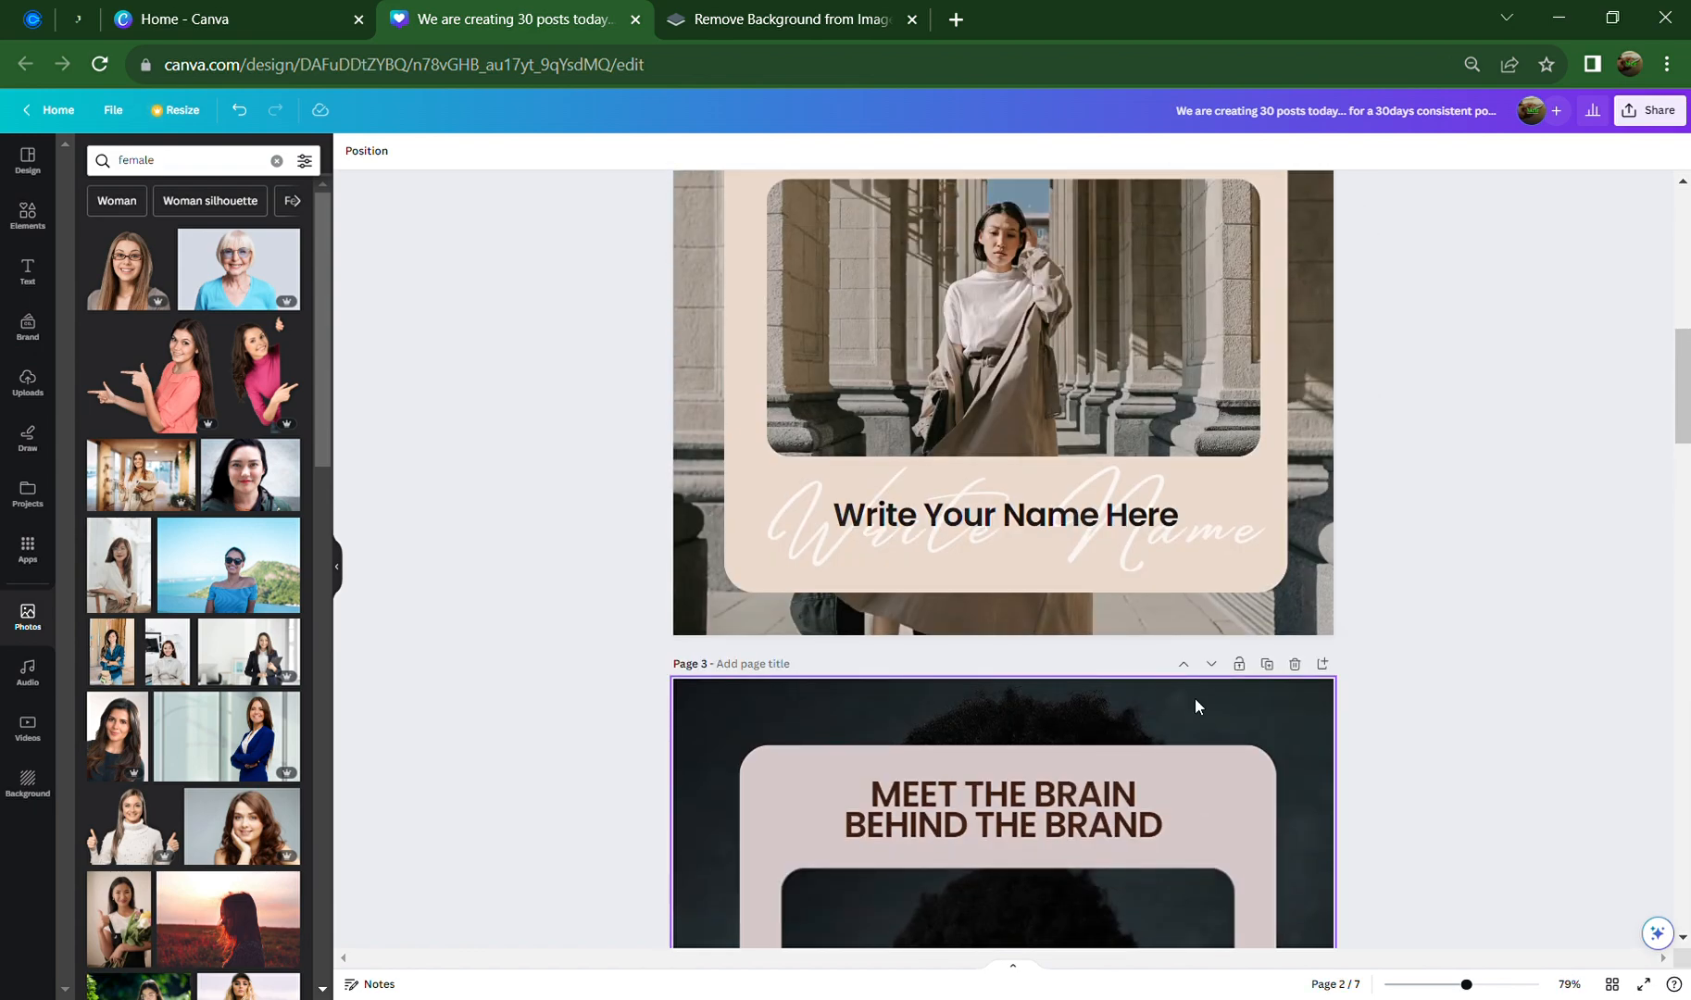
scroll(1195, 699, up, 1)
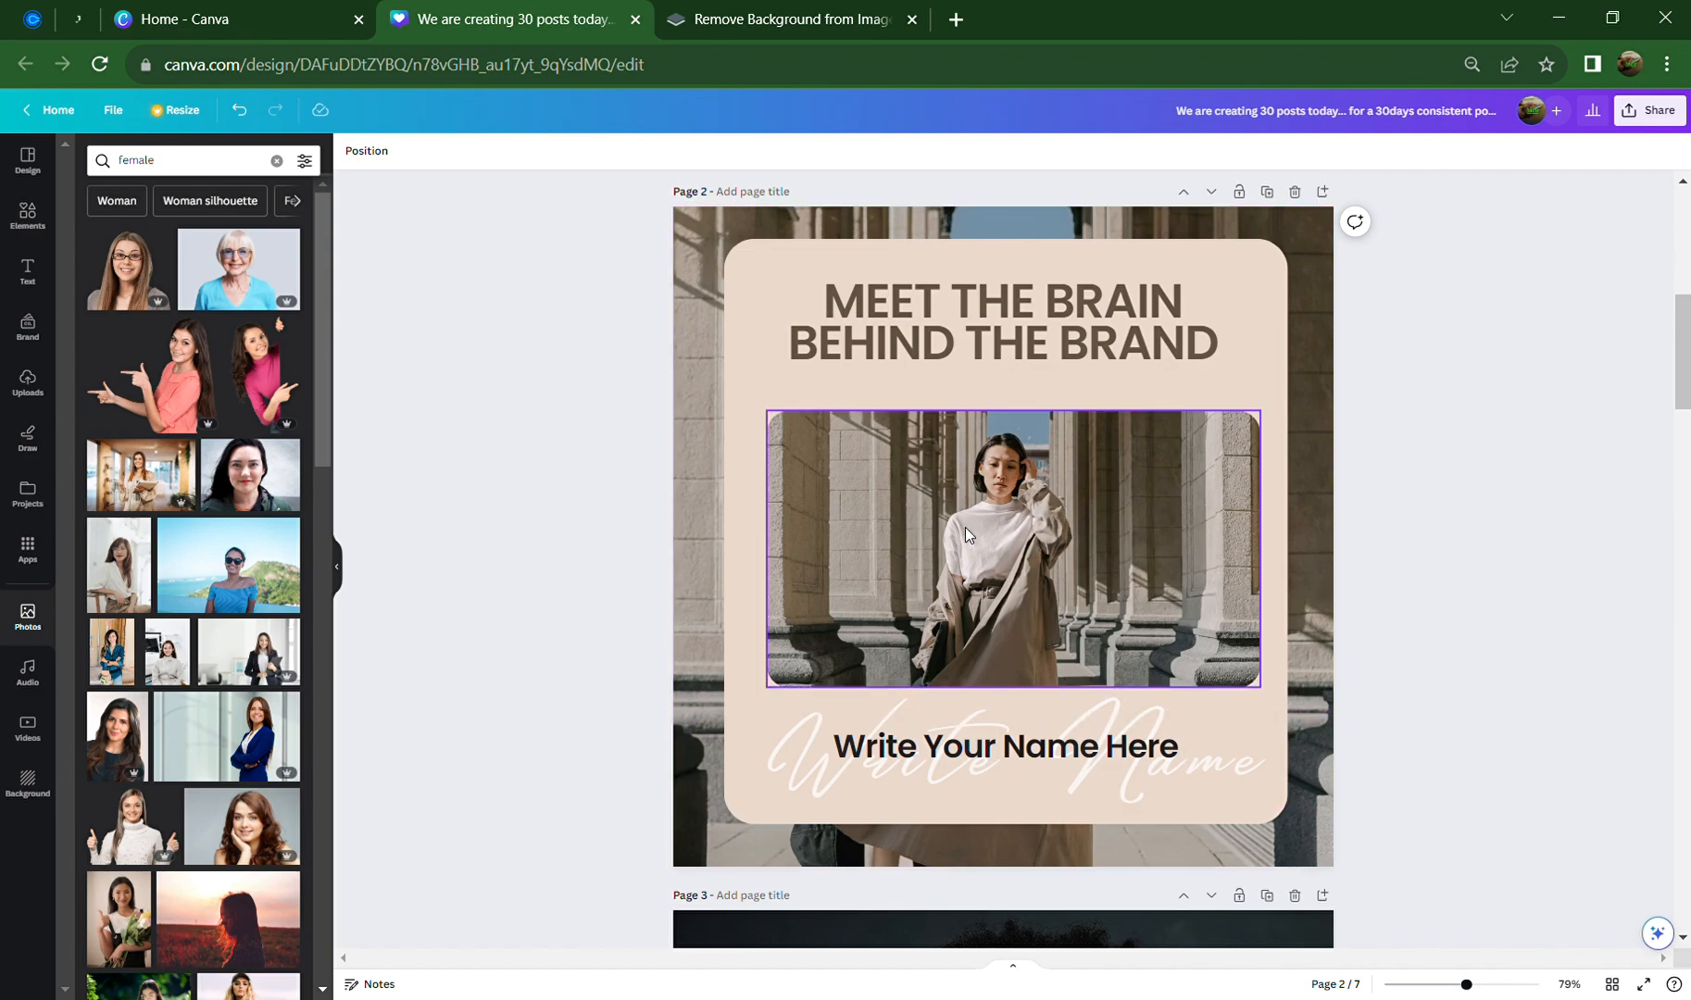
scroll(1300, 658, up, 3)
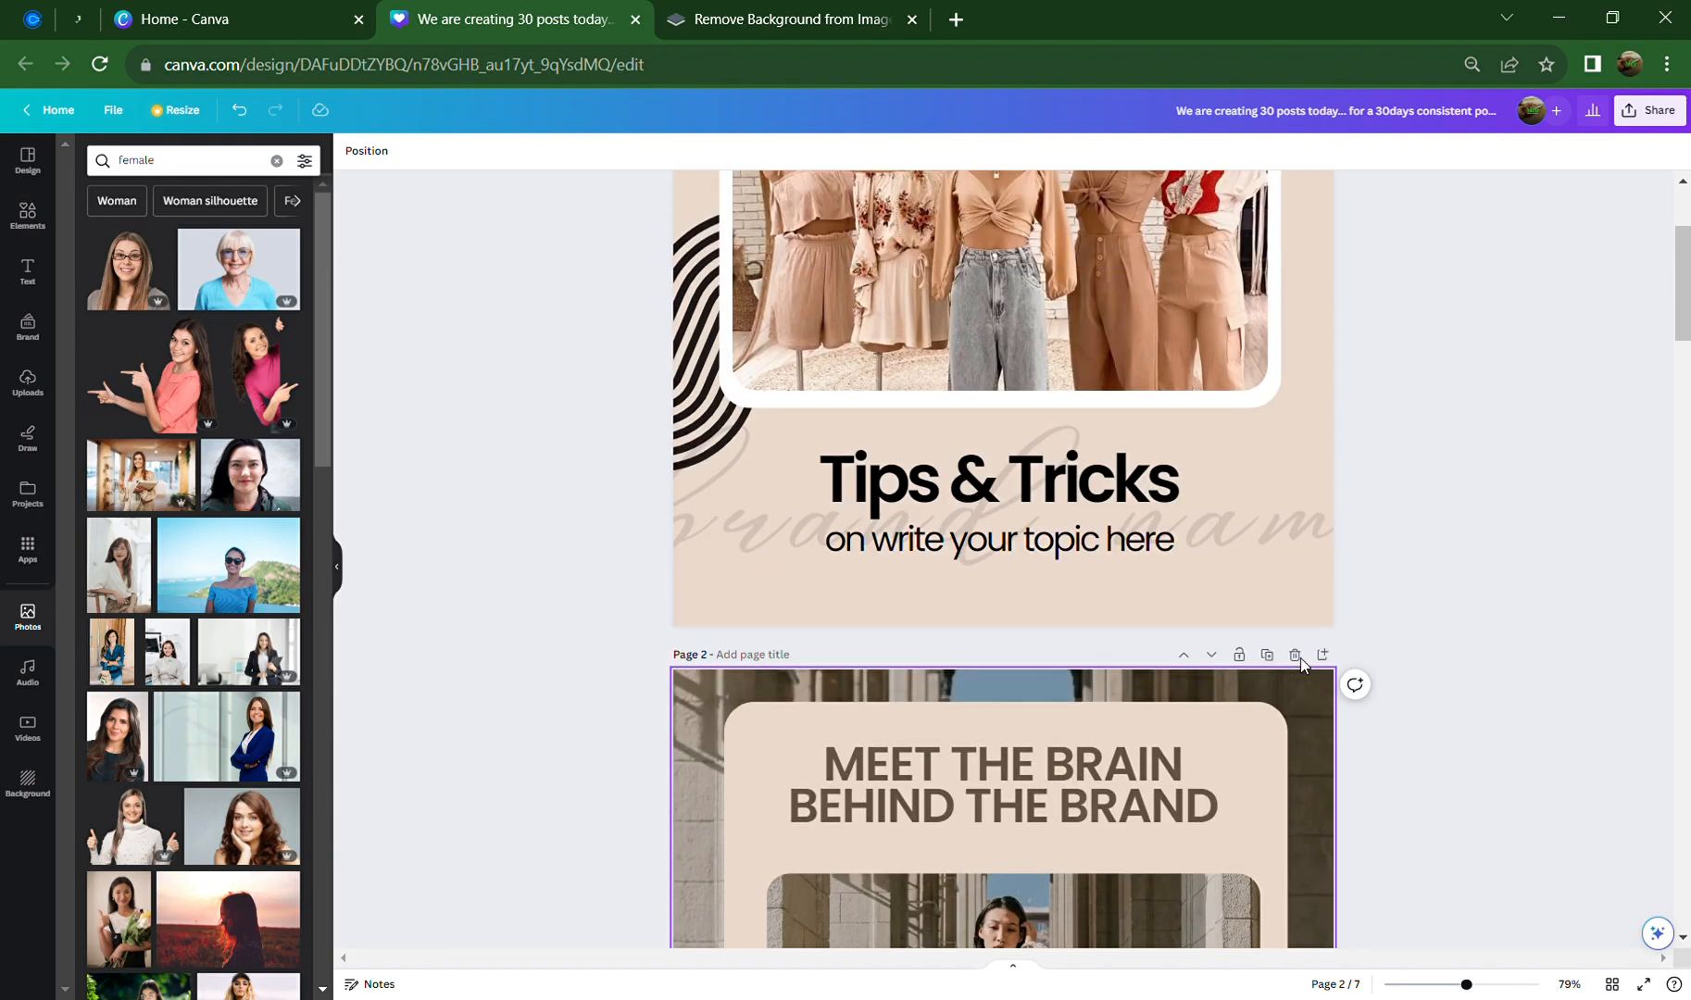
scroll(1294, 783, down, 18)
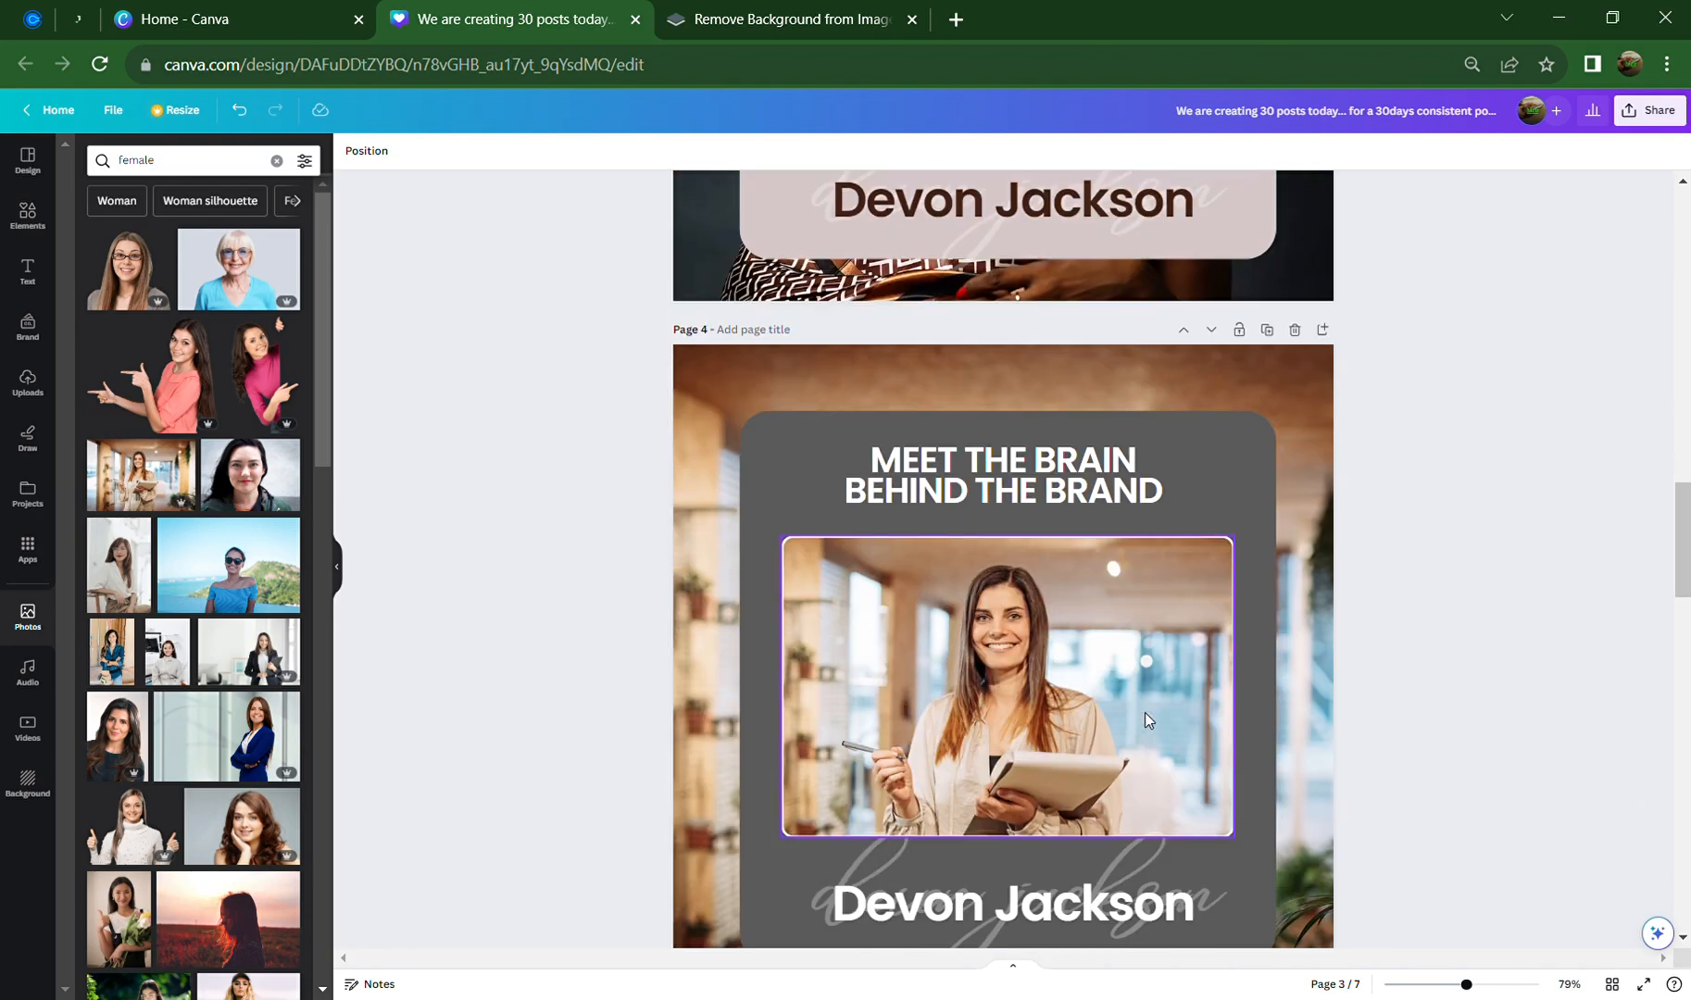
scroll(1146, 721, down, 5)
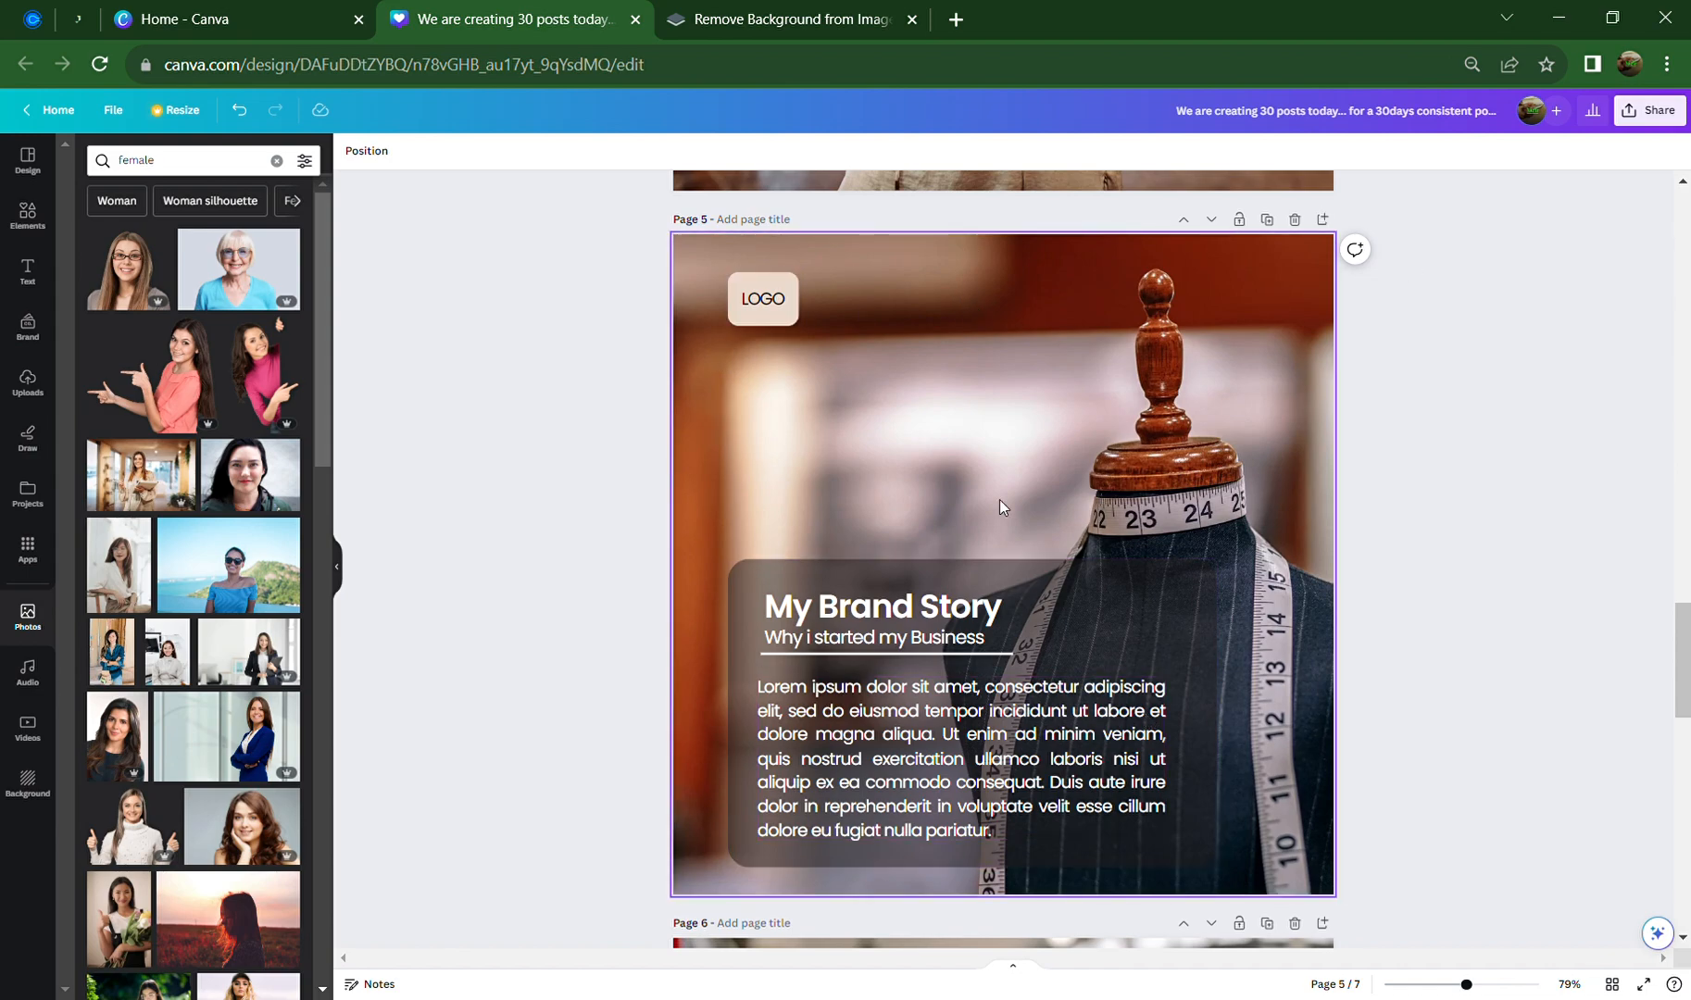
scroll(1076, 697, up, 6)
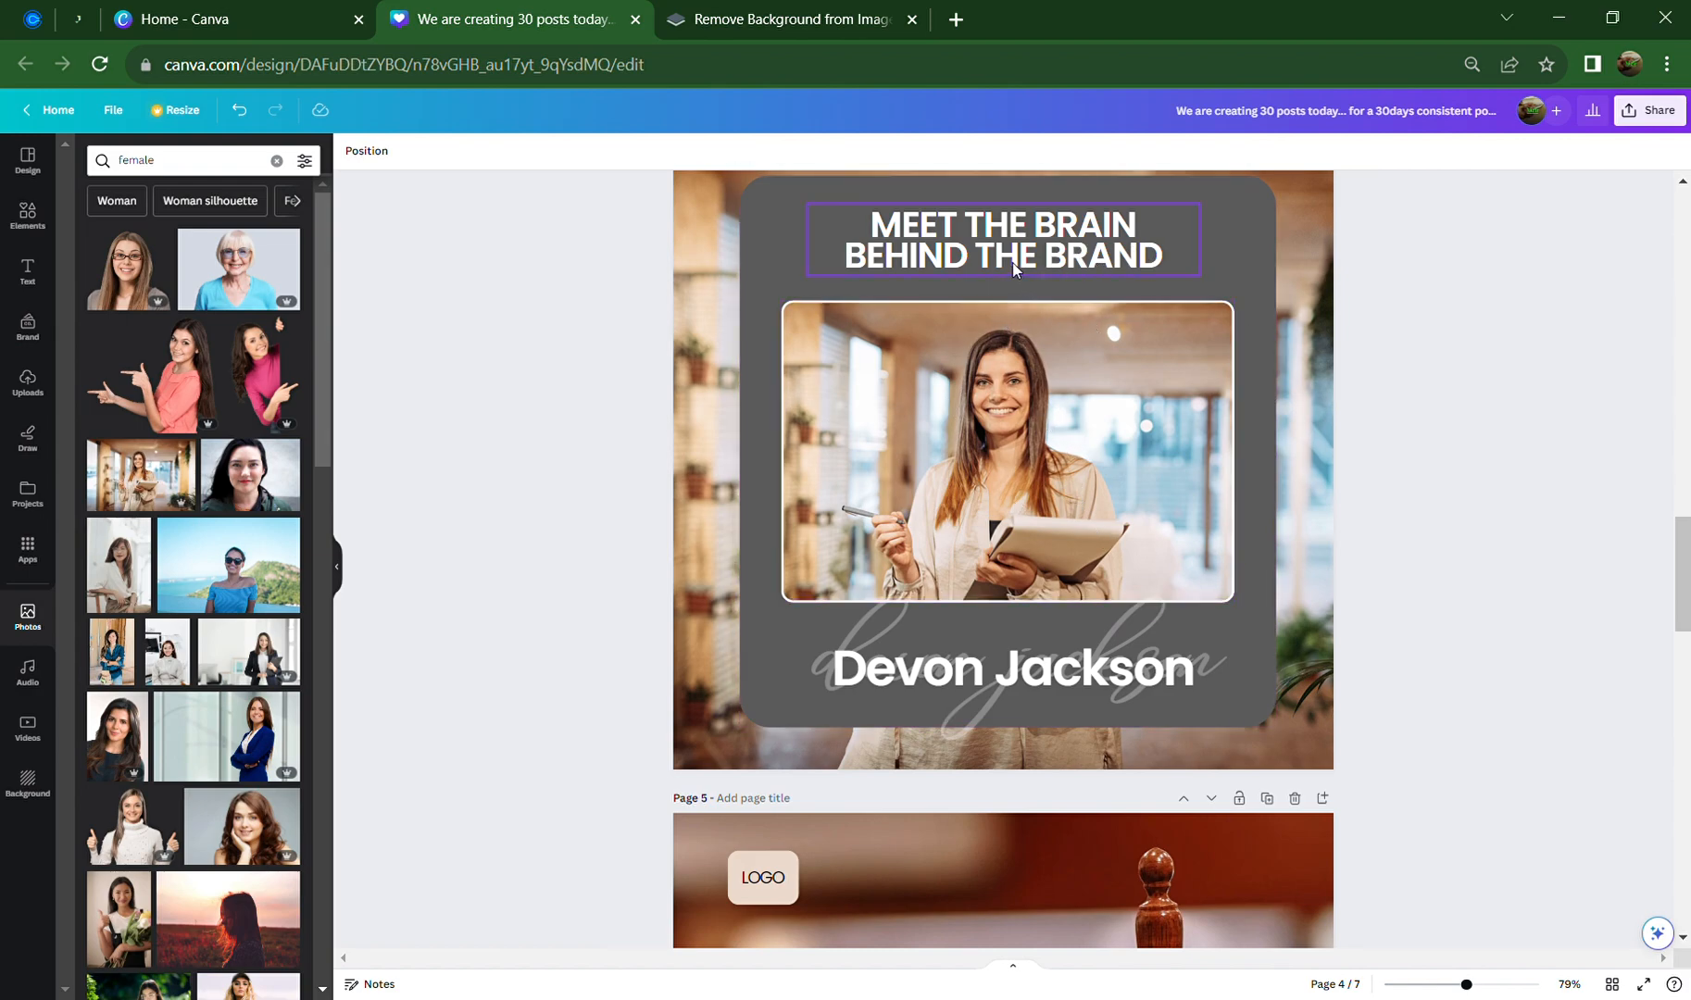
scroll(1081, 855, down, 6)
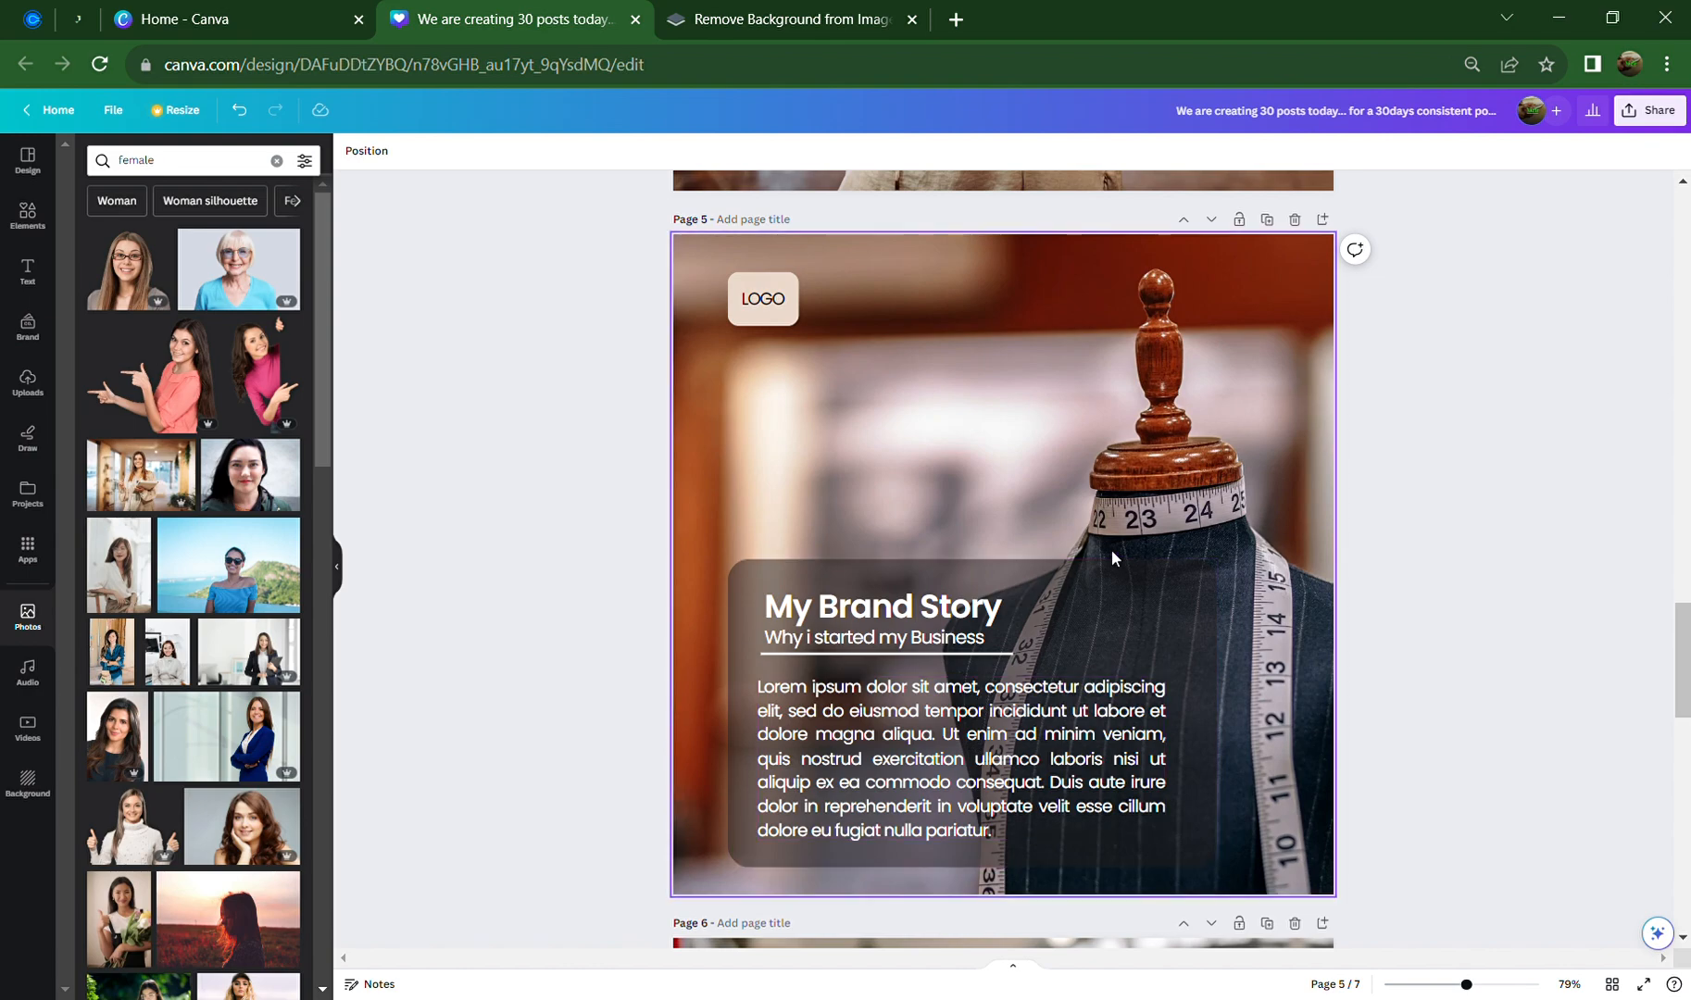
Add page 6 and set the sunglasses beach photo as its background, shifted right
click(1322, 220)
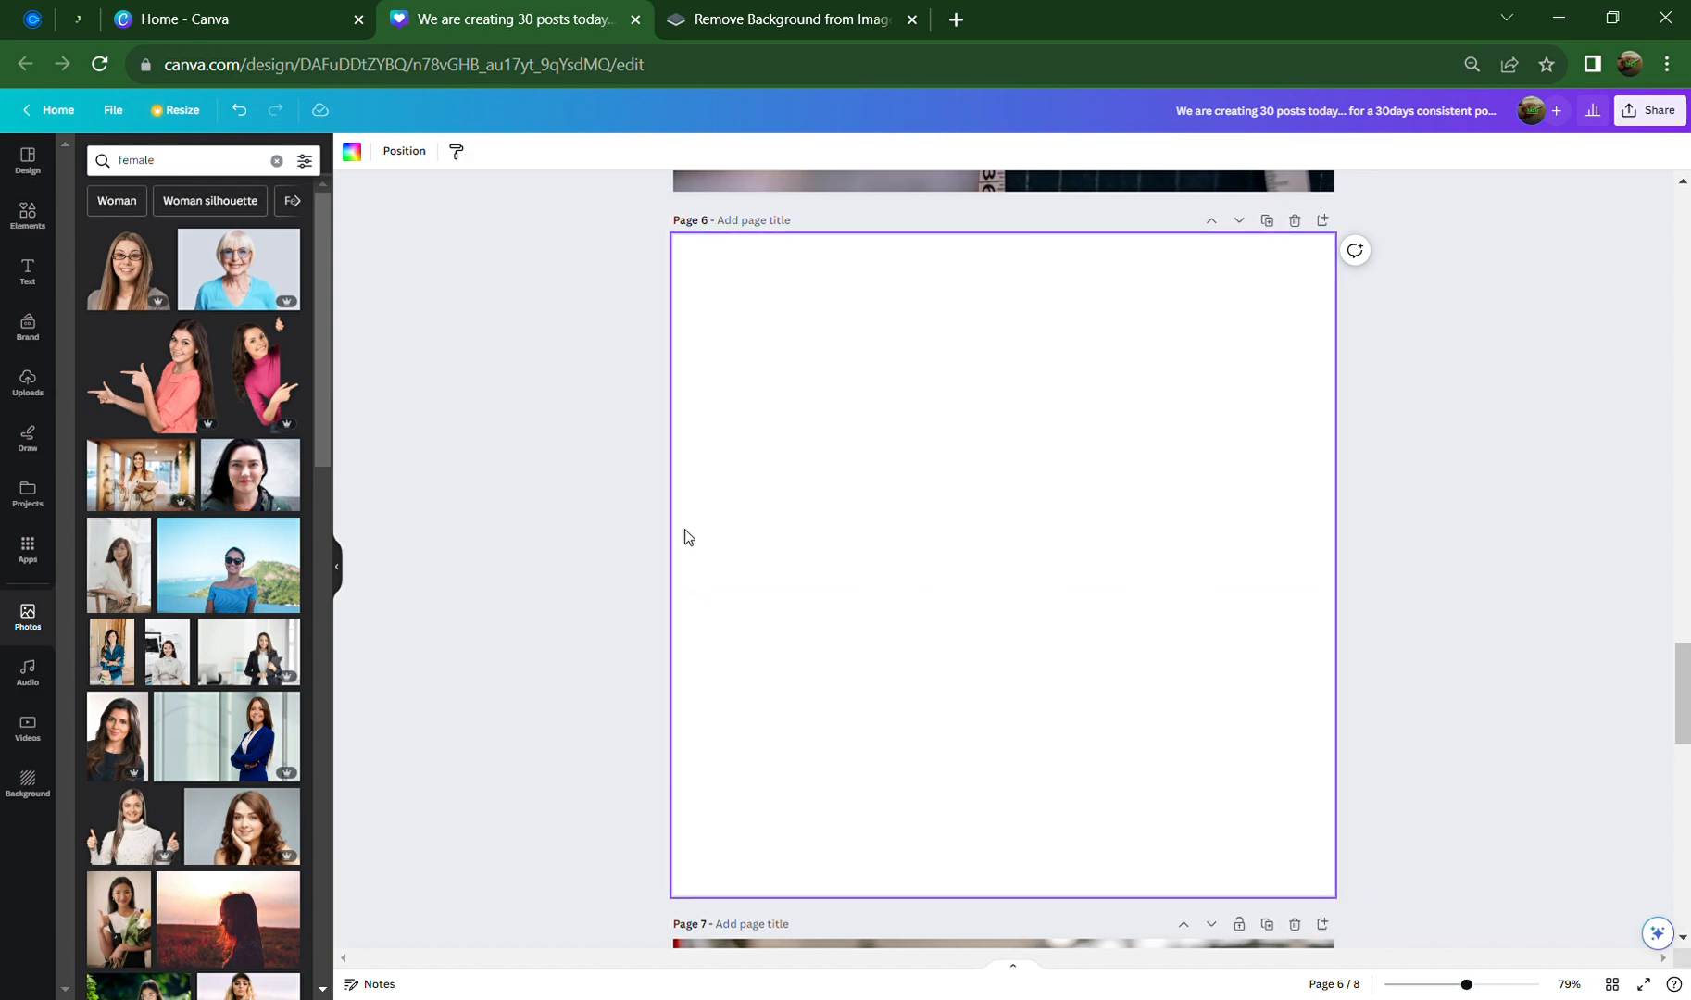
click(198, 583)
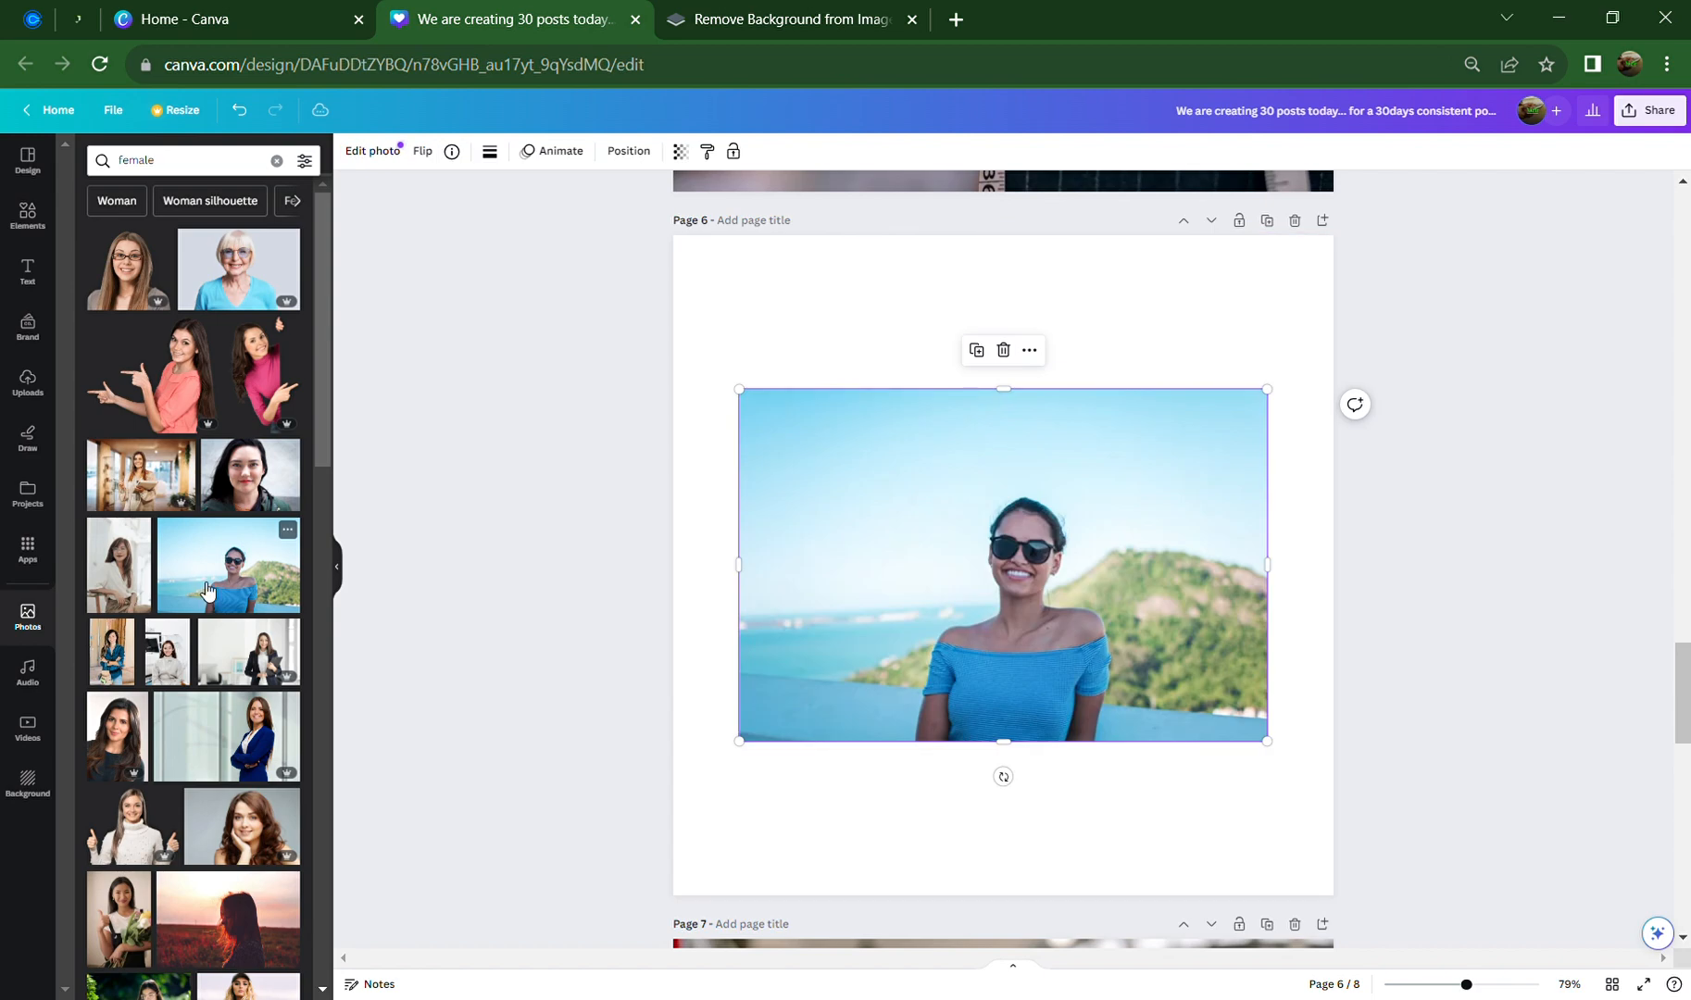
right_click(1096, 558)
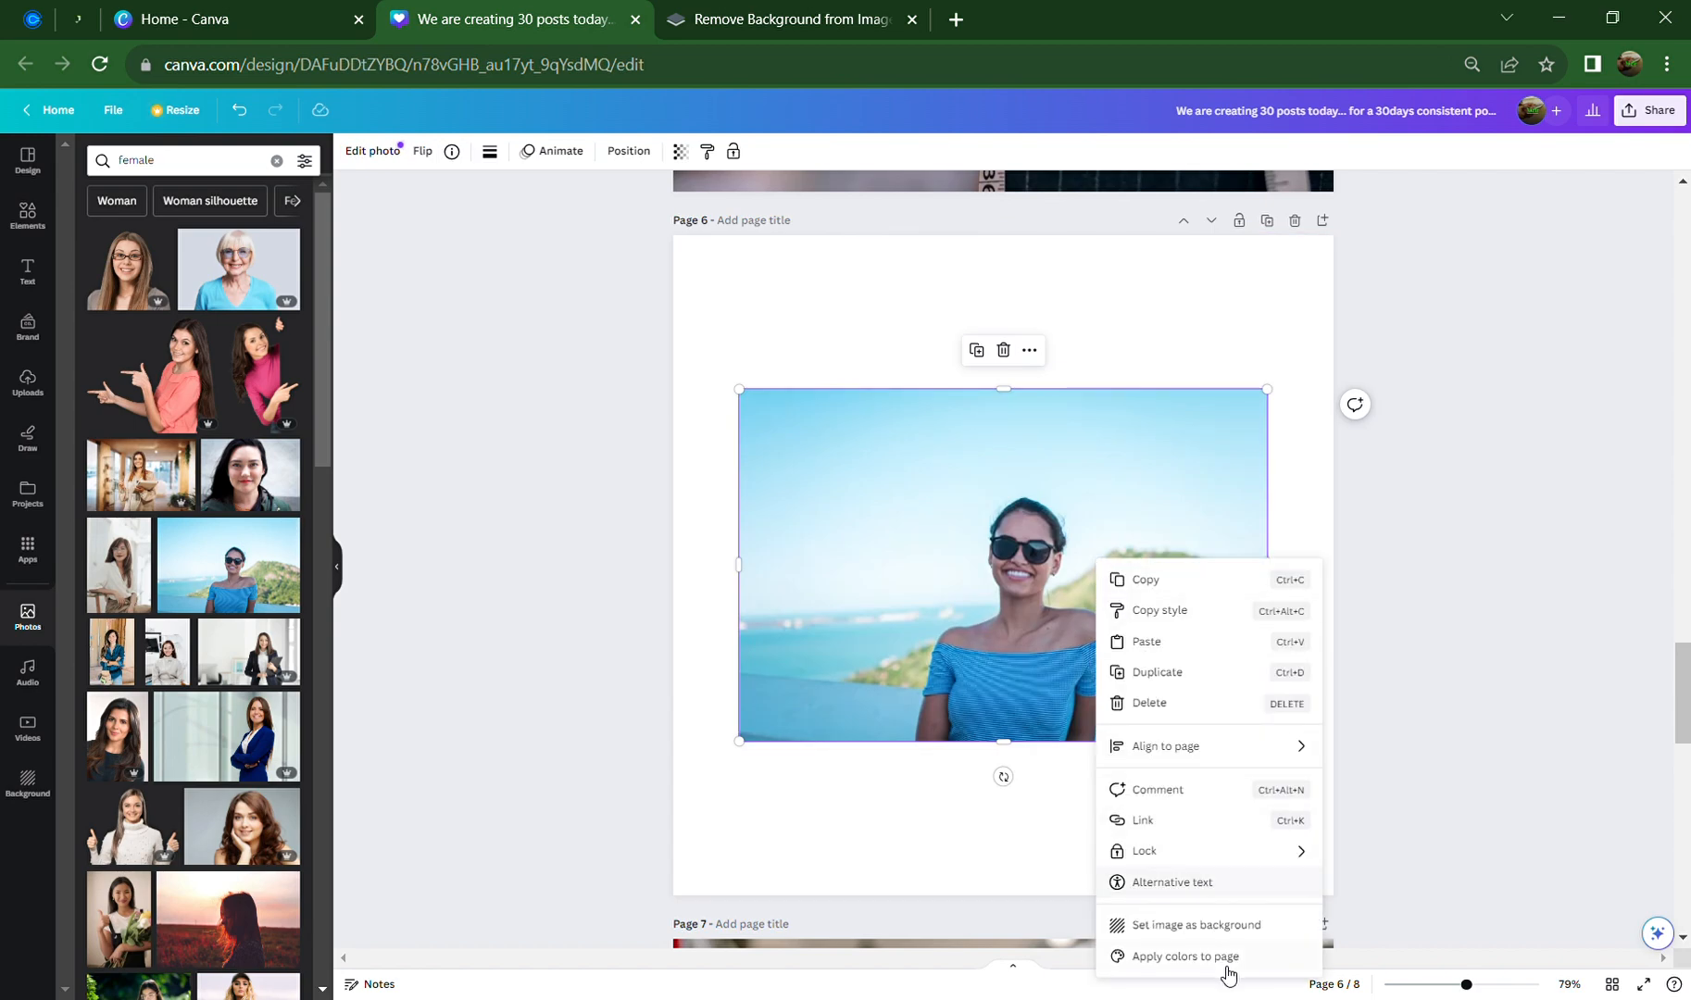
click(1239, 924)
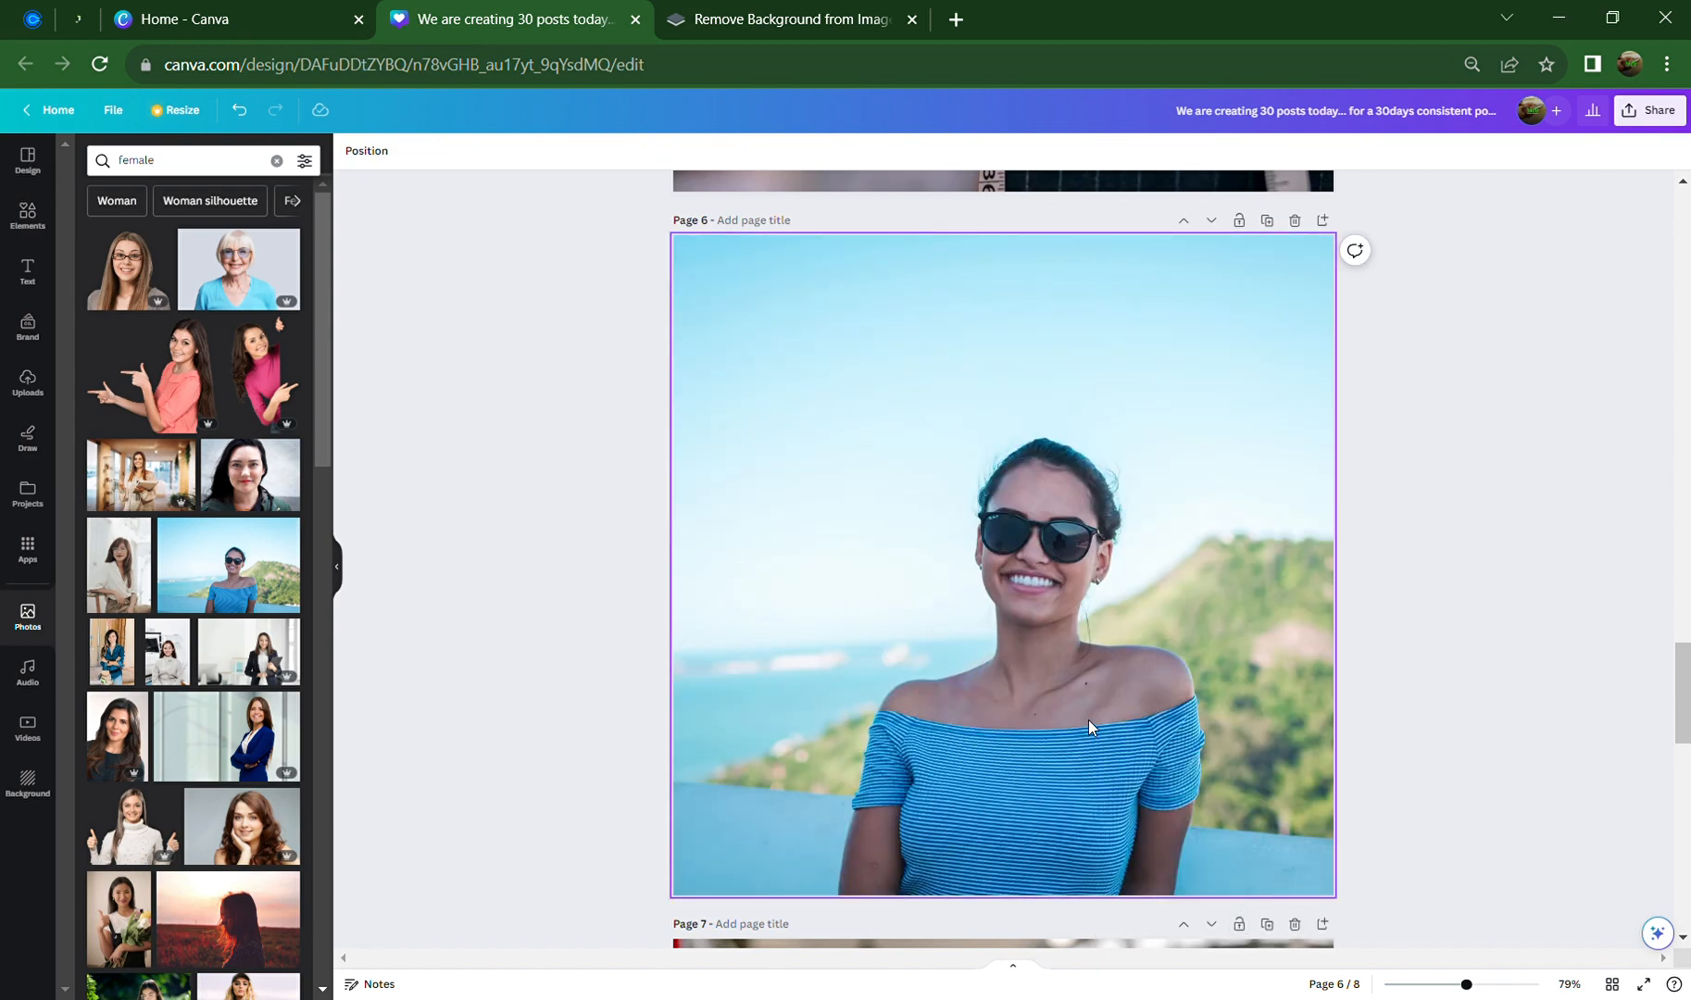
double_click(1035, 552)
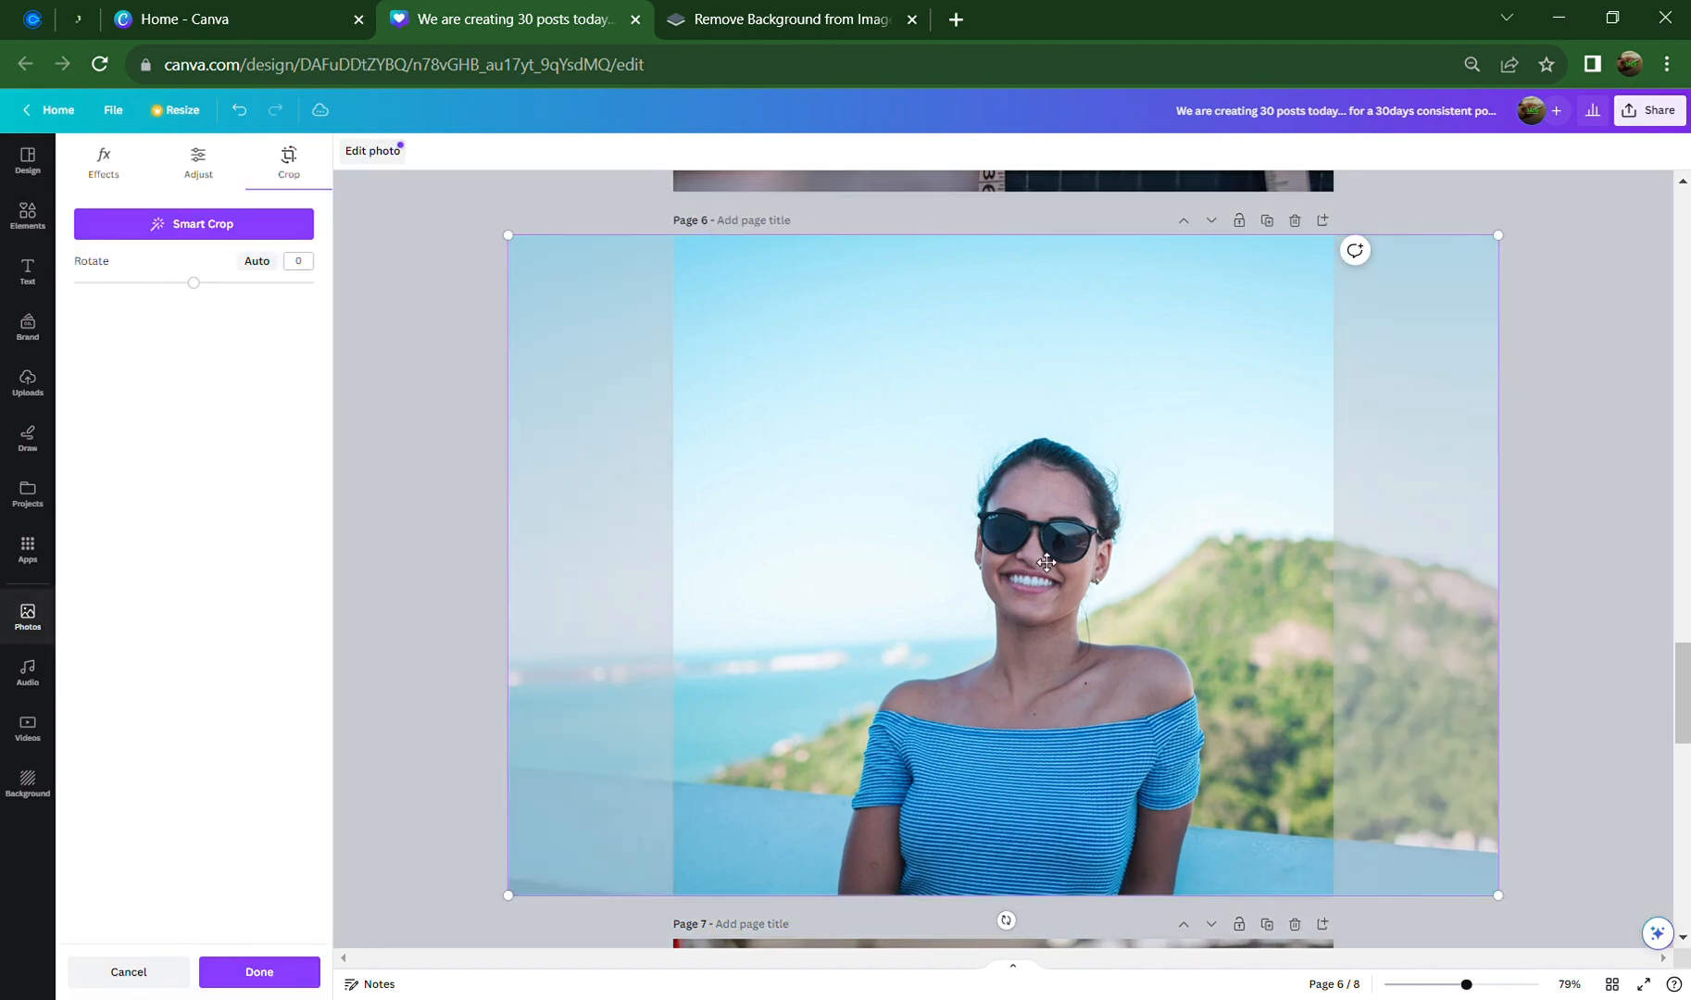
drag(943, 687, 1093, 676)
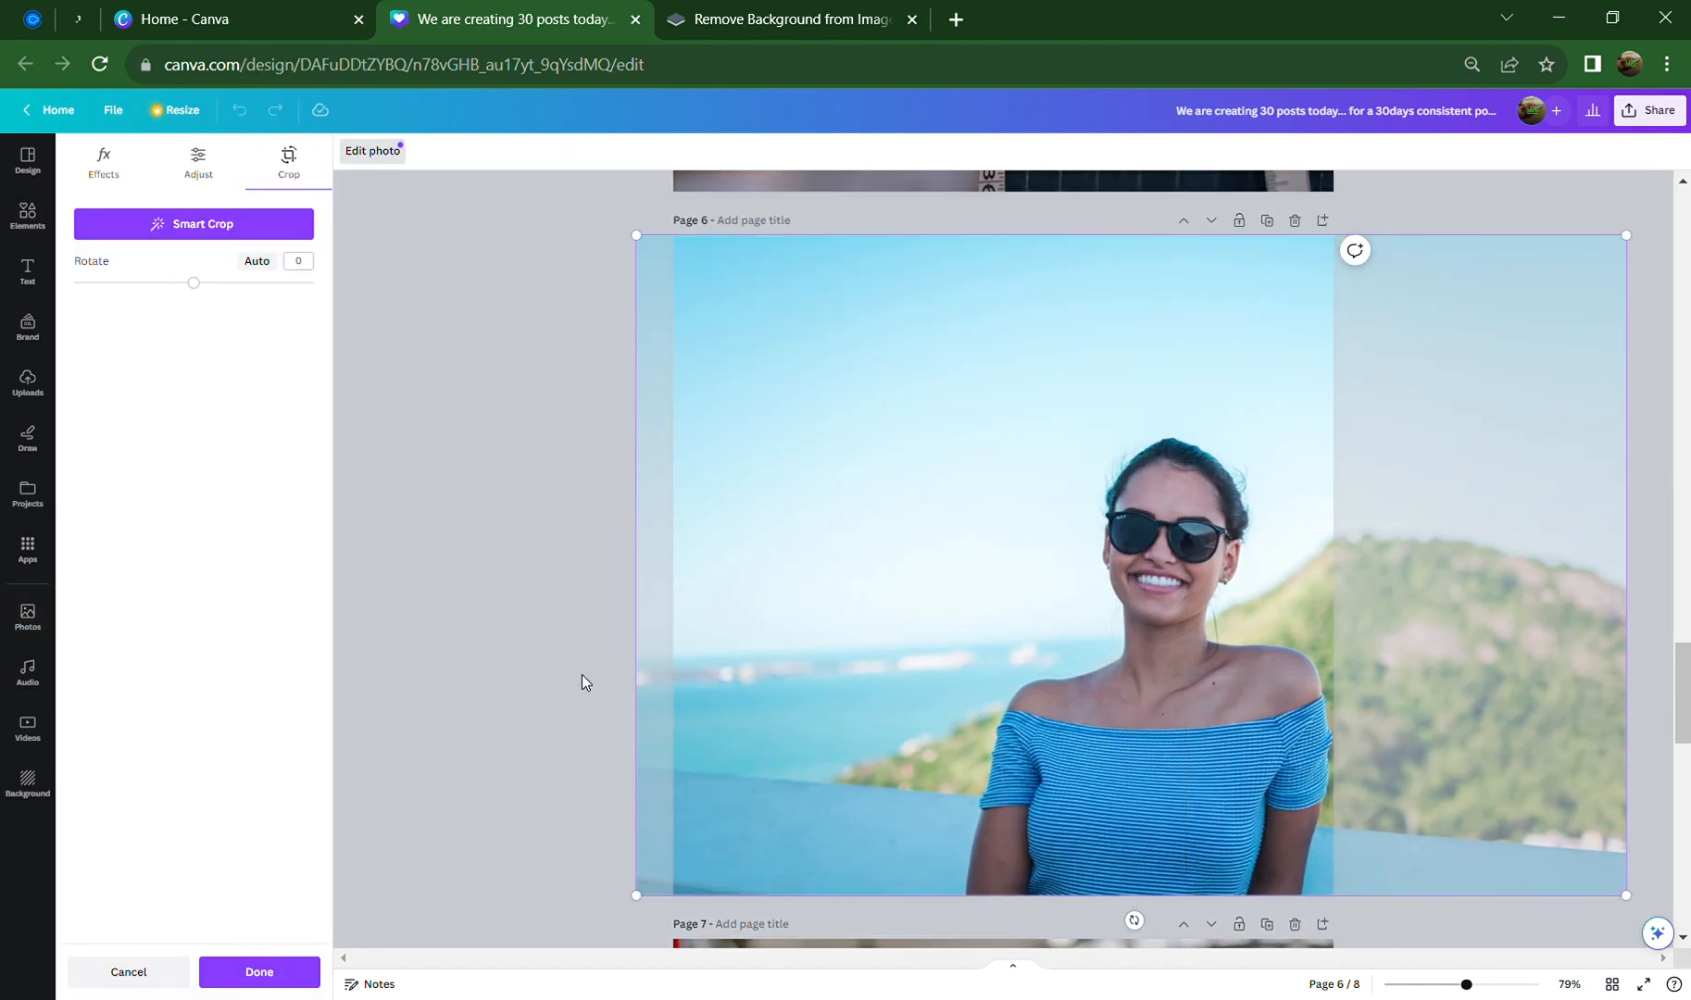
click(513, 577)
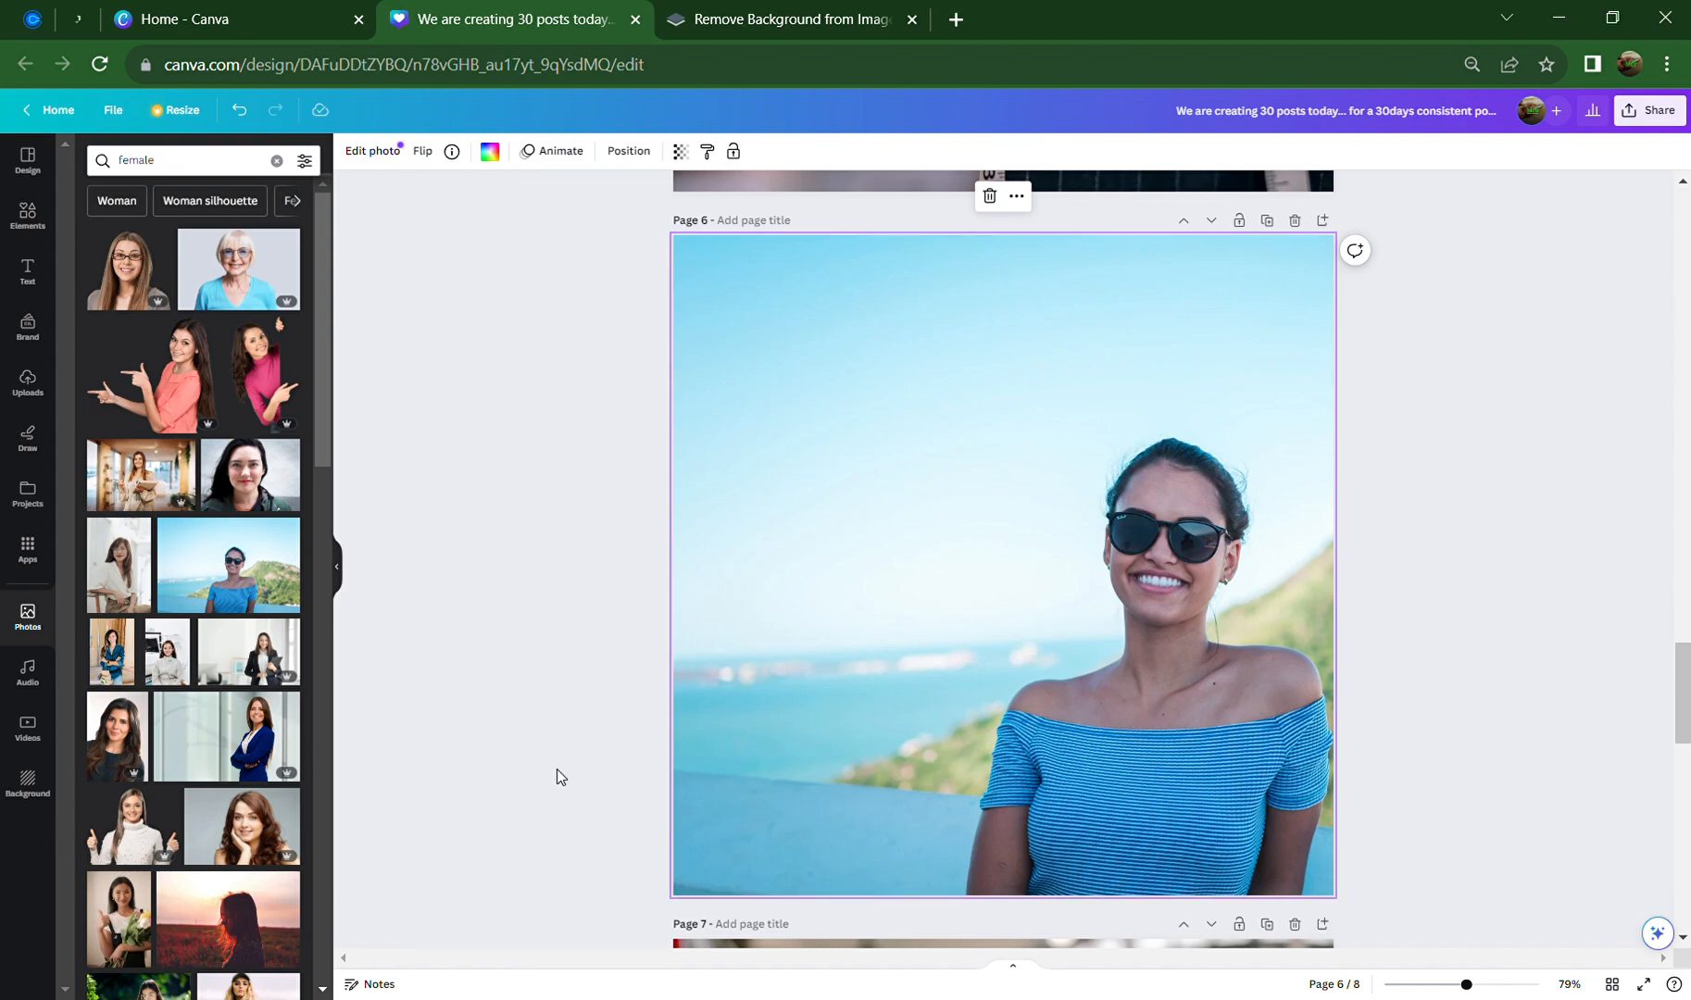
Replace page 6's background with the long-haired woman portrait and reposition it
click(117, 736)
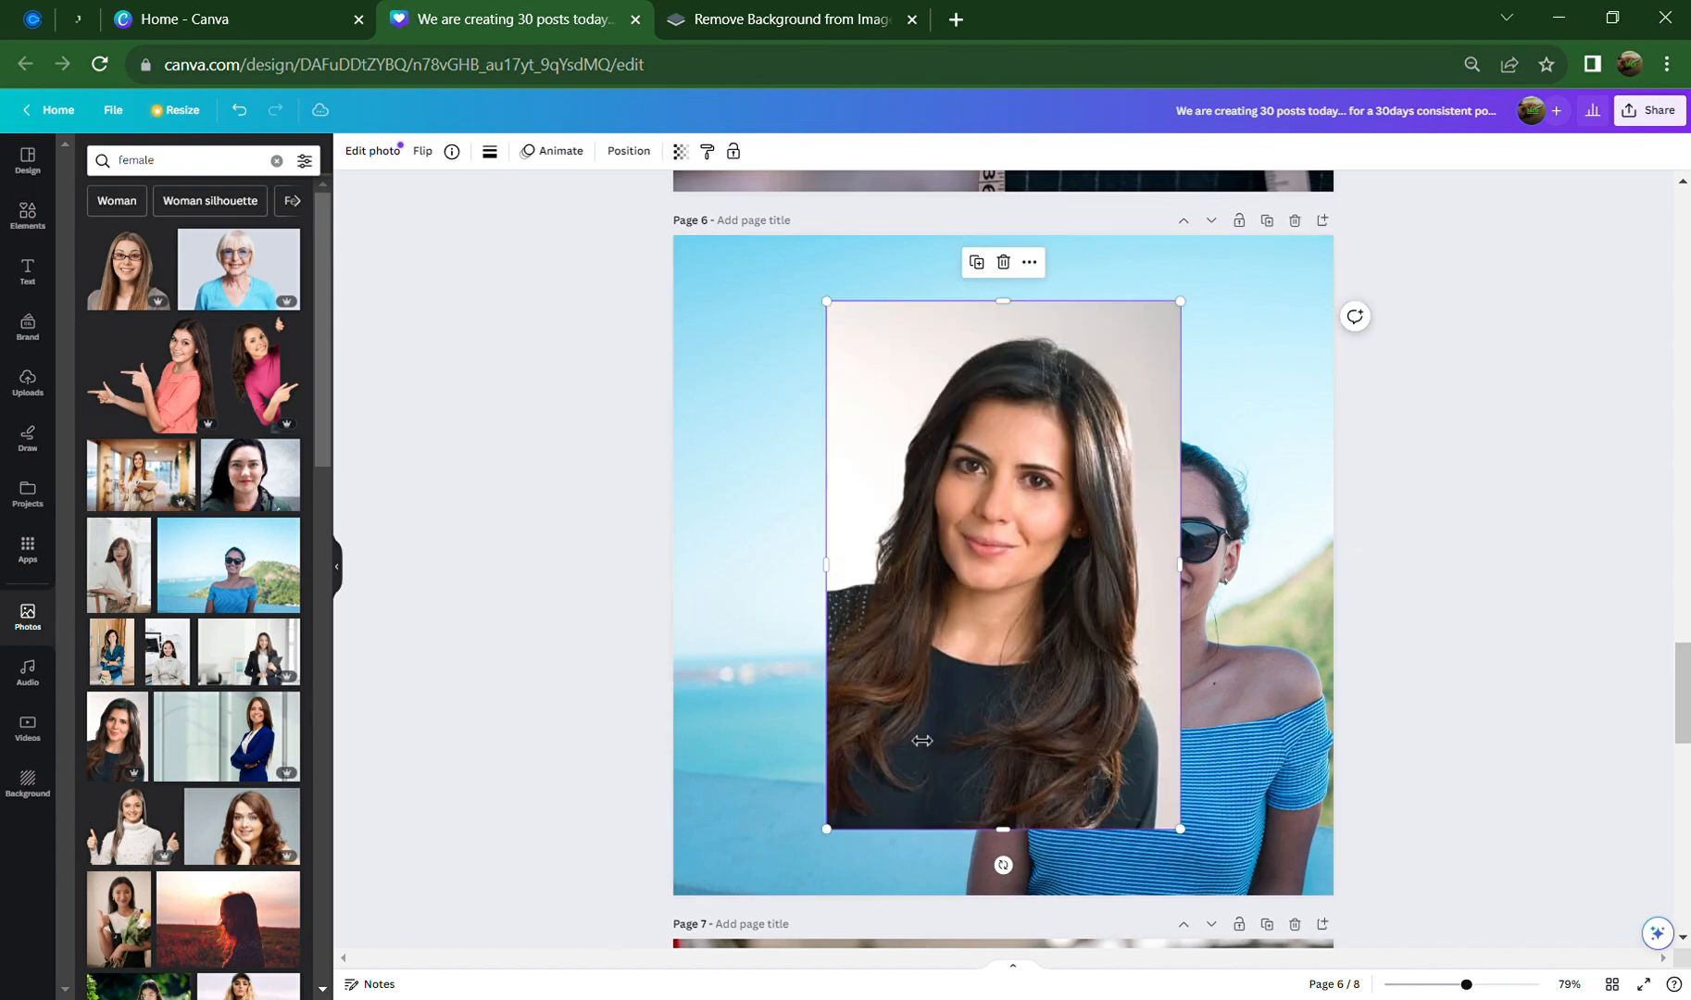
right_click(1006, 684)
click(1091, 942)
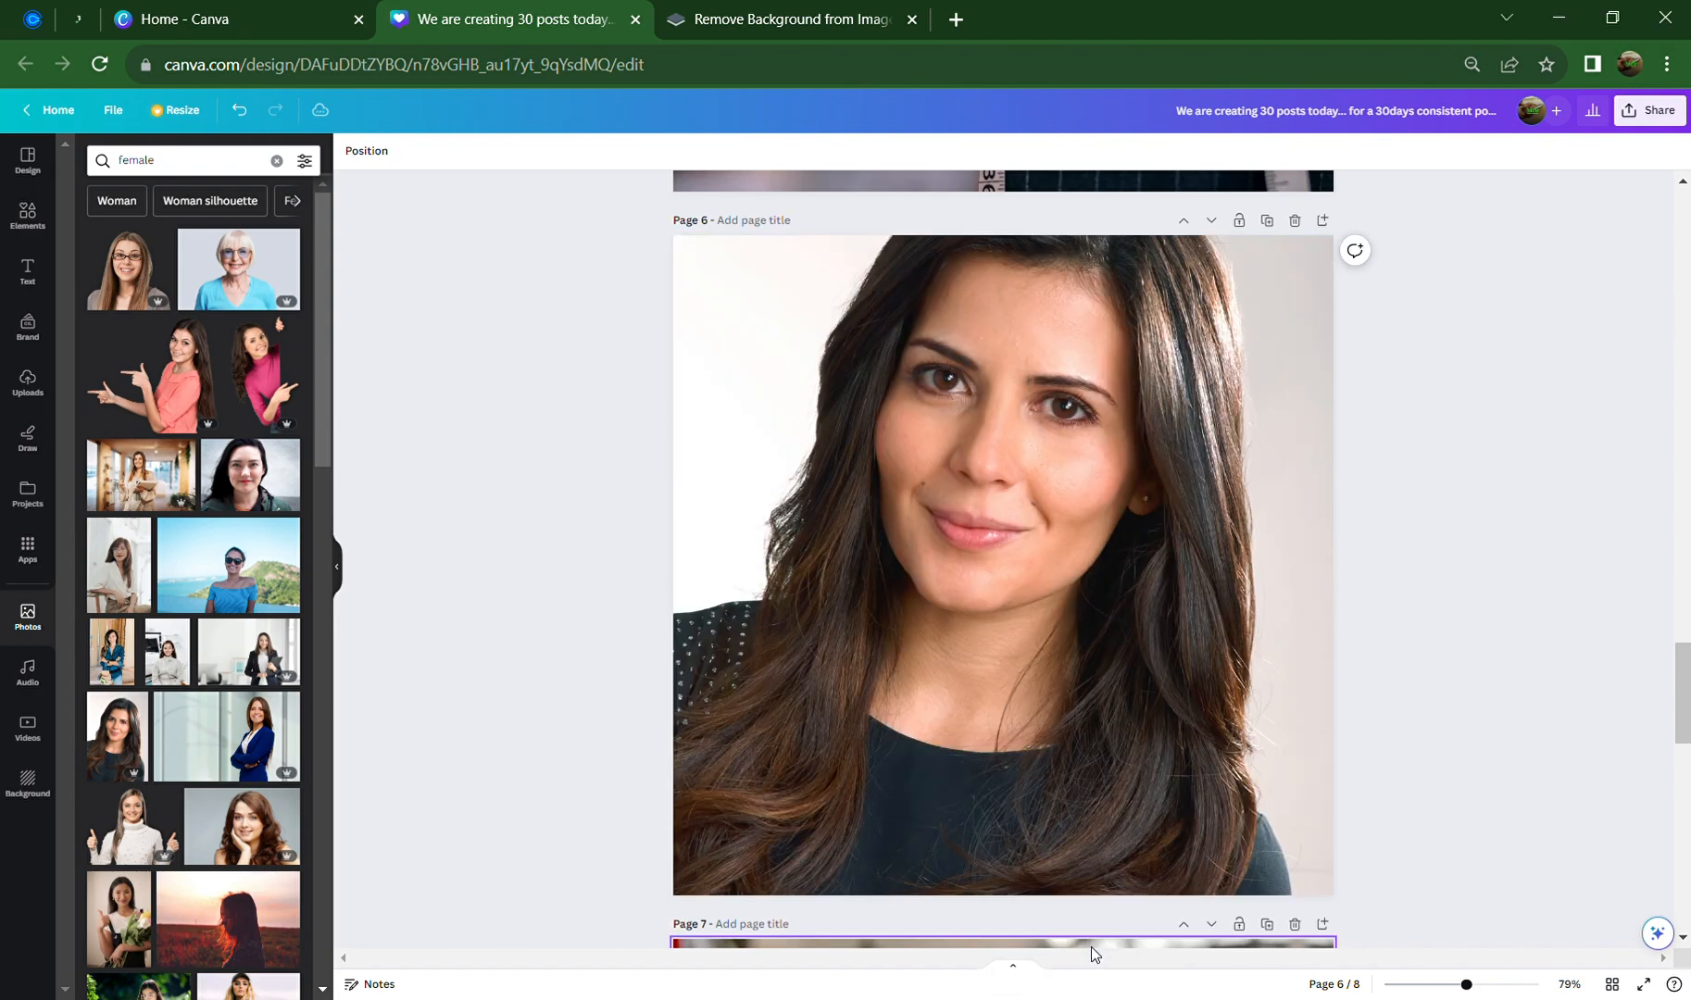
click(973, 675)
drag(921, 691, 1394, 592)
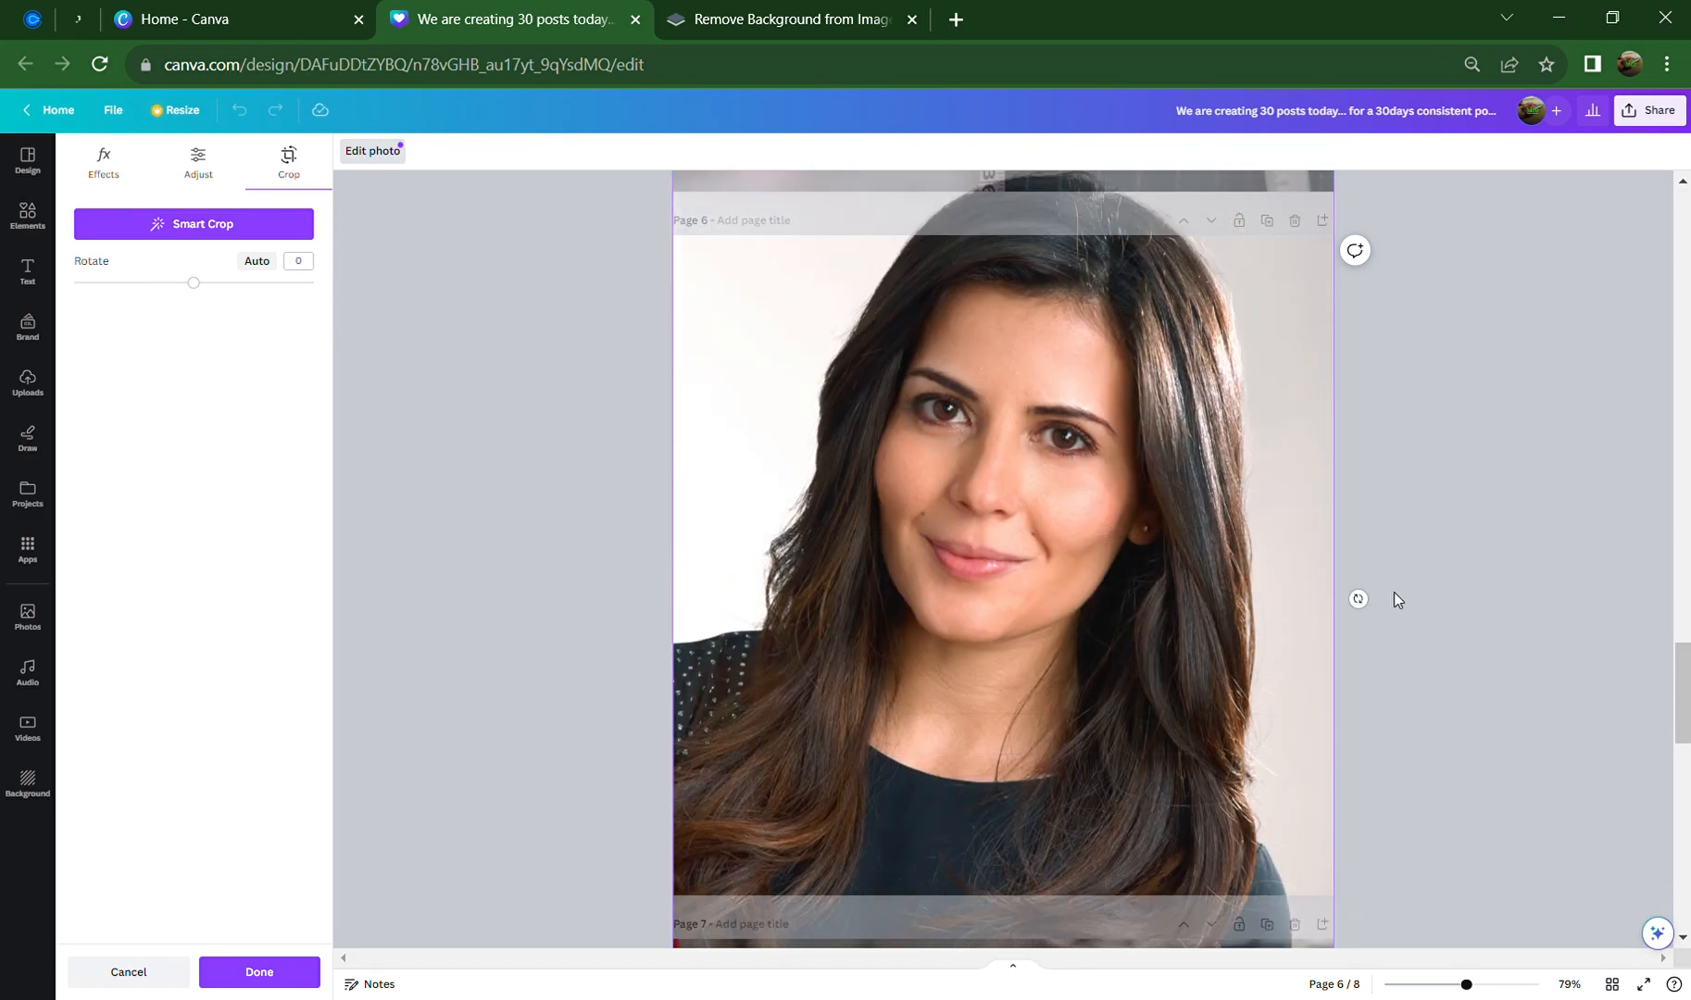
click(1420, 592)
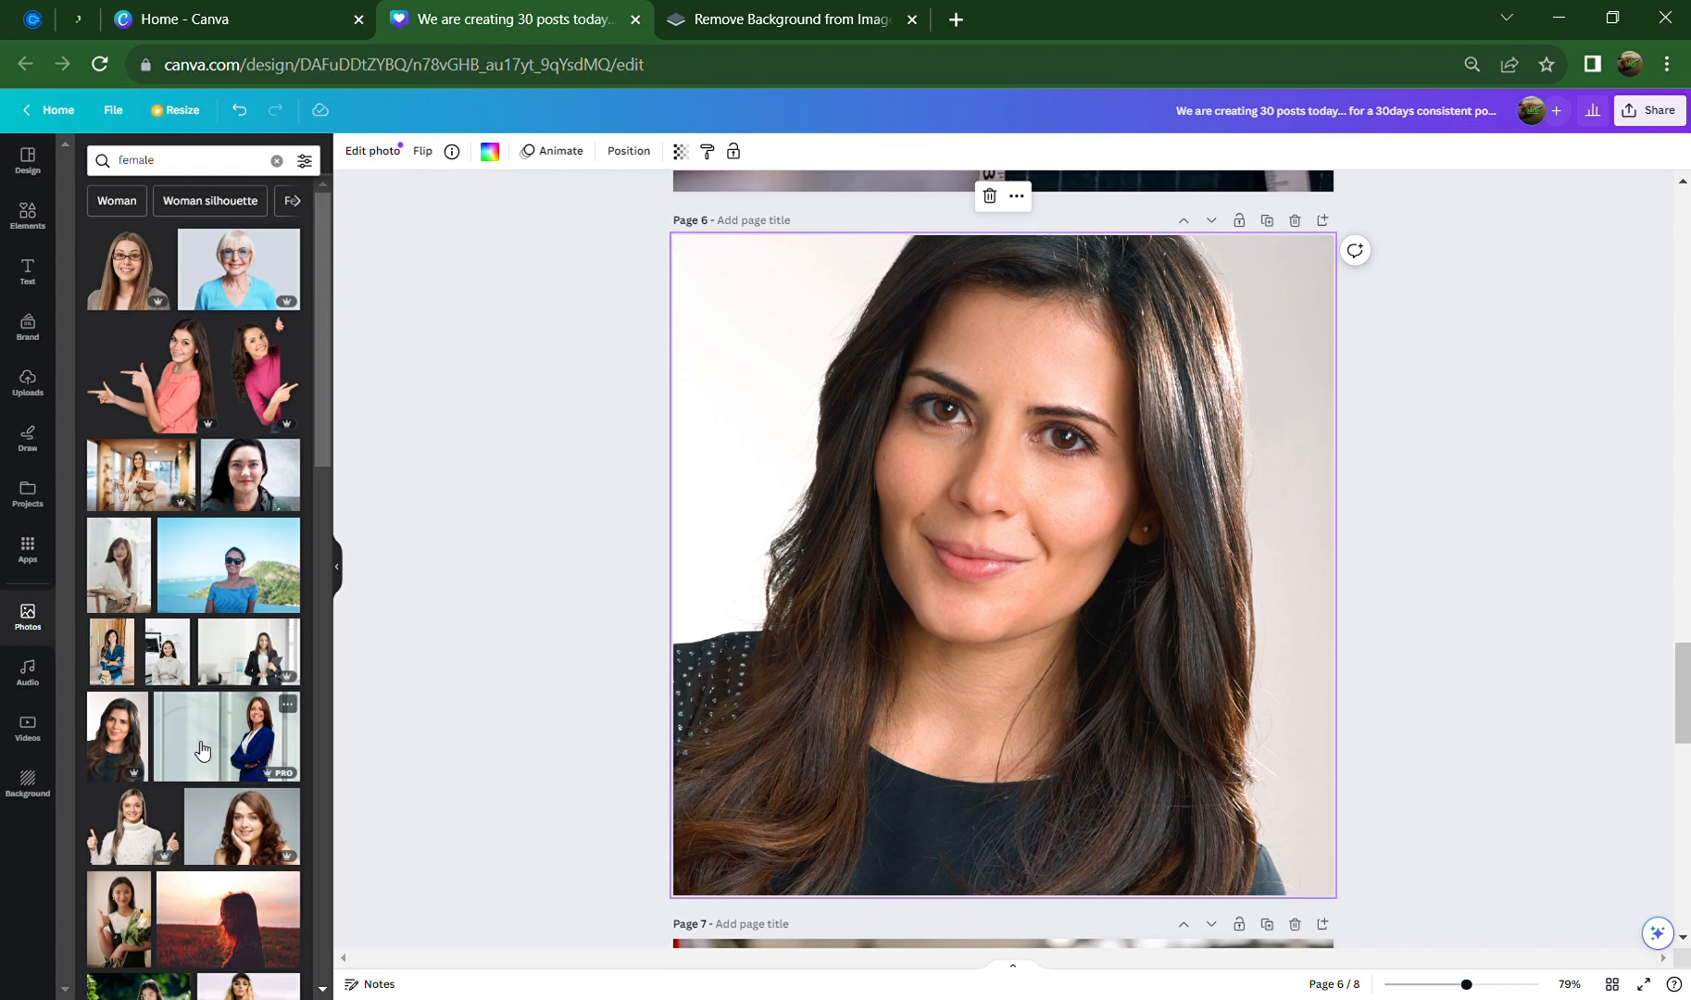
Try the suited office-woman photo as page 6's background, framed with her on the right
click(238, 658)
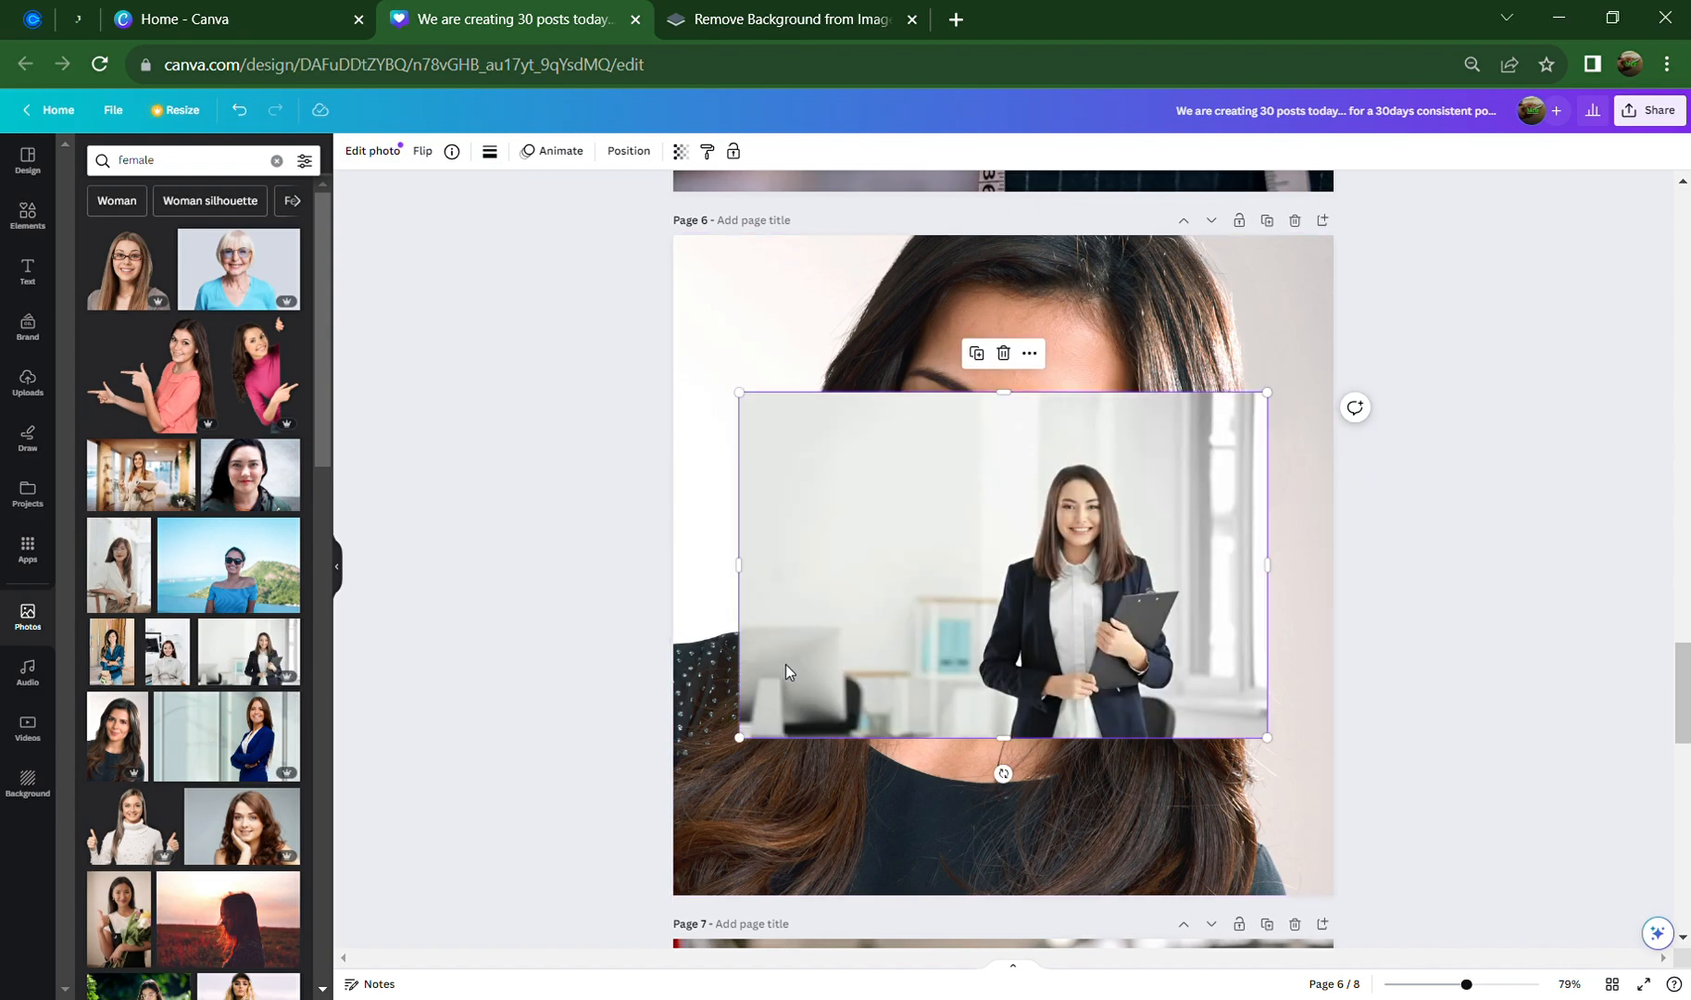
right_click(968, 577)
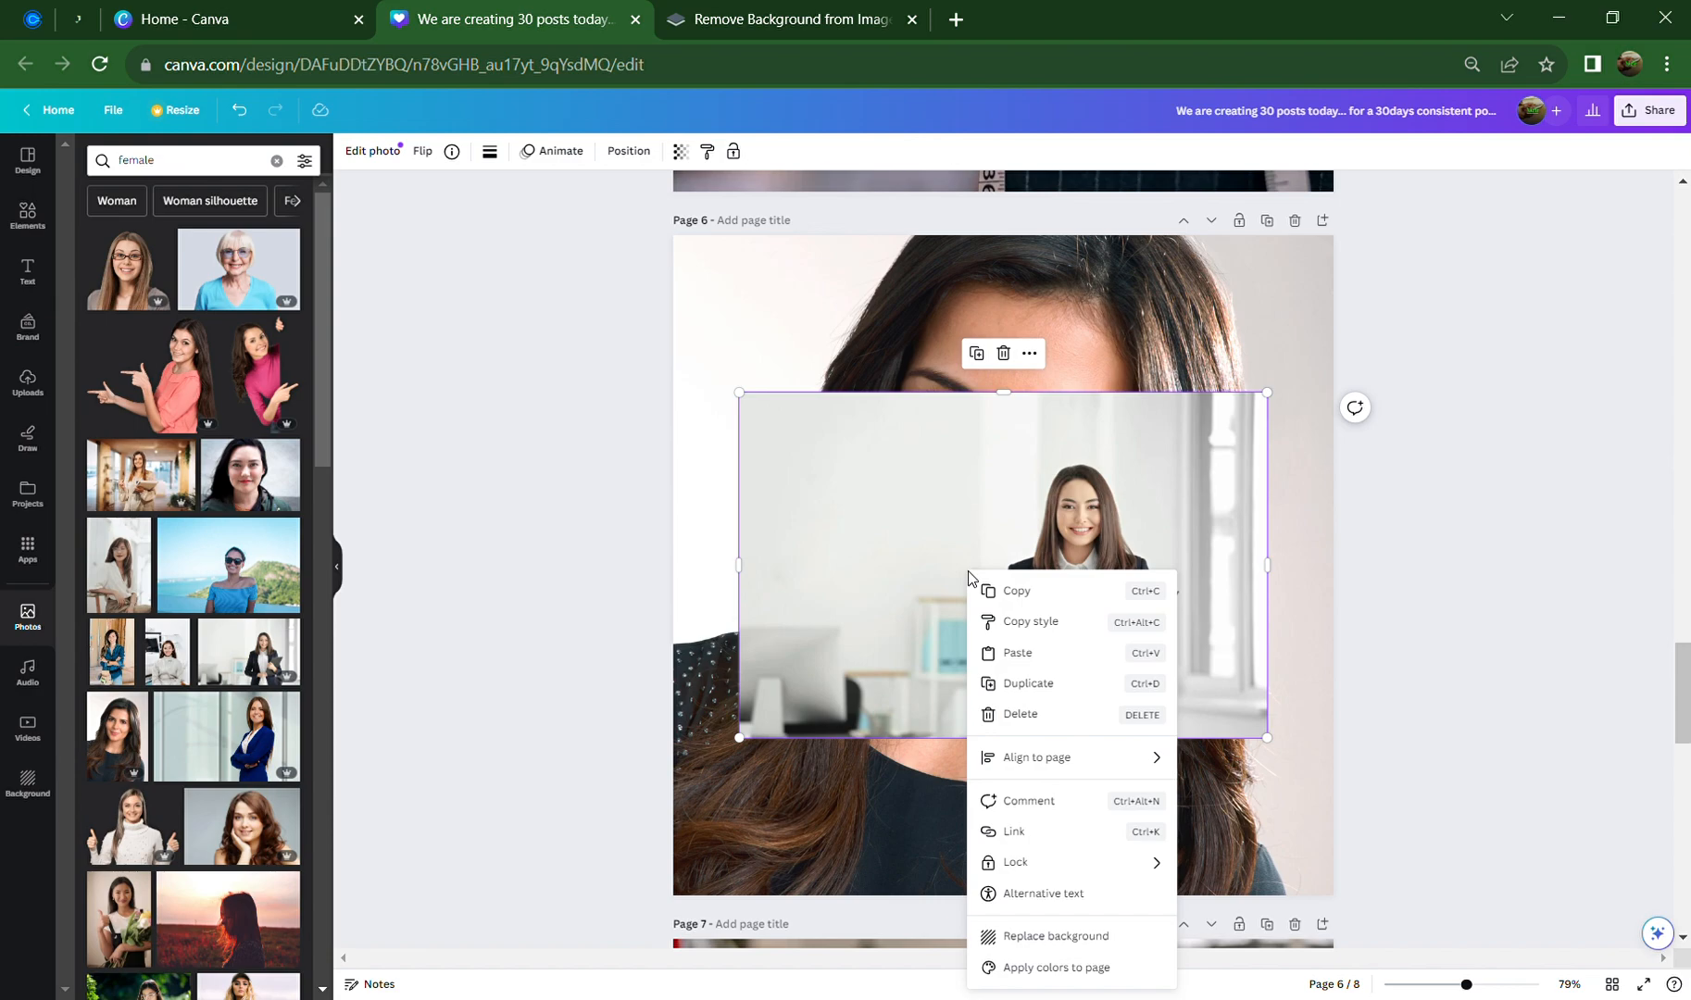
click(1088, 936)
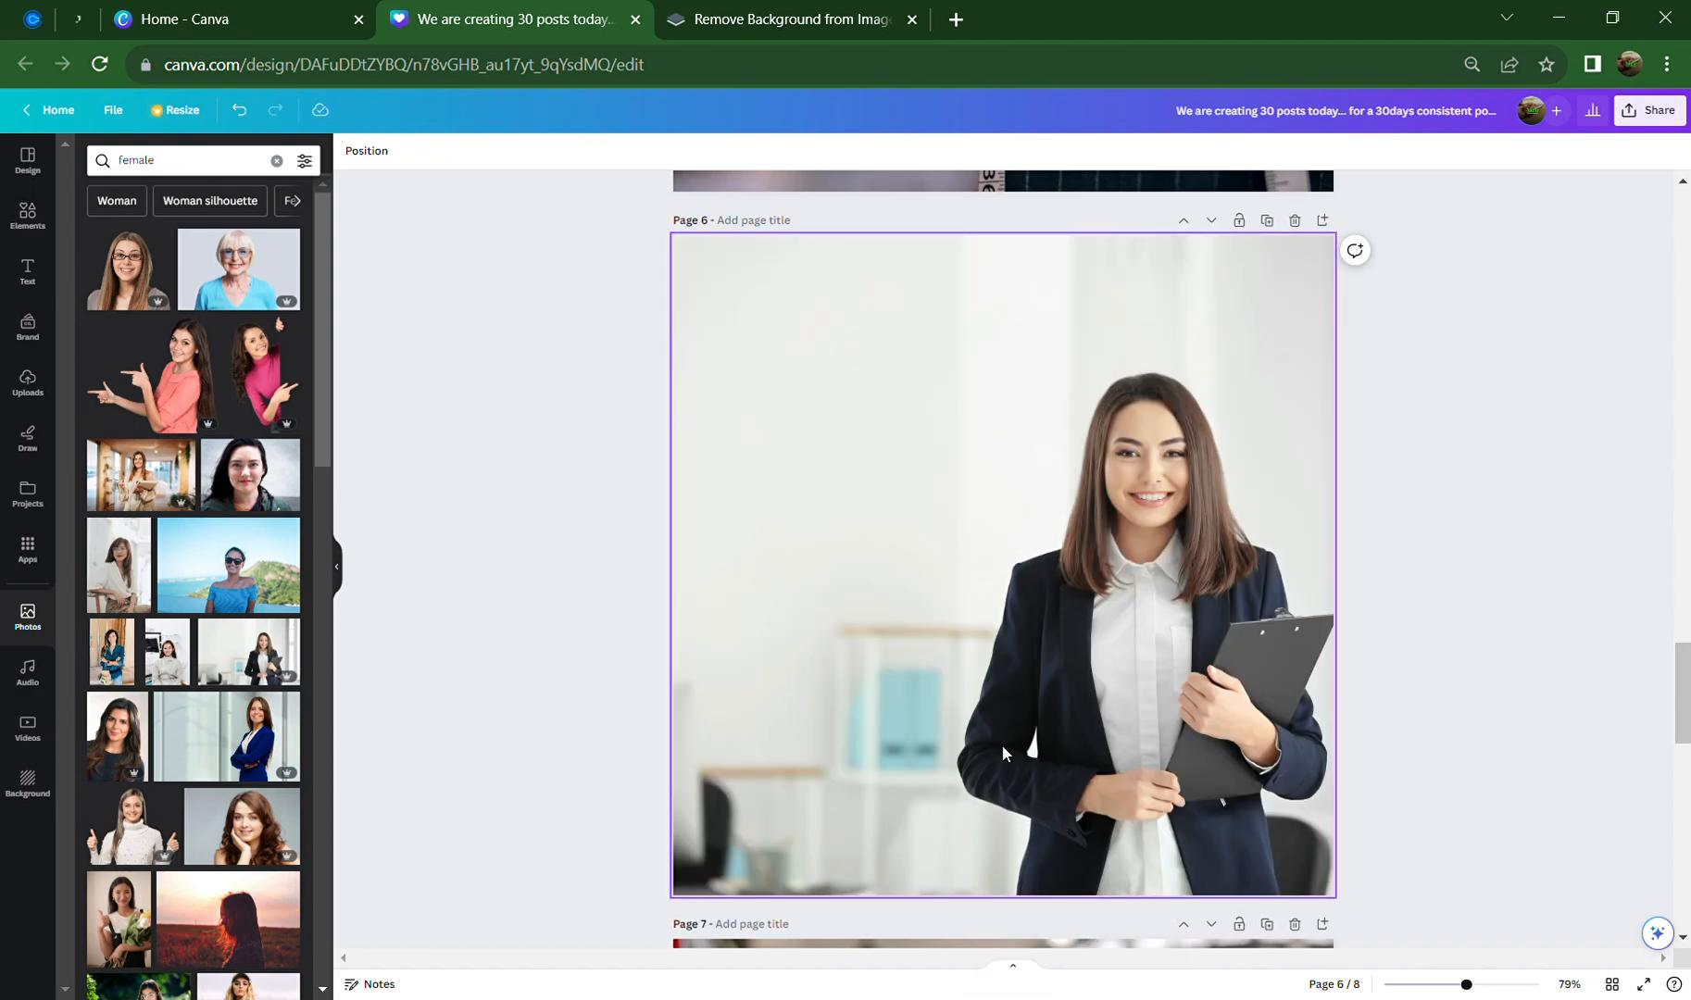
double_click(999, 750)
drag(999, 750, 1046, 648)
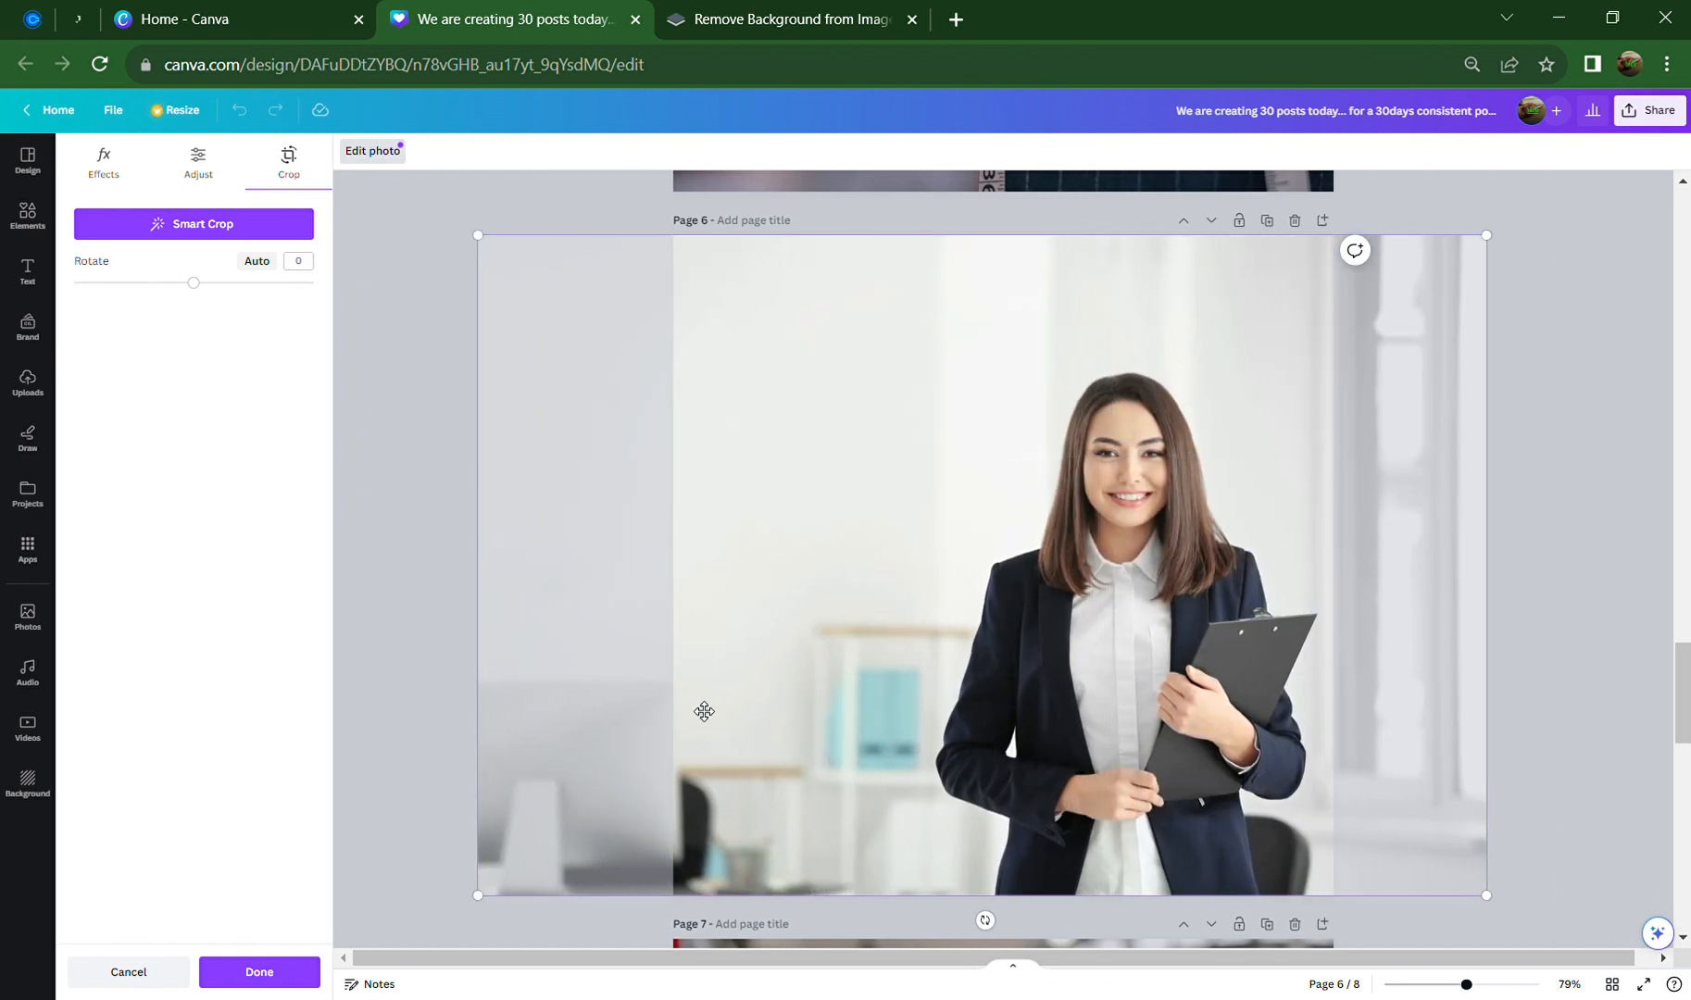
click(411, 667)
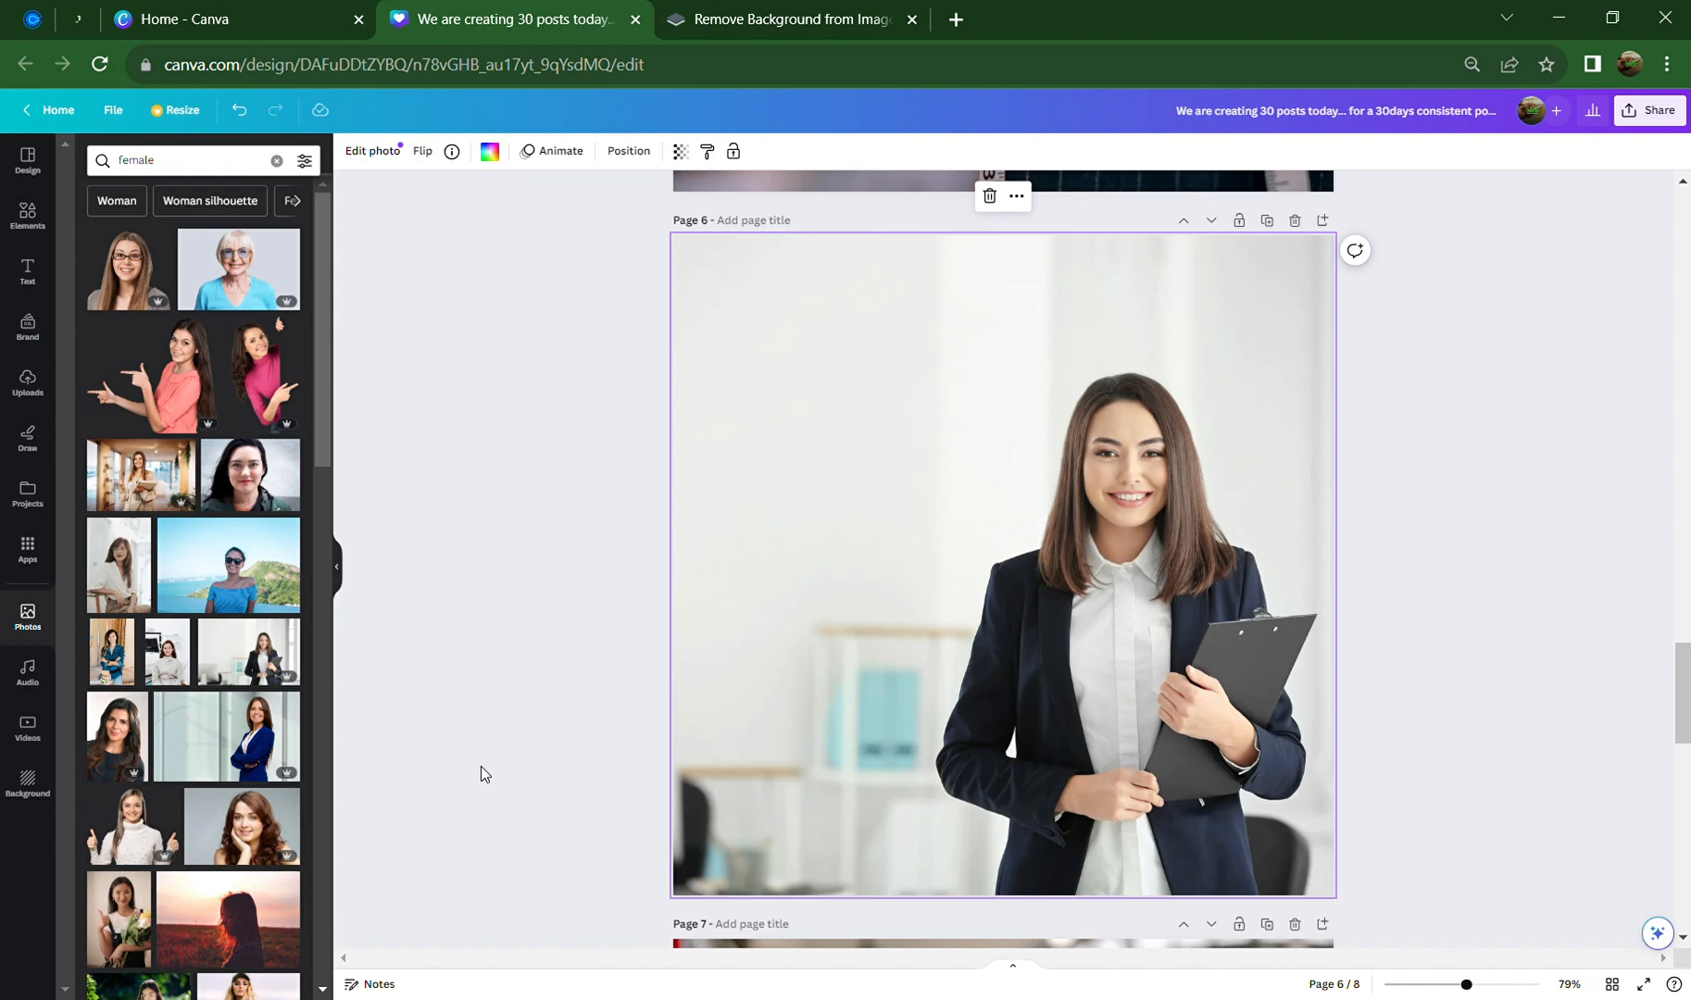
Swap the page 6 background to the blue-suit woman photo
click(220, 720)
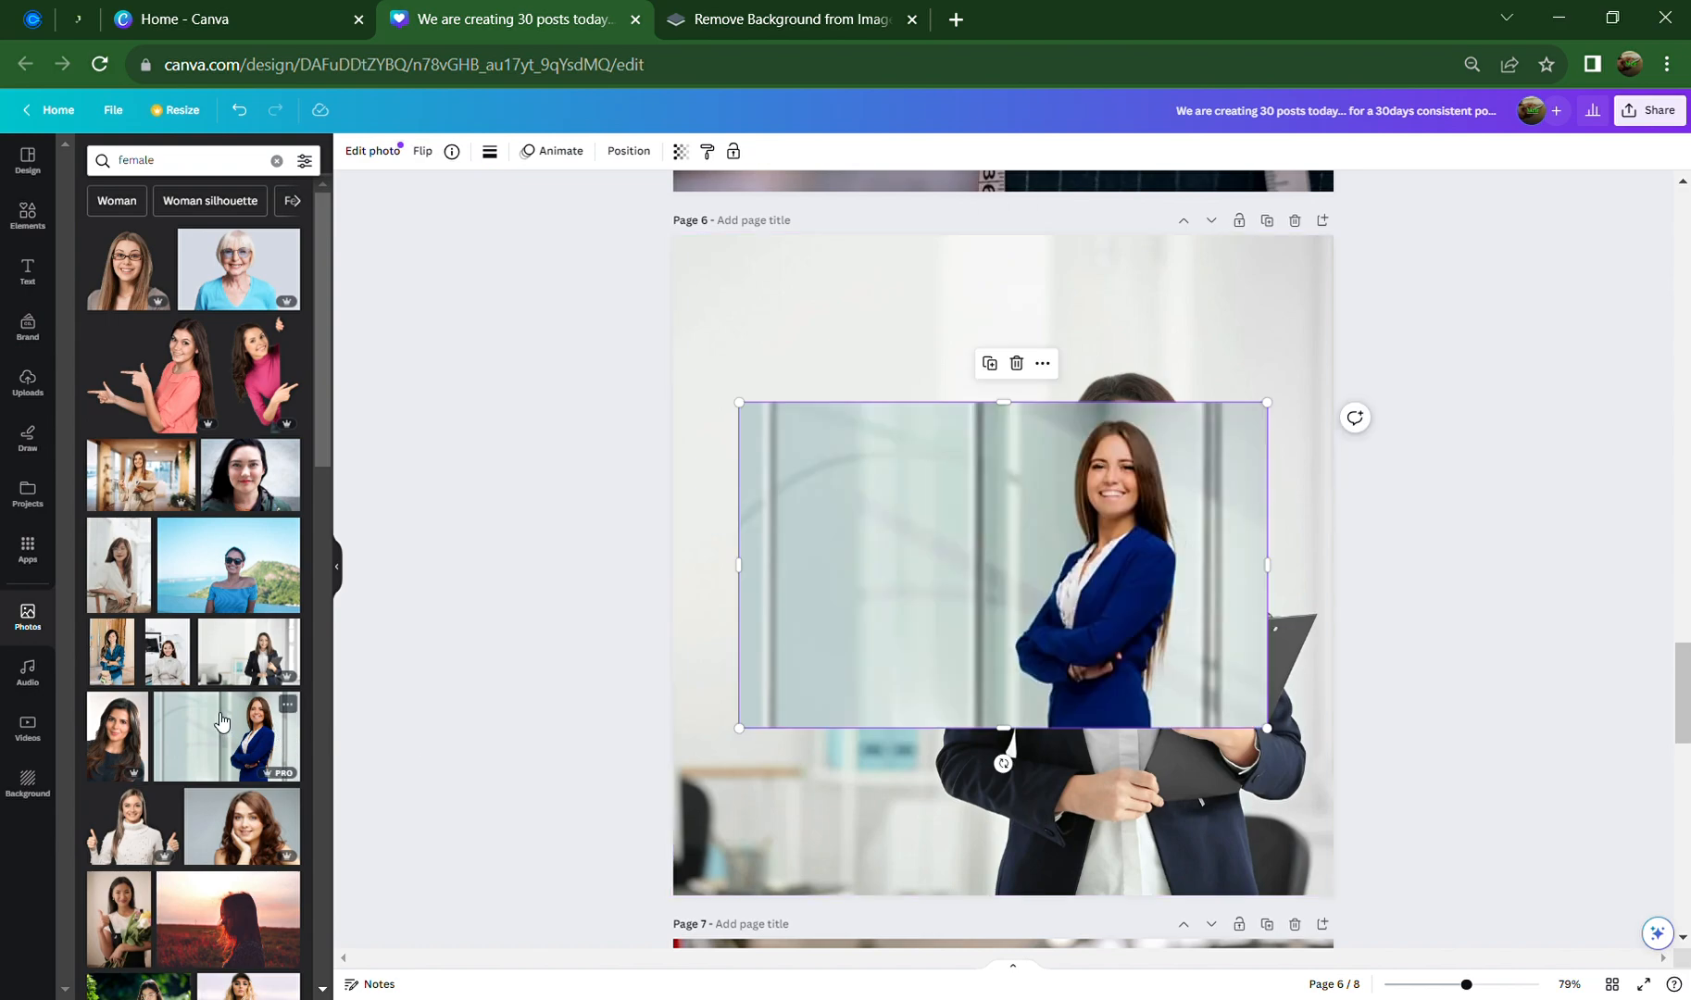
right_click(935, 594)
click(1031, 943)
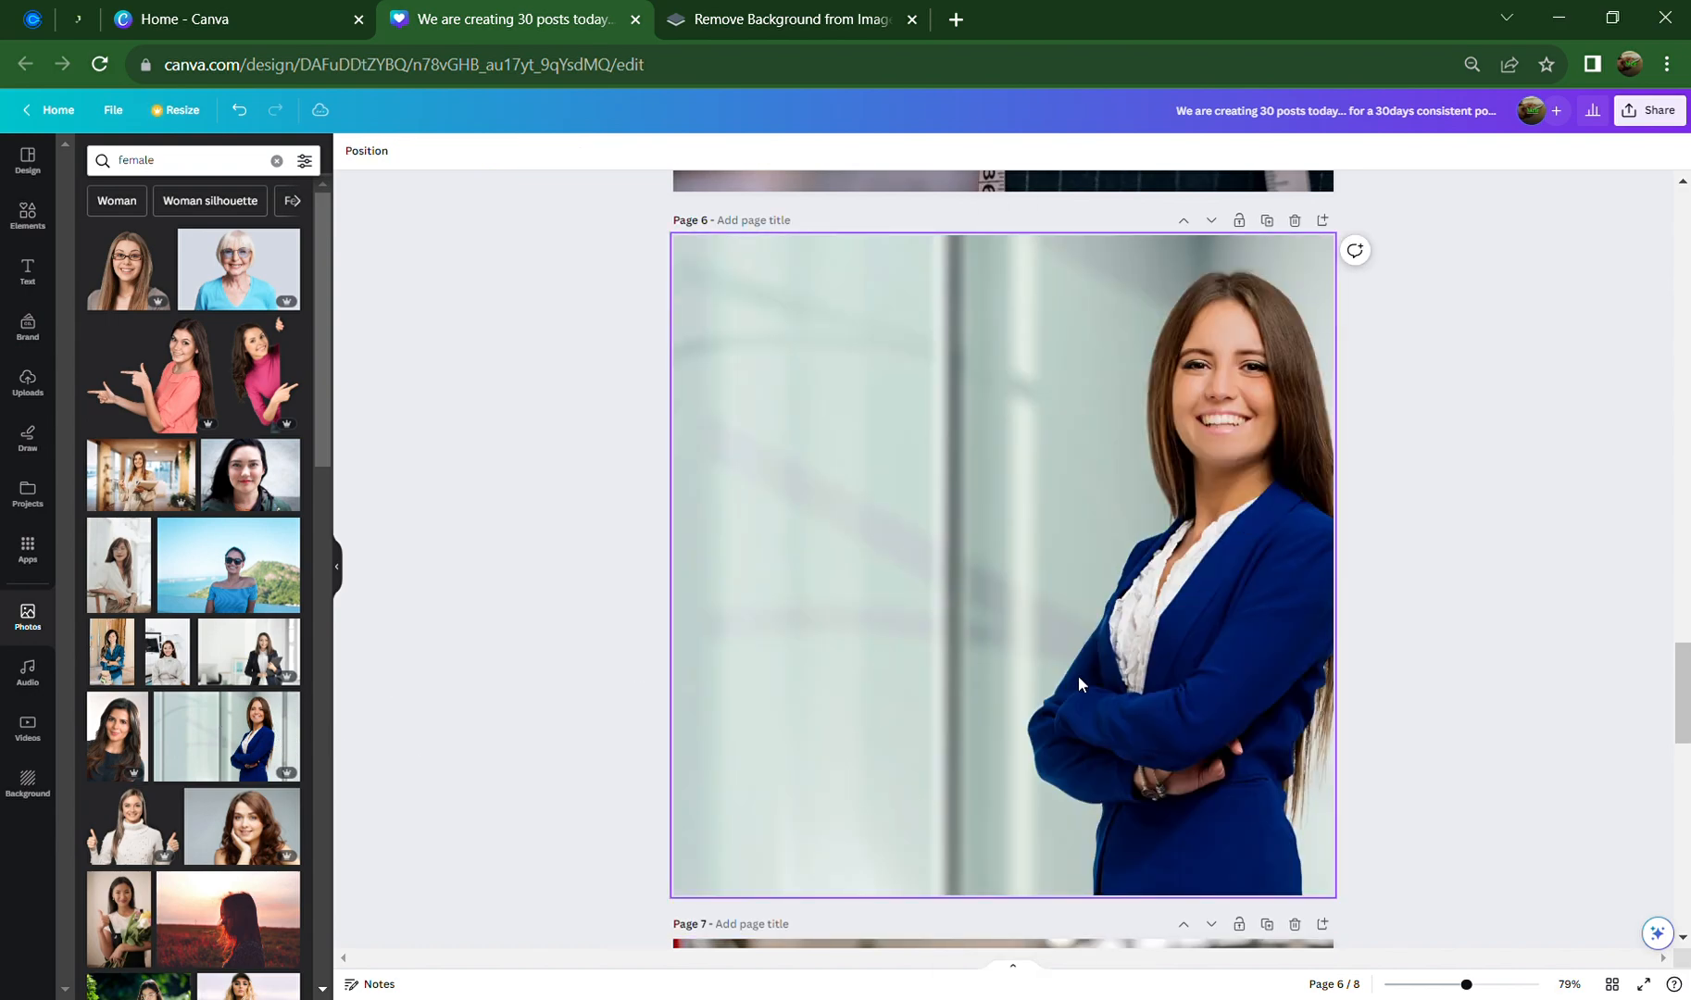
Set the beach sunglasses photo as the background, shifted so the woman sits right
click(204, 571)
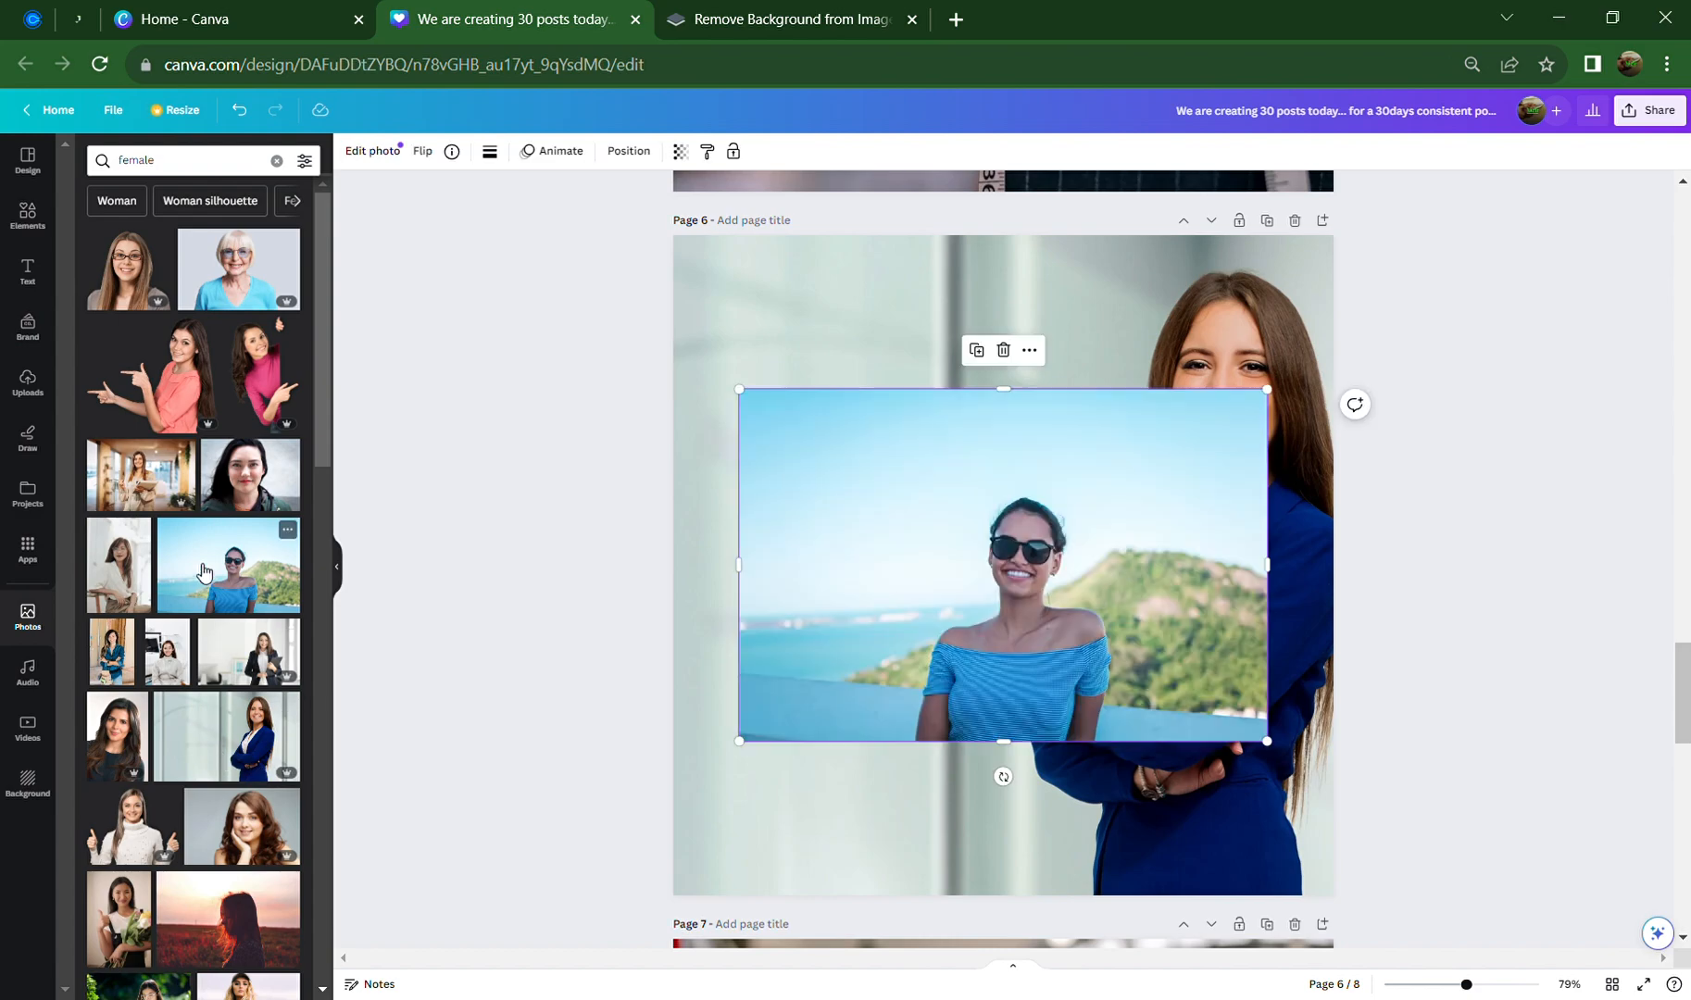
right_click(908, 623)
click(996, 942)
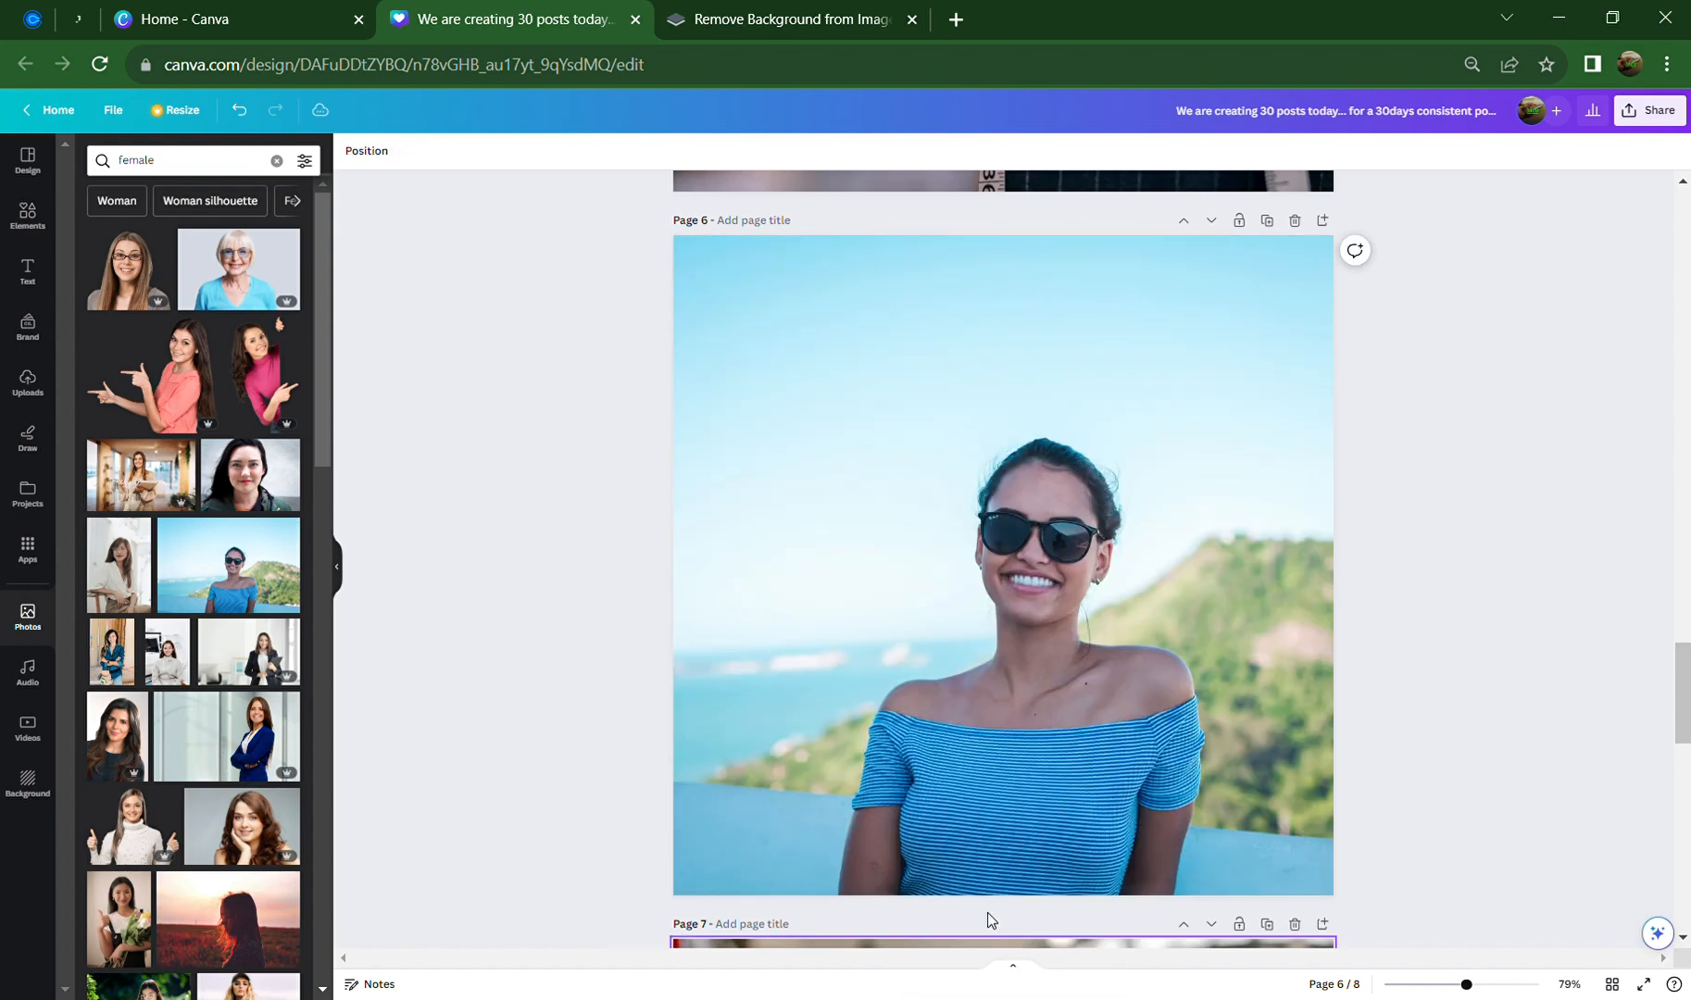
double_click(991, 690)
drag(955, 758, 1080, 775)
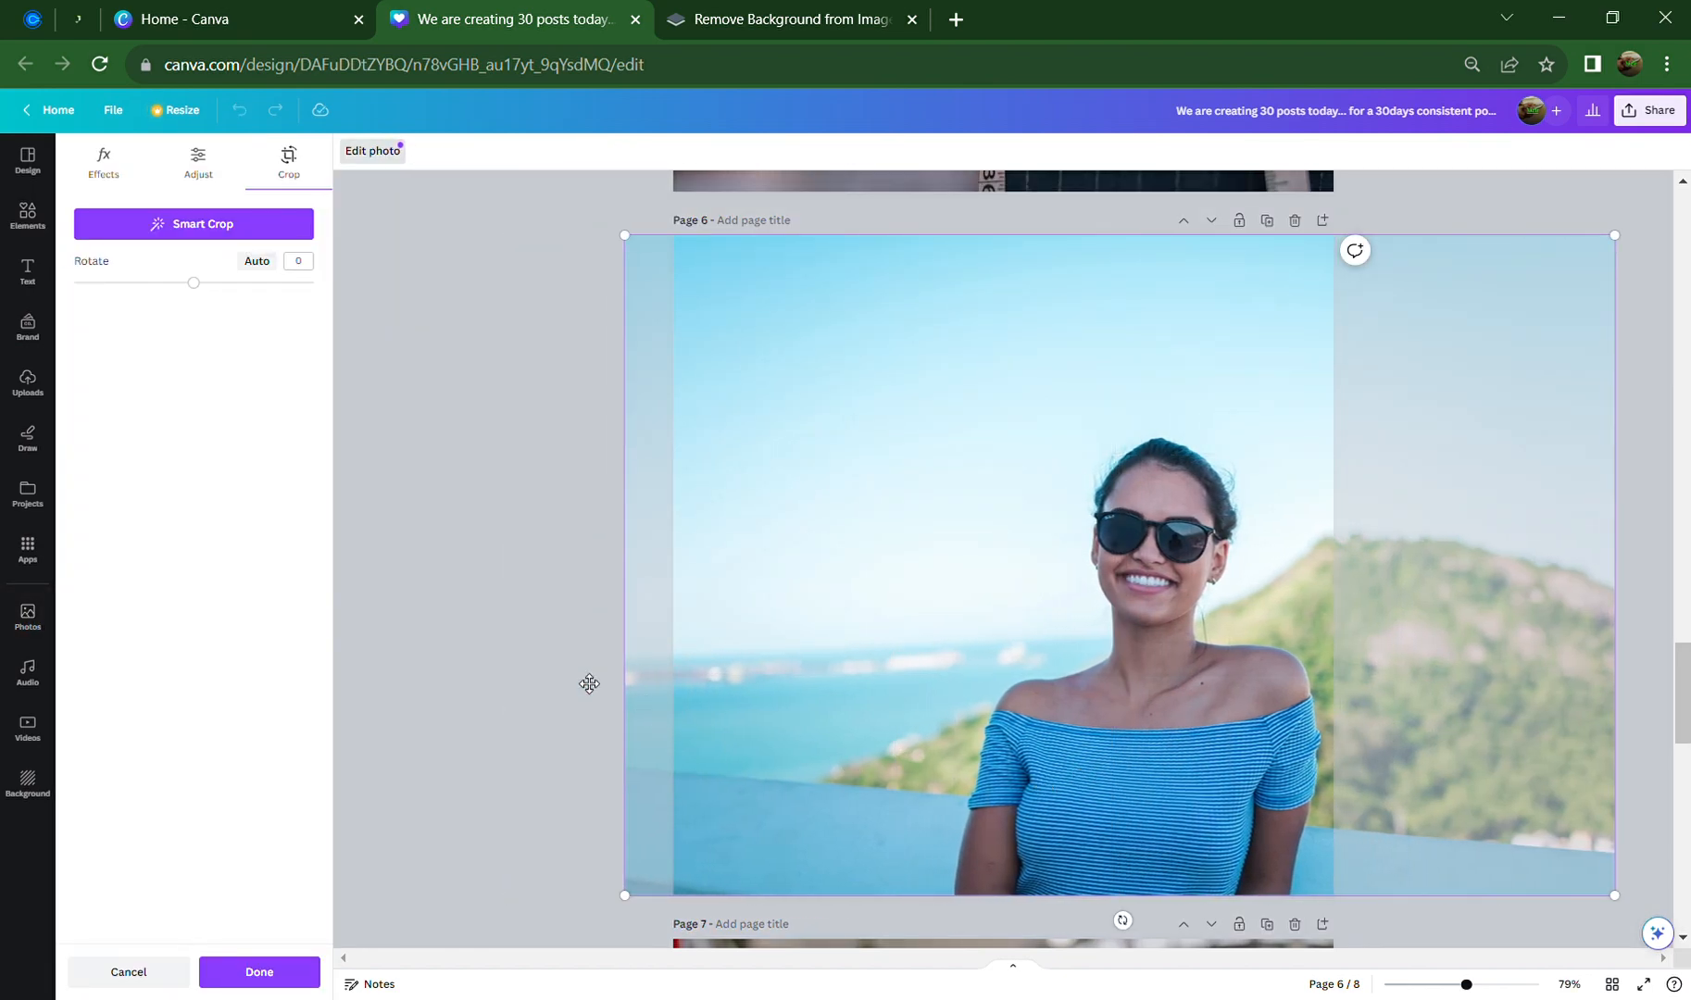
click(455, 613)
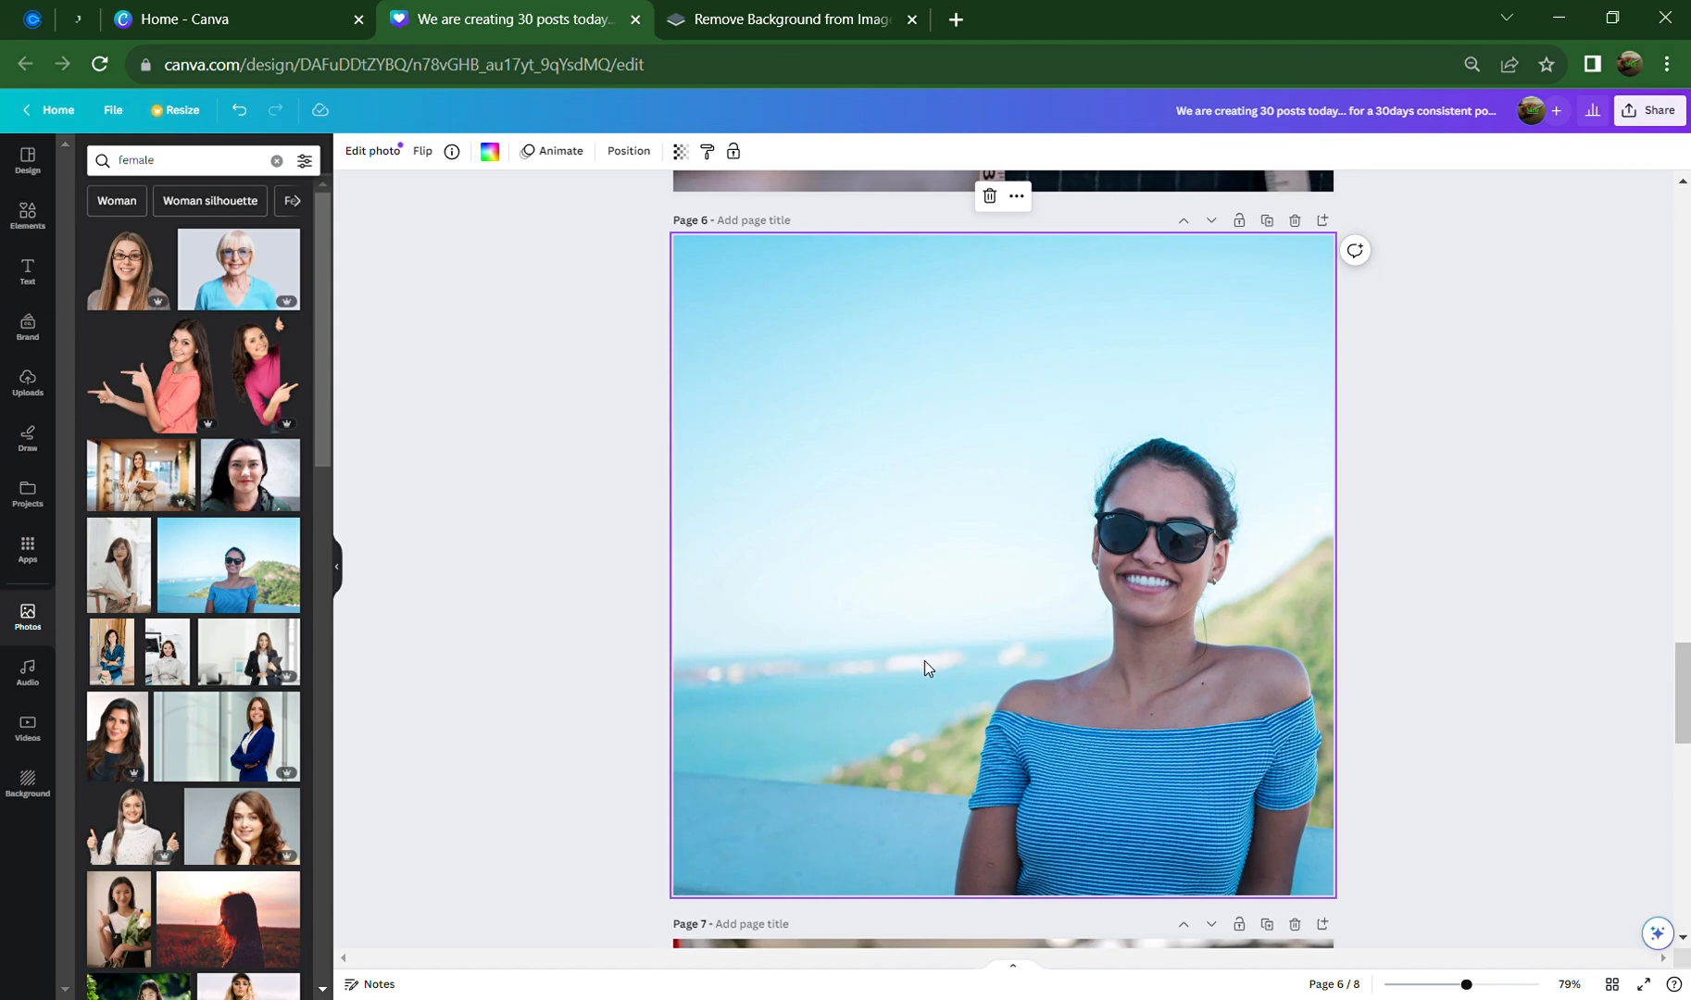
click(509, 622)
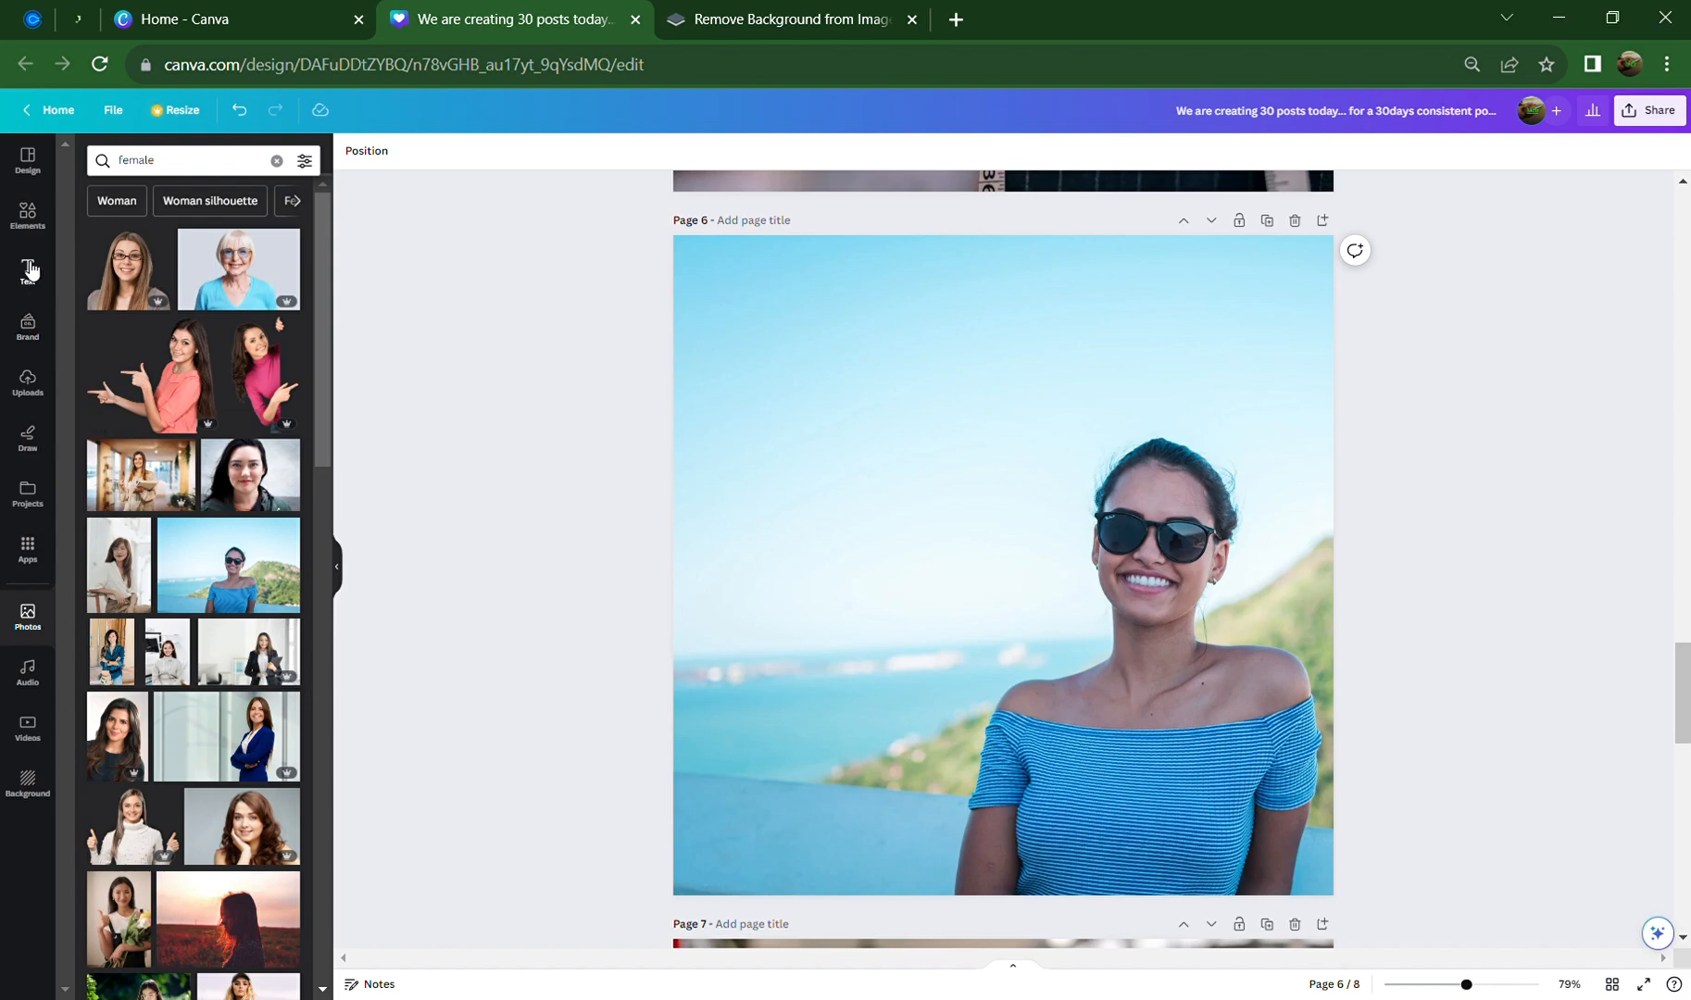
Add a yellow rounded square, move it to page 6's lower-left and stretch it downward
click(28, 215)
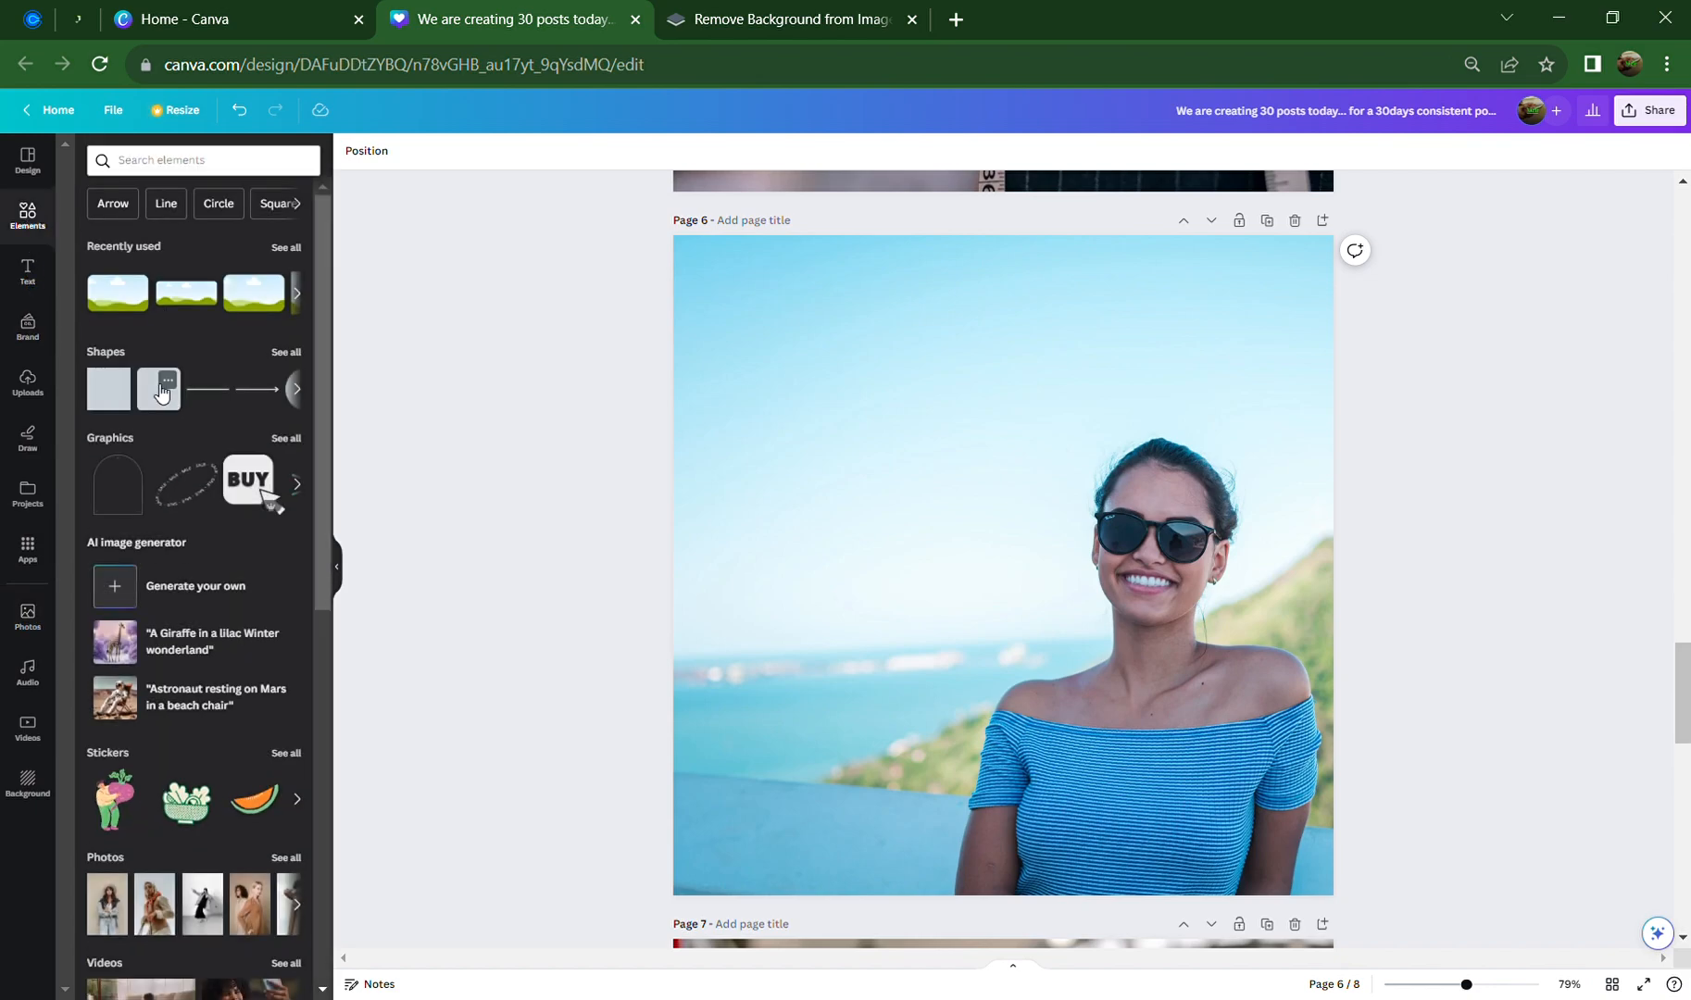
click(161, 393)
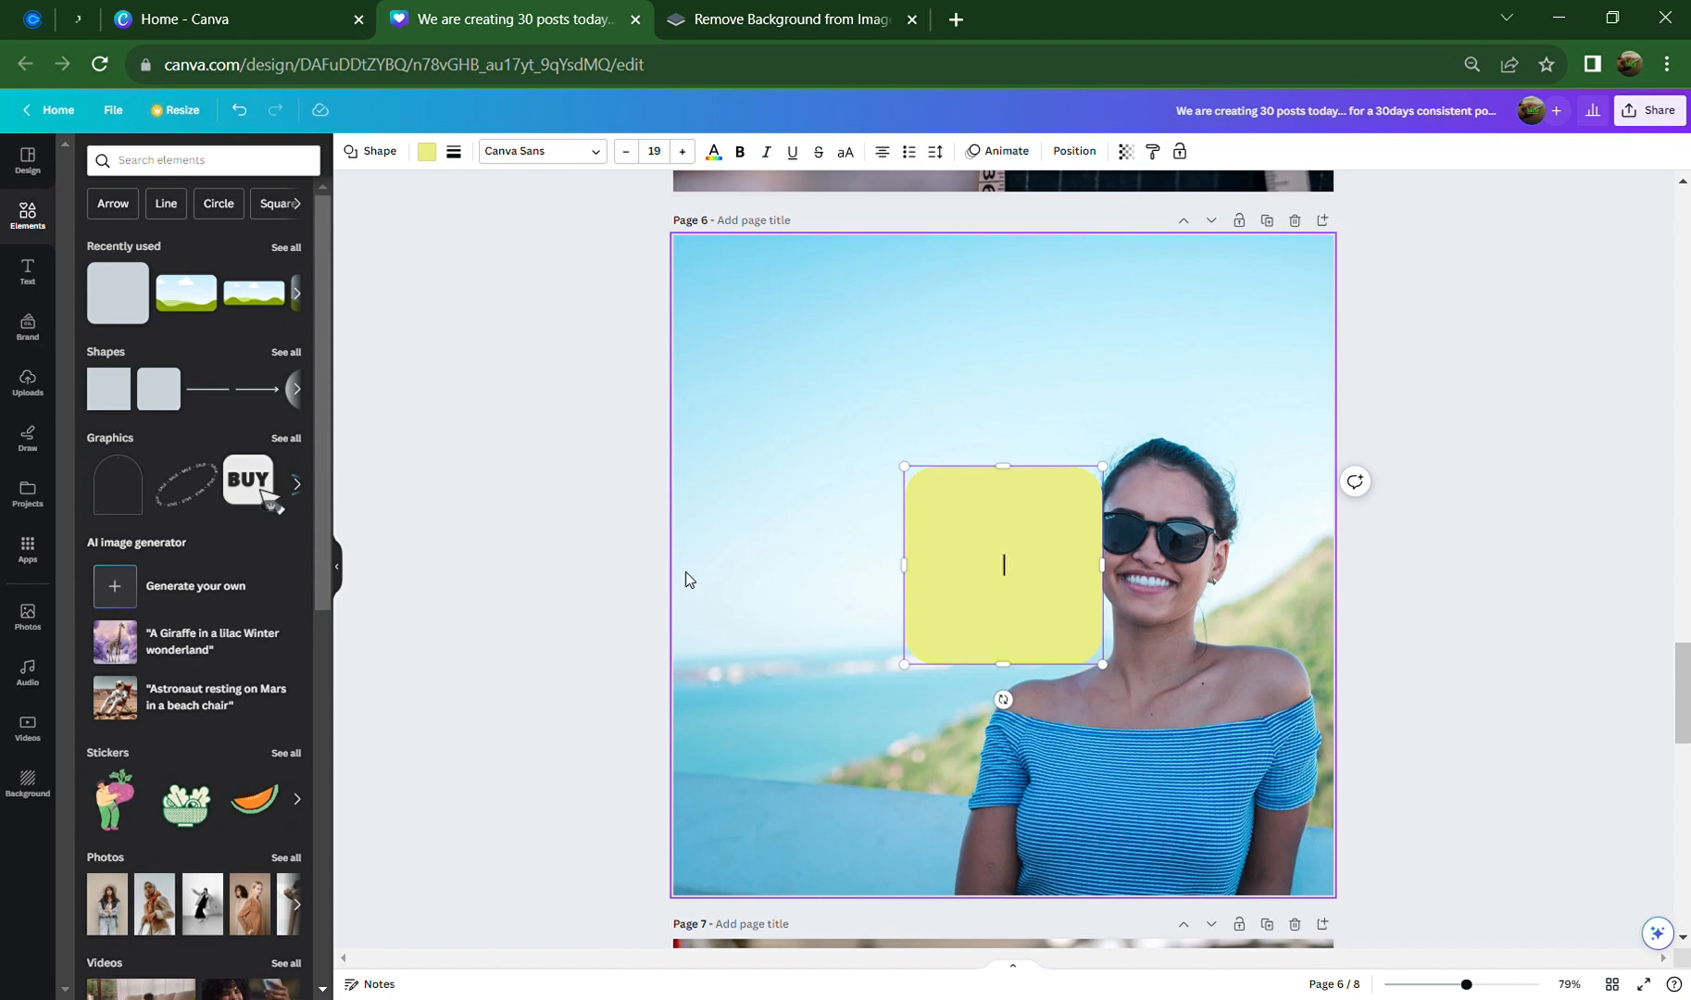
click(600, 549)
drag(1007, 583, 1060, 669)
drag(909, 757, 908, 885)
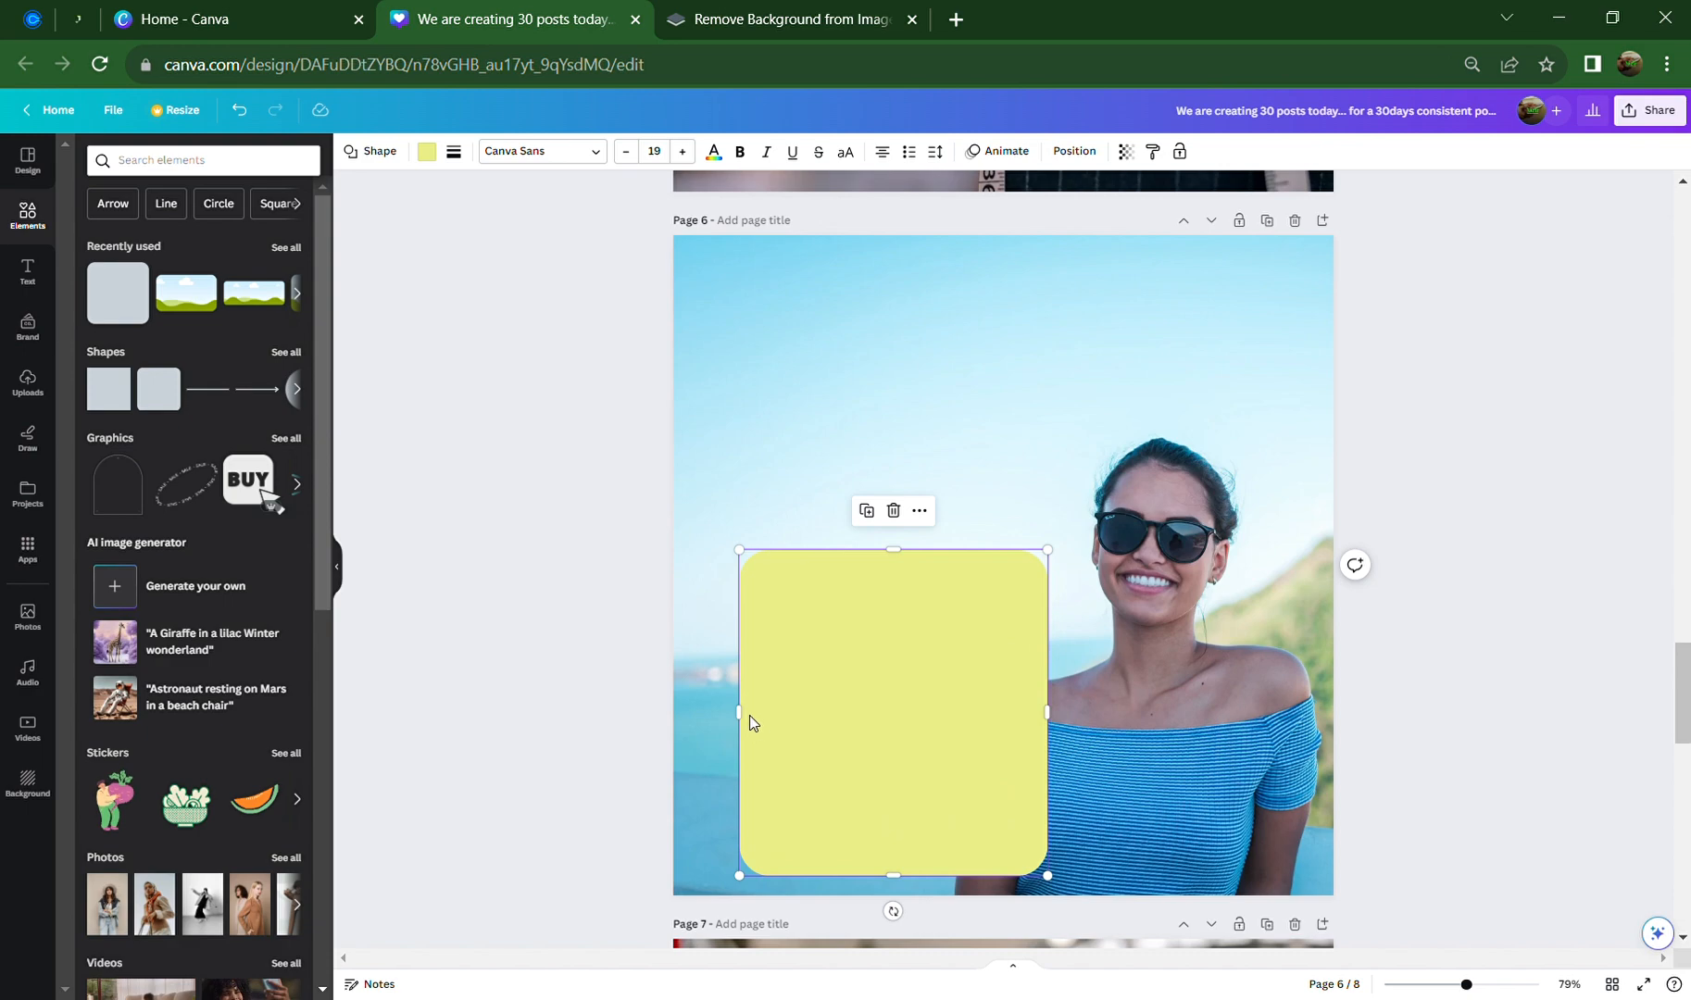
Widen the yellow rounded square on both sides to about 660 × 533
drag(750, 727, 729, 727)
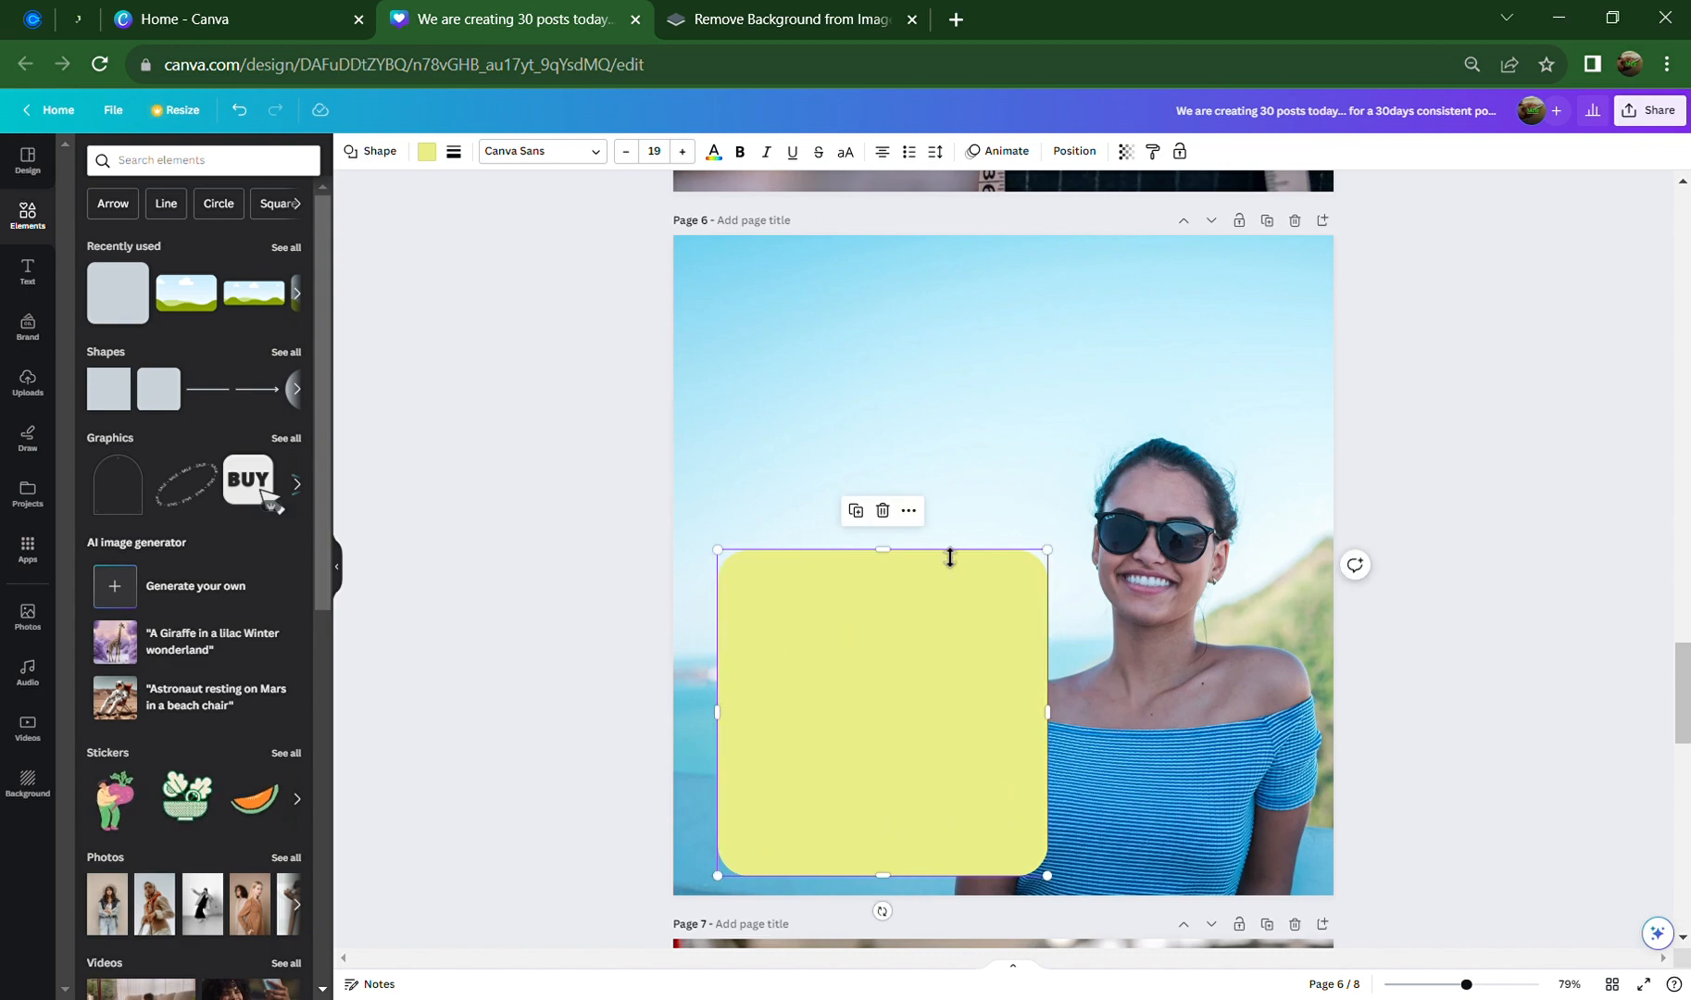
drag(1061, 738, 1087, 738)
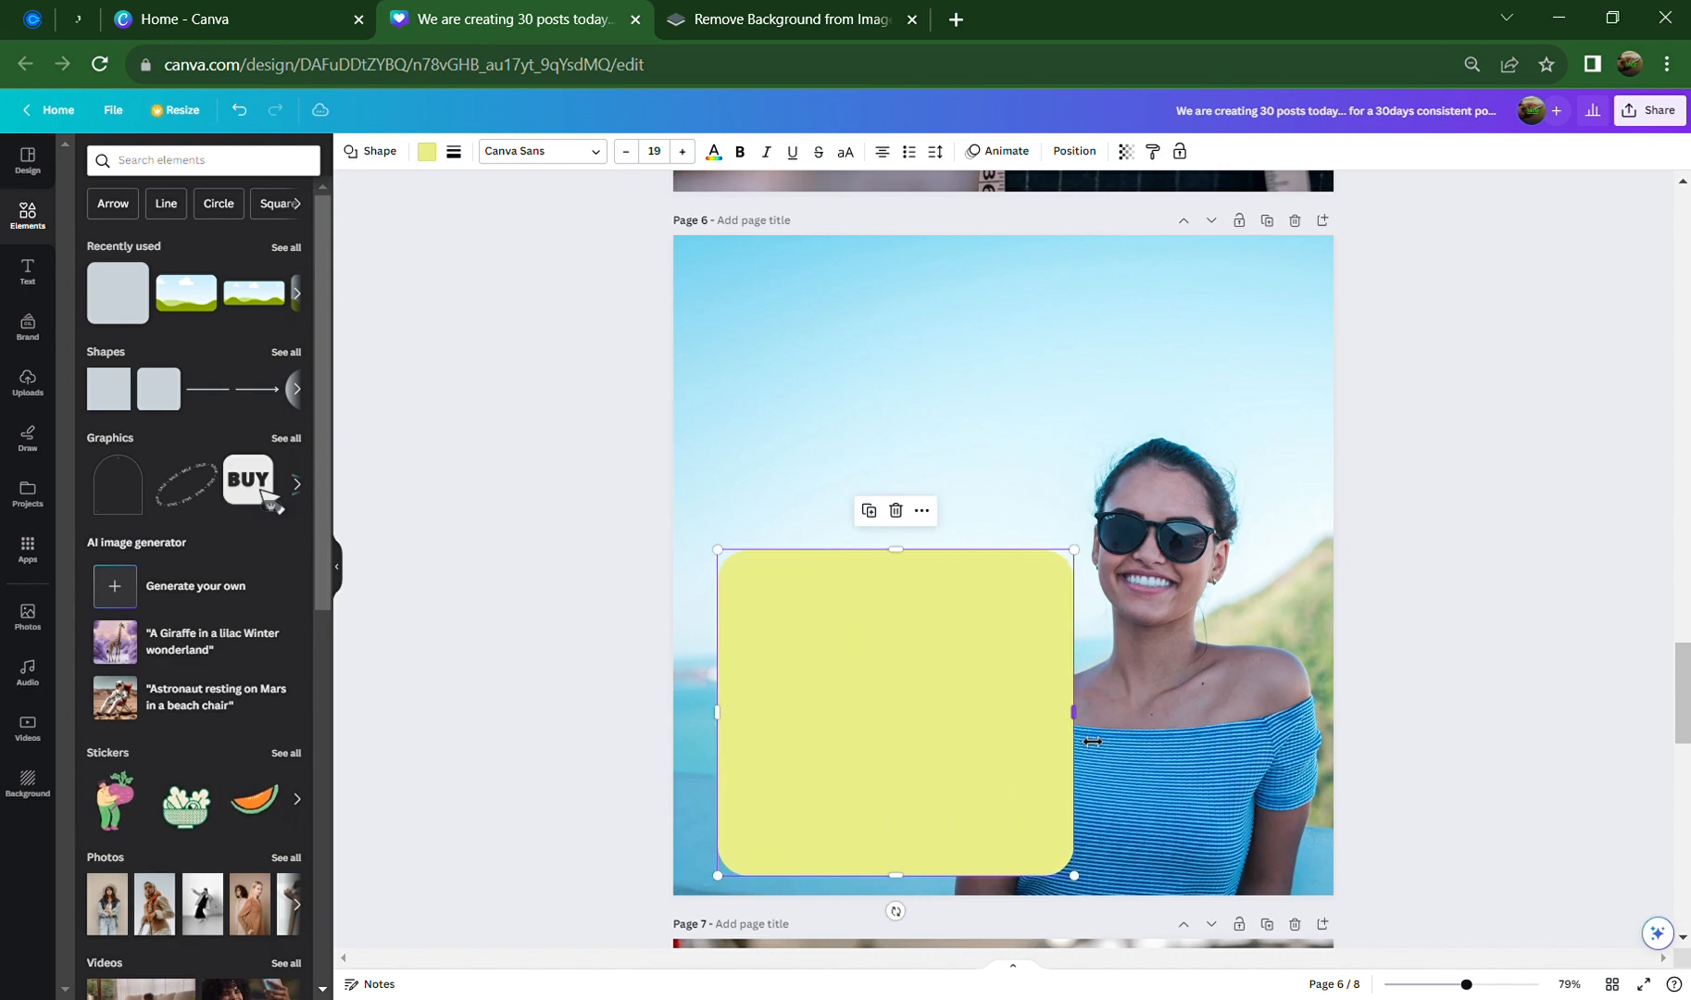
click(1517, 592)
scroll(944, 719, down, 2)
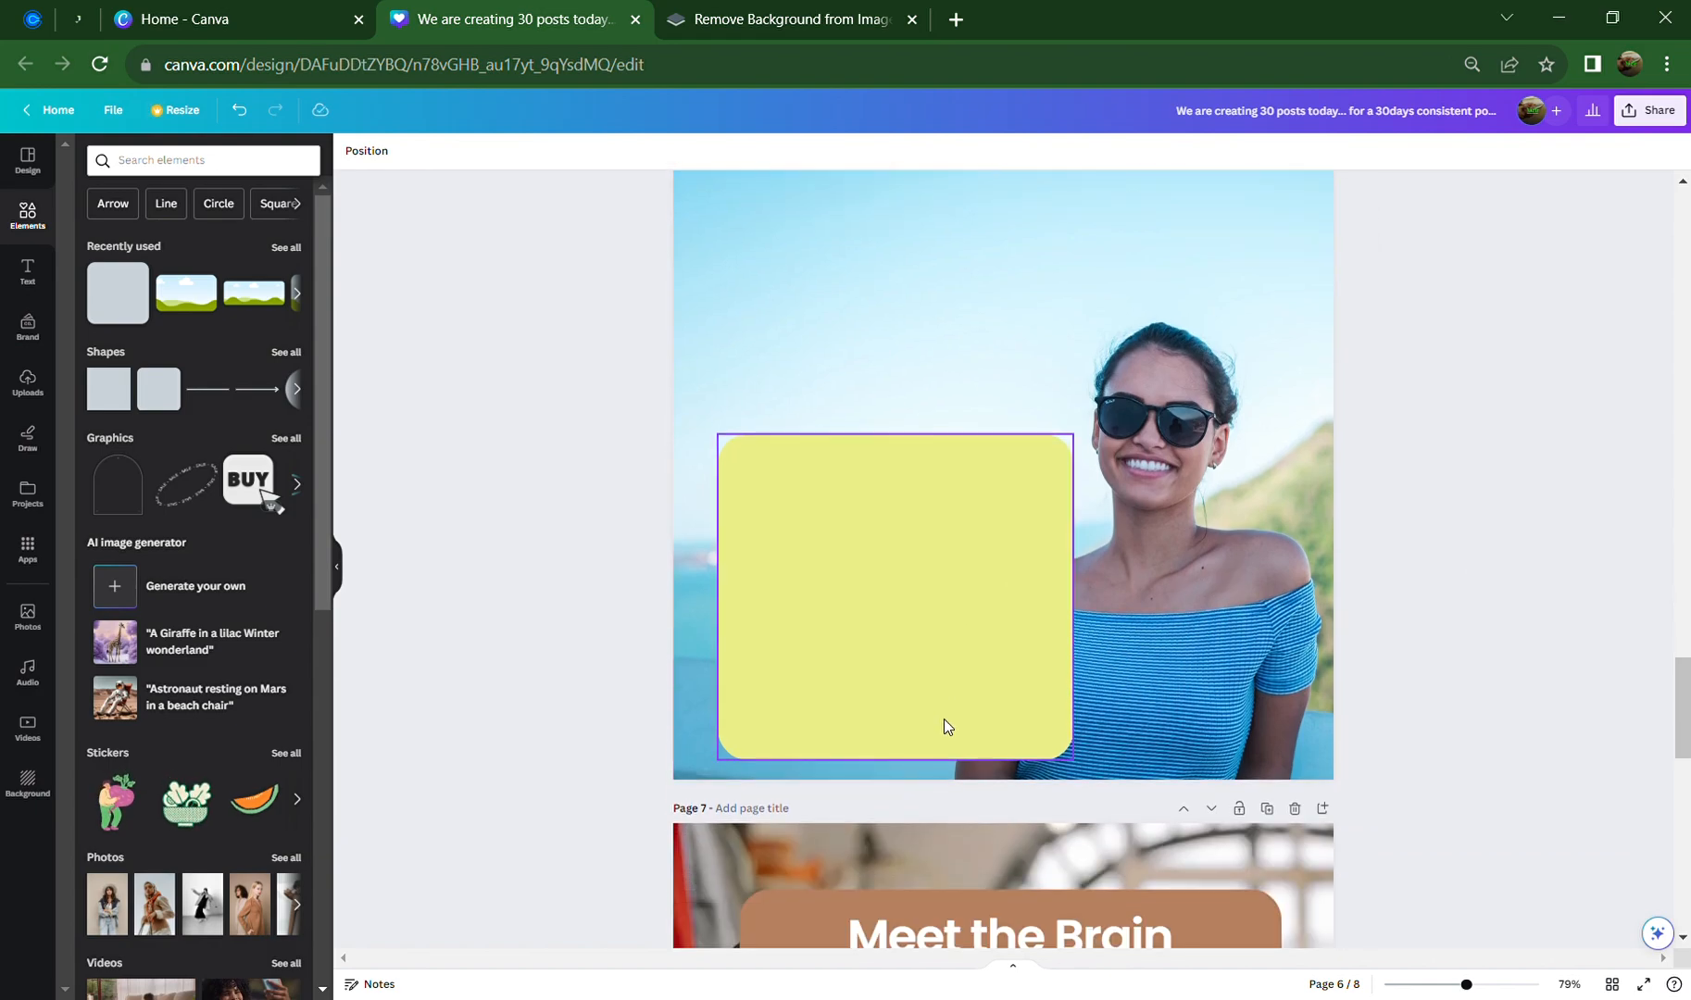
scroll(940, 719, up, 5)
scroll(941, 734, down, 5)
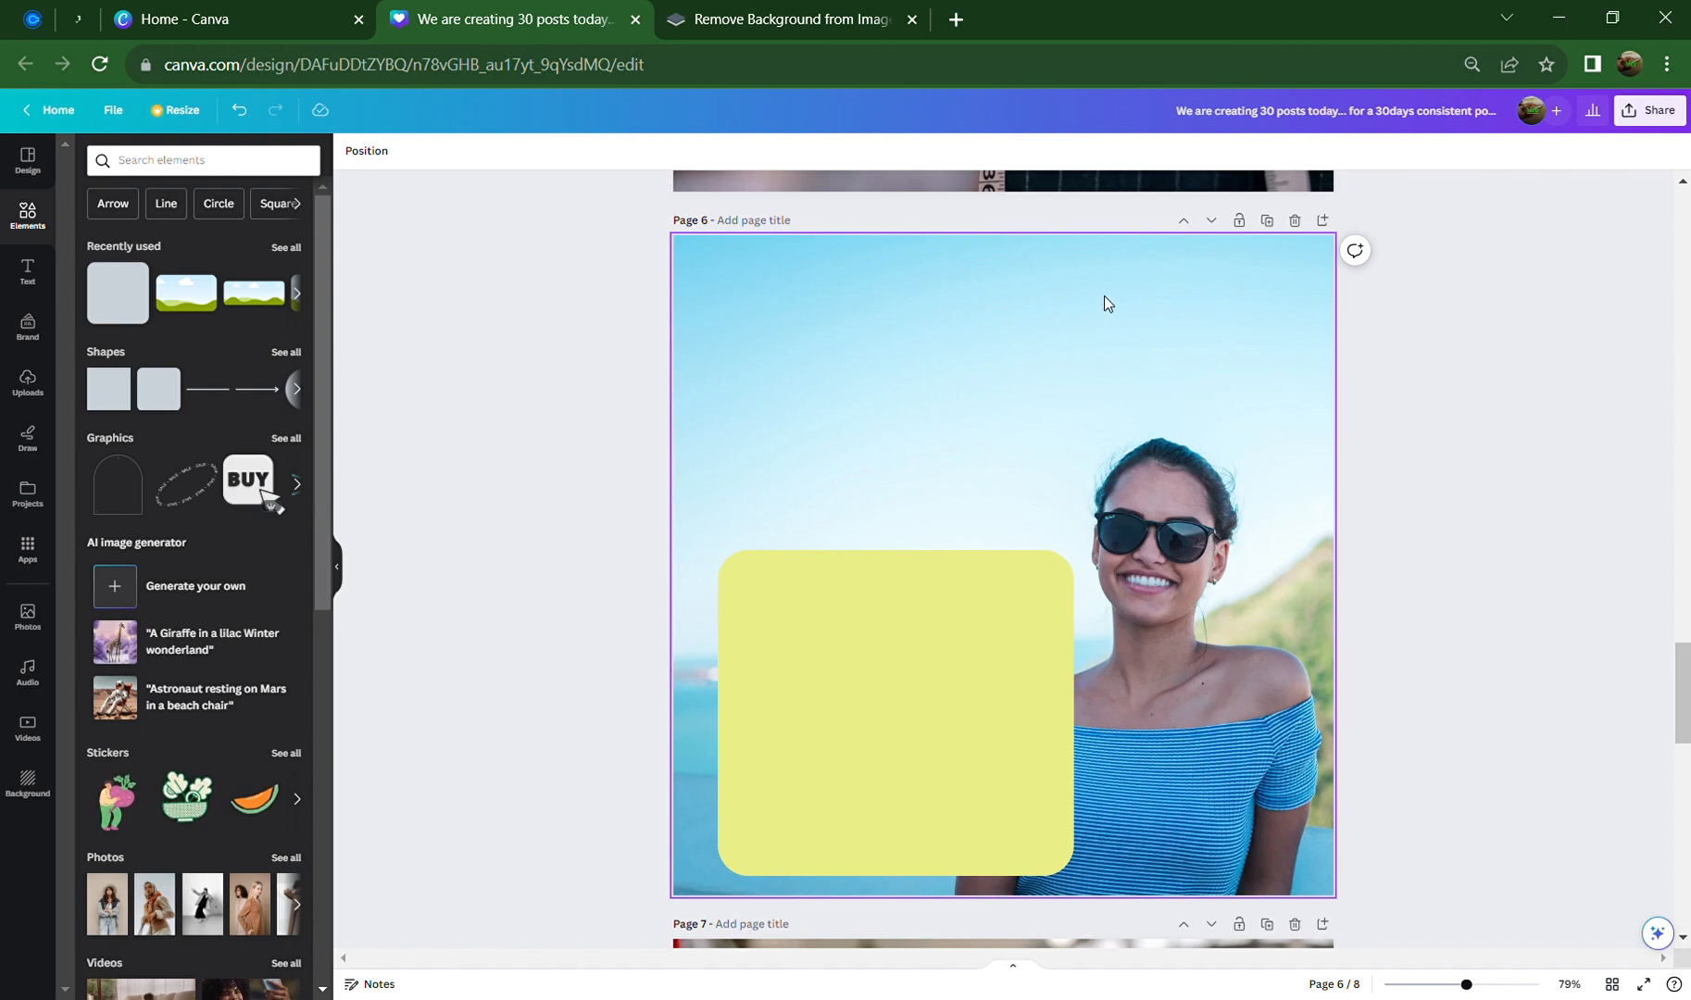
click(1009, 686)
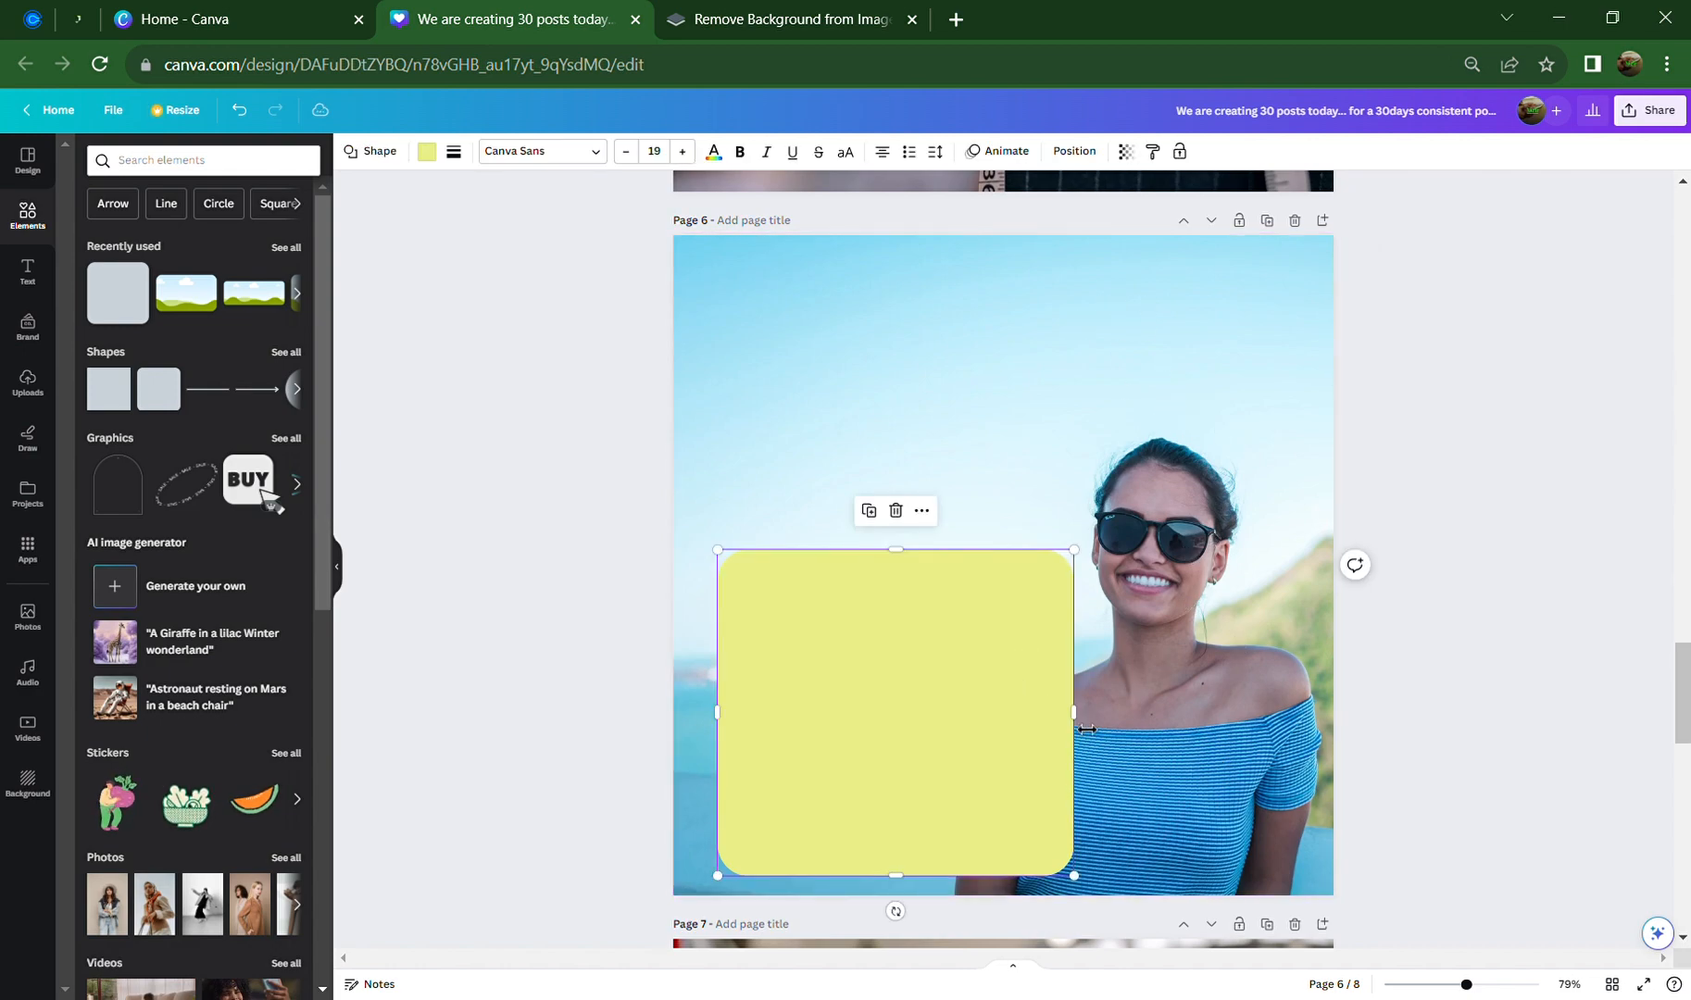
drag(1074, 712, 1131, 721)
click(1231, 713)
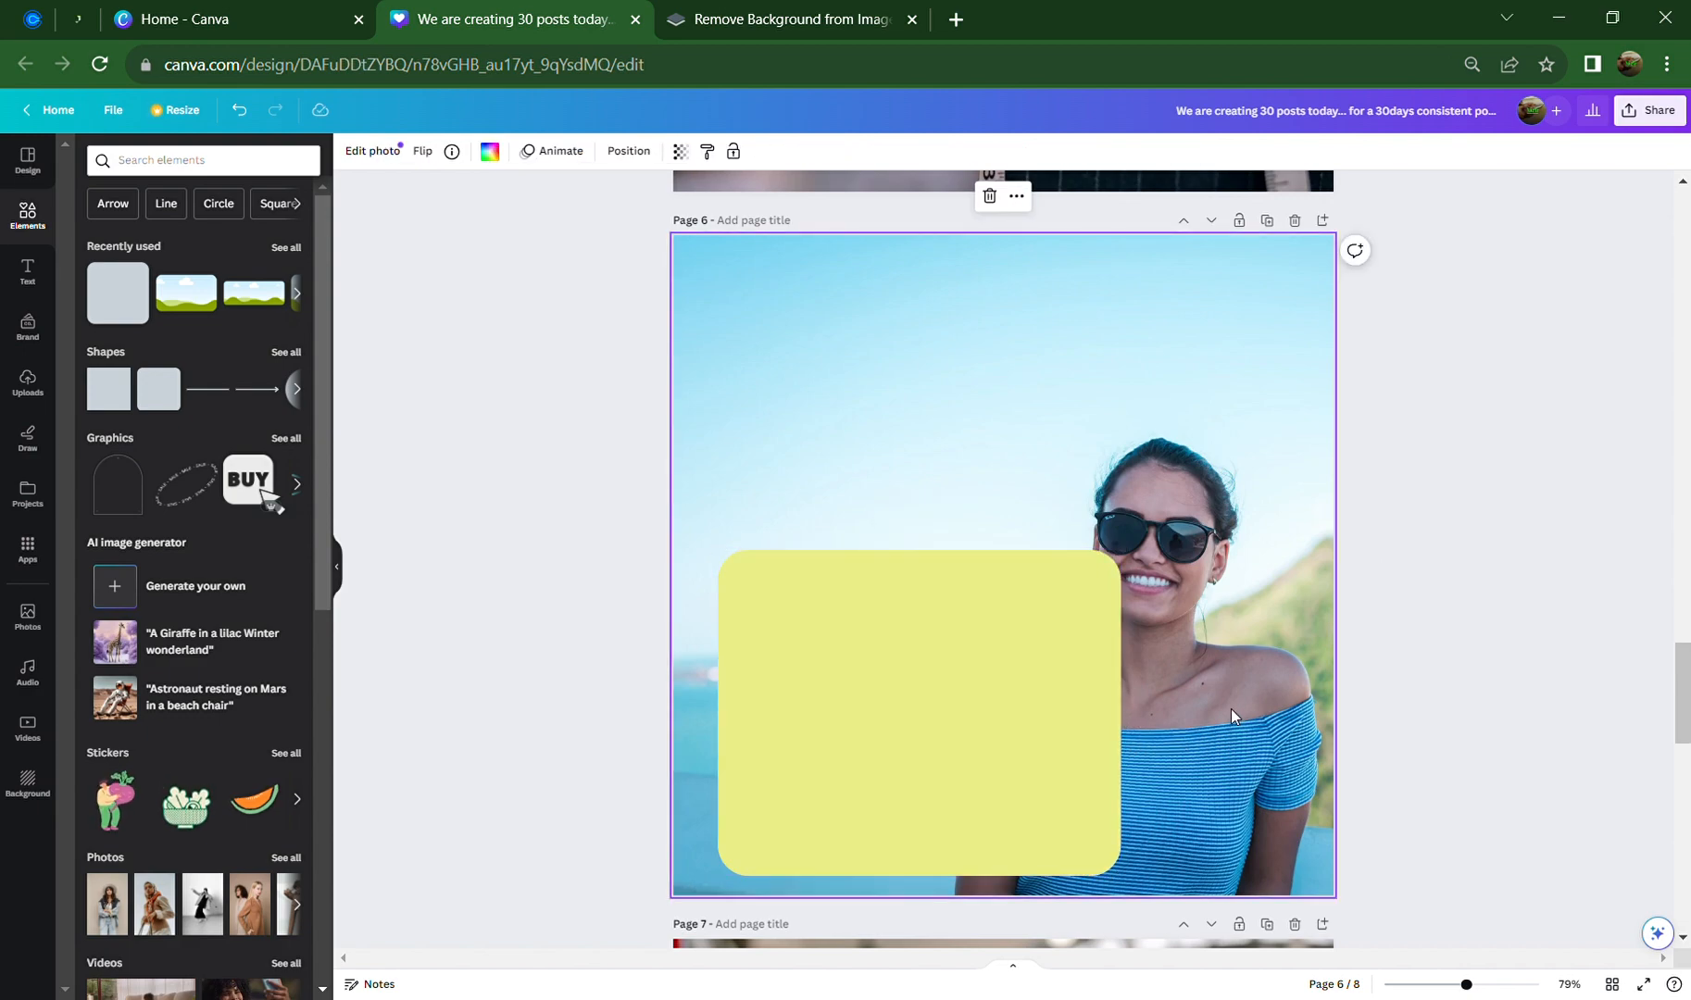
Enlarge the beach background from its corners and shift it up and right behind the yellow box
double_click(918, 389)
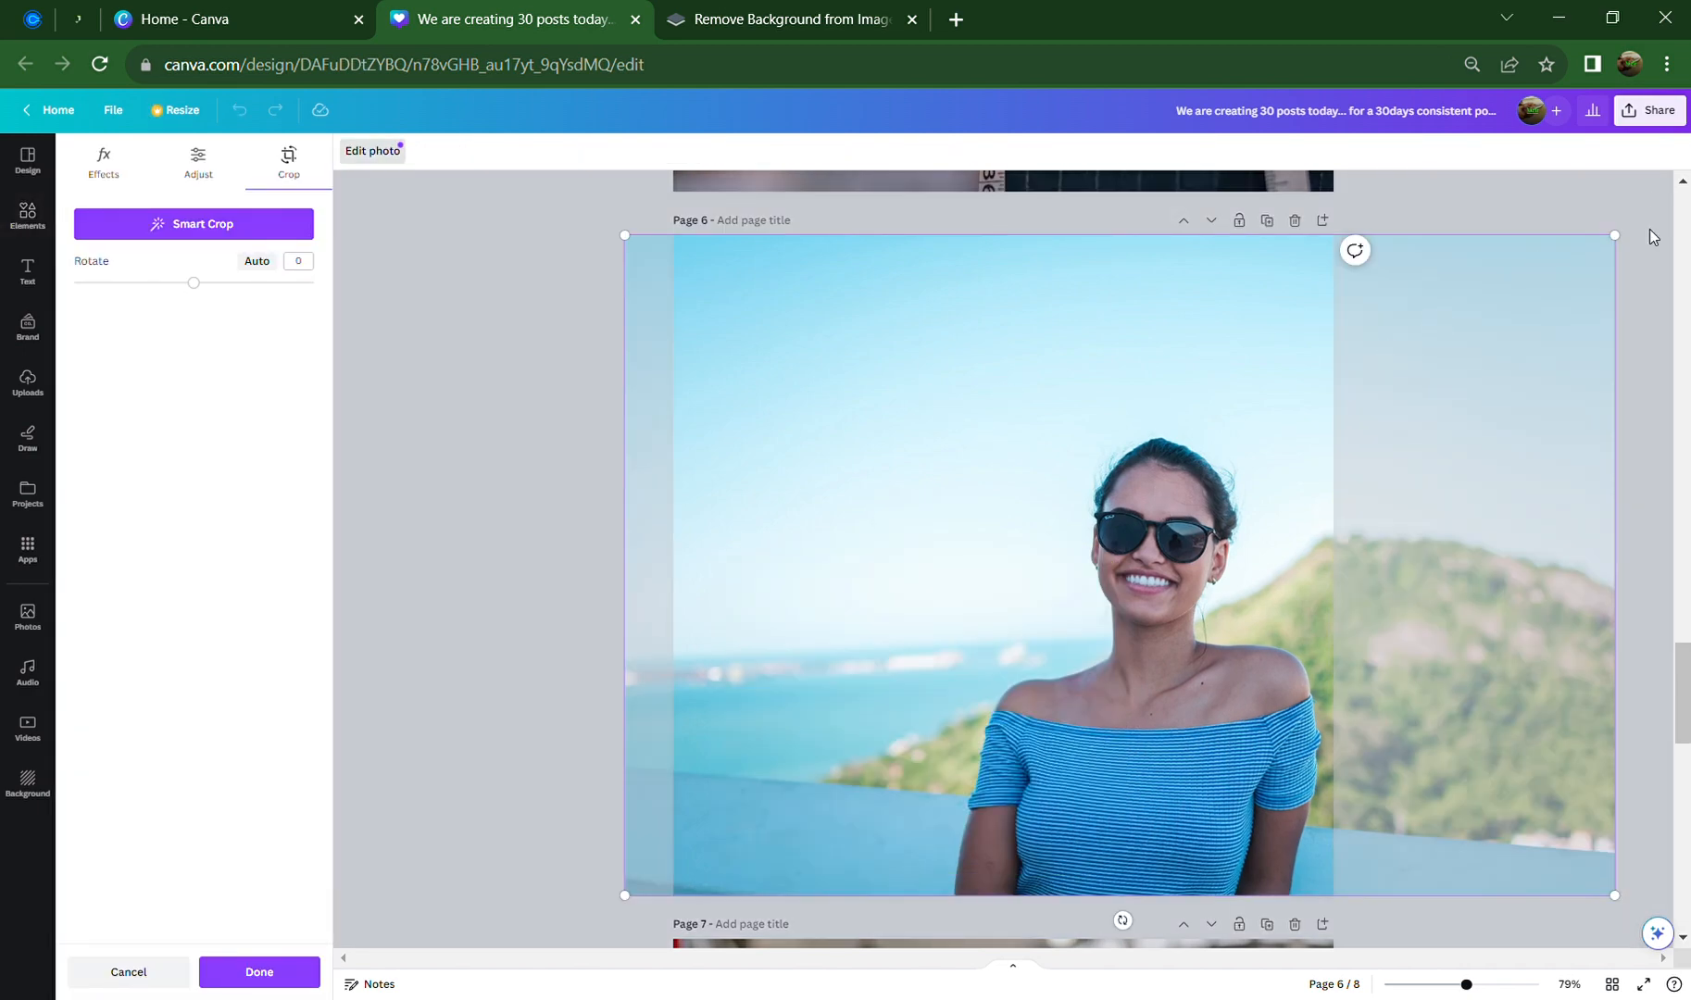
drag(1628, 252, 1678, 170)
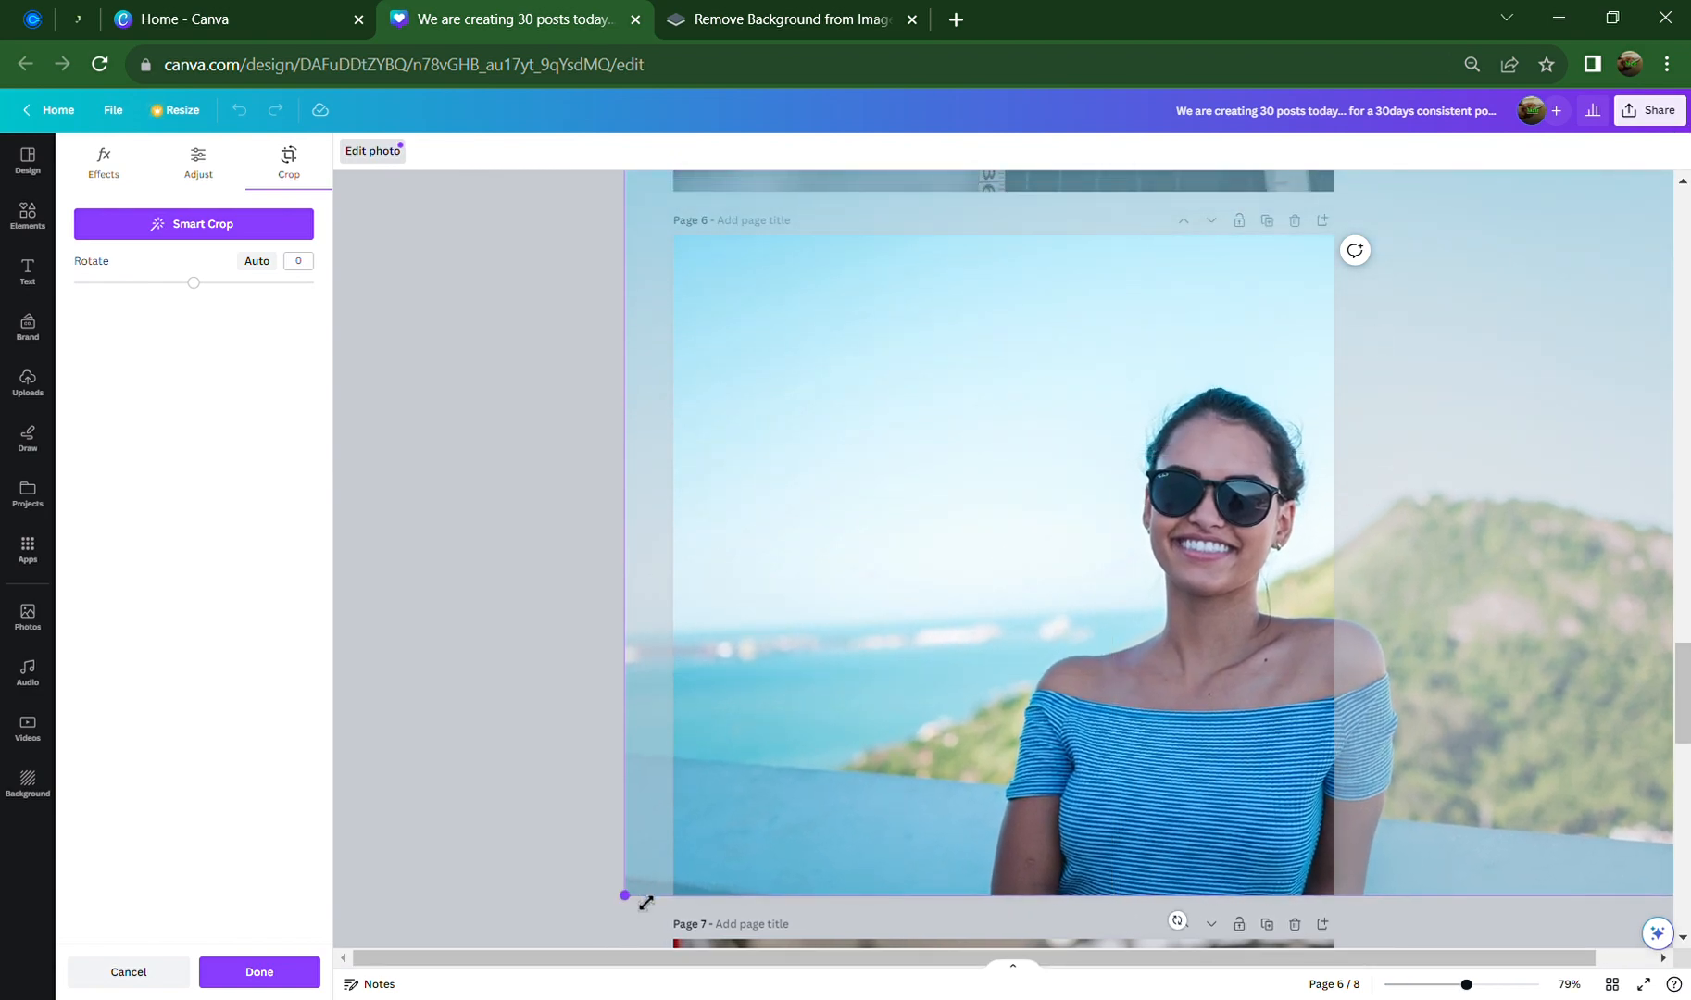
drag(646, 902, 539, 993)
drag(1026, 869, 1079, 800)
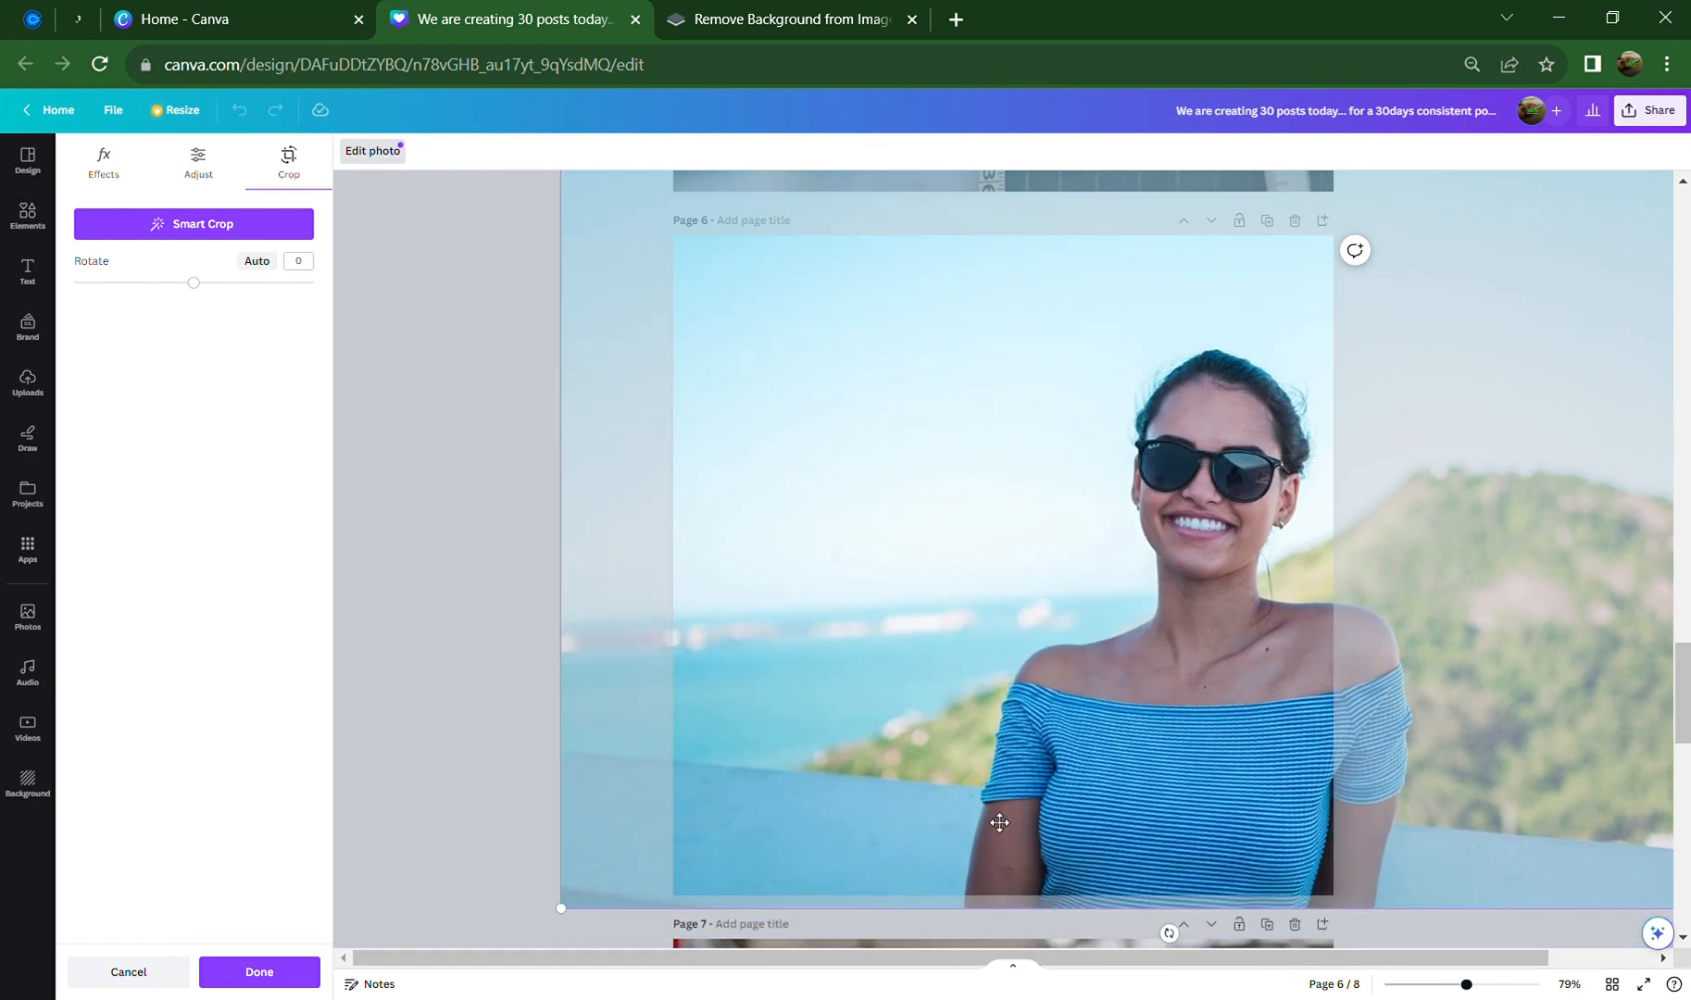
click(474, 720)
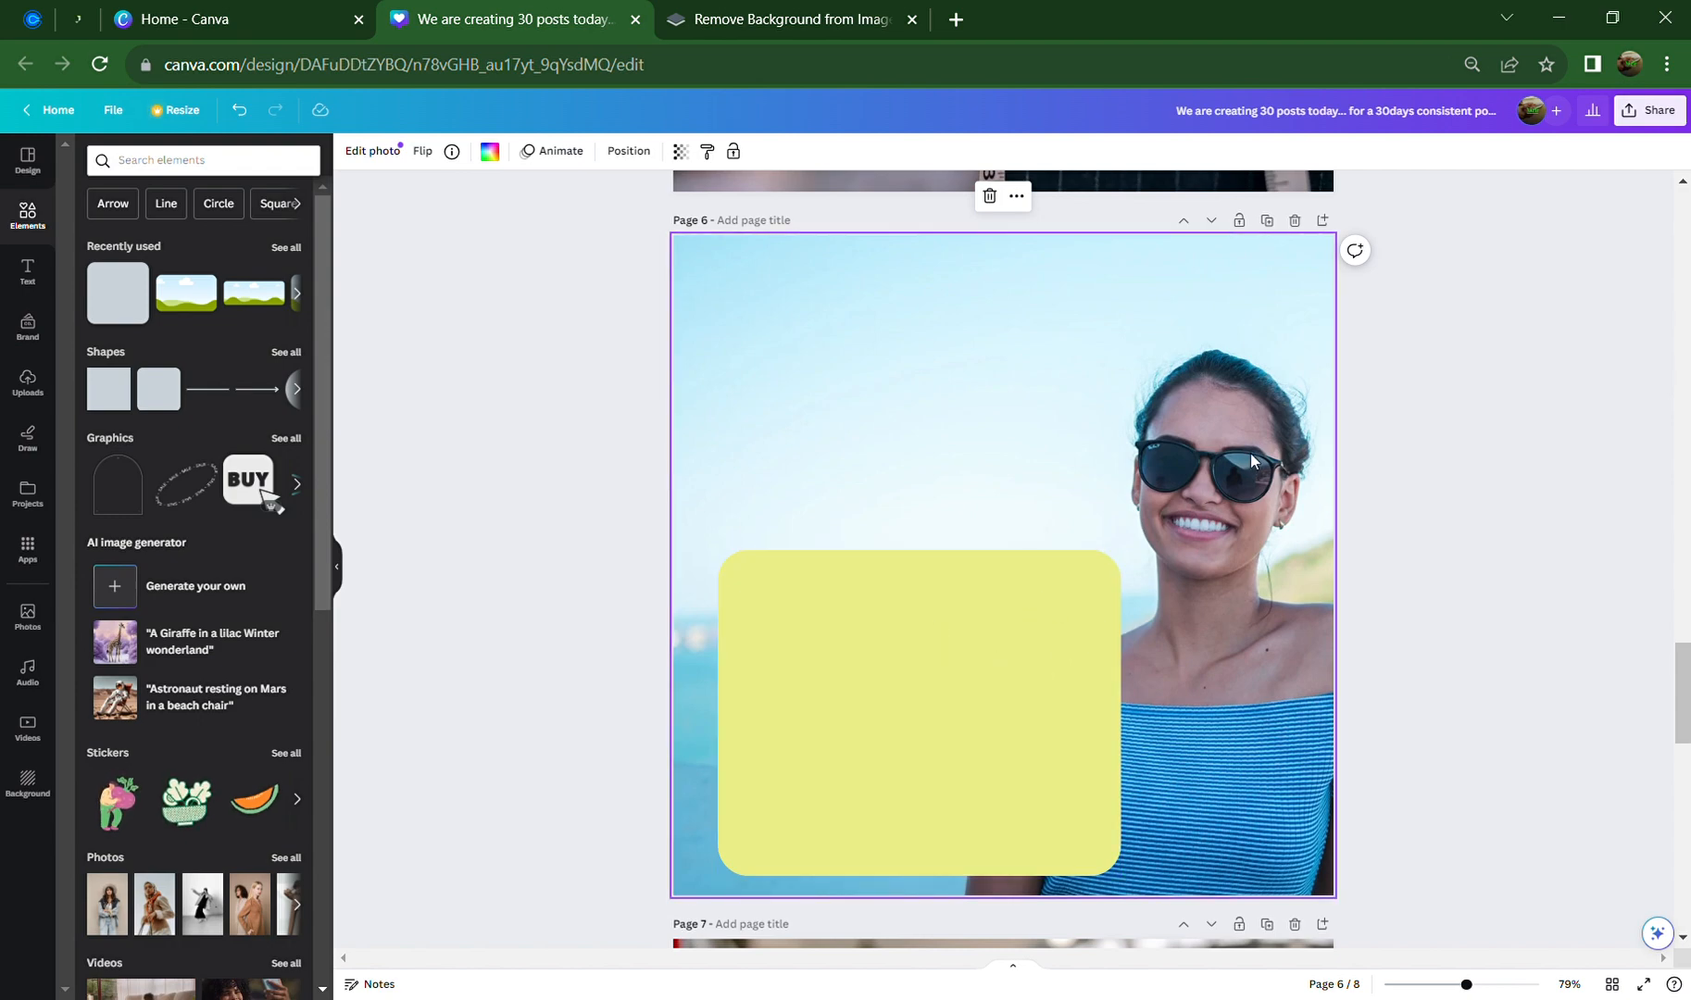
click(1044, 775)
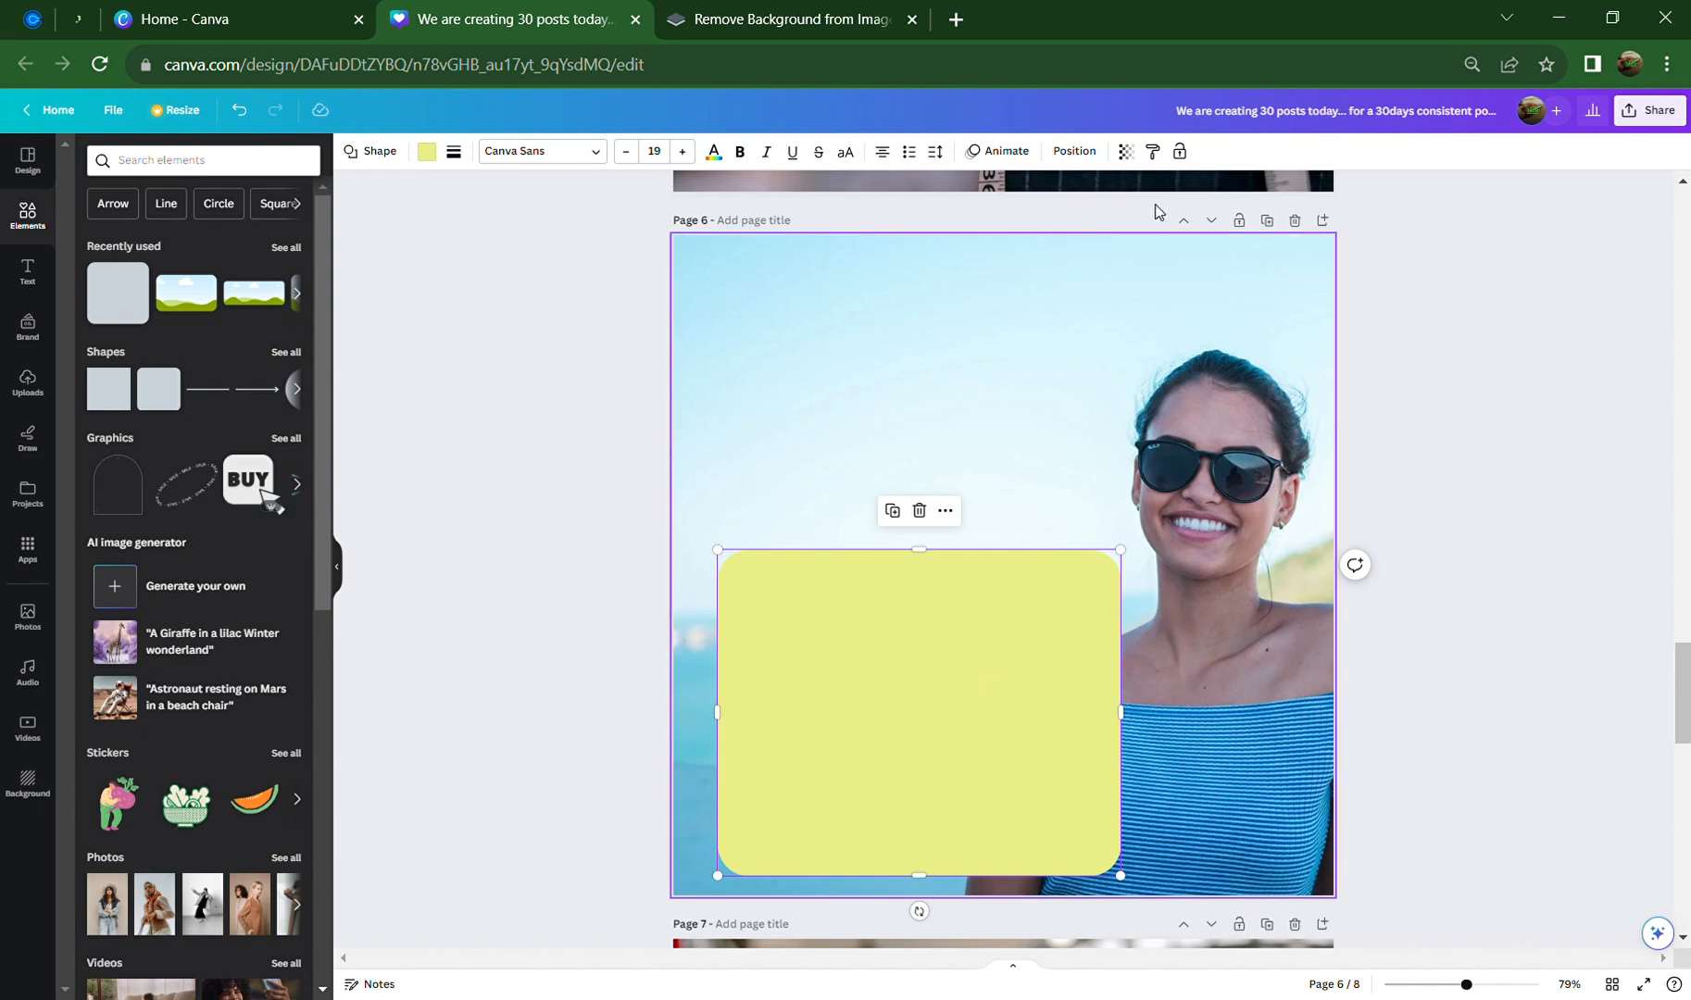
Make the rounded box 40% transparent with a black fill
click(1126, 152)
click(1036, 213)
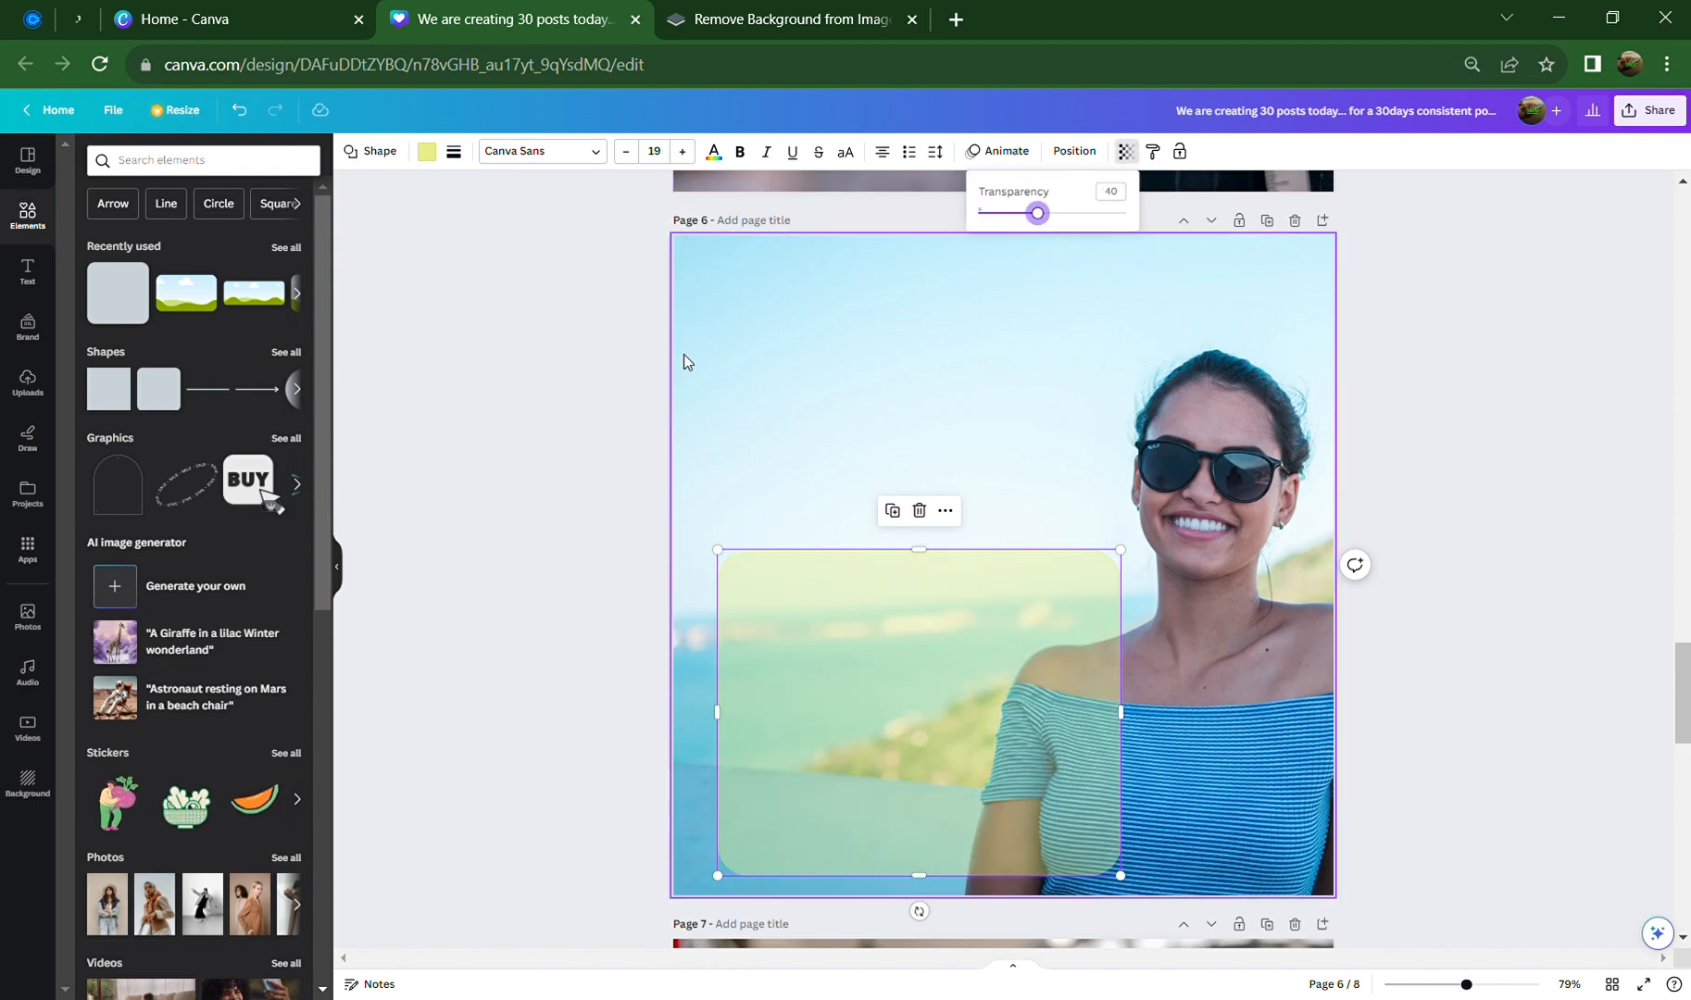
click(426, 152)
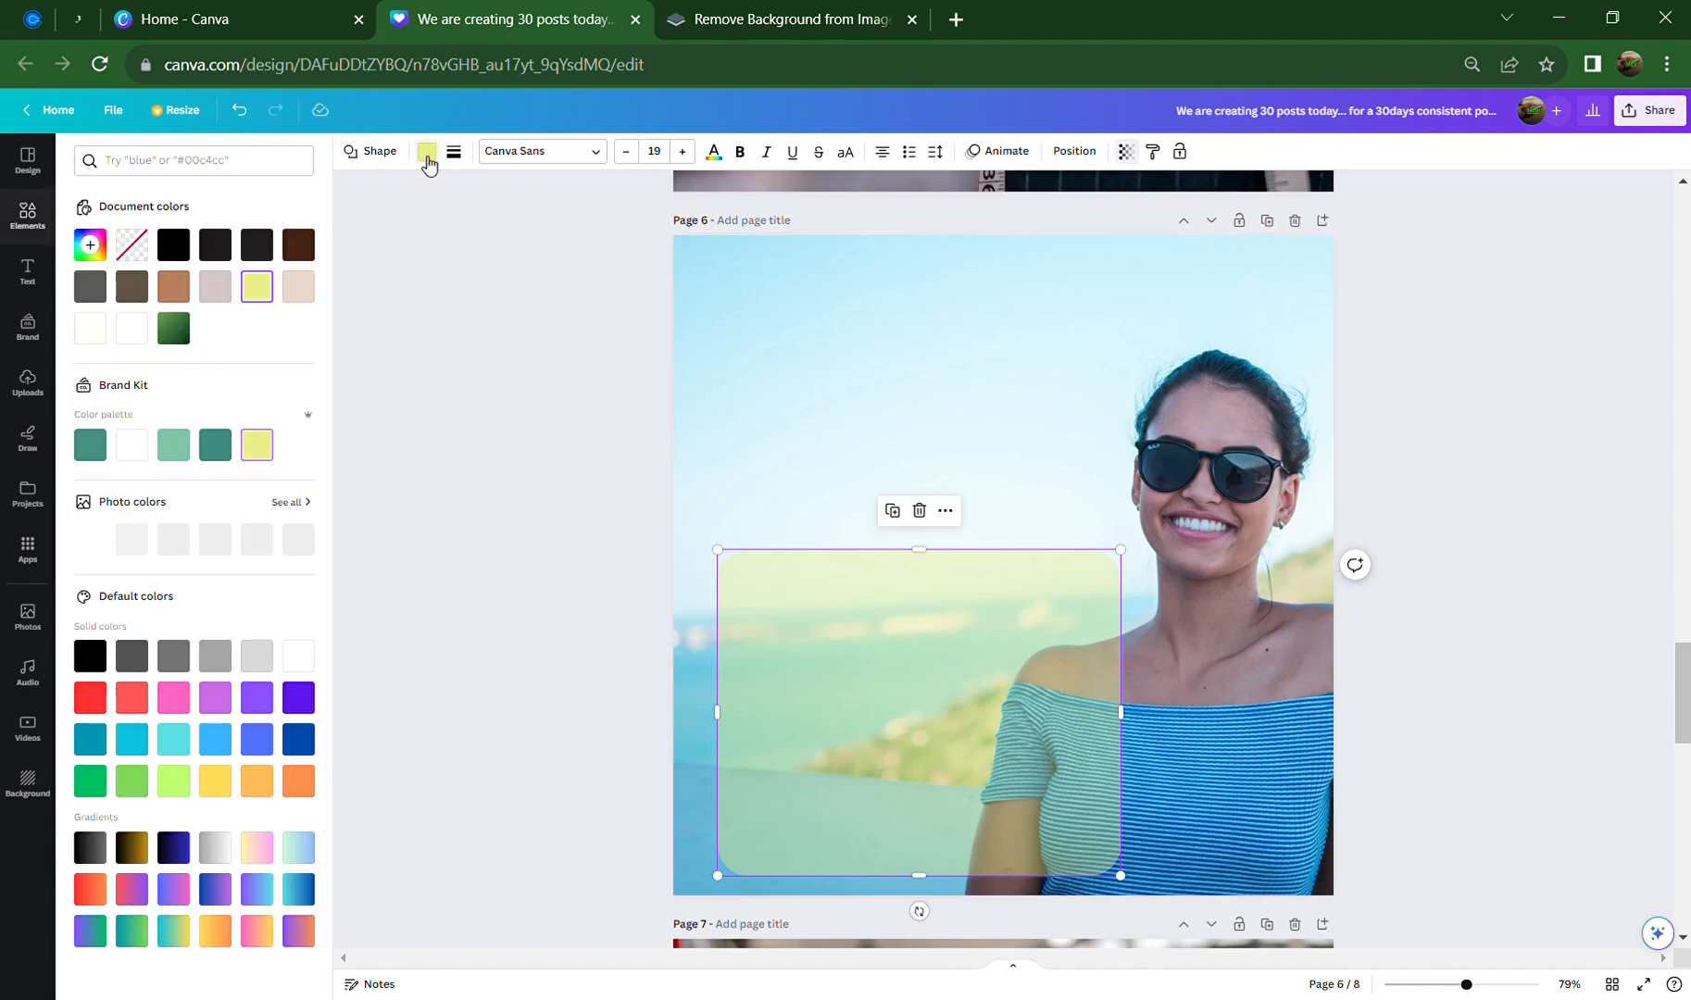
click(133, 448)
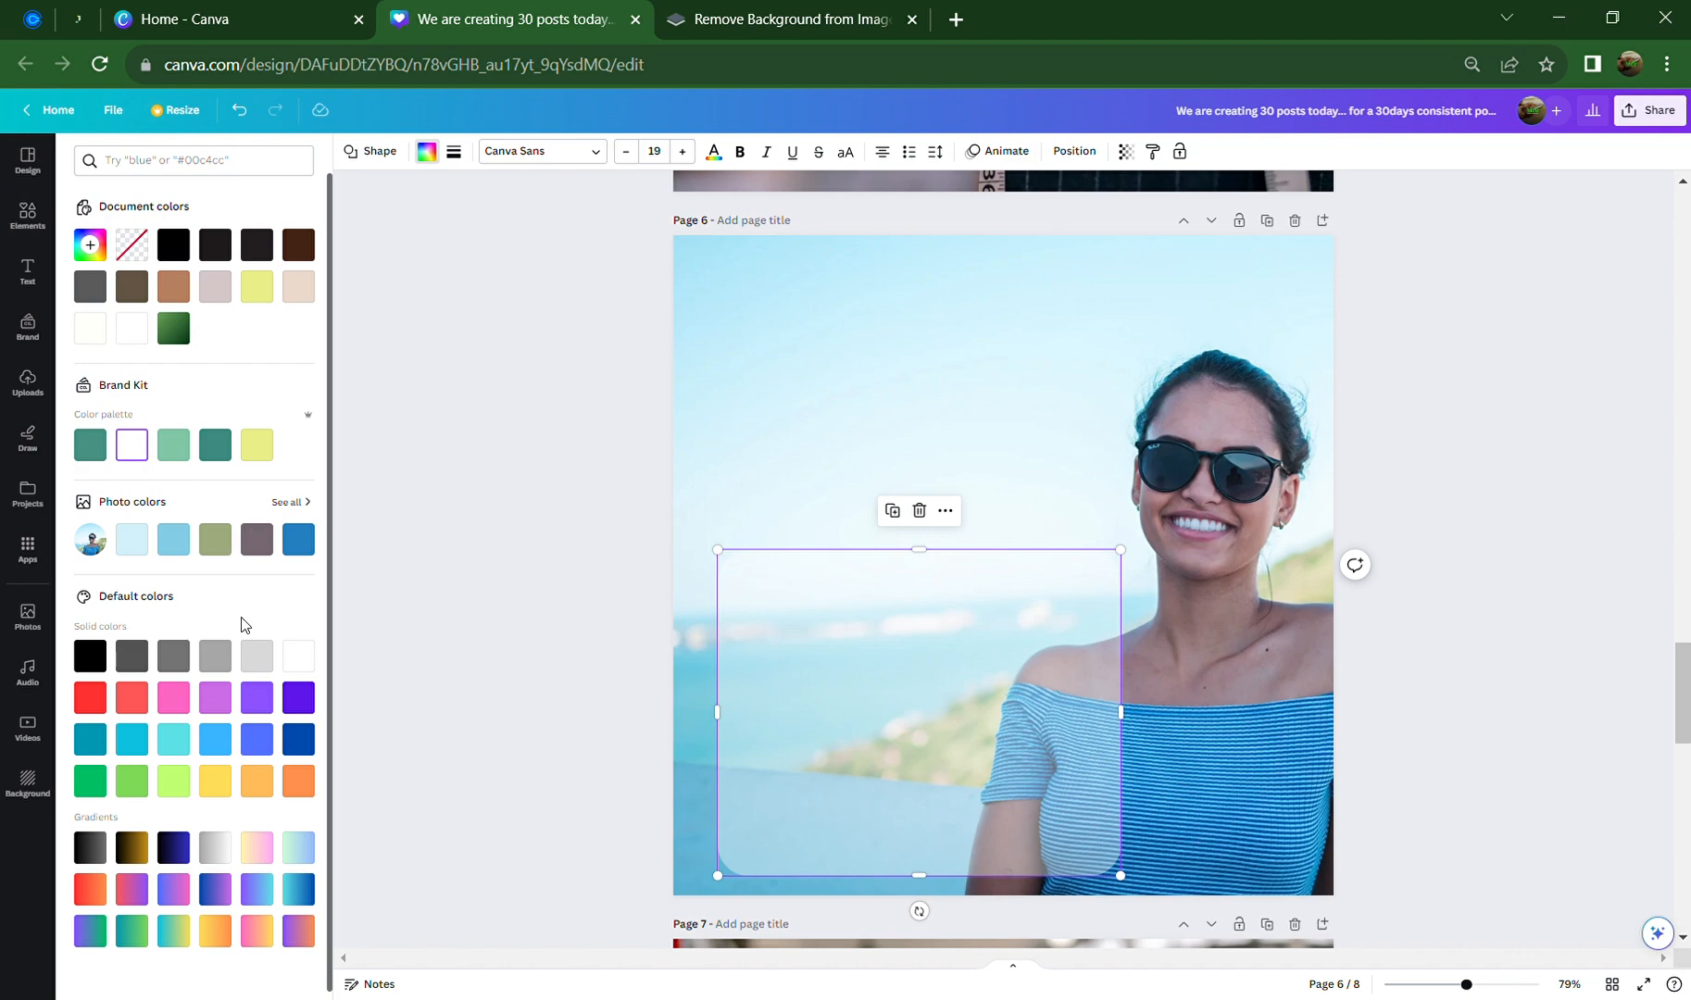
click(102, 654)
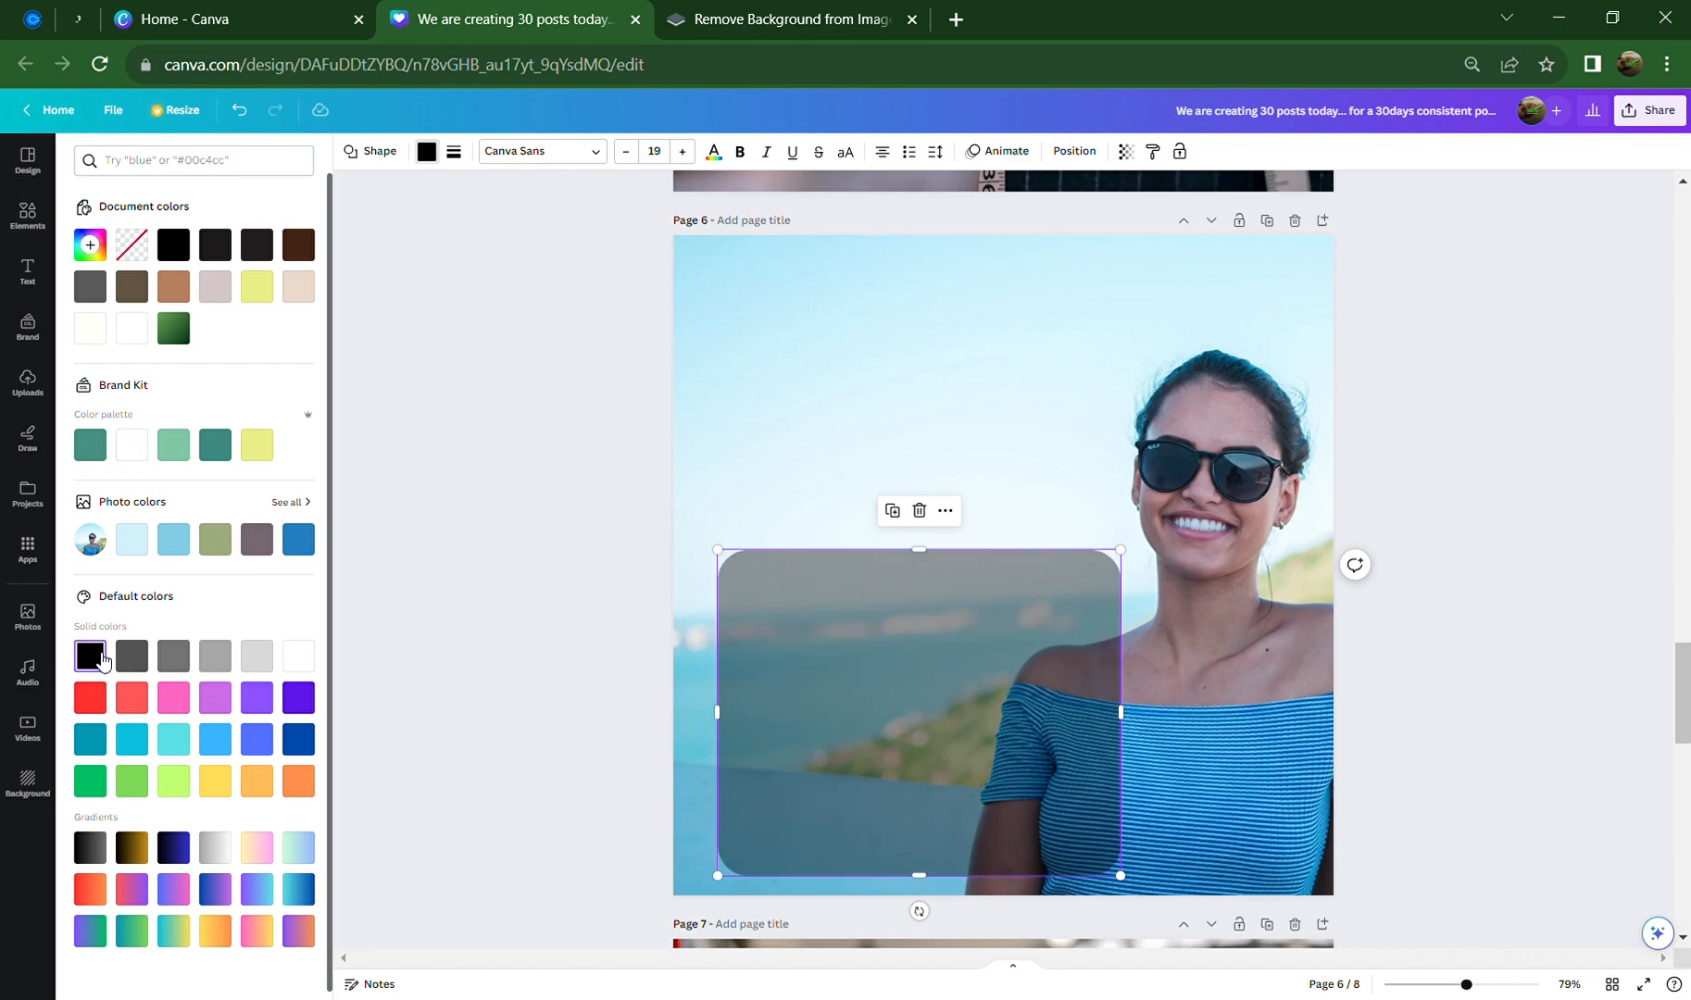
click(93, 854)
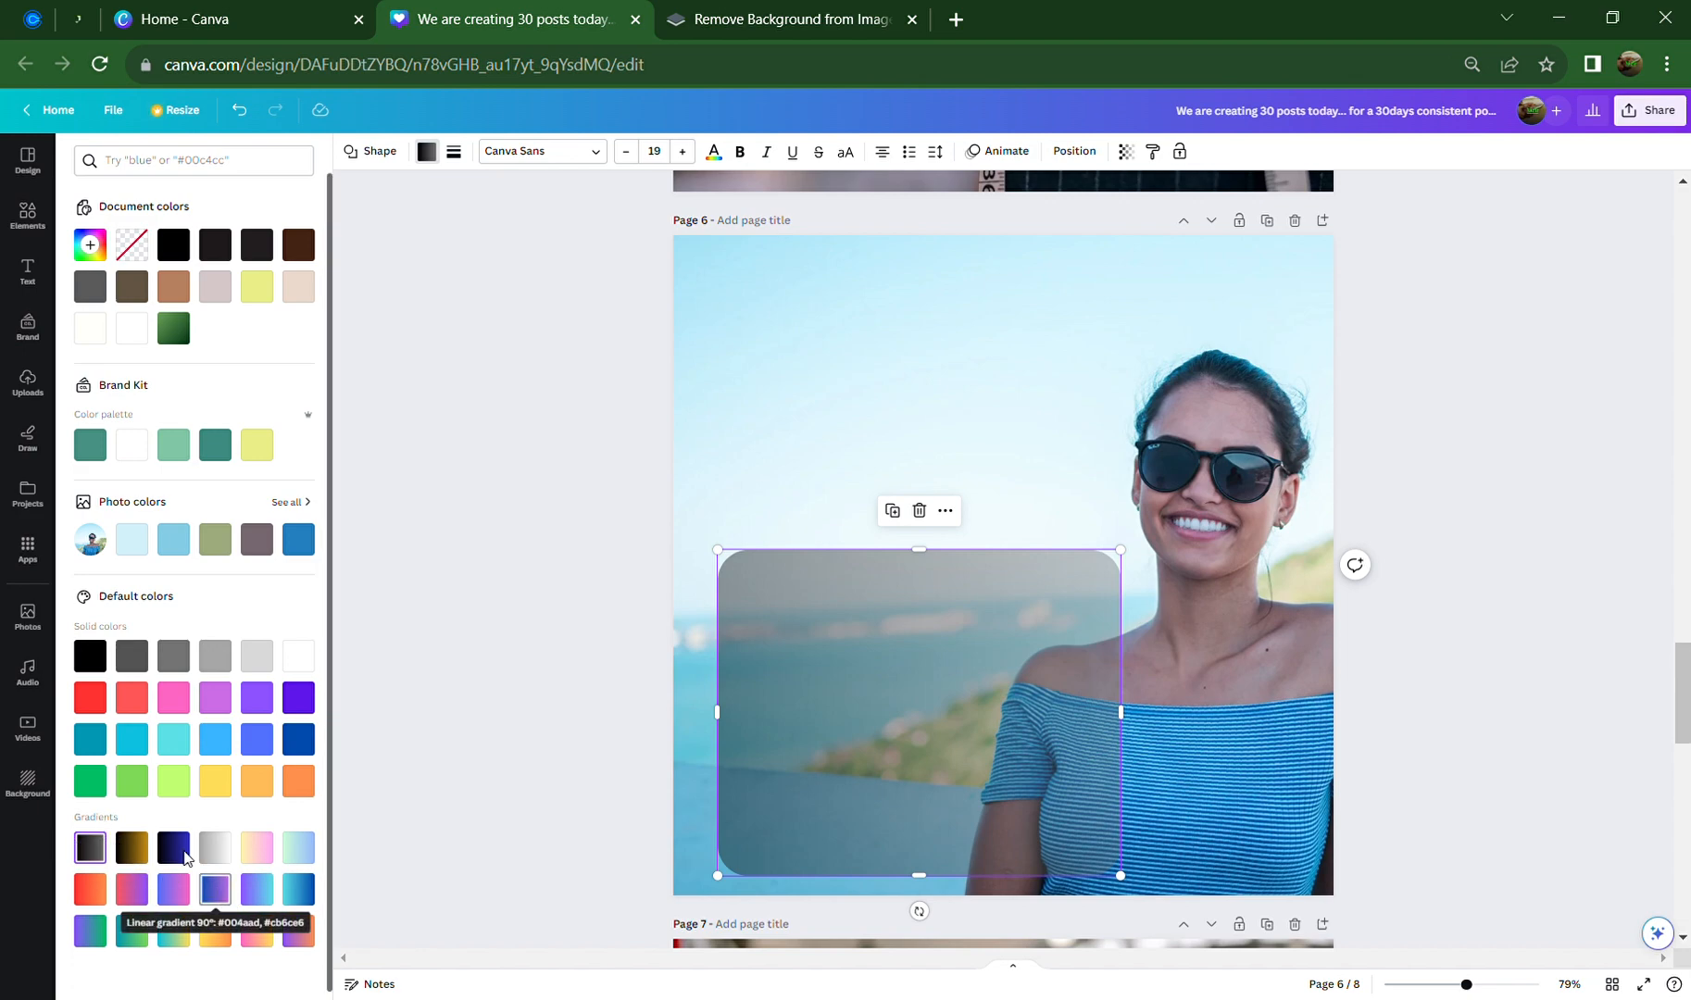
click(131, 658)
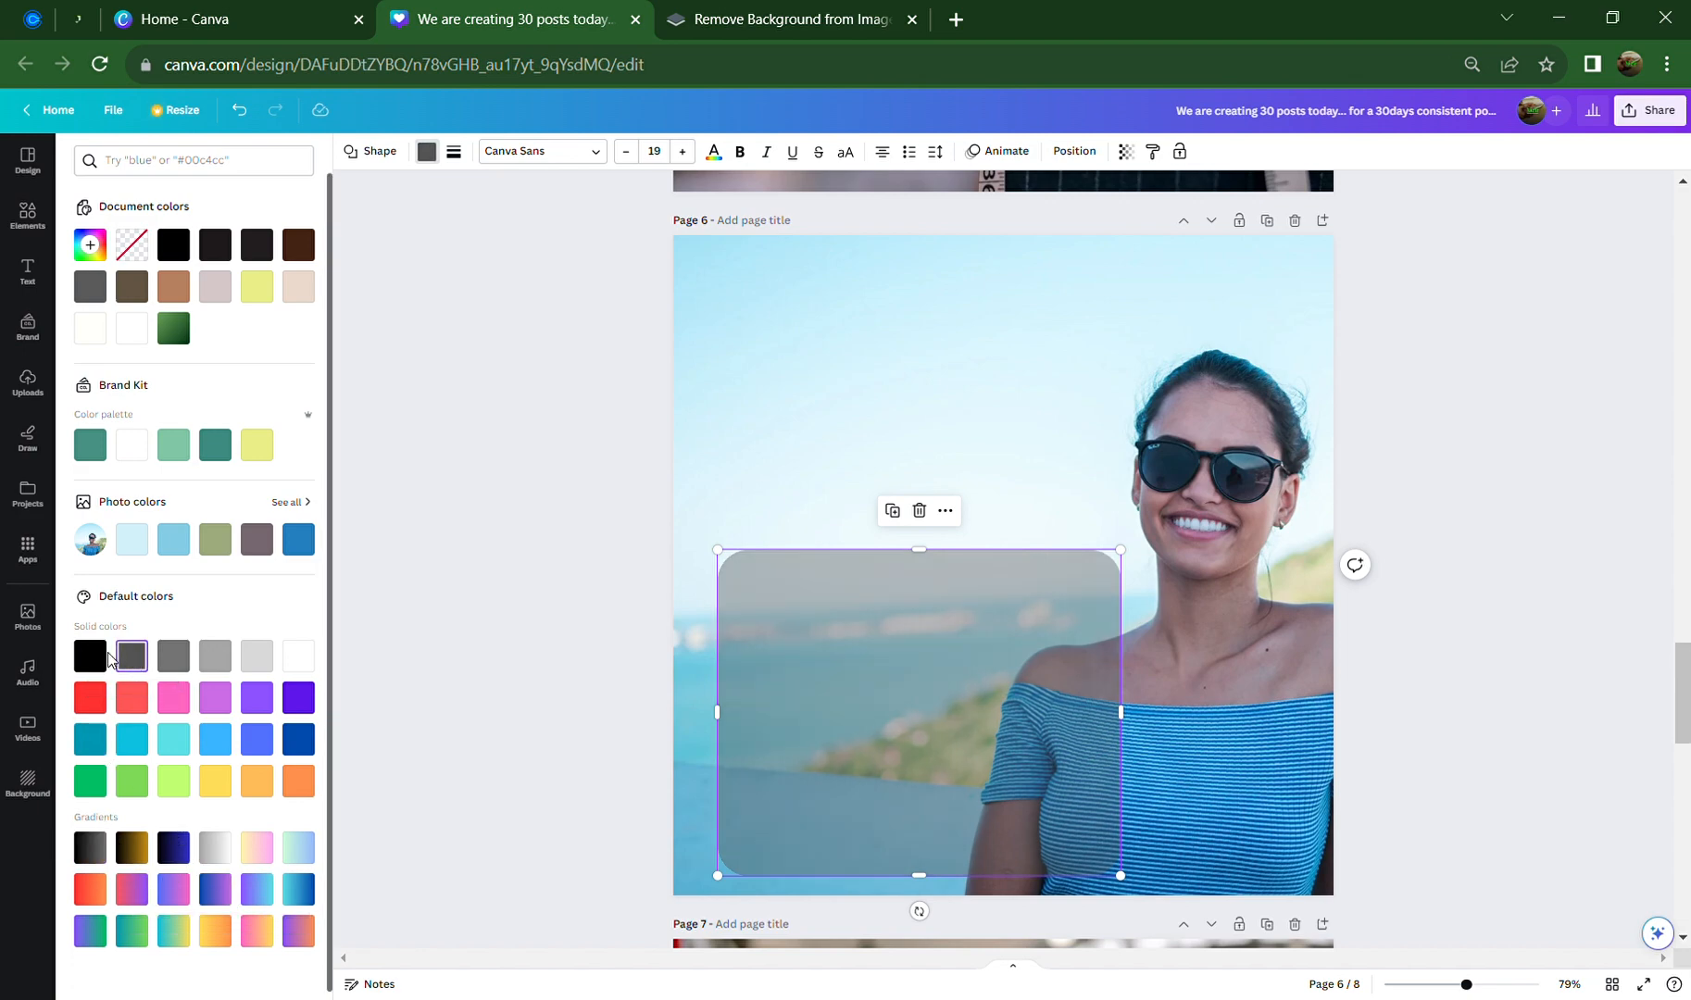
click(91, 657)
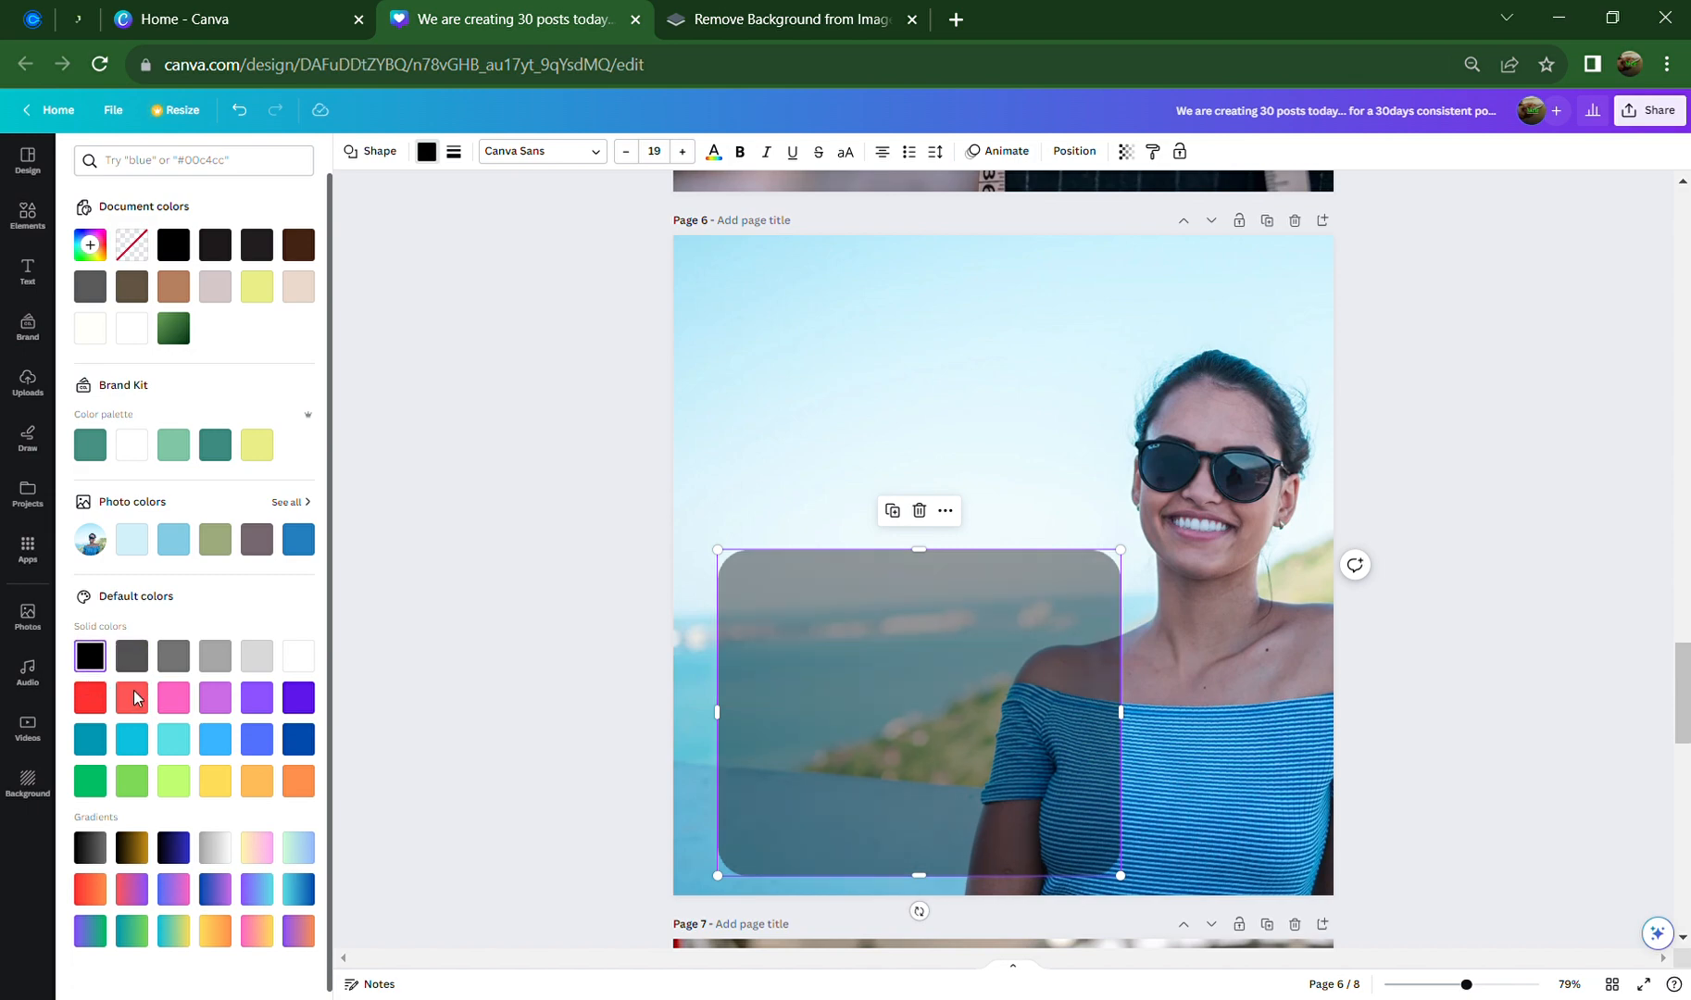
click(1383, 462)
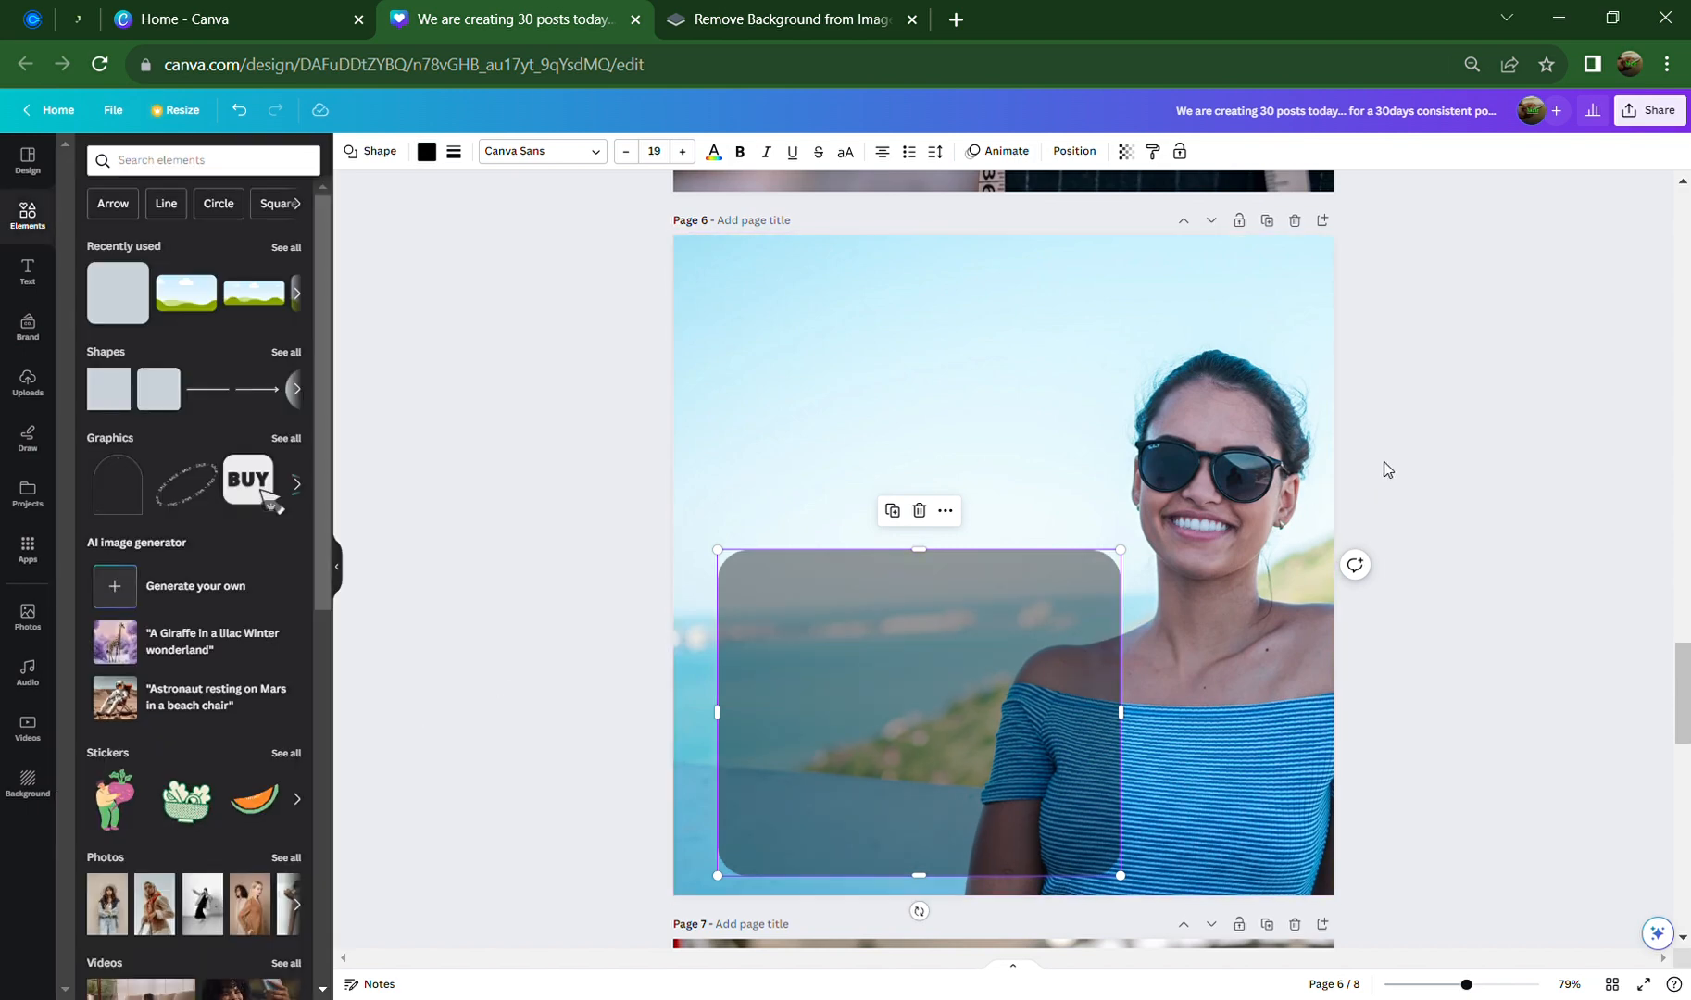
Reselect the box, then scroll up and select the My Brand Story title on page 5
click(1386, 470)
click(941, 693)
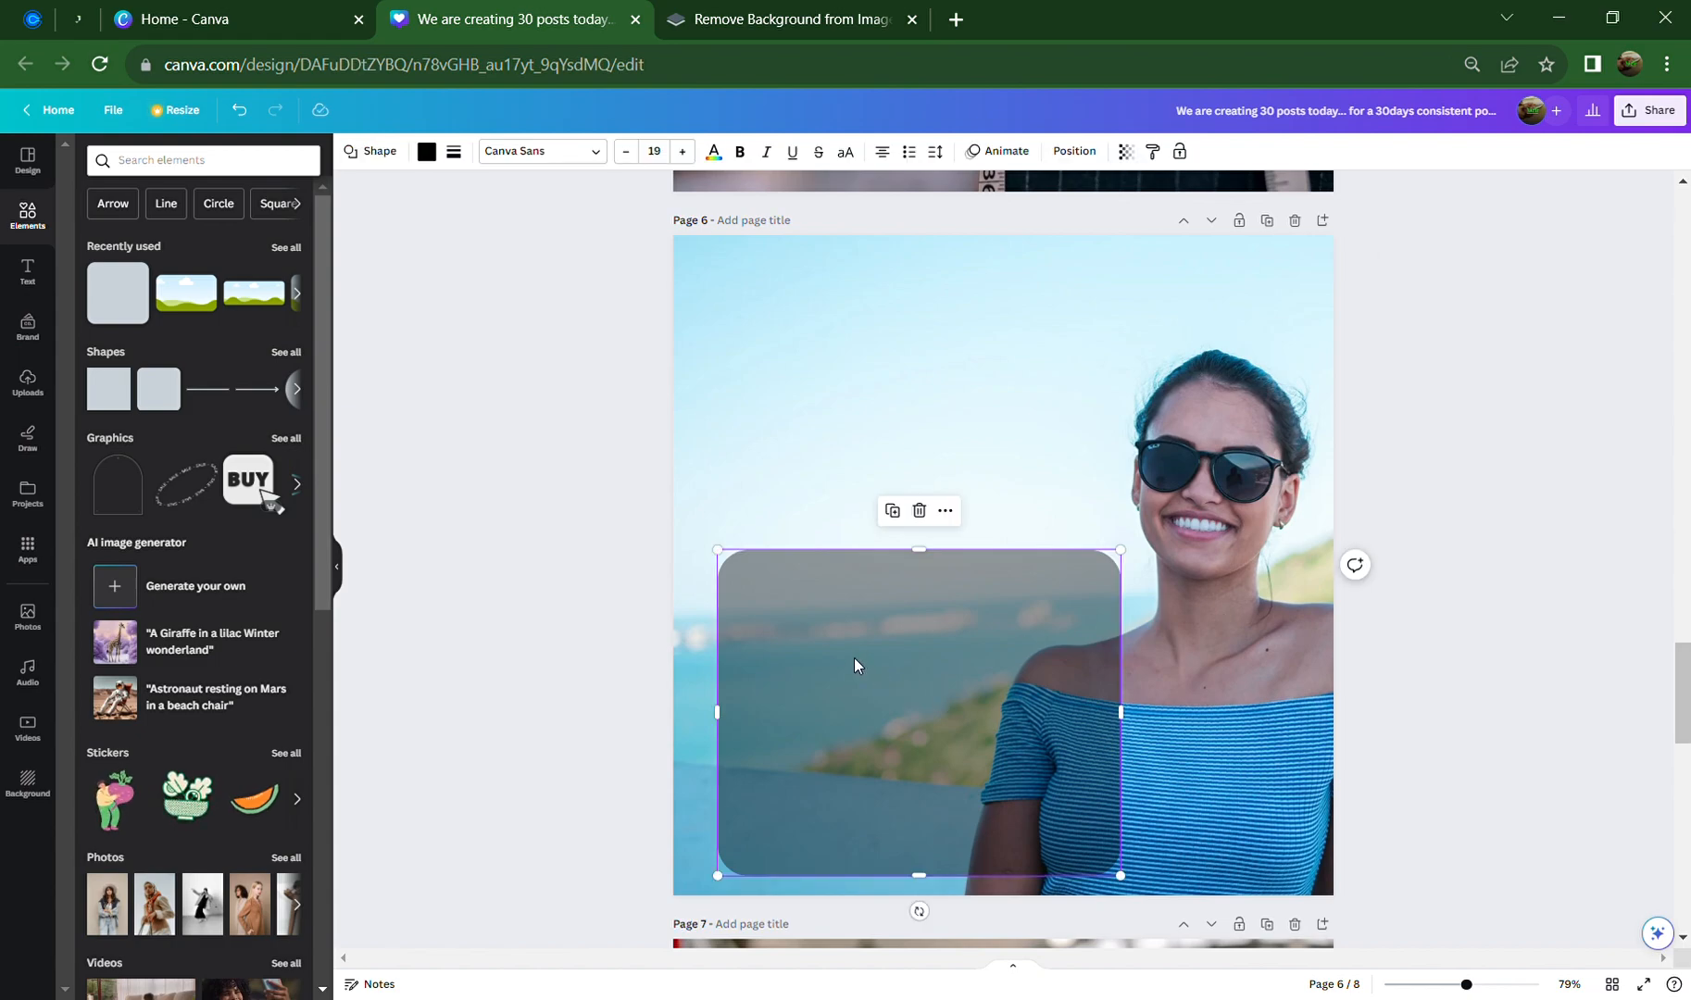
scroll(854, 659, up, 3)
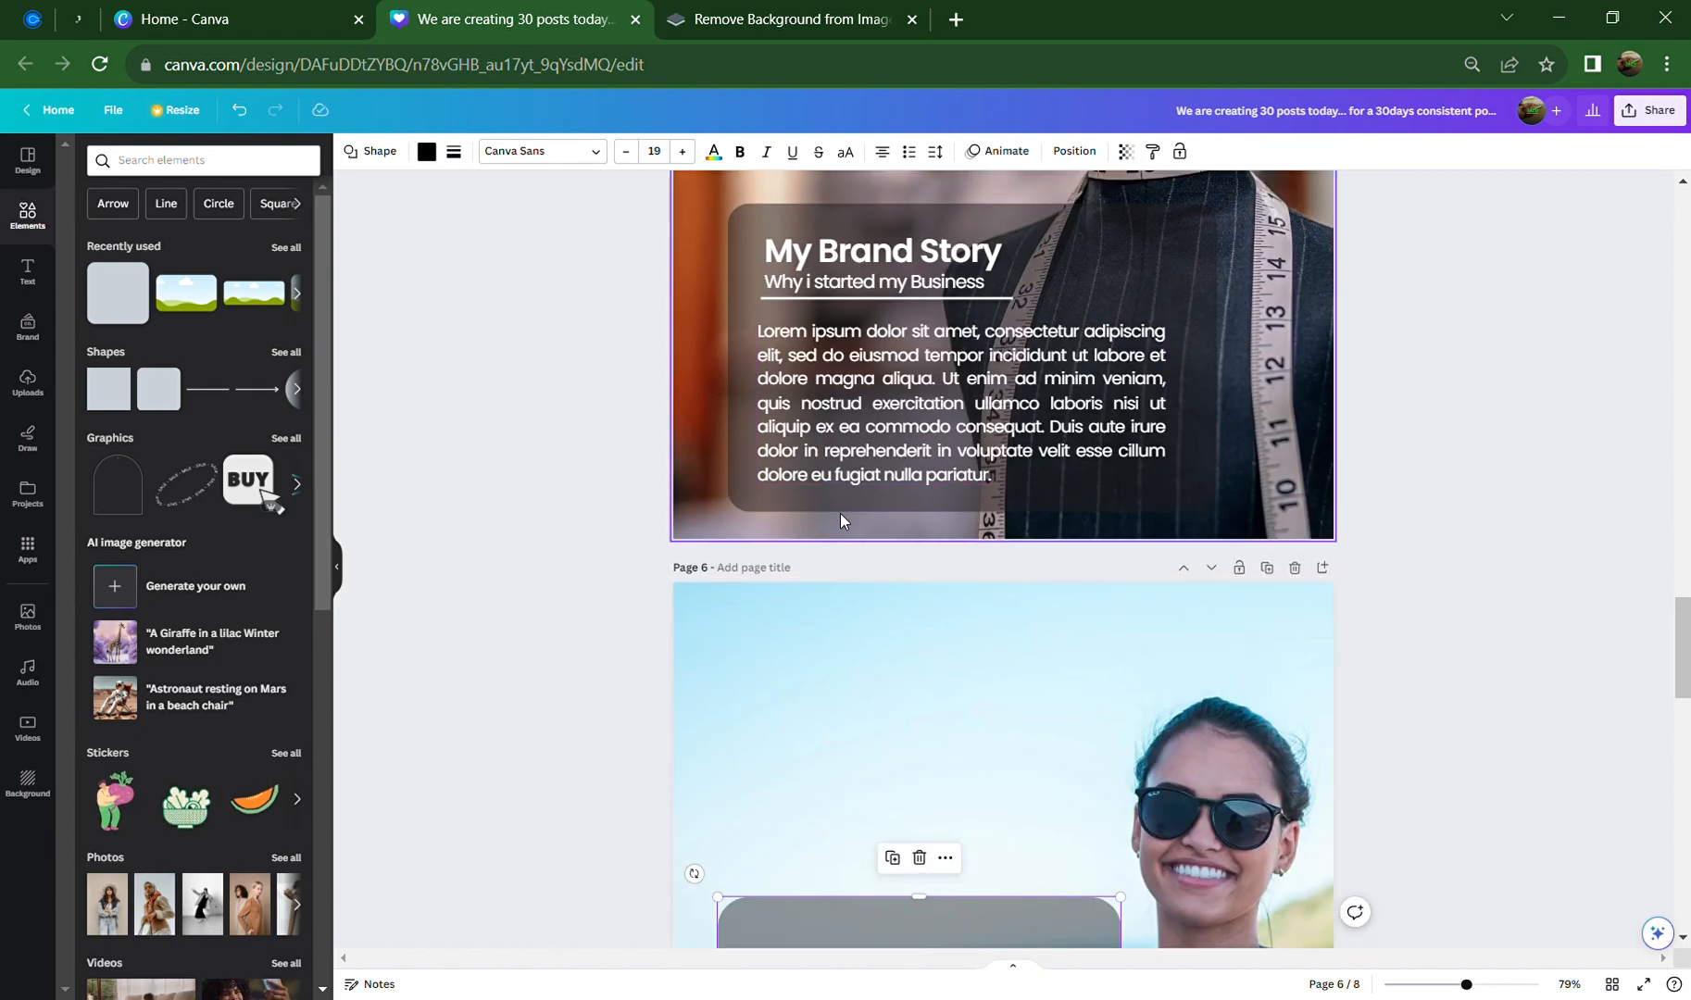
click(874, 268)
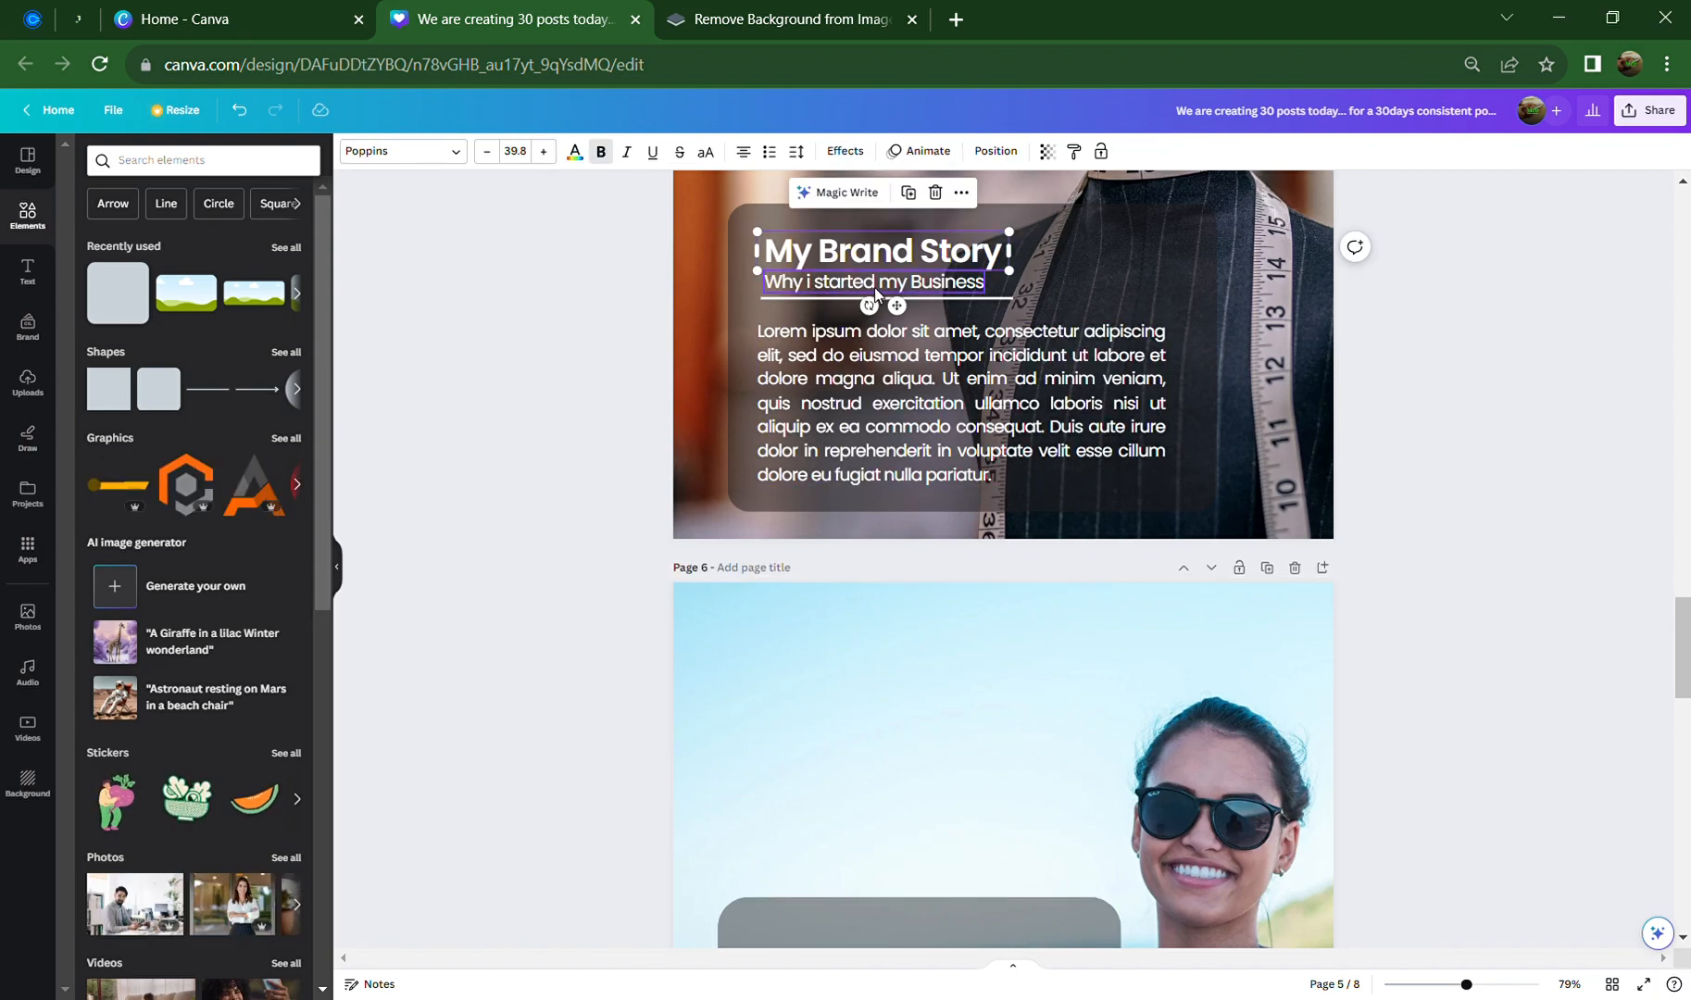
Select the My Brand Story title, subtitle and body paragraph together on page 5
shift+click(876, 283)
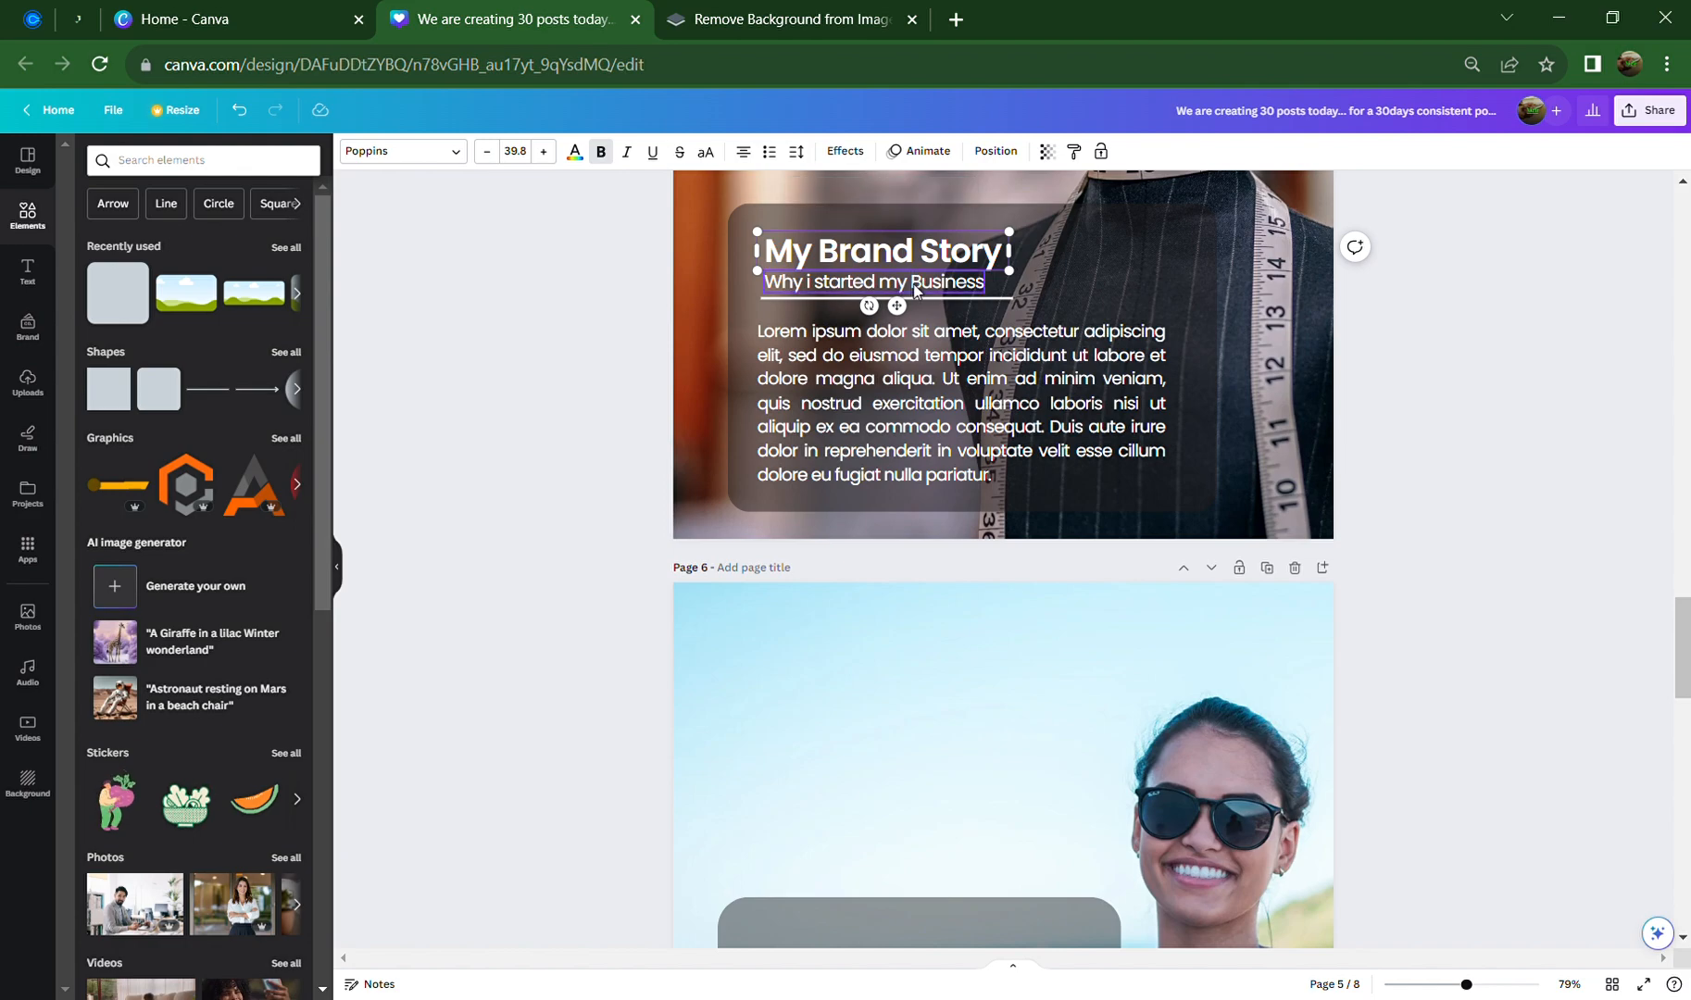
shift+click(1006, 396)
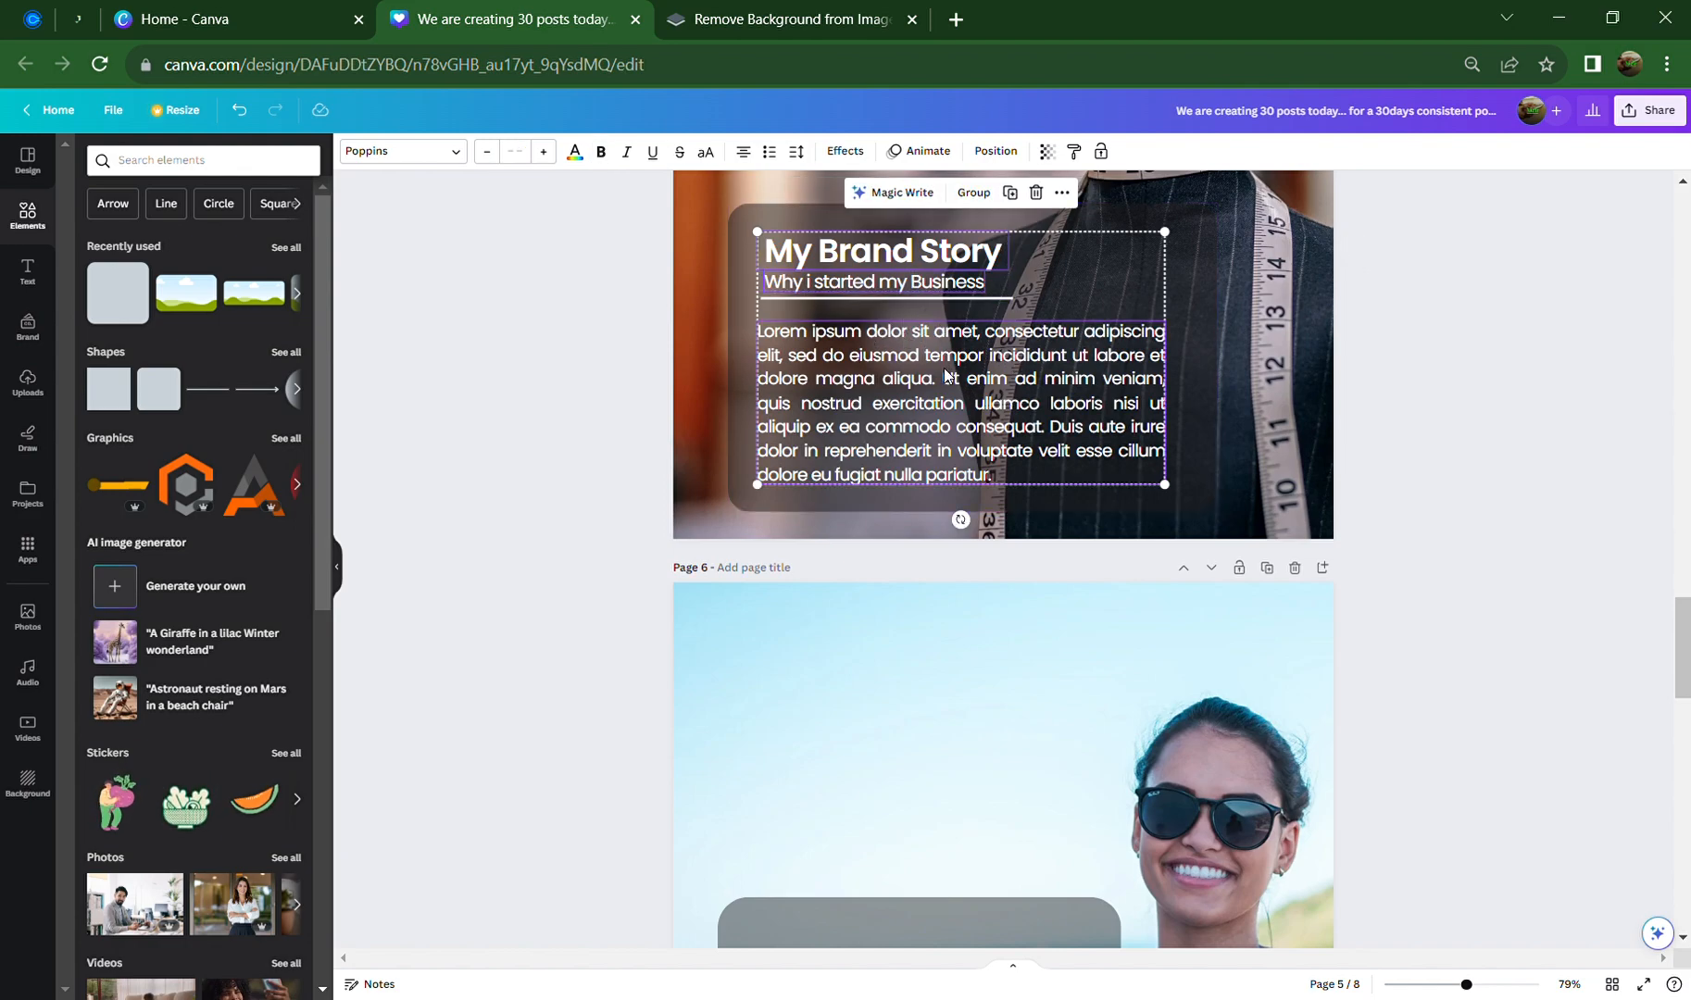
scroll(945, 370, down, 4)
scroll(893, 235, up, 1)
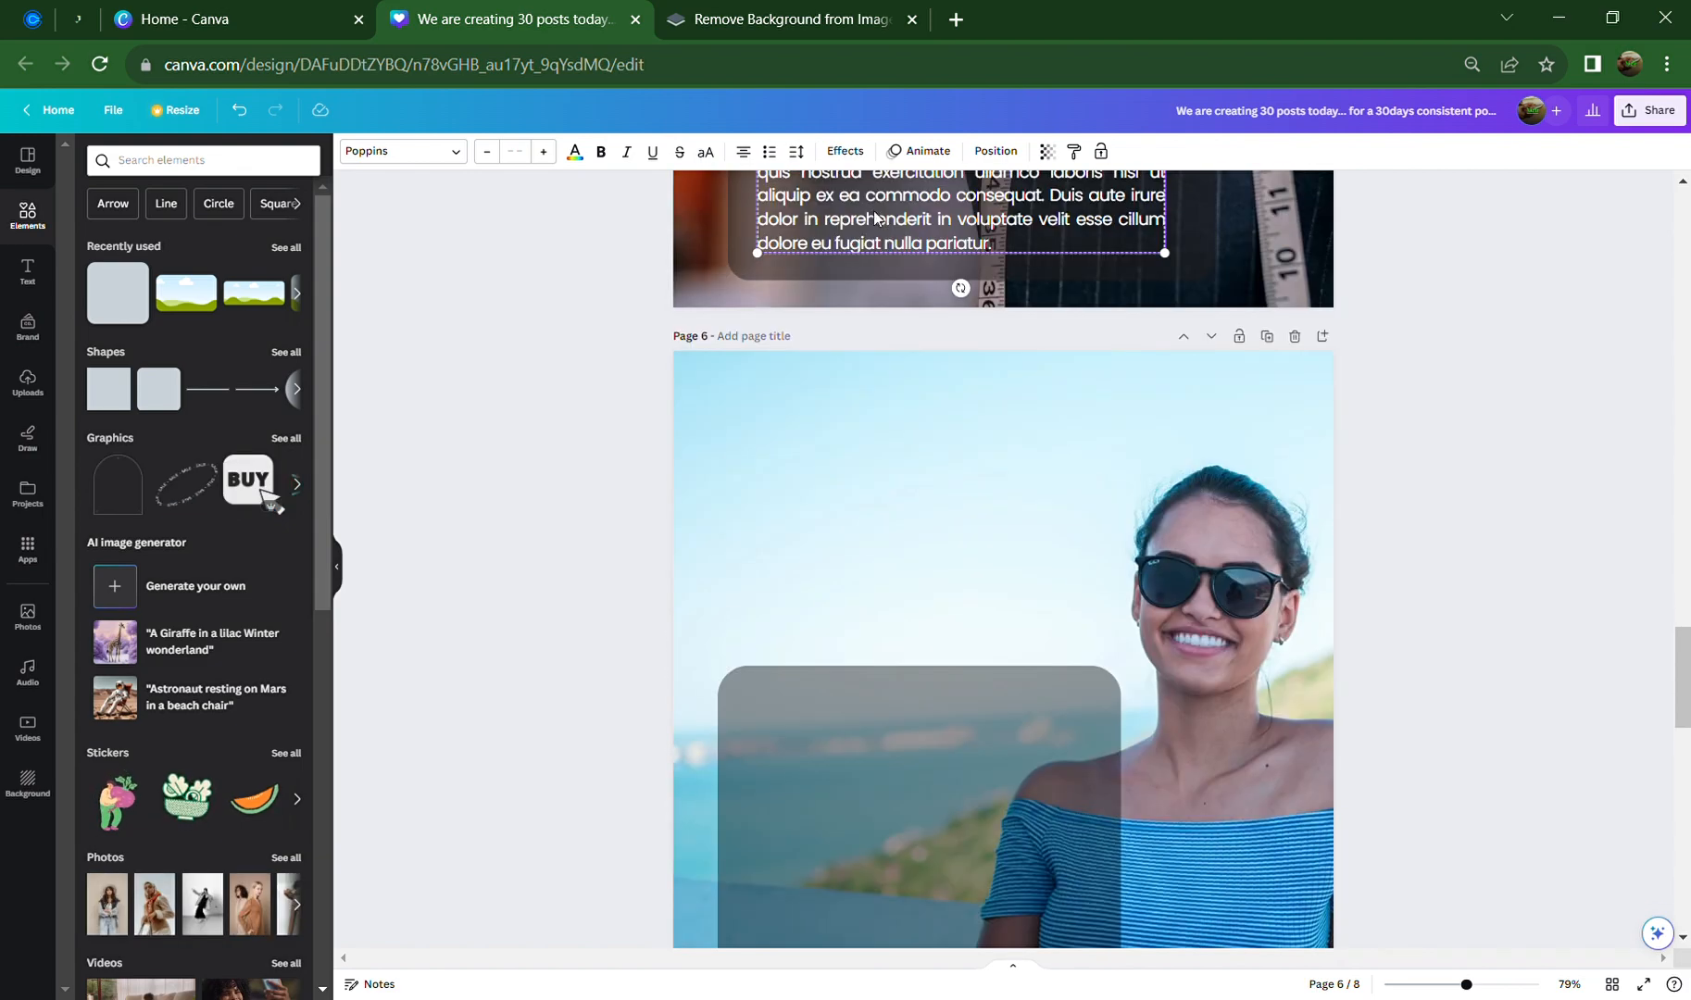
scroll(891, 246, up, 3)
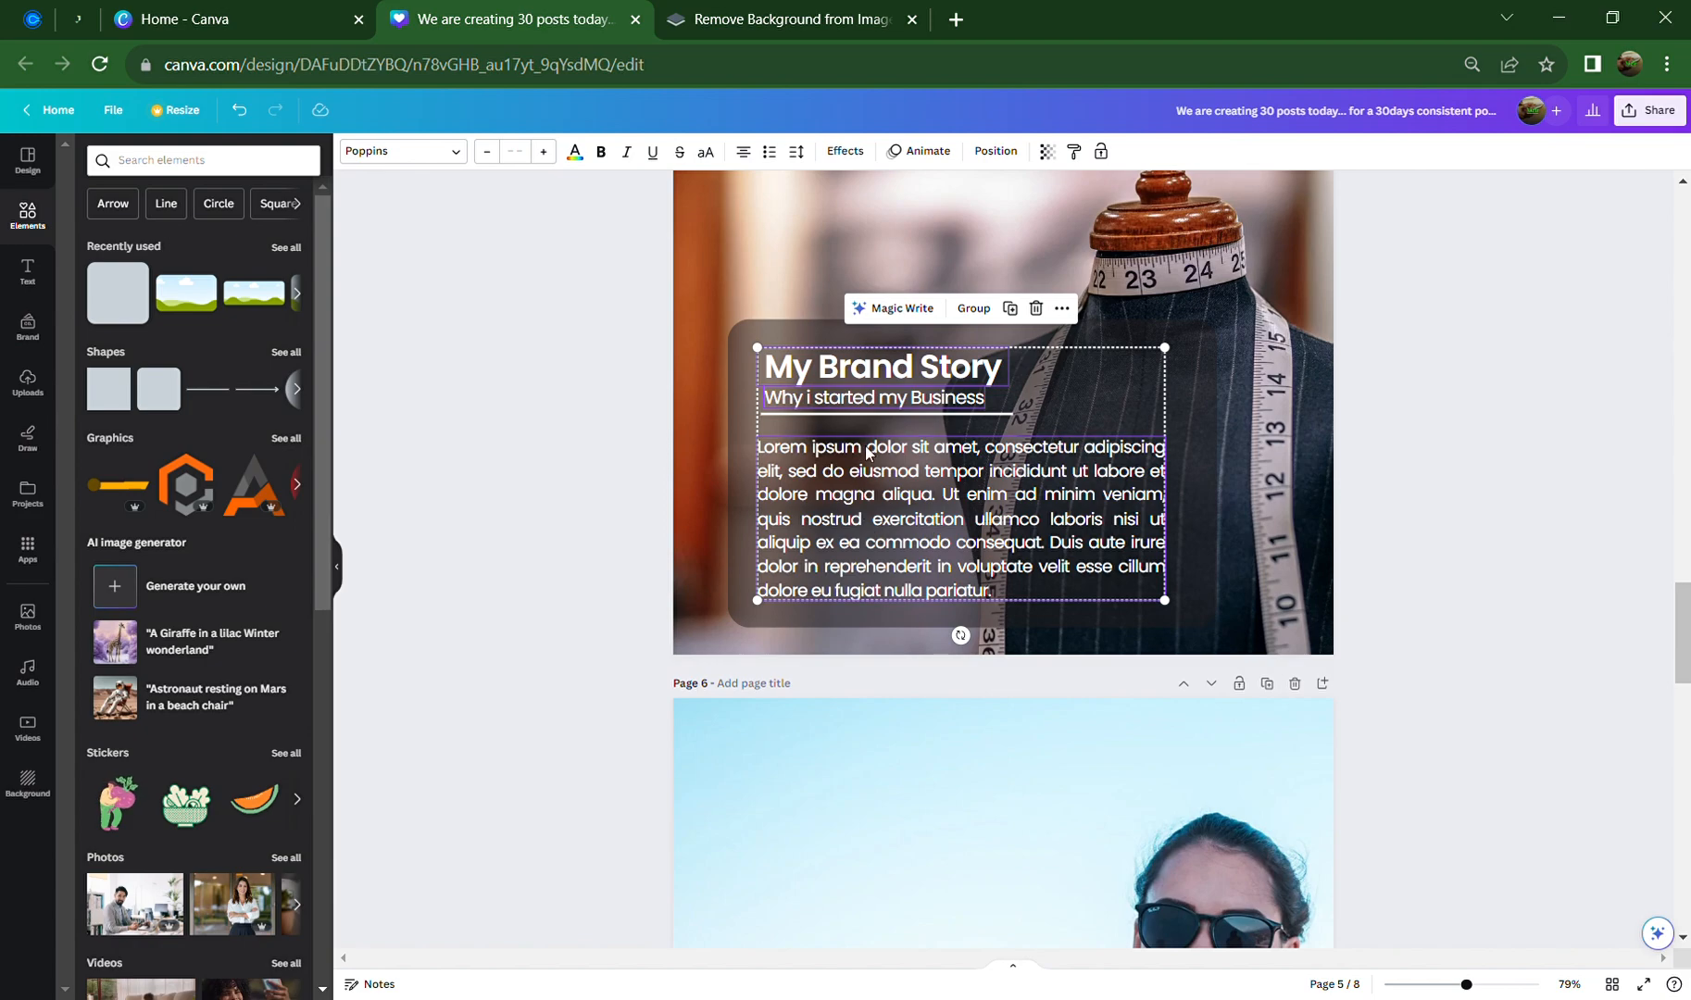
Duplicate the text group and fit it inside page 6's rounded box
click(1013, 315)
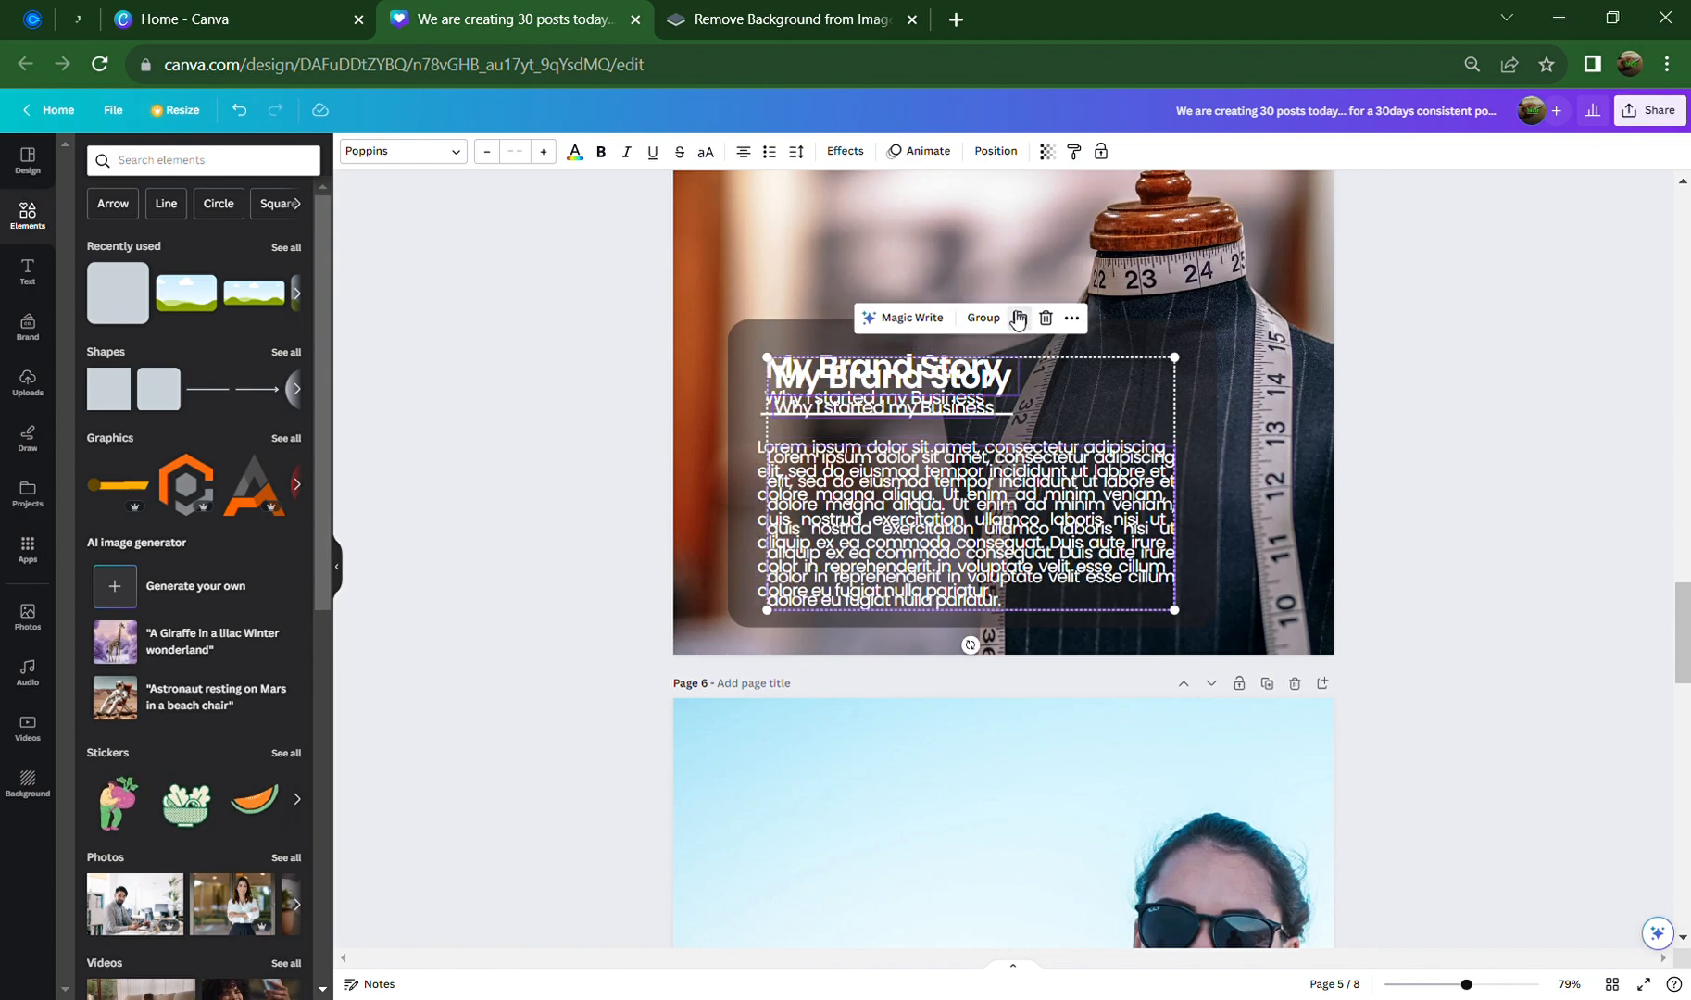
drag(1004, 698, 963, 551)
drag(953, 474, 966, 770)
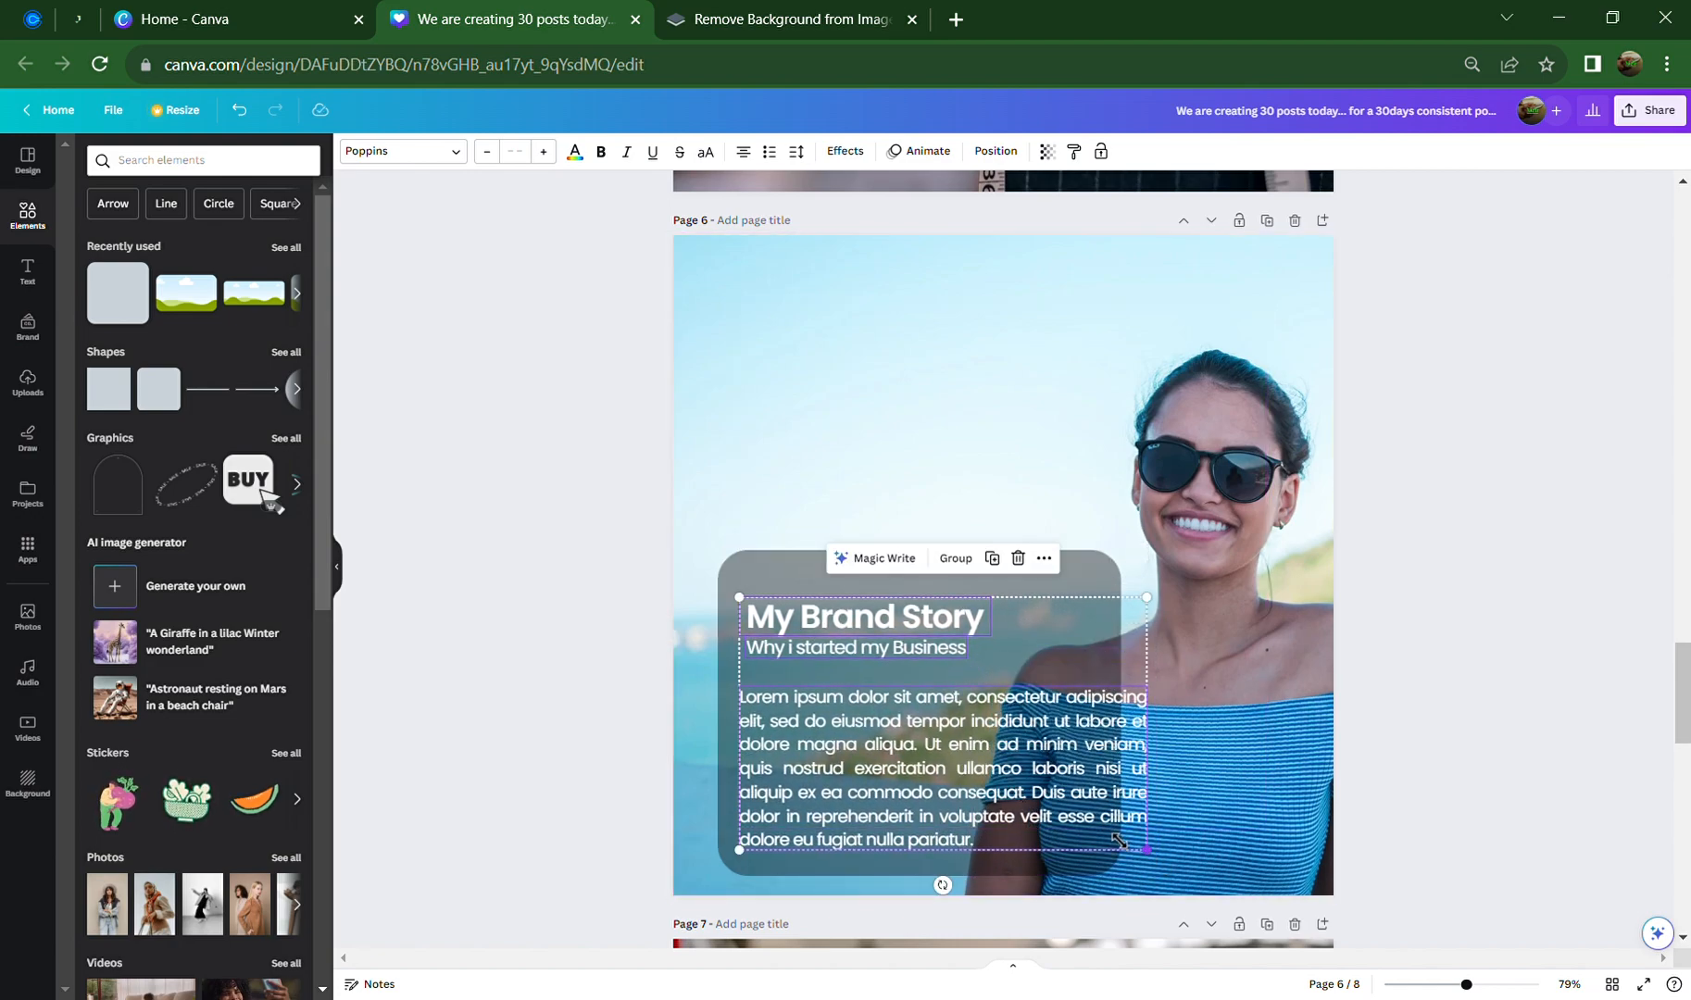
drag(1118, 840, 1093, 818)
mouse_move(1006, 782)
mouse_down()
mouse_move(1009, 813)
mouse_move(1014, 773)
mouse_up()
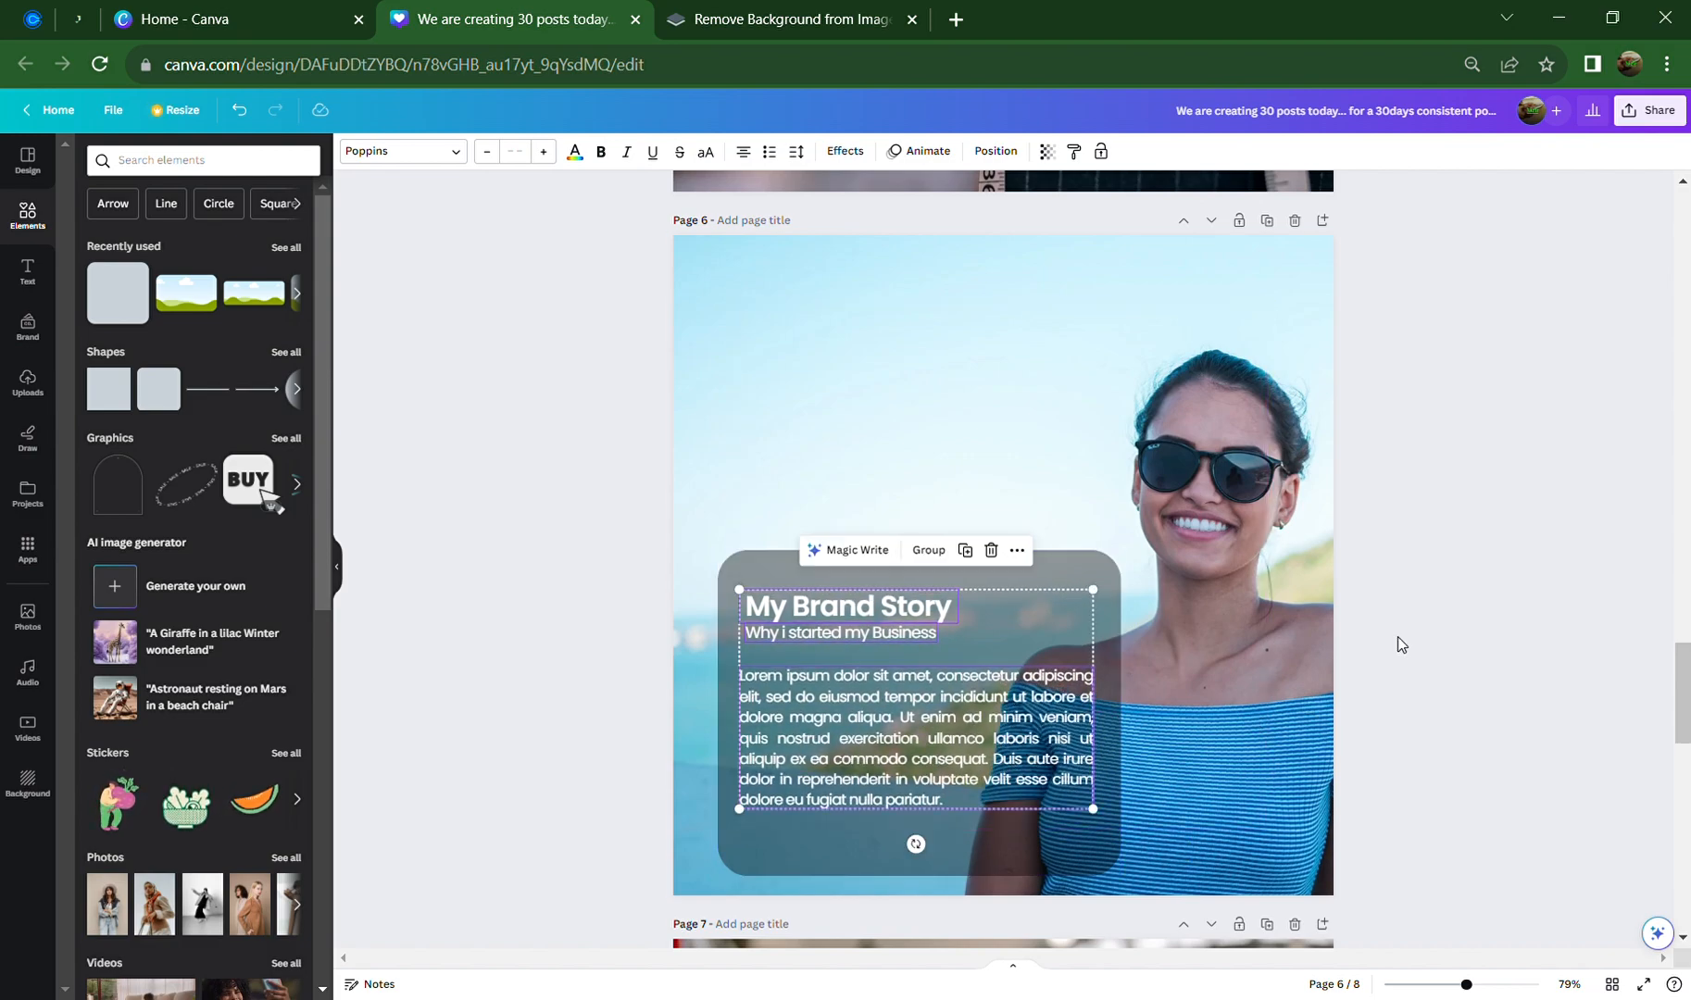
click(1398, 642)
click(1051, 564)
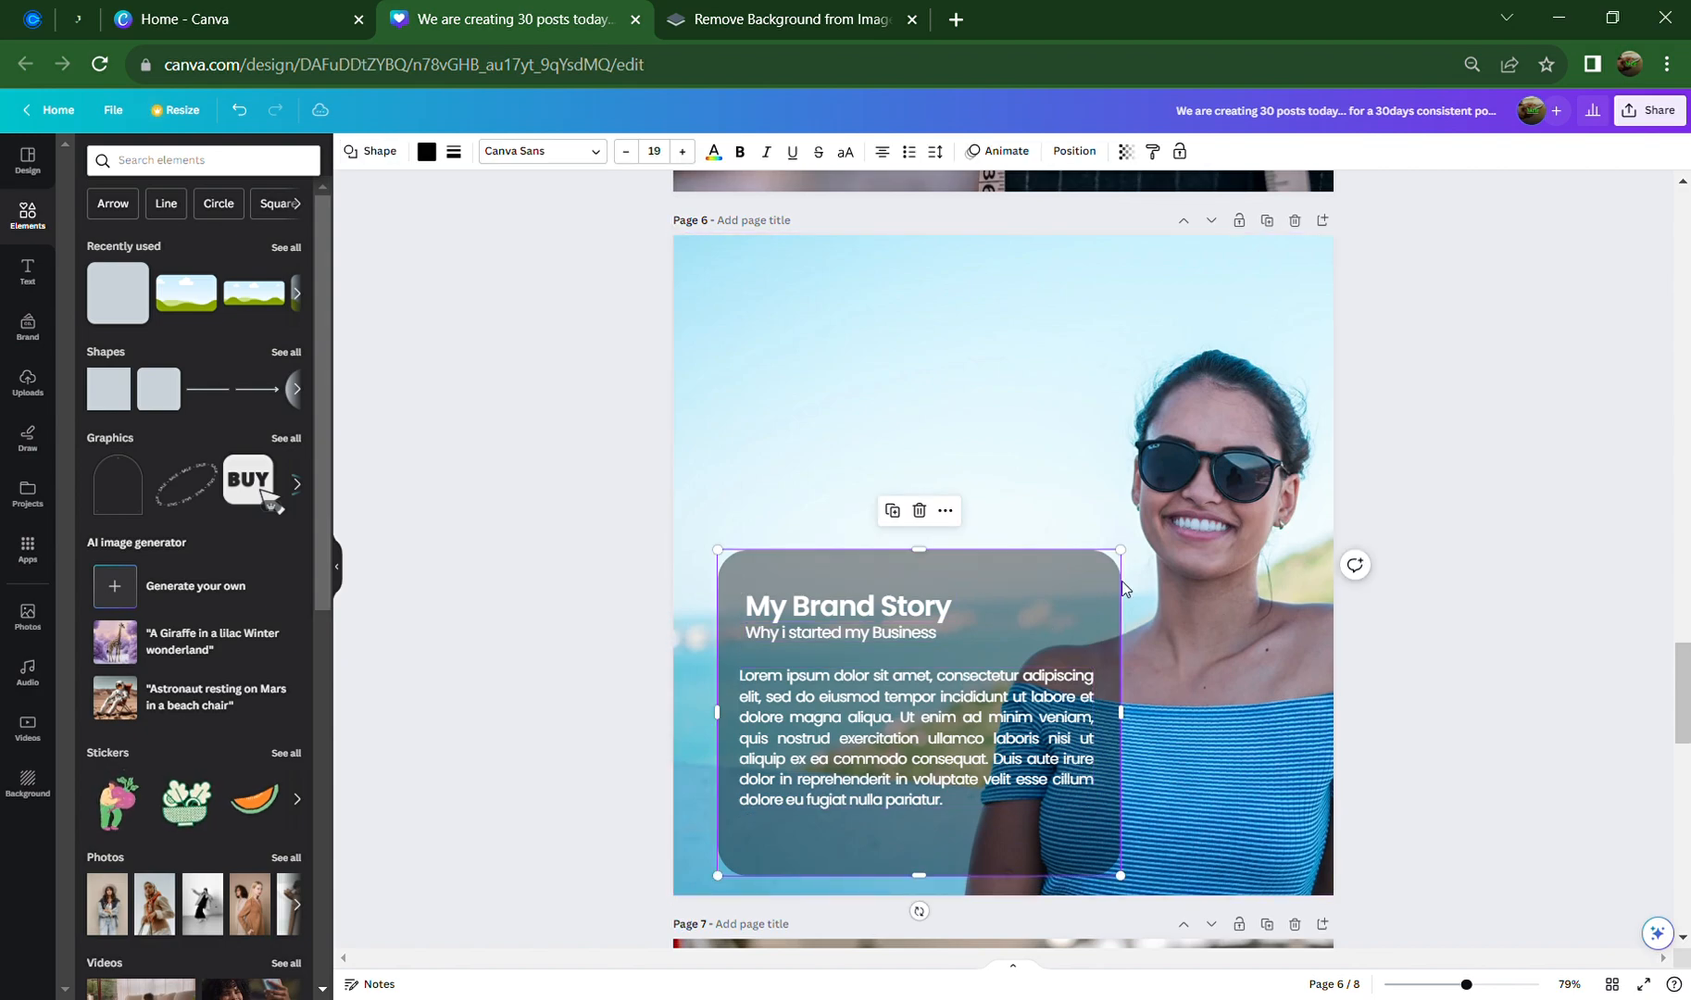
Fill the rounded box with light blue, then the deeper blue from the photo's colours
click(425, 152)
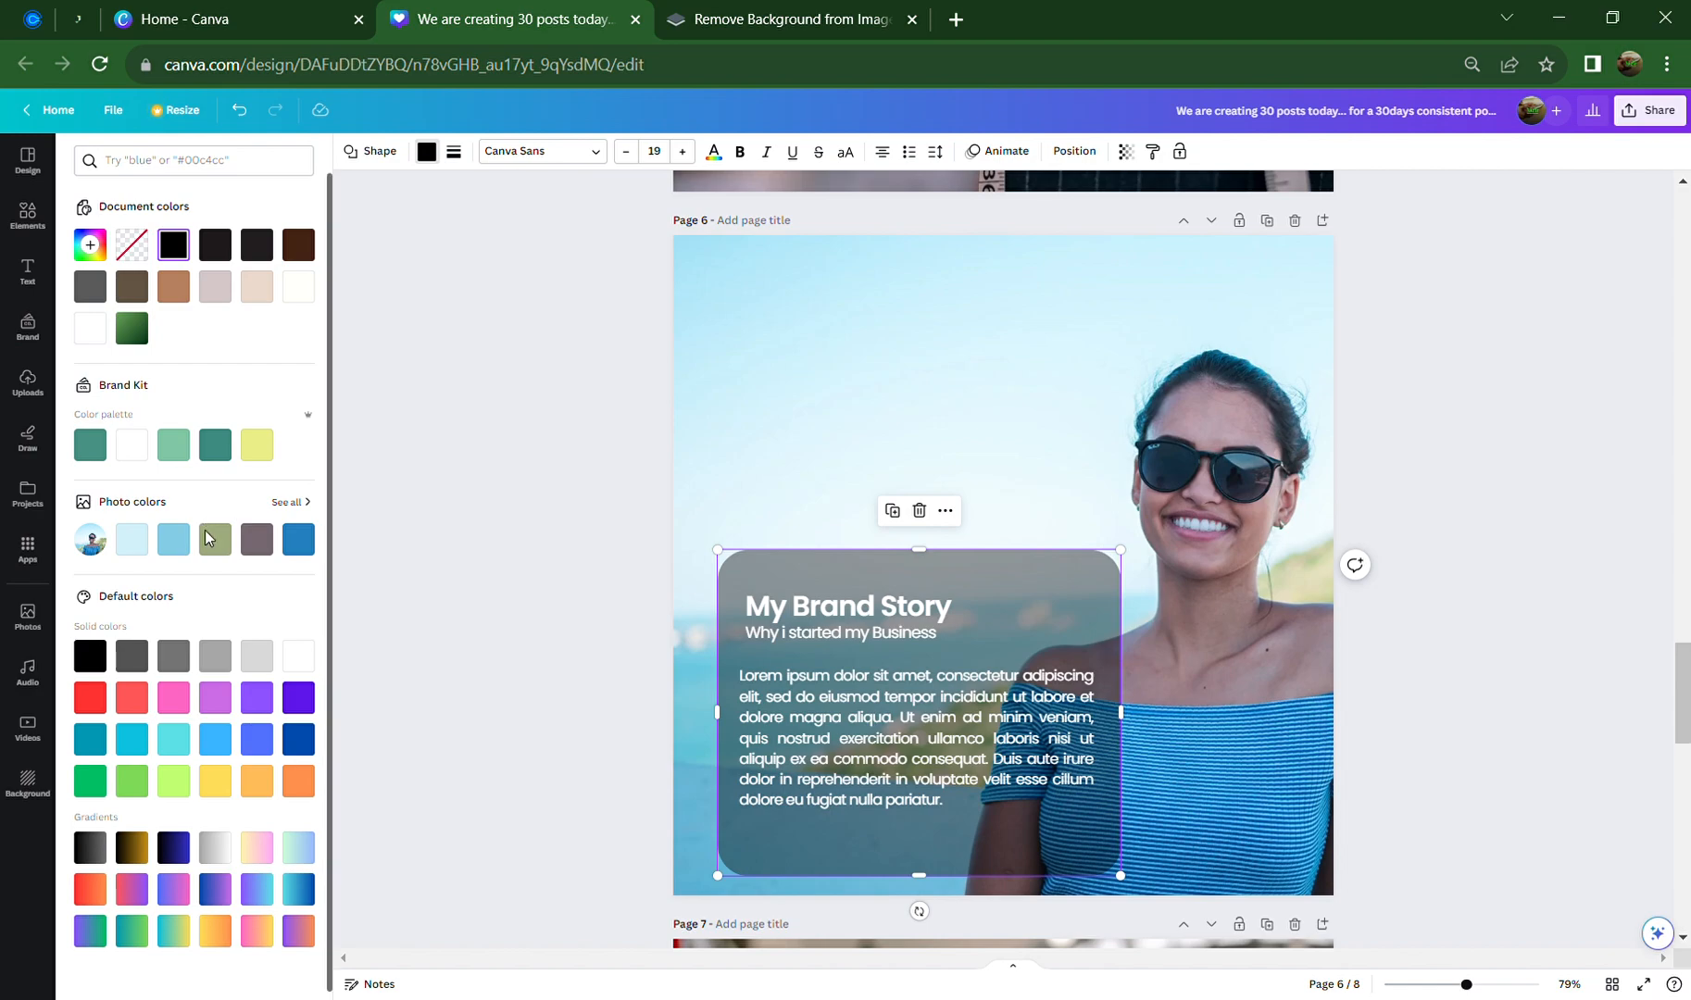
click(173, 539)
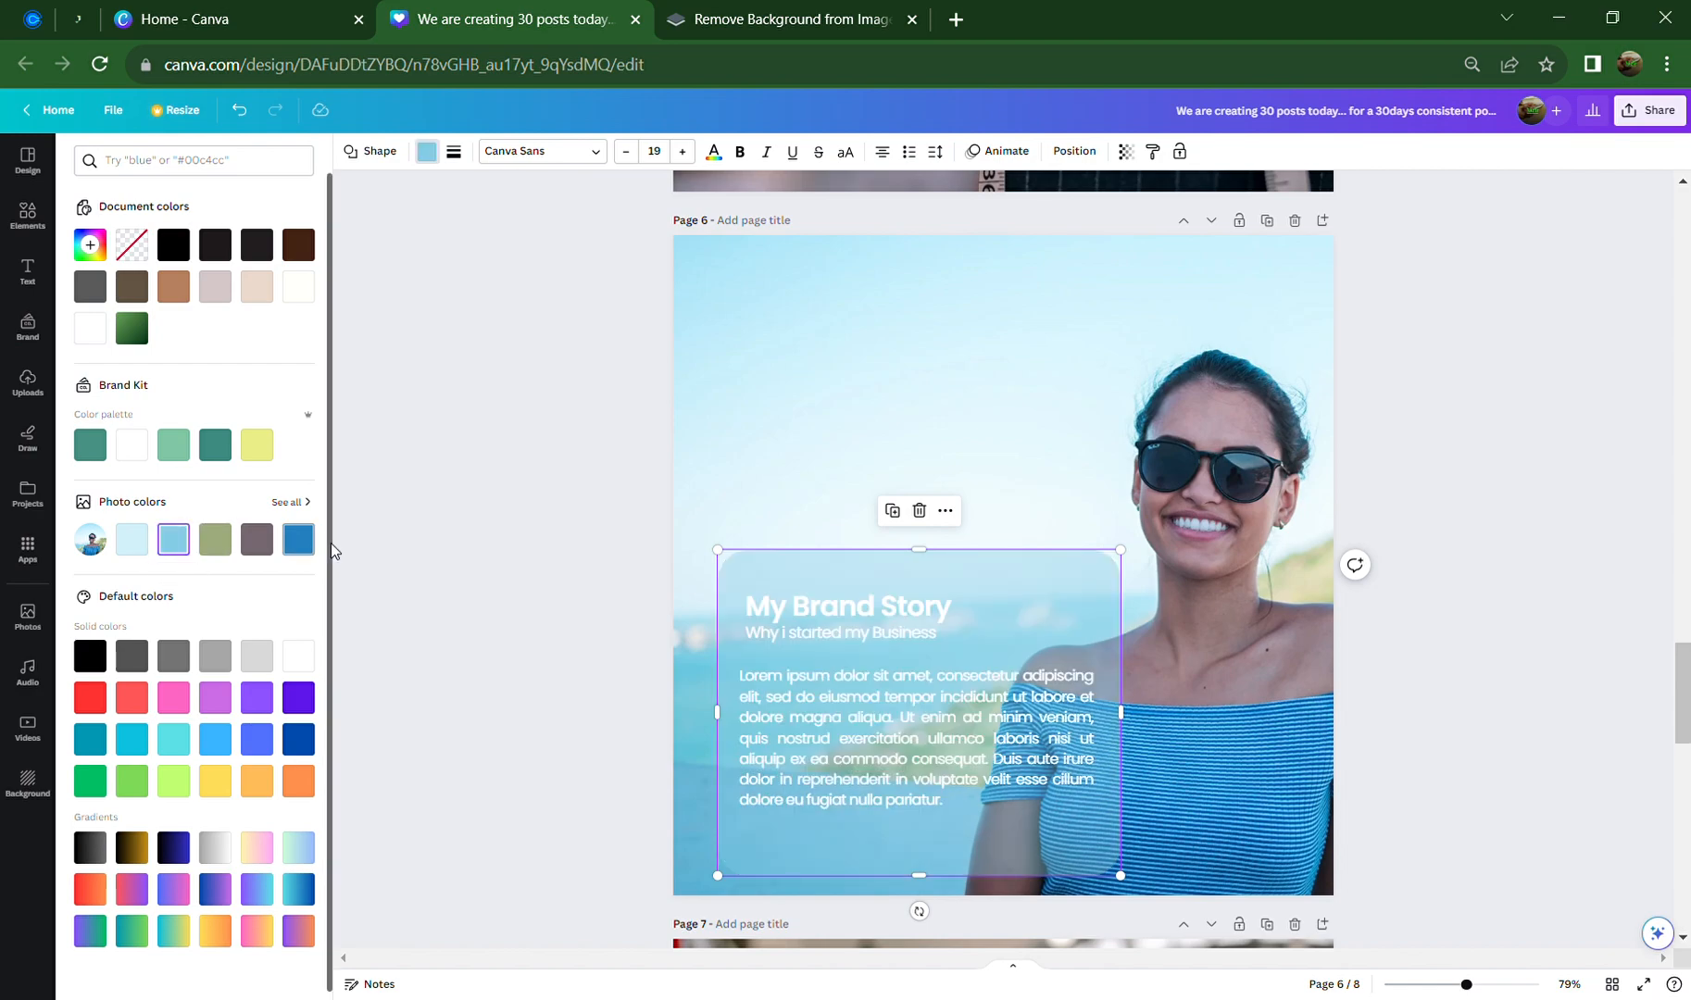
click(298, 541)
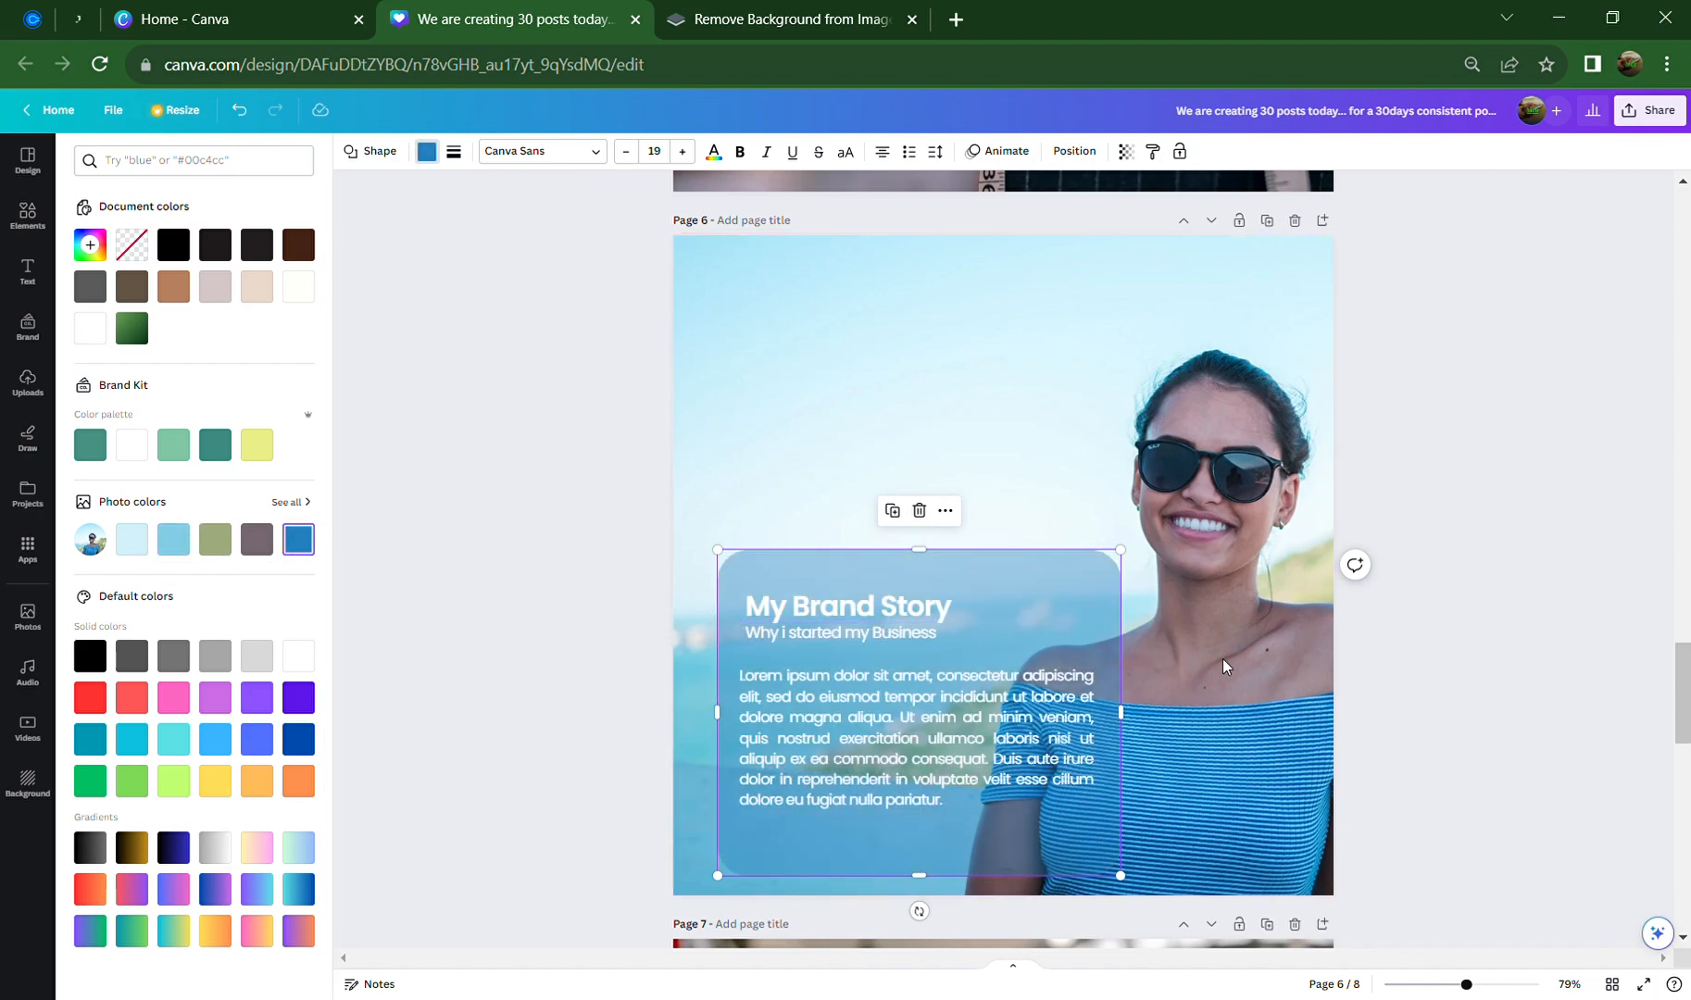
click(1422, 645)
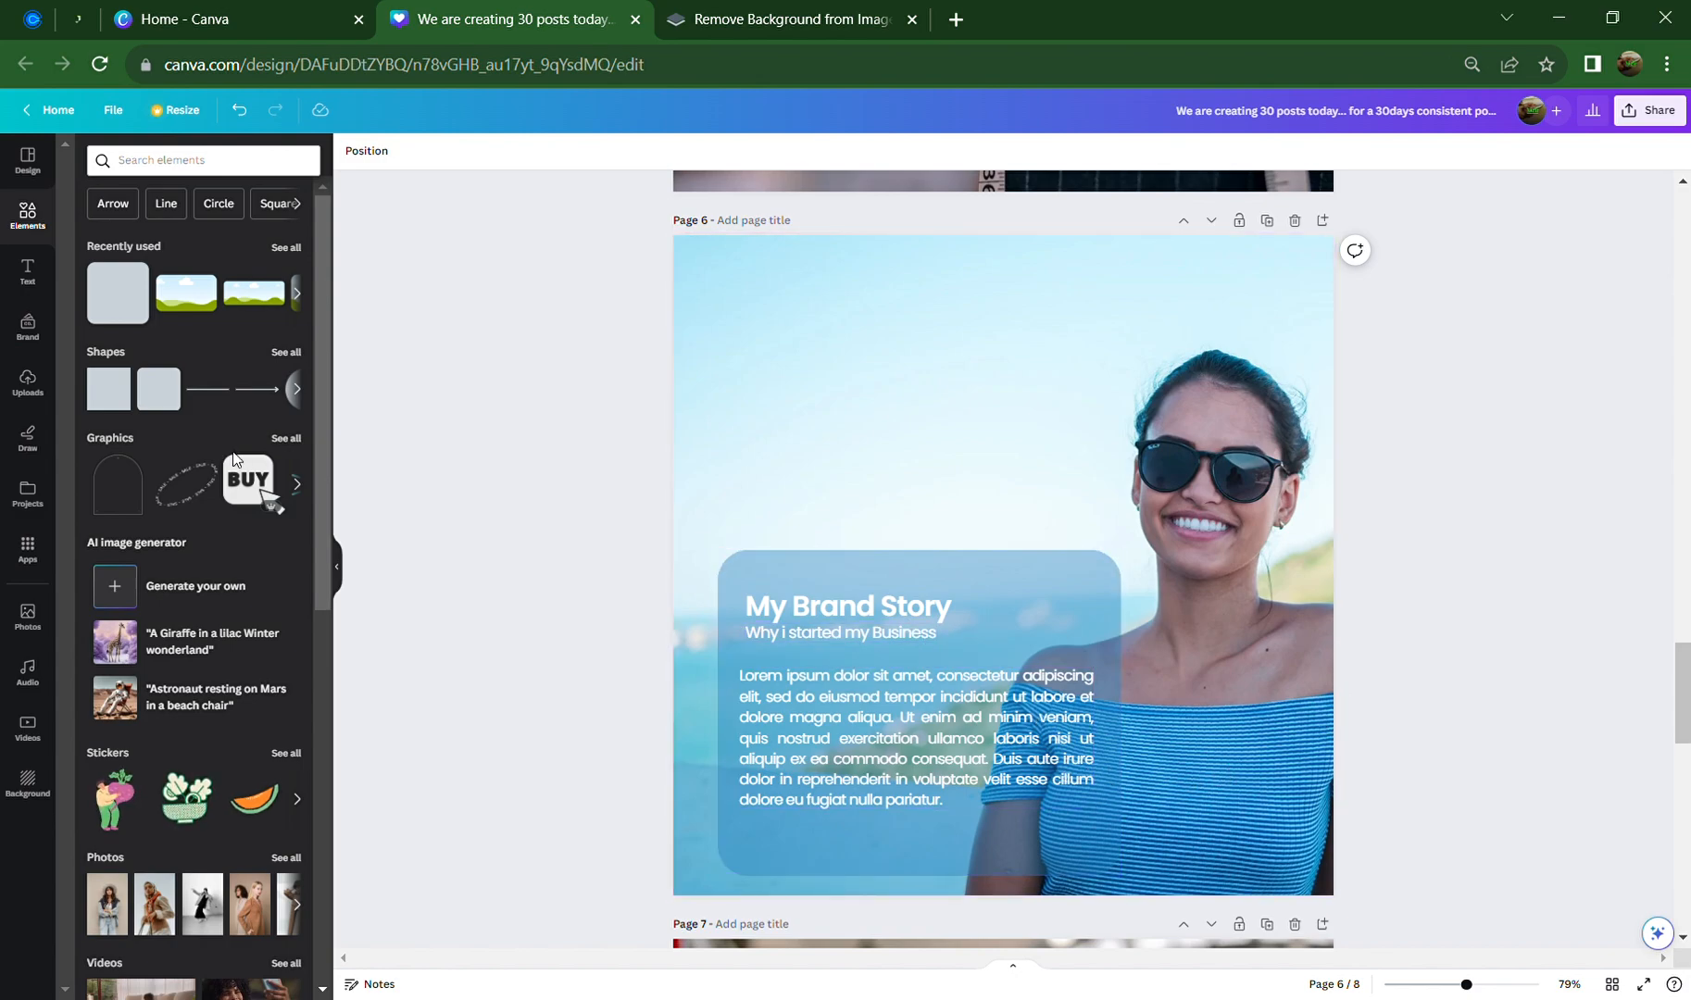
Add a straight line under the 'Why i started my Business' subtitle
click(214, 394)
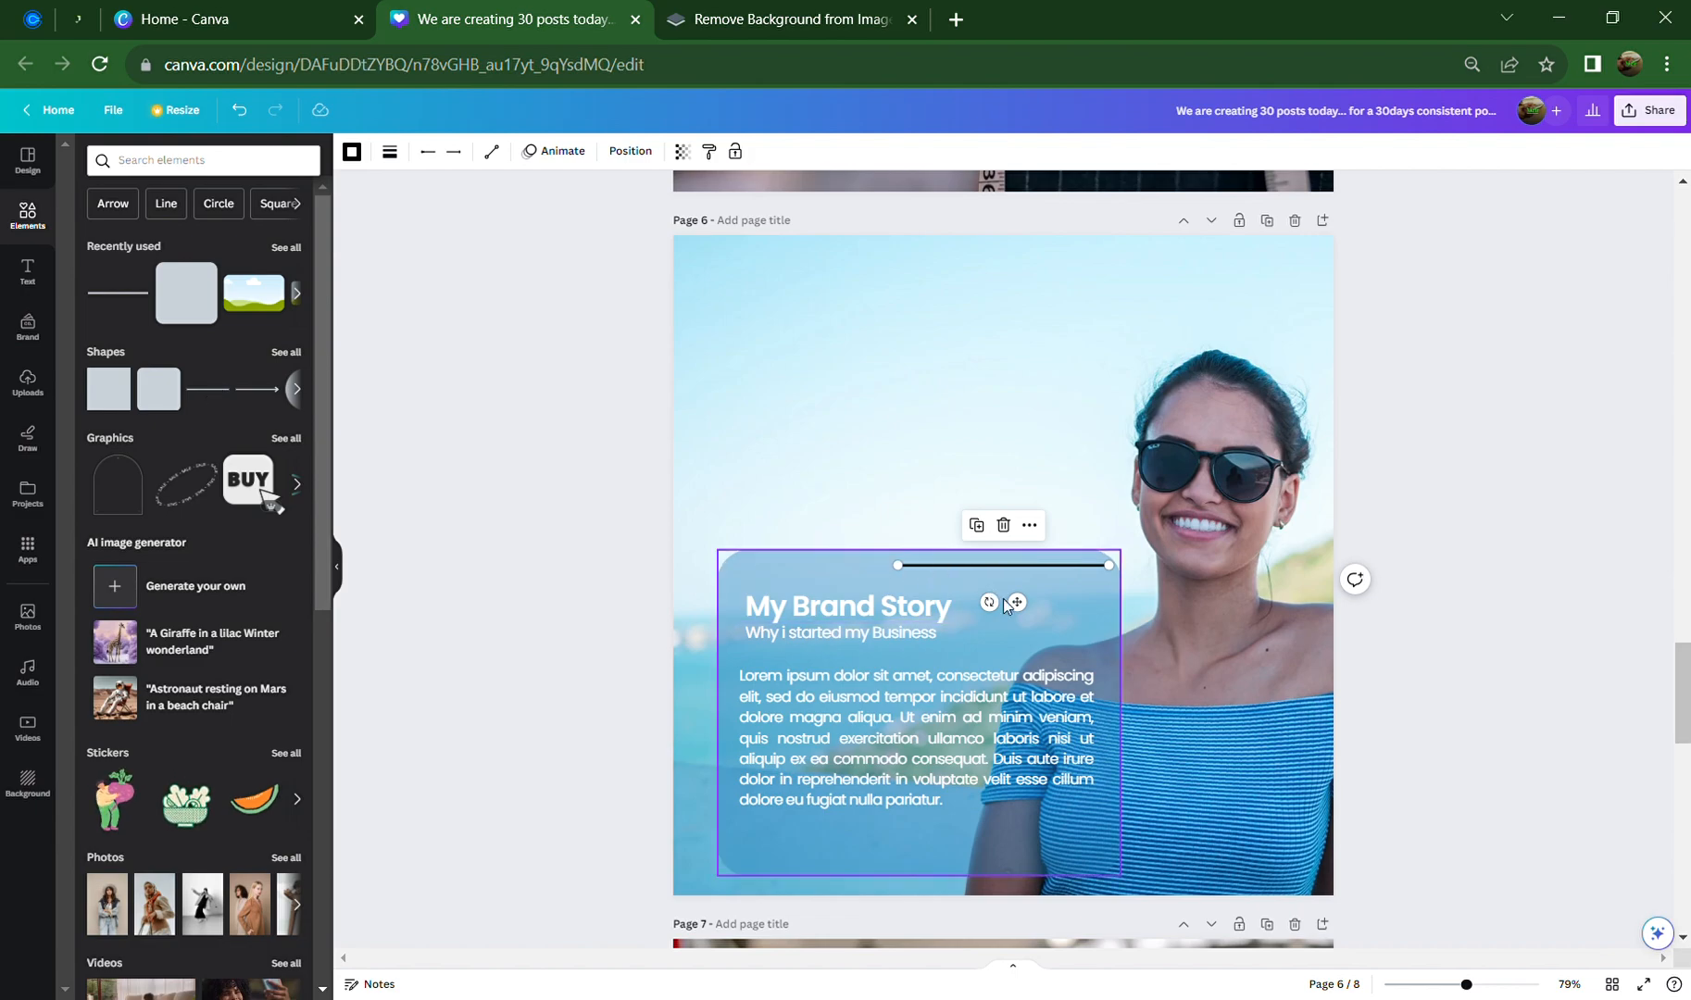
drag(1019, 604, 874, 695)
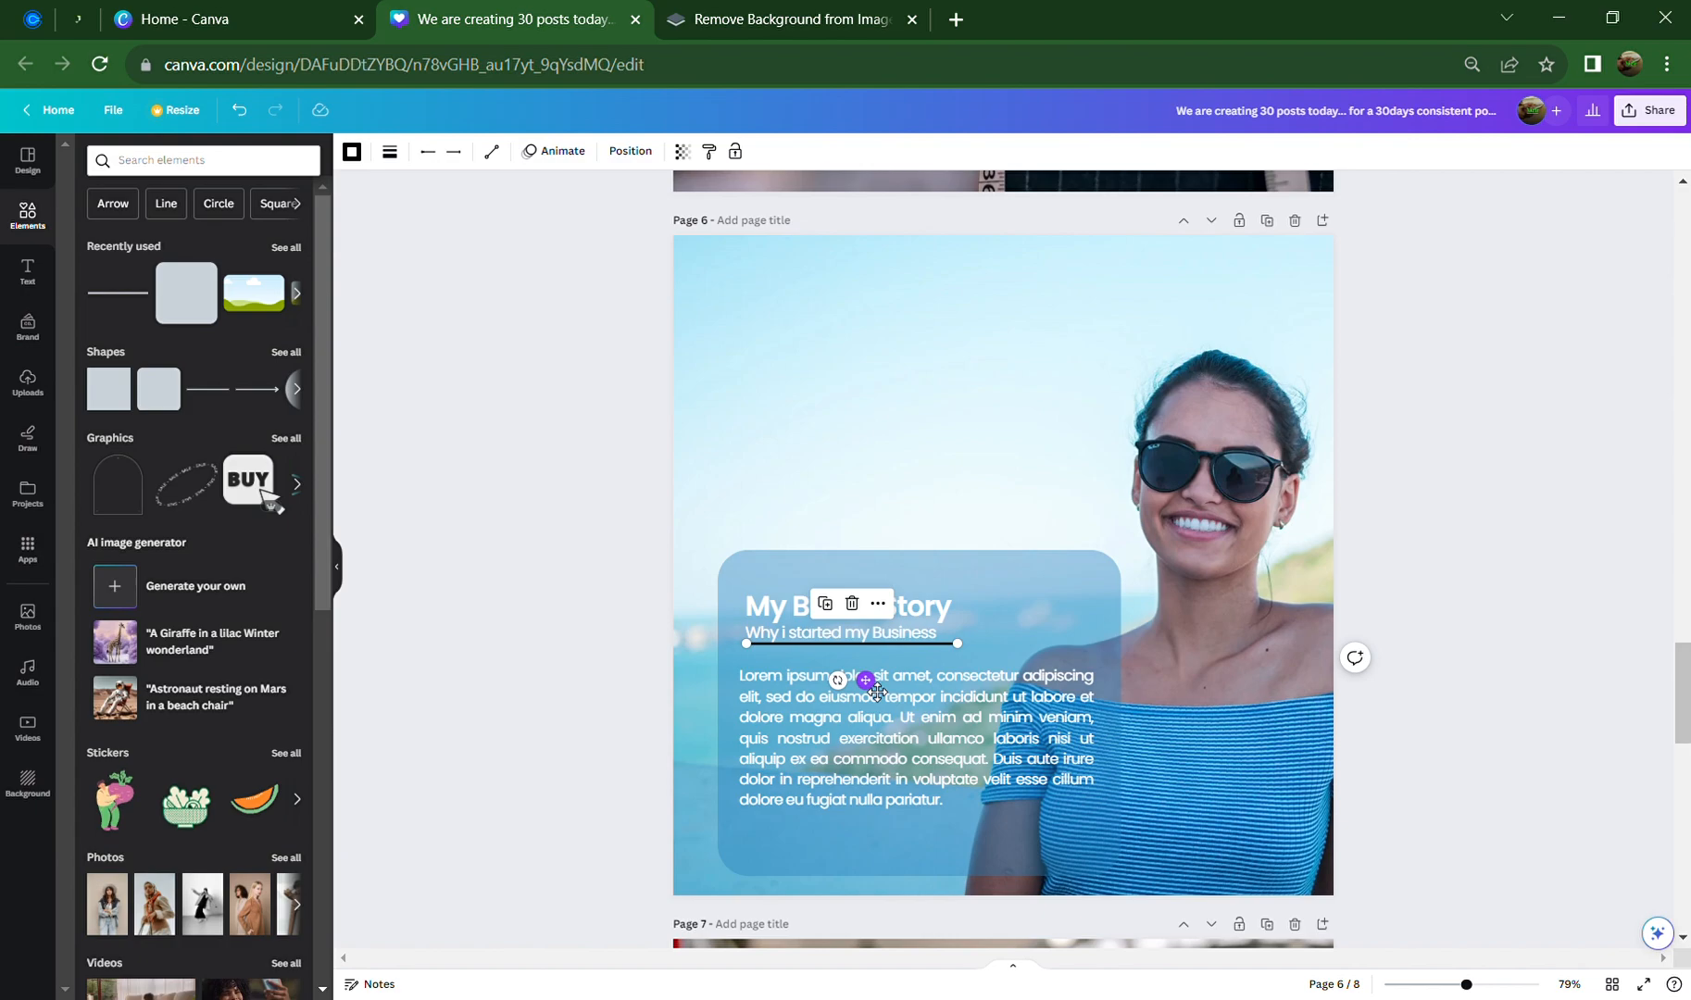
key(Down)
key(Down)
key(Down)
key(Down)
key(Down)
key(Down)
key(Down)
key(Down)
key(Down)
key(Down)
key(Down)
key(Down)
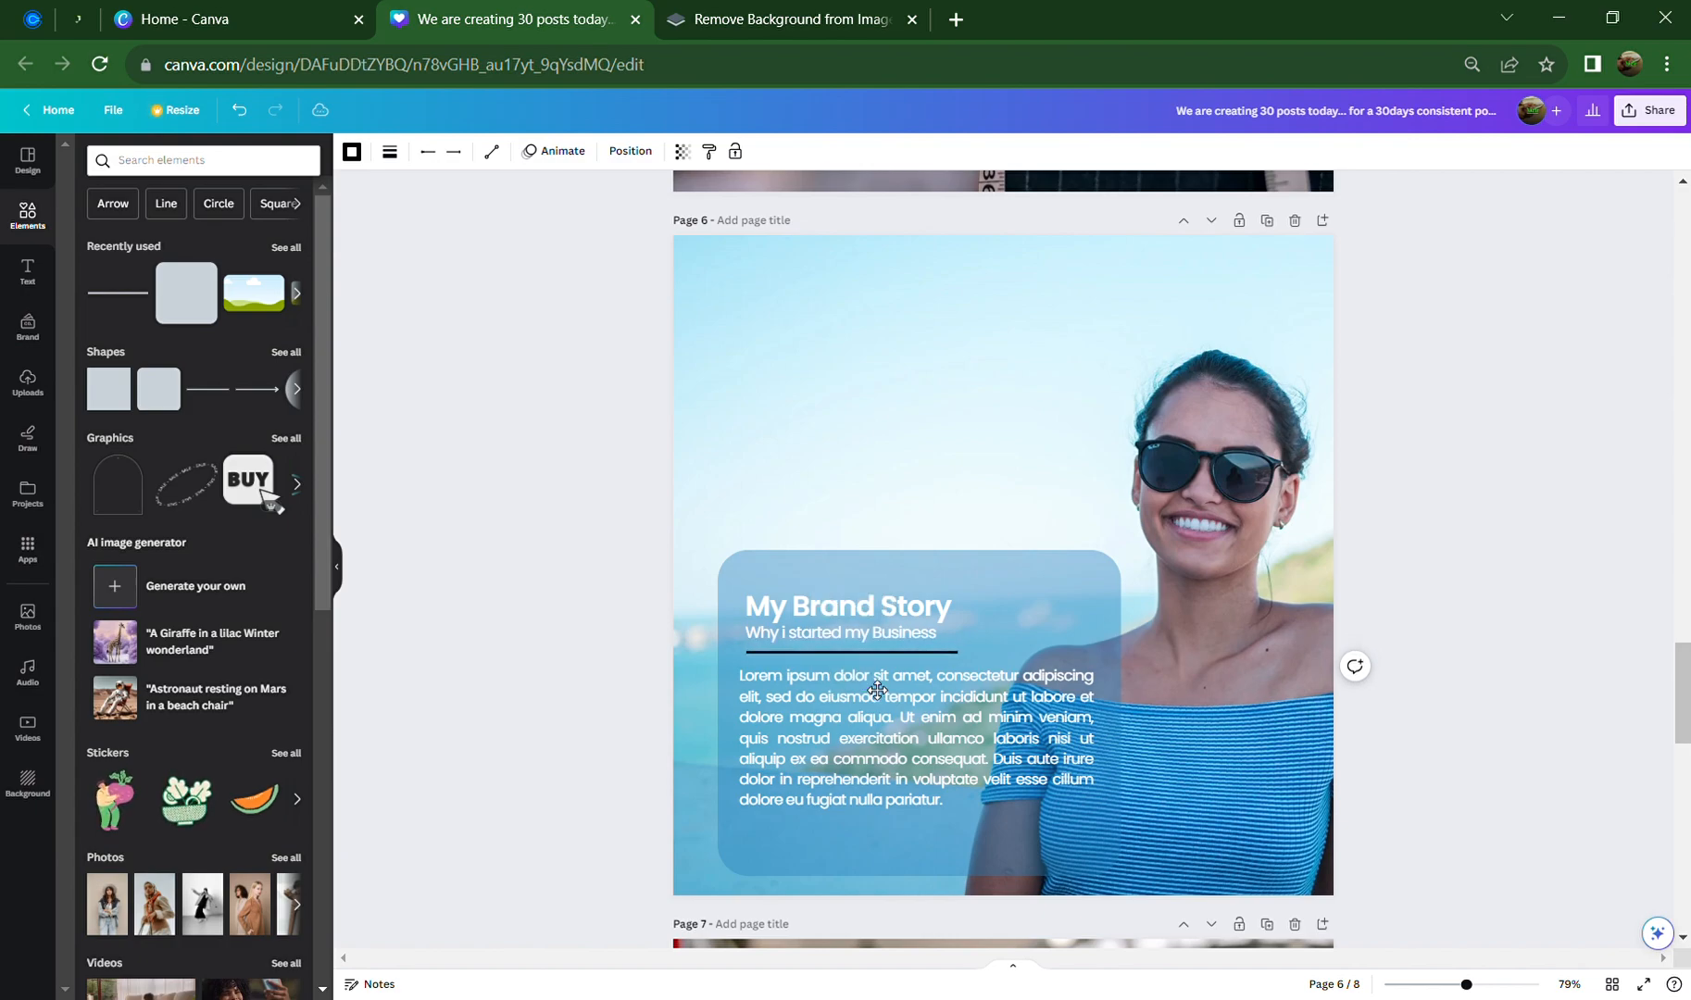
key(Down)
key(Down)
key(Down)
key(Down)
Narrow the Lorem ipsum paragraph from both sides to about 561 wide
click(863, 738)
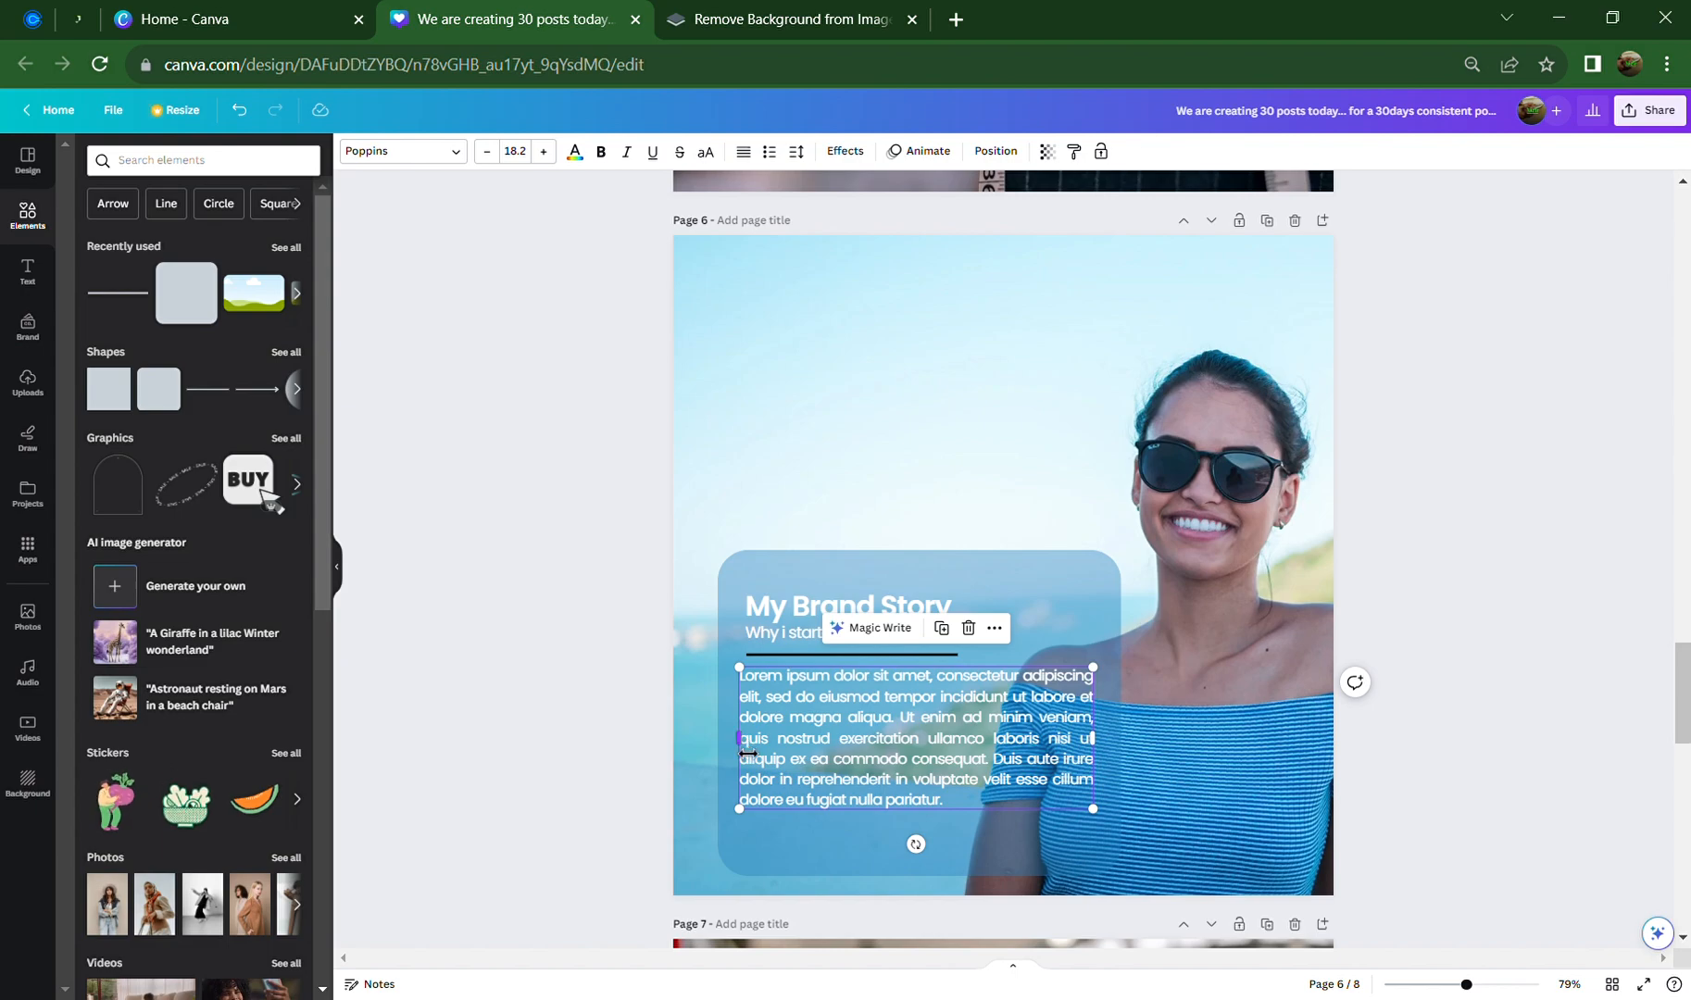
drag(746, 752, 754, 753)
drag(754, 752, 752, 753)
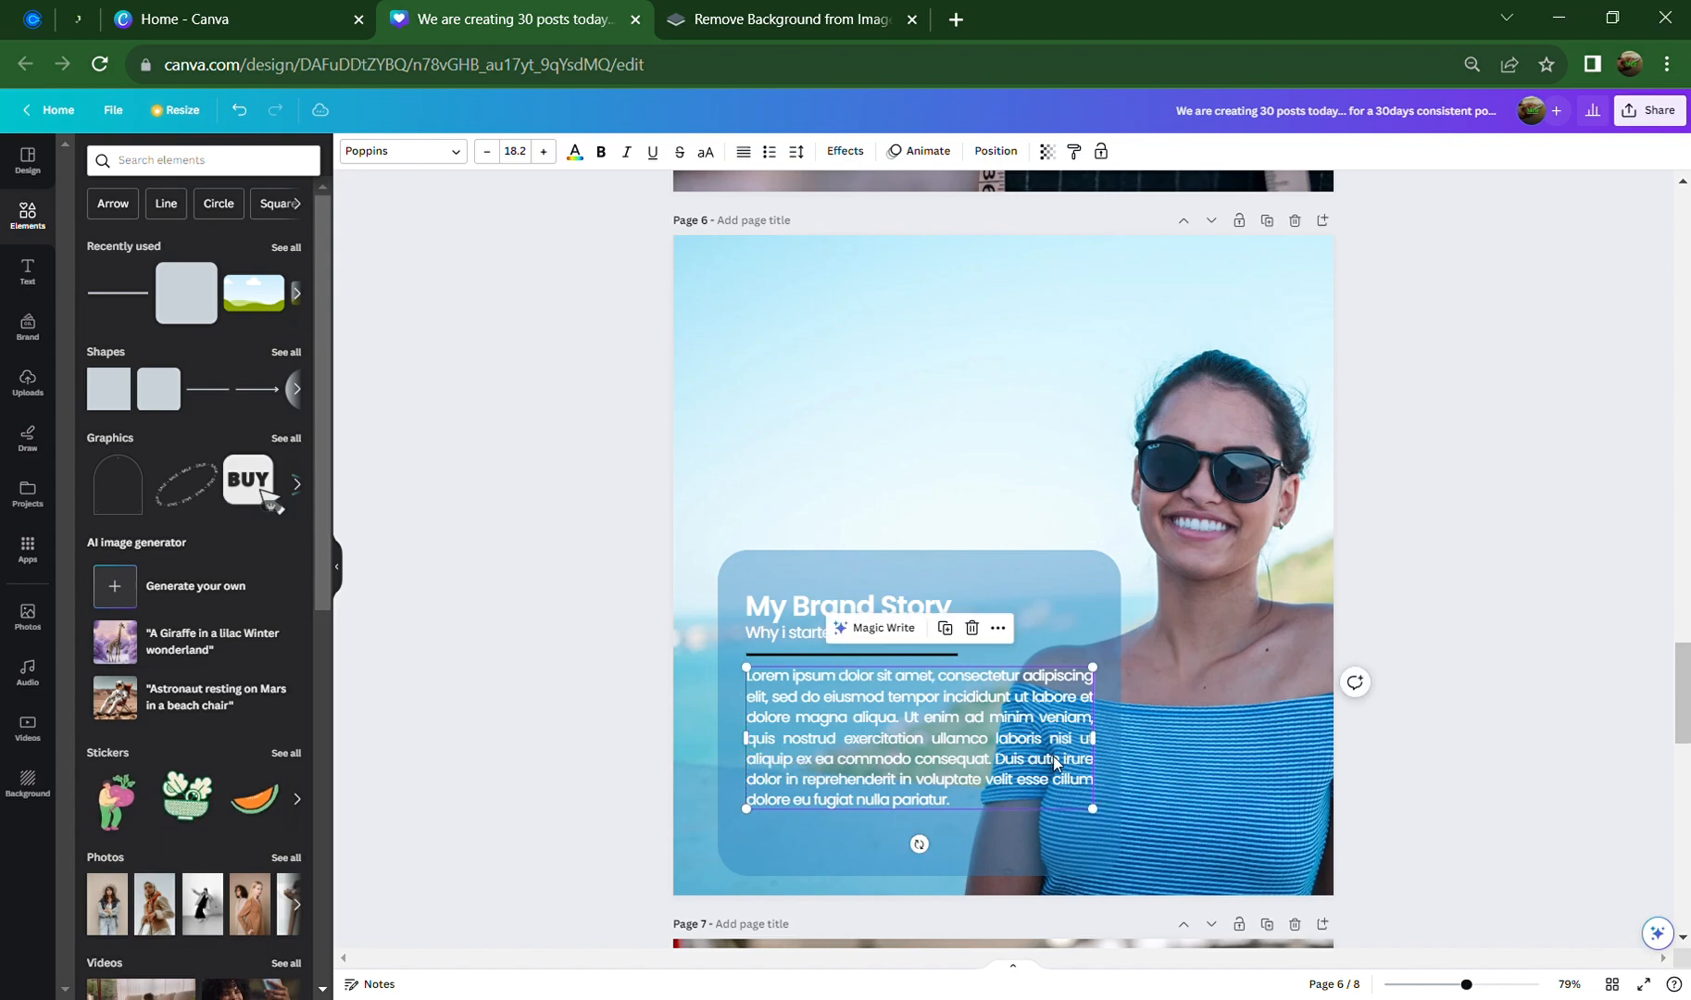
drag(1107, 752, 1099, 751)
click(1499, 674)
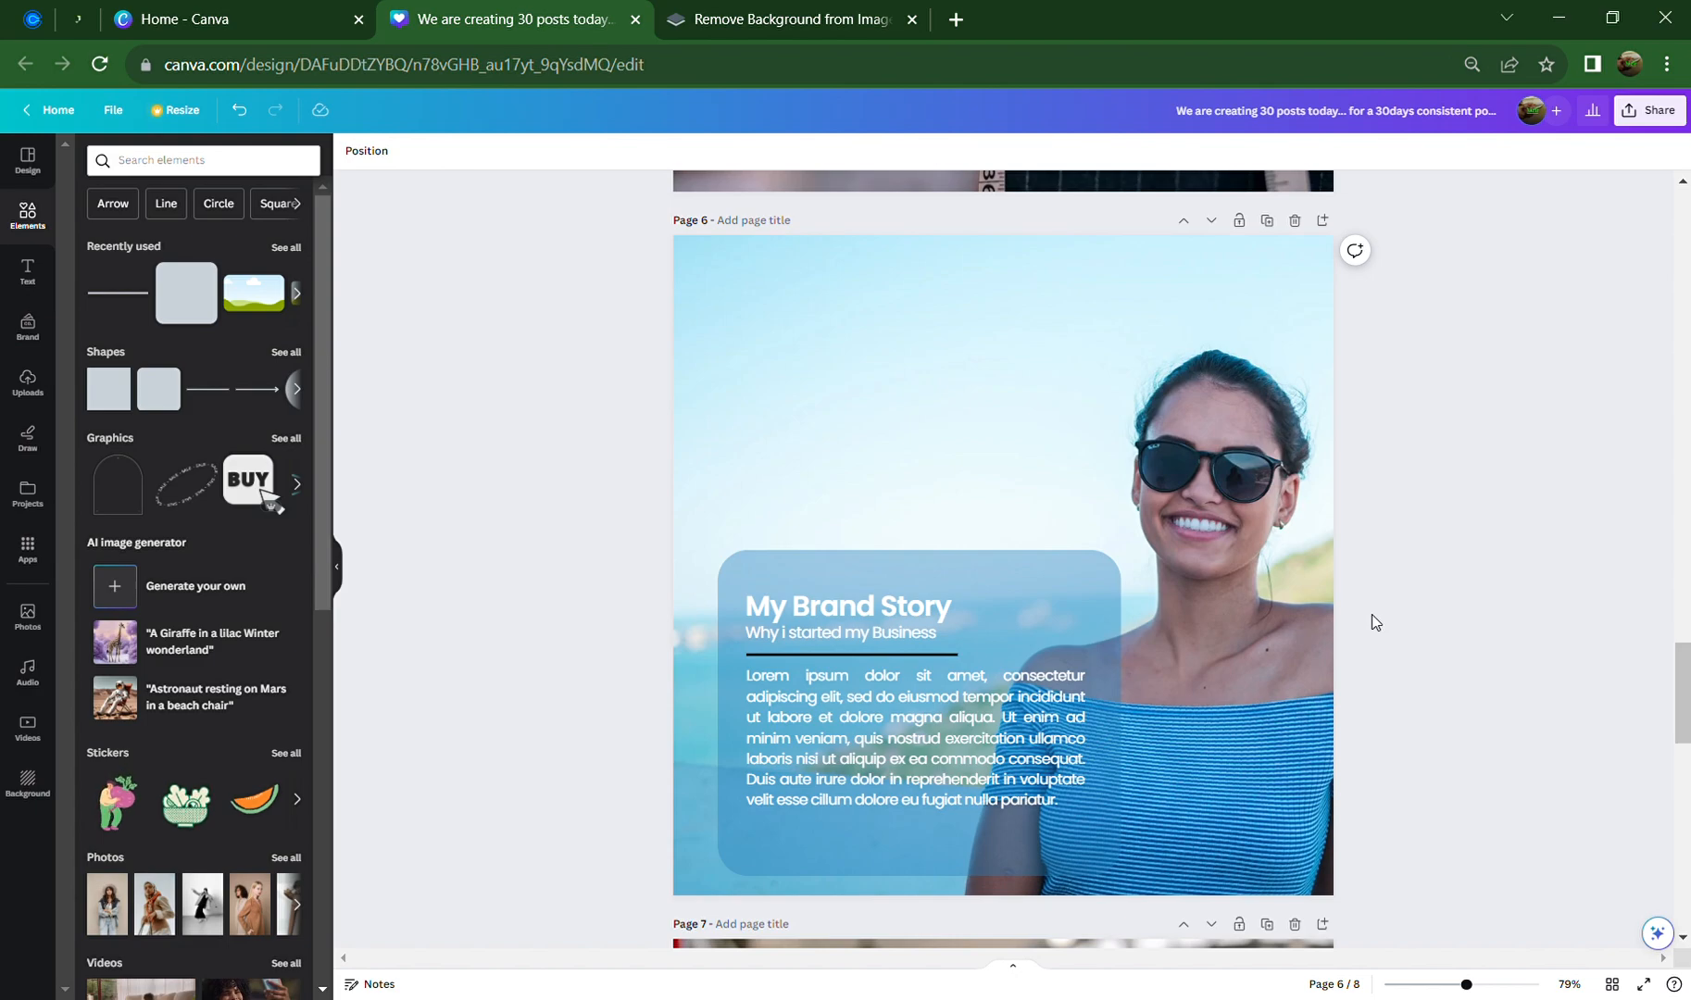
Scroll through the pages to review page 6's finished My Brand Story layout
scroll(1094, 651, up, 10)
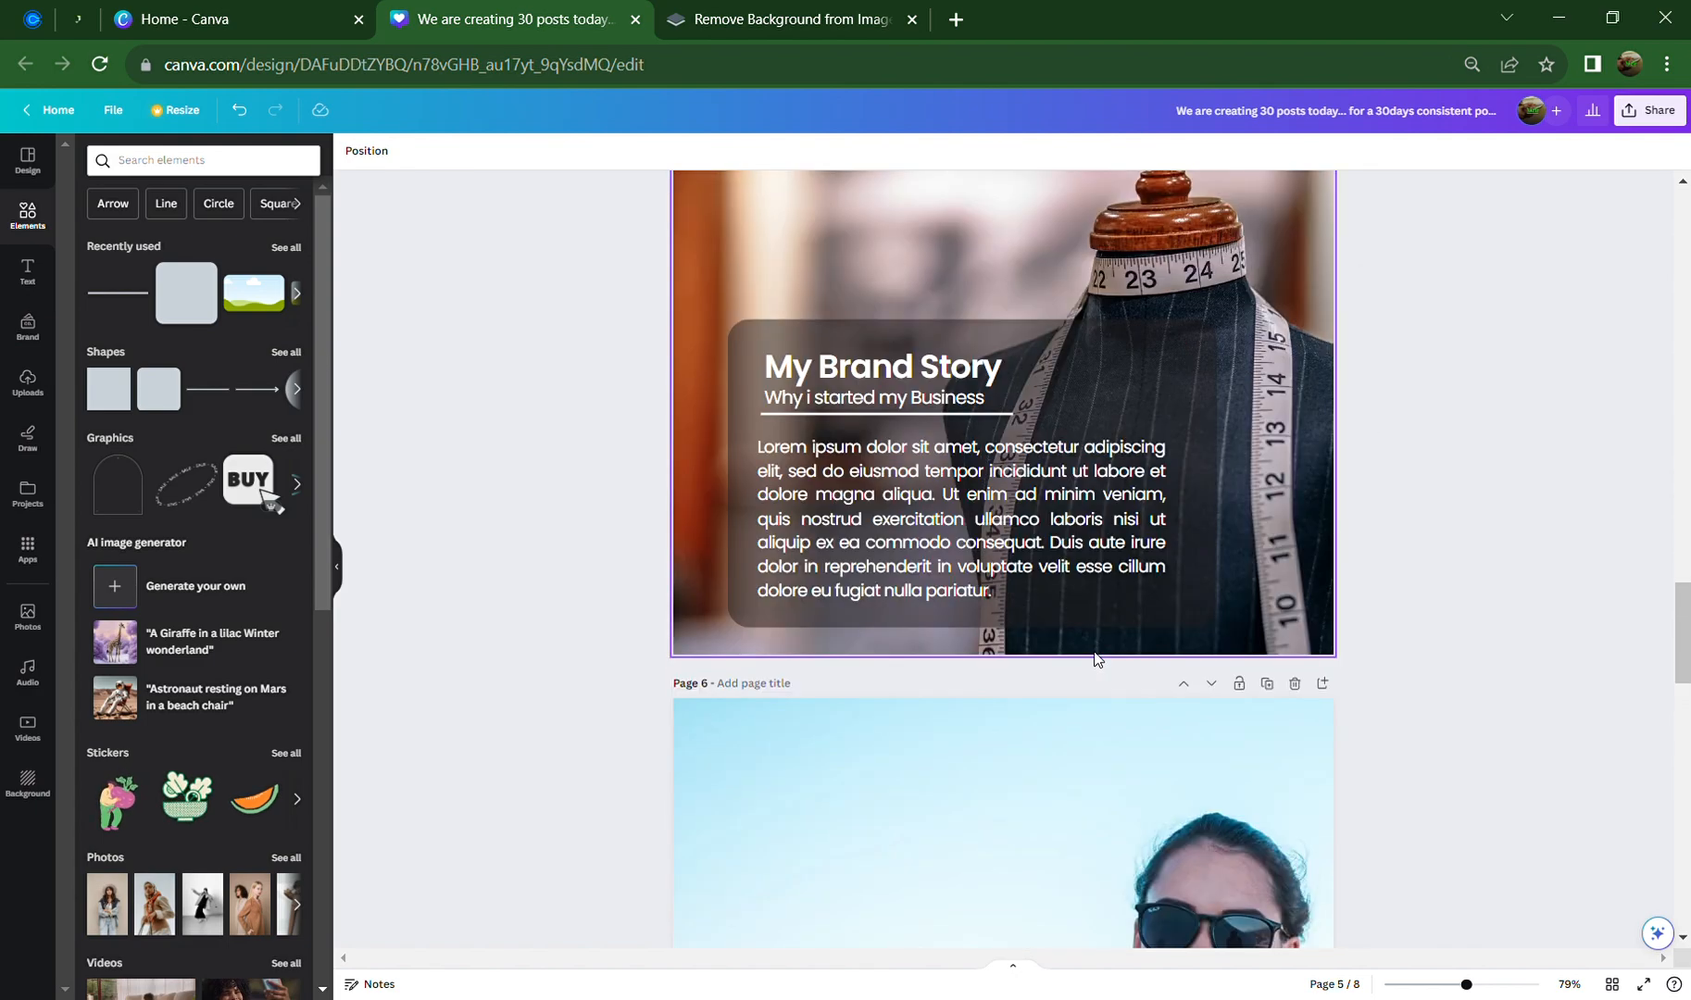
scroll(1093, 650, up, 5)
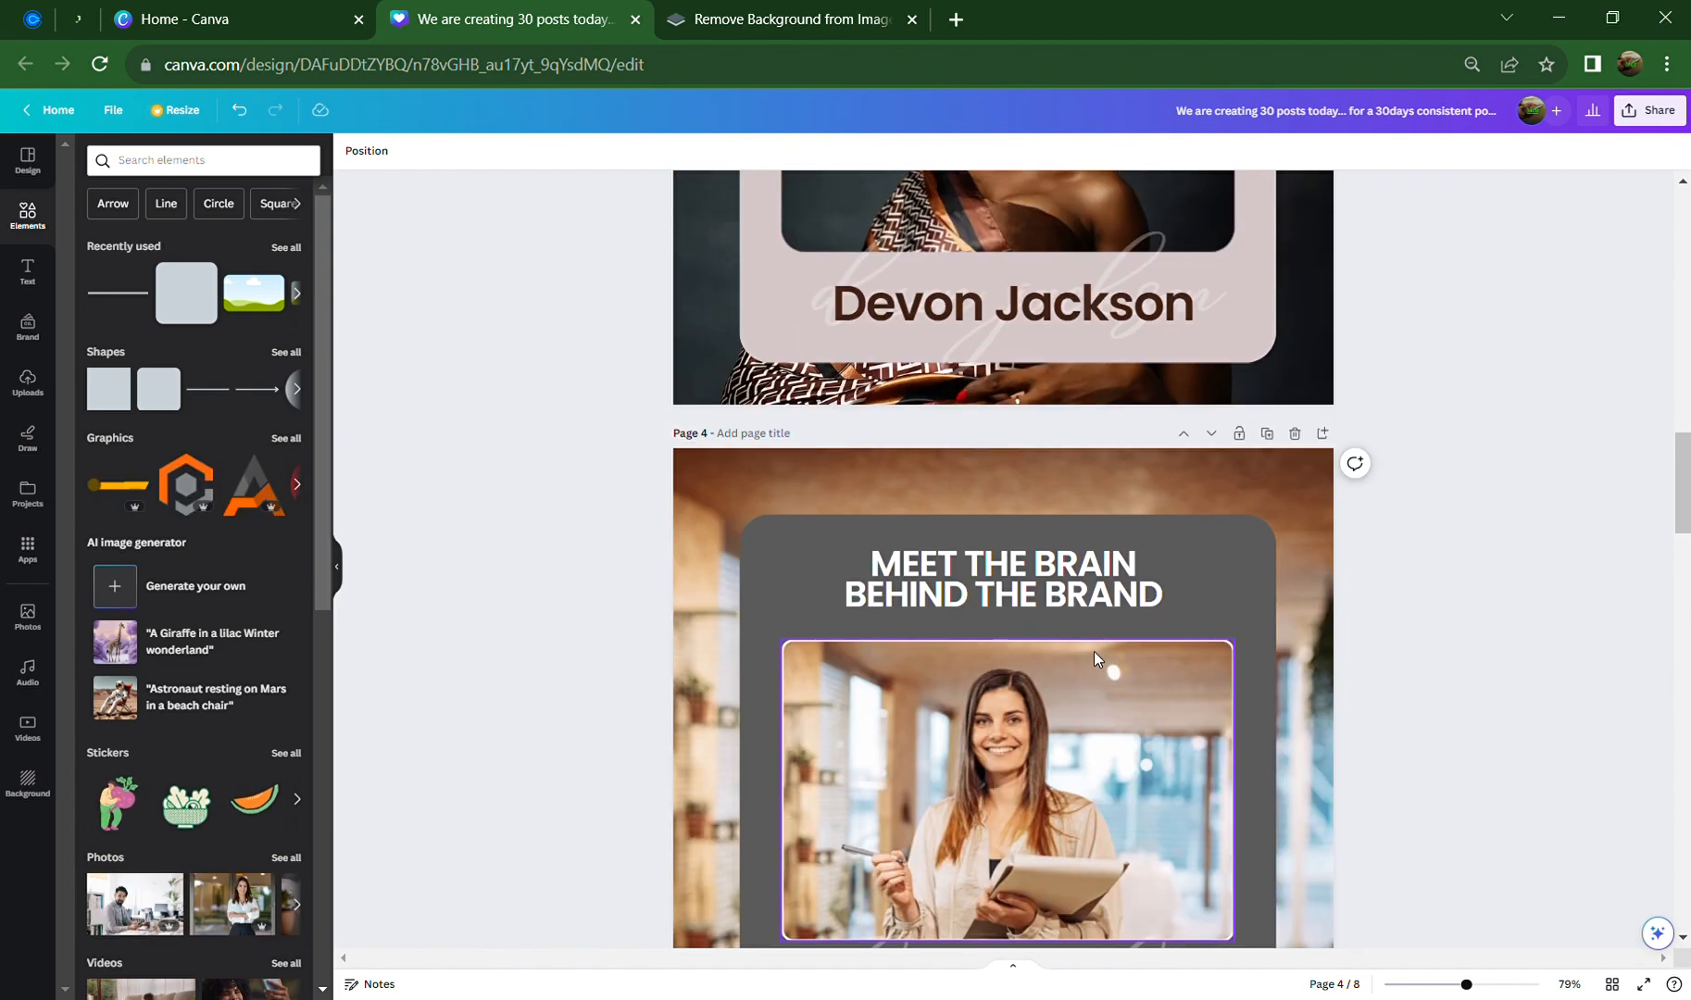
scroll(1094, 651, up, 4)
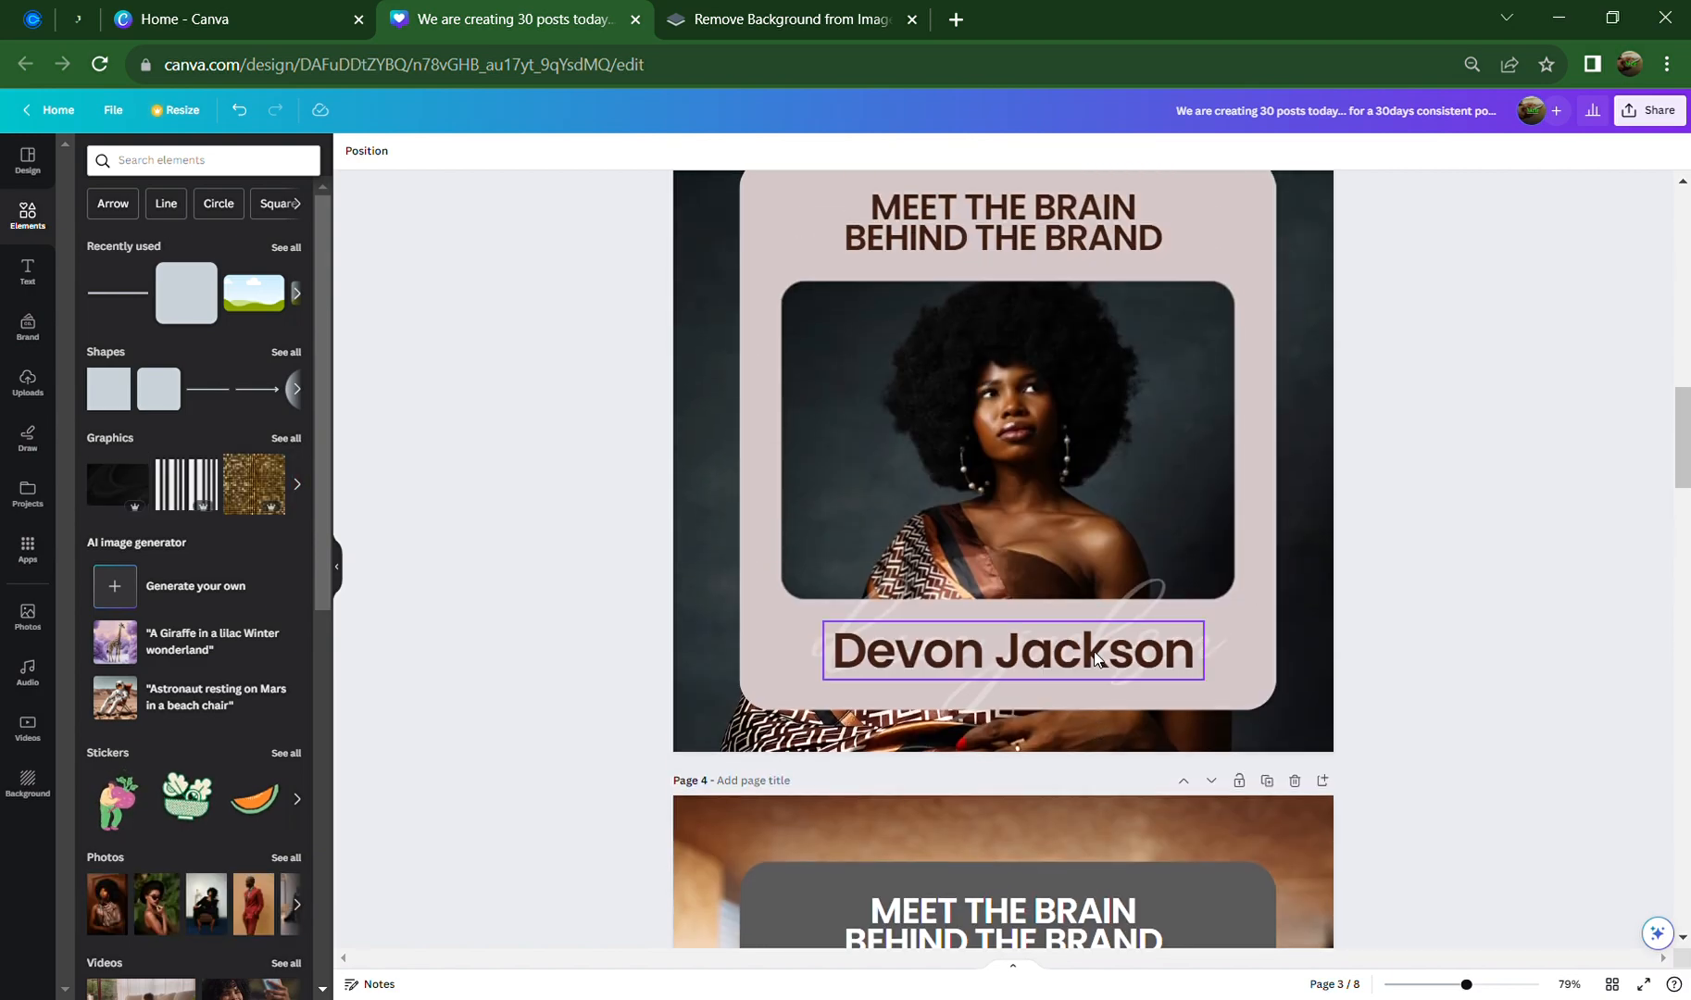
scroll(1093, 651, up, 5)
scroll(1093, 651, up, 7)
scroll(1094, 651, up, 3)
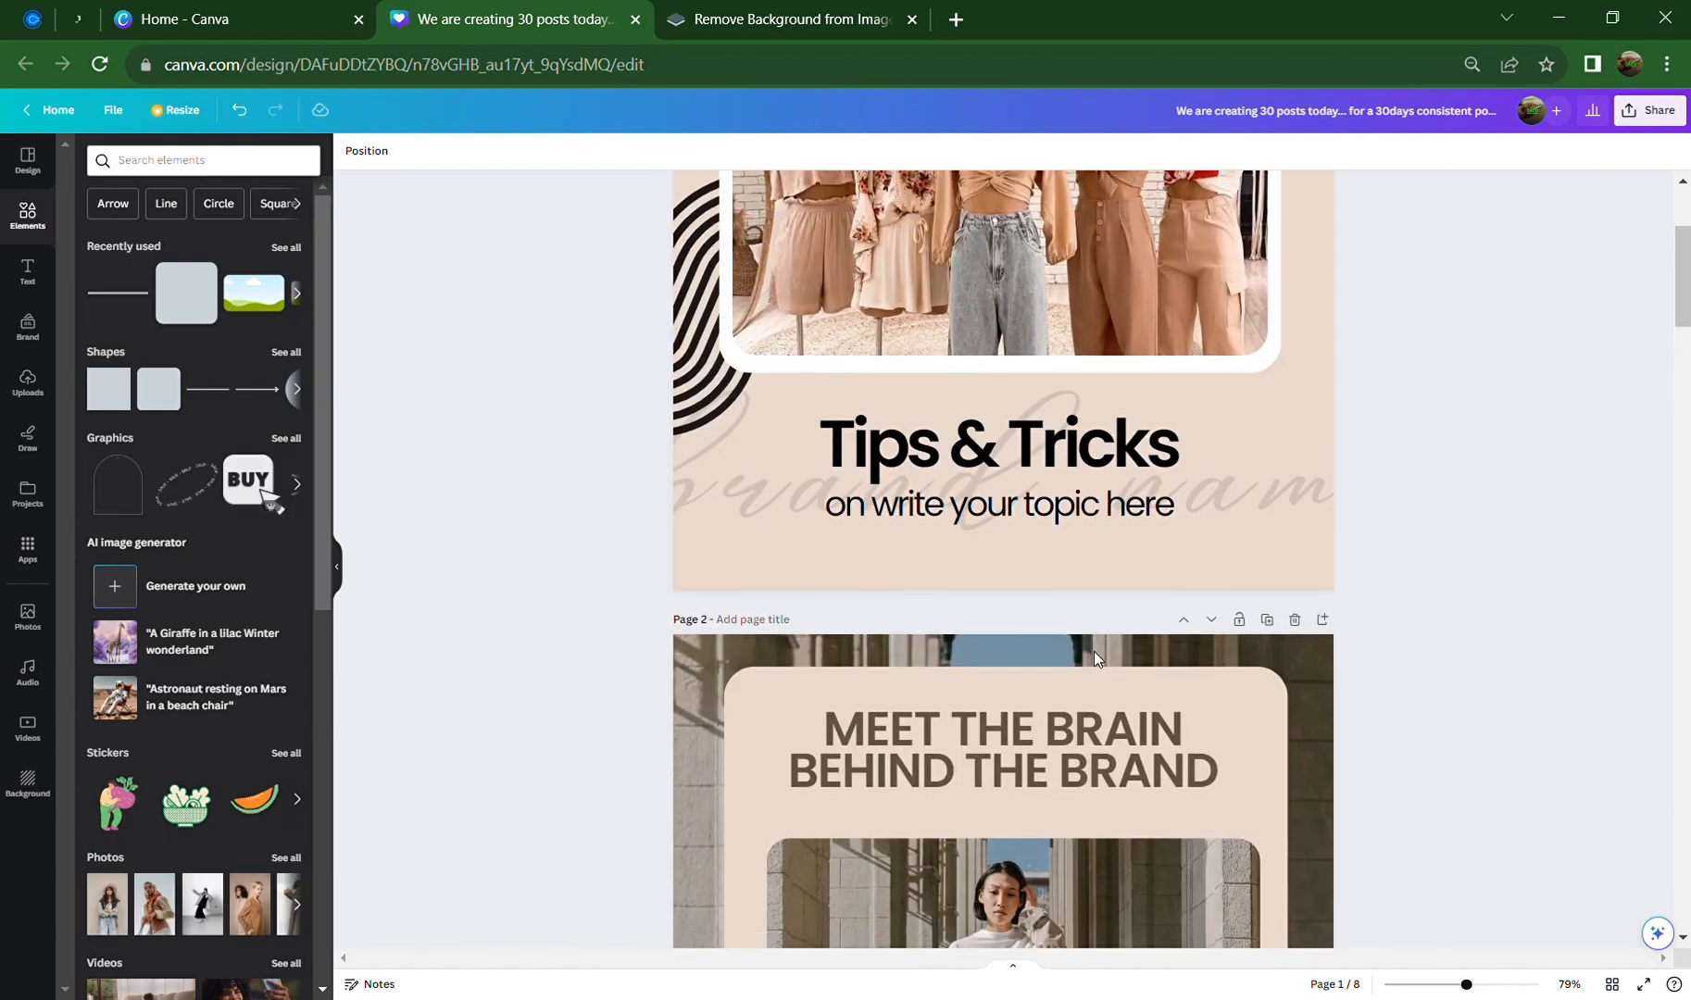
scroll(1094, 651, down, 2)
scroll(1093, 651, up, 5)
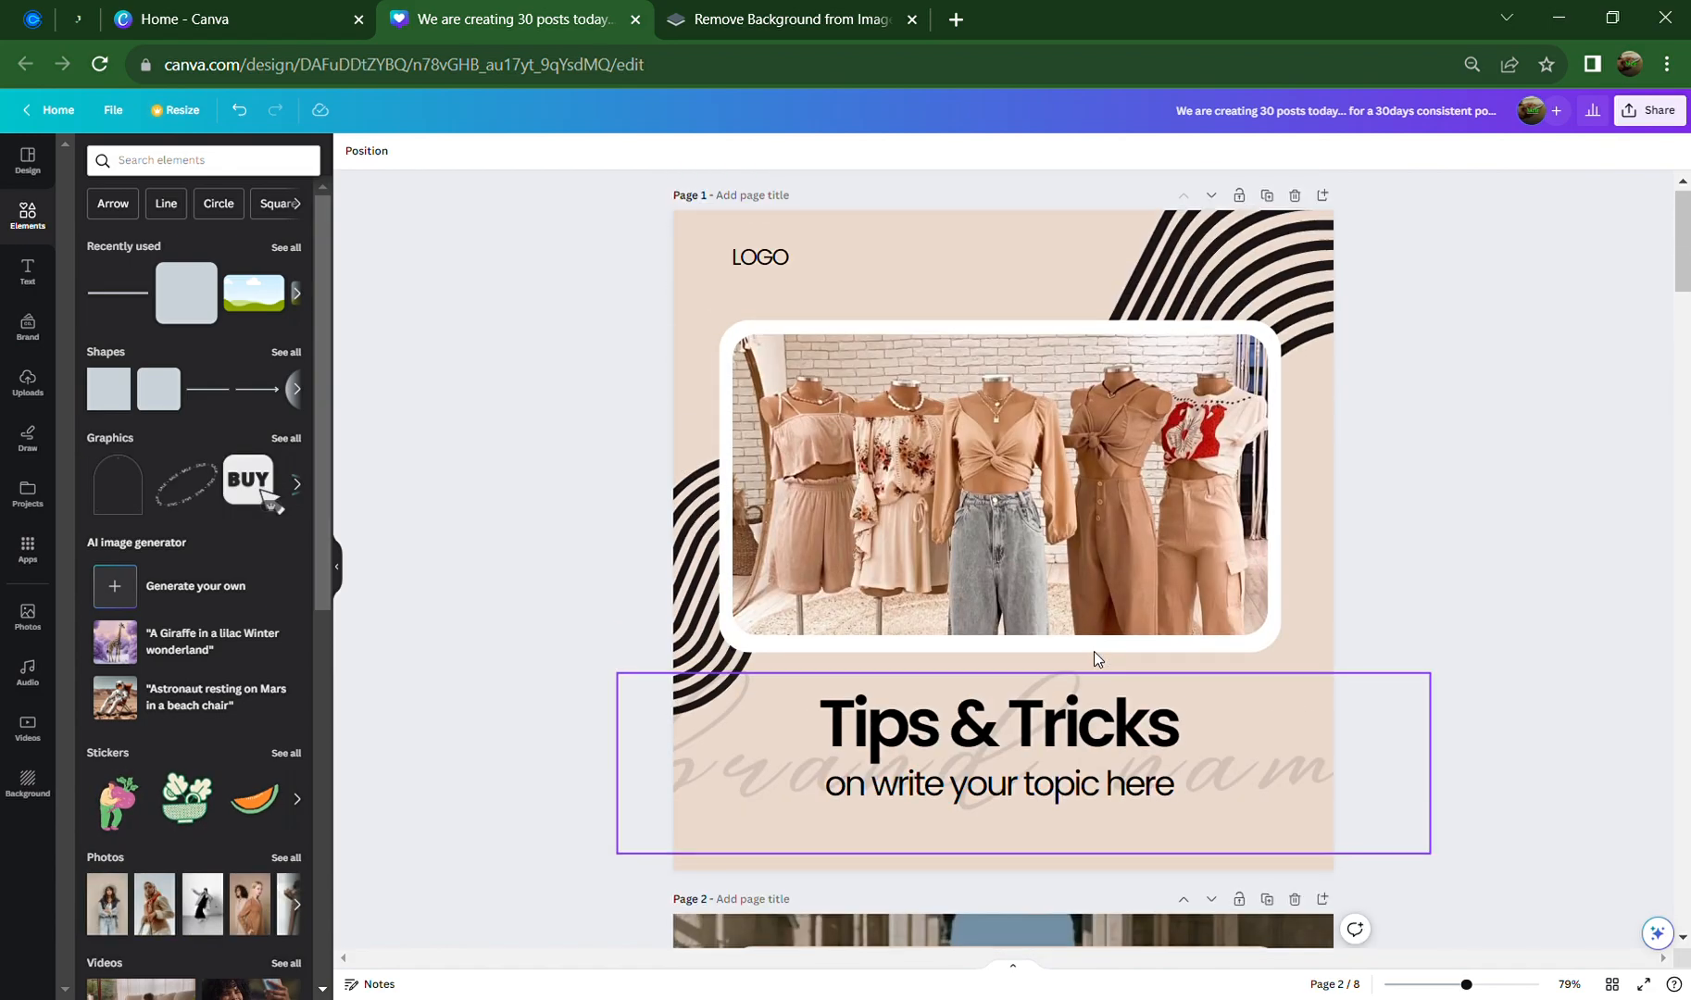
scroll(1093, 651, down, 3)
scroll(1094, 654, down, 15)
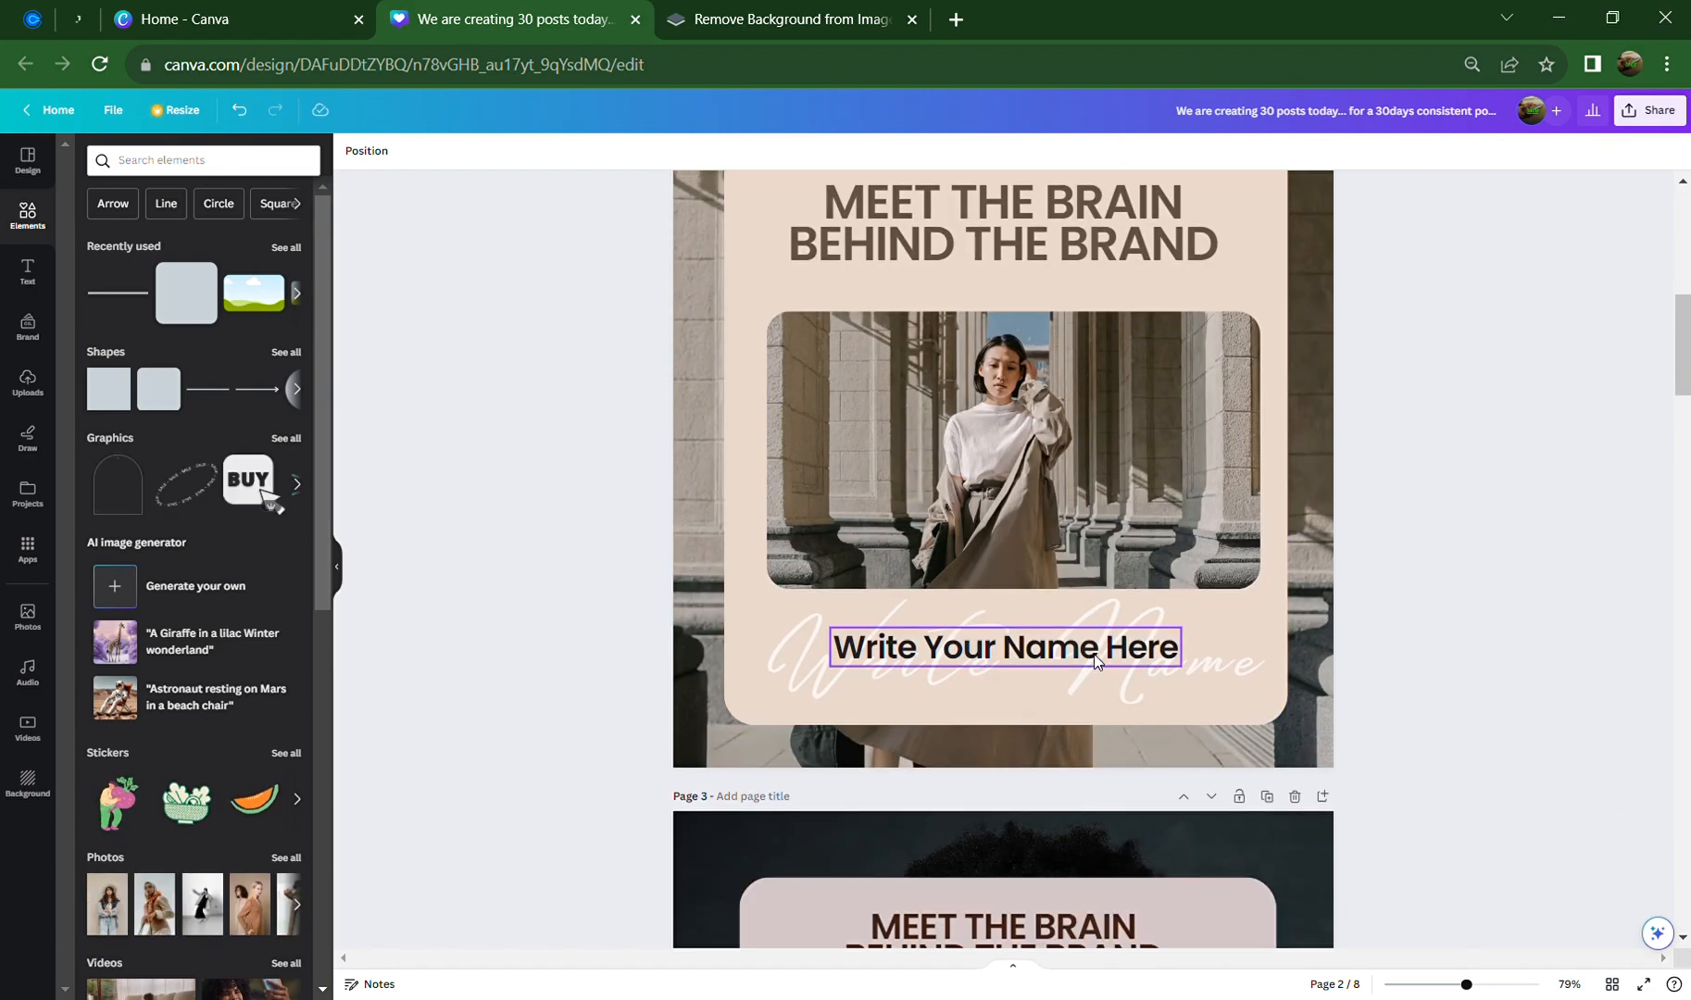
scroll(1093, 654, up, 2)
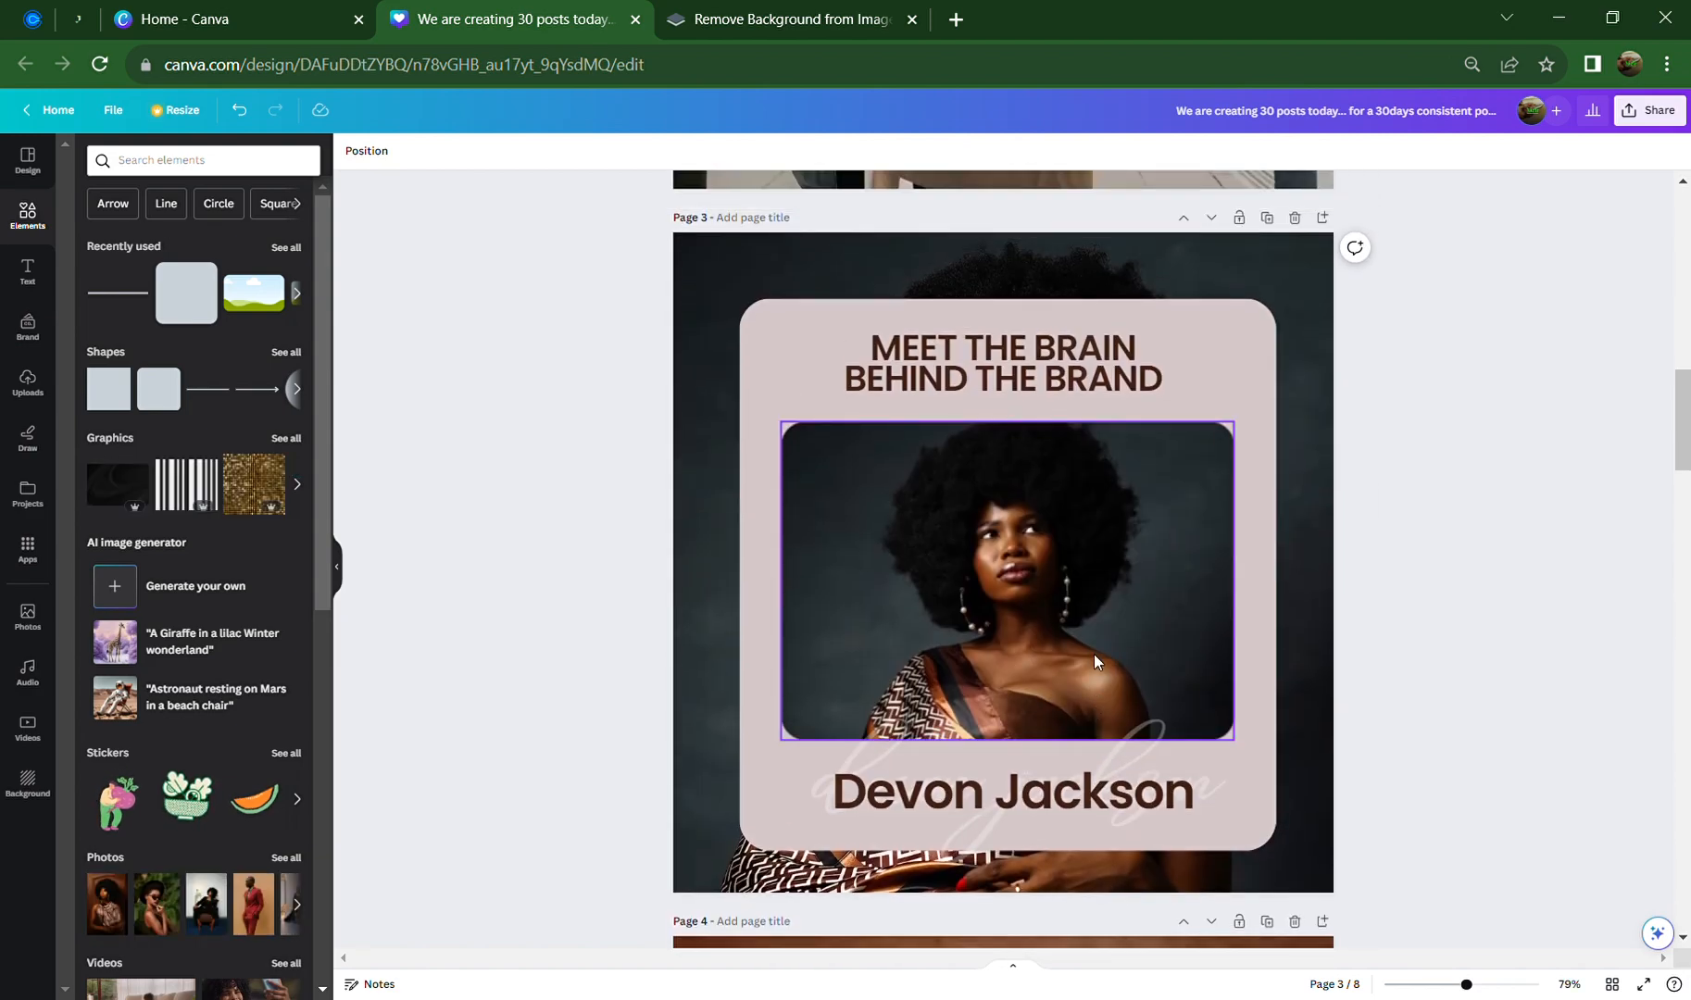
scroll(1094, 654, down, 8)
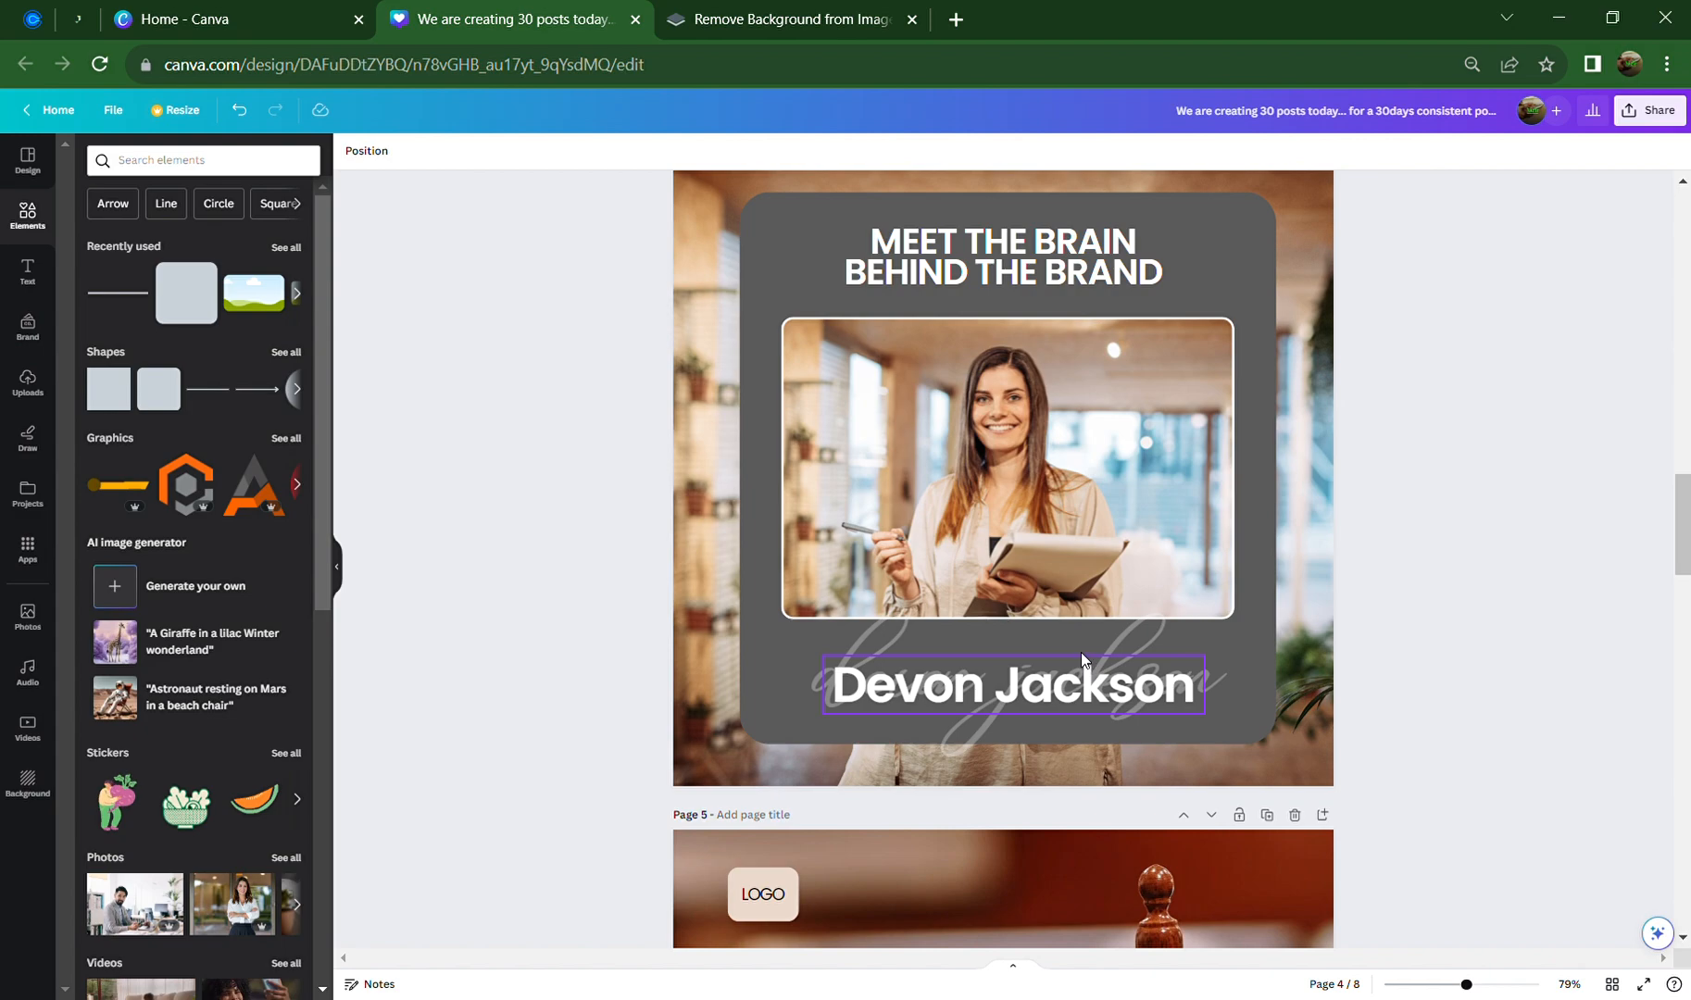
scroll(1080, 652, down, 10)
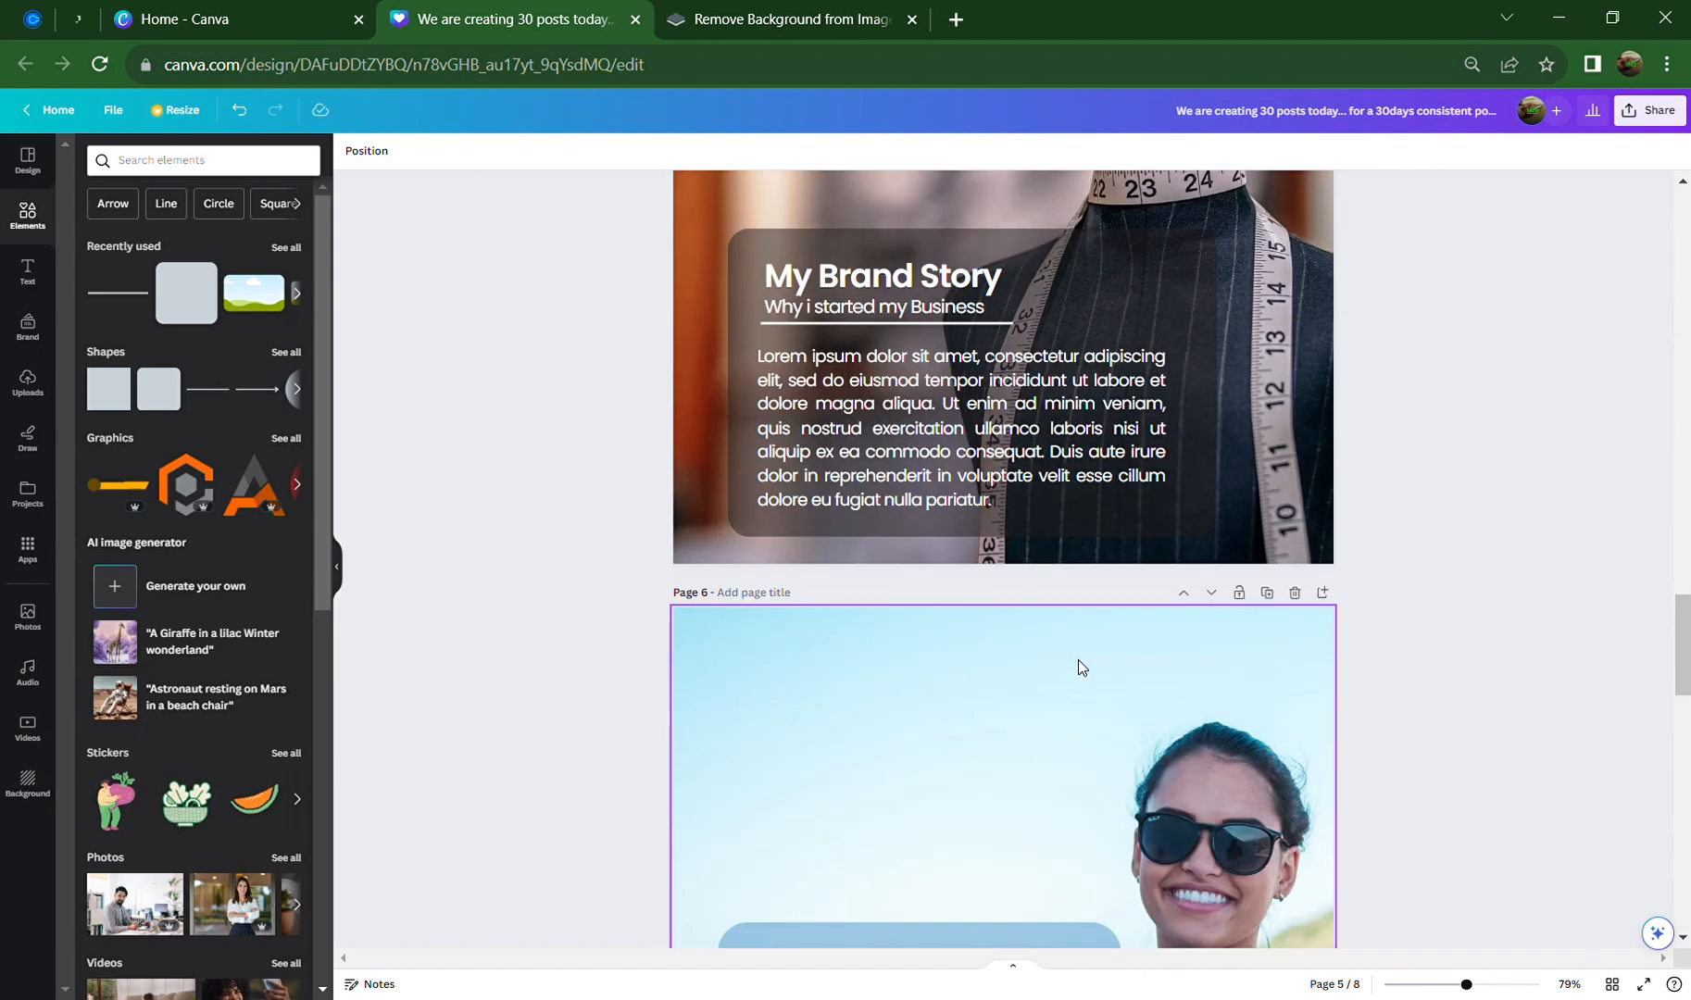
scroll(1079, 665, down, 2)
scroll(1083, 665, down, 3)
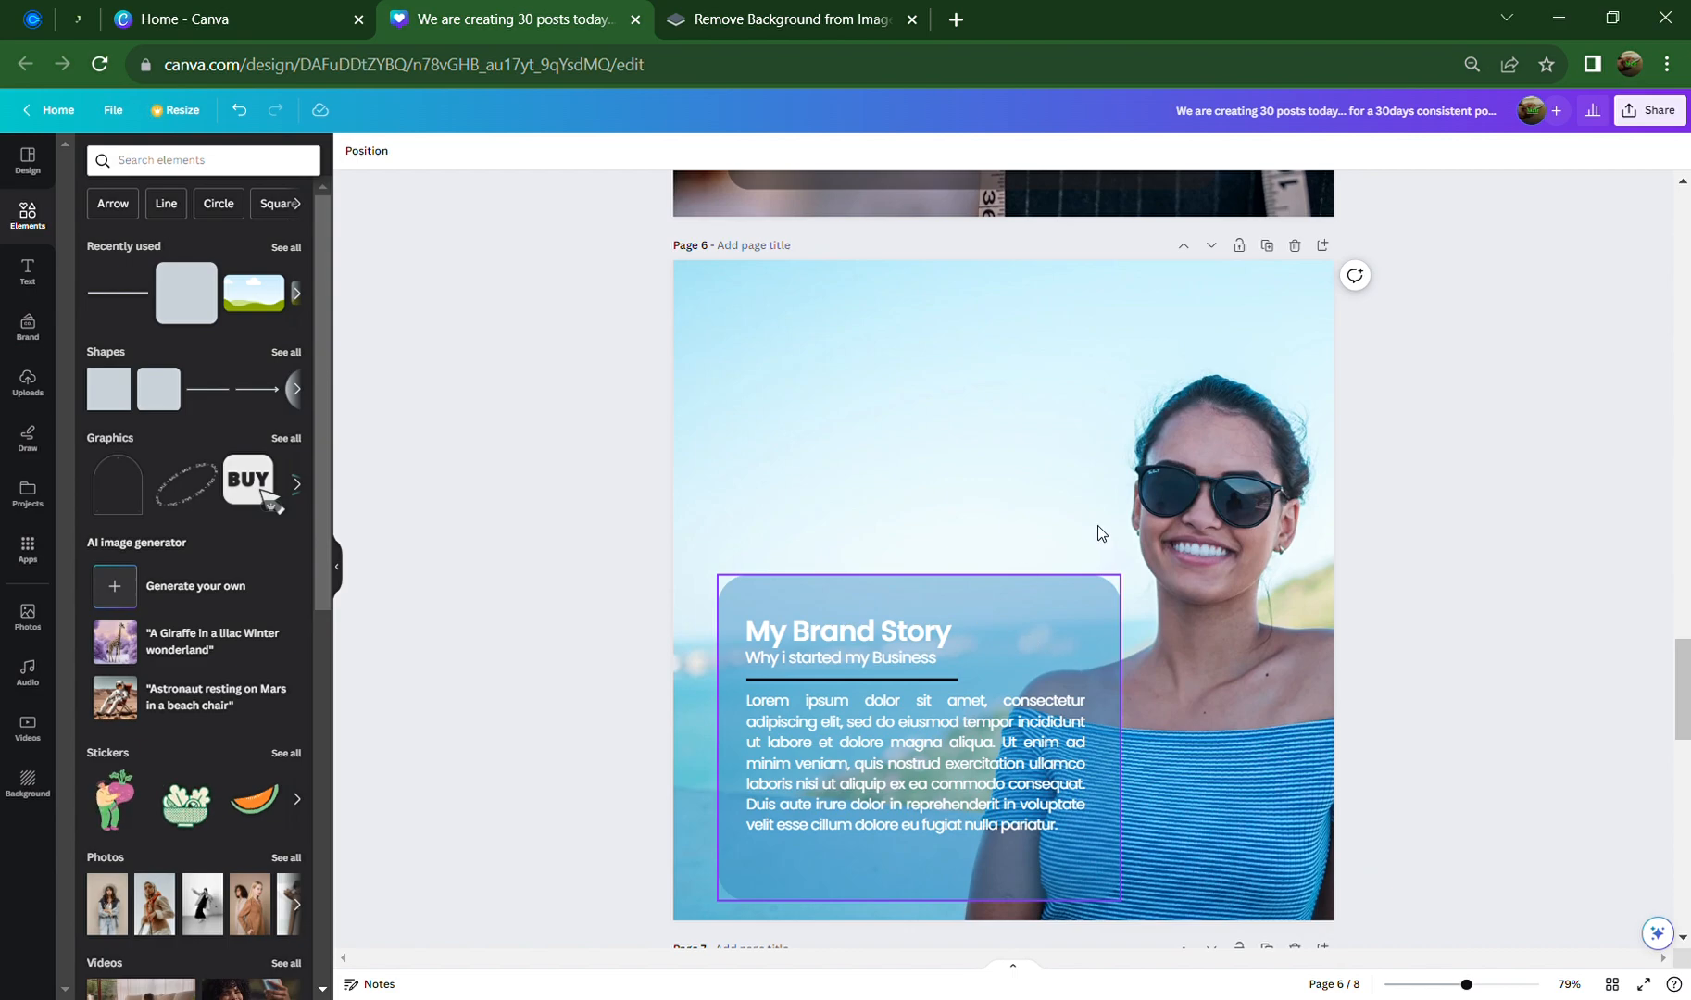
Duplicate page 6 as page 7 and remove the photo's background with BG Remover
click(1267, 246)
scroll(1240, 417, down, 1)
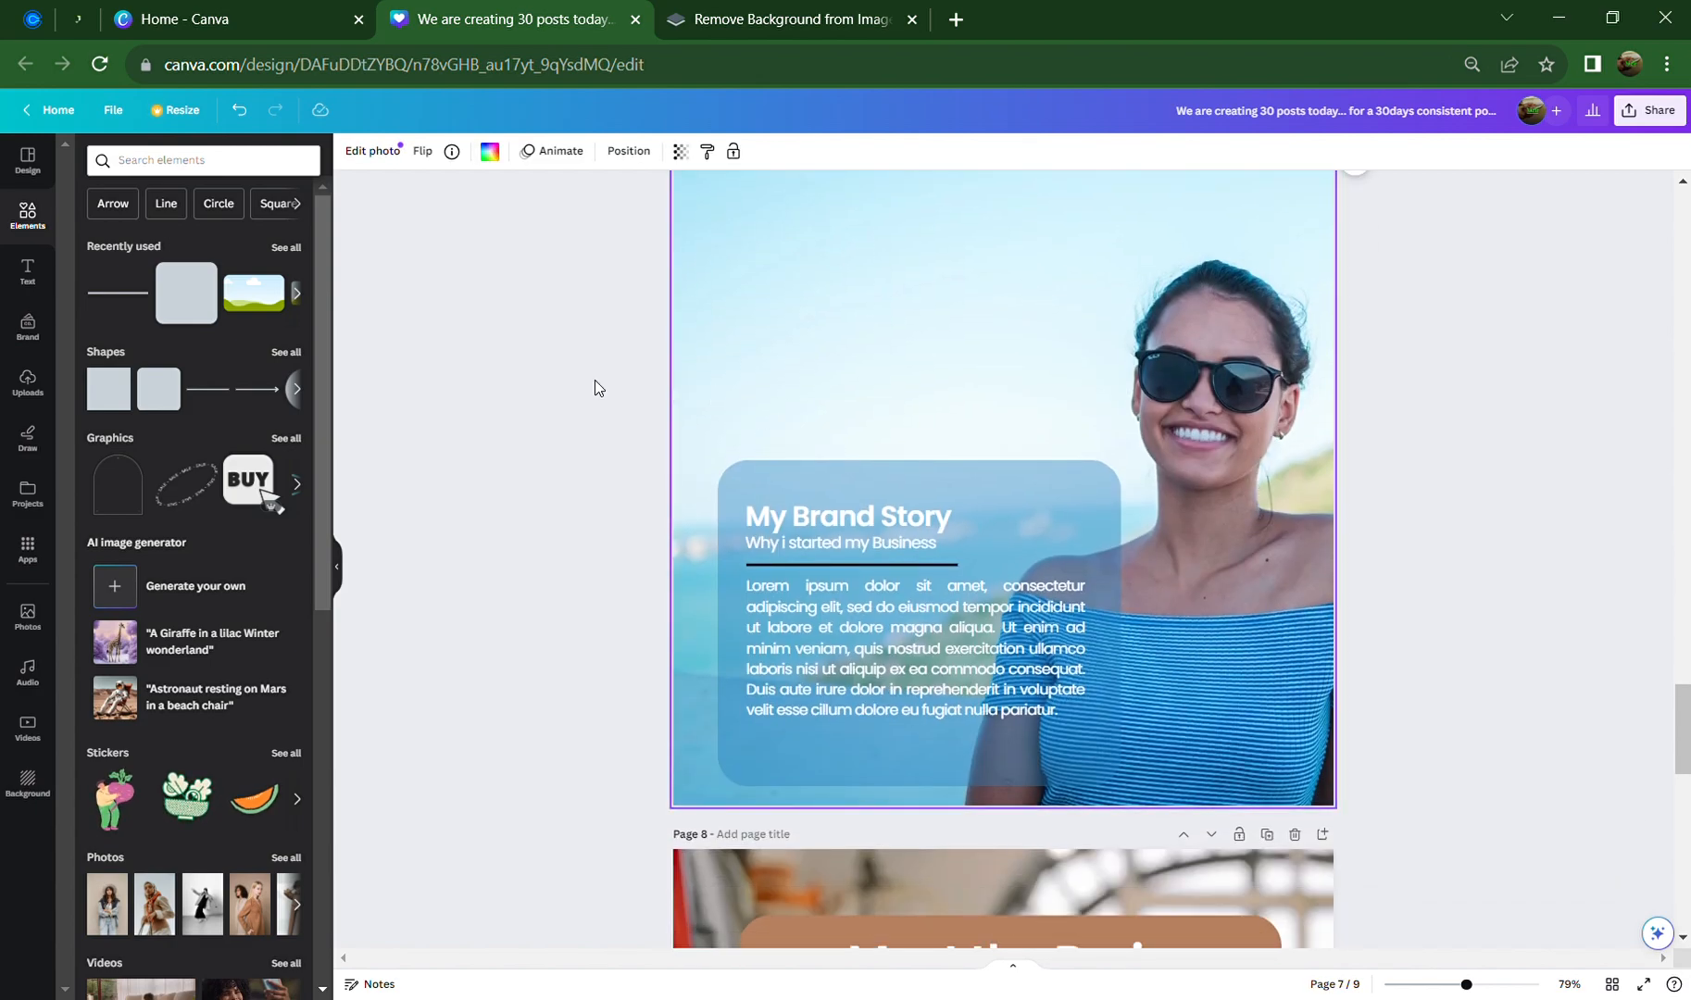
click(379, 152)
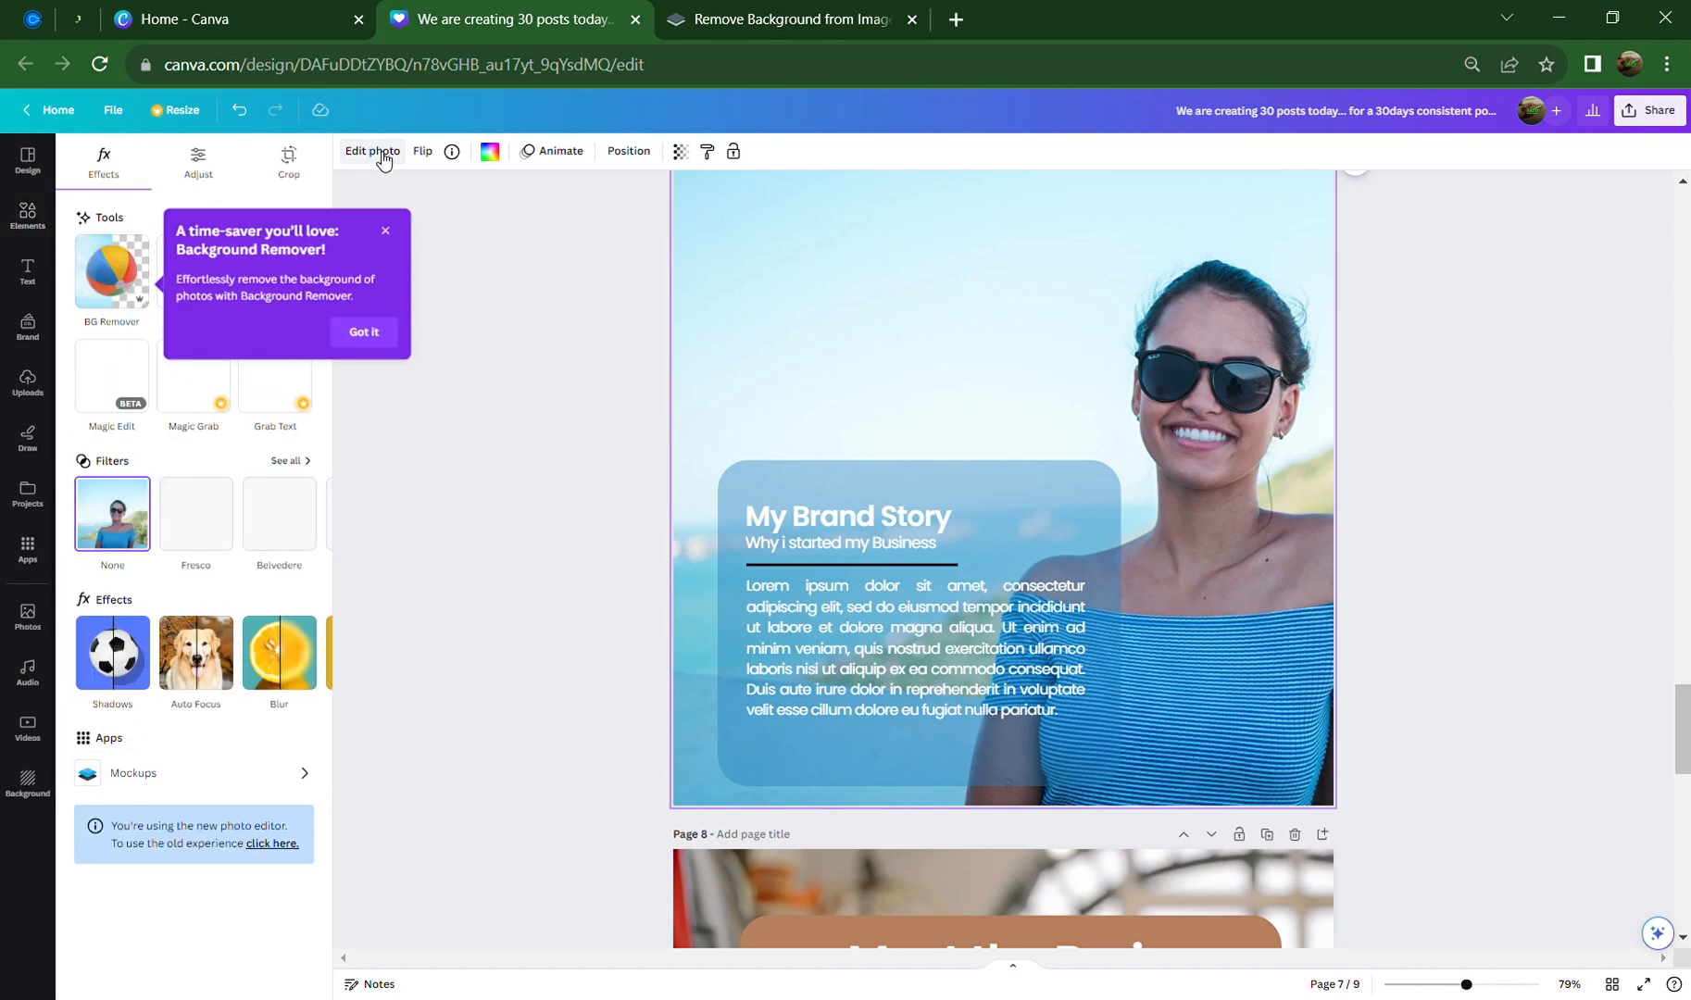
click(392, 347)
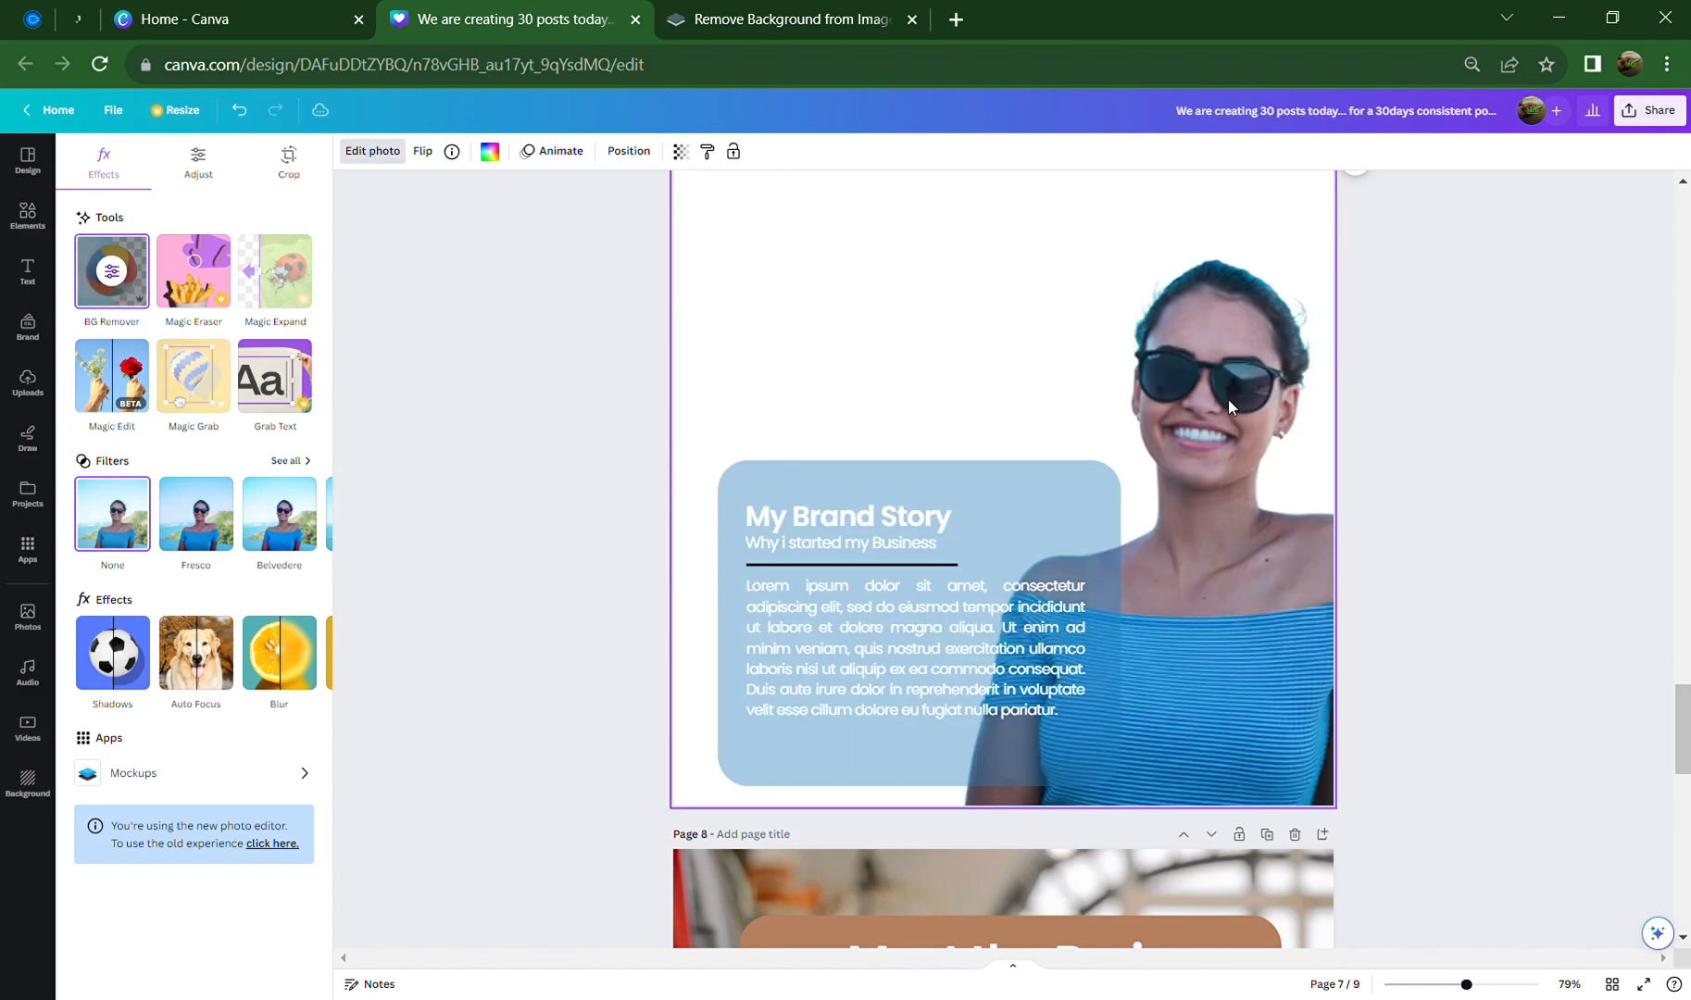
Try shifting the photo within its crop frame, undo it, and reselect the photo
scroll(1208, 508, up, 2)
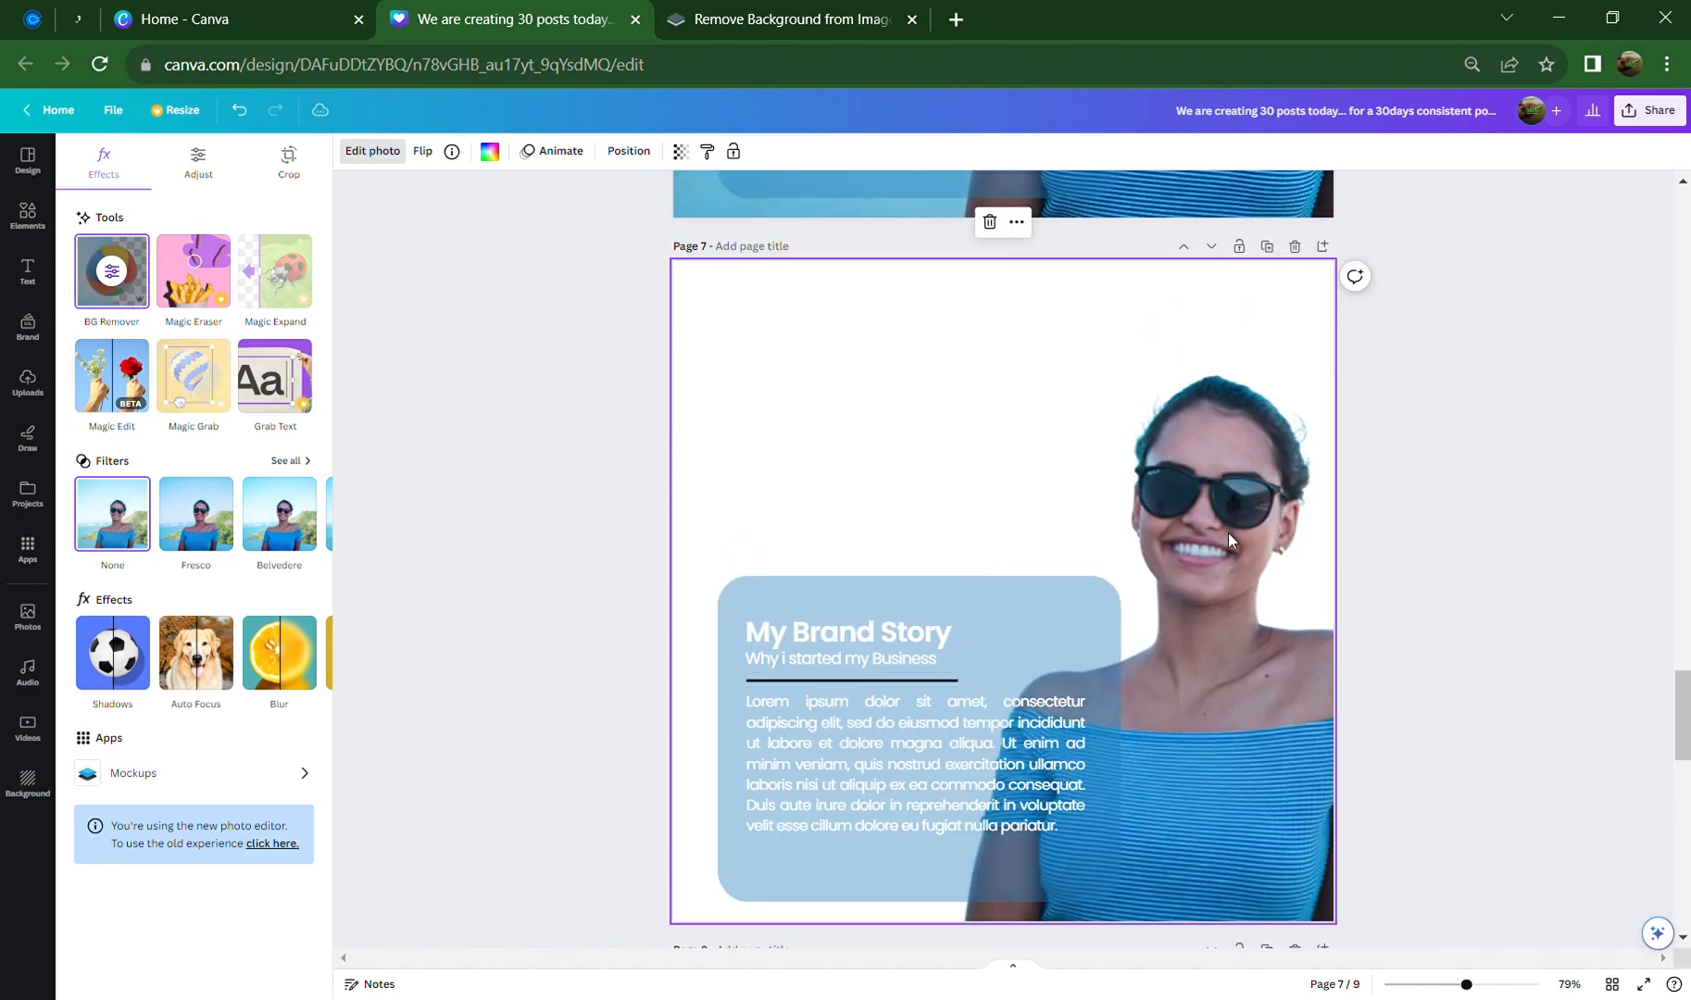
double_click(1226, 504)
drag(1226, 503, 1152, 501)
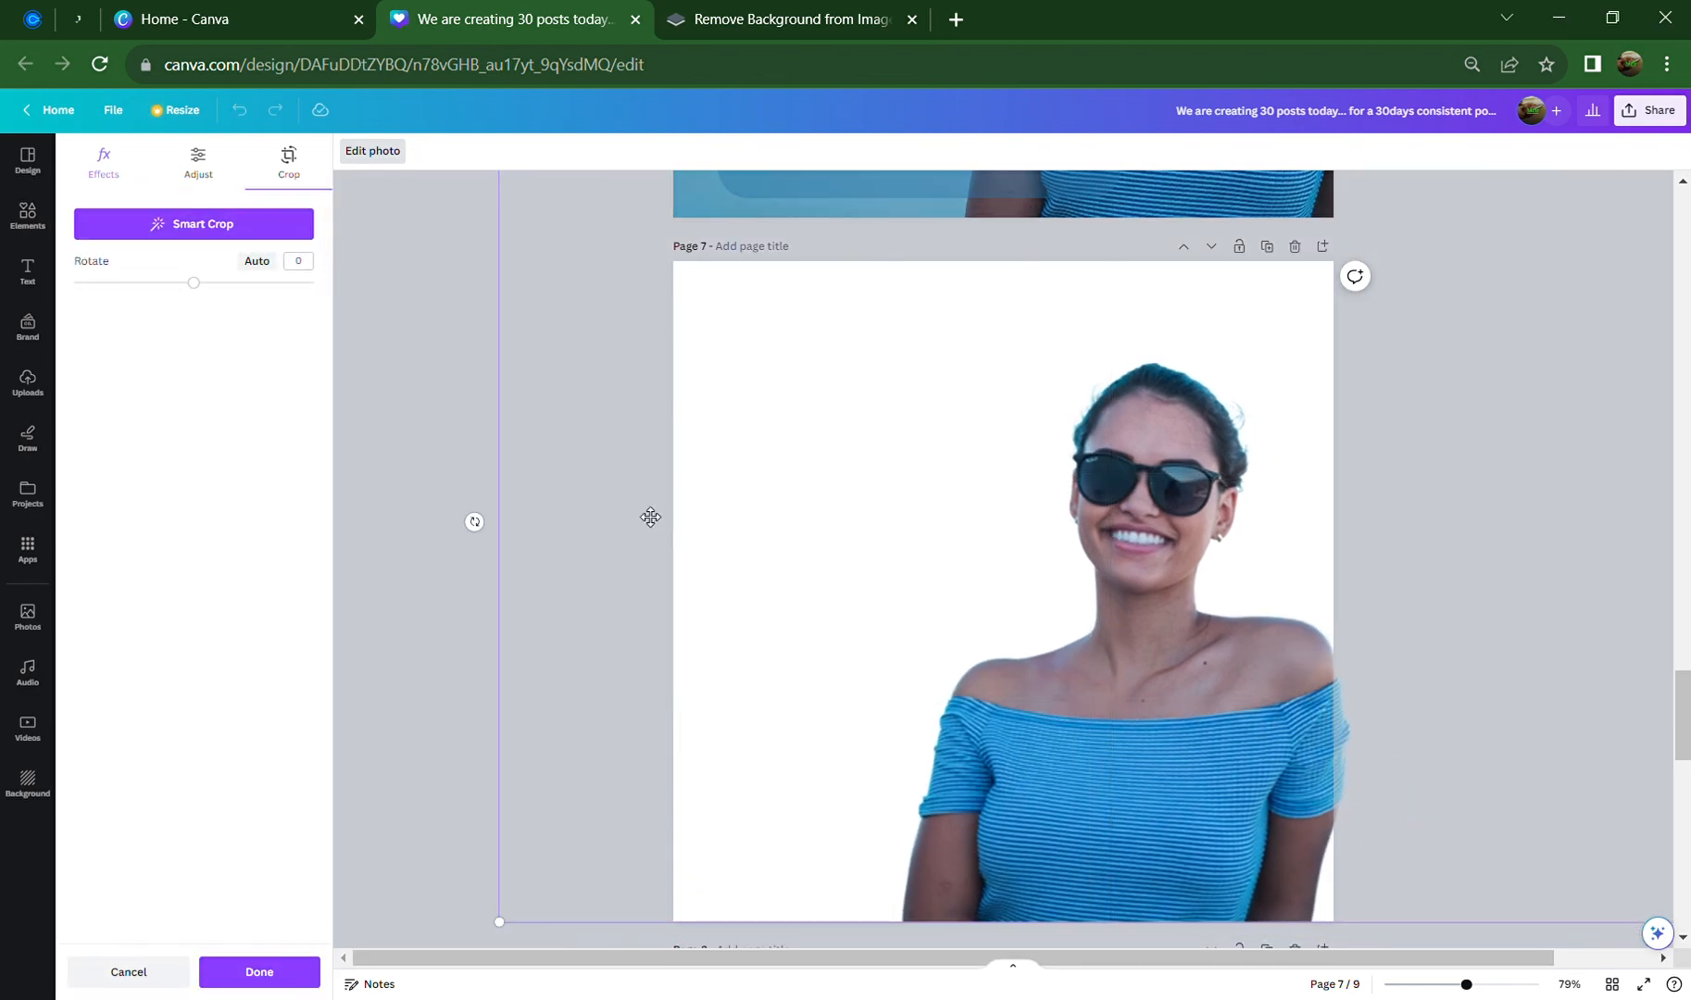
click(602, 529)
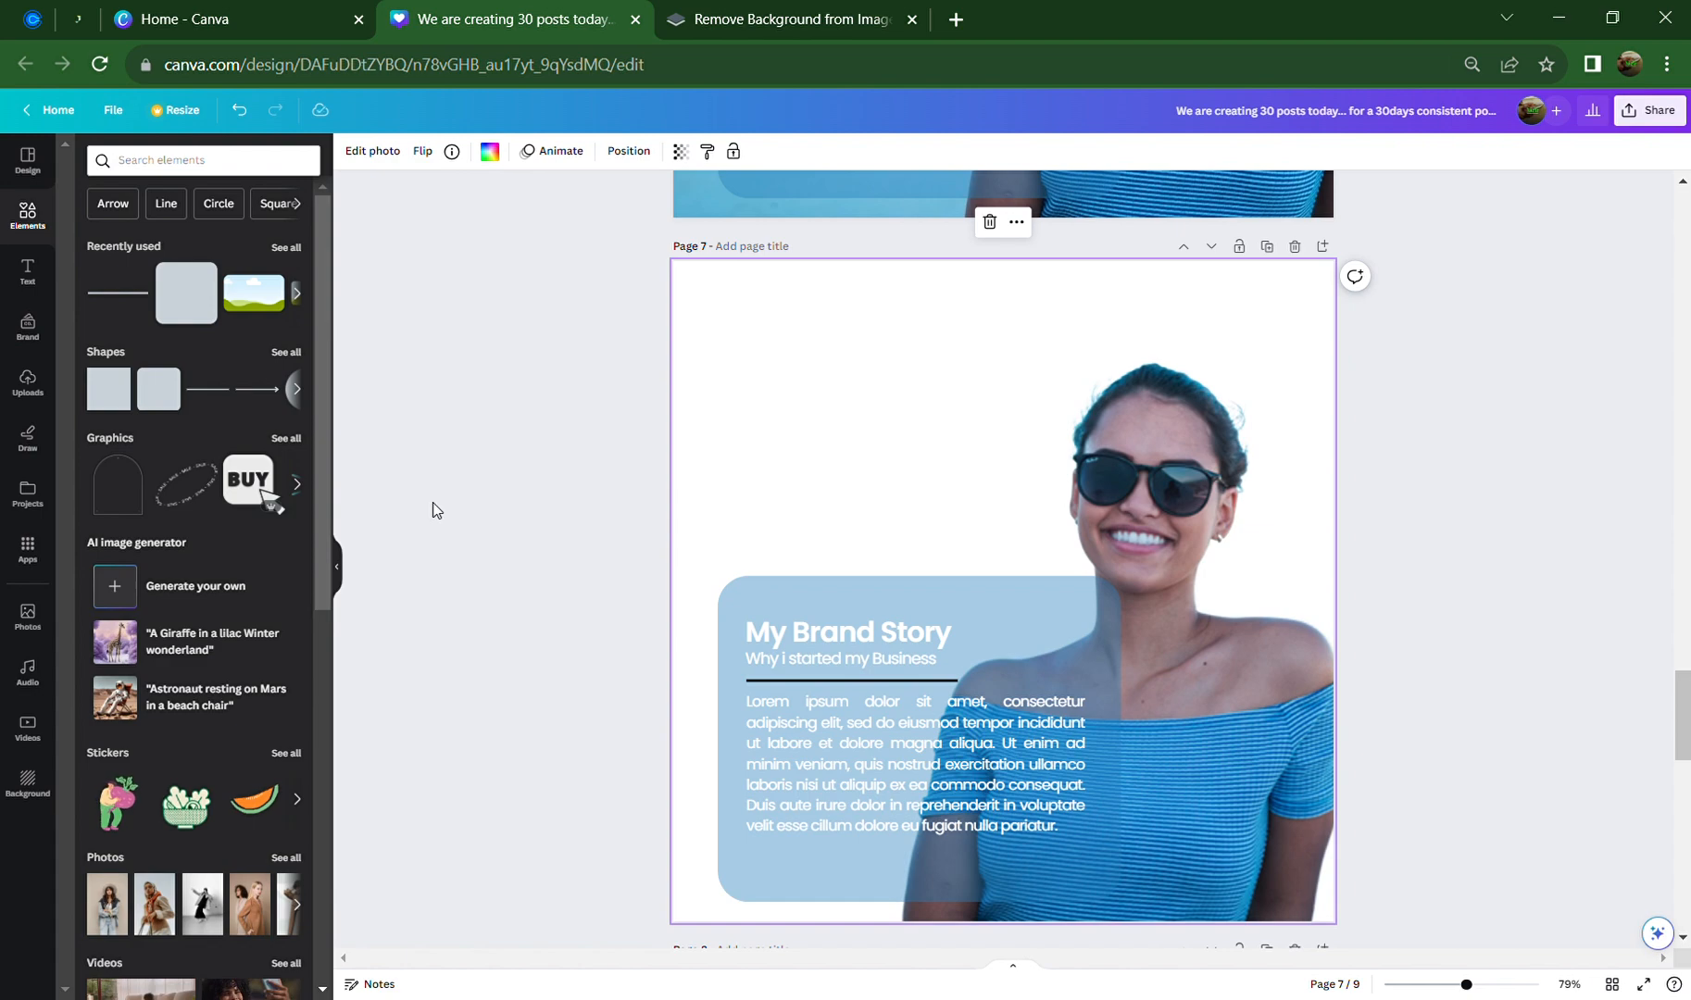
key(ctrl+z)
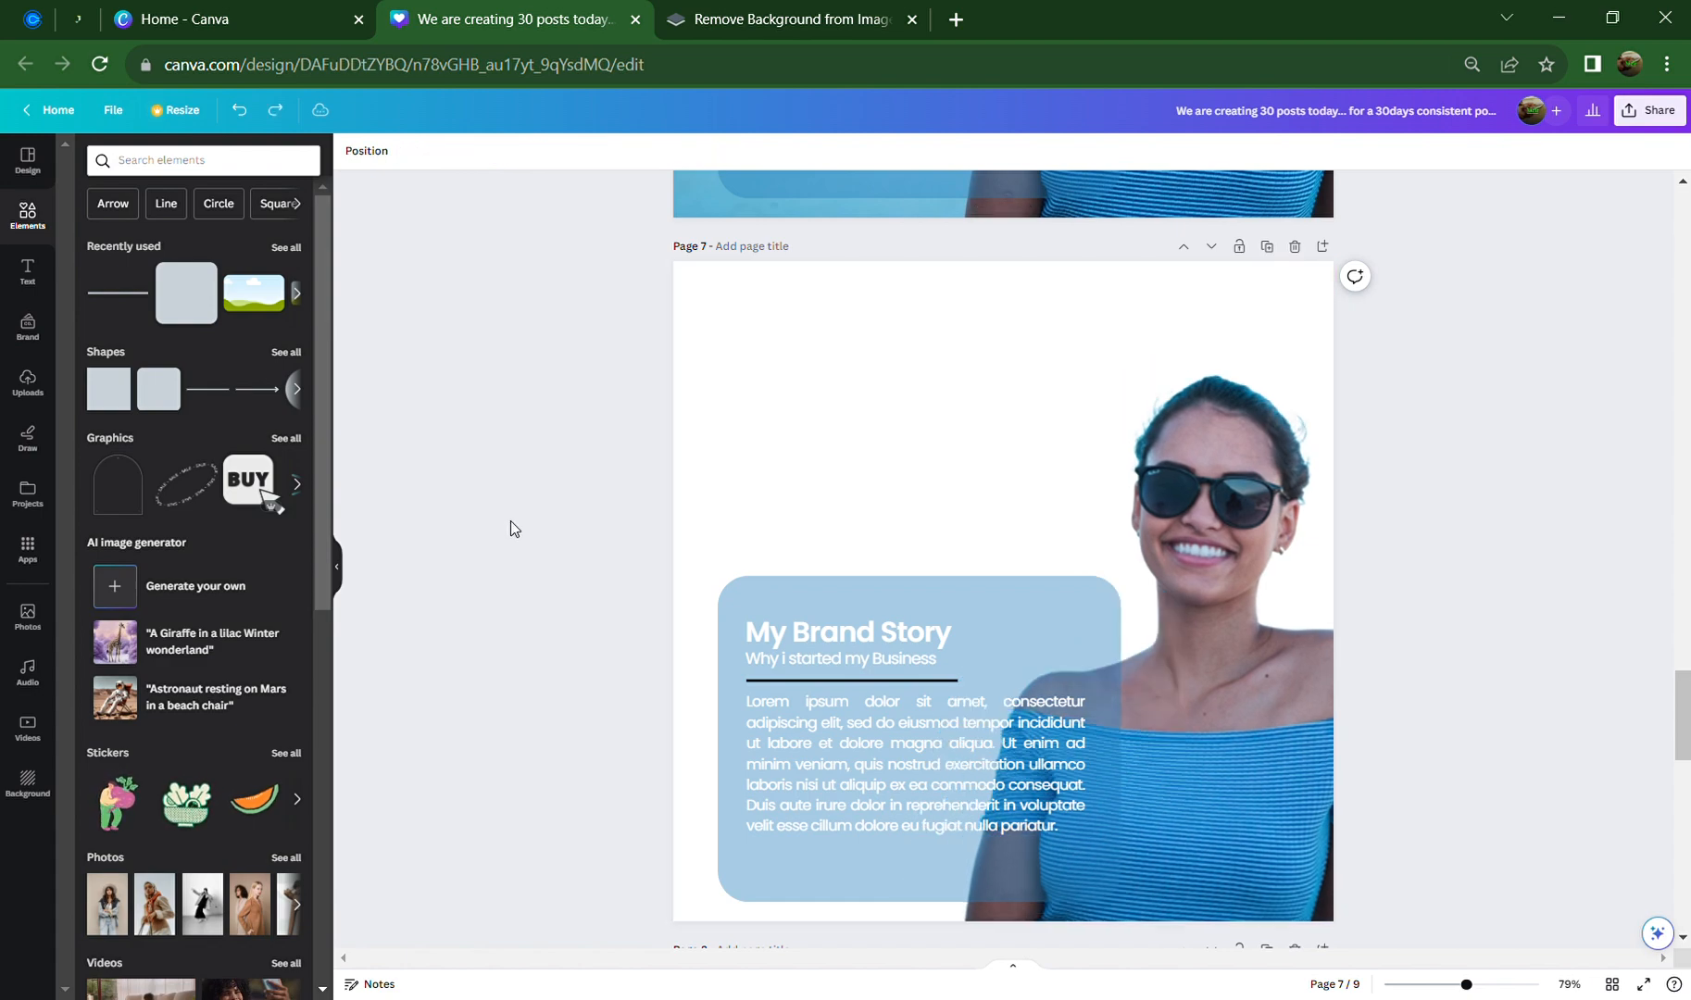
click(972, 395)
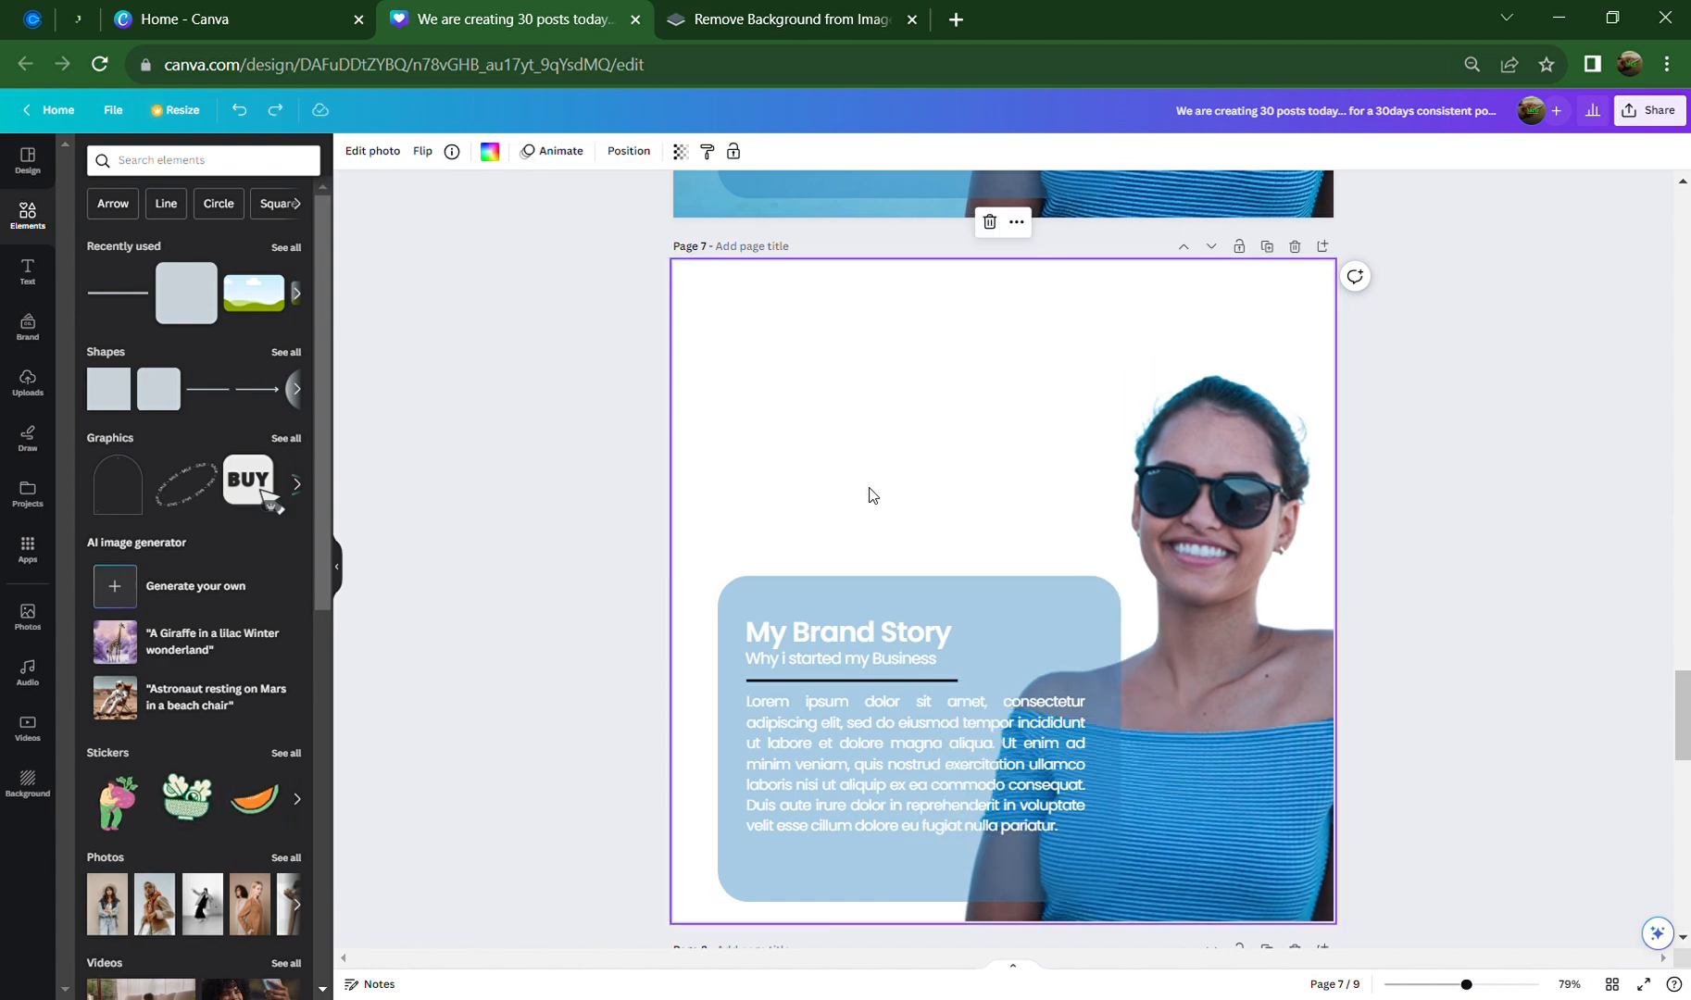
Try a green gradient page background, then undo it
click(489, 152)
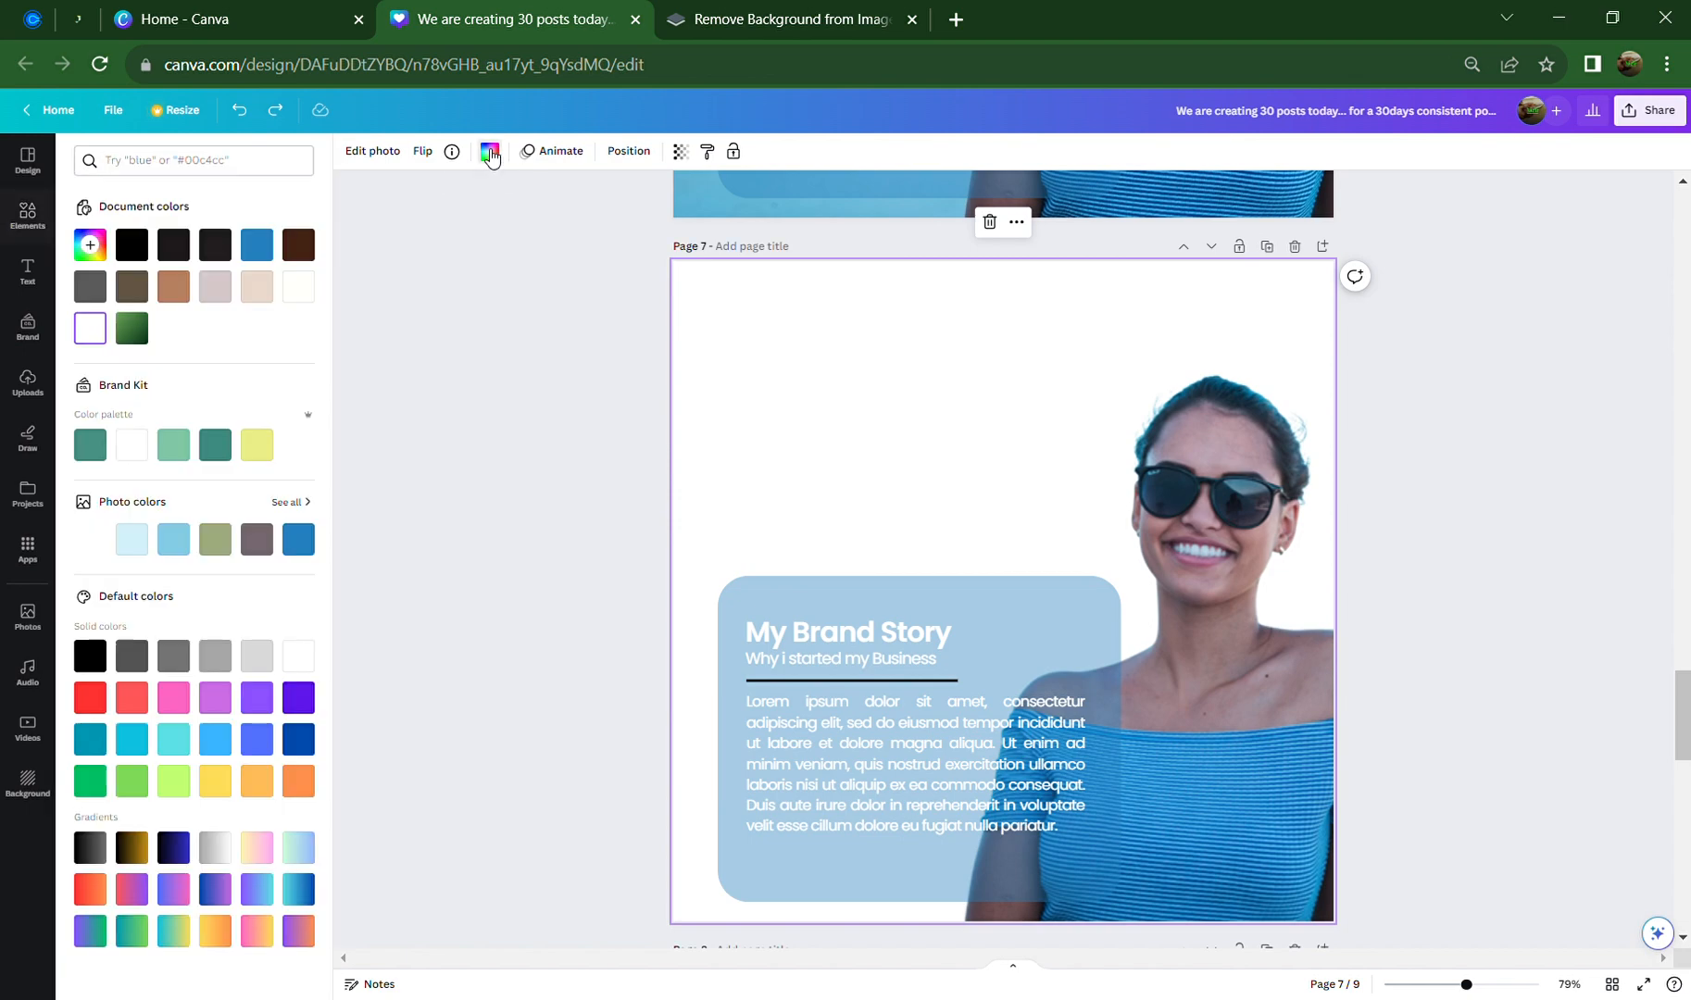
click(131, 328)
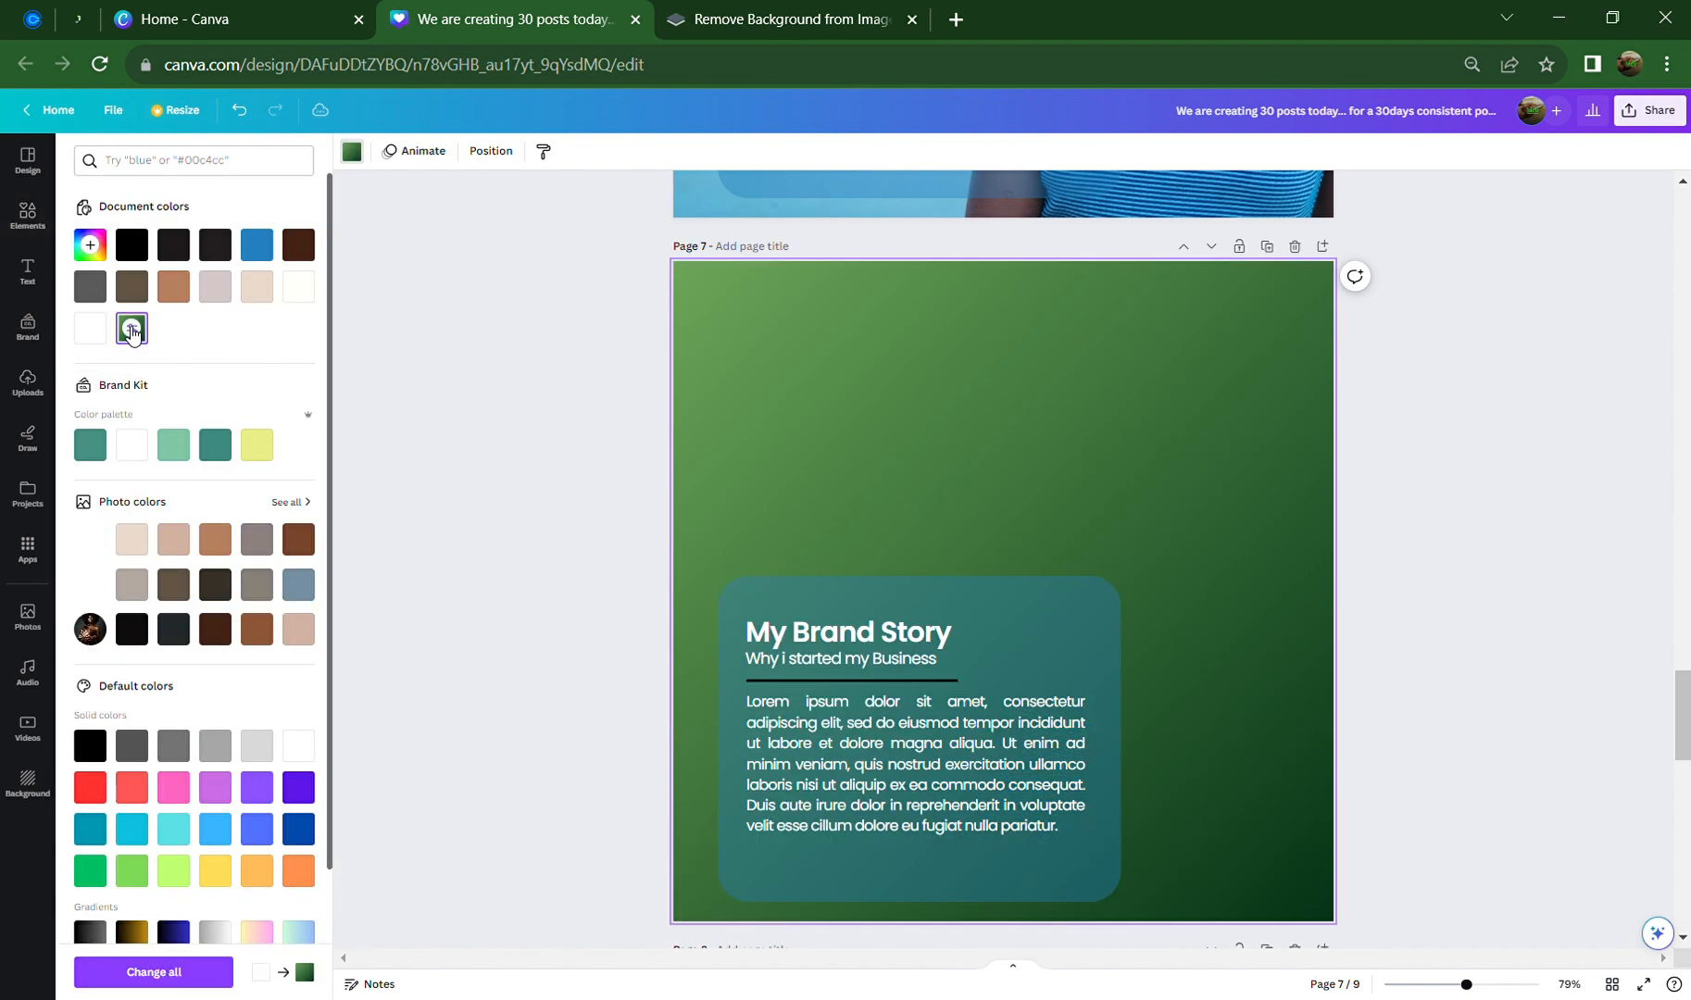
click(556, 464)
key(ctrl+z)
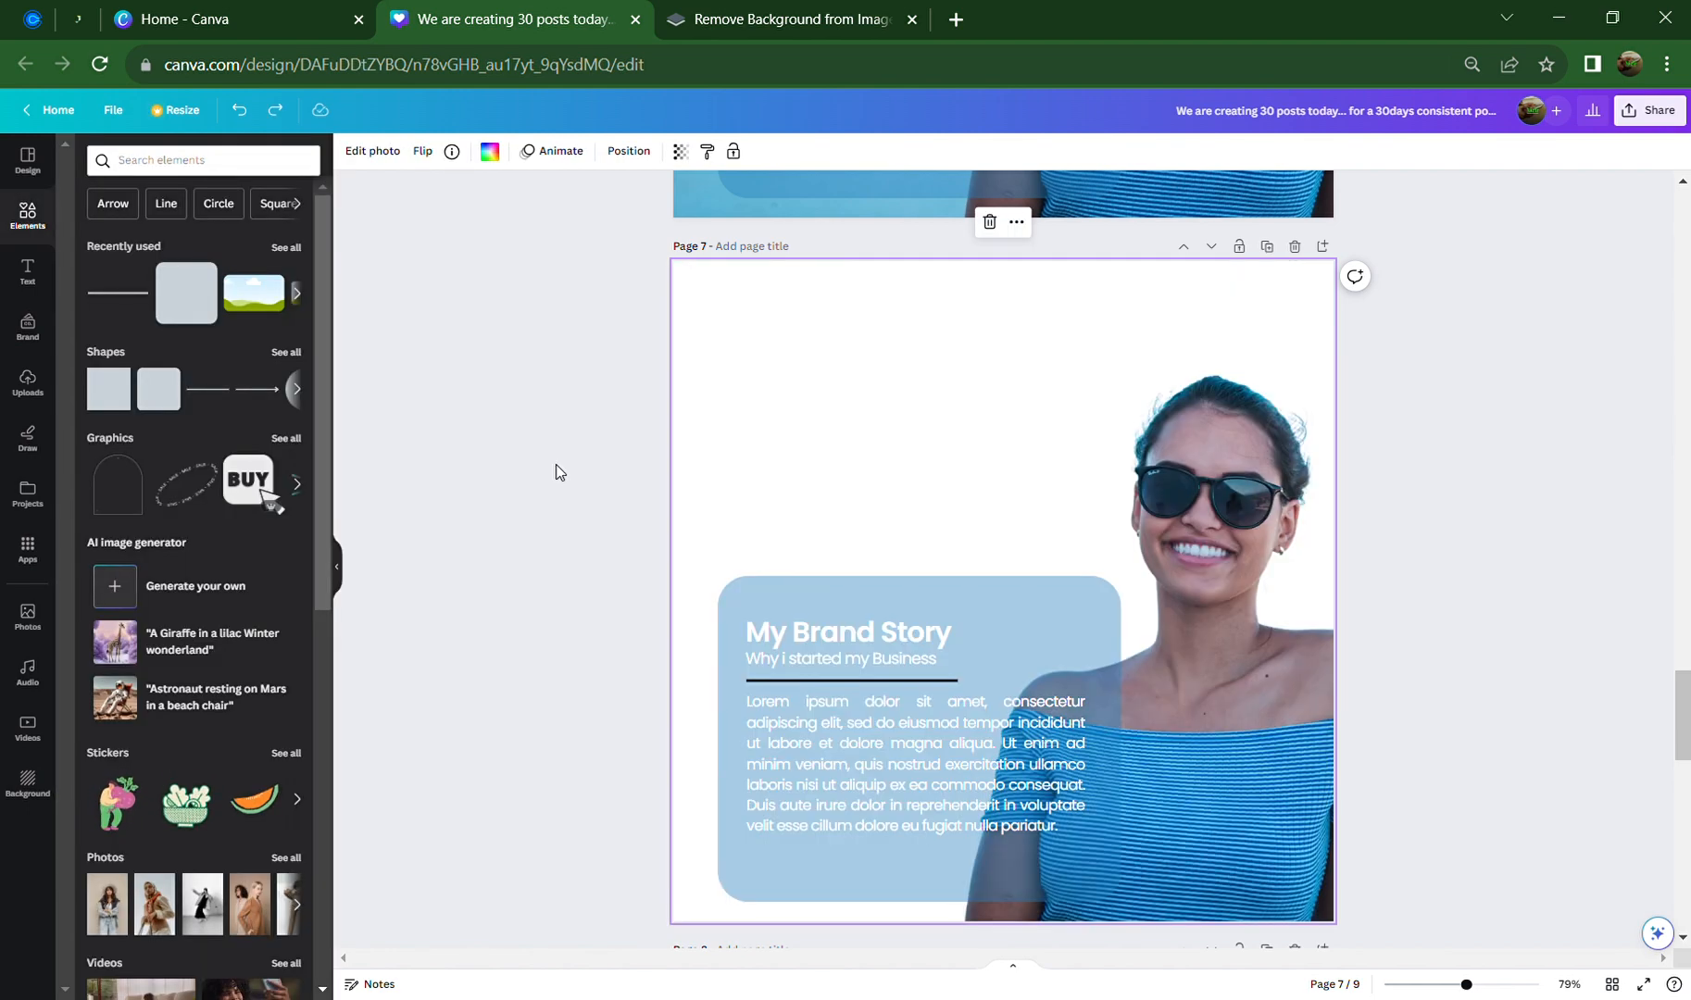
Detach the woman's photo from the background and make page 7's background light blue
right_click(1224, 577)
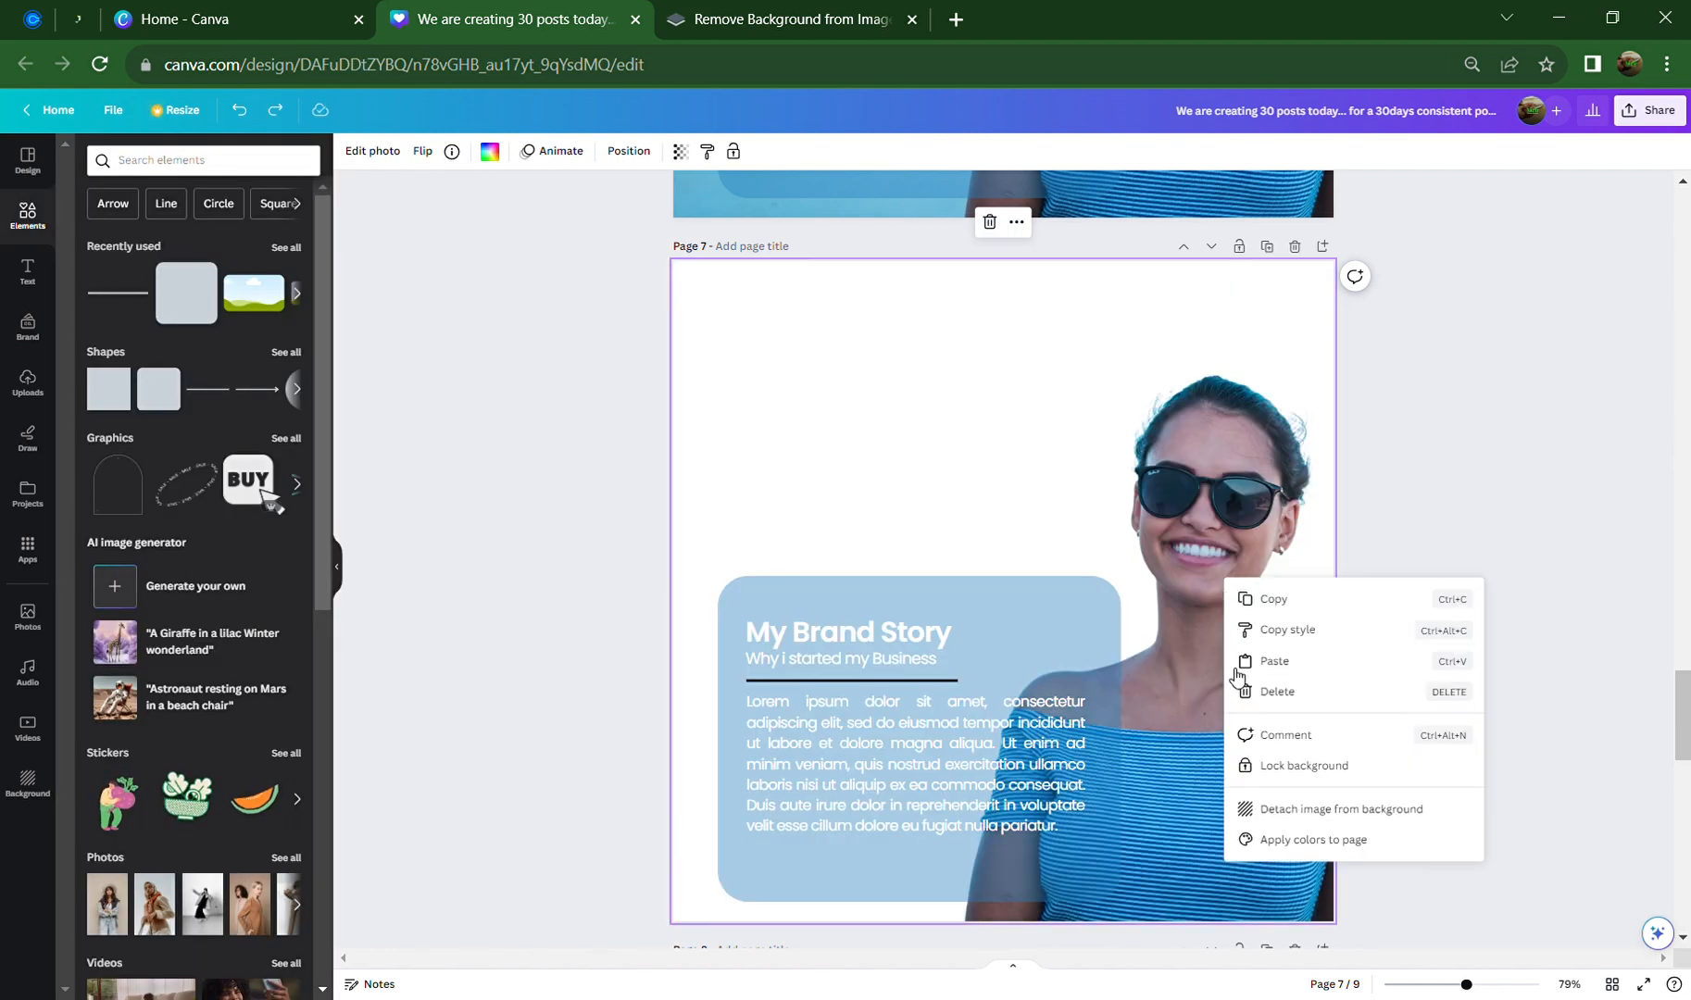
click(1338, 811)
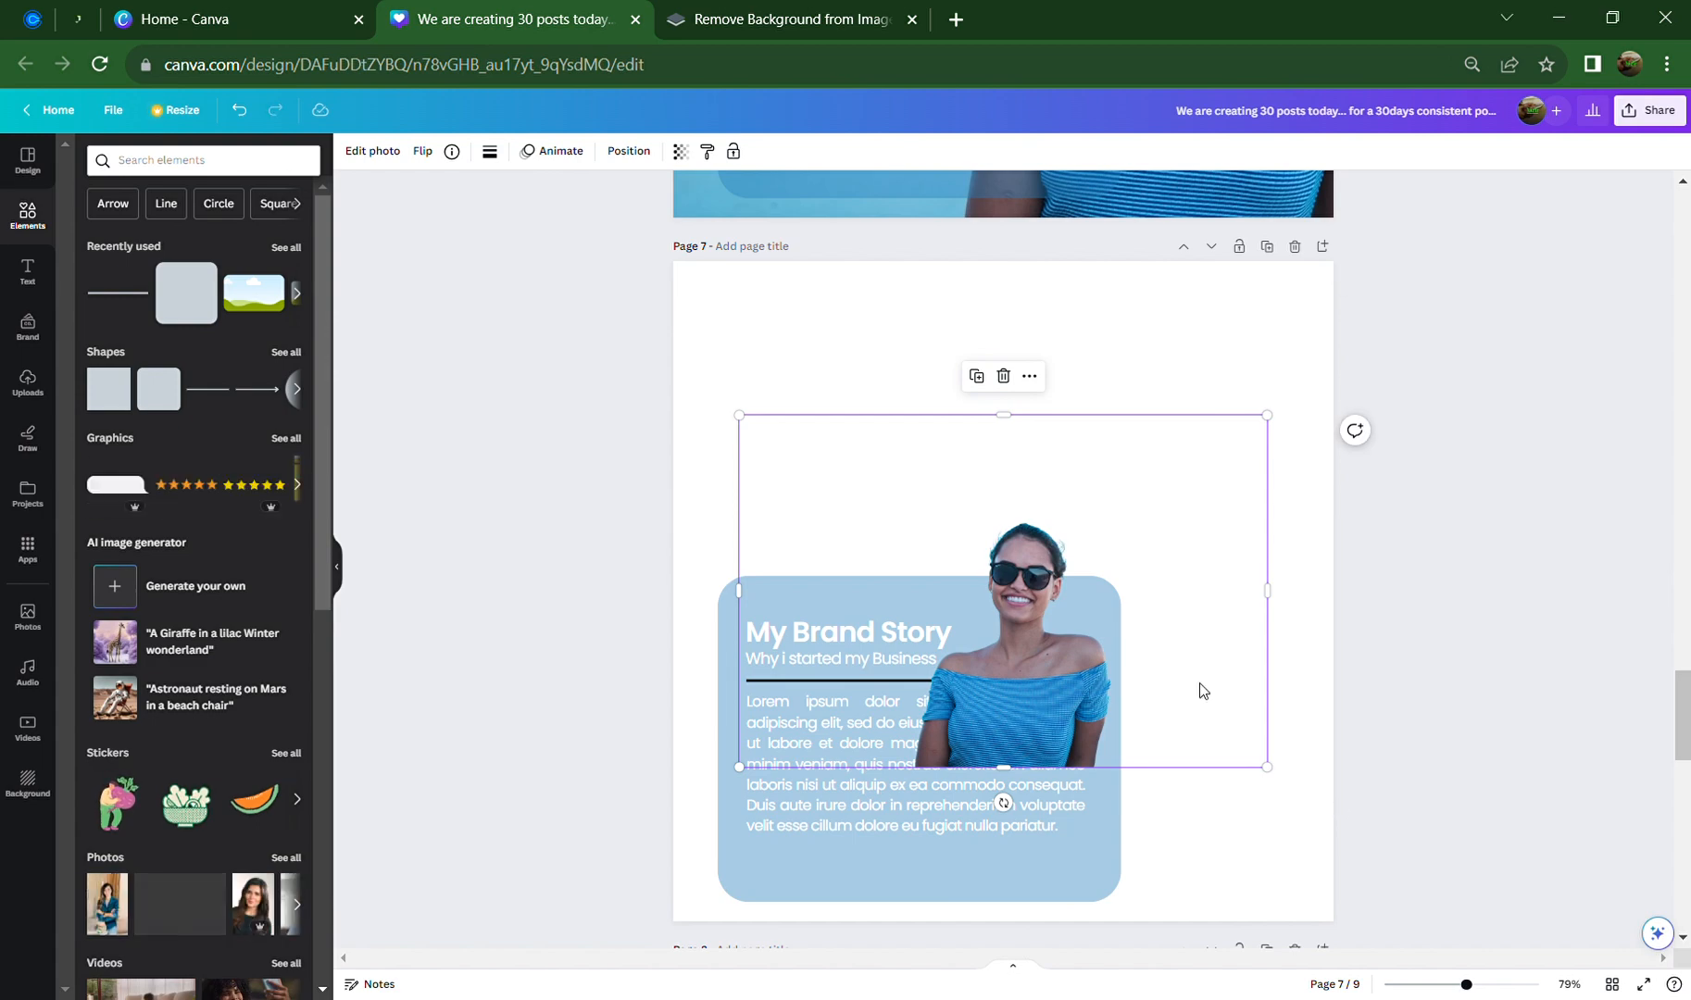
click(871, 365)
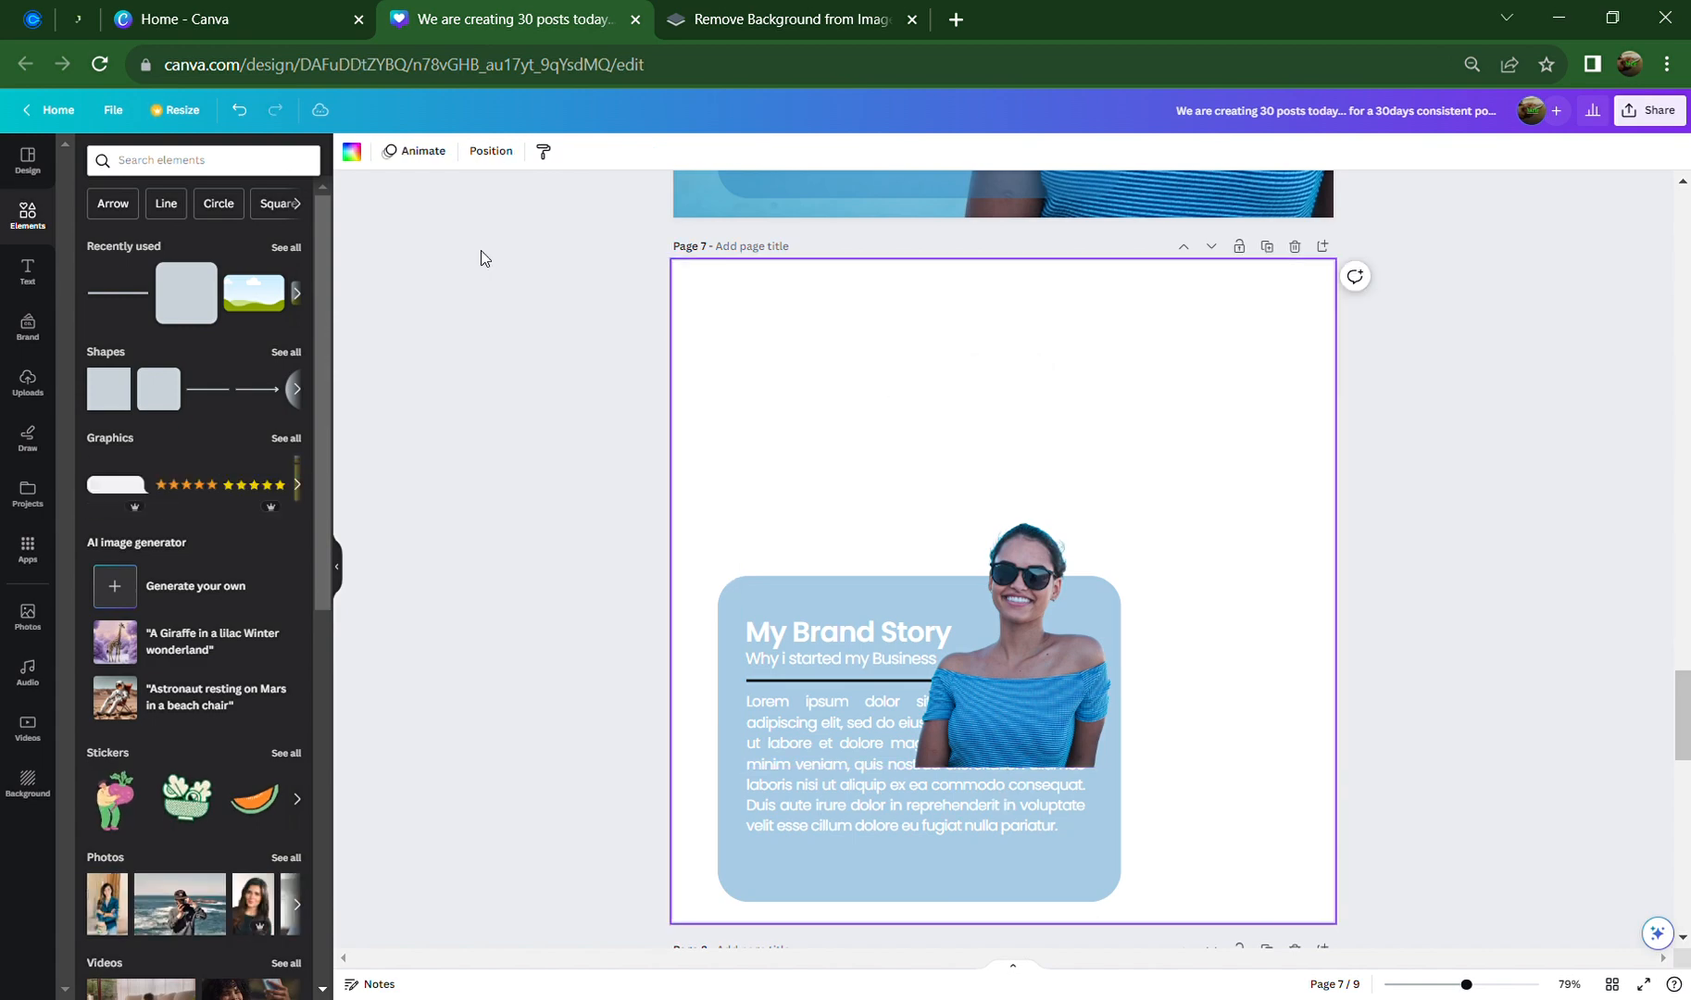
click(353, 154)
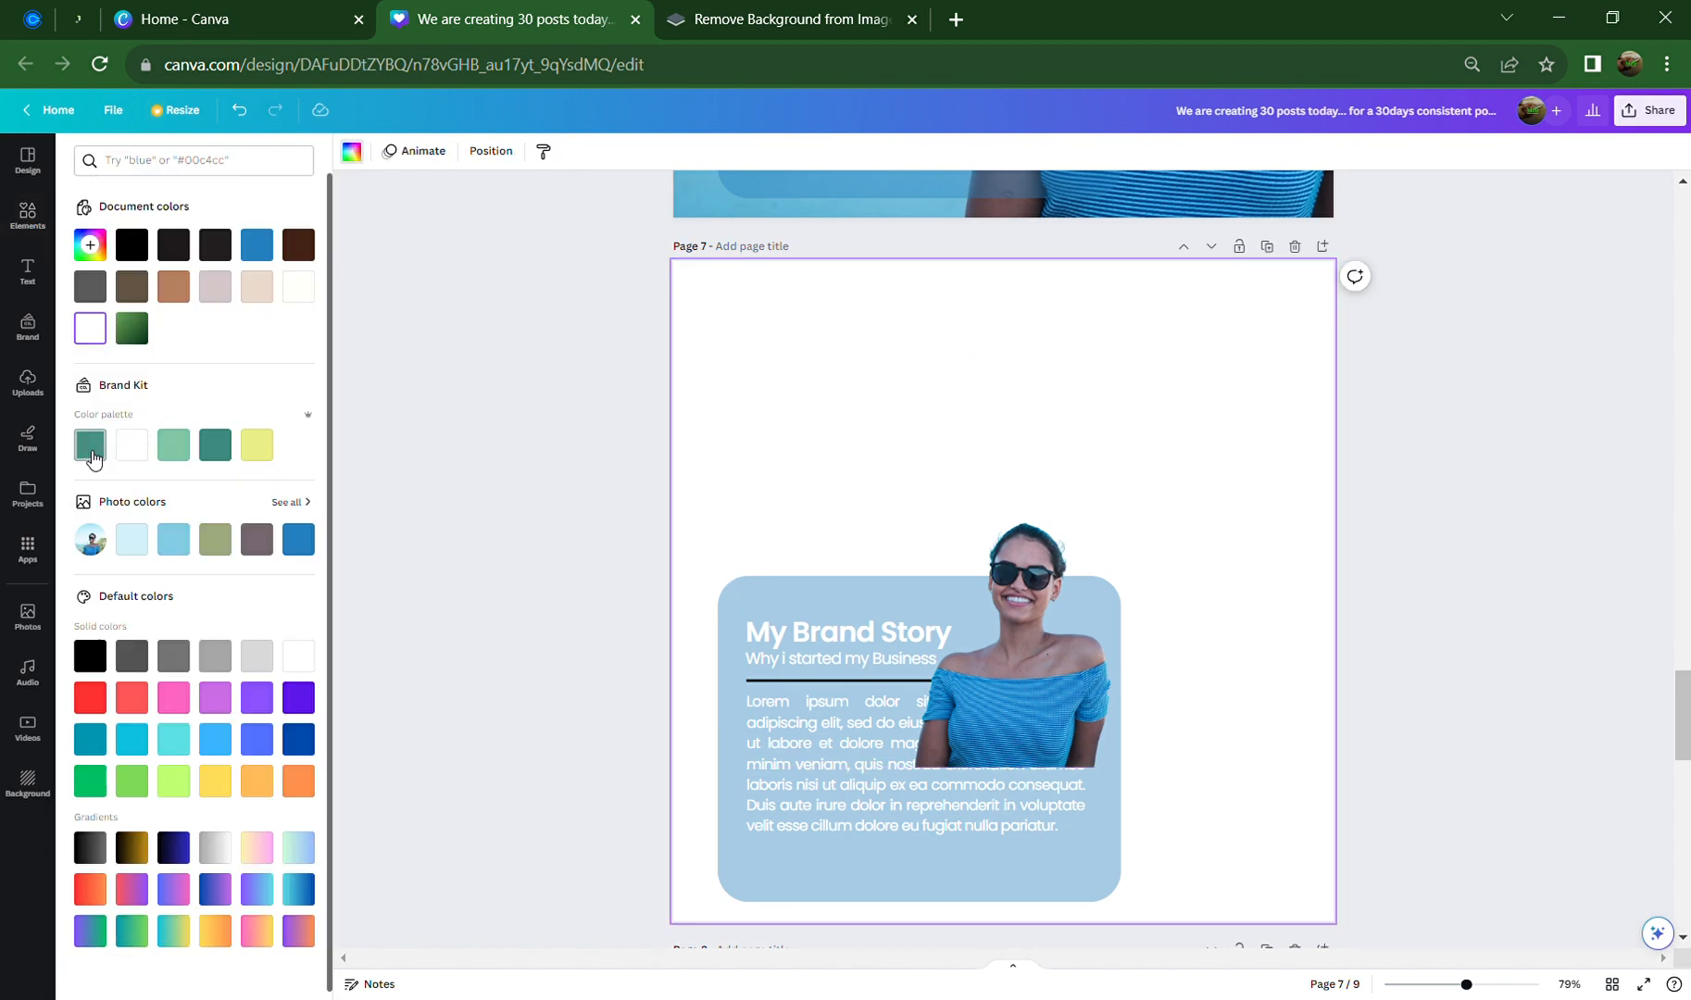
click(169, 545)
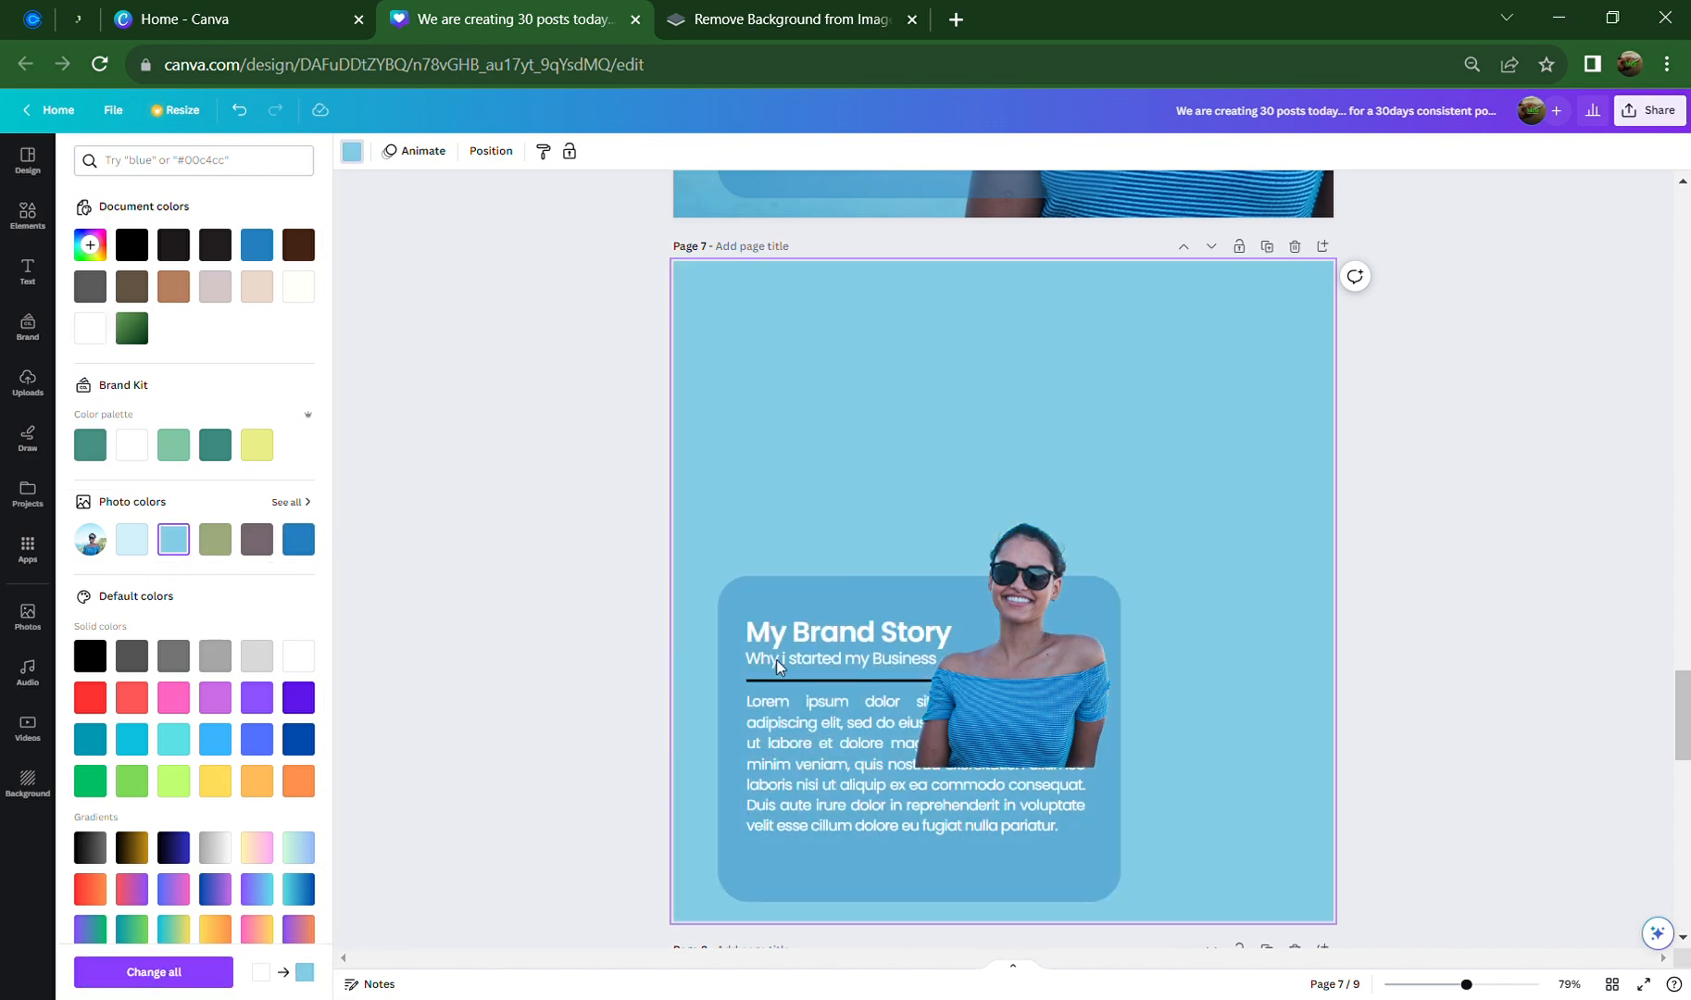
Trim the woman's photo frame, enlarge it and move her toward the lower right
click(1061, 665)
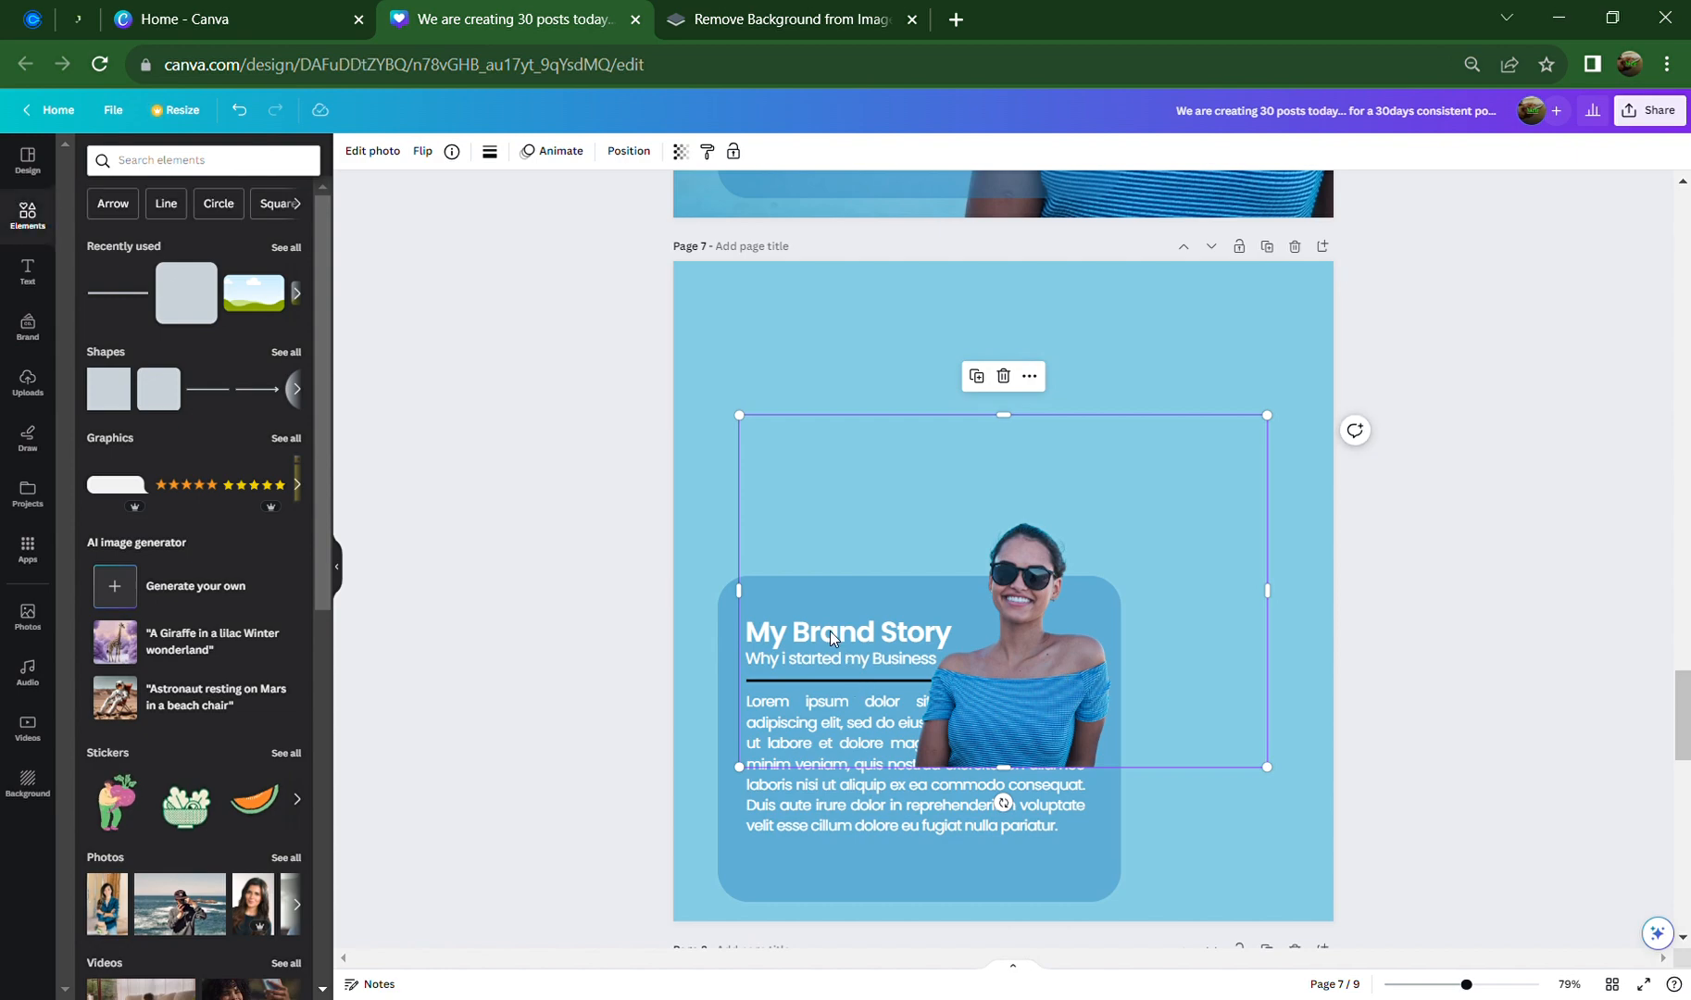
drag(756, 597, 925, 619)
drag(1280, 611, 1116, 600)
drag(1025, 432, 1027, 531)
drag(1139, 523, 1380, 340)
drag(1075, 680, 1104, 783)
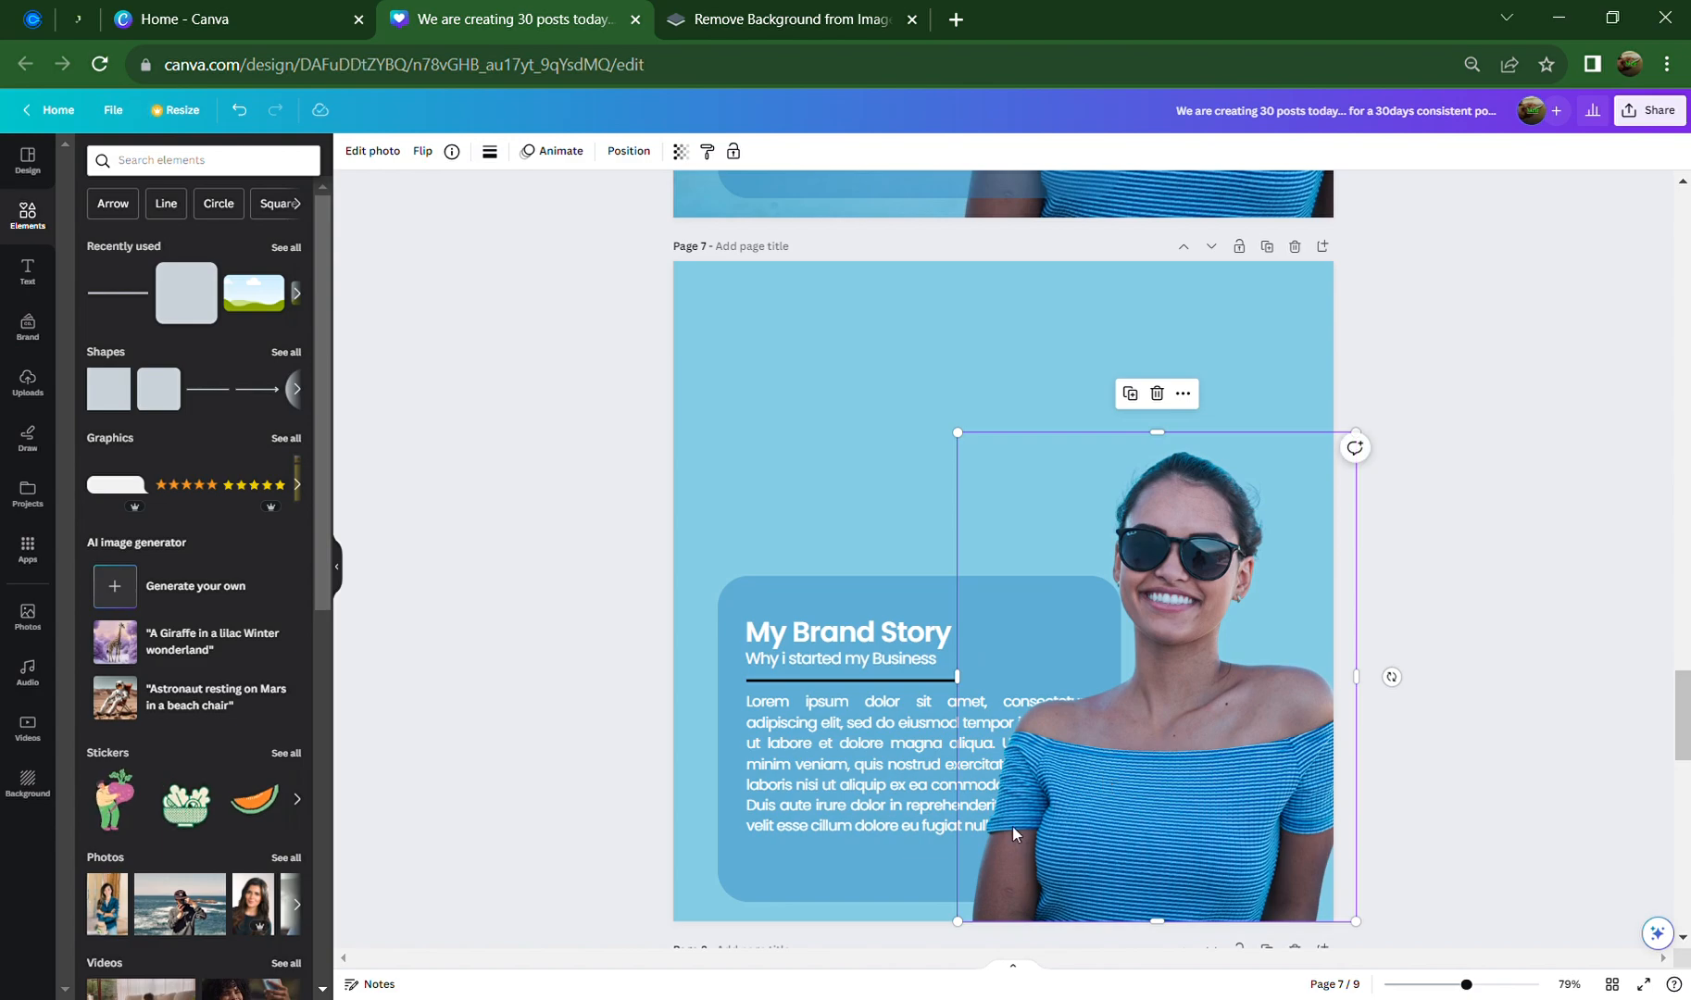
Compare with page 6's photo, then enlarge the woman and push her toward page 7's right edge
scroll(977, 600, up, 8)
click(993, 600)
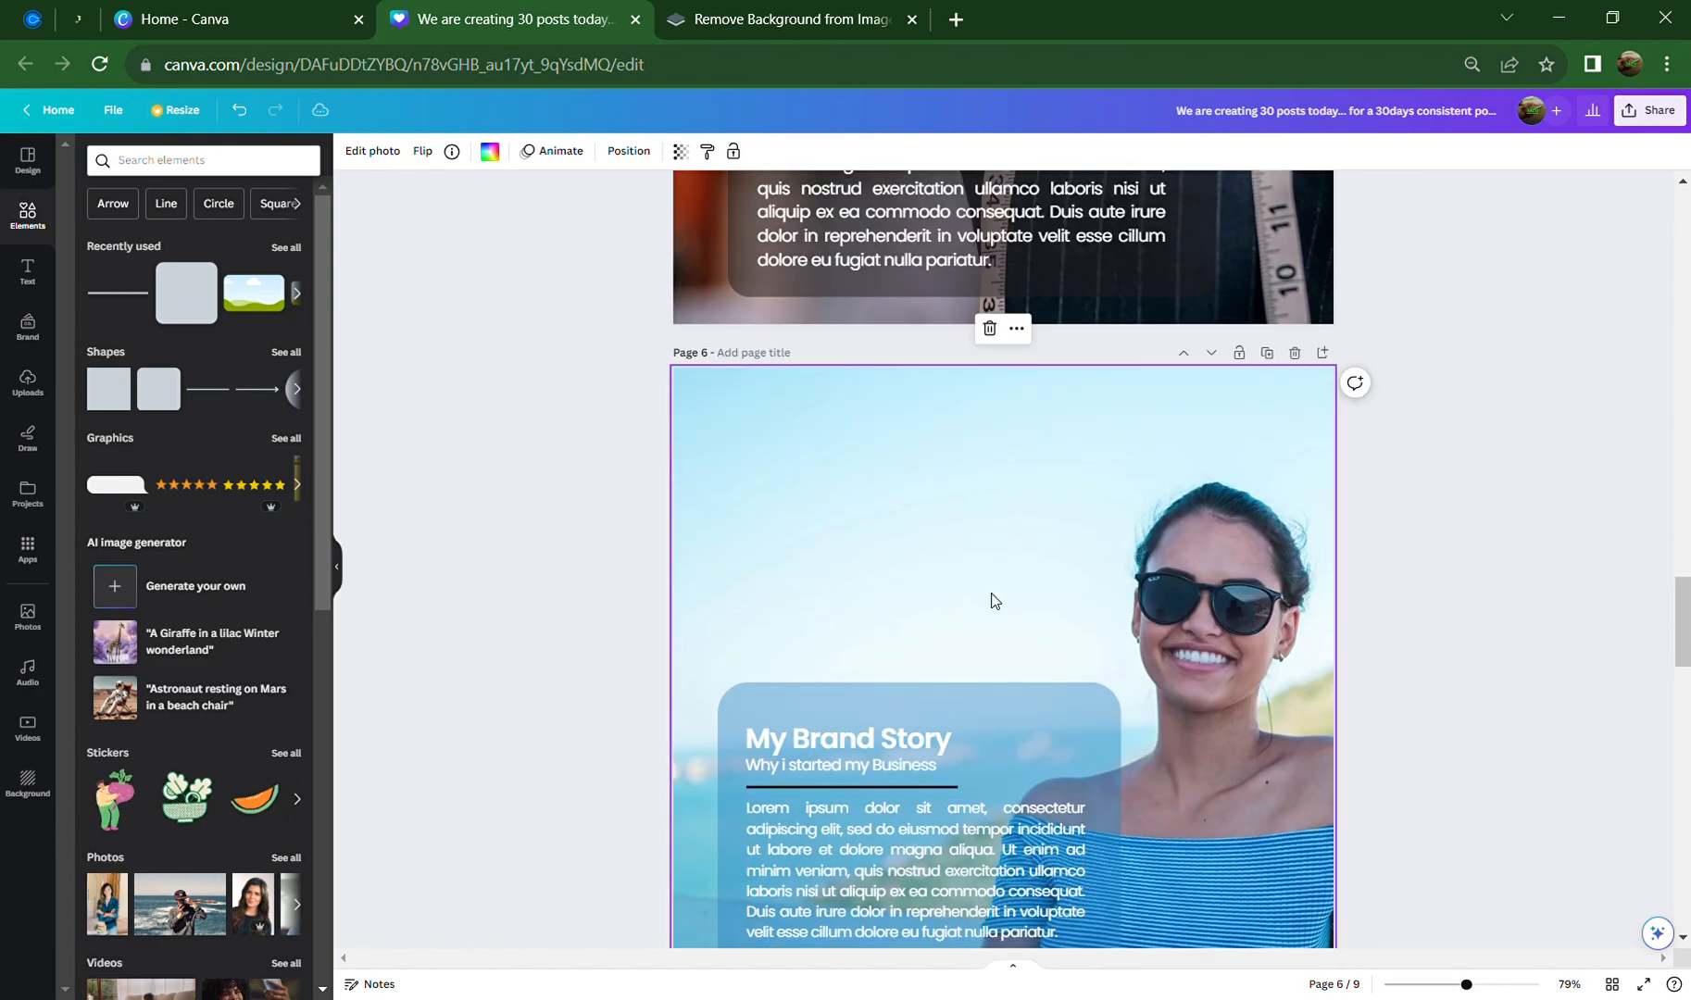
scroll(1354, 657, down, 2)
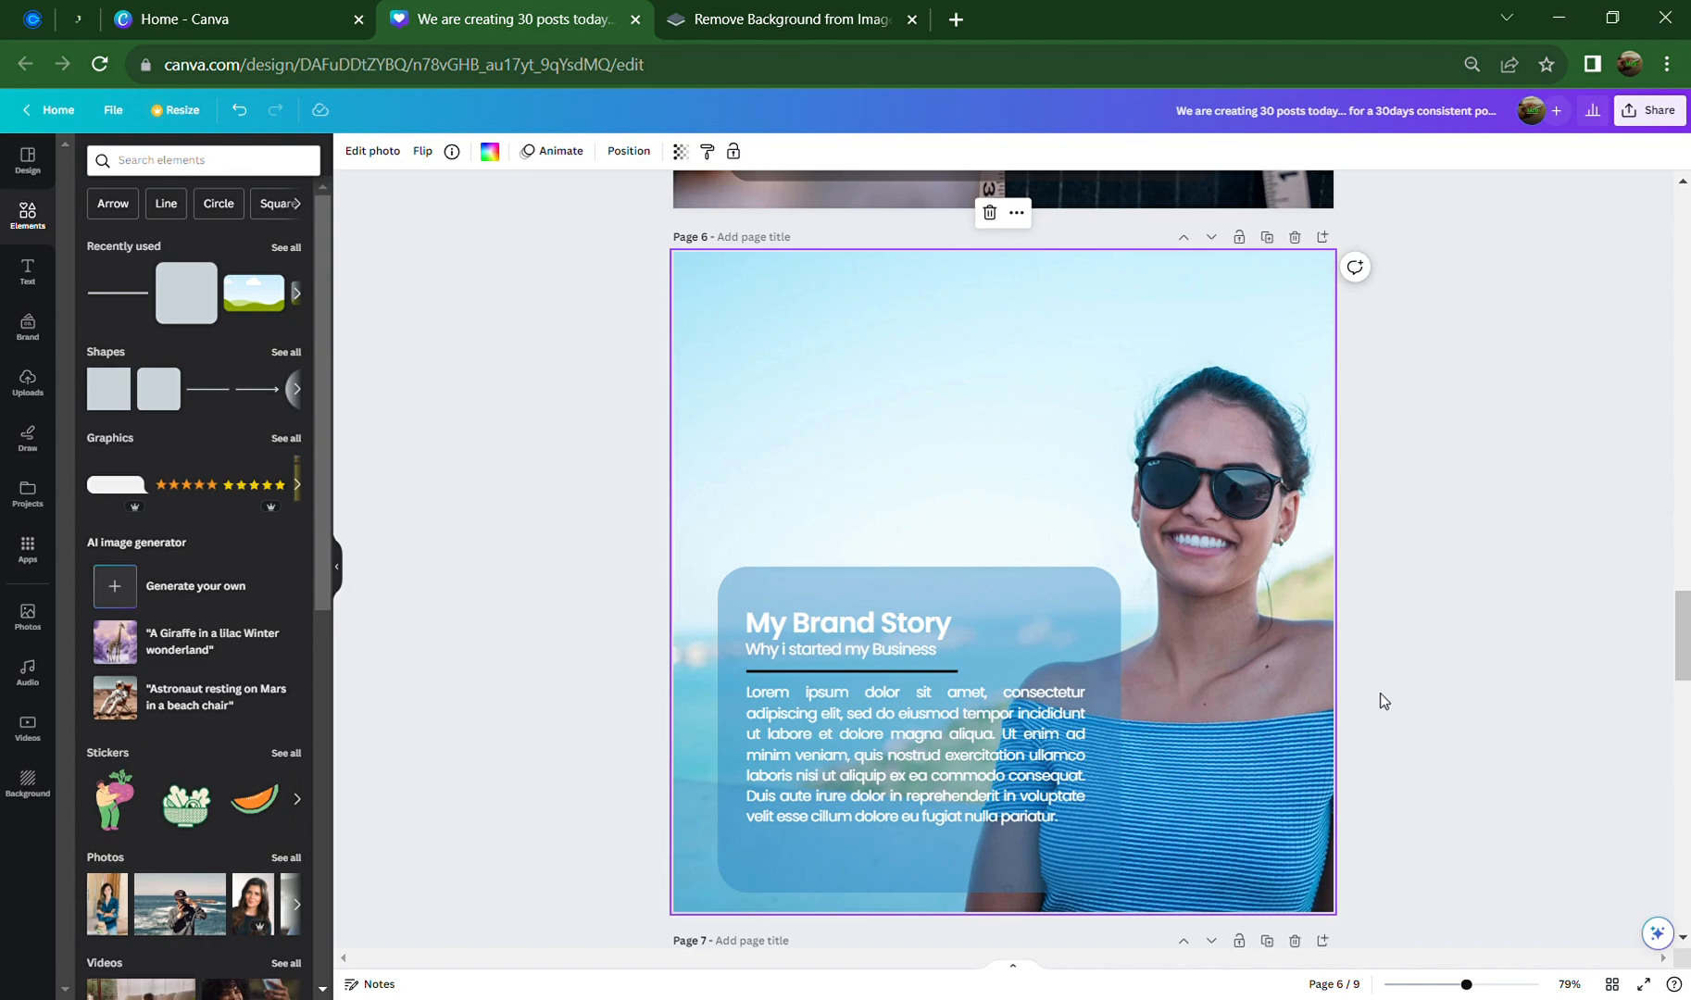
scroll(1250, 639, down, 2)
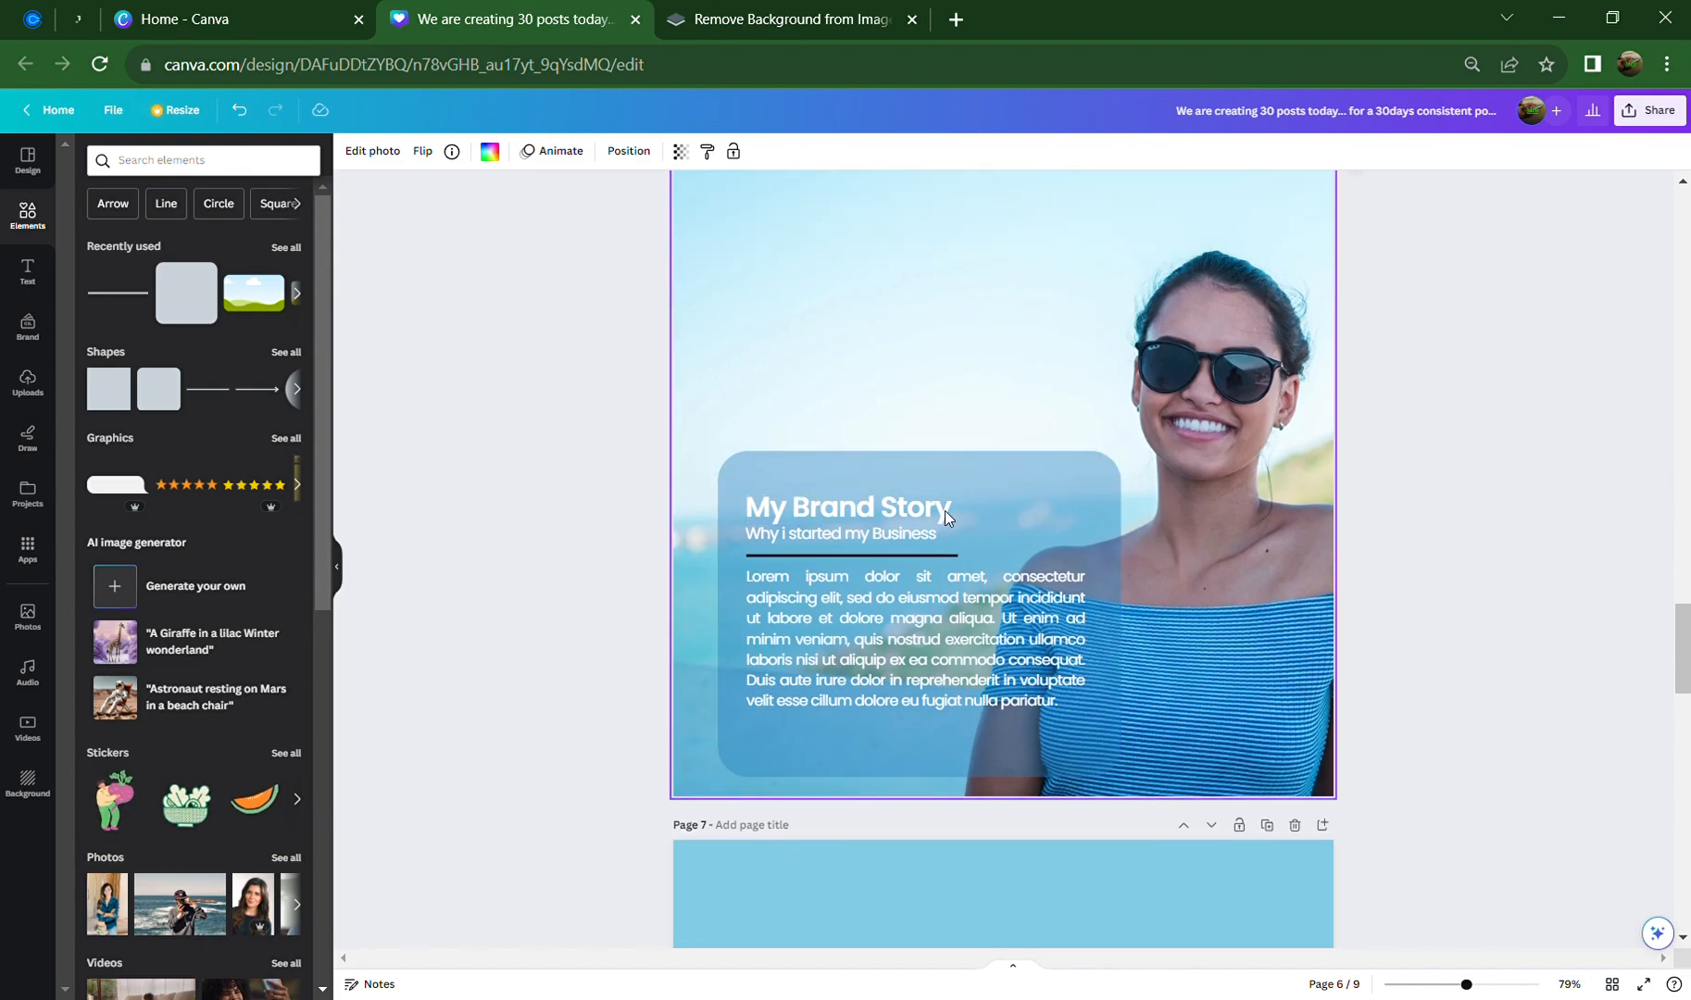
scroll(1126, 621, down, 8)
click(1125, 631)
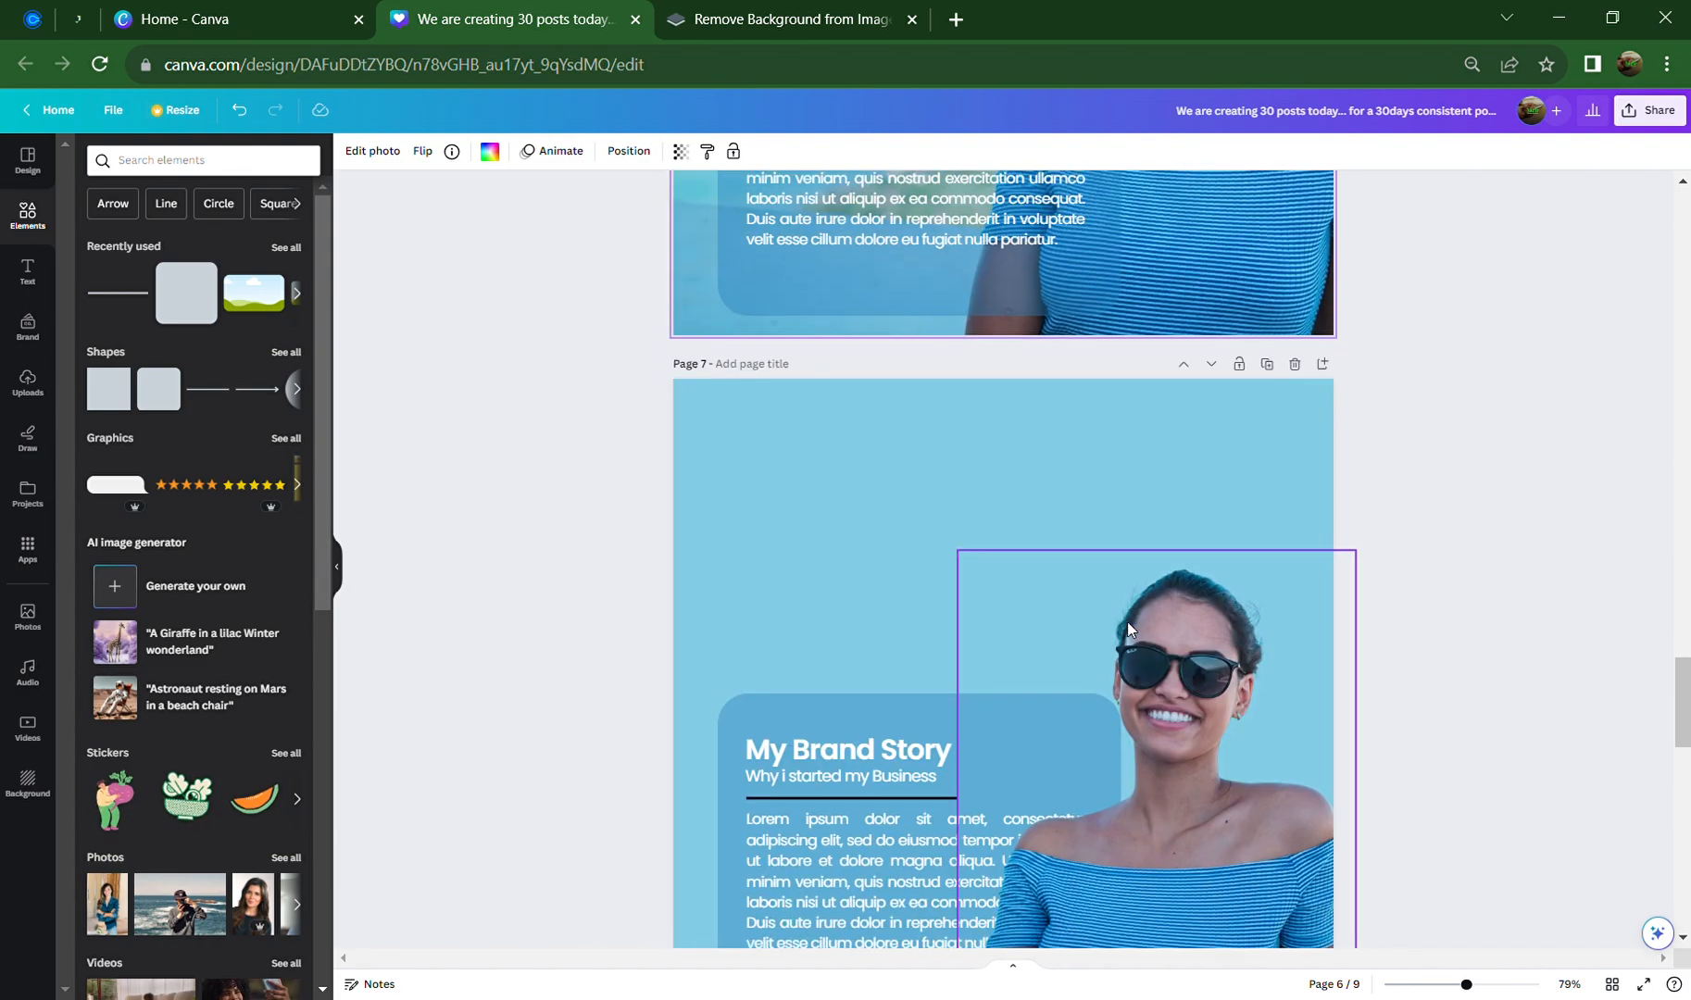
scroll(1134, 676, down, 2)
scroll(1138, 684, down, 2)
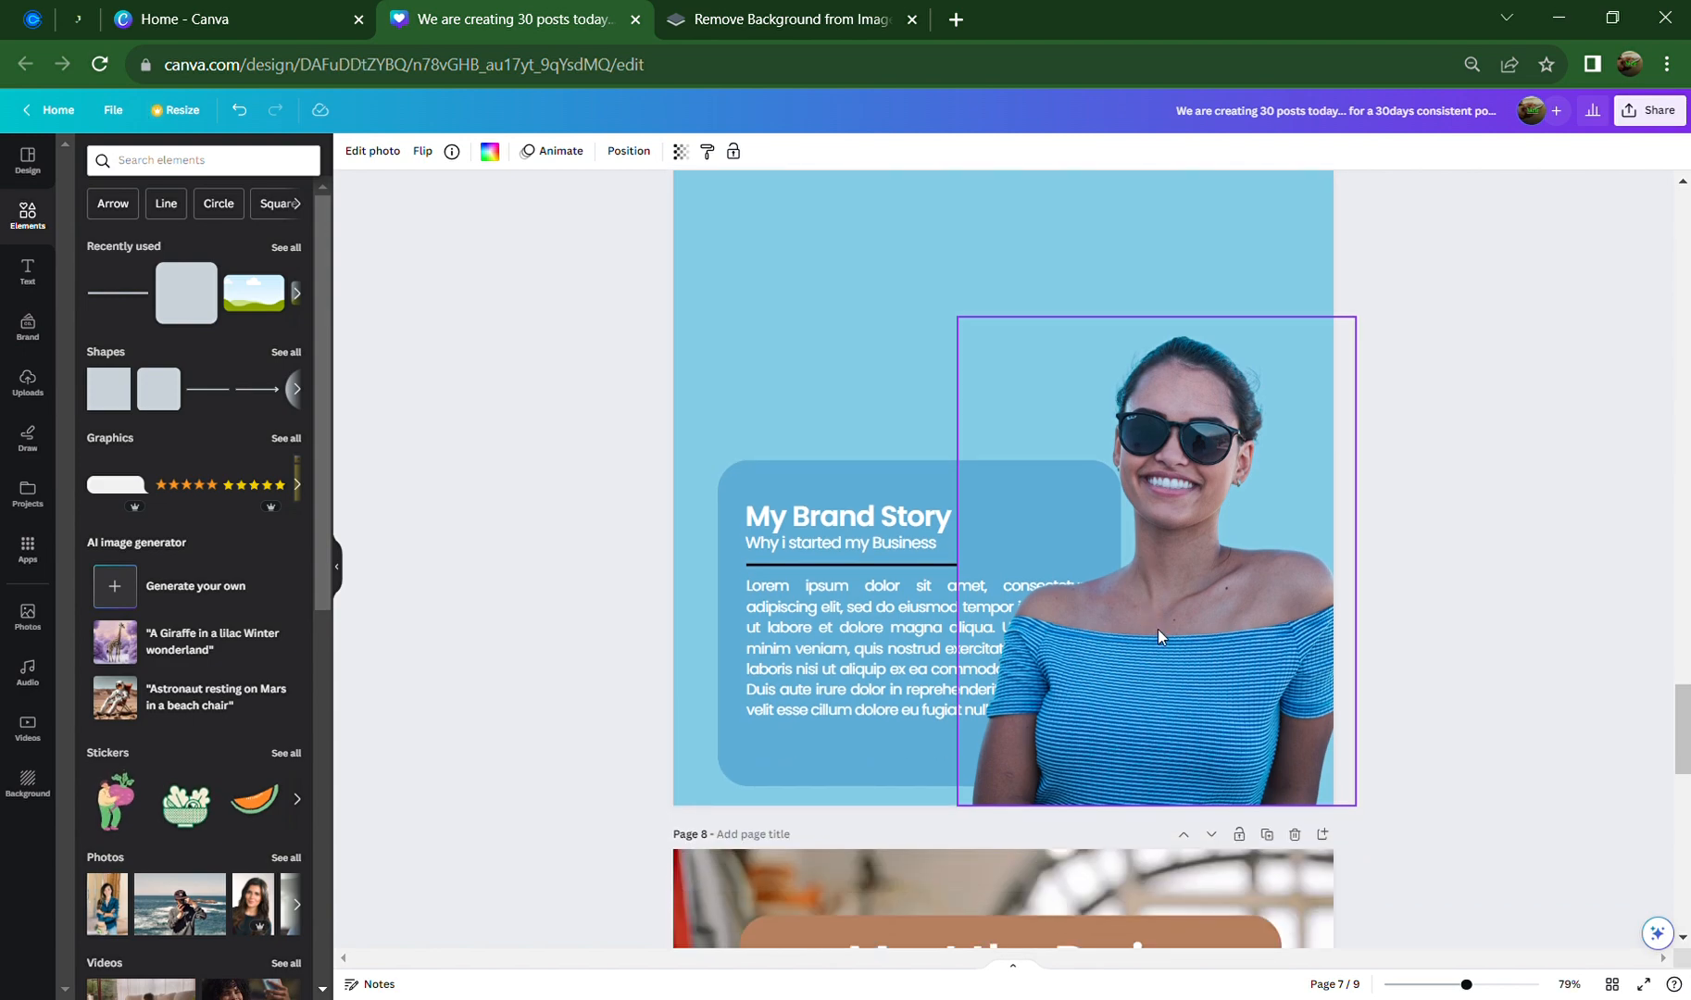
click(1165, 662)
drag(1165, 662, 1202, 662)
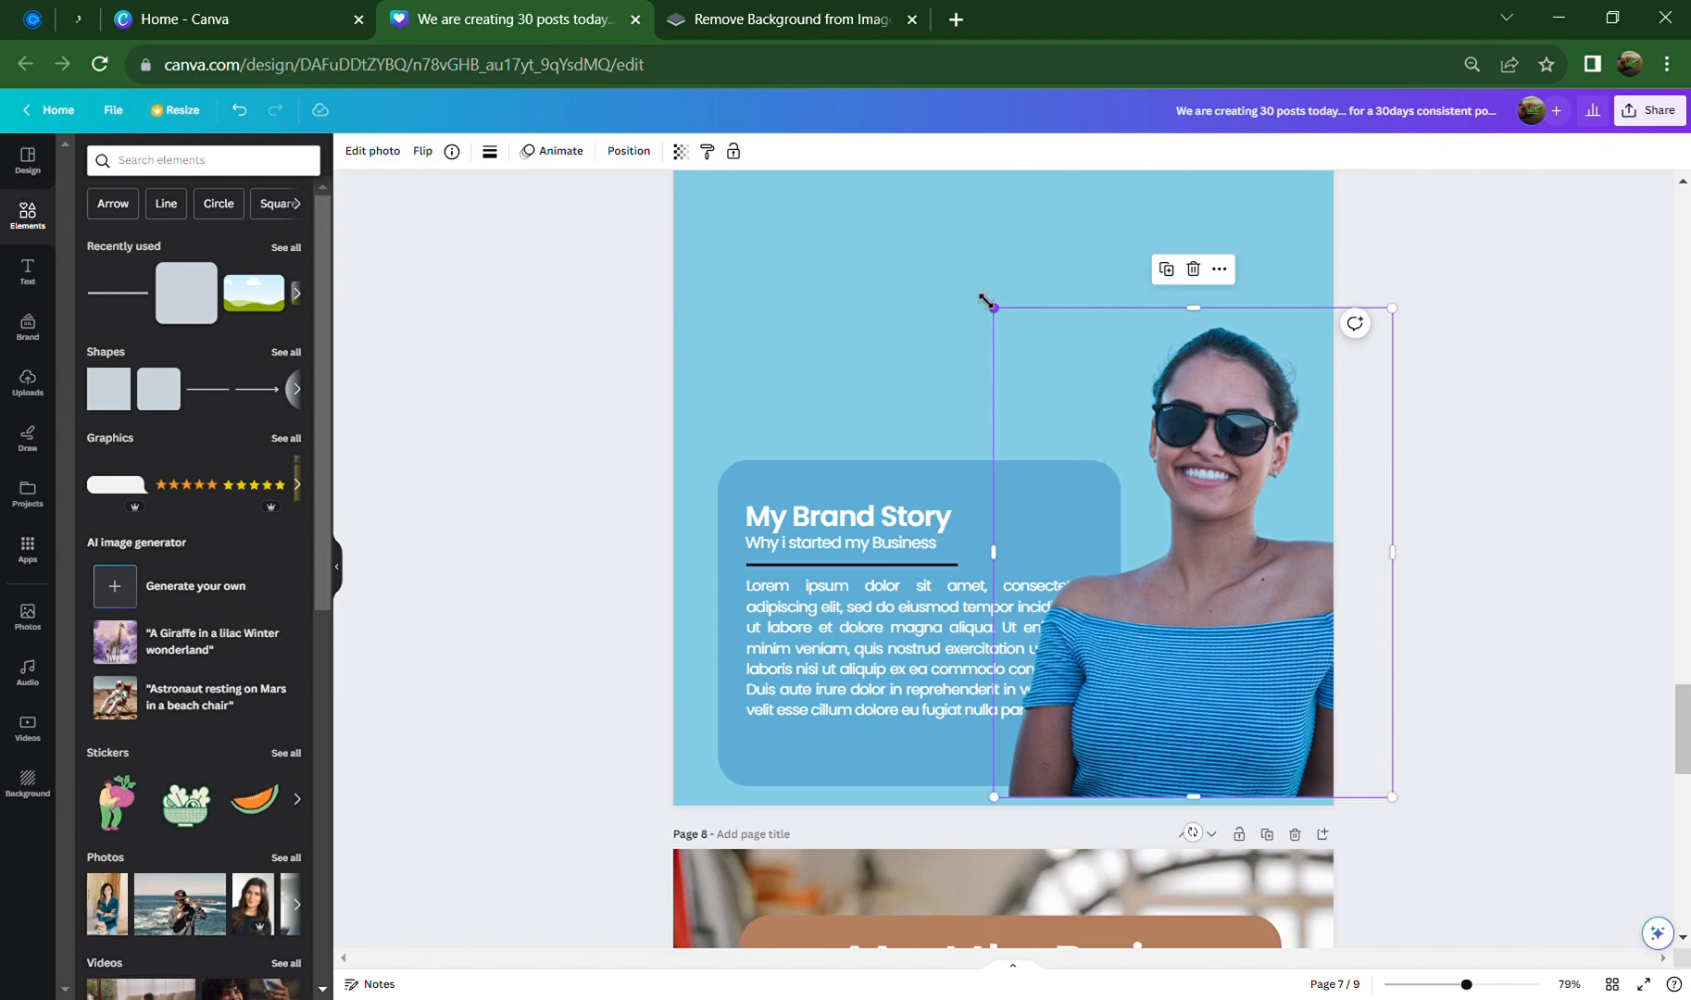
drag(985, 301, 966, 271)
drag(1204, 523, 1245, 533)
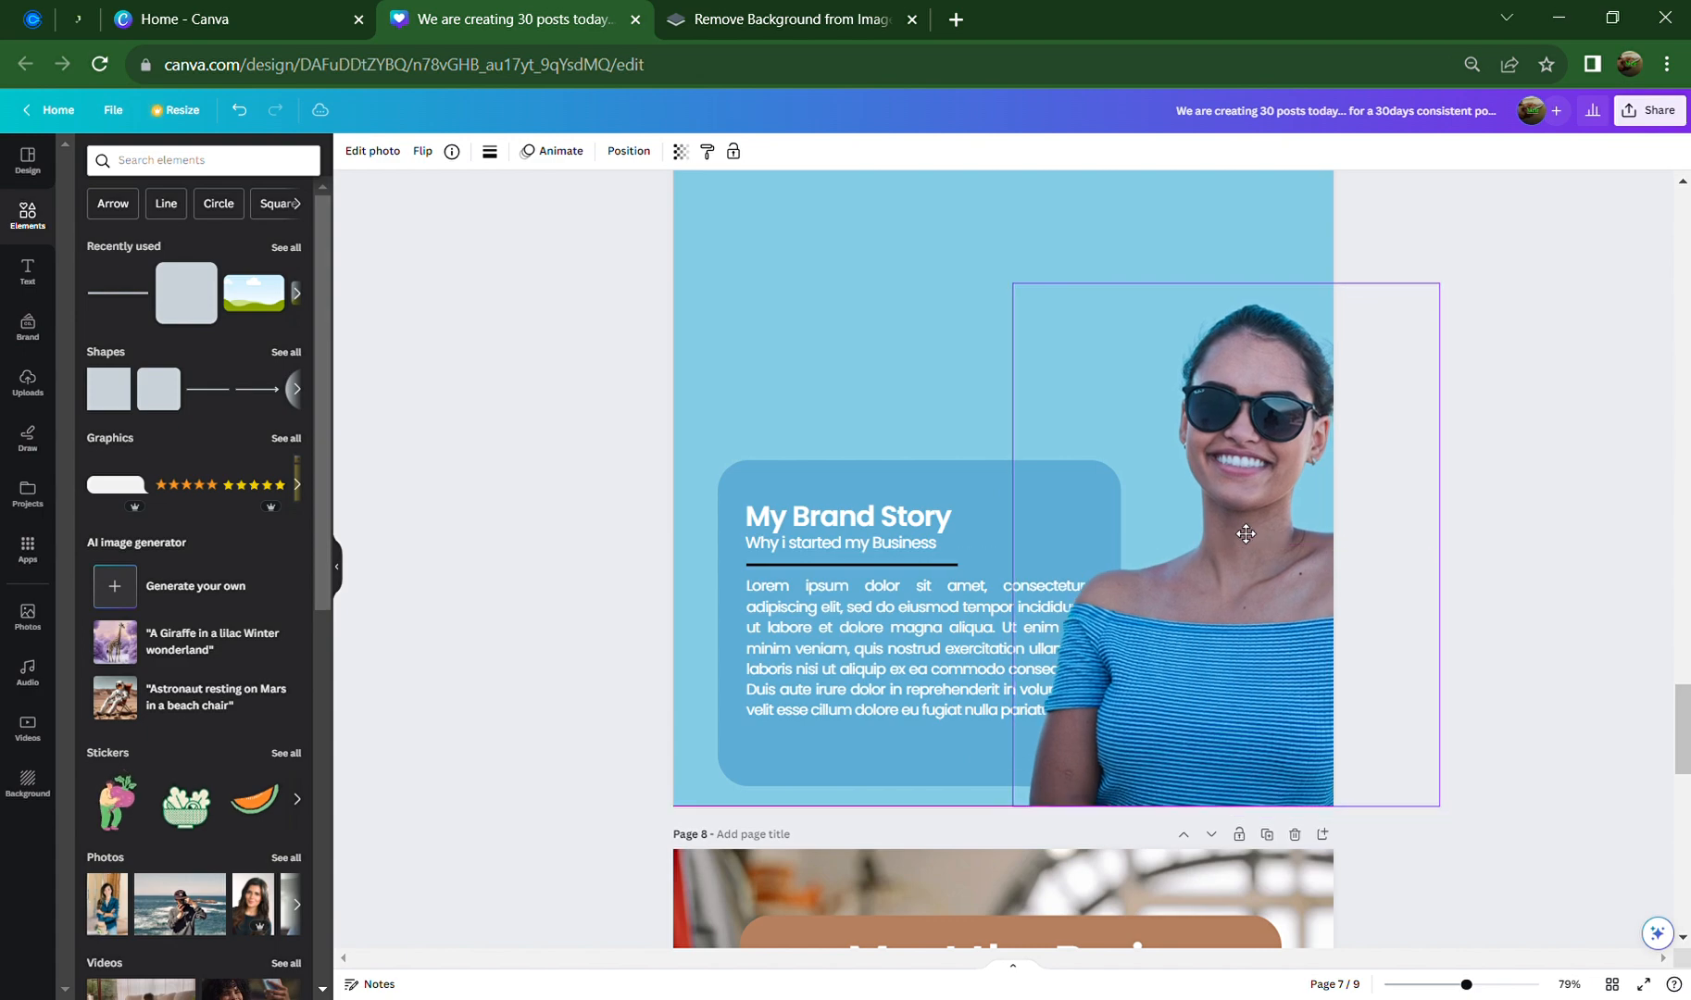
Send the woman behind the 'My Brand Story' text box and nudge her slightly left
right_click(1233, 522)
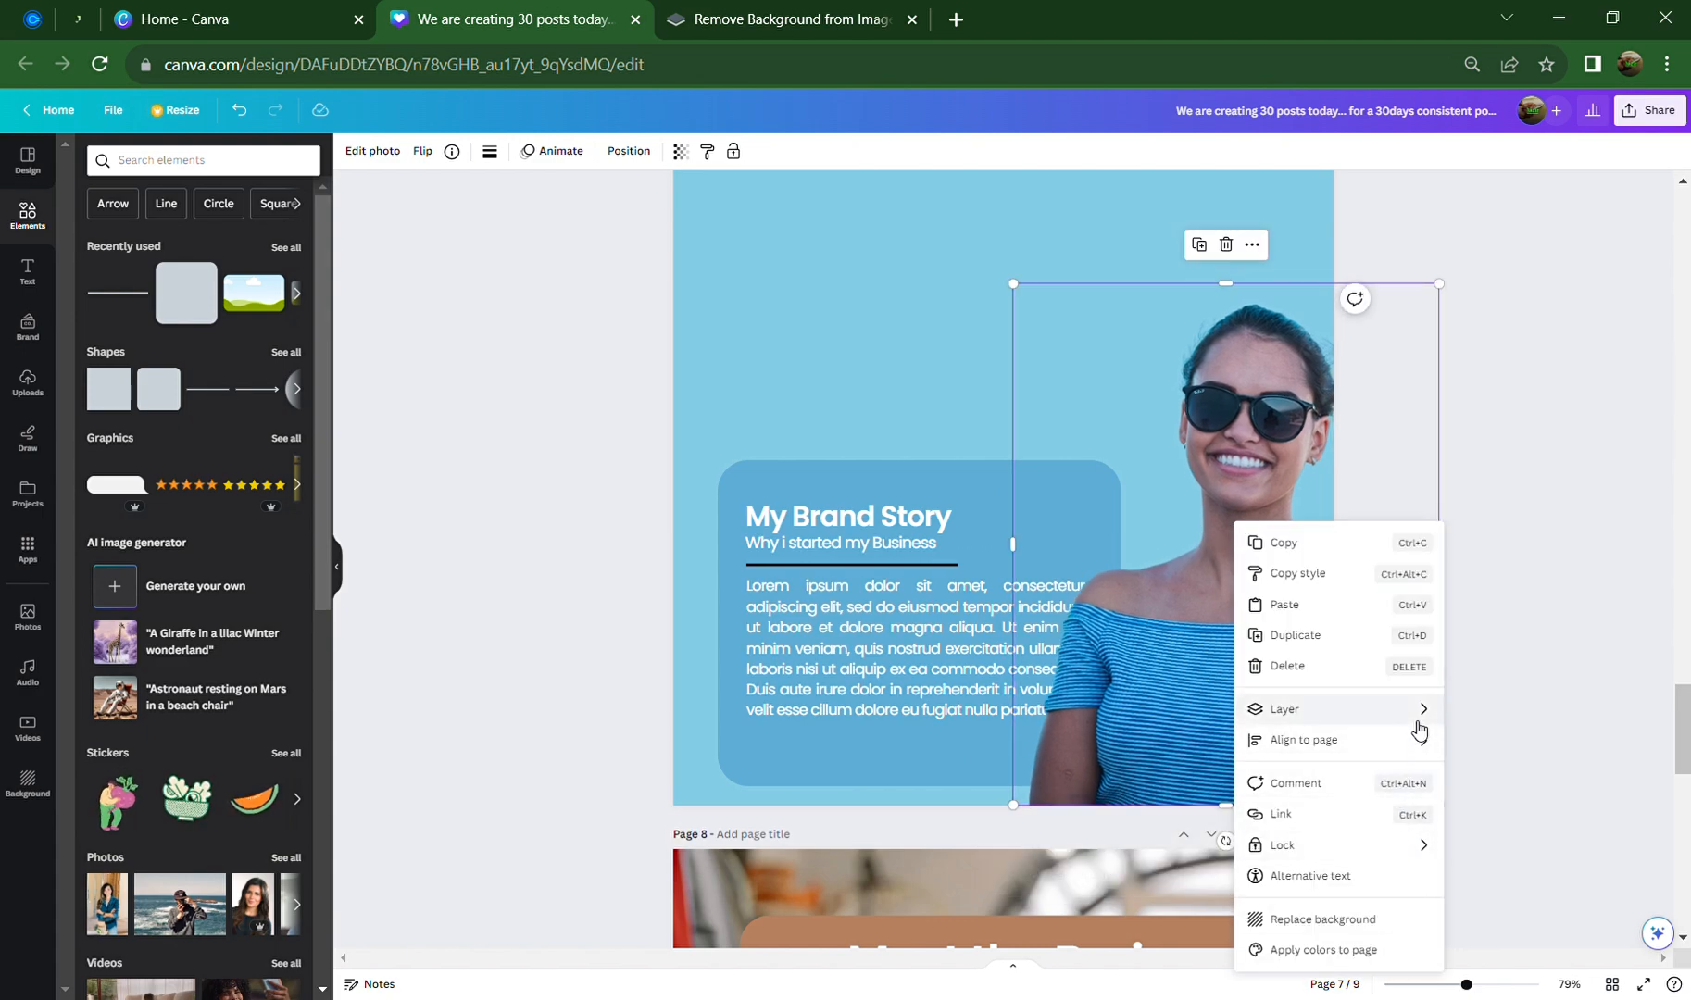
mouse_move(1419, 731)
click(1532, 802)
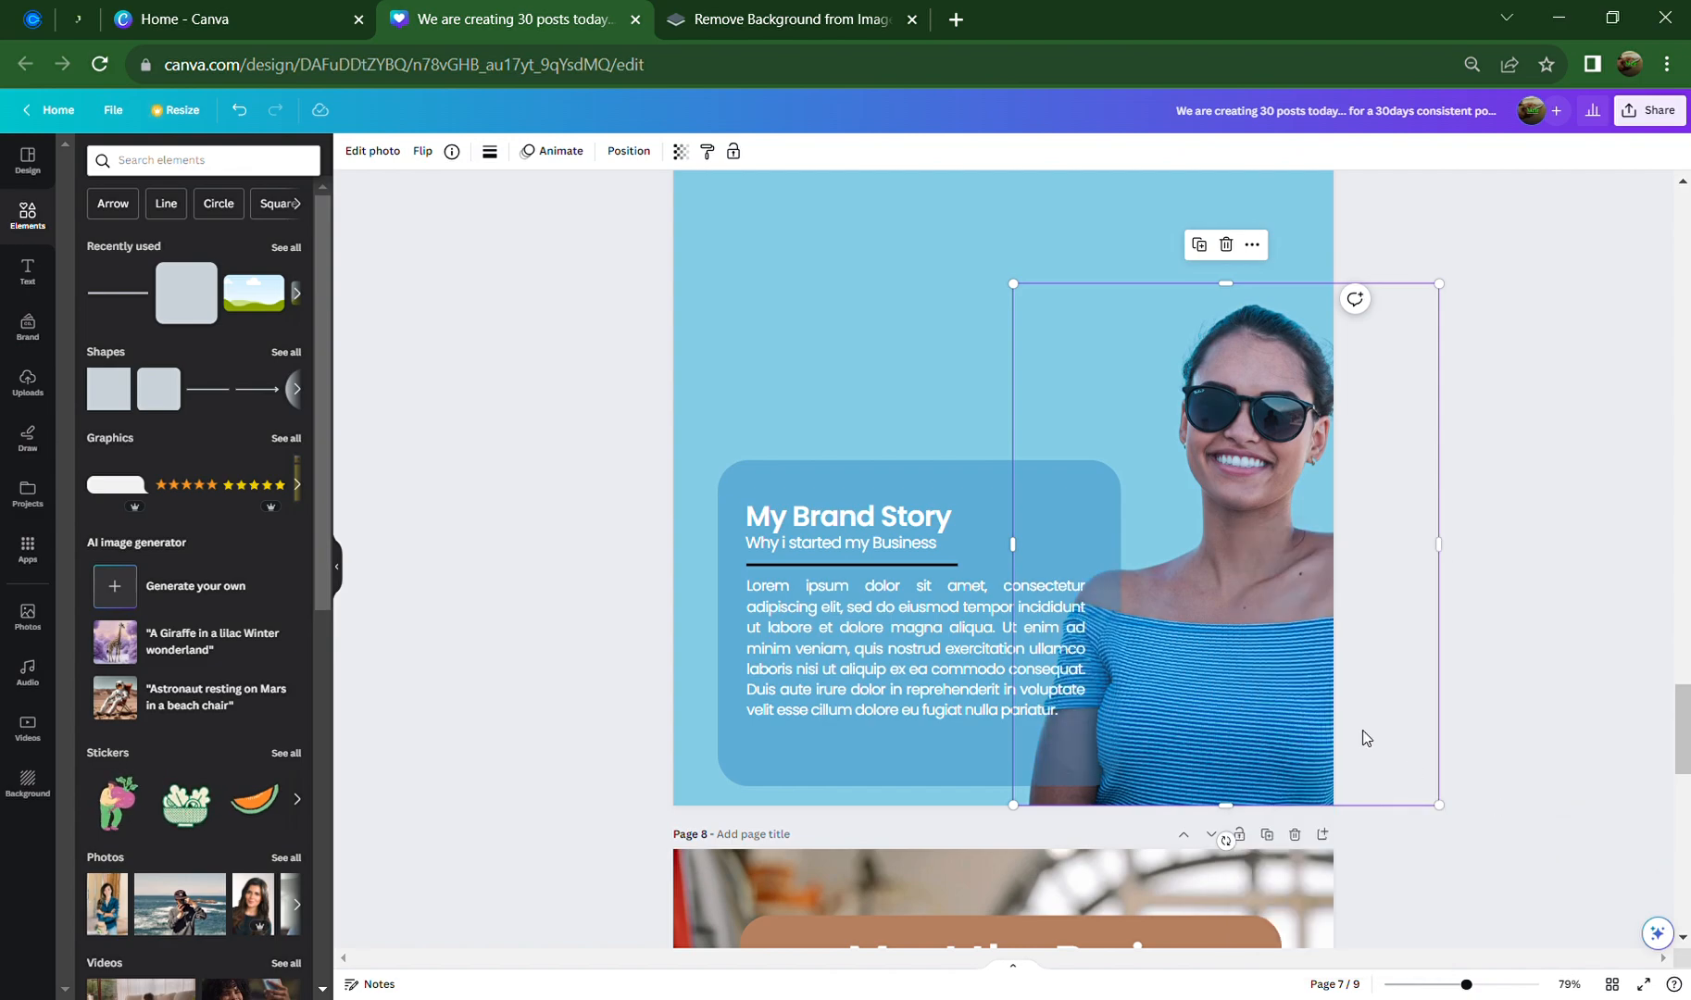
drag(1243, 675, 1174, 682)
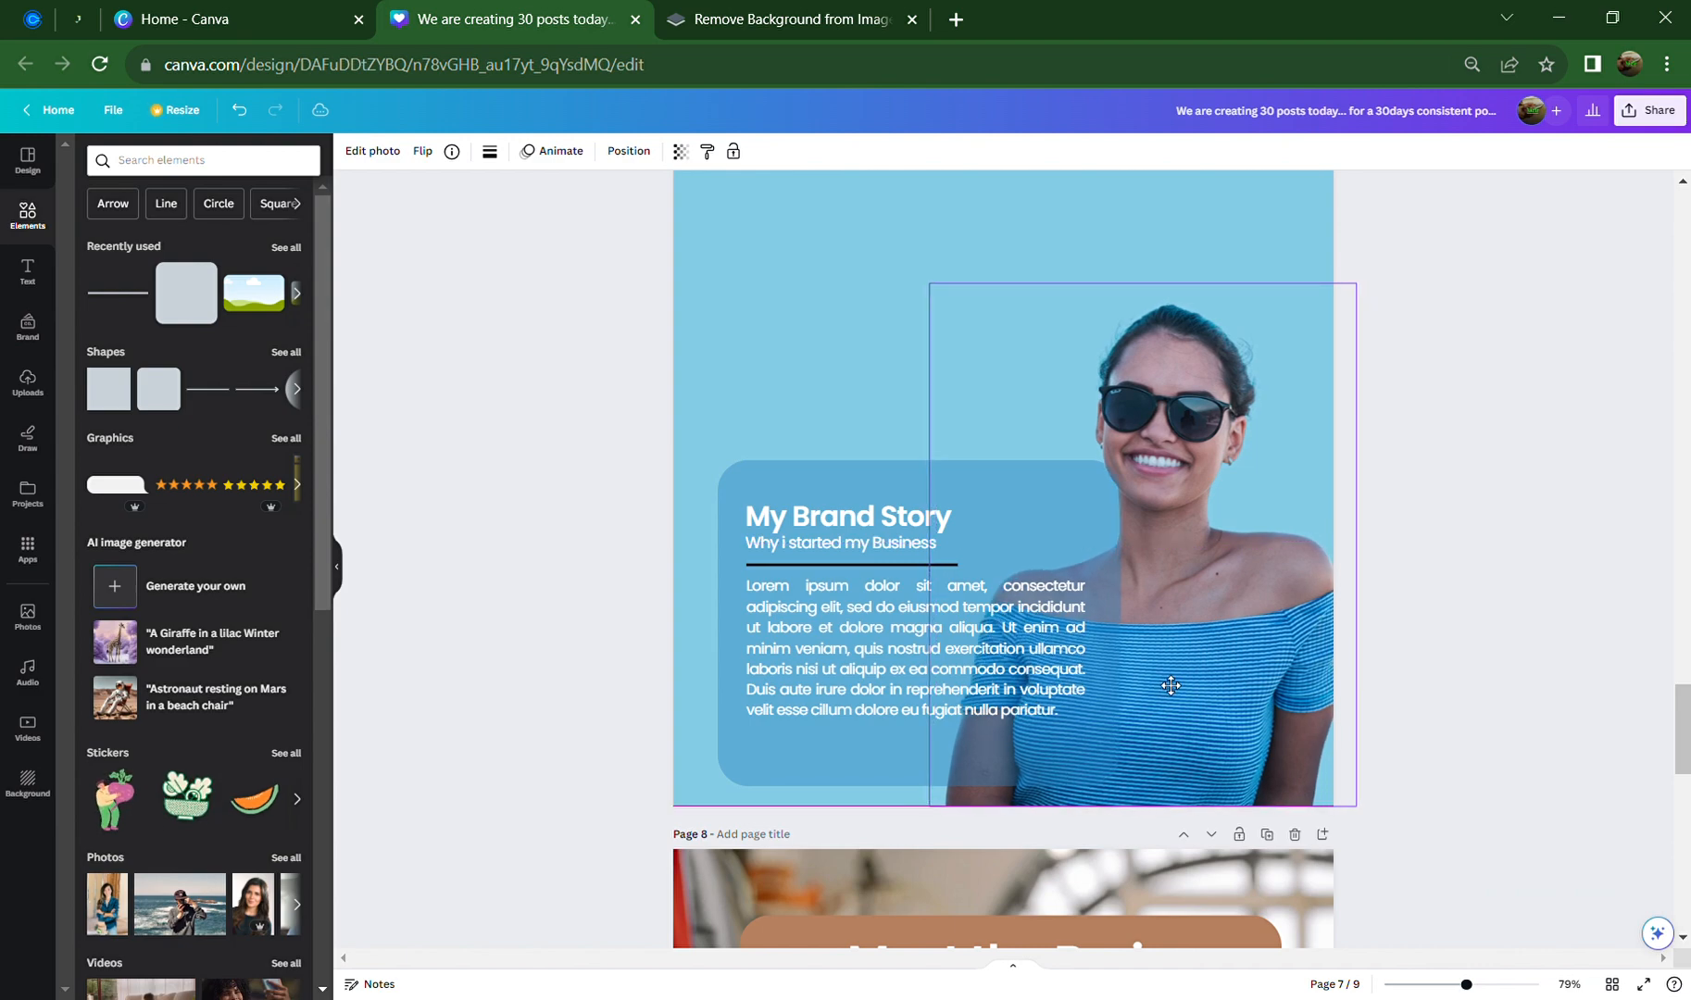
click(874, 393)
scroll(777, 529, up, 3)
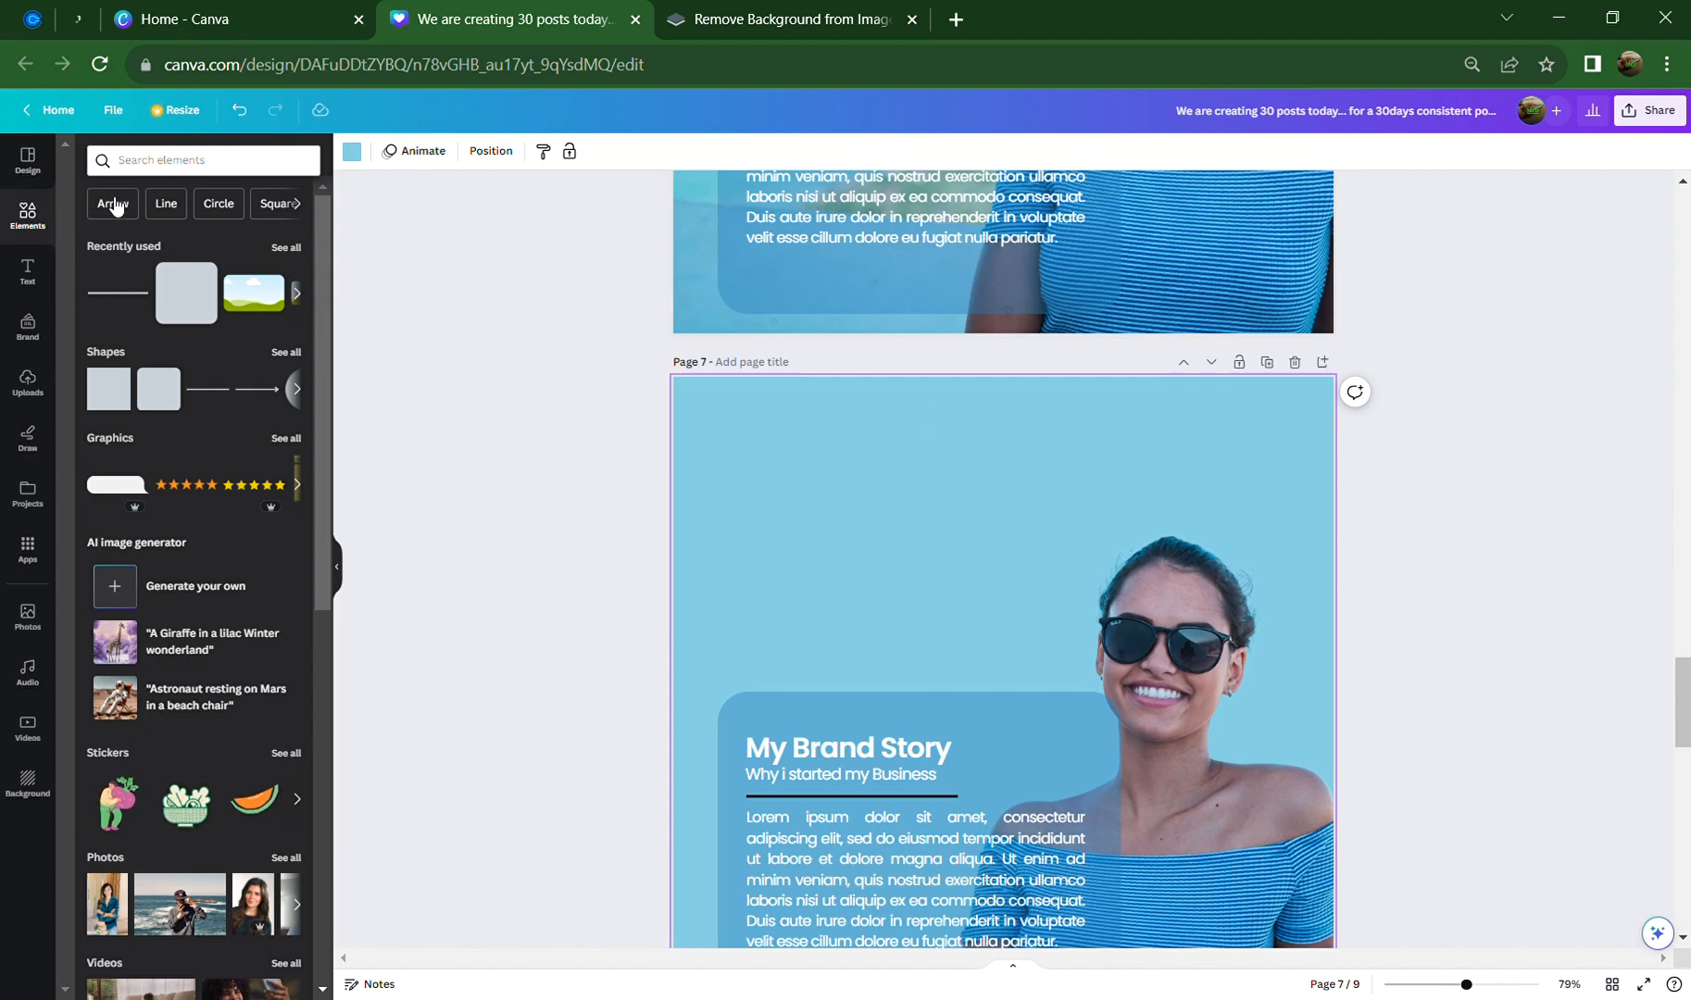
Search elements for 'shapes' and place the green blob in page 7's top-left corner
click(158, 163)
text(shapes)
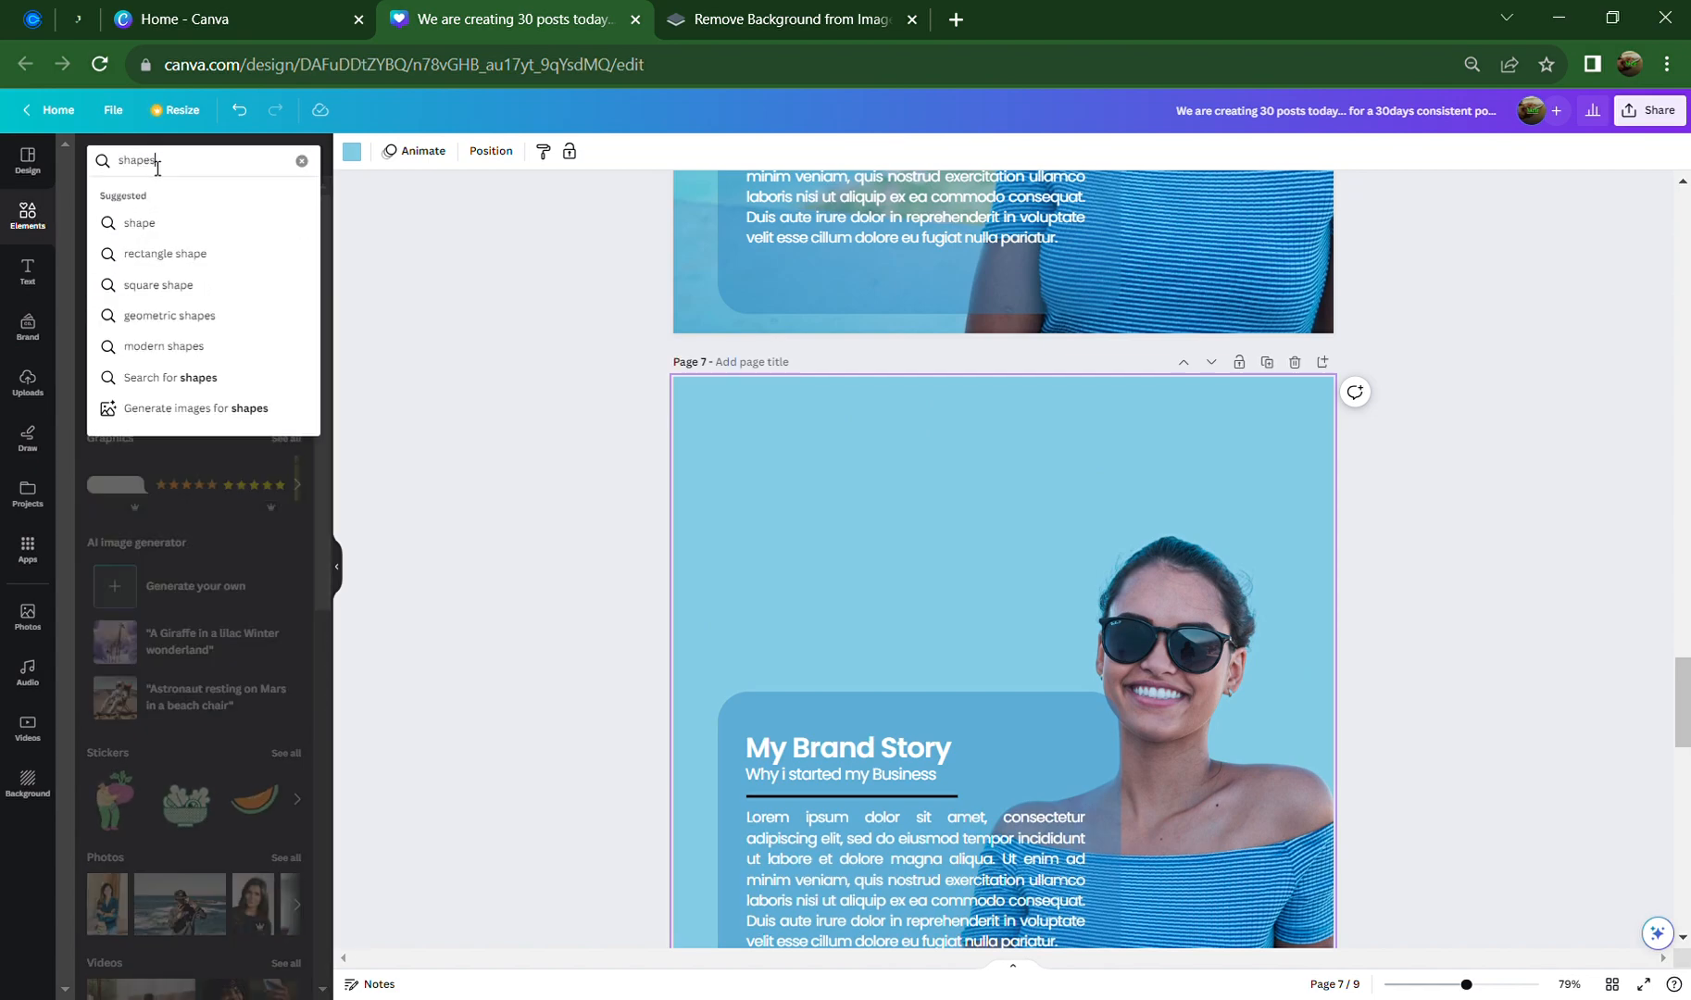
key(Return)
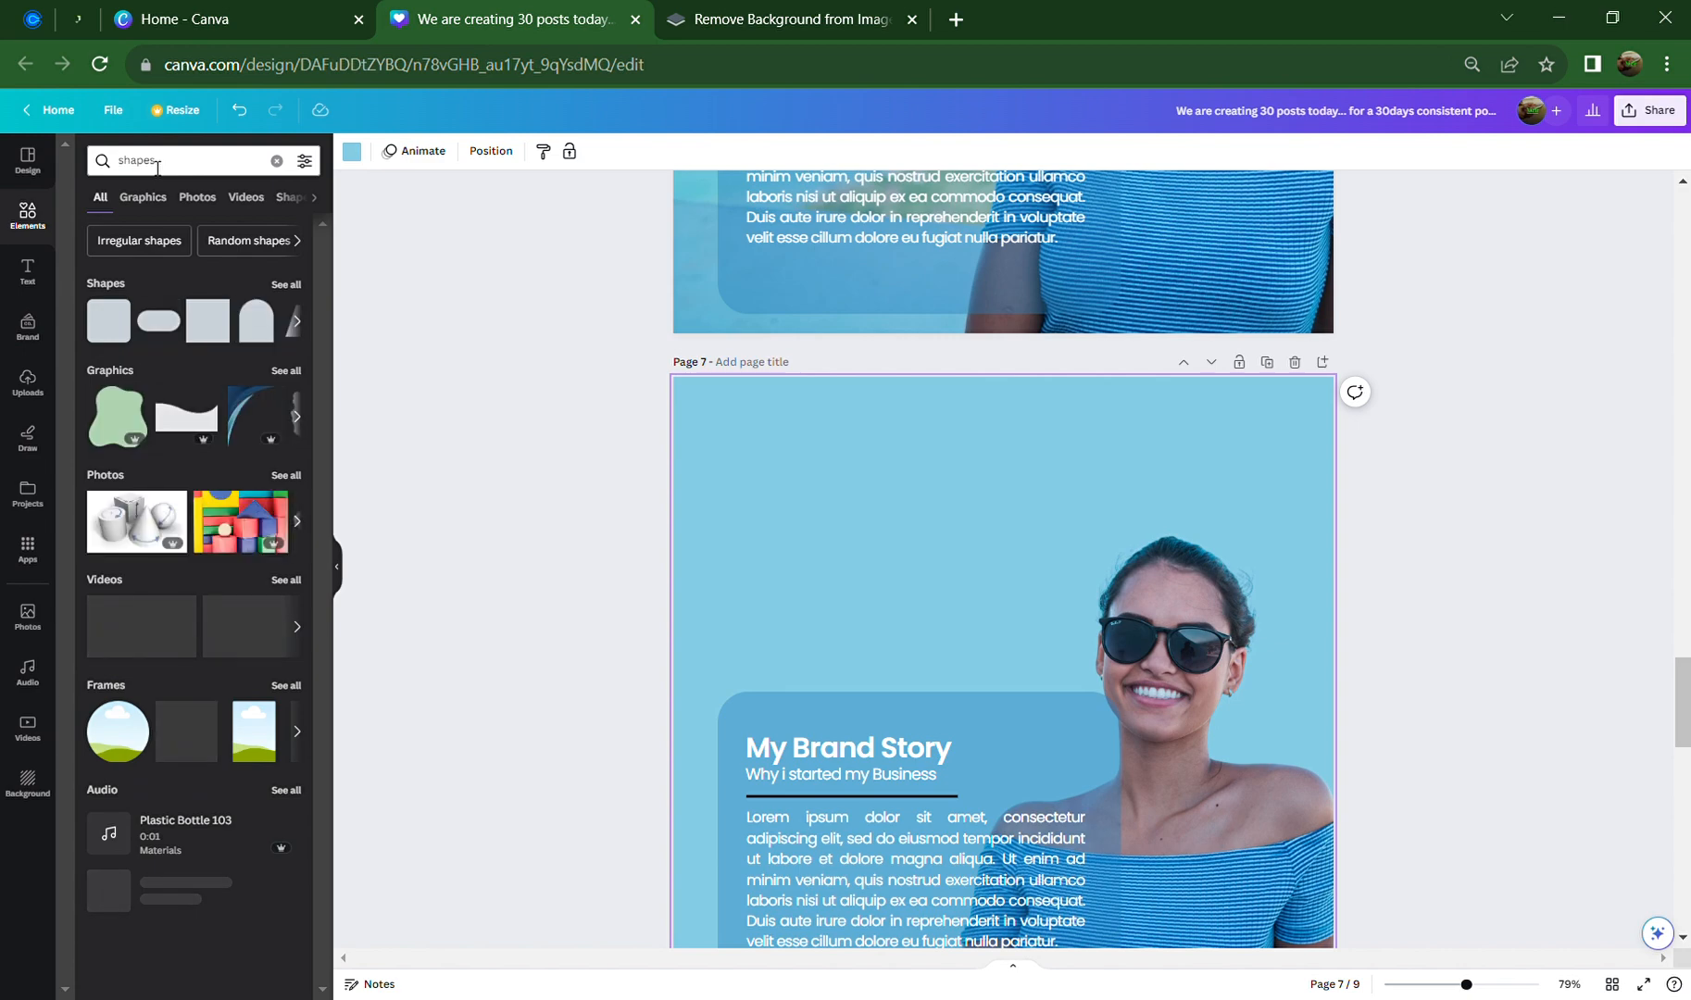
click(286, 371)
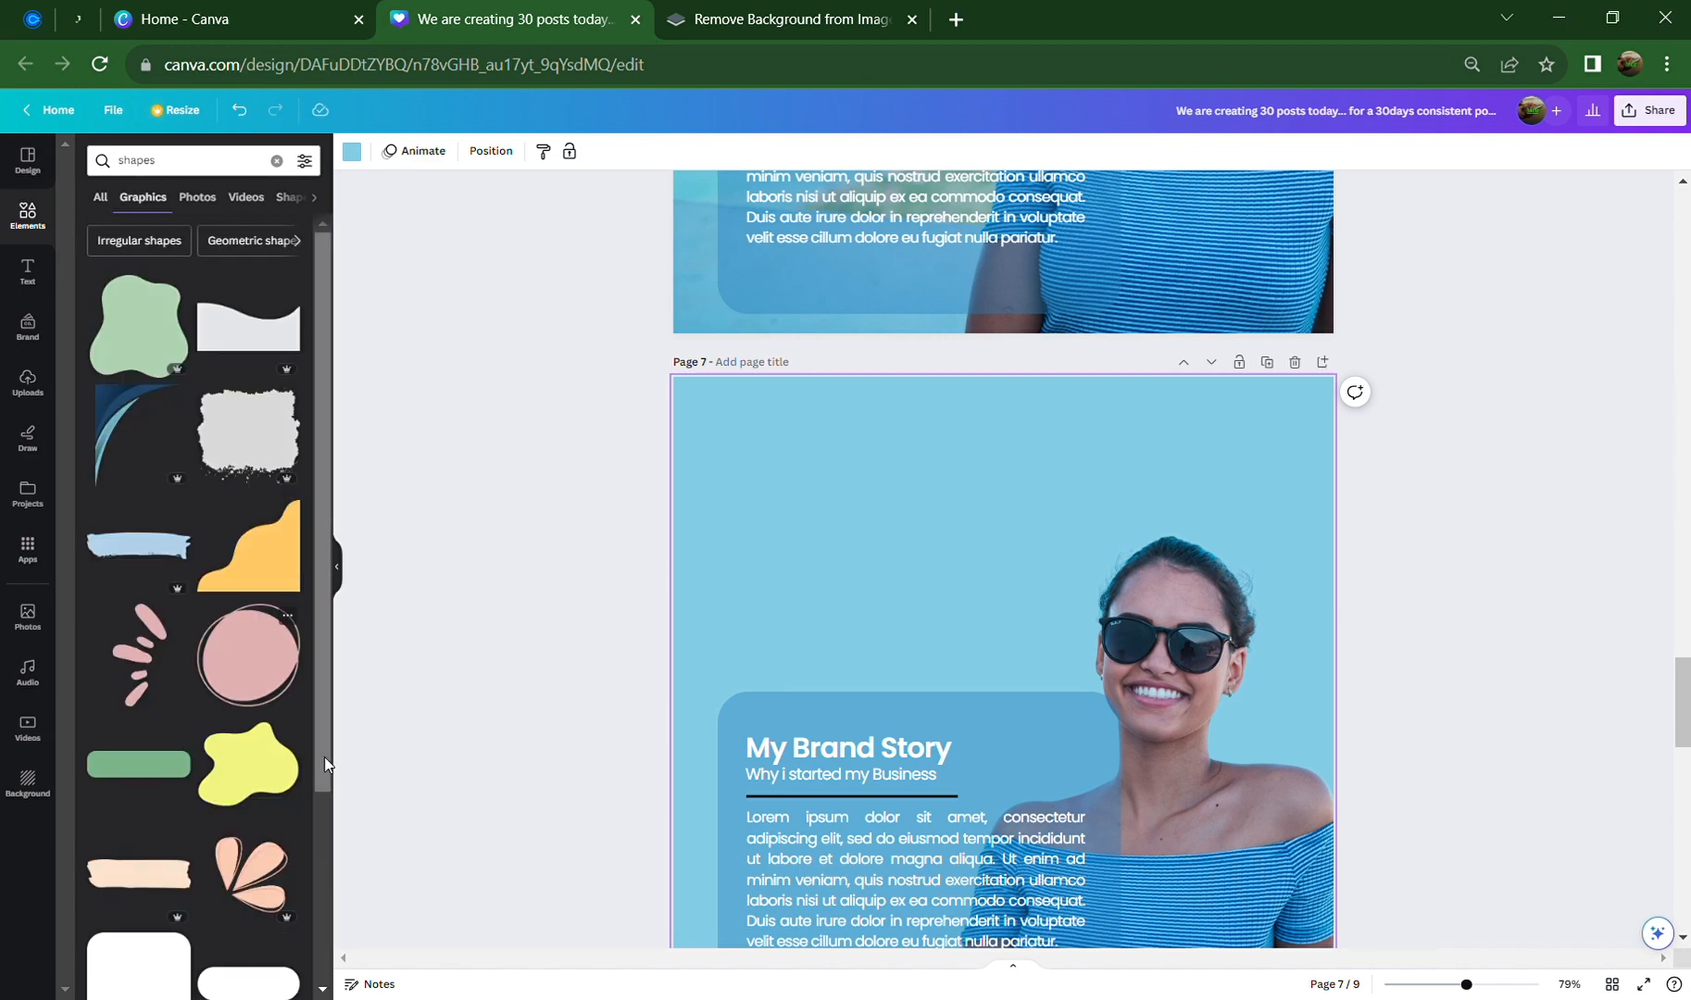
click(180, 345)
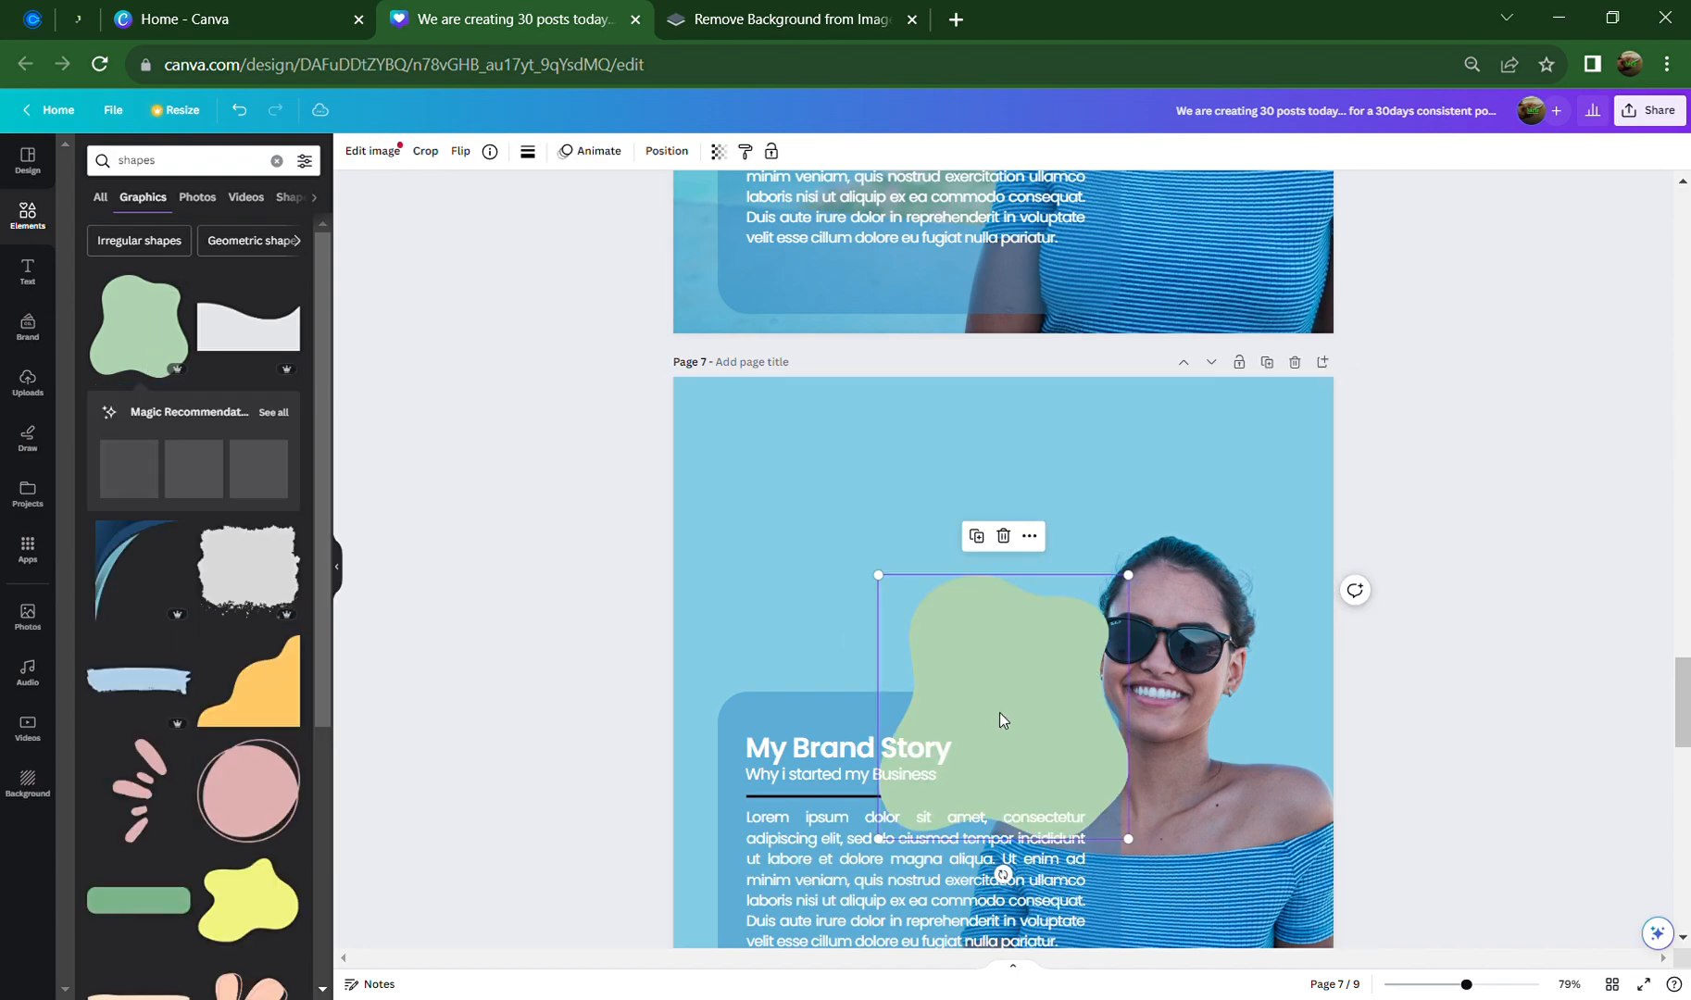
drag(989, 672, 752, 413)
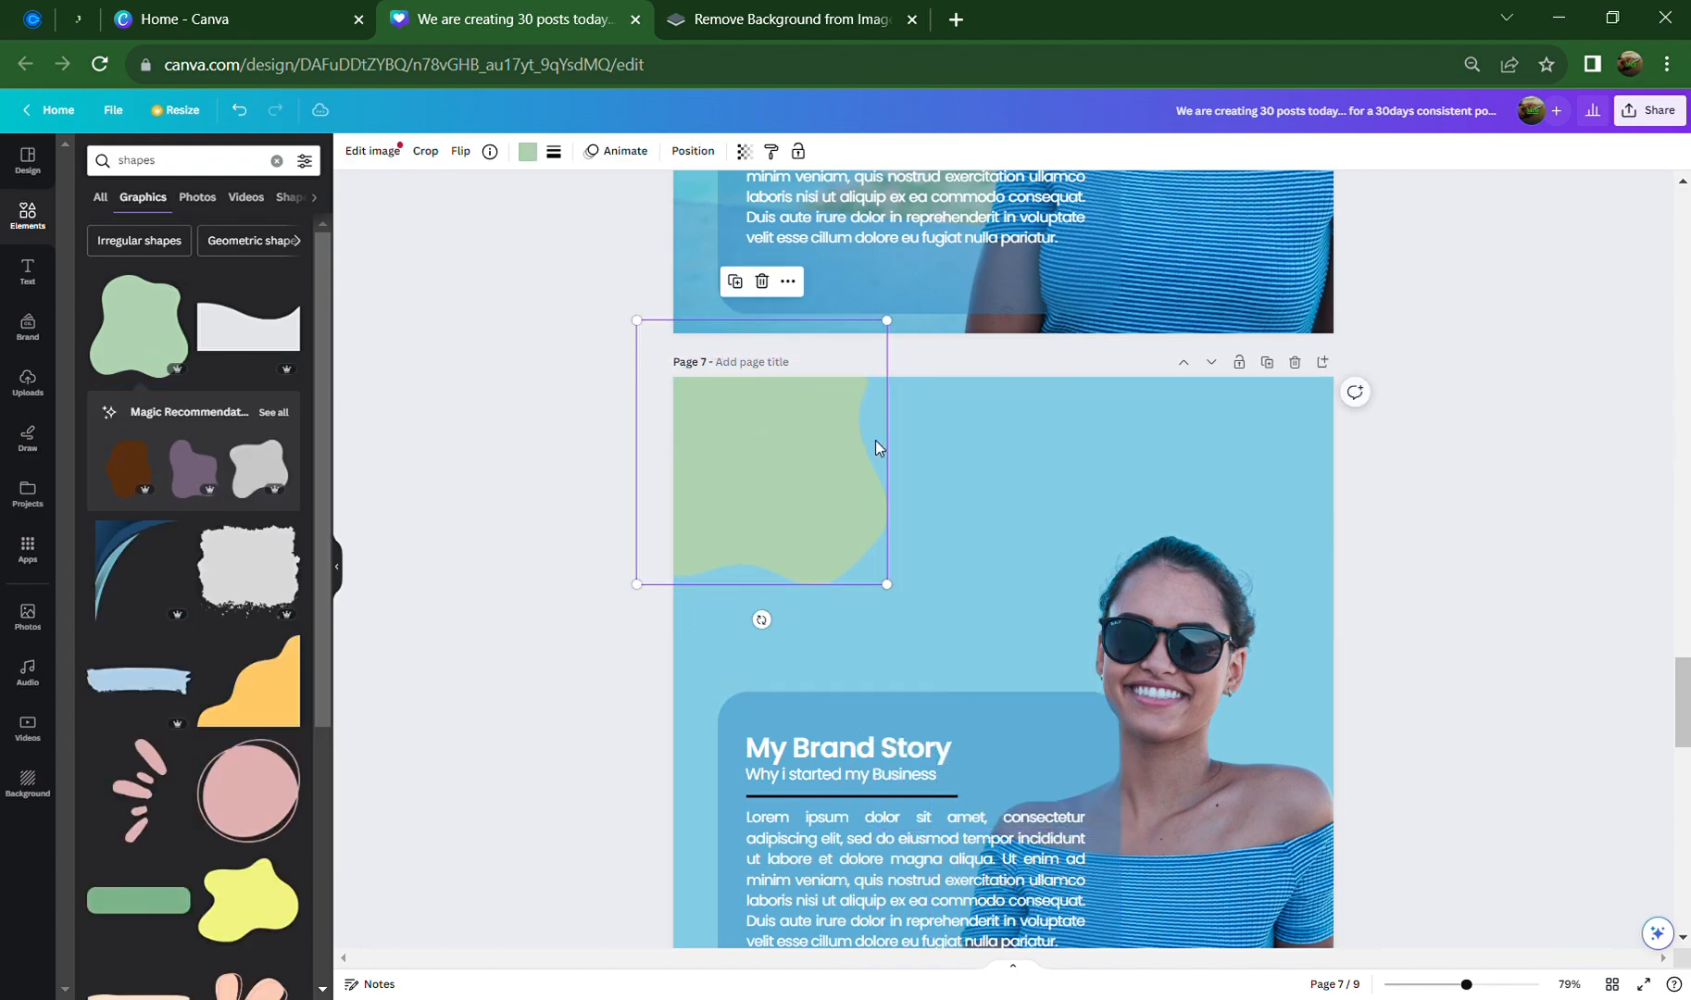
Recolour the blob from sage green to blue
click(536, 155)
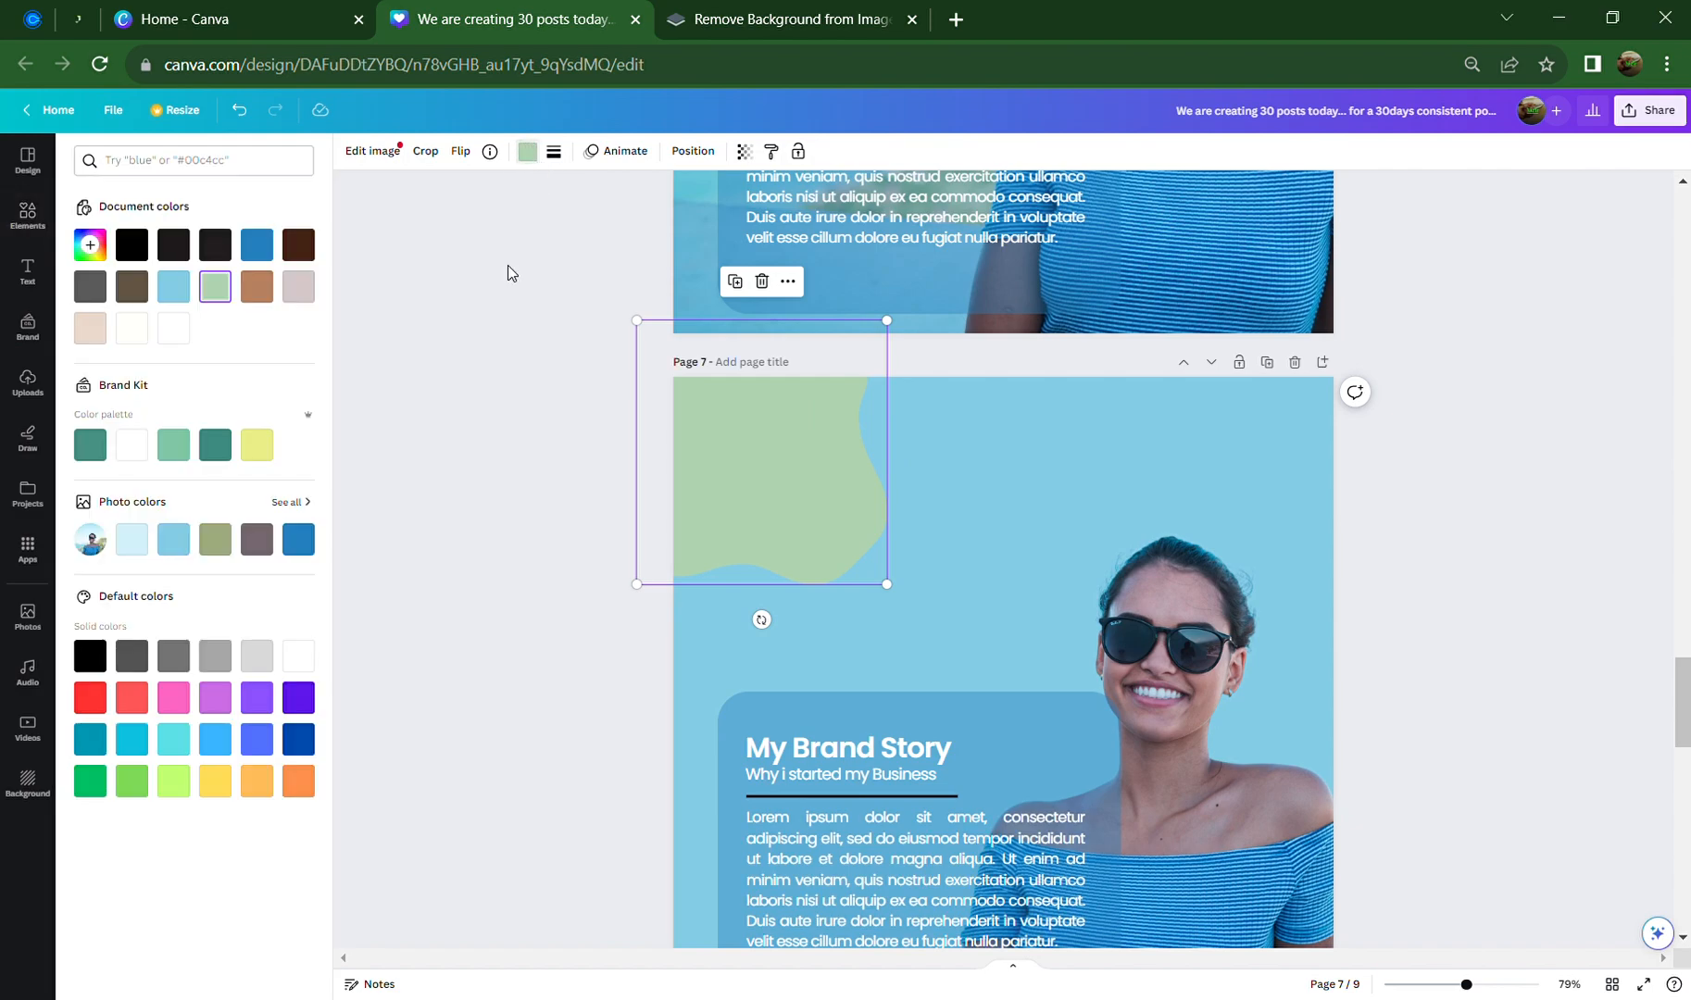
click(302, 542)
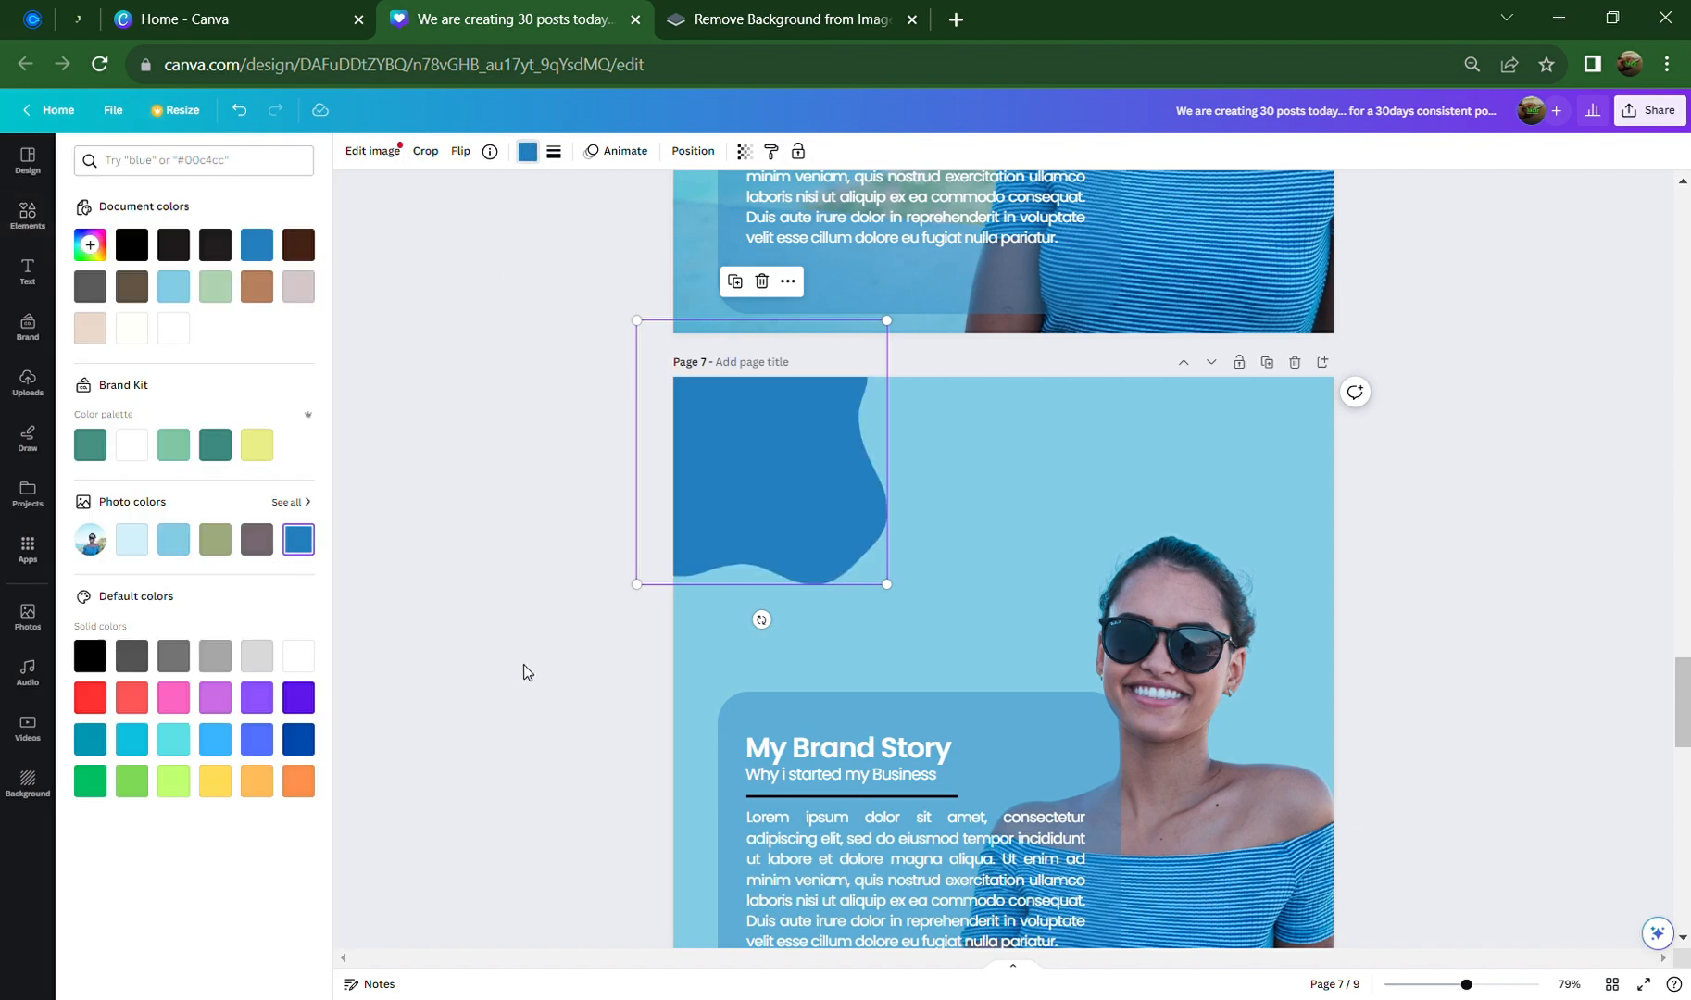
click(565, 665)
scroll(664, 638, down, 3)
click(801, 273)
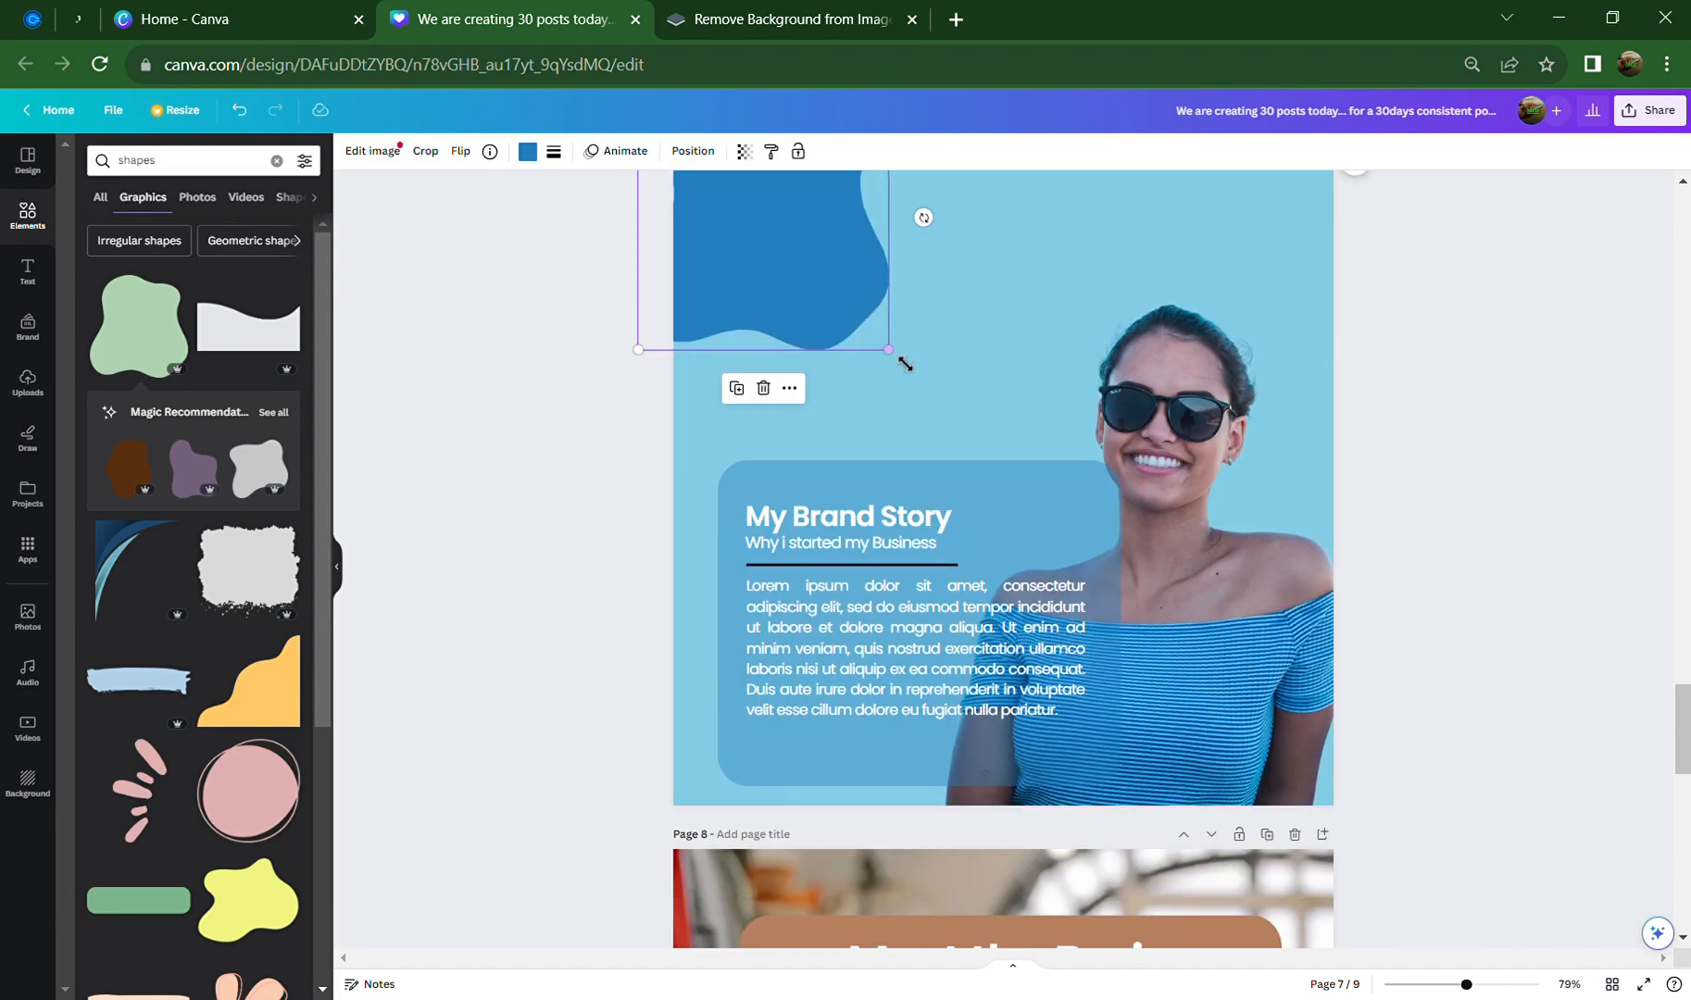
Enlarge the blue blob into the corner and make a white duplicate of it
drag(890, 351, 981, 449)
drag(852, 373, 1441, 724)
click(718, 411)
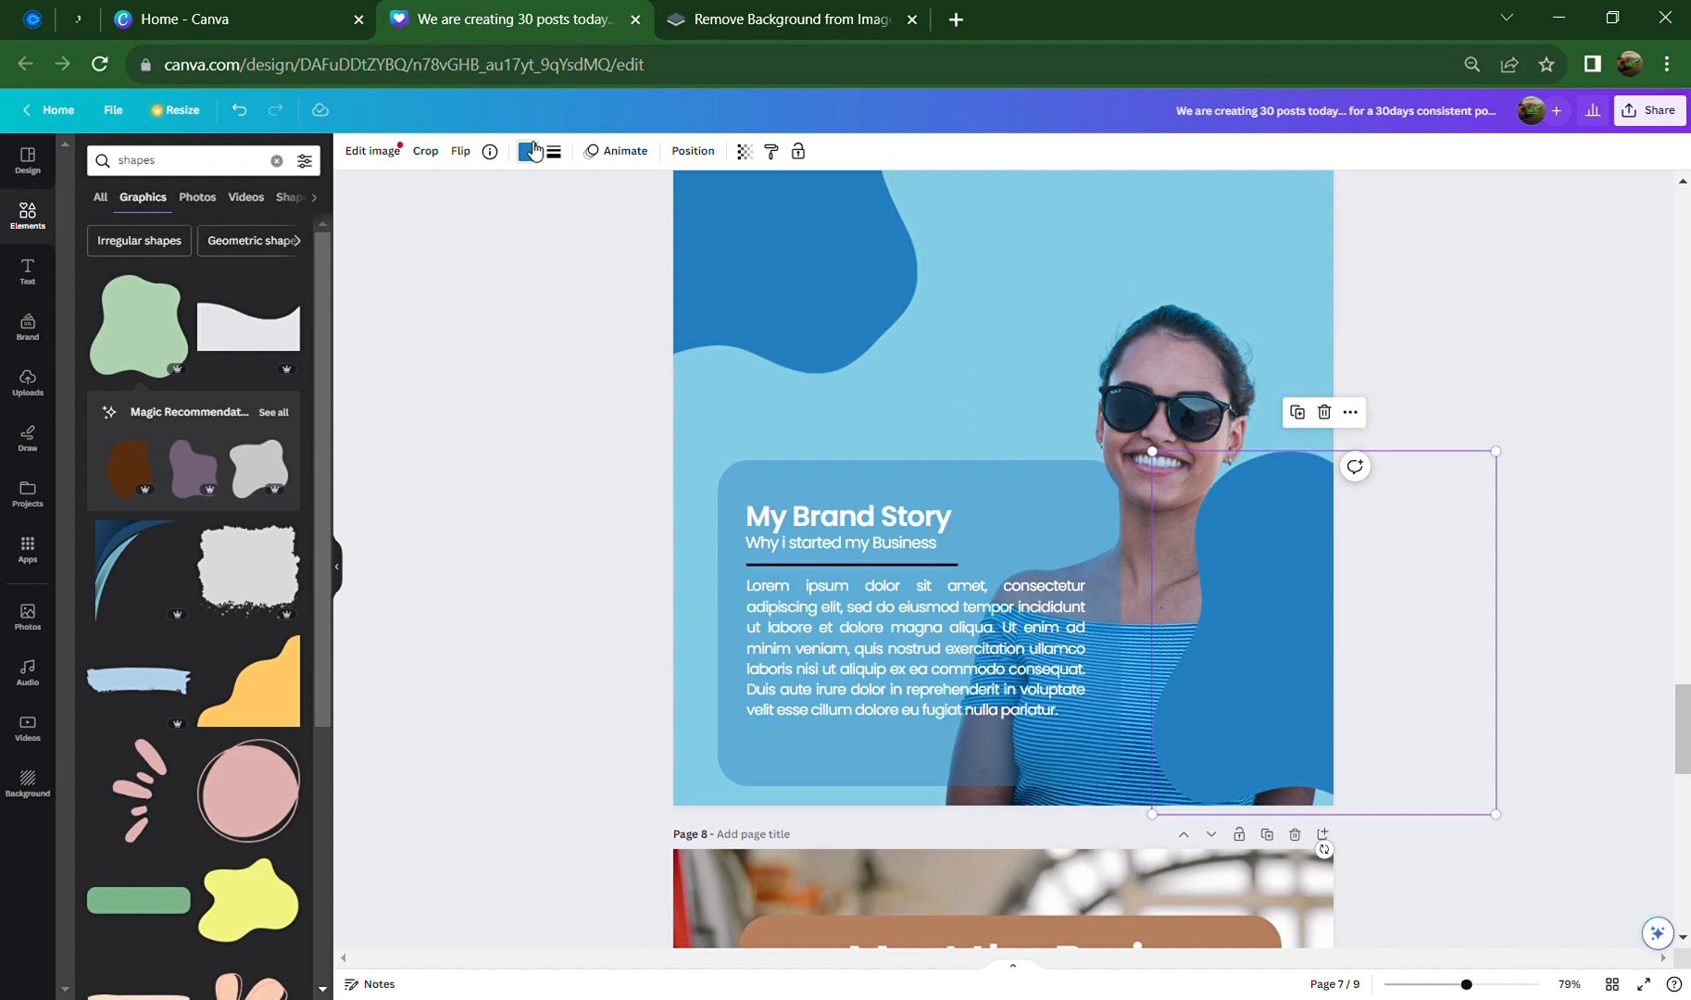
click(527, 151)
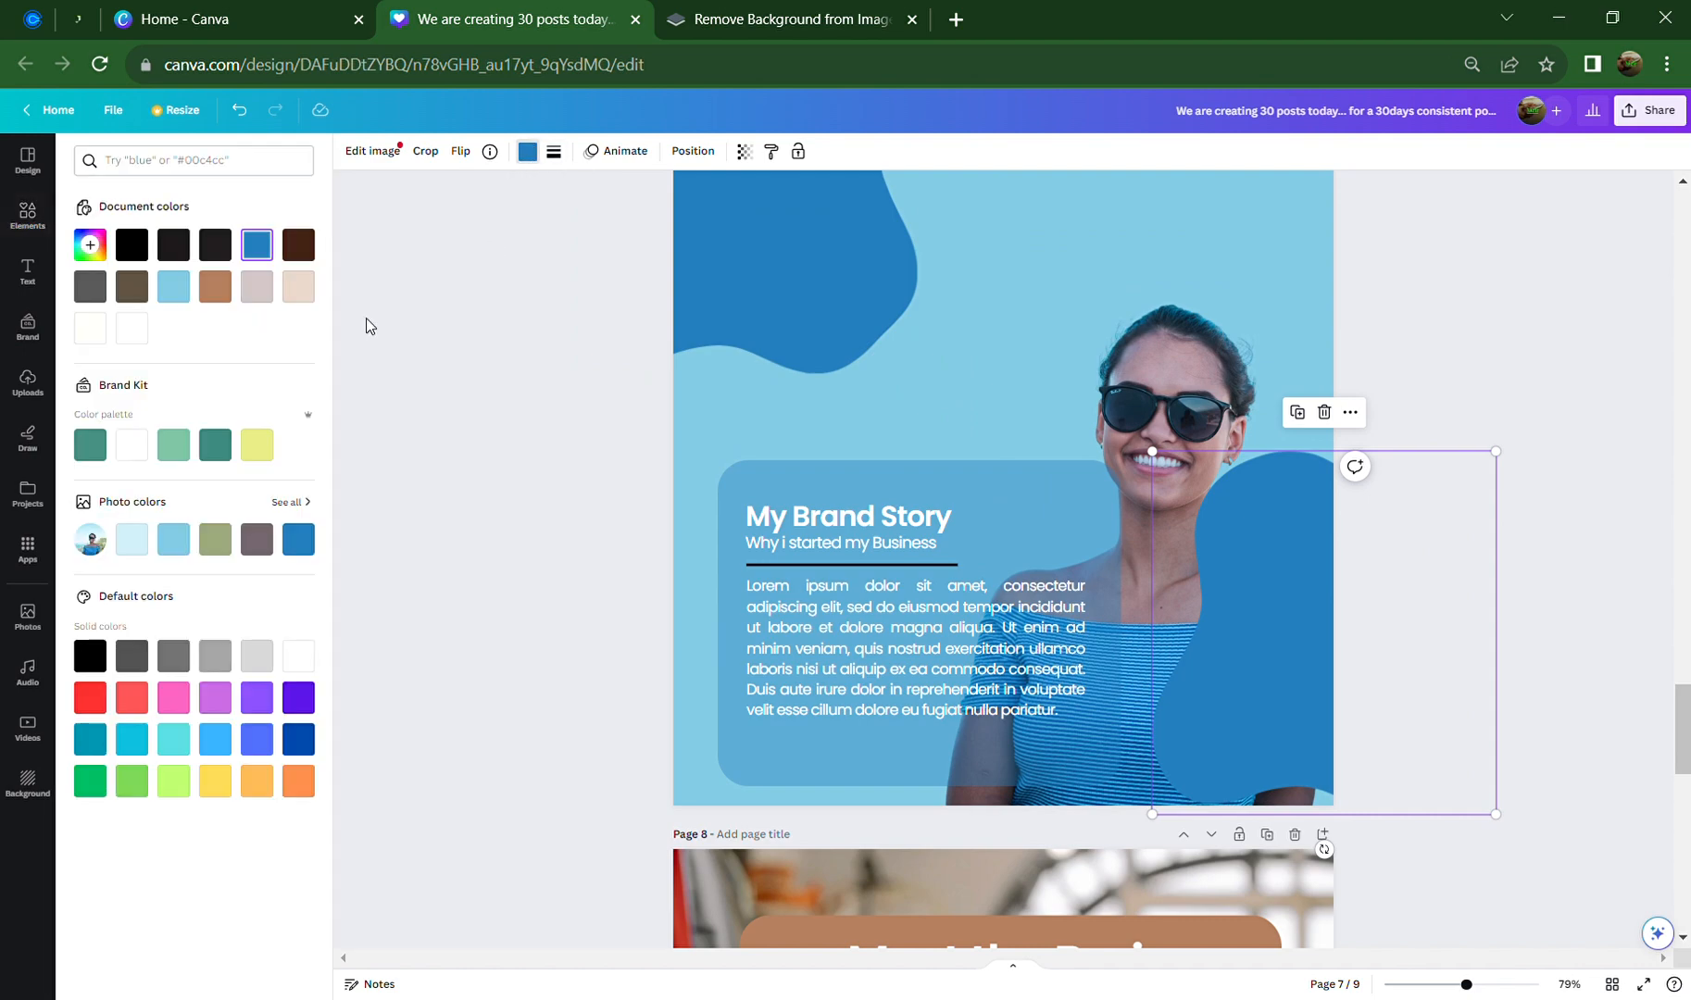
click(131, 444)
Send the white blob to the back behind the woman and enlarge it down and left
right_click(1266, 650)
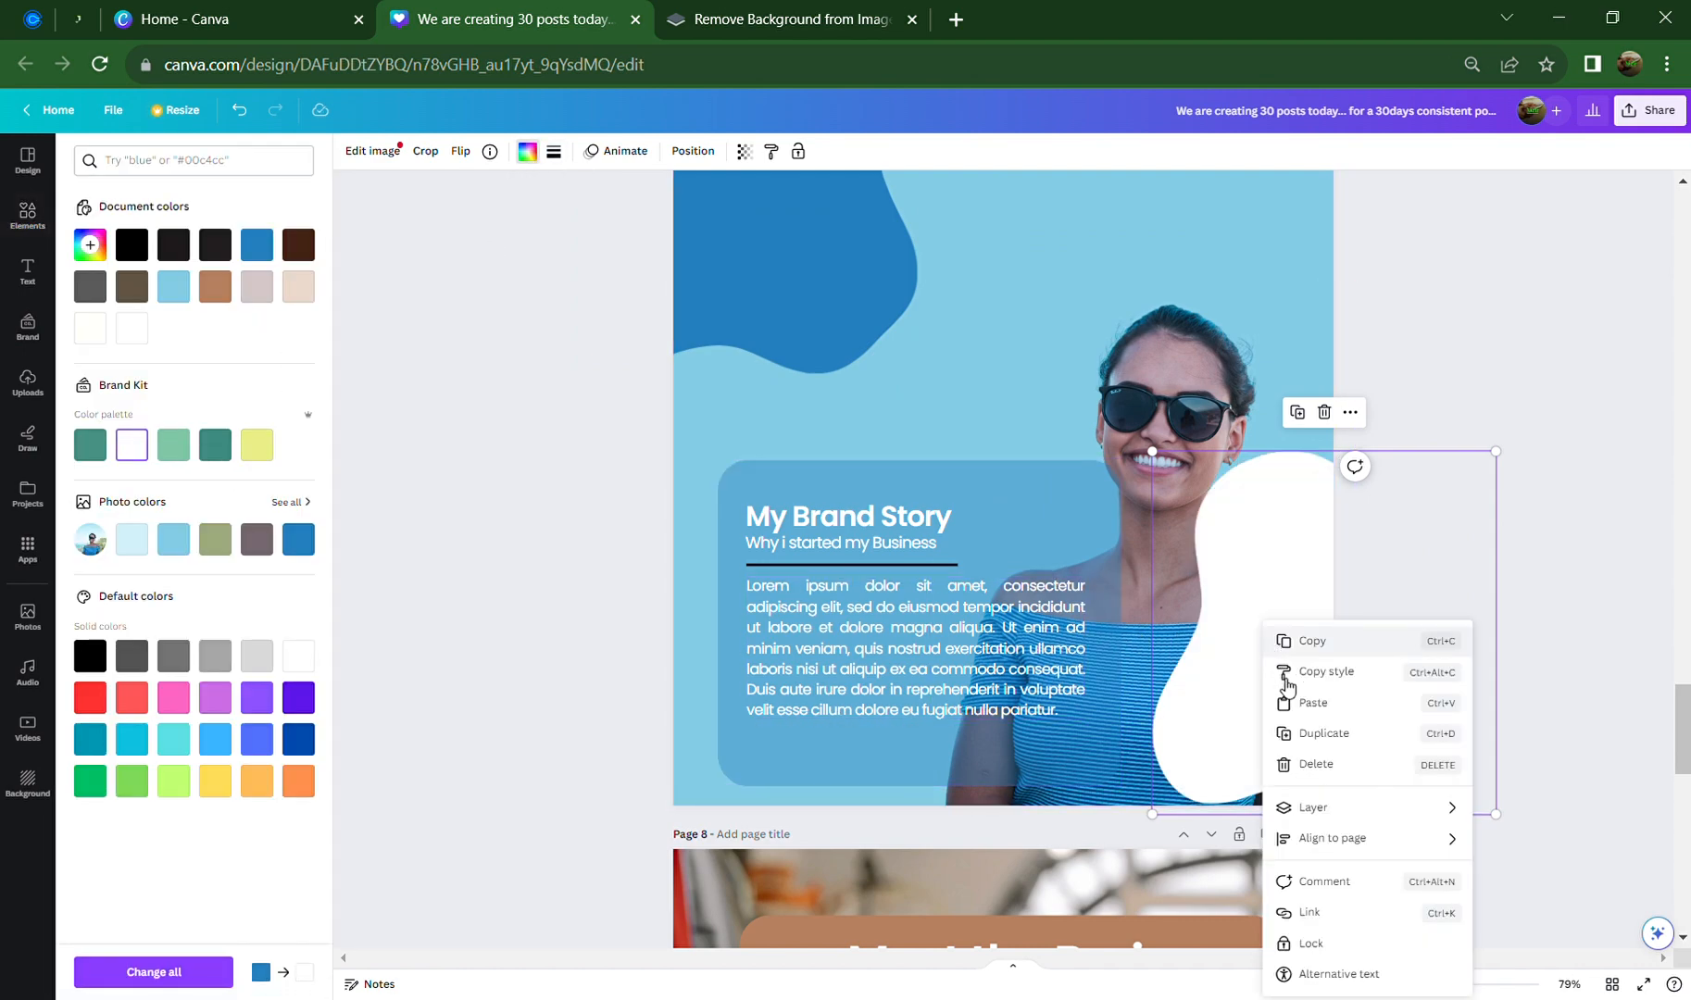
mouse_move(1414, 813)
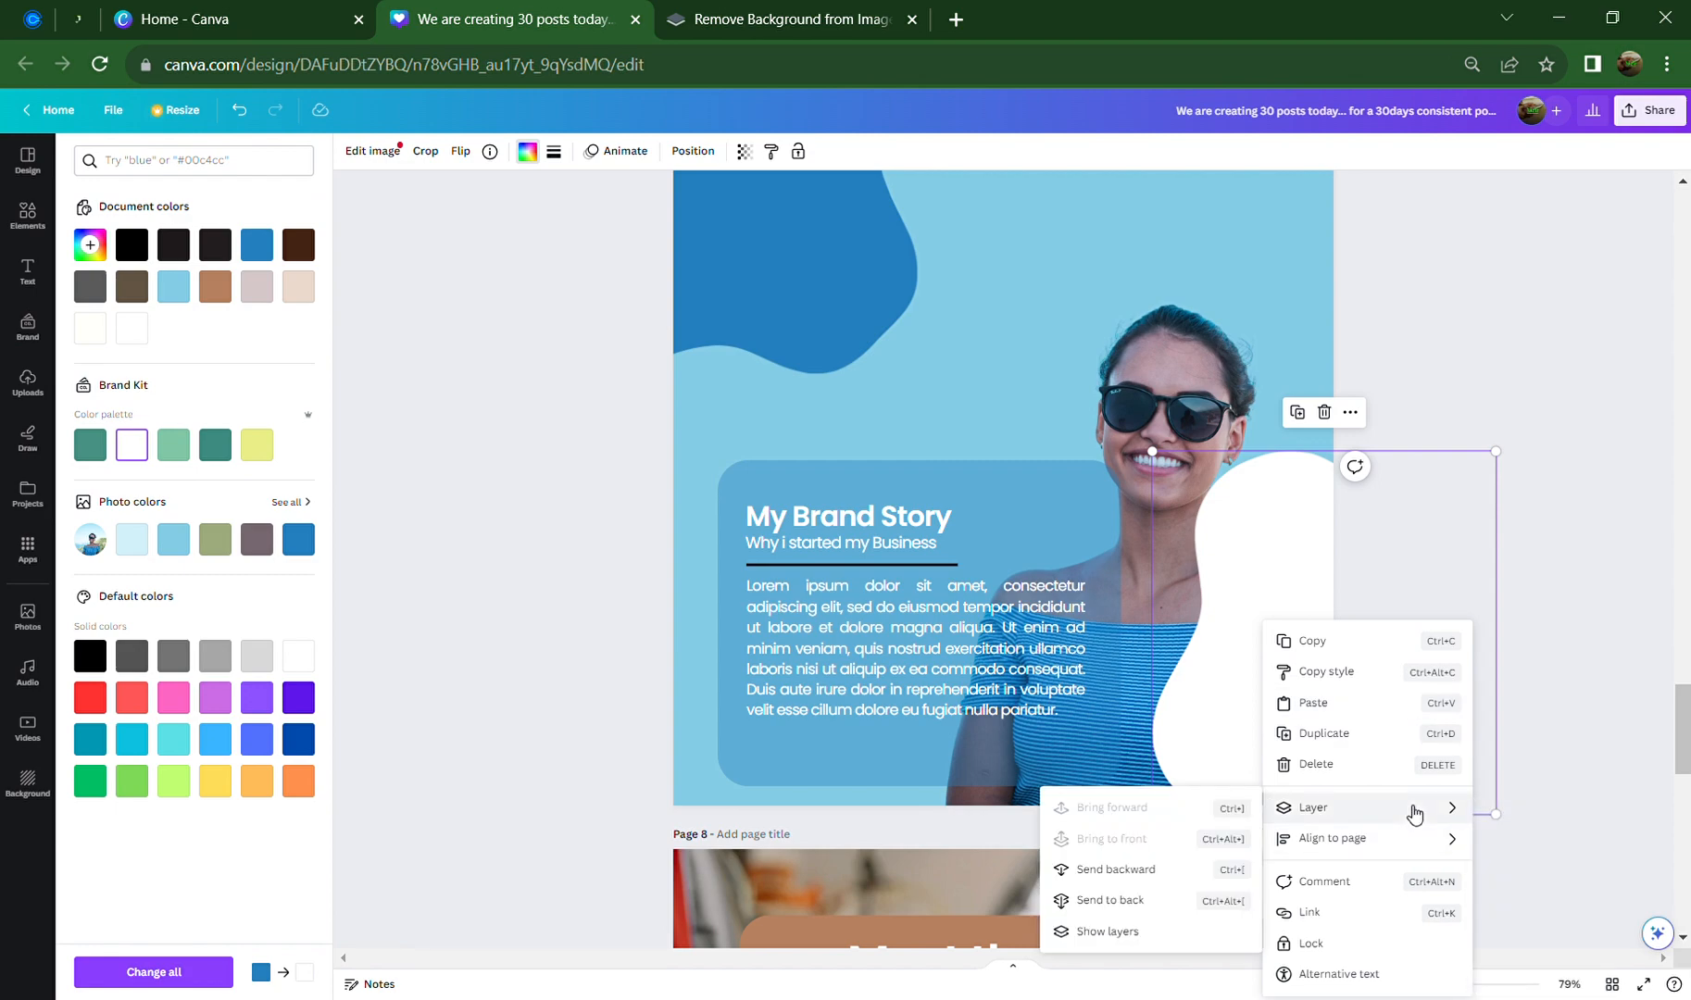
click(1177, 899)
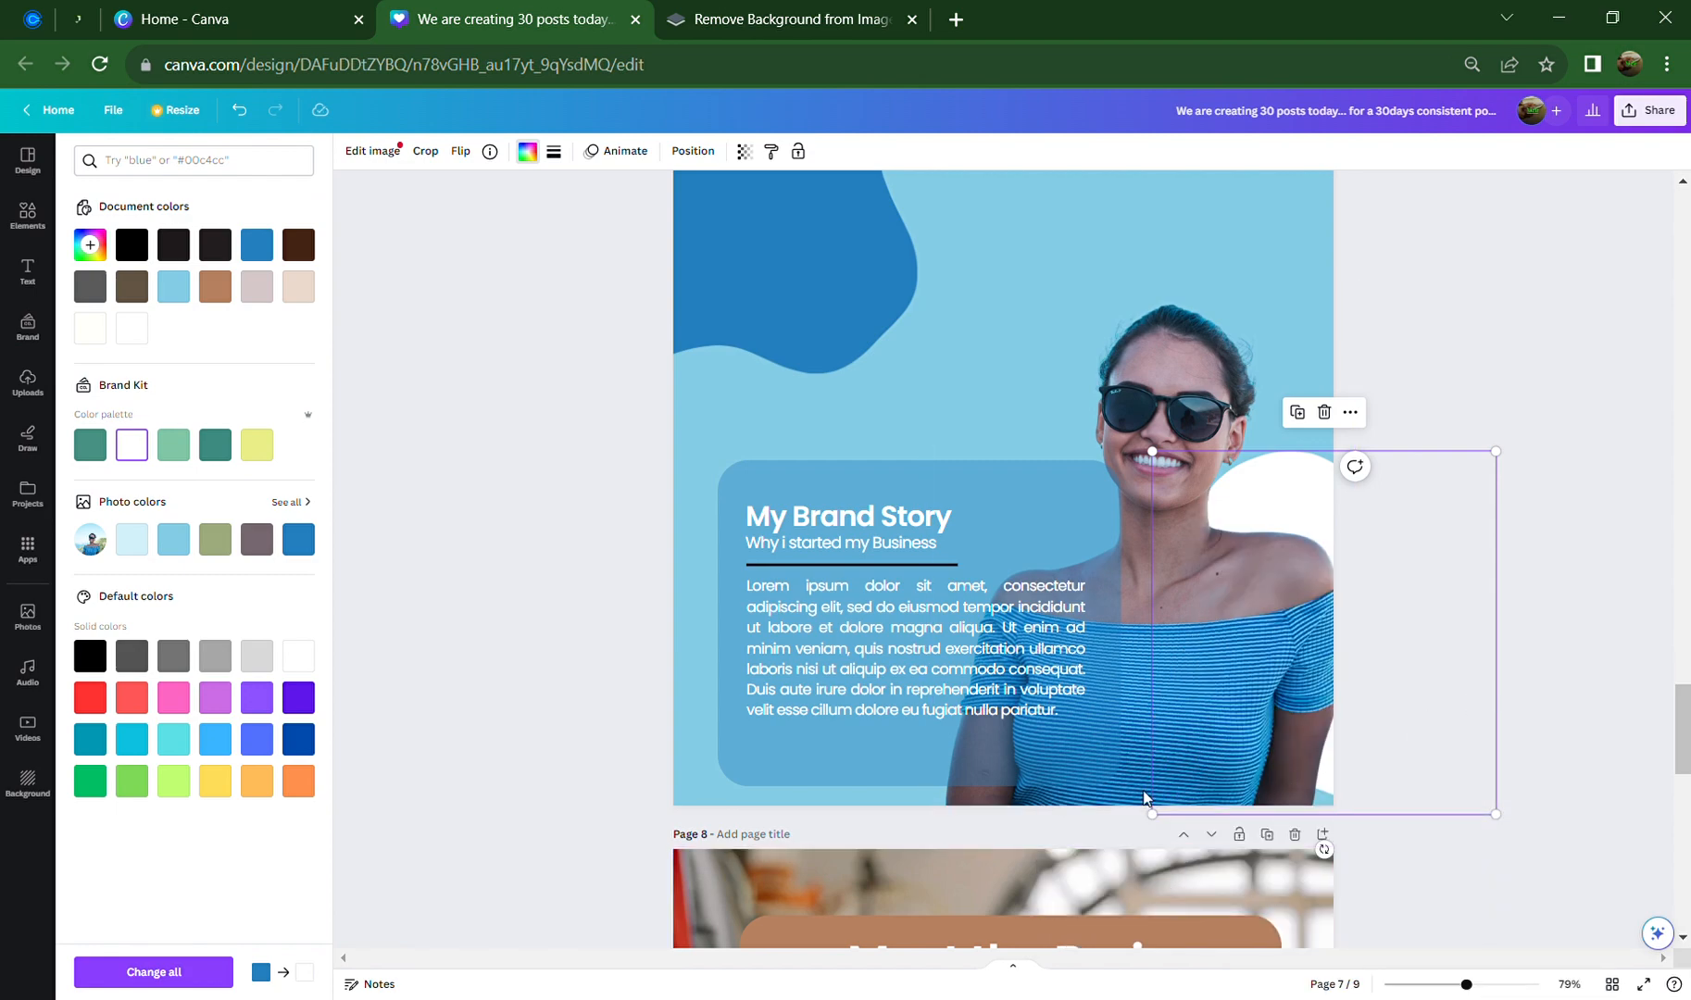
drag(1152, 814, 811, 963)
Enlarge the woman's cut-out photo from its top-right corner and shift it down-right
click(1425, 389)
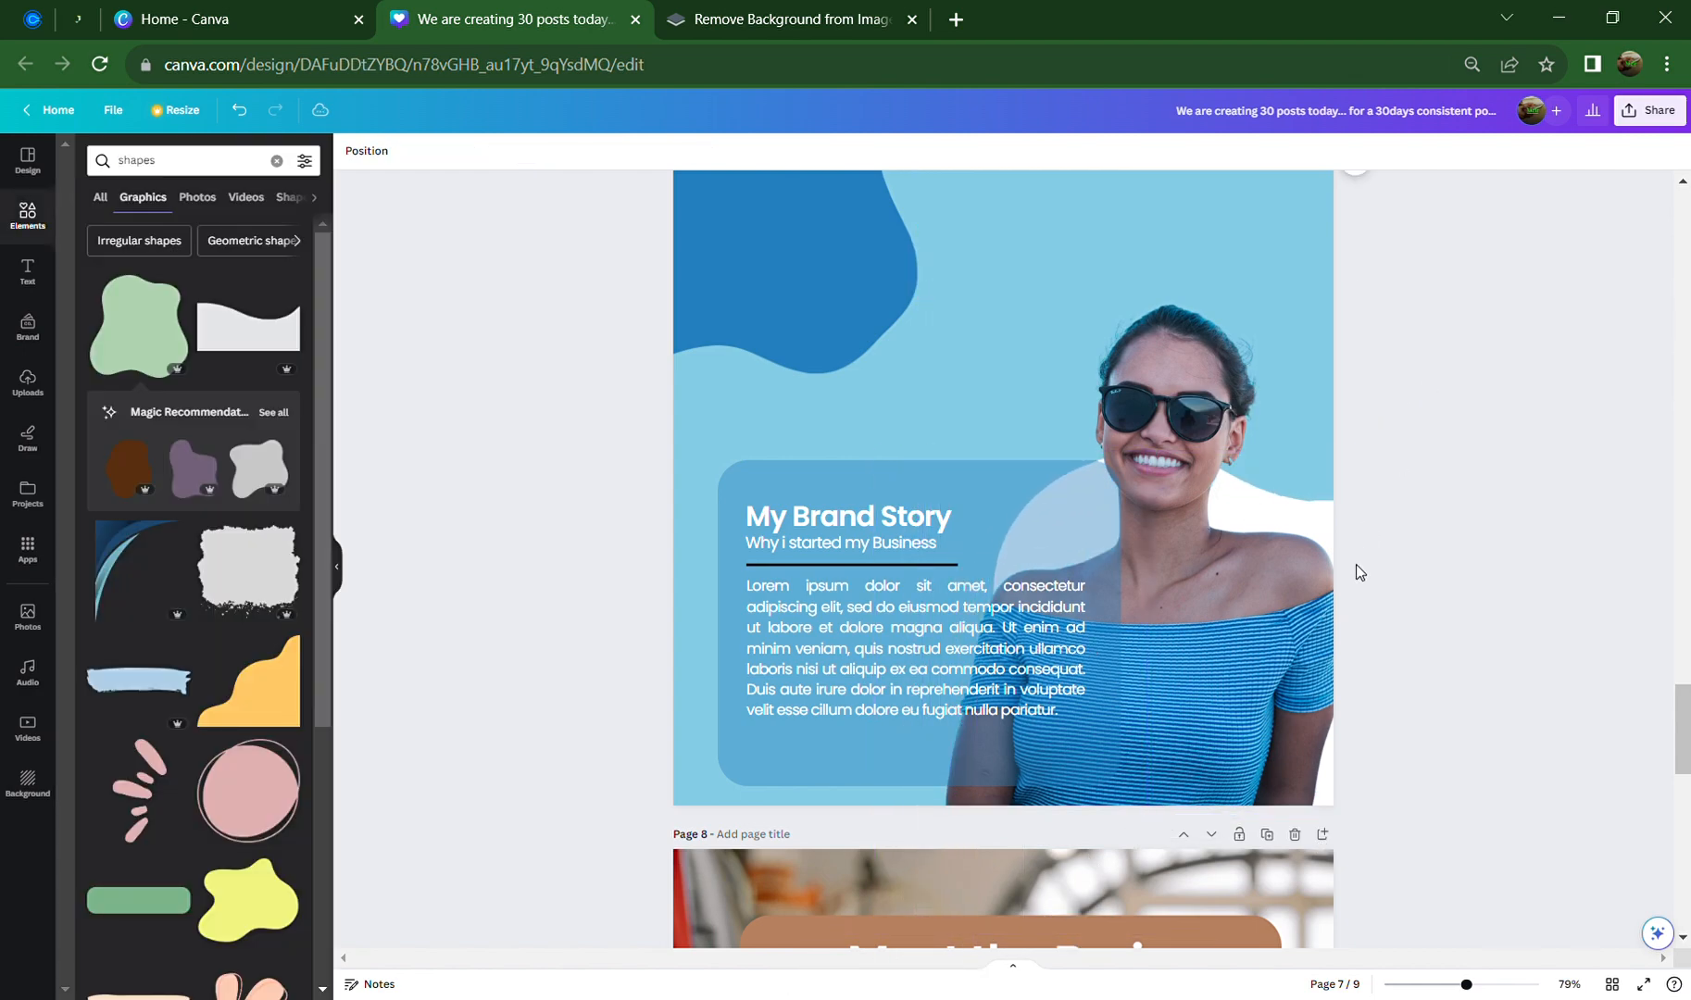
scroll(1378, 655, up, 1)
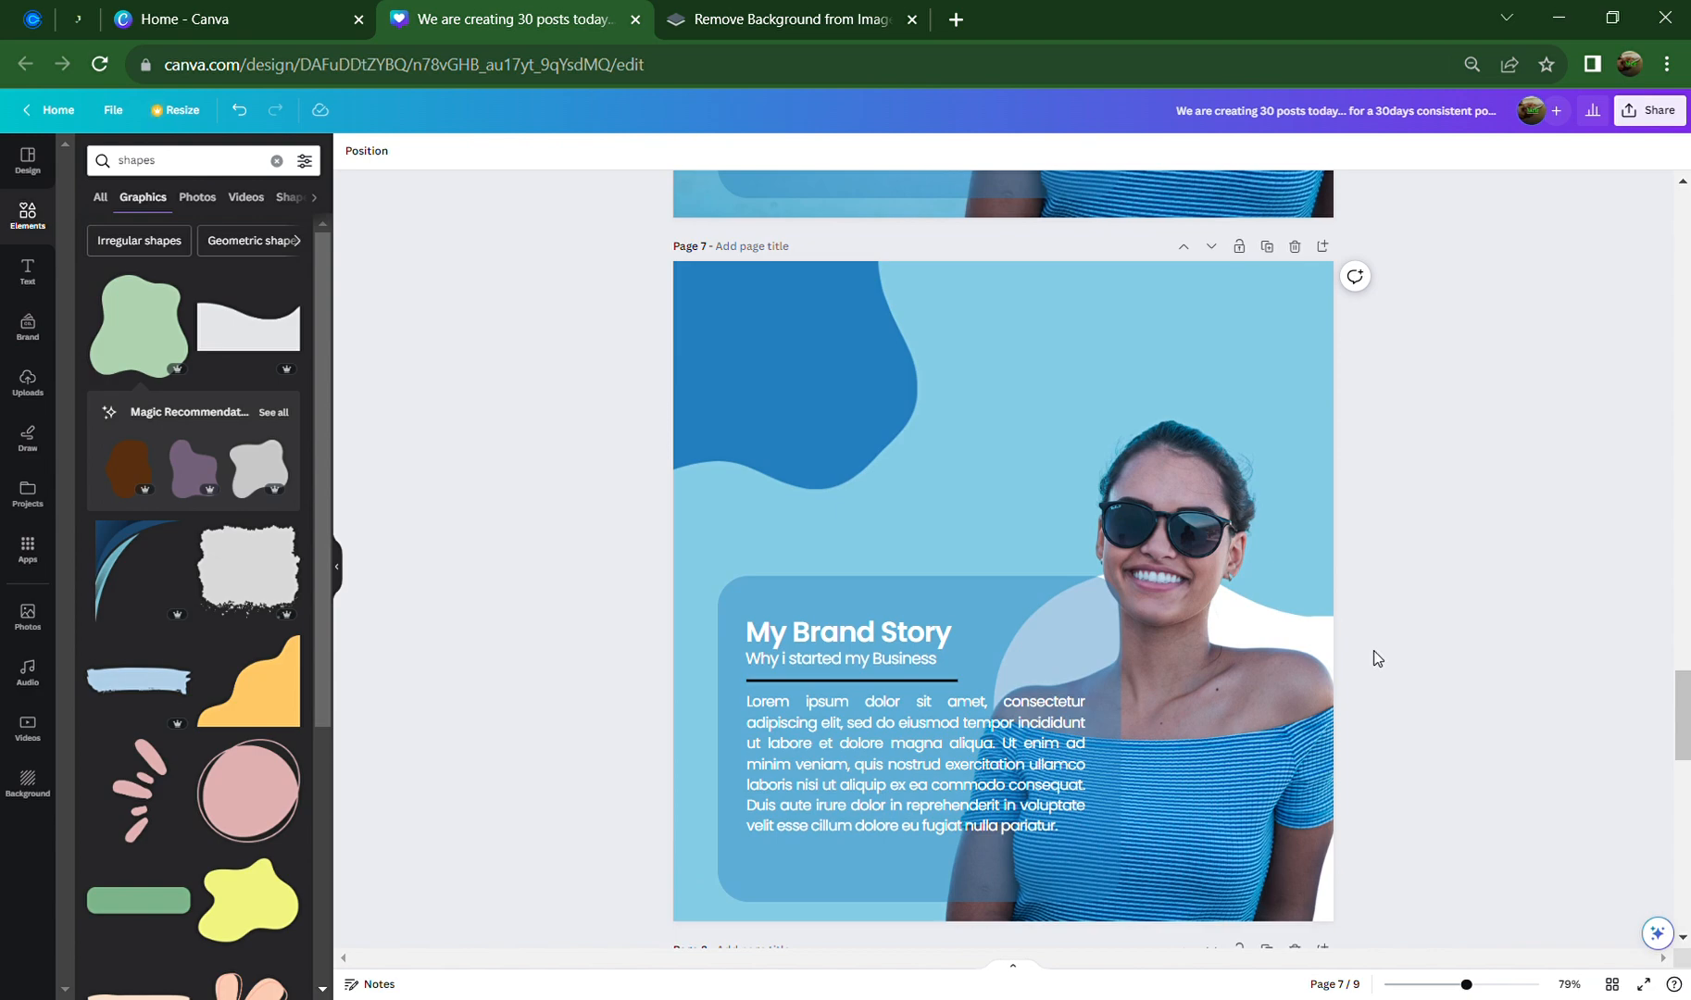
click(1065, 638)
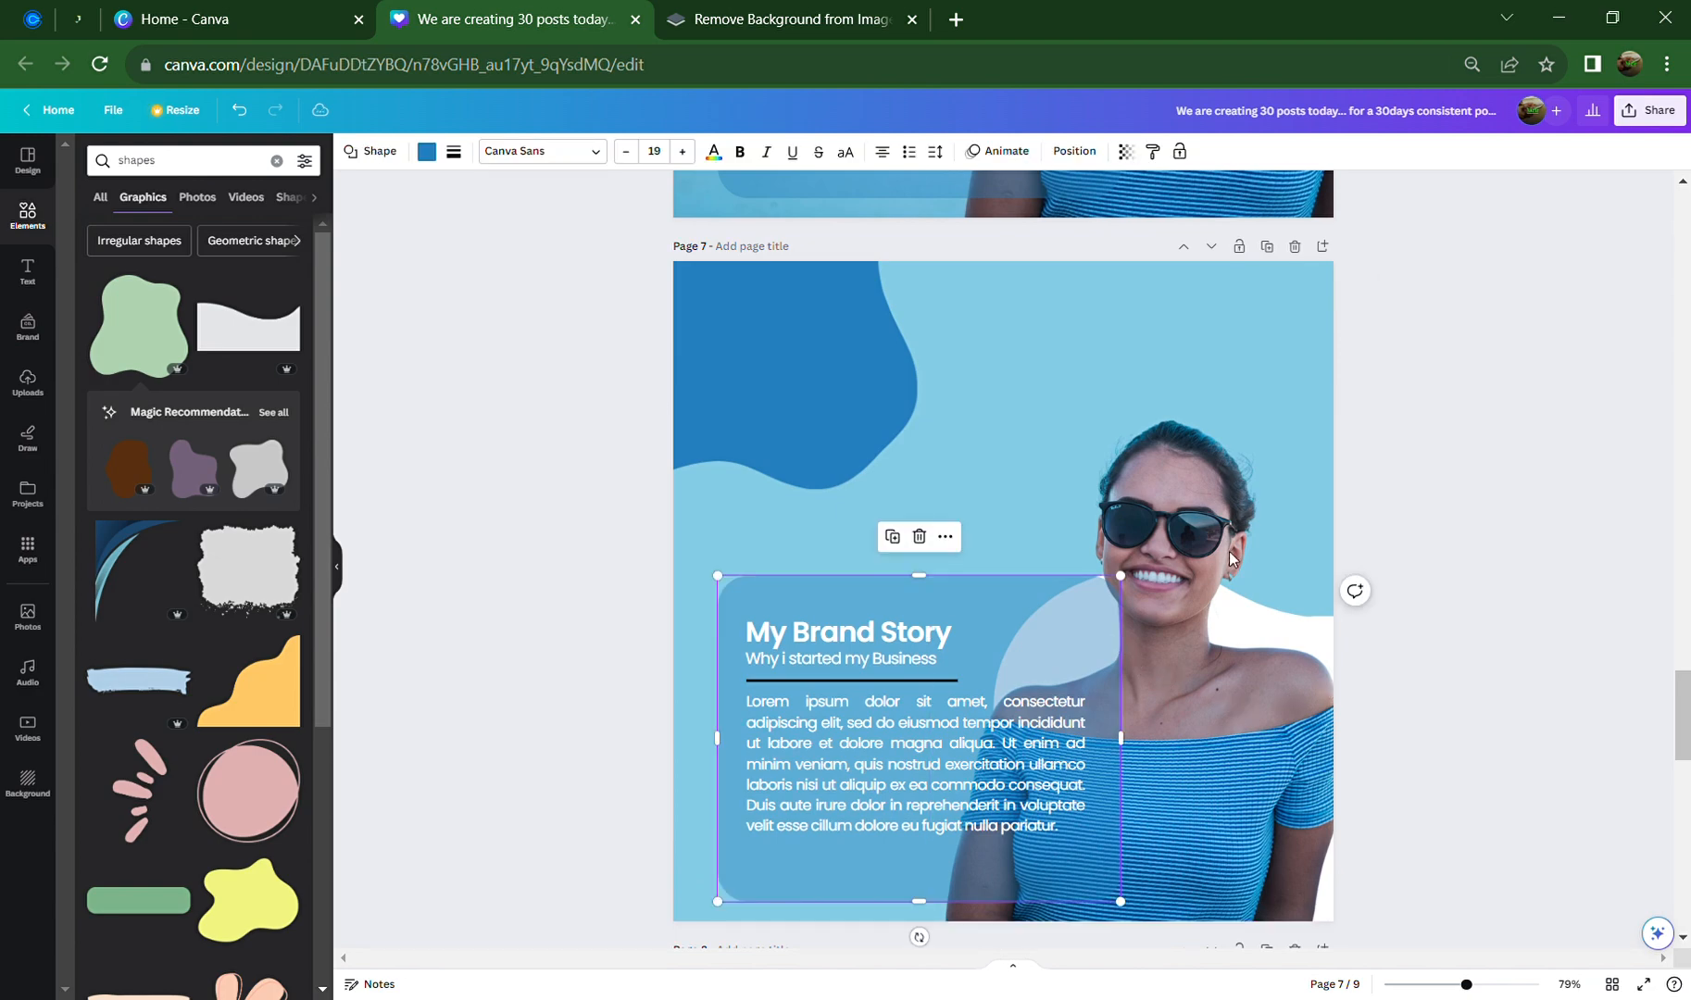
click(1245, 513)
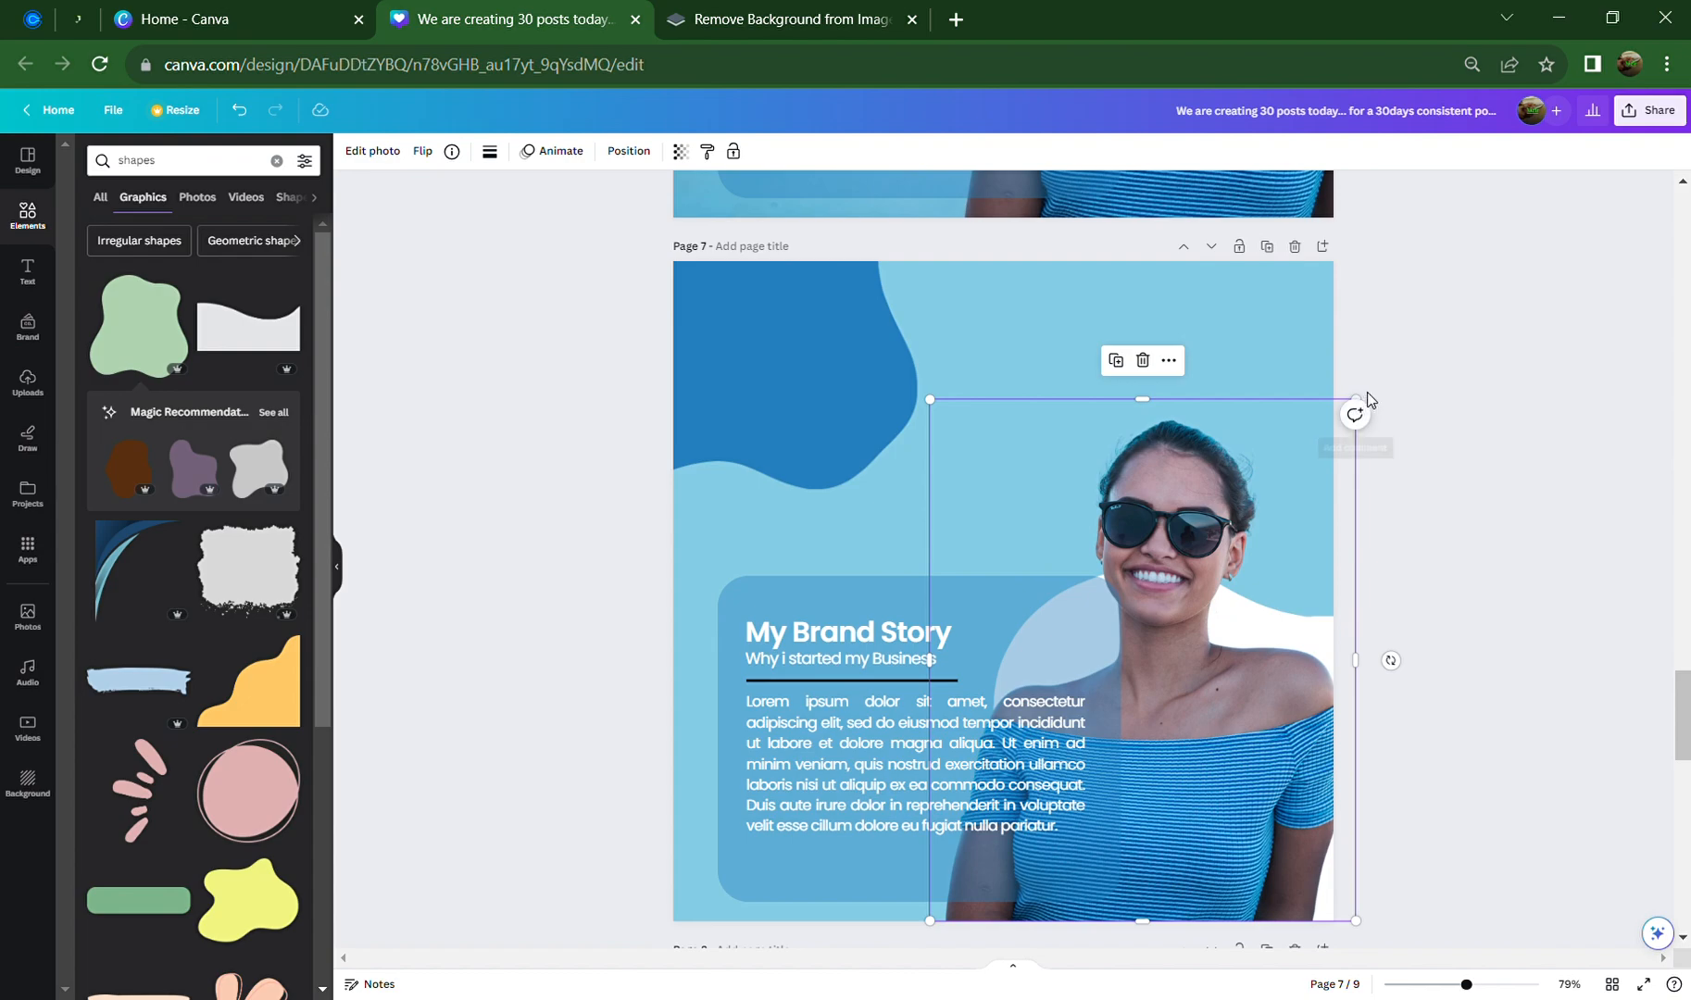
drag(1361, 405, 1481, 329)
click(1544, 397)
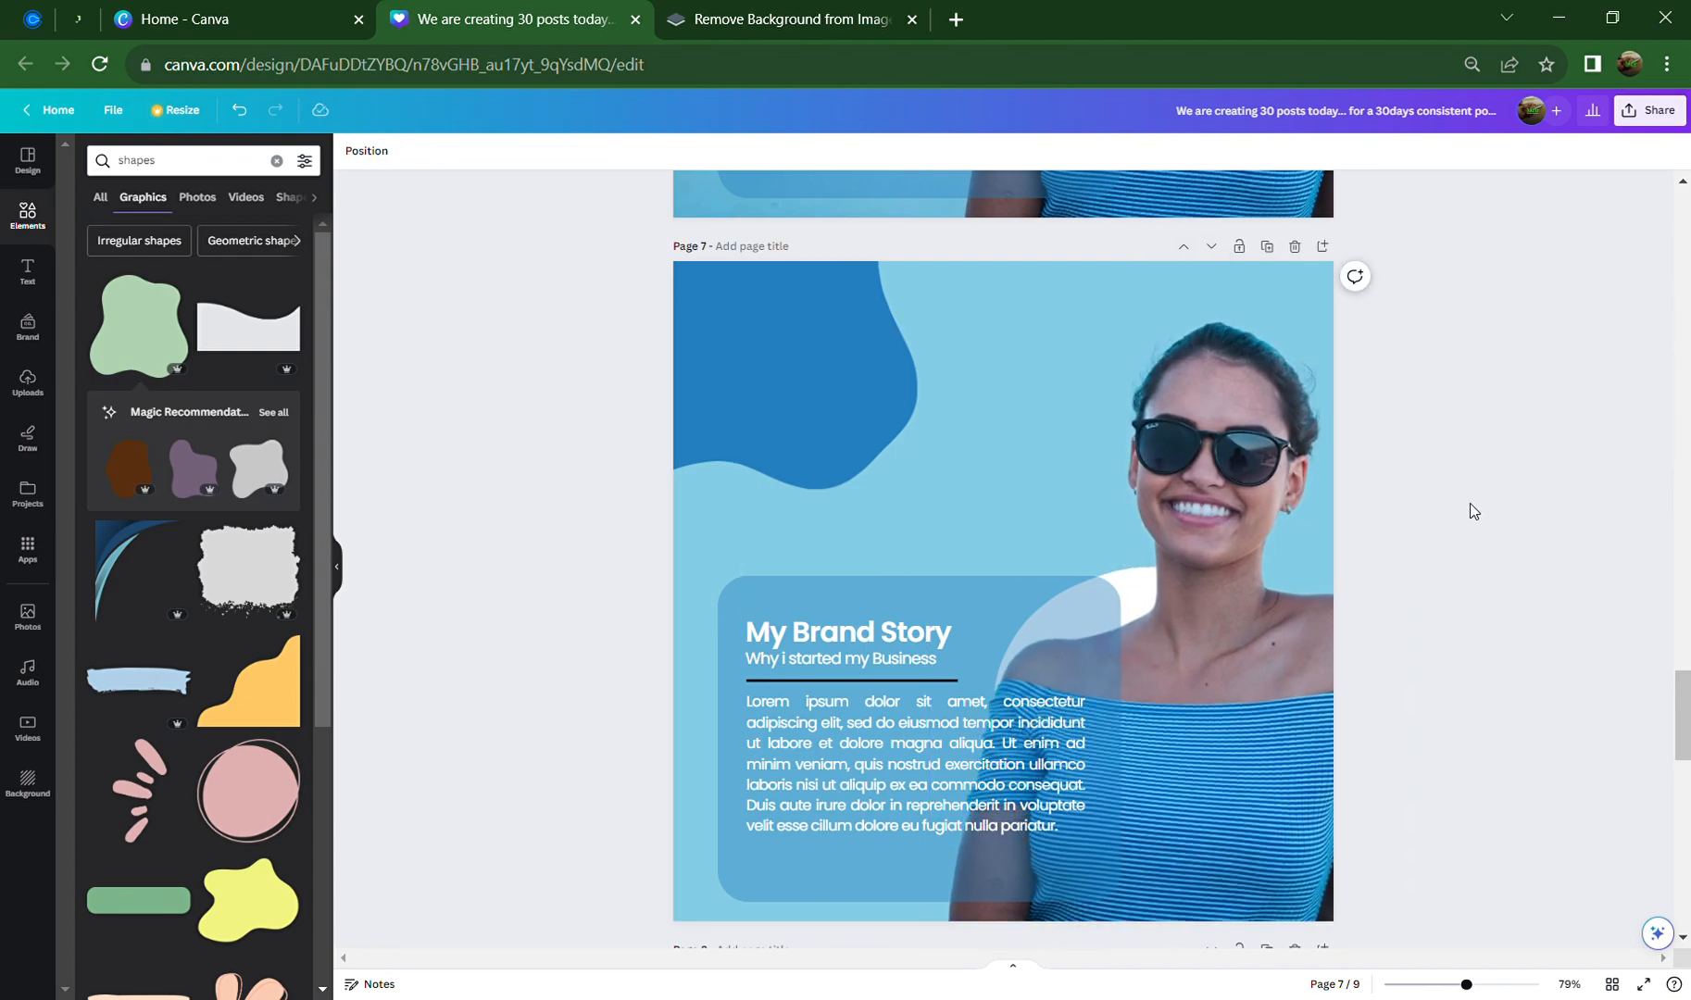
drag(1248, 585, 1254, 616)
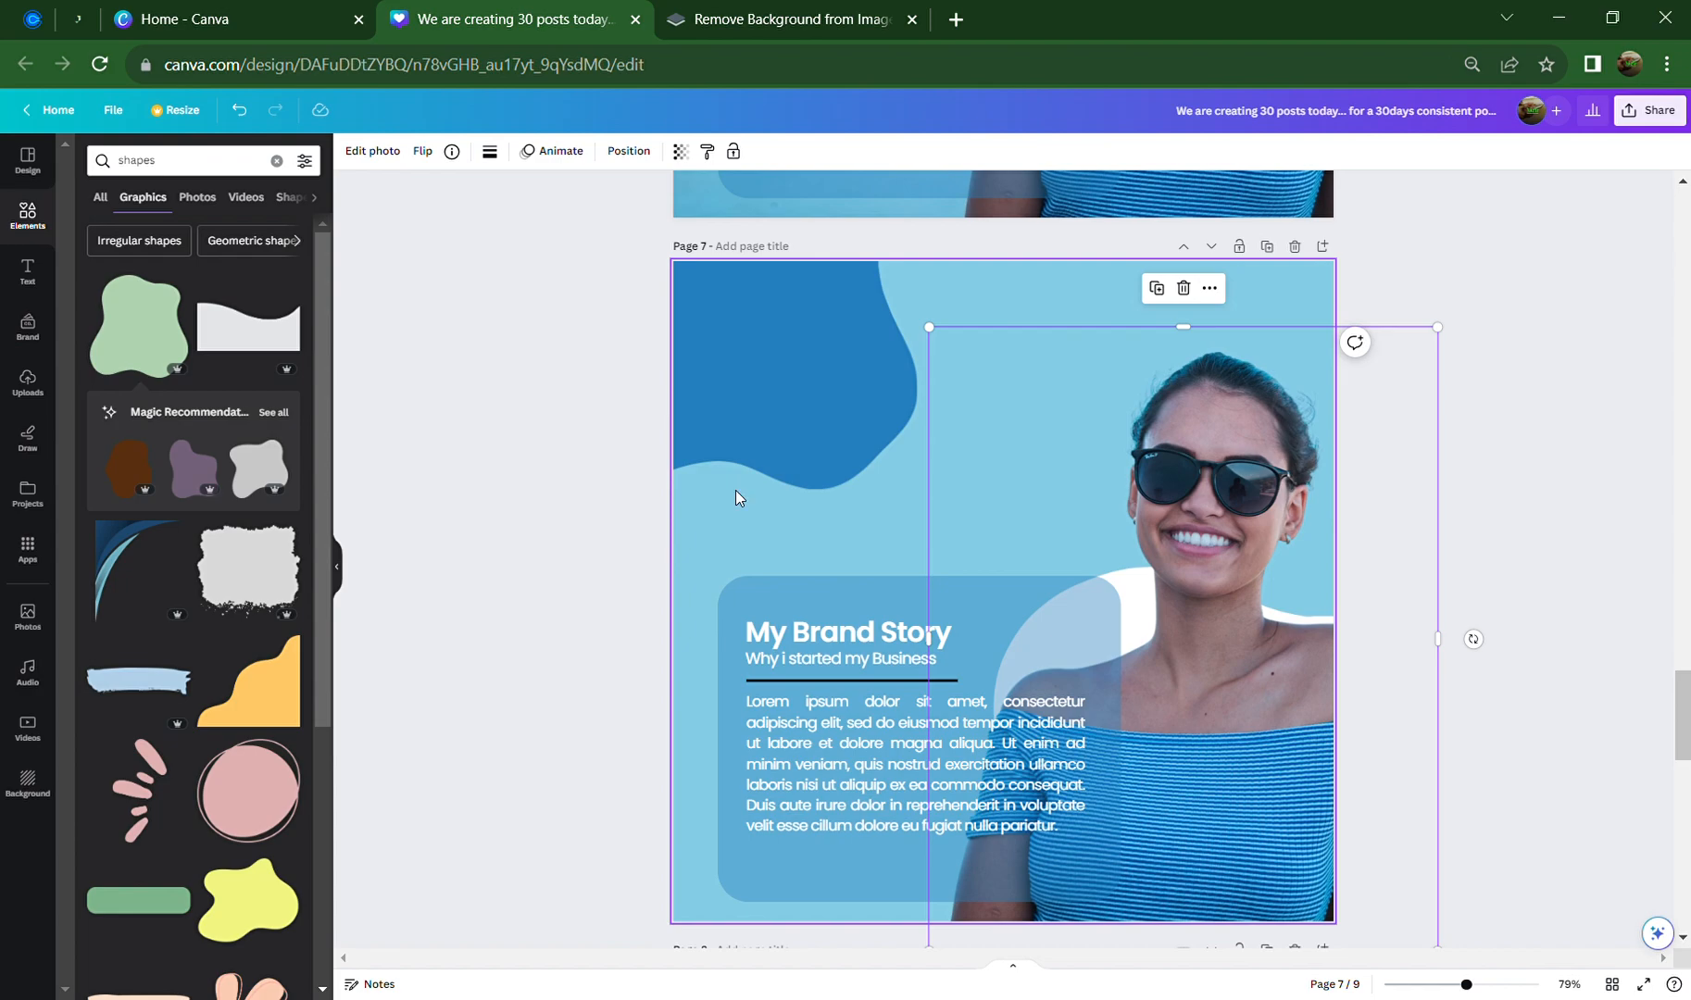
click(502, 464)
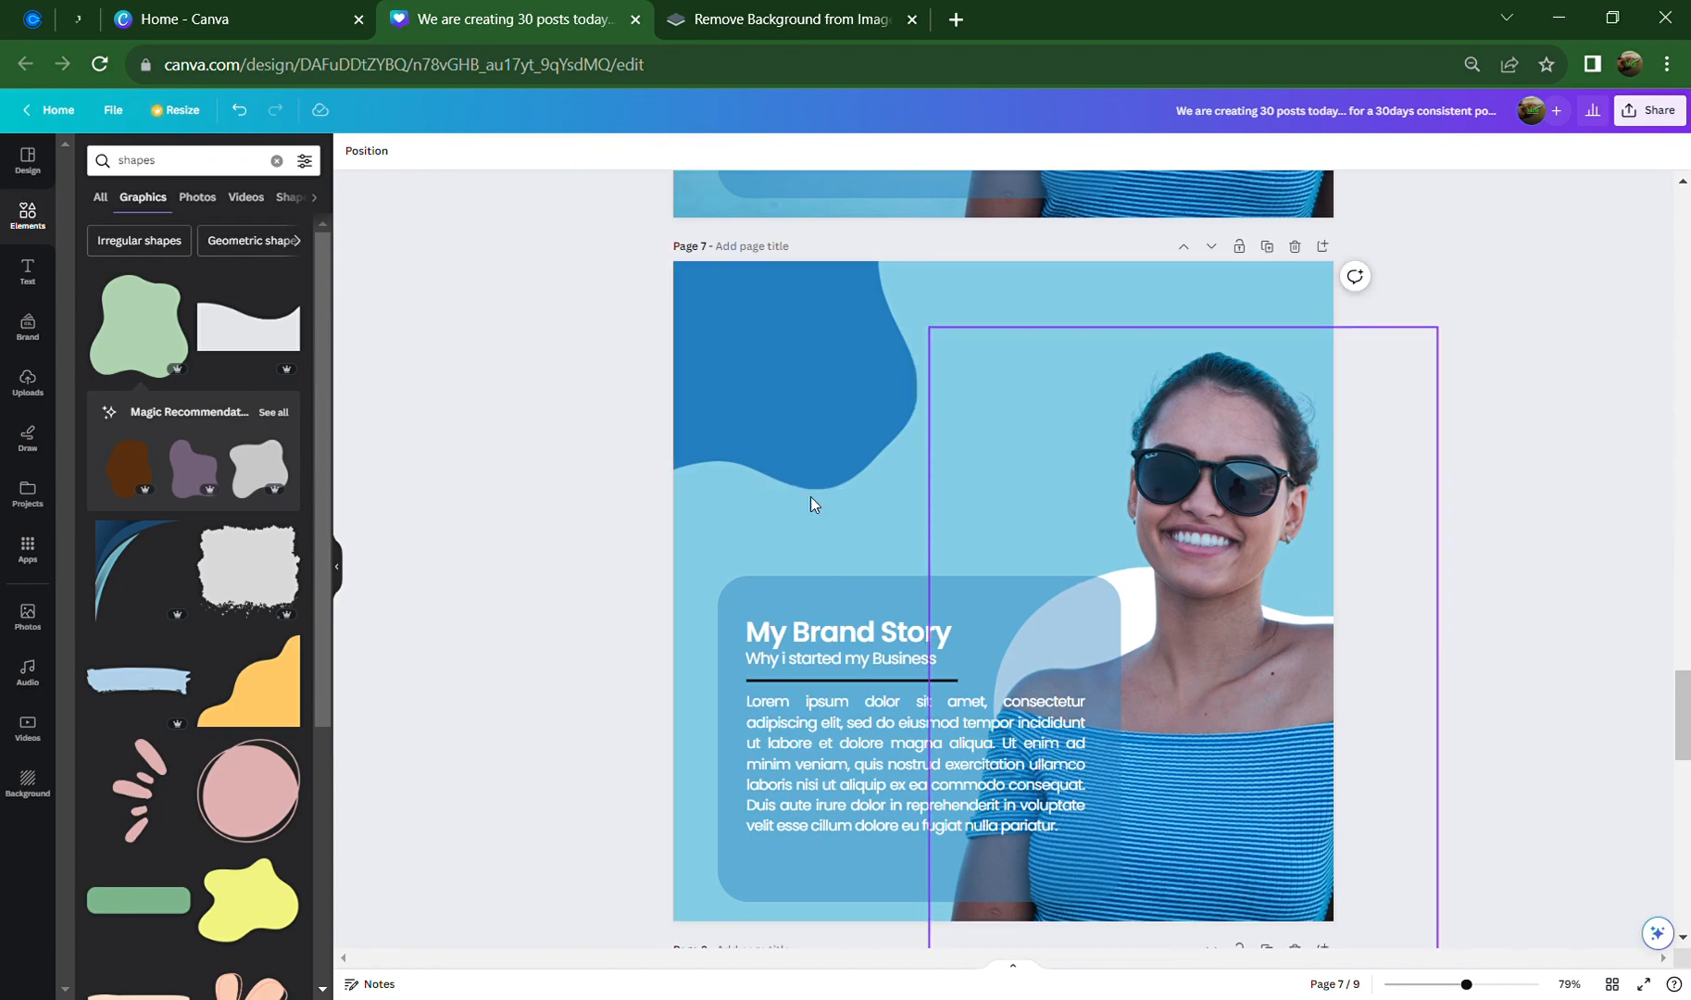
Check the remove.bg tab, then return to Canva and show the Uploads panel
scroll(1075, 663, up, 6)
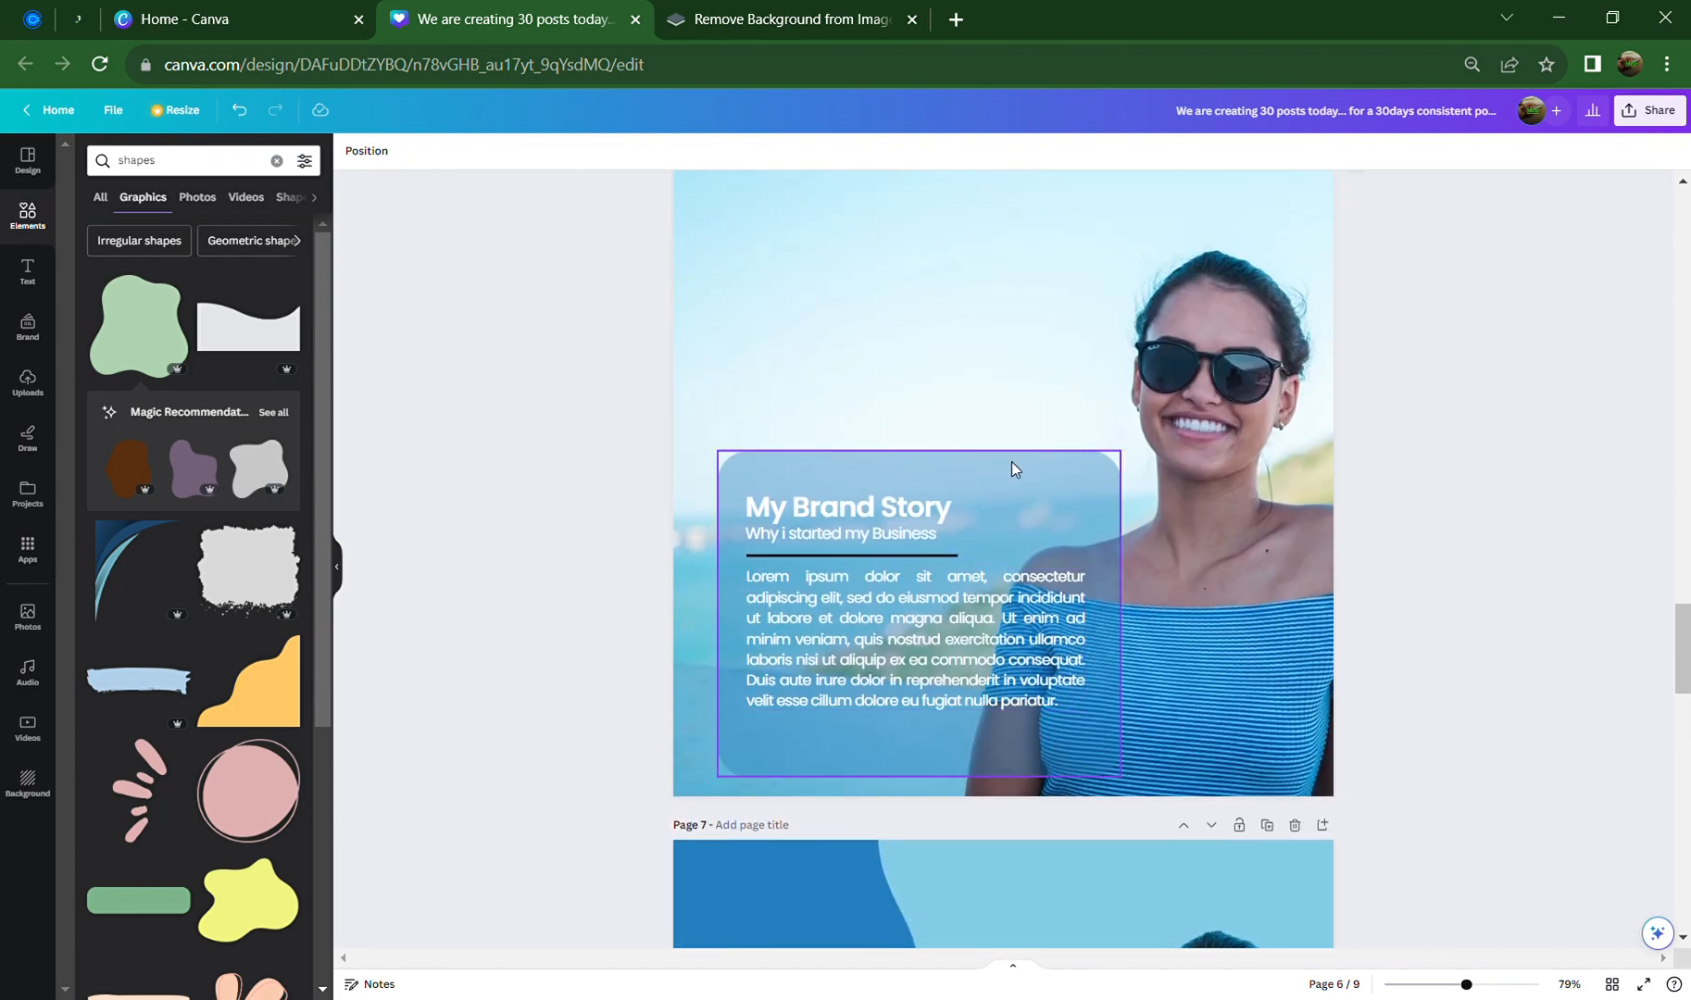
scroll(1013, 467, up, 2)
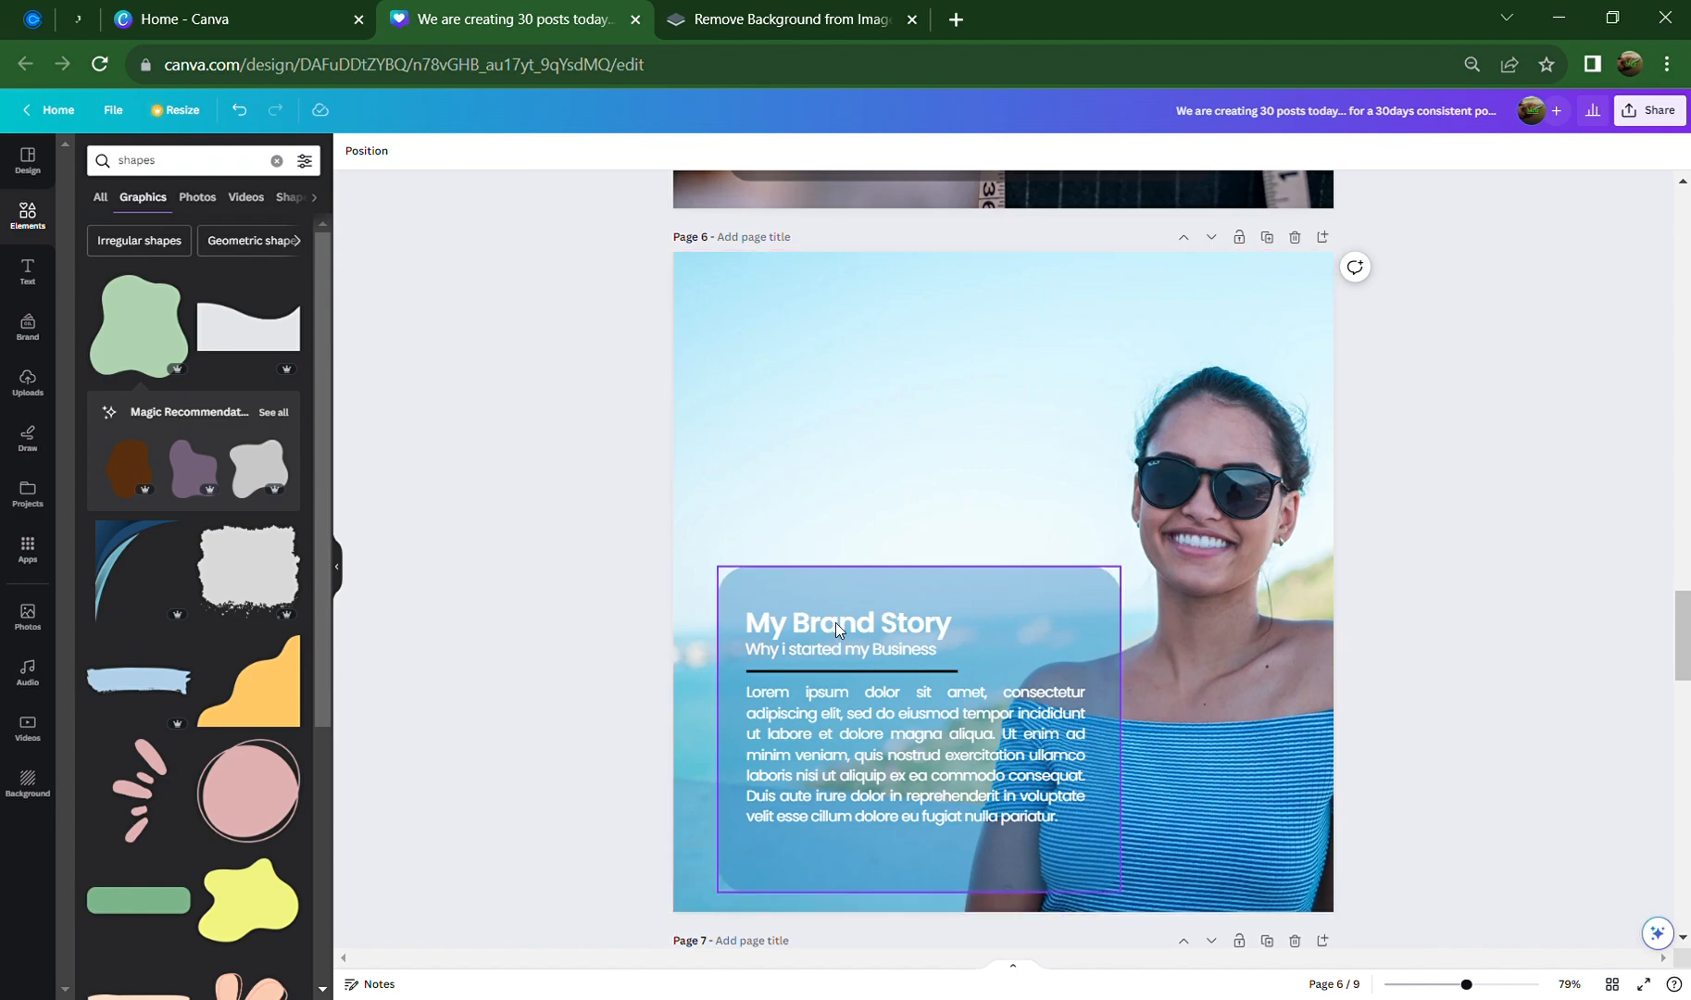
scroll(1259, 585, down, 2)
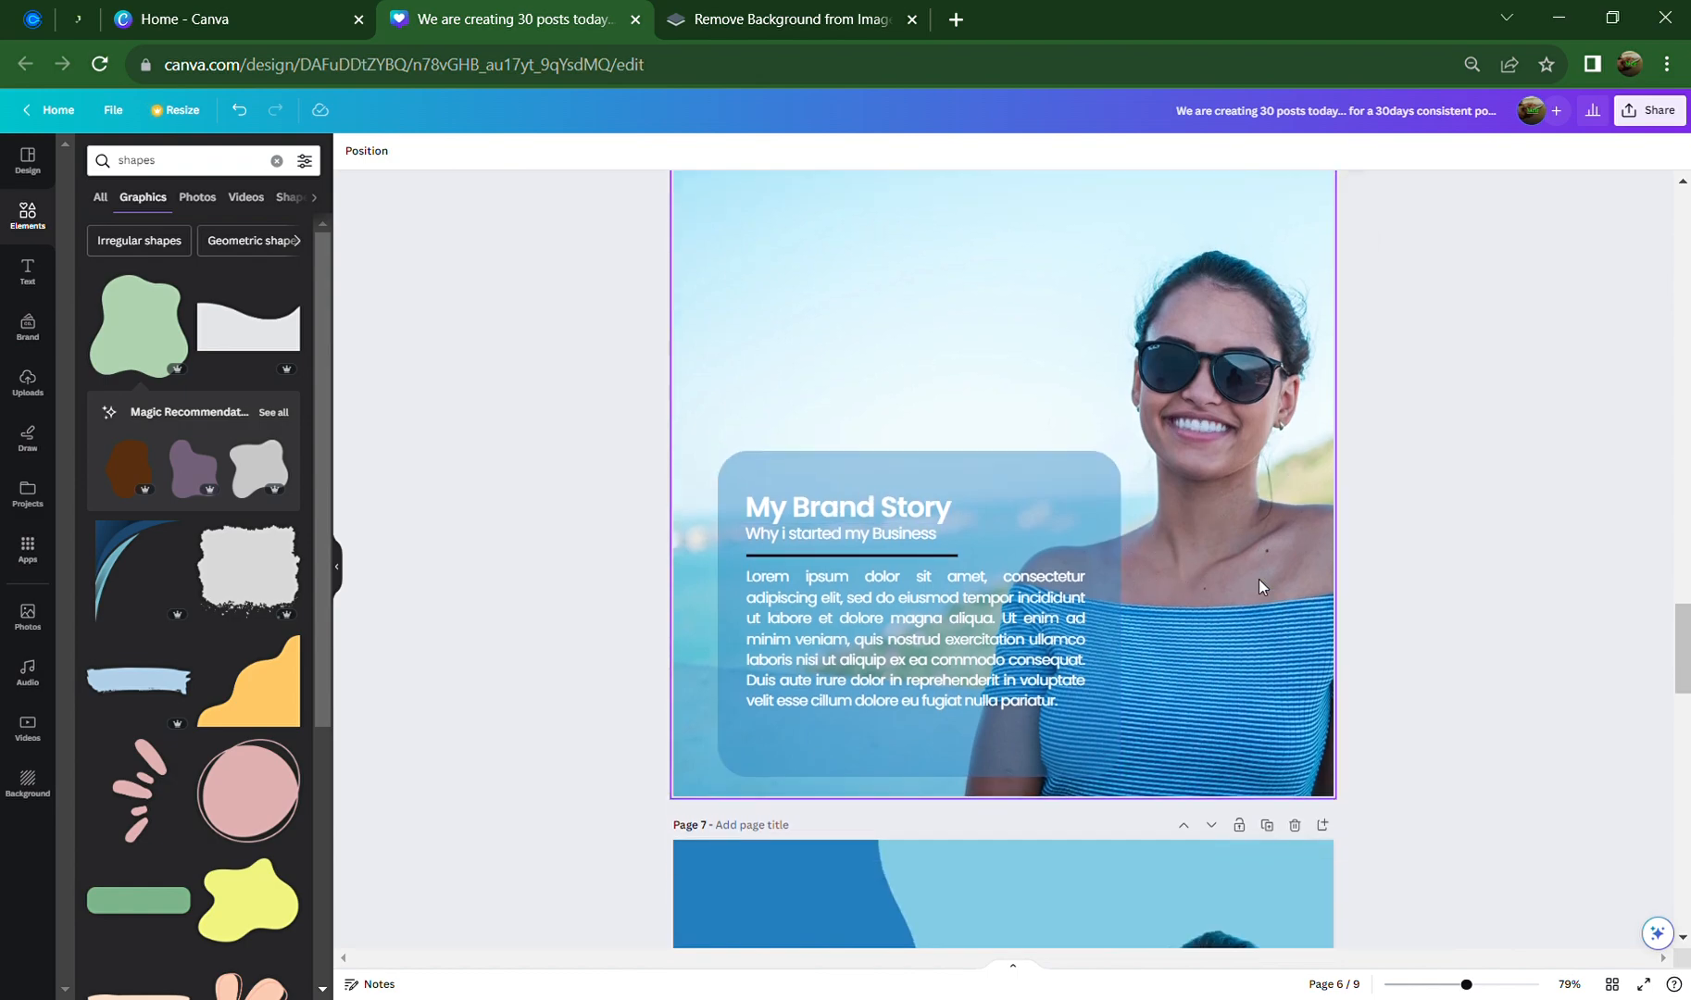
scroll(1259, 578, down, 3)
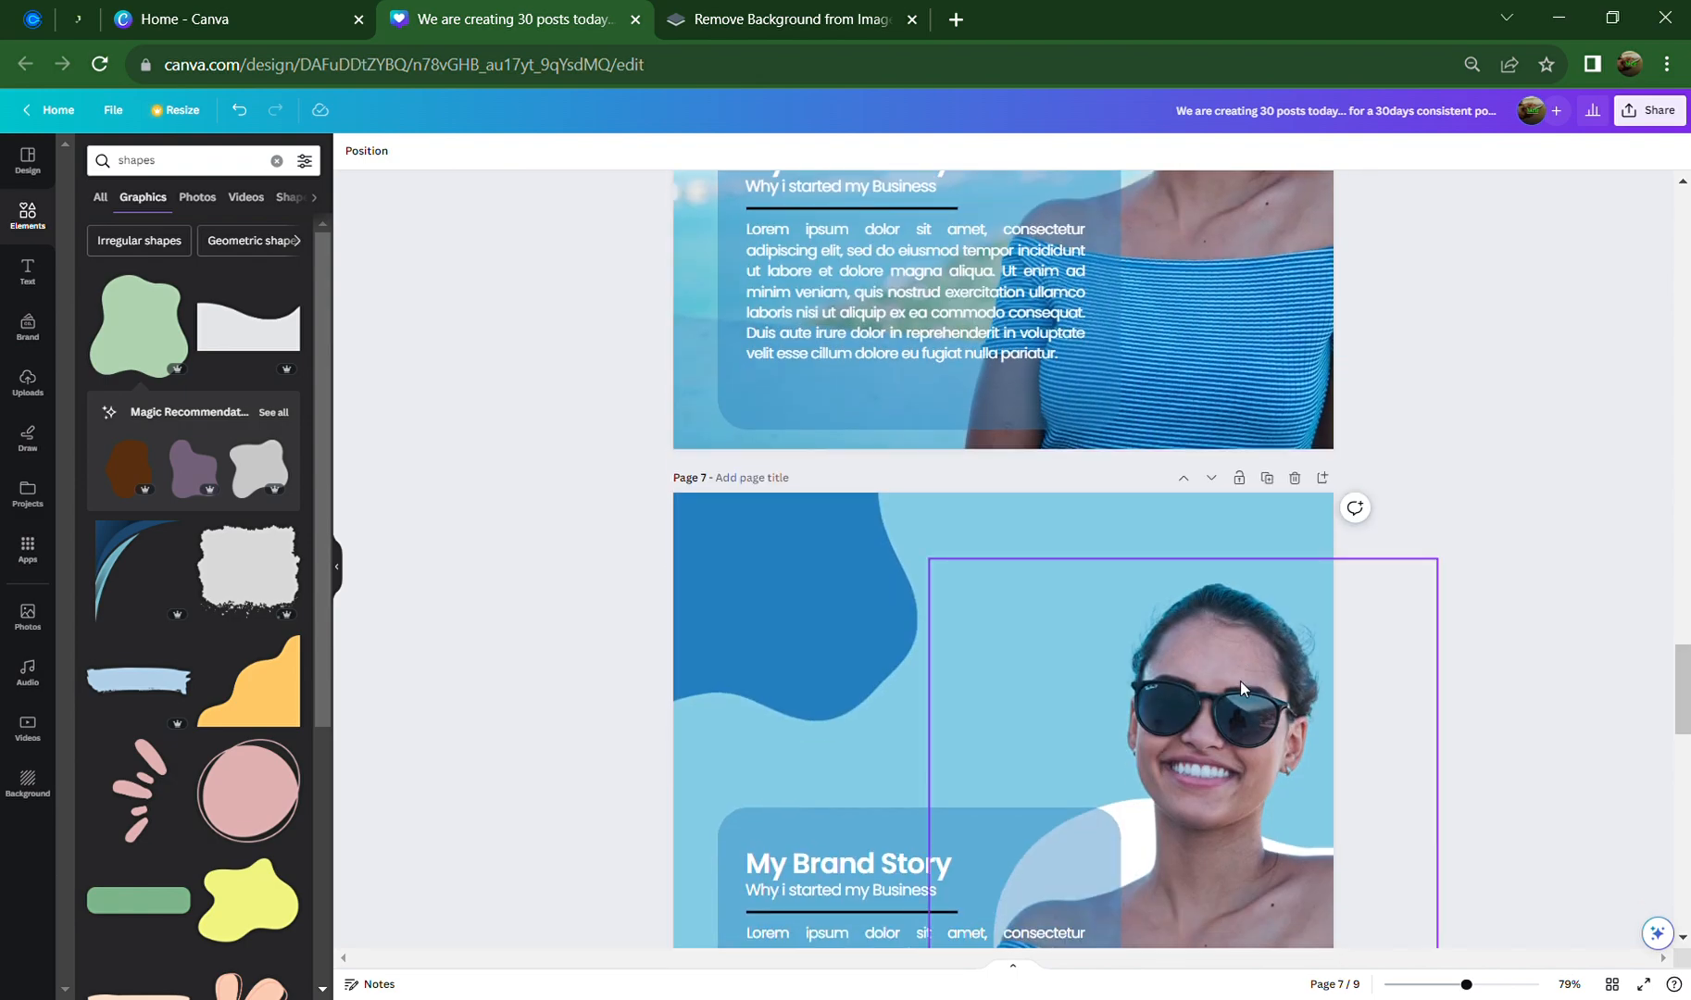
scroll(1229, 681, down, 2)
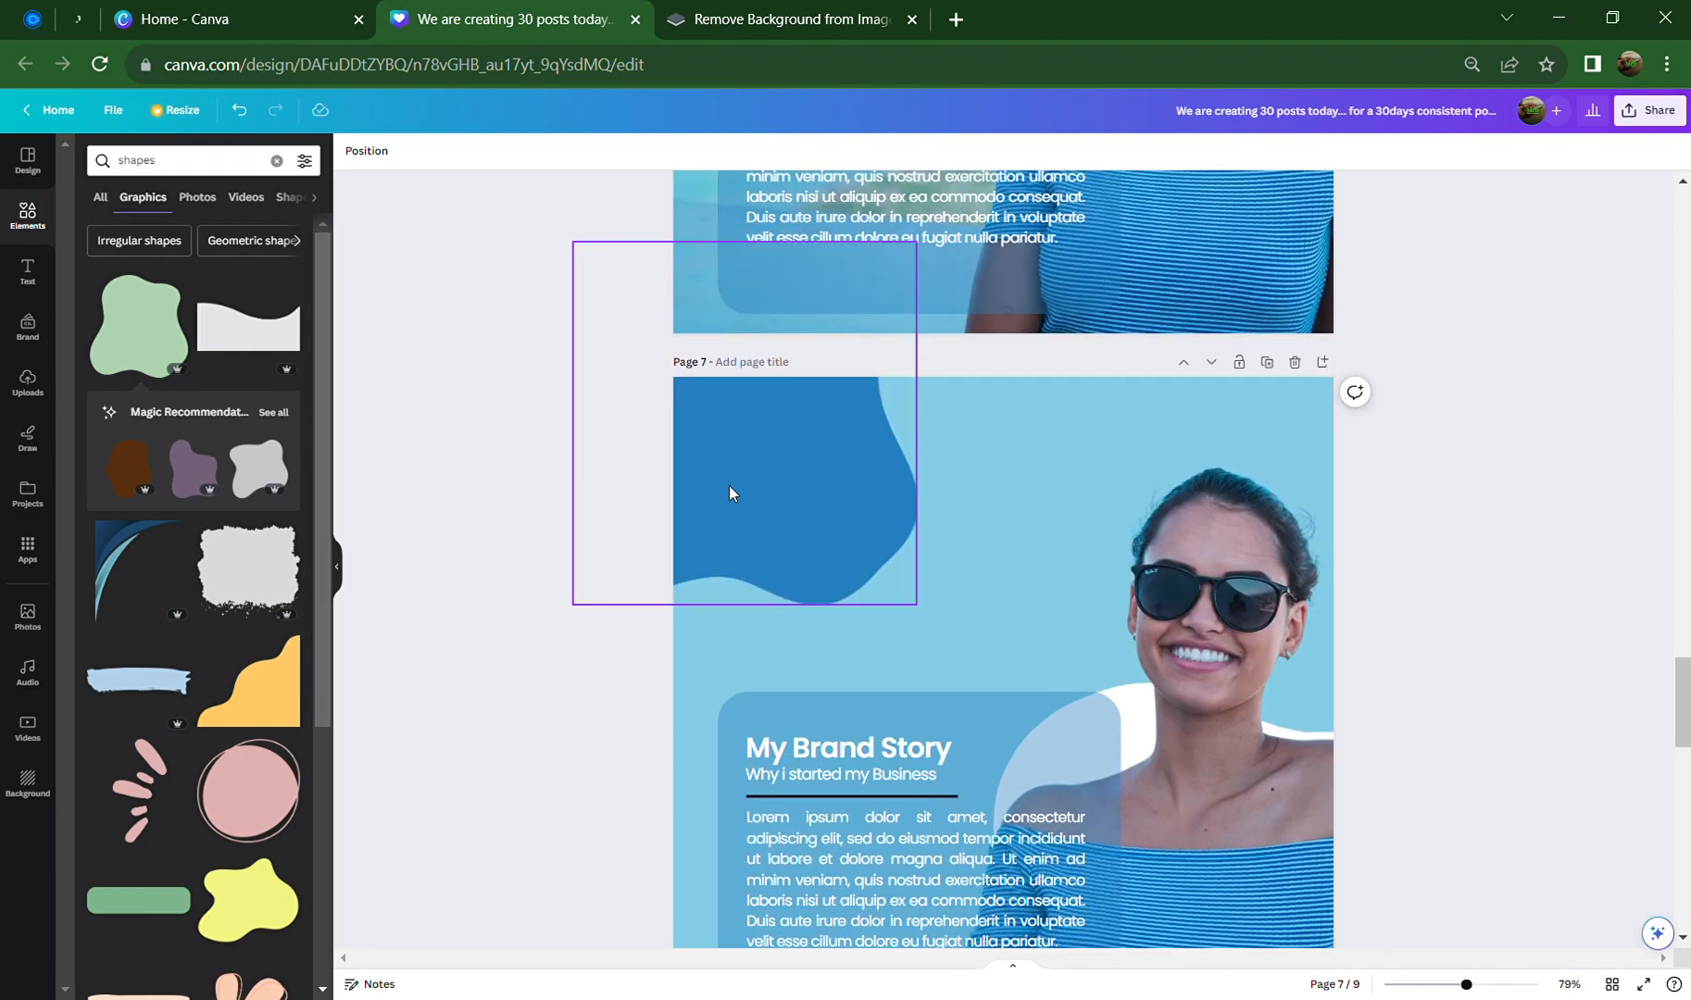
scroll(781, 569, down, 2)
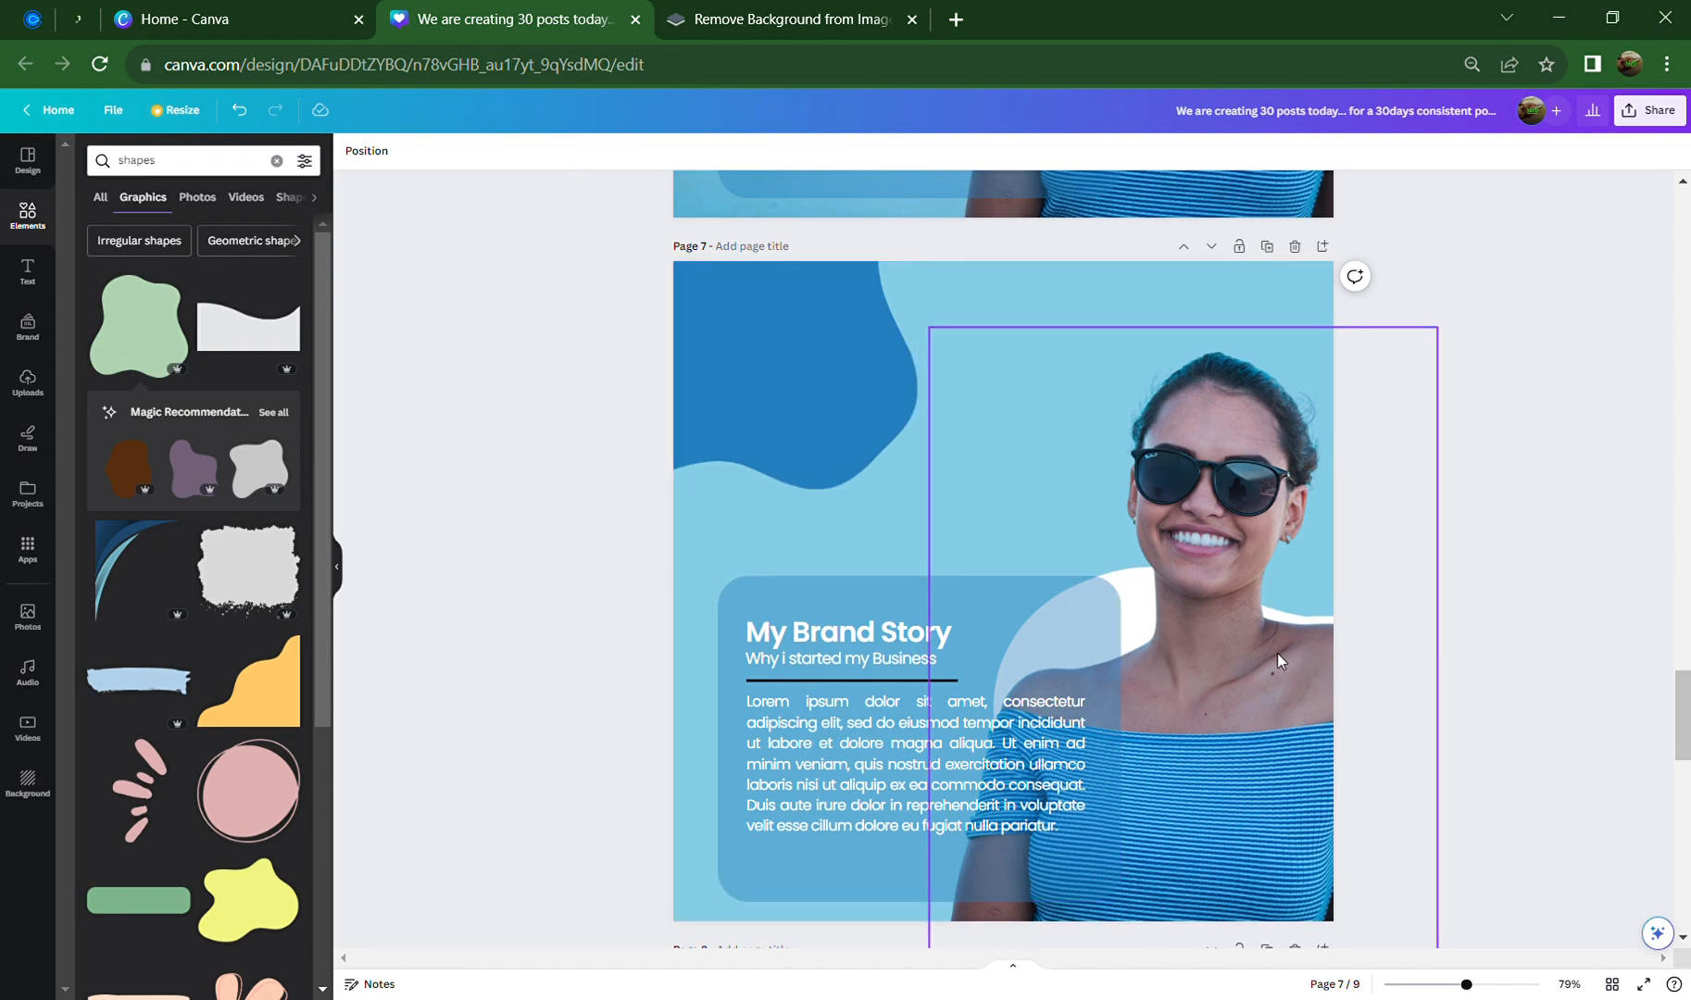
click(800, 18)
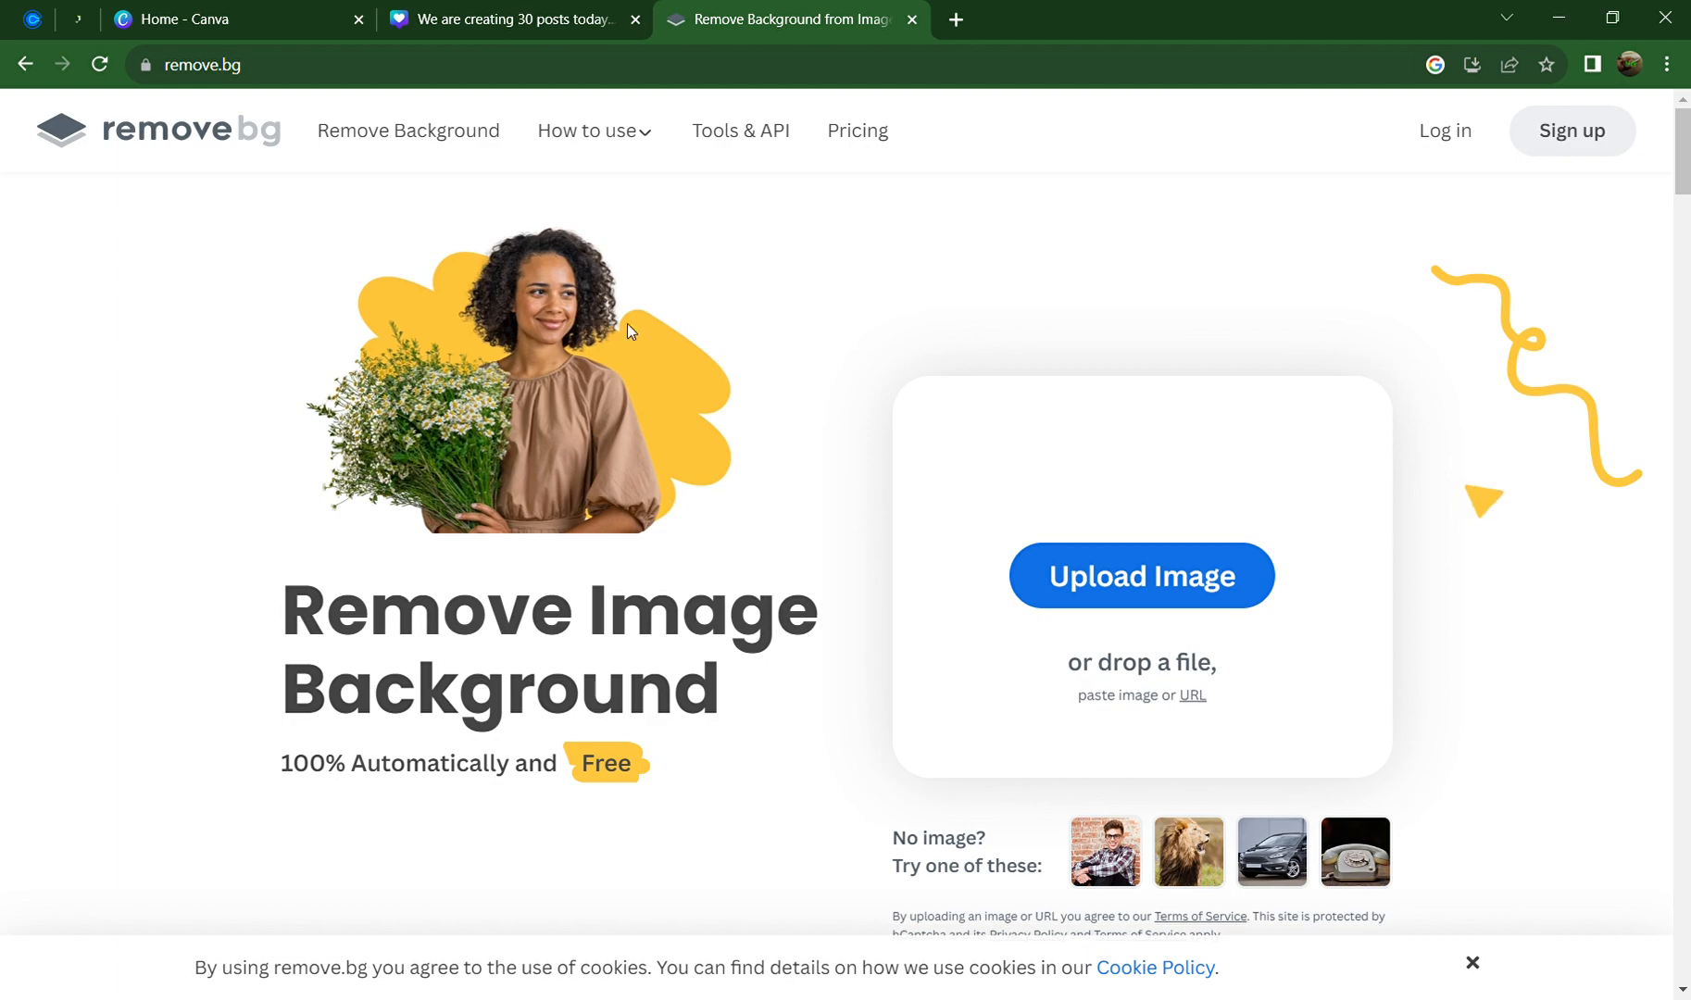
click(472, 22)
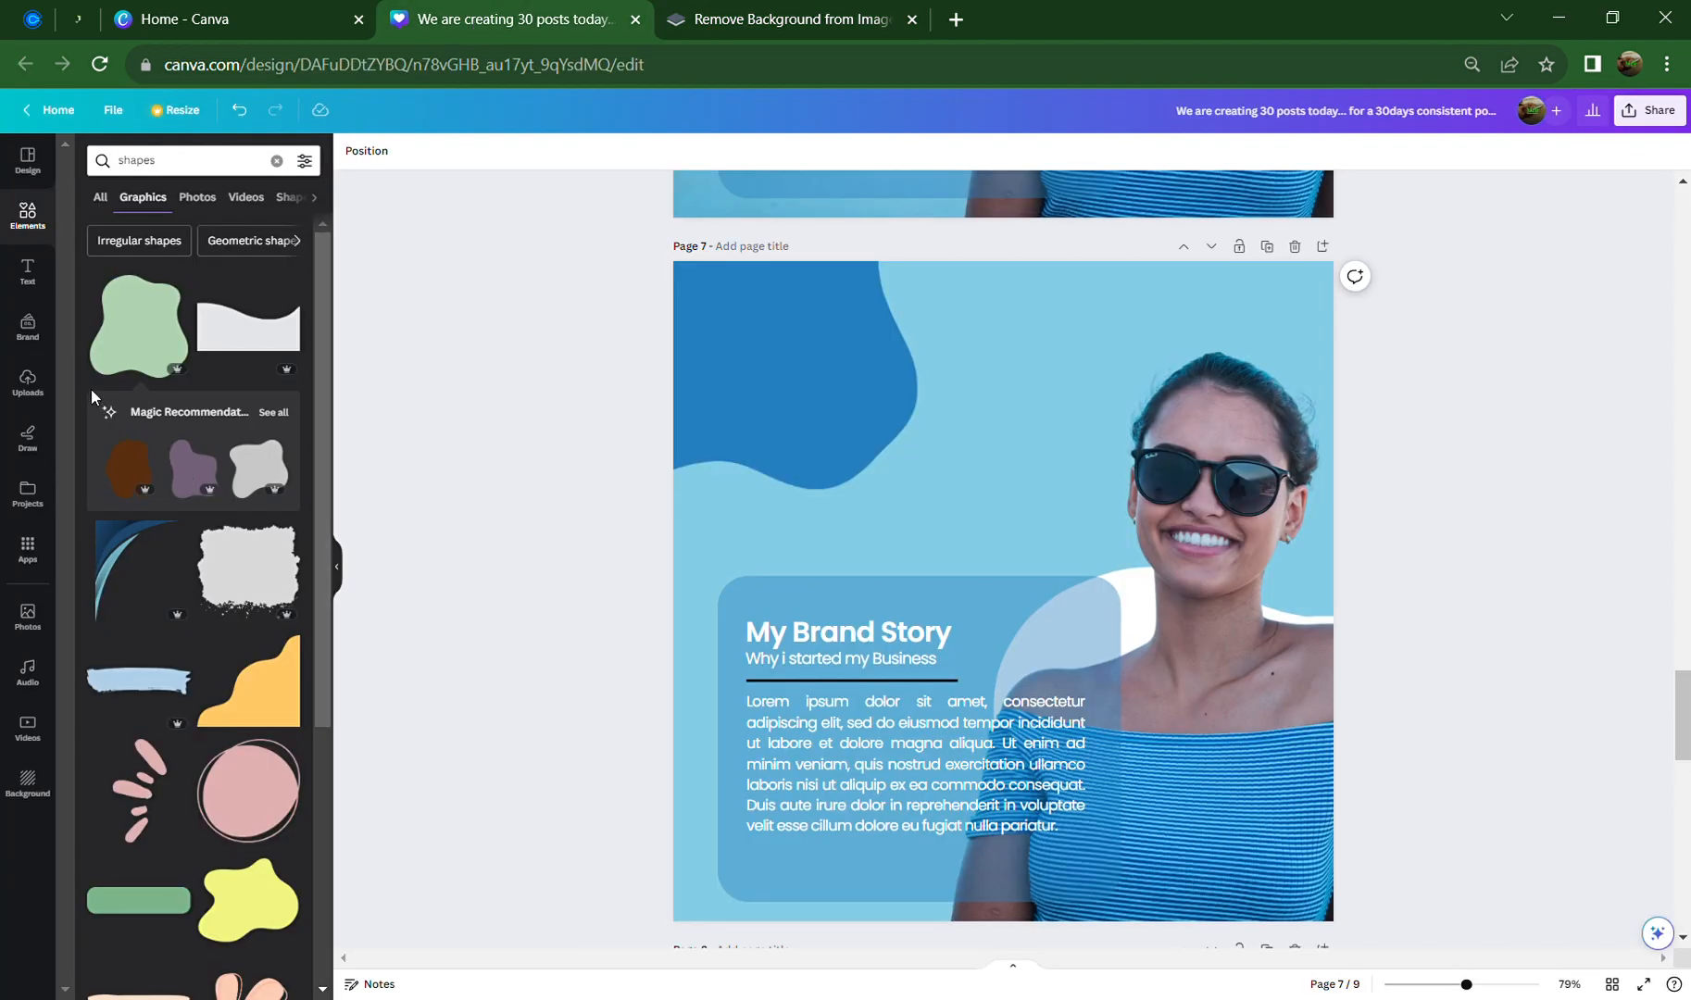
click(28, 387)
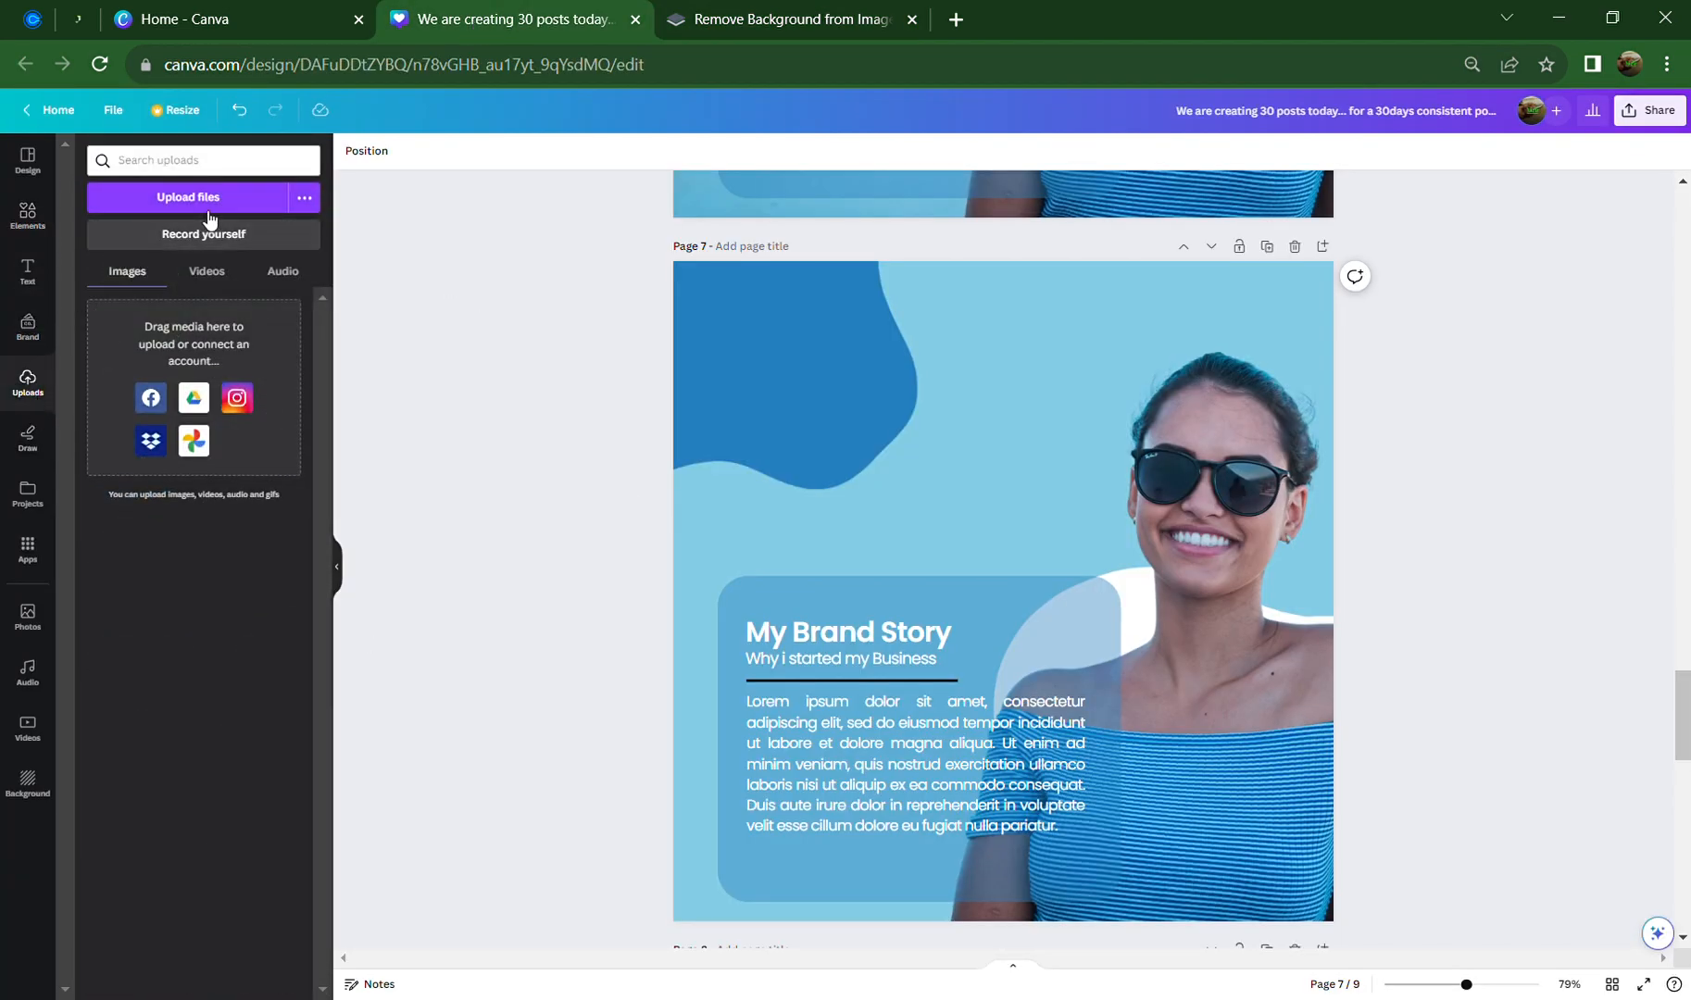